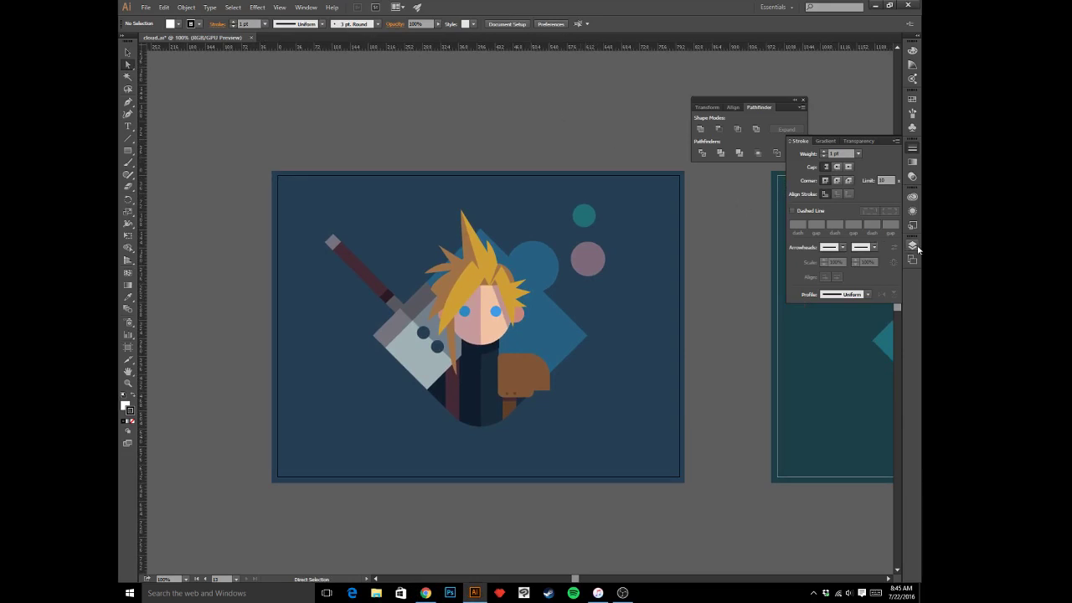
{"action": "key", "text": "alt+Tab"}
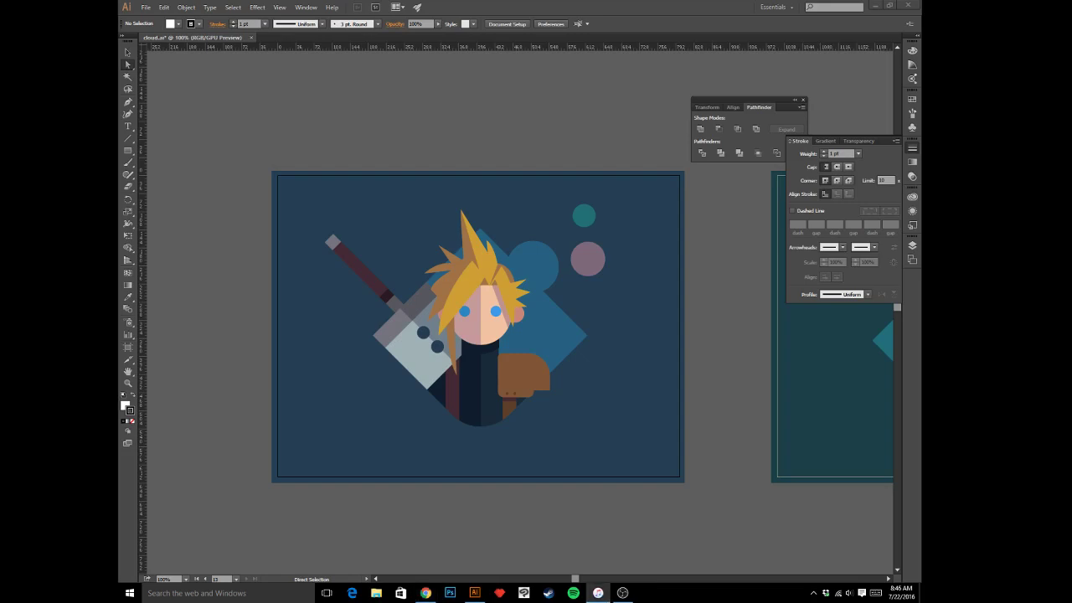
{"action": "mouse_move", "coordinate": [495, 109]}
{"action": "left_mouse_down"}
{"action": "mouse_move", "coordinate": [467, 133]}
{"action": "mouse_move", "coordinate": [485, 114]}
{"action": "left_mouse_up"}
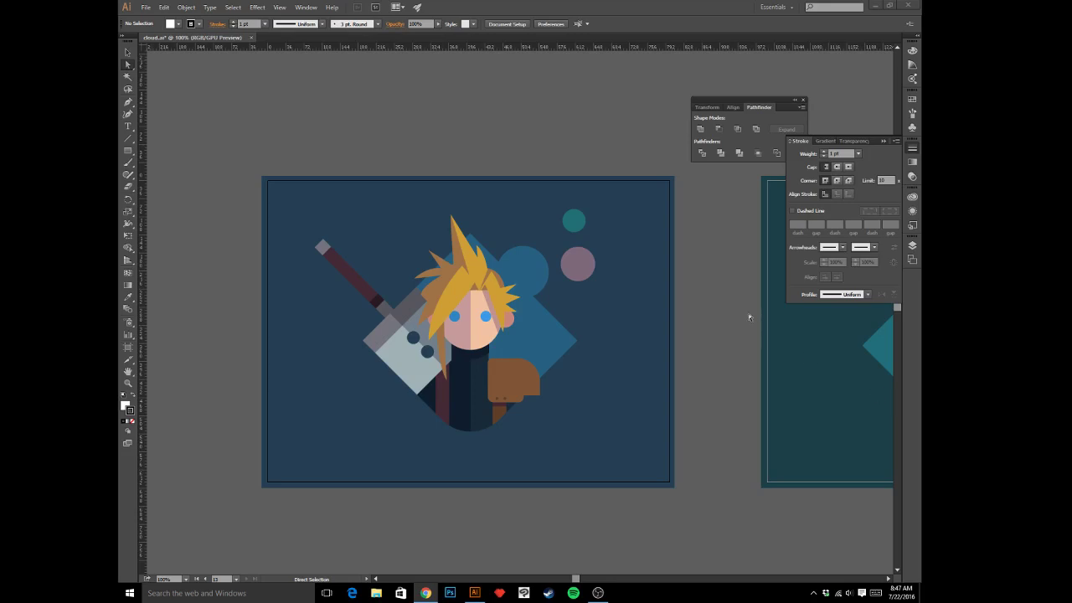
{"action": "left_click", "coordinate": [503, 151]}
{"action": "left_click_drag", "start_coordinate": [488, 139], "coordinate": [520, 172]}
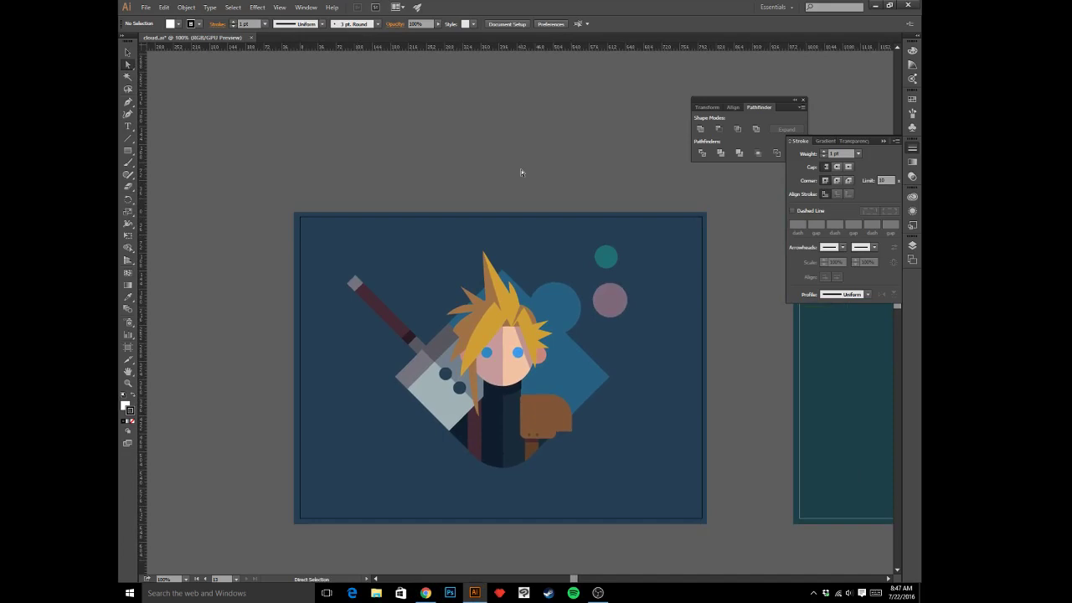
{"action": "left_click_drag", "start_coordinate": [519, 170], "coordinate": [561, 117]}
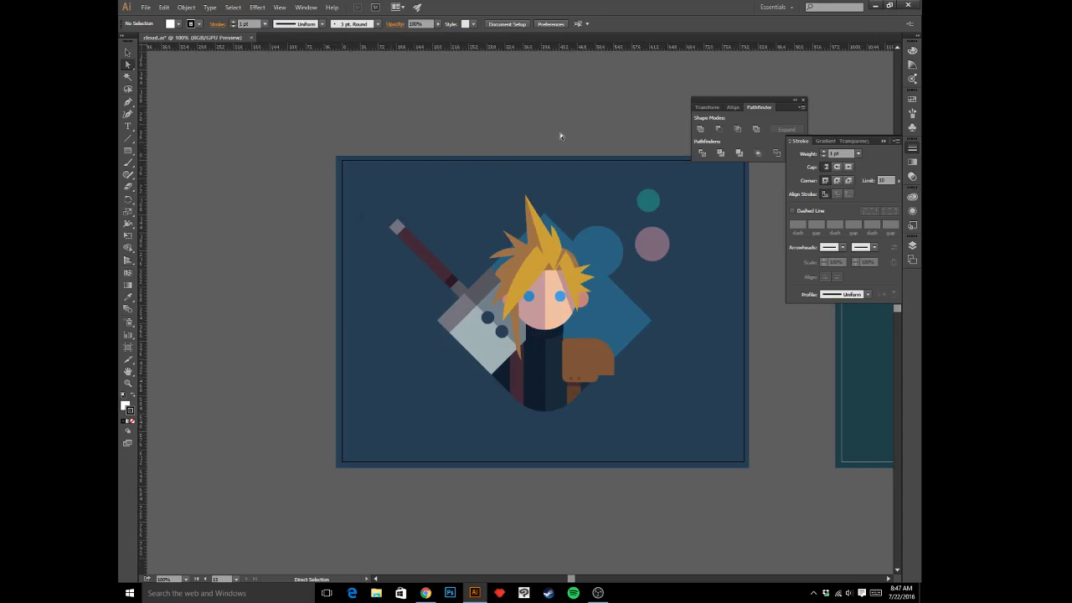
{"action": "key", "text": "space"}
{"action": "left_click_drag", "start_coordinate": [561, 136], "coordinate": [504, 146]}
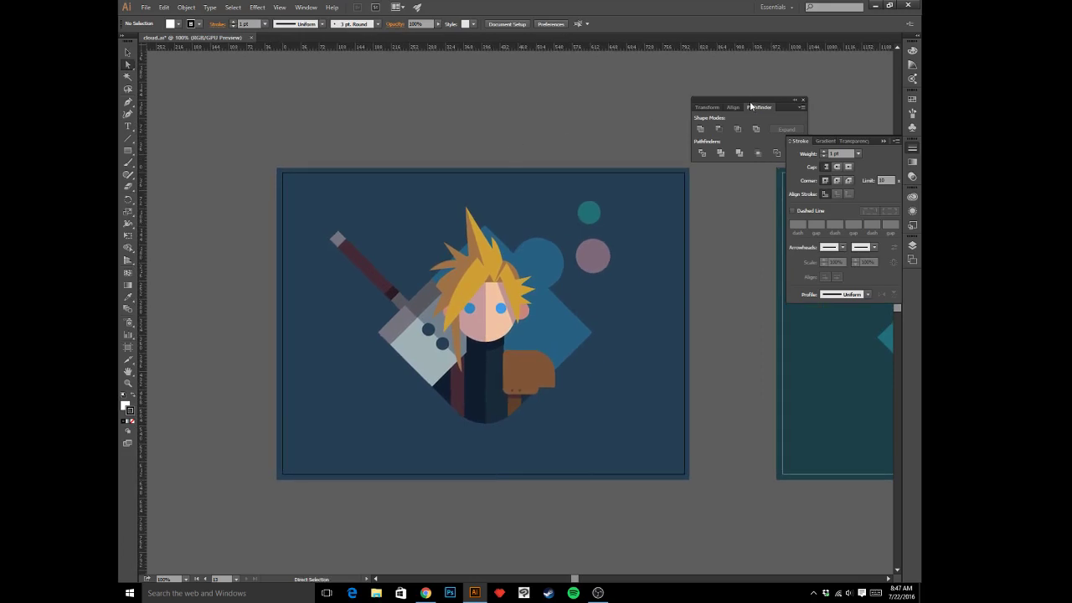
{"action": "left_click_drag", "start_coordinate": [750, 106], "coordinate": [767, 83]}
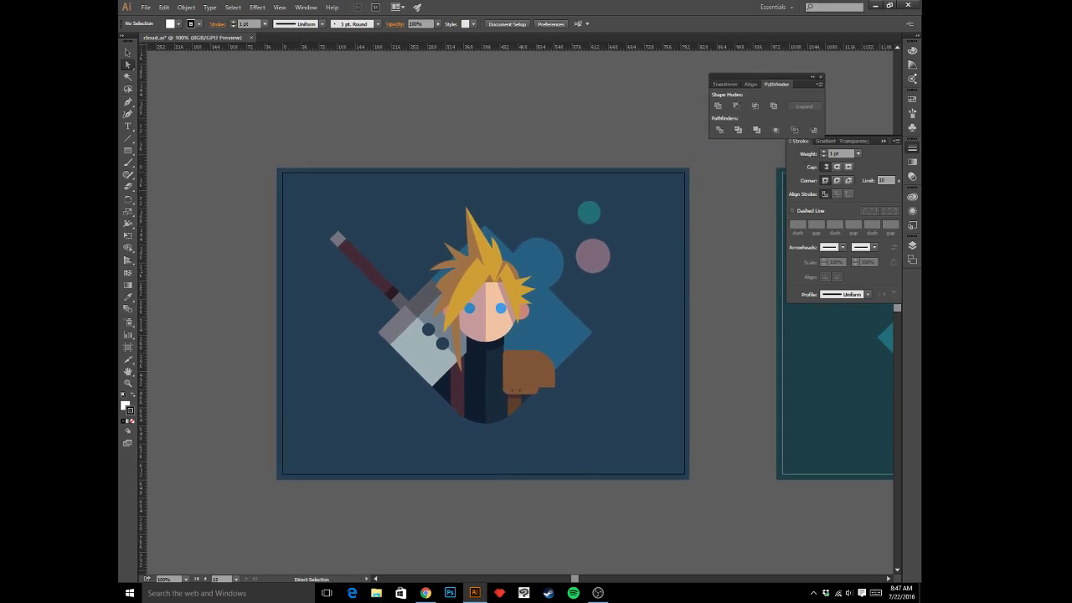
{"action": "key", "text": "alt+Tab"}
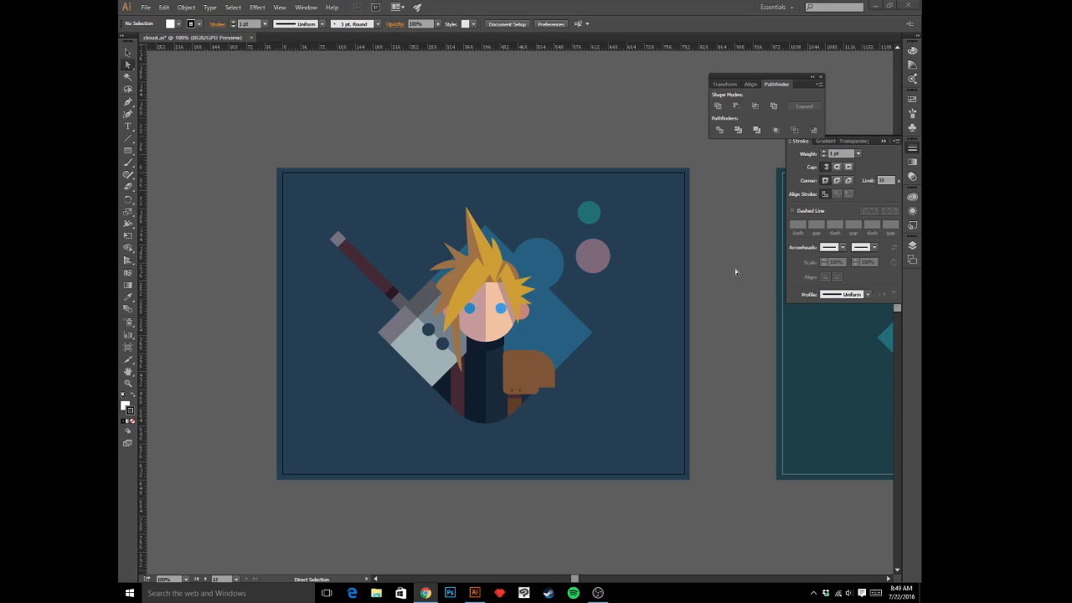
{"action": "left_click", "coordinate": [574, 138]}
{"action": "left_click_drag", "start_coordinate": [595, 132], "coordinate": [599, 156]}
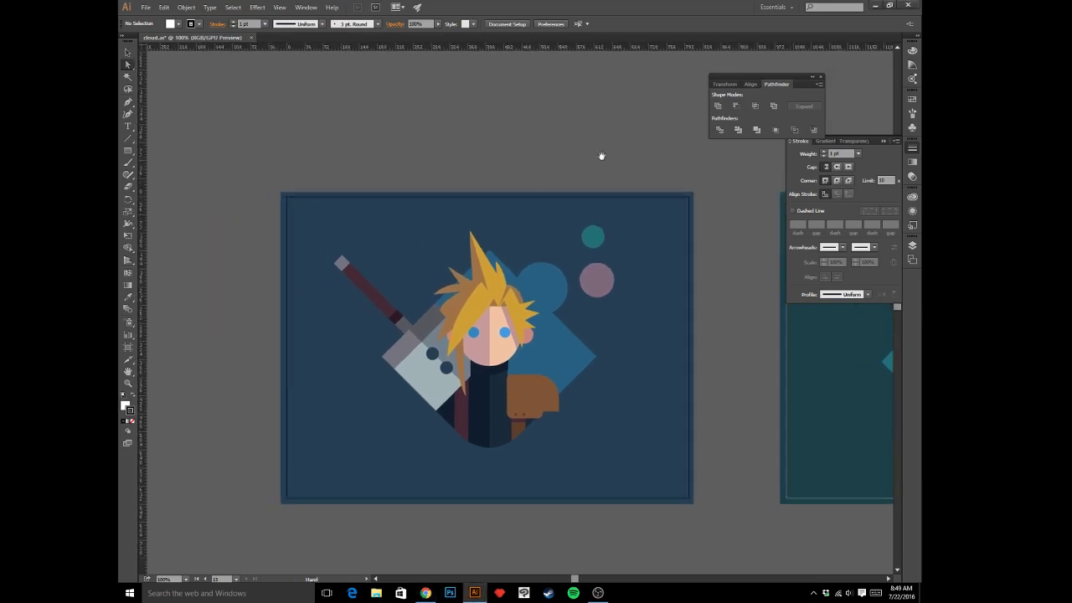
- Recolor the dark blue background rectangle behind the character to dark green #305440
{"action": "left_click", "coordinate": [640, 318]}
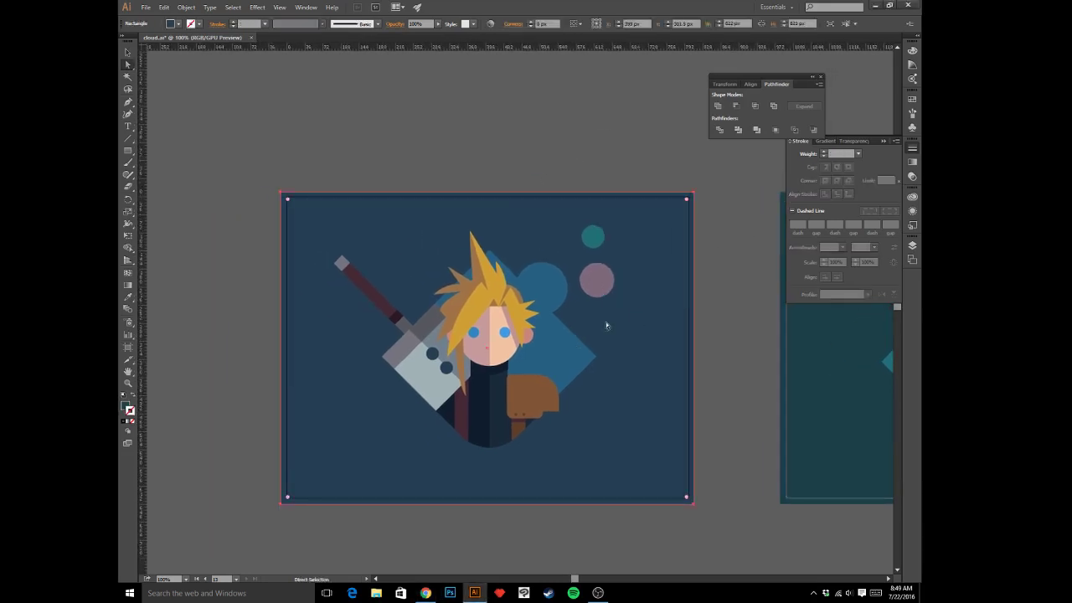
{"action": "double_click", "coordinate": [128, 407]}
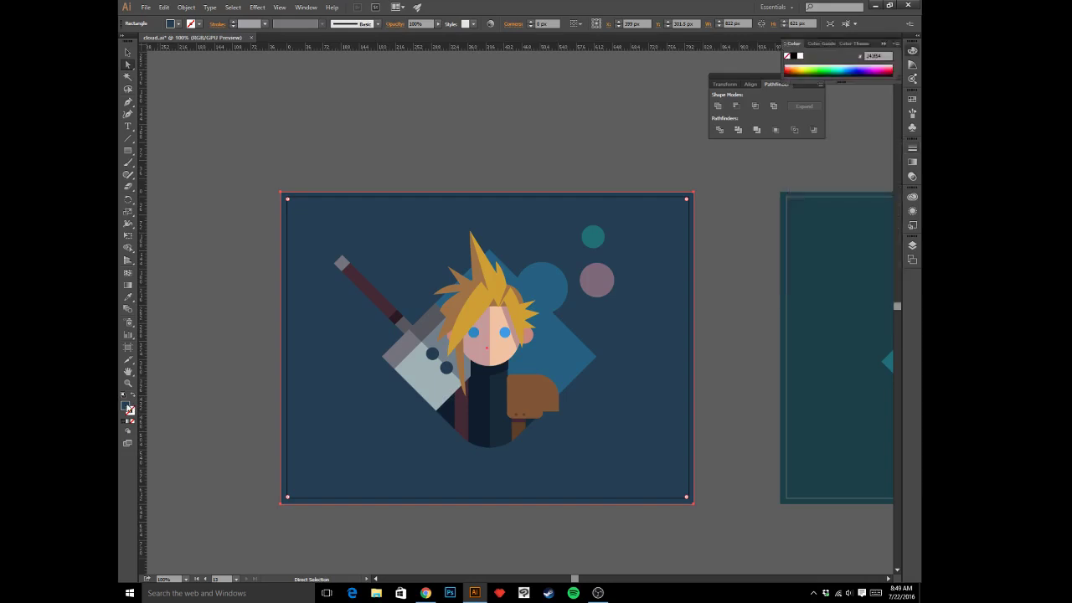
{"action": "left_click_drag", "start_coordinate": [530, 287], "coordinate": [531, 295]}
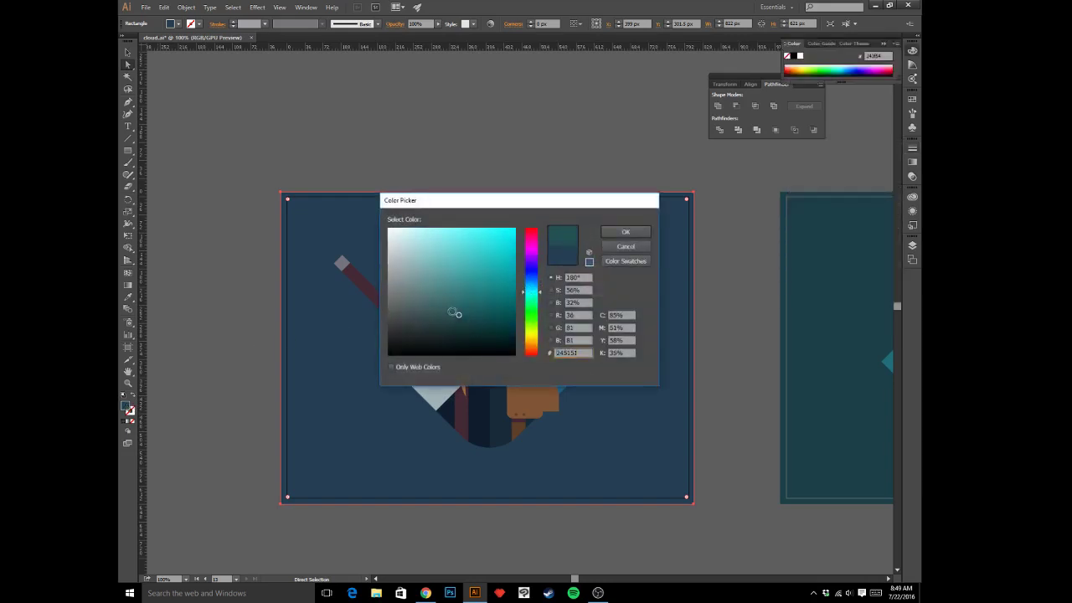
{"action": "left_click_drag", "start_coordinate": [532, 299], "coordinate": [533, 305]}
{"action": "left_click", "coordinate": [452, 314]}
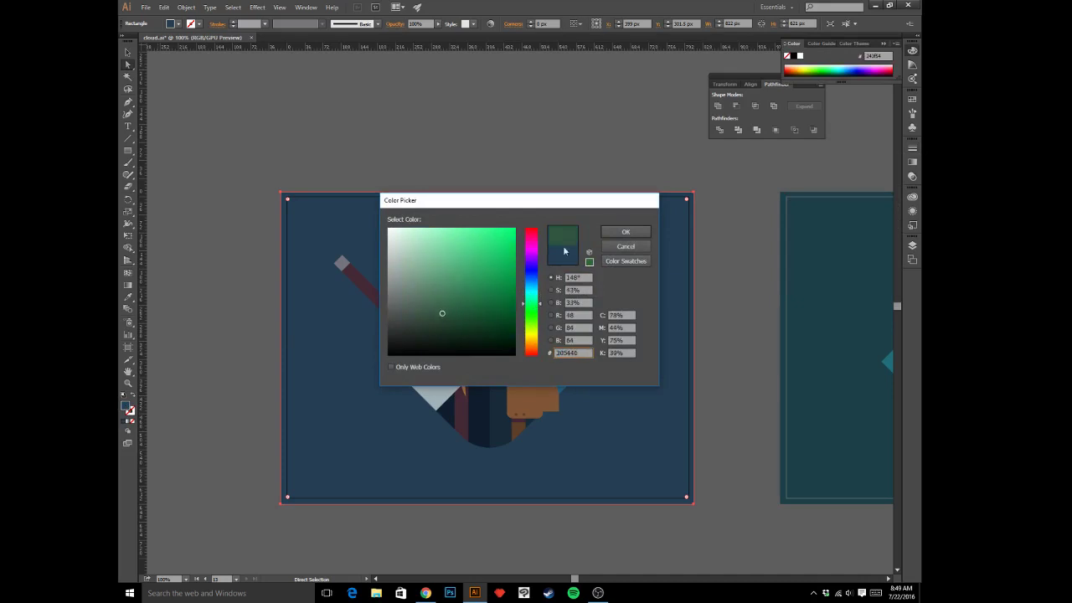
{"action": "left_click", "coordinate": [625, 232]}
{"action": "left_click", "coordinate": [553, 164]}
- Delete the tall central spike, the swept yellow and brown hair on the left side of the head, and the small tuft at mid-forehead
{"action": "left_click_drag", "start_coordinate": [464, 286], "coordinate": [514, 263]}
{"action": "key", "text": "ctrl+equal"}
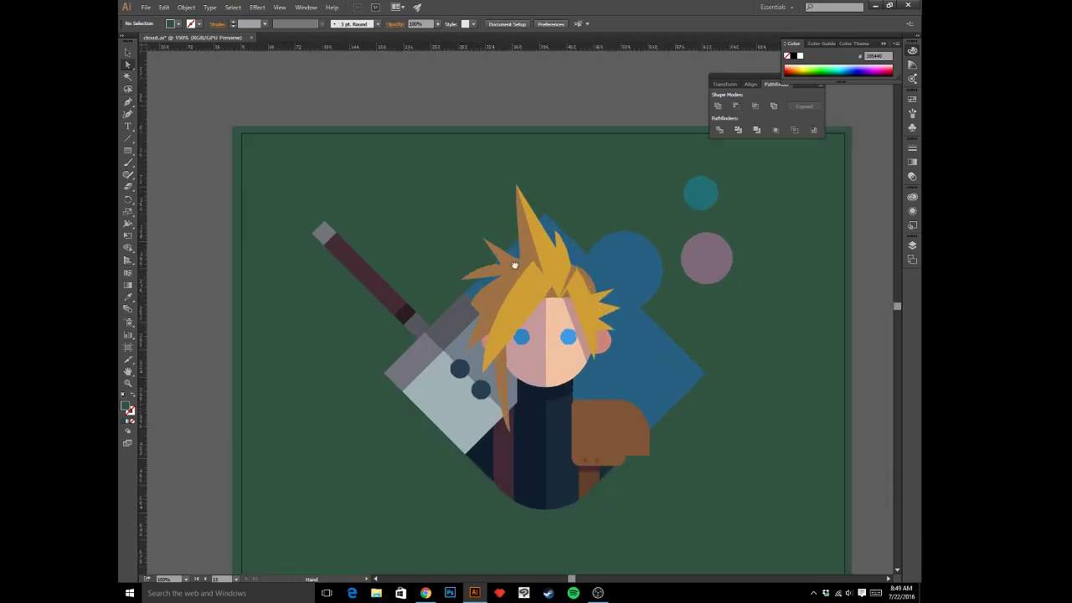
{"action": "left_click", "coordinate": [501, 230]}
{"action": "key", "text": "Delete"}
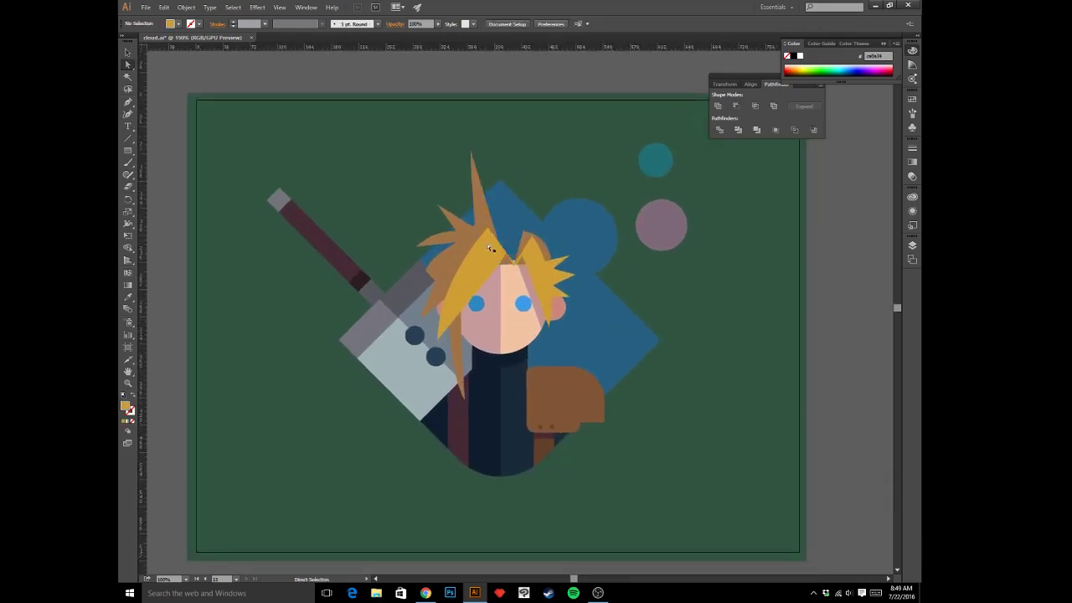
{"action": "left_click", "coordinate": [488, 246]}
{"action": "key", "text": "Delete"}
{"action": "left_click", "coordinate": [484, 217]}
{"action": "key", "text": "Delete"}
{"action": "left_click", "coordinate": [479, 255]}
{"action": "key", "text": "Delete"}
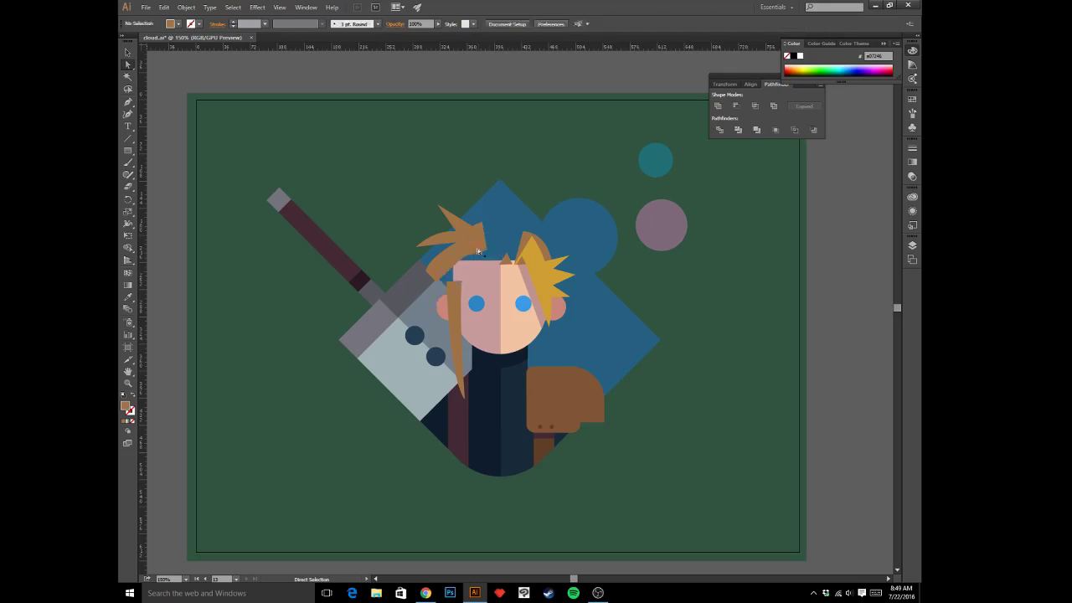
{"action": "left_click", "coordinate": [473, 242]}
{"action": "key", "text": "Delete"}
{"action": "left_click", "coordinate": [506, 260]}
{"action": "key", "text": "Delete"}
{"action": "key", "text": "Delete"}
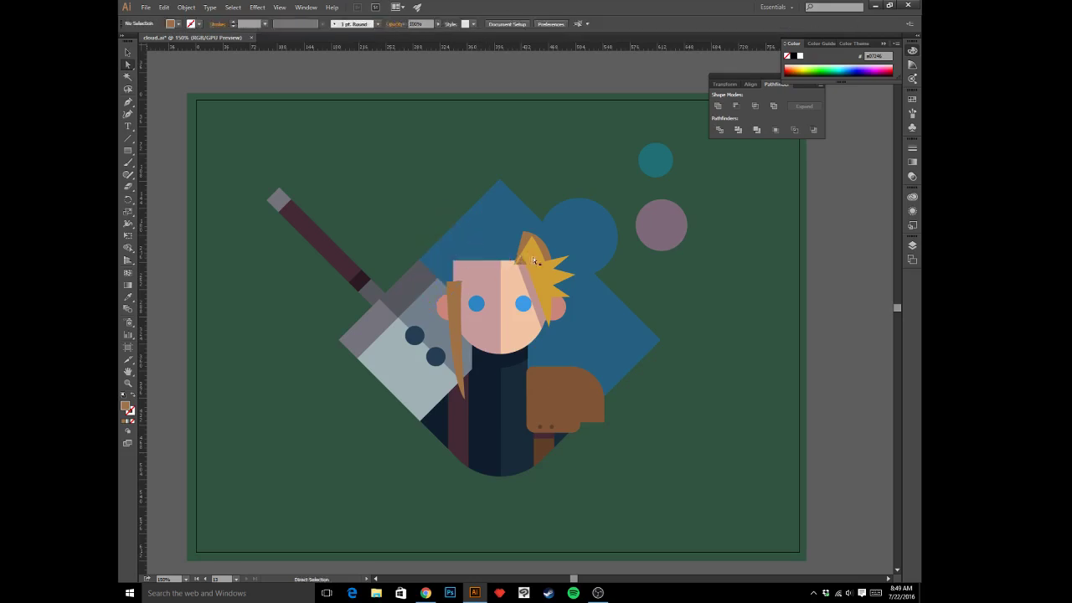
- Delete the yellow and brown fringe shapes on the right side of the head and the long brown strand beside the left ear
{"action": "left_click", "coordinate": [533, 259]}
{"action": "key", "text": "Delete"}
{"action": "left_click", "coordinate": [537, 250]}
{"action": "key", "text": "Delete"}
{"action": "left_click", "coordinate": [549, 266]}
{"action": "key", "text": "Delete"}
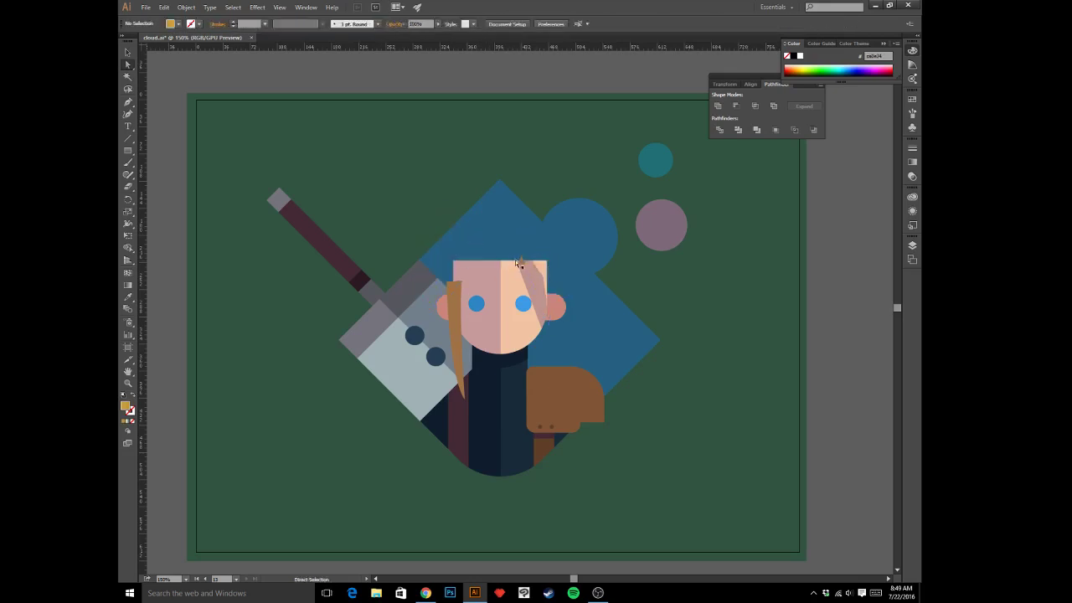
{"action": "left_click", "coordinate": [520, 262]}
{"action": "key", "text": "Delete"}
{"action": "left_click", "coordinate": [460, 309]}
{"action": "key", "text": "Delete"}
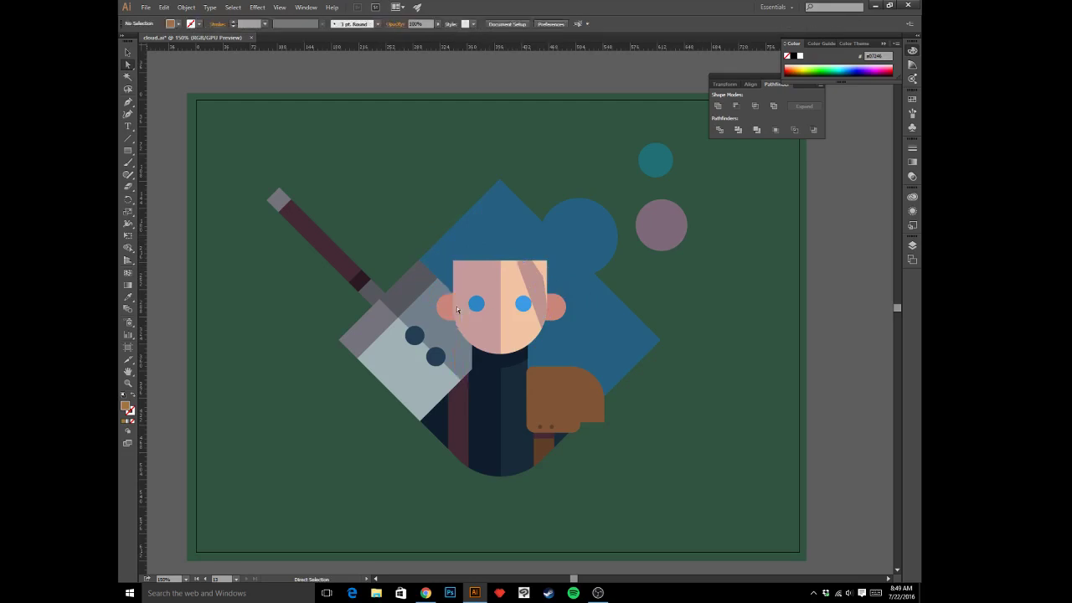
- Delete all the sword blade shapes behind the head along with the two dark round holes in the blade
{"action": "left_click", "coordinate": [407, 294]}
{"action": "key", "text": "Delete"}
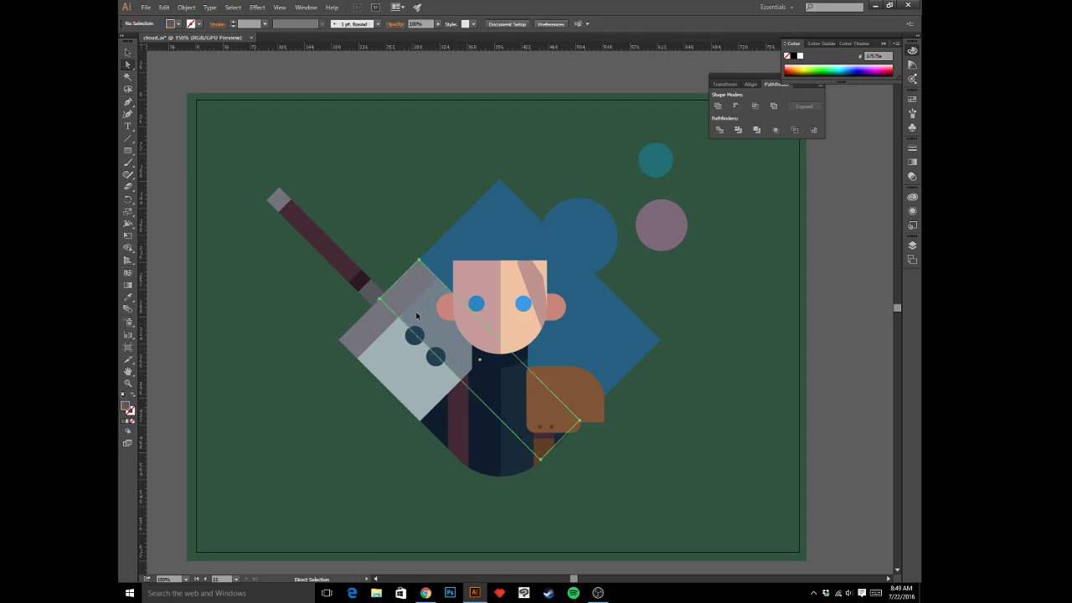
{"action": "left_click", "coordinate": [416, 316]}
{"action": "key", "text": "Delete"}
{"action": "left_click", "coordinate": [411, 301]}
{"action": "key", "text": "Delete"}
{"action": "left_click", "coordinate": [417, 318]}
{"action": "key", "text": "Delete"}
{"action": "left_click", "coordinate": [416, 336]}
{"action": "key", "text": "Delete"}
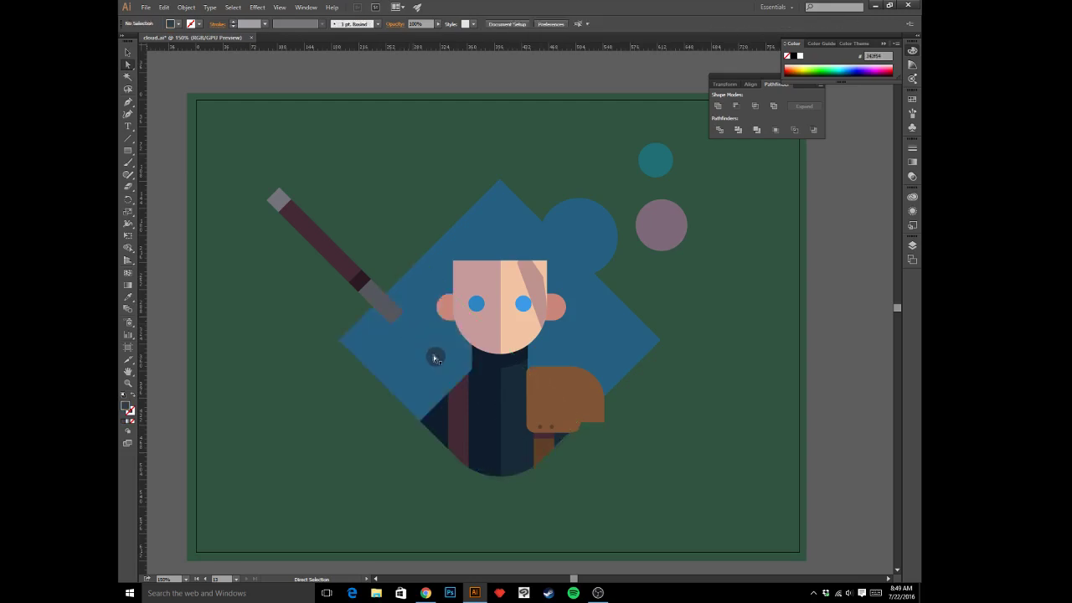
{"action": "left_click", "coordinate": [433, 356]}
{"action": "key", "text": "Delete"}
- Delete the remaining sword handle pieces, including the grey collar, the dark red grip and the diamond-shaped pommel
{"action": "left_click", "coordinate": [393, 312]}
{"action": "key", "text": "Delete"}
{"action": "left_click", "coordinate": [363, 285]}
{"action": "key", "text": "Delete"}
{"action": "left_click", "coordinate": [374, 298]}
{"action": "key", "text": "Delete"}
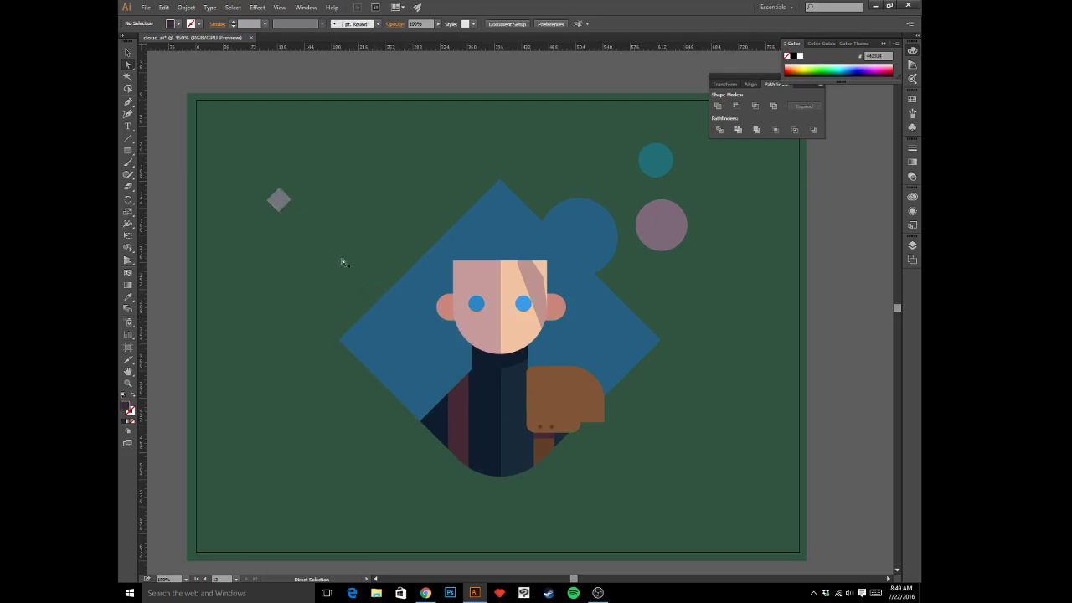
{"action": "left_click", "coordinate": [279, 203]}
{"action": "key", "text": "Delete"}
- Delete the leftover hair shadow shape on the right half of the face
{"action": "left_click_drag", "start_coordinate": [571, 87], "coordinate": [584, 145]}
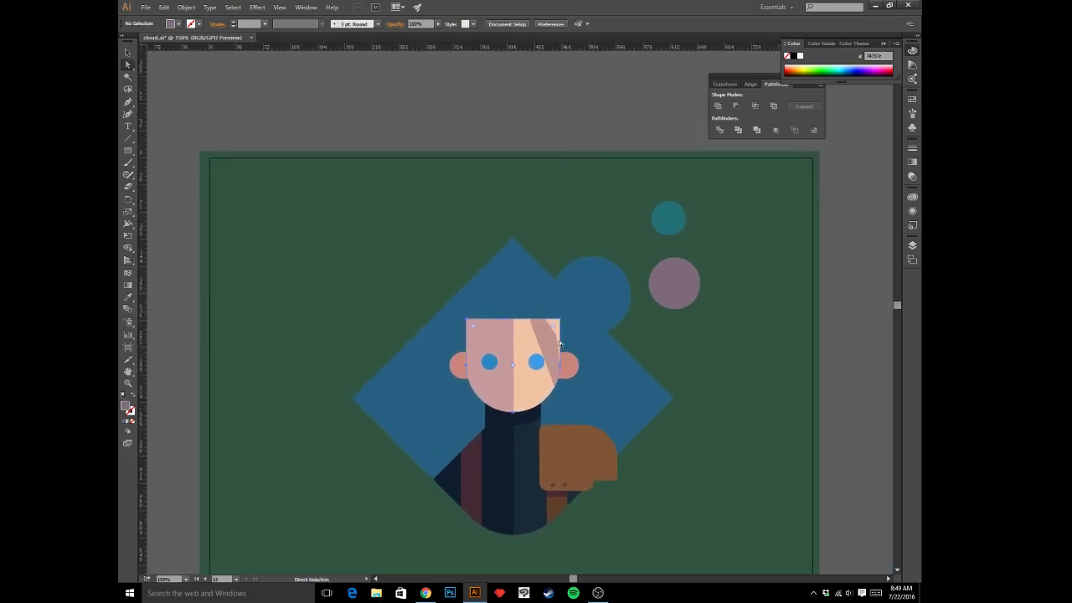
{"action": "left_click", "coordinate": [551, 345]}
{"action": "key", "text": "Delete"}
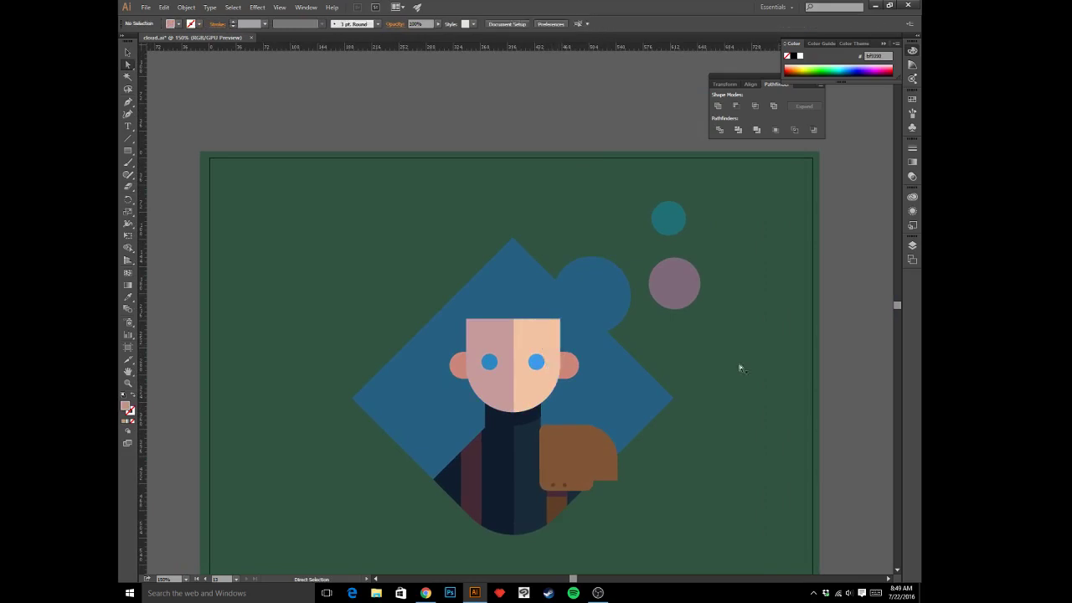
{"action": "key", "text": "alt+Tab"}
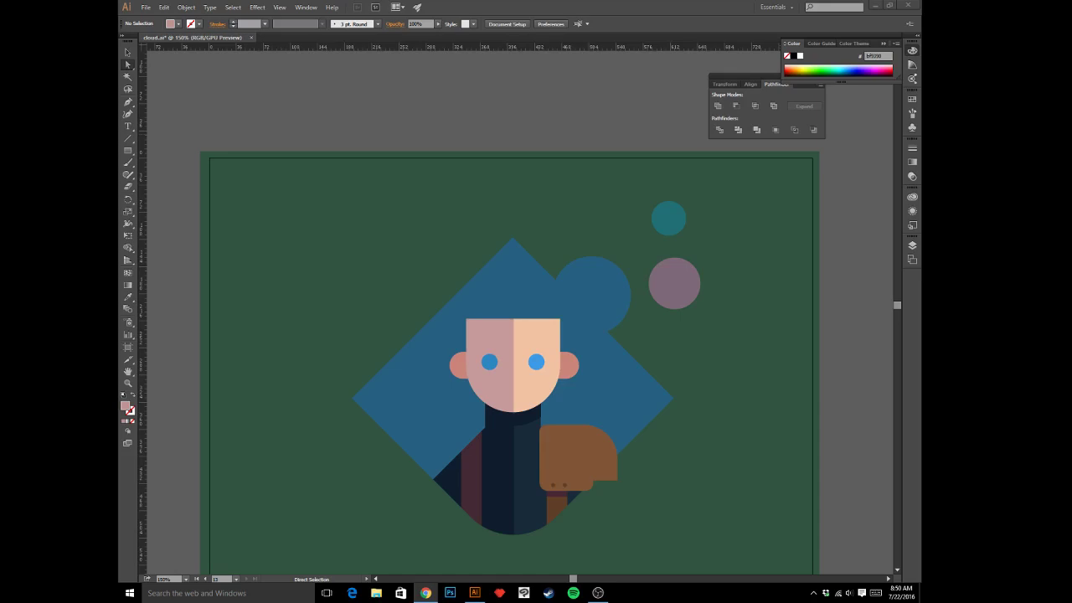
{"action": "left_click", "coordinate": [514, 143]}
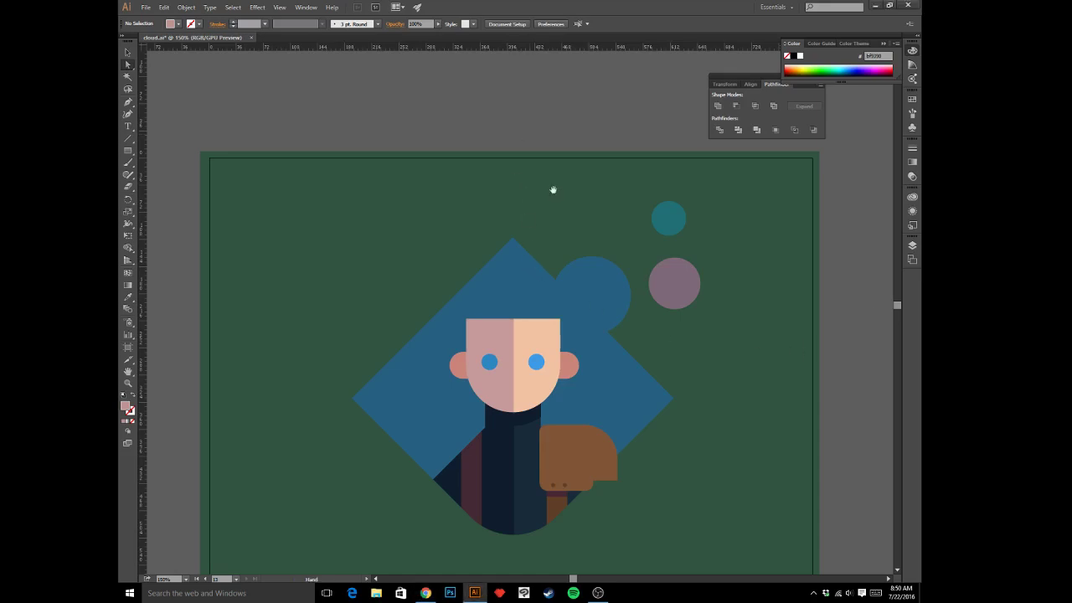
{"action": "left_click_drag", "start_coordinate": [576, 239], "coordinate": [593, 176]}
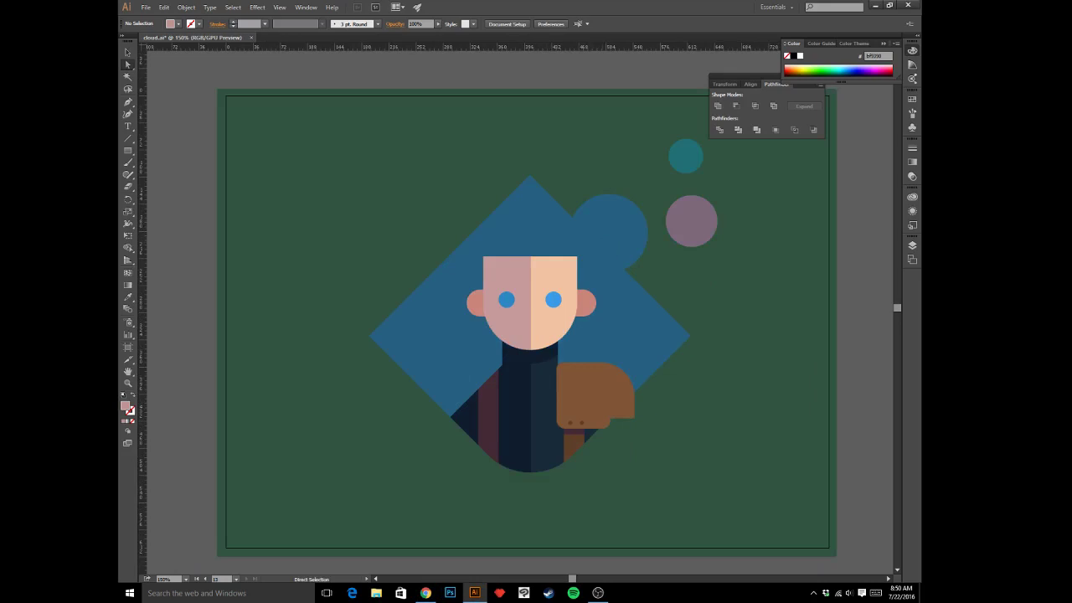
{"action": "key", "text": "alt+Tab"}
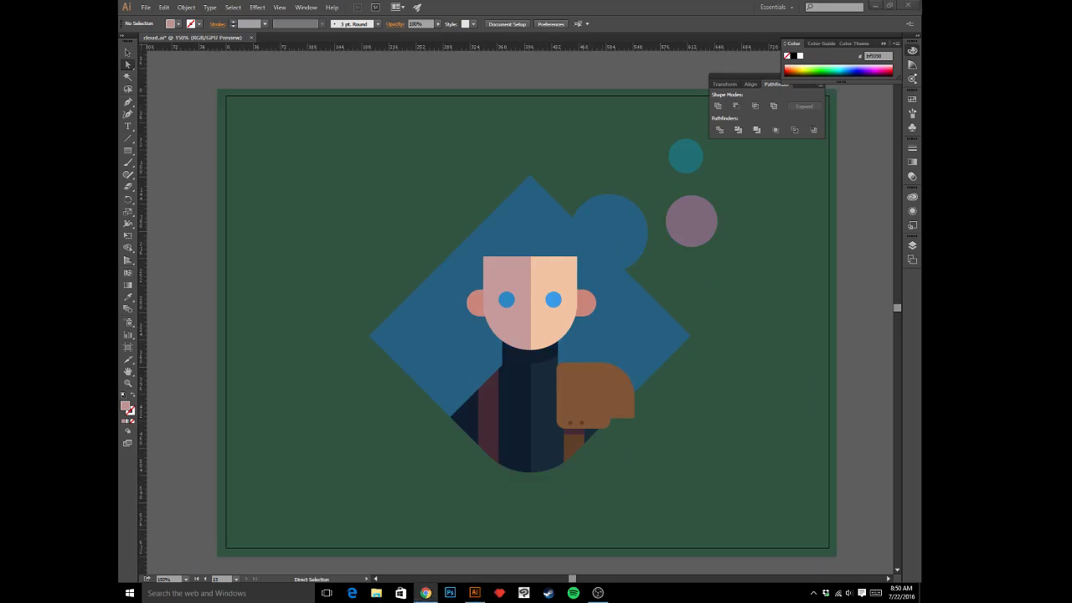
{"action": "key", "text": "alt+Tab"}
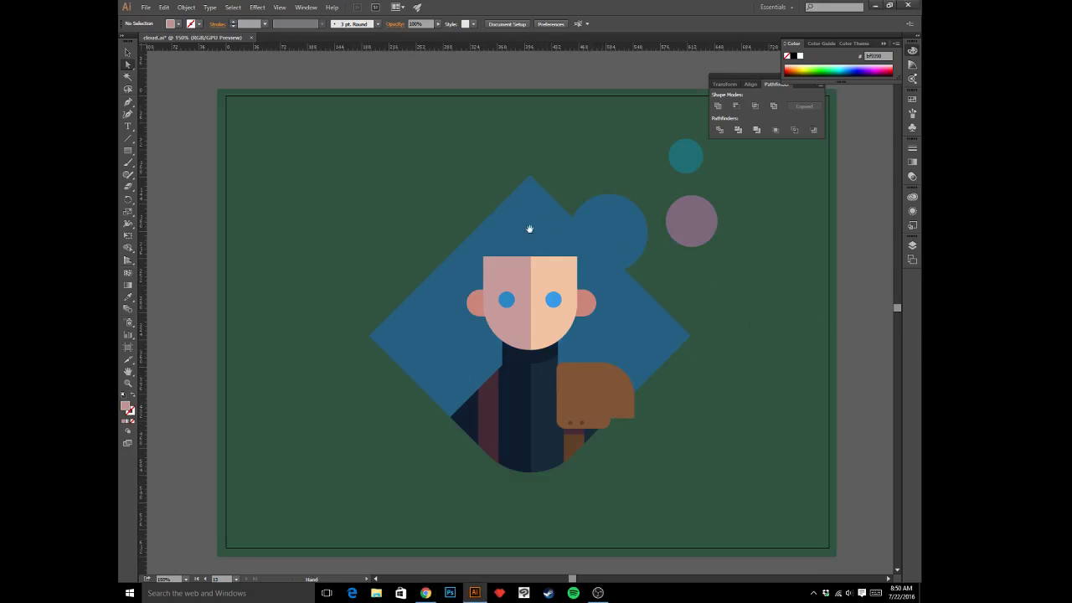
- Draw a closed shadow shape over the forehead with the Pen tool, with straight top and sides and a curved lower edge just above the eyes
{"action": "left_click_drag", "start_coordinate": [473, 114], "coordinate": [495, 155]}
{"action": "key", "text": "ctrl+equal"}
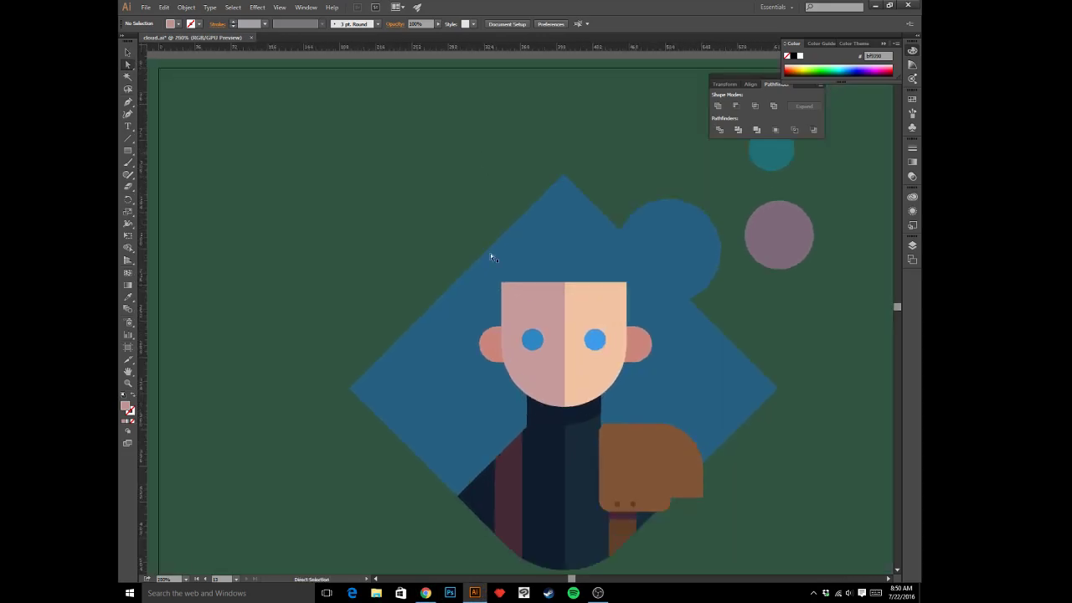
{"action": "left_click_drag", "start_coordinate": [490, 253], "coordinate": [481, 213]}
{"action": "key", "text": "p"}
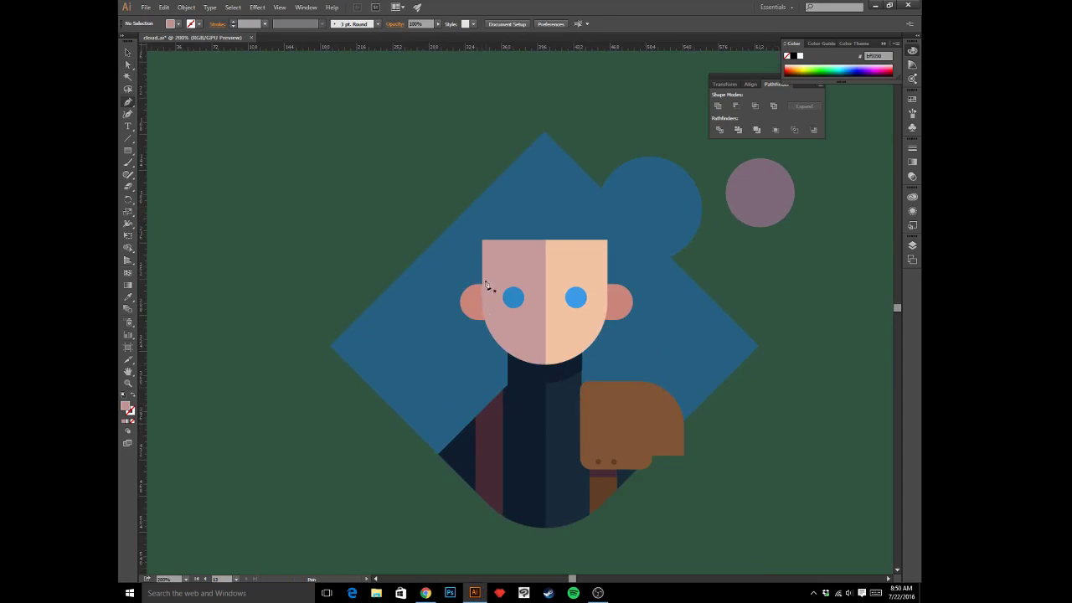
{"action": "left_click", "coordinate": [483, 282]}
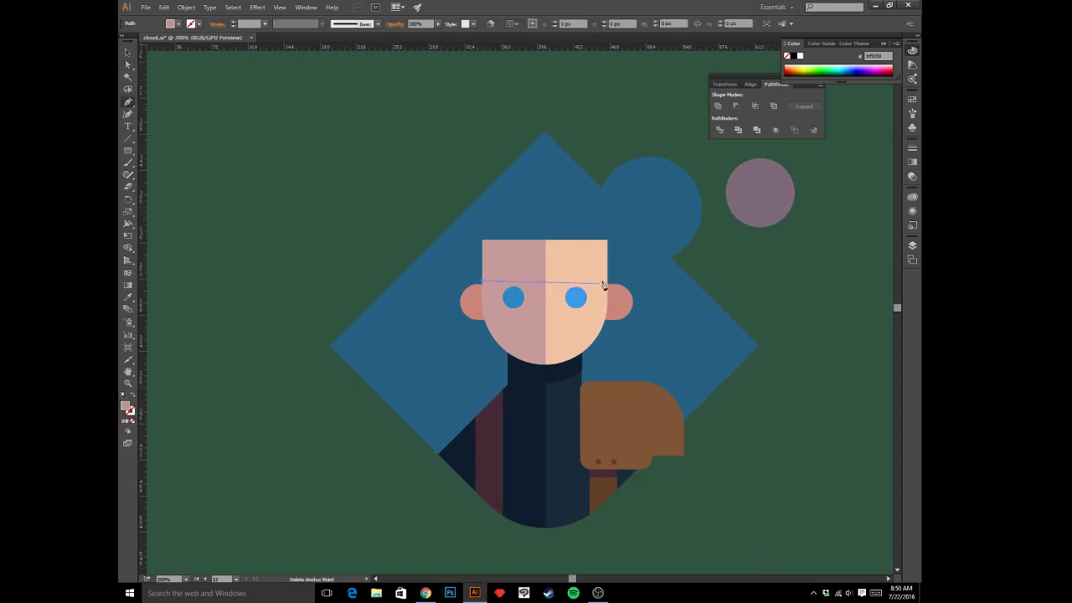
{"action": "left_click_drag", "start_coordinate": [609, 280], "coordinate": [696, 256]}
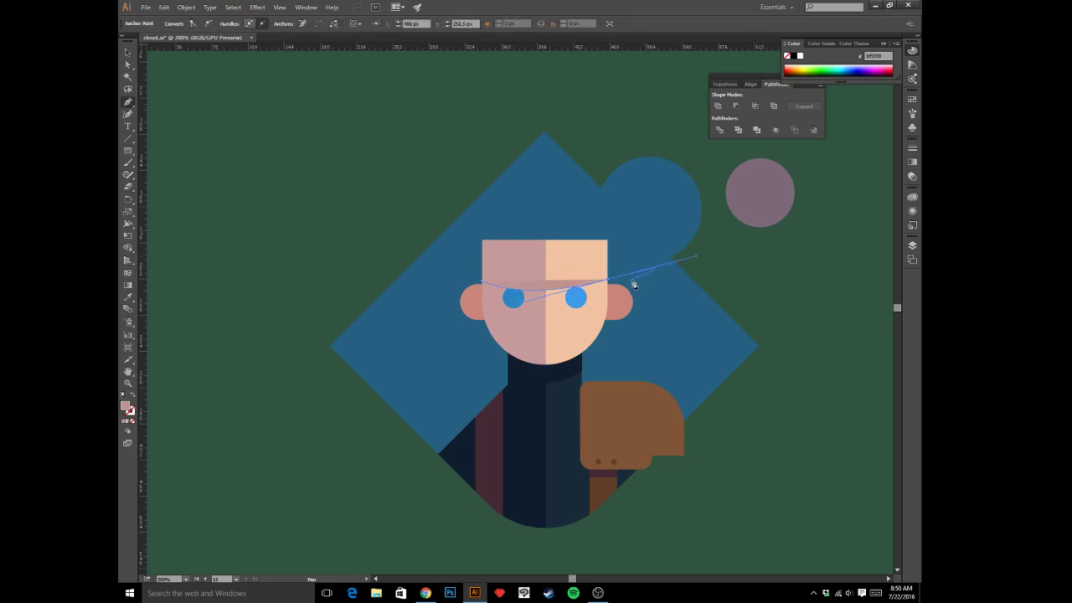
{"action": "left_click", "coordinate": [609, 288]}
{"action": "left_click", "coordinate": [606, 240]}
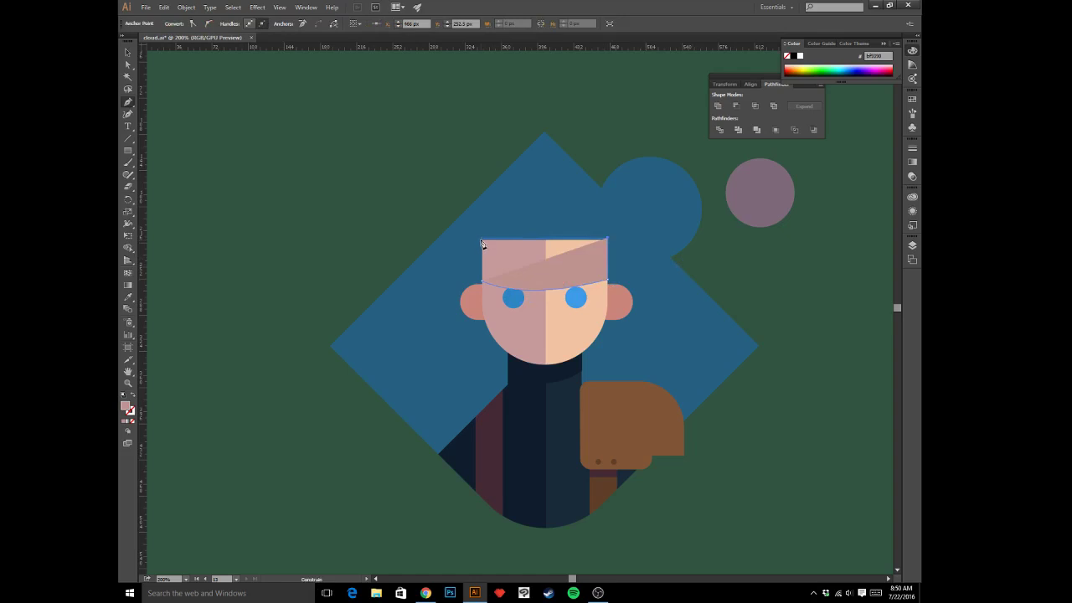
{"action": "left_click", "coordinate": [482, 240]}
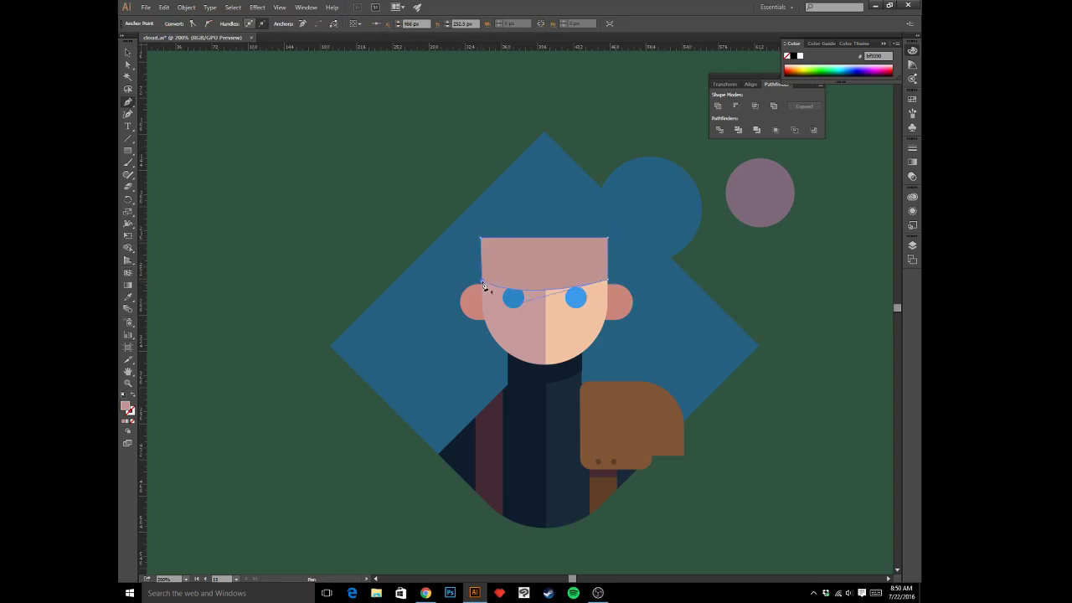
{"action": "left_click", "coordinate": [483, 284]}
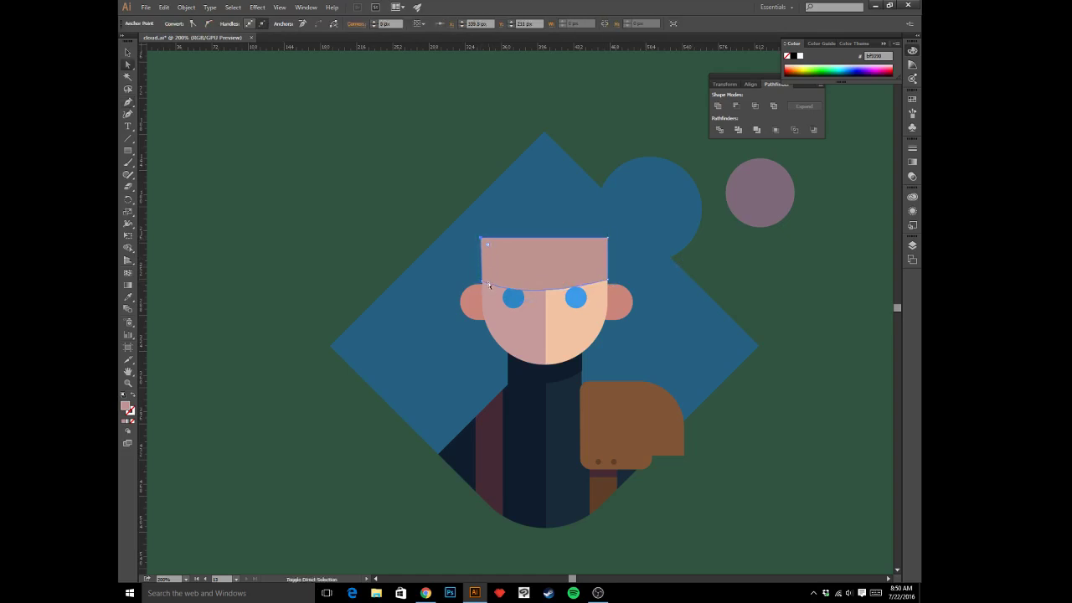
- Straighten the forehead shape's left edge by aligning its two left anchors to the selection, and nudge the whole shape slightly right
{"action": "left_click", "coordinate": [481, 281], "text": "shift"}
{"action": "left_click", "coordinate": [419, 24]}
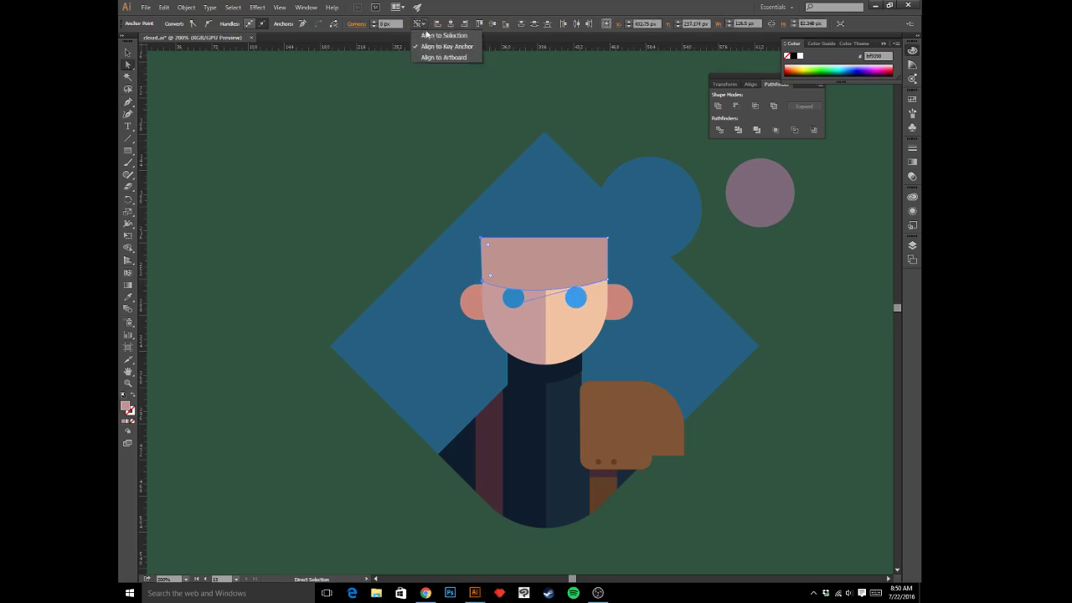
{"action": "left_click", "coordinate": [436, 34]}
{"action": "left_click", "coordinate": [516, 268]}
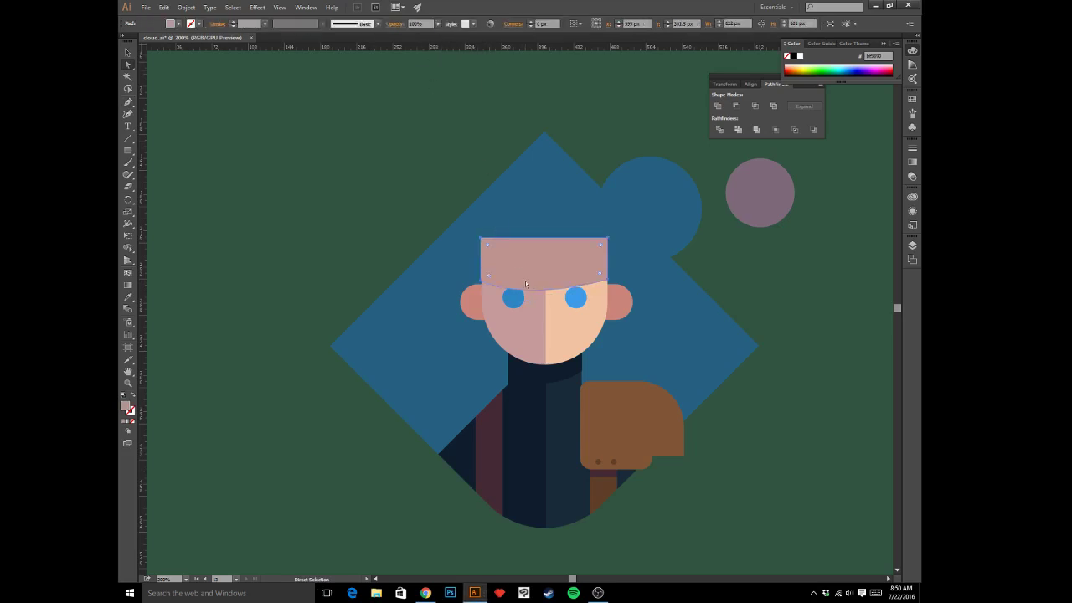
{"action": "key", "text": "Right"}
- Recolor the forehead shape as a dark red hat with fill 772a23
{"action": "double_click", "coordinate": [127, 406]}
{"action": "mouse_move", "coordinate": [435, 278]}
{"action": "left_mouse_down"}
{"action": "mouse_move", "coordinate": [444, 299]}
{"action": "mouse_move", "coordinate": [472, 302]}
{"action": "left_mouse_up"}
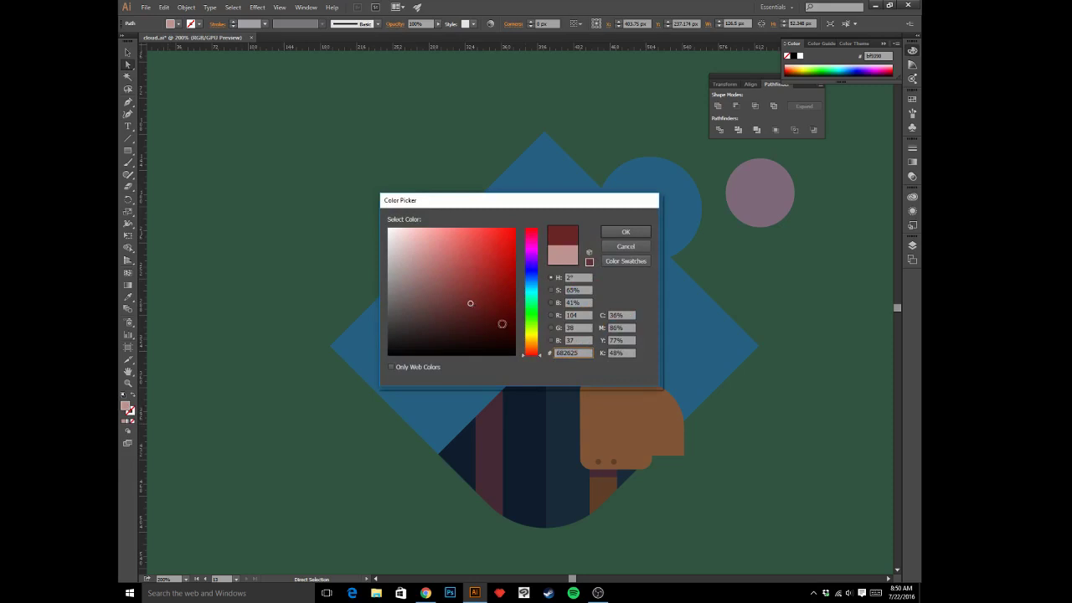
{"action": "left_click_drag", "start_coordinate": [532, 356], "coordinate": [533, 353]}
{"action": "left_click_drag", "start_coordinate": [474, 302], "coordinate": [478, 296]}
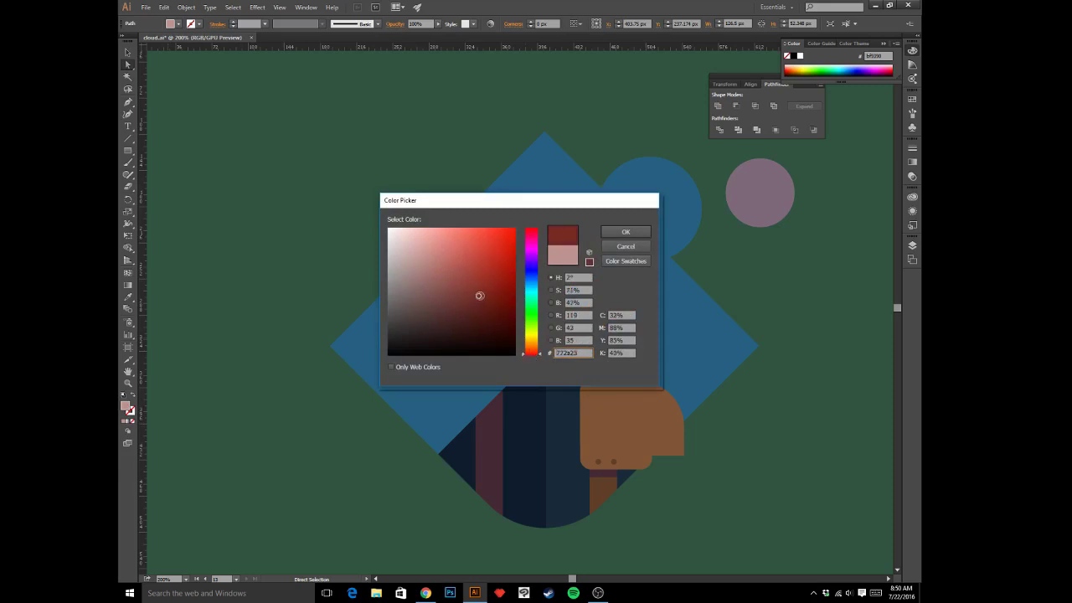
{"action": "left_click", "coordinate": [624, 232]}
{"action": "left_click", "coordinate": [783, 308]}
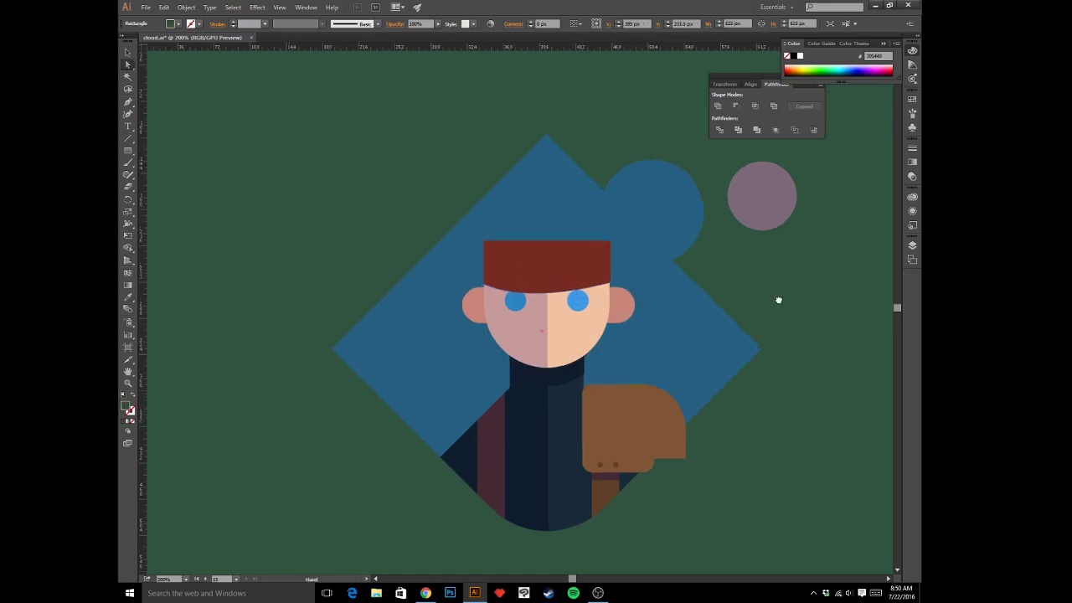
- Fill both eye circles with white
{"action": "left_click_drag", "start_coordinate": [778, 300], "coordinate": [795, 314]}
{"action": "left_click", "coordinate": [596, 323]}
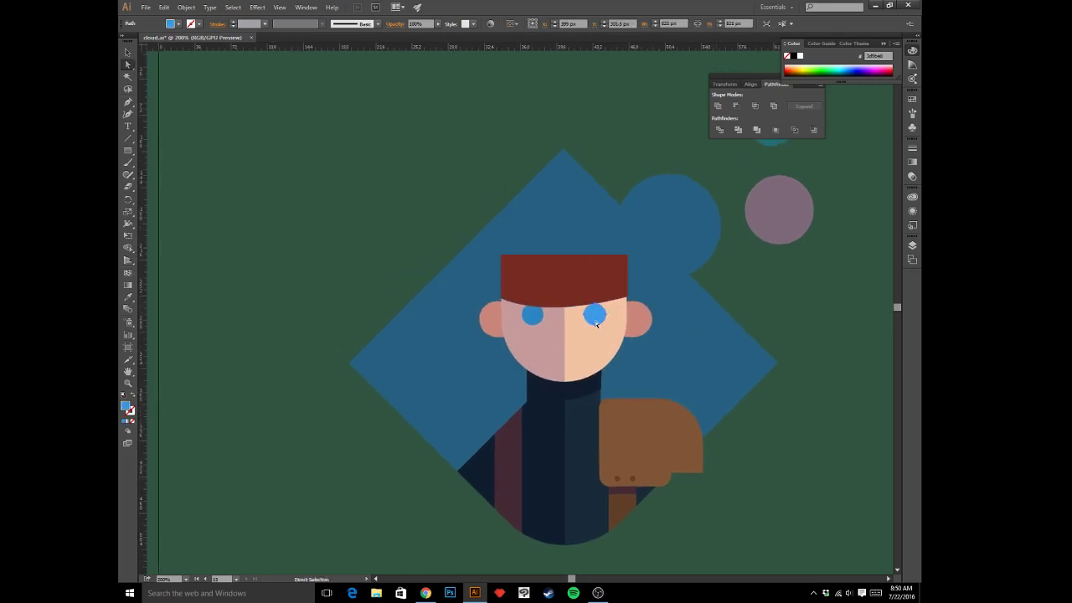
{"action": "left_click", "coordinate": [531, 321], "text": "shift"}
{"action": "double_click", "coordinate": [129, 408]}
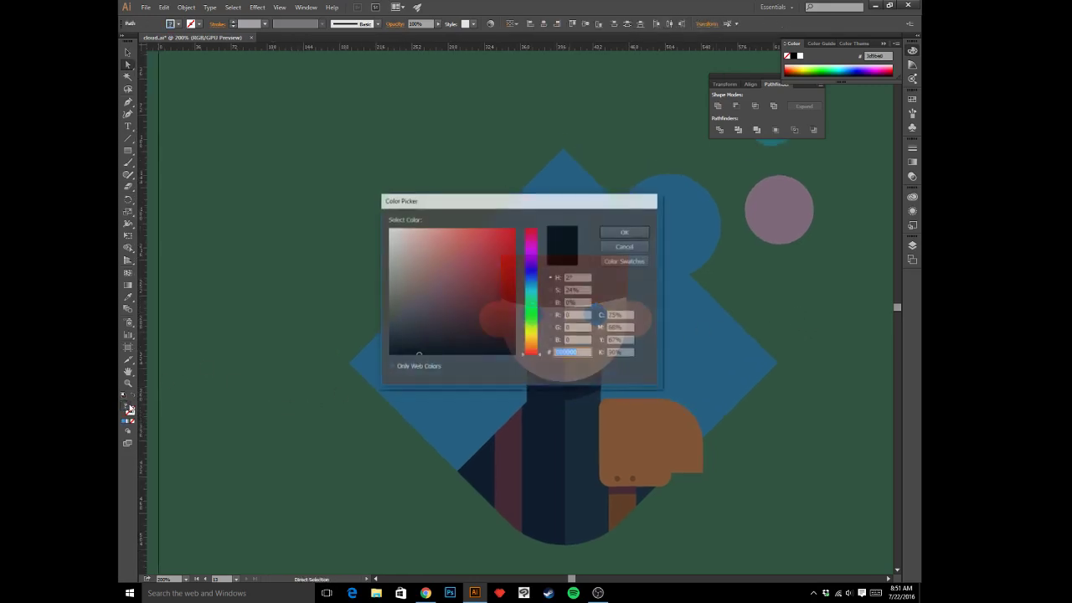
{"action": "key", "text": "Return"}
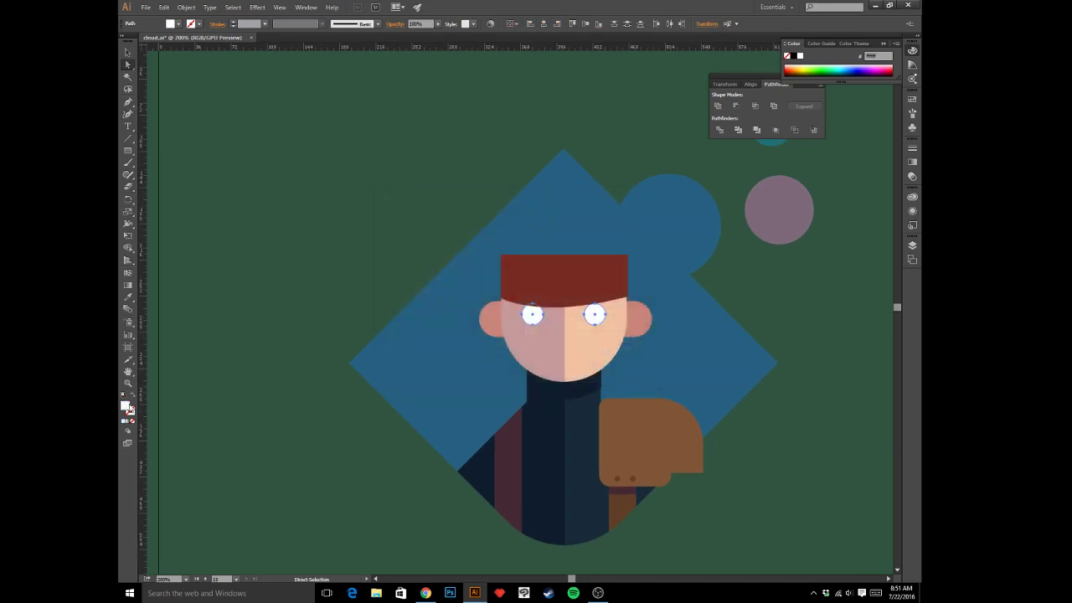
{"action": "left_click", "coordinate": [192, 411]}
- Make the red hat slightly taller by moving its two upper corner anchors up together
{"action": "key", "text": "space"}
{"action": "left_click_drag", "start_coordinate": [409, 167], "coordinate": [416, 220]}
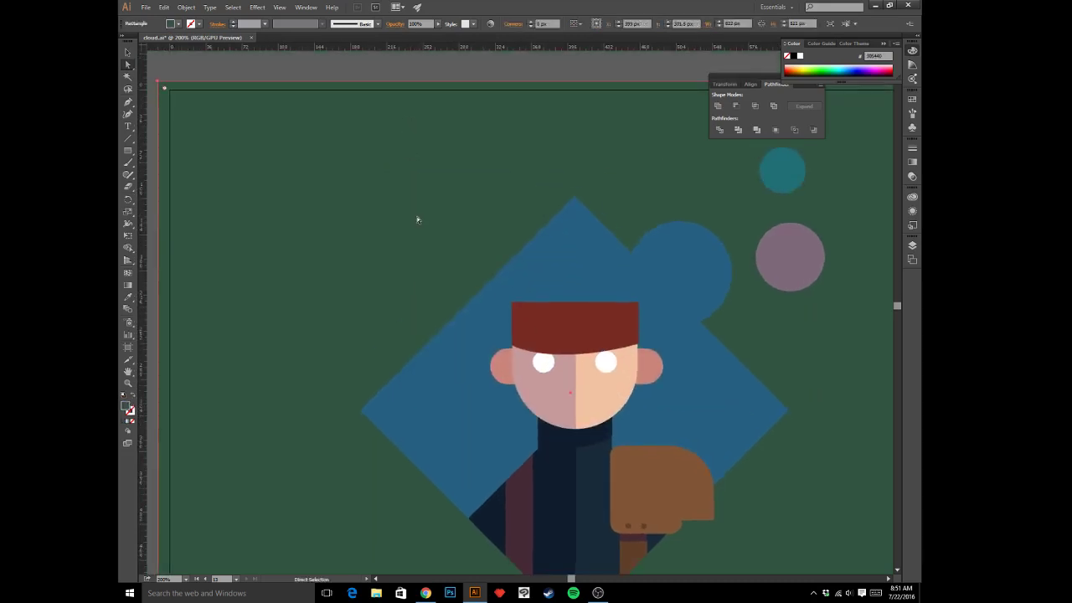
{"action": "left_click", "coordinate": [622, 318]}
{"action": "left_click", "coordinate": [638, 302]}
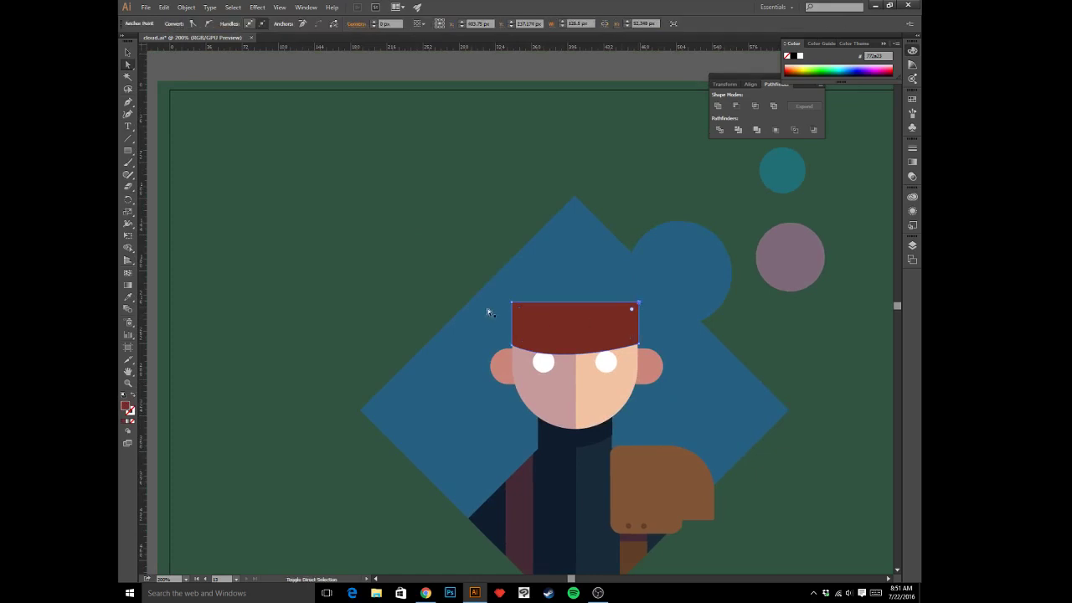
{"action": "left_click", "coordinate": [512, 302], "text": "shift"}
{"action": "left_click_drag", "start_coordinate": [512, 302], "coordinate": [511, 294]}
- Draw an open curved line across the middle of the hat from edge to edge, using the hat's red as stroke with no fill
{"action": "left_click", "coordinate": [828, 349]}
{"action": "left_click_drag", "start_coordinate": [794, 352], "coordinate": [794, 347]}
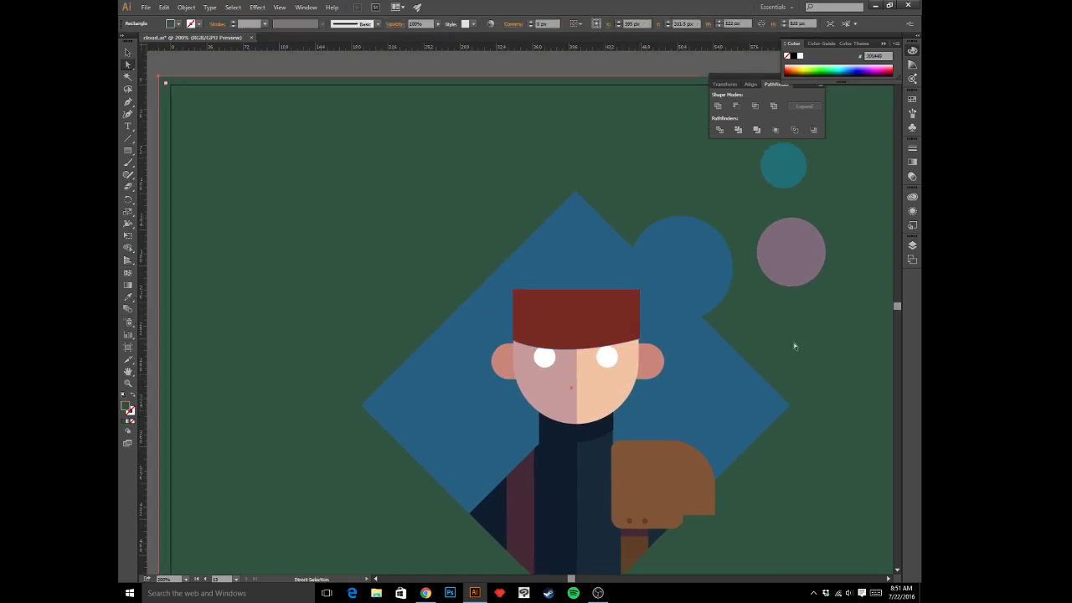
{"action": "left_click", "coordinate": [512, 318]}
{"action": "left_click_drag", "start_coordinate": [640, 307], "coordinate": [692, 289]}
{"action": "key", "text": "i"}
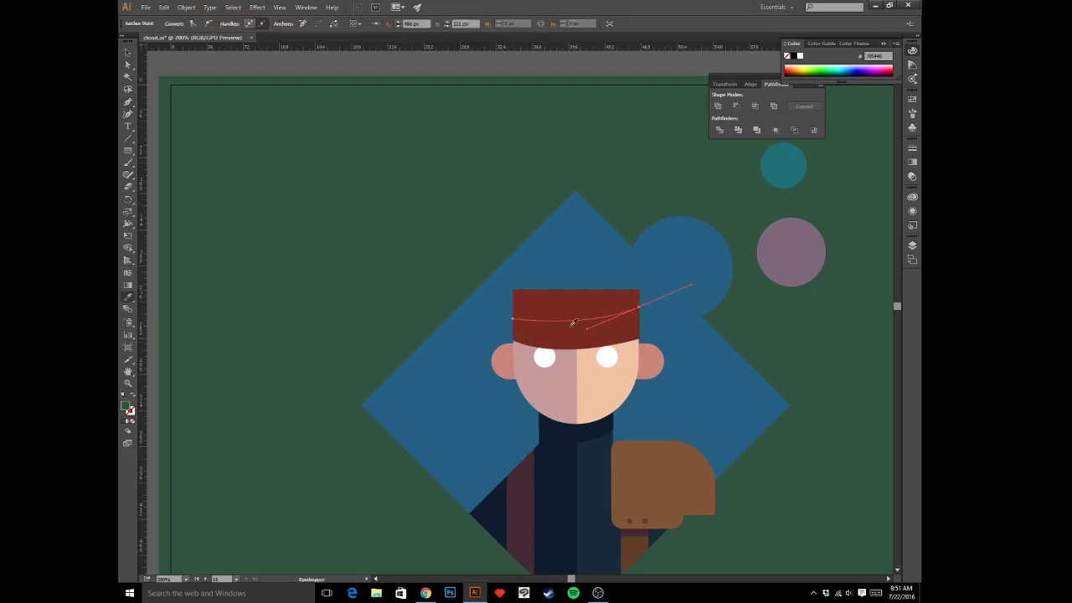
{"action": "left_click", "coordinate": [572, 299]}
{"action": "key", "text": "slash"}
{"action": "key", "text": "a"}
- Give the curved line on the hat a 4 pt stroke in the darker red 591b18
{"action": "left_click", "coordinate": [915, 149]}
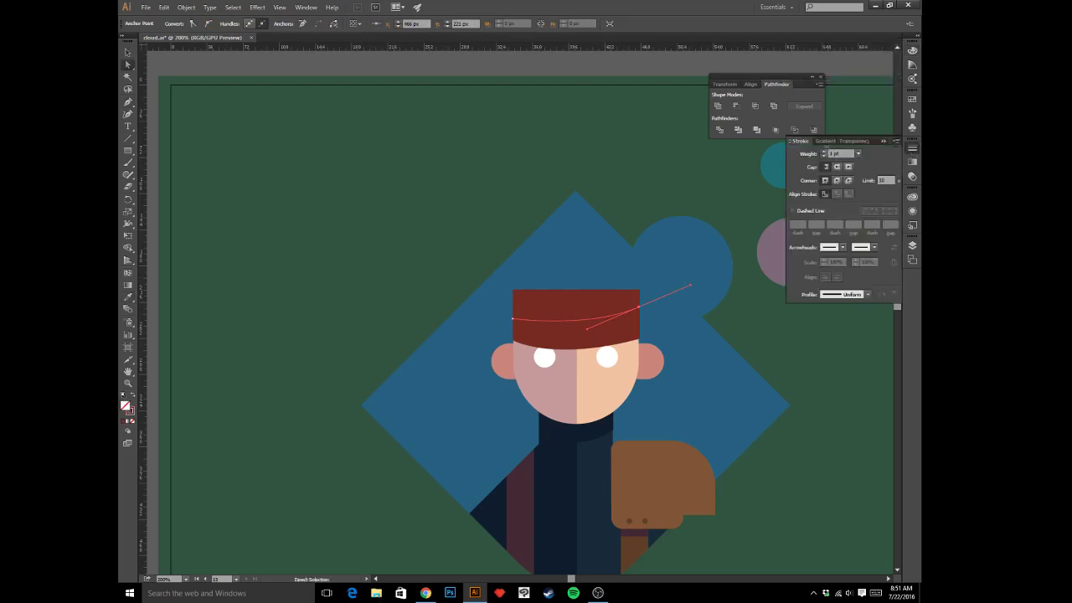
{"action": "double_click", "coordinate": [131, 411]}
{"action": "left_click", "coordinate": [481, 310]}
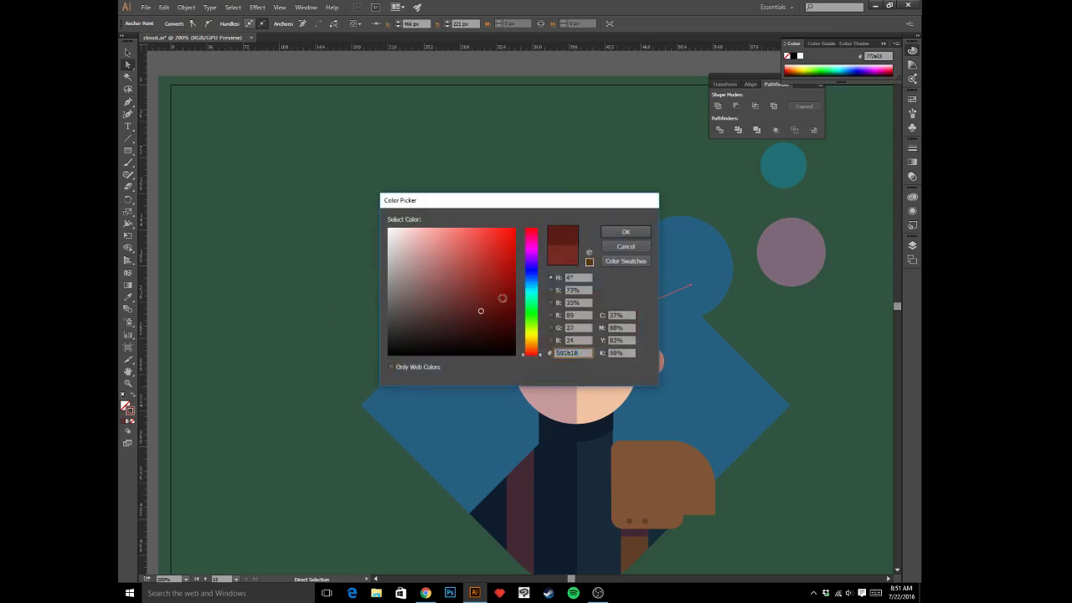
{"action": "left_click", "coordinate": [604, 238]}
{"action": "left_click", "coordinate": [586, 244]}
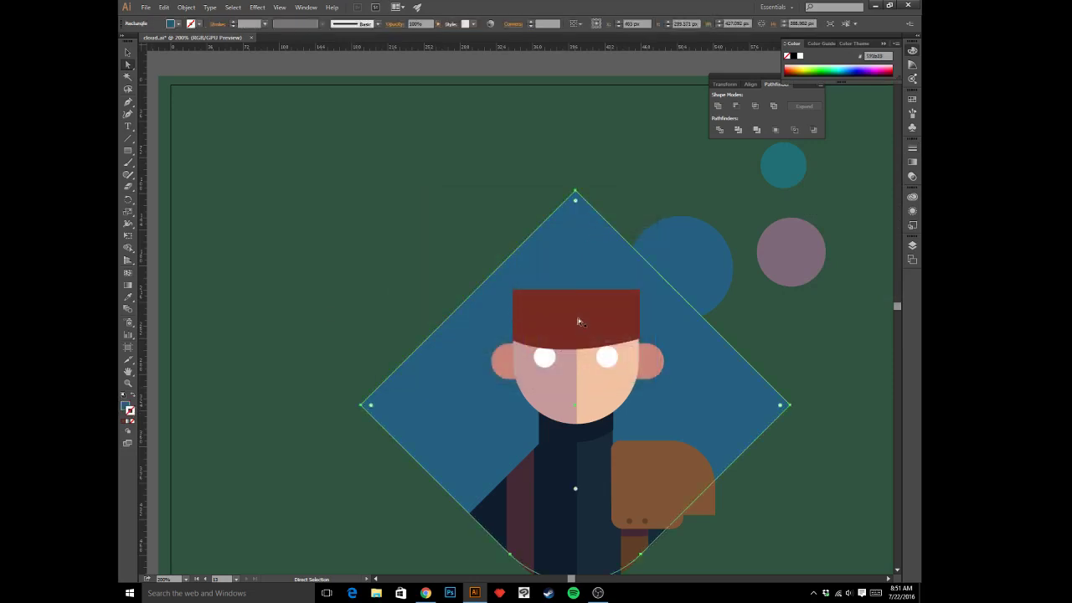
- Locate the hat's curved line in outline view and arrange the stacking order so the line lies in front of the hat
{"action": "key", "text": "ctrl+y"}
{"action": "key", "text": "v"}
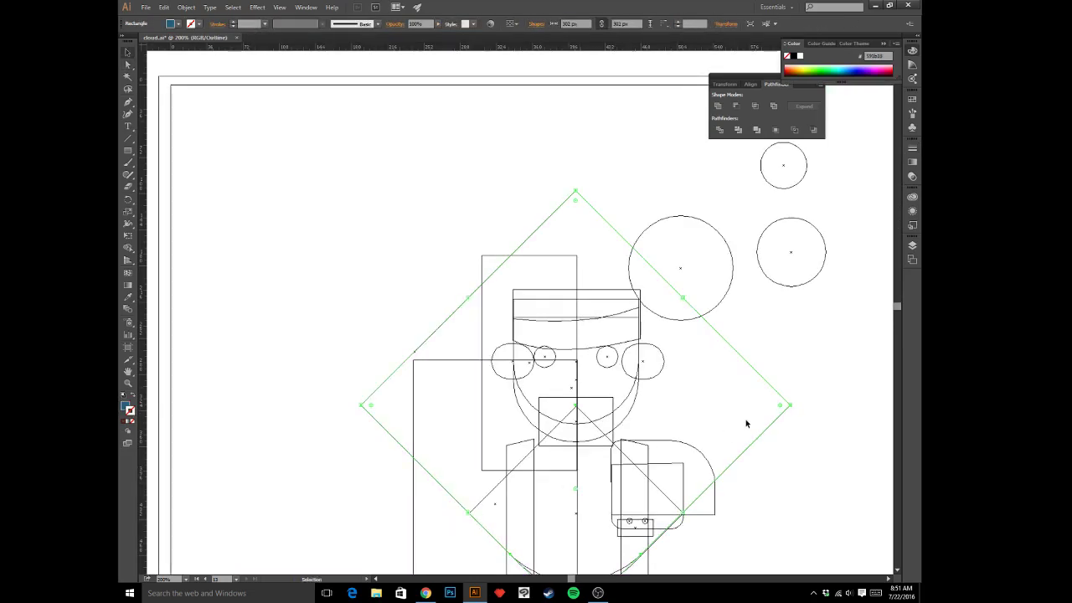
{"action": "left_click", "coordinate": [629, 315]}
{"action": "key", "text": "a"}
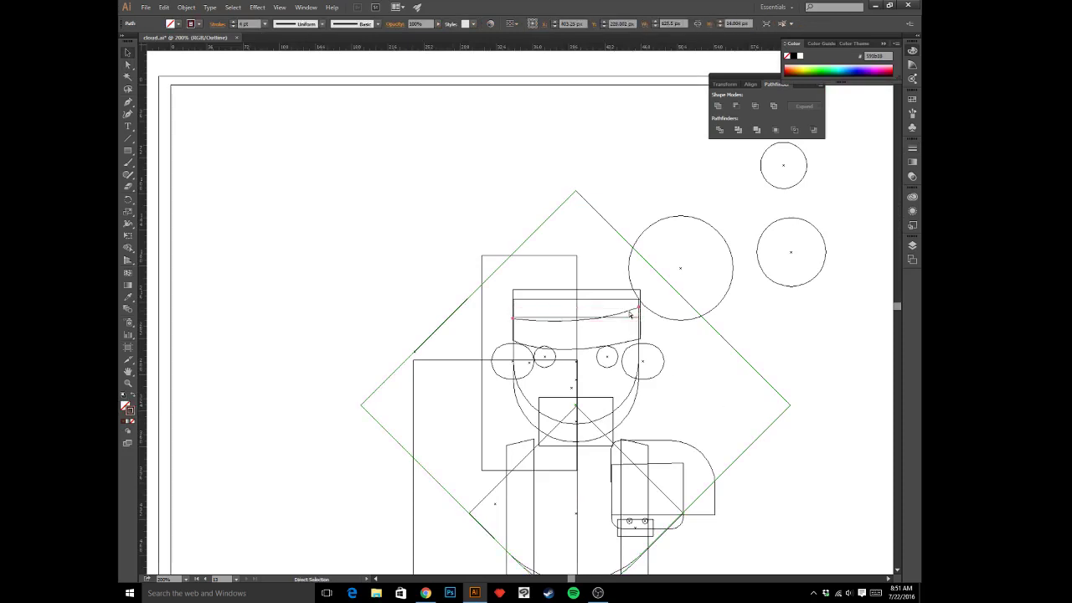
{"action": "key", "text": "ctrl+y"}
{"action": "left_click", "coordinate": [628, 312]}
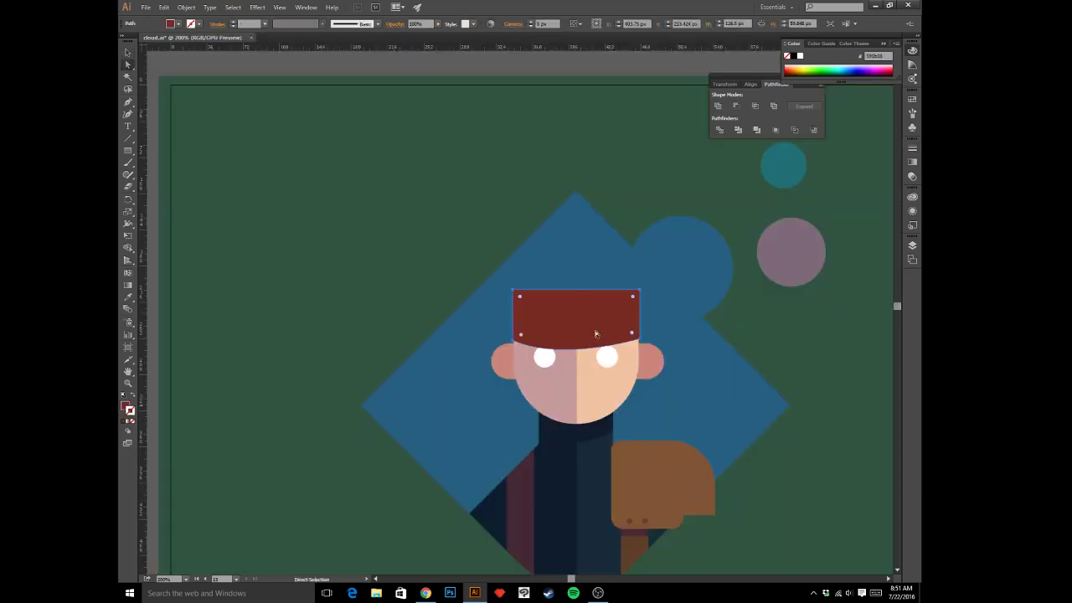
{"action": "left_click", "coordinate": [823, 354]}
{"action": "left_click_drag", "start_coordinate": [807, 359], "coordinate": [850, 353]}
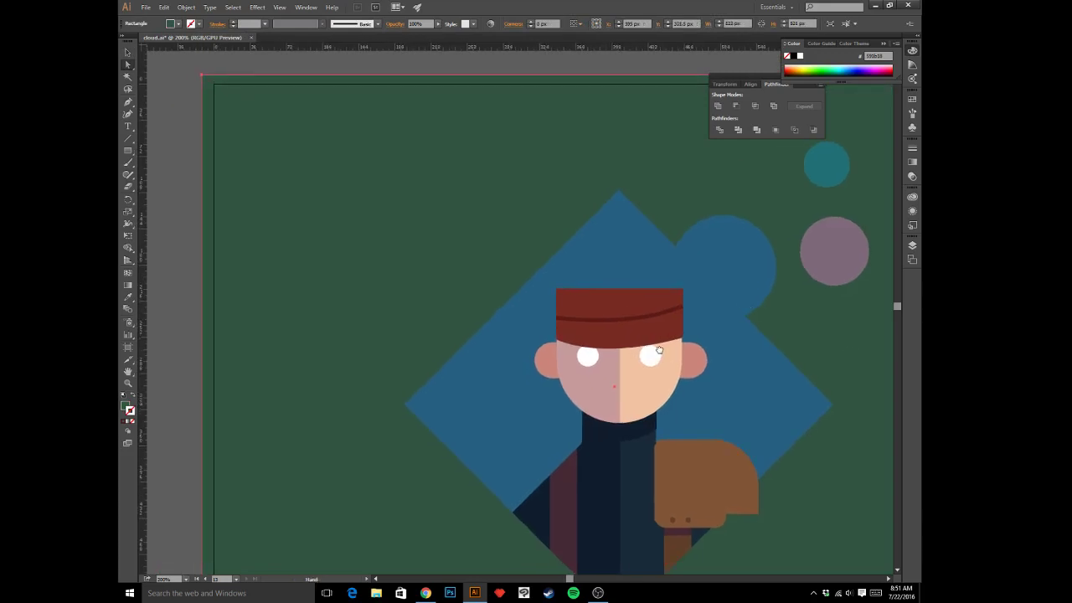
{"action": "scroll", "coordinate": [656, 340], "scroll_direction": "down", "scroll_amount": 2}
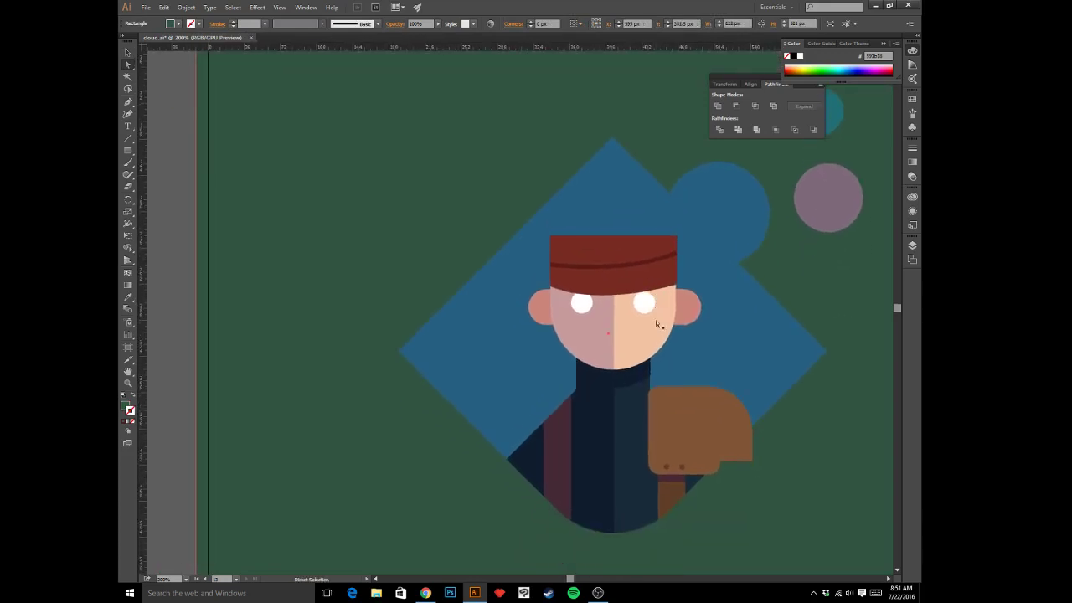
{"action": "left_click", "coordinate": [634, 386]}
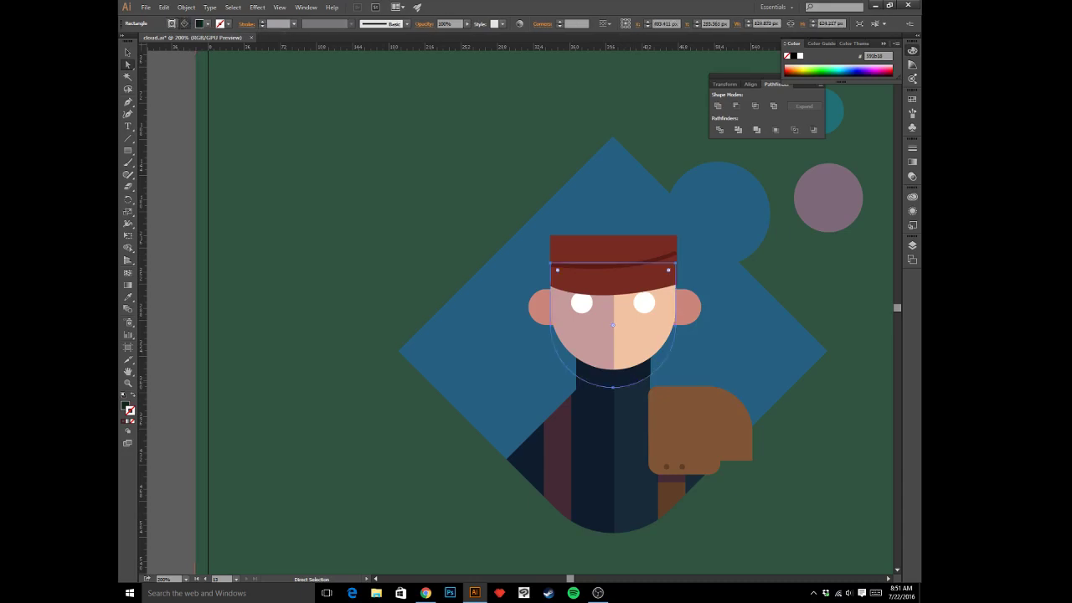
{"action": "key", "text": "alt+Tab"}
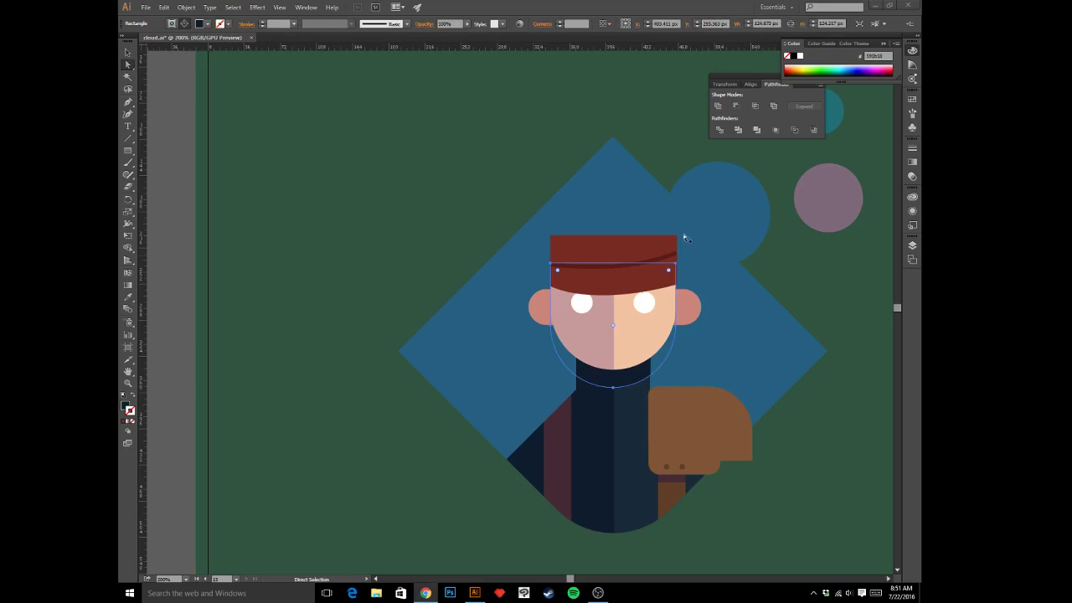
{"action": "key", "text": "alt+Tab"}
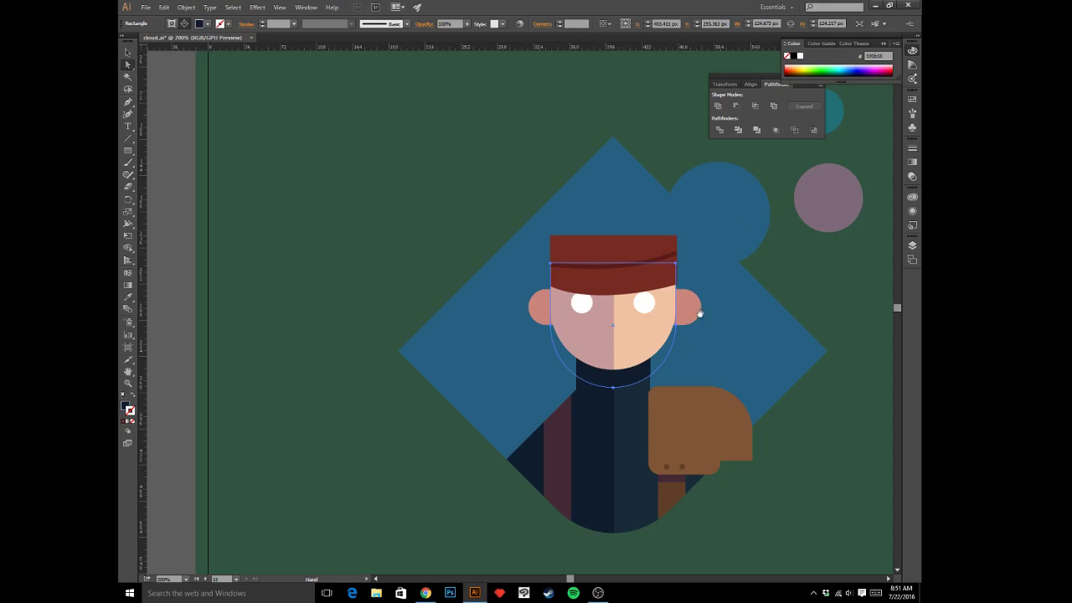
{"action": "left_click_drag", "start_coordinate": [699, 313], "coordinate": [657, 283]}
{"action": "left_click_drag", "start_coordinate": [803, 277], "coordinate": [772, 284]}
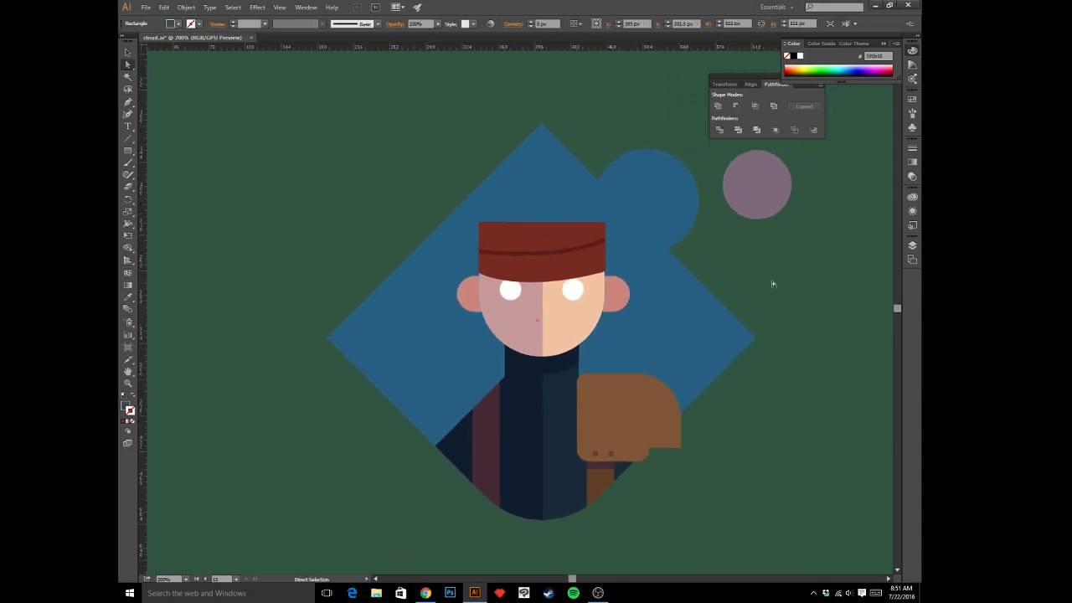
{"action": "key", "text": "a"}
{"action": "left_click", "coordinate": [510, 290]}
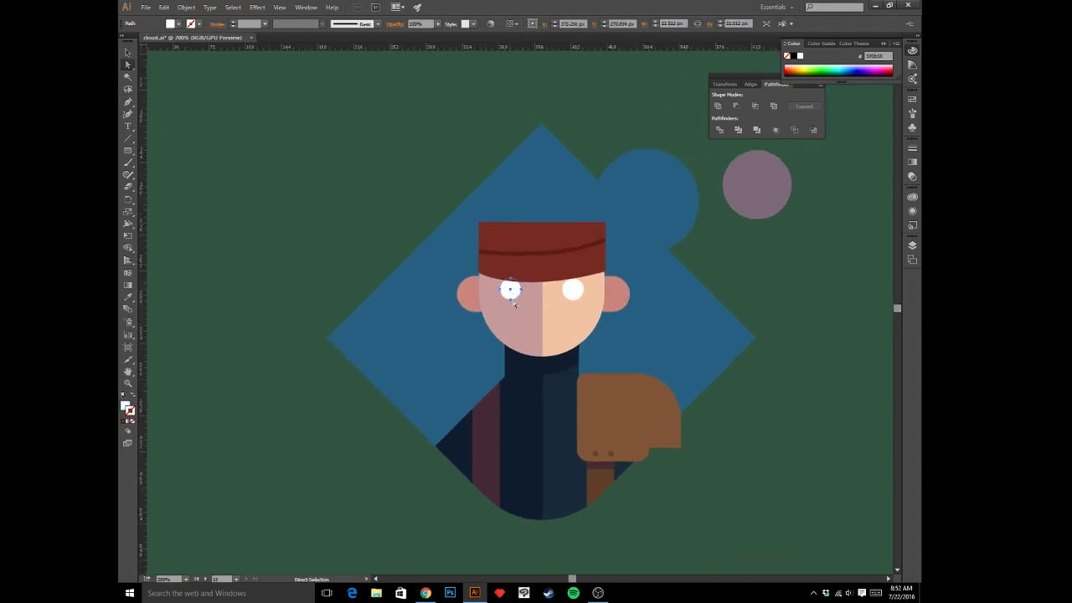
{"action": "left_click_drag", "start_coordinate": [595, 336], "coordinate": [617, 320]}
{"action": "key", "text": "alt+Tab"}
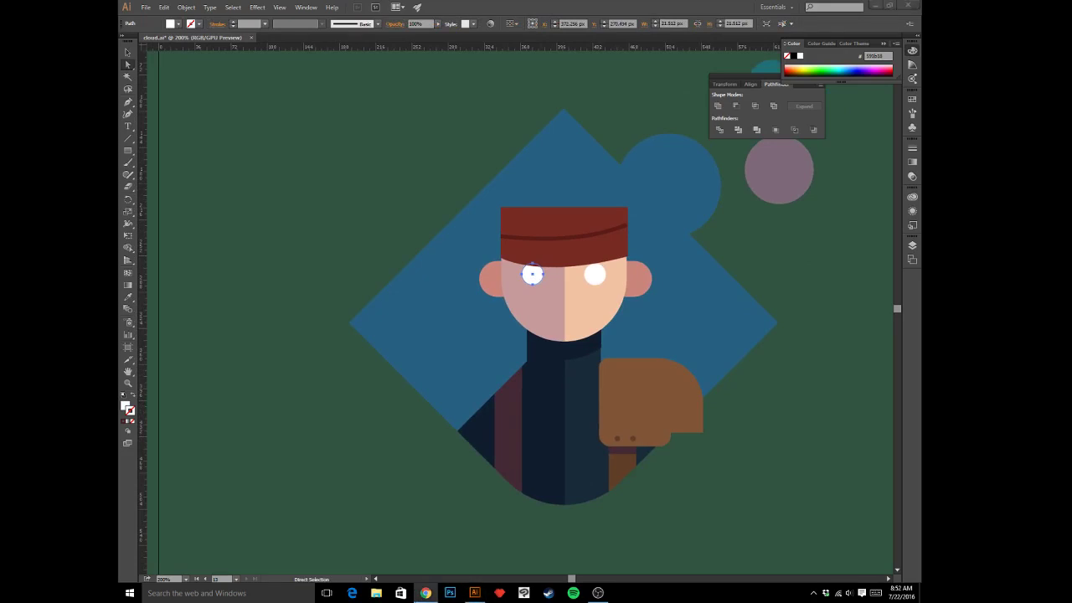
{"action": "key", "text": "alt+Tab"}
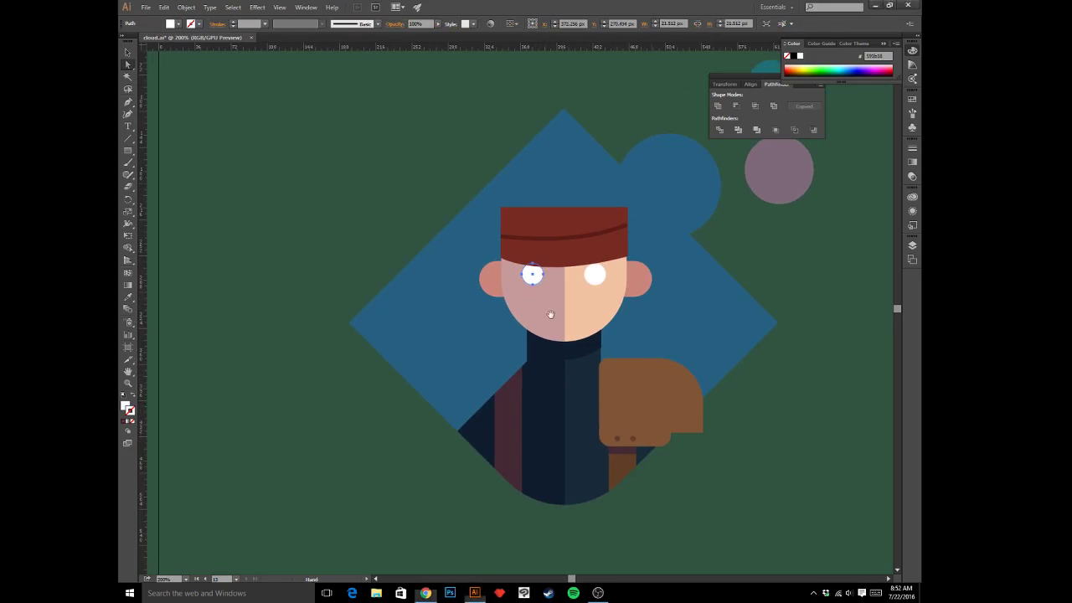
- Delete the two brown shoulder armor shapes on the right half of the torso
{"action": "left_click", "coordinate": [656, 409]}
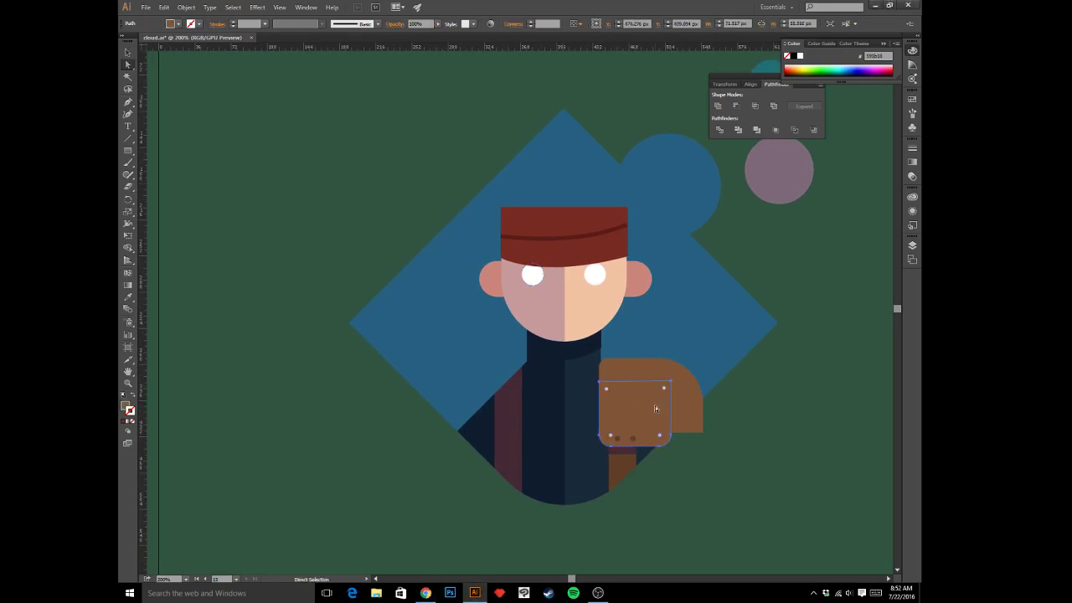
{"action": "key", "text": "Delete"}
{"action": "left_click", "coordinate": [656, 388]}
{"action": "key", "text": "Delete"}
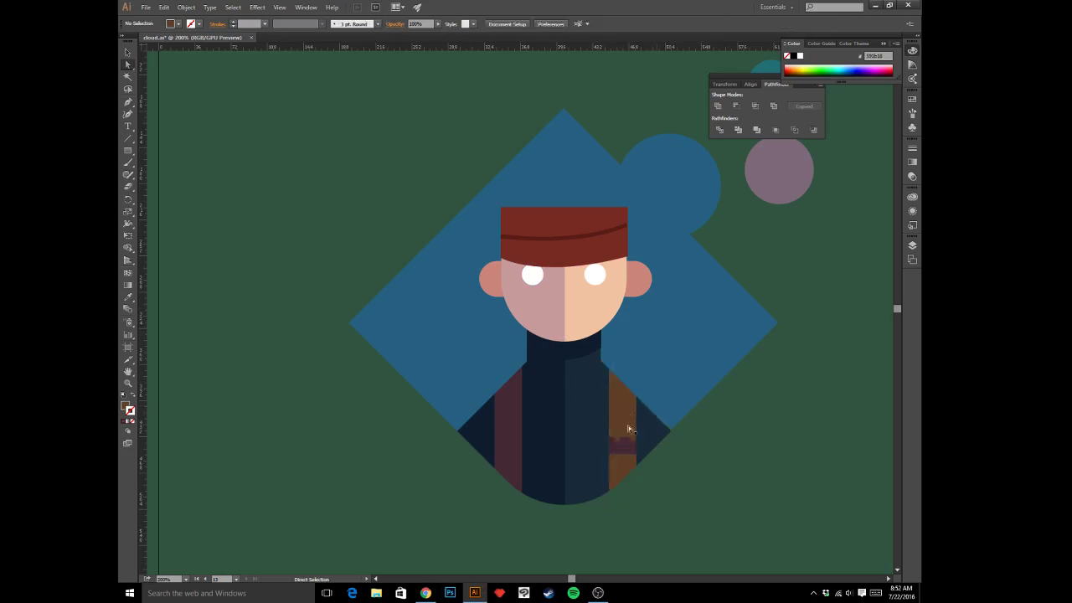
- Delete the straps on both halves of the torso together with the two small rivets
{"action": "key", "text": "Delete"}
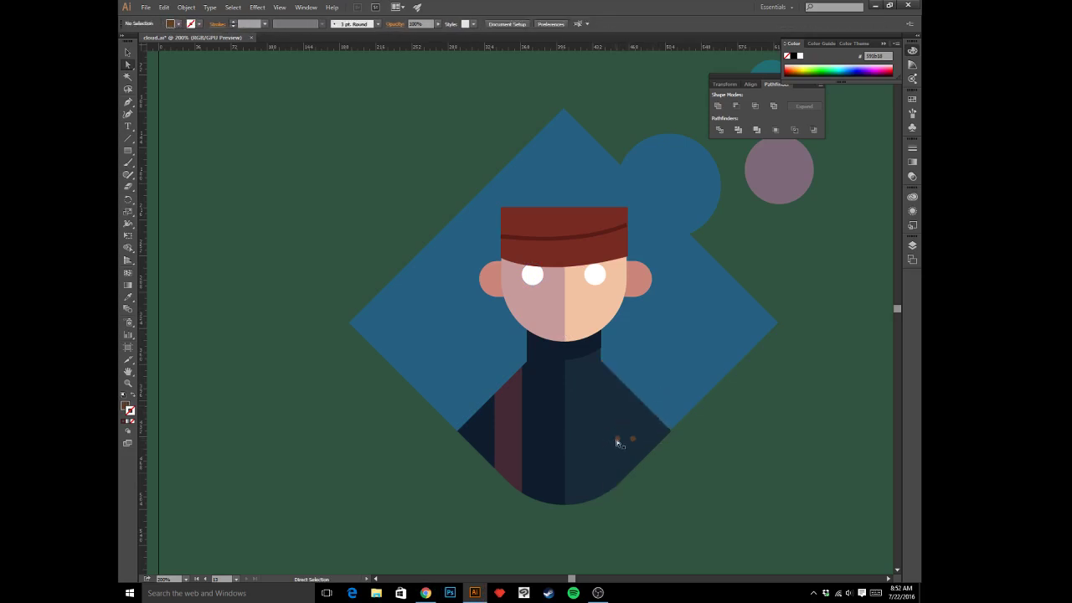
{"action": "left_click", "coordinate": [505, 426]}
{"action": "key", "text": "Delete"}
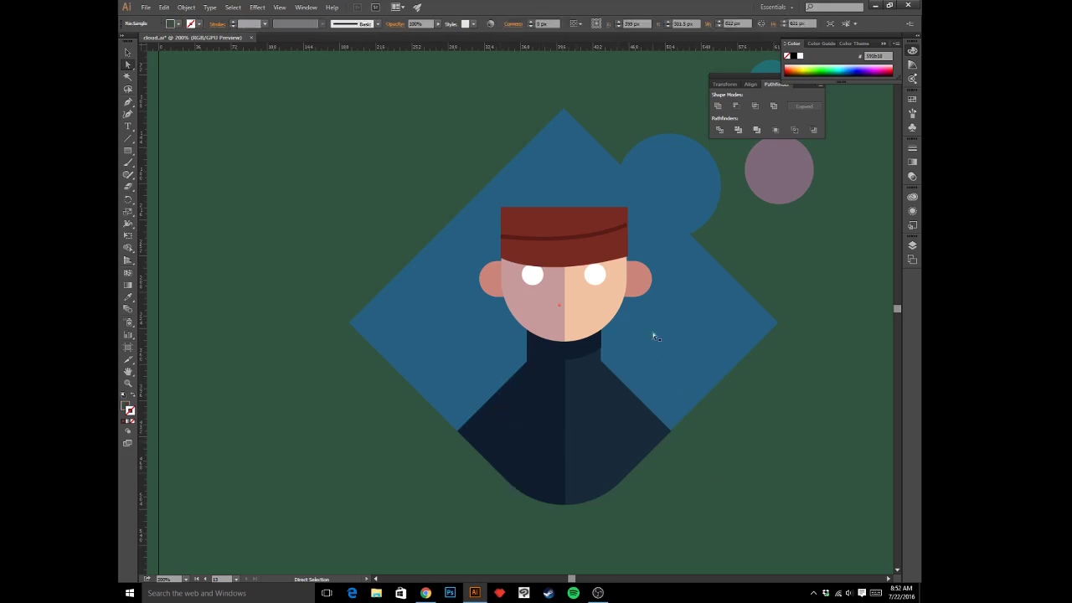
{"action": "mouse_move", "coordinate": [658, 327]}
{"action": "left_mouse_down"}
{"action": "mouse_move", "coordinate": [681, 359]}
{"action": "mouse_move", "coordinate": [699, 353]}
{"action": "mouse_move", "coordinate": [663, 310]}
{"action": "left_mouse_up"}
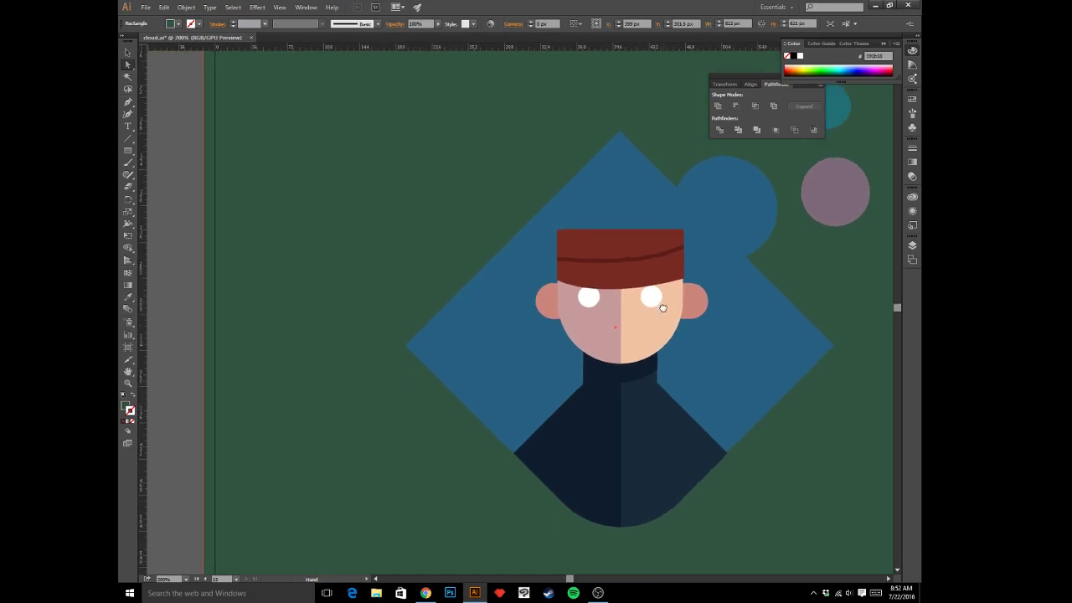
{"action": "left_click", "coordinate": [619, 378]}
{"action": "key", "text": "i"}
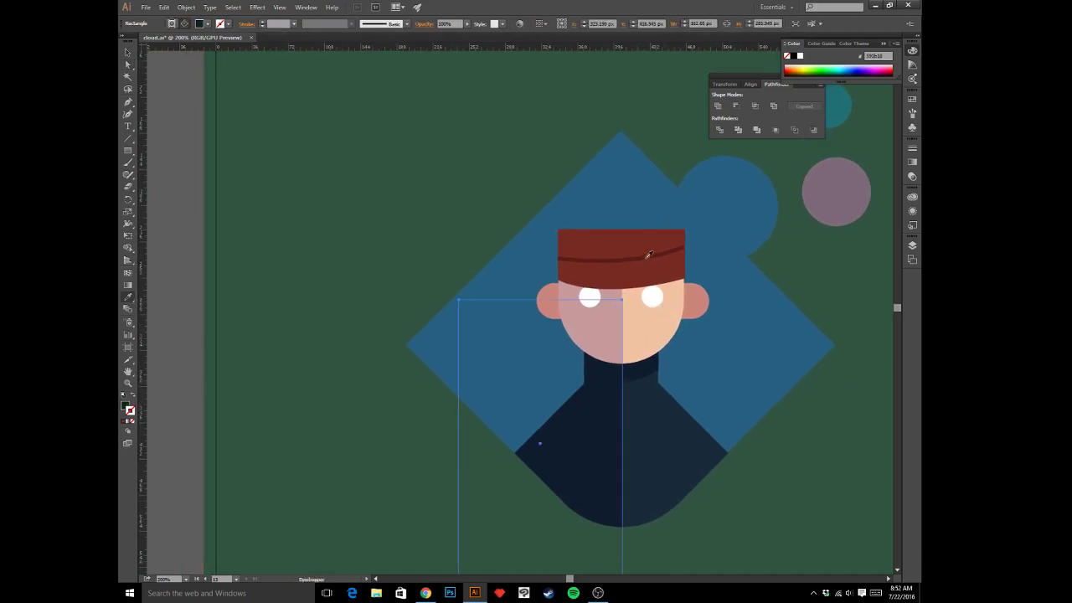
{"action": "key", "text": "a"}
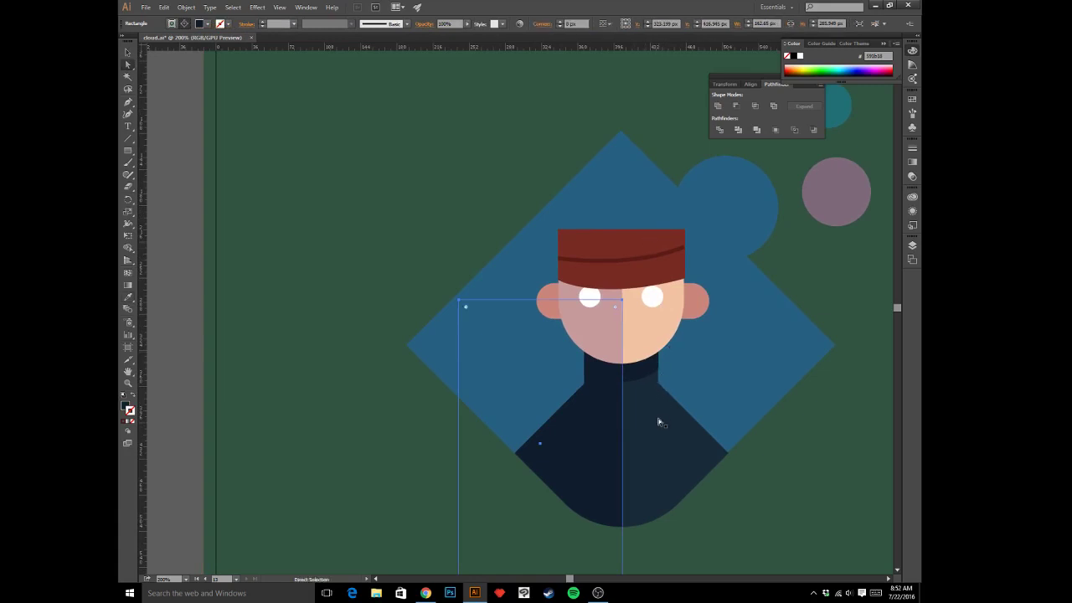
{"action": "left_click", "coordinate": [658, 422]}
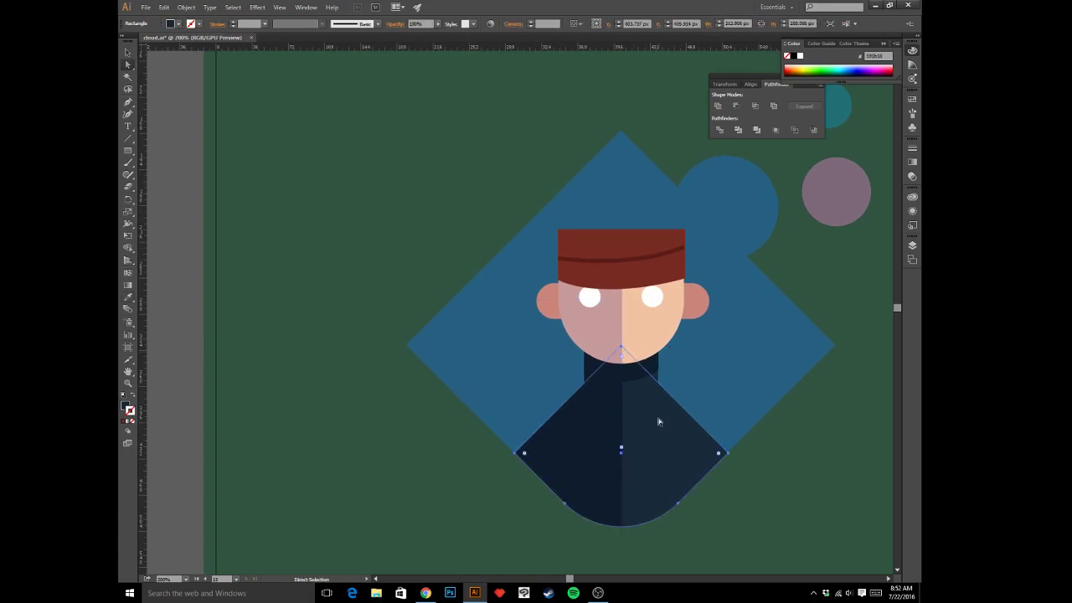
{"action": "left_click", "coordinate": [756, 513]}
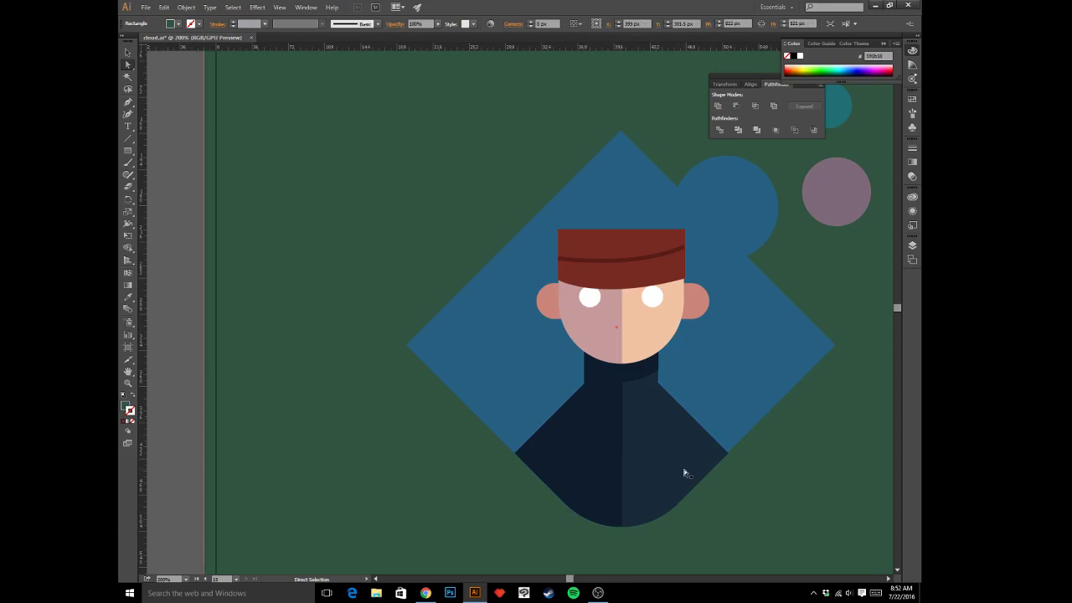
{"action": "left_click", "coordinate": [684, 473]}
{"action": "left_click", "coordinate": [794, 514]}
{"action": "left_click_drag", "start_coordinate": [756, 466], "coordinate": [771, 483]}
- Draw a rectangle about 82 by 43 px across the neck, slightly wider than the neck itself
{"action": "left_click", "coordinate": [127, 151]}
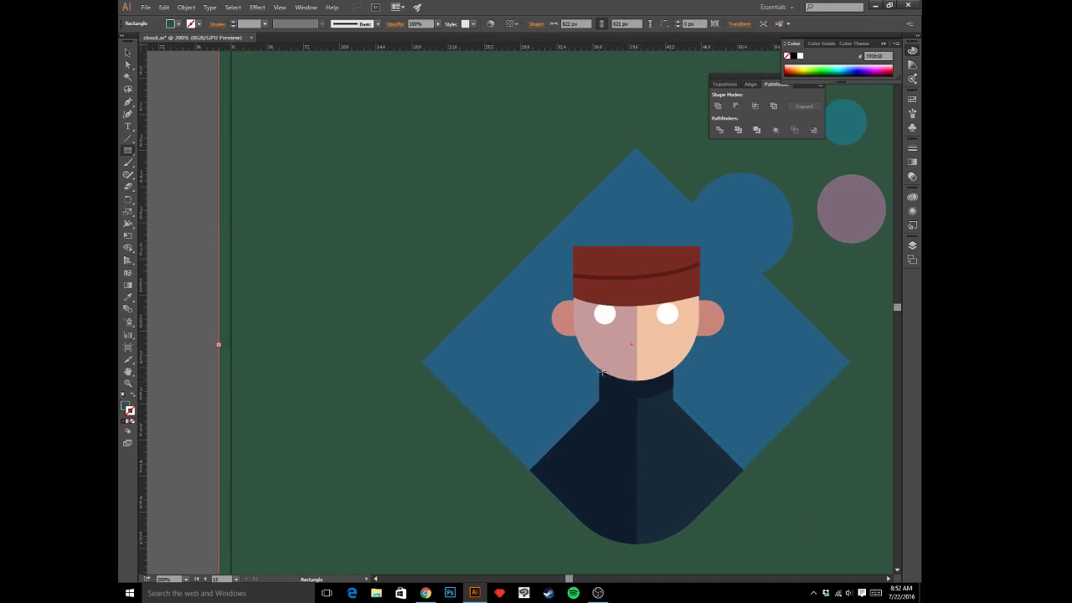
{"action": "left_click_drag", "start_coordinate": [594, 359], "coordinate": [677, 403]}
{"action": "key", "text": "v"}
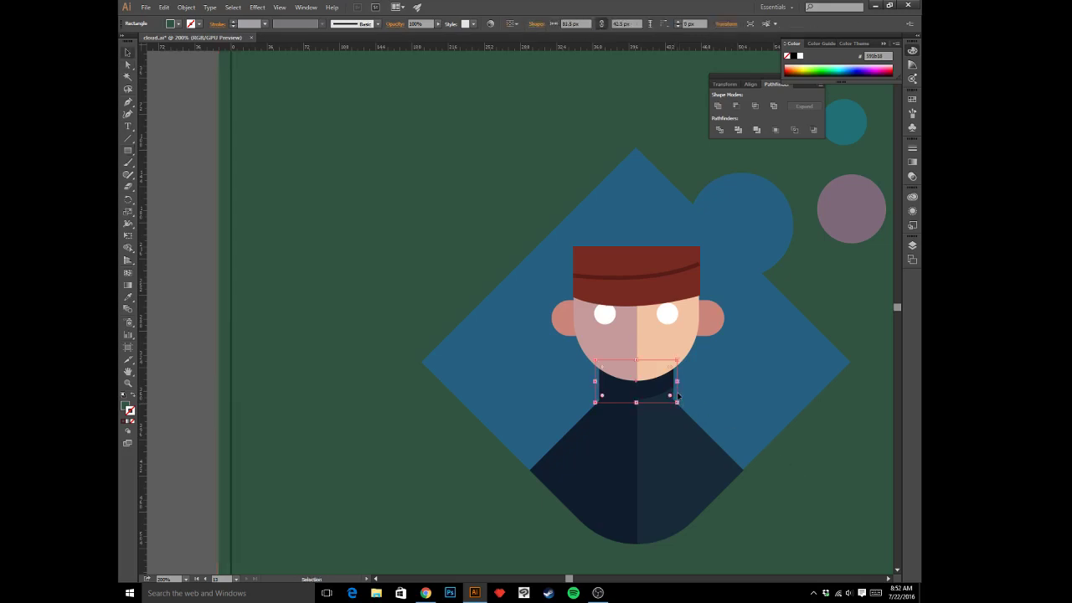
- Cut the neck rectangle, paste it directly behind the face, and give it the hat's main red
{"action": "key", "text": "ctrl+shift+a"}
{"action": "key", "text": "a"}
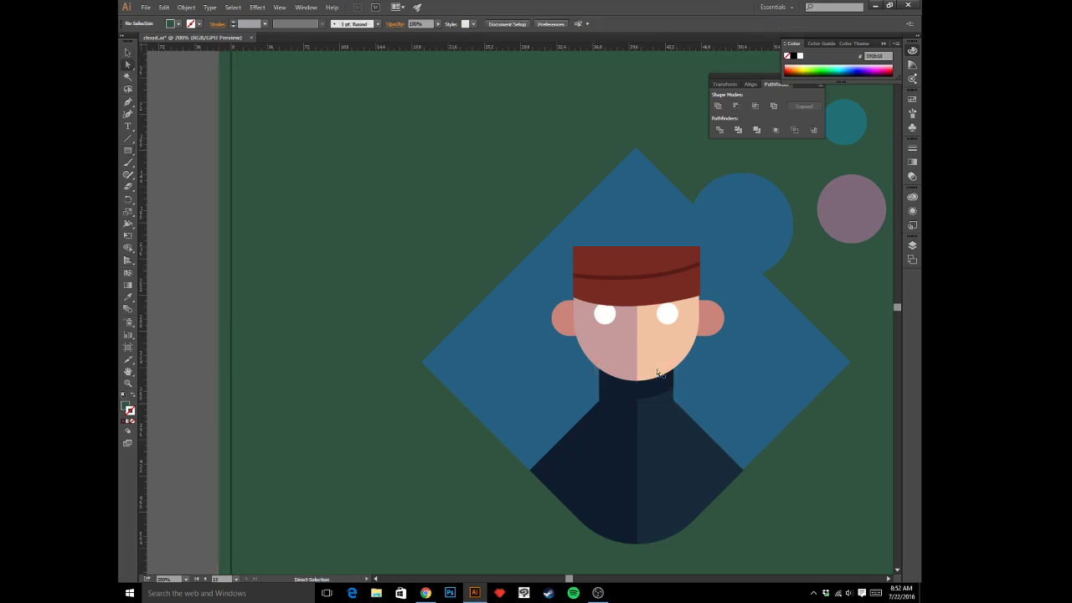
{"action": "left_click", "coordinate": [656, 372]}
{"action": "key", "text": "ctrl+b"}
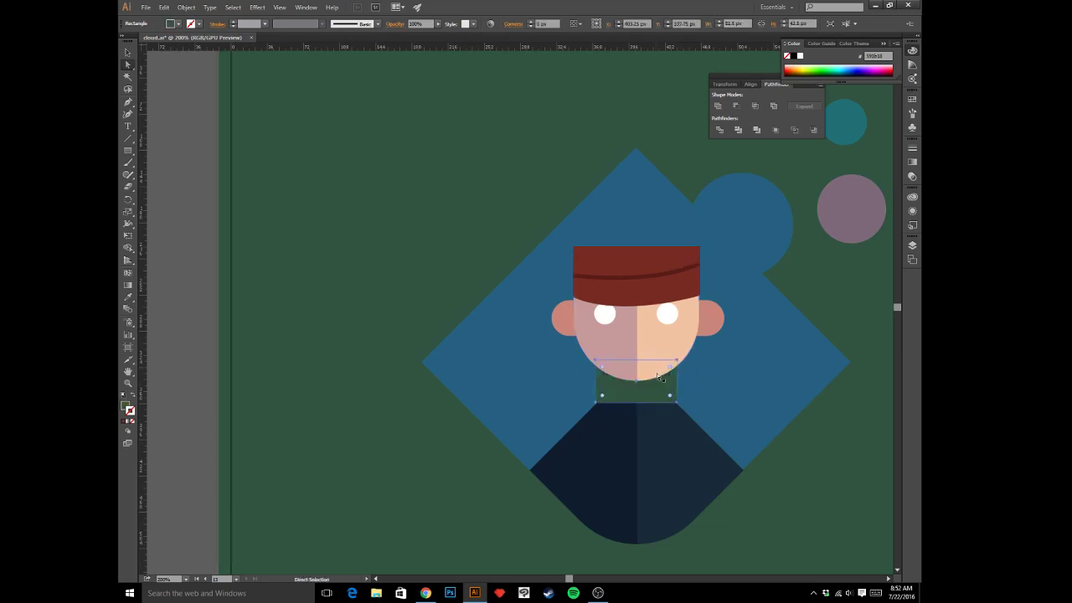
{"action": "key", "text": "i"}
{"action": "left_click", "coordinate": [666, 285]}
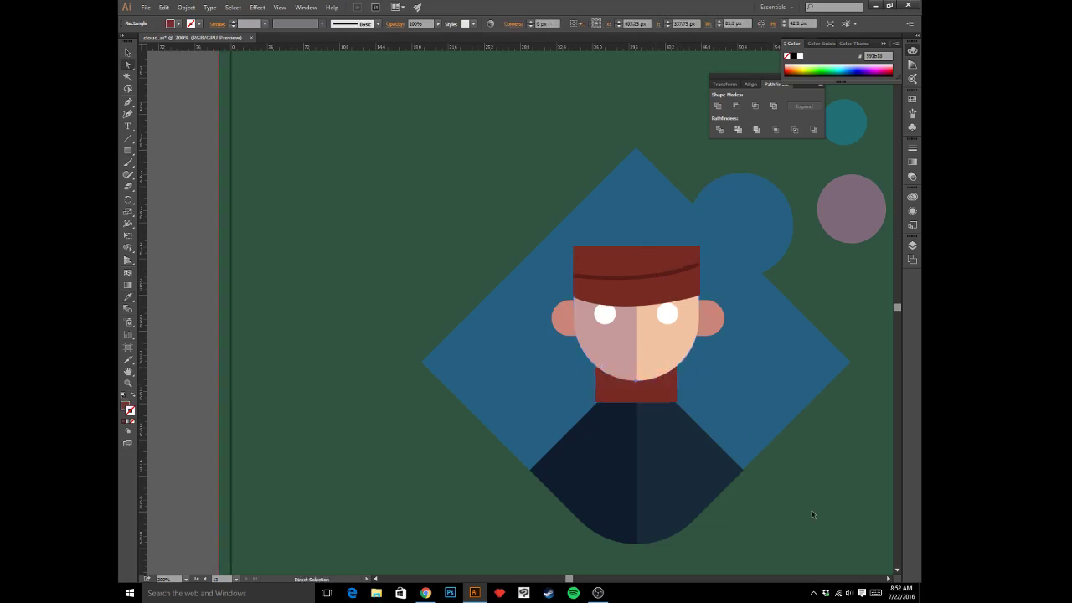
- Draw a closed four-sided diamond about 130 px wide over the right half of the torso, filled with the hat's red
{"action": "scroll", "coordinate": [814, 485], "scroll_direction": "down", "scroll_amount": 1}
{"action": "left_click_drag", "start_coordinate": [653, 360], "coordinate": [672, 358]}
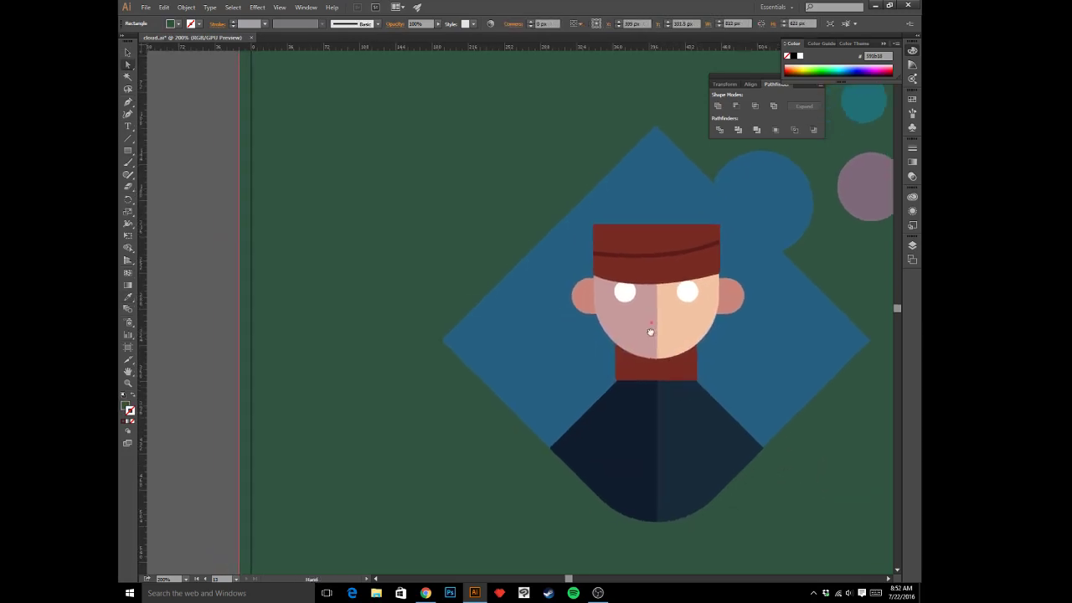
{"action": "key", "text": "p"}
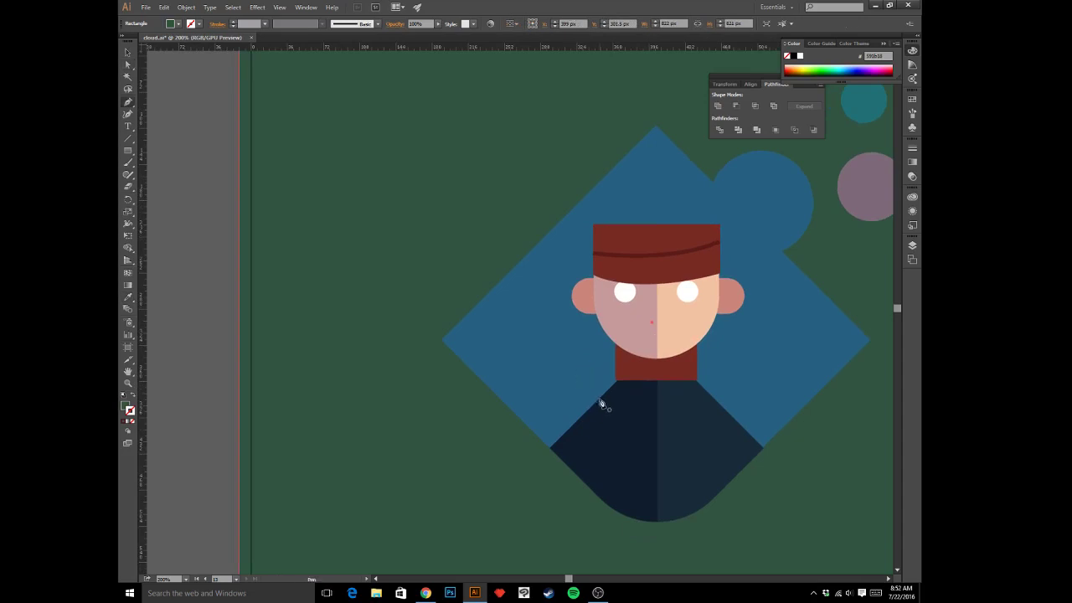
{"action": "left_click", "coordinate": [696, 369]}
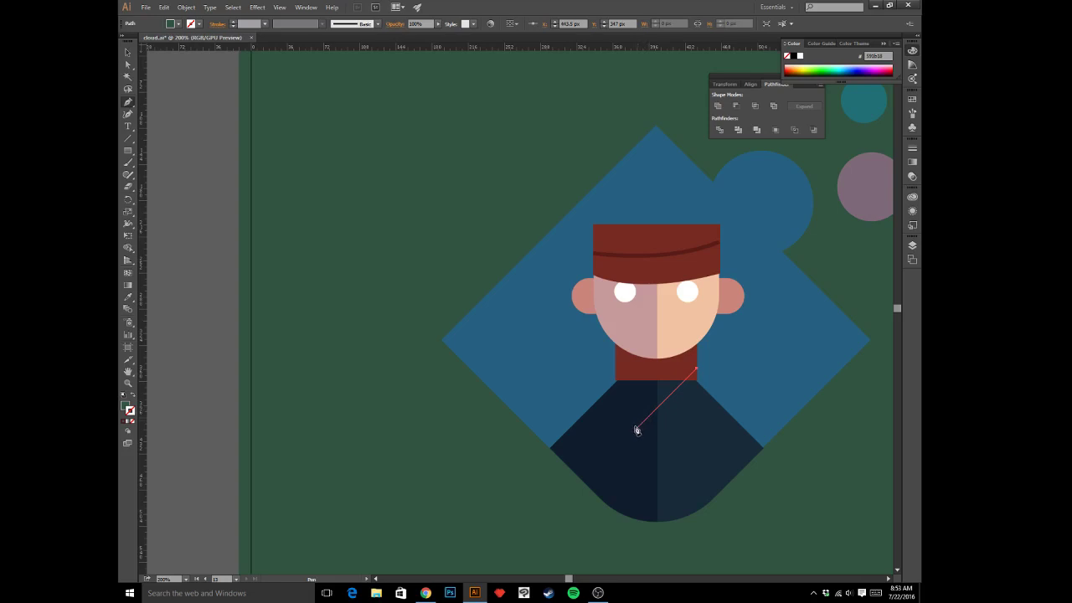
{"action": "left_click", "coordinate": [635, 431]}
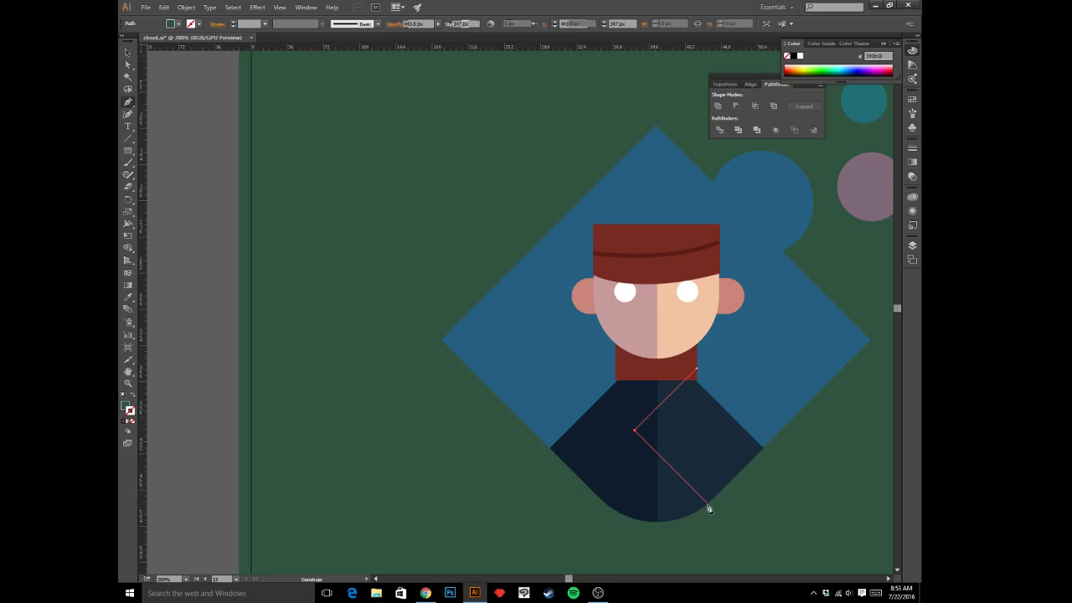
{"action": "left_click", "coordinate": [707, 504]}
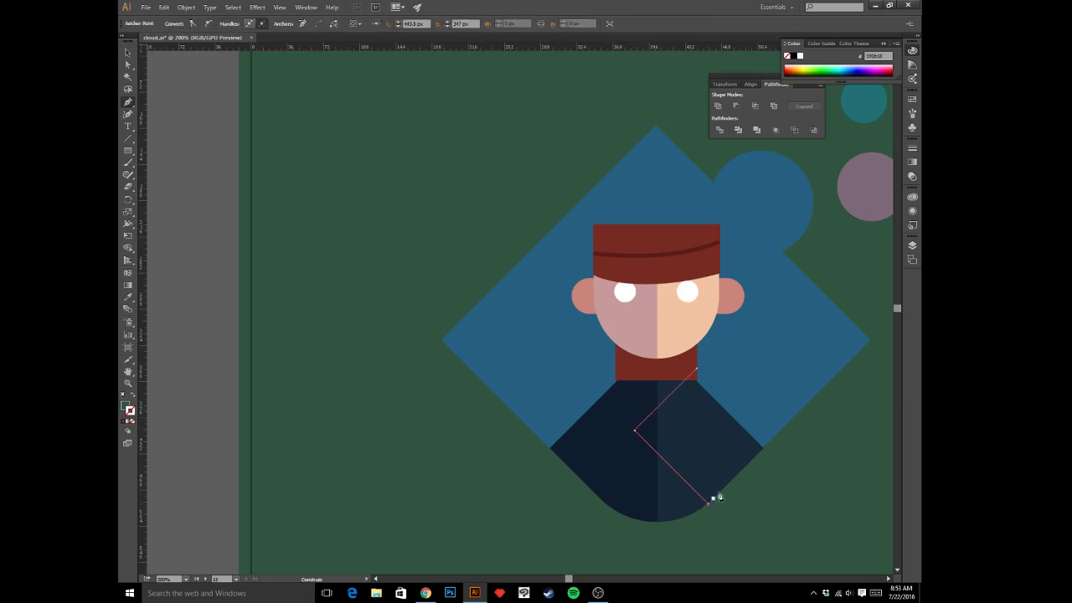
{"action": "left_click", "coordinate": [771, 441]}
{"action": "left_click", "coordinate": [696, 369]}
{"action": "key", "text": "a"}
{"action": "key", "text": "v"}
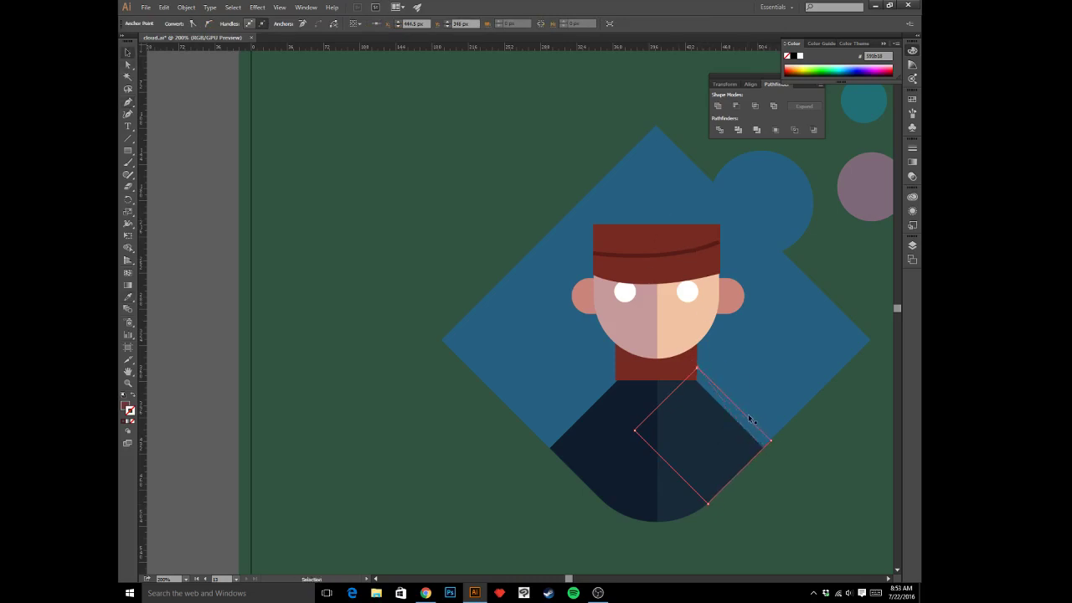
- Cut the red diamond and paste it in front of the neck rectangle so it covers the right shoulder
{"action": "key", "text": "ctrl+x"}
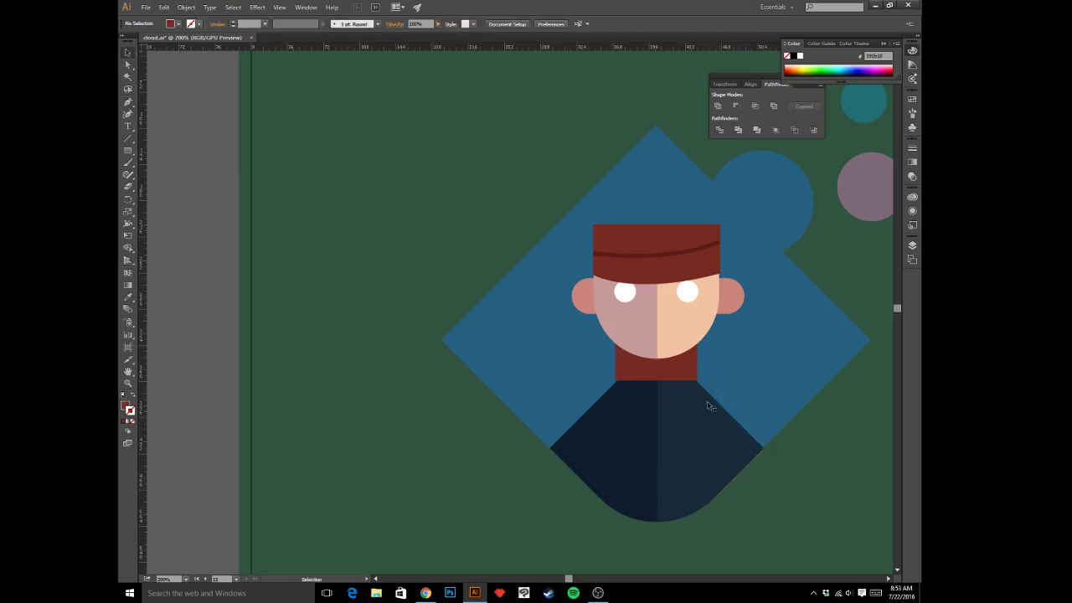
{"action": "key", "text": "a"}
{"action": "left_click", "coordinate": [688, 373]}
{"action": "key", "text": "ctrl+f"}
{"action": "left_click", "coordinate": [784, 468]}
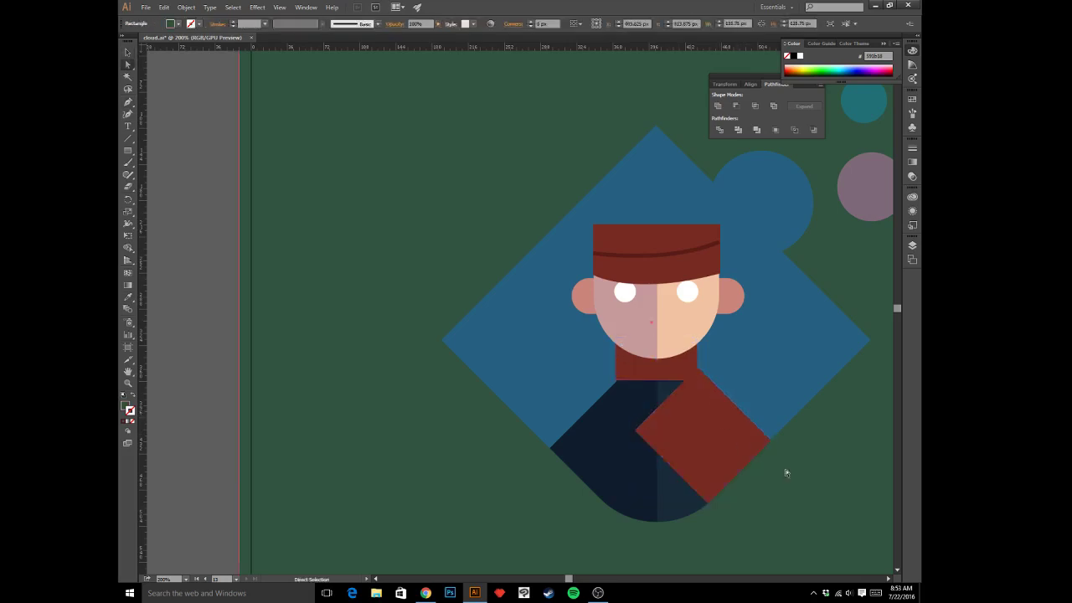
- Join the anchor points at the top corner of the red shoulder shape
{"action": "key", "text": "ctrl+plus"}
{"action": "left_click_drag", "start_coordinate": [716, 458], "coordinate": [622, 394]}
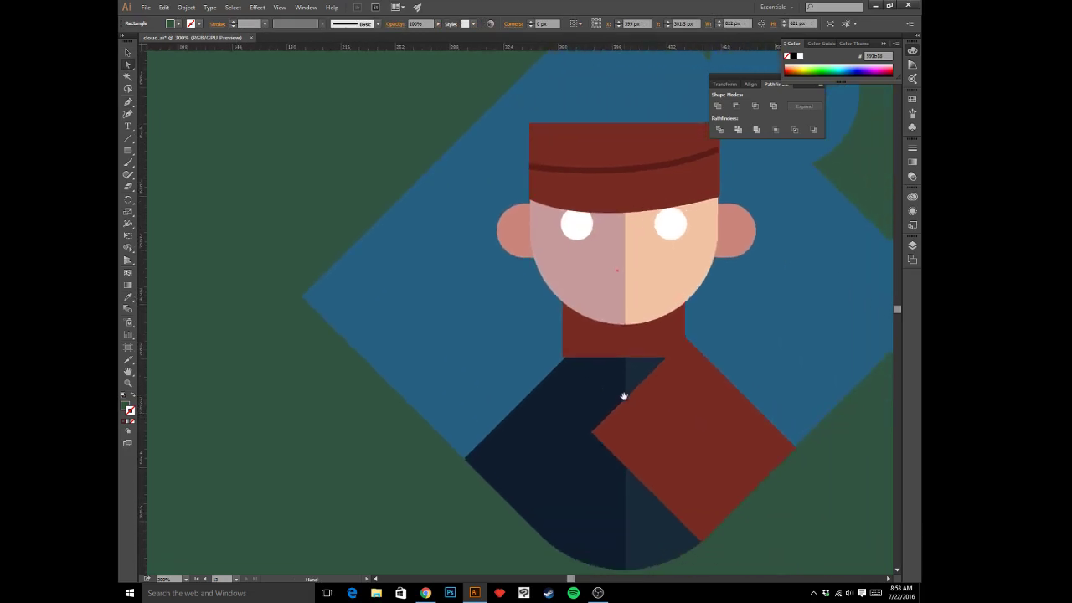
{"action": "left_click", "coordinate": [625, 396]}
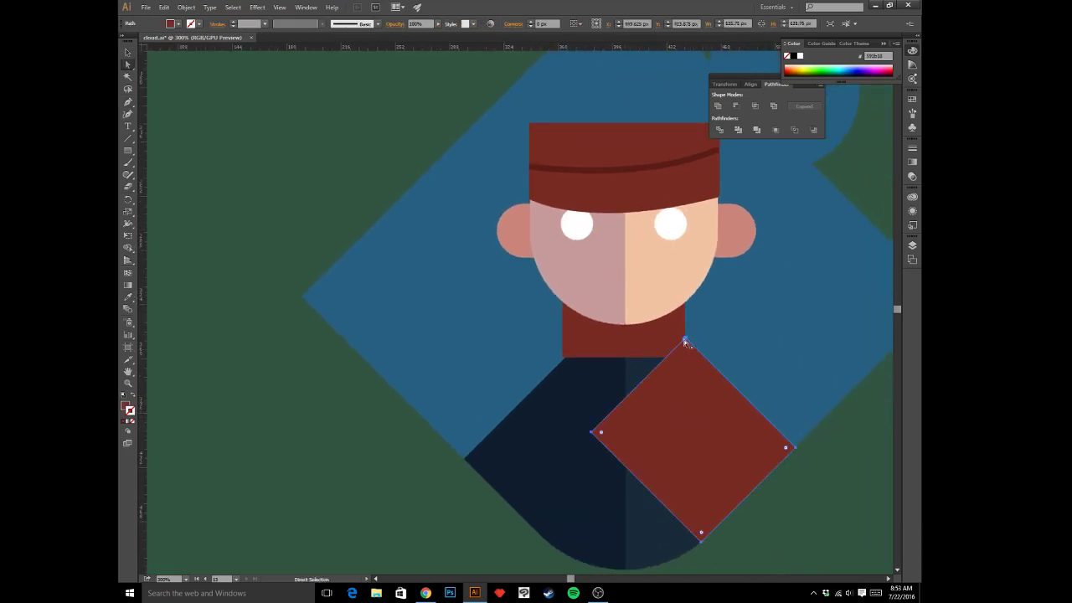
{"action": "left_click", "coordinate": [685, 341]}
{"action": "right_click", "coordinate": [685, 339]}
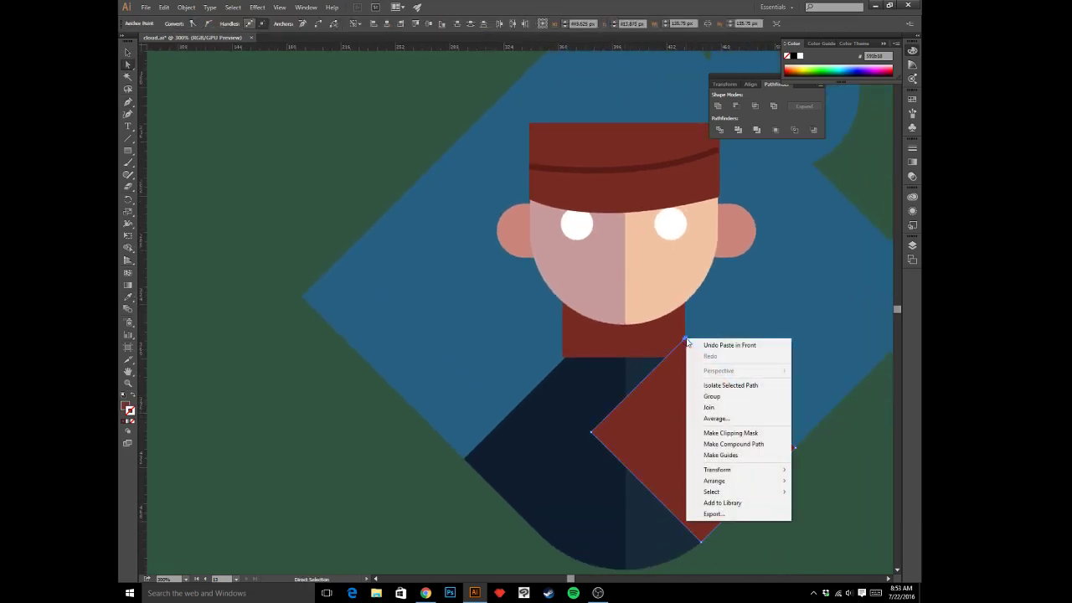
{"action": "left_click", "coordinate": [730, 409]}
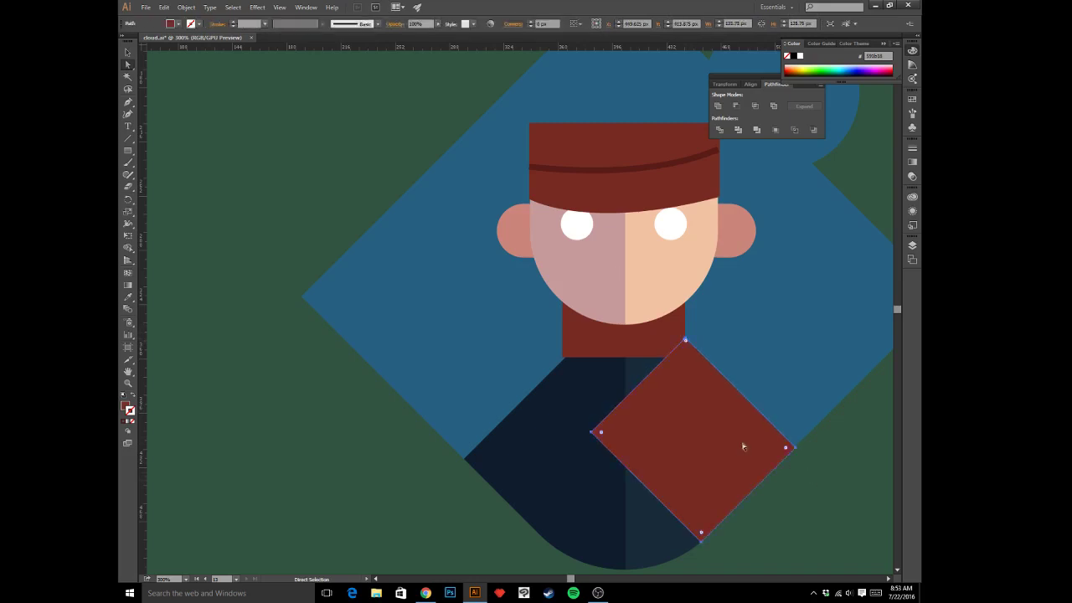
- Delete the stray extra anchor point beside the top corner of the red shoulder shape
{"action": "key", "text": "ctrl+plus"}
{"action": "left_click_drag", "start_coordinate": [743, 448], "coordinate": [447, 326]}
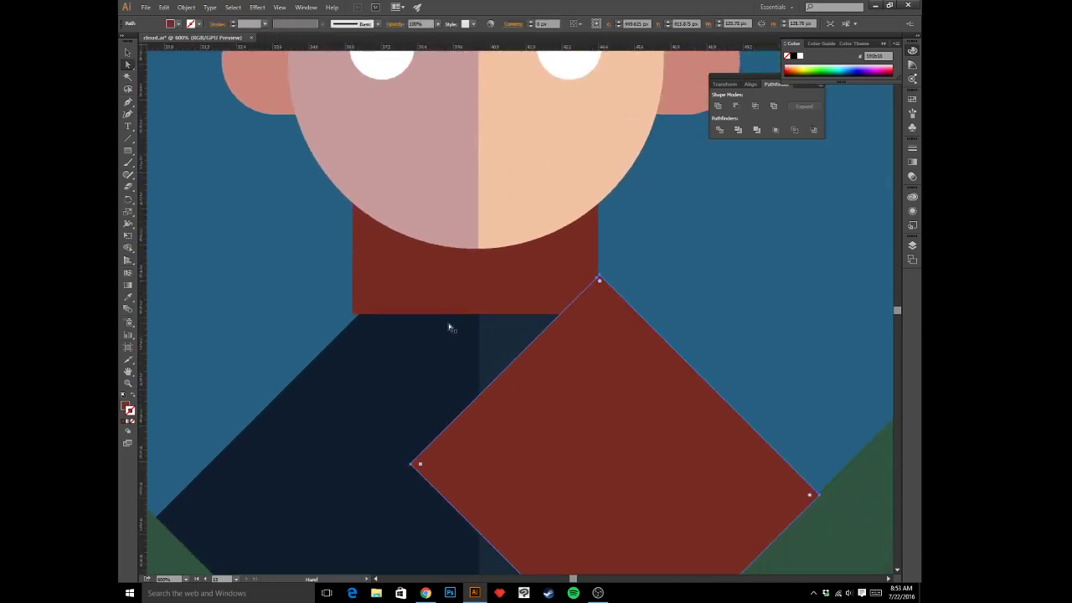
{"action": "key", "text": "plus"}
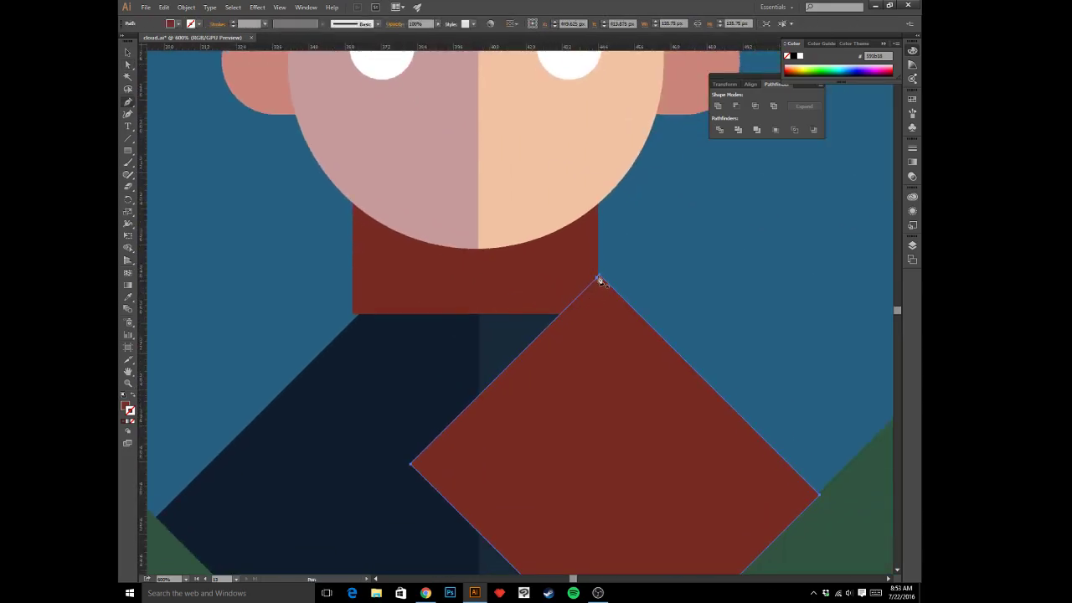
{"action": "left_click", "coordinate": [596, 278]}
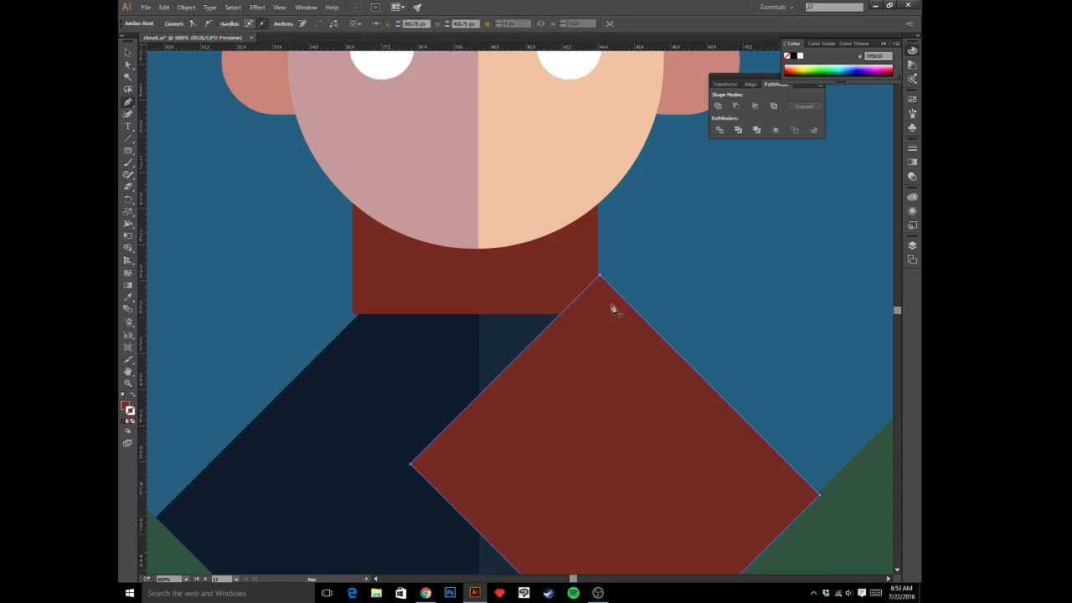
{"action": "key", "text": "a"}
{"action": "left_click", "coordinate": [593, 361]}
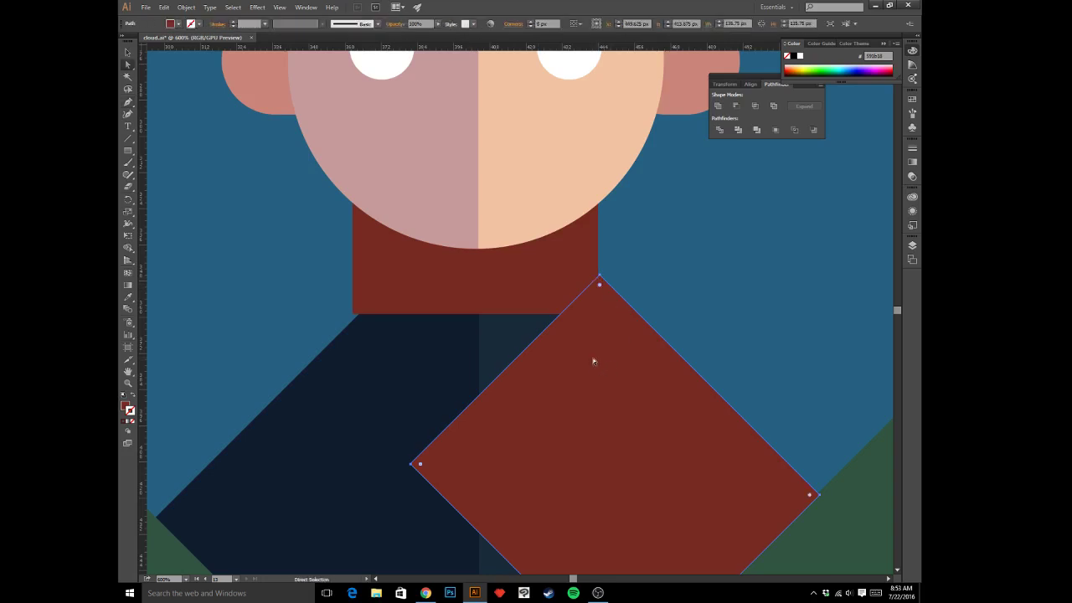
- Add an anchor point at the middle of the red neck rectangle's bottom edge
{"action": "key", "text": "ctrl+minus"}
{"action": "key", "text": "ctrl+minus"}
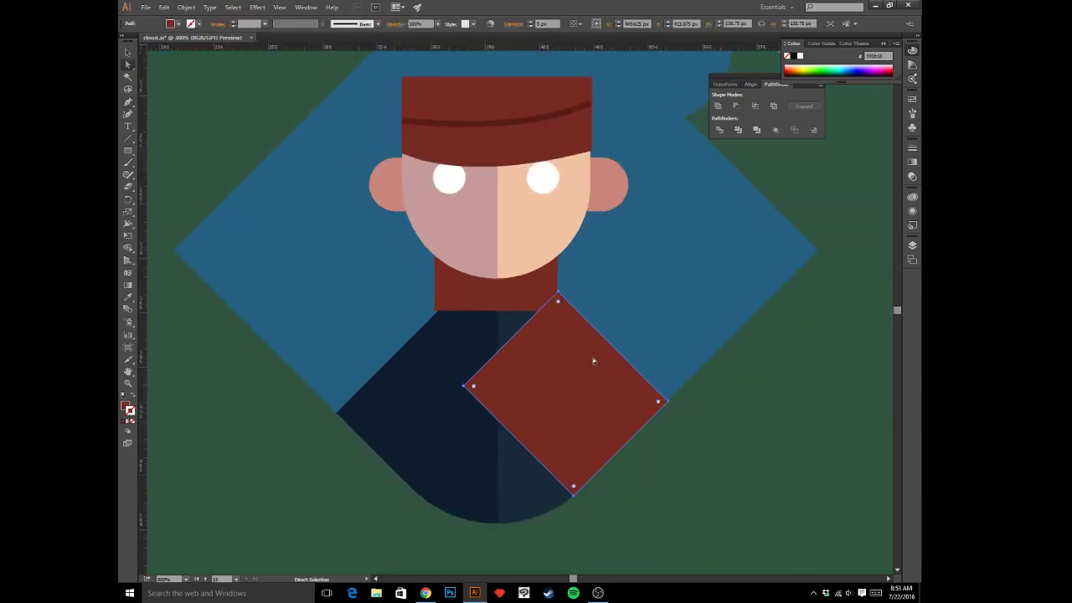
{"action": "left_click", "coordinate": [503, 311]}
{"action": "left_click_drag", "start_coordinate": [600, 379], "coordinate": [639, 401]}
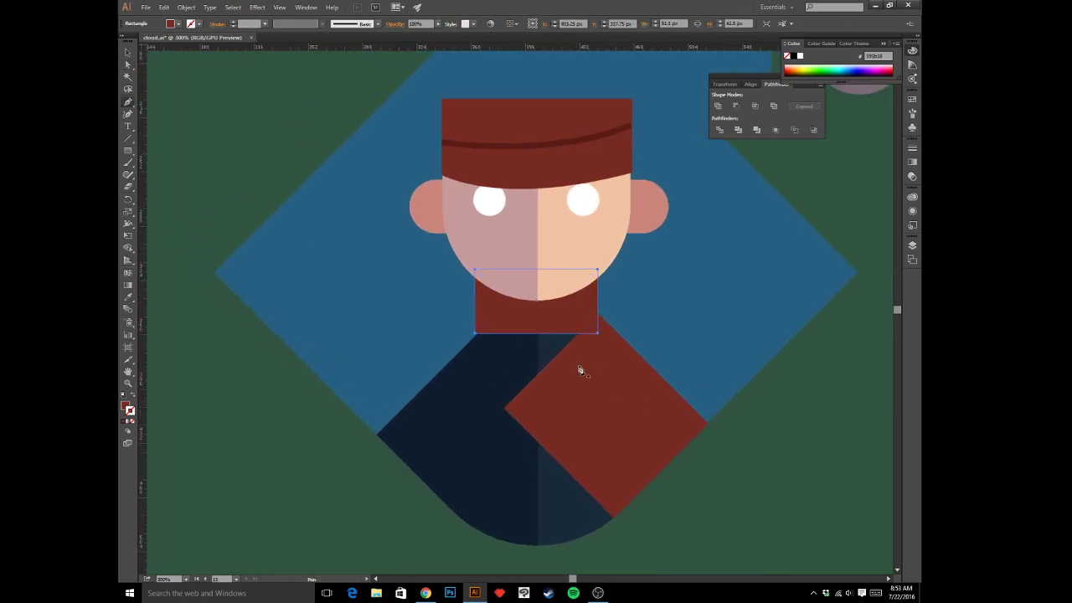
{"action": "left_click", "coordinate": [538, 333]}
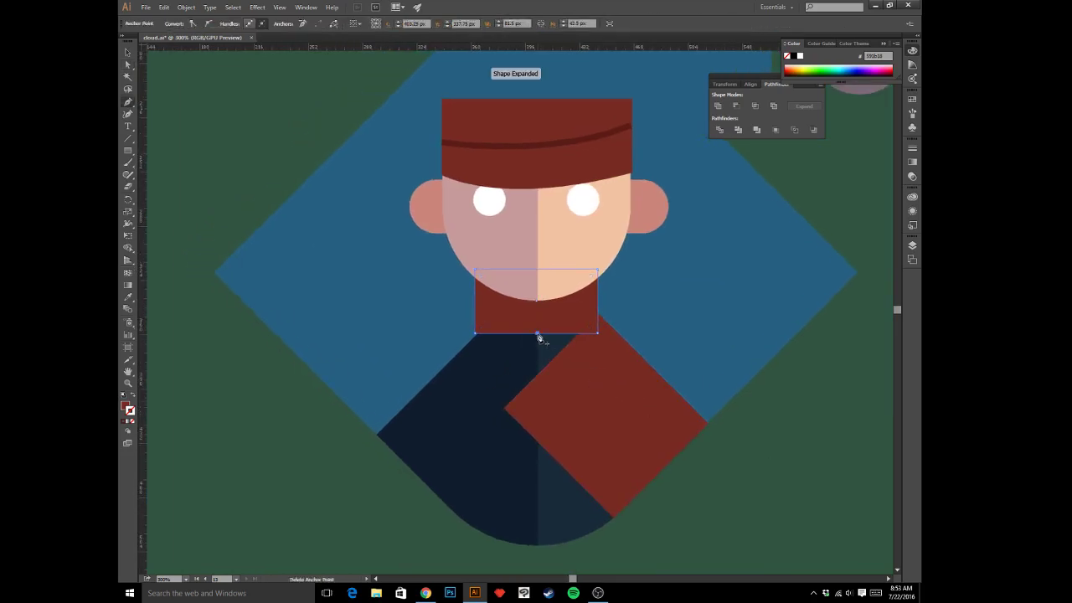
- Lower both bottom corners of the neck piece, then pull its middle point below them to form a downward V
{"action": "left_click", "coordinate": [598, 334]}
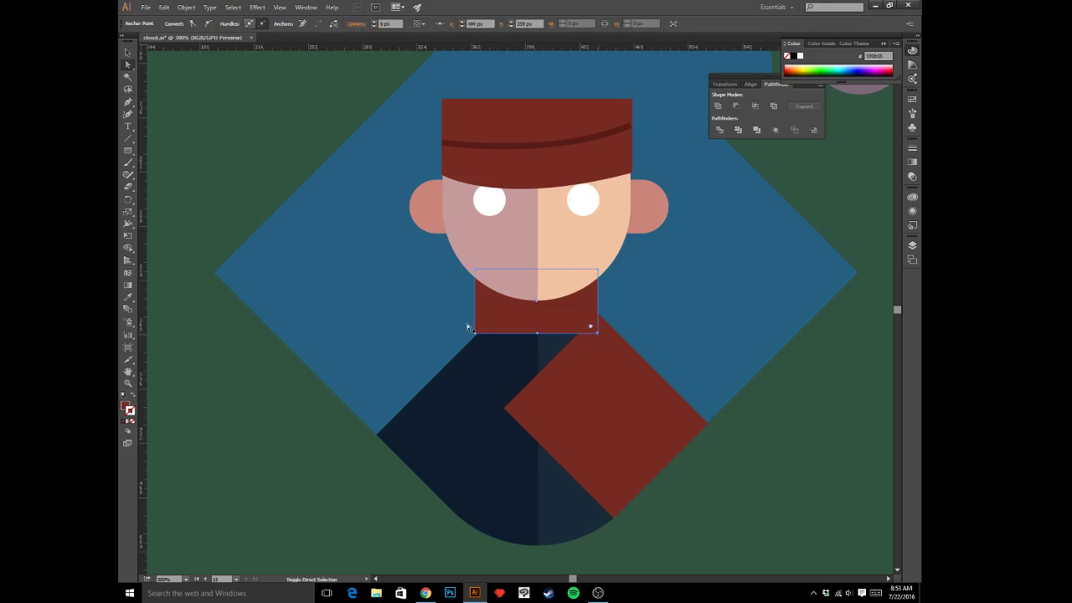
{"action": "left_click_drag", "start_coordinate": [475, 335], "coordinate": [475, 389]}
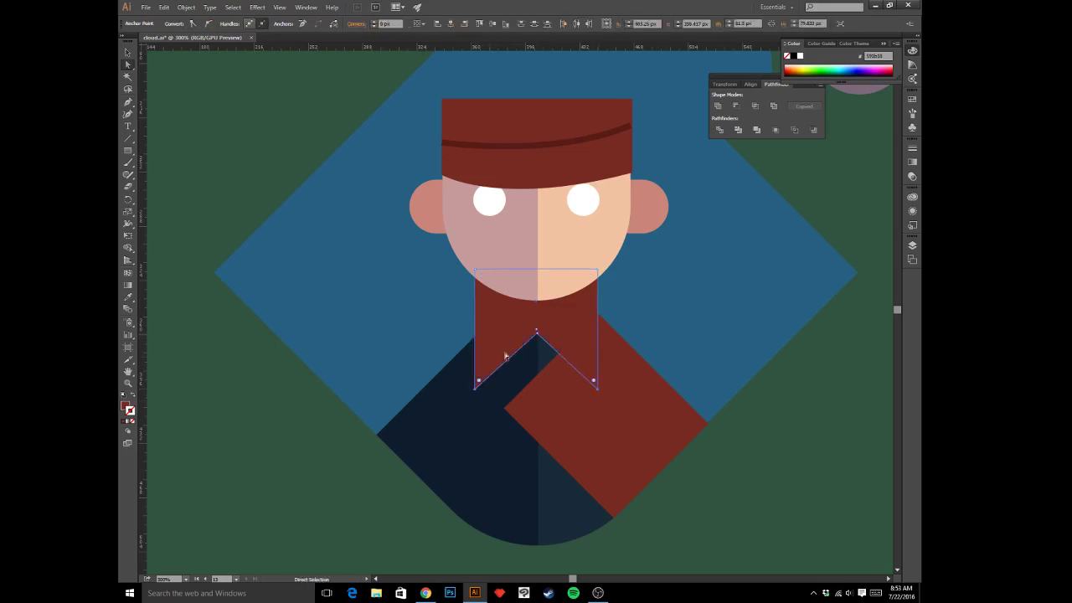
{"action": "left_click_drag", "start_coordinate": [538, 337], "coordinate": [543, 454]}
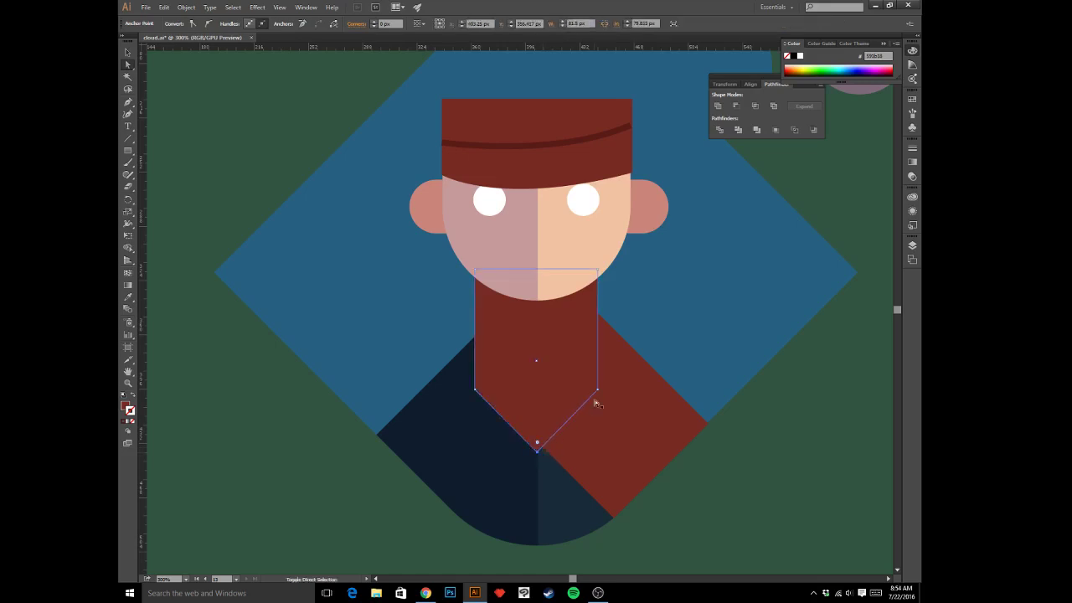
- Move the three lower anchor points of the neck piece up slightly to align its V edge with the shoulder shape
{"action": "left_click", "coordinate": [598, 390]}
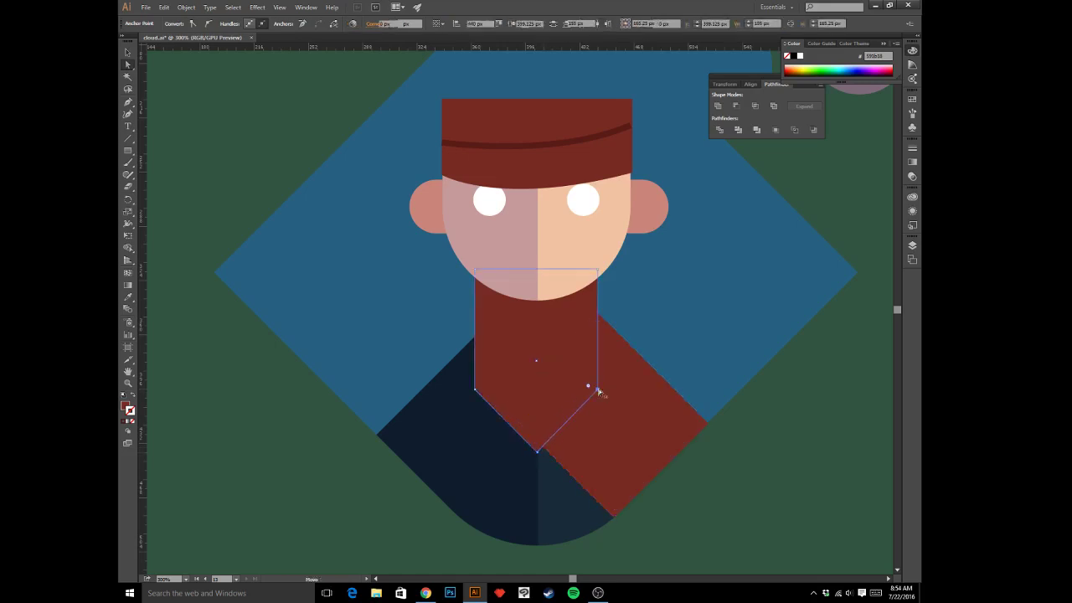
{"action": "left_click", "coordinate": [537, 452], "text": "shift"}
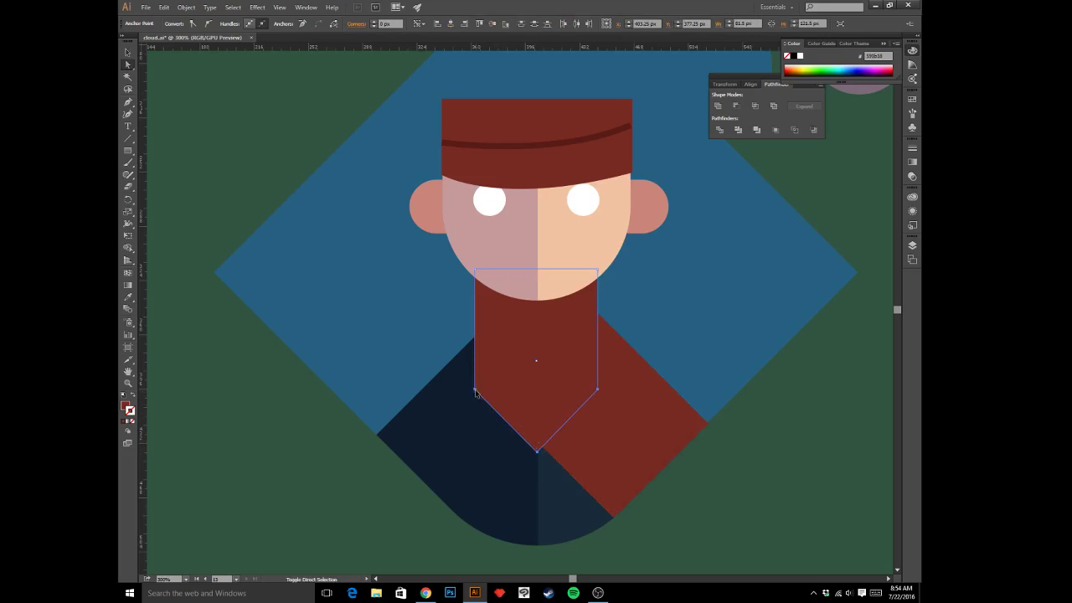
{"action": "left_click", "coordinate": [730, 519]}
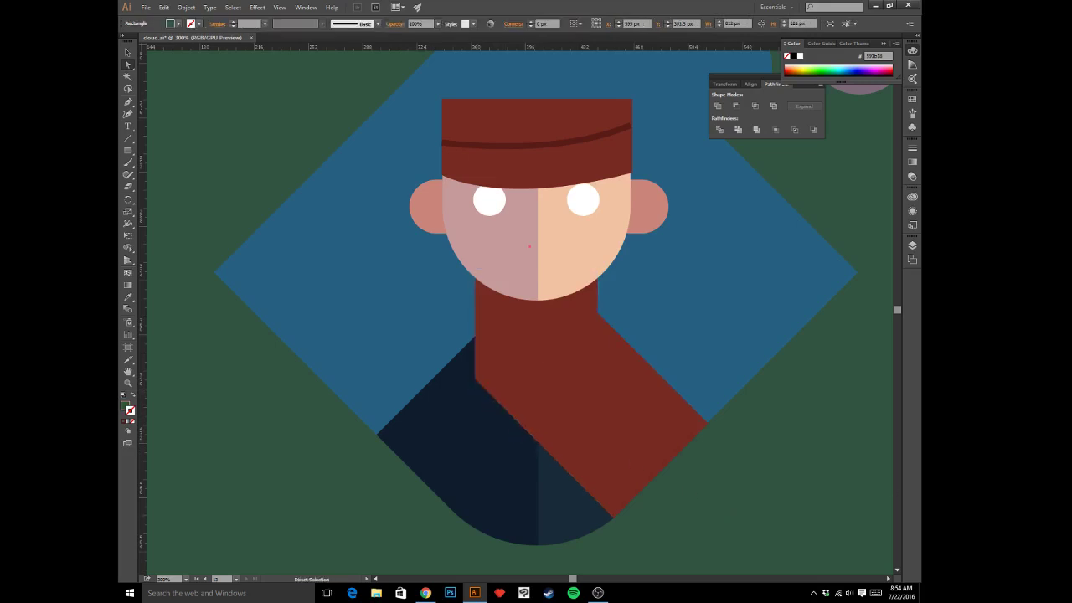
{"action": "key", "text": "alt+Tab"}
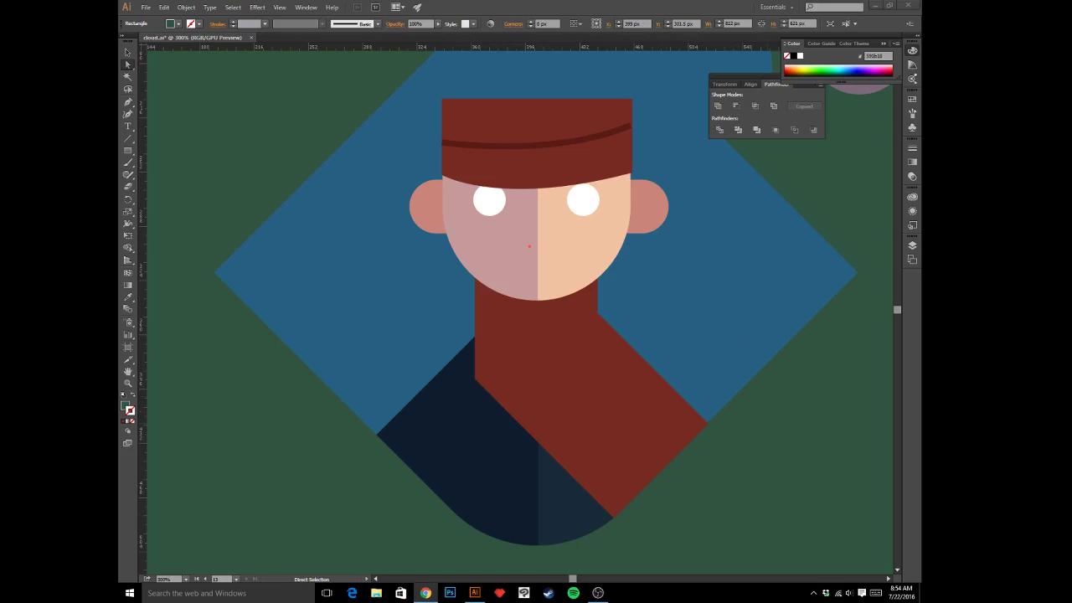
{"action": "left_click", "coordinate": [316, 447]}
{"action": "left_click_drag", "start_coordinate": [443, 360], "coordinate": [562, 454]}
{"action": "scroll", "coordinate": [508, 402], "scroll_direction": "right", "scroll_amount": 3}
{"action": "left_click", "coordinate": [529, 400]}
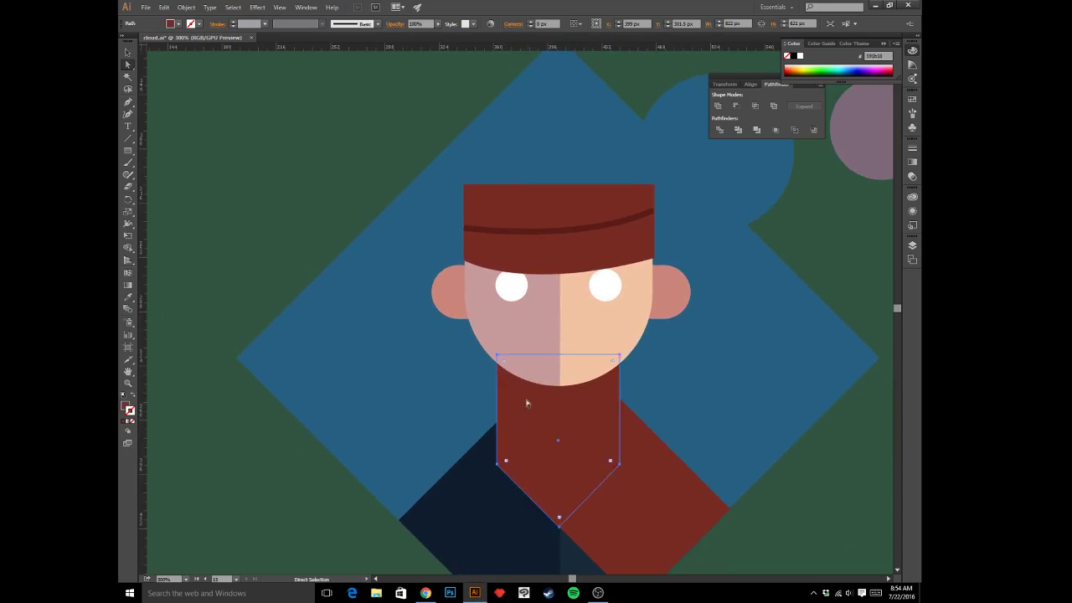
{"action": "key", "text": "Delete"}
{"action": "left_click", "coordinate": [574, 366]}
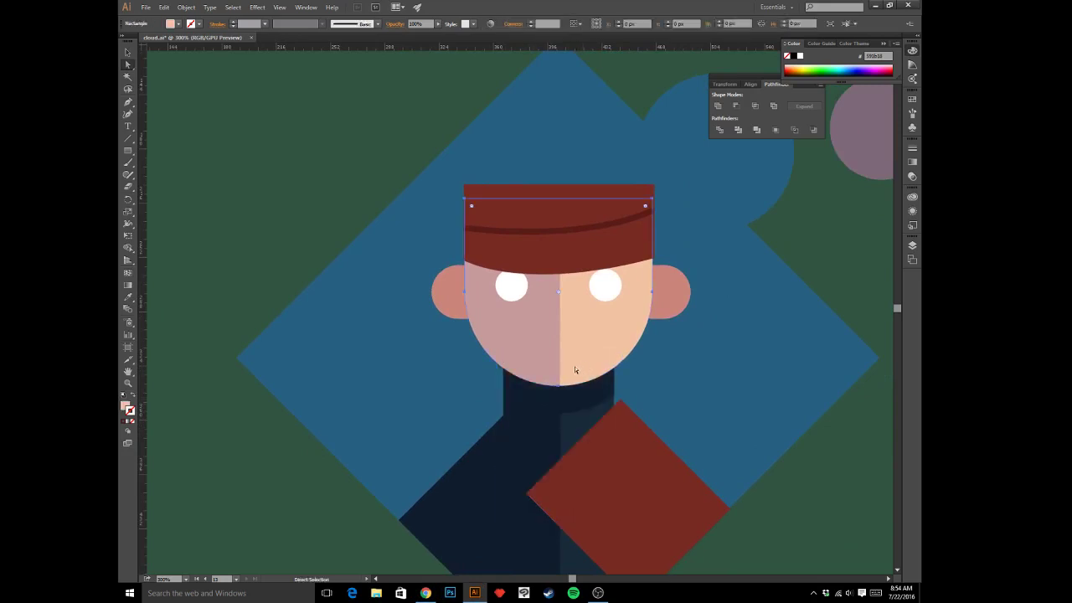
{"action": "left_click", "coordinate": [537, 366]}
{"action": "key", "text": "ctrl+z"}
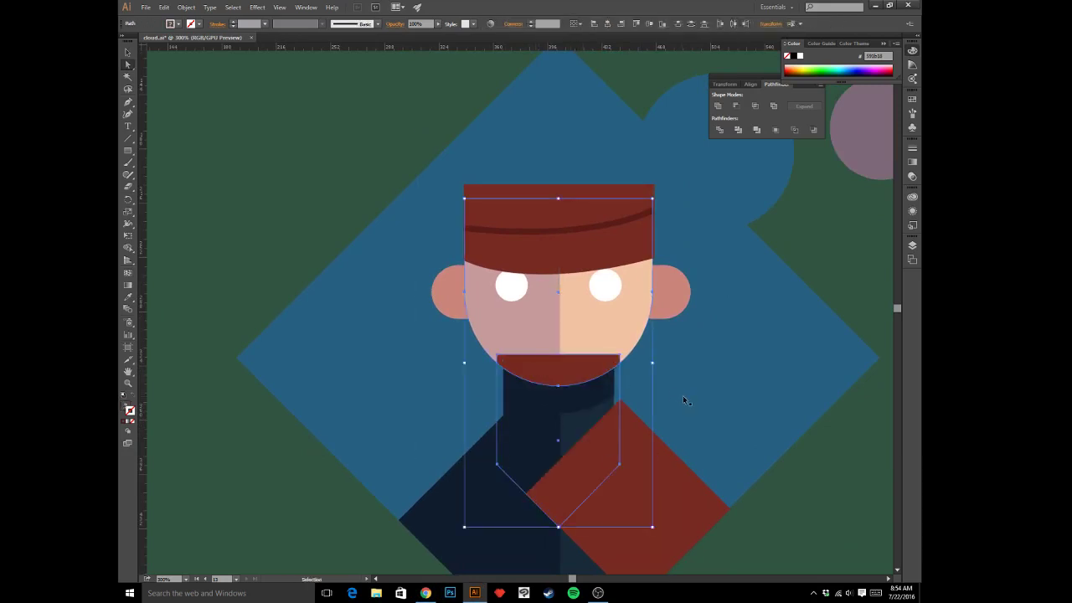
{"action": "left_click", "coordinate": [858, 491]}
{"action": "left_click_drag", "start_coordinate": [687, 405], "coordinate": [708, 383]}
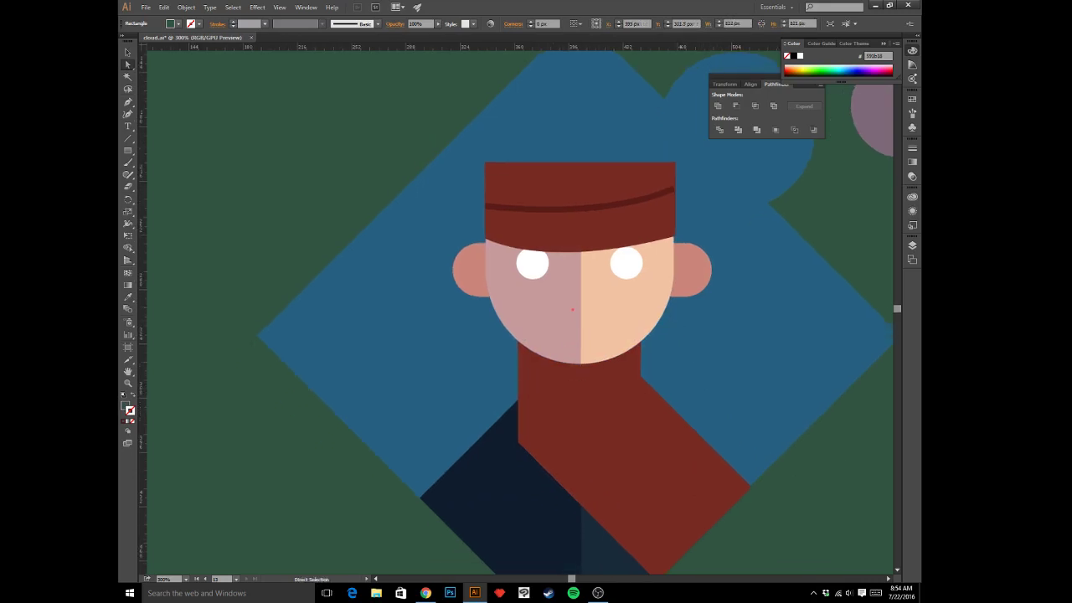
{"action": "key", "text": "alt+Tab"}
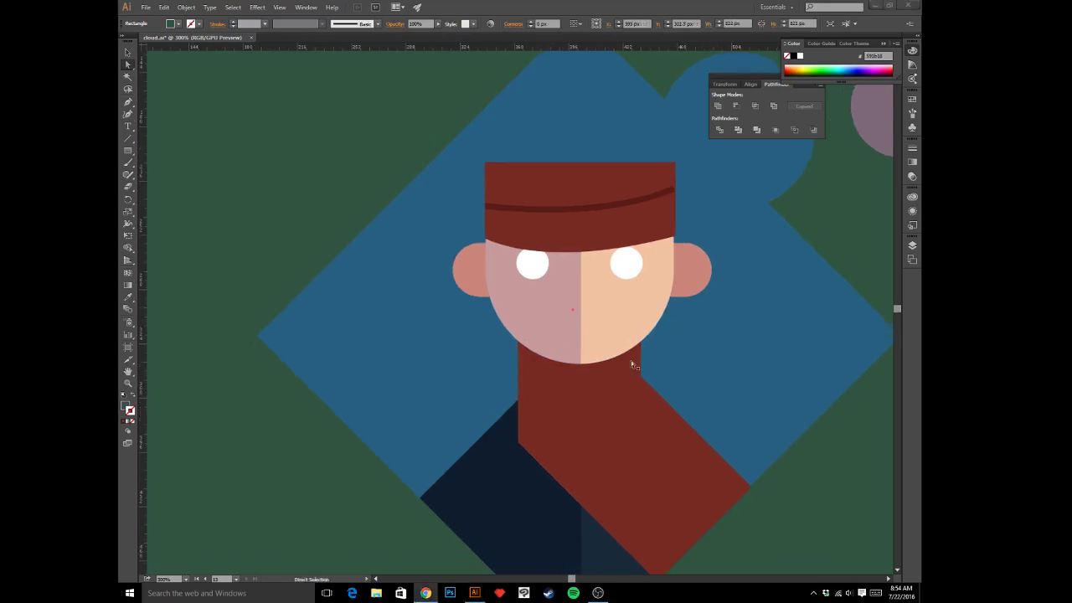
{"action": "key", "text": "alt+Tab"}
{"action": "key", "text": "space"}
{"action": "left_click_drag", "start_coordinate": [625, 390], "coordinate": [620, 360]}
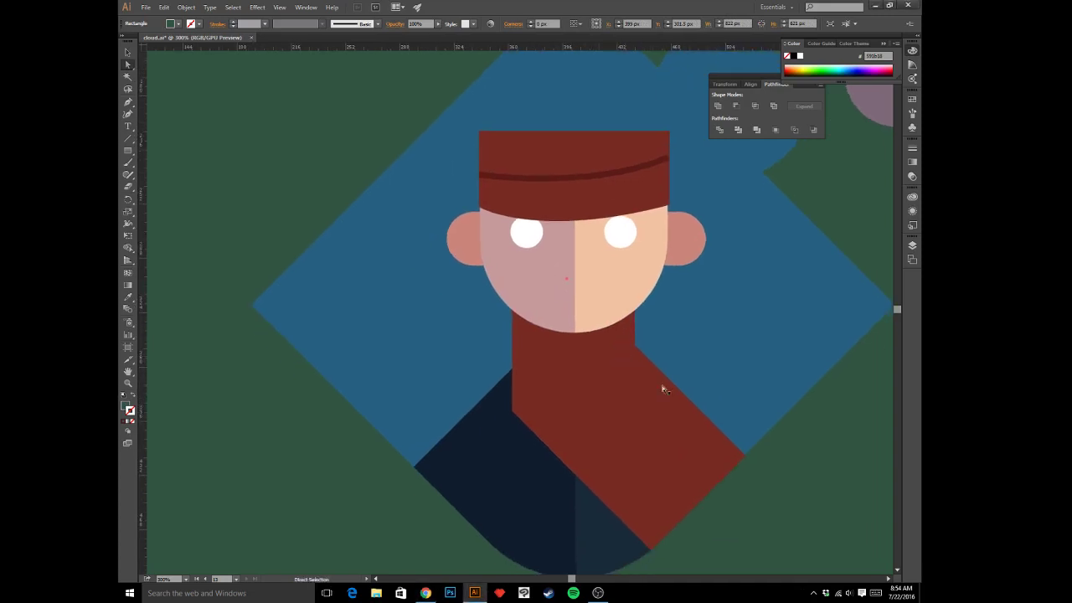
{"action": "key", "text": "space"}
{"action": "left_click_drag", "start_coordinate": [798, 486], "coordinate": [818, 459]}
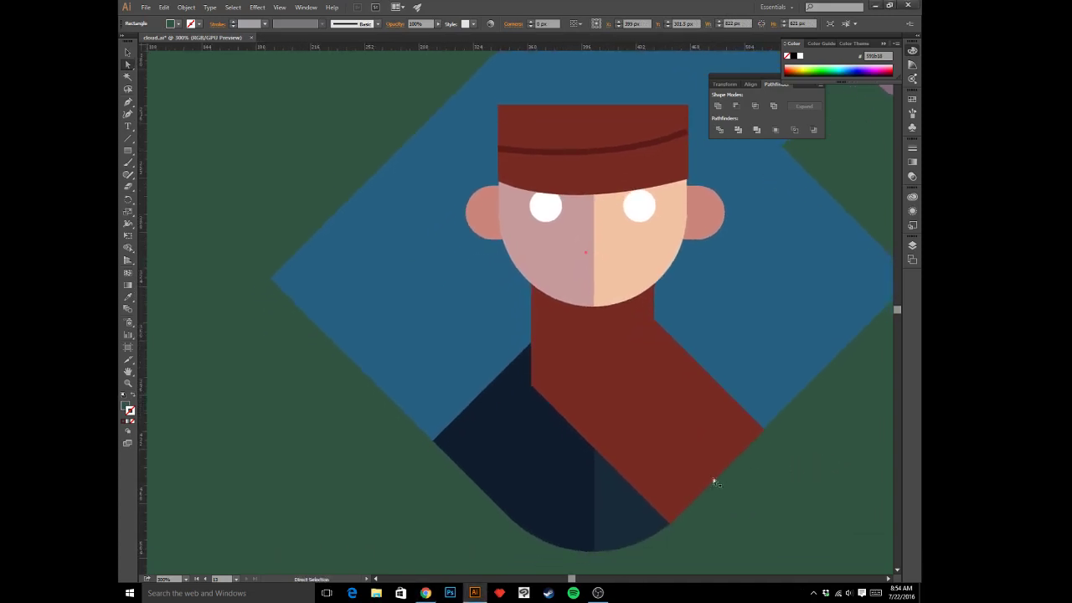
- Duplicate the red shoulder shape toward the opposite side of the body and mirror the copy left to right with Reflect
{"action": "left_click", "coordinate": [665, 446]}
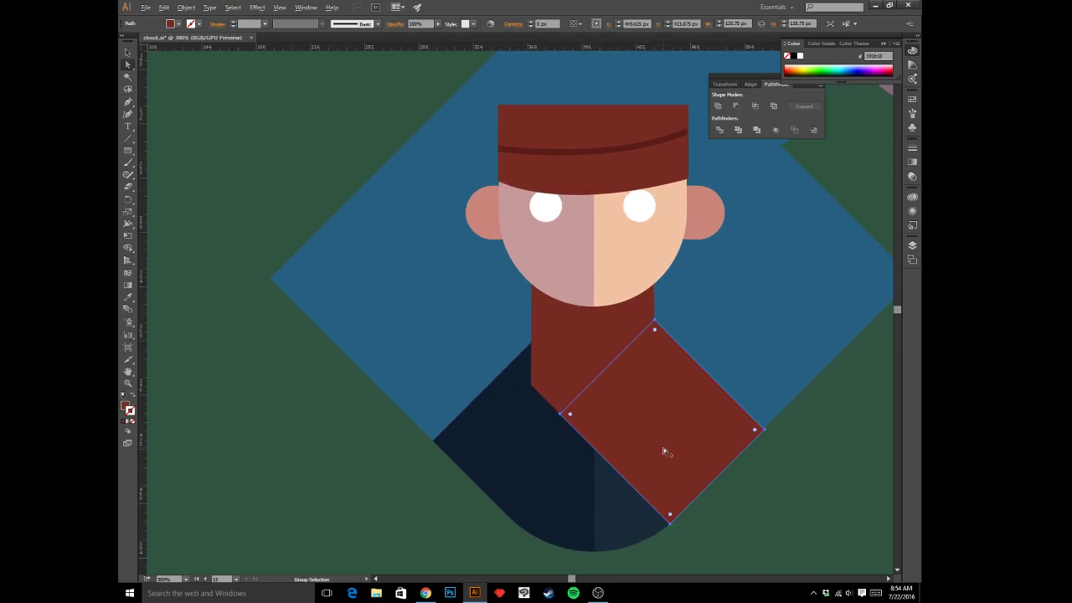
{"action": "left_click_drag", "start_coordinate": [664, 450], "coordinate": [576, 450]}
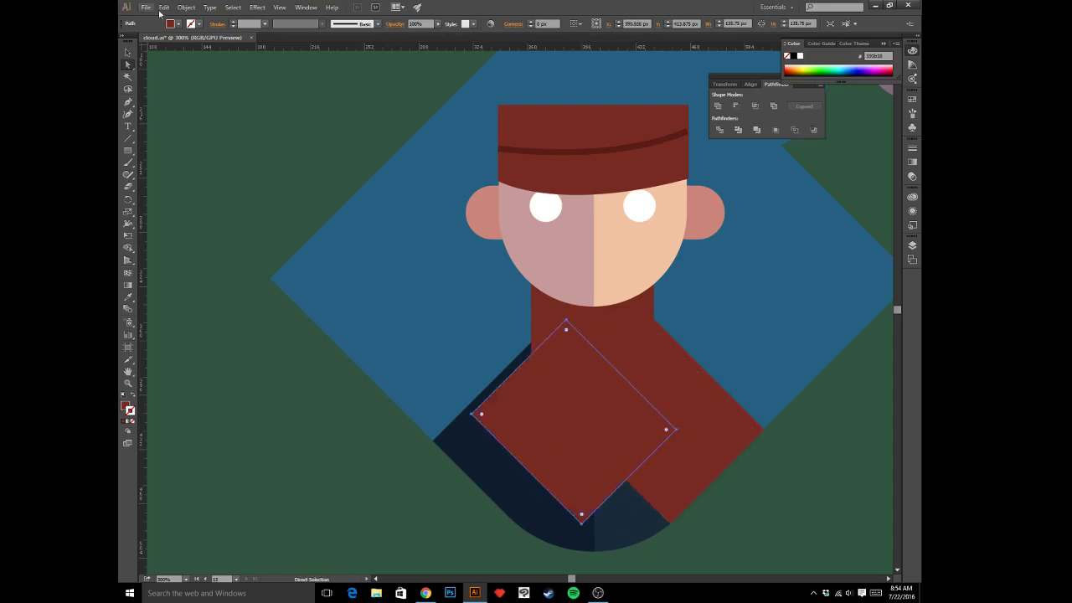
{"action": "left_click", "coordinate": [188, 8]}
{"action": "mouse_move", "coordinate": [209, 16]}
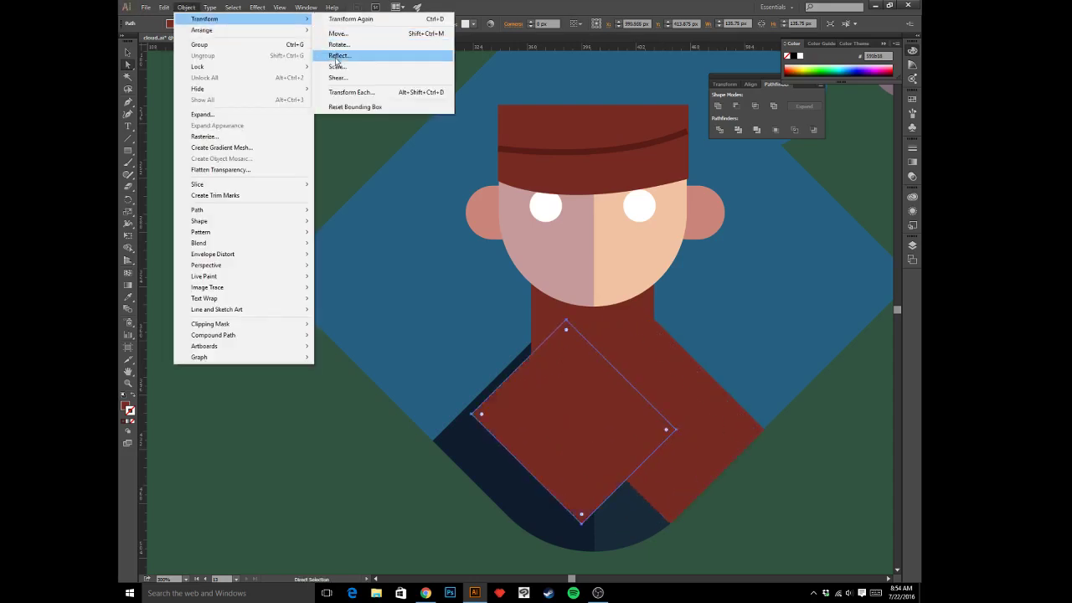
{"action": "left_click", "coordinate": [335, 57]}
{"action": "key", "text": "Return"}
- Nudge the mirrored shoulder shape outward until it covers the other shoulder symmetrically, and deselect it
{"action": "key", "text": "shift+Left"}
{"action": "key", "text": "shift+Left"}
{"action": "key", "text": "shift+Left"}
{"action": "key", "text": "shift+Left"}
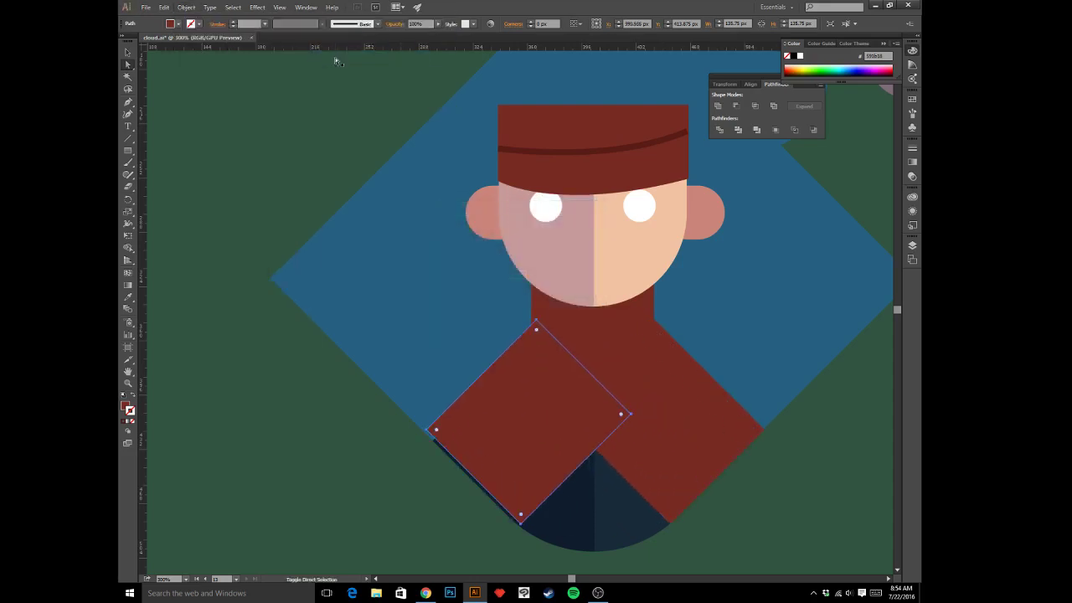
{"action": "key", "text": "Right"}
{"action": "key", "text": "Right"}
{"action": "key", "text": "Right"}
{"action": "key", "text": "Right"}
{"action": "key", "text": "Right"}
{"action": "key", "text": "Right"}
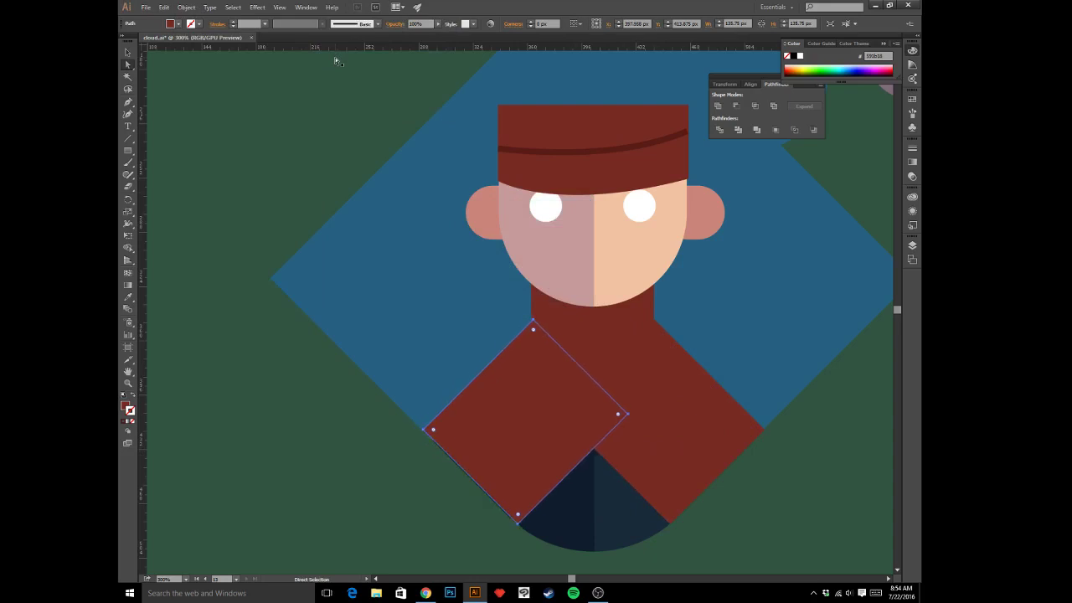
{"action": "left_click", "coordinate": [237, 488]}
{"action": "left_click_drag", "start_coordinate": [285, 454], "coordinate": [263, 458]}
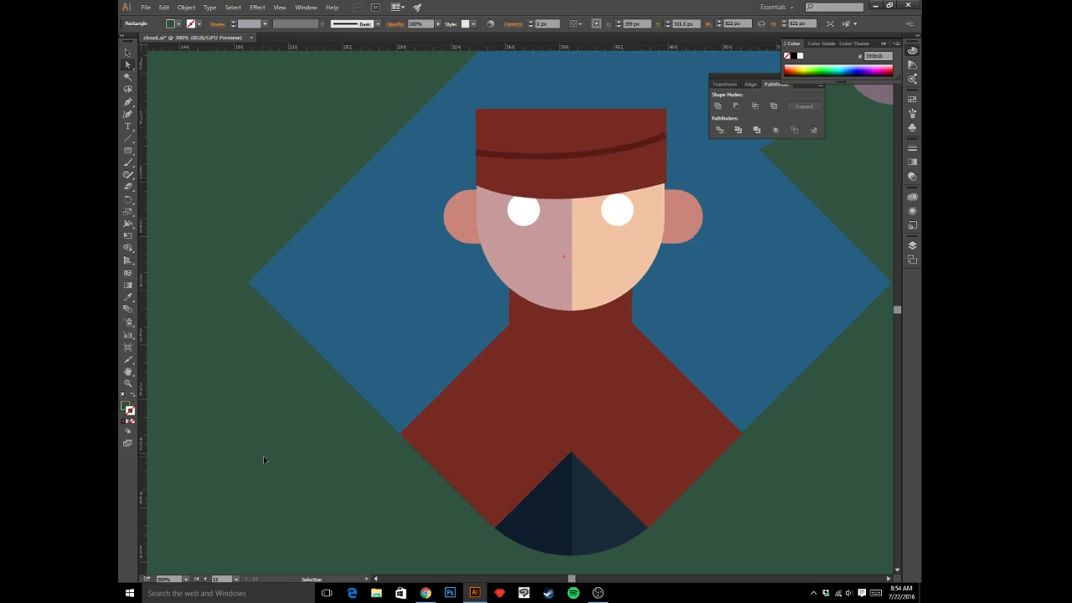
- Delete both ears from the sides of the head
{"action": "key", "text": "ctrl+minus"}
{"action": "key", "text": "ctrl+minus"}
{"action": "key", "text": "ctrl+minus"}
{"action": "key", "text": "ctrl+plus"}
{"action": "key", "text": "ctrl+plus"}
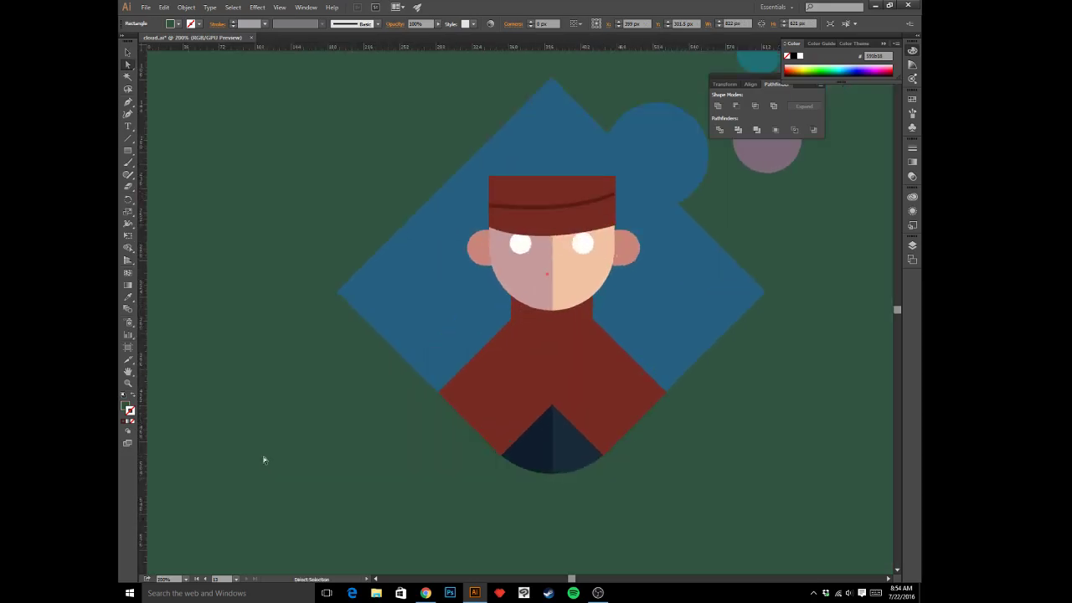
{"action": "left_click_drag", "start_coordinate": [606, 286], "coordinate": [654, 369]}
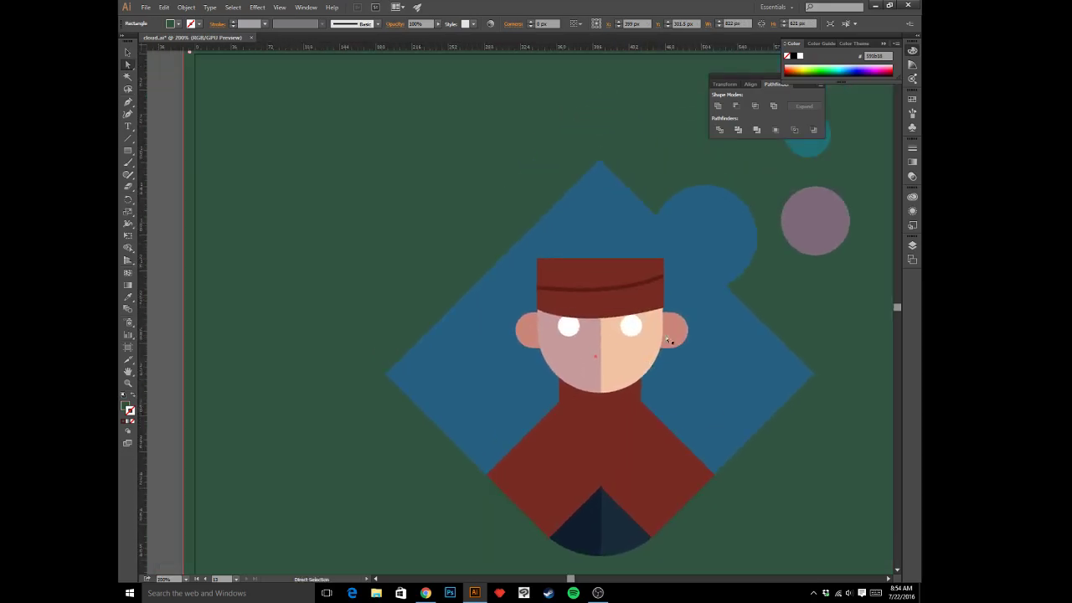
{"action": "left_click", "coordinate": [672, 327]}
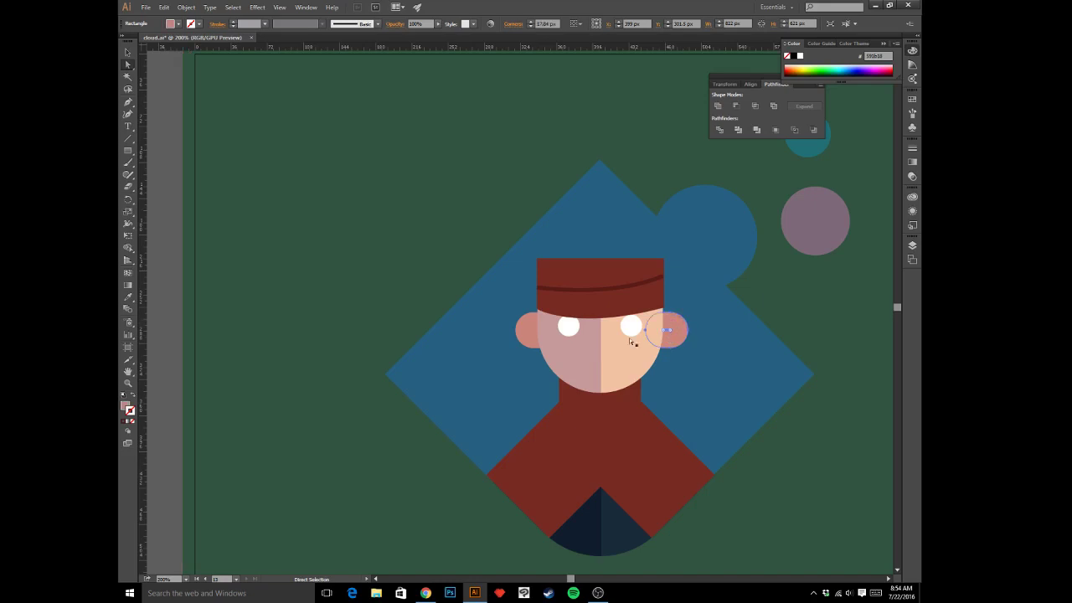
{"action": "left_click", "coordinate": [521, 331], "text": "shift"}
{"action": "key", "text": "Delete"}
{"action": "key", "text": "ctrl+minus"}
{"action": "key", "text": "ctrl+minus"}
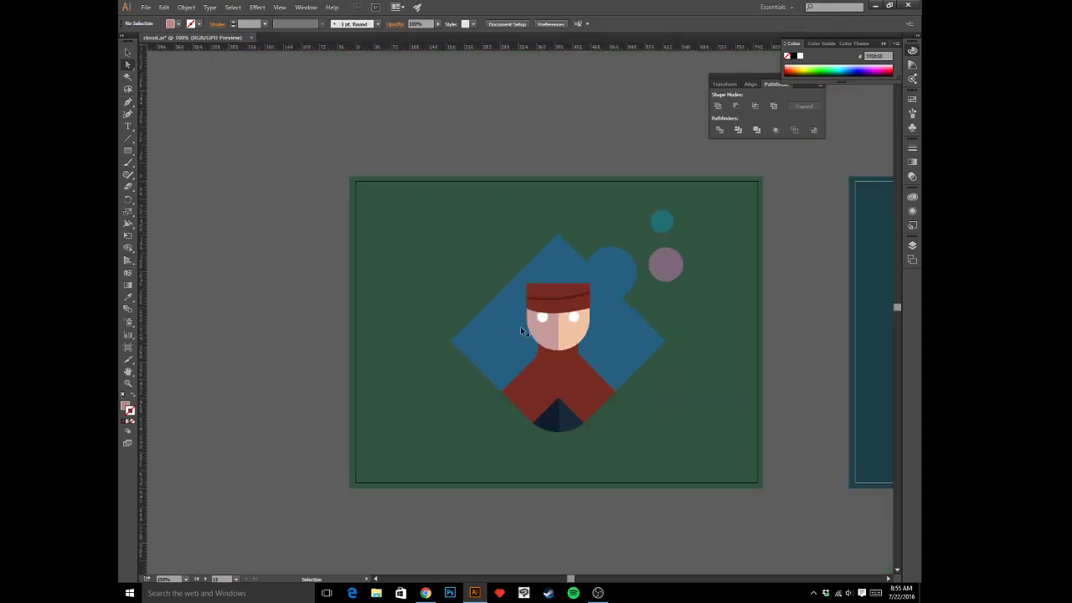
{"action": "key", "text": "ctrl+plus"}
{"action": "key", "text": "ctrl+plus"}
{"action": "scroll", "coordinate": [575, 322], "scroll_direction": "down", "scroll_amount": 3}
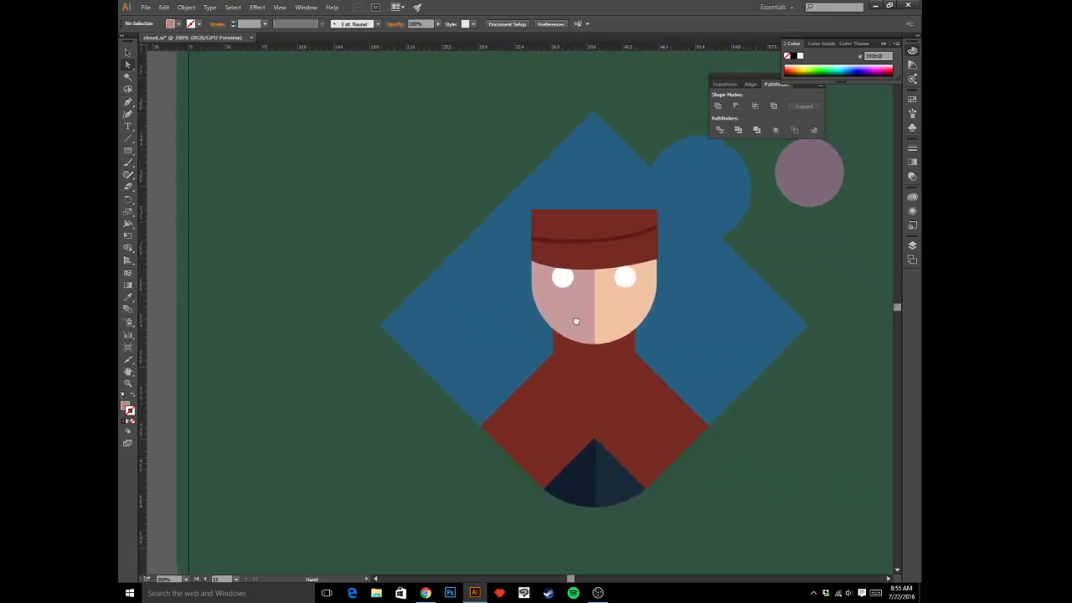
- Duplicate the face shape beneath the shaded half and shift the copy down so it extends past the chin
{"action": "left_click", "coordinate": [602, 309]}
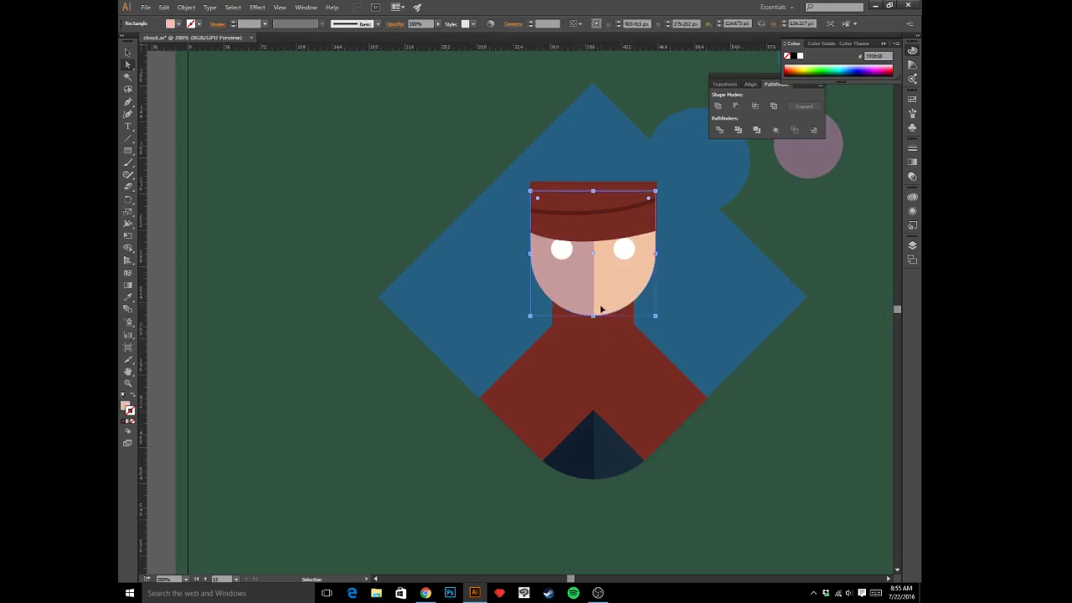
{"action": "left_click", "coordinate": [605, 323]}
{"action": "key", "text": "v"}
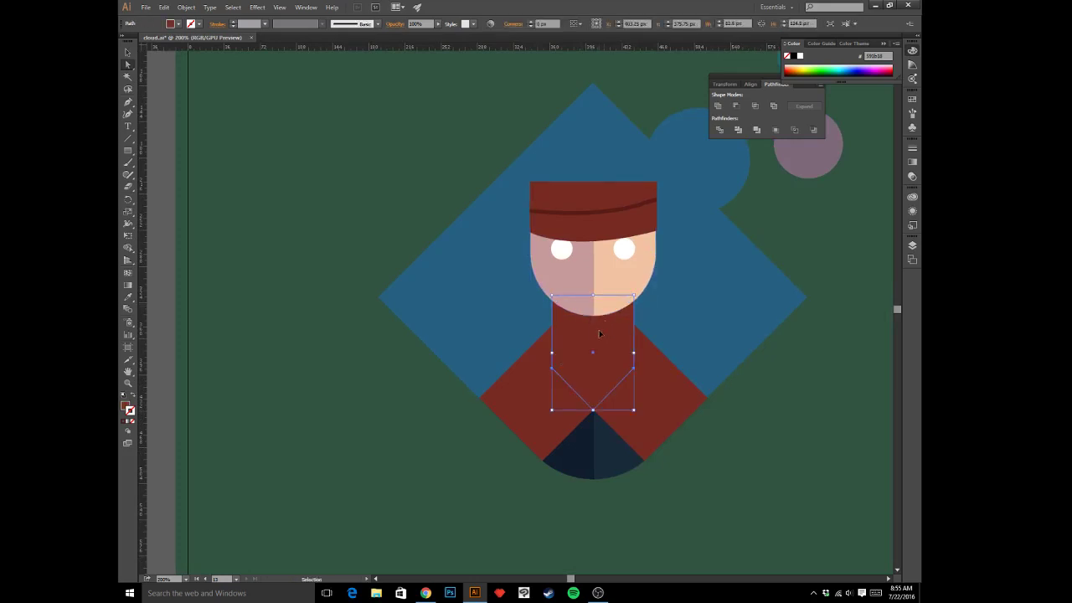
{"action": "key", "text": "ctrl+z"}
{"action": "key", "text": "shift+Down"}
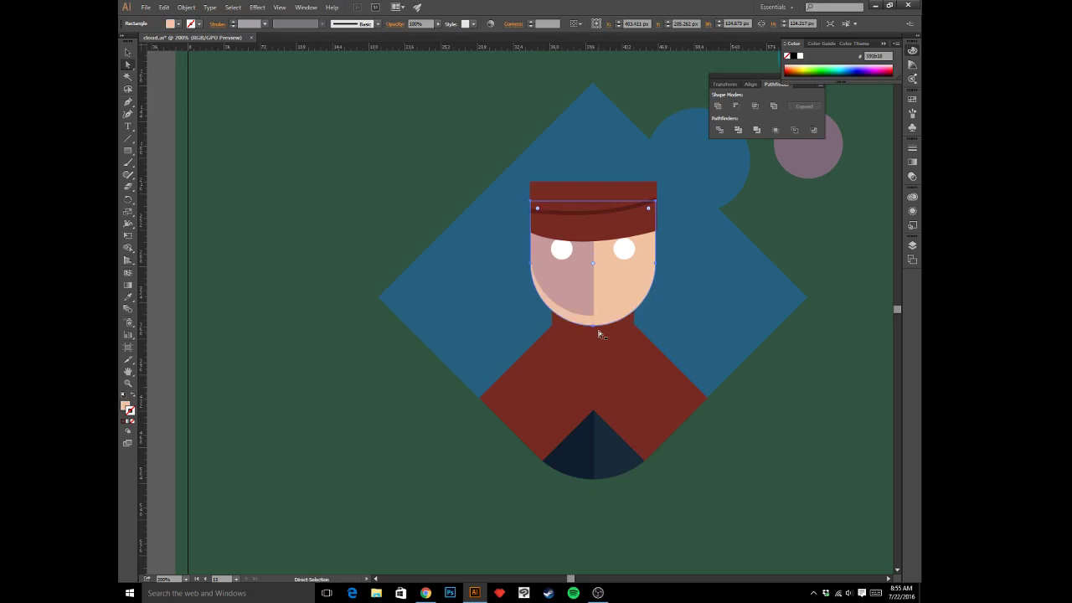
{"action": "key", "text": "Down"}
{"action": "key", "text": "Down"}
{"action": "key", "text": "Down"}
{"action": "key", "text": "Down"}
- Fill the face copy with the hat line's dark red, remove its stroke, and shift the fill toward burgundy by adding blue
{"action": "key", "text": "i"}
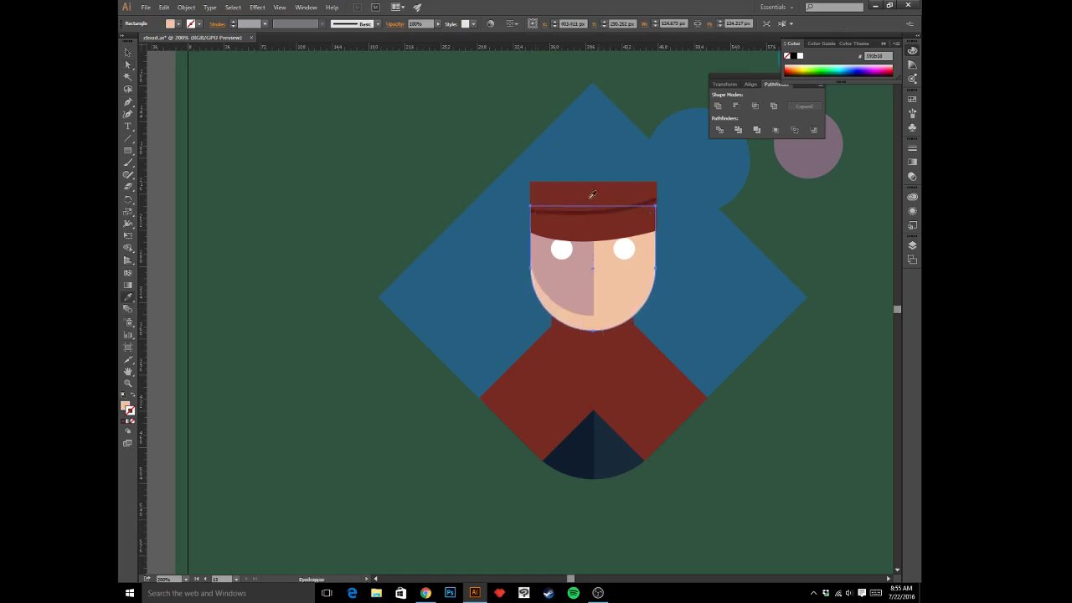
{"action": "left_click", "coordinate": [591, 209]}
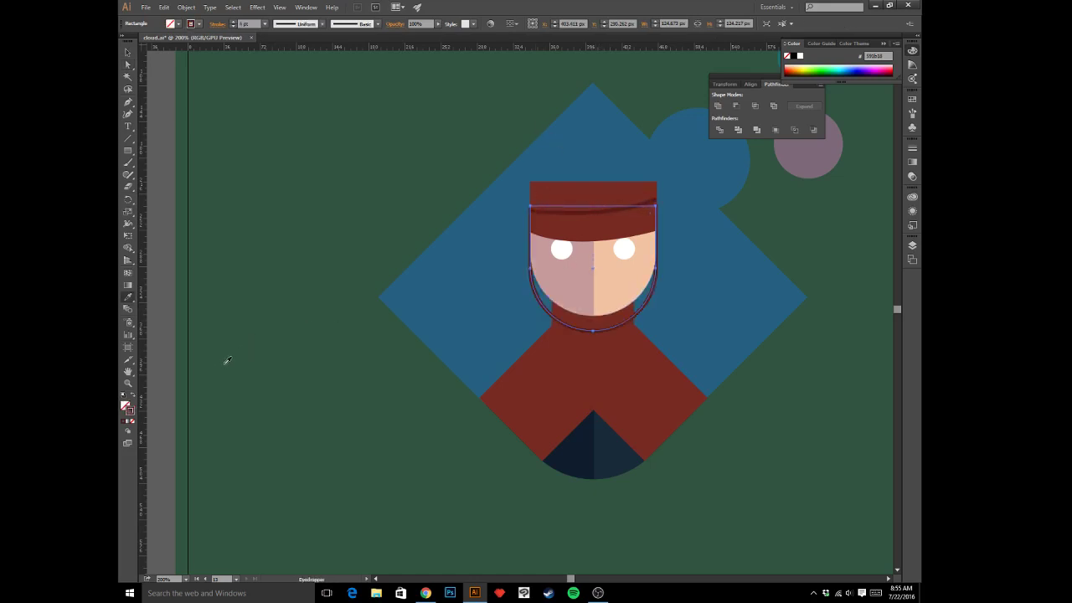
{"action": "key", "text": "shift+x"}
{"action": "key", "text": "a"}
{"action": "double_click", "coordinate": [124, 406]}
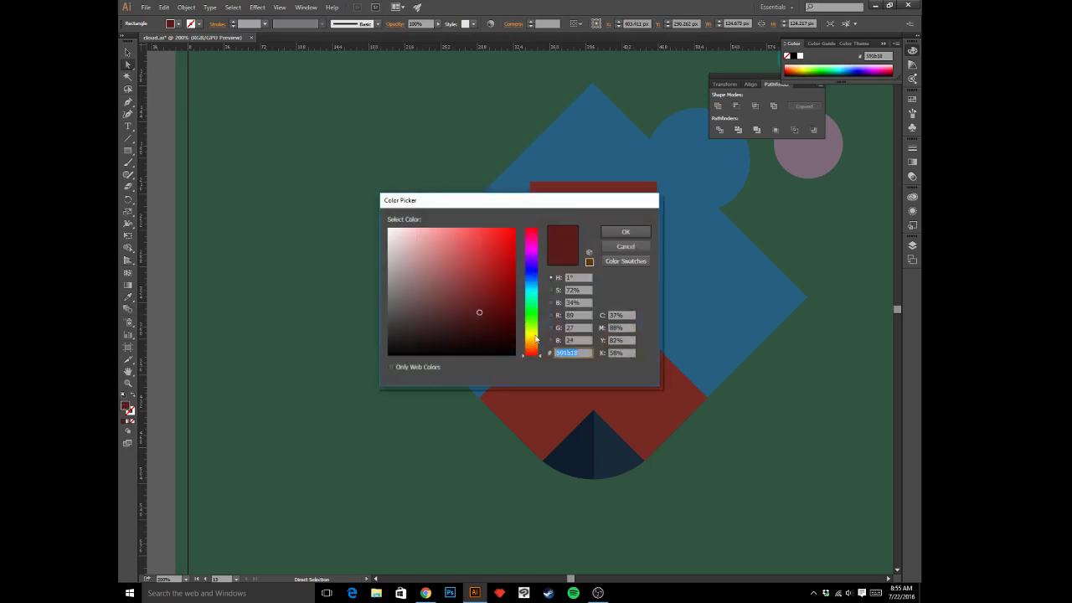
{"action": "left_click", "coordinate": [551, 340]}
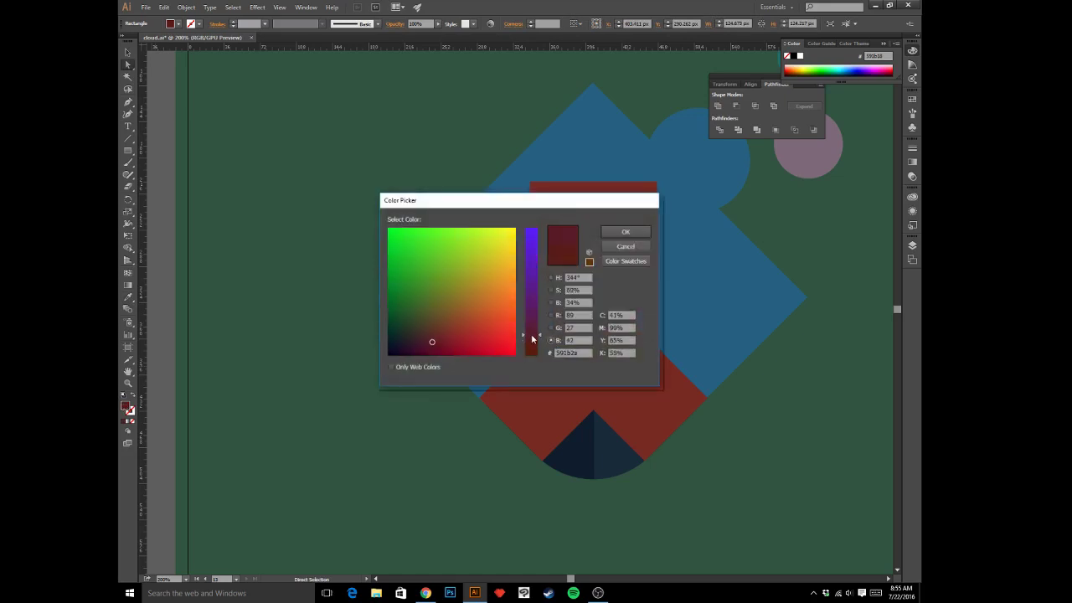
{"action": "left_click", "coordinate": [621, 232]}
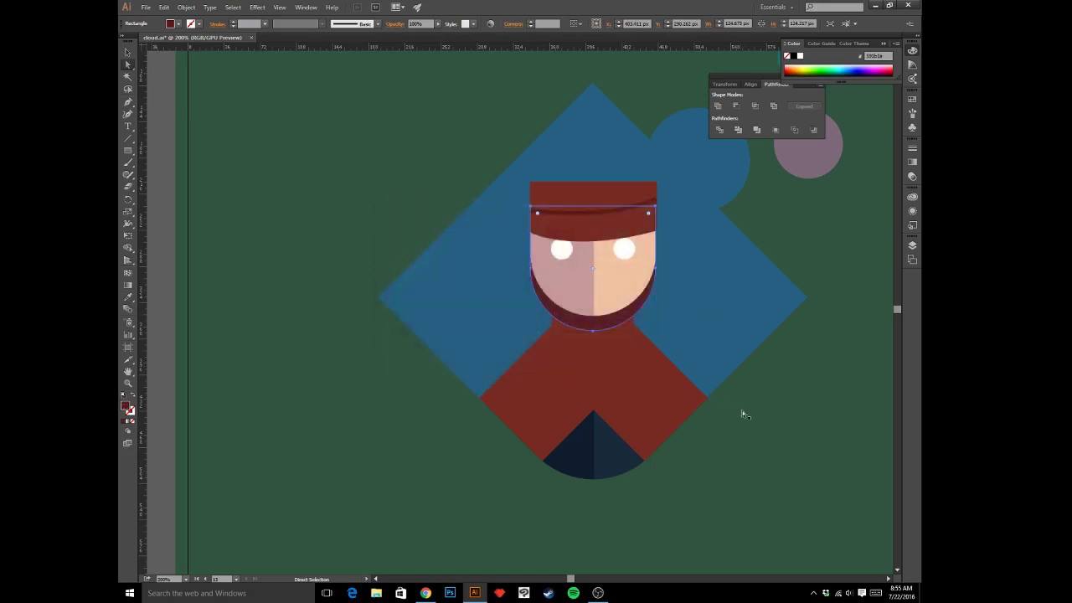
{"action": "left_click", "coordinate": [739, 411]}
- Mask the burgundy shape with a copy of the neck piece to form a chin shadow, and lower the shadow slightly
{"action": "key", "text": "v"}
{"action": "left_click", "coordinate": [589, 340]}
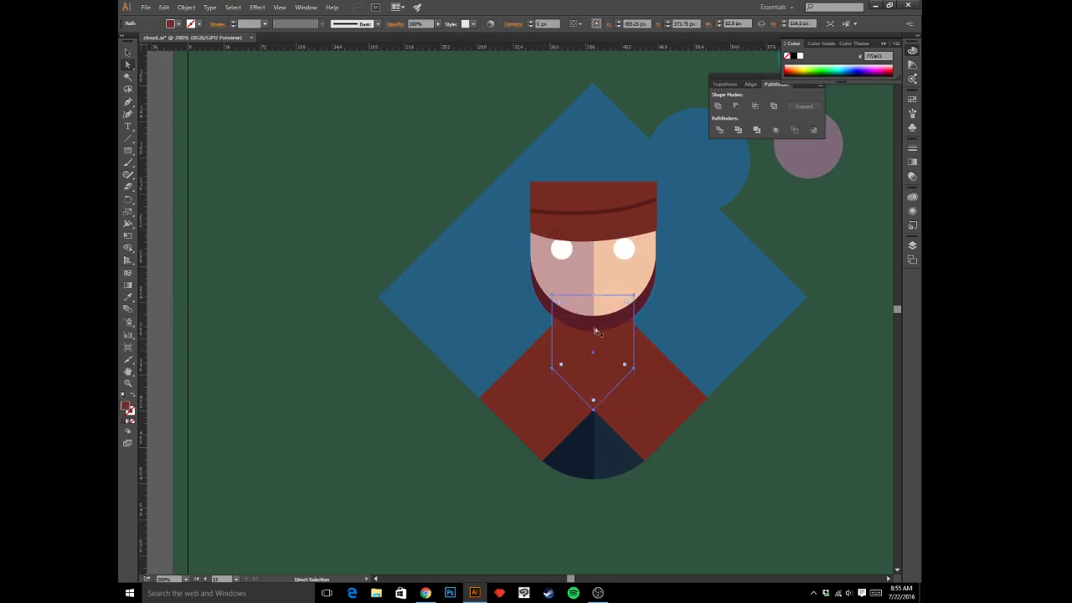
{"action": "left_click", "coordinate": [598, 326], "text": "ctrl"}
{"action": "key", "text": "ctrl+["}
{"action": "left_click", "coordinate": [622, 333], "text": "ctrl"}
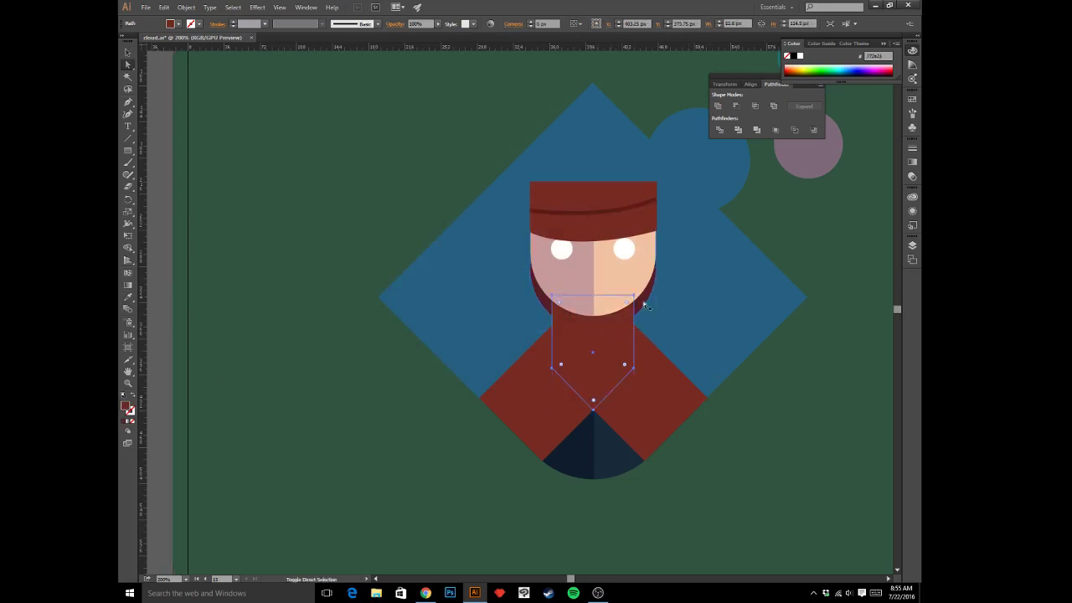
{"action": "left_click", "coordinate": [645, 305], "text": "shift"}
{"action": "key", "text": "ctrl+7"}
{"action": "left_click", "coordinate": [821, 466]}
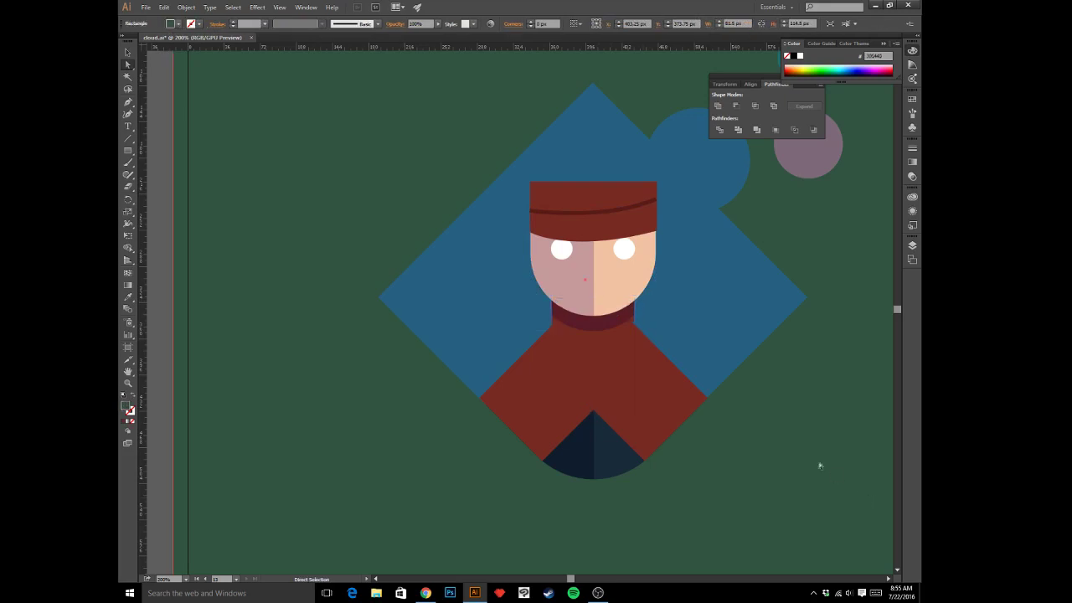
{"action": "left_click", "coordinate": [615, 324]}
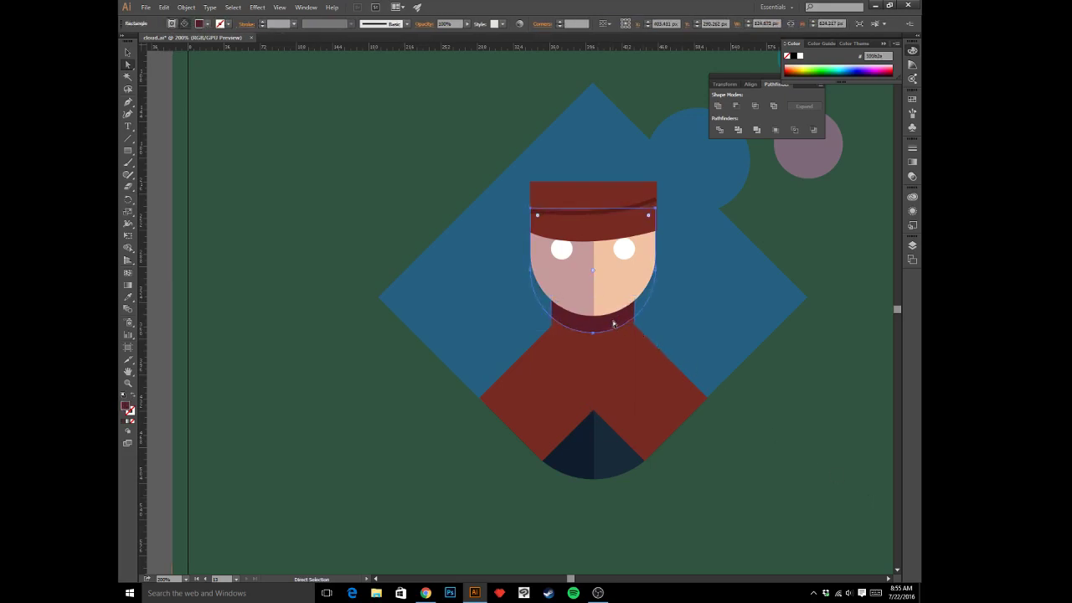
{"action": "left_click", "coordinate": [721, 415]}
- Recolor the stroke of the hat's curved line with the burgundy sampled from the neck shadow
{"action": "left_click_drag", "start_coordinate": [689, 312], "coordinate": [720, 404]}
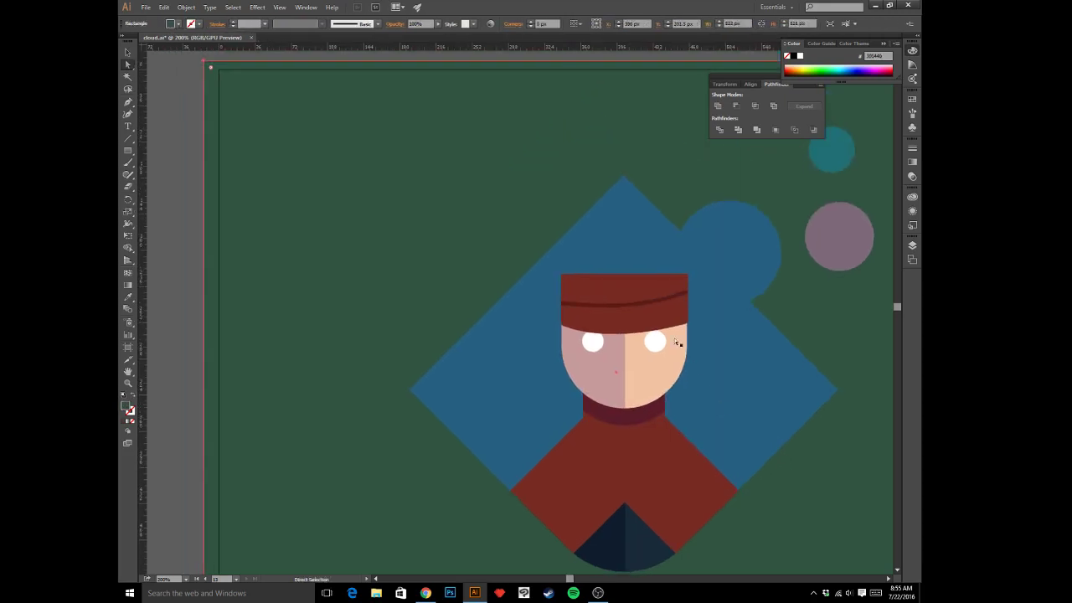
{"action": "key", "text": "ctrl+plus"}
{"action": "left_click_drag", "start_coordinate": [702, 325], "coordinate": [585, 313]}
{"action": "key", "text": "v"}
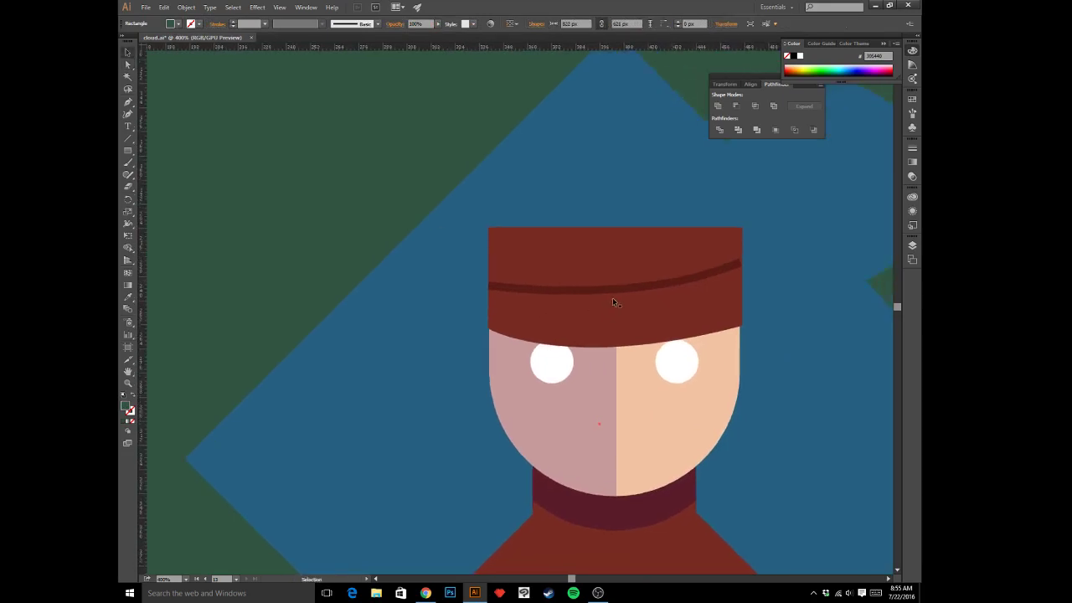
{"action": "left_click", "coordinate": [617, 290]}
{"action": "key", "text": "i"}
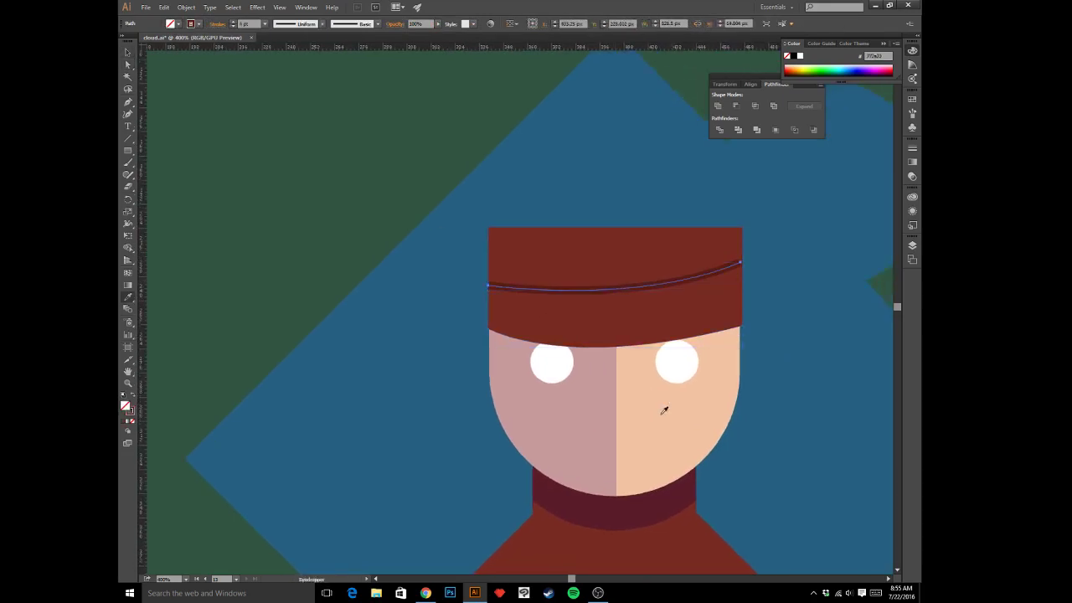
{"action": "left_click", "coordinate": [665, 507]}
{"action": "key", "text": "shift+x"}
{"action": "key", "text": "a"}
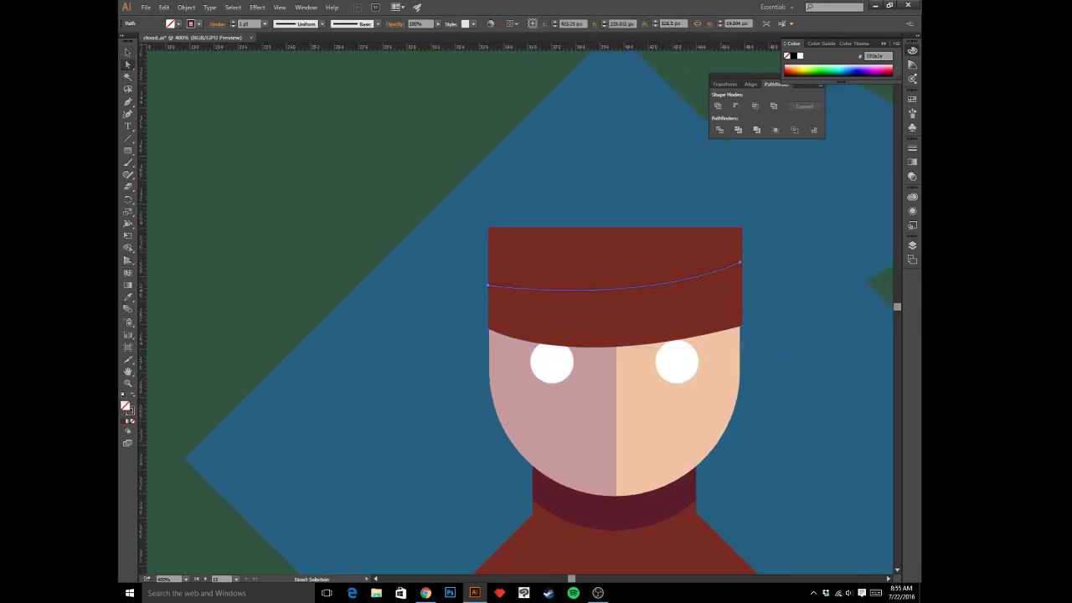
- Thicken the stroke of the hat's curved burgundy line to 6 pt
{"action": "left_click", "coordinate": [911, 149]}
{"action": "left_click", "coordinate": [824, 152]}
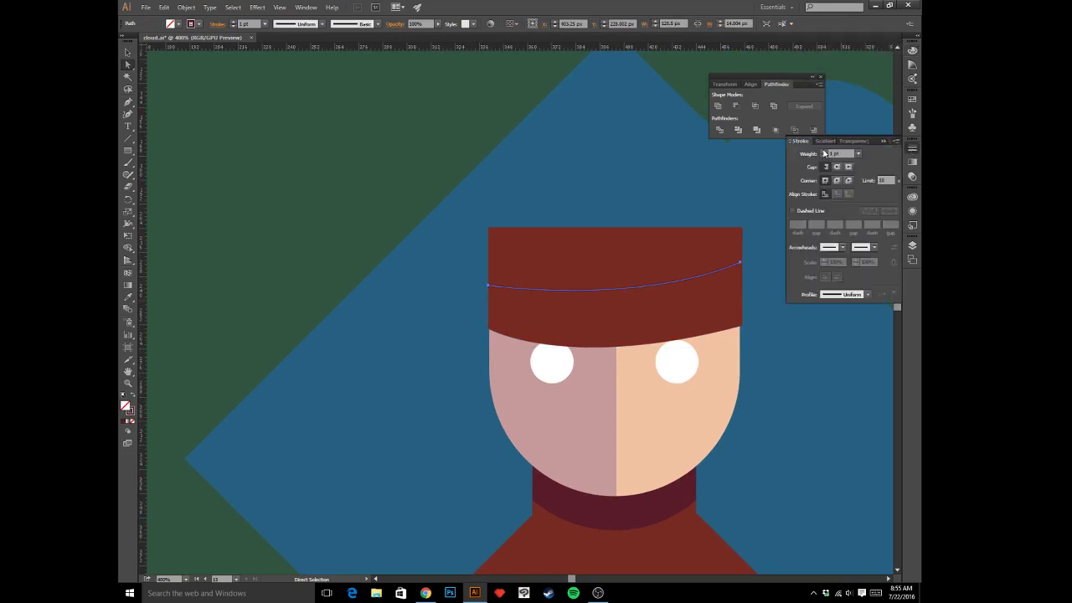
{"action": "left_click", "coordinate": [823, 151]}
{"action": "left_click", "coordinate": [824, 151]}
{"action": "left_click", "coordinate": [823, 151]}
{"action": "left_click", "coordinate": [809, 357]}
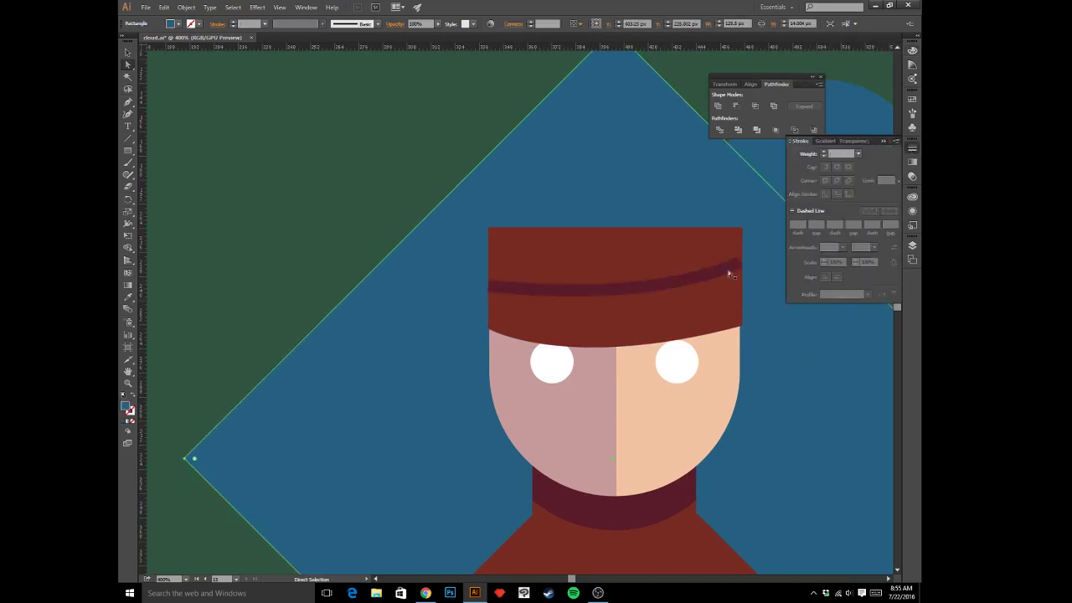
- Extend both ends of the curved burgundy line past the hat's side edges and adjust its curvature
{"action": "left_click", "coordinate": [725, 275]}
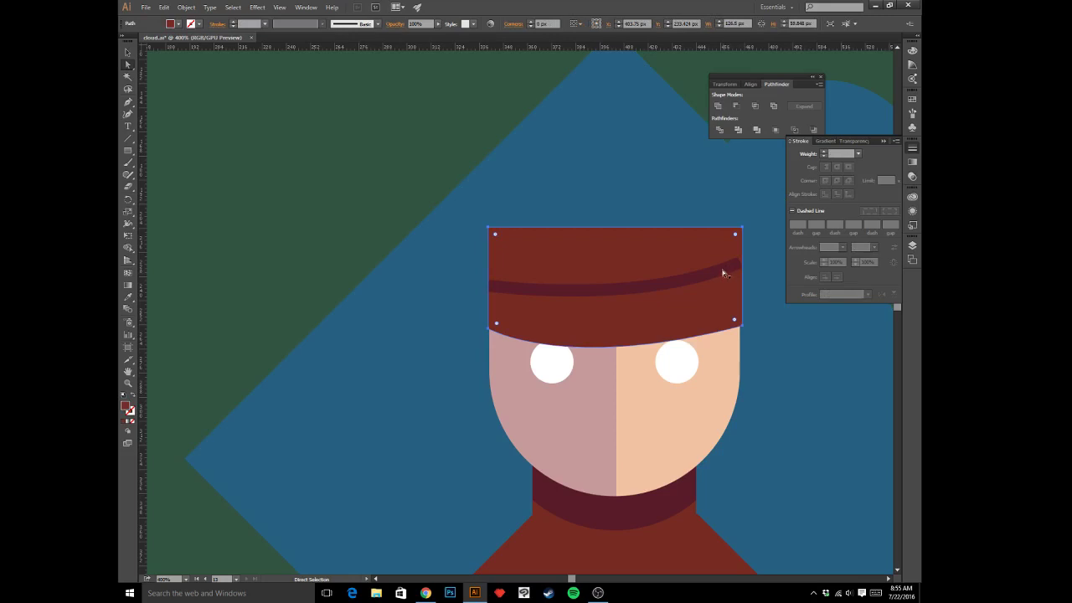
{"action": "left_click", "coordinate": [724, 275]}
{"action": "left_click", "coordinate": [740, 263]}
{"action": "left_click_drag", "start_coordinate": [742, 263], "coordinate": [749, 260]}
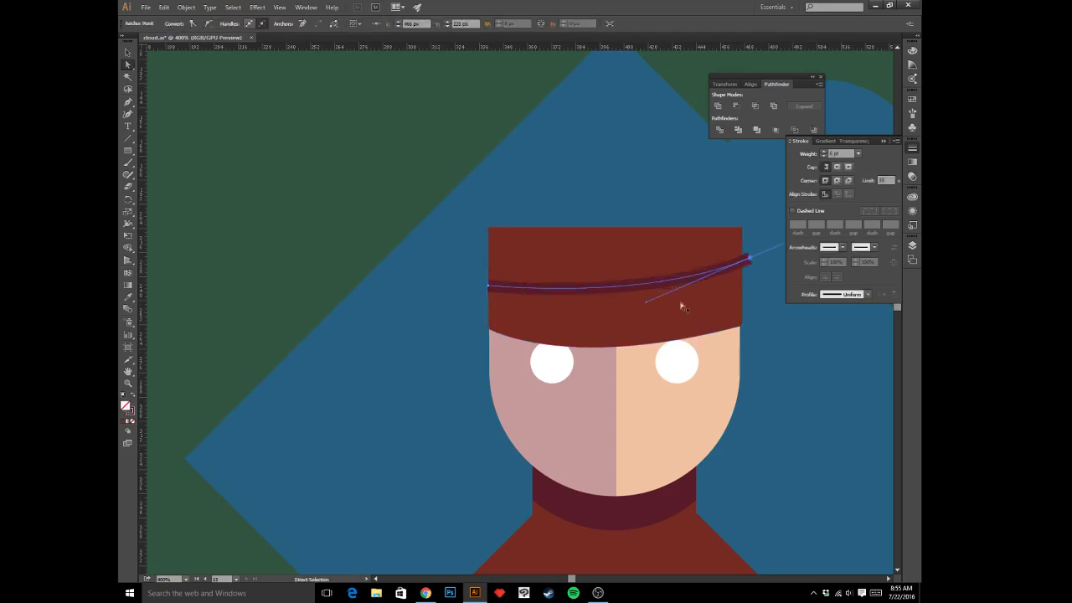
{"action": "left_click_drag", "start_coordinate": [484, 289], "coordinate": [475, 293]}
{"action": "left_click_drag", "start_coordinate": [644, 301], "coordinate": [632, 322]}
{"action": "left_click", "coordinate": [761, 350]}
{"action": "left_click_drag", "start_coordinate": [794, 340], "coordinate": [807, 375]}
- Draw a second curved line from the first one up past the hat's left corner, with the same burgundy 6 pt stroke
{"action": "key", "text": "p"}
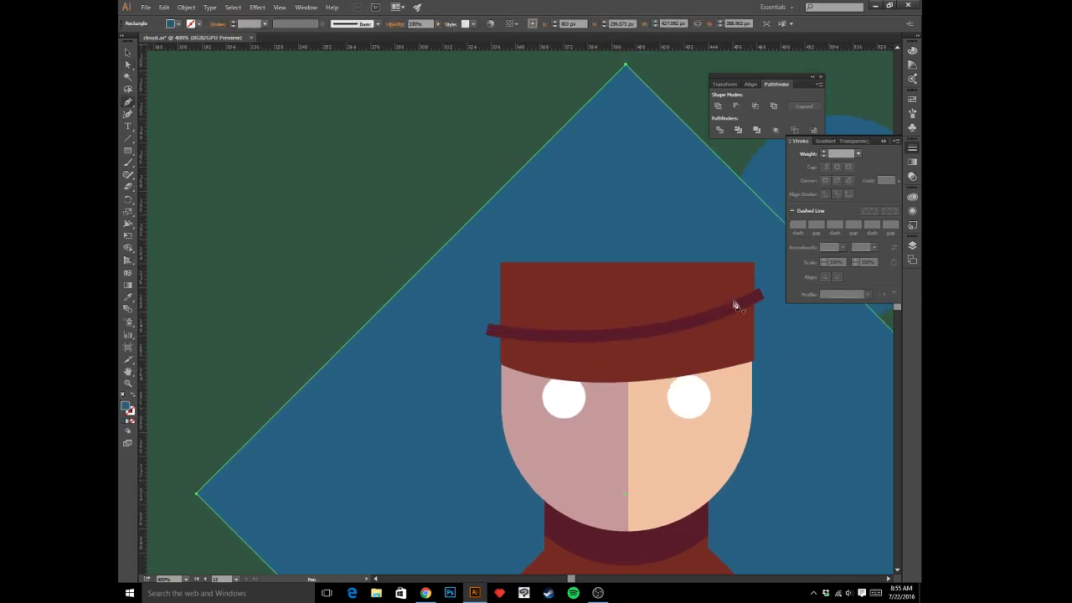
{"action": "left_click", "coordinate": [696, 320]}
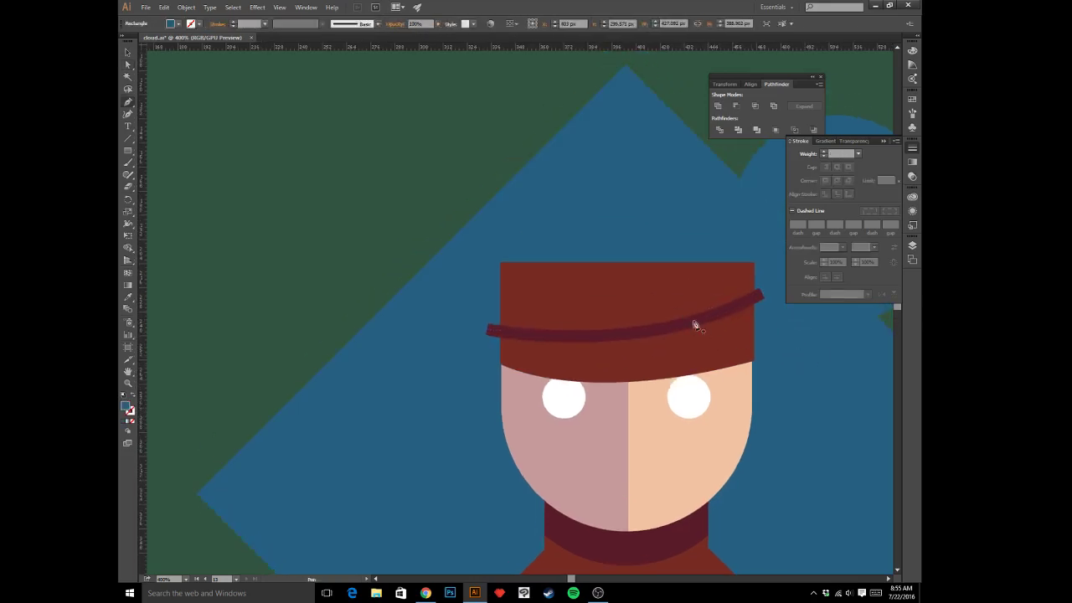
{"action": "left_click_drag", "start_coordinate": [486, 273], "coordinate": [432, 217]}
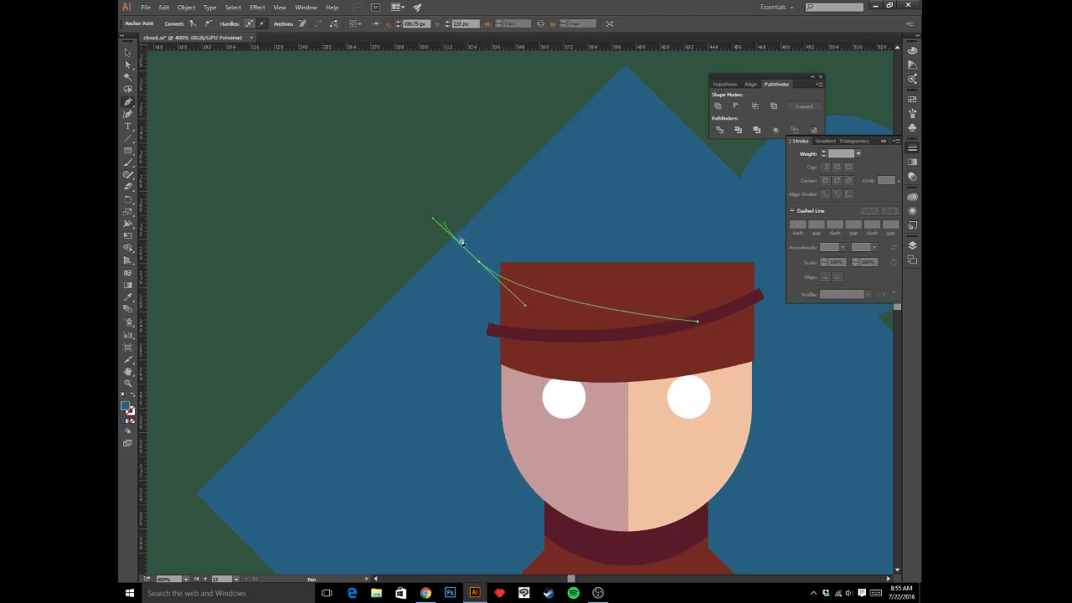
{"action": "key", "text": "i"}
{"action": "left_click", "coordinate": [732, 307]}
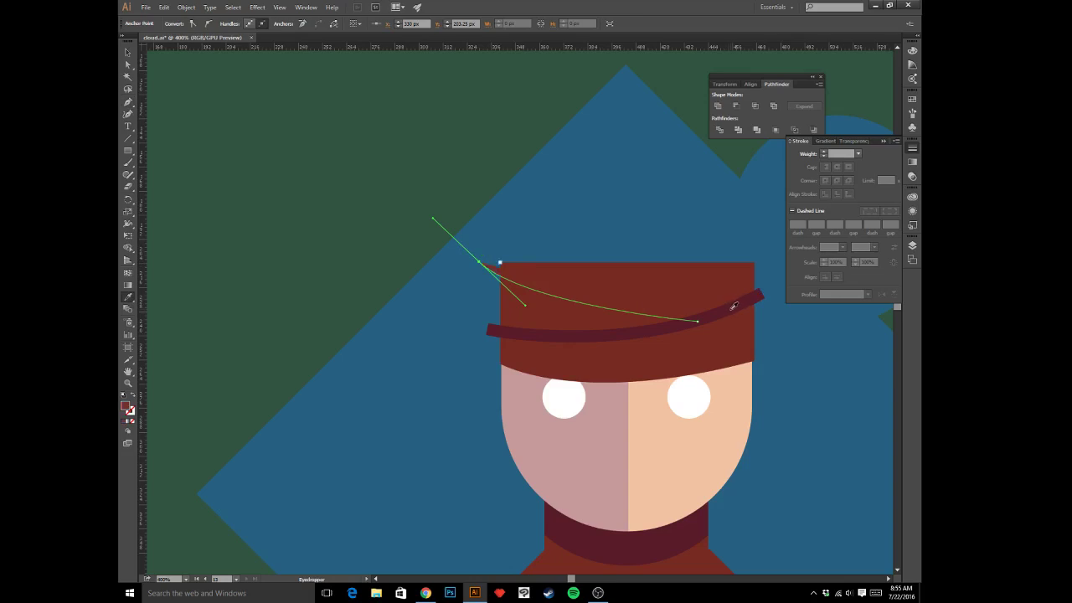
{"action": "key", "text": "shift+x"}
{"action": "key", "text": "v"}
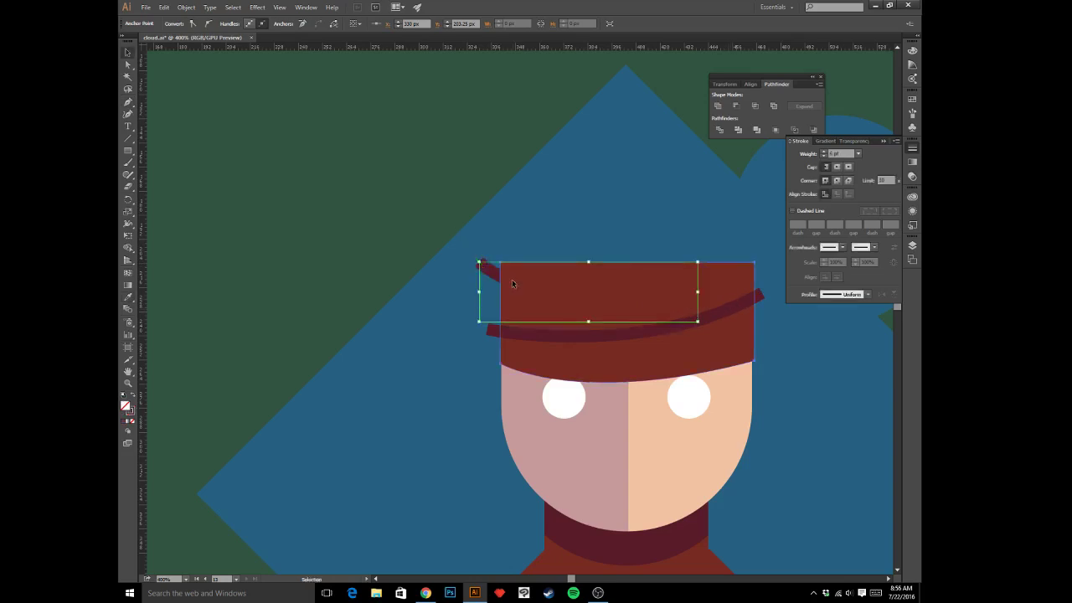
- Restack the second burgundy line in front of the hat shape
{"action": "key", "text": "a"}
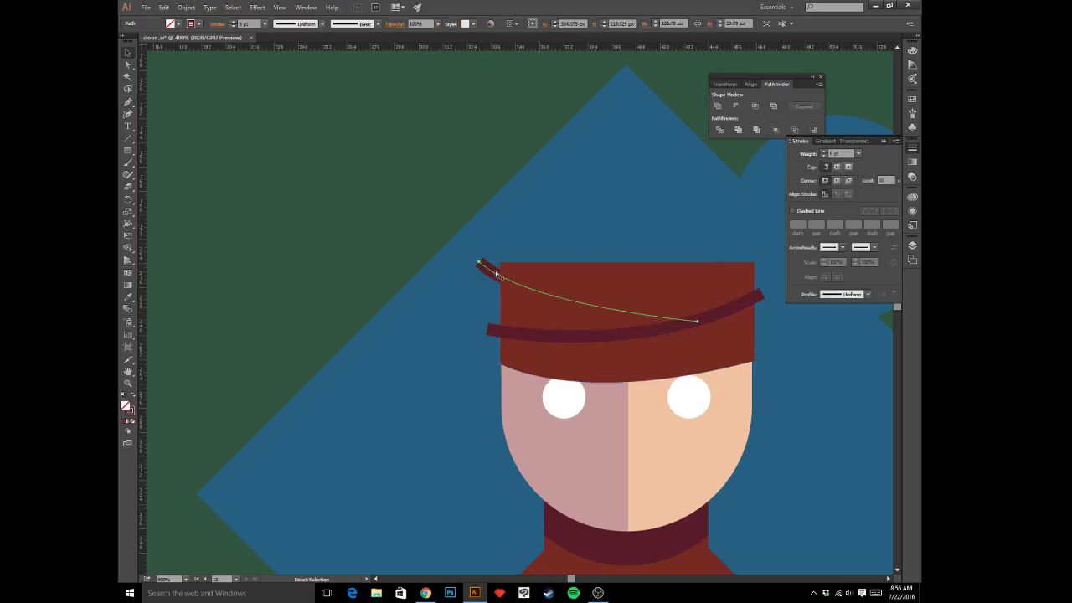
{"action": "key", "text": "v"}
{"action": "left_click", "coordinate": [543, 283]}
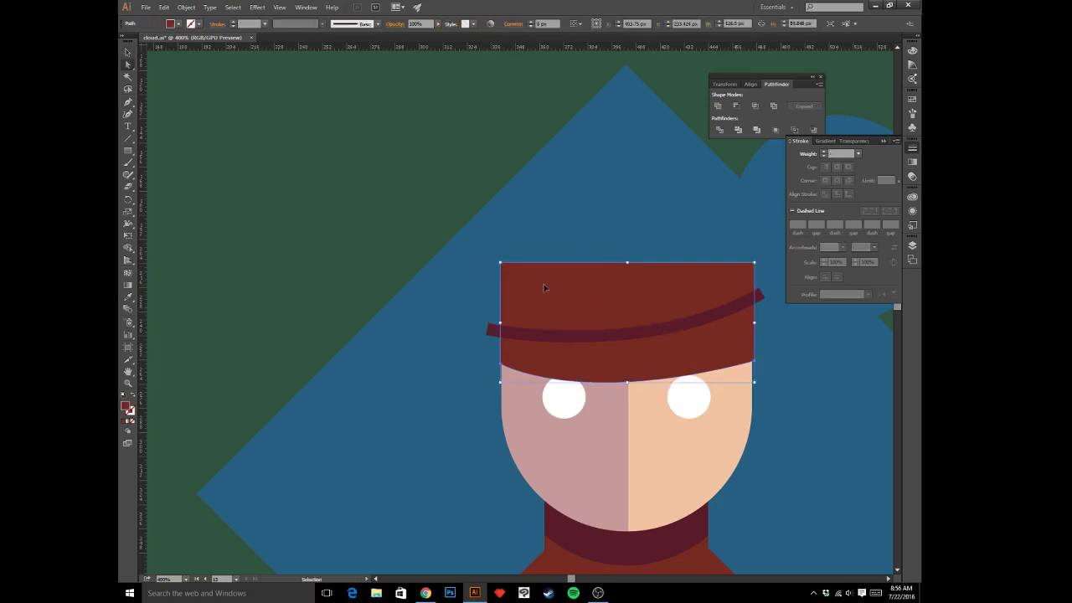
{"action": "key", "text": "ctrl+f"}
{"action": "key", "text": "a"}
{"action": "left_click", "coordinate": [800, 350]}
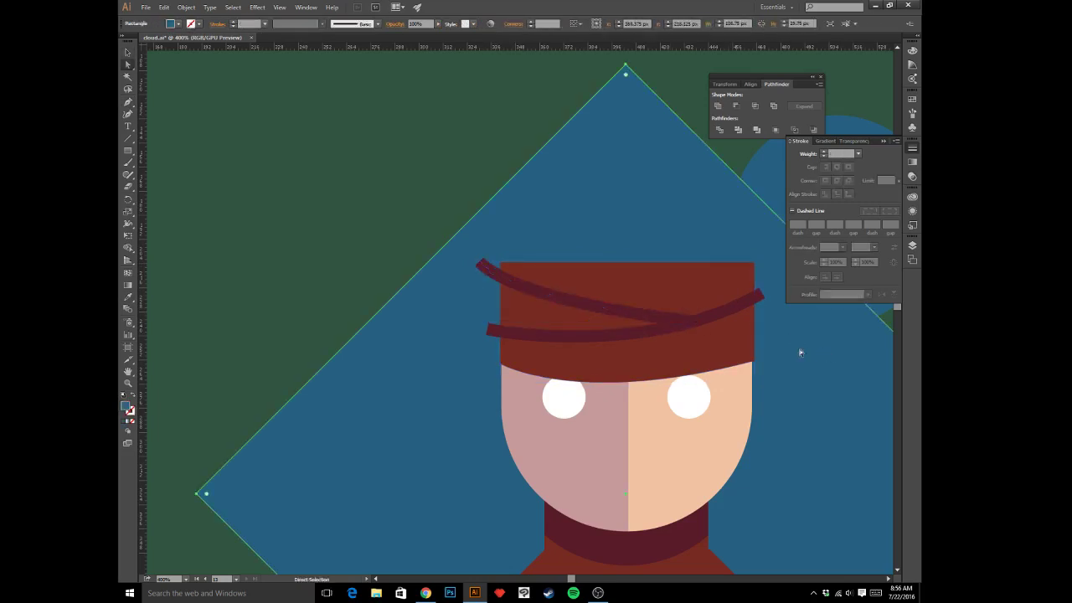
- Group the two burgundy hat lines and send the group behind the hat shape
{"action": "left_click", "coordinate": [728, 353]}
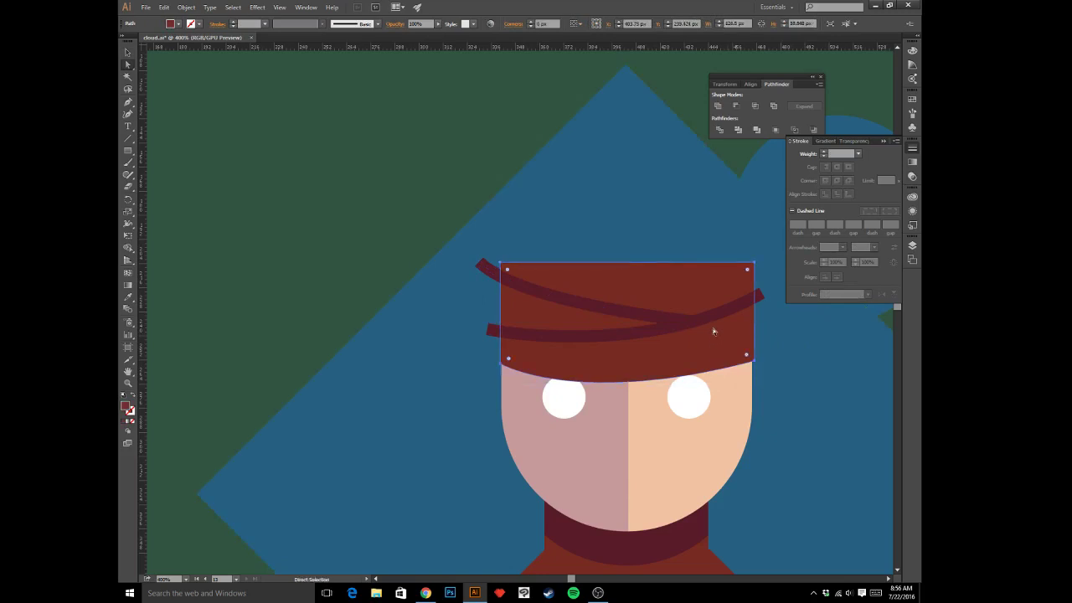
{"action": "left_click", "coordinate": [717, 313]}
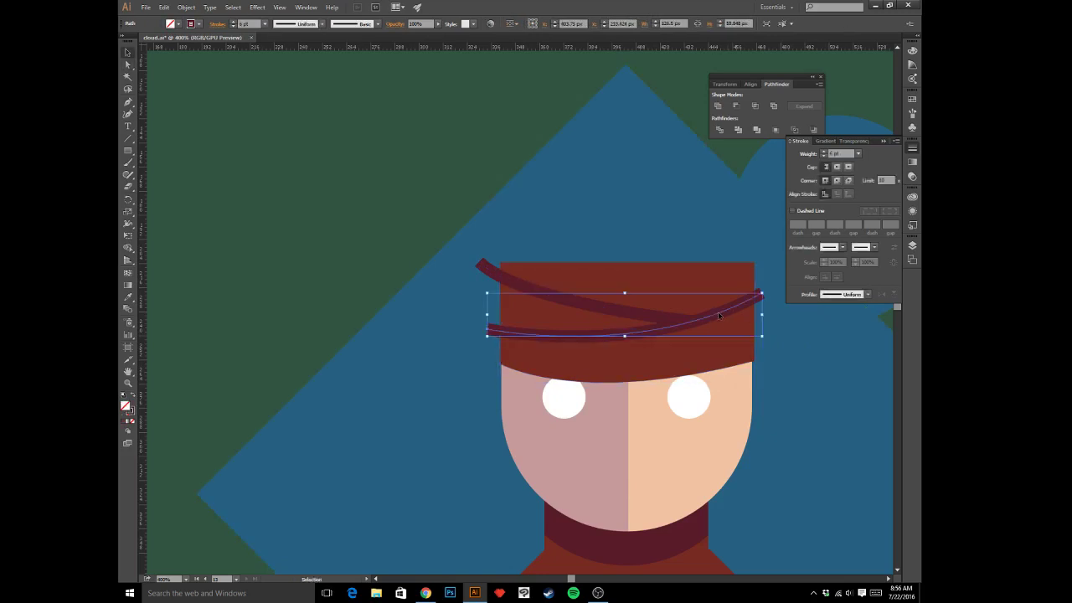
{"action": "left_click", "coordinate": [630, 315], "text": "shift"}
{"action": "key", "text": "ctrl+g"}
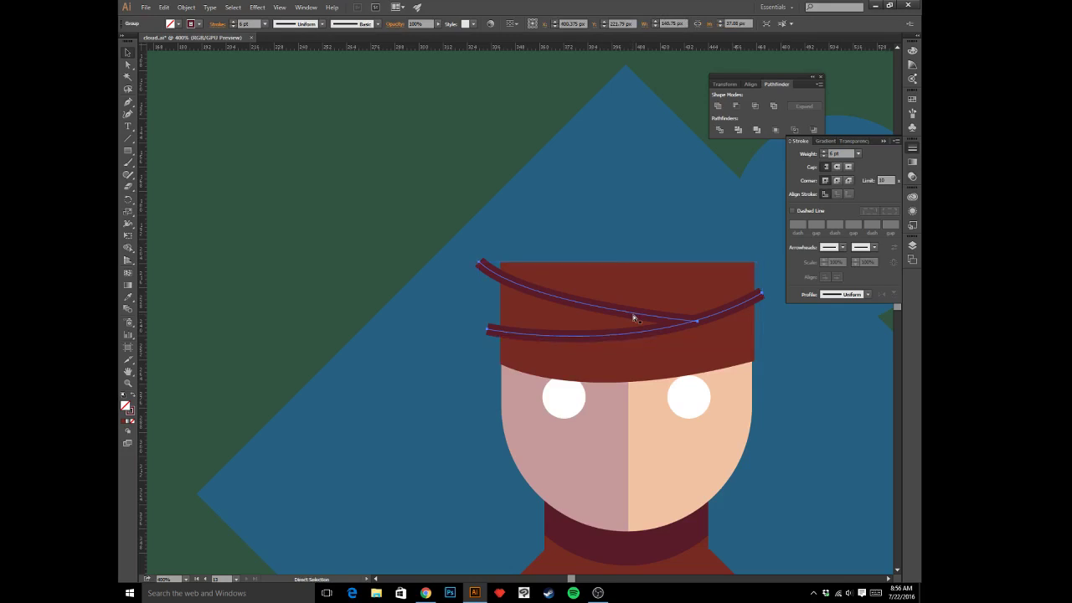
{"action": "key", "text": "ctrl+["}
- Clip the grouped burgundy lines to the hat's outline with a clipping mask
{"action": "left_click", "coordinate": [578, 296]}
{"action": "left_click", "coordinate": [490, 272], "text": "shift"}
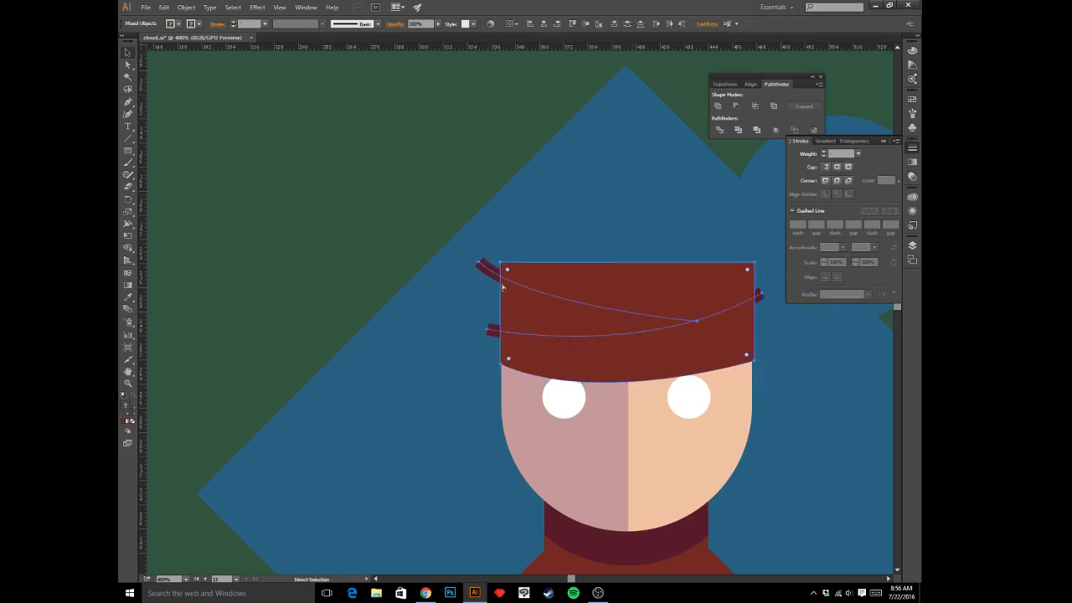
{"action": "key", "text": "ctrl+7"}
{"action": "left_click", "coordinate": [238, 166]}
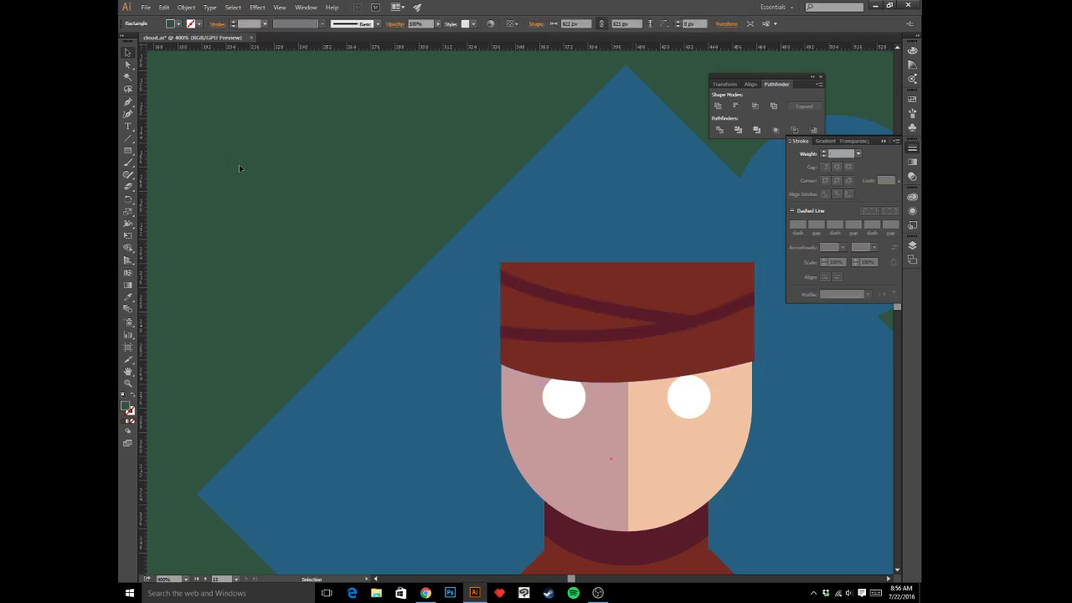
- Review the whole portrait at a smaller scale, from the hat down to the torso
{"action": "key", "text": "ctrl+minus"}
{"action": "key", "text": "ctrl+minus"}
{"action": "key", "text": "ctrl+minus"}
{"action": "key", "text": "ctrl+minus"}
{"action": "key", "text": "ctrl+minus"}
{"action": "key", "text": "ctrl+minus"}
{"action": "key", "text": "ctrl+plus"}
{"action": "key", "text": "ctrl+plus"}
{"action": "key", "text": "ctrl+plus"}
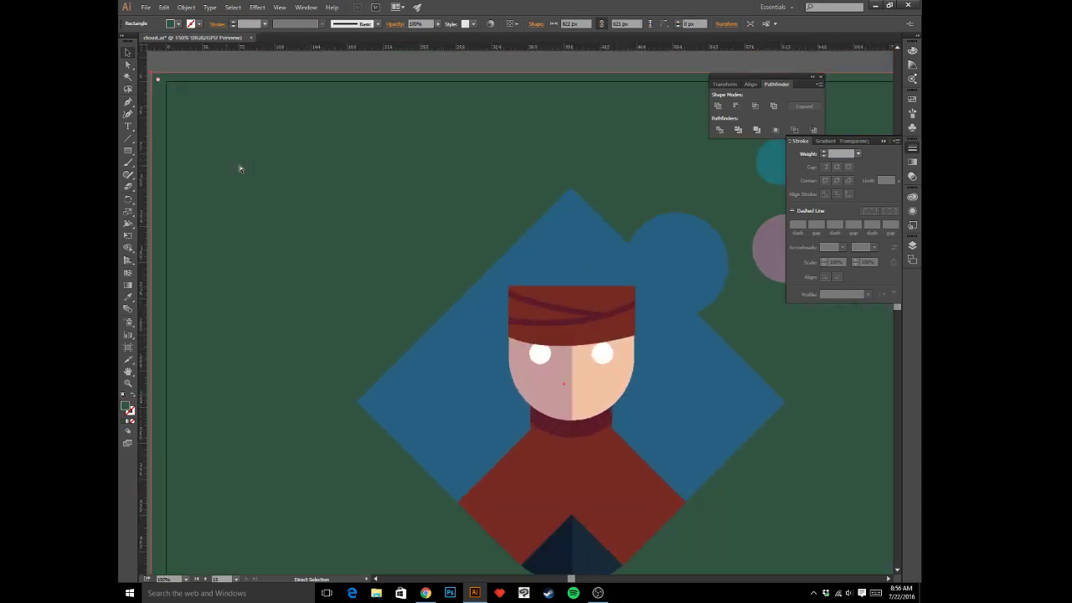
{"action": "key", "text": "v"}
{"action": "key", "text": "ctrl+plus"}
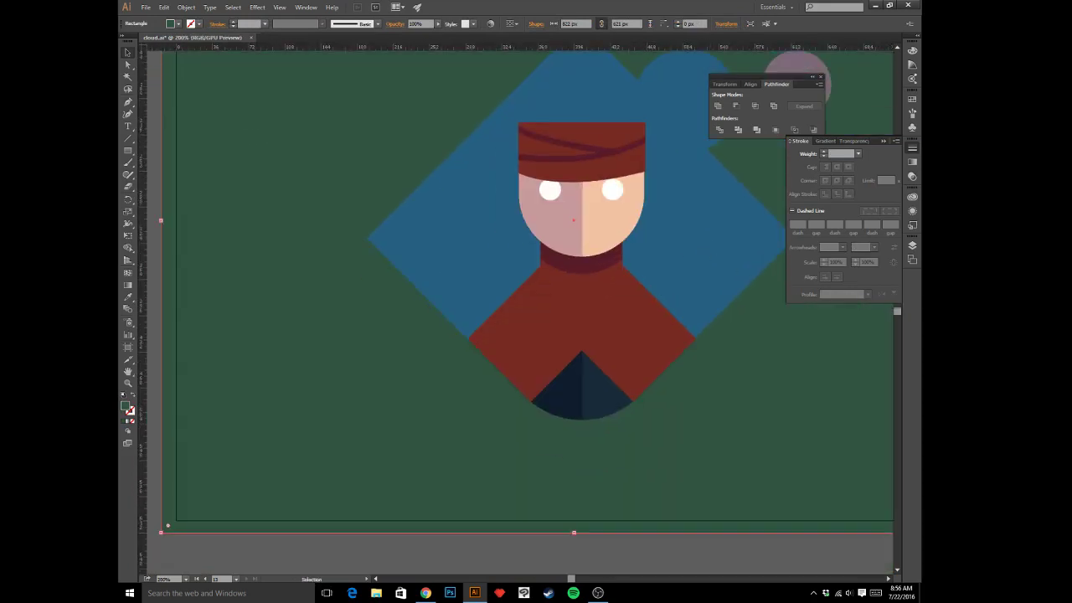
{"action": "key", "text": "alt+Tab"}
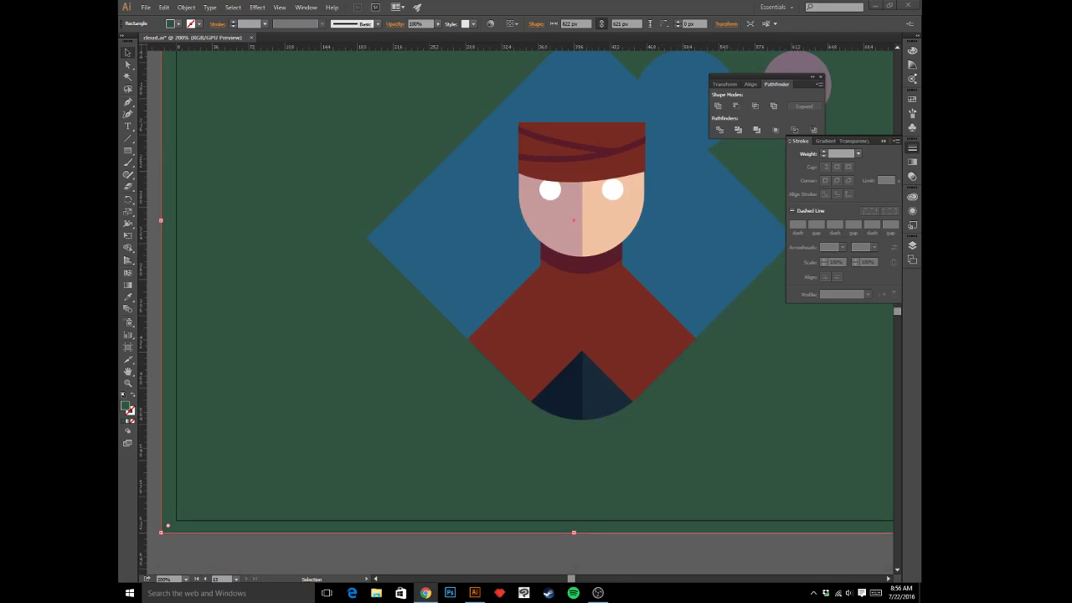
{"action": "key", "text": "alt+Tab"}
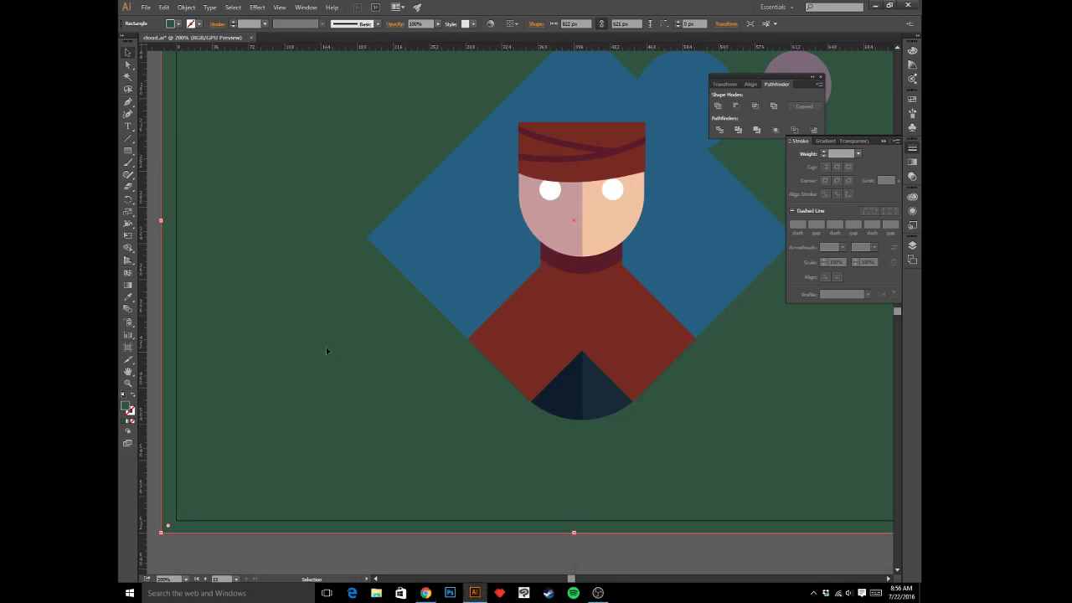
{"action": "left_click_drag", "start_coordinate": [329, 333], "coordinate": [346, 371]}
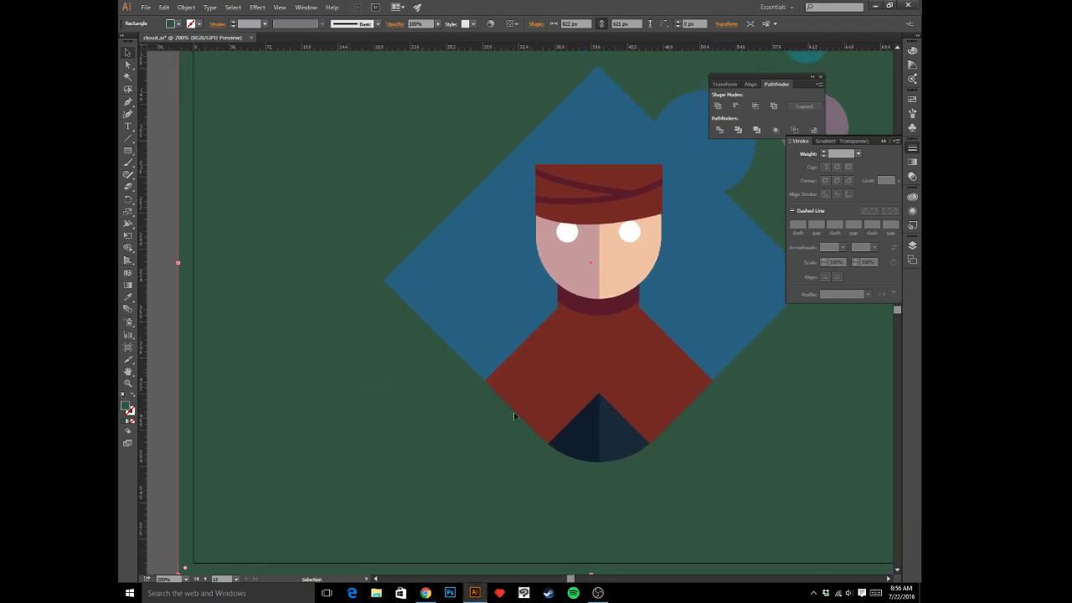
- Duplicate the red shoulder piece on the portrait's right side and shift the copy down and left
{"action": "key", "text": "a"}
{"action": "left_click", "coordinate": [597, 432]}
{"action": "left_click", "coordinate": [643, 407]}
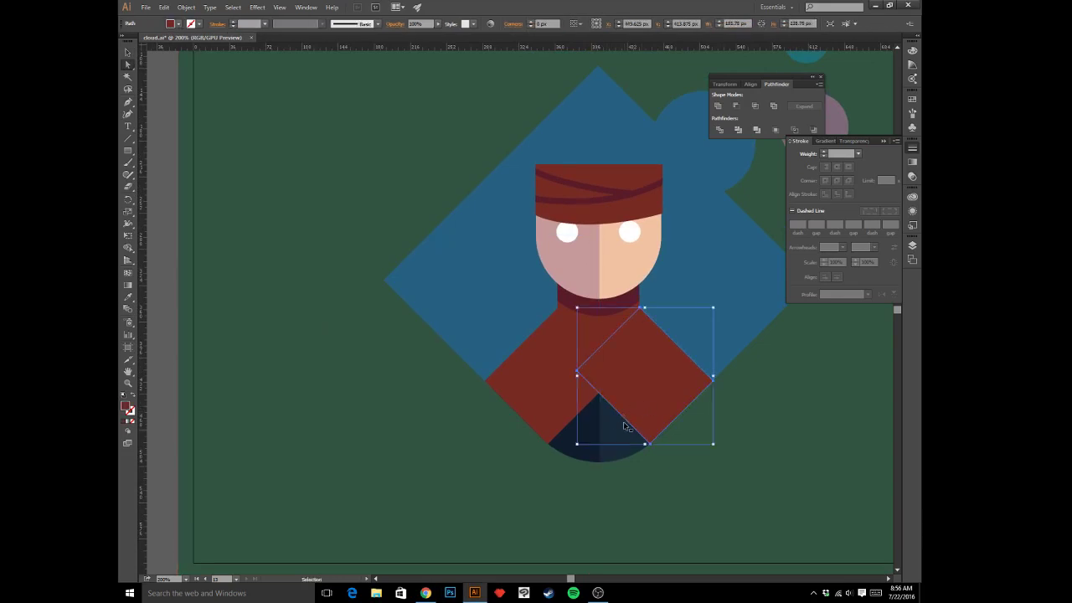
{"action": "key", "text": "v"}
{"action": "left_click", "coordinate": [626, 443]}
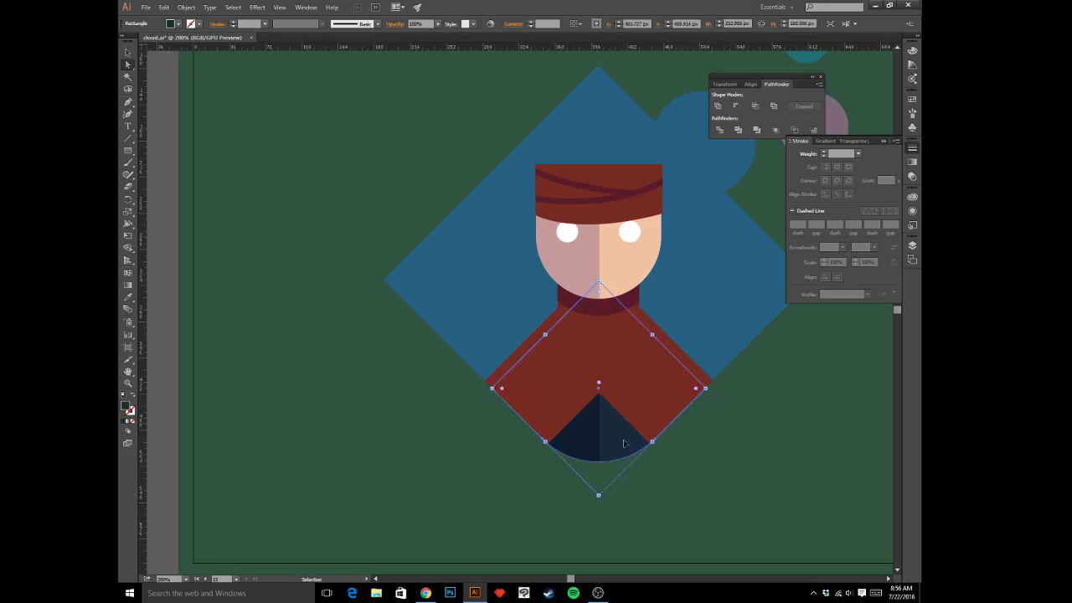
{"action": "key", "text": "ctrl+z"}
{"action": "key", "text": "shift+Down"}
{"action": "key", "text": "shift+Left"}
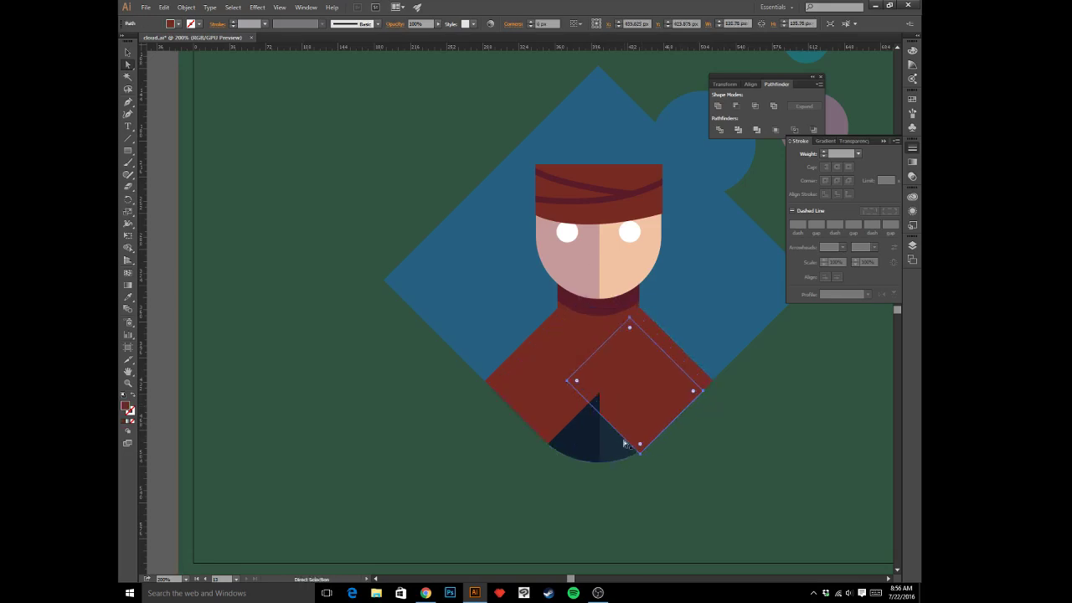
- Fill the shifted shoulder copy with the dark navy sampled from the torso's shaded half
{"action": "key", "text": "i"}
{"action": "left_click", "coordinate": [588, 438]}
{"action": "key", "text": "a"}
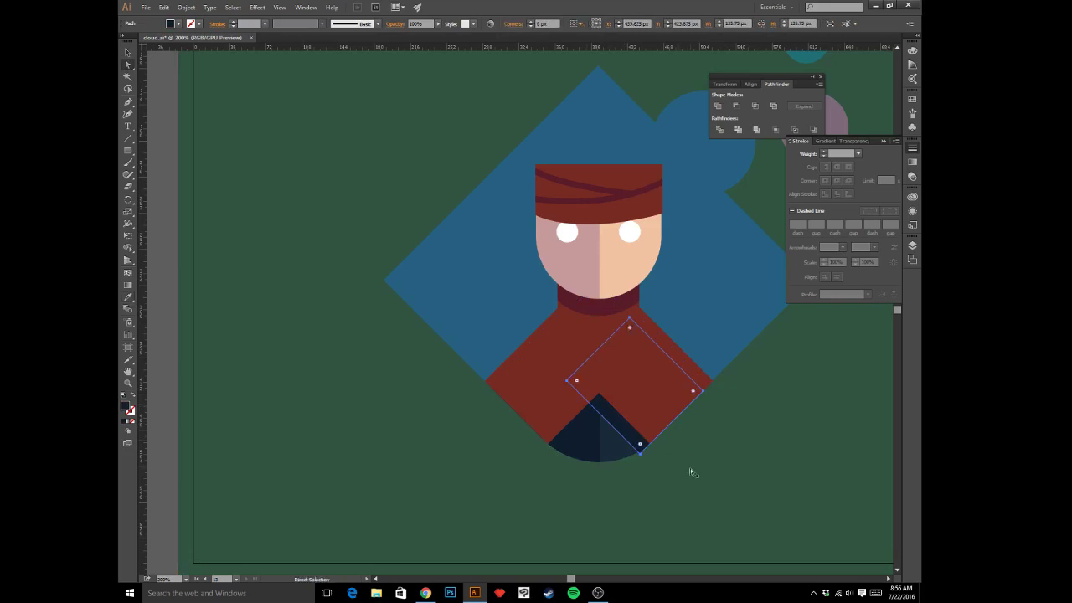
{"action": "left_click", "coordinate": [693, 471]}
- Cut the navy shoulder shadow and paste it in front of the clipped torso shape
{"action": "left_click", "coordinate": [629, 436]}
{"action": "key", "text": "ctrl+x"}
{"action": "key", "text": "v"}
{"action": "left_click", "coordinate": [631, 455]}
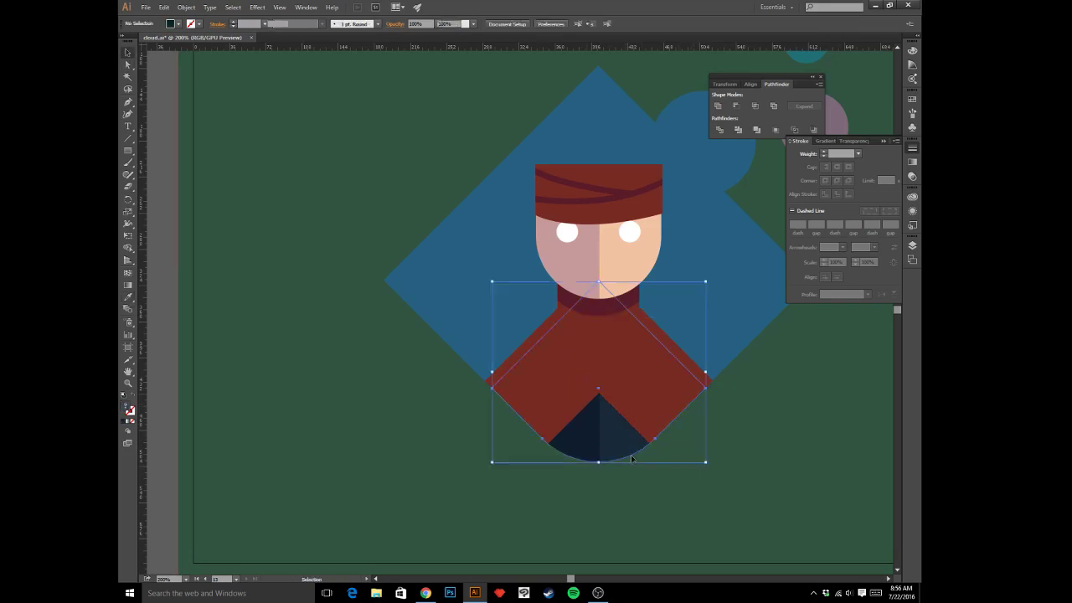
{"action": "key", "text": "a"}
{"action": "key", "text": "ctrl+f"}
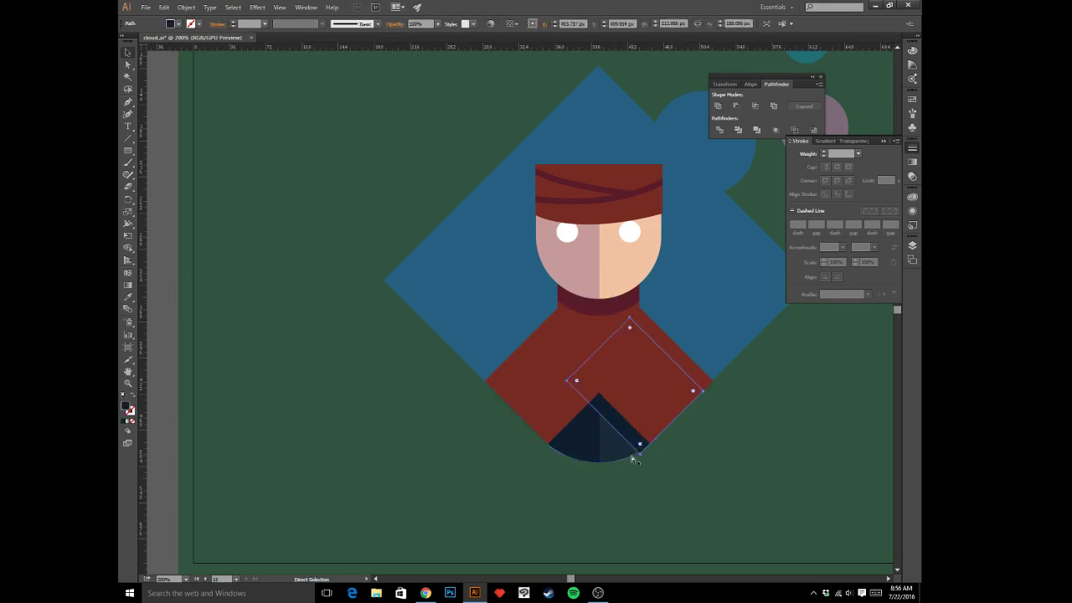
{"action": "key", "text": "v"}
{"action": "left_click", "coordinate": [659, 473]}
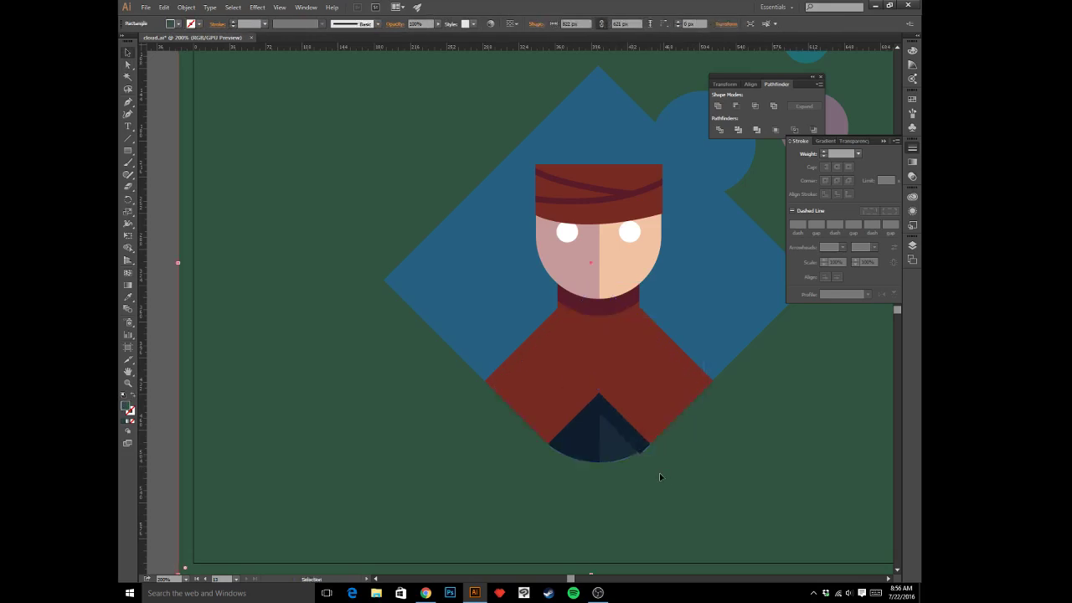
{"action": "left_click", "coordinate": [629, 437]}
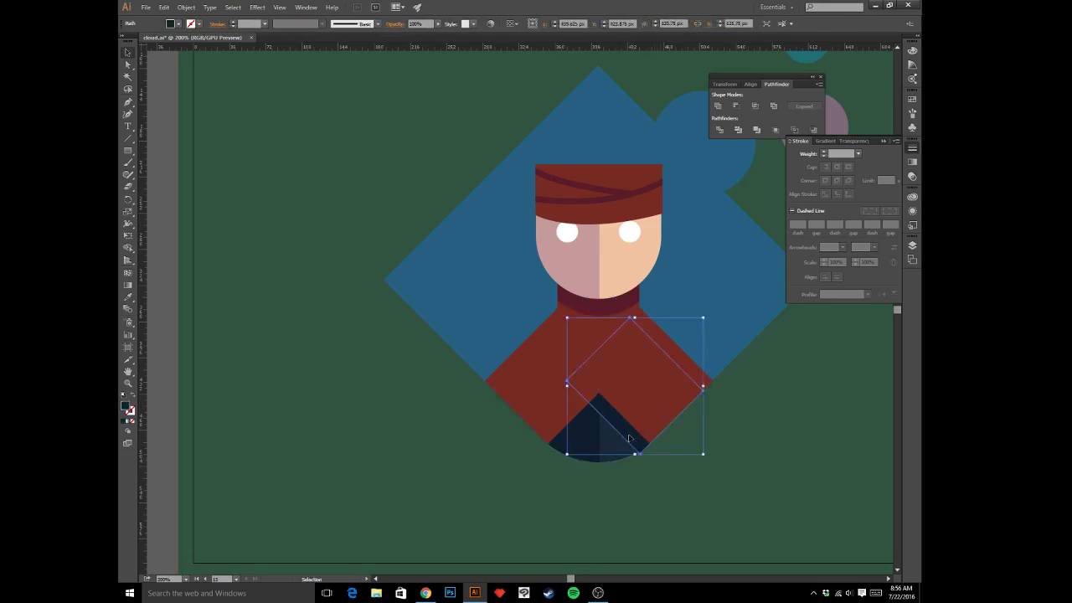
{"action": "left_click", "coordinate": [684, 474]}
{"action": "left_click_drag", "start_coordinate": [682, 469], "coordinate": [723, 502]}
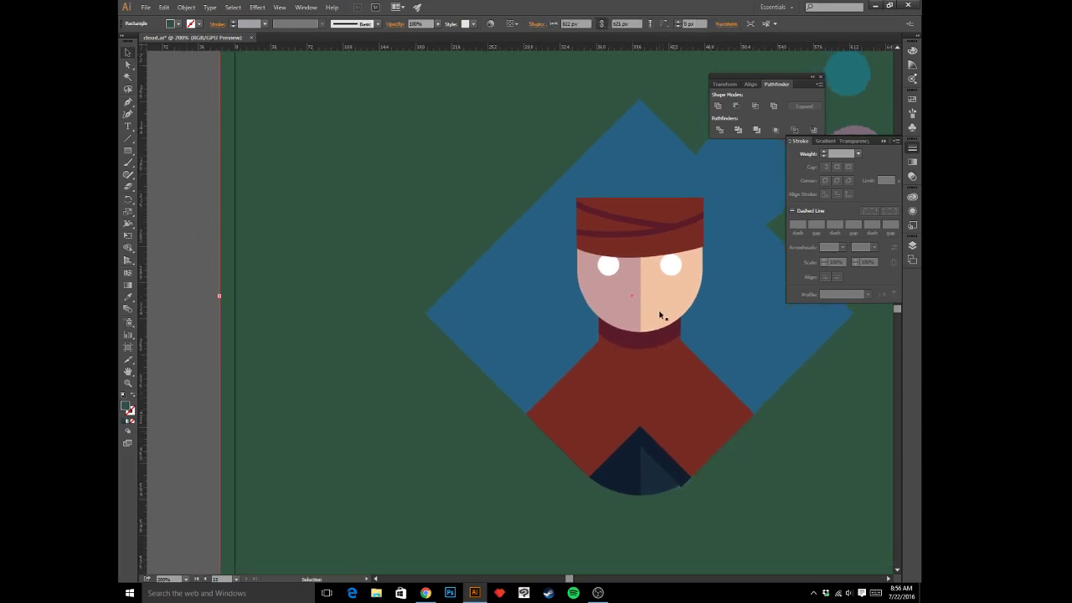
- Fill the shoulder piece on the portrait's left side with the burgundy sampled from the neck shadow
{"action": "key", "text": "p"}
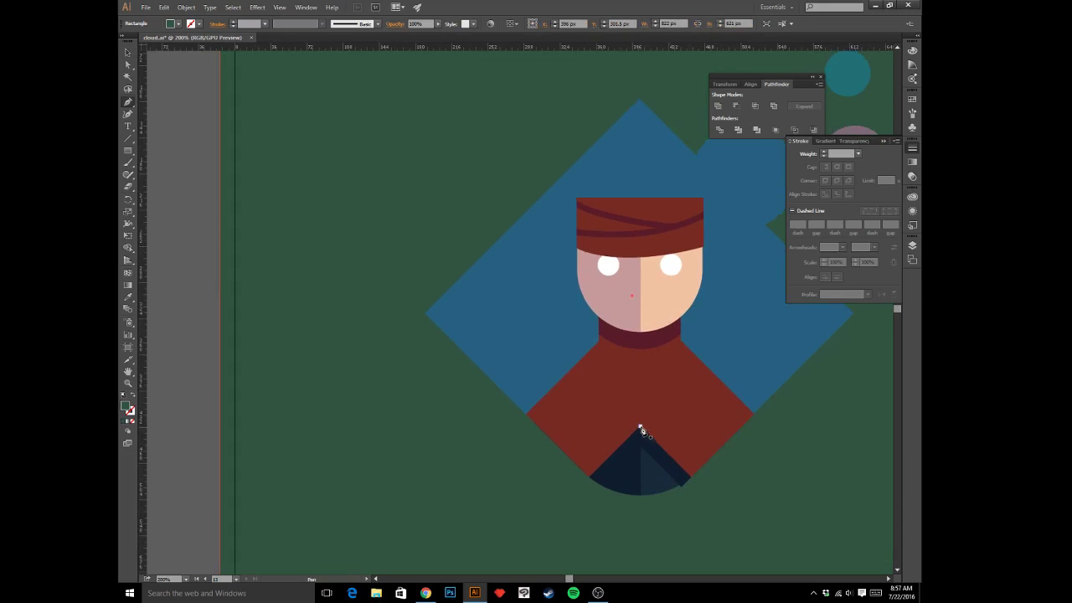
{"action": "key", "text": "a"}
{"action": "left_click", "coordinate": [664, 427]}
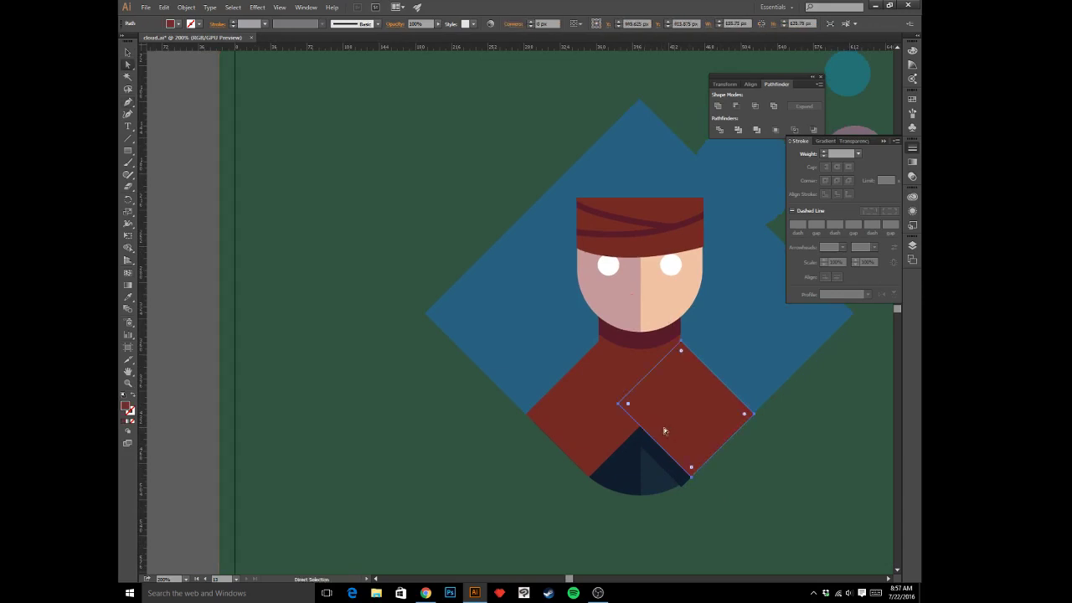
{"action": "left_click", "coordinate": [604, 424]}
{"action": "key", "text": "ctrl+c"}
{"action": "key", "text": "i"}
{"action": "left_click", "coordinate": [663, 332]}
{"action": "key", "text": "a"}
{"action": "left_click", "coordinate": [772, 428]}
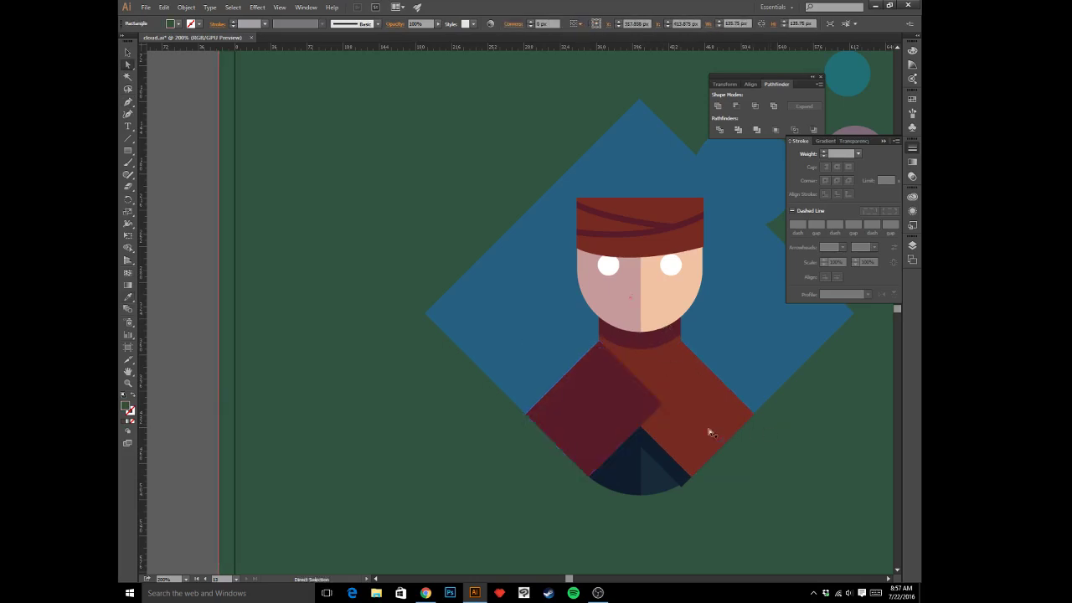
- Cut the red shoulder piece on the portrait's right side and paste it in front of the burgundy shoulder piece
{"action": "left_click", "coordinate": [709, 429]}
{"action": "key", "text": "ctrl+x"}
{"action": "left_click", "coordinate": [612, 414]}
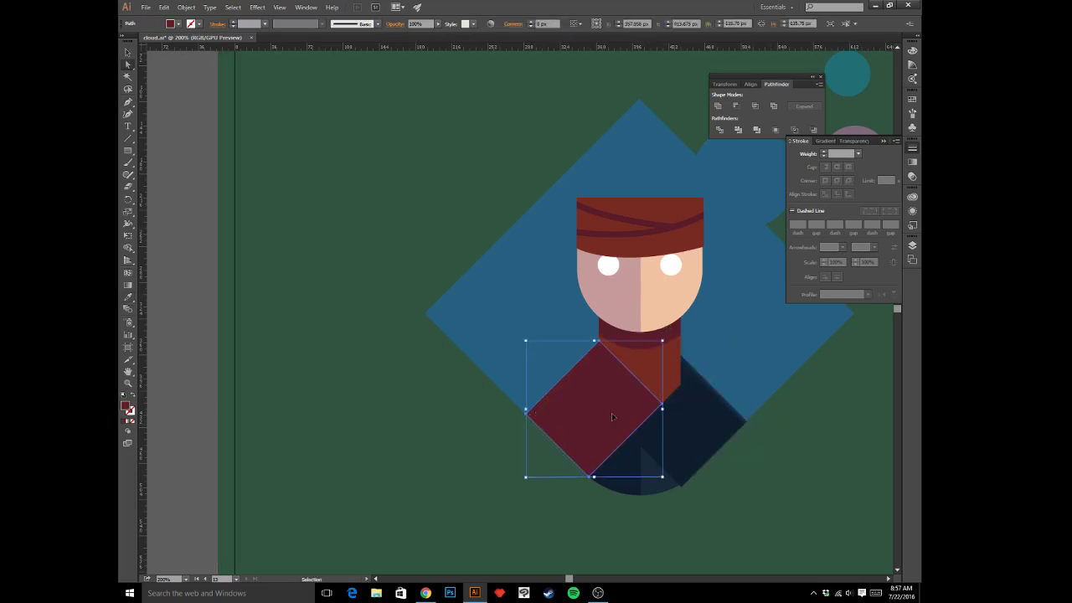
{"action": "key", "text": "ctrl+f"}
{"action": "left_click", "coordinate": [769, 489]}
{"action": "left_click_drag", "start_coordinate": [783, 483], "coordinate": [801, 499]}
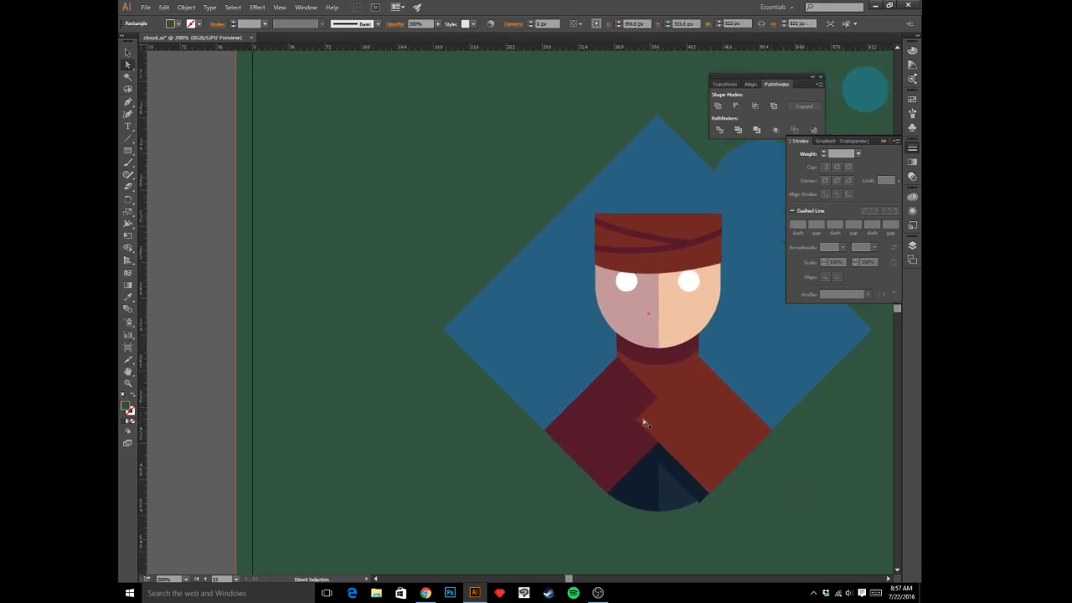
- Draw a burgundy rectangle about 40.5 by 70 px over the shaded half of the neck, ending at the face's centre line
{"action": "left_click", "coordinate": [649, 361]}
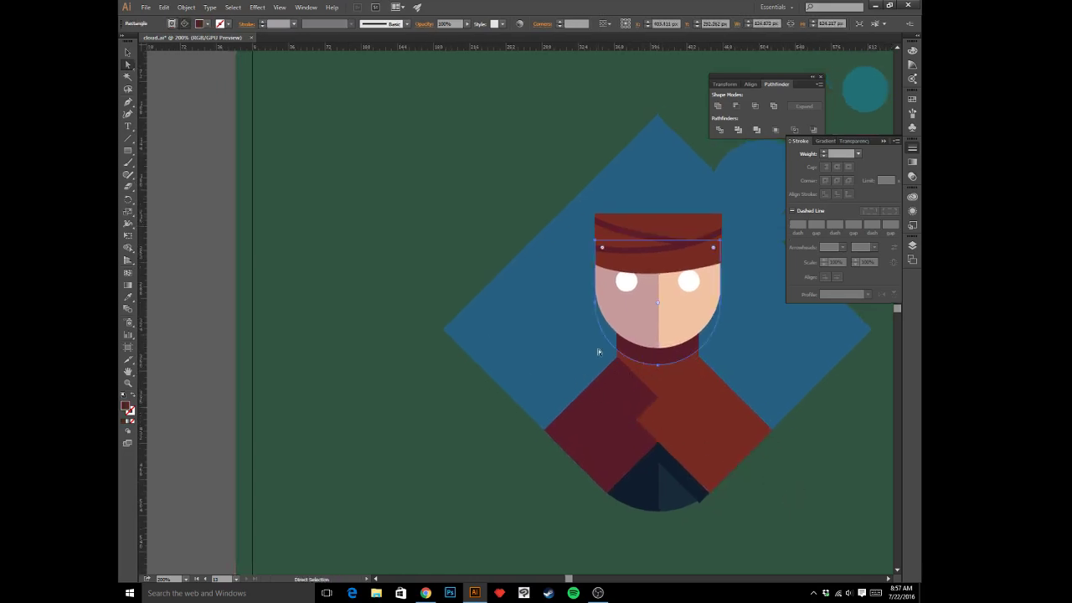
{"action": "left_click", "coordinate": [127, 151]}
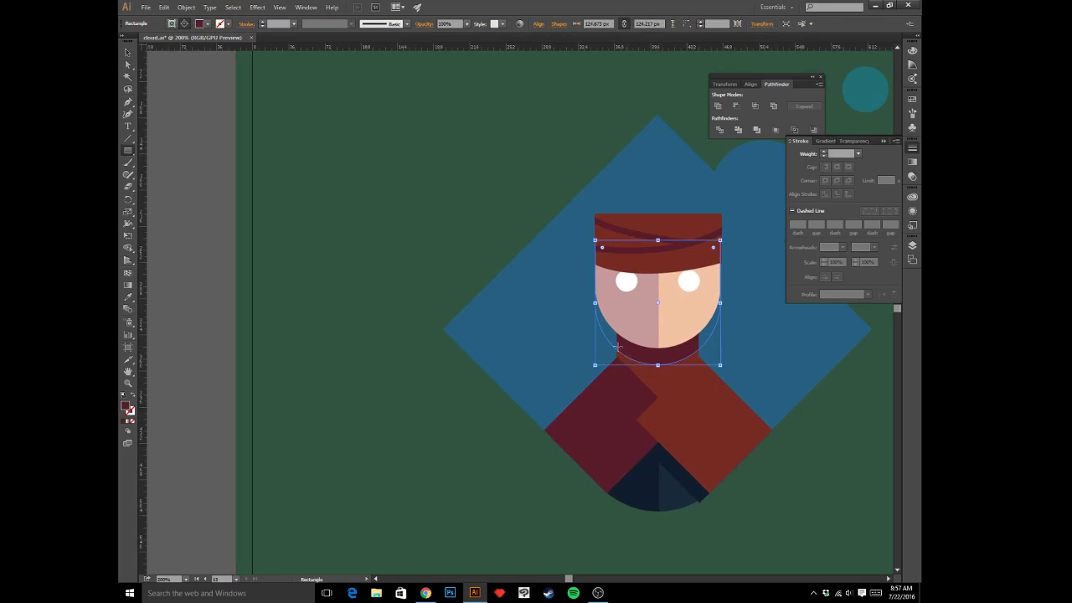
{"action": "left_click_drag", "start_coordinate": [616, 345], "coordinate": [658, 415]}
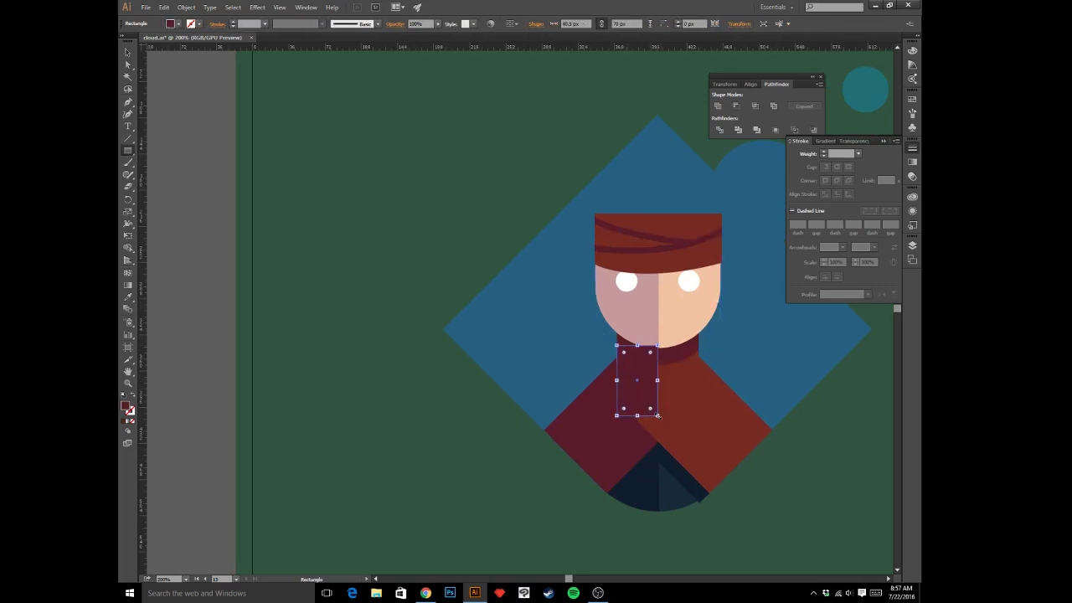
{"action": "key", "text": "a"}
{"action": "left_click", "coordinate": [804, 452]}
- Cut the burgundy neck rectangle and paste it behind the burgundy shoulder piece so it sits under the red overlap
{"action": "left_click", "coordinate": [649, 400]}
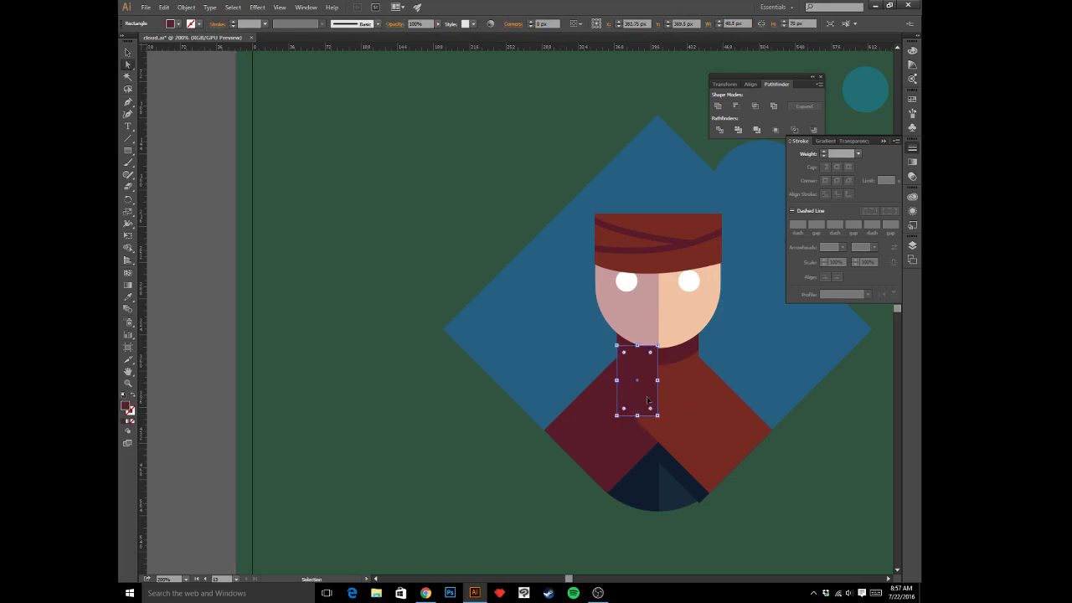
{"action": "key", "text": "ctrl+x"}
{"action": "left_click", "coordinate": [629, 425], "text": "ctrl"}
{"action": "key", "text": "ctrl+b"}
{"action": "left_click", "coordinate": [838, 496]}
{"action": "key", "text": "v"}
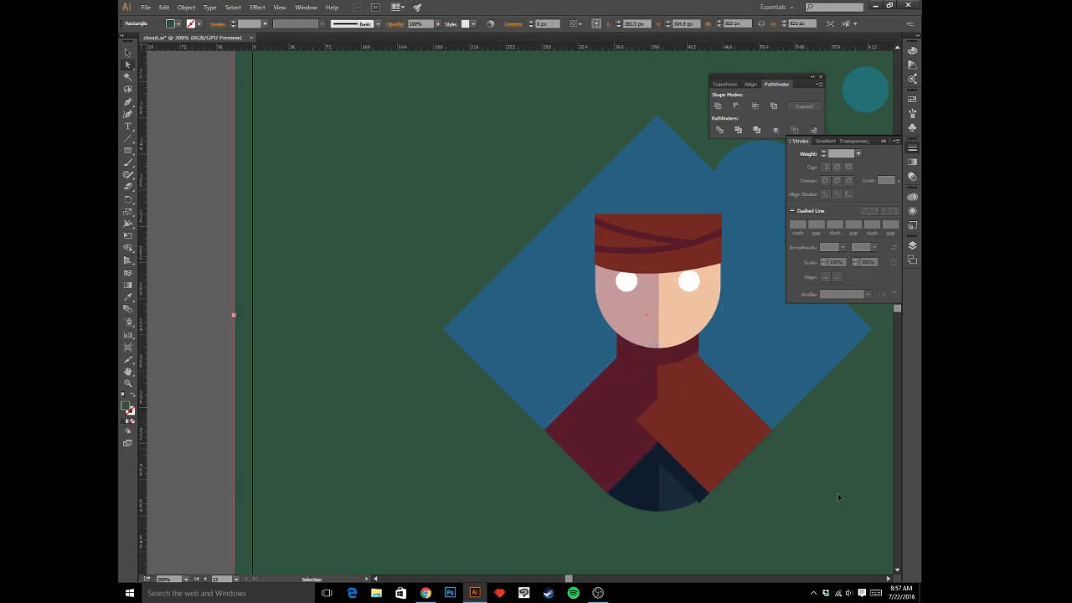
- Slightly round the lowest corner of the navy shoulder shadow so it follows the torso's curved bottom edge
{"action": "key", "text": "ctrl+minus"}
{"action": "key", "text": "ctrl+minus"}
{"action": "key", "text": "ctrl+minus"}
{"action": "key", "text": "ctrl+plus"}
{"action": "key", "text": "ctrl+plus"}
{"action": "key", "text": "ctrl+plus"}
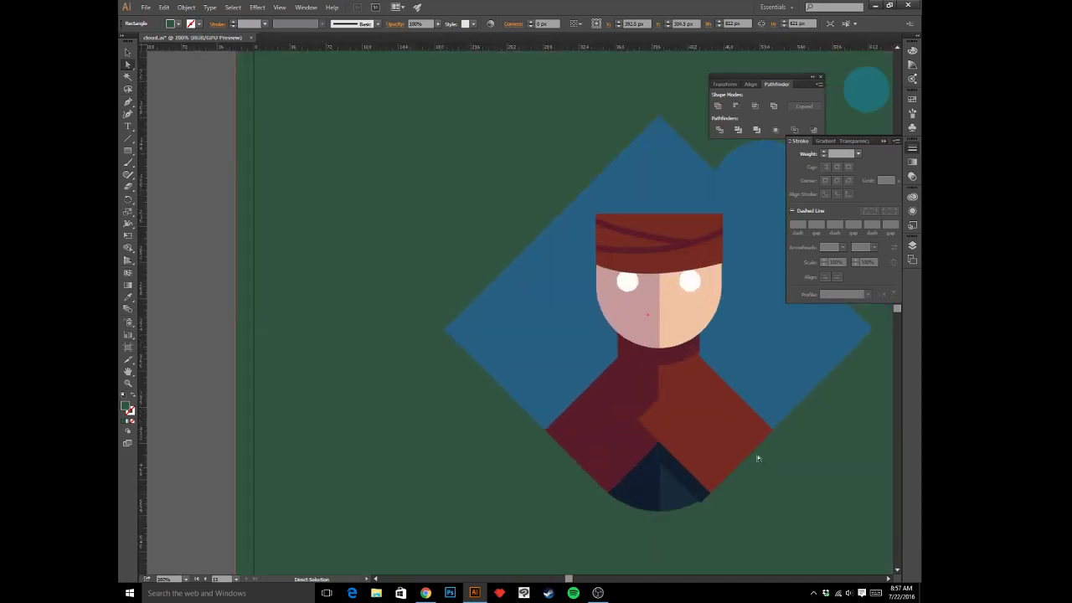
{"action": "left_click_drag", "start_coordinate": [744, 411], "coordinate": [685, 388]}
{"action": "left_click", "coordinate": [643, 473]}
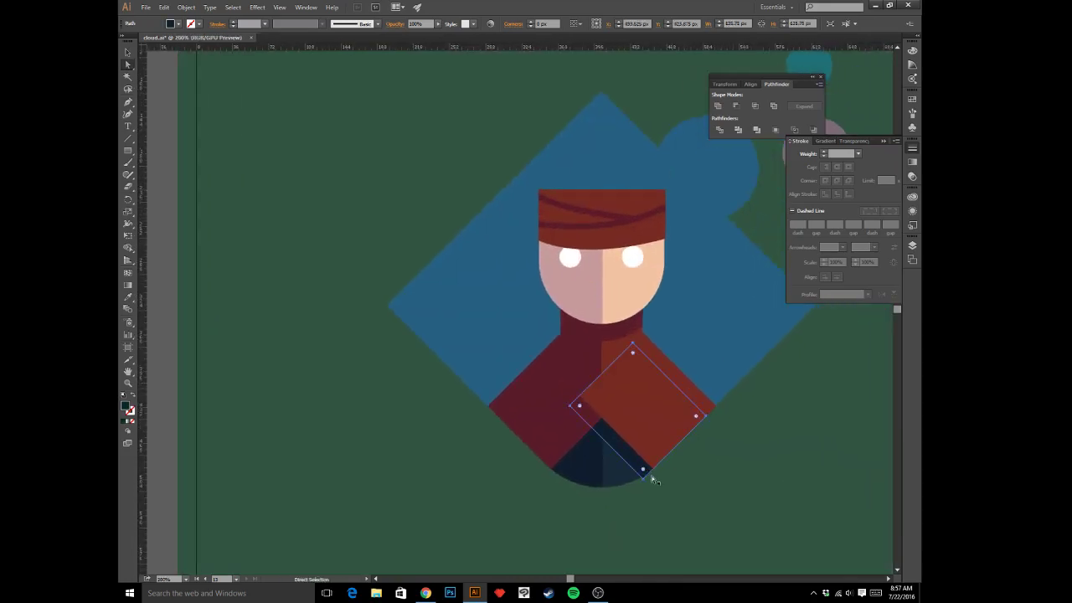
{"action": "left_click", "coordinate": [643, 479]}
{"action": "left_click_drag", "start_coordinate": [643, 470], "coordinate": [646, 467]}
{"action": "left_click", "coordinate": [706, 495]}
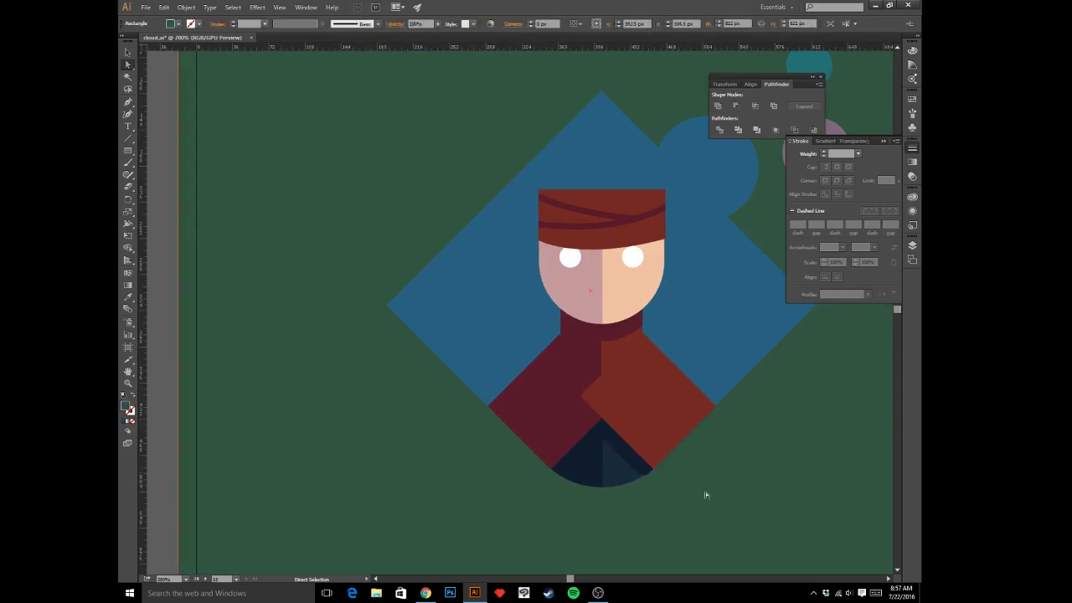
{"action": "left_click_drag", "start_coordinate": [729, 454], "coordinate": [704, 460]}
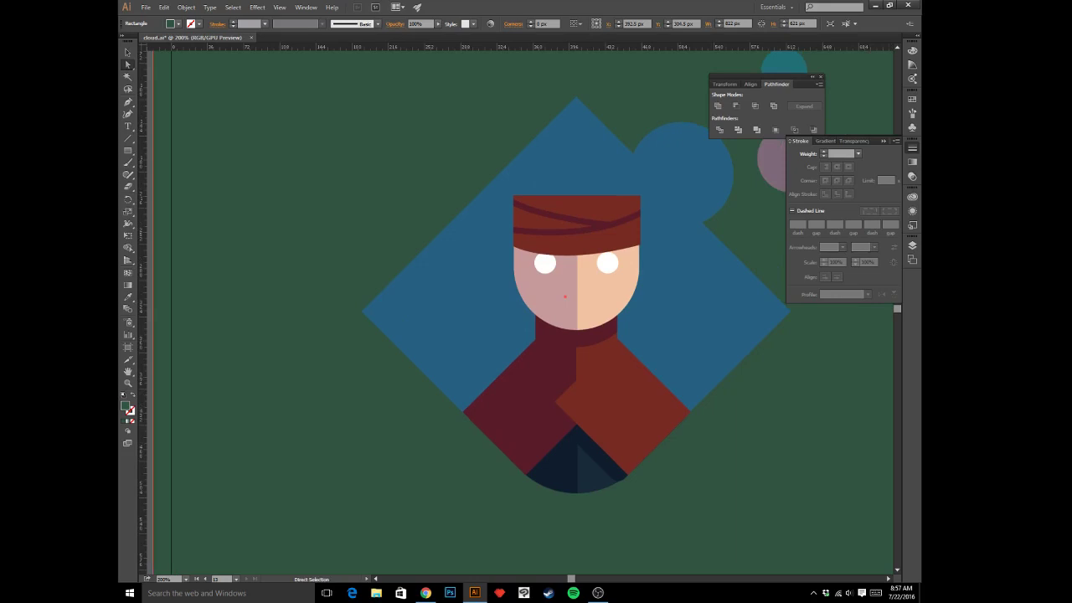
{"action": "key", "text": "alt+Tab"}
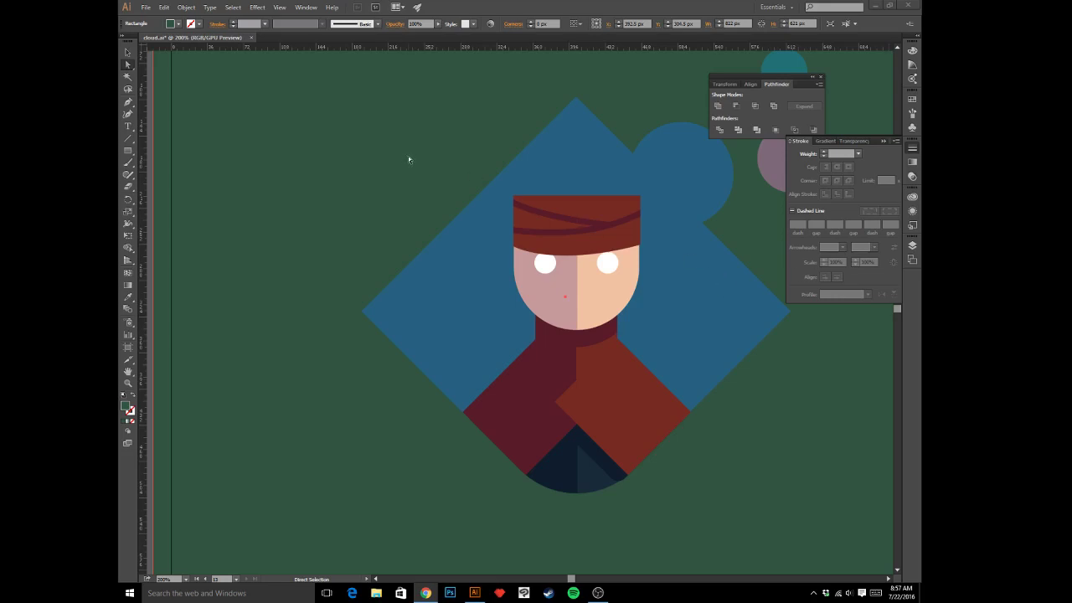
{"action": "scroll", "coordinate": [496, 248], "scroll_direction": "down", "scroll_amount": 1}
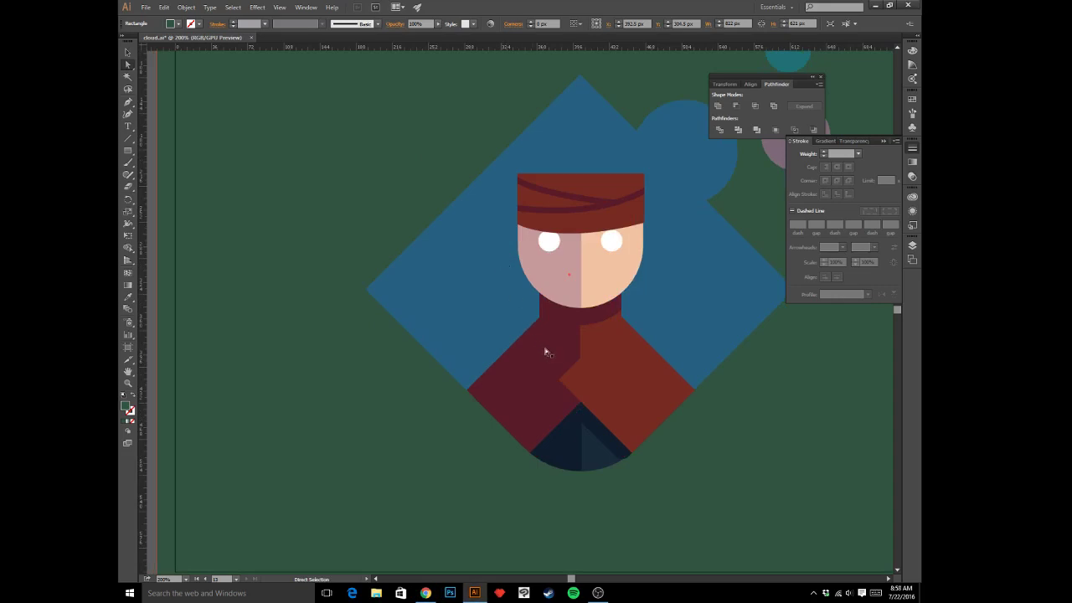
{"action": "scroll", "coordinate": [563, 346], "scroll_direction": "down", "scroll_amount": 1}
{"action": "key", "text": "space"}
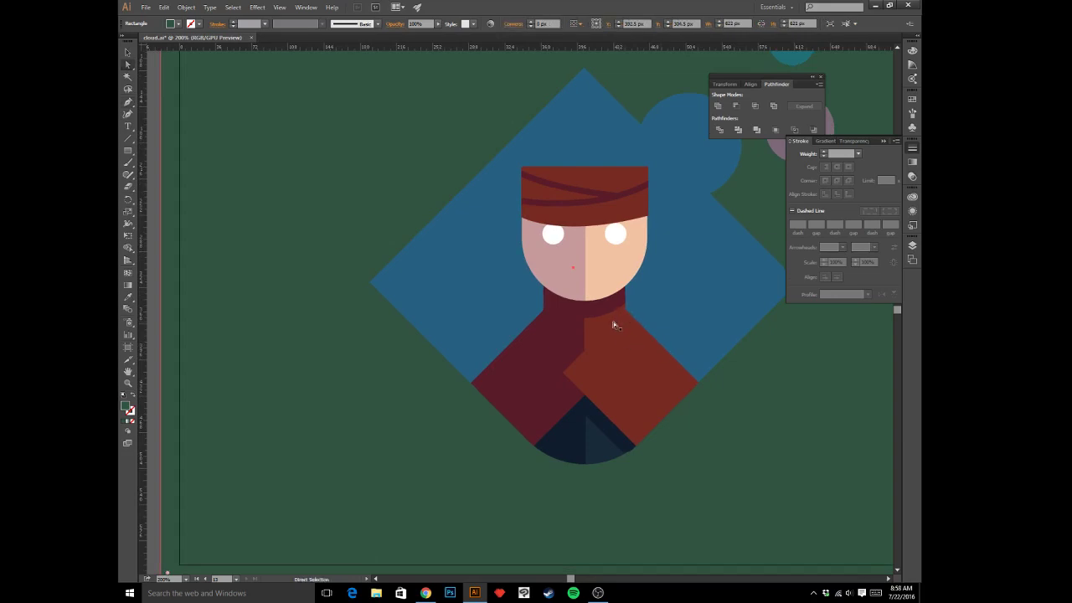
- Draw a straight diagonal line along the red shoulder piece's upper inner edge and sample the burgundy shoulder's color for it
{"action": "key", "text": "p"}
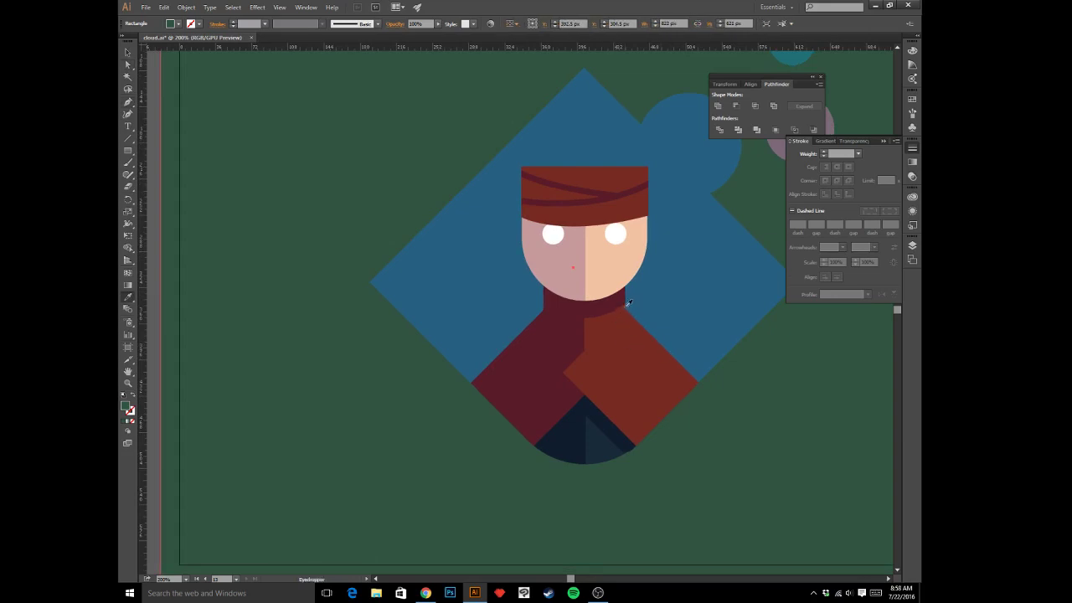
{"action": "left_click", "coordinate": [624, 310]}
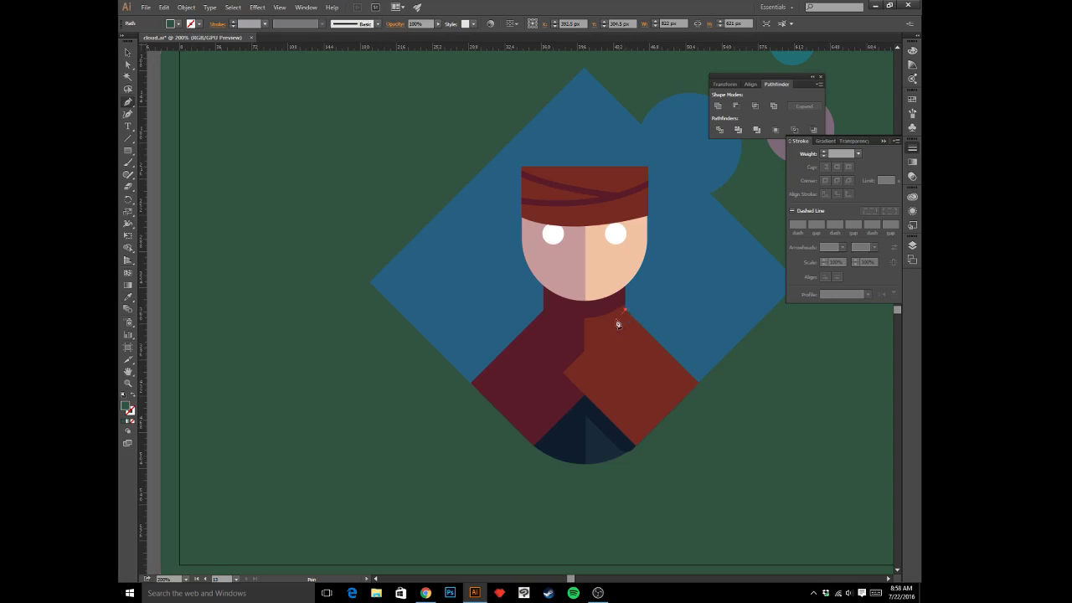
{"action": "left_click", "coordinate": [569, 366]}
{"action": "key", "text": "i"}
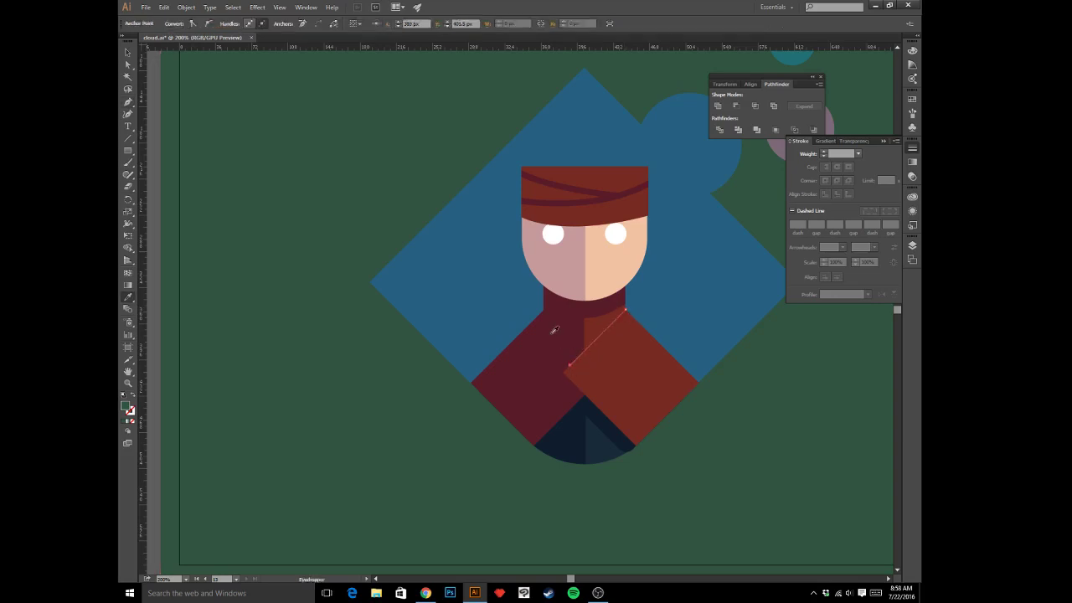
{"action": "left_click", "coordinate": [554, 330]}
{"action": "key", "text": "a"}
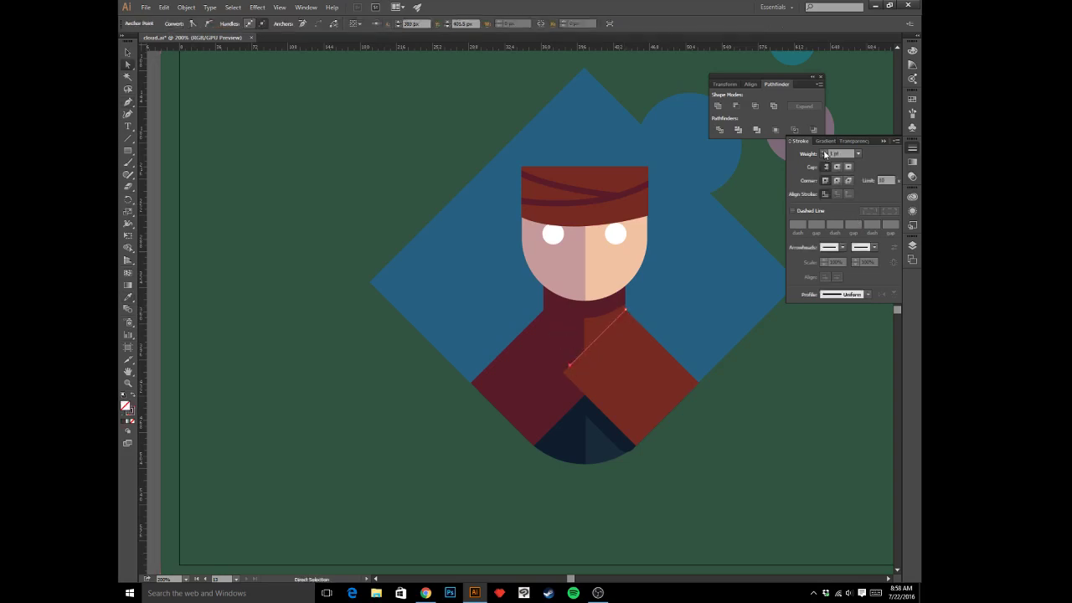
- Examine the overlapping shoulder and neck paths in outline mode, then return to the color preview
{"action": "left_click", "coordinate": [615, 320]}
{"action": "key", "text": "ctrl+y"}
{"action": "key", "text": "v"}
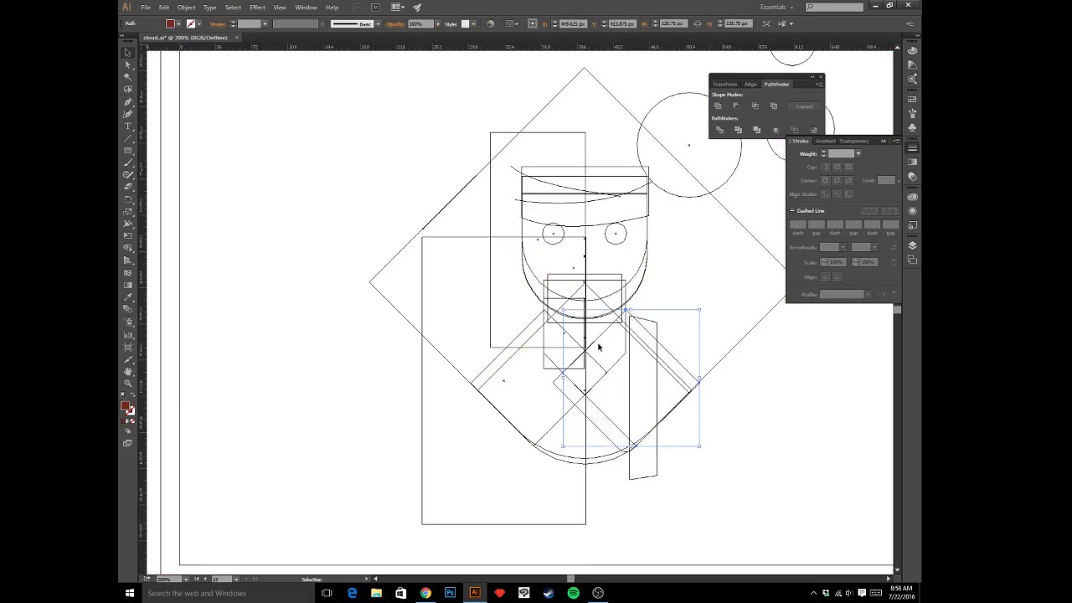
{"action": "left_click", "coordinate": [609, 343]}
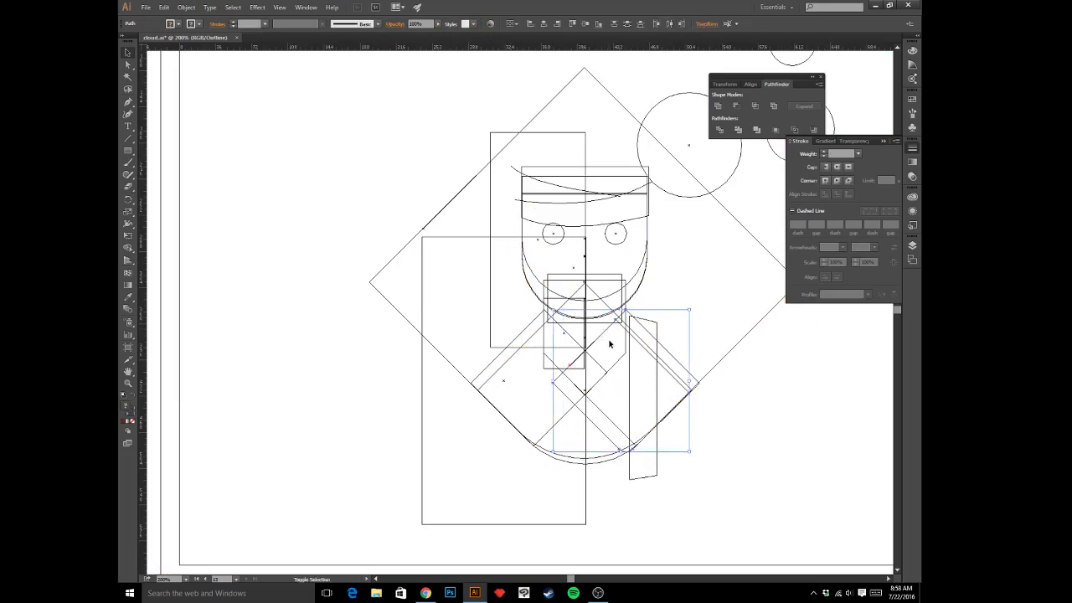
{"action": "left_click", "coordinate": [613, 348]}
{"action": "left_click", "coordinate": [613, 348]}
{"action": "left_click", "coordinate": [634, 320], "text": "shift"}
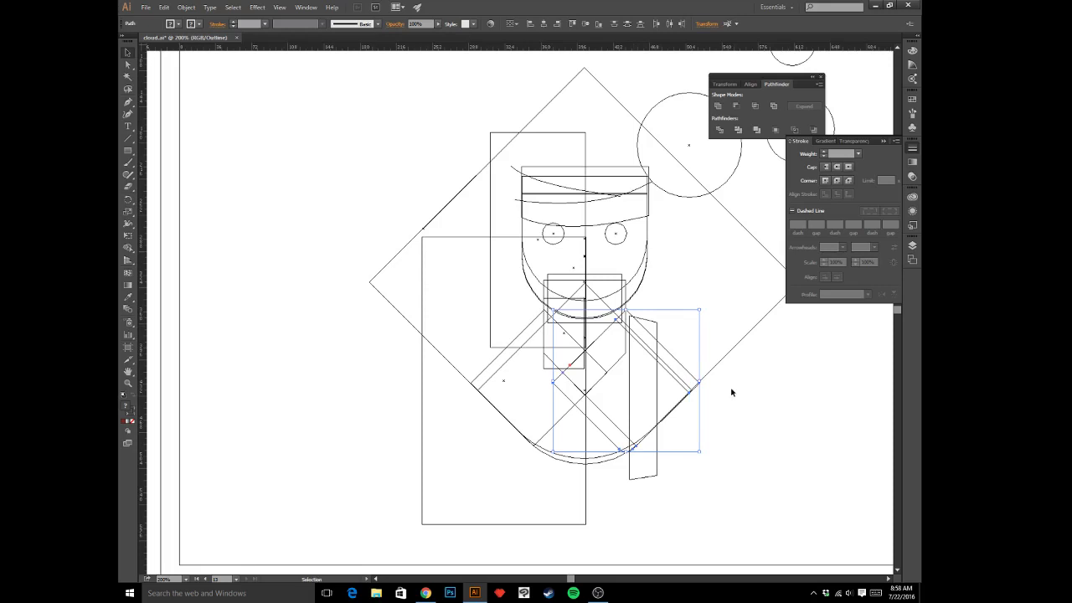
{"action": "left_click", "coordinate": [775, 390]}
{"action": "key", "text": "ctrl+y"}
{"action": "key", "text": "v"}
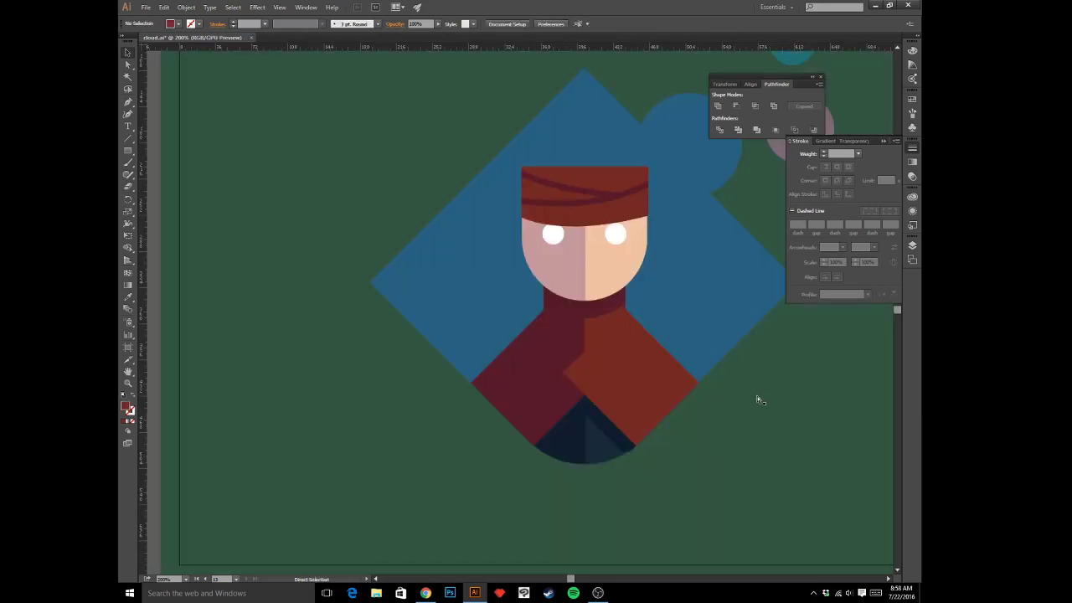
- Reselect the diagonal neck line and give its 5 pt stroke the burgundy of the scarf shadow
{"action": "key", "text": "ctrl+z"}
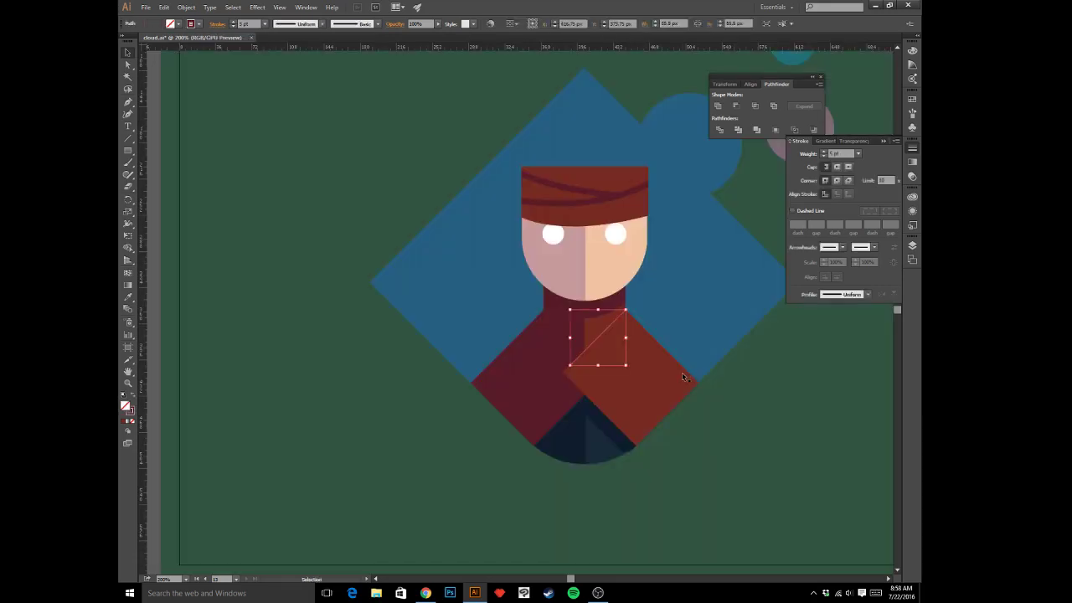
{"action": "left_click", "coordinate": [683, 373]}
{"action": "key", "text": "a"}
{"action": "left_click", "coordinate": [622, 336]}
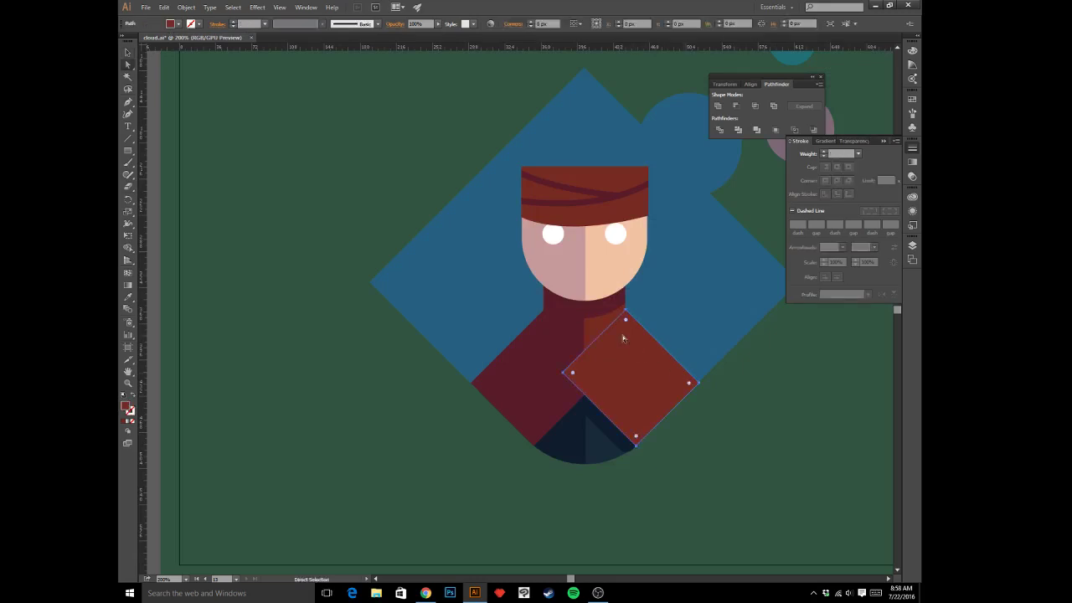
{"action": "key", "text": "ctrl+z"}
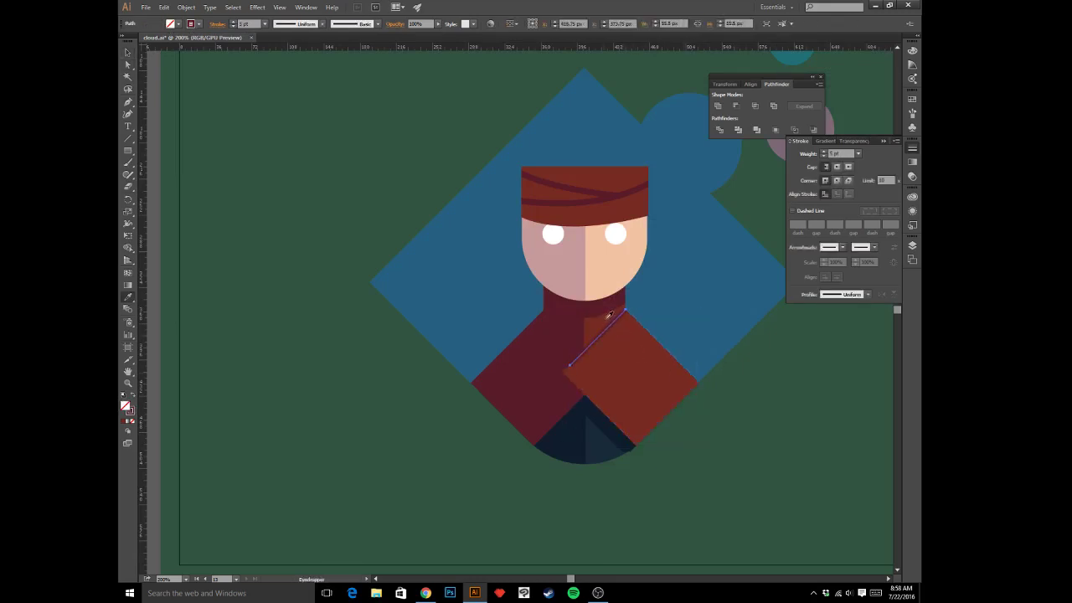
{"action": "left_click", "coordinate": [726, 392]}
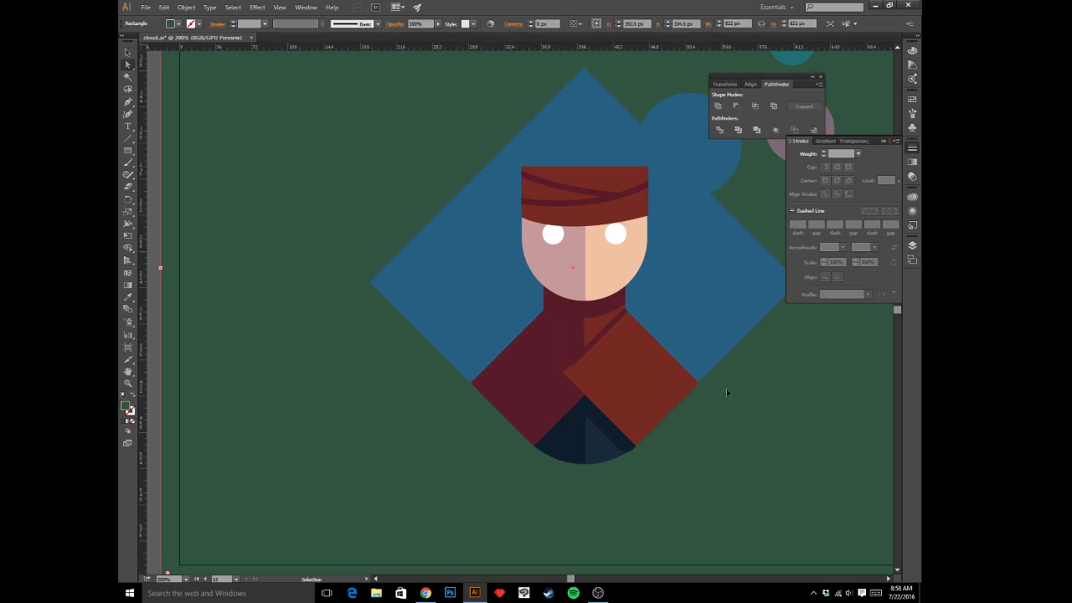
- Nudge the burgundy diagonal line up and left off the red shoulder piece, and extend its upper end past the neck's edge
{"action": "key", "text": "ctrl+equal"}
{"action": "left_click_drag", "start_coordinate": [726, 388], "coordinate": [702, 383]}
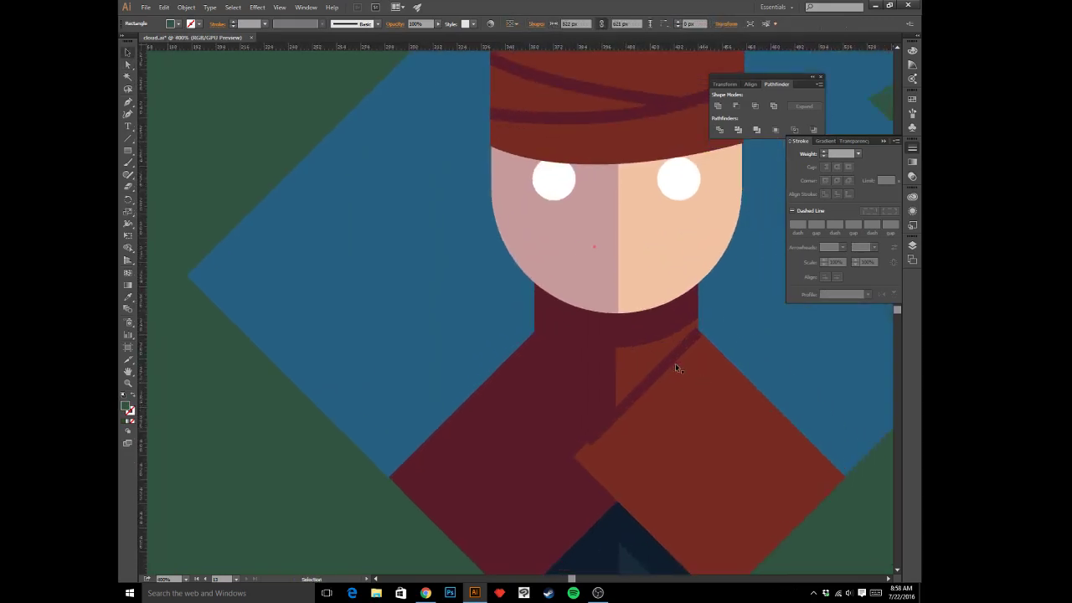
{"action": "left_click", "coordinate": [671, 357]}
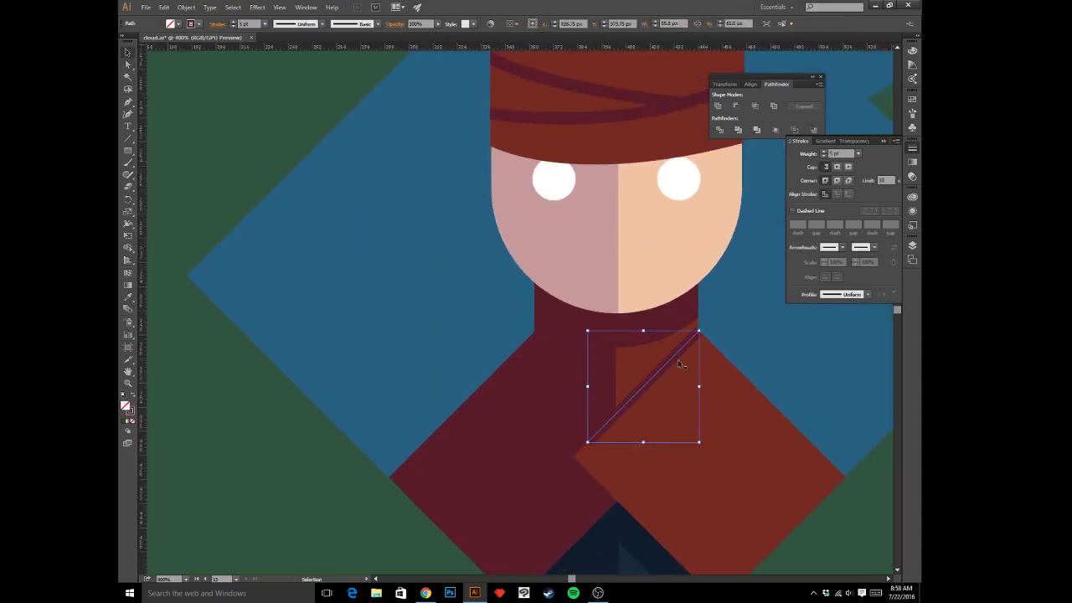
{"action": "key", "text": "Up"}
{"action": "key", "text": "a"}
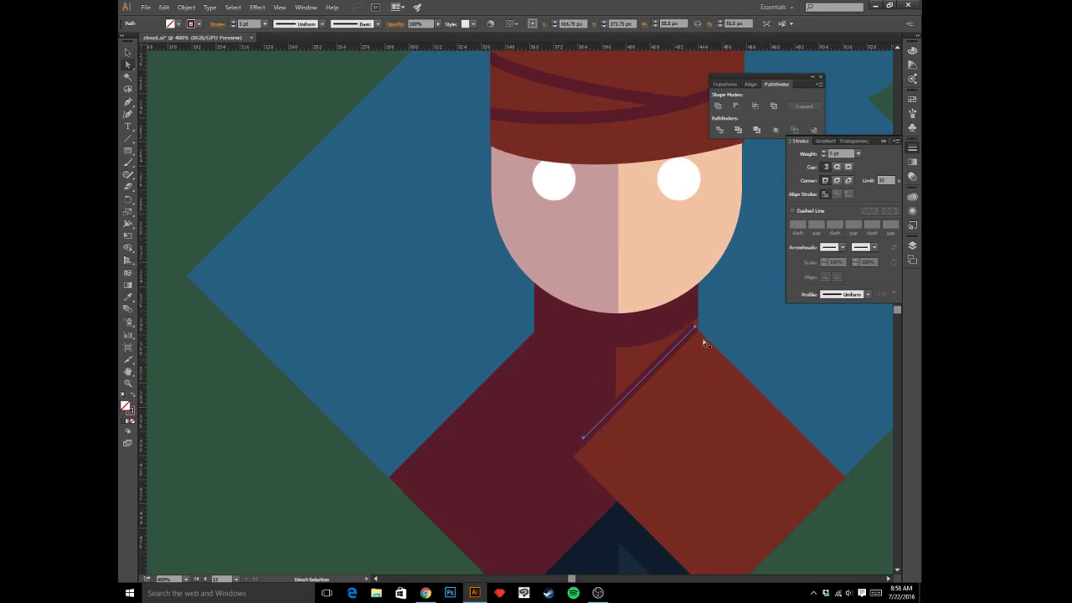
{"action": "left_click", "coordinate": [695, 327]}
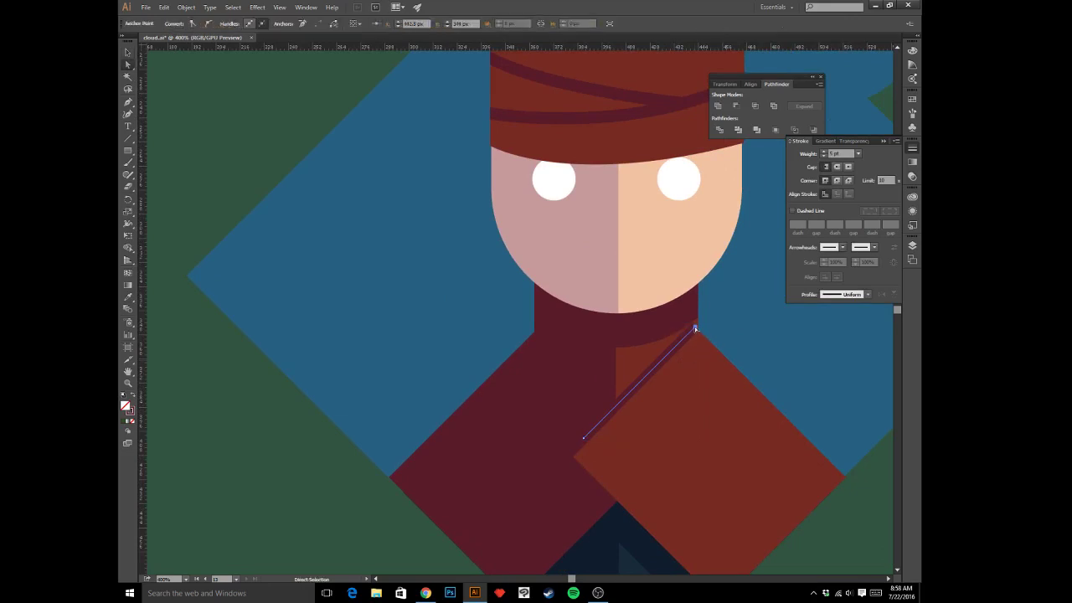
{"action": "left_click_drag", "start_coordinate": [695, 328], "coordinate": [702, 319]}
{"action": "left_click", "coordinate": [745, 358]}
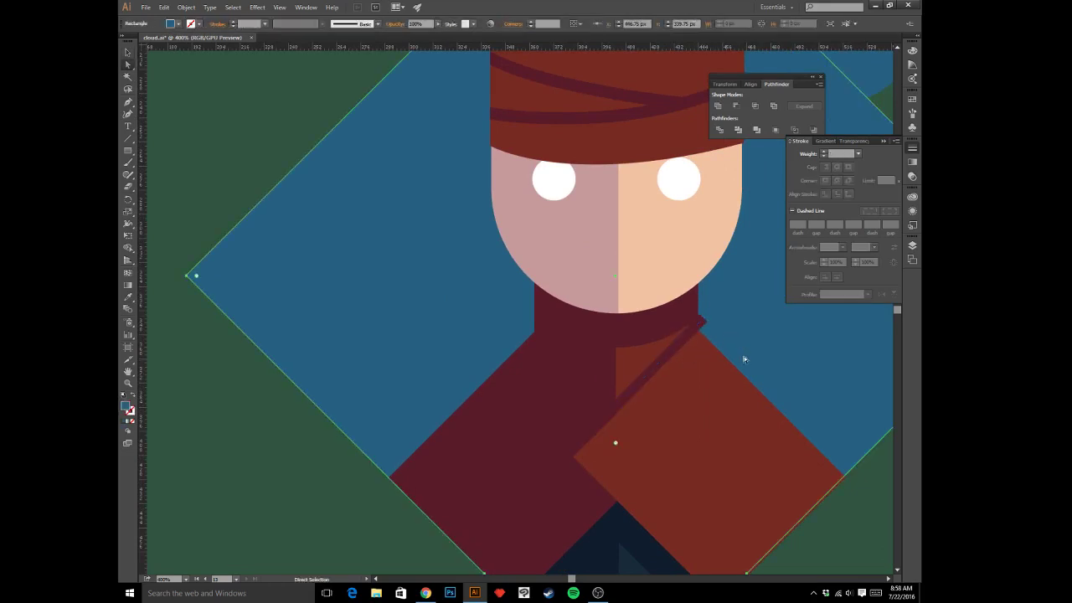
{"action": "left_click_drag", "start_coordinate": [758, 383], "coordinate": [695, 88]}
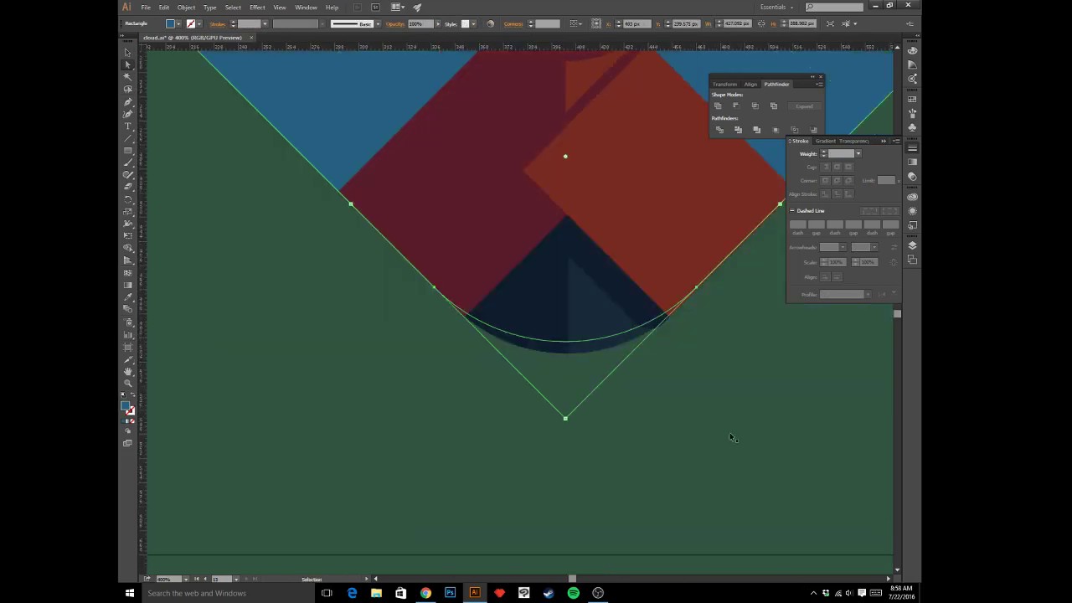
{"action": "key", "text": "ctrl+minus"}
{"action": "key", "text": "ctrl+minus"}
{"action": "key", "text": "ctrl+minus"}
{"action": "left_click", "coordinate": [459, 482]}
{"action": "left_click_drag", "start_coordinate": [479, 429], "coordinate": [571, 578]}
{"action": "left_click_drag", "start_coordinate": [546, 464], "coordinate": [507, 407]}
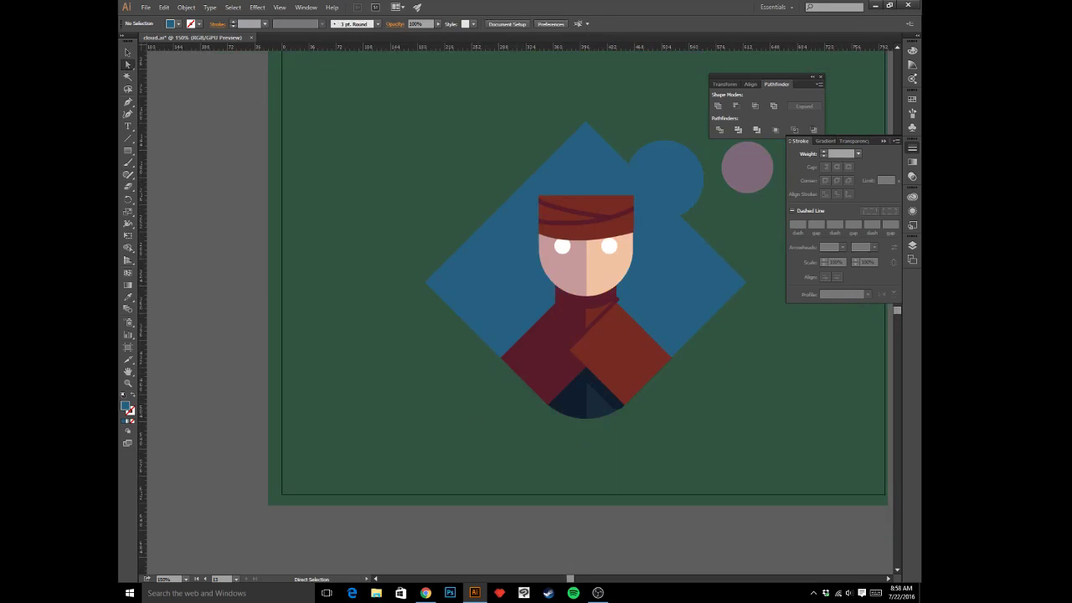
{"action": "key", "text": "alt+Tab"}
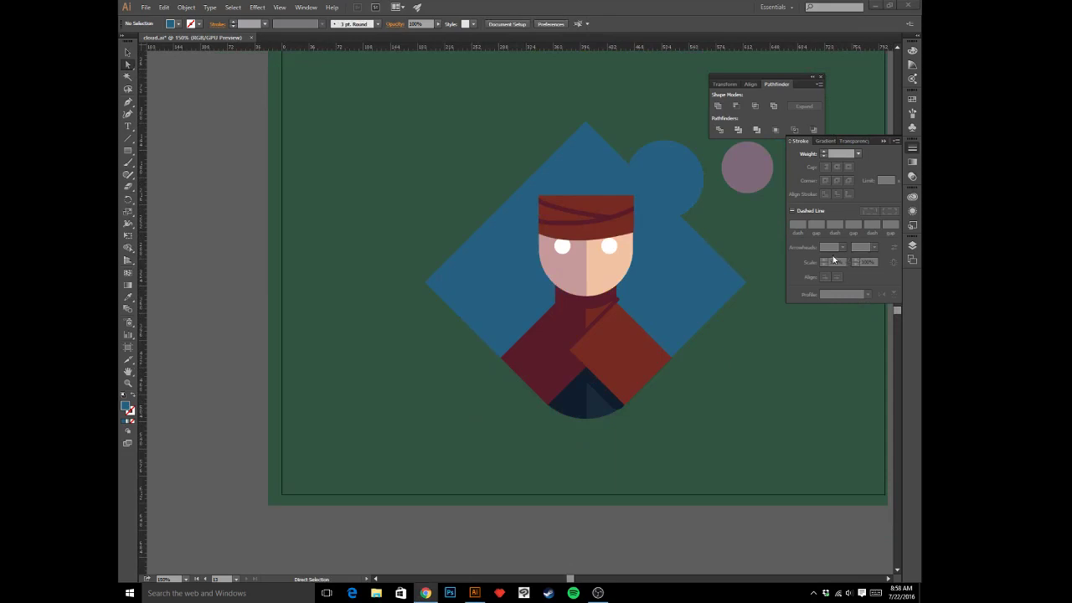
{"action": "key", "text": "alt+Tab"}
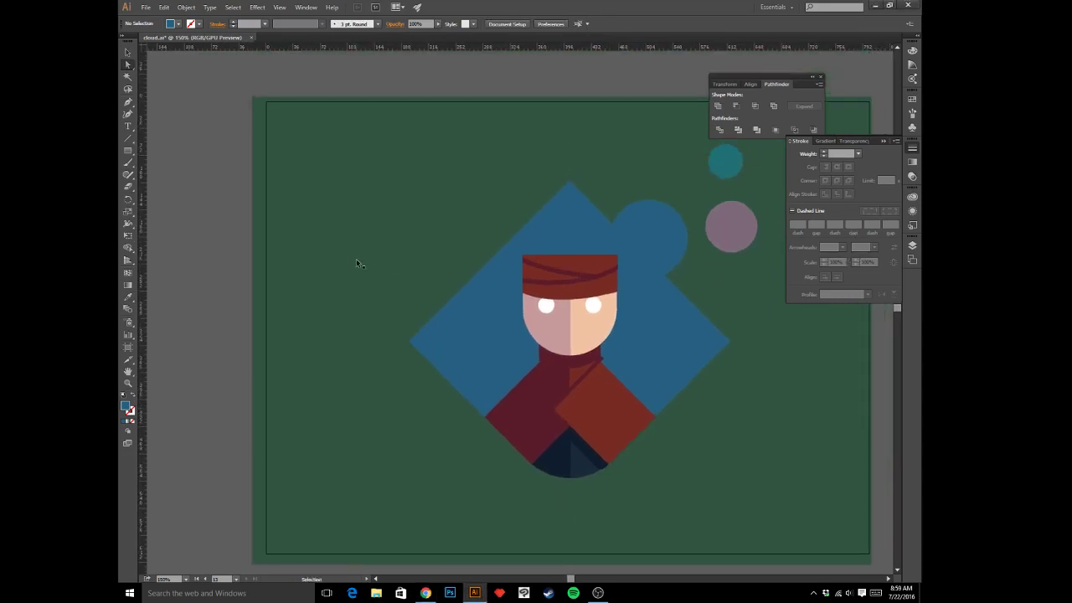
- Draw a 7 px circle on the navy shirt's darker half and fill it with the white of the eyes
{"action": "key", "text": "ctrl+plus"}
{"action": "left_click_drag", "start_coordinate": [545, 376], "coordinate": [483, 245]}
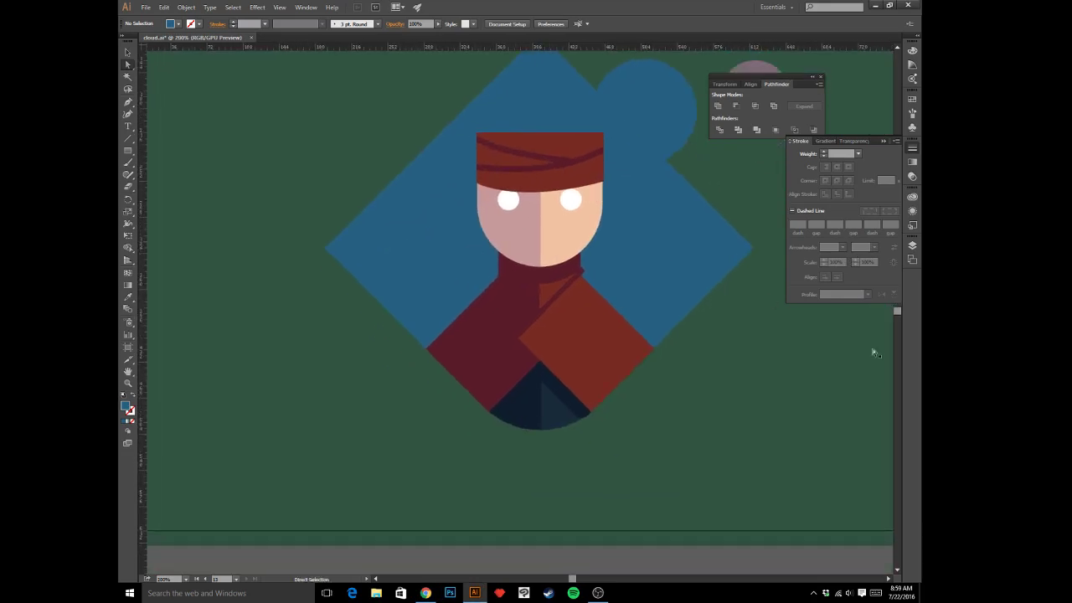
{"action": "key", "text": "alt+Tab"}
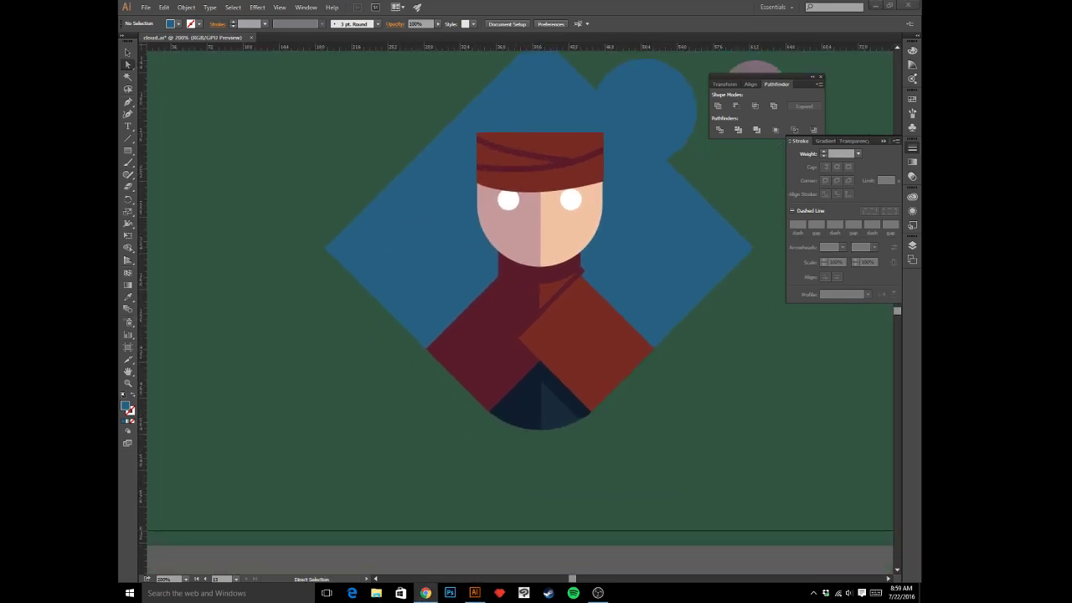
{"action": "key", "text": "alt+Tab"}
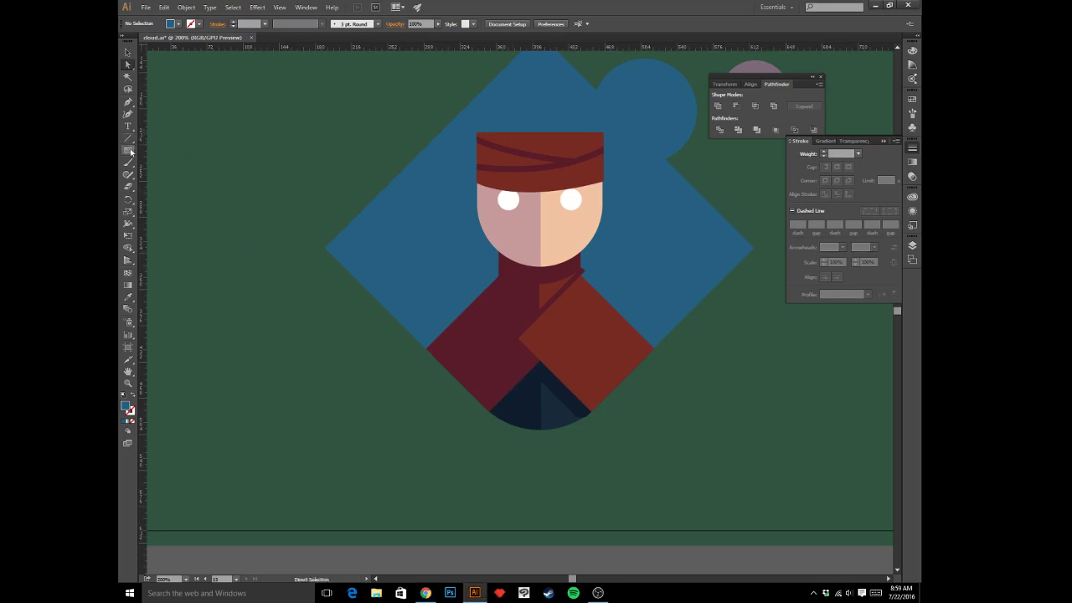
{"action": "left_click_drag", "start_coordinate": [130, 152], "coordinate": [167, 174]}
{"action": "left_click_drag", "start_coordinate": [521, 398], "coordinate": [523, 398]}
{"action": "key", "text": "i"}
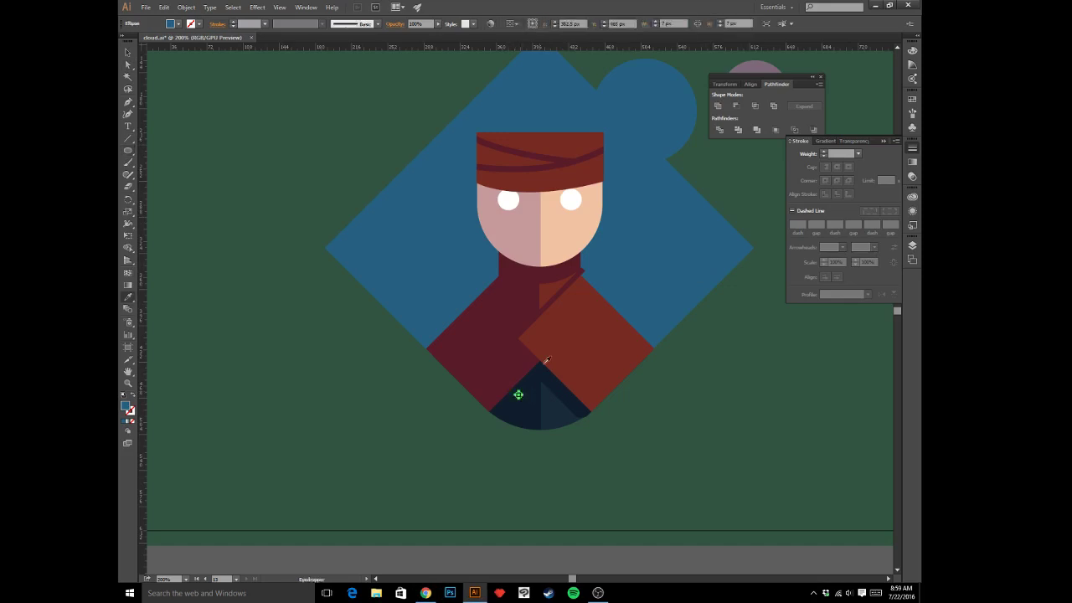
{"action": "left_click", "coordinate": [510, 202]}
{"action": "key", "text": "v"}
{"action": "left_click", "coordinate": [657, 417]}
- Reselect the small white circle through outline mode and bring it in front of the navy shirt in the color preview
{"action": "key", "text": "a"}
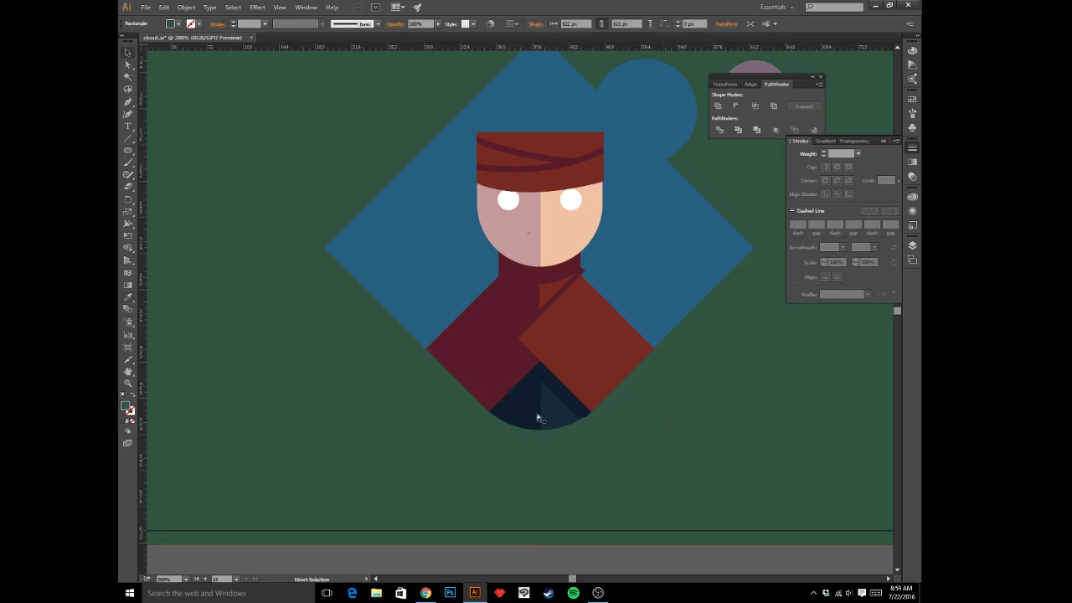
{"action": "key", "text": "ctrl+y"}
{"action": "left_click", "coordinate": [519, 396]}
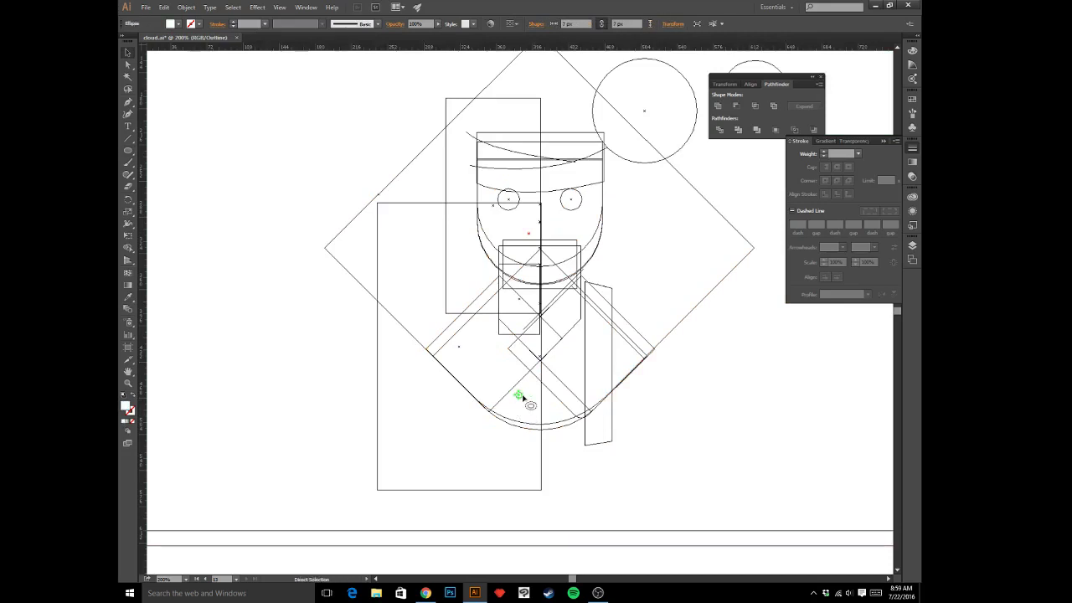
{"action": "key", "text": "ctrl+y"}
{"action": "left_click", "coordinate": [523, 409]}
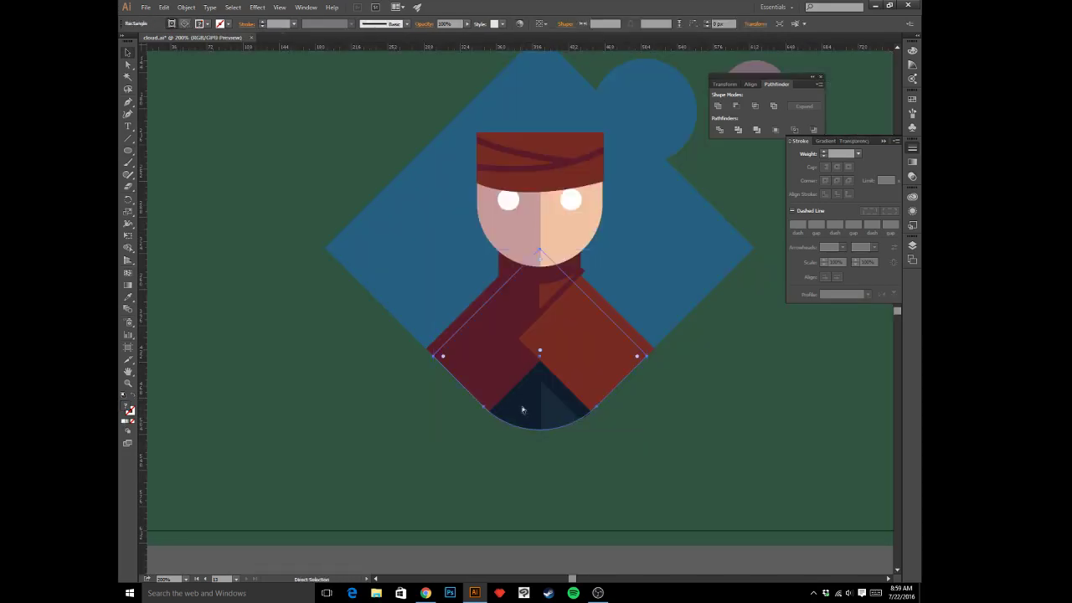
{"action": "key", "text": "ctrl+z"}
{"action": "left_click", "coordinate": [674, 473]}
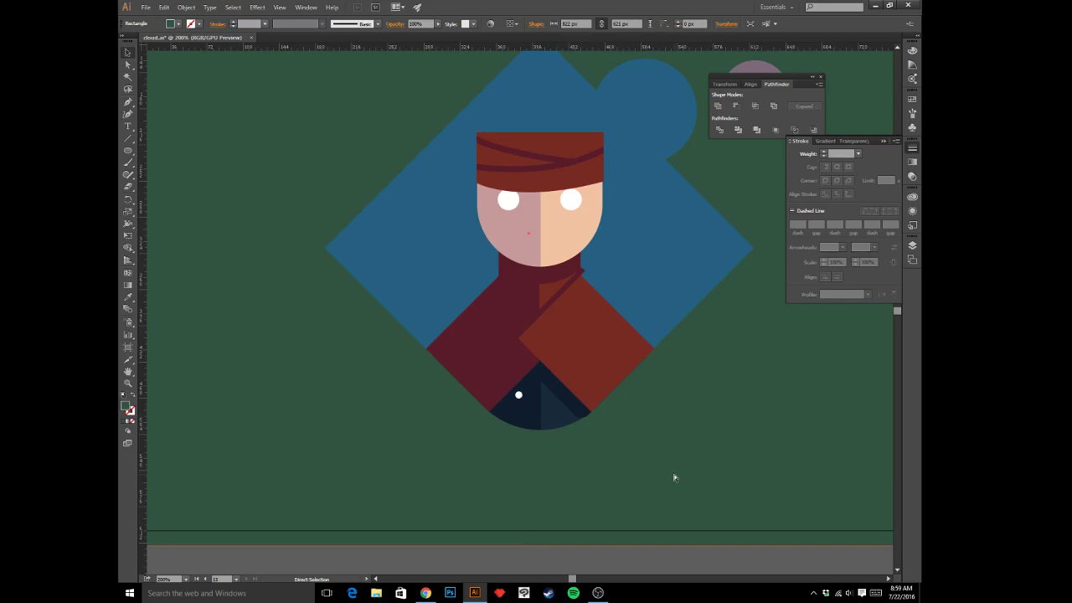
- Cut the scarf's dark shadow shape and paste it in front of the shirt's lighter half
{"action": "key", "text": "ctrl+plus"}
{"action": "left_click_drag", "start_coordinate": [698, 480], "coordinate": [731, 401]}
{"action": "key", "text": "a"}
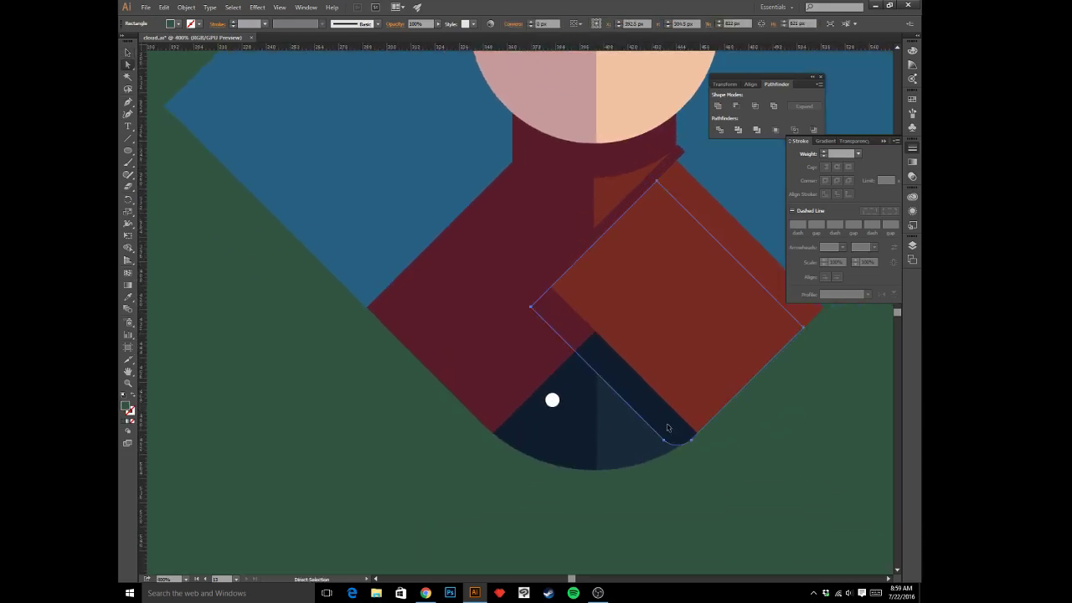
{"action": "left_click", "coordinate": [668, 428]}
{"action": "key", "text": "ctrl+x"}
{"action": "left_click", "coordinate": [671, 454]}
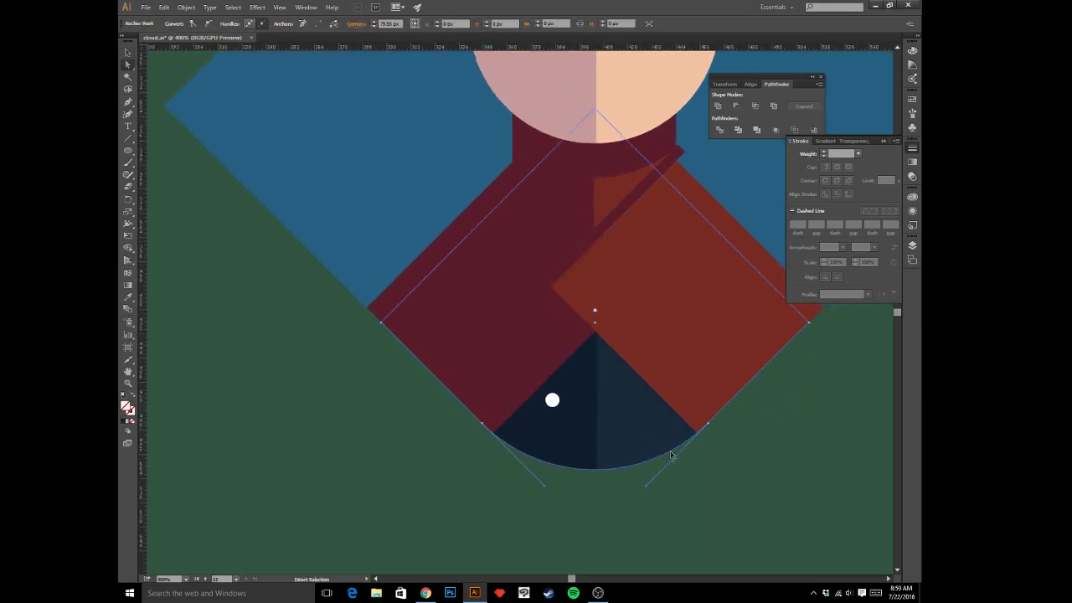
{"action": "key", "text": "v"}
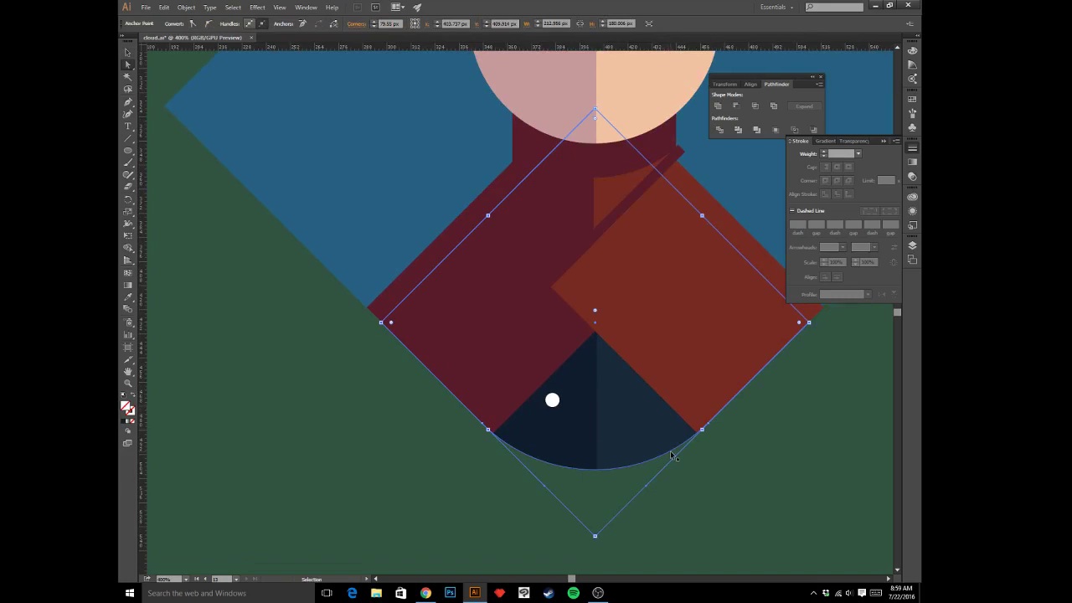
{"action": "key", "text": "a"}
{"action": "left_click", "coordinate": [628, 412]}
{"action": "key", "text": "ctrl+f"}
{"action": "left_click", "coordinate": [723, 470]}
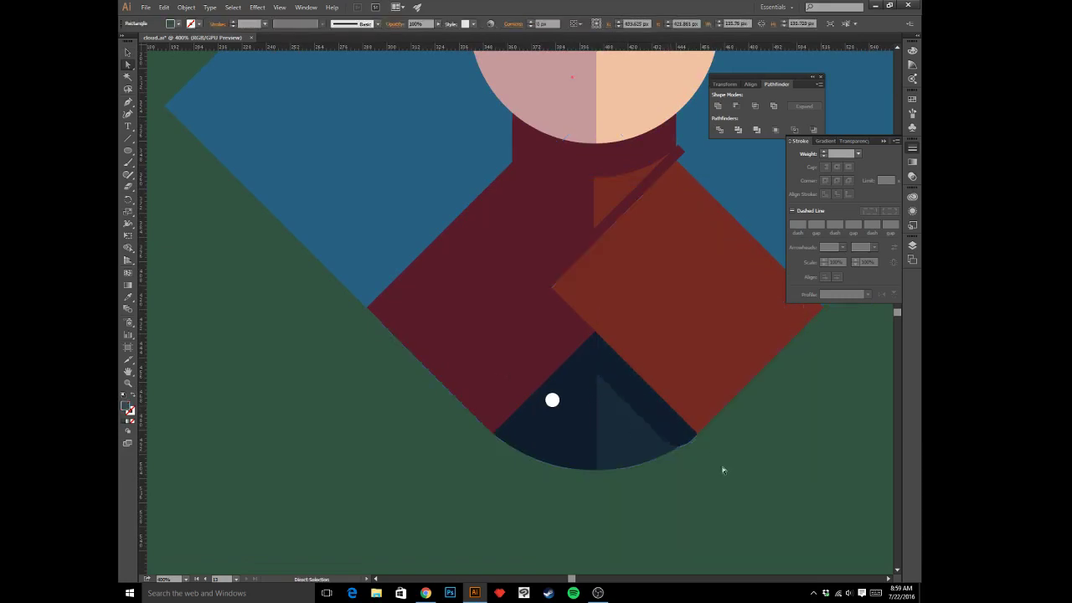
- Nudge the scarf's shadow shape on the shirt slightly upward
{"action": "left_click", "coordinate": [719, 468]}
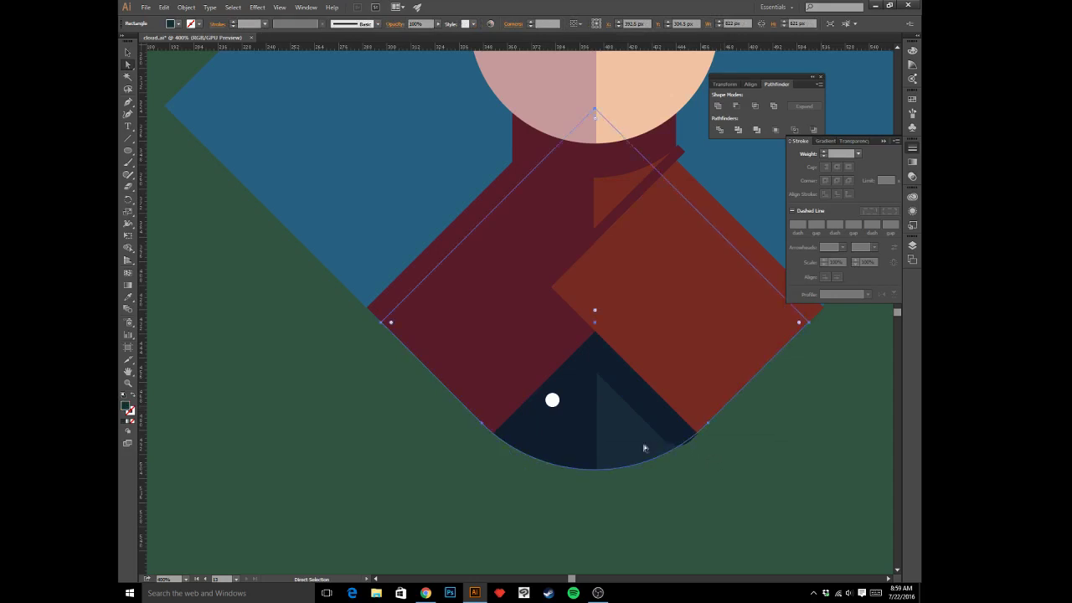
{"action": "left_click", "coordinate": [663, 428]}
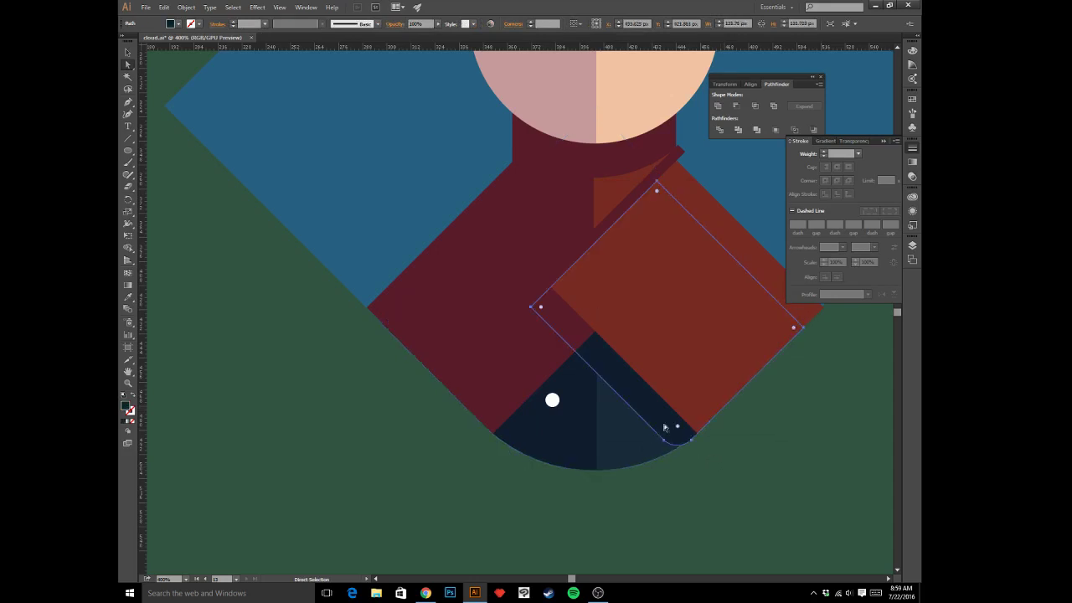
{"action": "key", "text": "Up"}
{"action": "key", "text": "v"}
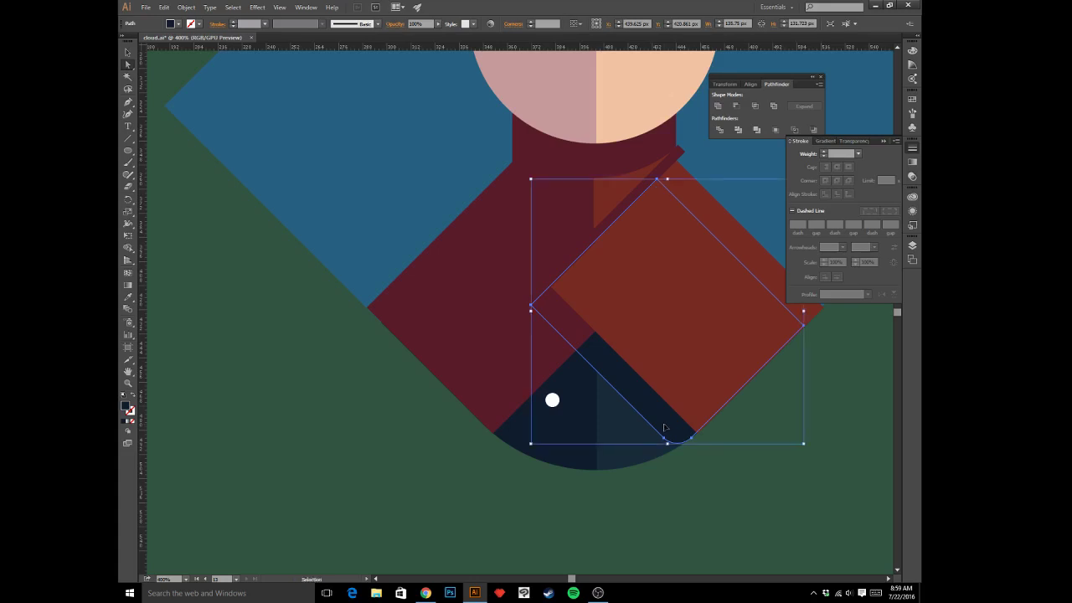
{"action": "key", "text": "a"}
{"action": "left_click", "coordinate": [721, 491]}
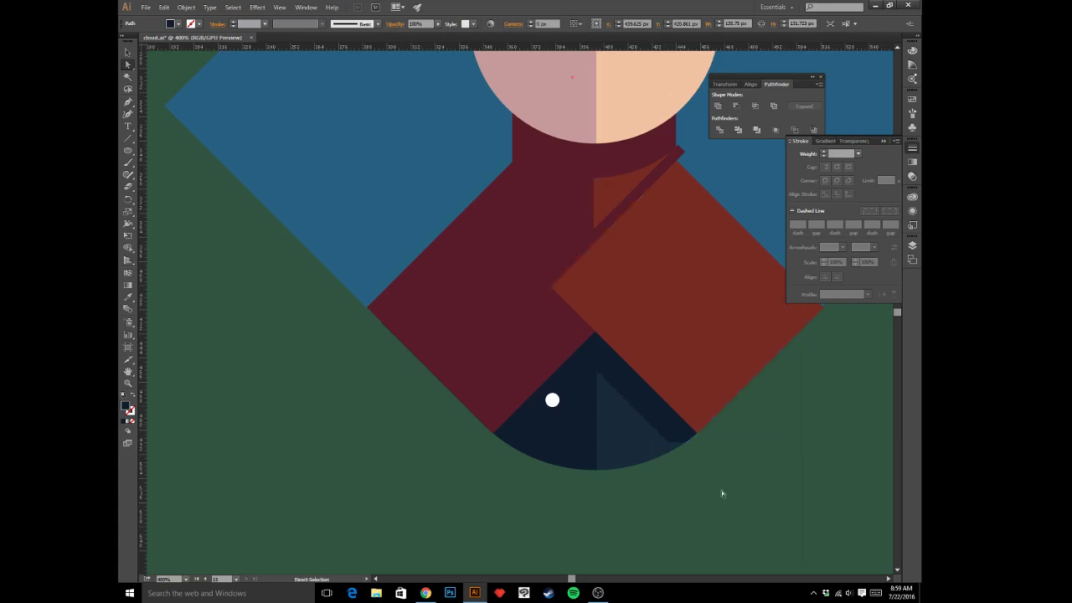
- Duplicate the white button horizontally onto the lighter half of the shirt
{"action": "left_click_drag", "start_coordinate": [700, 481], "coordinate": [721, 493]}
{"action": "key", "text": "v"}
{"action": "left_click", "coordinate": [573, 411]}
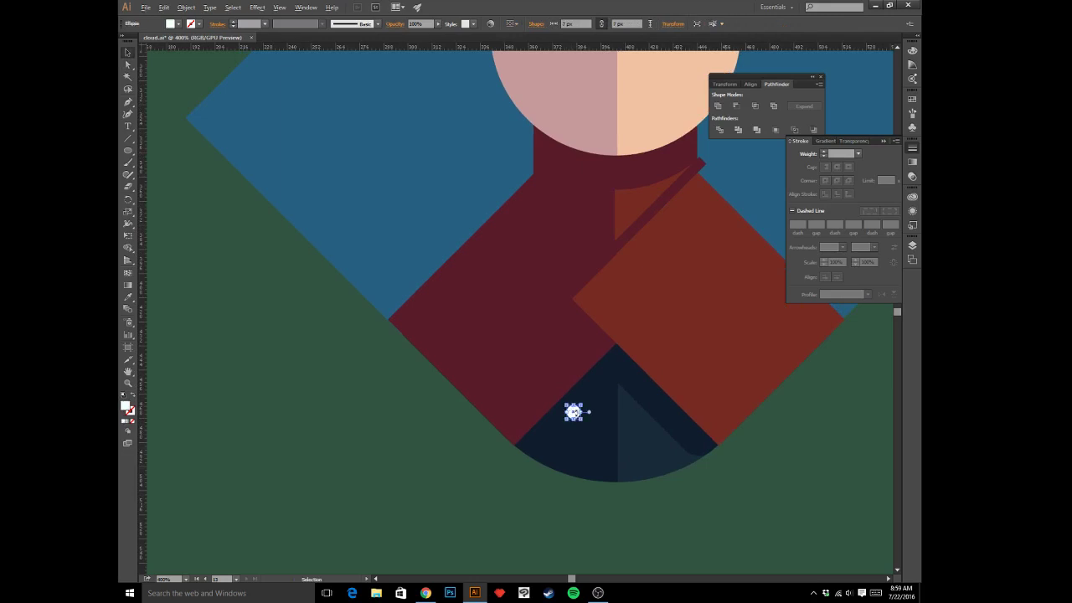
{"action": "key", "text": "ctrl+="}
{"action": "key", "text": "ctrl+="}
{"action": "left_click_drag", "start_coordinate": [570, 418], "coordinate": [435, 189]}
{"action": "left_click_drag", "start_coordinate": [499, 287], "coordinate": [658, 290]}
- Duplicate the pair of white buttons straight down to form a second row near the shirt's curved hem
{"action": "left_click", "coordinate": [502, 289], "text": "shift"}
{"action": "left_click_drag", "start_coordinate": [502, 289], "coordinate": [514, 381]}
{"action": "left_click", "coordinate": [594, 435]}
{"action": "key", "text": "ctrl+minus"}
{"action": "key", "text": "ctrl+minus"}
{"action": "key", "text": "ctrl+minus"}
{"action": "key", "text": "ctrl+minus"}
{"action": "key", "text": "ctrl+minus"}
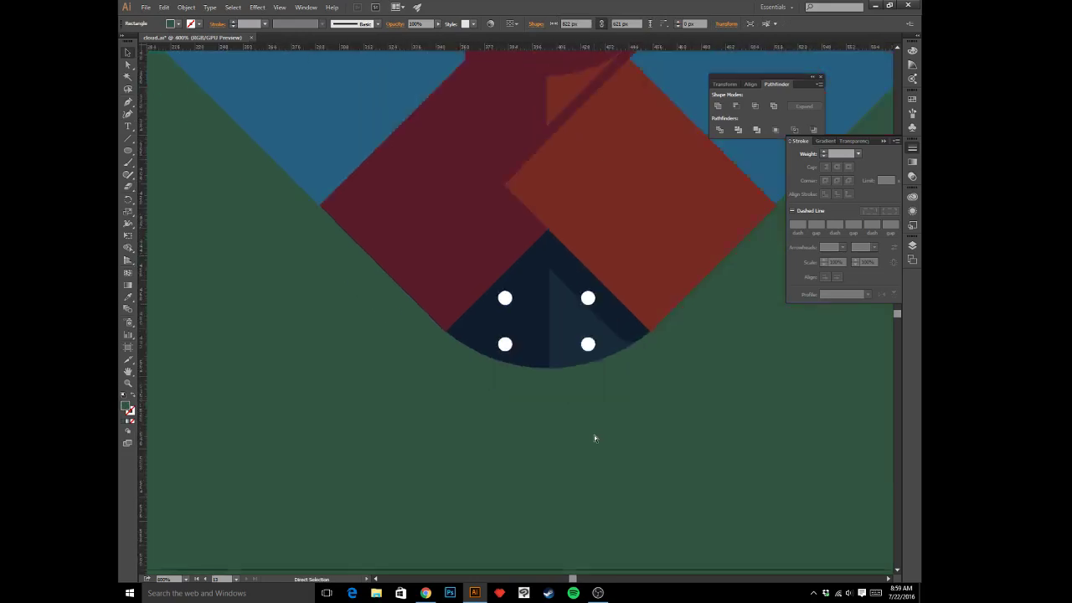
{"action": "left_click_drag", "start_coordinate": [595, 433], "coordinate": [615, 520]}
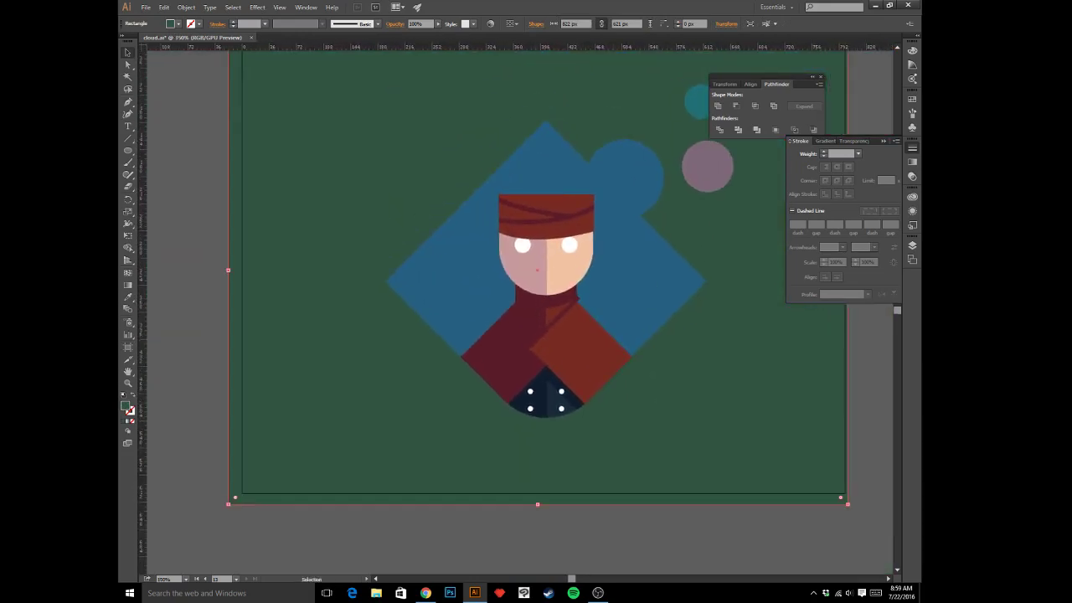
- Examine the red shoulder piece, the clipped neck group and the diagonal scarf line up close
{"action": "key", "text": "alt+Tab"}
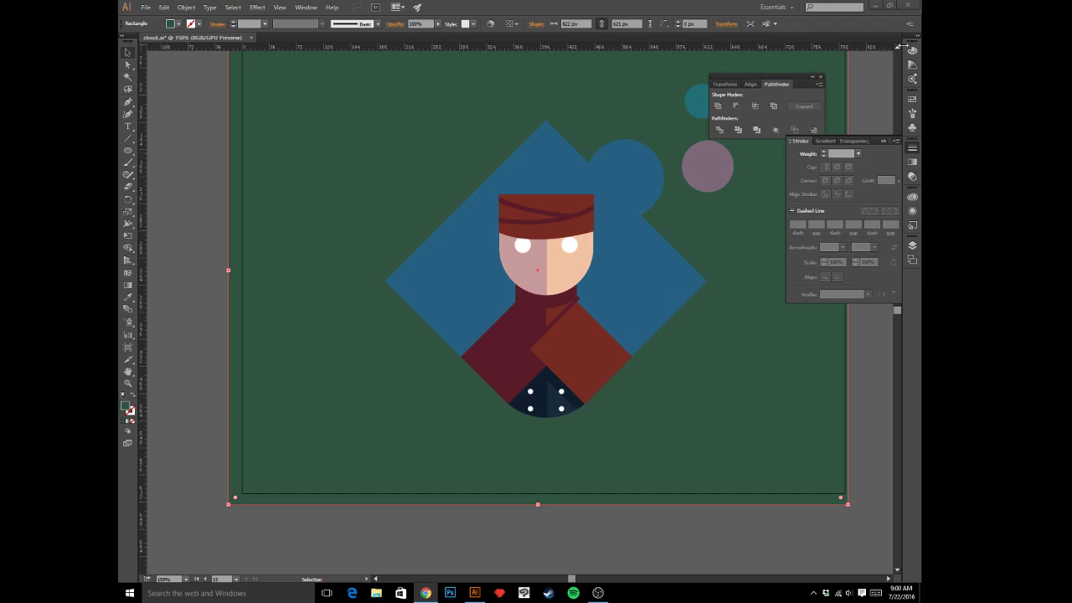
{"action": "key", "text": "a"}
{"action": "key", "text": "v"}
{"action": "left_click", "coordinate": [696, 402]}
{"action": "left_click_drag", "start_coordinate": [661, 415], "coordinate": [704, 434]}
{"action": "key", "text": "ctrl+equal"}
{"action": "key", "text": "ctrl+equal"}
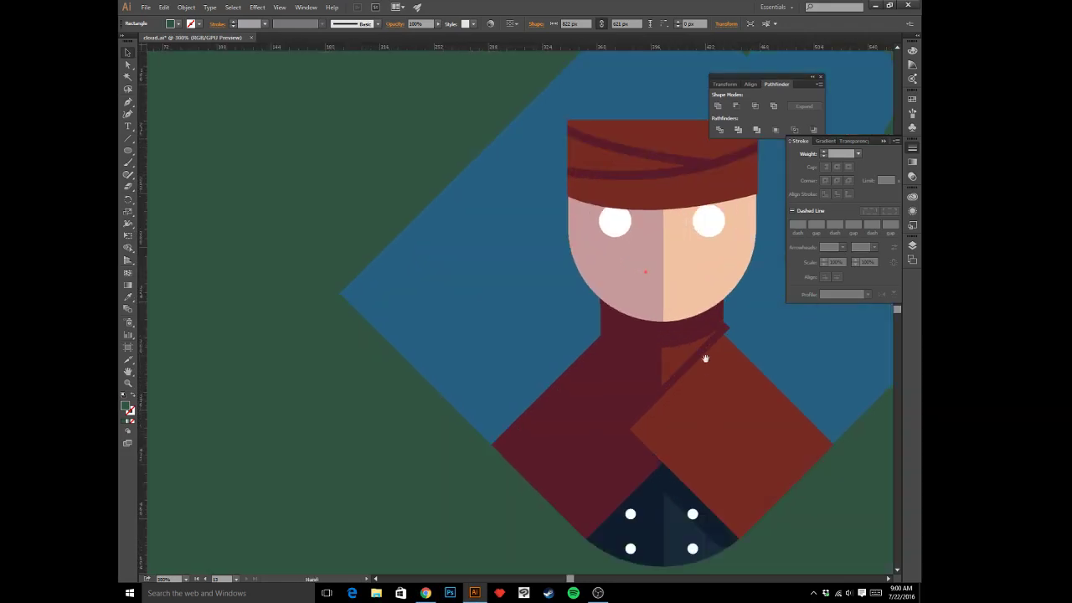
{"action": "key", "text": "v"}
{"action": "left_click", "coordinate": [695, 409]}
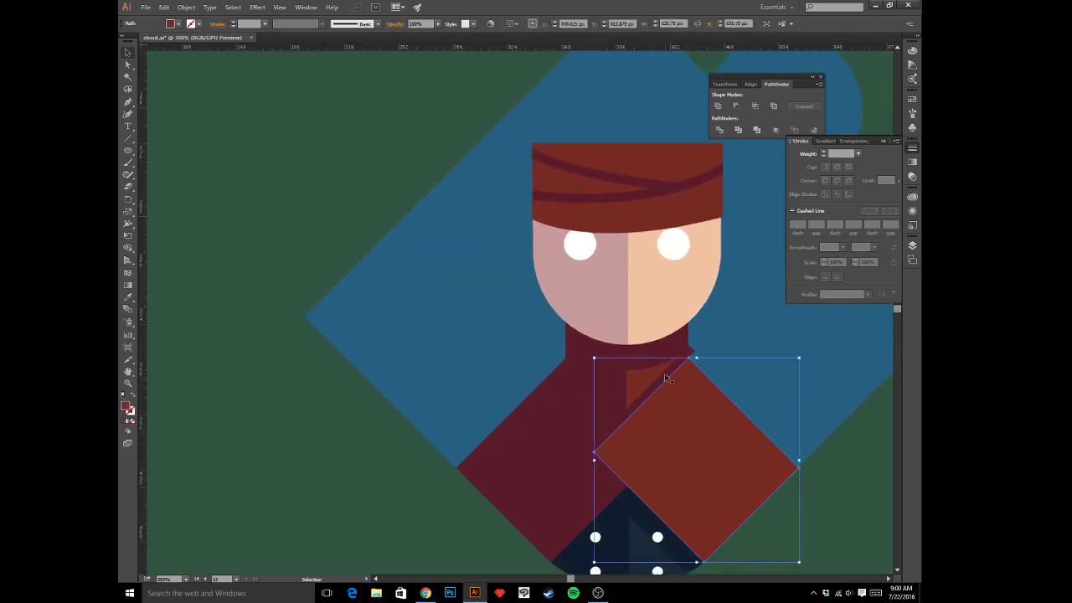
{"action": "left_click", "coordinate": [664, 372]}
{"action": "left_click", "coordinate": [658, 370]}
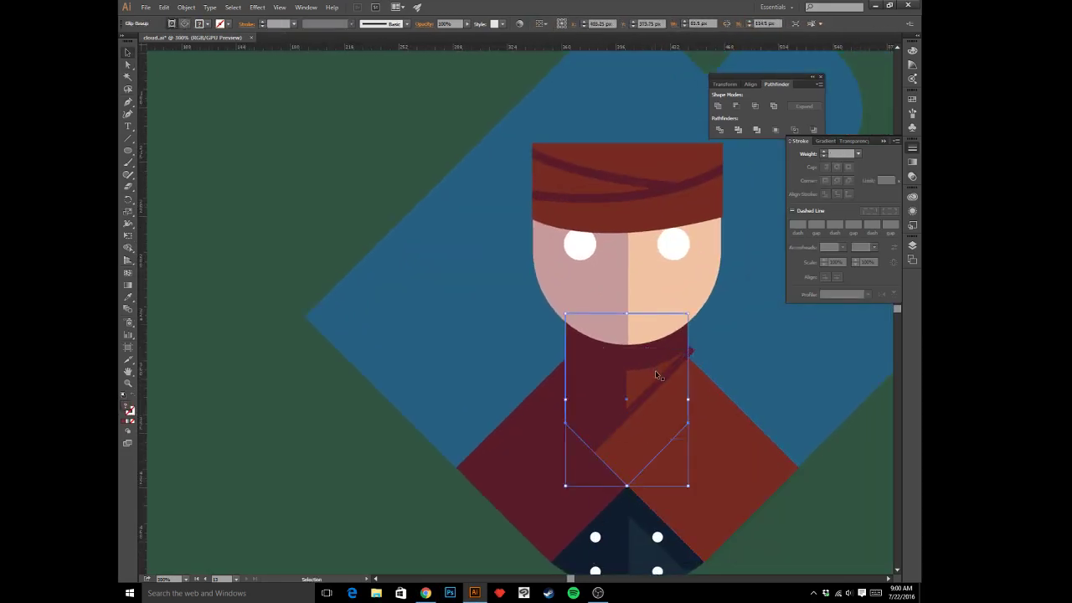
{"action": "left_click", "coordinate": [665, 379]}
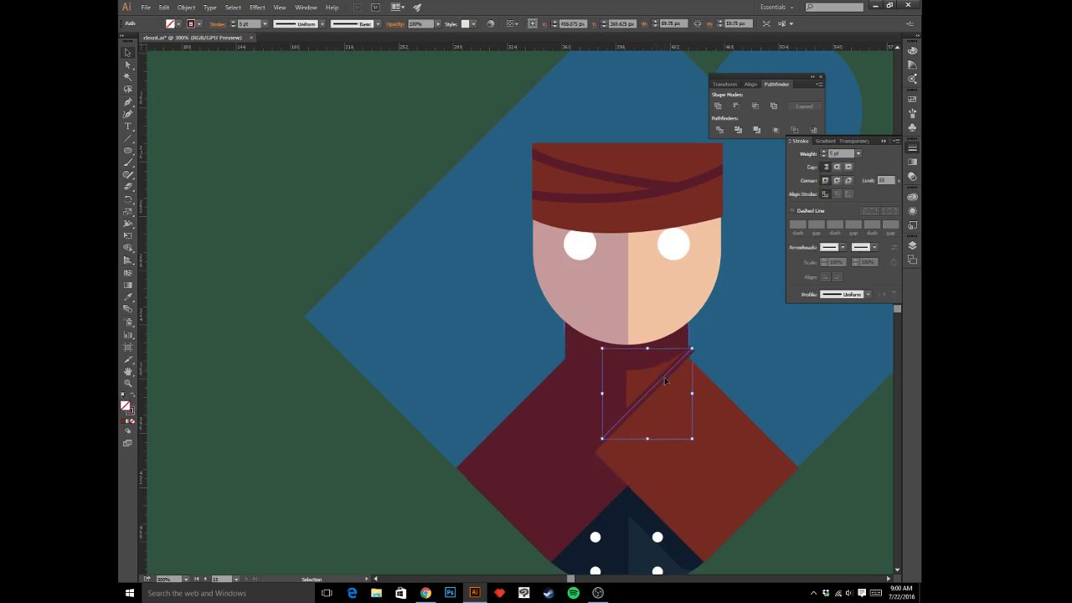
- Paste a copy of the neck shape in front and use it as a clipping mask for the diagonal scarf line
{"action": "left_click", "coordinate": [648, 373]}
{"action": "key", "text": "ctrl+c"}
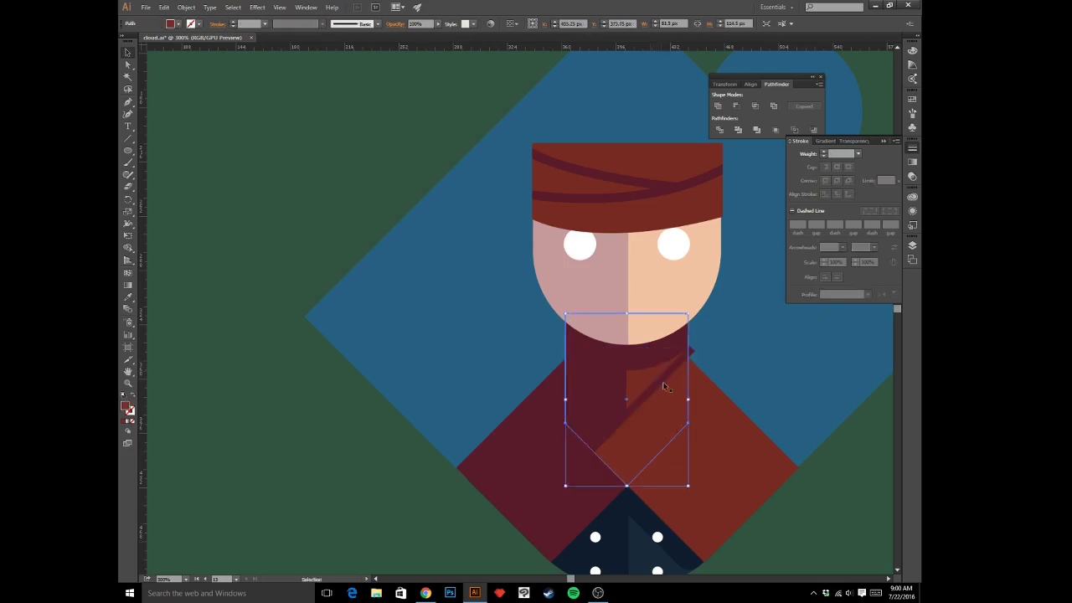
{"action": "left_click", "coordinate": [660, 383]}
{"action": "key", "text": "ctrl+f"}
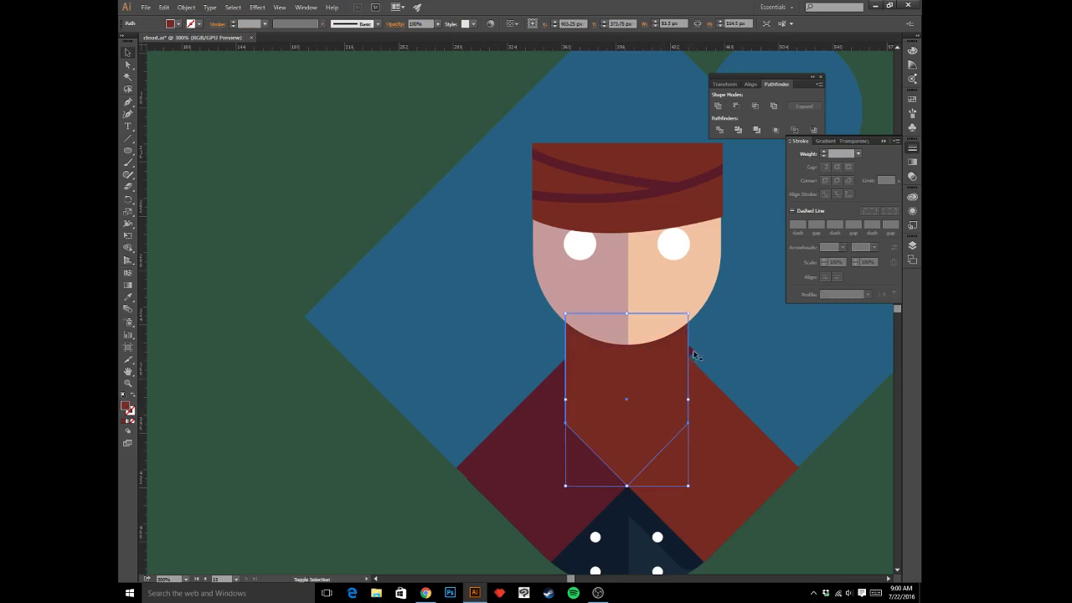
{"action": "left_click", "coordinate": [691, 353], "text": "shift"}
{"action": "key", "text": "ctrl+7"}
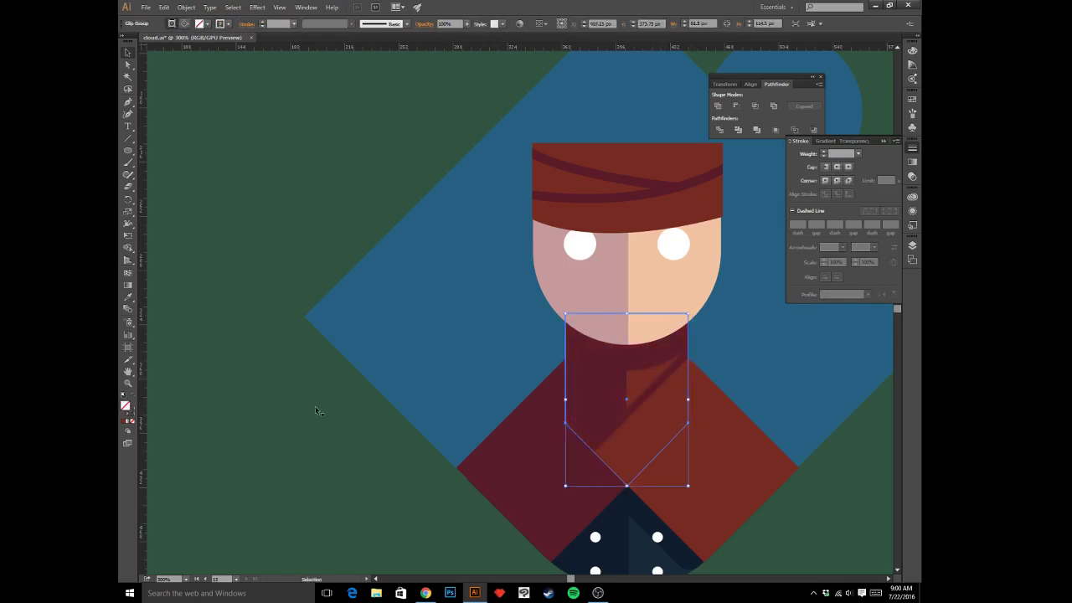
{"action": "left_click", "coordinate": [308, 438]}
- Thicken the clipped diagonal line's stroke to 8 pt and nudge it slightly upward inside its clipping group
{"action": "key", "text": "a"}
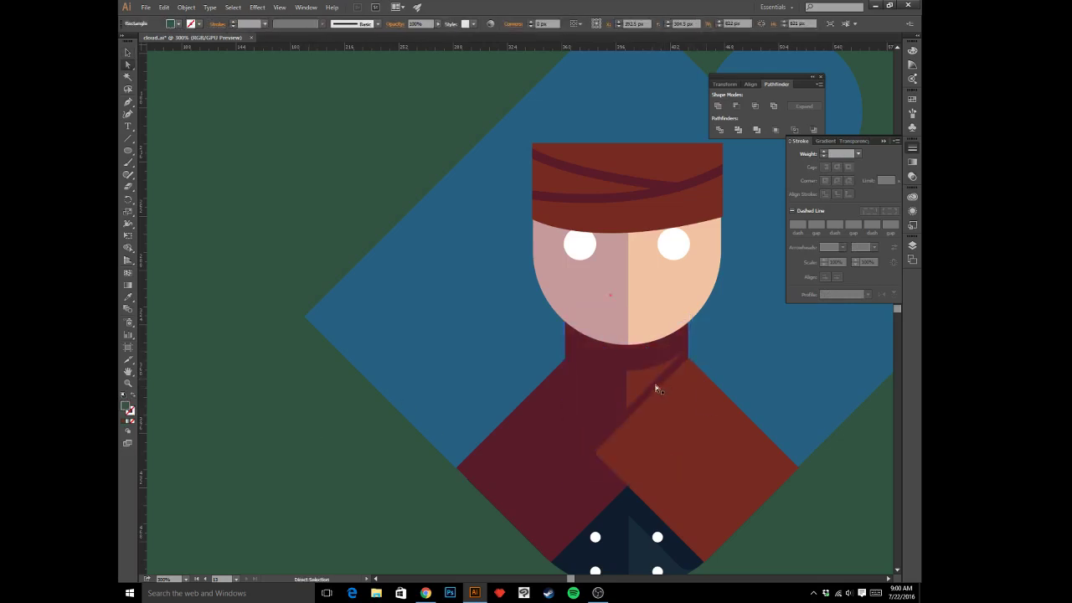
{"action": "left_click", "coordinate": [655, 387]}
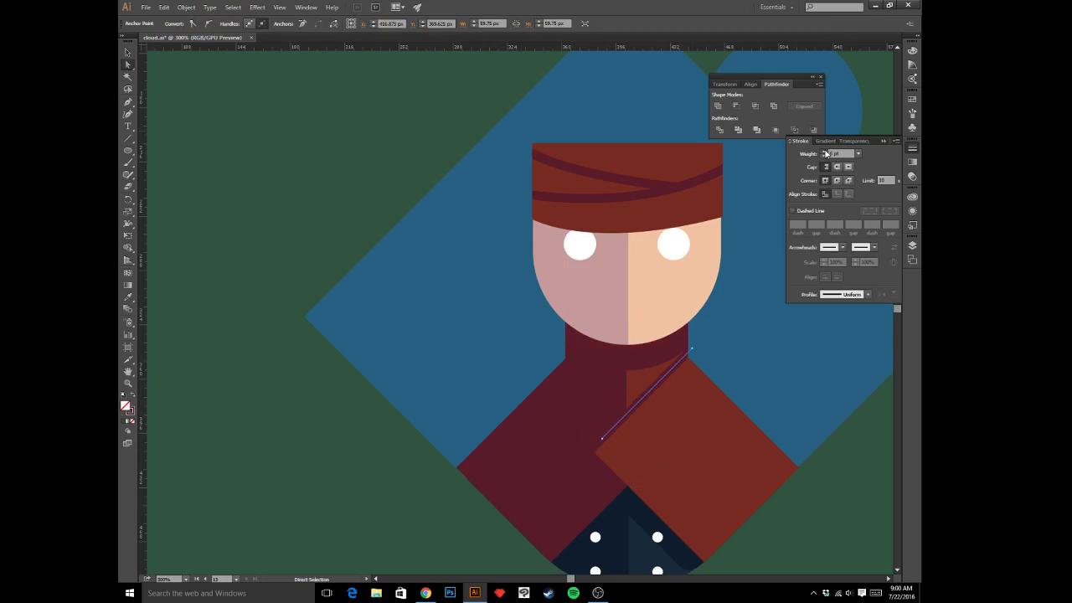
{"action": "key", "text": "v"}
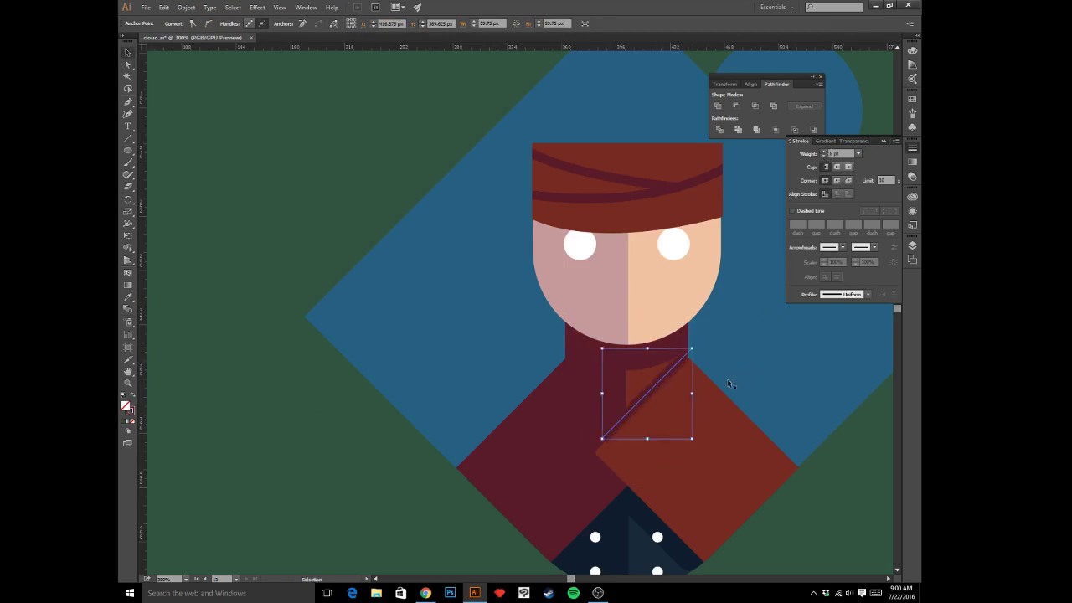
{"action": "double_click", "coordinate": [663, 376]}
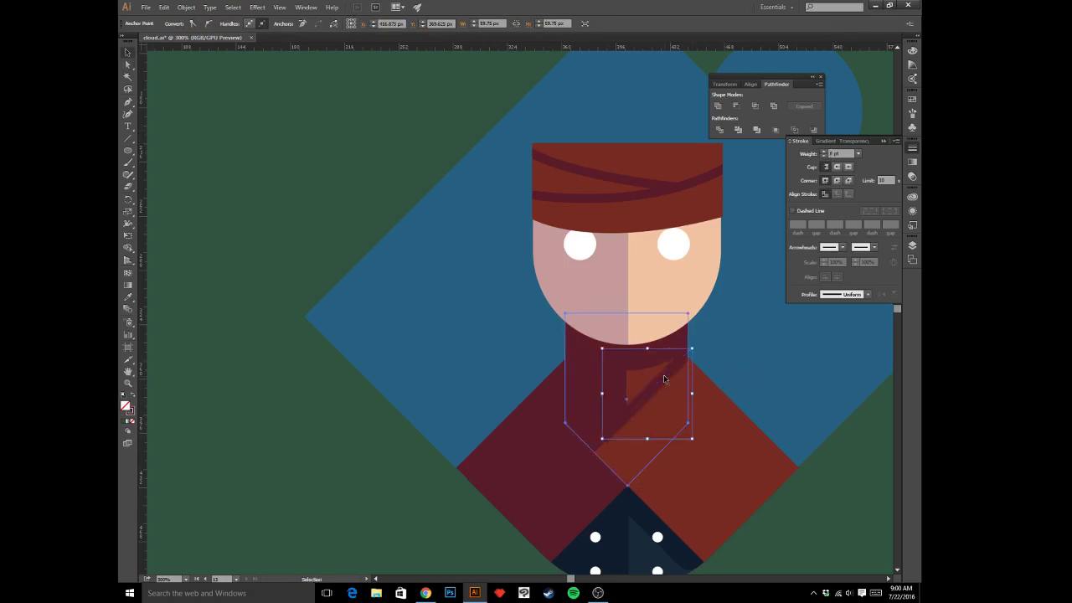
{"action": "left_click", "coordinate": [663, 380]}
{"action": "key", "text": "Up"}
{"action": "key", "text": "Up"}
{"action": "key", "text": "Up"}
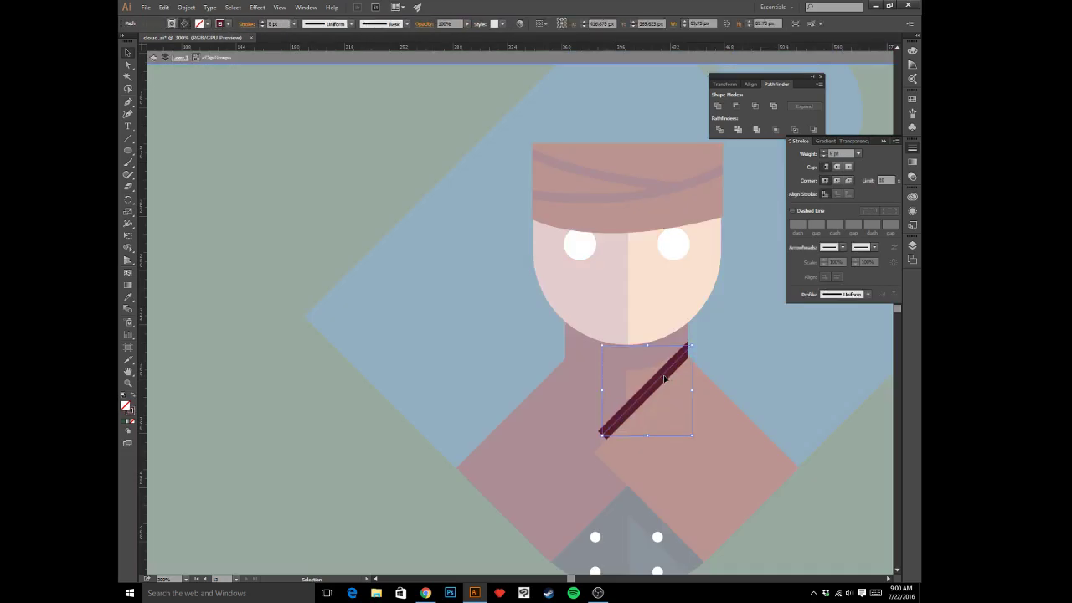
{"action": "double_click", "coordinate": [518, 359]}
- Round the inner corner of the red shoulder piece, where it overlaps the burgundy side, to a radius of about 17 px
{"action": "key", "text": "a"}
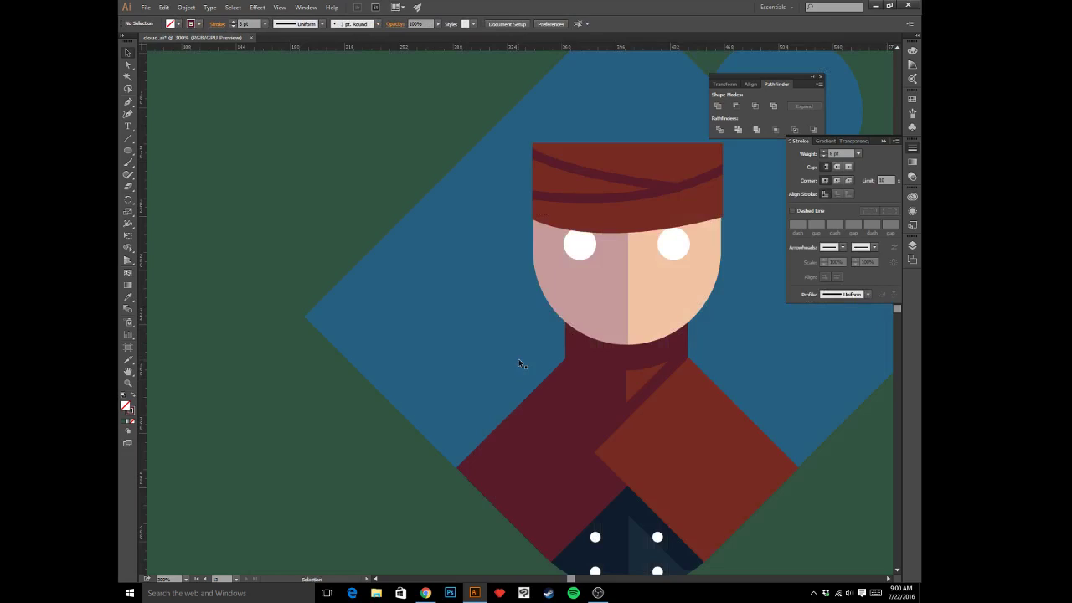
{"action": "left_click", "coordinate": [593, 453]}
{"action": "left_click", "coordinate": [593, 453]}
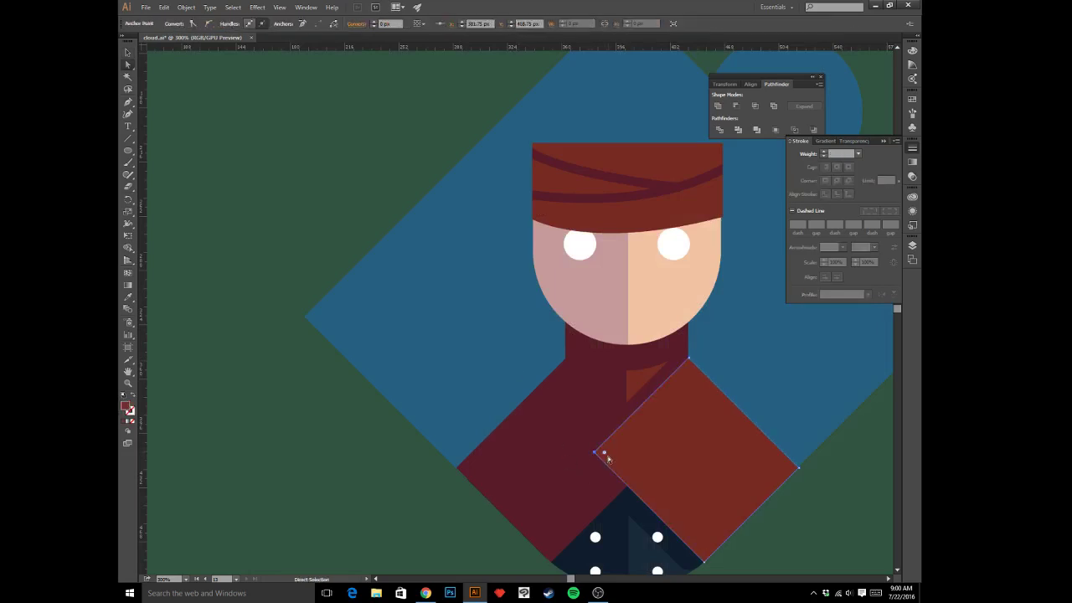
{"action": "left_click_drag", "start_coordinate": [603, 453], "coordinate": [630, 456]}
{"action": "key", "text": "v"}
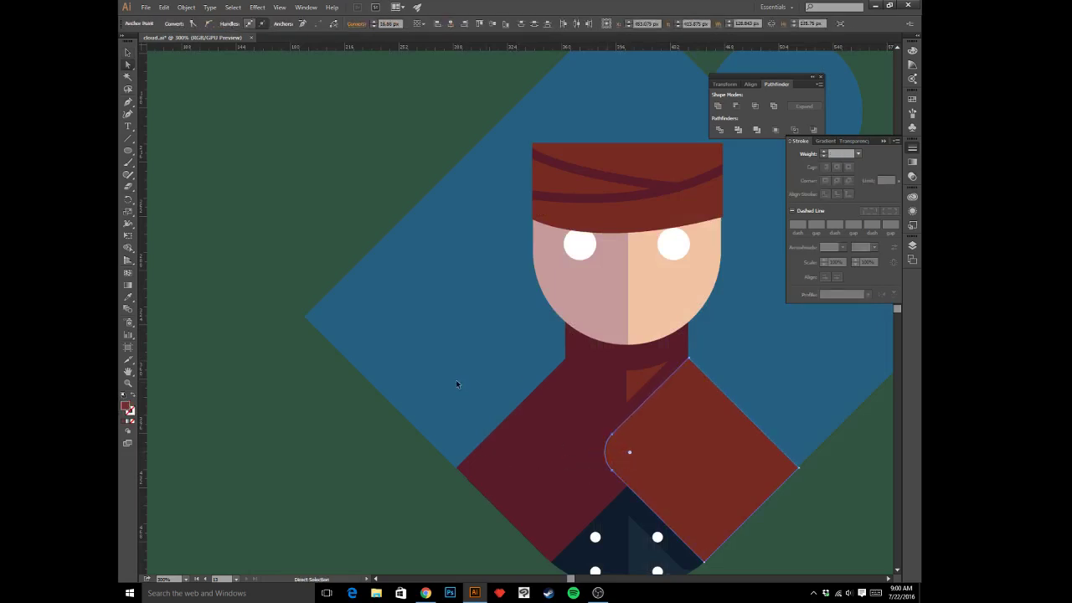
- Deselect the red shoulder piece and examine its rounded corner within the whole portrait
{"action": "left_click", "coordinate": [455, 381]}
{"action": "key", "text": "ctrl+minus"}
{"action": "key", "text": "ctrl+minus"}
{"action": "key", "text": "ctrl+minus"}
{"action": "key", "text": "ctrl+minus"}
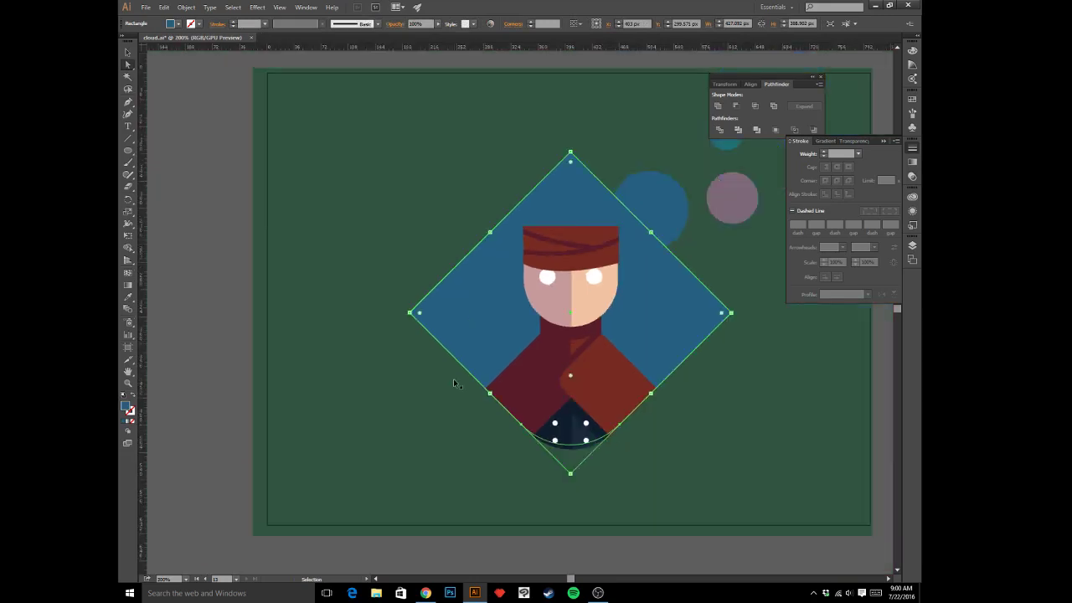
{"action": "key", "text": "a"}
{"action": "left_click", "coordinate": [477, 444]}
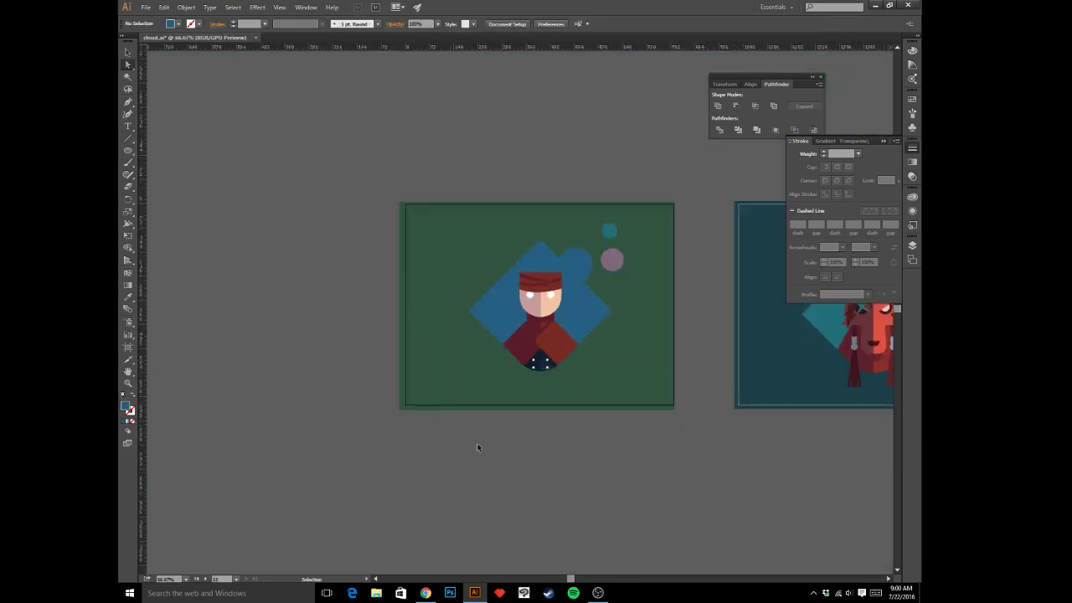
- Undo the rounding of the red shoulder piece's inner corner, keeping the thickened diagonal scarf line
{"action": "key", "text": "ctrl+z"}
{"action": "key", "text": "ctrl+z"}
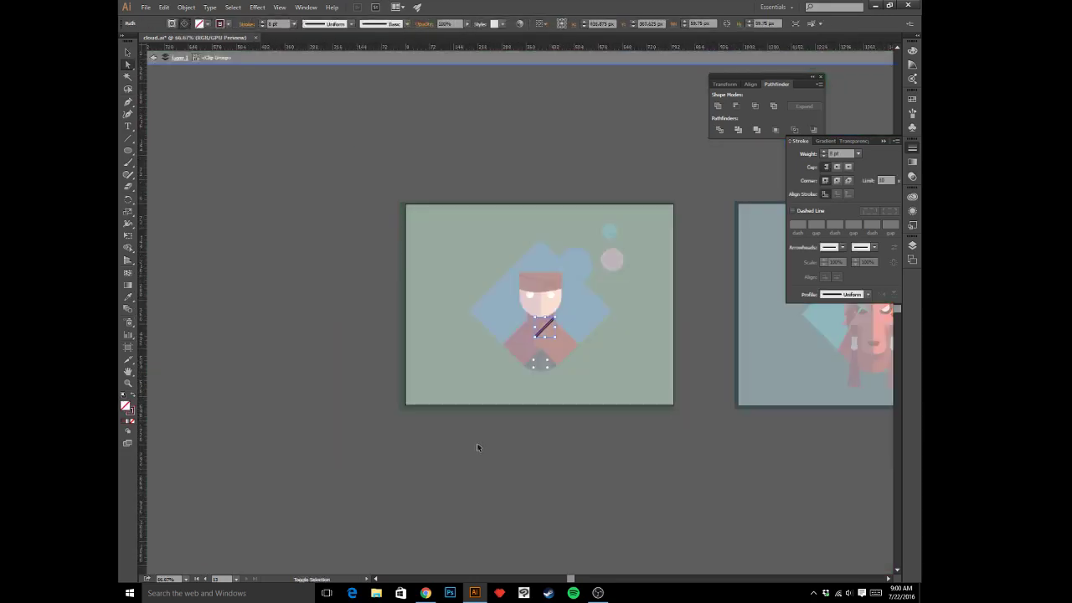
{"action": "key", "text": "ctrl+shift+z"}
{"action": "key", "text": "ctrl+shift+z"}
{"action": "key", "text": "ctrl+z"}
{"action": "key", "text": "ctrl+shift+z"}
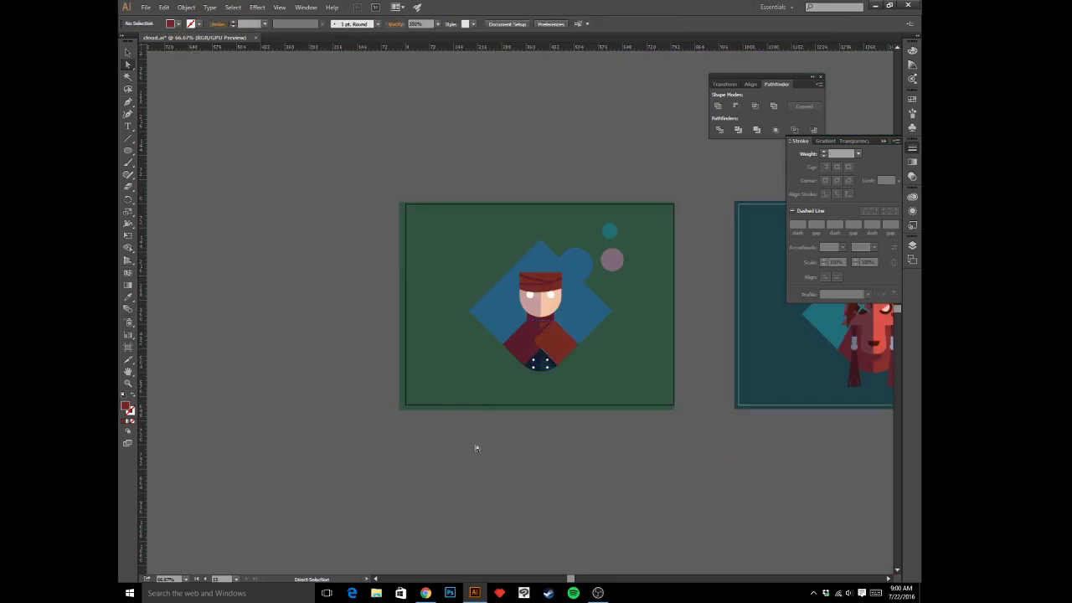
{"action": "key", "text": "ctrl+plus"}
{"action": "key", "text": "ctrl+plus"}
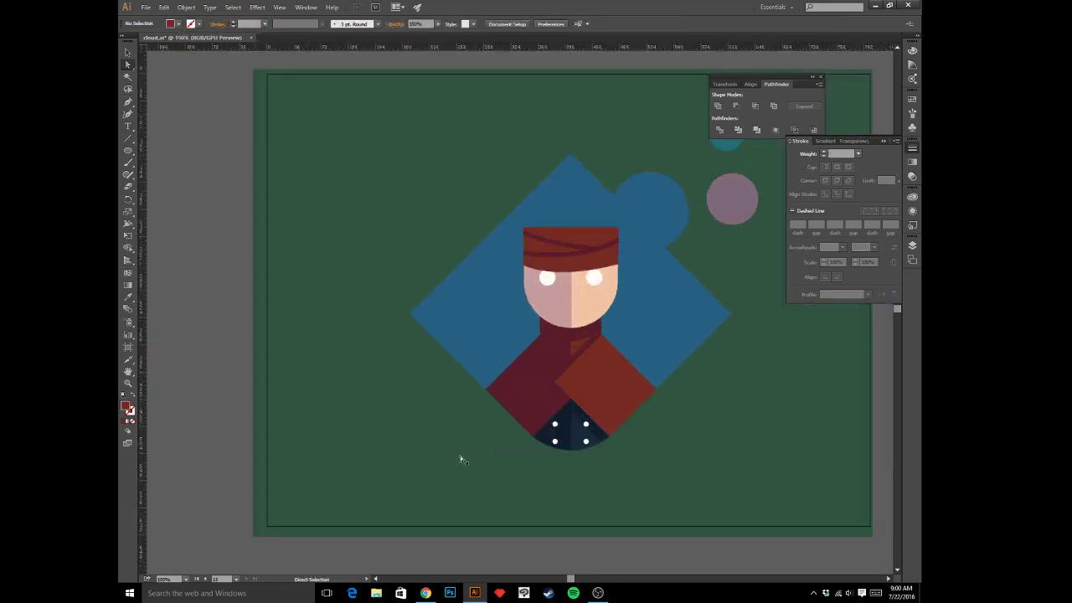
{"action": "key", "text": "space"}
{"action": "left_click_drag", "start_coordinate": [623, 285], "coordinate": [658, 289]}
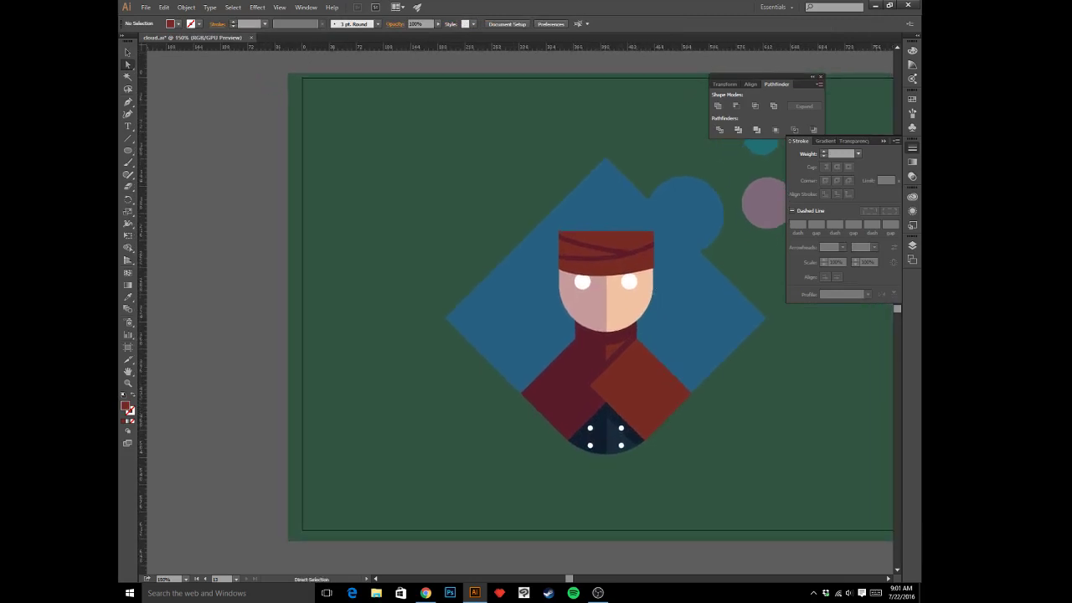
{"action": "key", "text": "alt+Tab"}
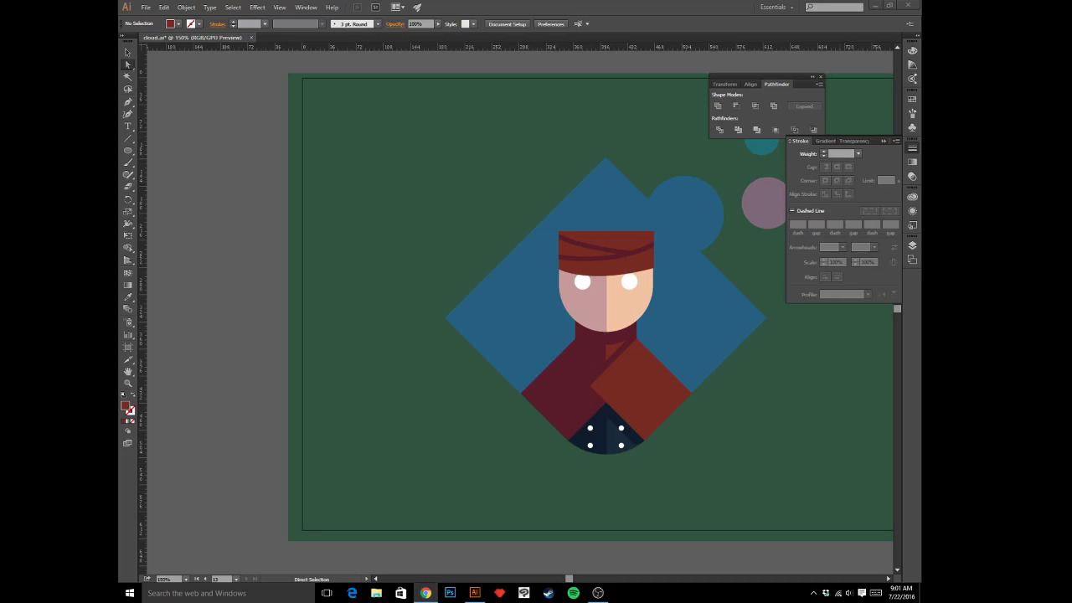
{"action": "left_click", "coordinate": [202, 326]}
- Draw a shallow, downward-bowed curve across the burgundy neck just below the chin with the Pen tool
{"action": "key", "text": "v"}
{"action": "key", "text": "ctrl+plus"}
{"action": "key", "text": "ctrl+plus"}
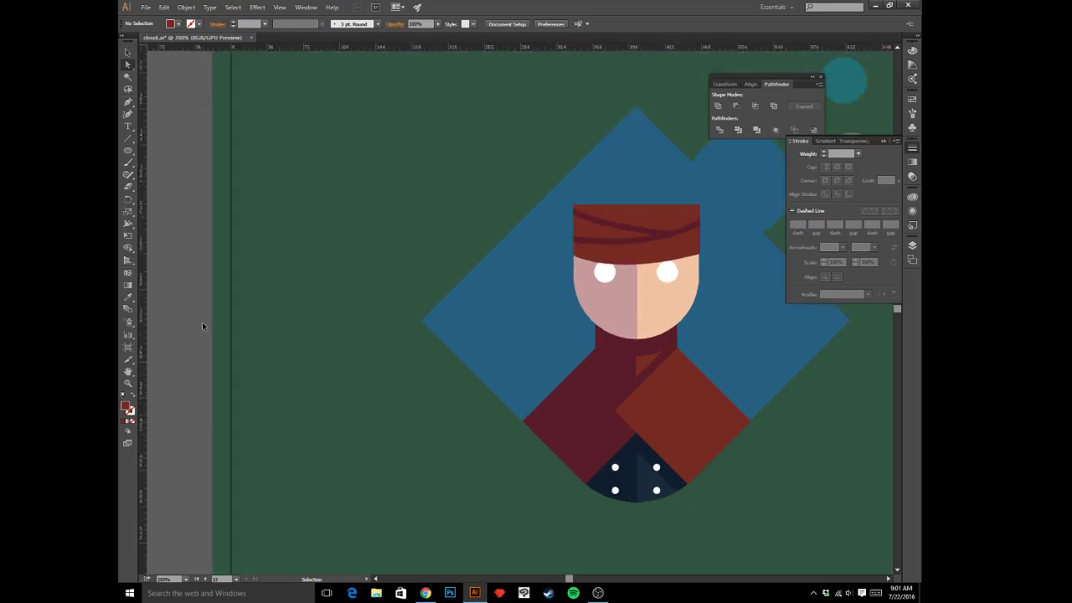
{"action": "left_click_drag", "start_coordinate": [524, 394], "coordinate": [451, 363]}
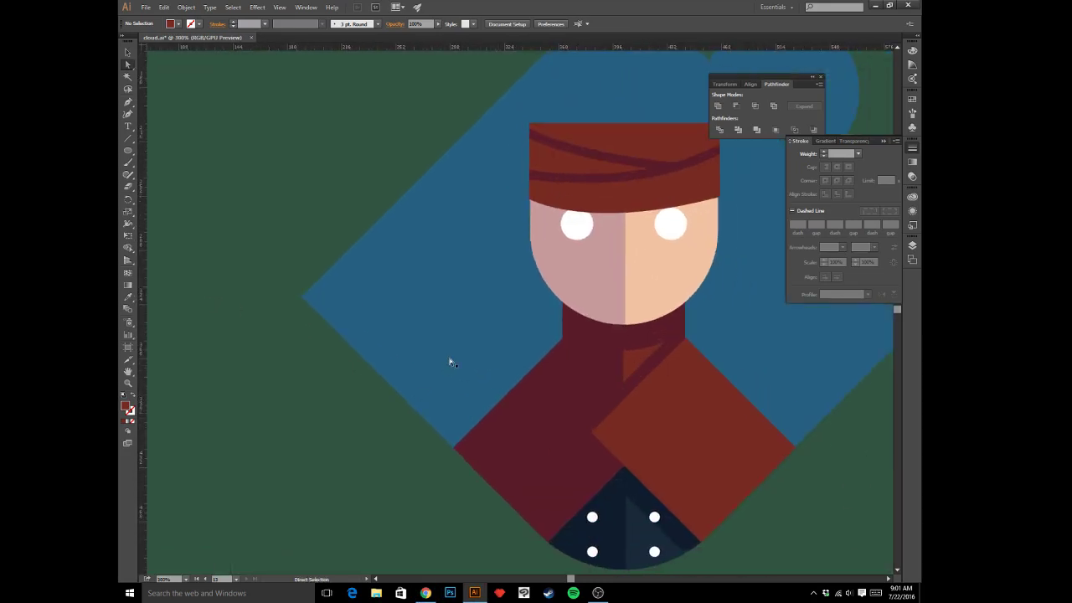
{"action": "key", "text": "p"}
{"action": "left_click", "coordinate": [584, 327]}
{"action": "left_click", "coordinate": [655, 328]}
{"action": "left_click", "coordinate": [662, 327]}
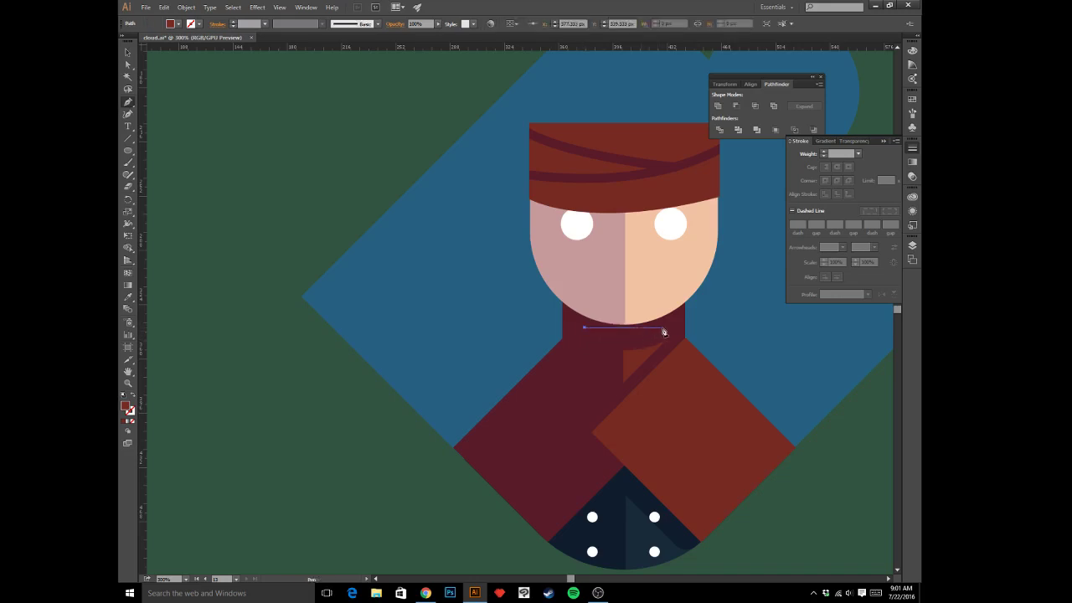
{"action": "left_click_drag", "start_coordinate": [663, 330], "coordinate": [704, 314]}
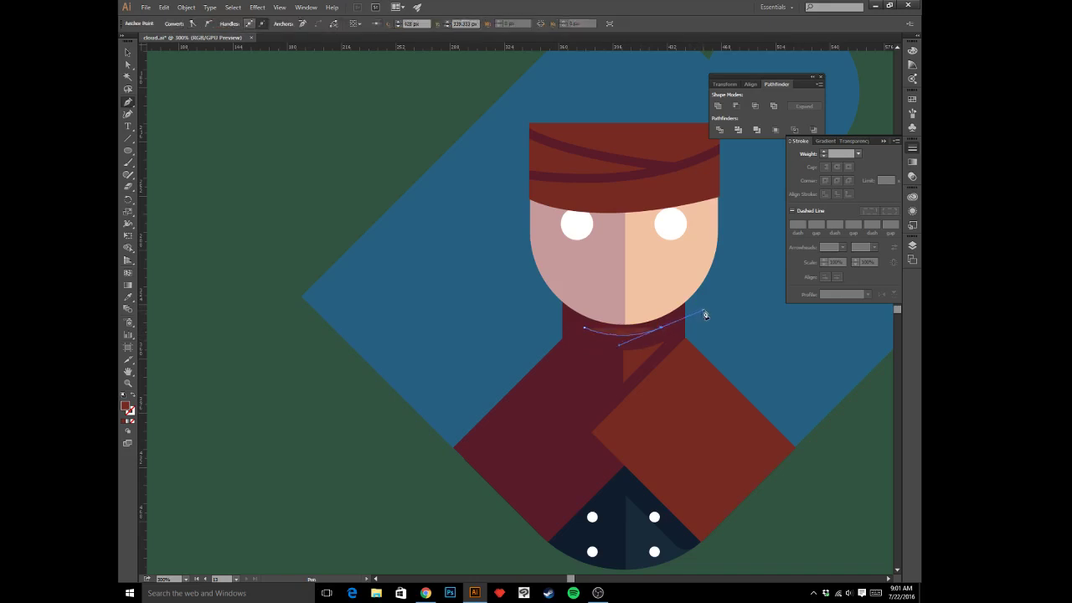
- Give the neck curve the eye's white colour as its stroke, without fill, and thicken it to 7 pt
{"action": "key", "text": "i"}
{"action": "left_click", "coordinate": [590, 222]}
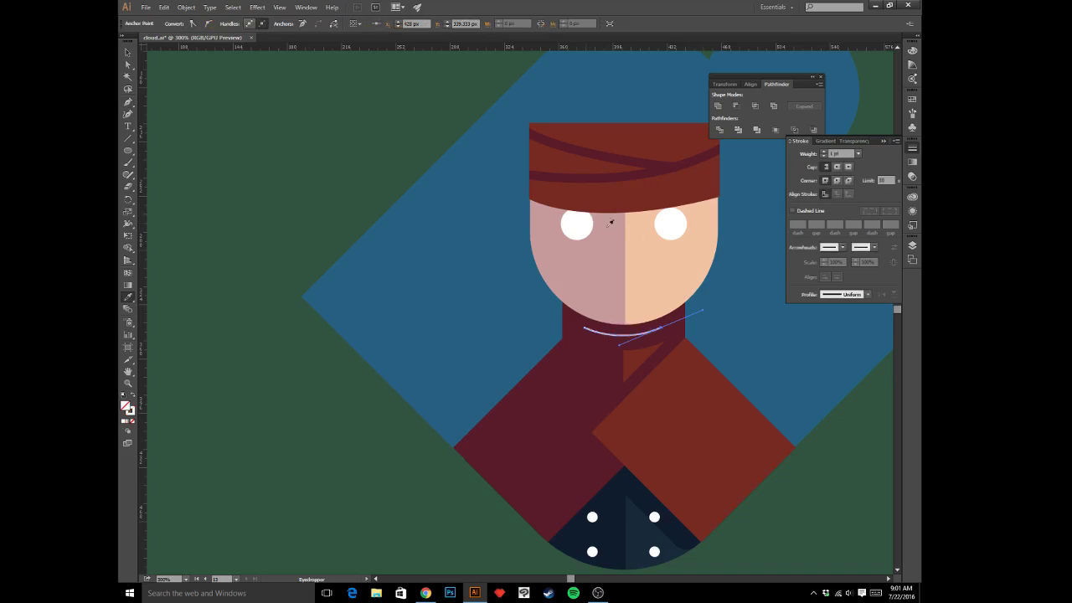
{"action": "key", "text": "a"}
{"action": "left_click", "coordinate": [823, 153]}
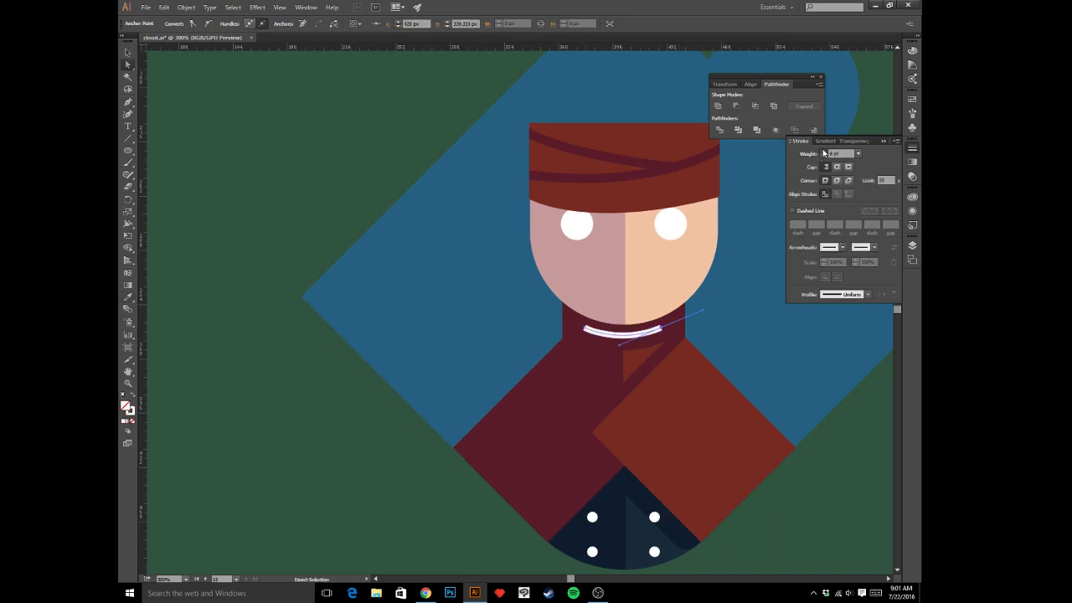
{"action": "left_click", "coordinate": [823, 154]}
{"action": "left_click", "coordinate": [822, 153]}
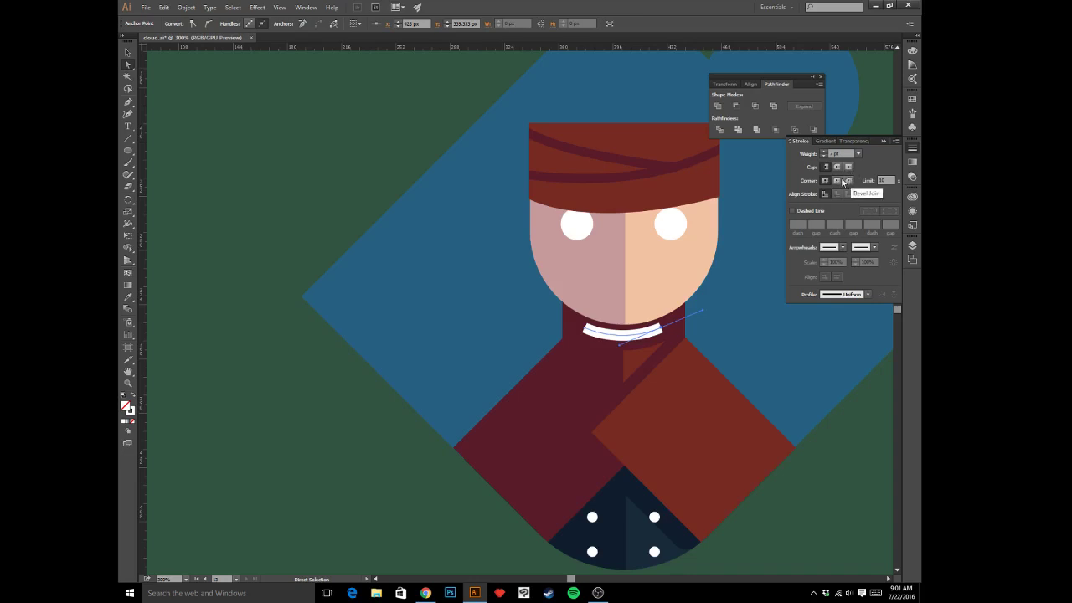
- Set the neck stripe's stroke to a bevel join and butt caps, then deselect it
{"action": "left_click", "coordinate": [846, 181]}
{"action": "left_click", "coordinate": [833, 167]}
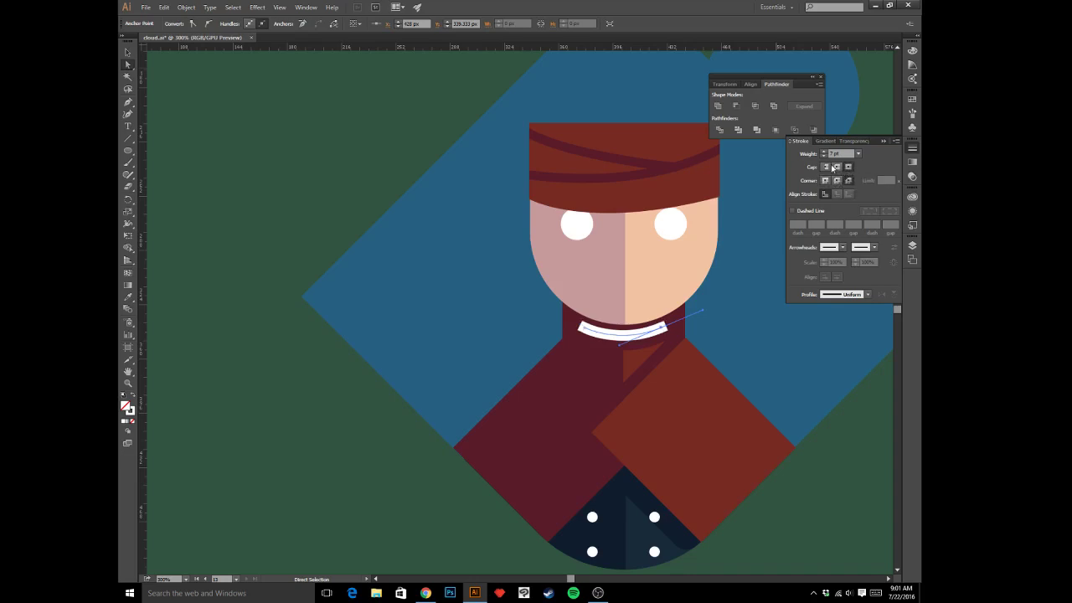
{"action": "left_click", "coordinate": [825, 167]}
{"action": "left_click", "coordinate": [741, 365]}
{"action": "left_click", "coordinate": [327, 404]}
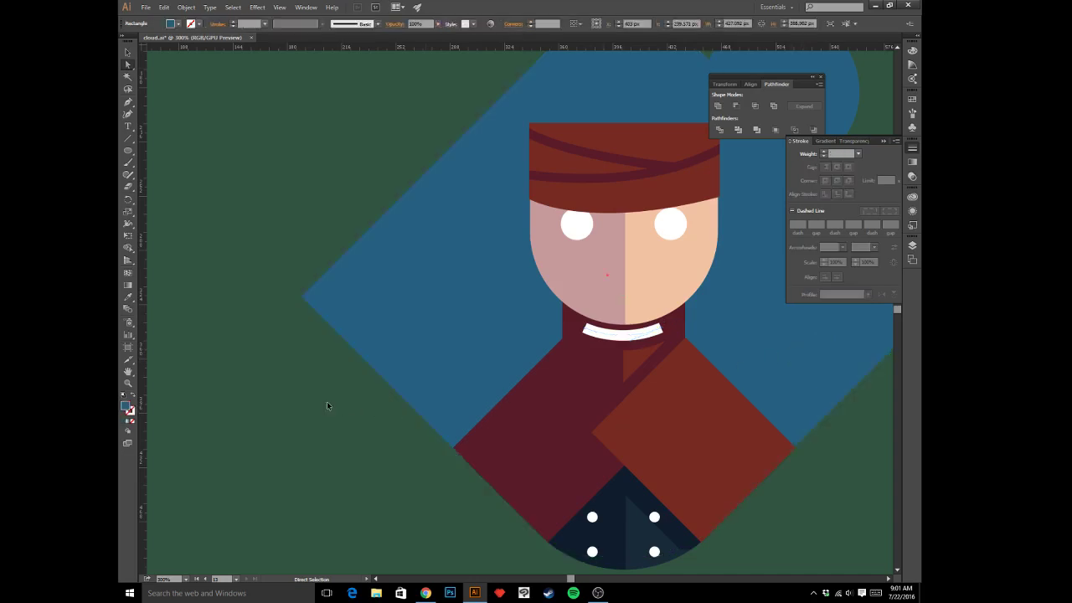
- Examine the white neck stripe within the whole portrait and return to a close view of the neck
{"action": "key", "text": "ctrl+minus"}
{"action": "key", "text": "ctrl+minus"}
{"action": "key", "text": "ctrl+minus"}
{"action": "key", "text": "ctrl+minus"}
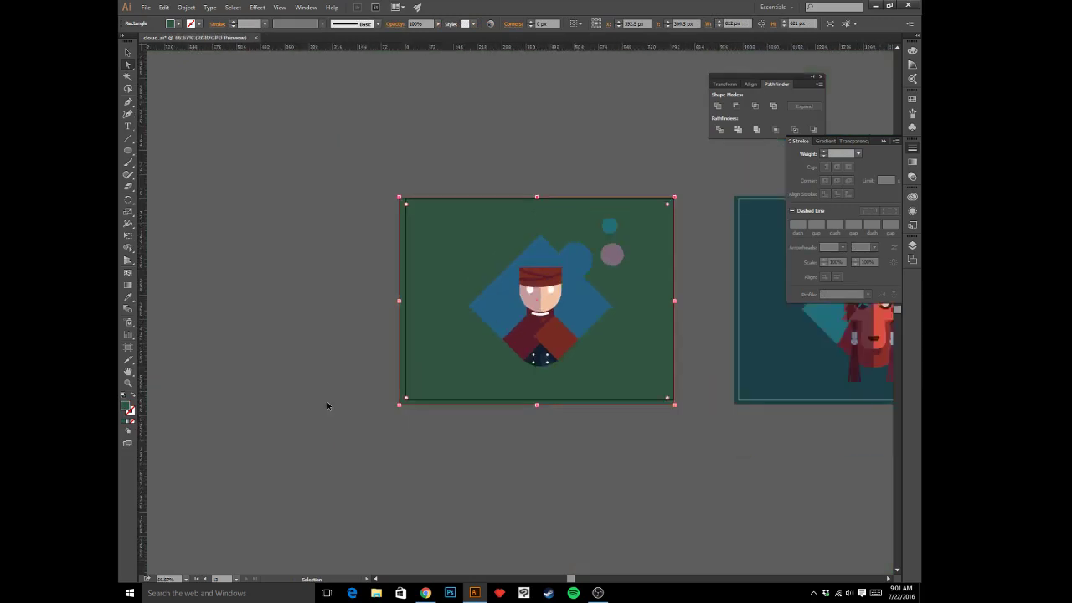
{"action": "key", "text": "ctrl+1"}
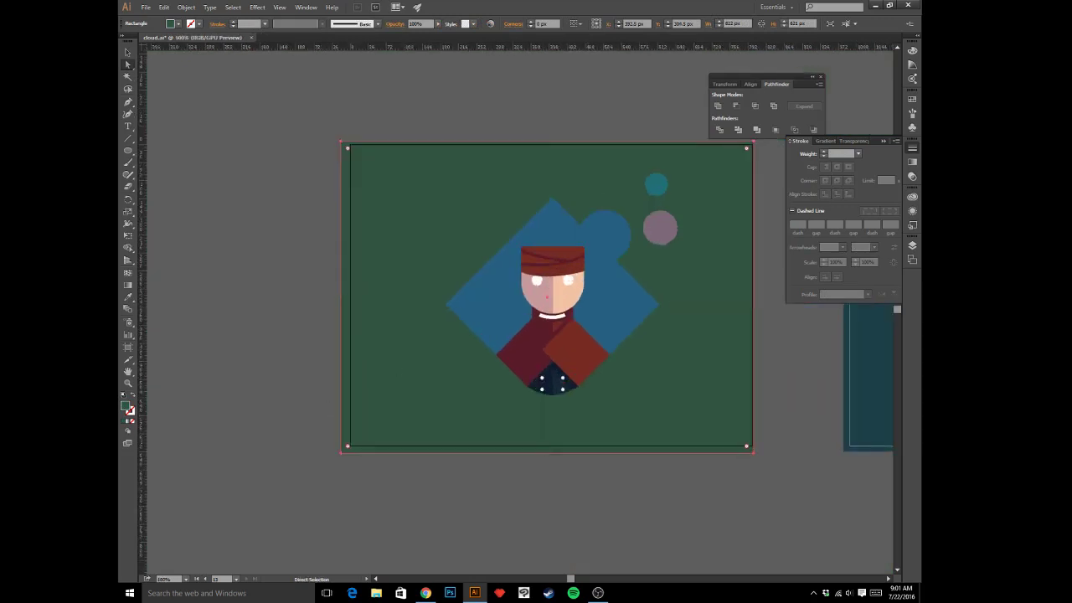
{"action": "key", "text": "alt+Tab"}
{"action": "key", "text": "ctrl+plus"}
{"action": "key", "text": "ctrl+plus"}
{"action": "key", "text": "ctrl+plus"}
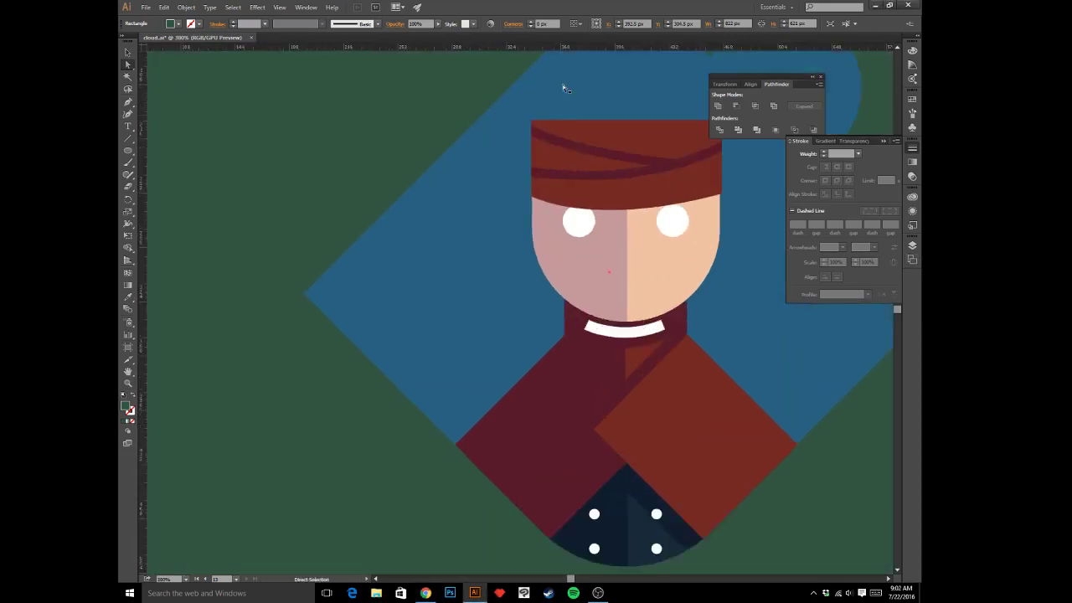
- Duplicate the white neck stripe directly below the original and nudge the copy slightly upward
{"action": "key", "text": "v"}
{"action": "left_click", "coordinate": [642, 332]}
{"action": "left_click_drag", "start_coordinate": [642, 332], "coordinate": [648, 360]}
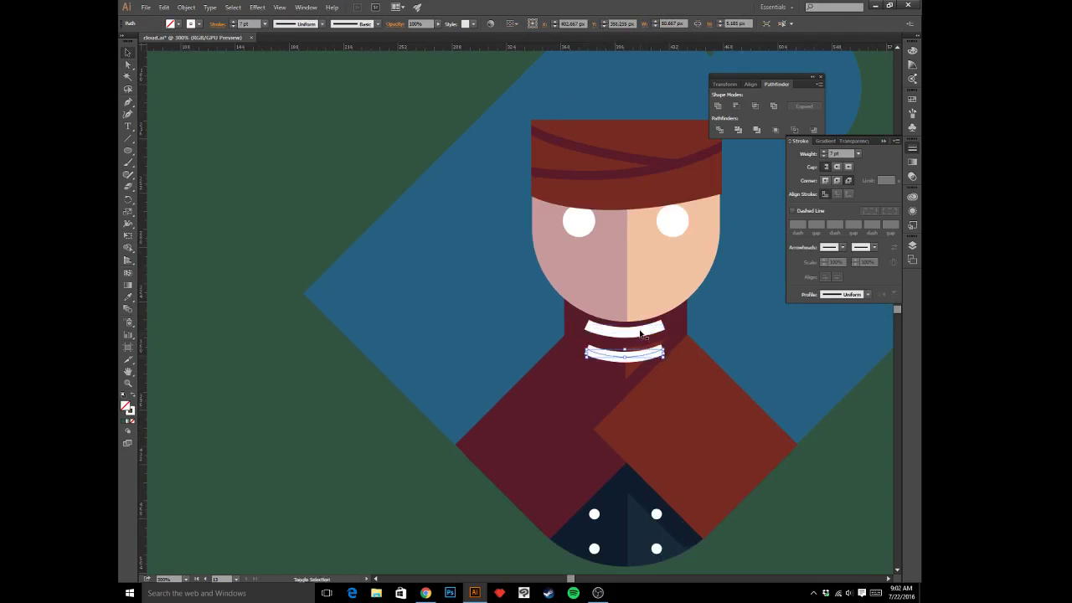
{"action": "key", "text": "Up"}
{"action": "key", "text": "Up"}
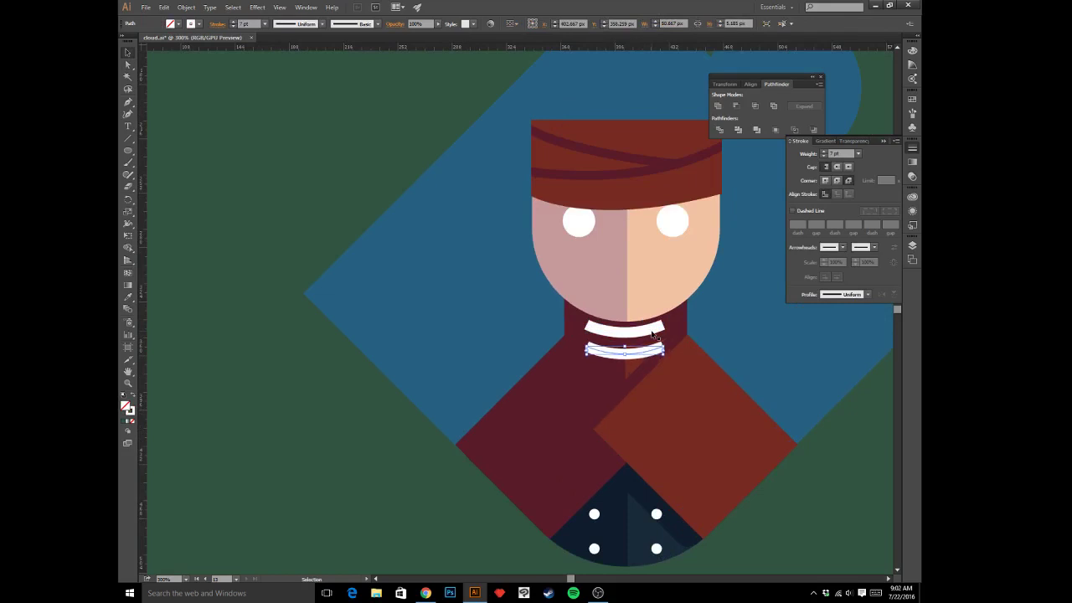
- Adjust the curve handle of the lower neck stripe to make its bow slightly shallower
{"action": "key", "text": "a"}
{"action": "left_click", "coordinate": [319, 476]}
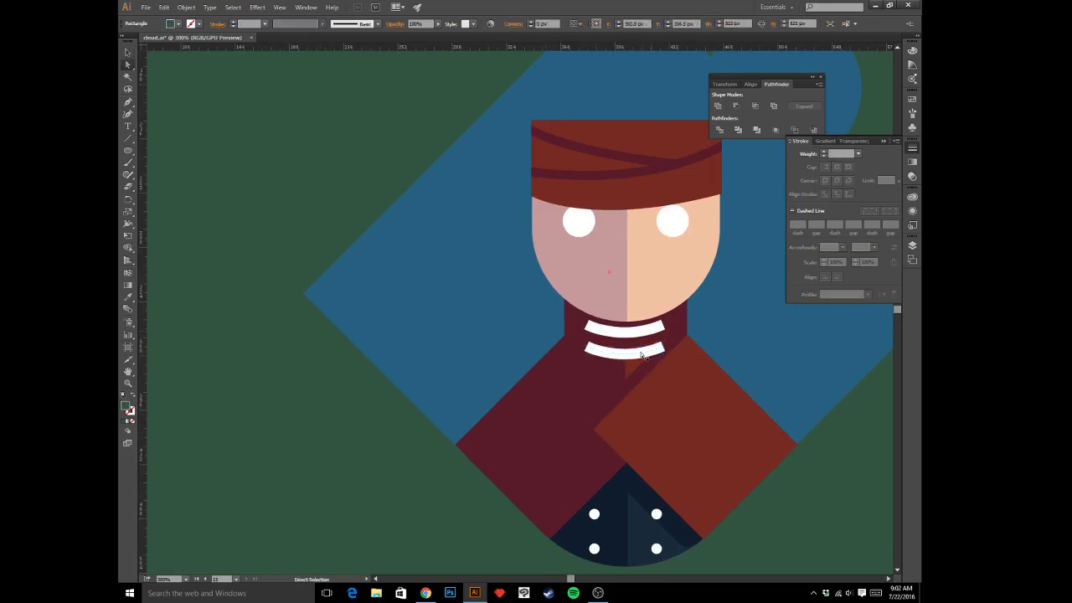
{"action": "left_click", "coordinate": [624, 365]}
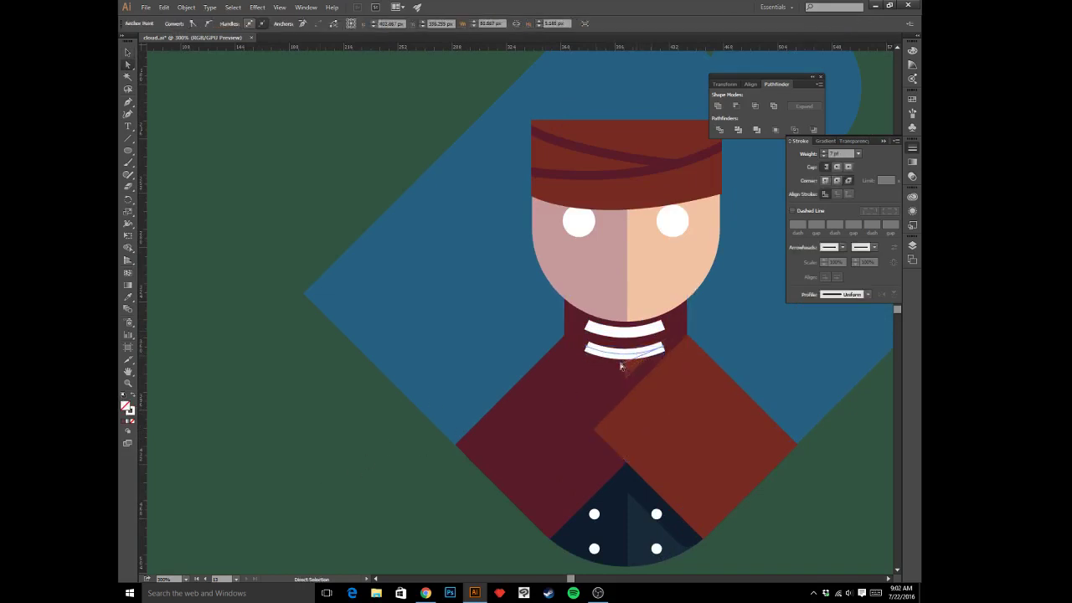
{"action": "left_click_drag", "start_coordinate": [623, 365], "coordinate": [620, 361]}
{"action": "left_click", "coordinate": [418, 428]}
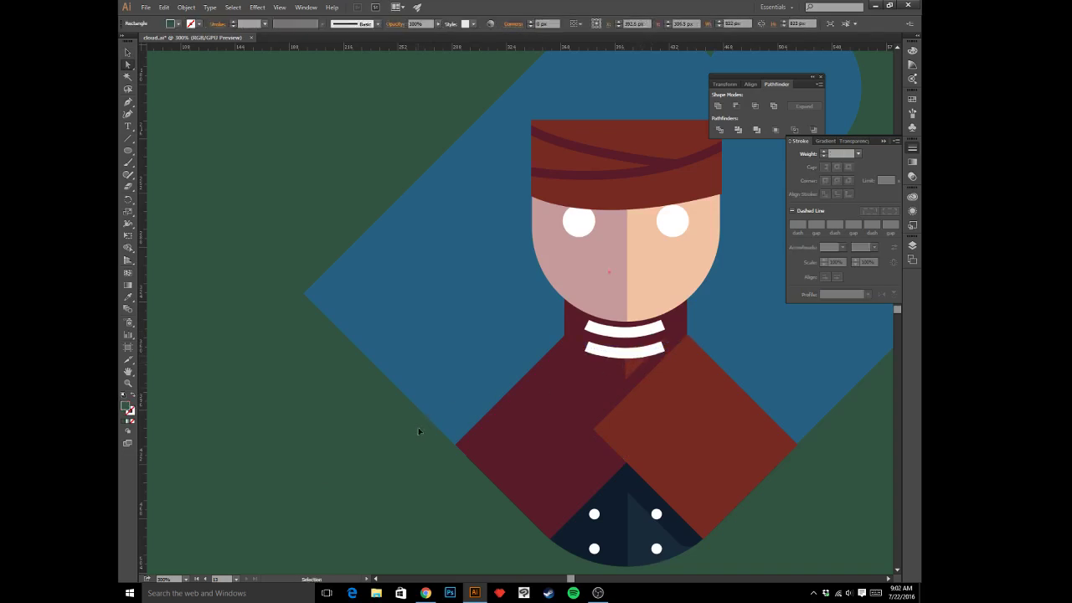
- Draw a shallow curve about 60 px wide across the chest, from the red shoulder piece to the burgundy one
{"action": "key", "text": "ctrl+minus"}
{"action": "key", "text": "ctrl+minus"}
{"action": "key", "text": "ctrl+minus"}
{"action": "key", "text": "ctrl+minus"}
{"action": "key", "text": "ctrl+plus"}
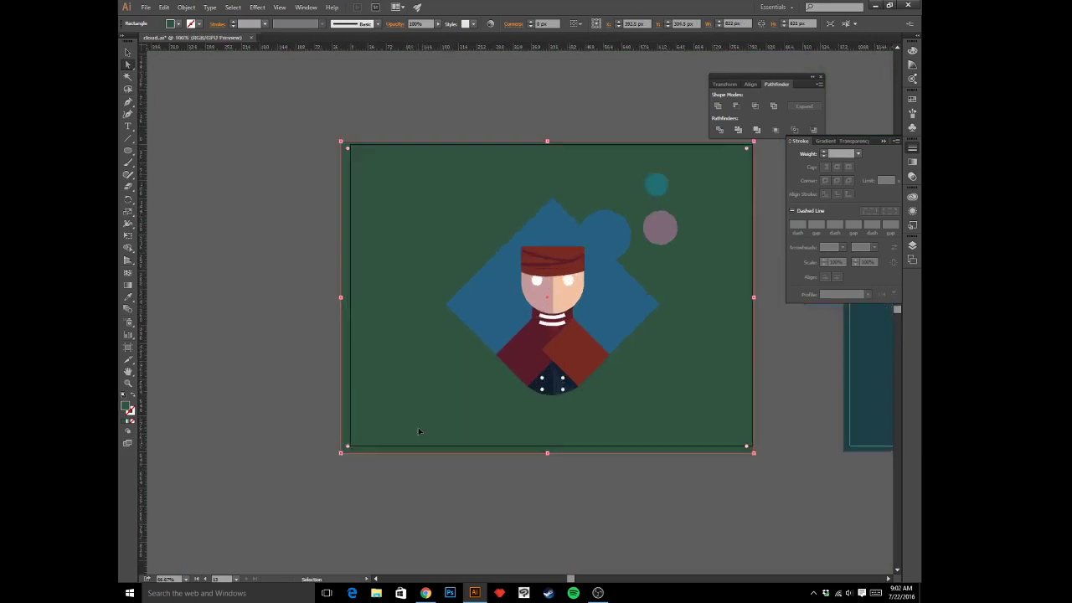
{"action": "key", "text": "ctrl+plus"}
{"action": "key", "text": "ctrl+plus"}
{"action": "key", "text": "ctrl+plus"}
{"action": "key", "text": "p"}
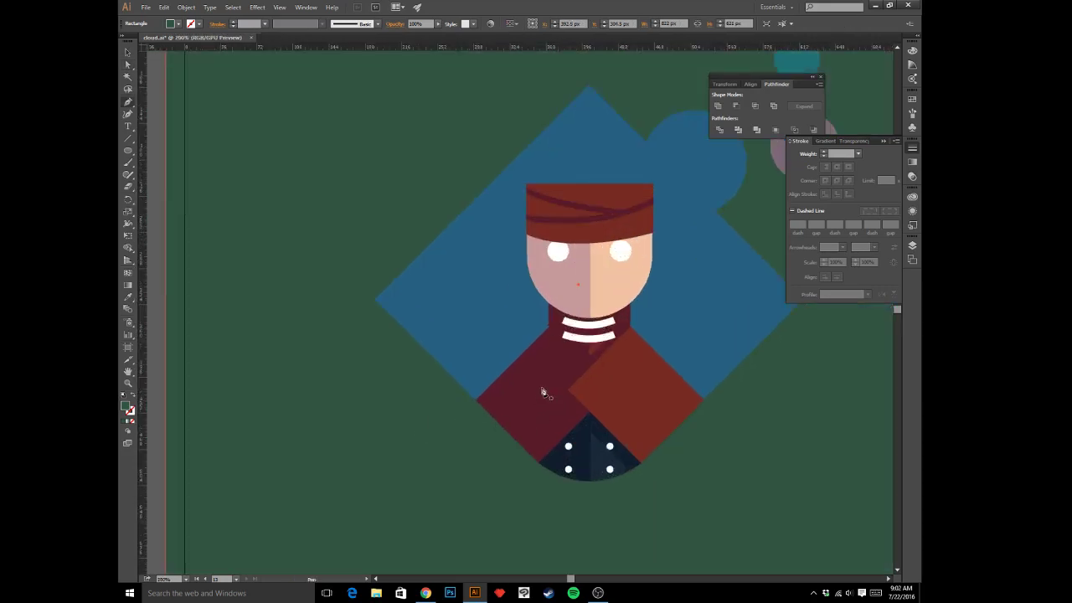
{"action": "left_click", "coordinate": [628, 382]}
{"action": "left_click", "coordinate": [548, 386]}
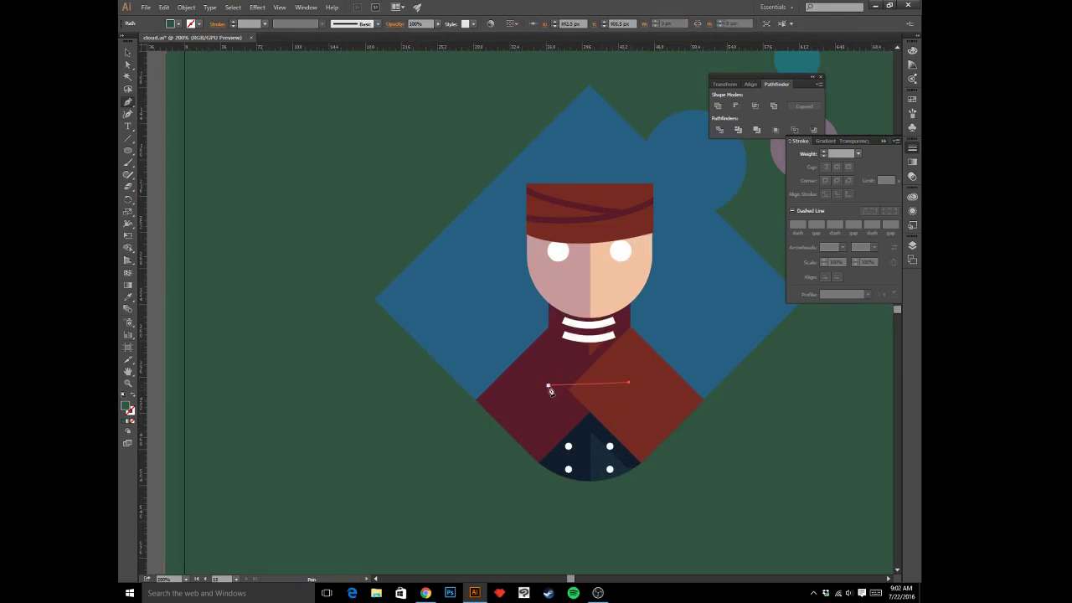
{"action": "left_click_drag", "start_coordinate": [550, 387], "coordinate": [499, 382]}
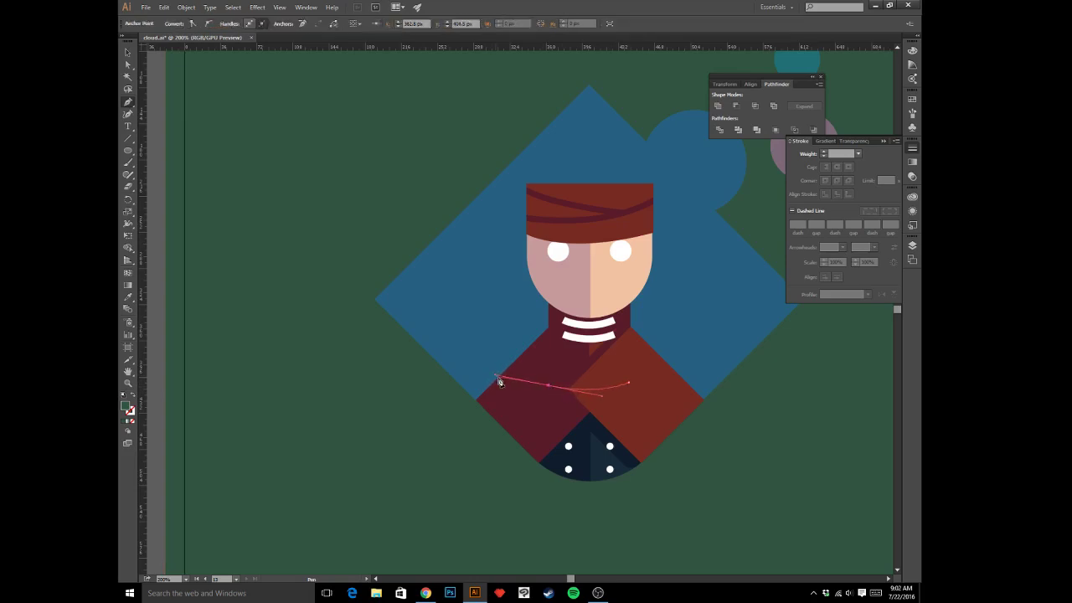
- Copy the neck stripe's white 7 pt stroke onto the chest curve and paste the curve in front of the shoulder pieces
{"action": "key", "text": "i"}
{"action": "left_click", "coordinate": [583, 335]}
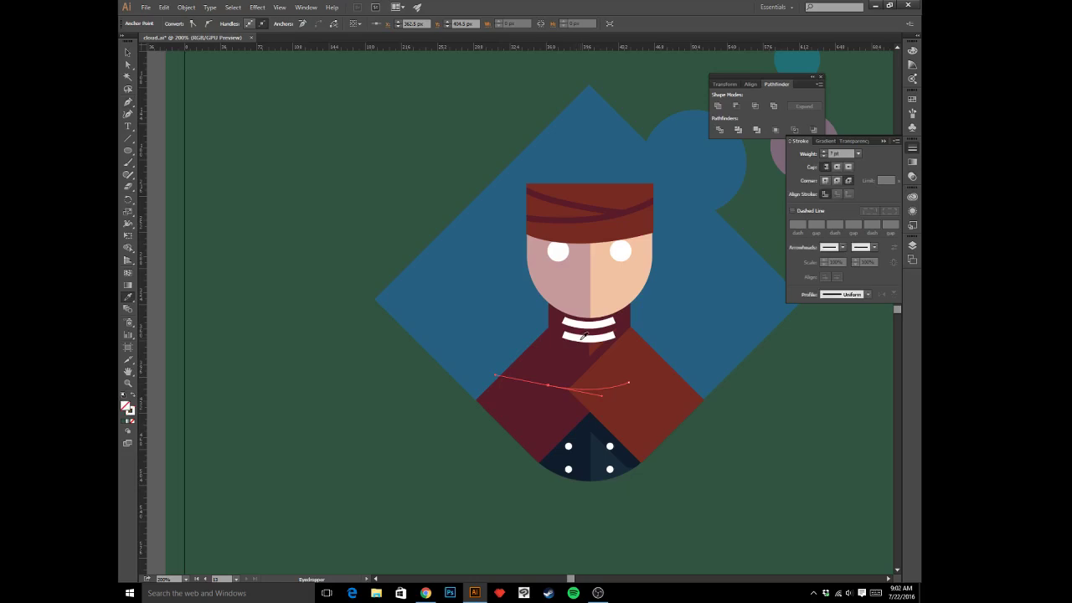
{"action": "key", "text": "v"}
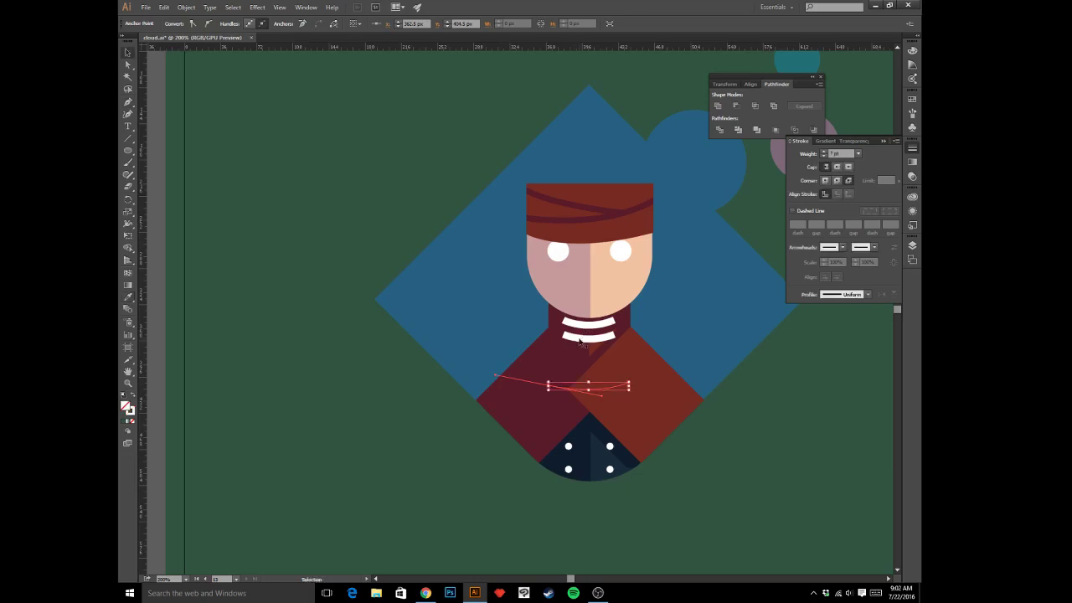
{"action": "left_click", "coordinate": [614, 388]}
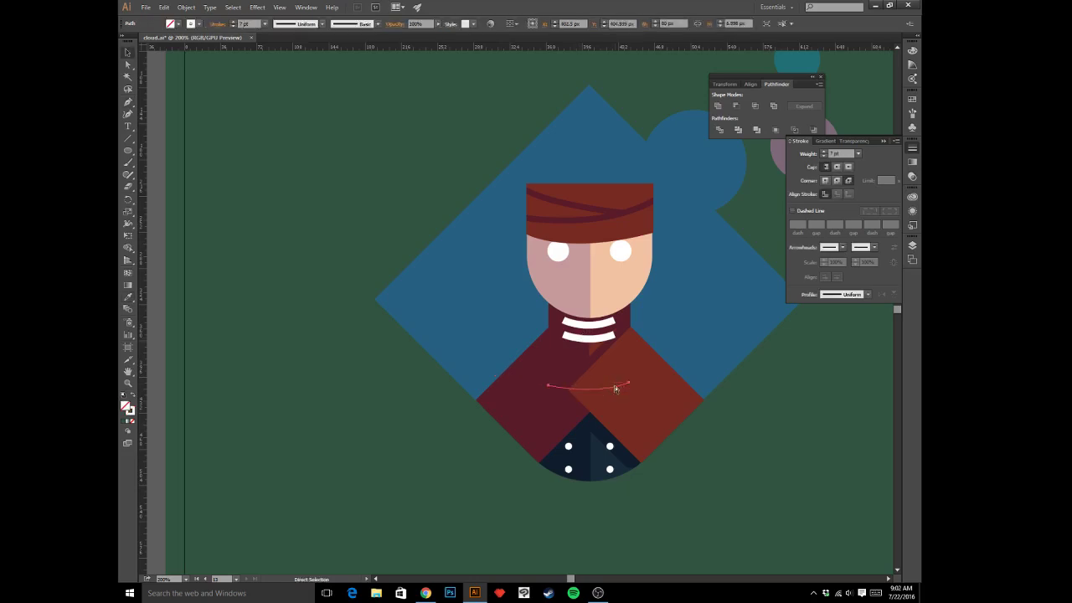
{"action": "key", "text": "ctrl+x"}
{"action": "left_click", "coordinate": [614, 389]}
{"action": "left_click", "coordinate": [629, 403], "text": "shift"}
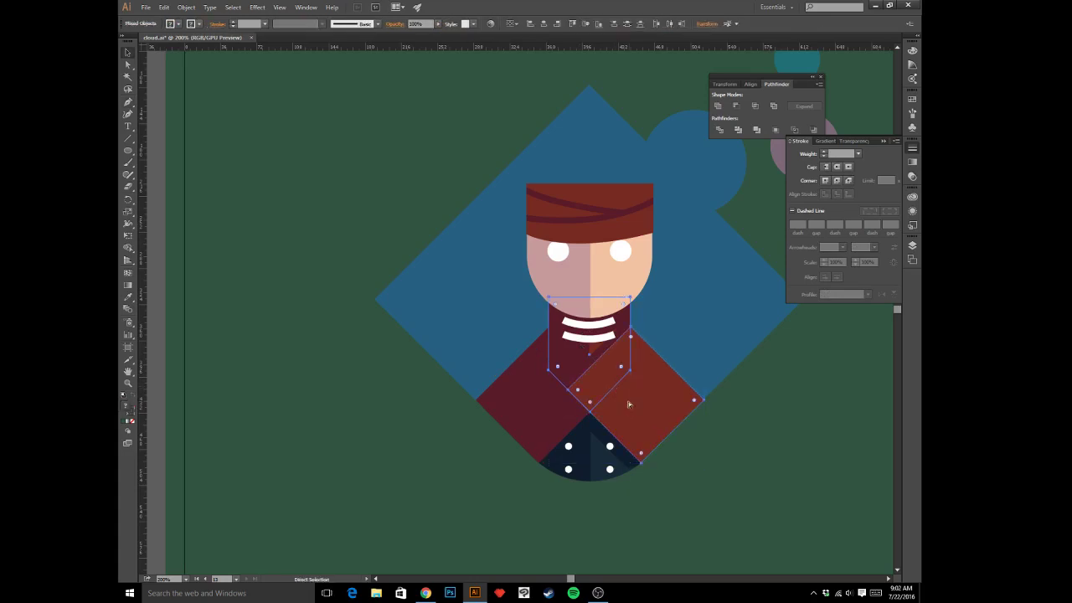
{"action": "key", "text": "ctrl+f"}
{"action": "left_click", "coordinate": [412, 434]}
- Examine the new white chest stripe together with the neck stripes in the whole portrait
{"action": "key", "text": "ctrl+minus"}
{"action": "key", "text": "ctrl+minus"}
{"action": "key", "text": "ctrl+minus"}
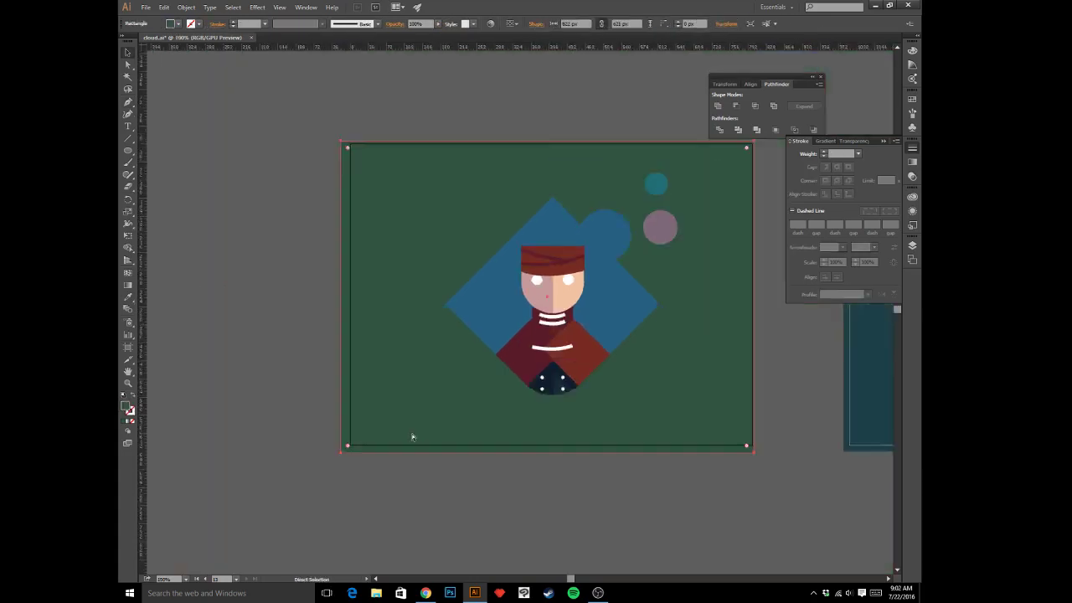
{"action": "key", "text": "ctrl+plus"}
{"action": "key", "text": "ctrl+plus"}
{"action": "key", "text": "ctrl+plus"}
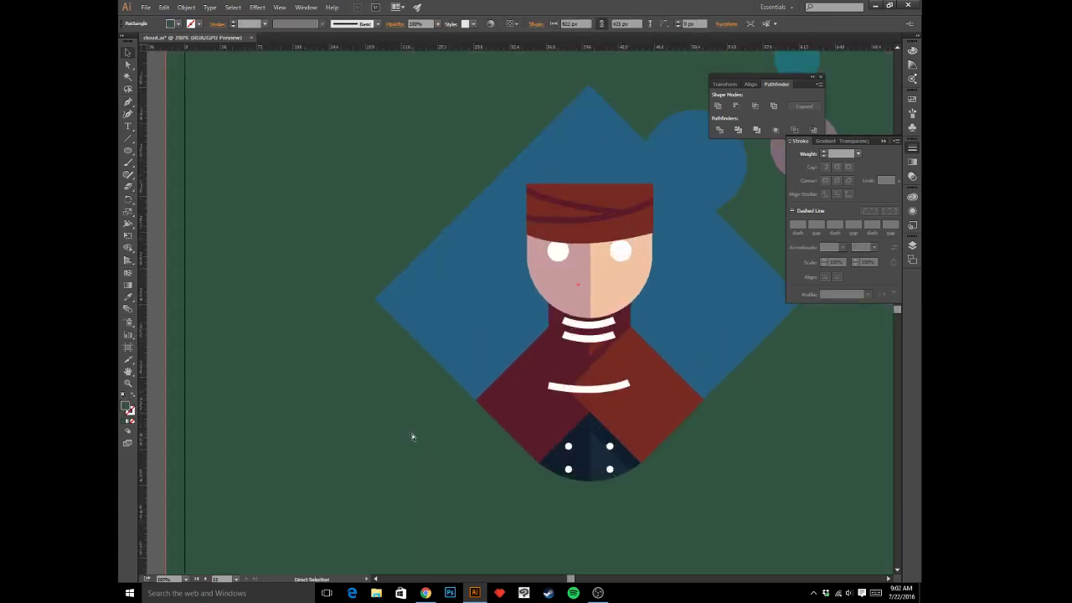
{"action": "key", "text": "a"}
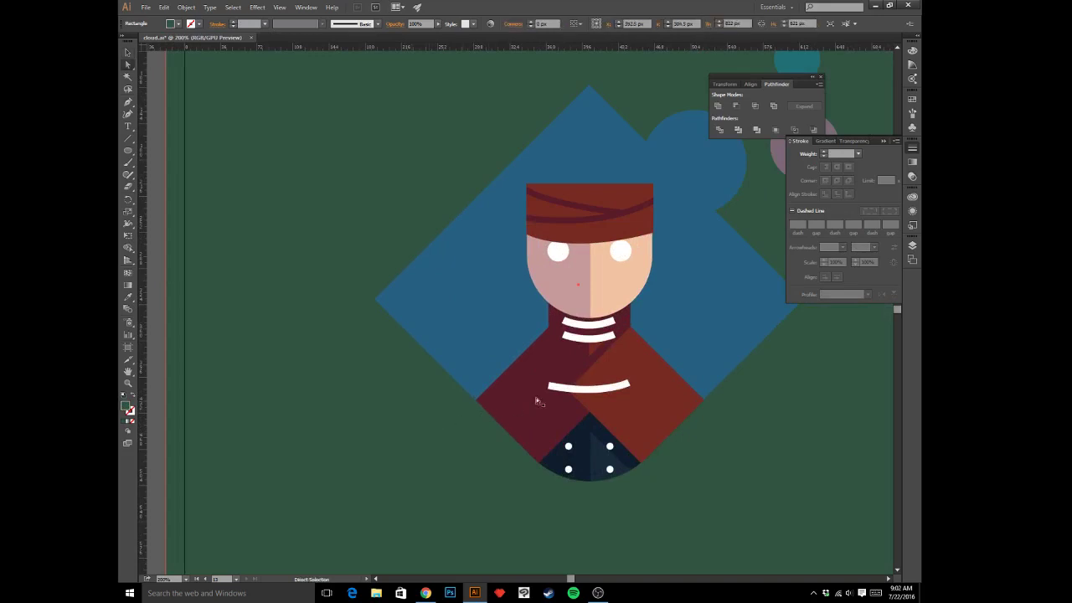
- Thicken the white chest stripe's stroke to 10 pt
{"action": "left_click", "coordinate": [604, 391]}
{"action": "left_click", "coordinate": [823, 154]}
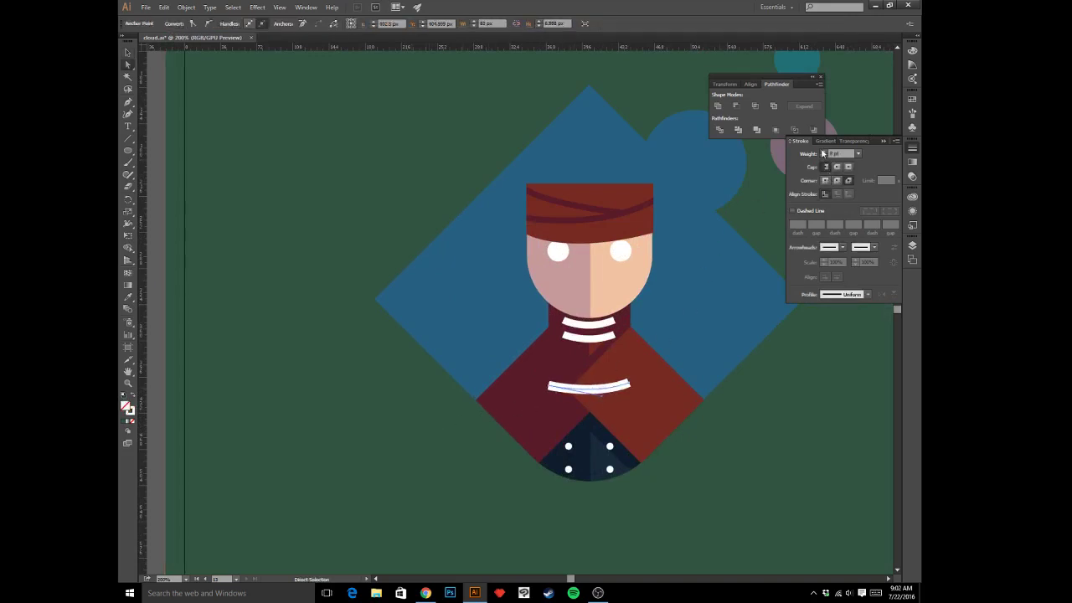
{"action": "left_click", "coordinate": [782, 451]}
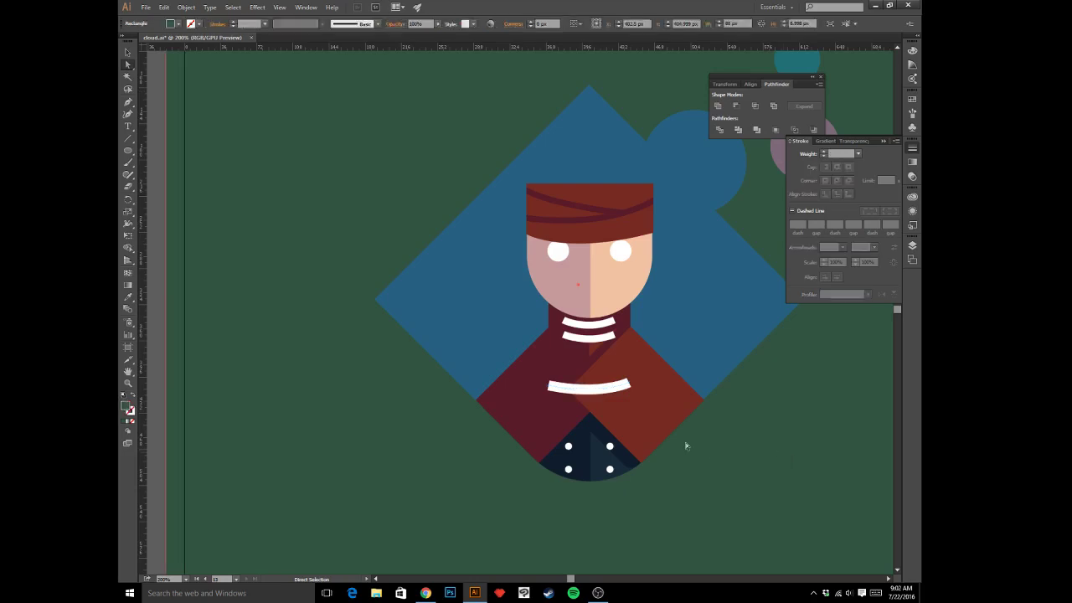
- Delete the white curved stripe across the chest
{"action": "key", "text": "v"}
{"action": "left_click", "coordinate": [613, 390]}
{"action": "left_click", "coordinate": [613, 387]}
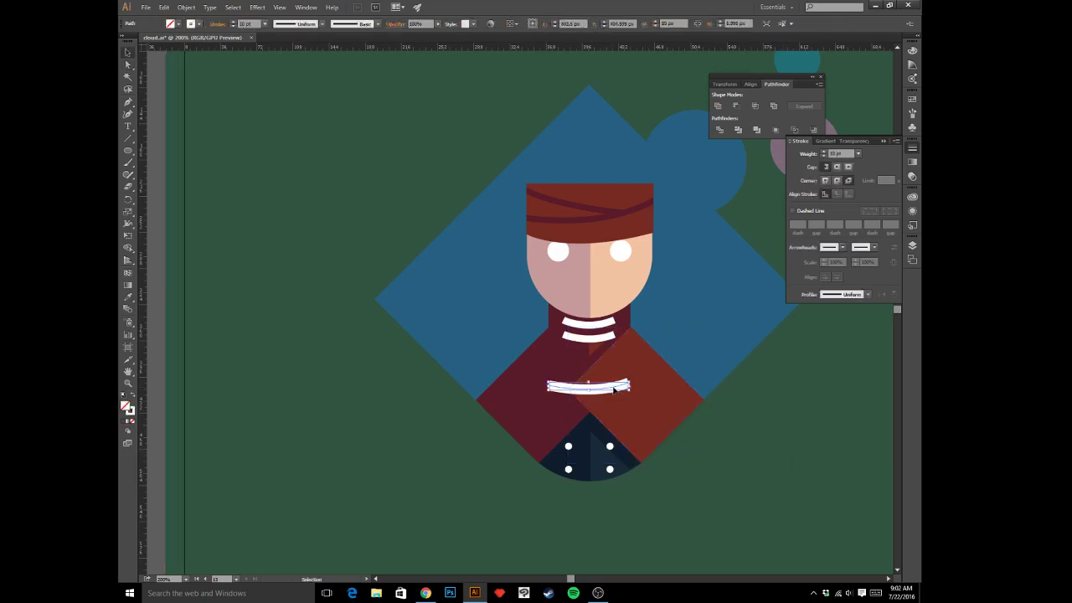
{"action": "key", "text": "Delete"}
- Try to draw a shallow white chest stripe with the Arc tool, from the burgundy scarf piece to the red one
{"action": "left_click", "coordinate": [128, 140]}
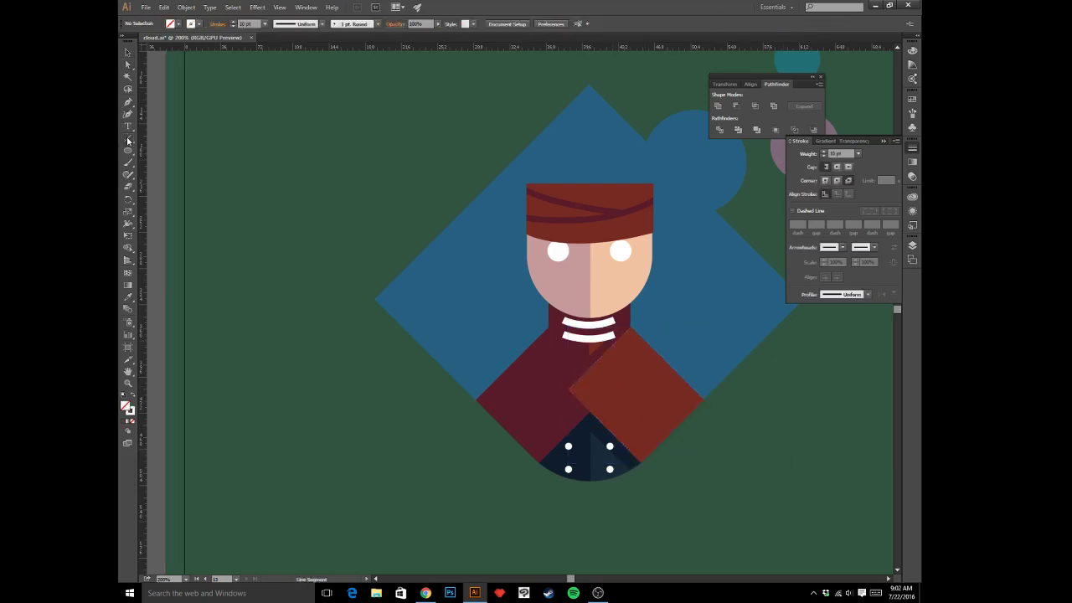
{"action": "left_click_drag", "start_coordinate": [128, 140], "coordinate": [172, 153]}
{"action": "left_click_drag", "start_coordinate": [548, 387], "coordinate": [629, 400]}
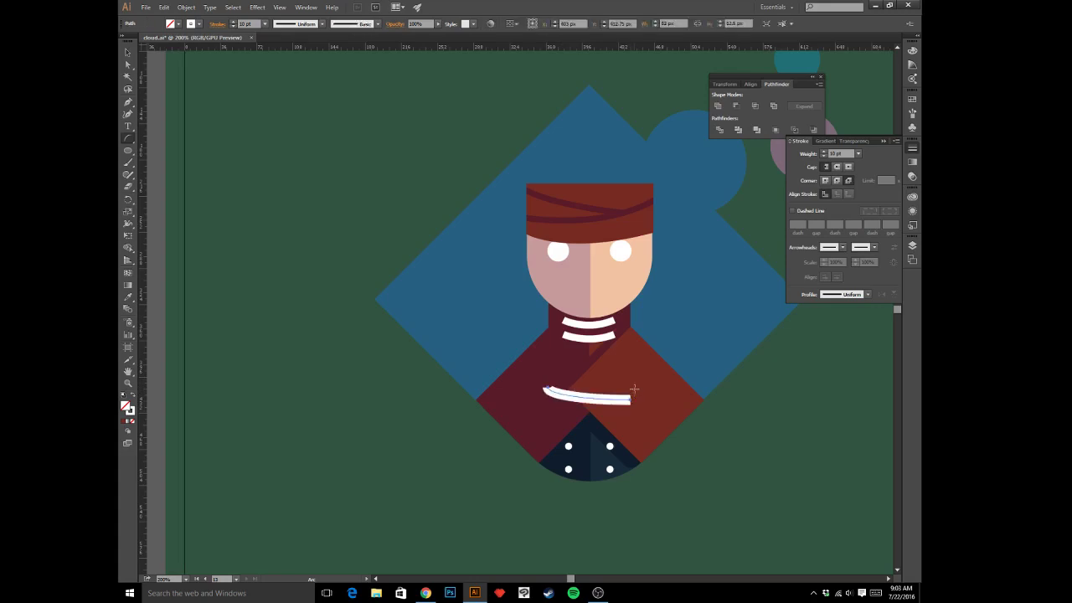
{"action": "key", "text": "ctrl+z"}
{"action": "left_click", "coordinate": [549, 385]}
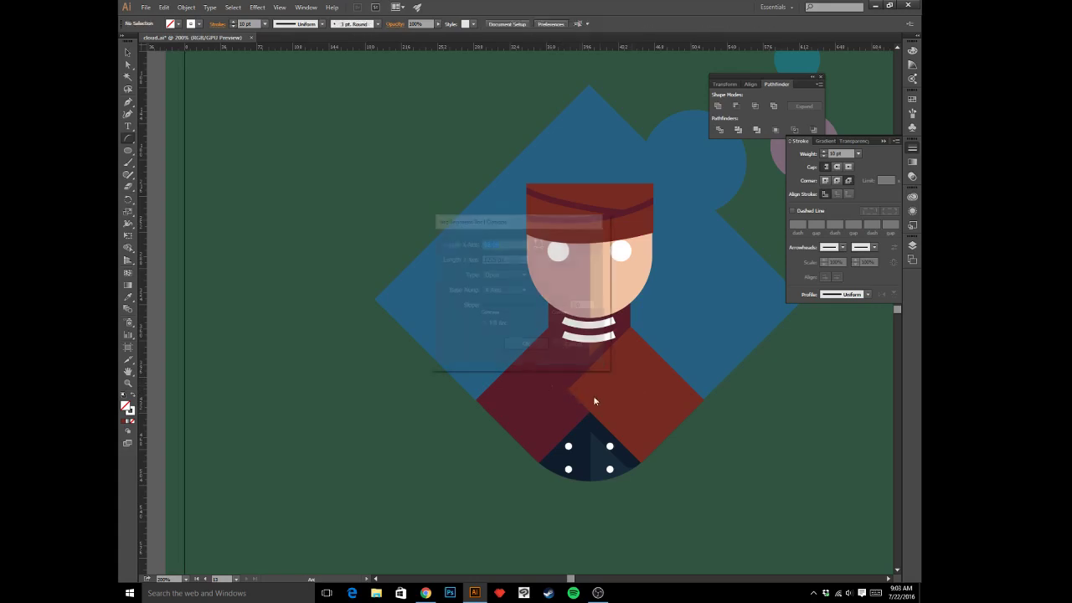
{"action": "left_click", "coordinate": [526, 346]}
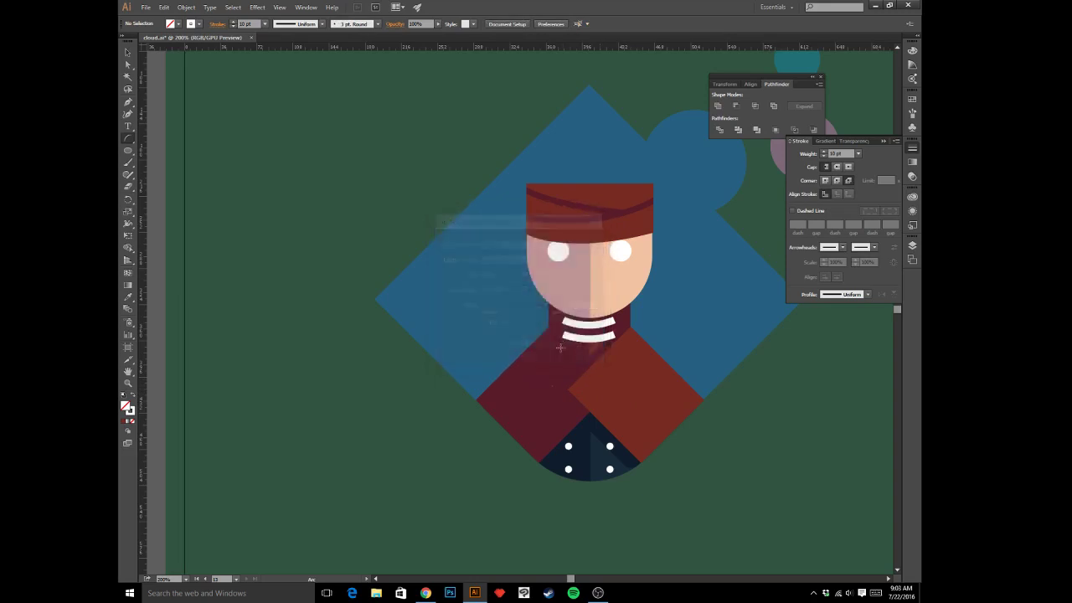
{"action": "key", "text": "ctrl+z"}
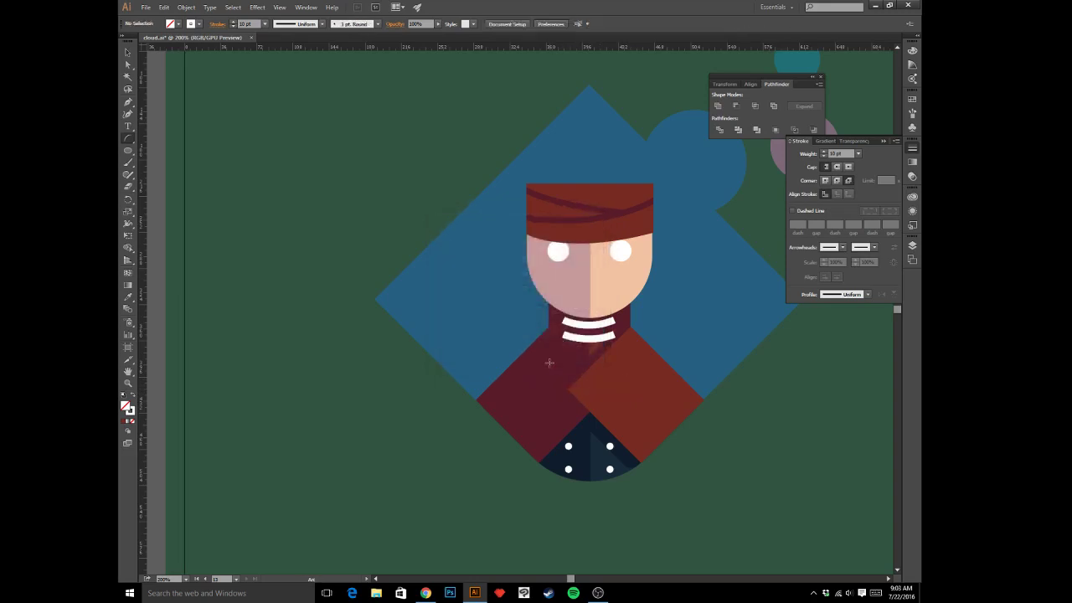
- Draw a white-stroked ellipse about 189 by 153 px around the face and neck, and add anchor points on its lower curve across the chest
{"action": "left_click", "coordinate": [128, 151]}
{"action": "mouse_move", "coordinate": [492, 298]}
{"action": "left_mouse_down"}
{"action": "mouse_move", "coordinate": [578, 384]}
{"action": "mouse_move", "coordinate": [662, 379]}
{"action": "mouse_move", "coordinate": [678, 415]}
{"action": "mouse_move", "coordinate": [677, 303]}
{"action": "mouse_move", "coordinate": [683, 392]}
{"action": "left_mouse_up"}
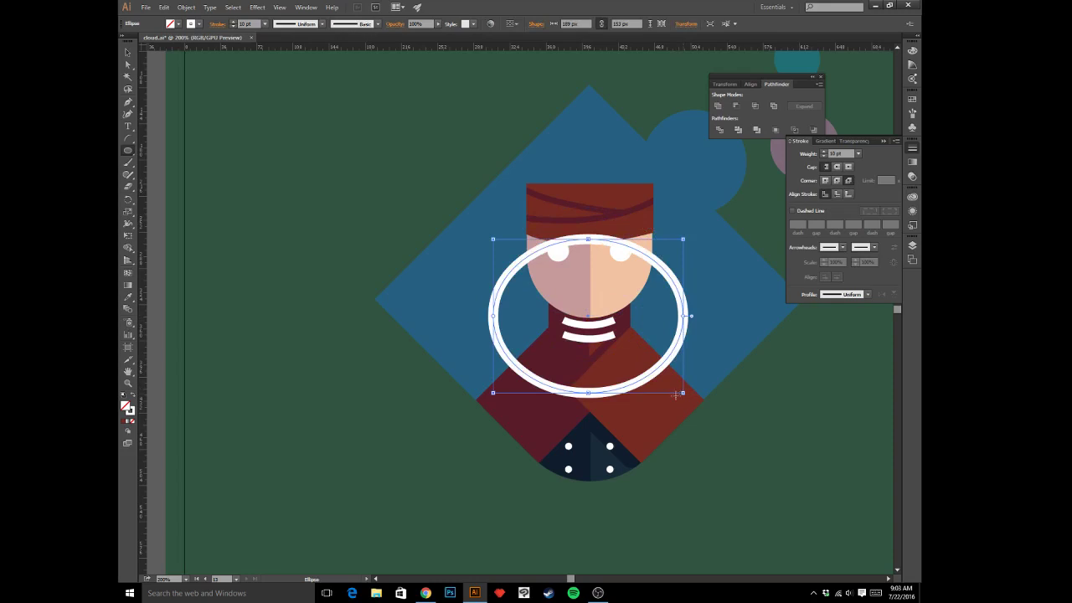
{"action": "key", "text": "p"}
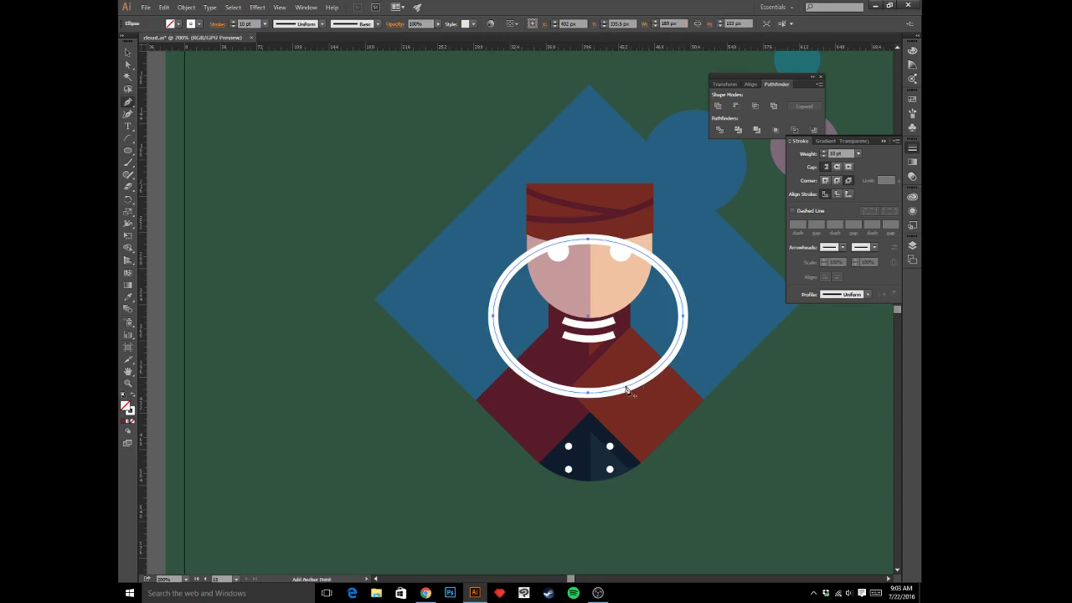
{"action": "left_click", "coordinate": [626, 390]}
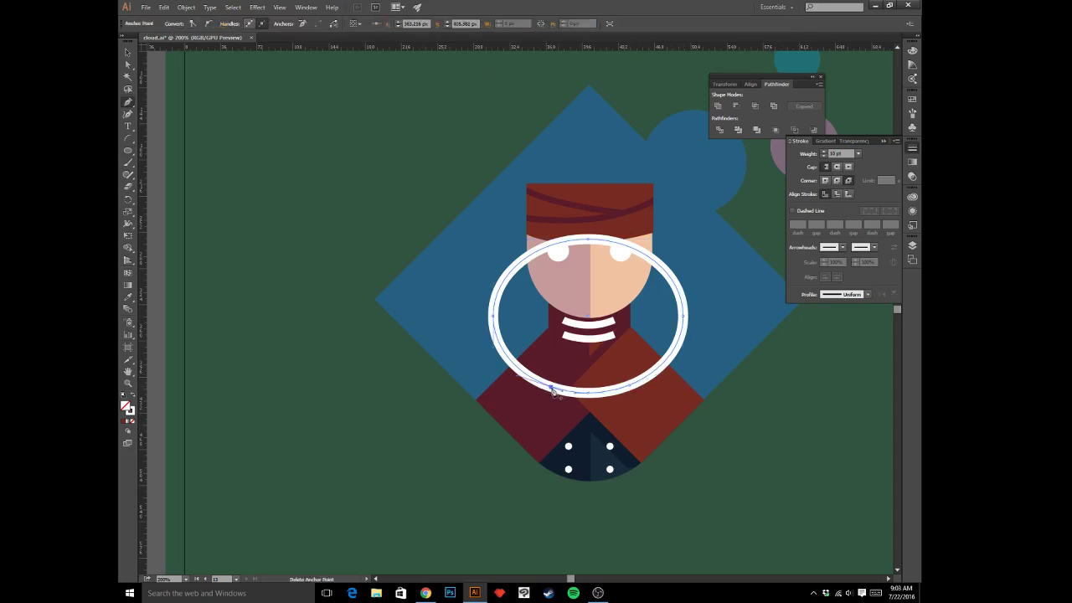
- Delete the ellipse's left, top and right anchor points, keeping only its shallow lower arc as the chest stripe
{"action": "key", "text": "a"}
{"action": "left_click", "coordinate": [493, 318]}
{"action": "key", "text": "Delete"}
{"action": "left_click", "coordinate": [589, 239]}
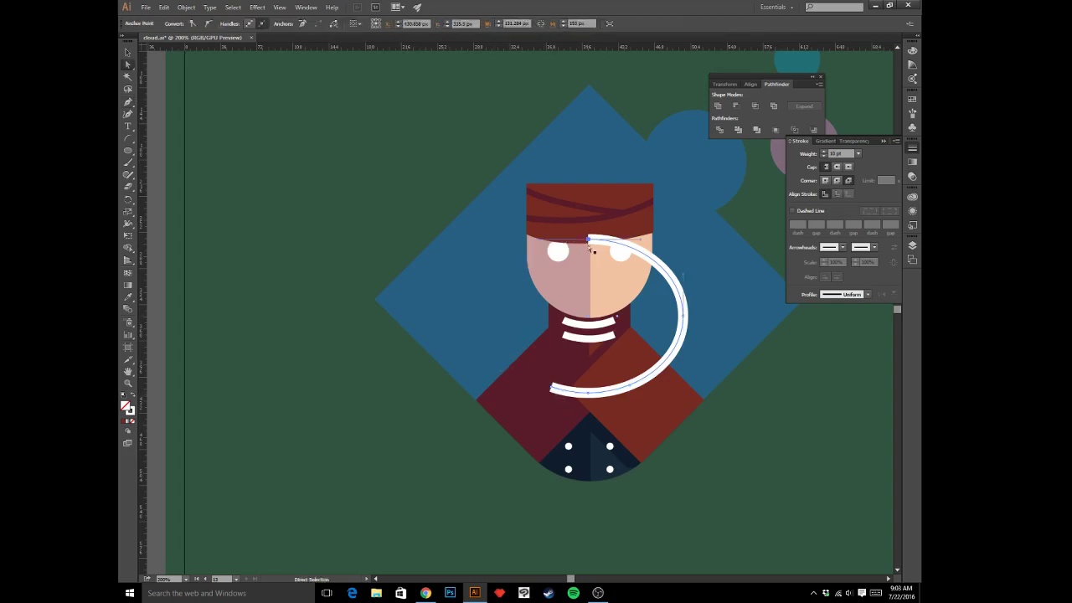
{"action": "key", "text": "Delete"}
{"action": "left_click", "coordinate": [684, 321]}
{"action": "key", "text": "Delete"}
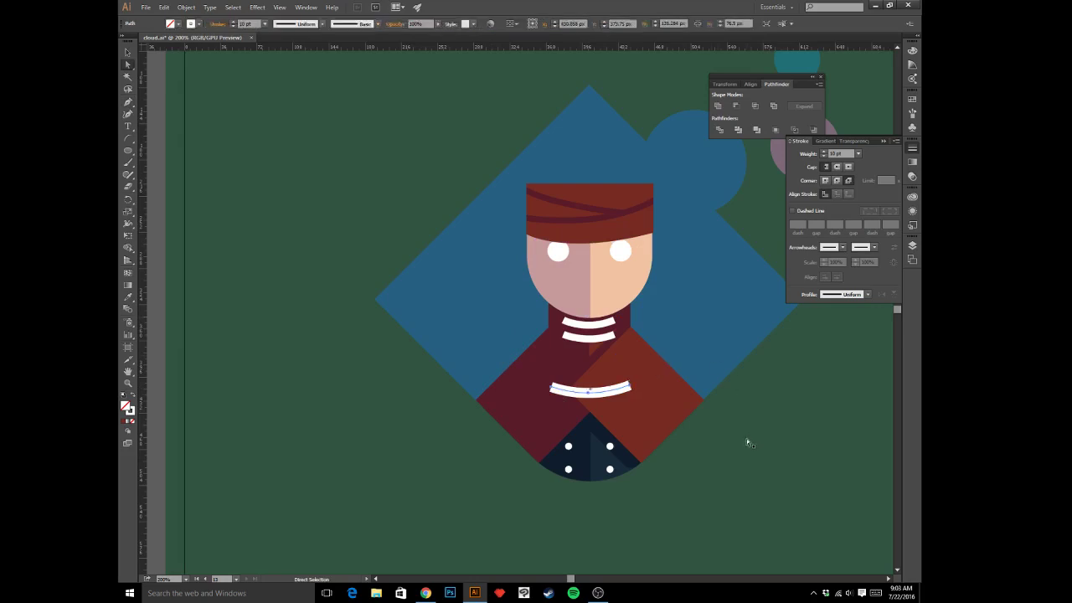
{"action": "left_click", "coordinate": [746, 438]}
- Examine the whole portrait with its new chest stripe on the green artboard
{"action": "key", "text": "ctrl+minus"}
{"action": "key", "text": "ctrl+minus"}
{"action": "key", "text": "ctrl+minus"}
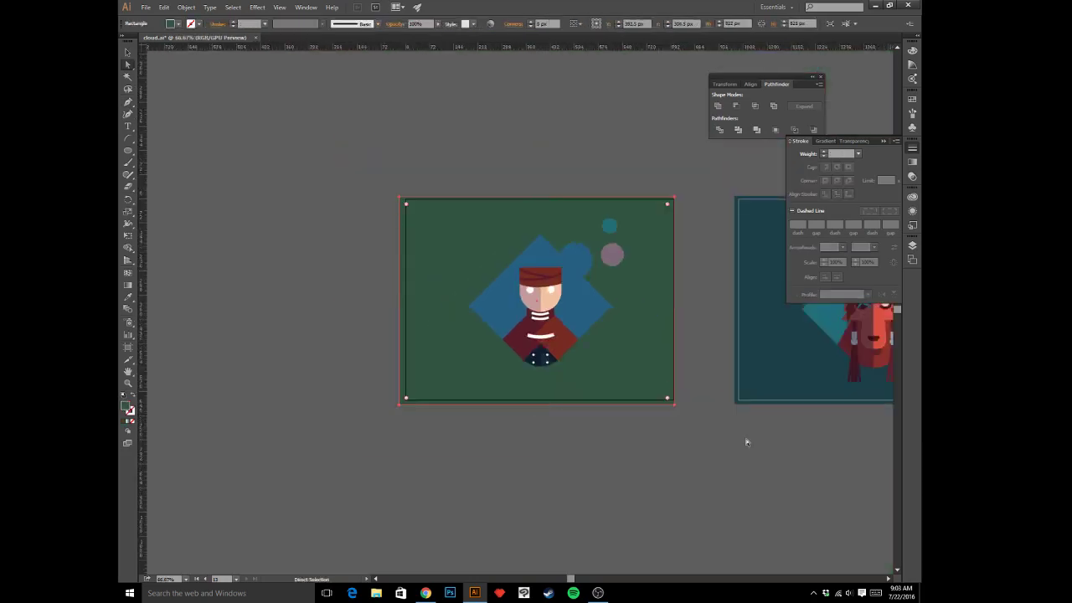
{"action": "key", "text": "ctrl+plus"}
{"action": "key", "text": "ctrl+plus"}
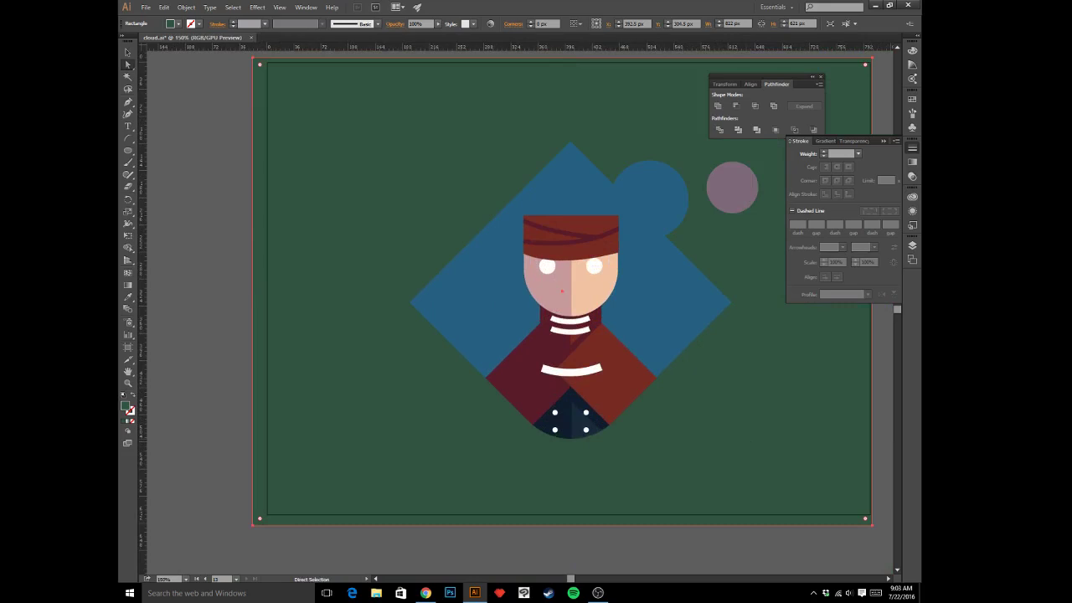
{"action": "key", "text": "alt+Tab"}
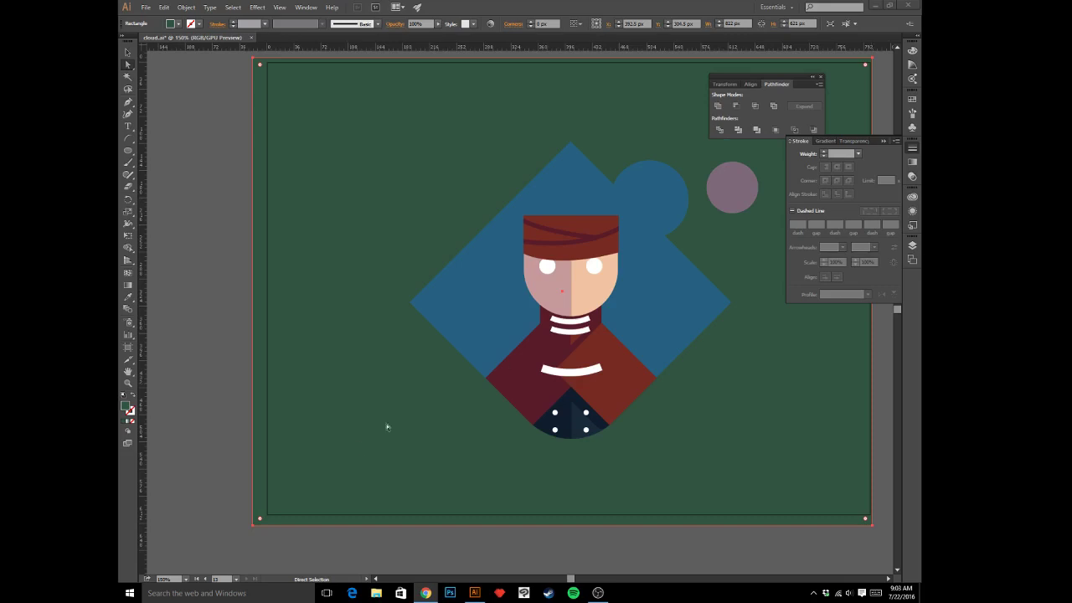
{"action": "left_click", "coordinate": [201, 357]}
{"action": "left_click_drag", "start_coordinate": [324, 264], "coordinate": [323, 311]}
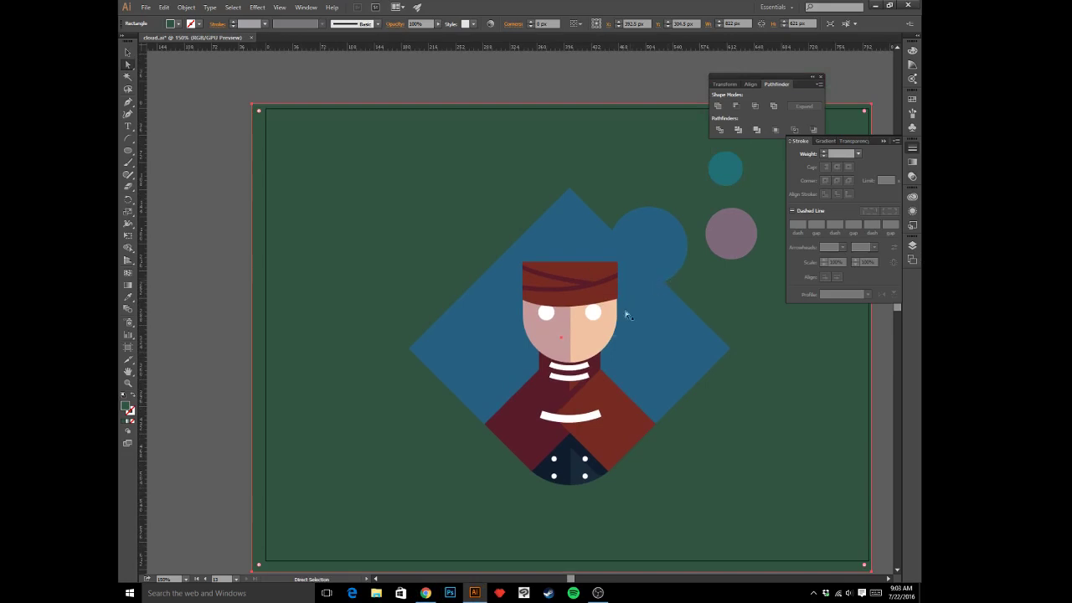
- Draw a closed four-sided shoulder shape about 96 by 75 px with the Pen tool, overlapping the outer corner of the red scarf piece
{"action": "key", "text": "p"}
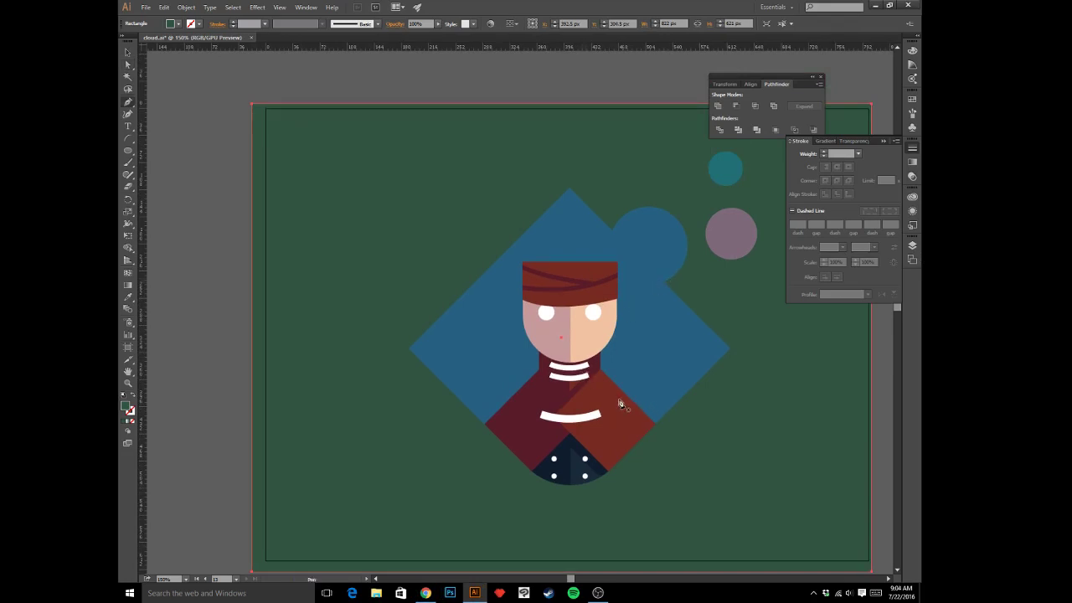
{"action": "left_click", "coordinate": [611, 396]}
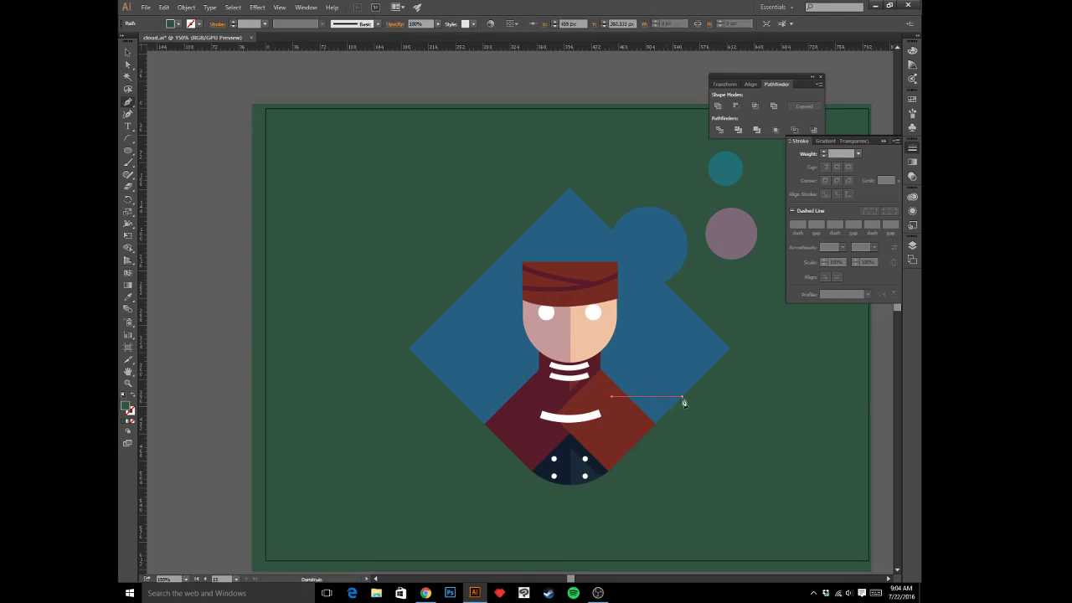
{"action": "left_click", "coordinate": [682, 396]}
{"action": "left_click", "coordinate": [683, 452]}
{"action": "left_click", "coordinate": [609, 452]}
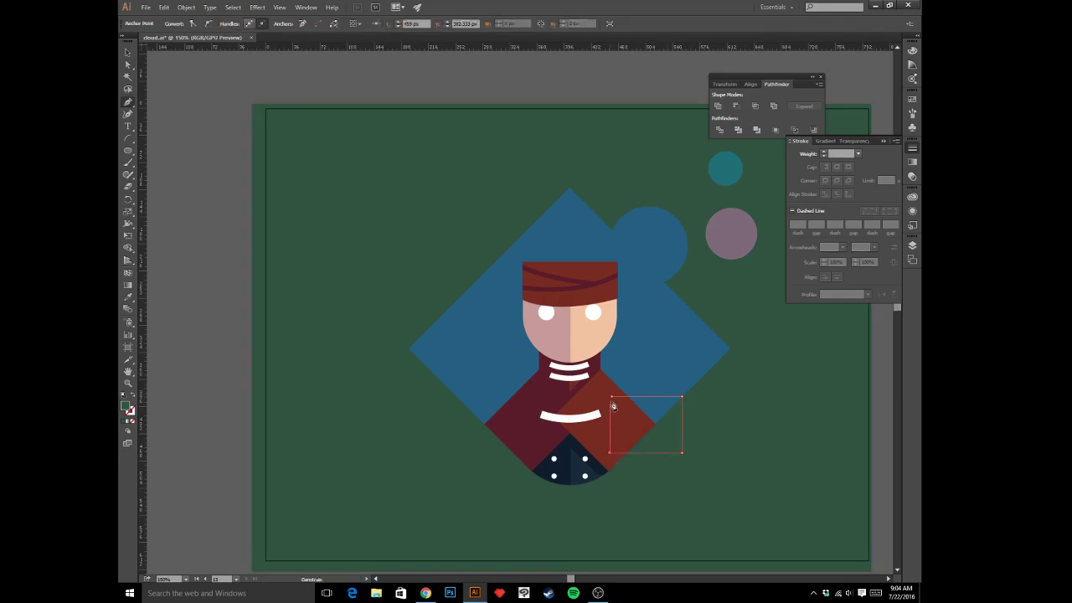
{"action": "left_click", "coordinate": [611, 396]}
- Round the shoulder shape's upper outer corner and fill the shape with the red sampled from the scarf
{"action": "key", "text": "a"}
{"action": "left_click_drag", "start_coordinate": [676, 408], "coordinate": [663, 427]}
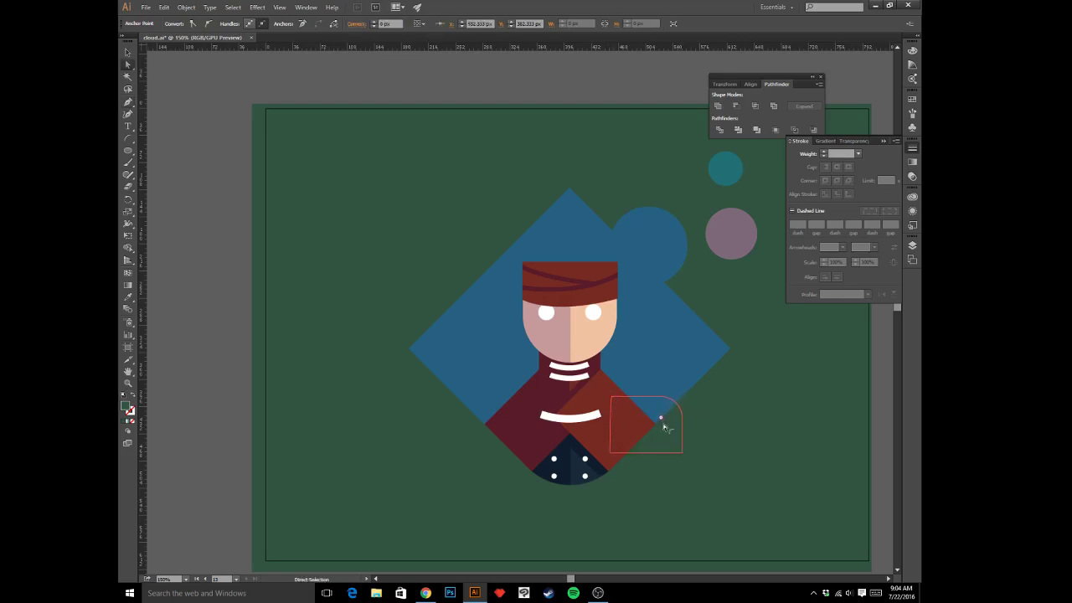
{"action": "key", "text": "i"}
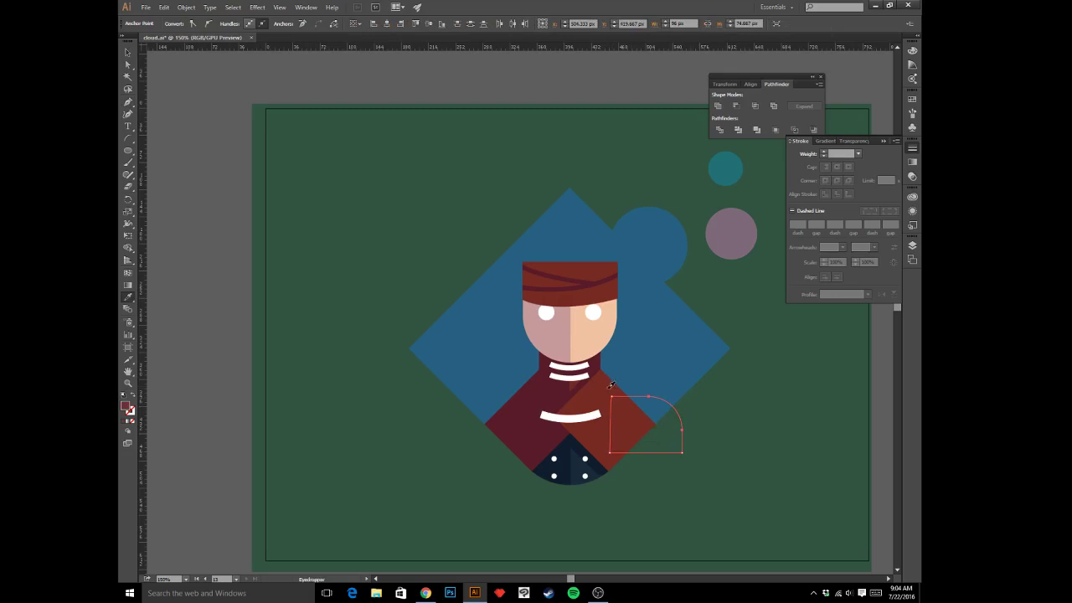
{"action": "left_click", "coordinate": [612, 385]}
{"action": "key", "text": "a"}
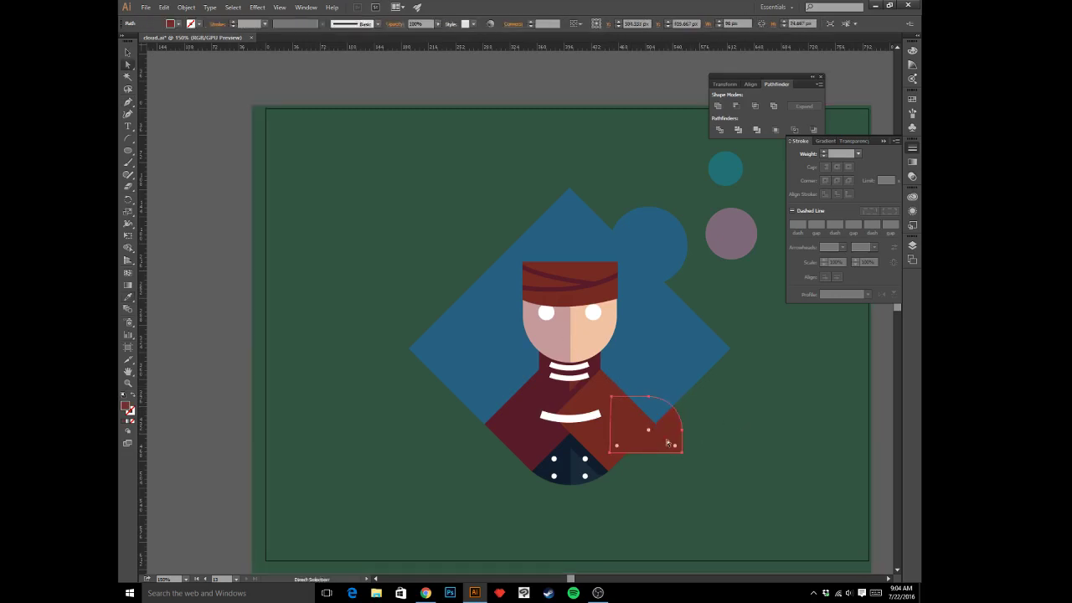
- Try the portrait without the red shoulder shape by deleting it, and restore the shape by undoing the deletion
{"action": "key", "text": "Delete"}
{"action": "left_click", "coordinate": [660, 405]}
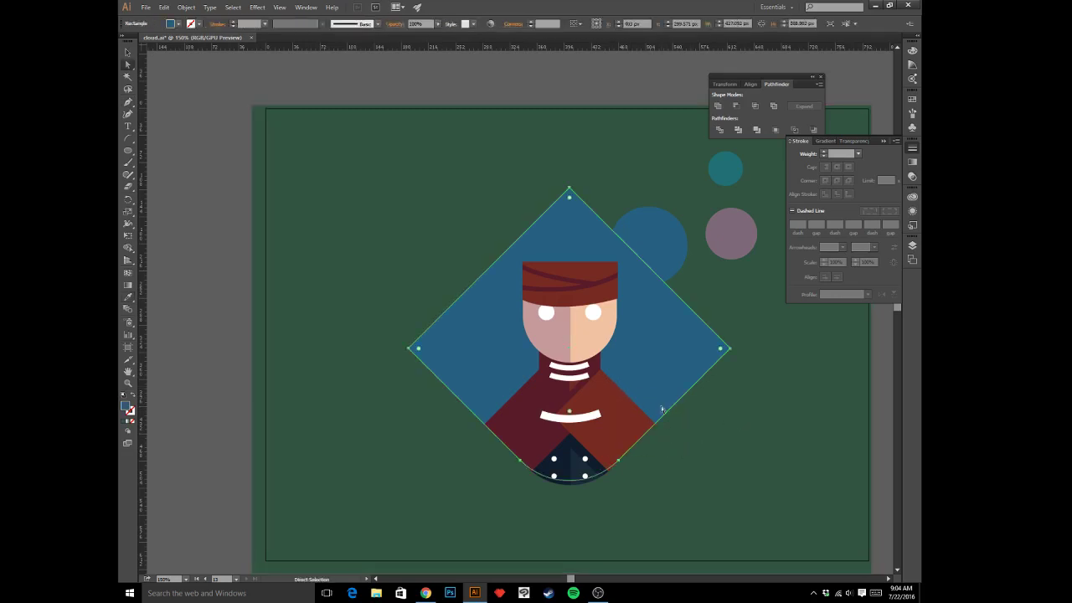
{"action": "key", "text": "v"}
{"action": "key", "text": "ctrl+z"}
{"action": "key", "text": "a"}
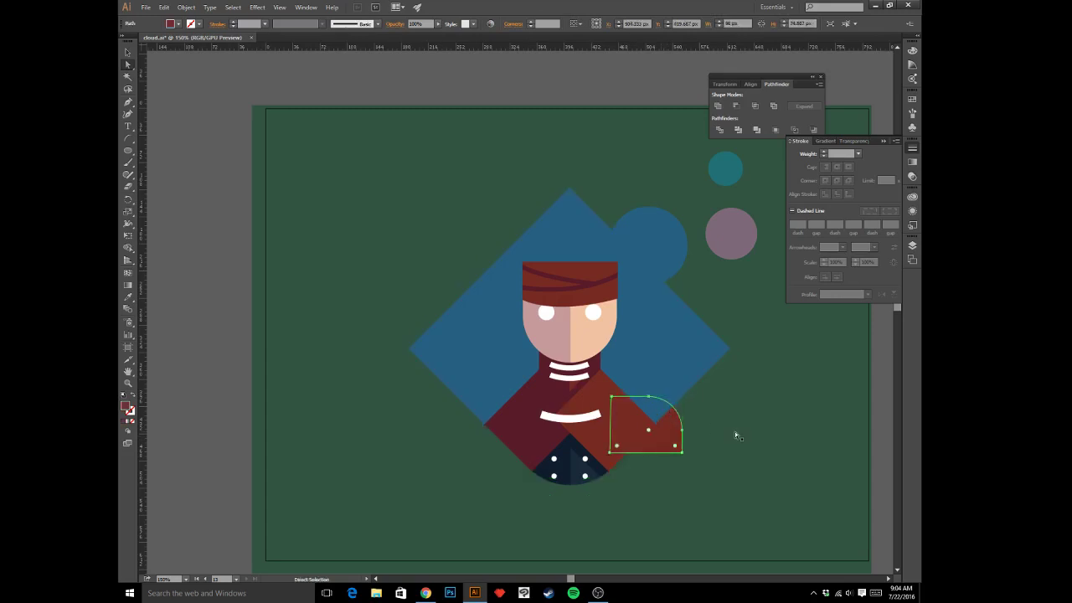
{"action": "key", "text": "ctrl+shift+z"}
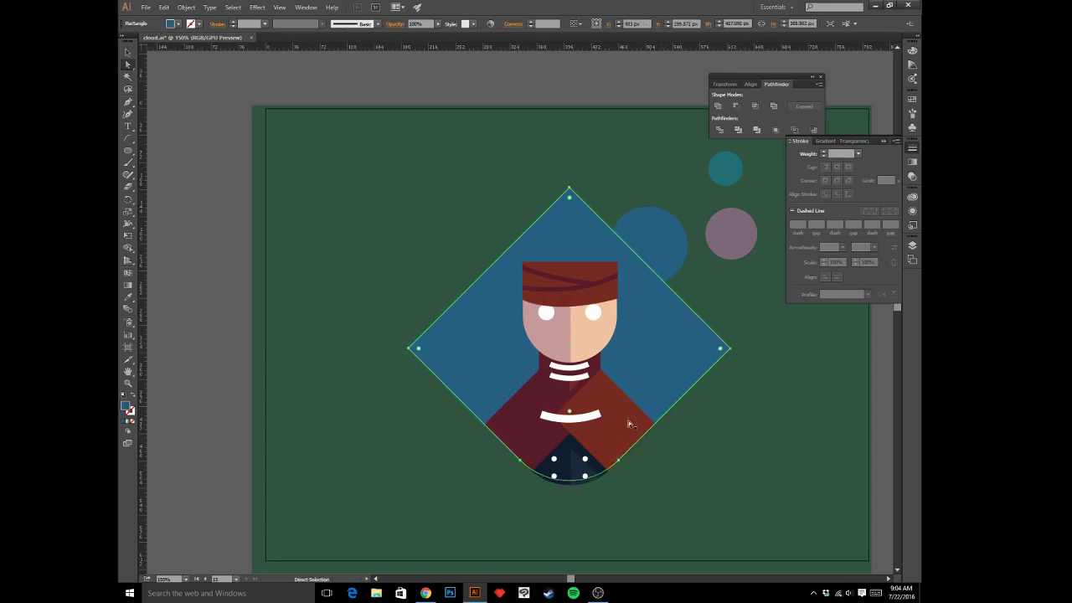
{"action": "left_click", "coordinate": [628, 421]}
{"action": "key", "text": "ctrl+z"}
{"action": "left_click", "coordinate": [740, 453]}
{"action": "left_click", "coordinate": [740, 456]}
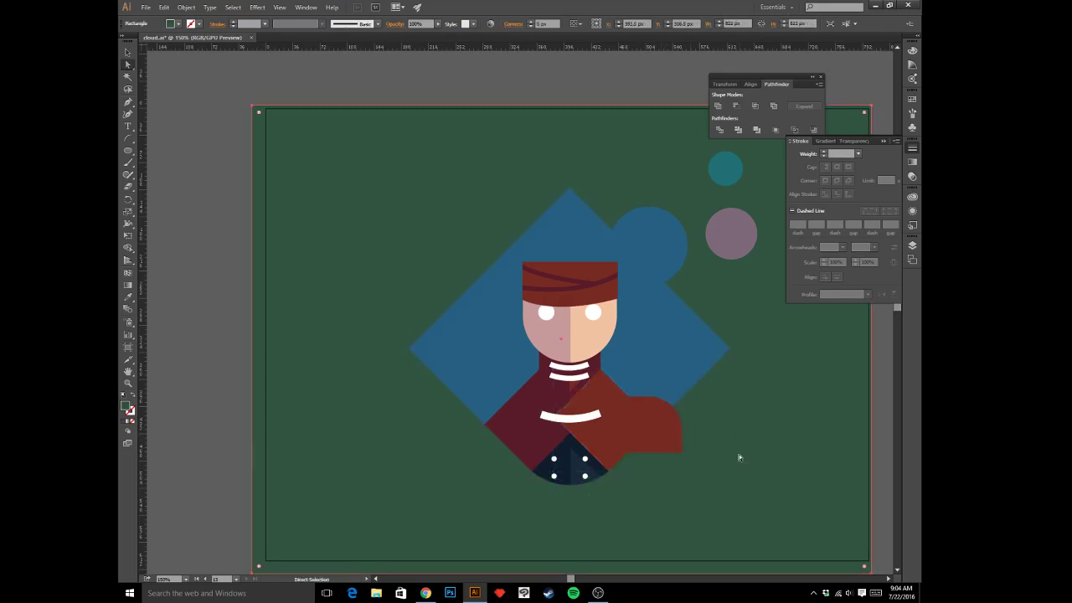
- Copy the red shoulder shape to the burgundy side of the body and reflect it so its rounded corner faces outward
{"action": "left_click", "coordinate": [665, 431]}
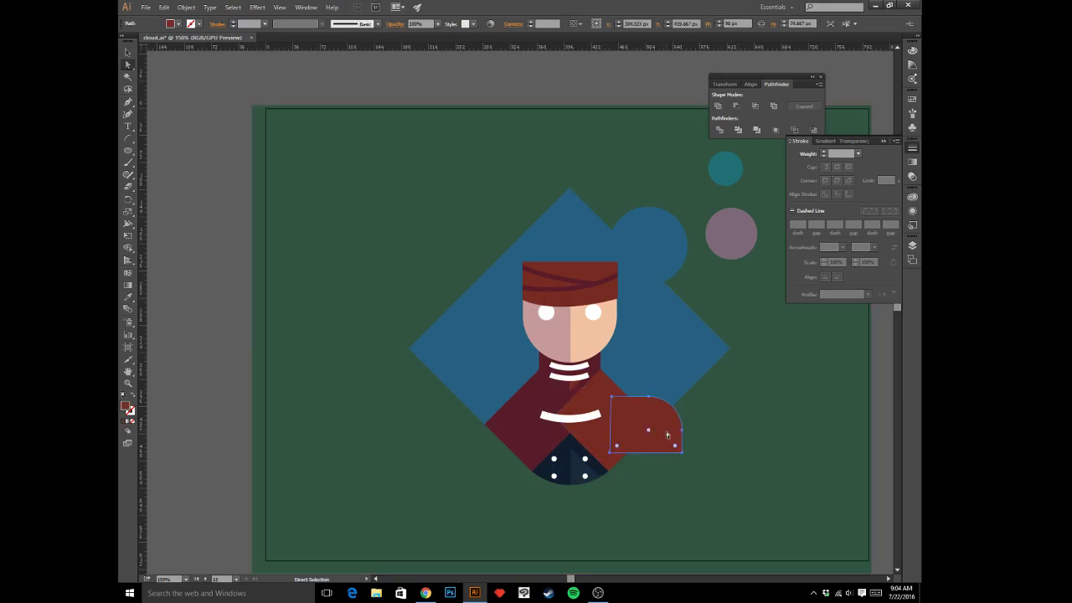
{"action": "left_click_drag", "start_coordinate": [666, 431], "coordinate": [517, 449]}
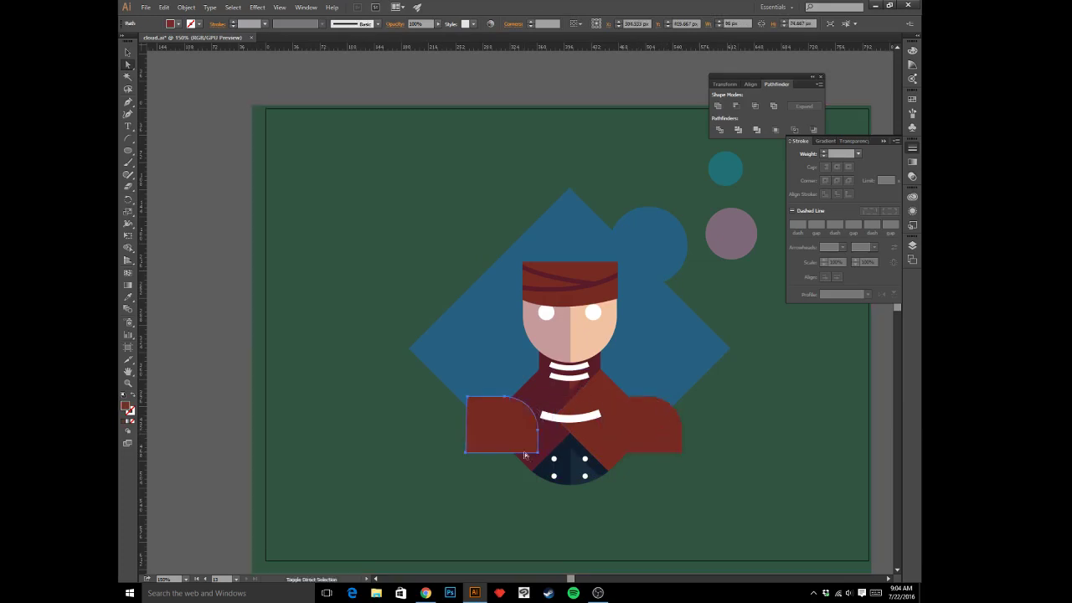
{"action": "left_click", "coordinate": [186, 7]}
{"action": "left_click", "coordinate": [335, 41]}
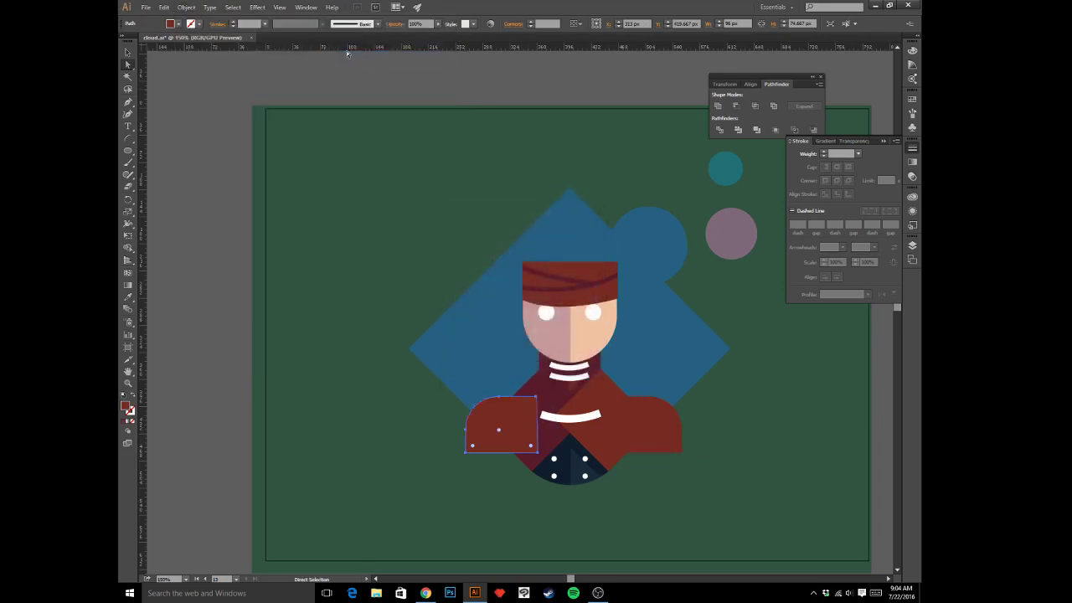
- Fill the copied shoulder shape with the burgundy sampled from the scarf
{"action": "key", "text": "i"}
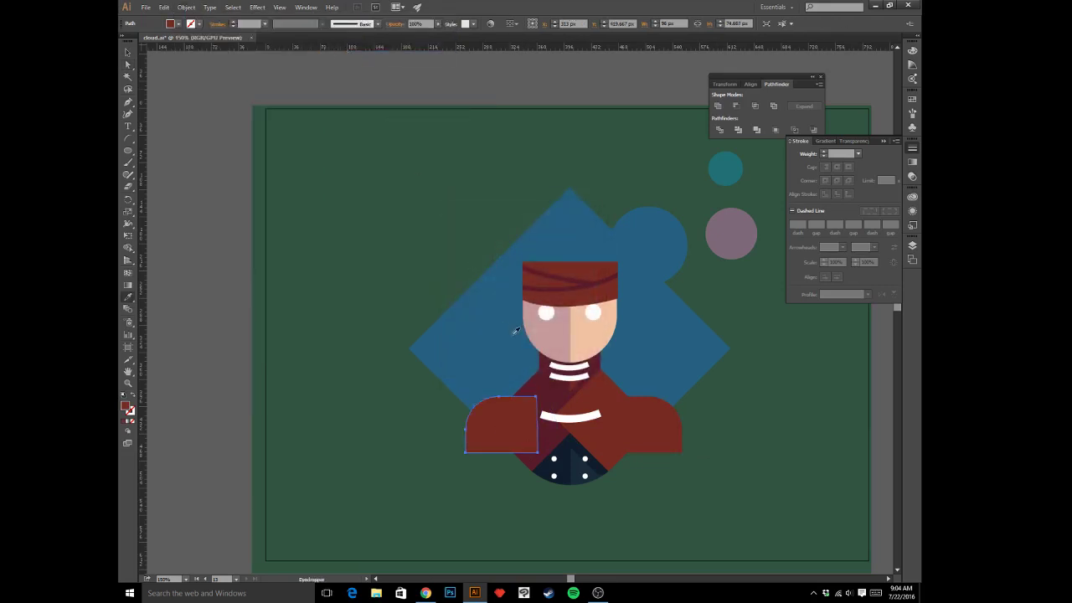
{"action": "left_click", "coordinate": [547, 383]}
{"action": "key", "text": "v"}
{"action": "left_click", "coordinate": [392, 400]}
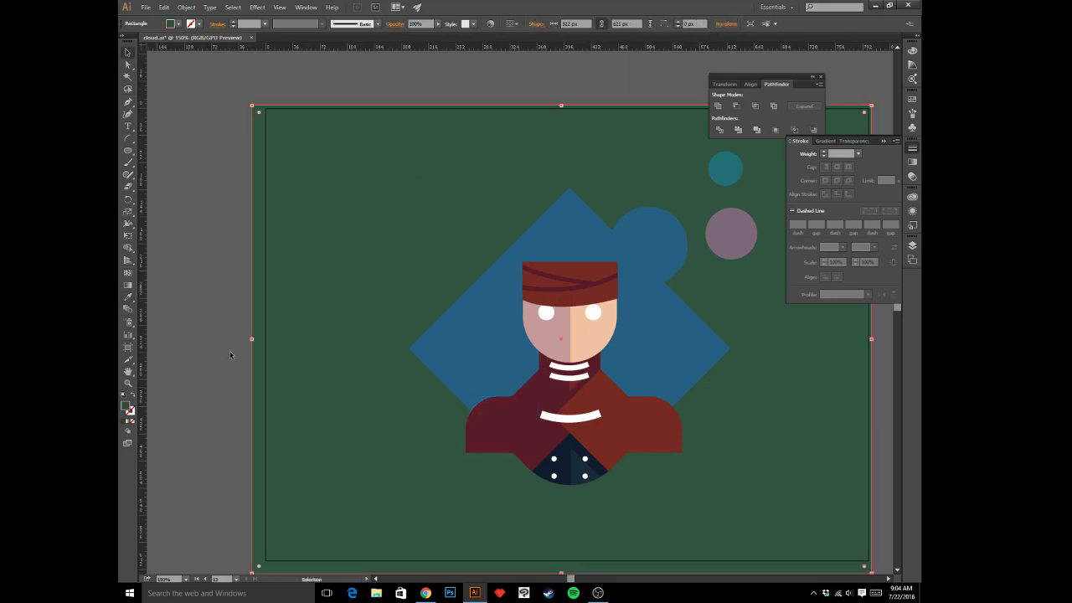
- Delete both rounded shoulder shapes from the portrait
{"action": "left_click", "coordinate": [508, 450]}
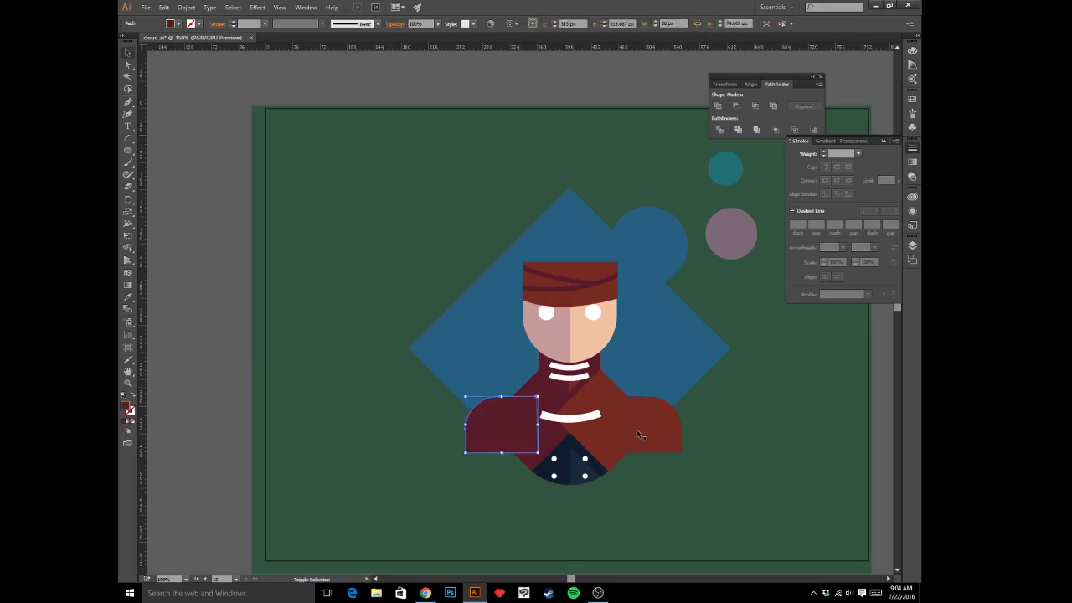
{"action": "left_click", "coordinate": [637, 429], "text": "shift"}
{"action": "key", "text": "Delete"}
- Examine the portrait without shoulders beside the neighbouring character artboards
{"action": "key", "text": "ctrl+minus"}
{"action": "key", "text": "ctrl+minus"}
{"action": "key", "text": "ctrl+minus"}
{"action": "key", "text": "ctrl+minus"}
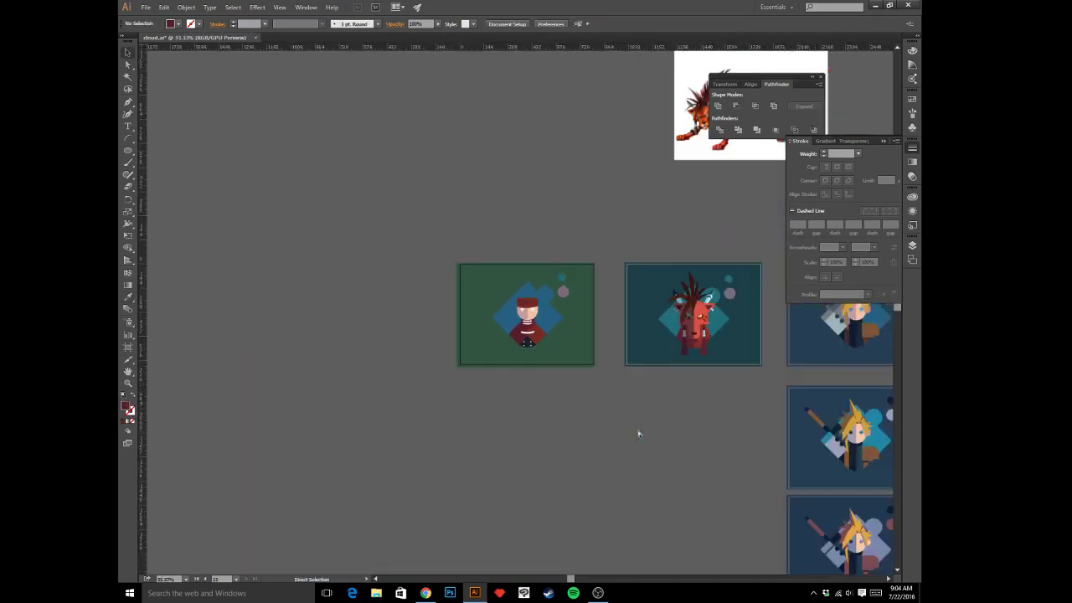
{"action": "key", "text": "ctrl+plus"}
{"action": "key", "text": "ctrl+plus"}
{"action": "key", "text": "ctrl+plus"}
{"action": "key", "text": "ctrl+plus"}
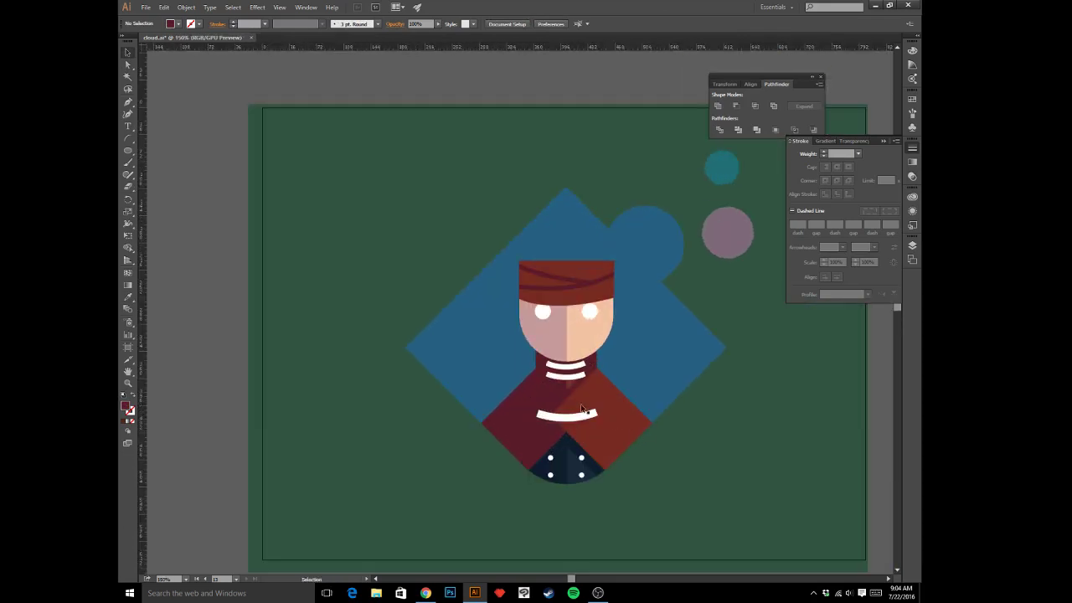
- Draw a small burgundy triangular fold on the outer edge of the red scarf, just below the neck
{"action": "key", "text": "a"}
{"action": "key", "text": "plus"}
{"action": "left_click", "coordinate": [603, 384]}
{"action": "key", "text": "p"}
{"action": "left_click", "coordinate": [603, 375]}
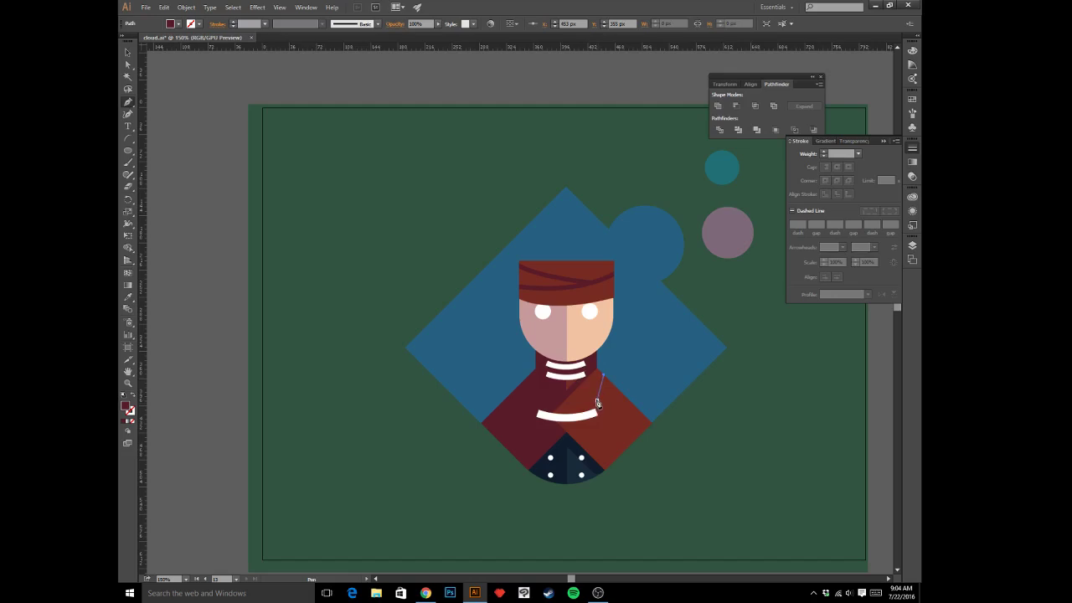
{"action": "left_click", "coordinate": [597, 393]}
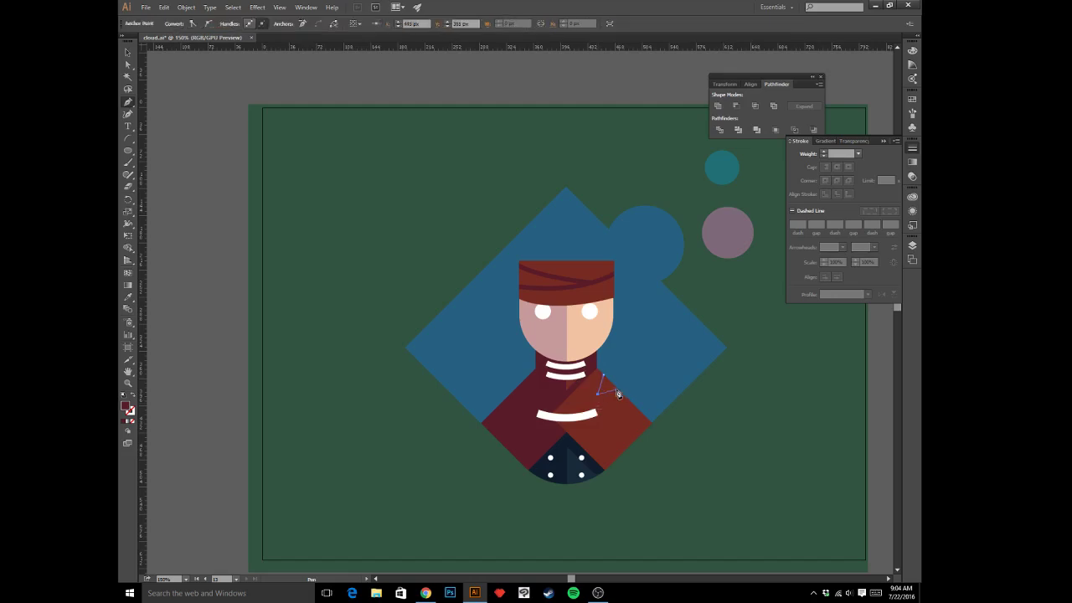
{"action": "left_click", "coordinate": [617, 390]}
{"action": "left_click", "coordinate": [604, 375]}
{"action": "key", "text": "v"}
{"action": "left_click", "coordinate": [682, 438]}
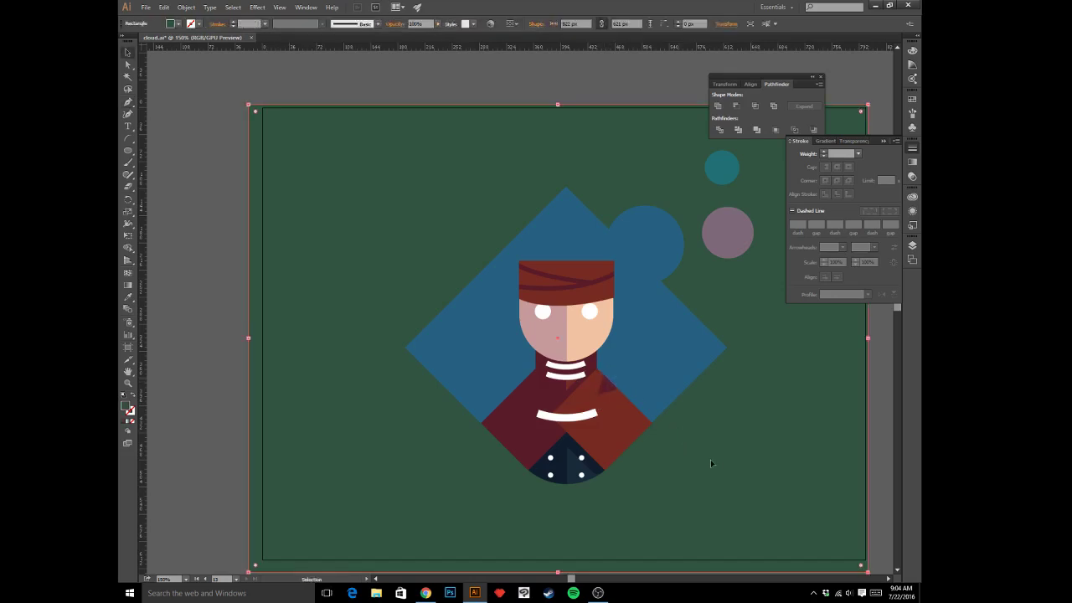
- Move the triangular fold's outer corner so it meets the red scarf's edge
{"action": "key", "text": "p"}
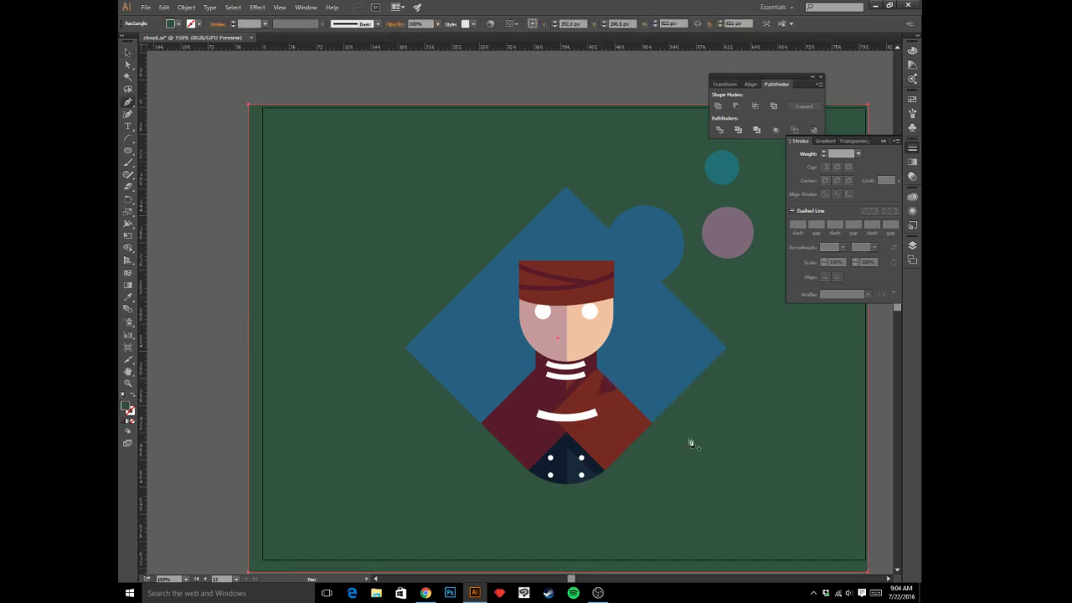
{"action": "left_click", "coordinate": [604, 385], "text": "ctrl"}
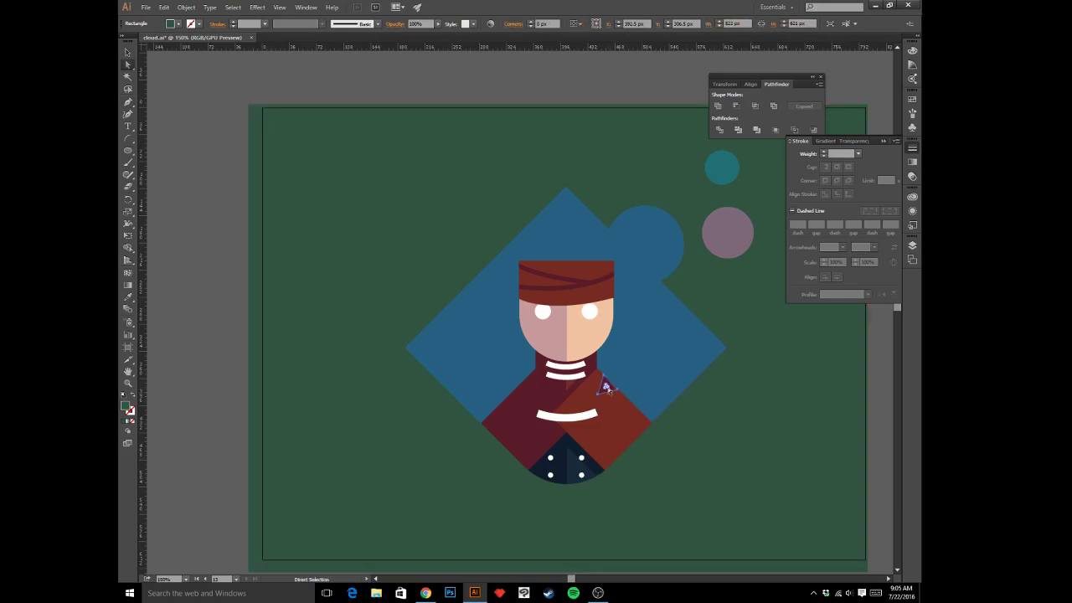
{"action": "scroll", "coordinate": [607, 389], "scroll_direction": "up", "scroll_amount": 3}
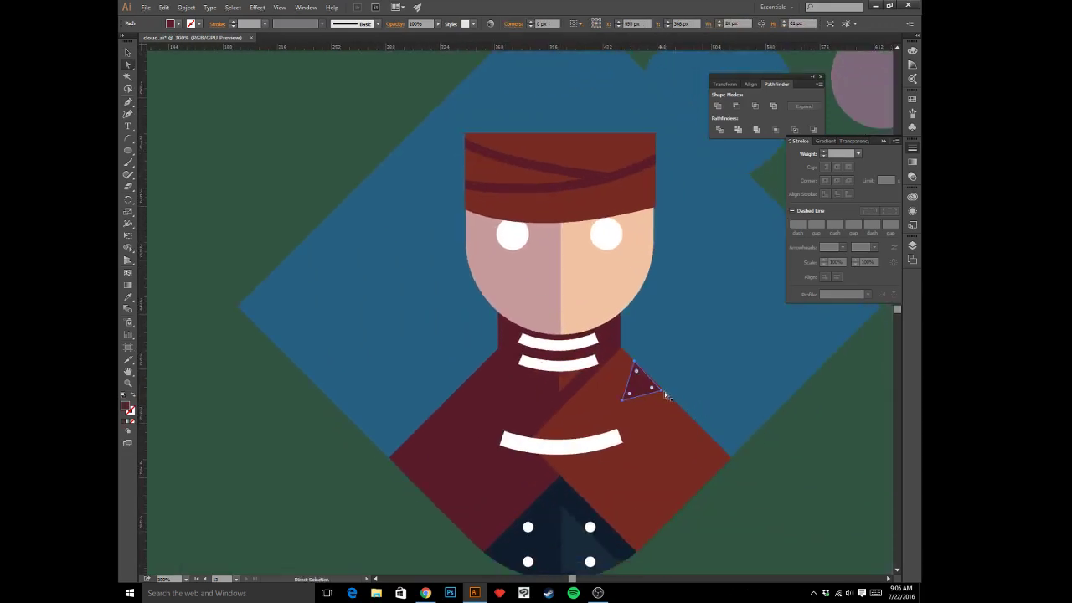
{"action": "left_click_drag", "start_coordinate": [662, 390], "coordinate": [668, 394]}
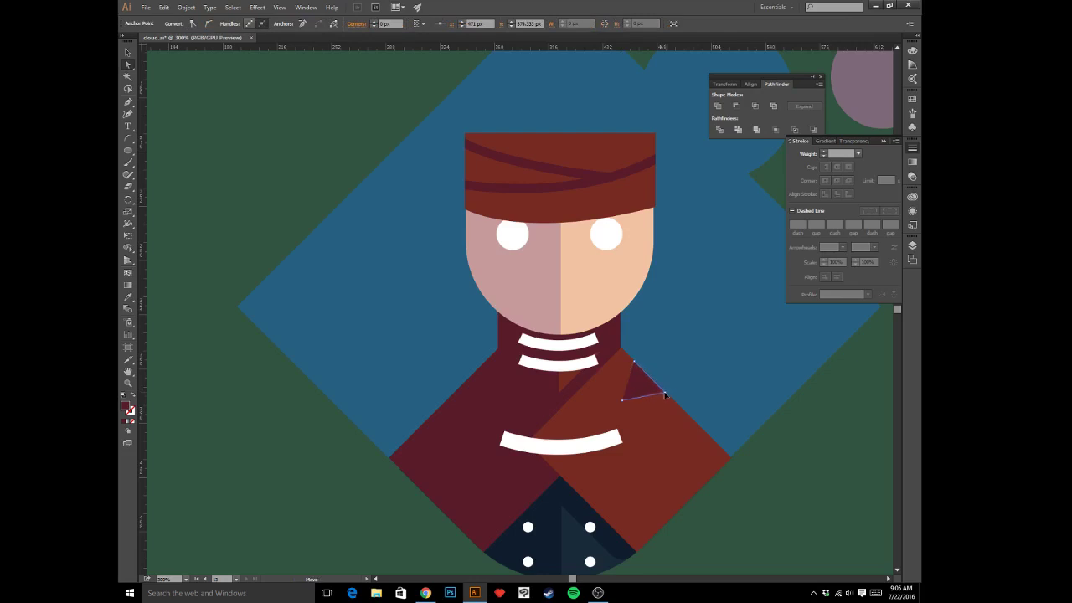
- Copy the triangular fold further down the red scarf's edge and stretch the copy's inner point into a long wedge
{"action": "key", "text": "v"}
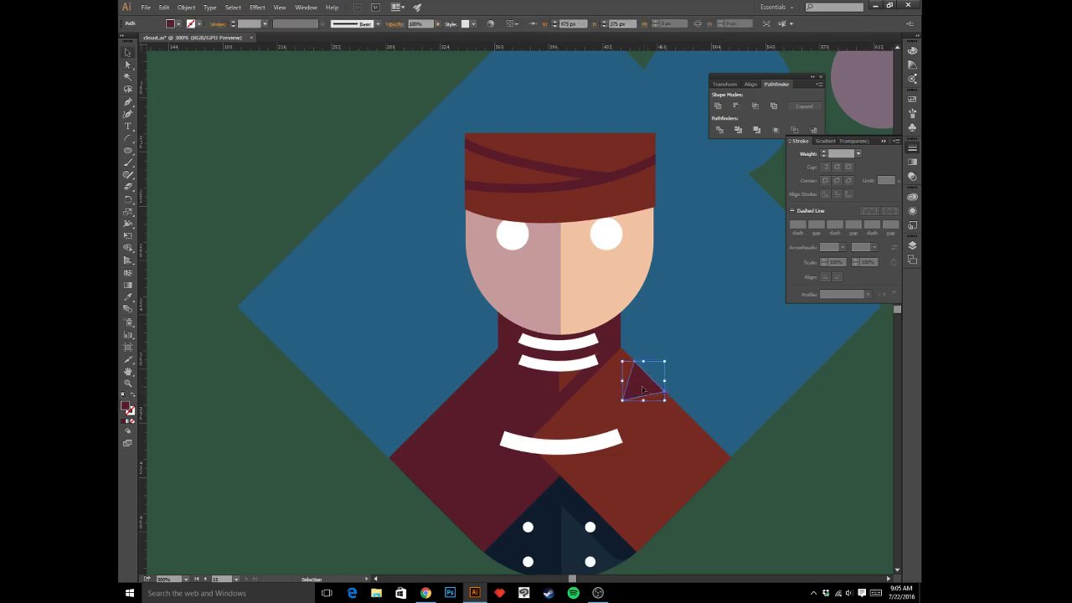
{"action": "left_click_drag", "start_coordinate": [655, 398], "coordinate": [689, 435]}
{"action": "key", "text": "a"}
{"action": "left_click", "coordinate": [666, 442]}
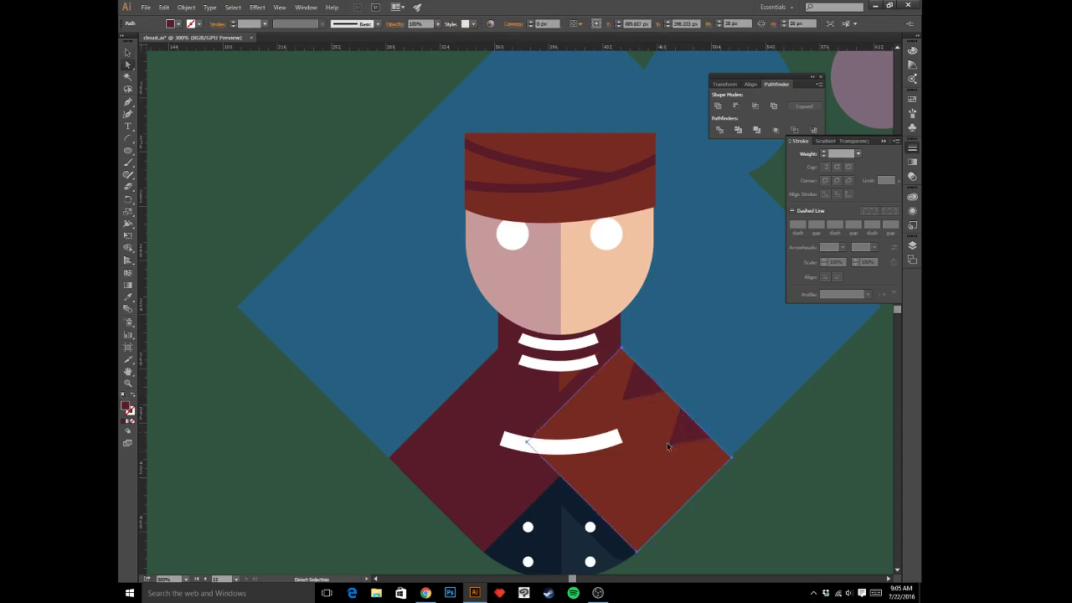
{"action": "left_click", "coordinate": [675, 438]}
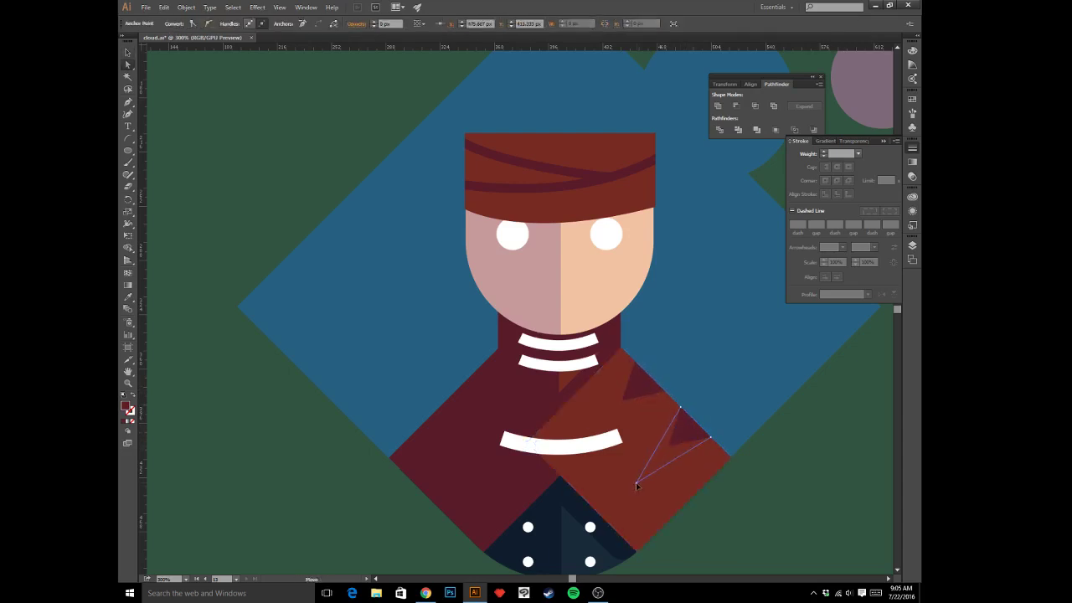
{"action": "left_click_drag", "start_coordinate": [637, 484], "coordinate": [622, 491]}
{"action": "left_click", "coordinate": [743, 517]}
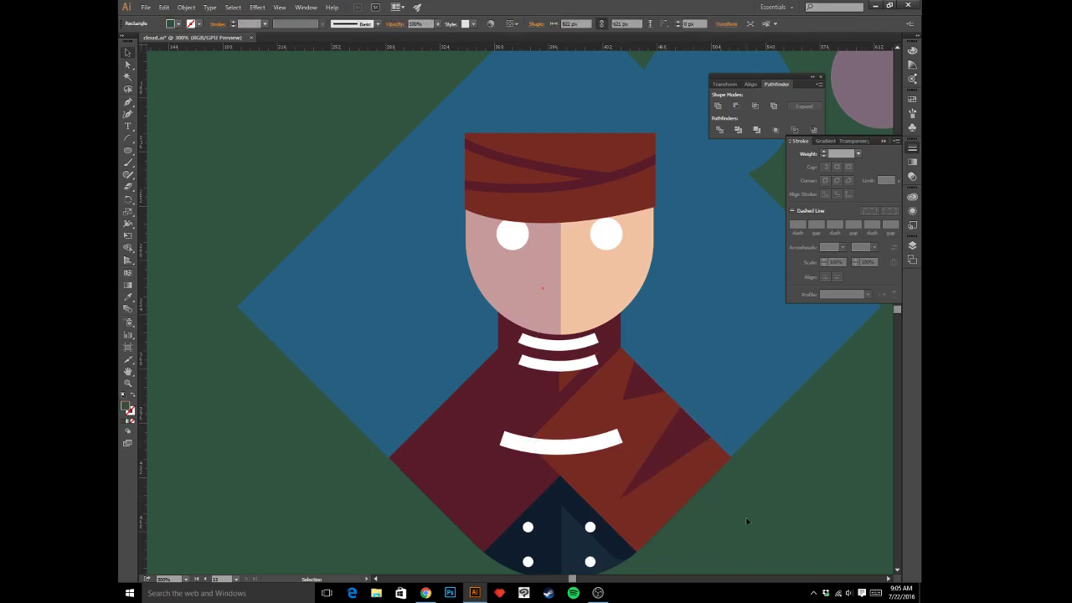
- Draw a rectangle about 79 by 155 px covering the half of the hat above the shaded side of the face
{"action": "key", "text": "ctrl+minus"}
{"action": "key", "text": "ctrl+minus"}
{"action": "key", "text": "ctrl+minus"}
{"action": "key", "text": "ctrl+minus"}
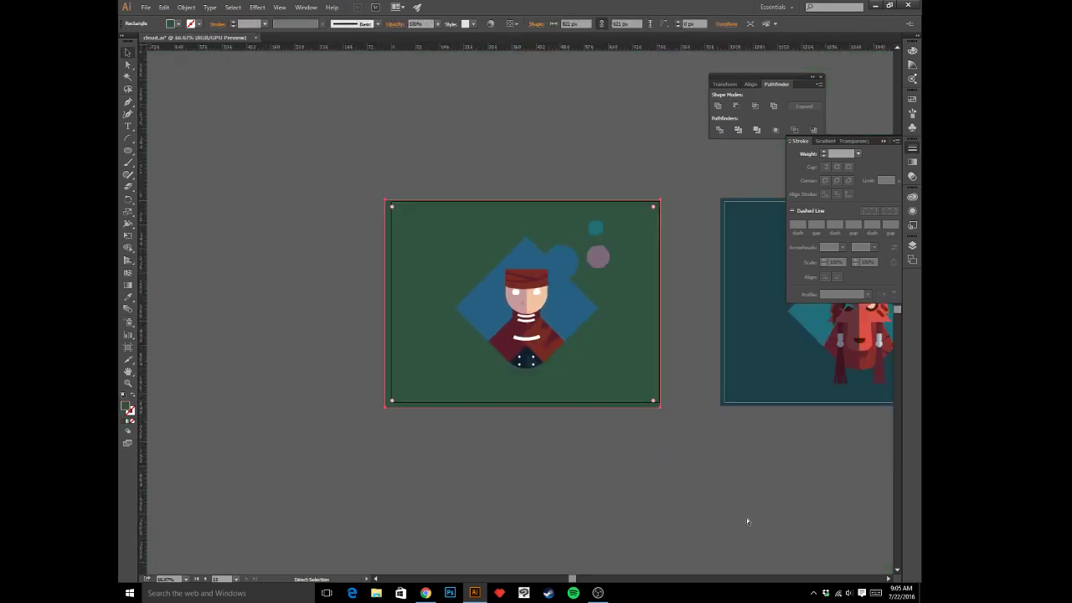
{"action": "key", "text": "ctrl+plus"}
{"action": "key", "text": "ctrl+plus"}
{"action": "left_click_drag", "start_coordinate": [638, 345], "coordinate": [672, 361]}
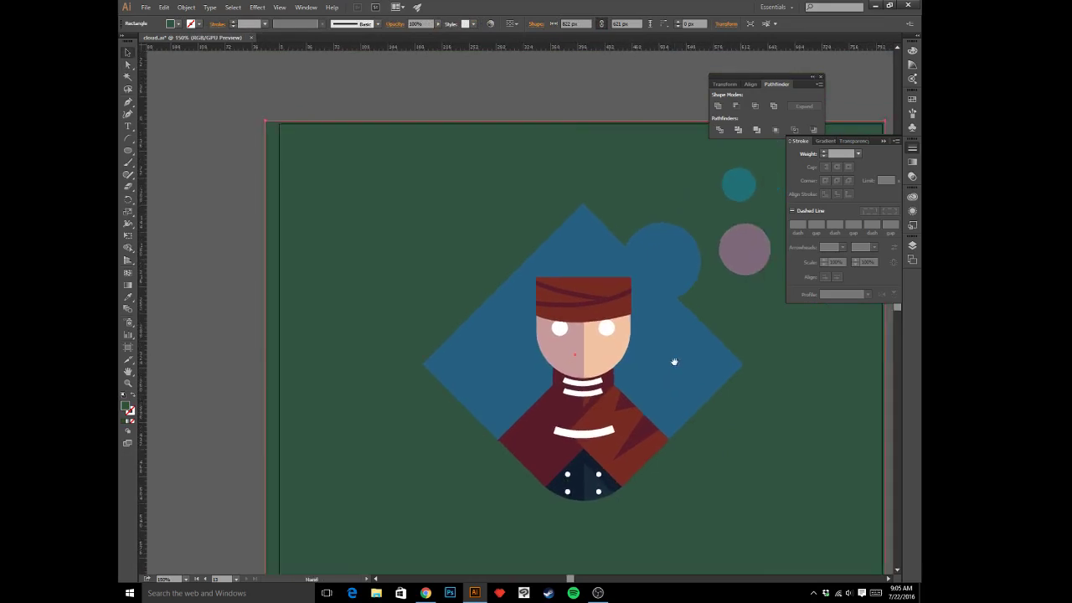
{"action": "key", "text": "a"}
{"action": "left_click", "coordinate": [599, 320]}
{"action": "left_click", "coordinate": [128, 153]}
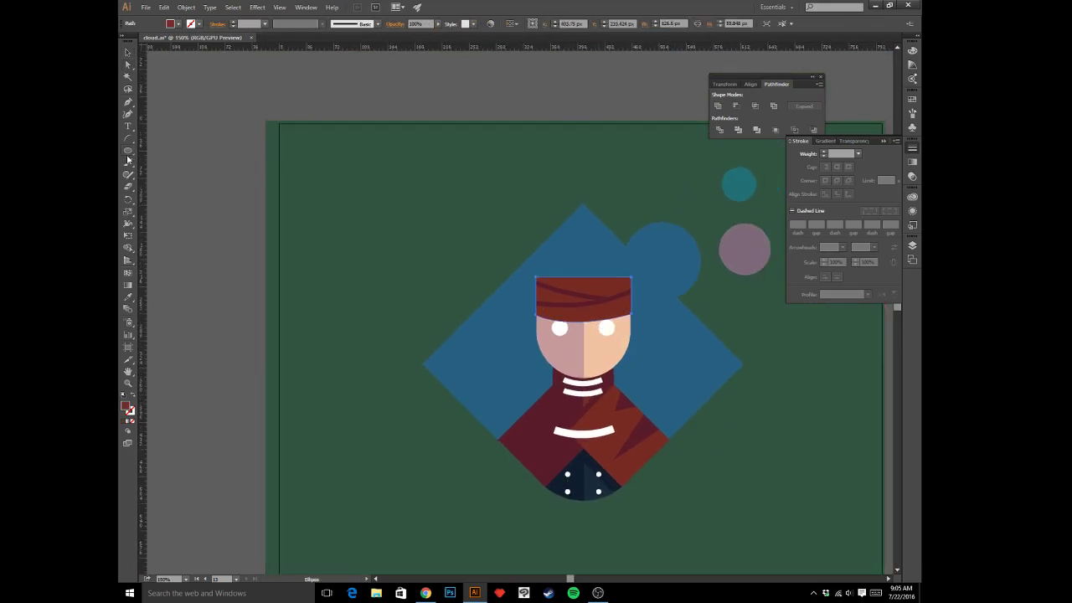
{"action": "left_click_drag", "start_coordinate": [128, 155], "coordinate": [159, 151]}
{"action": "mouse_move", "coordinate": [526, 244]}
{"action": "left_mouse_down"}
{"action": "mouse_move", "coordinate": [581, 323]}
{"action": "mouse_move", "coordinate": [585, 362]}
{"action": "left_mouse_up"}
- Fill the rectangle with burgundy sampled from the neck and paste it in place inside the hat's clipping group
{"action": "key", "text": "i"}
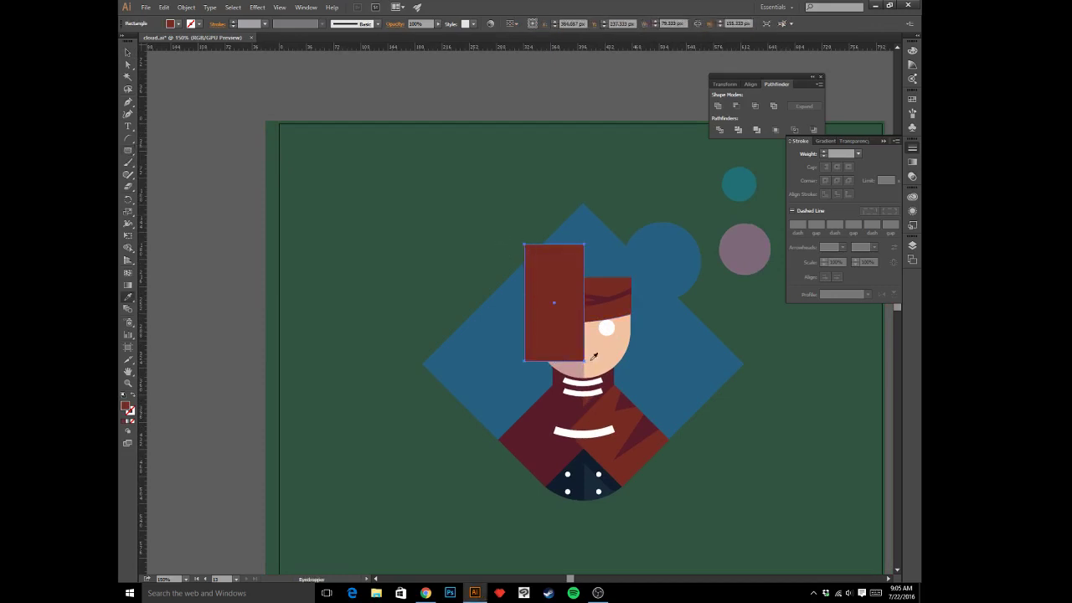
{"action": "left_click", "coordinate": [564, 393]}
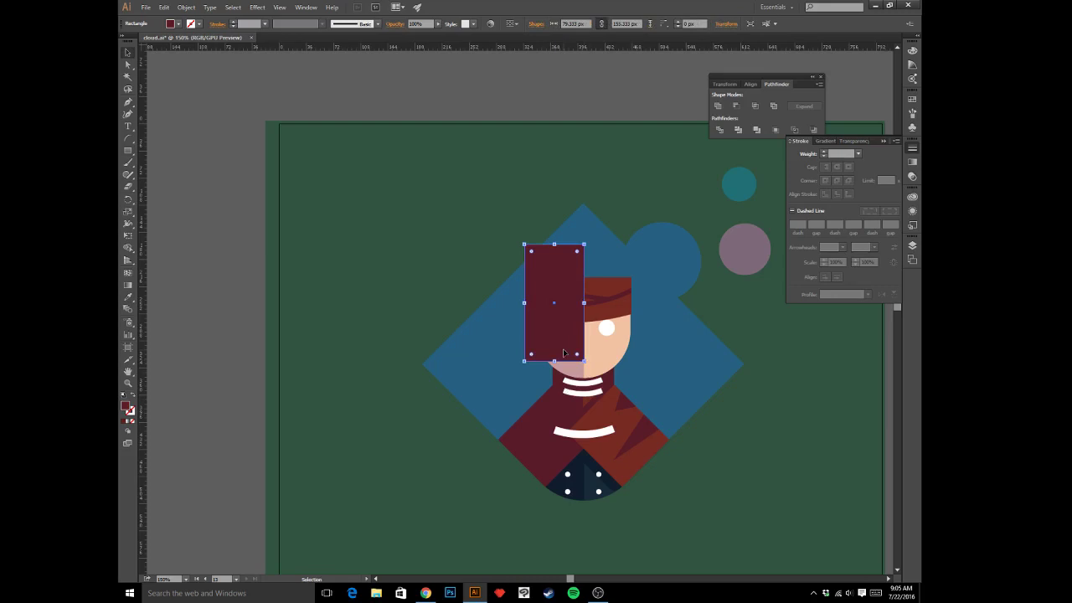
{"action": "key", "text": "Delete"}
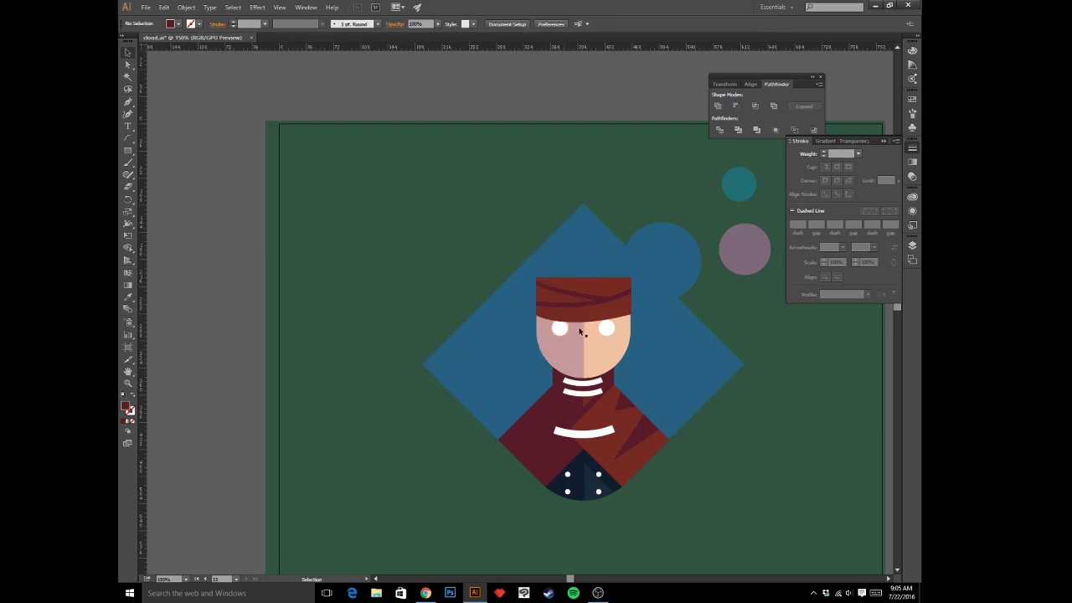
{"action": "key", "text": "a"}
{"action": "left_click", "coordinate": [585, 305]}
{"action": "key", "text": "ctrl+f"}
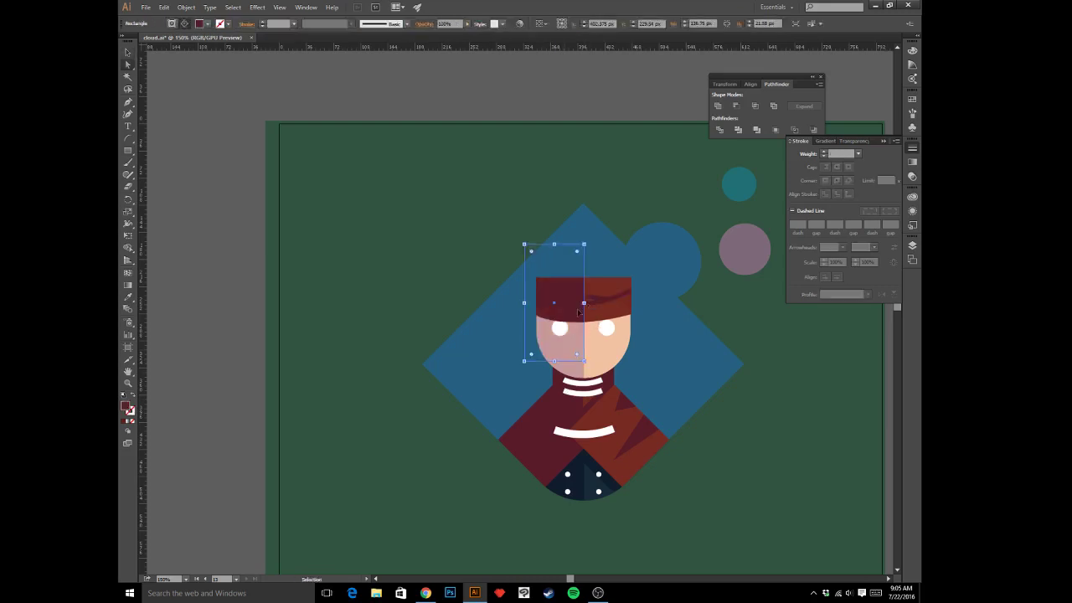
- Examine the half-shaded hat in the whole portrait and beside the neighbouring artboard
{"action": "left_click", "coordinate": [215, 309]}
{"action": "key", "text": "ctrl+minus"}
{"action": "key", "text": "ctrl+minus"}
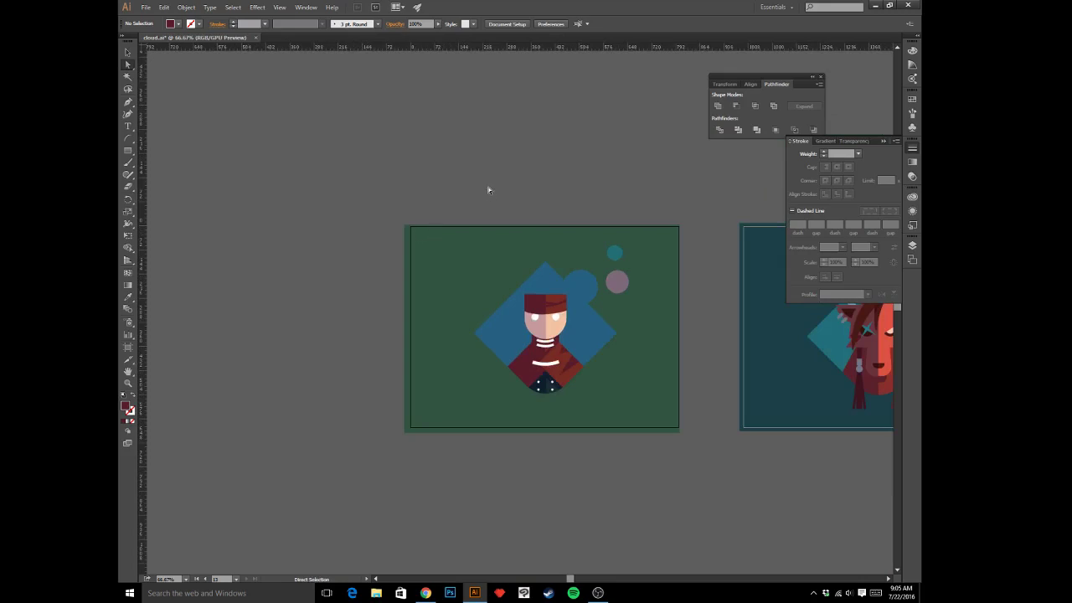
{"action": "key", "text": "ctrl+plus"}
{"action": "key", "text": "ctrl+plus"}
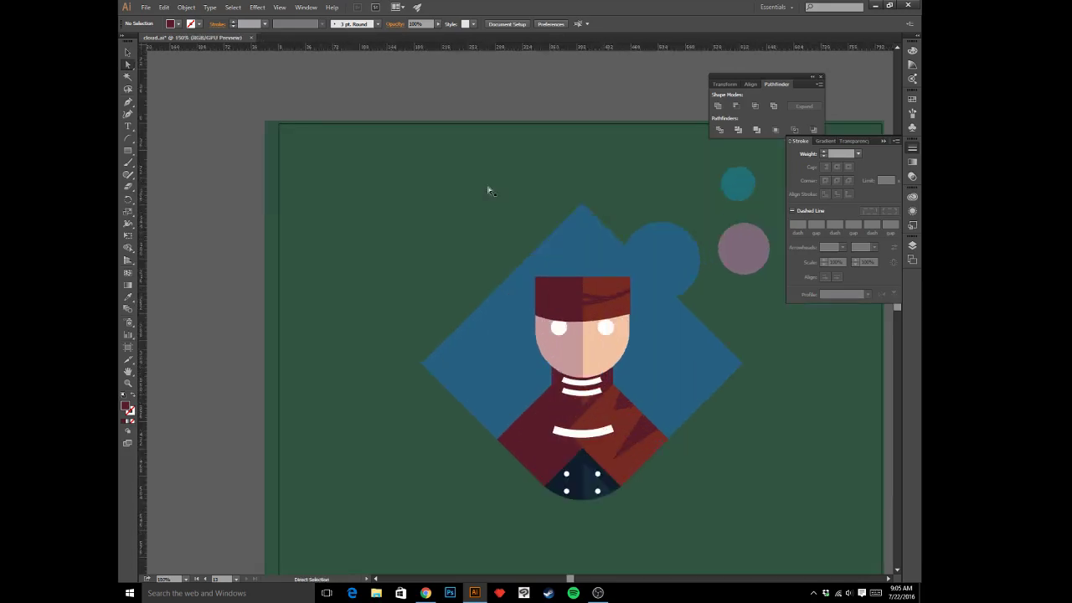
{"action": "left_click_drag", "start_coordinate": [529, 219], "coordinate": [474, 200]}
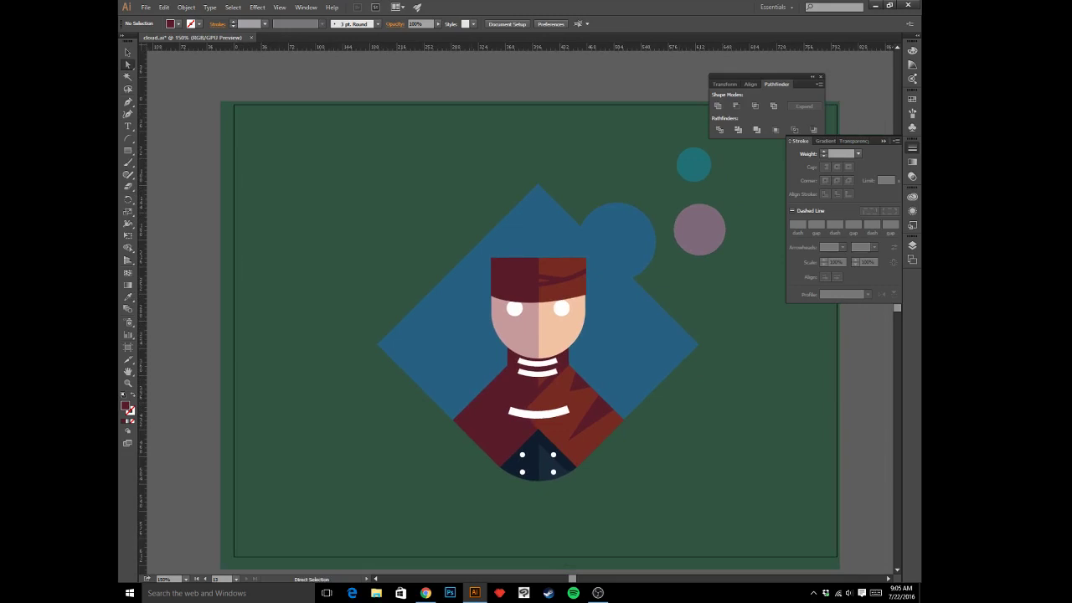
{"action": "key", "text": "alt+Tab"}
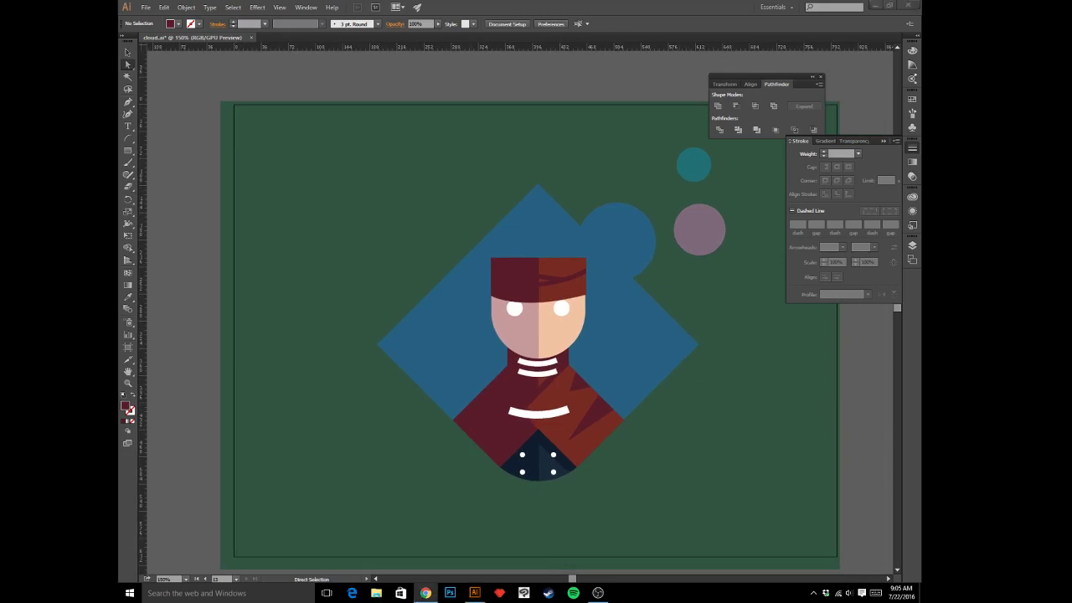
{"action": "left_click", "coordinate": [493, 80]}
{"action": "left_click_drag", "start_coordinate": [506, 81], "coordinate": [480, 91]}
{"action": "left_click_drag", "start_coordinate": [514, 224], "coordinate": [570, 233]}
- Draw a closed burgundy hair shape about 205 by 298 px, rising over the hat and curving down past the face to the diamond's lower edge
{"action": "key", "text": "p"}
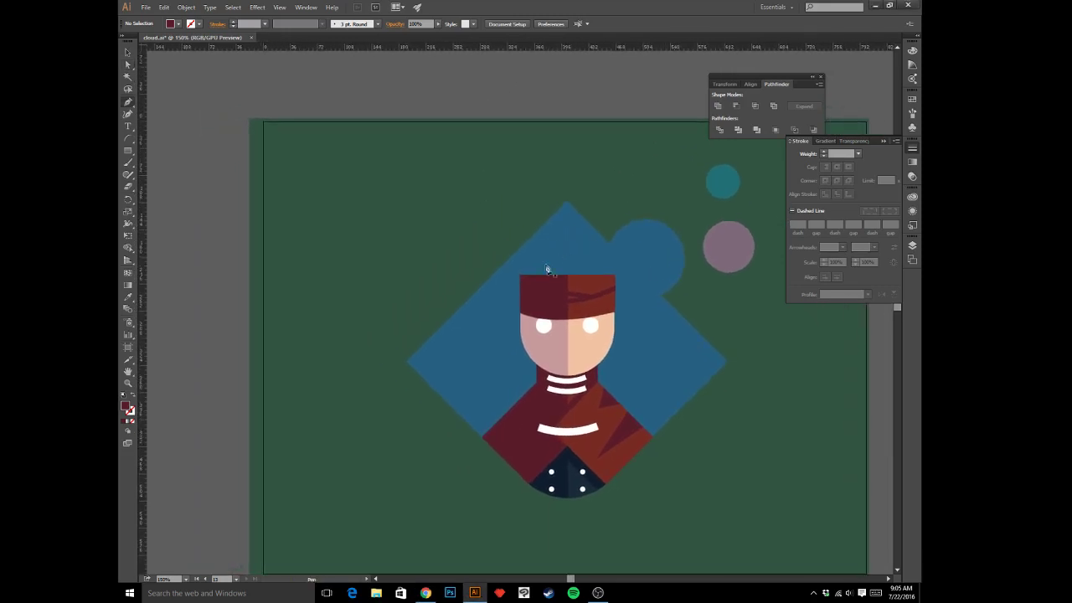
{"action": "left_click", "coordinate": [522, 276]}
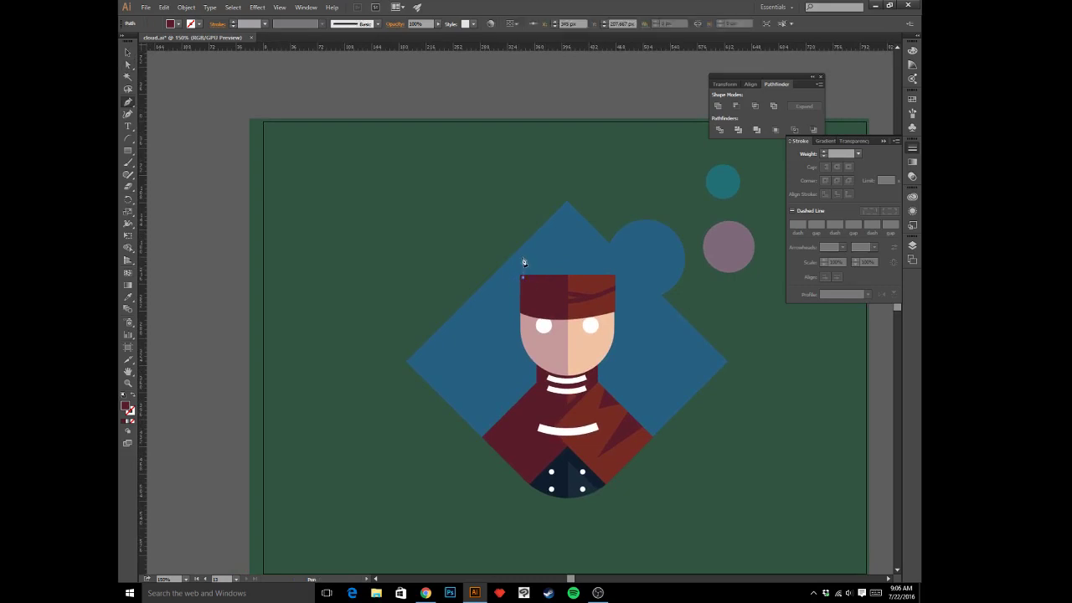
{"action": "left_click_drag", "start_coordinate": [521, 252], "coordinate": [564, 234]}
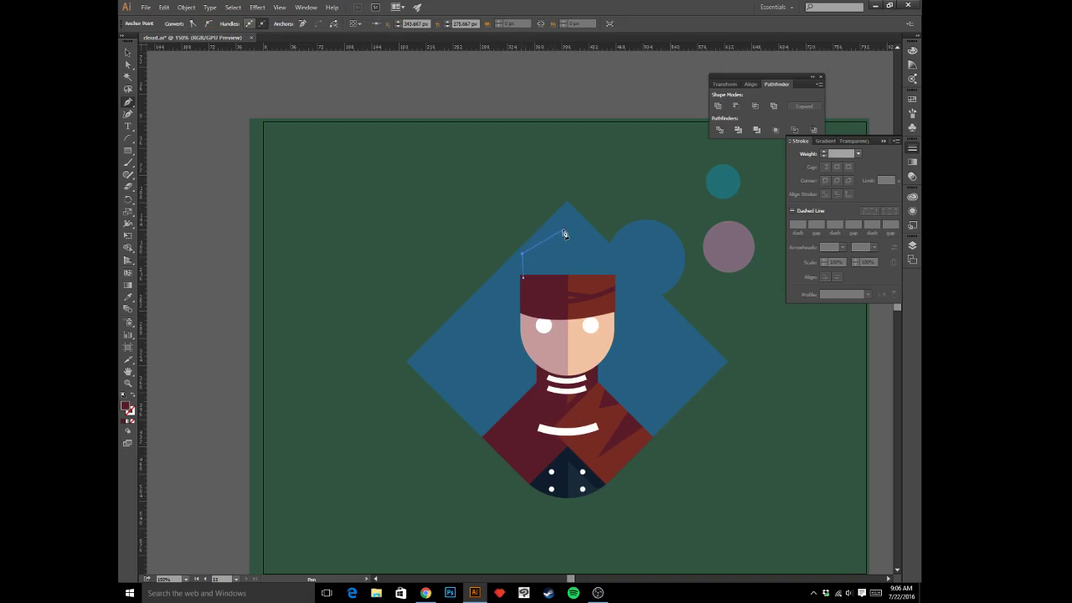
{"action": "left_click", "coordinate": [563, 231]}
{"action": "left_click", "coordinate": [612, 246]}
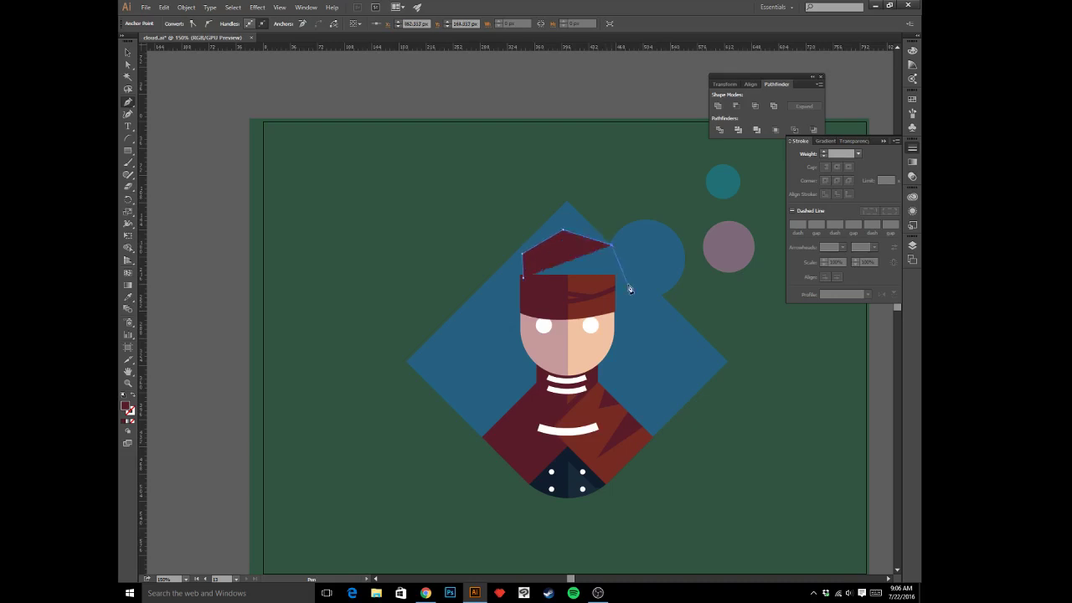
{"action": "left_click", "coordinate": [628, 284]}
{"action": "left_click", "coordinate": [628, 315]}
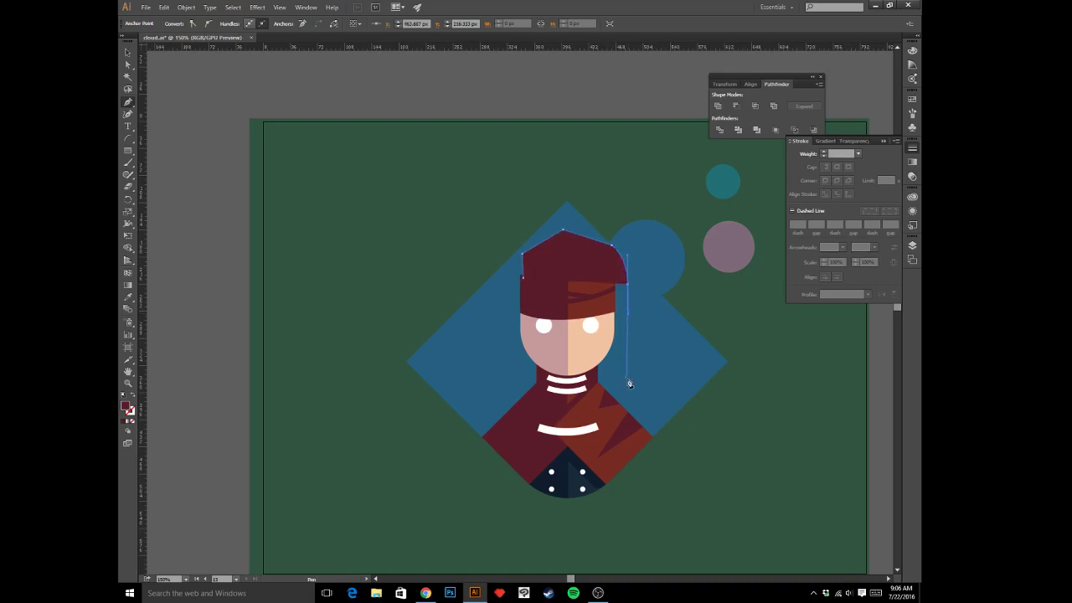
{"action": "left_click", "coordinate": [636, 366]}
{"action": "left_click_drag", "start_coordinate": [644, 379], "coordinate": [645, 384]}
{"action": "left_click", "coordinate": [644, 383]}
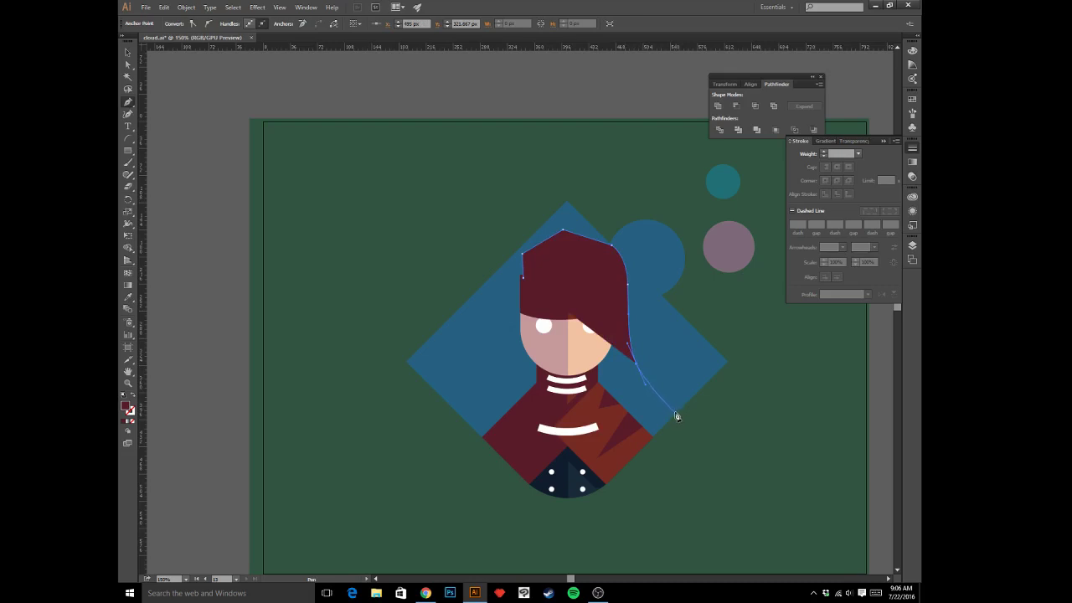
{"action": "left_click", "coordinate": [677, 414]}
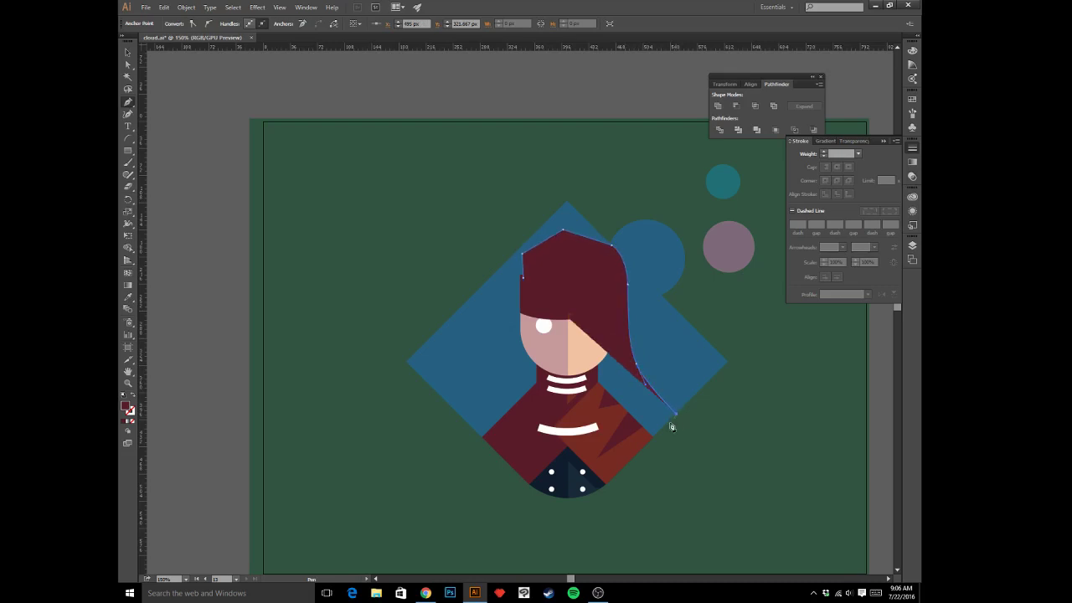
{"action": "left_click", "coordinate": [635, 458]}
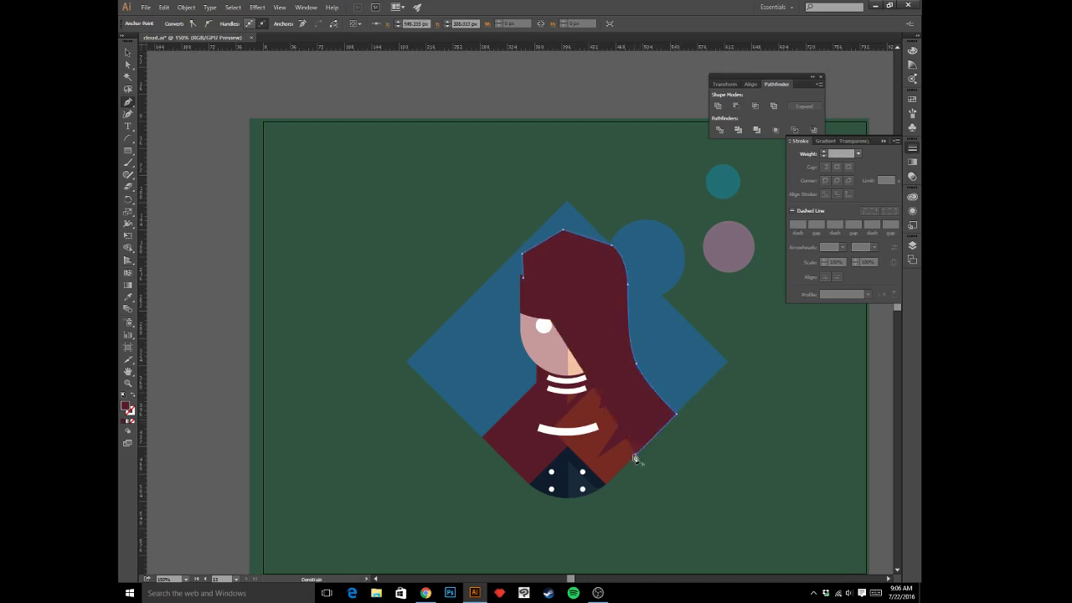
{"action": "left_click", "coordinate": [524, 277]}
- Cut the burgundy hair shape and place it behind the character's hat, face and scarf
{"action": "key", "text": "v"}
{"action": "key", "text": "ctrl+x"}
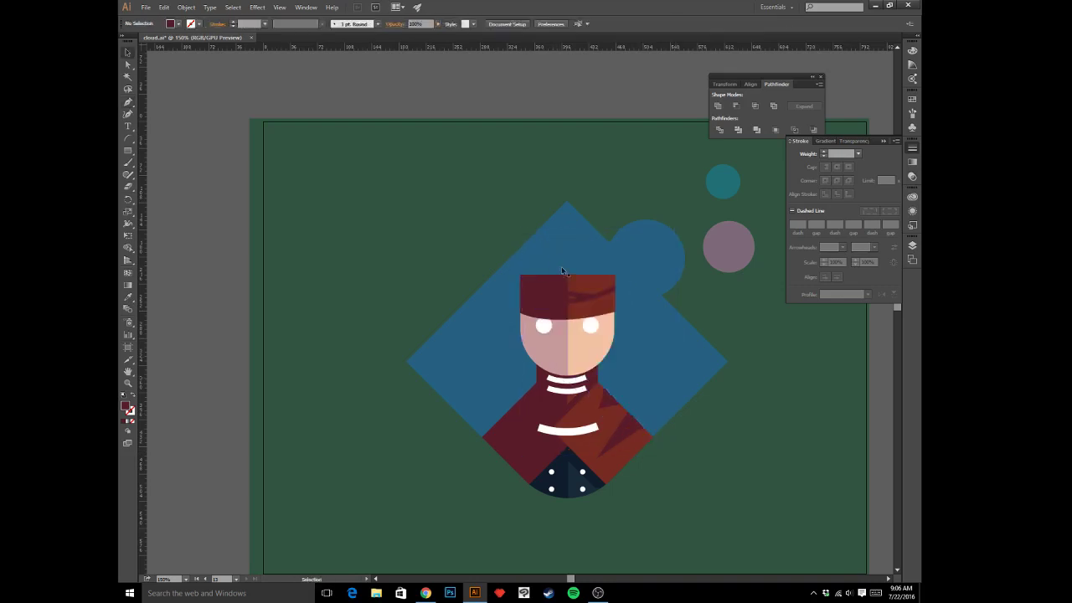
{"action": "left_click", "coordinate": [619, 266]}
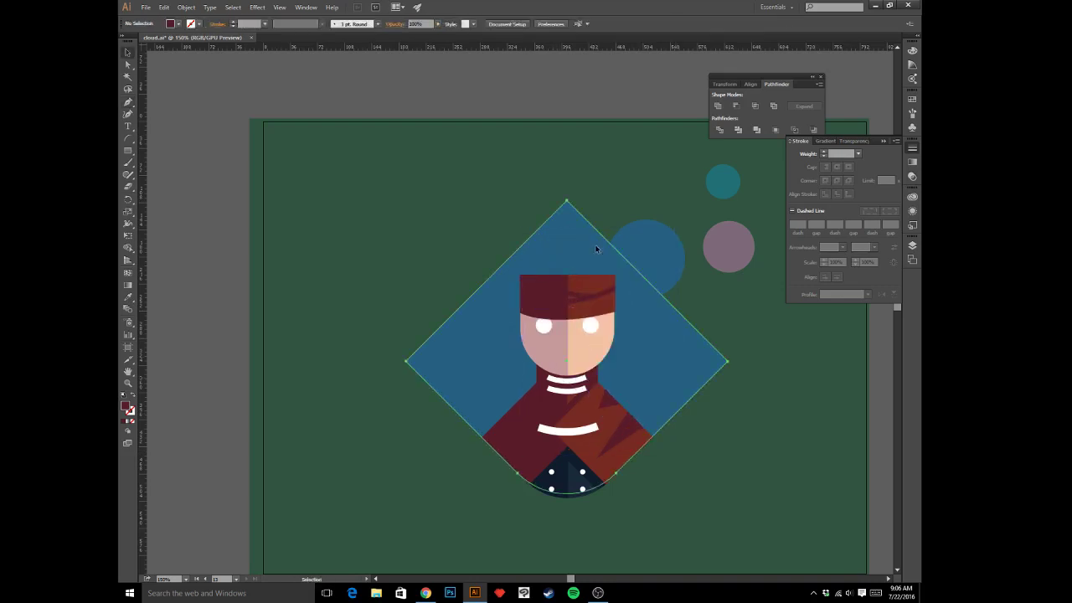
{"action": "left_click", "coordinate": [657, 245], "text": "shift"}
{"action": "left_click", "coordinate": [566, 140], "text": "shift"}
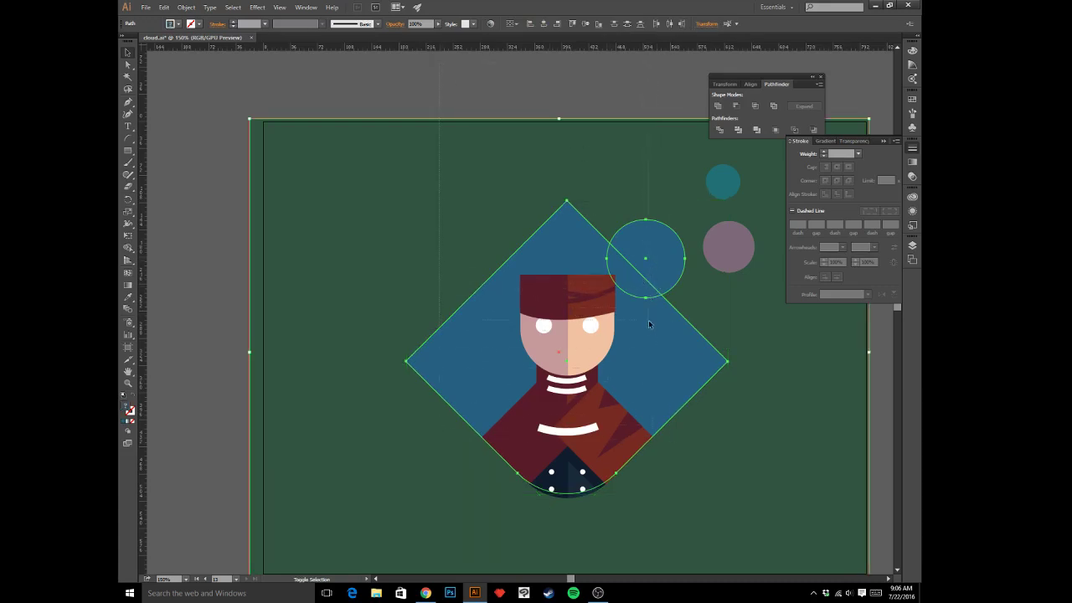
{"action": "left_click", "coordinate": [661, 426]}
{"action": "key", "text": "a"}
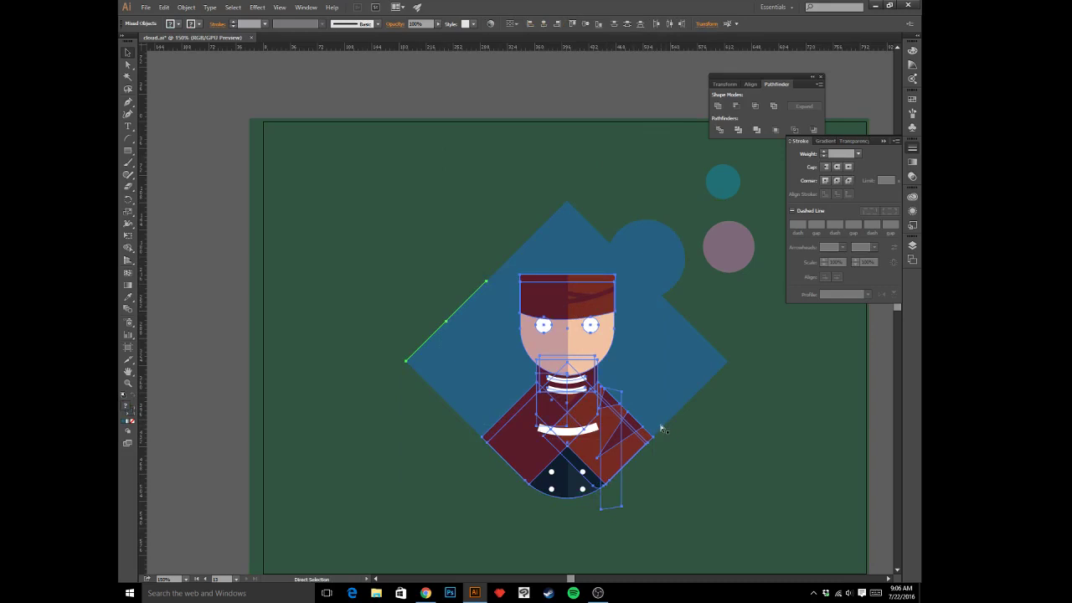
{"action": "key", "text": "ctrl+z"}
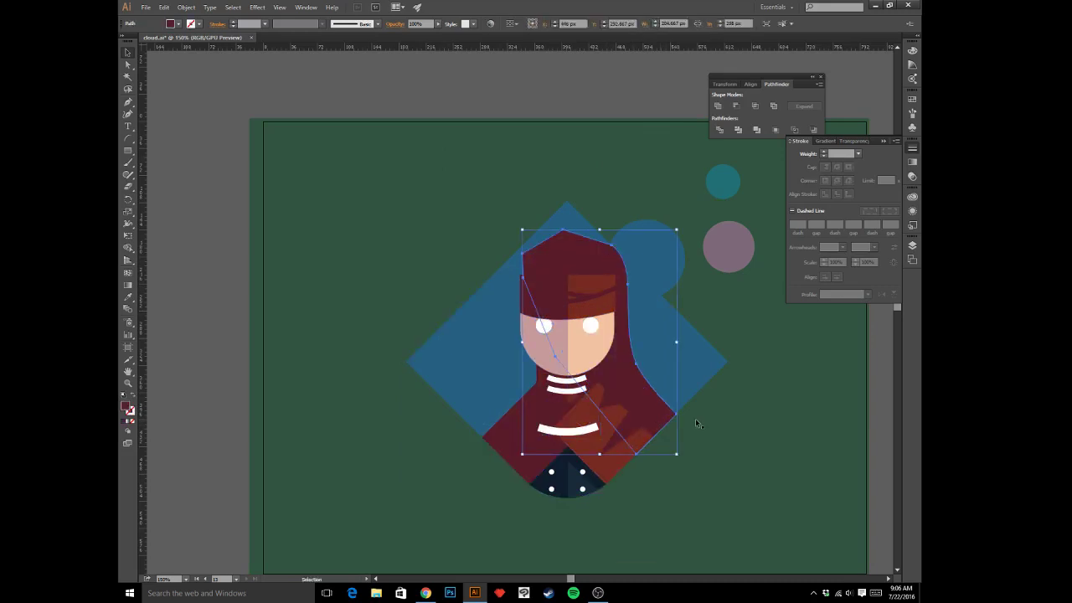
- Recolor the long hair shape with the dark navy sampled from the shirt and check it beside the neighbouring artboard
{"action": "key", "text": "i"}
{"action": "left_click", "coordinate": [567, 469]}
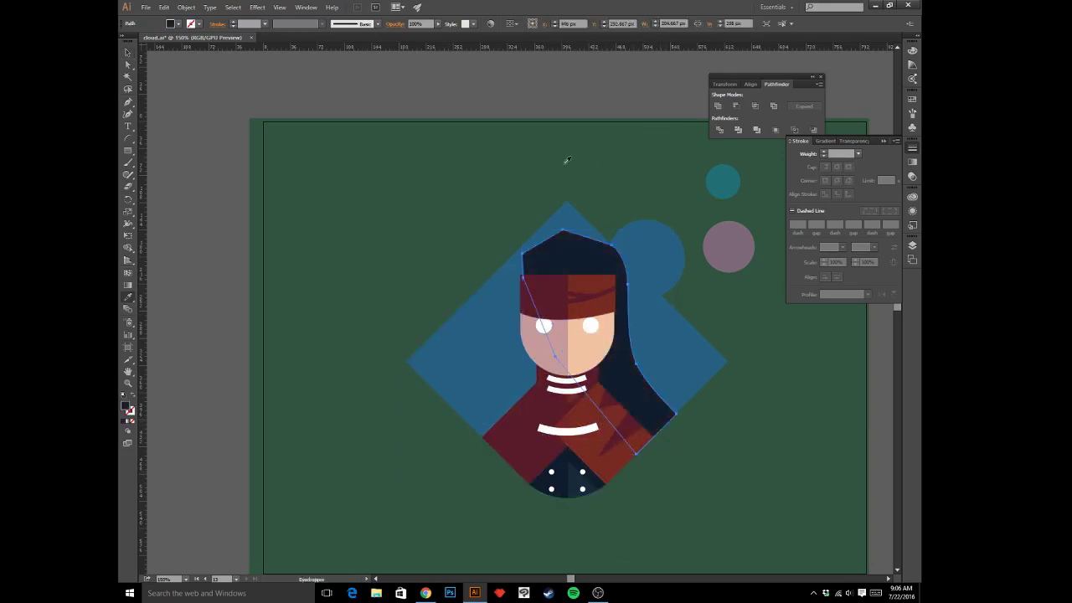
{"action": "key", "text": "v"}
{"action": "left_click", "coordinate": [574, 78]}
{"action": "key", "text": "ctrl+minus"}
{"action": "key", "text": "ctrl+minus"}
{"action": "key", "text": "ctrl+minus"}
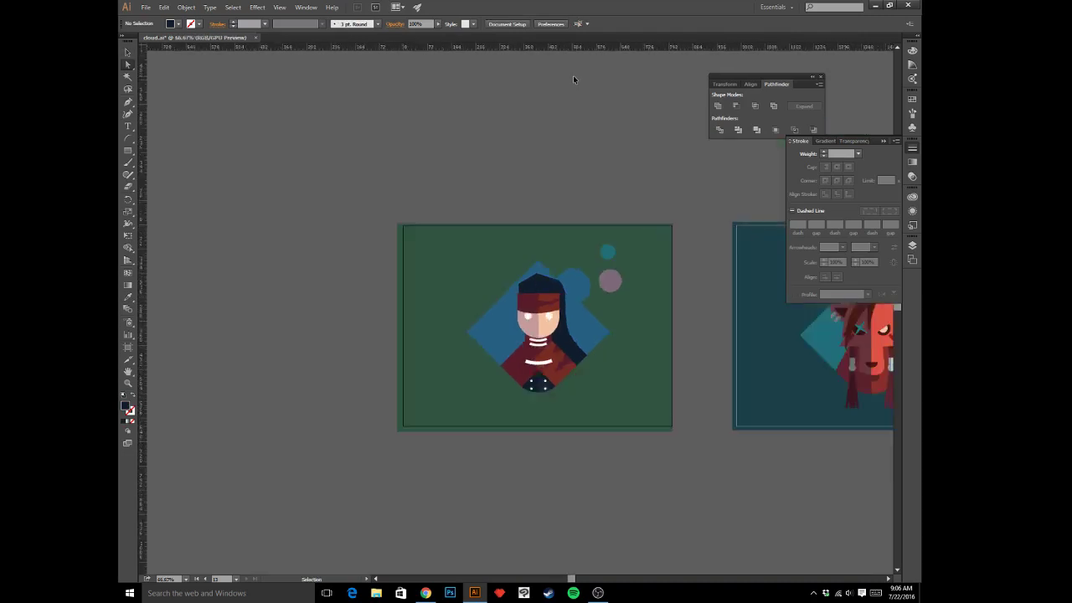
- Reshape the navy hair's crown by moving its left corner outward, raising the peak and adjusting the points along the right side
{"action": "key", "text": "ctrl+plus"}
{"action": "key", "text": "ctrl+plus"}
{"action": "key", "text": "ctrl+plus"}
{"action": "key", "text": "ctrl+plus"}
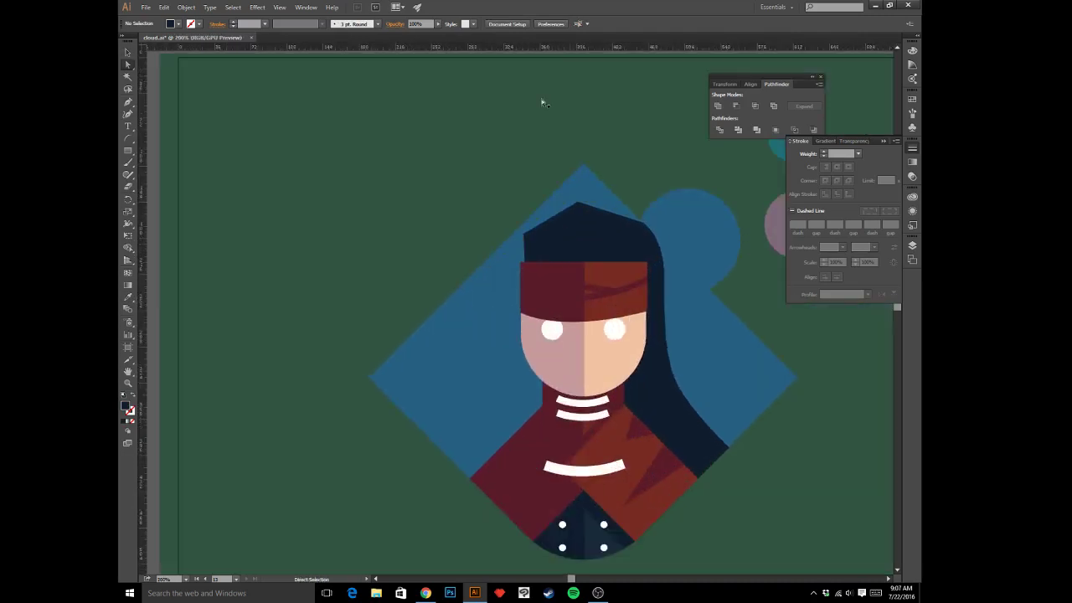
{"action": "left_click", "coordinate": [566, 235]}
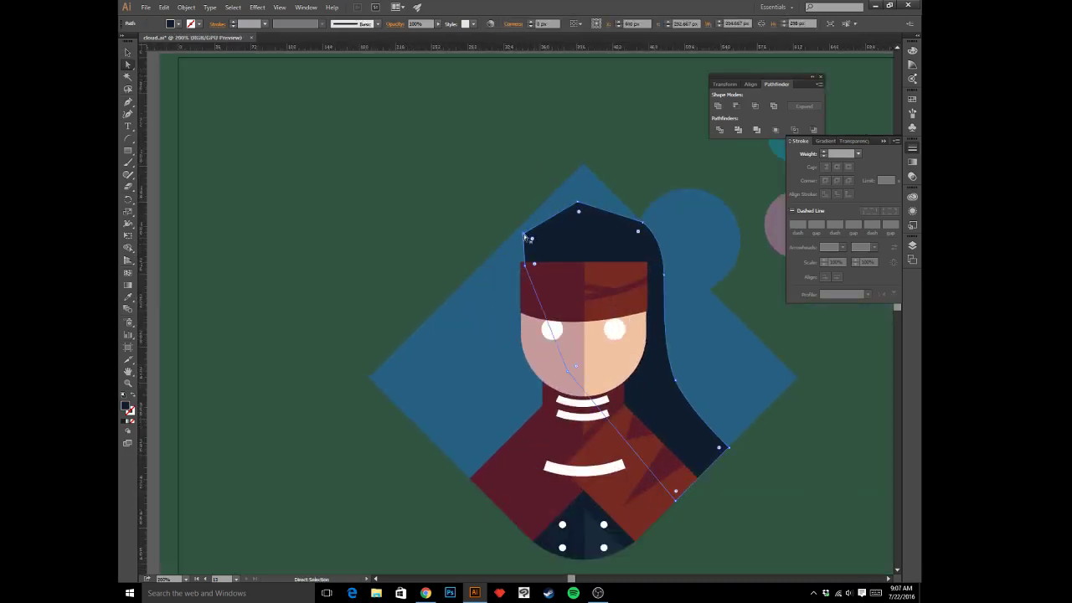
{"action": "left_click_drag", "start_coordinate": [524, 234], "coordinate": [519, 230]}
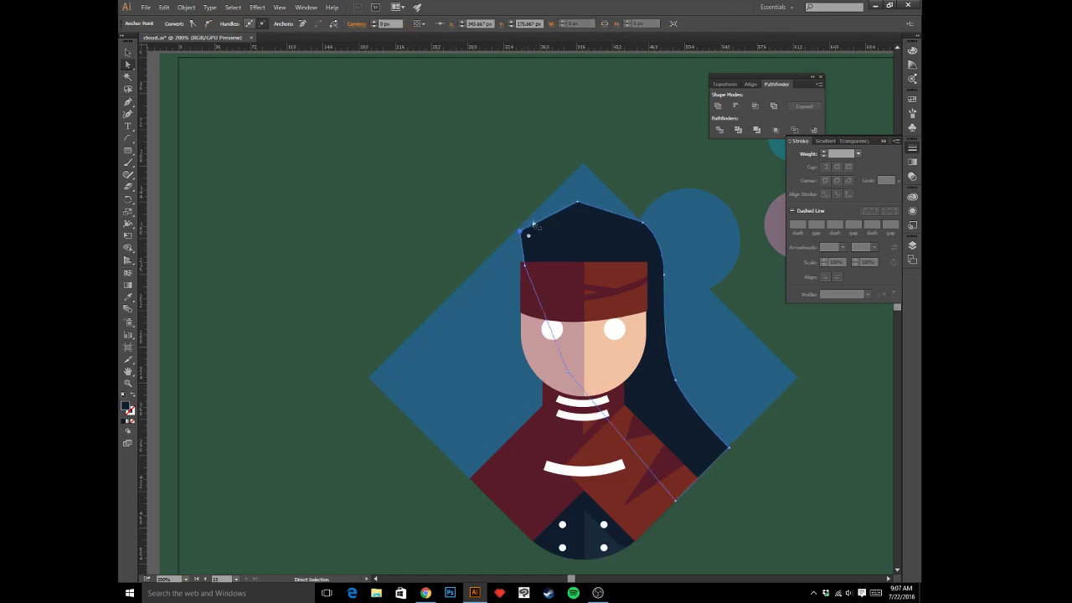
{"action": "left_click", "coordinate": [578, 203]}
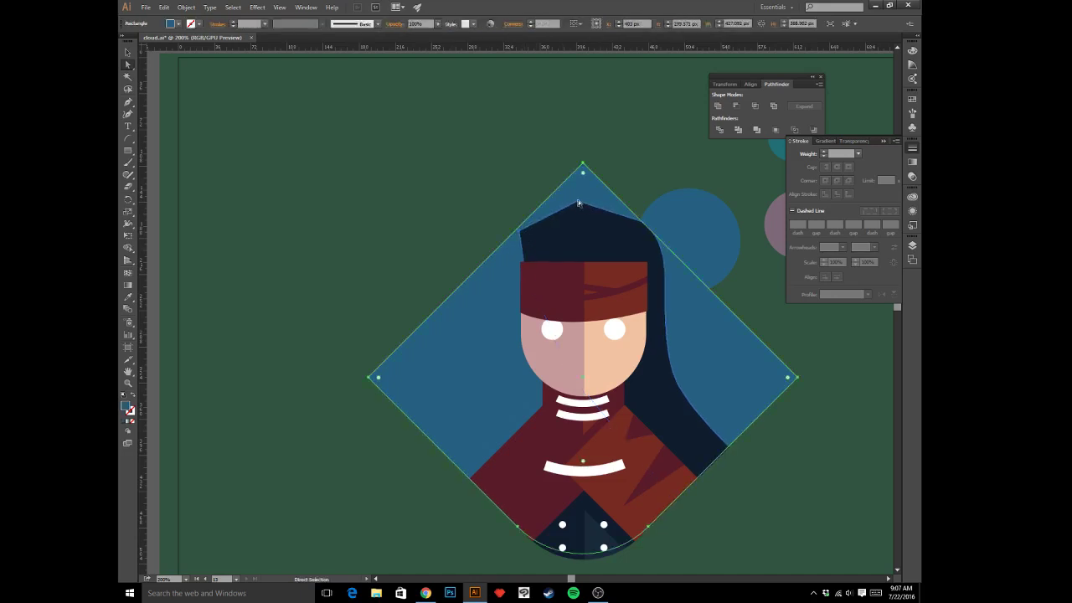
{"action": "left_click_drag", "start_coordinate": [577, 203], "coordinate": [574, 195]}
{"action": "left_click_drag", "start_coordinate": [643, 222], "coordinate": [637, 230]}
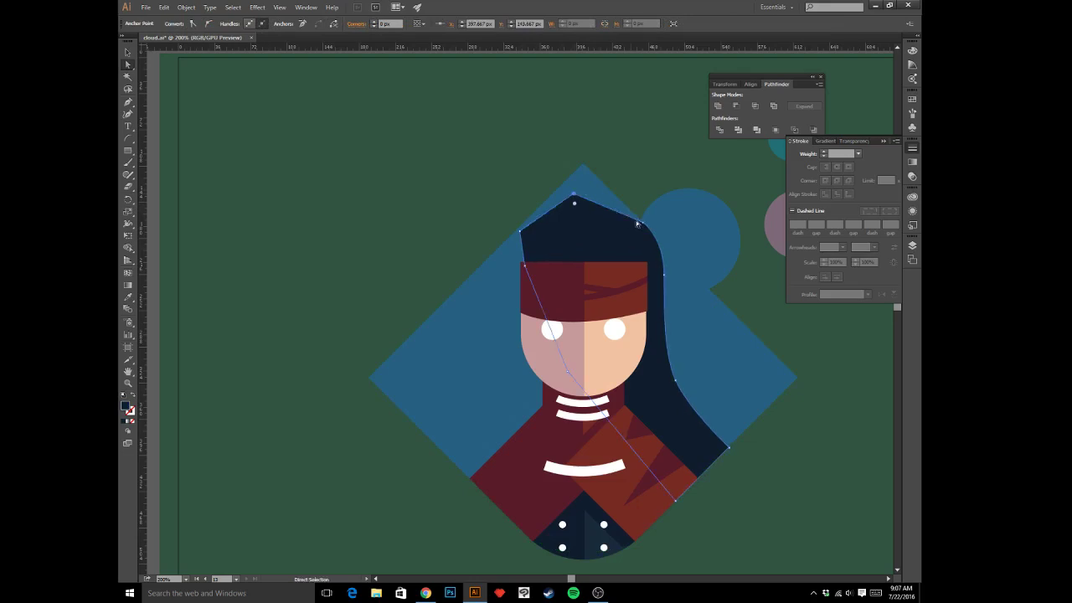
{"action": "left_click_drag", "start_coordinate": [663, 277], "coordinate": [664, 278]}
{"action": "left_click", "coordinate": [630, 136]}
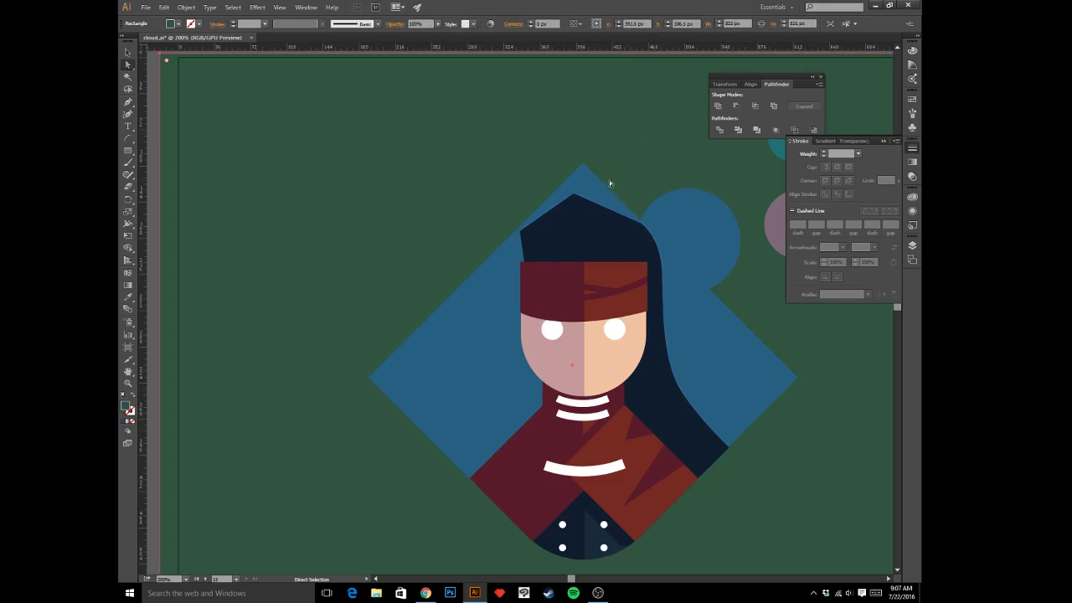
- Draw a closed curved hair strand about 70 by 163 px, from the hair above the hat down past the left side of the face
{"action": "key", "text": "p"}
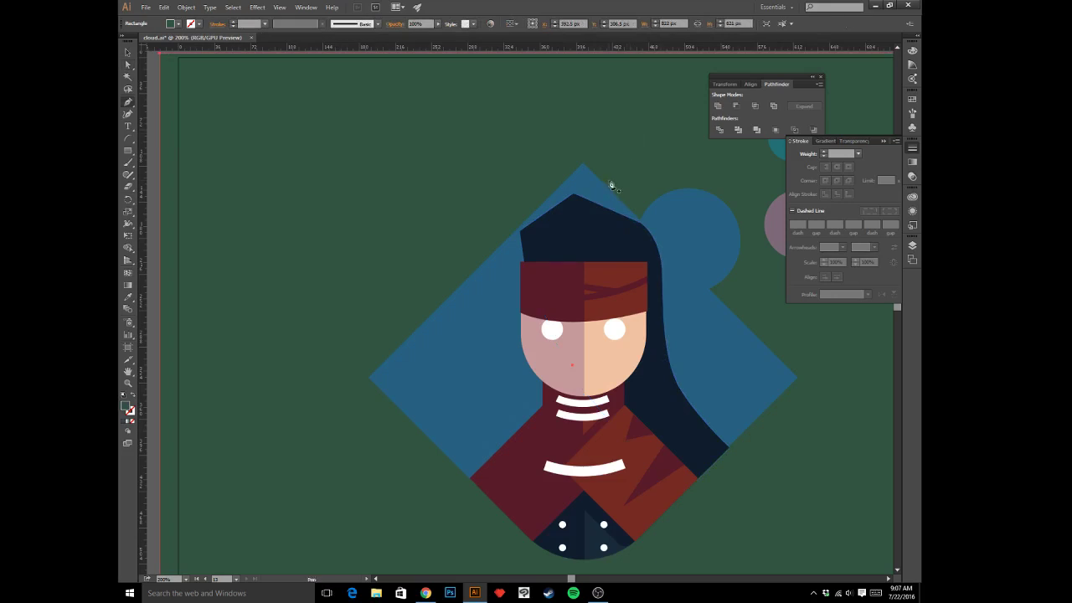
{"action": "left_click", "coordinate": [550, 262]}
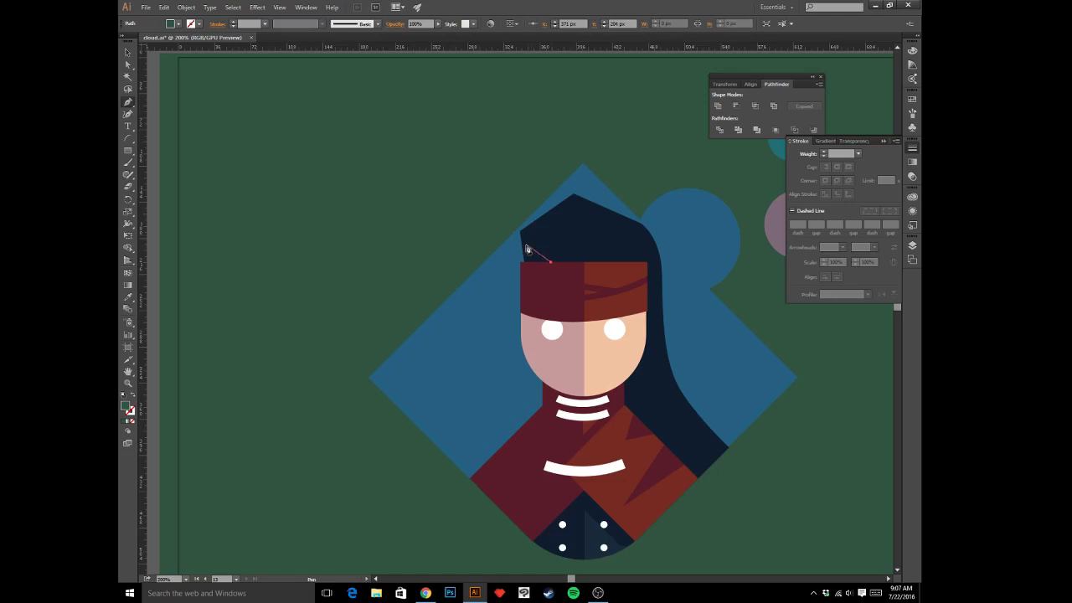
{"action": "left_click", "coordinate": [522, 235]}
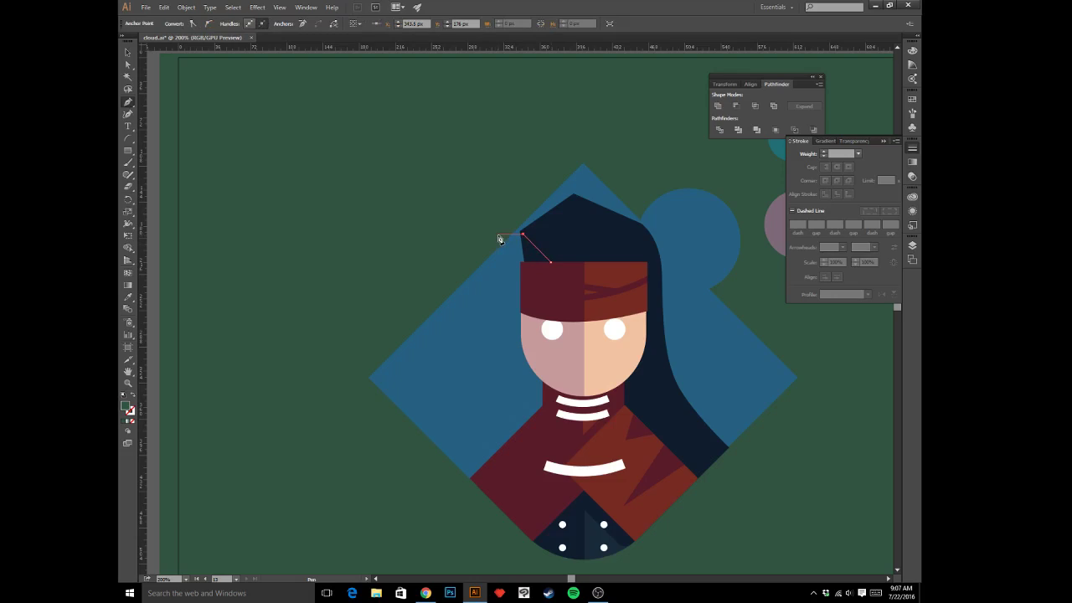
{"action": "left_click", "coordinate": [498, 235]}
{"action": "left_click_drag", "start_coordinate": [512, 393], "coordinate": [547, 493]}
{"action": "left_click", "coordinate": [503, 399]}
{"action": "left_click_drag", "start_coordinate": [521, 234], "coordinate": [539, 209]}
{"action": "left_click", "coordinate": [509, 255]}
{"action": "left_click", "coordinate": [520, 261]}
{"action": "left_click_drag", "start_coordinate": [553, 266], "coordinate": [550, 266]}
{"action": "left_click", "coordinate": [551, 263]}
{"action": "key", "text": "v"}
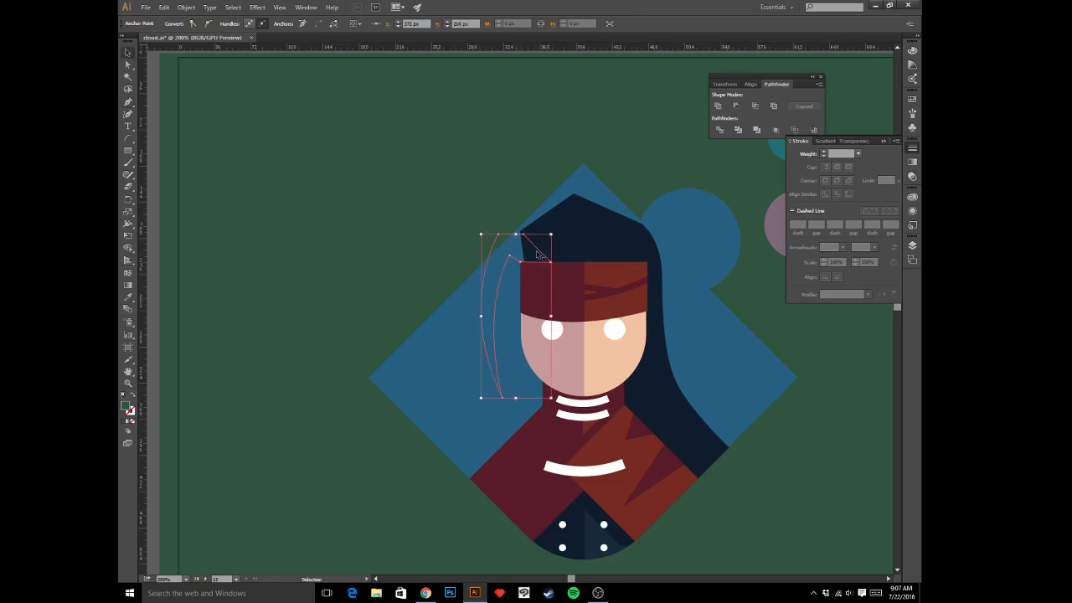
- Cut the curved strand, paste it in front of the main hair shape and fill it with the hair's navy
{"action": "left_click", "coordinate": [534, 249]}
{"action": "key", "text": "ctrl+y"}
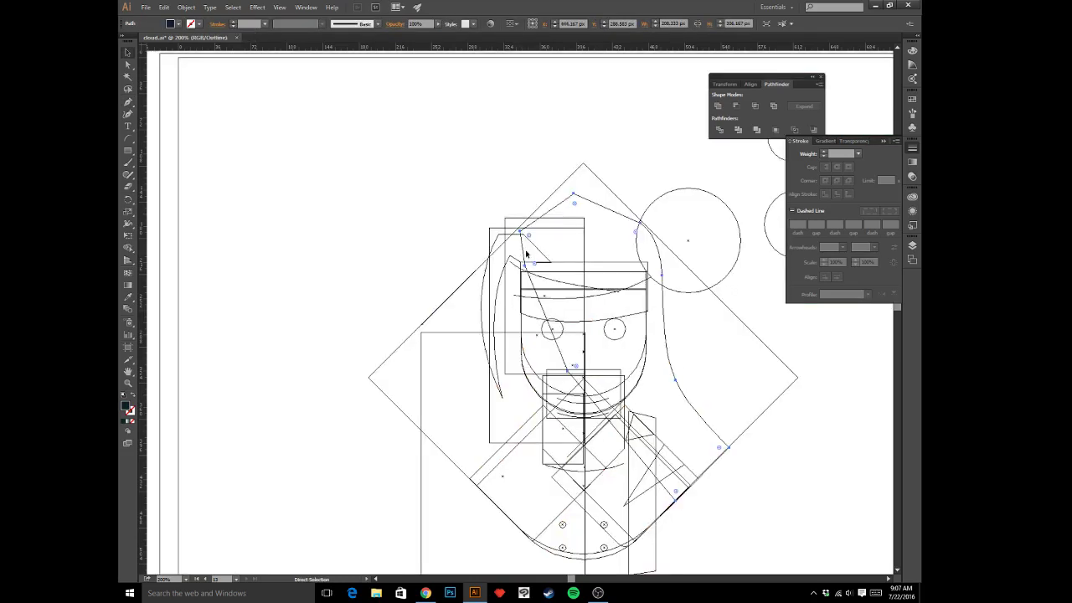
{"action": "left_click", "coordinate": [510, 238]}
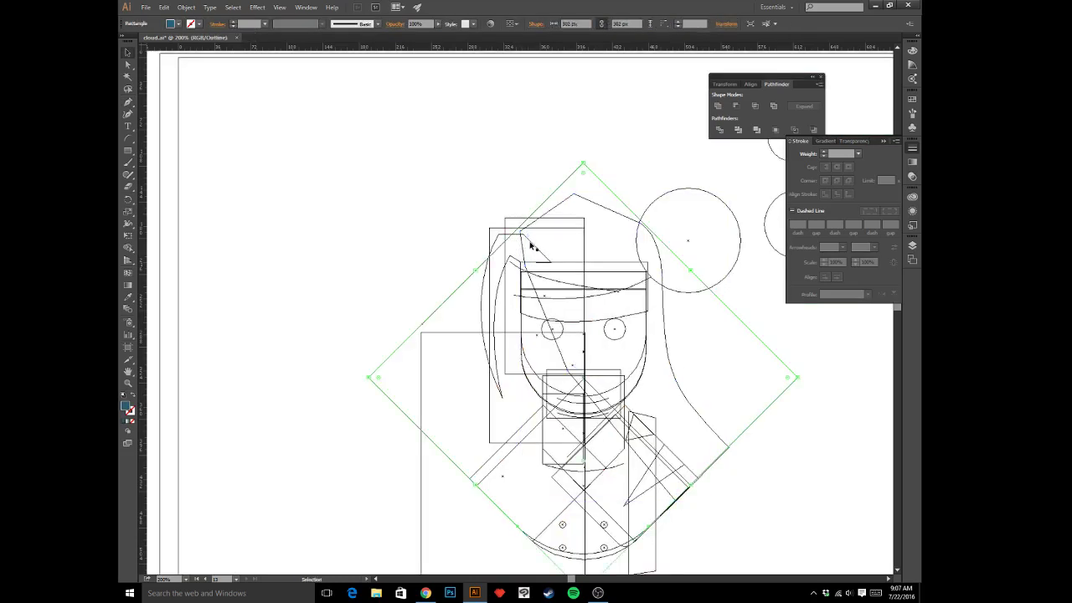
{"action": "left_click", "coordinate": [531, 244]}
{"action": "key", "text": "a"}
{"action": "key", "text": "Delete"}
{"action": "key", "text": "ctrl+y"}
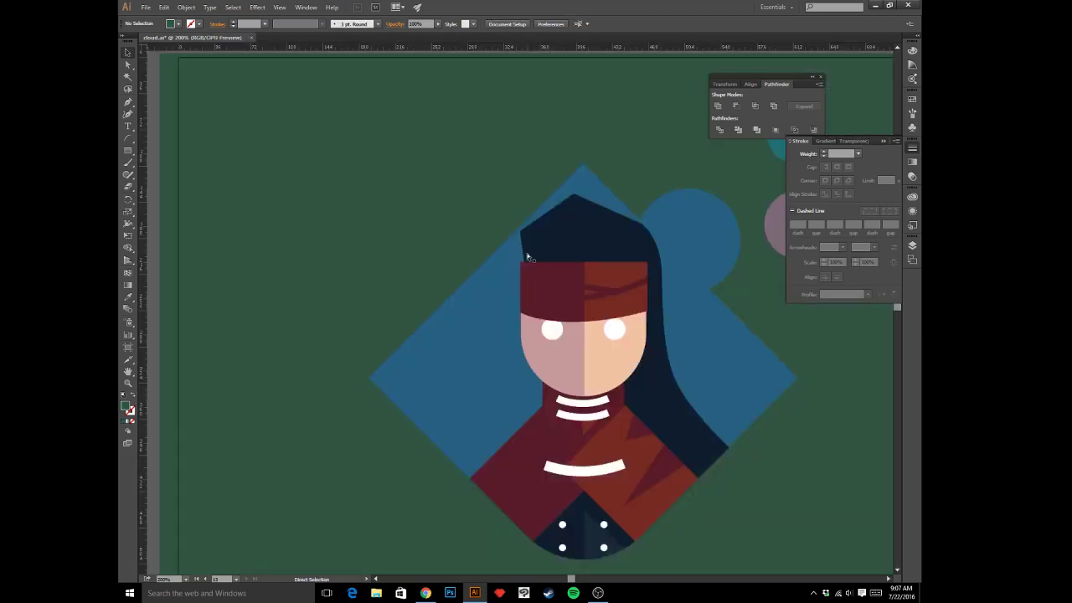
{"action": "left_click", "coordinate": [531, 252]}
{"action": "key", "text": "ctrl+f"}
{"action": "key", "text": "i"}
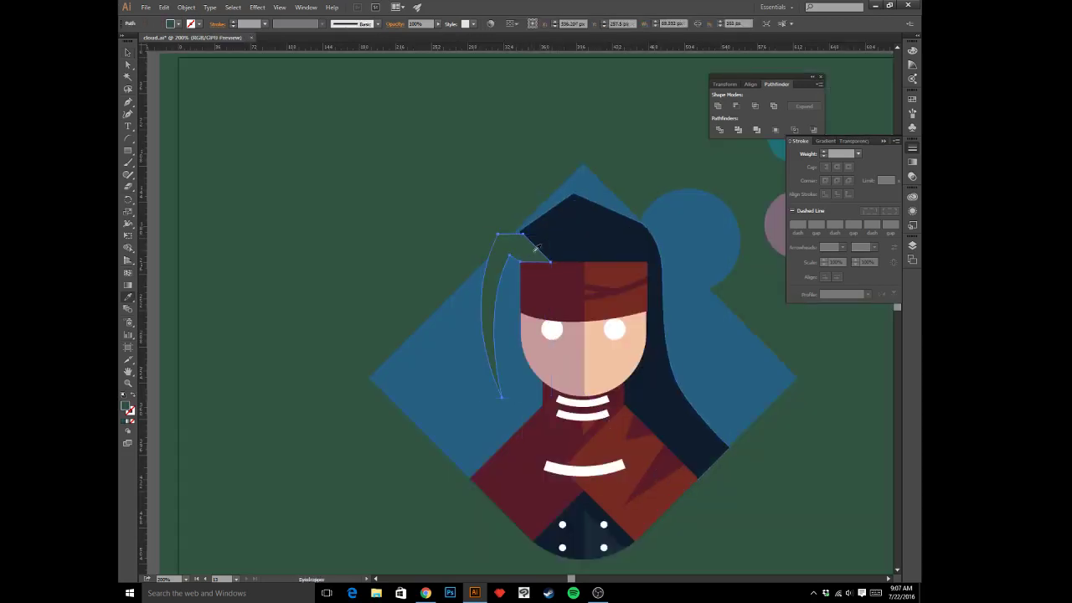
{"action": "left_click", "coordinate": [550, 231]}
{"action": "key", "text": "v"}
{"action": "left_click", "coordinate": [470, 158]}
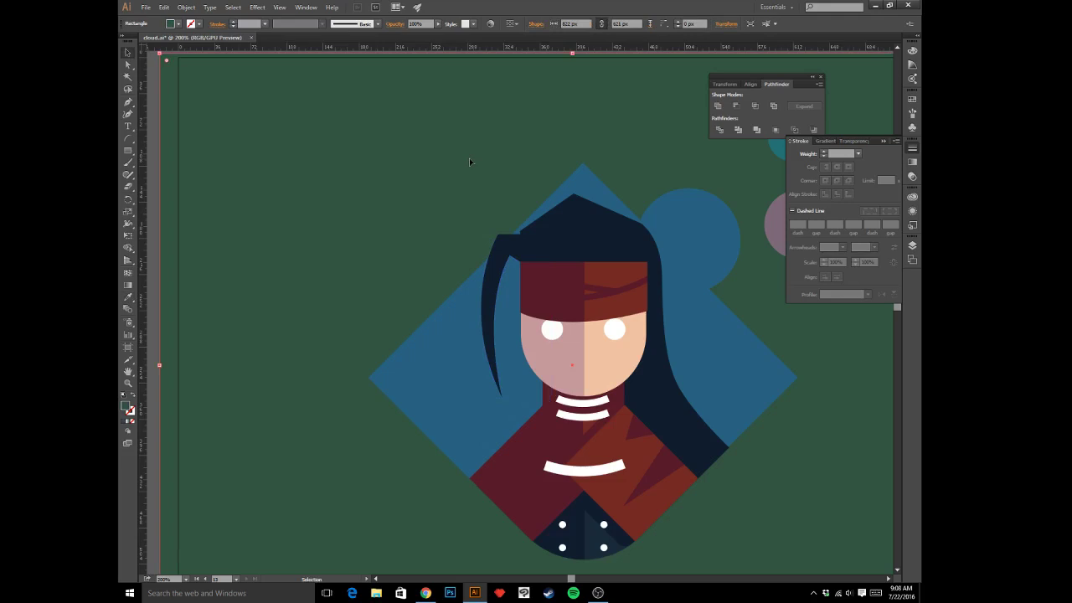
- Draw a second, thinner curved strand about 22 by 129 px between the first strand and the face, starting at the hat's left edge
{"action": "key", "text": "p"}
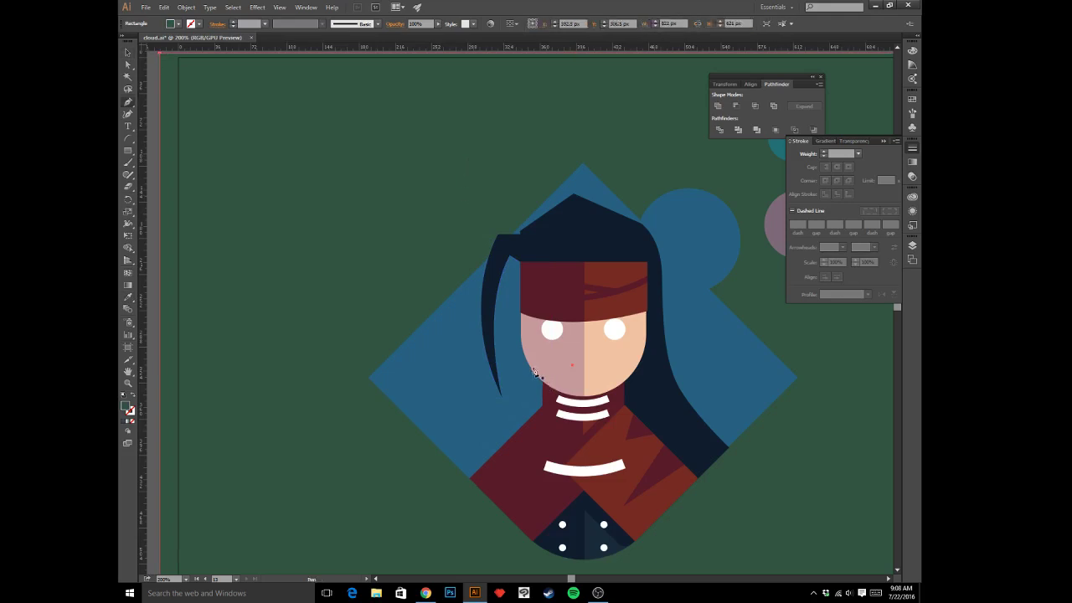
{"action": "left_click", "coordinate": [521, 287]}
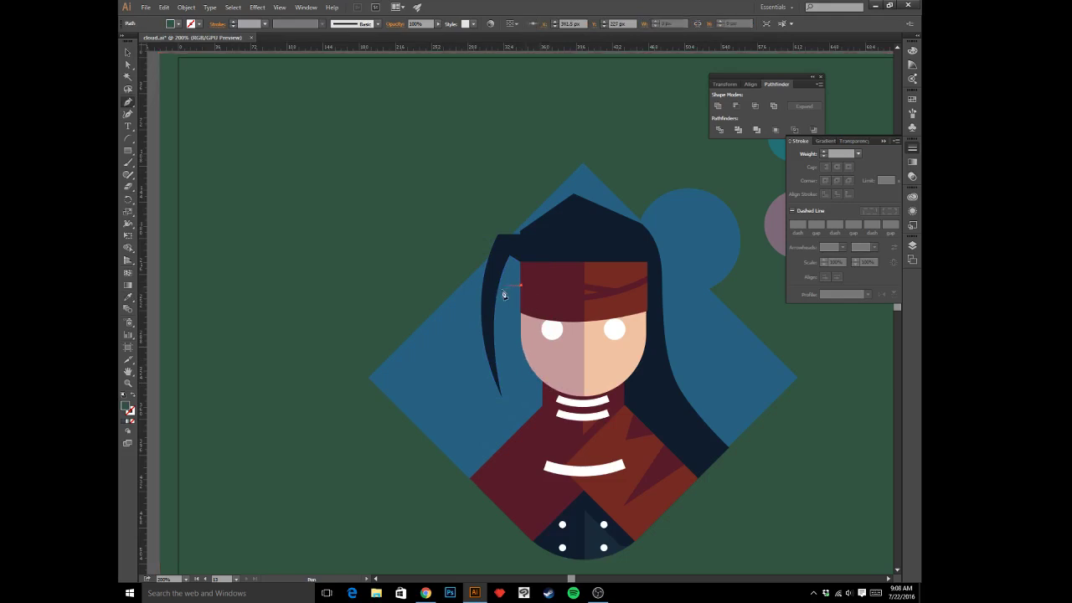
{"action": "left_click", "coordinate": [501, 288]}
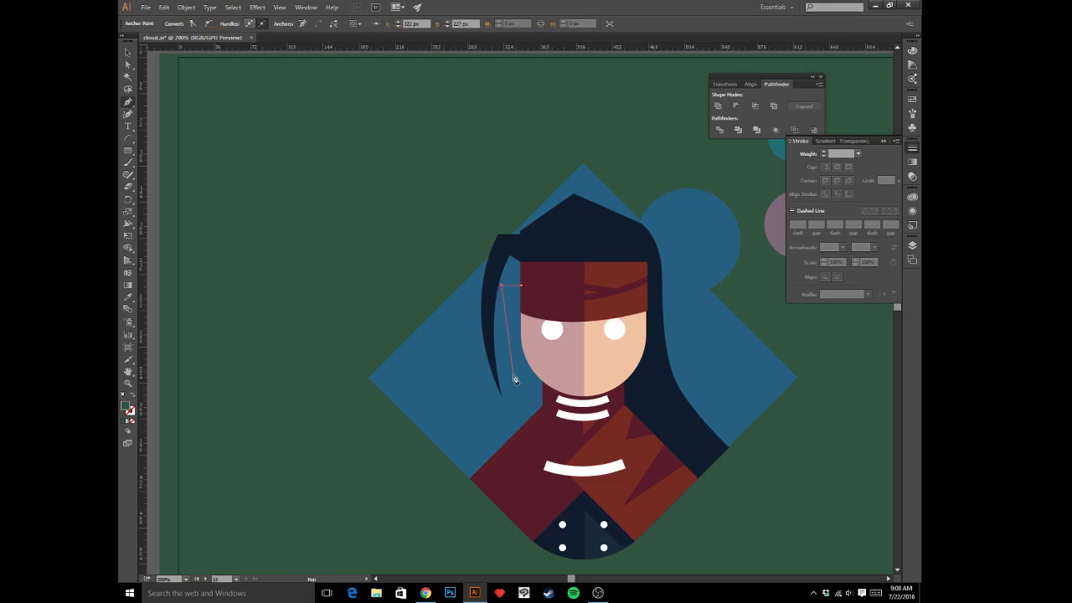
{"action": "left_click_drag", "start_coordinate": [520, 415], "coordinate": [552, 450]}
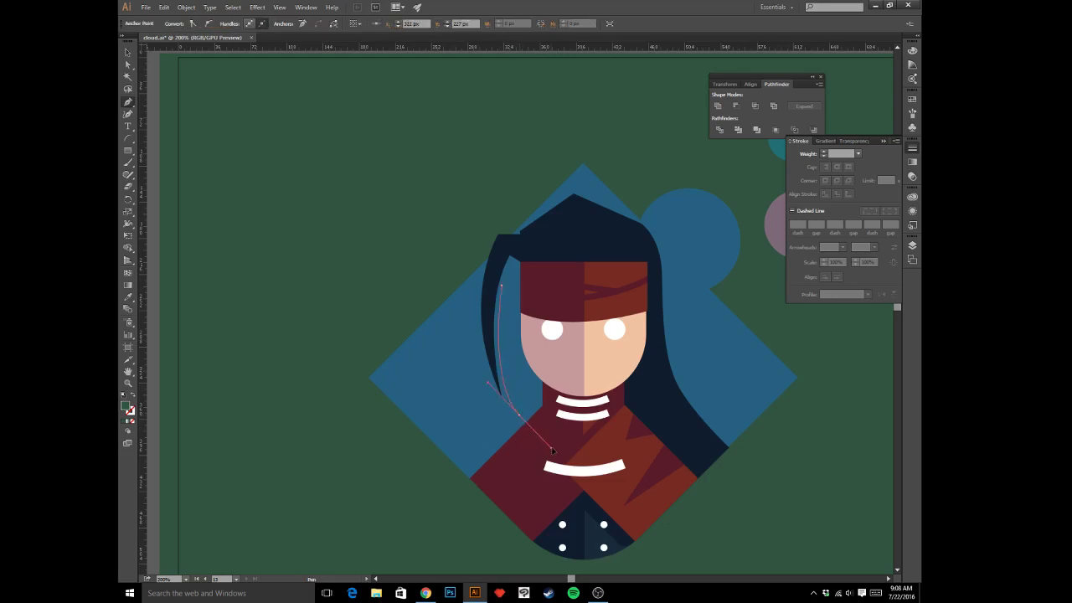
{"action": "left_click", "coordinate": [520, 414]}
{"action": "mouse_move", "coordinate": [510, 296]}
{"action": "left_mouse_down"}
{"action": "mouse_move", "coordinate": [533, 254]}
{"action": "mouse_move", "coordinate": [508, 286]}
{"action": "left_mouse_up"}
{"action": "left_click", "coordinate": [511, 296]}
{"action": "key", "text": "ctrl+z"}
{"action": "left_click", "coordinate": [520, 293]}
{"action": "key", "text": "v"}
{"action": "left_click", "coordinate": [488, 220]}
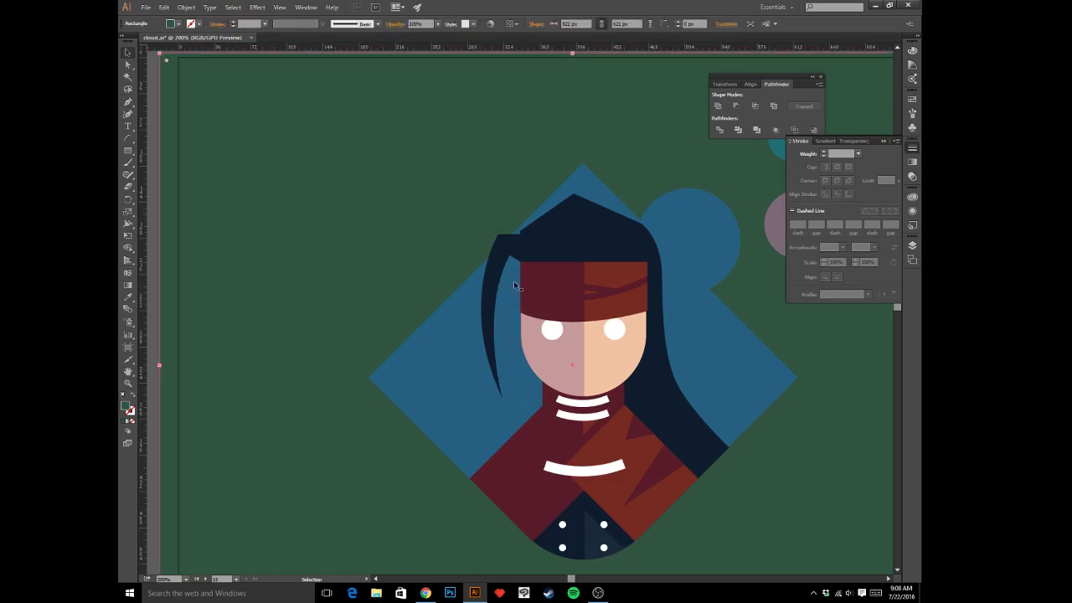
- Cut and paste the thinner strand above the blue diamond, nudge it right against the hat and fill it with the hair's navy
{"action": "key", "text": "ctrl+y"}
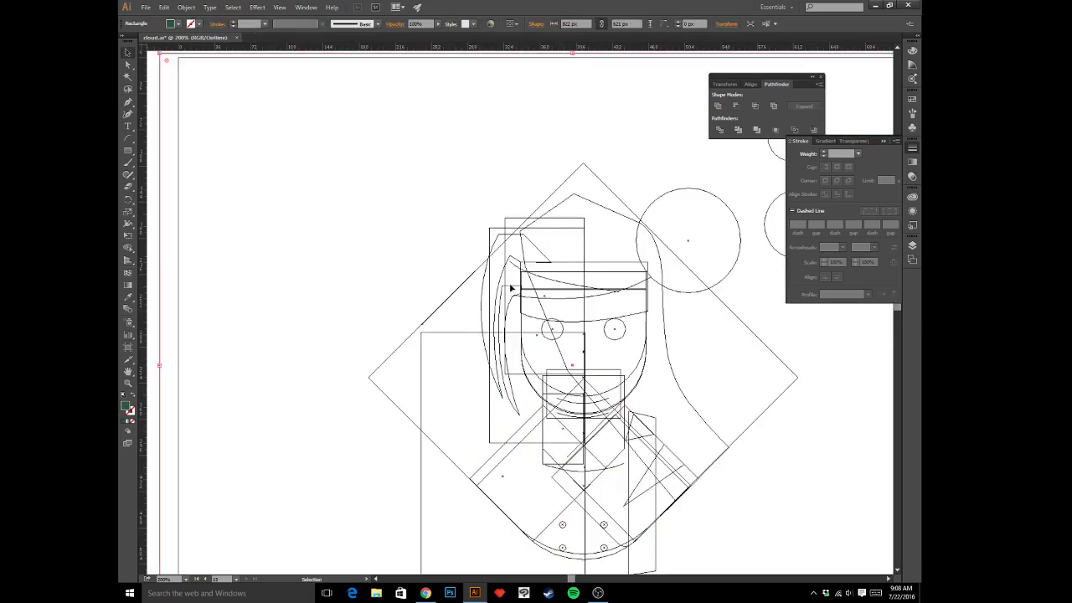
{"action": "left_click", "coordinate": [511, 293]}
{"action": "key", "text": "Delete"}
{"action": "key", "text": "ctrl+y"}
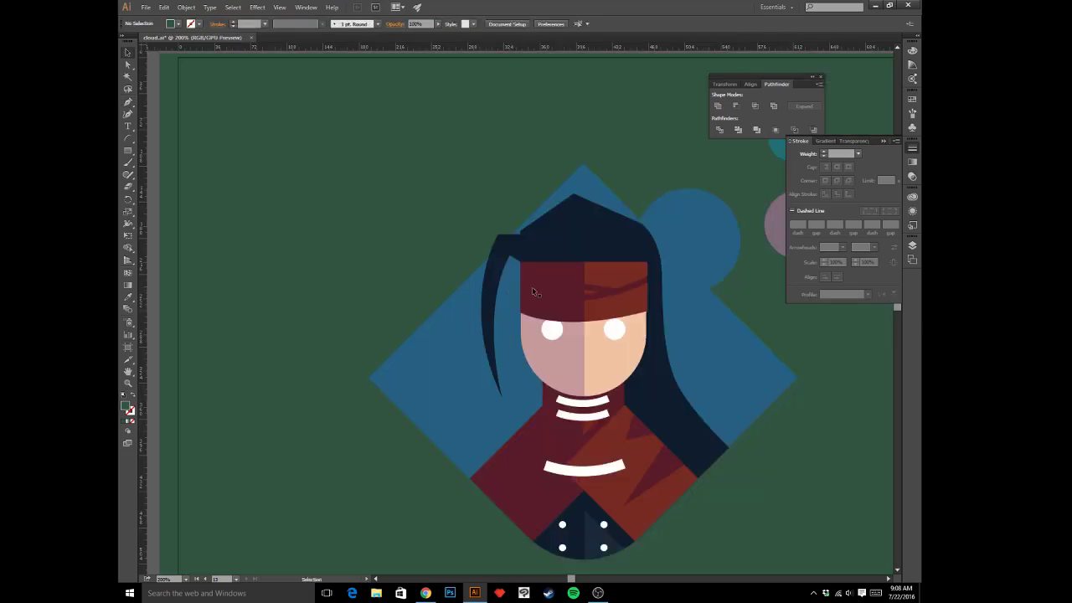
{"action": "left_click", "coordinate": [532, 288]}
{"action": "key", "text": "ctrl+z"}
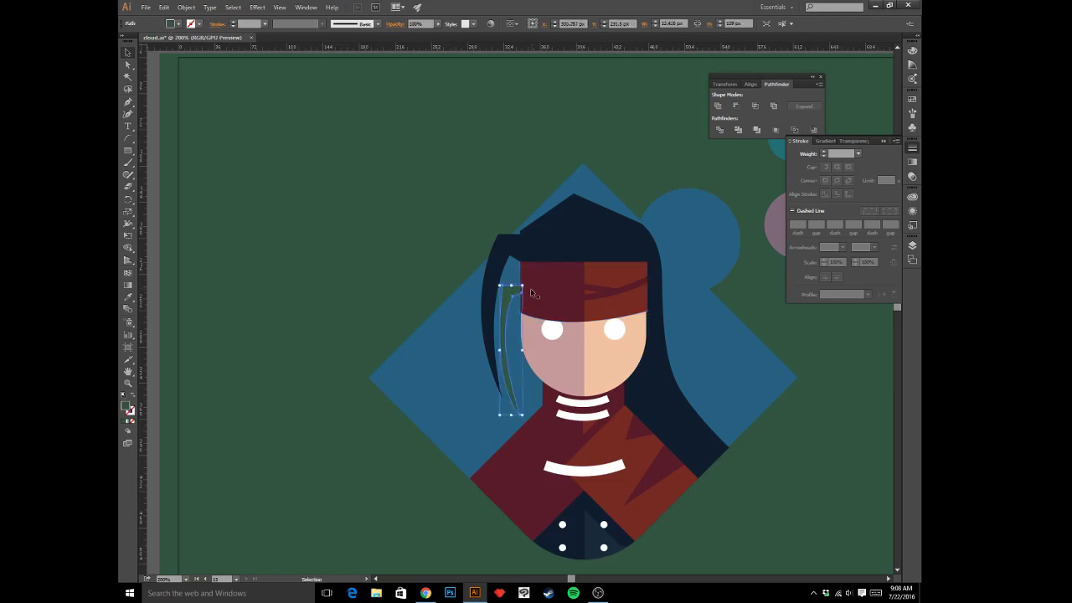
{"action": "key", "text": "Right"}
{"action": "key", "text": "Right"}
{"action": "key", "text": "i"}
{"action": "left_click", "coordinate": [511, 247]}
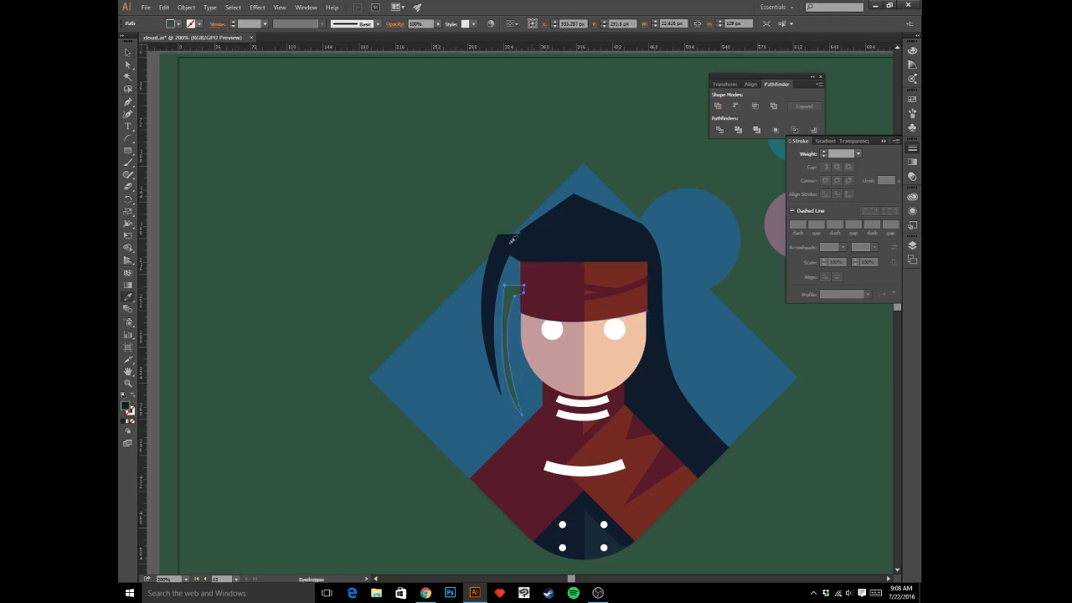
- Adjust the outer curve of the thinner strand by moving its direction handle down towards the tip
{"action": "key", "text": "a"}
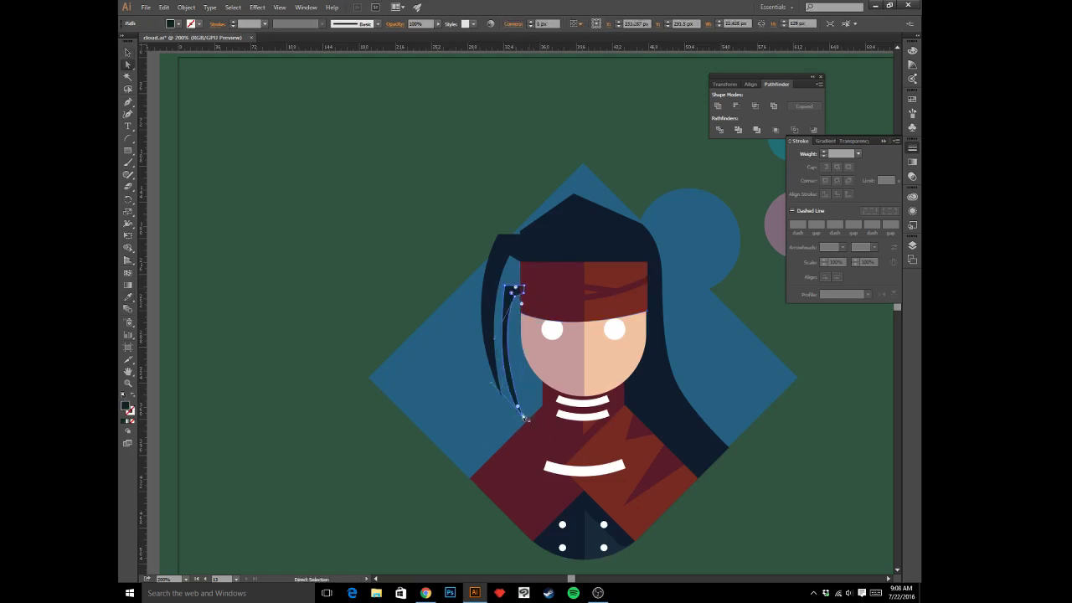
{"action": "left_click", "coordinate": [494, 340]}
{"action": "left_click_drag", "start_coordinate": [494, 341], "coordinate": [505, 370]}
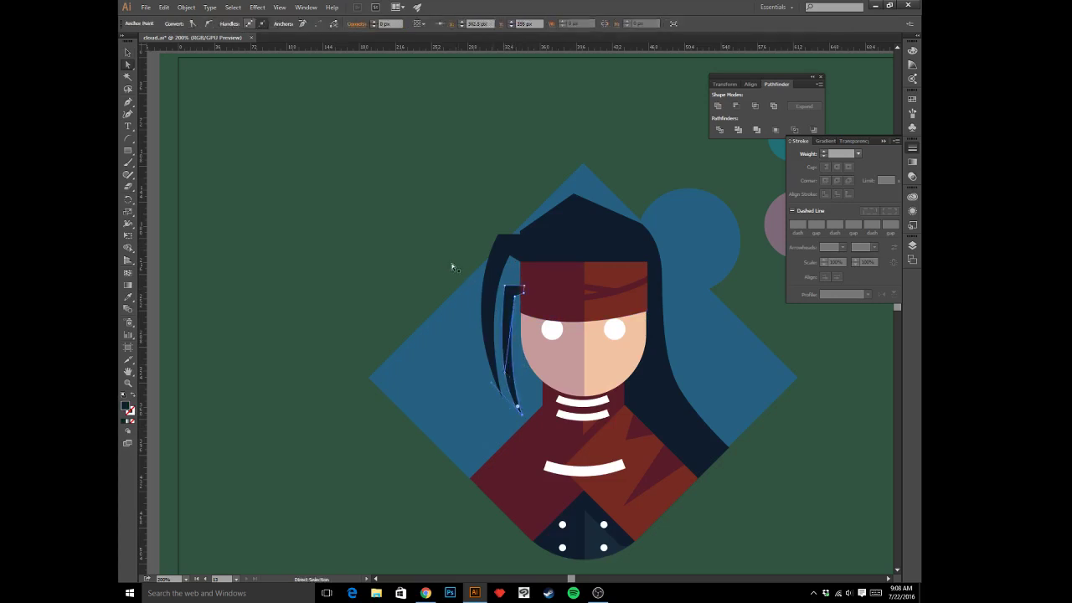
{"action": "left_click", "coordinate": [509, 293]}
{"action": "left_click", "coordinate": [455, 264]}
{"action": "key", "text": "v"}
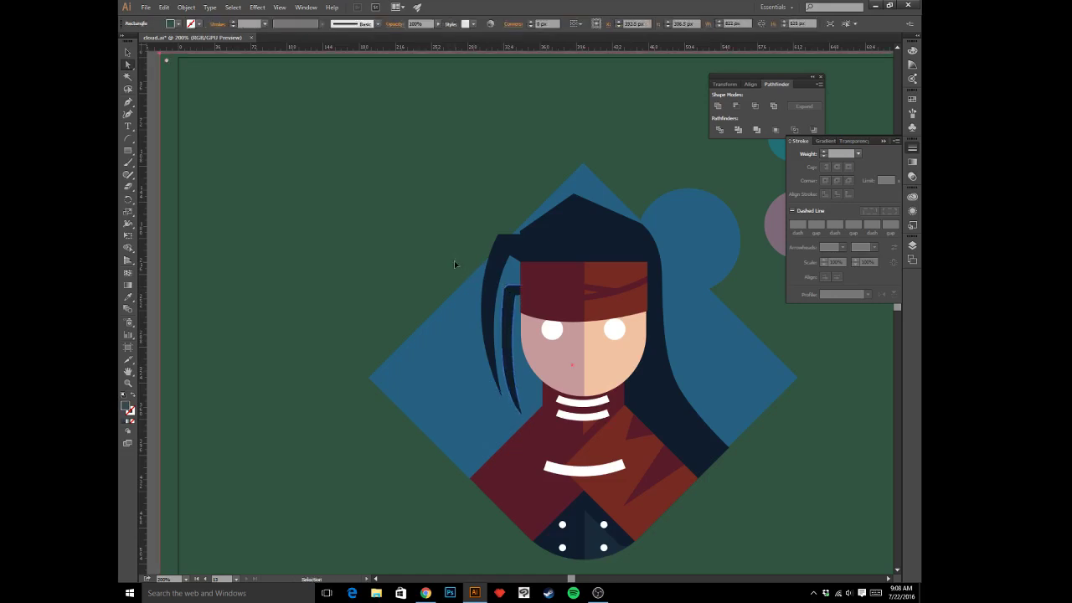
- Reshape the main hair with a higher crown and left corner, and widen its right side beside the hat
{"action": "key", "text": "ctrl+0"}
{"action": "key", "text": "a"}
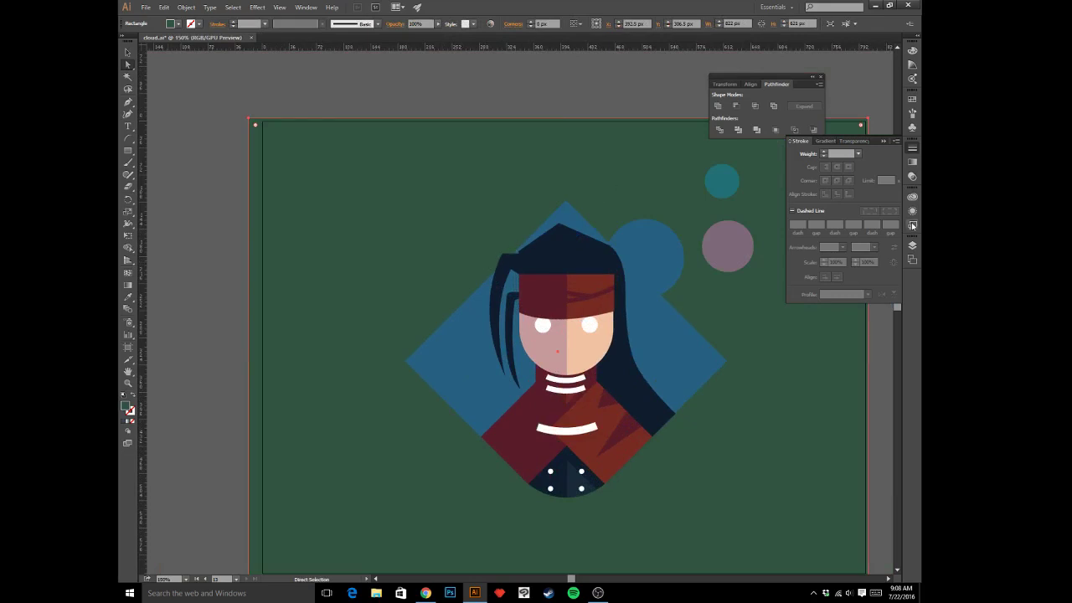
{"action": "left_click", "coordinate": [568, 252]}
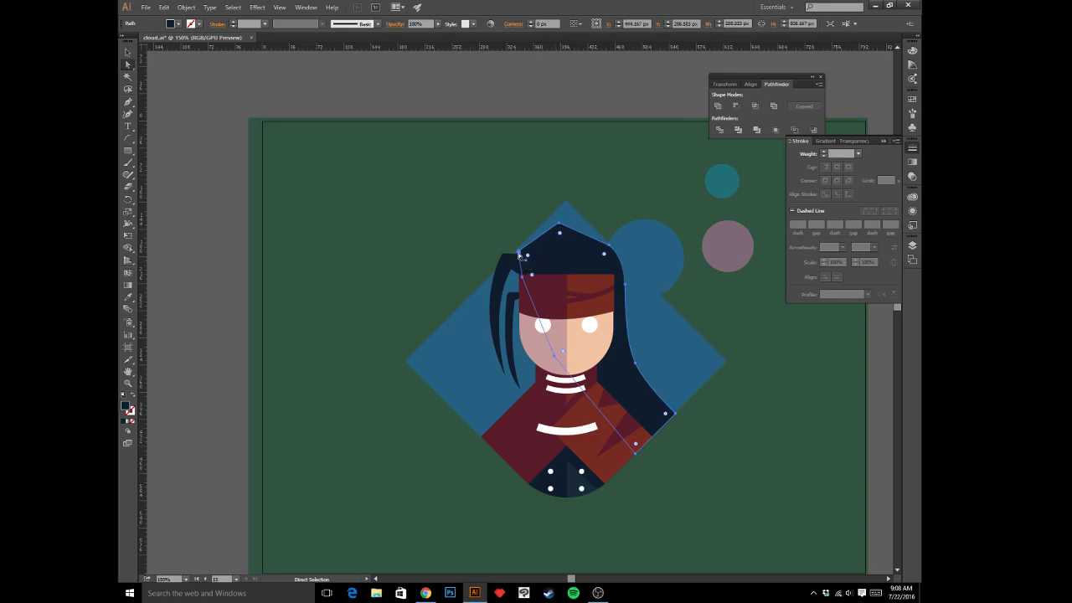
{"action": "left_click_drag", "start_coordinate": [518, 251], "coordinate": [561, 214]}
{"action": "left_click", "coordinate": [610, 247]}
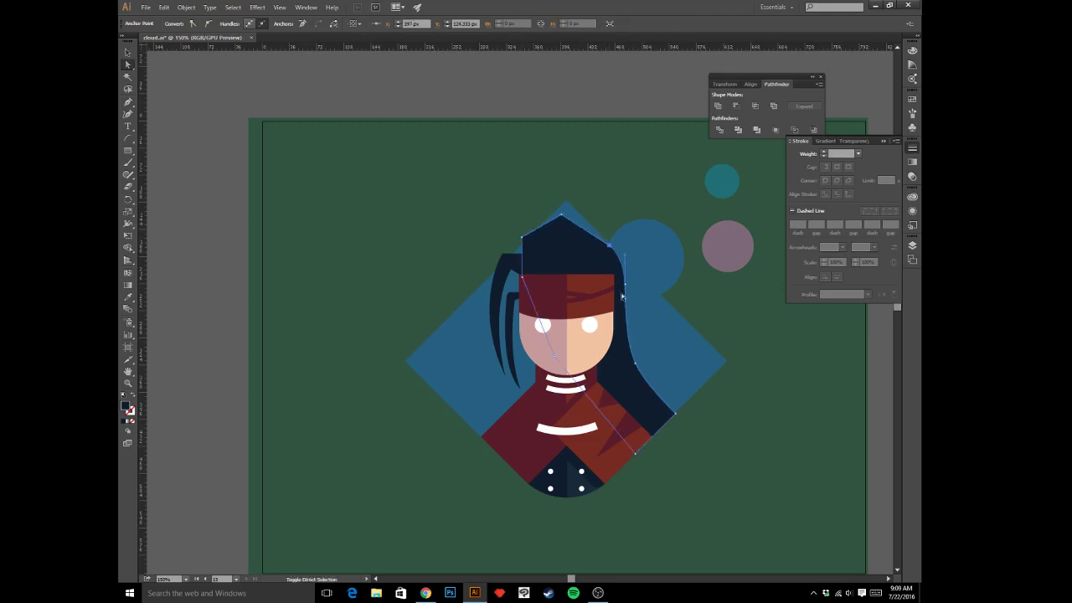
{"action": "left_click_drag", "start_coordinate": [625, 283], "coordinate": [636, 285]}
{"action": "left_click", "coordinate": [634, 288]}
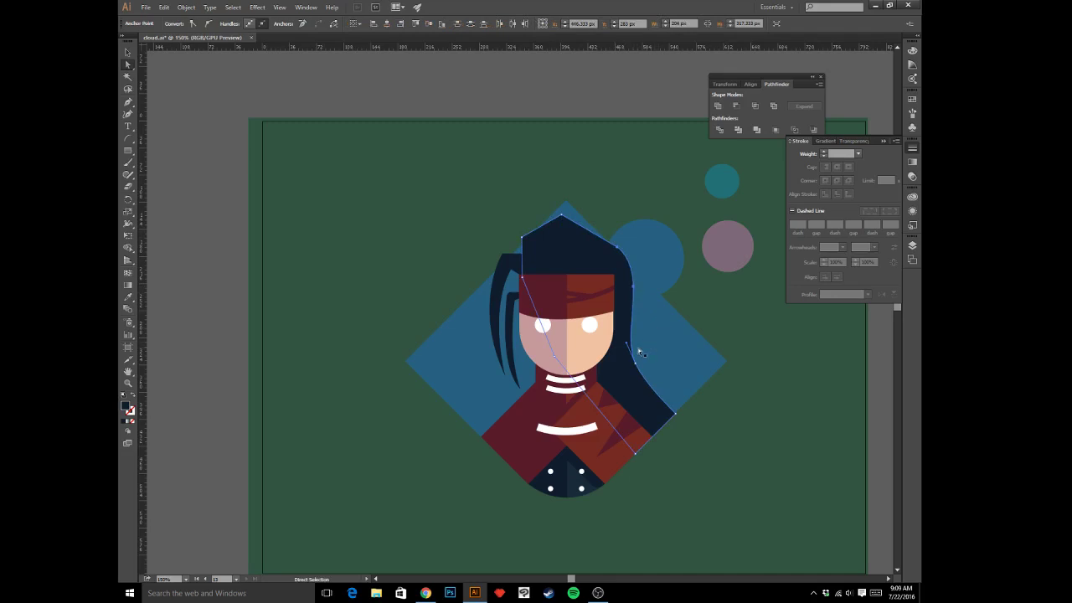
{"action": "left_click", "coordinate": [632, 285]}
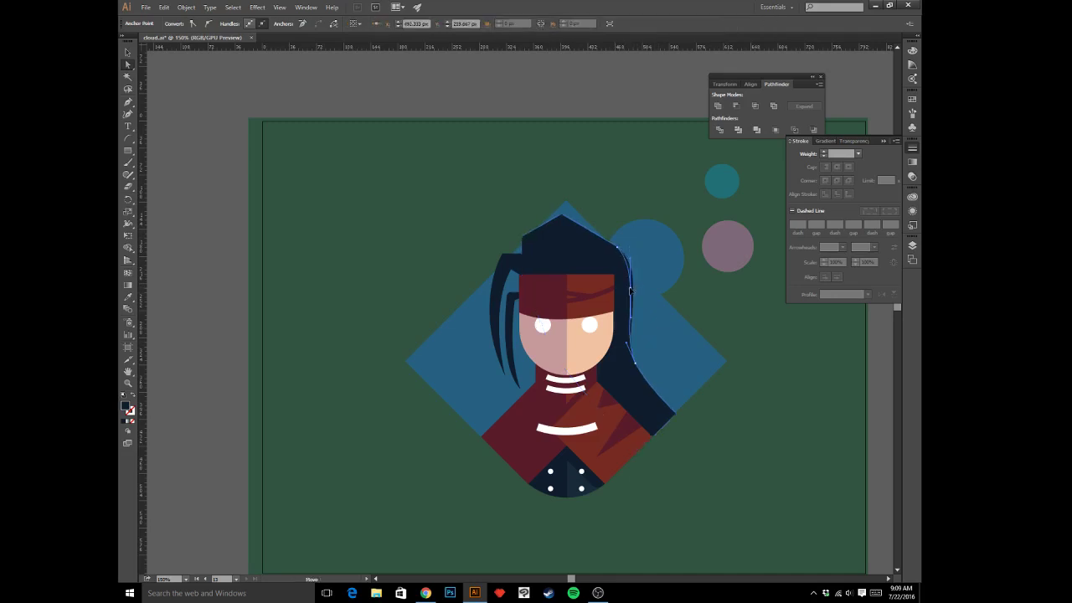
{"action": "left_click", "coordinate": [617, 249]}
{"action": "left_click_drag", "start_coordinate": [617, 248], "coordinate": [611, 242]}
{"action": "left_click", "coordinate": [580, 87]}
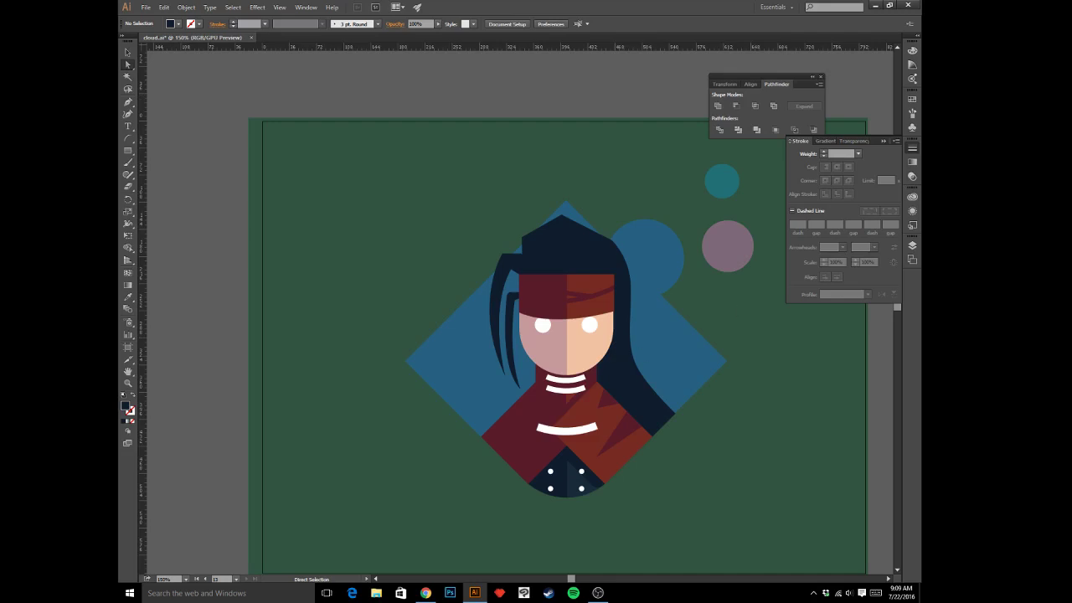
- Select the hat's outline path with its anchor points exposed
{"action": "key", "text": "alt+Tab"}
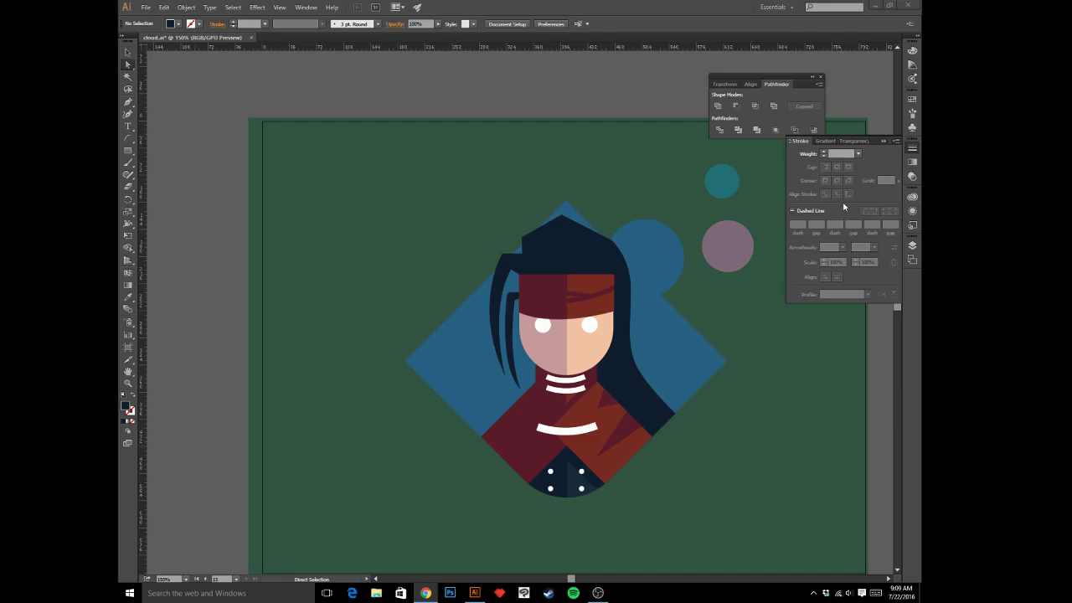
{"action": "left_click", "coordinate": [605, 94]}
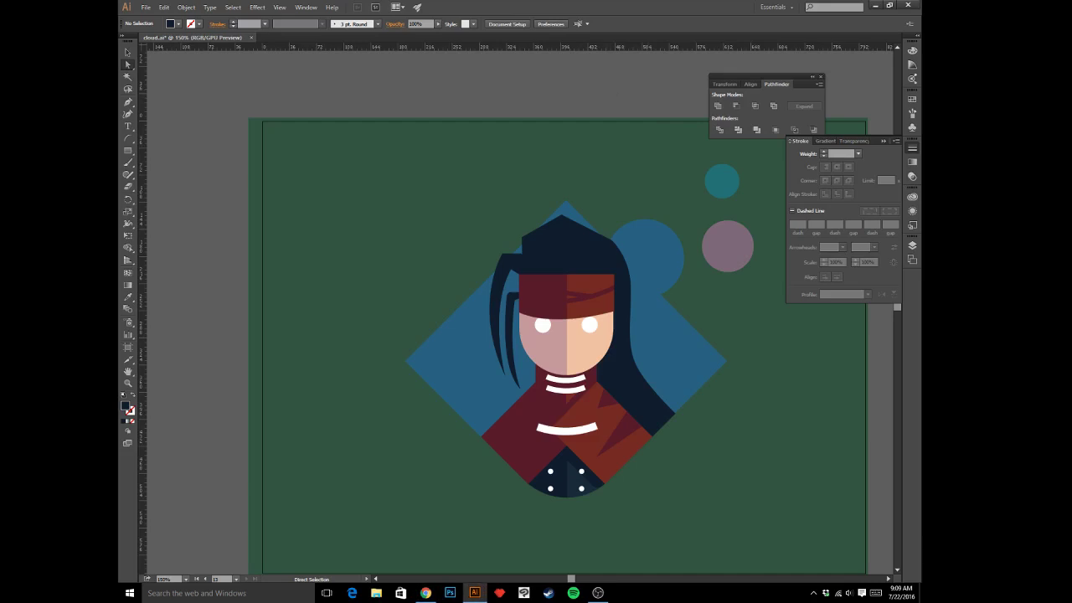
{"action": "left_click", "coordinate": [588, 314]}
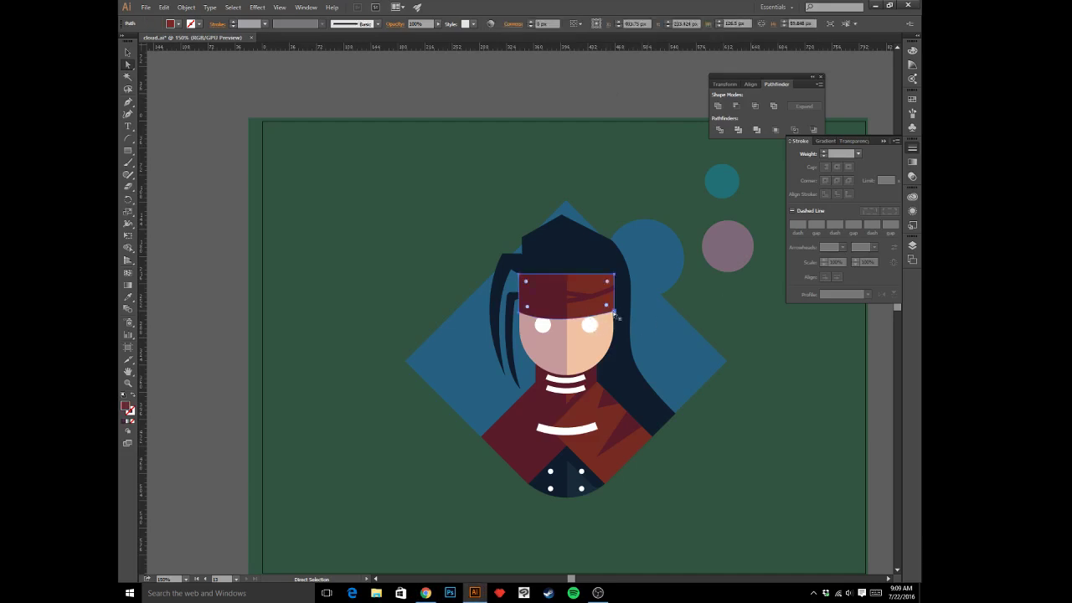
- Lower the two bottom corner anchor points of the red headband shape by four nudges
{"action": "left_click", "coordinate": [519, 317]}
{"action": "left_click", "coordinate": [518, 311], "text": "shift"}
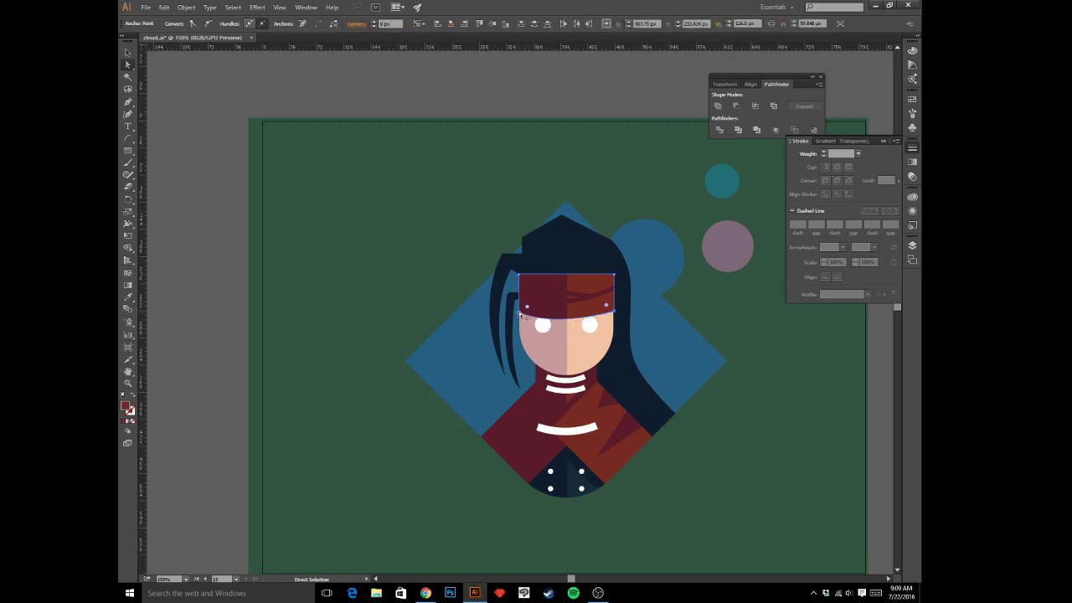
{"action": "key", "text": "Down"}
{"action": "key", "text": "Down"}
{"action": "key", "text": "Down"}
{"action": "key", "text": "Down"}
- Lower the two bottom corner anchor points of the headband's unfilled clipping path to match the headband shape
{"action": "left_click", "coordinate": [552, 313]}
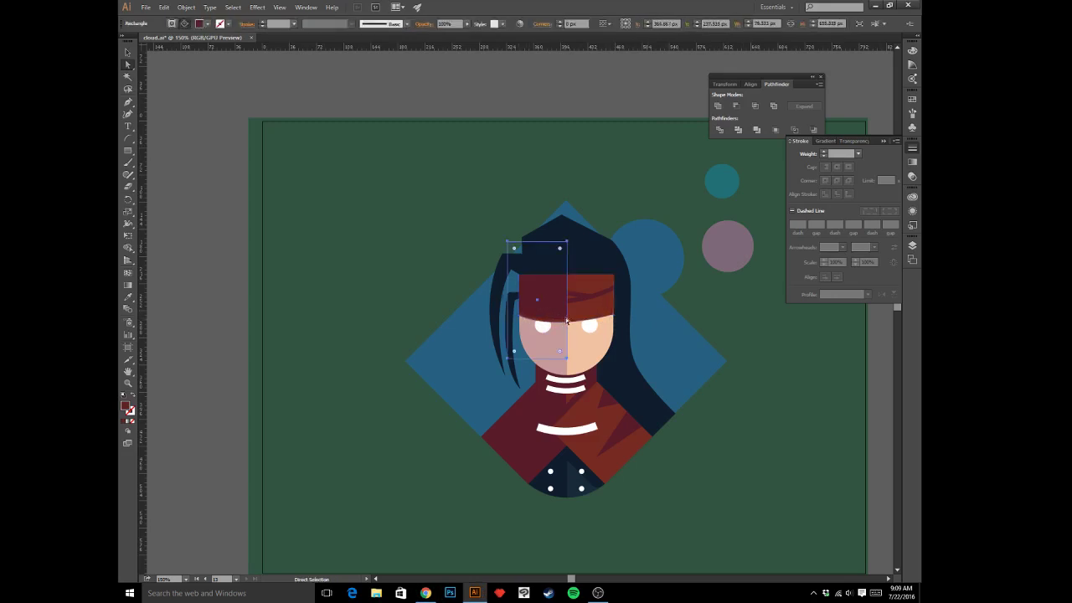
{"action": "left_click", "coordinate": [569, 321]}
{"action": "left_click", "coordinate": [613, 311]}
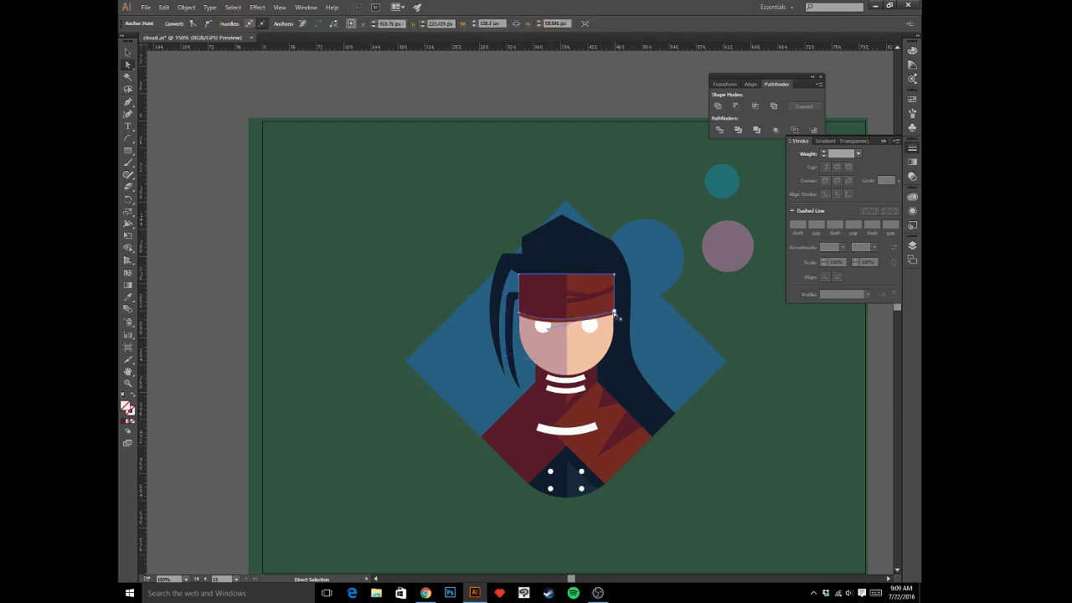
{"action": "left_click", "coordinate": [519, 314], "text": "shift"}
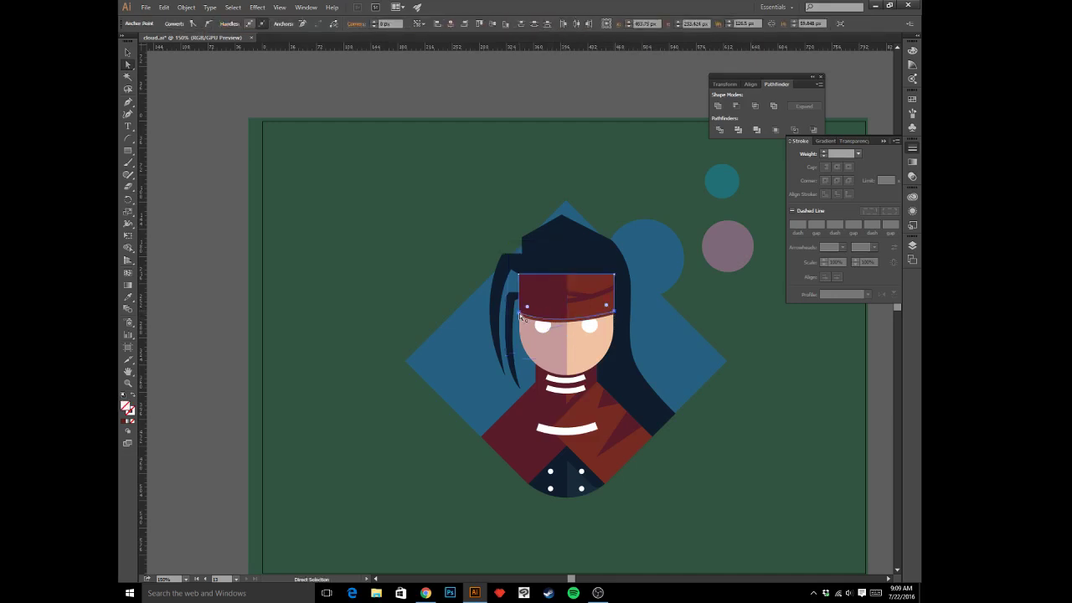
{"action": "key", "text": "Down"}
{"action": "left_click", "coordinate": [492, 81]}
{"action": "key", "text": "v"}
{"action": "key", "text": "a"}
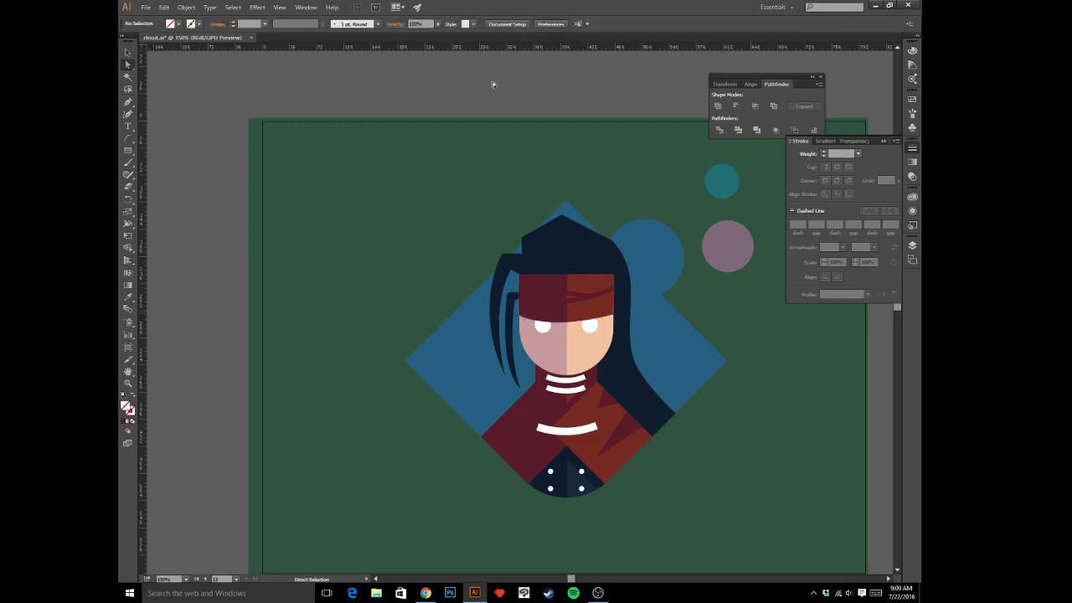
{"action": "key", "text": "v"}
{"action": "double_click", "coordinate": [603, 293]}
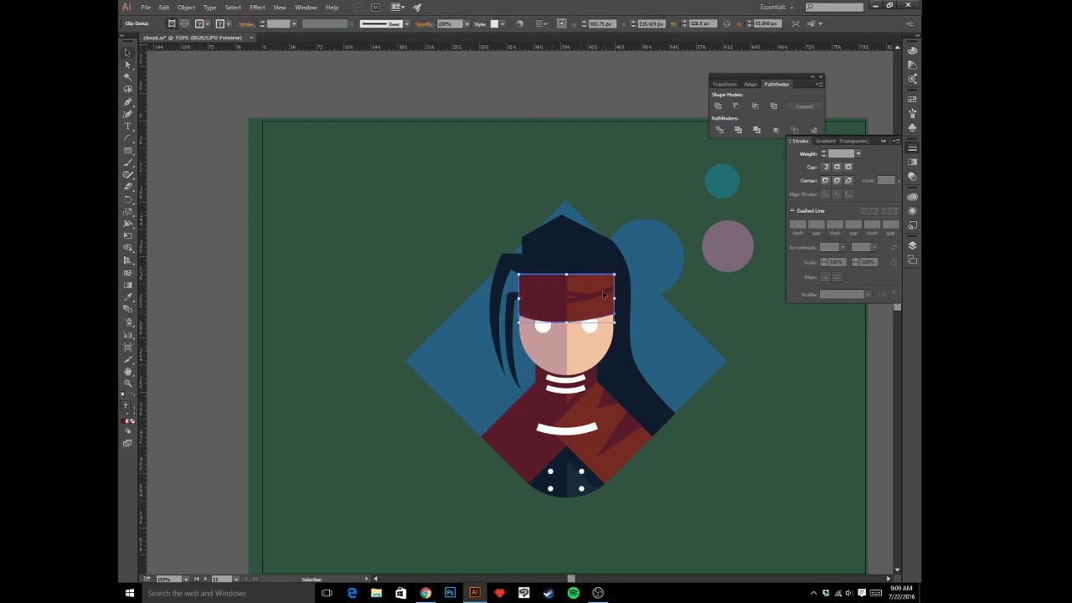
{"action": "double_click", "coordinate": [573, 86]}
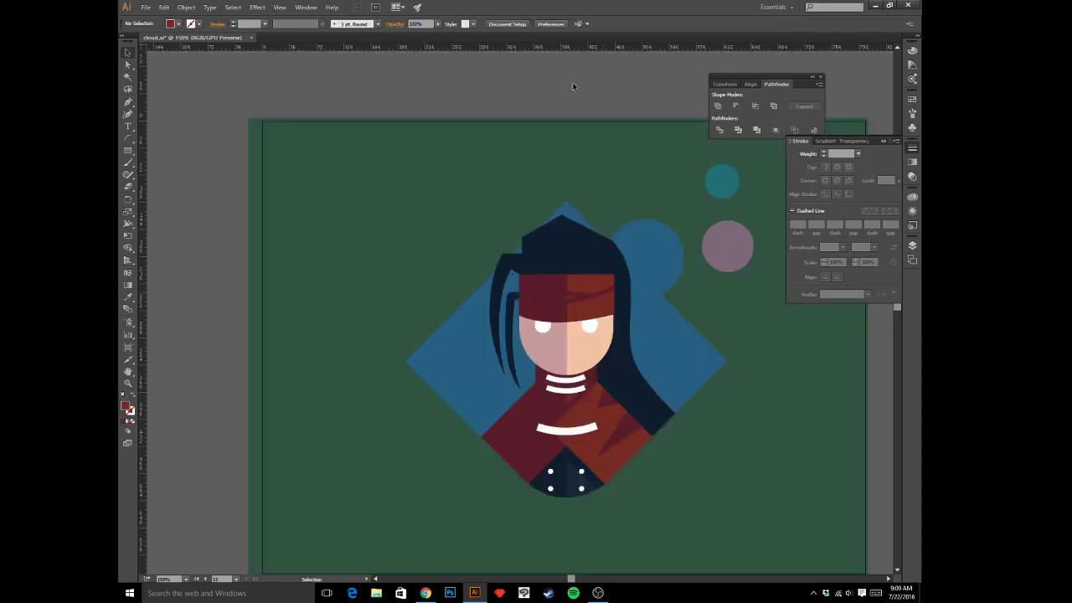
- Compare the whole portrait with the neighbouring character artboard at a reduced scale
{"action": "key", "text": "a"}
{"action": "key", "text": "ctrl+minus"}
{"action": "key", "text": "ctrl+minus"}
{"action": "key", "text": "ctrl+minus"}
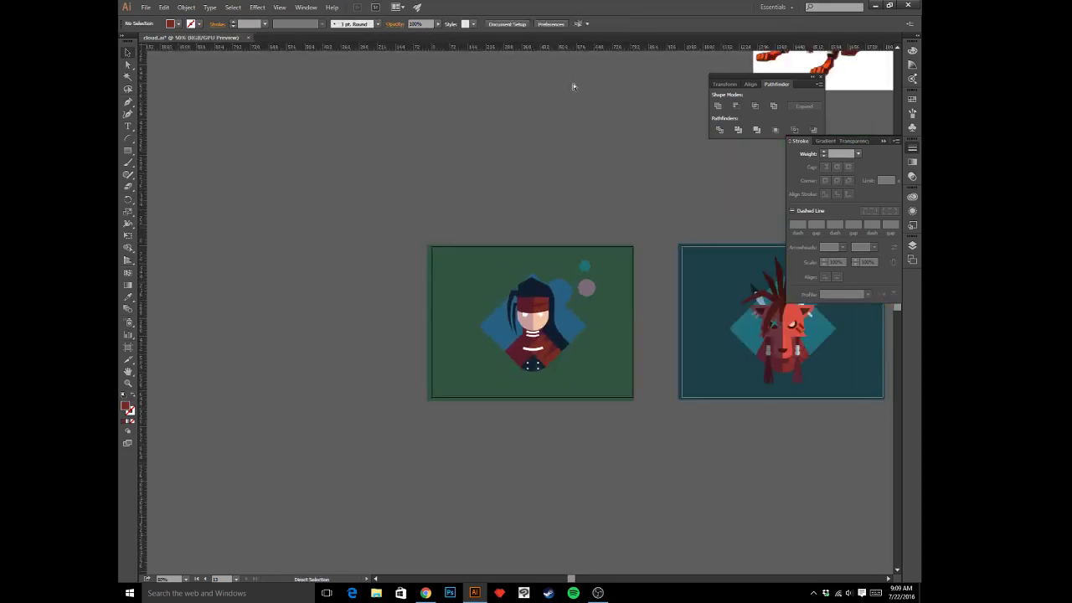
{"action": "key", "text": "ctrl+plus"}
{"action": "key", "text": "ctrl+plus"}
{"action": "key", "text": "ctrl+plus"}
{"action": "key", "text": "v"}
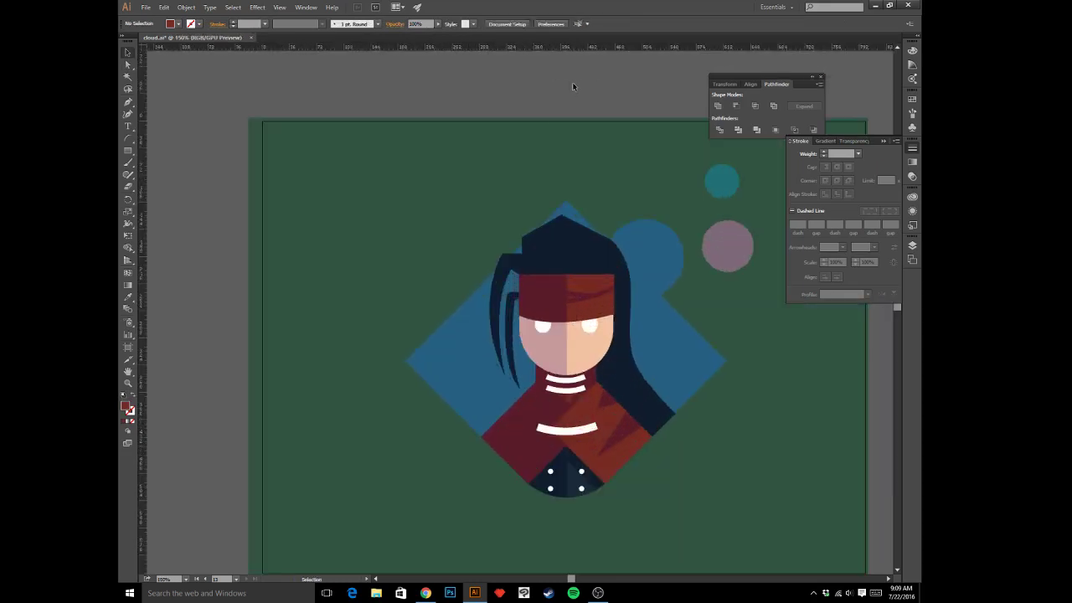
{"action": "key", "text": "alt+Tab"}
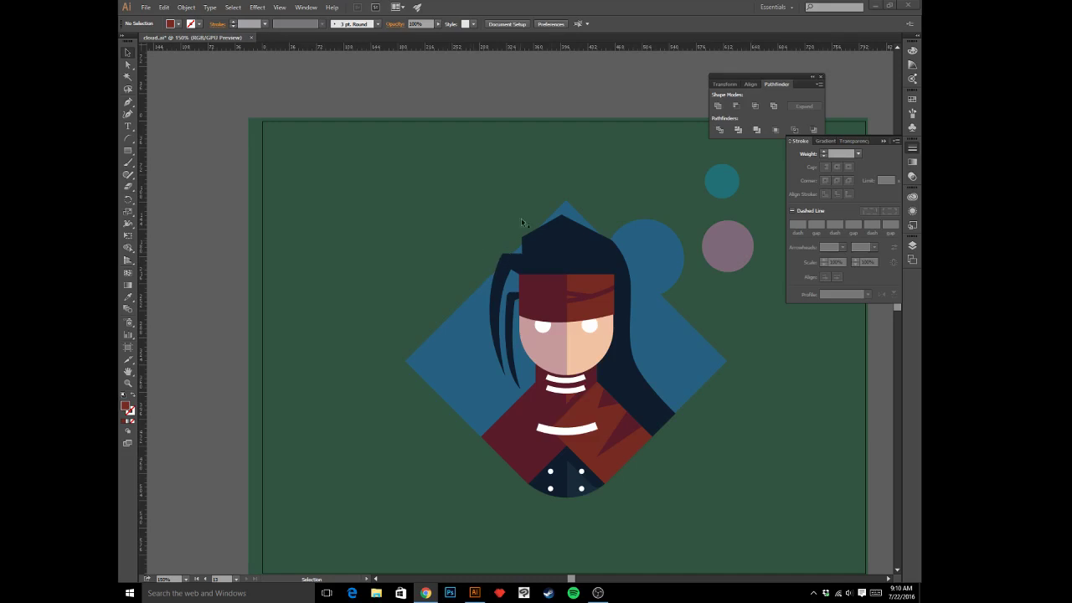
- Recolour the outer hair lock beside the face with the lighter navy sampled from the jacket front
{"action": "left_click", "coordinate": [538, 90]}
{"action": "key", "text": "a"}
{"action": "left_click", "coordinate": [563, 238]}
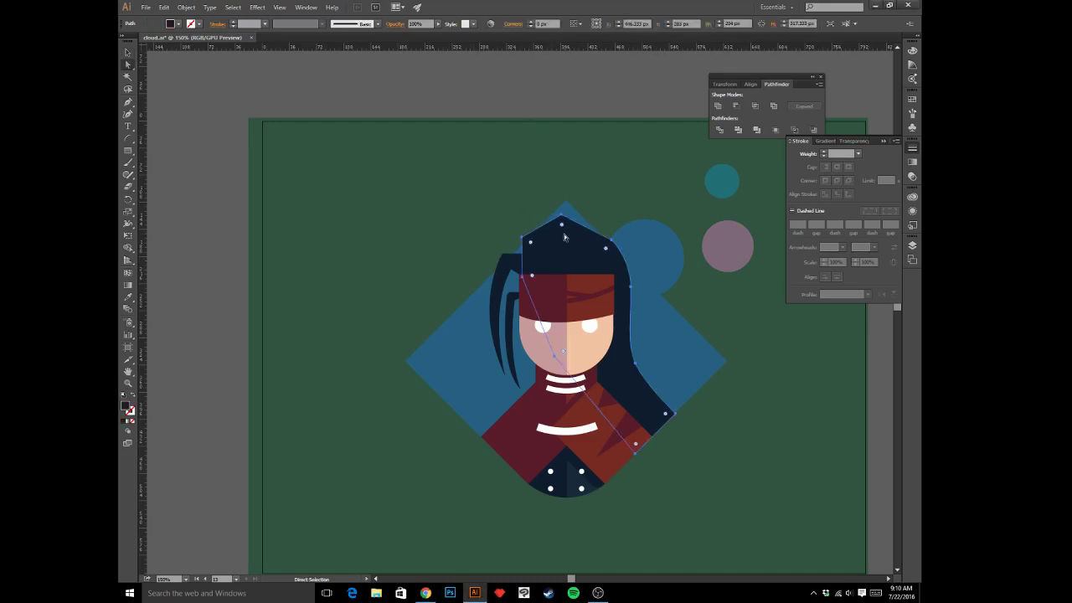
{"action": "left_click", "coordinate": [513, 264]}
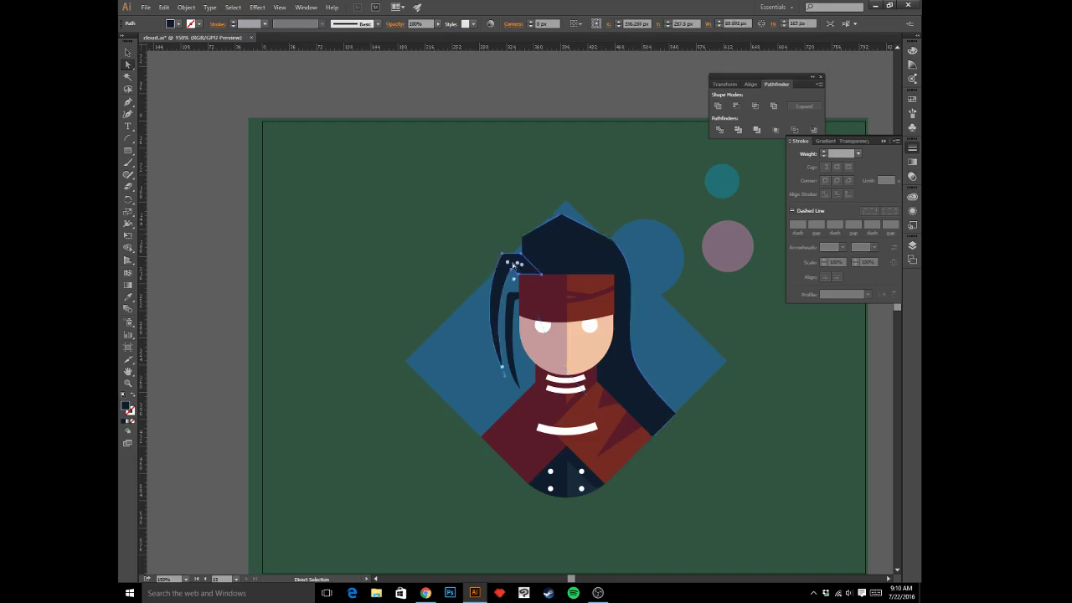
{"action": "key", "text": "i"}
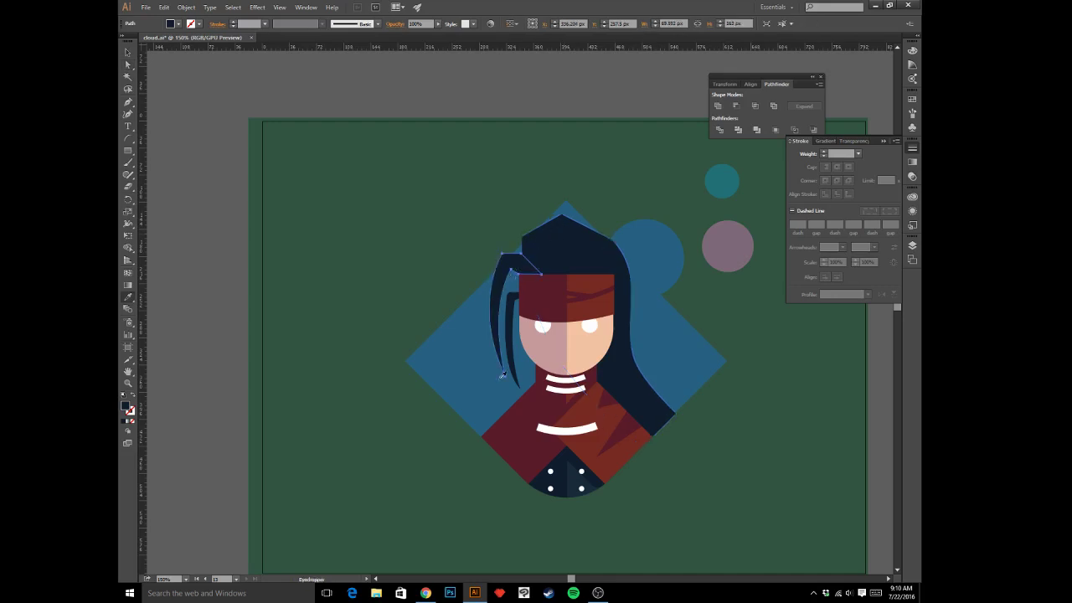
{"action": "left_click", "coordinate": [576, 479]}
{"action": "key", "text": "a"}
{"action": "left_click", "coordinate": [595, 100]}
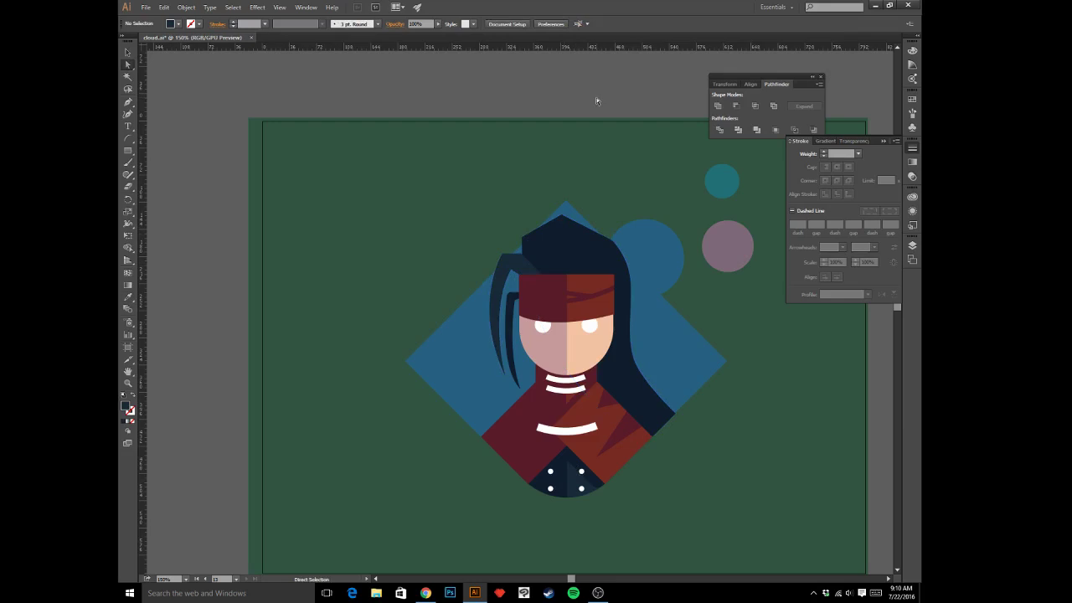
- Draw a curved lighter navy hair strand with the Pen tool, rising from the headband's top edge and sweeping past the crown to a point
{"action": "key", "text": "p"}
{"action": "left_click", "coordinate": [550, 273]}
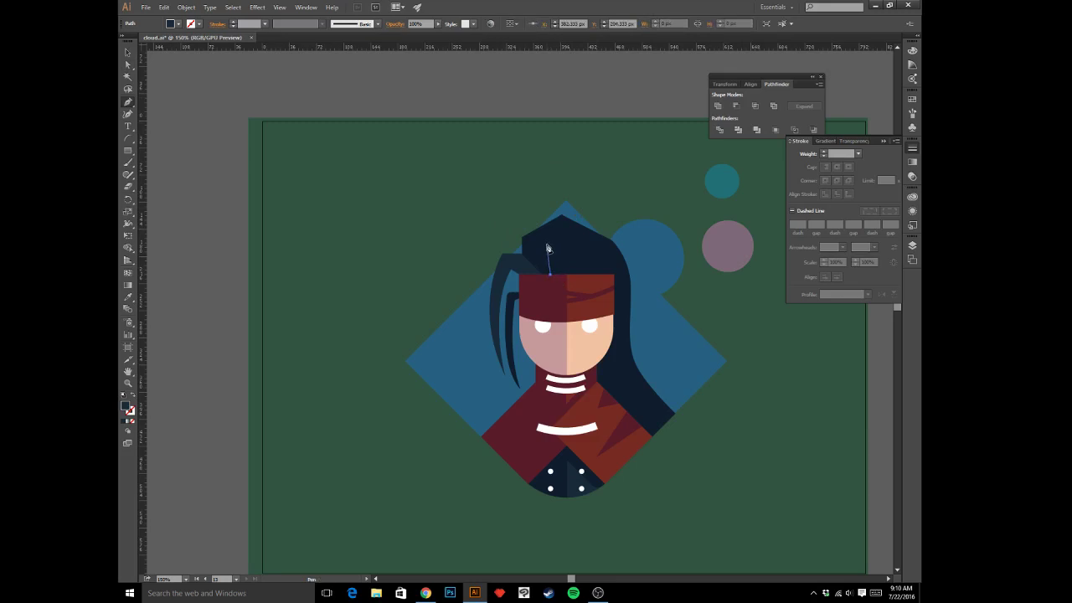
{"action": "left_click", "coordinate": [547, 242]}
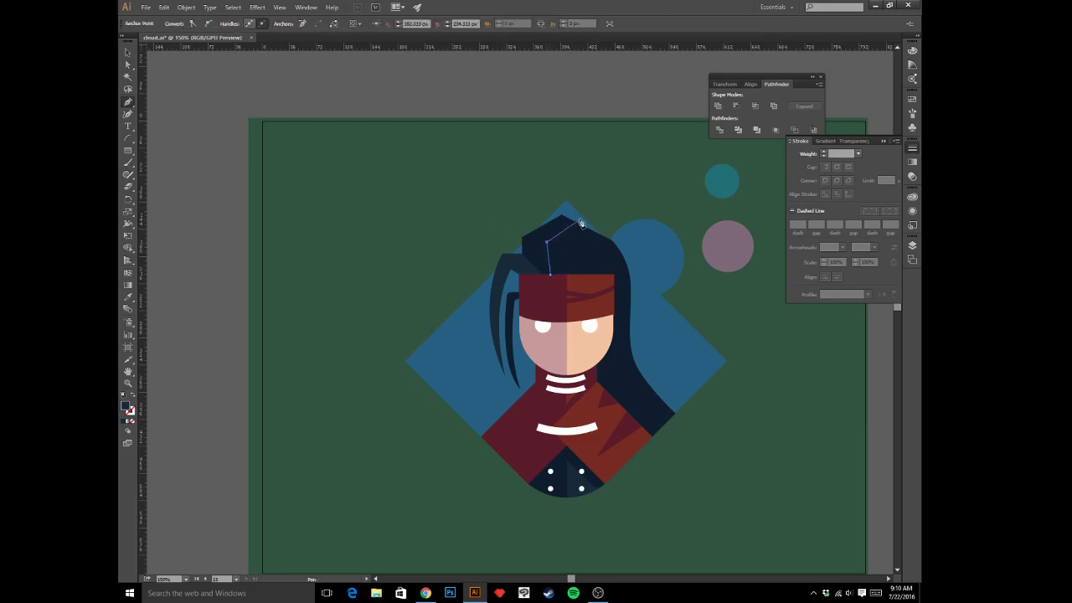
{"action": "left_click_drag", "start_coordinate": [593, 220], "coordinate": [626, 222]}
{"action": "left_click", "coordinate": [644, 203]}
{"action": "left_click_drag", "start_coordinate": [593, 228], "coordinate": [554, 237]}
{"action": "left_click", "coordinate": [549, 241]}
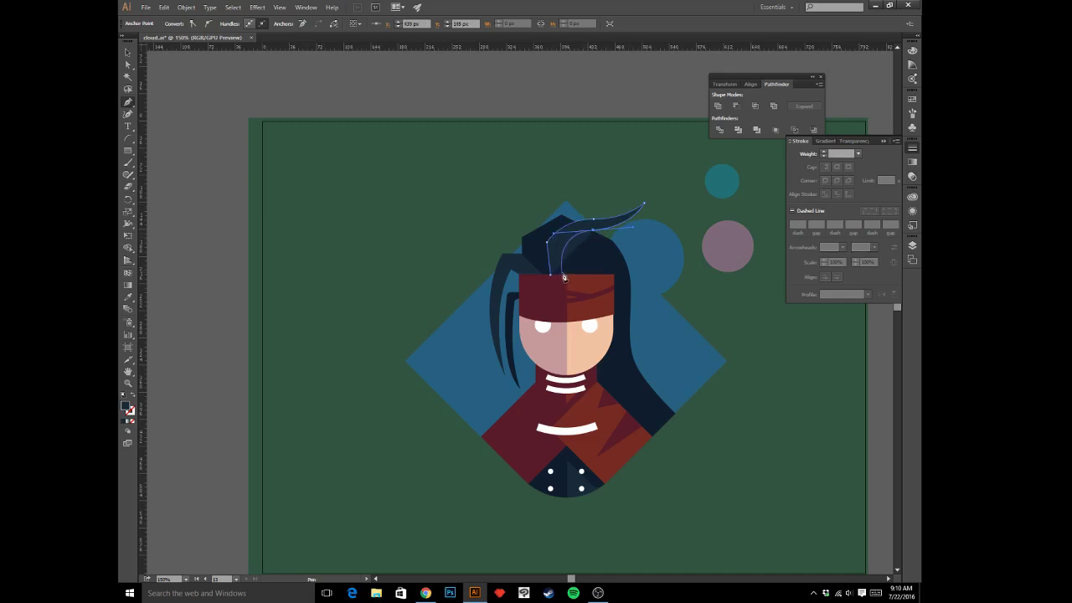
{"action": "left_click_drag", "start_coordinate": [562, 275], "coordinate": [554, 280]}
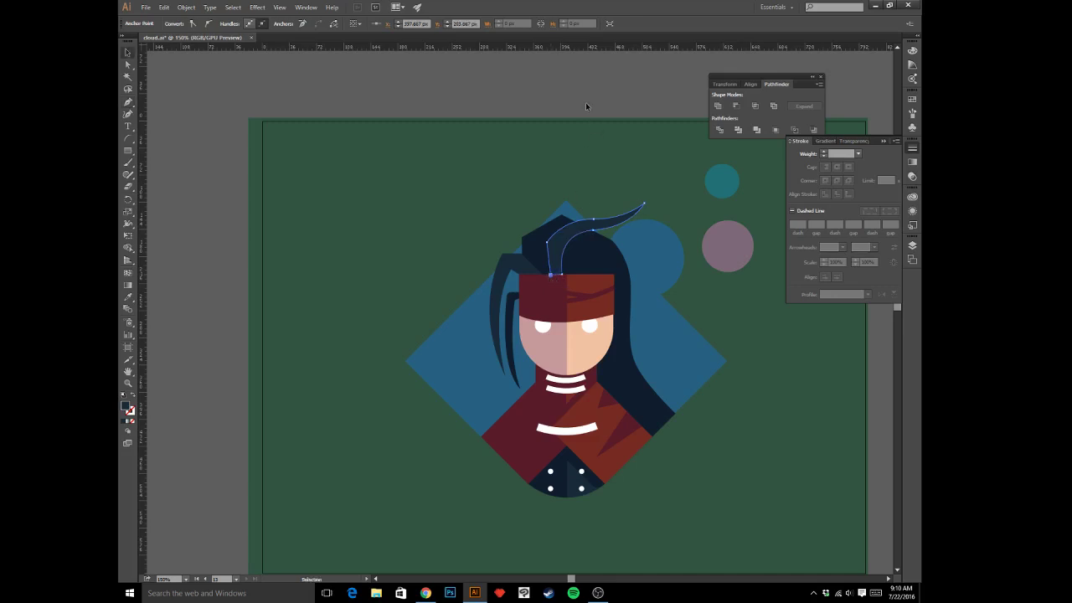
{"action": "left_click", "coordinate": [586, 102], "text": "ctrl"}
- Draw a pointed strand flaring outward from the long-hair side of the head and fill it with the sampled main hair colour
{"action": "left_click_drag", "start_coordinate": [604, 191], "coordinate": [591, 169]}
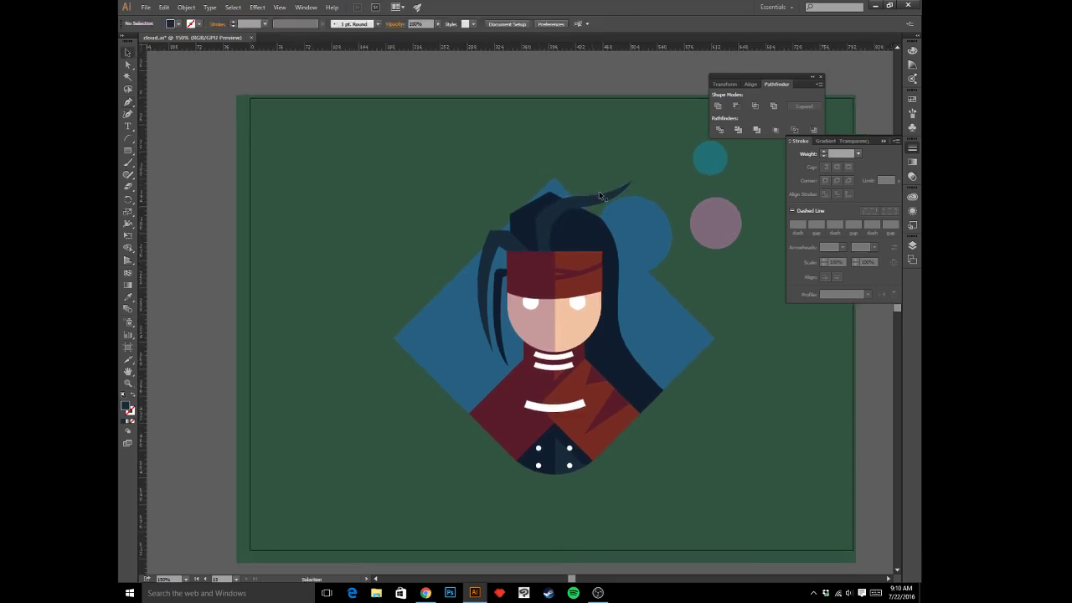
{"action": "key", "text": "p"}
{"action": "left_click", "coordinate": [596, 217]}
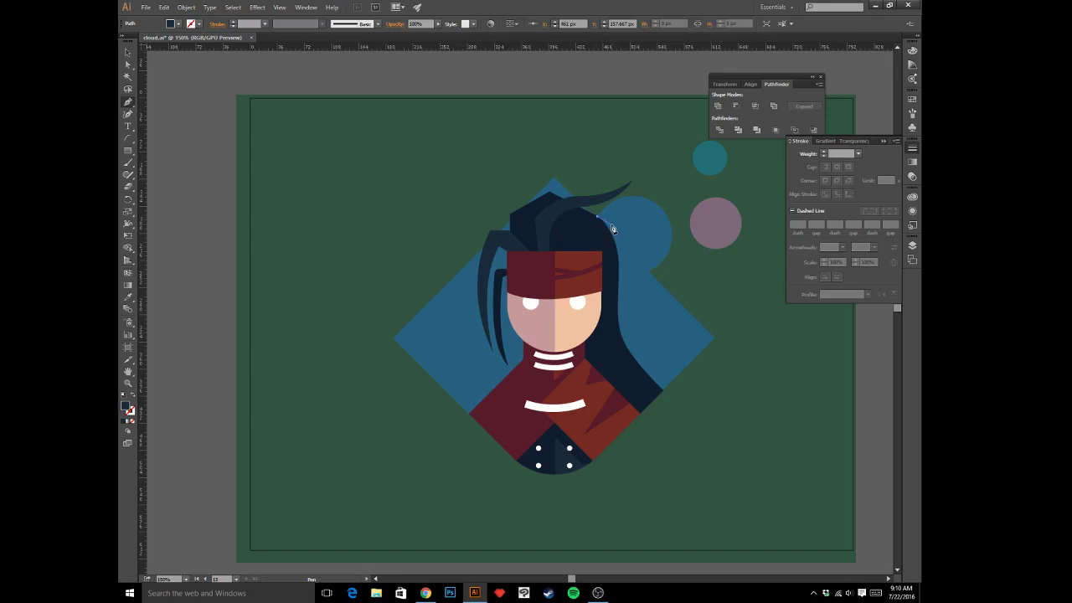
{"action": "left_click_drag", "start_coordinate": [655, 301], "coordinate": [675, 318]}
{"action": "left_click", "coordinate": [655, 302]}
{"action": "left_click", "coordinate": [612, 249]}
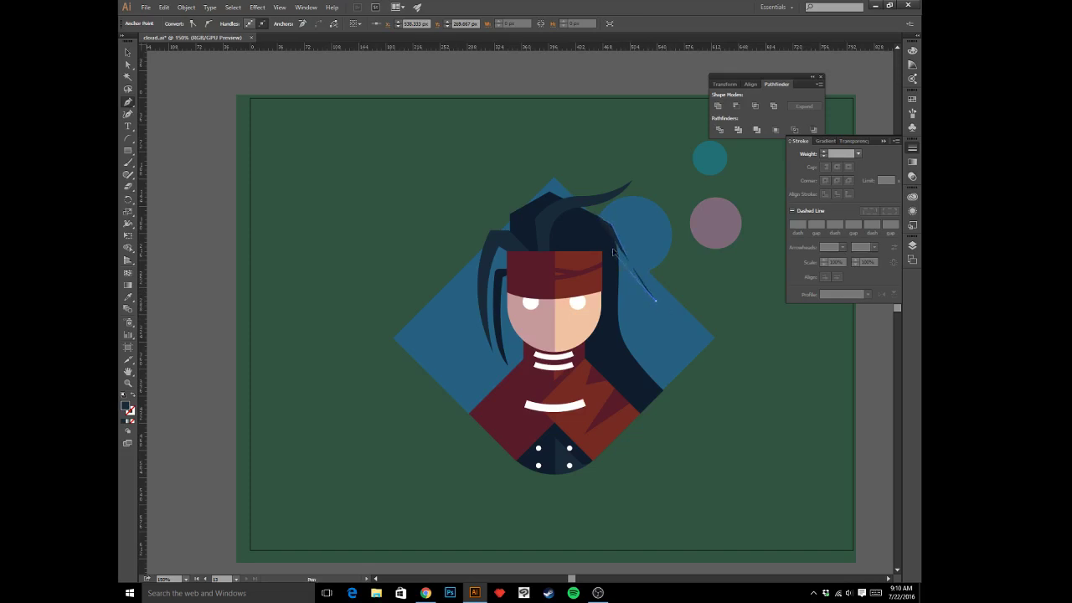
{"action": "left_click", "coordinate": [598, 217]}
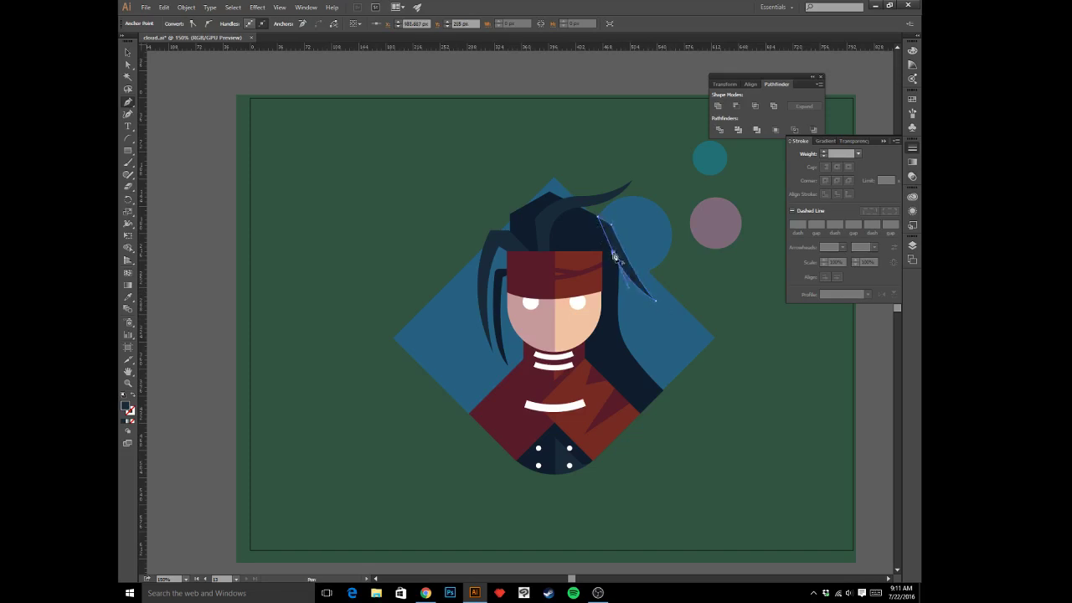
{"action": "key", "text": "i"}
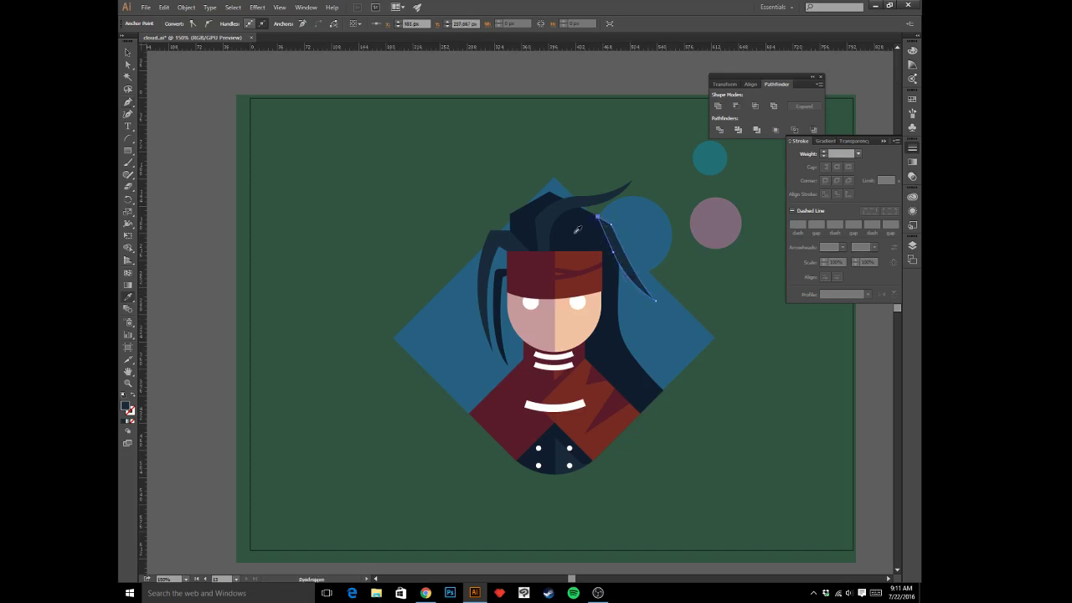
{"action": "left_click", "coordinate": [576, 229]}
{"action": "left_click", "coordinate": [595, 87], "text": "ctrl"}
- Draw a curved flick of hair with the Pen tool branching outward from the lower long hair above the shoulder
{"action": "left_click_drag", "start_coordinate": [682, 349], "coordinate": [686, 323]}
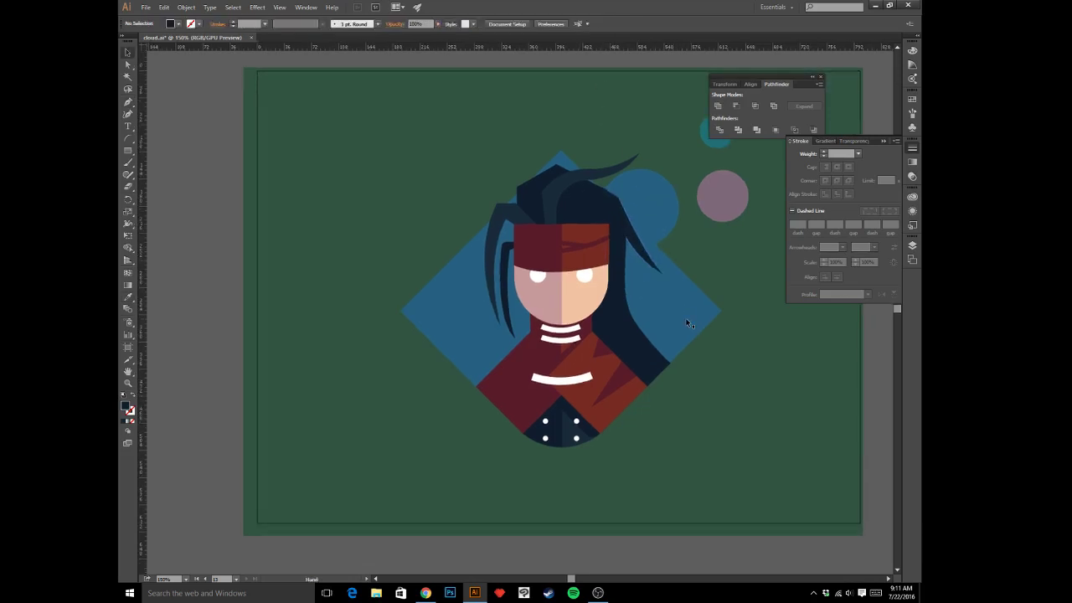
{"action": "key", "text": "v"}
{"action": "key", "text": "p"}
{"action": "left_click", "coordinate": [625, 307]}
{"action": "left_click_drag", "start_coordinate": [660, 333], "coordinate": [682, 333]}
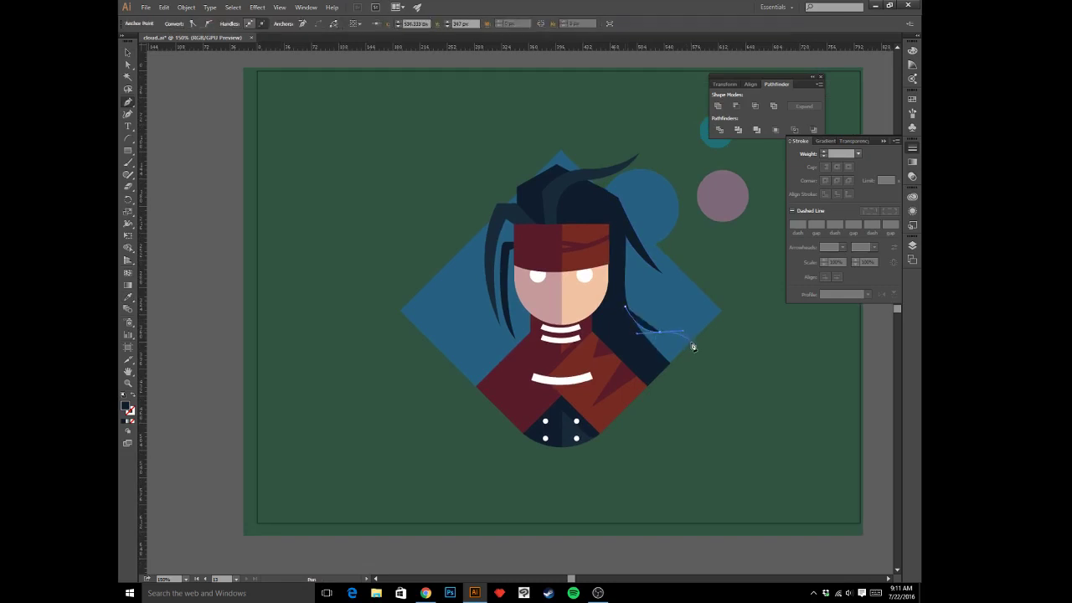
{"action": "left_click", "coordinate": [691, 342]}
{"action": "left_click", "coordinate": [685, 349]}
{"action": "left_click_drag", "start_coordinate": [659, 342], "coordinate": [646, 346]}
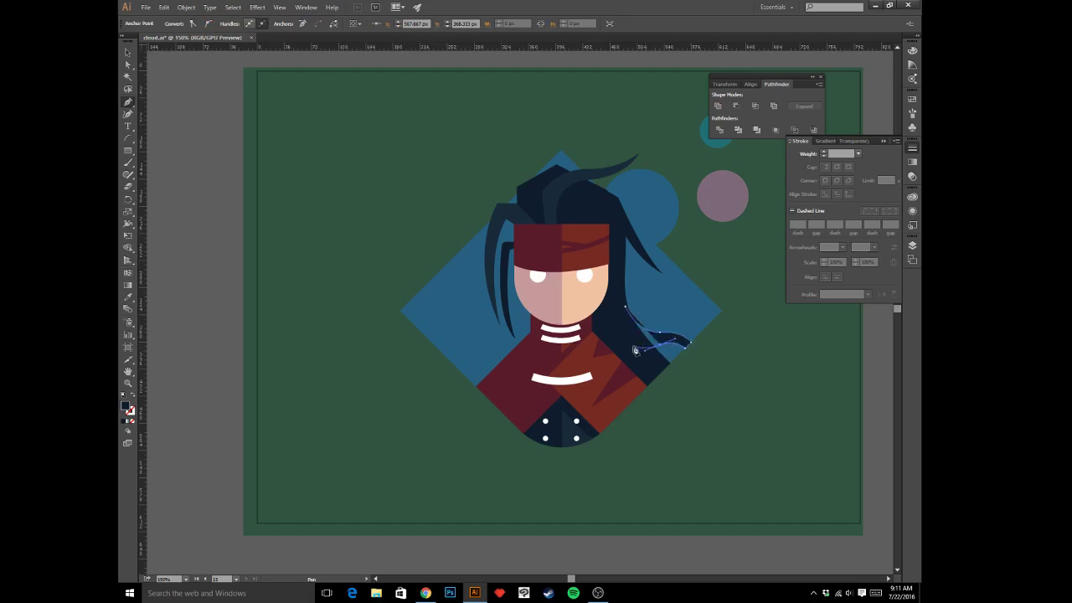
{"action": "left_click", "coordinate": [623, 339]}
{"action": "left_click", "coordinate": [626, 310]}
{"action": "left_click", "coordinate": [765, 425], "text": "ctrl"}
- Examine the portrait's new hair silhouette from a distance
{"action": "key", "text": "ctrl+minus"}
{"action": "key", "text": "ctrl+minus"}
{"action": "key", "text": "ctrl+minus"}
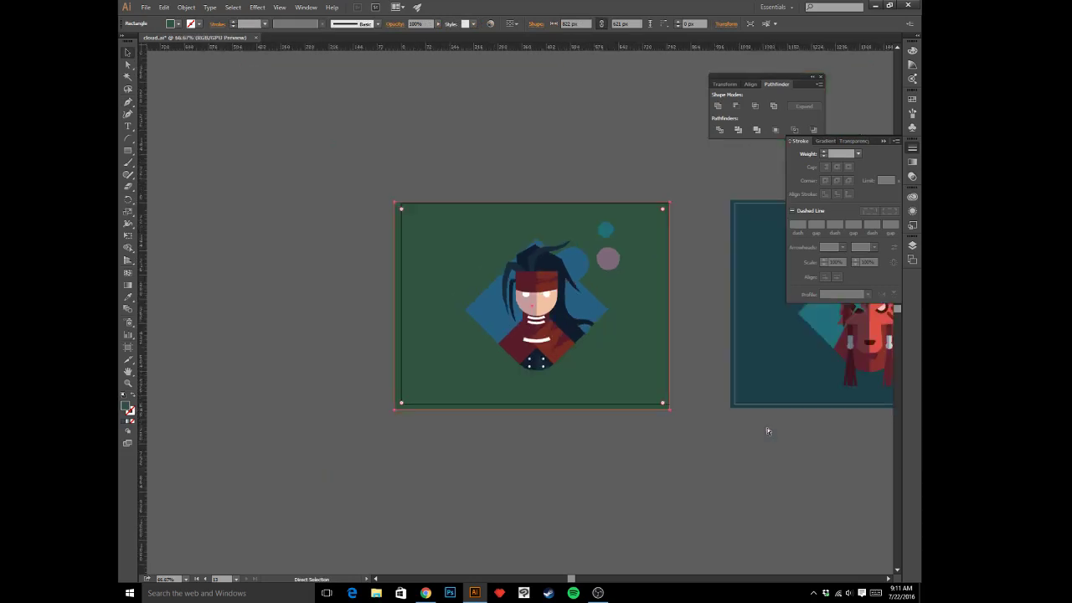
{"action": "key", "text": "ctrl+plus"}
{"action": "key", "text": "ctrl+plus"}
{"action": "key", "text": "ctrl+plus"}
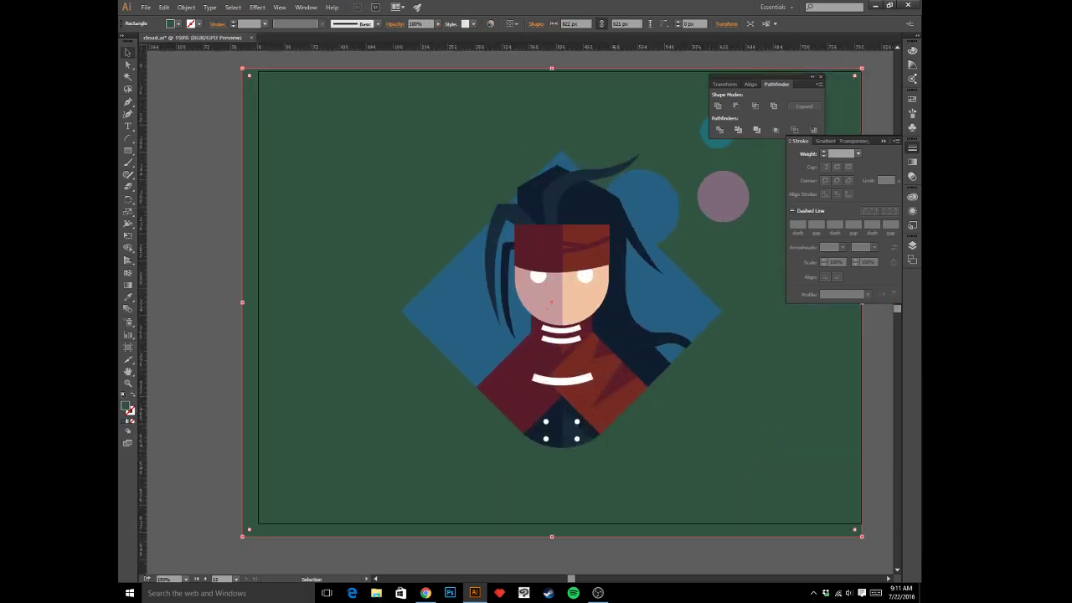
{"action": "key", "text": "alt+Tab"}
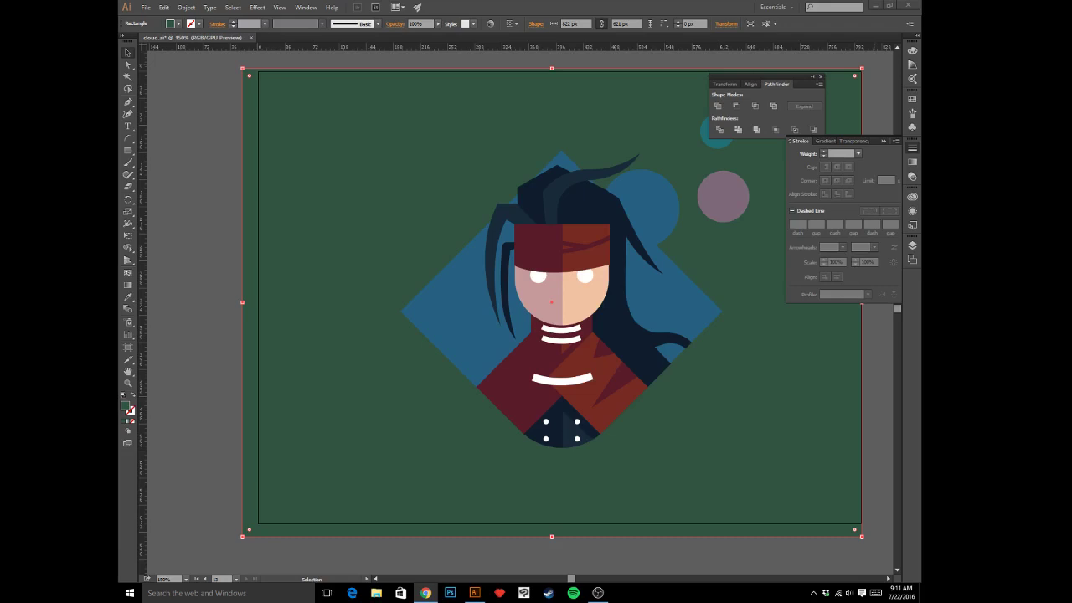
- Deselect the artwork and capture a rectangular screenshot of the portrait's canvas with the Snipping Tool
{"action": "left_click", "coordinate": [567, 57]}
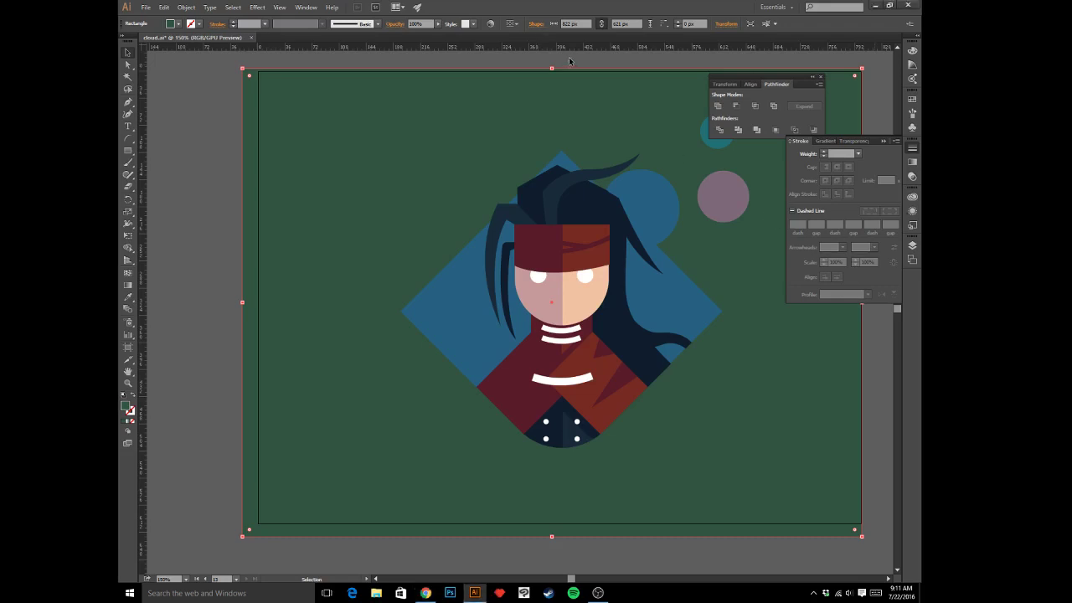
{"action": "left_click", "coordinate": [593, 63]}
{"action": "left_click_drag", "start_coordinate": [593, 63], "coordinate": [554, 70]}
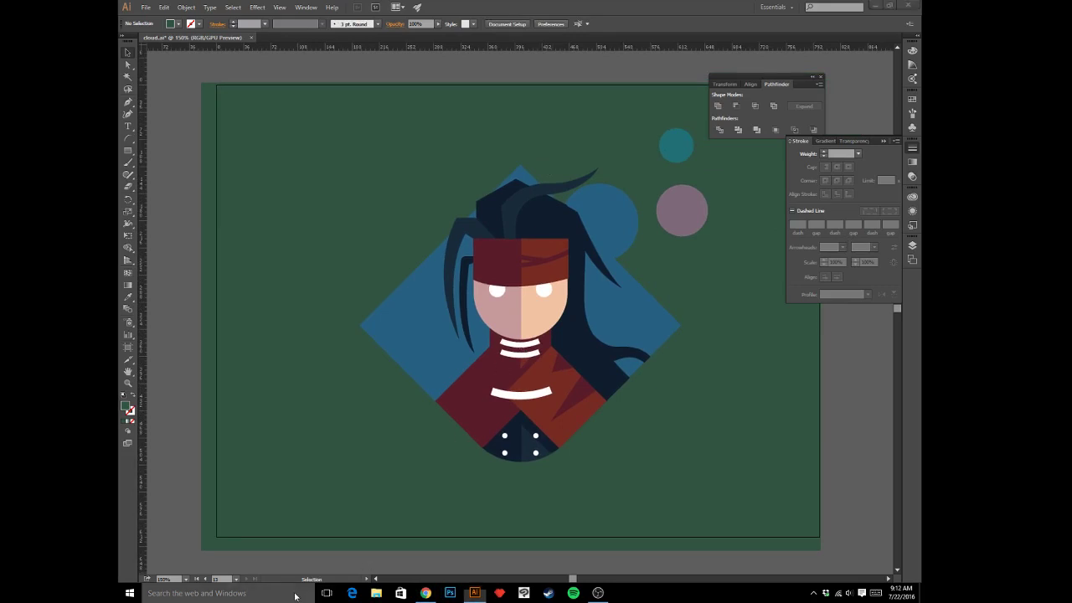
{"action": "left_click", "coordinate": [294, 596]}
{"action": "type", "text": "snip"}
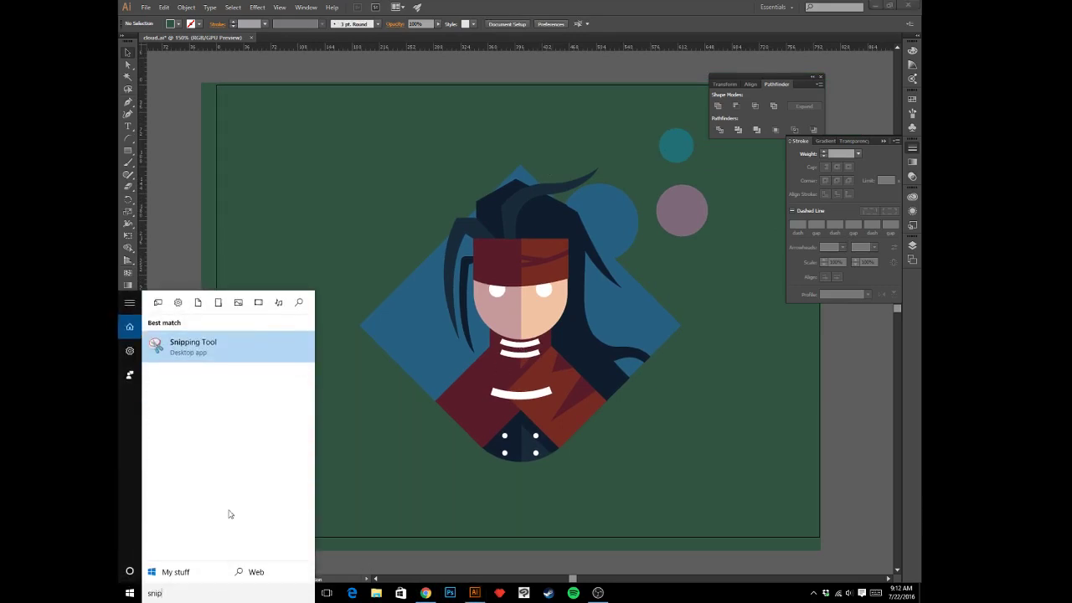
{"action": "left_click", "coordinate": [180, 347]}
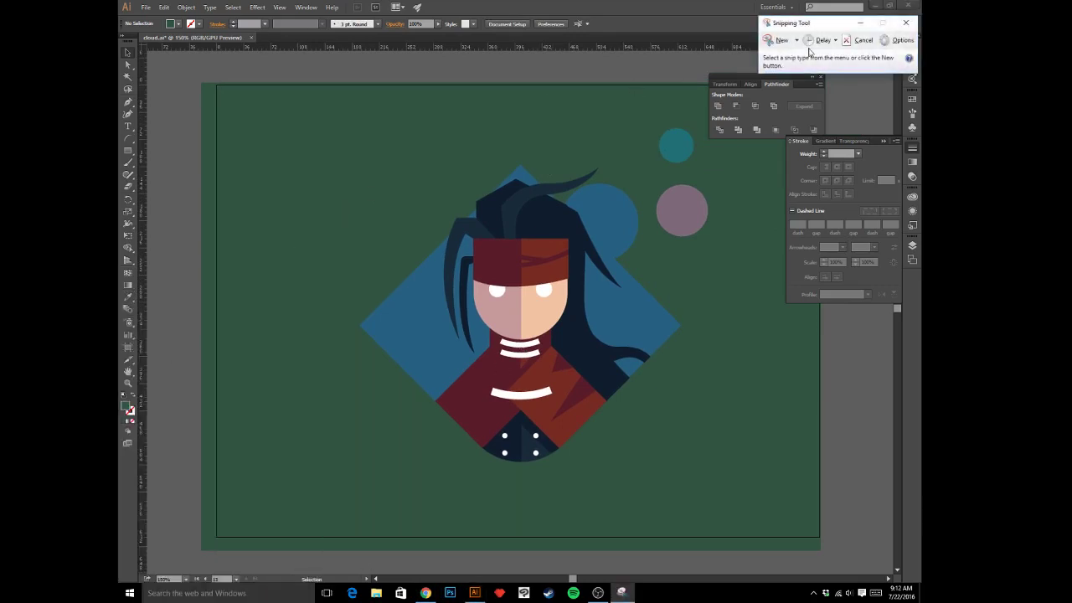
{"action": "left_click", "coordinate": [778, 41]}
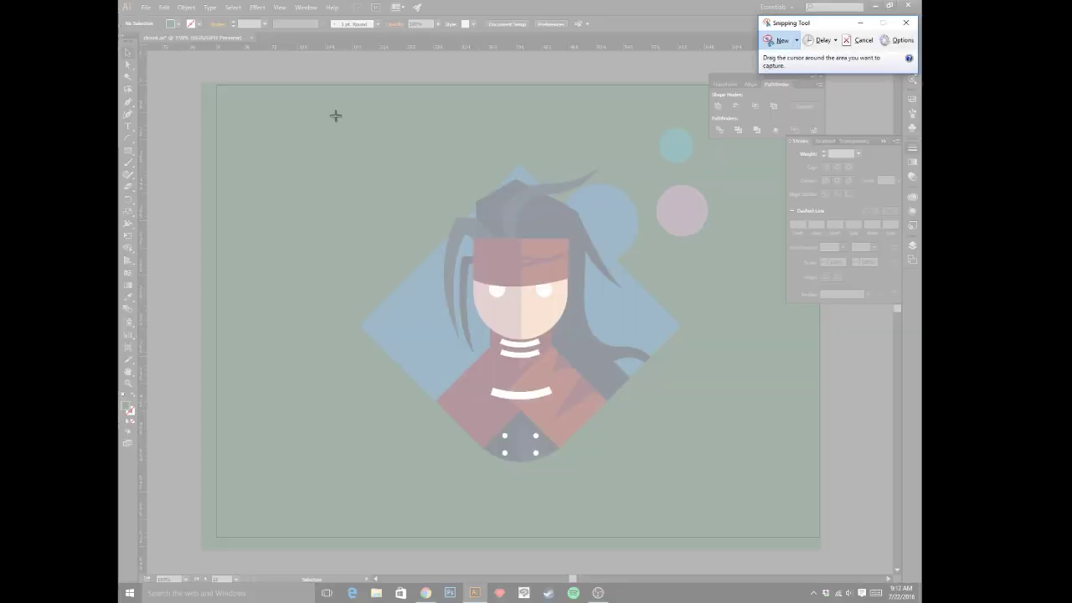
{"action": "left_click_drag", "start_coordinate": [166, 50], "coordinate": [885, 570]}
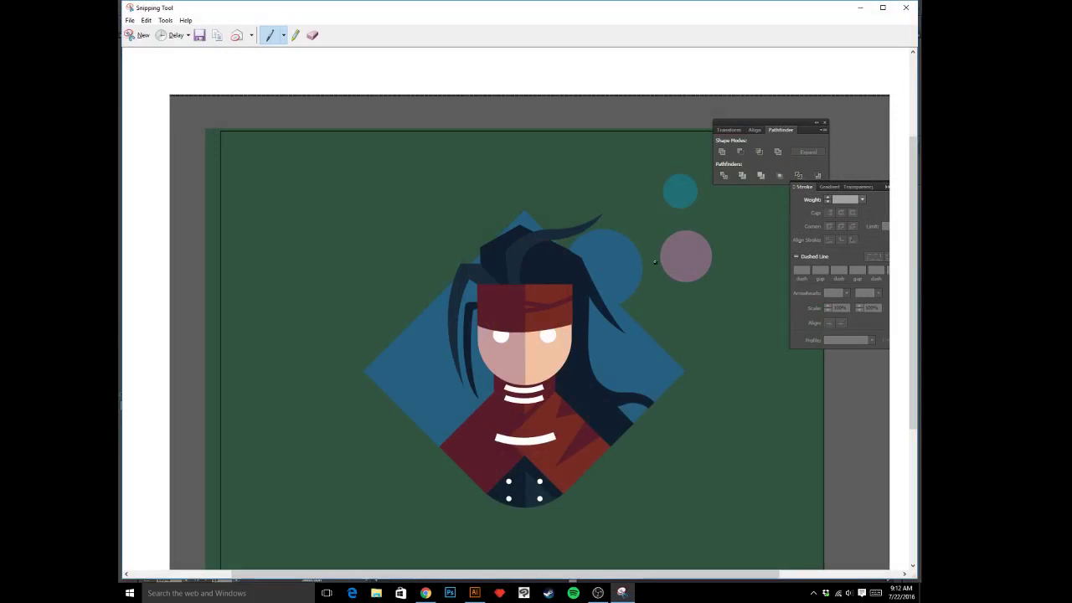
- Copy the portrait snip, close the Snipping Tool without saving it, and return to the Illustrator document
{"action": "left_click", "coordinate": [146, 21]}
{"action": "left_click", "coordinate": [153, 34]}
{"action": "left_click", "coordinate": [904, 8]}
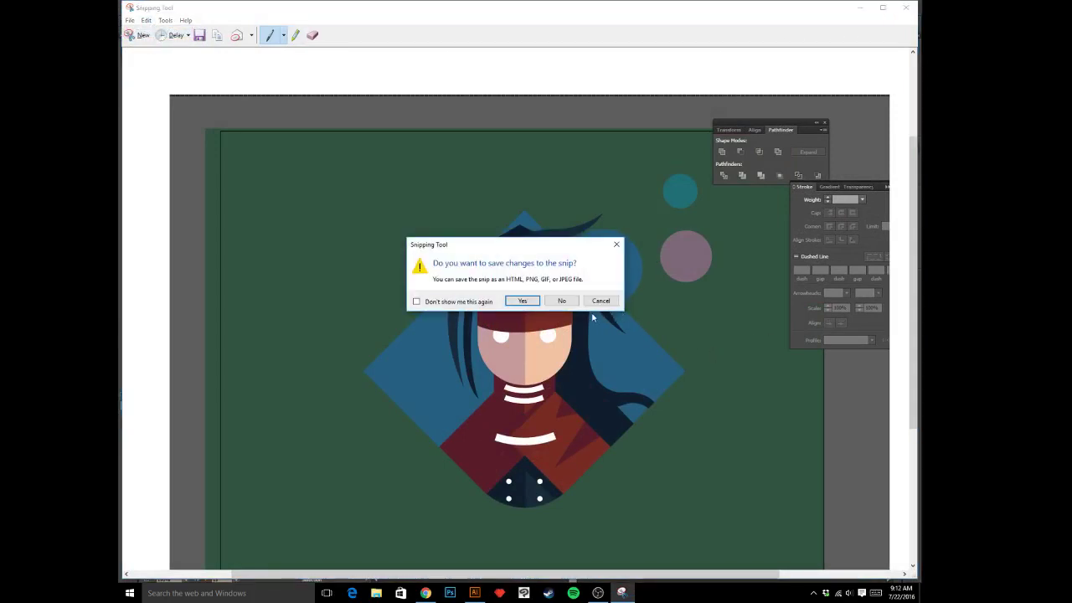
{"action": "left_click", "coordinate": [560, 301]}
{"action": "key", "text": "alt+Tab"}
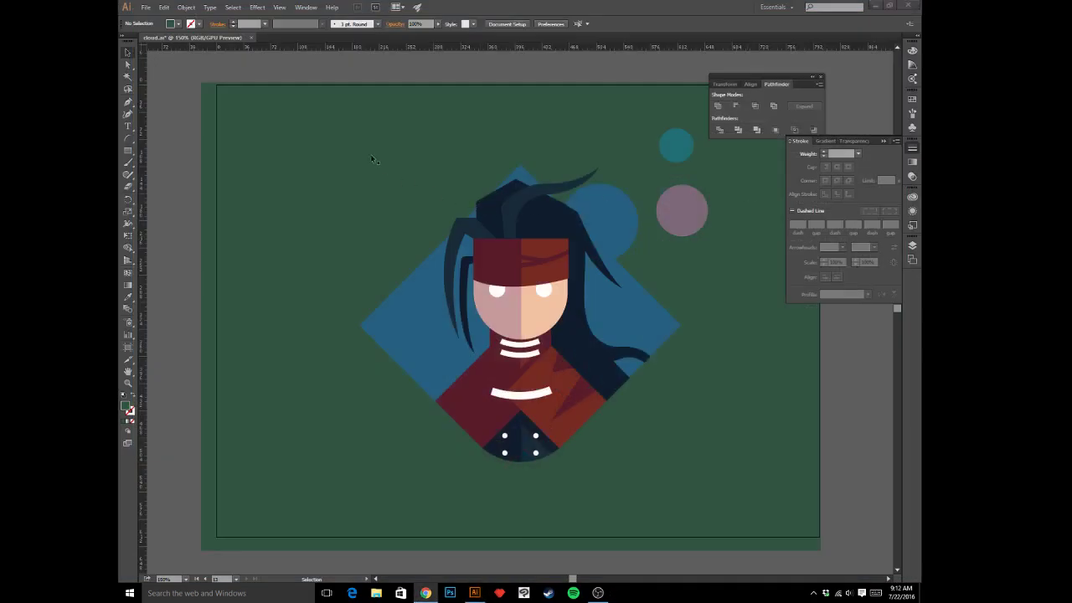
{"action": "left_click", "coordinate": [360, 278]}
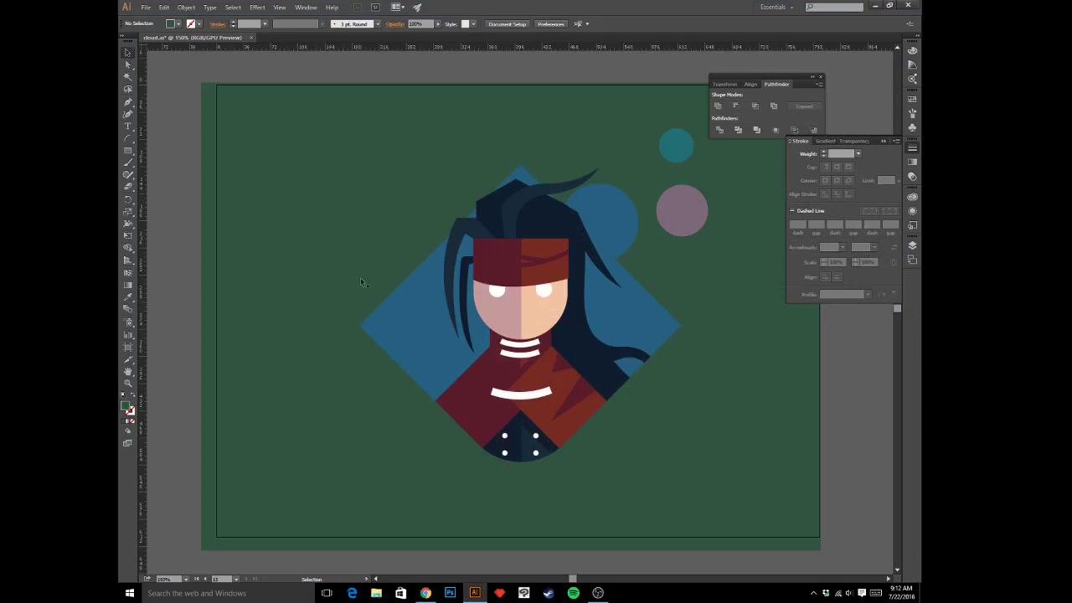
- Reopen the Snipping Tool and capture a rectangular snip of nearly the whole Illustrator window around the portrait
{"action": "left_click", "coordinate": [273, 594]}
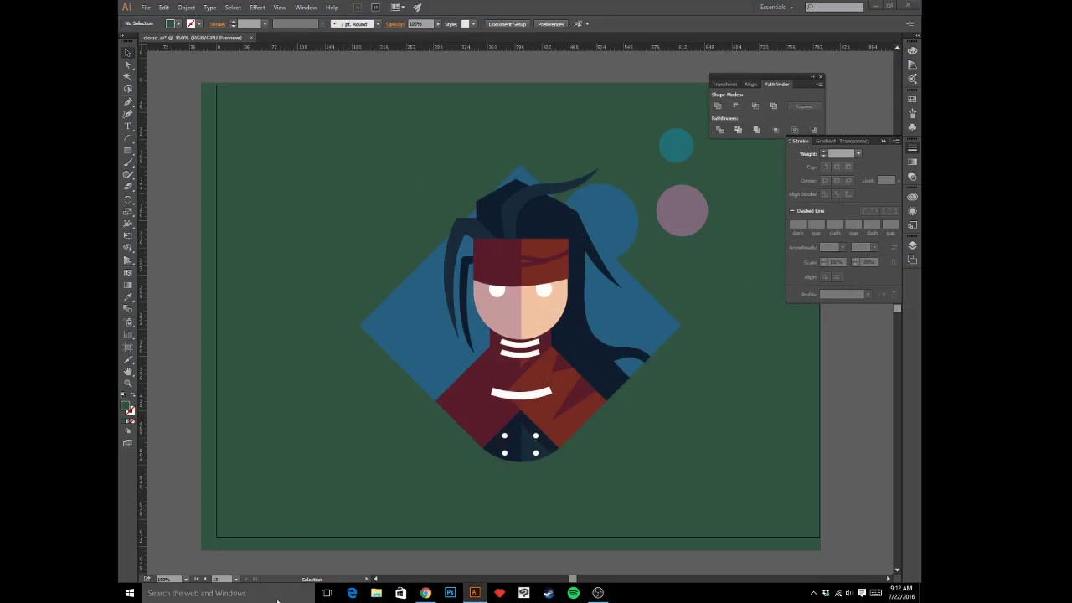
{"action": "type", "text": "snipping"}
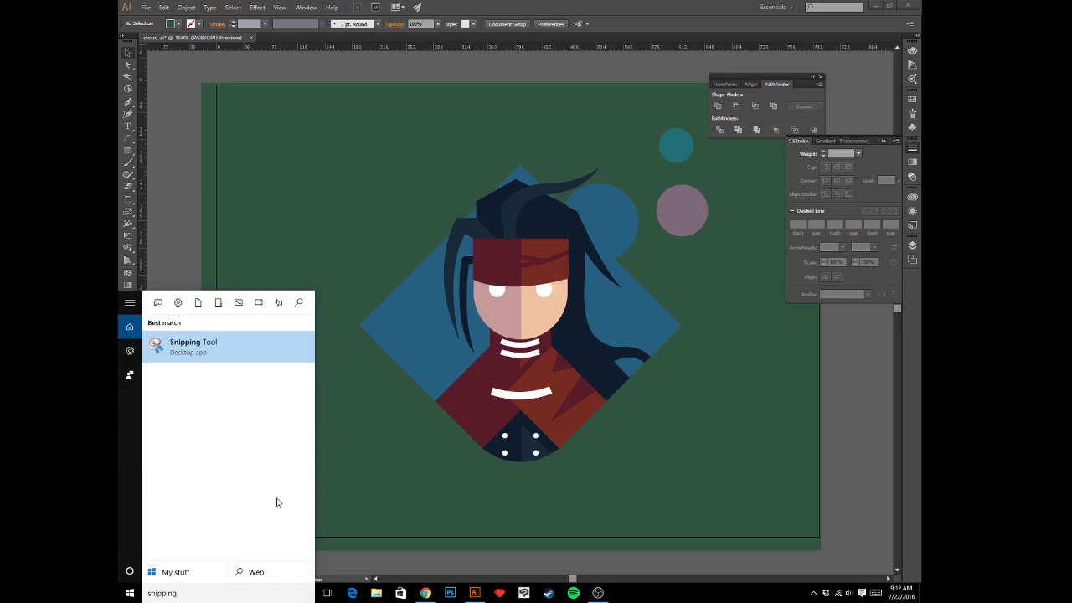
{"action": "left_click", "coordinate": [201, 359]}
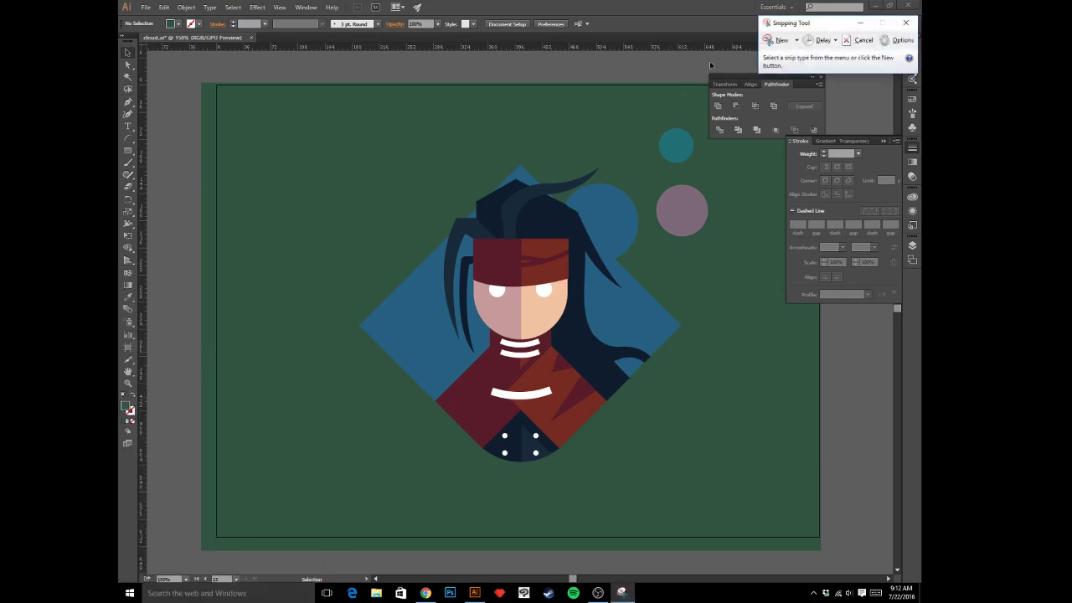
{"action": "left_click", "coordinate": [780, 40]}
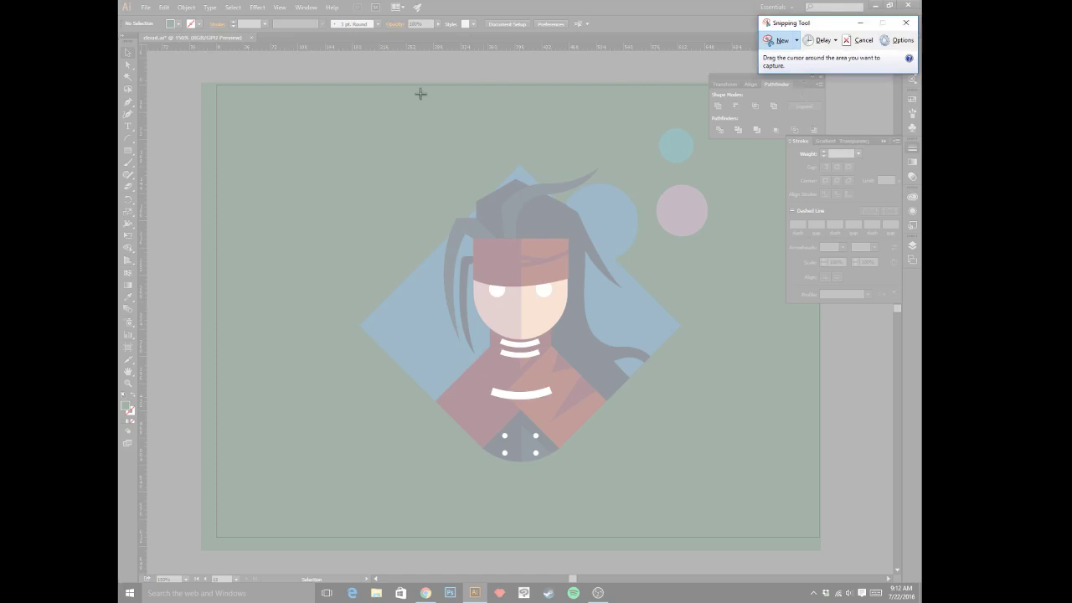
{"action": "left_click_drag", "start_coordinate": [134, 29], "coordinate": [904, 580]}
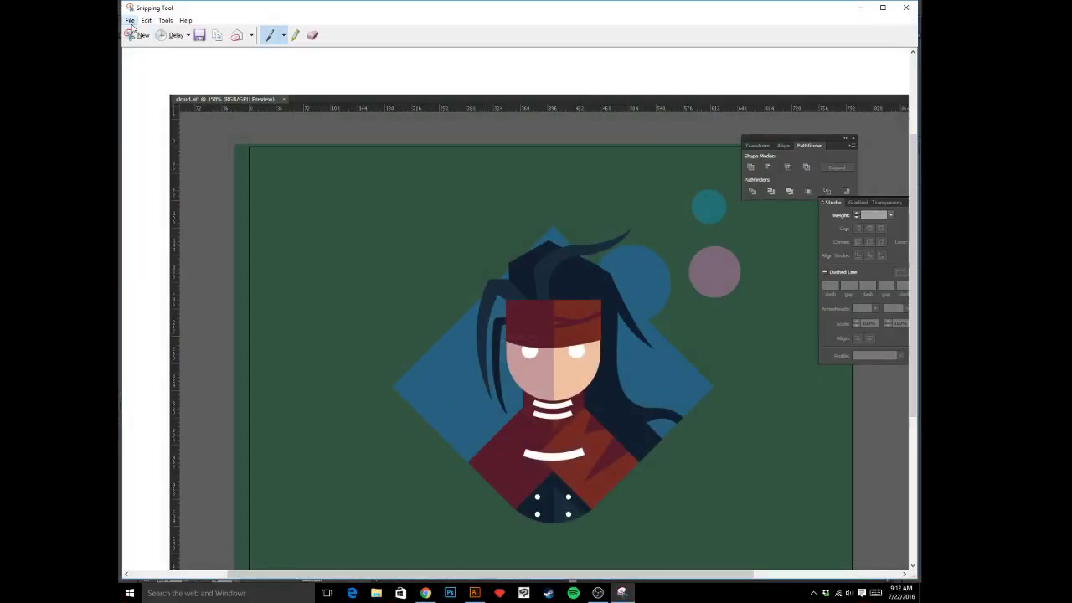
- Save the snip to the Desktop as a JPEG file named Capture, then close the Snipping Tool
{"action": "left_click", "coordinate": [129, 20]}
{"action": "left_click", "coordinate": [142, 48]}
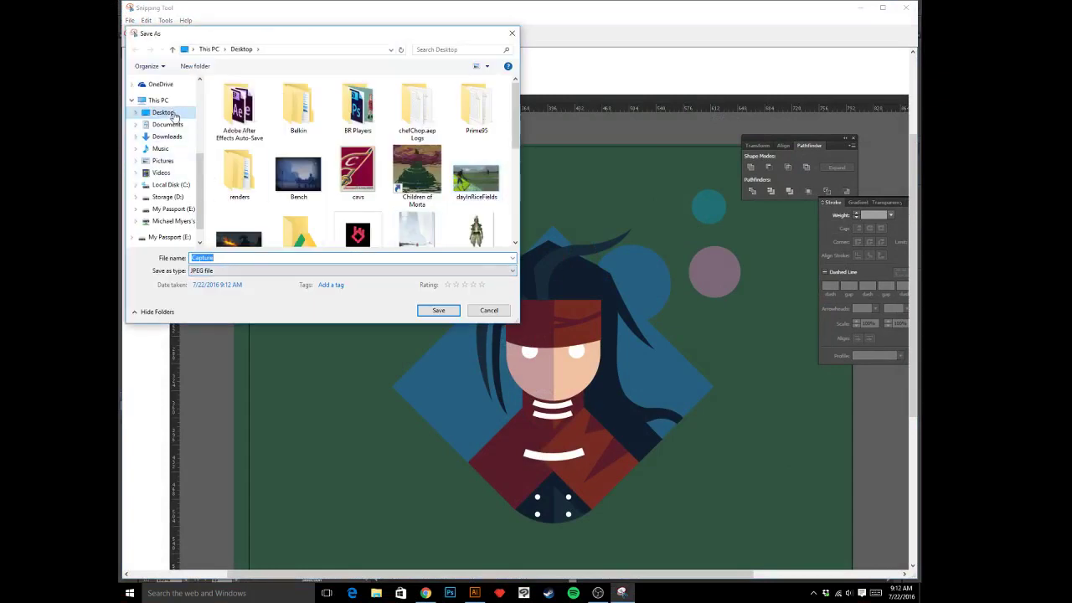
{"action": "left_click", "coordinate": [436, 313]}
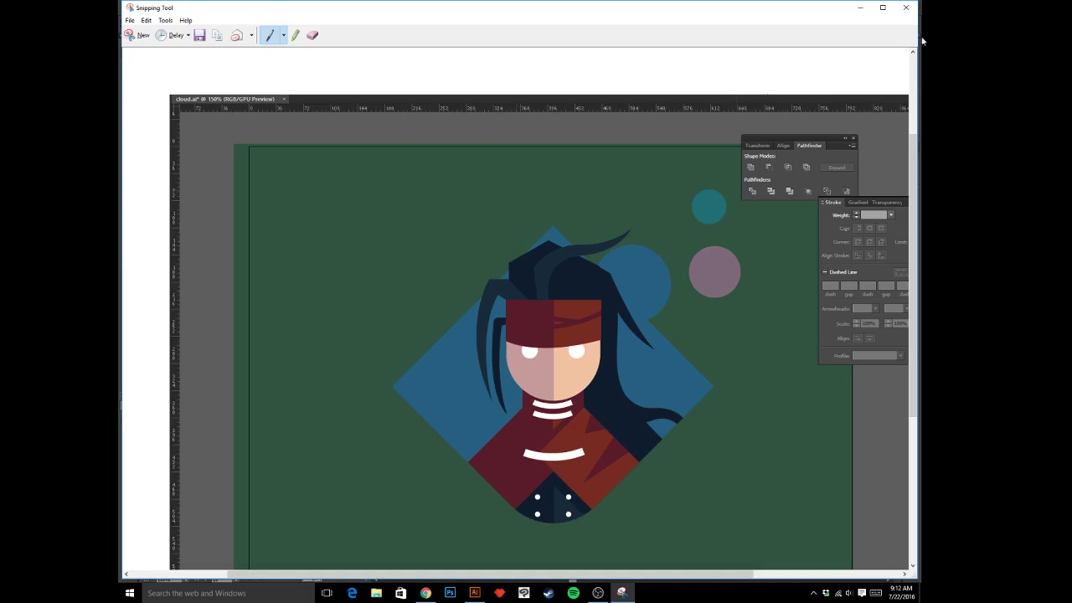
{"action": "key", "text": "alt+Tab"}
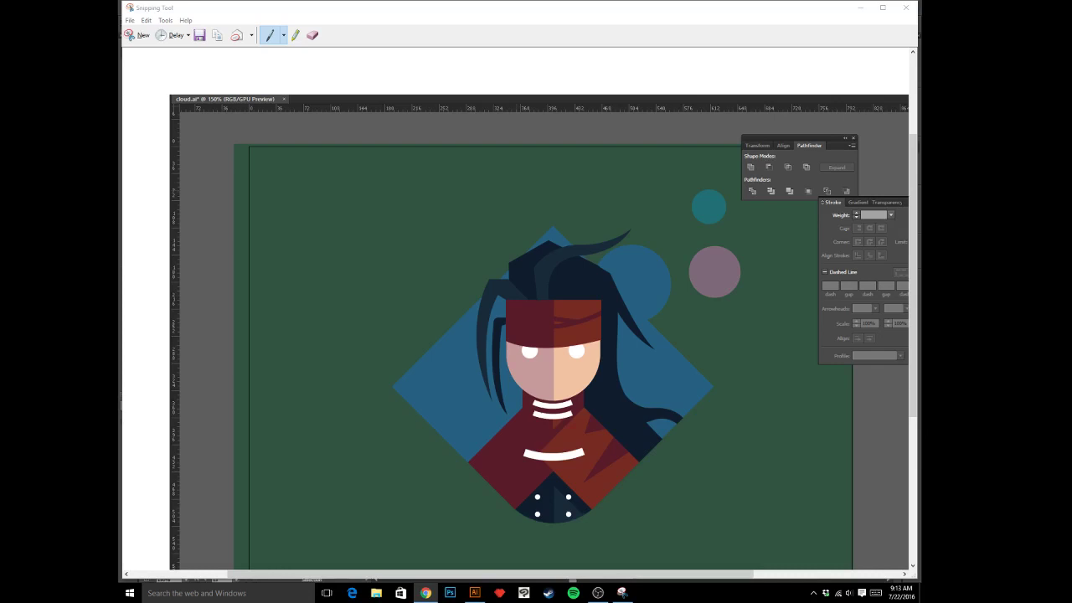
{"action": "left_click", "coordinate": [905, 8]}
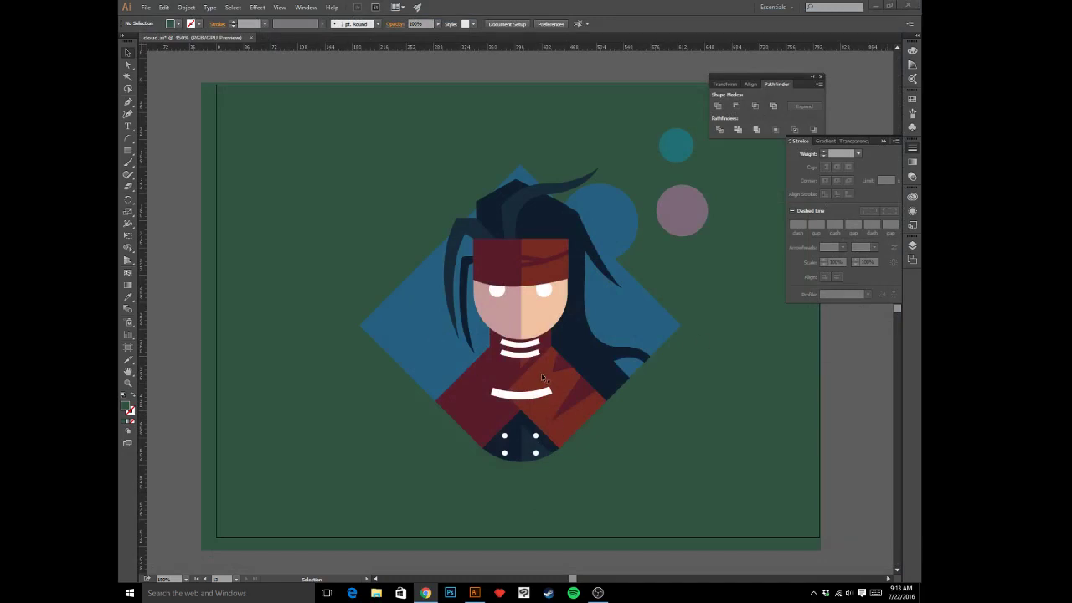
- Draw a small closed four-sided shadow shape with the Pen tool where the light side strand meets the headband's upper corner
{"action": "key", "text": "a"}
{"action": "key", "text": "v"}
{"action": "left_click_drag", "start_coordinate": [550, 167], "coordinate": [644, 264]}
{"action": "key", "text": "a"}
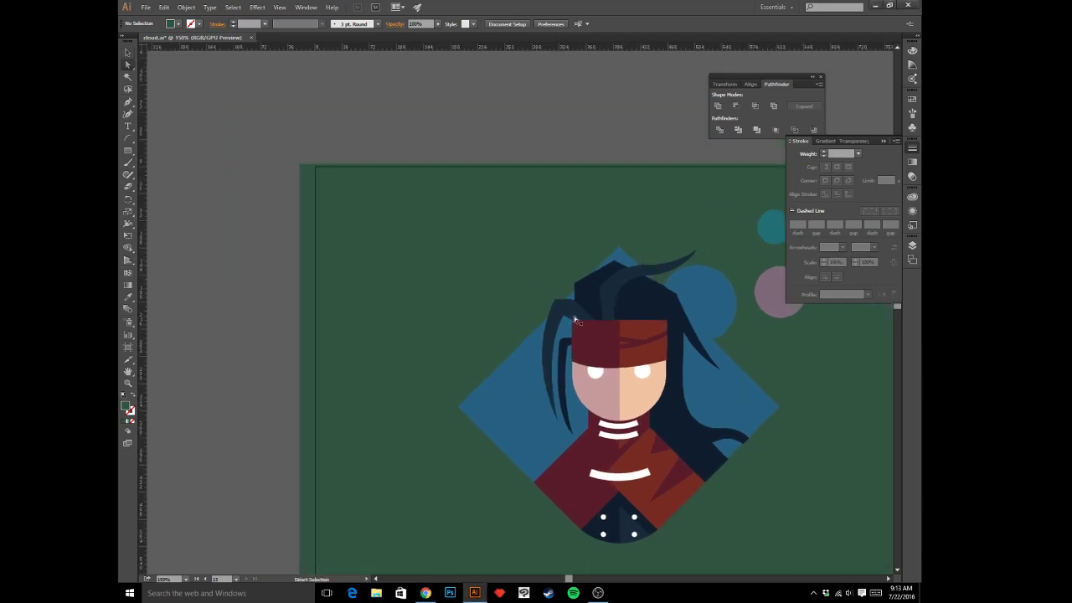
{"action": "key", "text": "ctrl+plus"}
{"action": "key", "text": "ctrl+plus"}
{"action": "left_click_drag", "start_coordinate": [567, 311], "coordinate": [478, 283]}
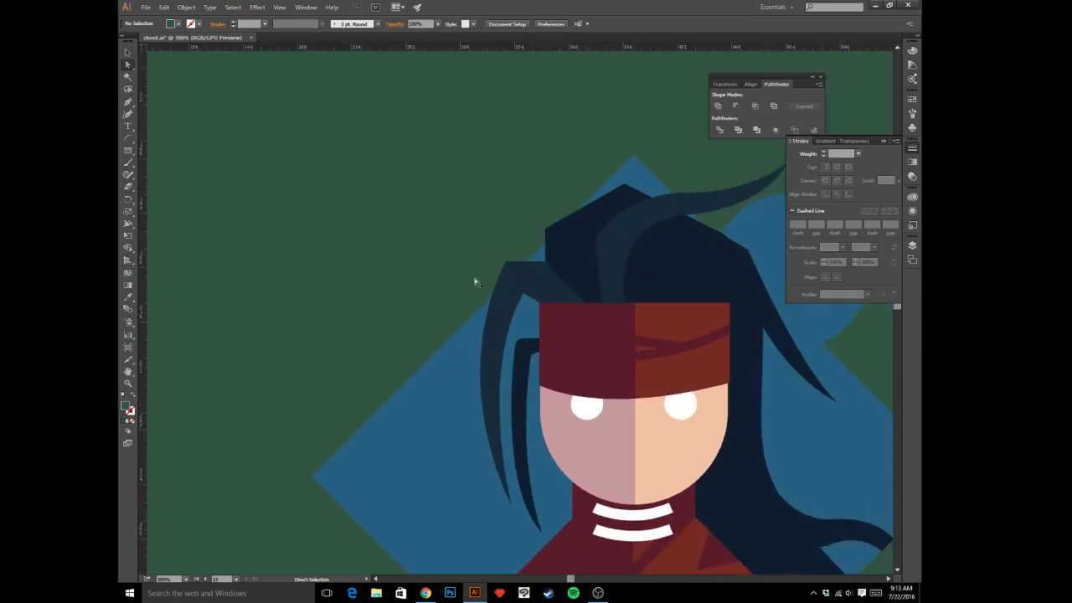
{"action": "key", "text": "p"}
{"action": "left_click_drag", "start_coordinate": [524, 293], "coordinate": [532, 285]}
{"action": "left_click", "coordinate": [530, 278]}
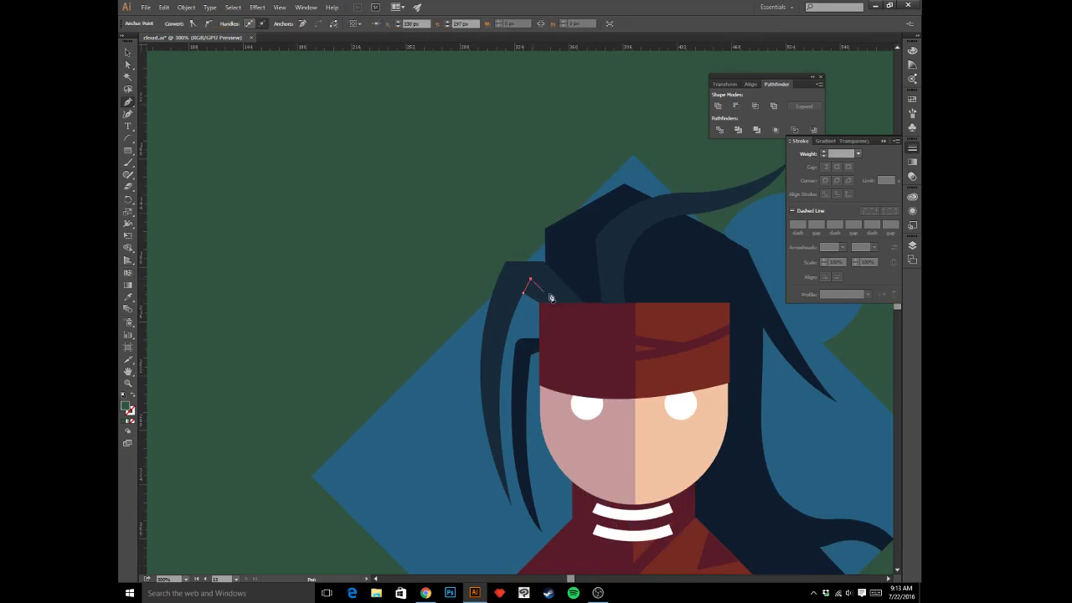
{"action": "left_click", "coordinate": [561, 303]}
{"action": "left_click", "coordinate": [523, 293]}
- Fill the small shadow shape with the sampled main dark hair colour and check it against the whole portrait
{"action": "key", "text": "i"}
{"action": "left_click", "coordinate": [575, 239]}
{"action": "key", "text": "a"}
{"action": "key", "text": "v"}
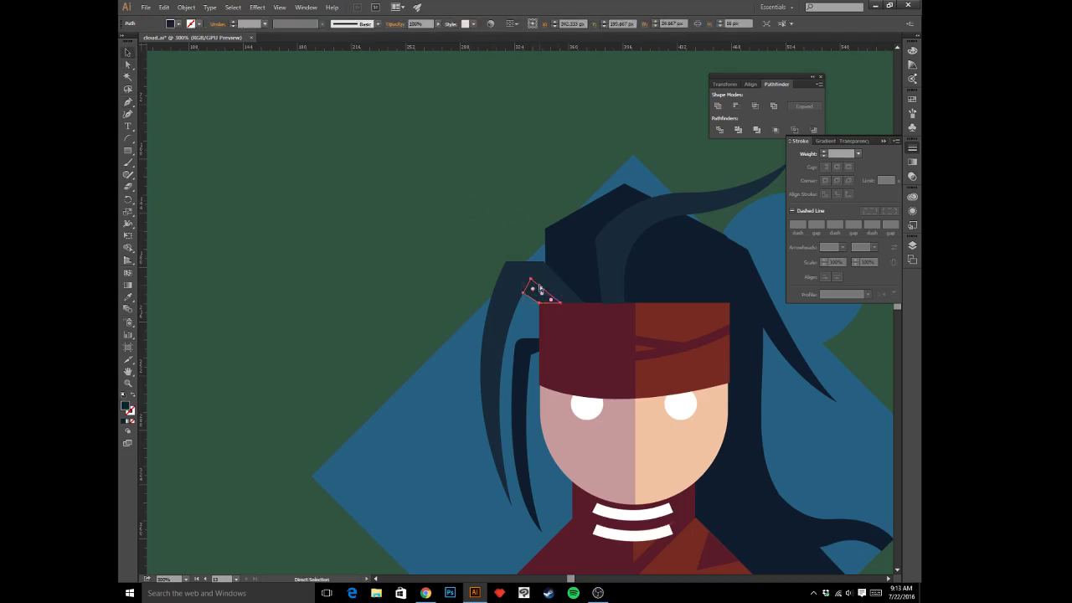
{"action": "key", "text": "ctrl+x"}
{"action": "left_click", "coordinate": [542, 287], "text": "ctrl"}
{"action": "left_click", "coordinate": [461, 204]}
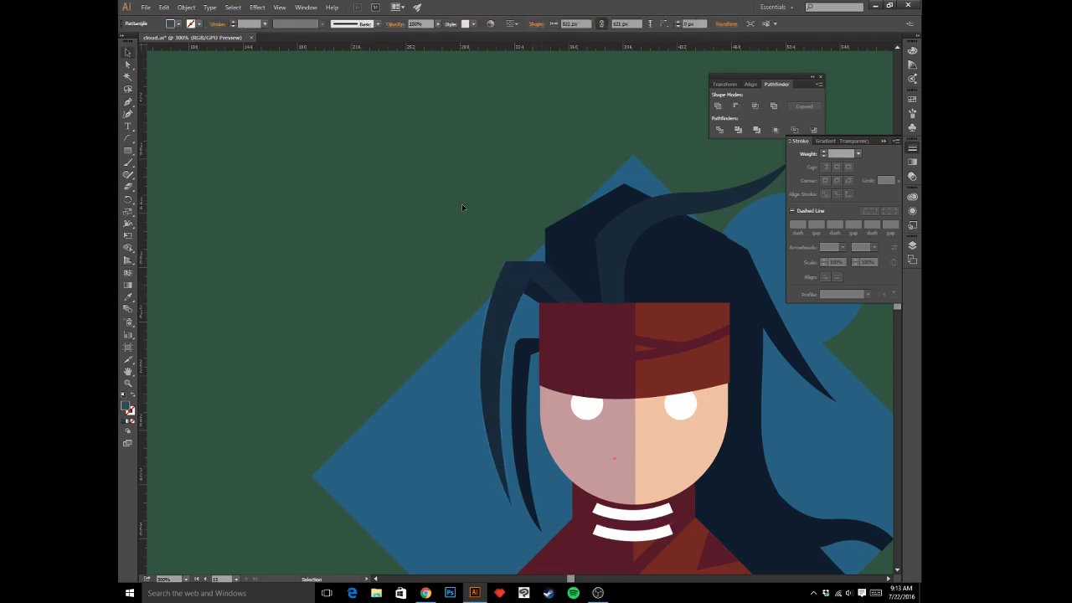
{"action": "key", "text": "ctrl+minus"}
{"action": "key", "text": "ctrl+minus"}
{"action": "key", "text": "ctrl+minus"}
{"action": "key", "text": "ctrl+minus"}
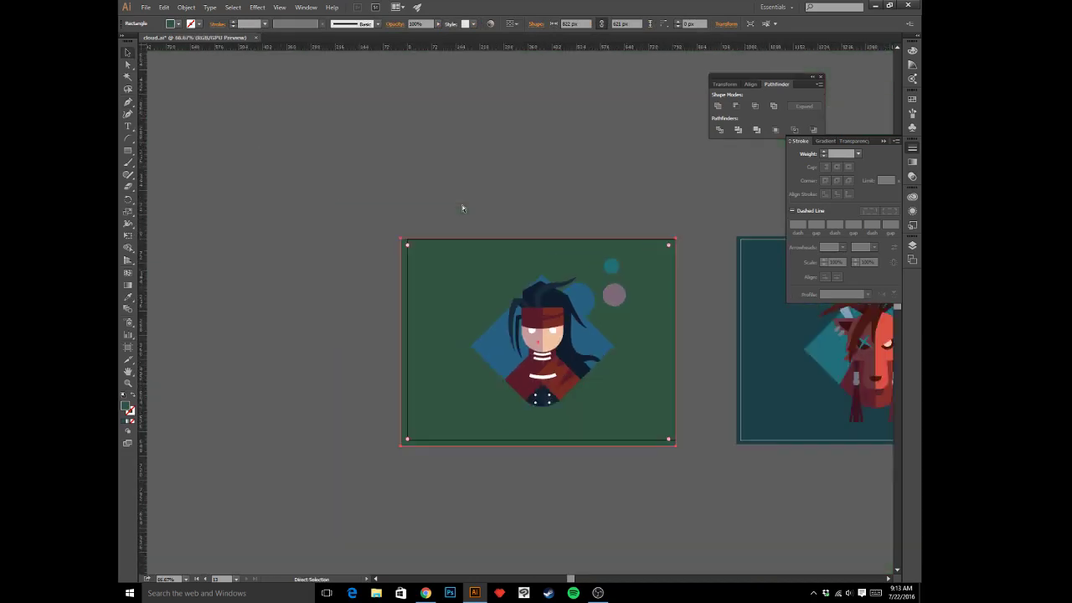
- Pull the crown's upper side corner outward above the light side strand and shift the bend of the light top strand the same way
{"action": "key", "text": "ctrl+plus"}
{"action": "key", "text": "ctrl+plus"}
{"action": "key", "text": "ctrl+plus"}
{"action": "key", "text": "ctrl+plus"}
{"action": "key", "text": "a"}
{"action": "left_click", "coordinate": [596, 241]}
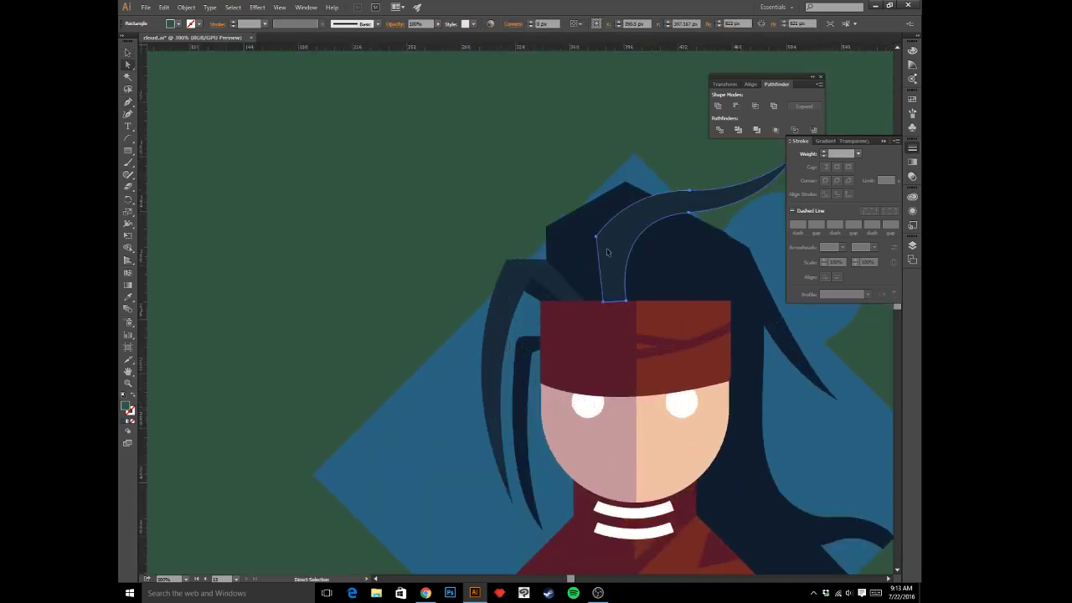
{"action": "left_click_drag", "start_coordinate": [596, 237], "coordinate": [529, 232]}
{"action": "key", "text": "v"}
{"action": "left_click", "coordinate": [497, 217]}
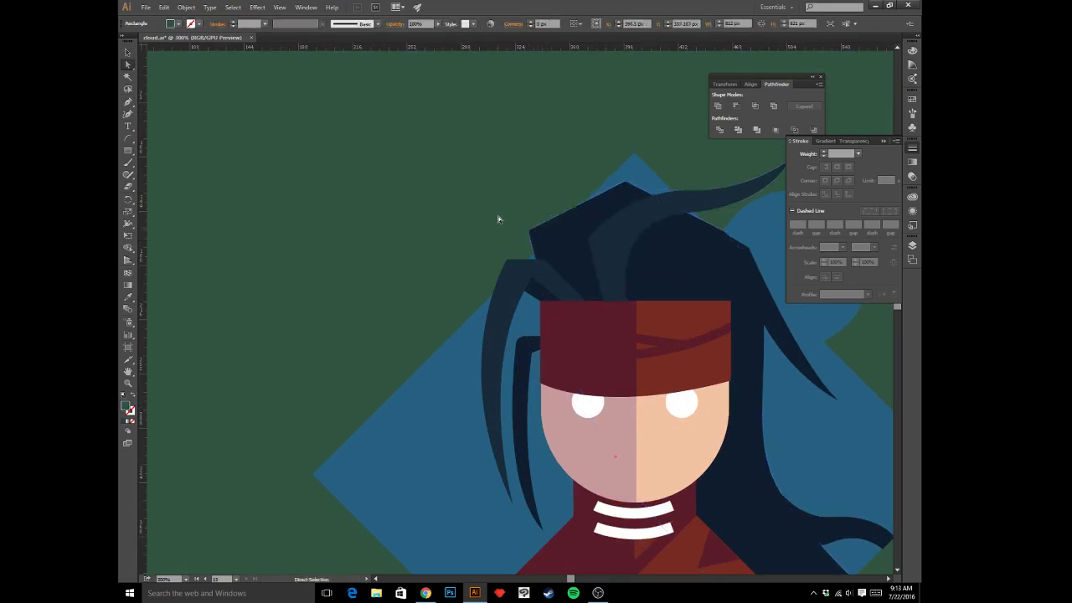
- Examine the portrait's reshaped crown and hair silhouette at several zoom levels with the green background deselected
{"action": "key", "text": "ctrl+minus"}
{"action": "key", "text": "ctrl+minus"}
{"action": "key", "text": "ctrl+minus"}
{"action": "key", "text": "ctrl+minus"}
{"action": "key", "text": "ctrl+minus"}
{"action": "key", "text": "ctrl+minus"}
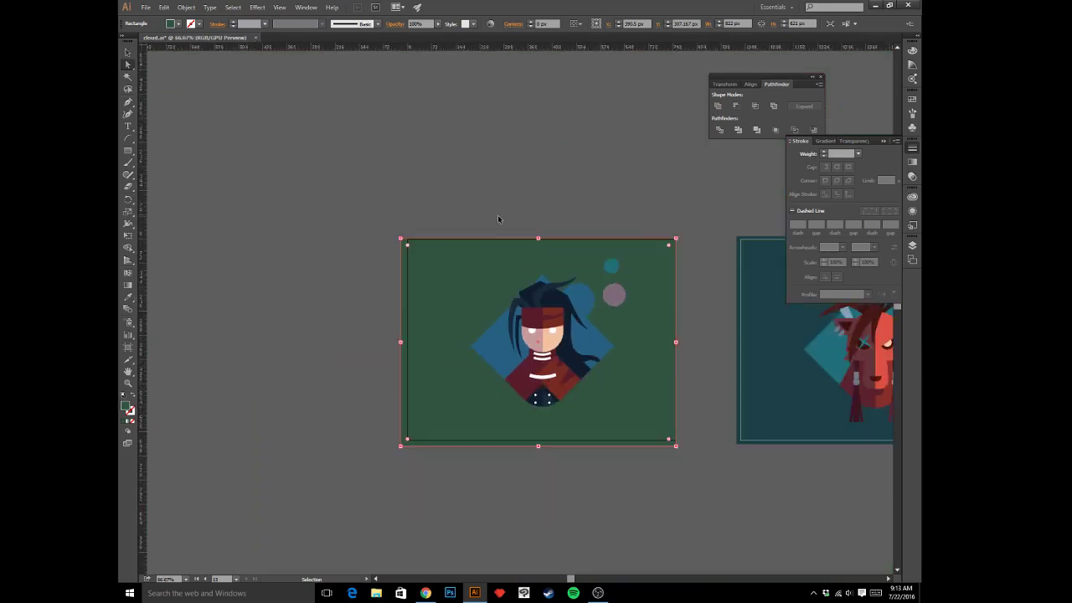
{"action": "key", "text": "ctrl+plus"}
{"action": "key", "text": "ctrl+plus"}
{"action": "key", "text": "ctrl+plus"}
{"action": "key", "text": "a"}
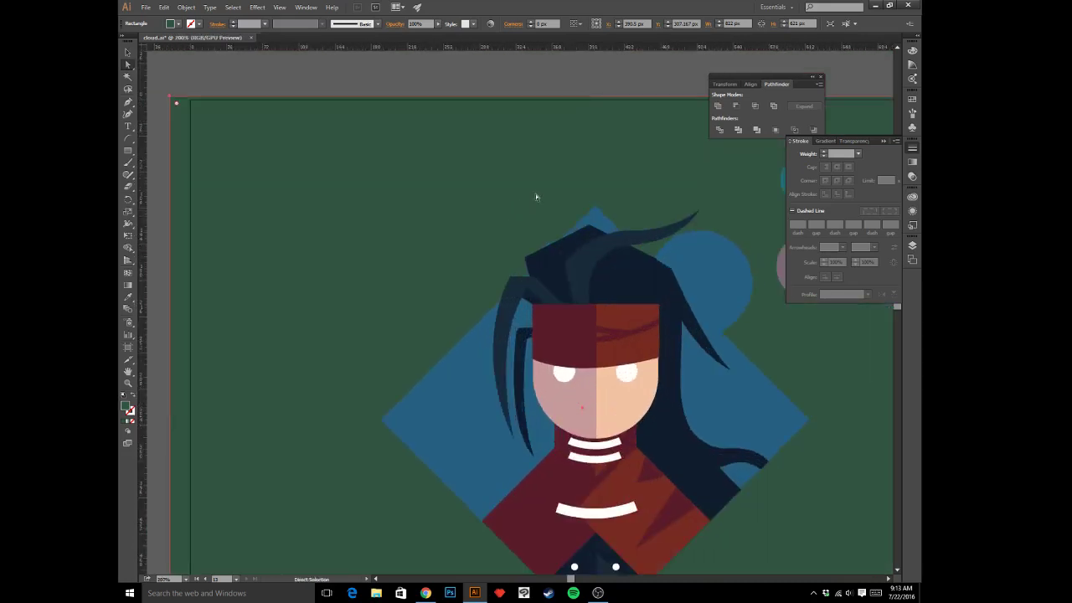
{"action": "left_click", "coordinate": [557, 85]}
{"action": "left_click_drag", "start_coordinate": [699, 246], "coordinate": [545, 119]}
{"action": "left_click_drag", "start_coordinate": [557, 194], "coordinate": [611, 240]}
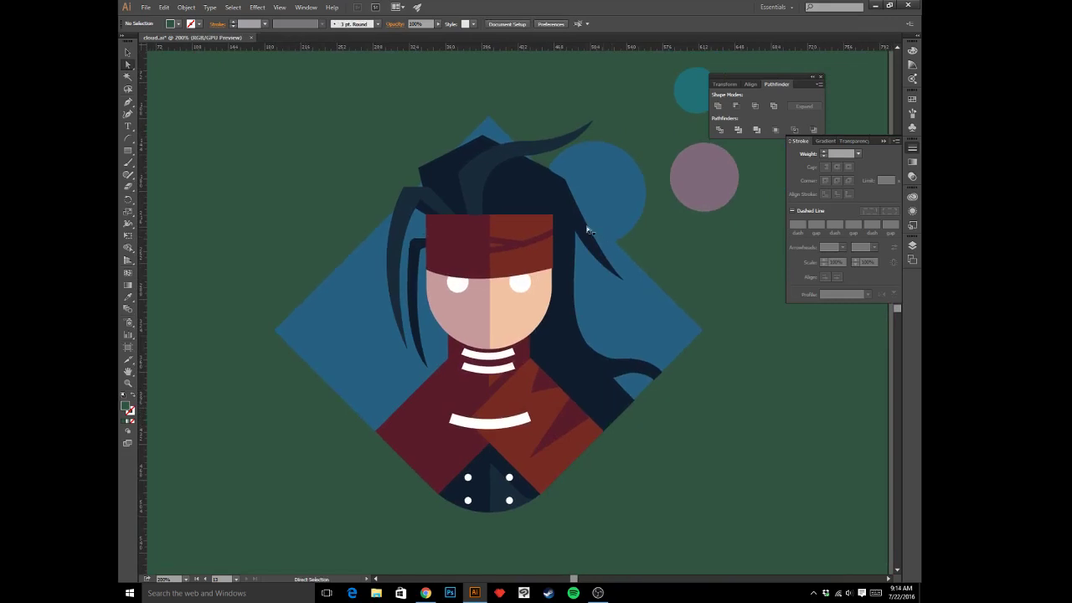
{"action": "key", "text": "p"}
{"action": "left_click", "coordinate": [483, 215]}
{"action": "left_click_drag", "start_coordinate": [500, 174], "coordinate": [520, 173]}
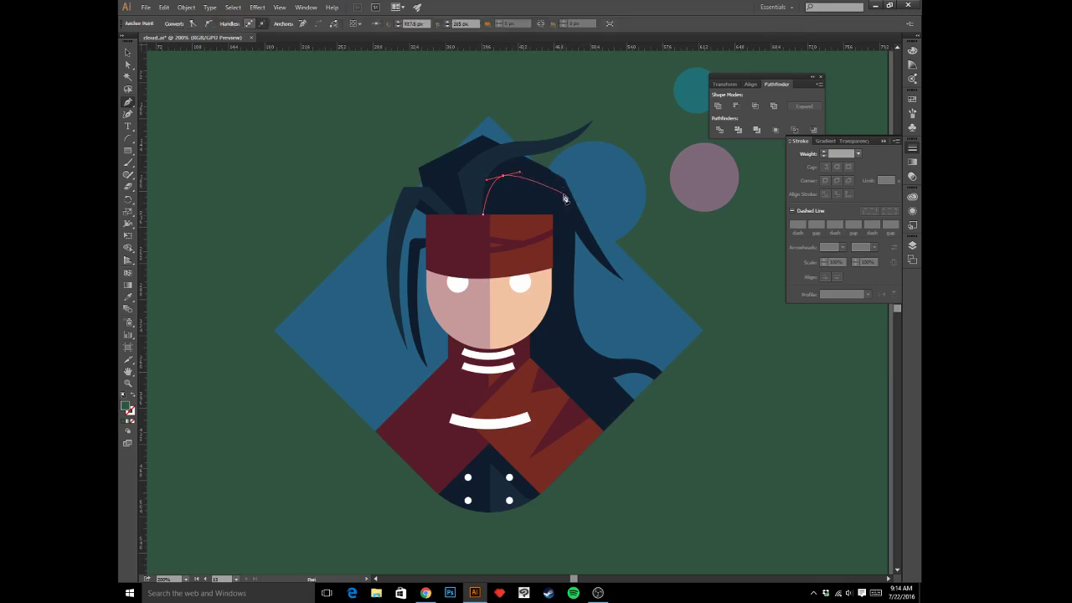
{"action": "left_click_drag", "start_coordinate": [560, 189], "coordinate": [586, 232]}
{"action": "key", "text": "ctrl+shift+a"}
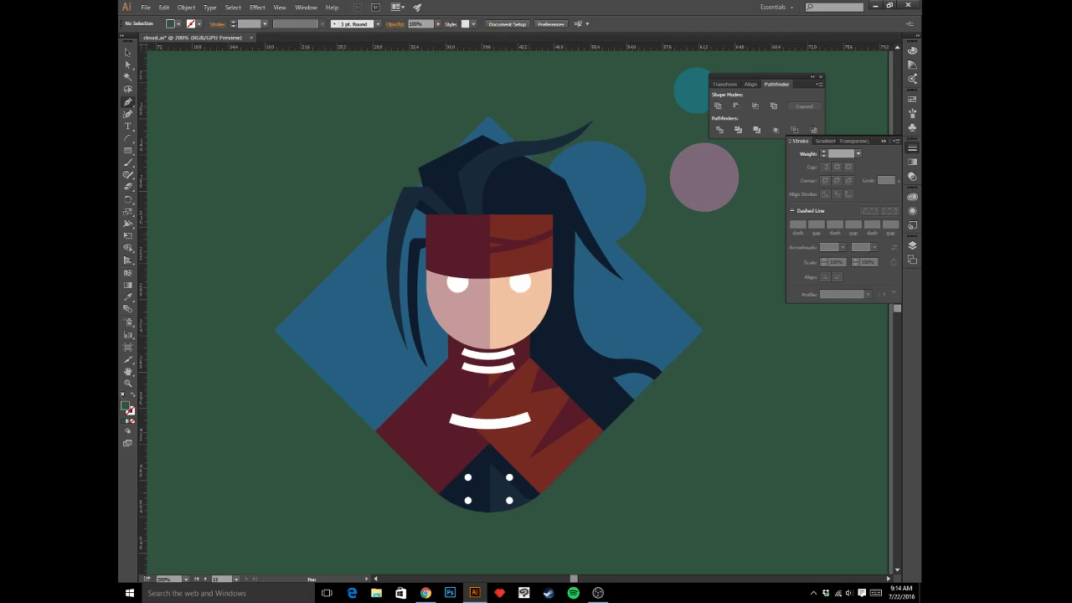
{"action": "key", "text": "alt+Tab"}
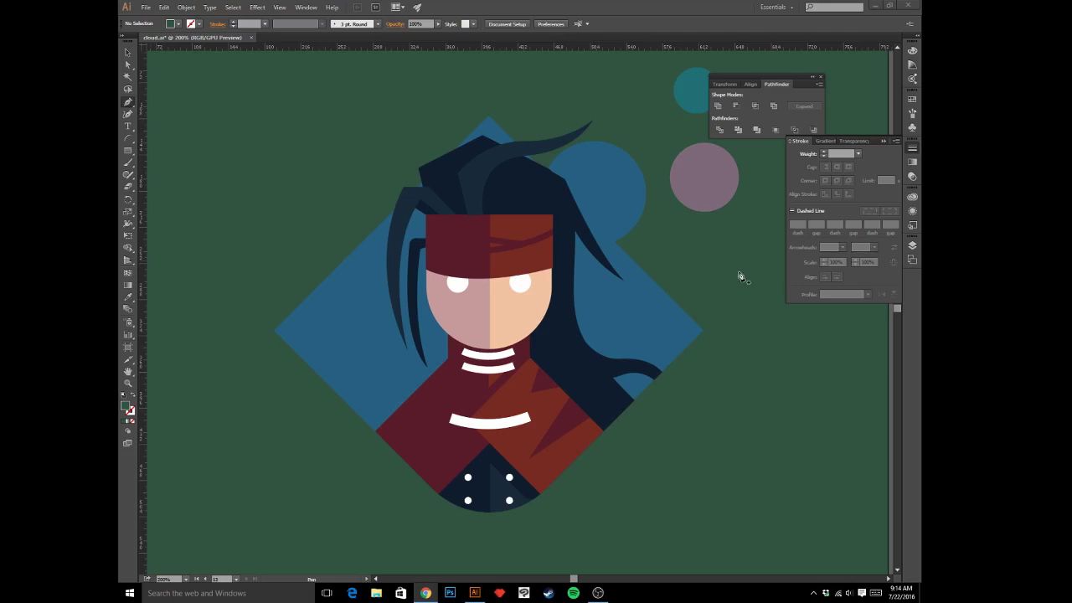
{"action": "left_click", "coordinate": [487, 217]}
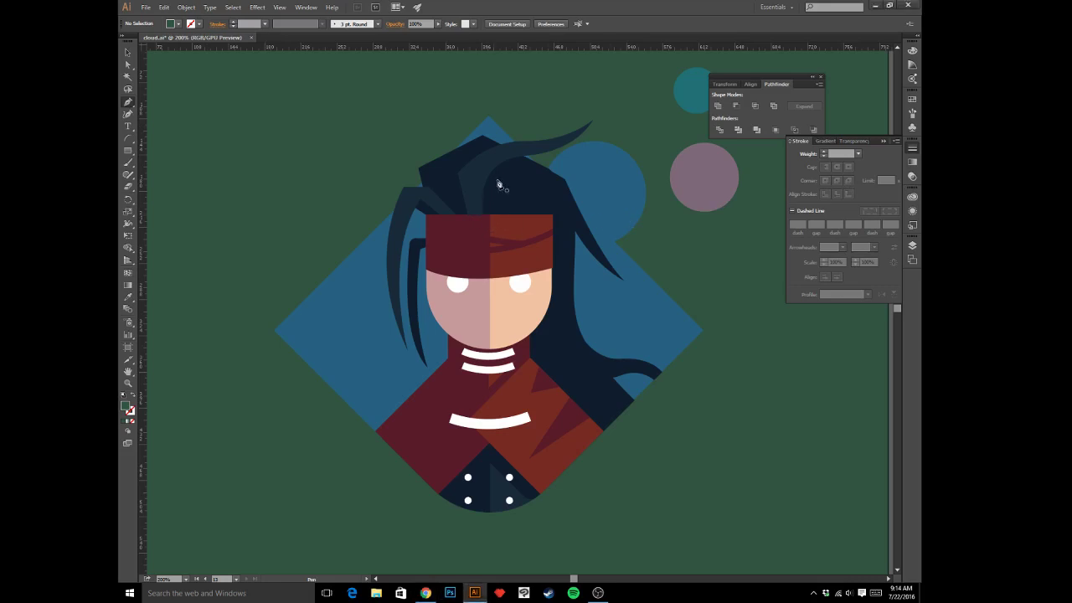
- Draw a long front strand's outer edge with the Pen tool, arching from the headband's upper edge past the face to a chest-level tip
{"action": "left_click", "coordinate": [484, 215]}
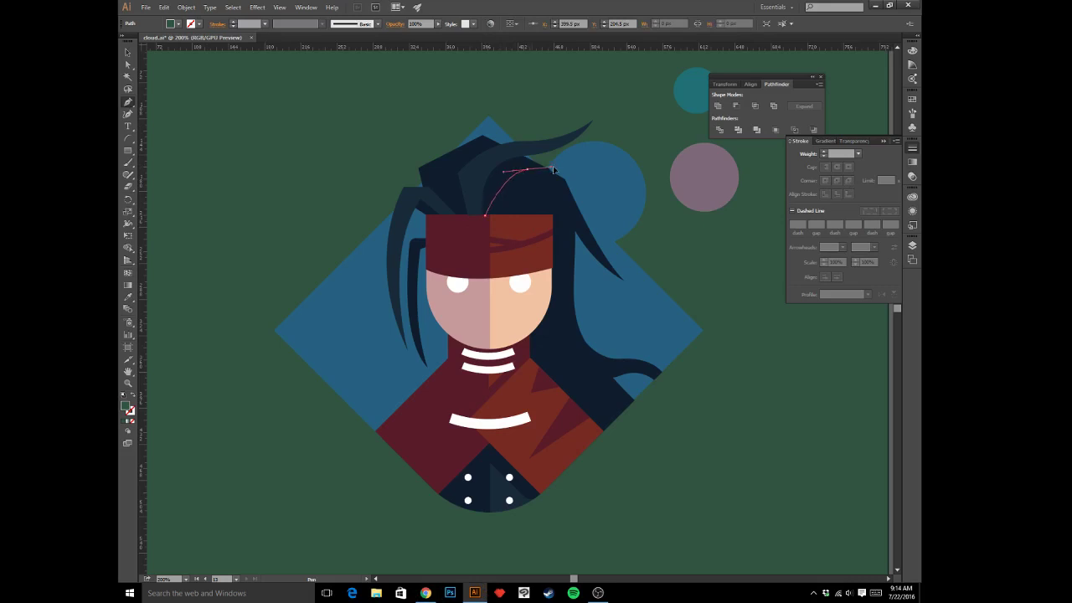
{"action": "left_click_drag", "start_coordinate": [553, 170], "coordinate": [566, 171]}
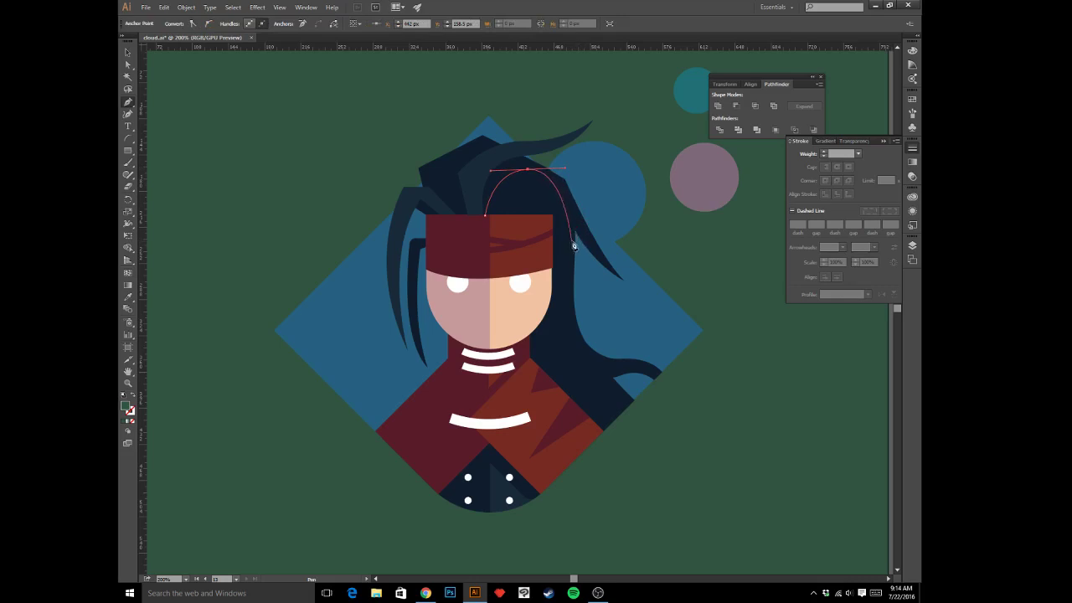
{"action": "left_click_drag", "start_coordinate": [572, 242], "coordinate": [573, 268]}
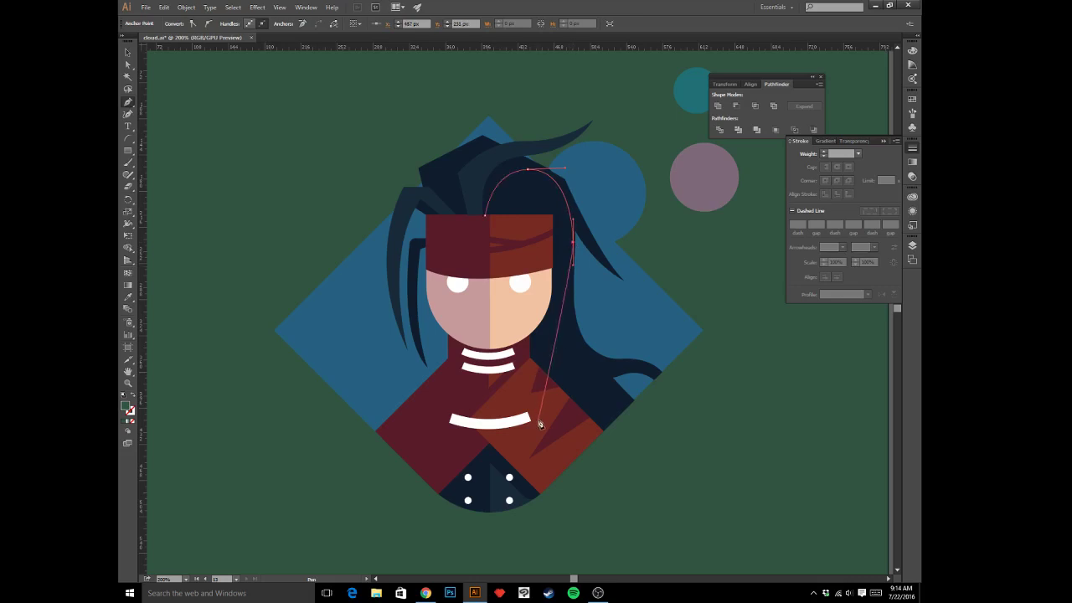
{"action": "left_click_drag", "start_coordinate": [554, 412], "coordinate": [568, 495]}
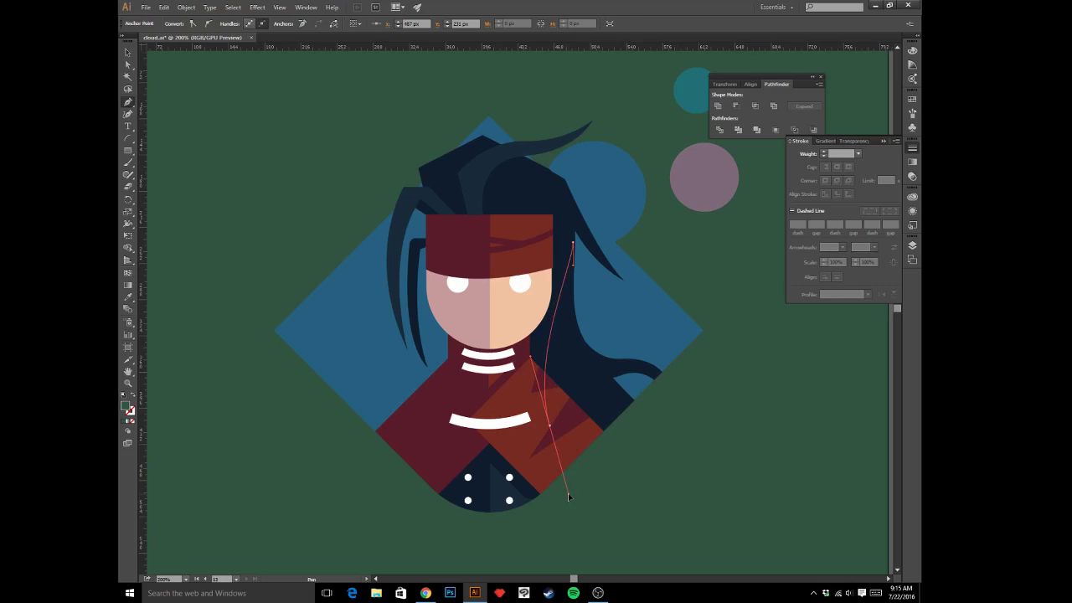
{"action": "left_click_drag", "start_coordinate": [568, 493], "coordinate": [534, 404]}
{"action": "key", "text": "alt"}
{"action": "left_click", "coordinate": [541, 480]}
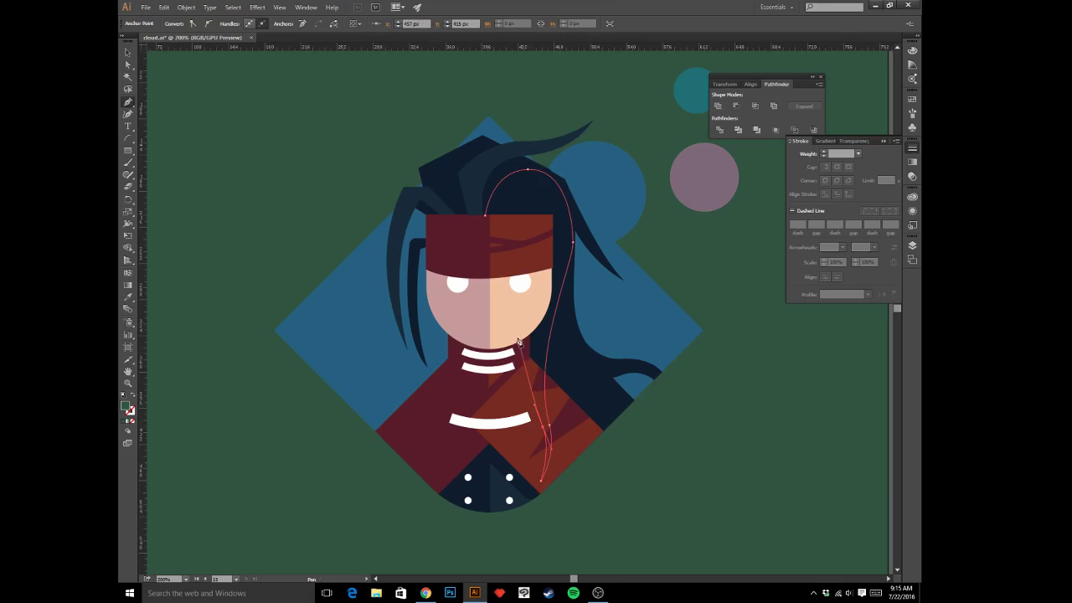
- Draw the long front strand's inner edge from the chest up beside the cheek to the headband's upper edge, bowing it slightly across the face
{"action": "left_click_drag", "start_coordinate": [521, 338], "coordinate": [530, 313]}
{"action": "left_click_drag", "start_coordinate": [523, 215], "coordinate": [500, 159]}
{"action": "key", "text": "ctrl+shift+z"}
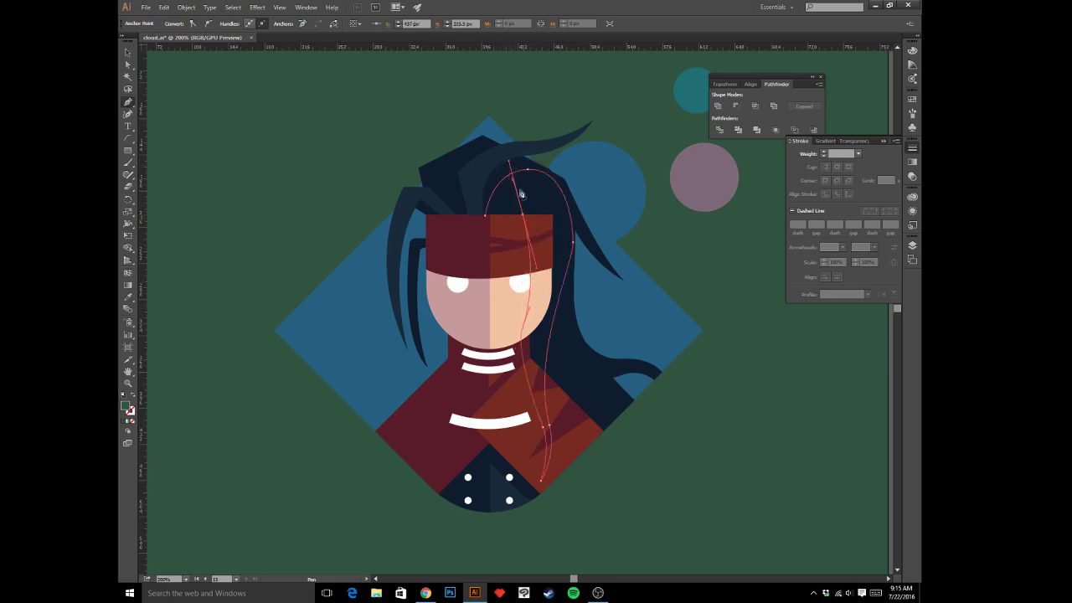
{"action": "left_click", "coordinate": [485, 216]}
{"action": "left_click", "coordinate": [486, 217]}
{"action": "left_click", "coordinate": [522, 215]}
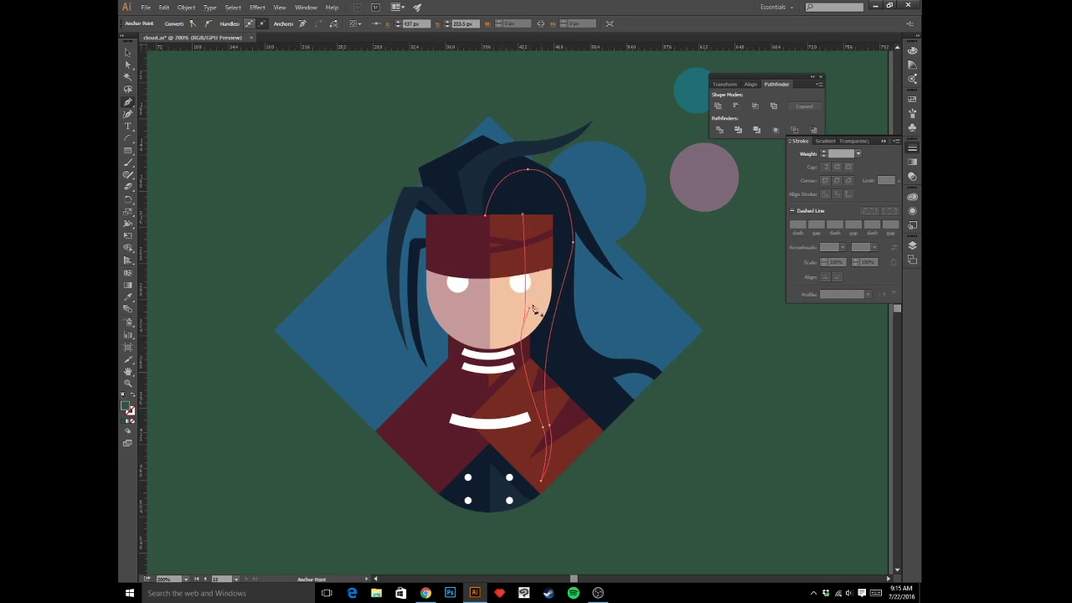
{"action": "left_click_drag", "start_coordinate": [529, 308], "coordinate": [541, 283]}
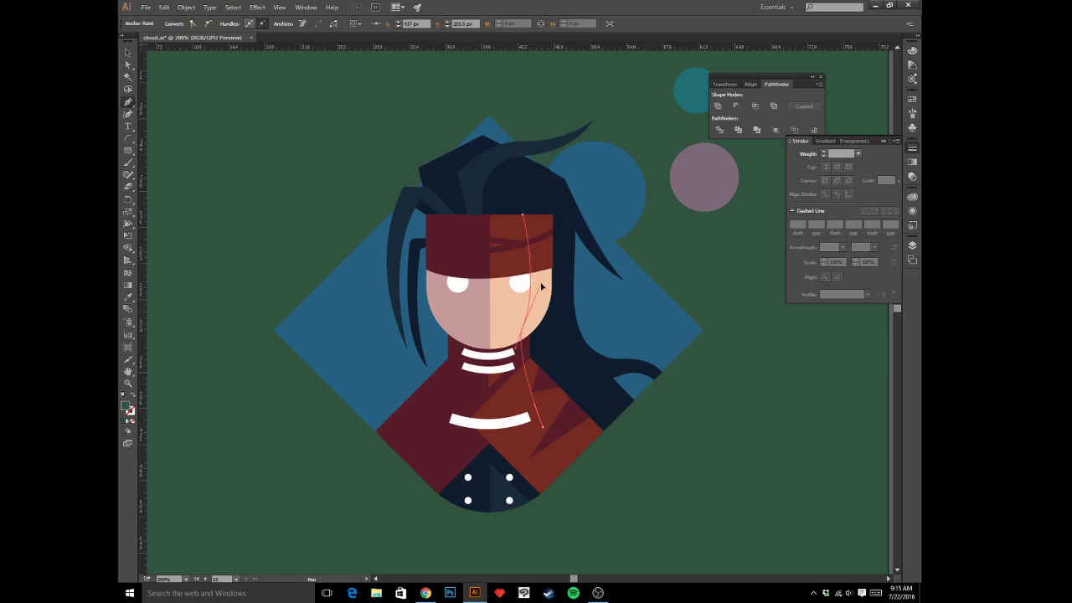
{"action": "key", "text": "ctrl+shift+z"}
{"action": "key", "text": "ctrl+z"}
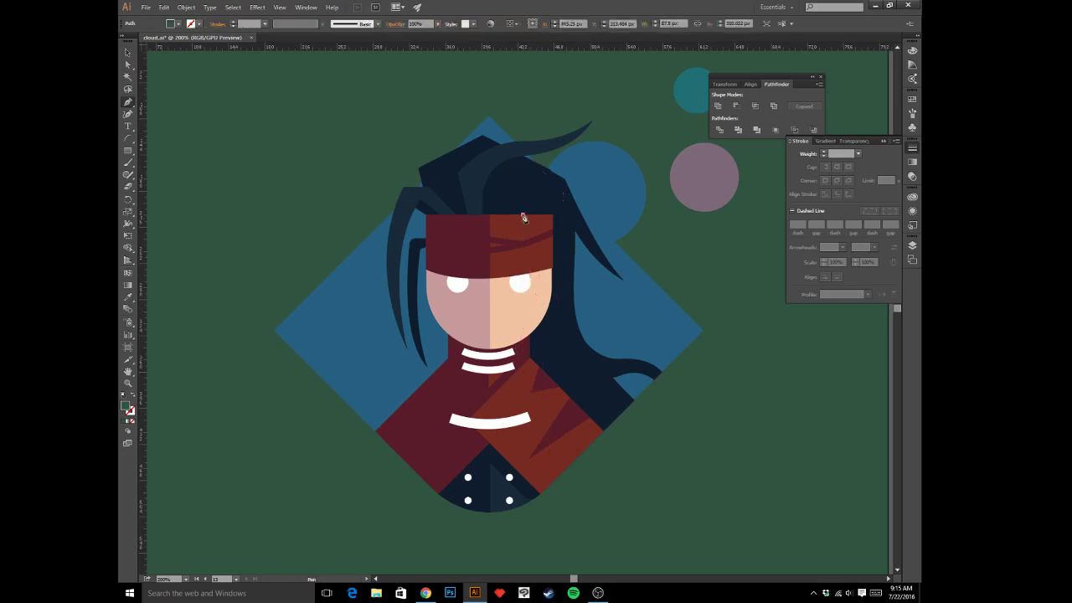
{"action": "key", "text": "ctrl+shift+z"}
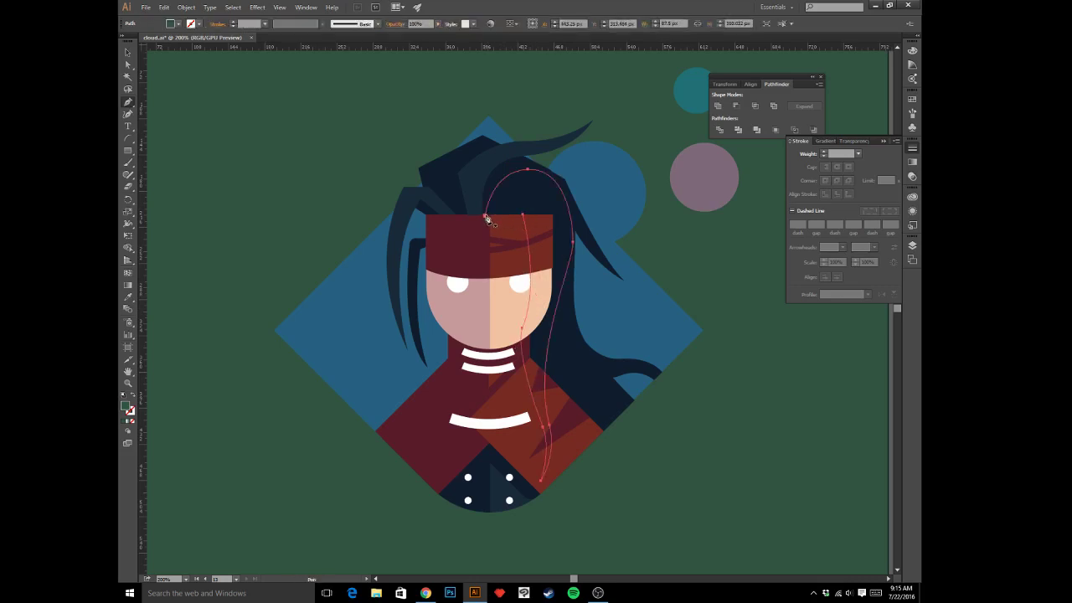
- Fill the long front strand with the lighter navy hair colour sampled from the existing strands
{"action": "key", "text": "v"}
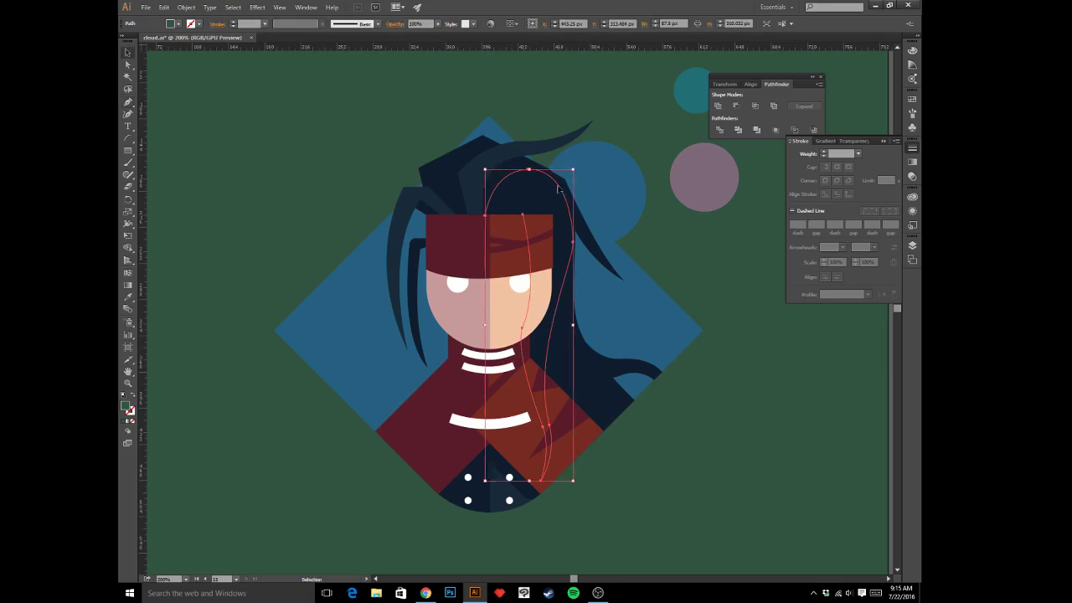
{"action": "key", "text": "ctrl+shift+a"}
{"action": "left_click", "coordinate": [555, 191]}
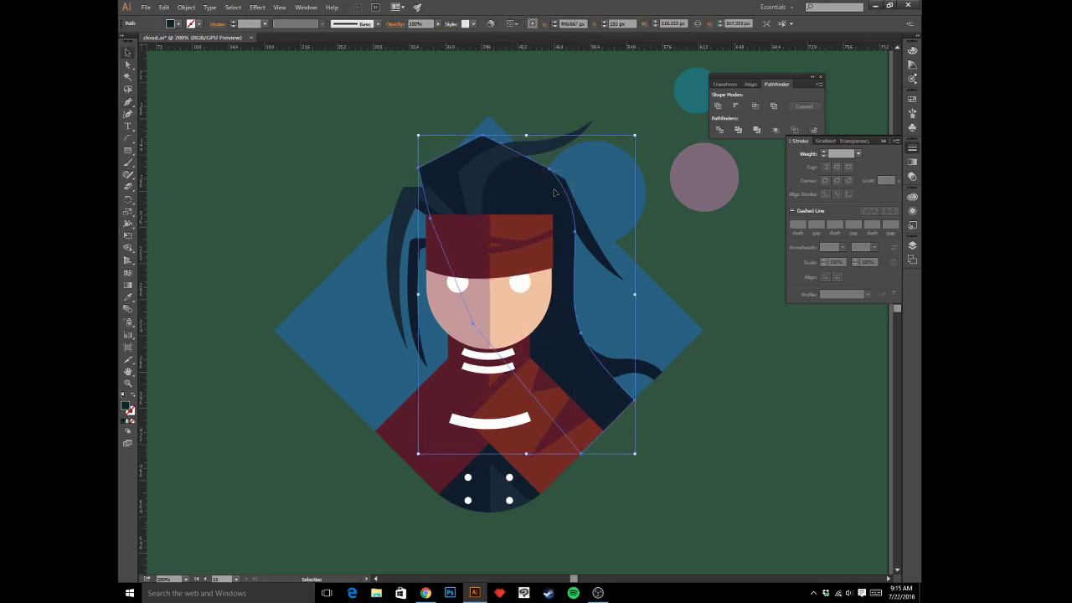
{"action": "key", "text": "a"}
{"action": "key", "text": "i"}
{"action": "left_click", "coordinate": [551, 179]}
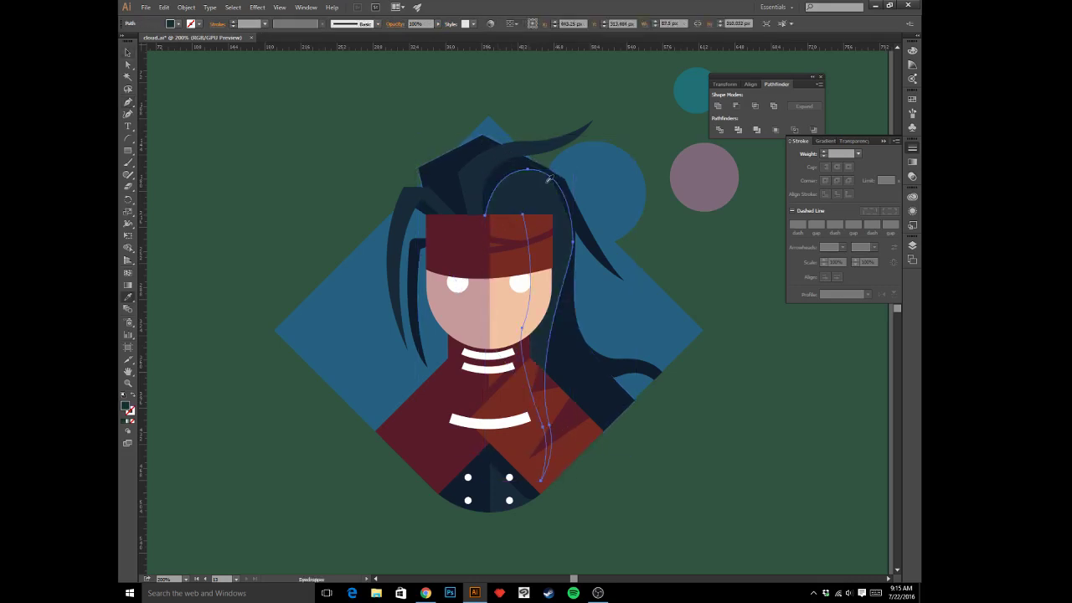
{"action": "key", "text": "v"}
{"action": "key", "text": "ctrl+shift+a"}
- Examine the filled front strand against the whole portrait and artboard at several zoom levels
{"action": "key", "text": "a"}
{"action": "key", "text": "ctrl+1"}
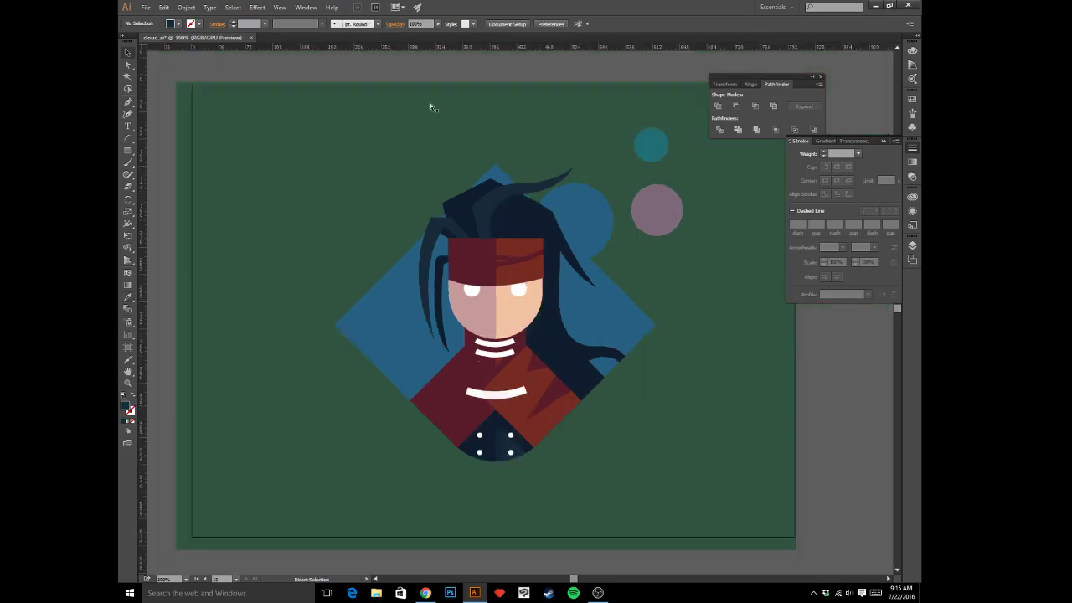
{"action": "key", "text": "v"}
{"action": "left_click_drag", "start_coordinate": [415, 85], "coordinate": [653, 469]}
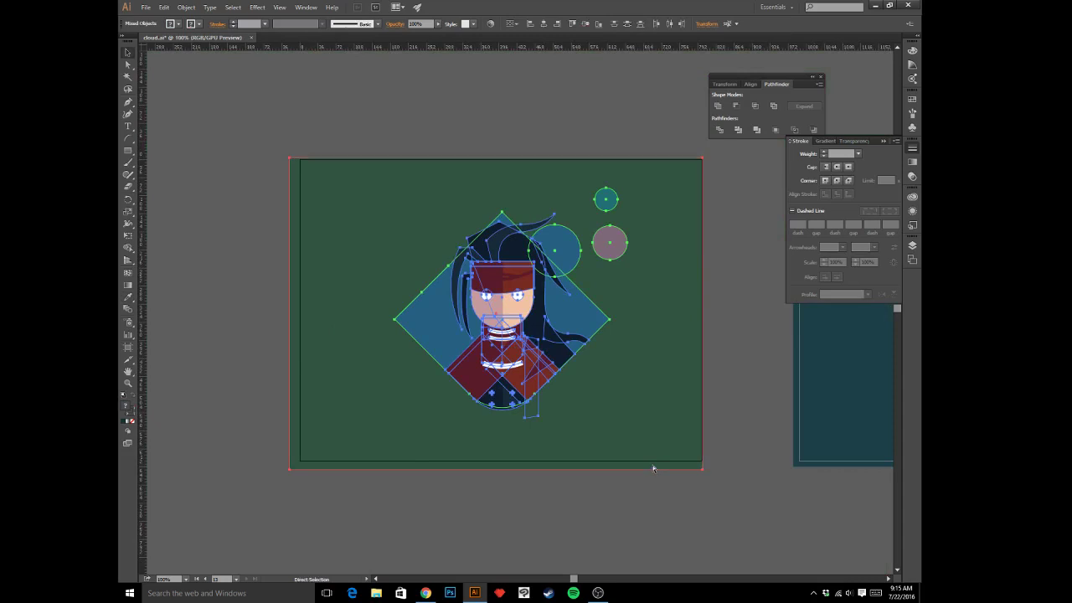
{"action": "key", "text": "ctrl+z"}
{"action": "key", "text": "ctrl+shift+a"}
{"action": "key", "text": "a"}
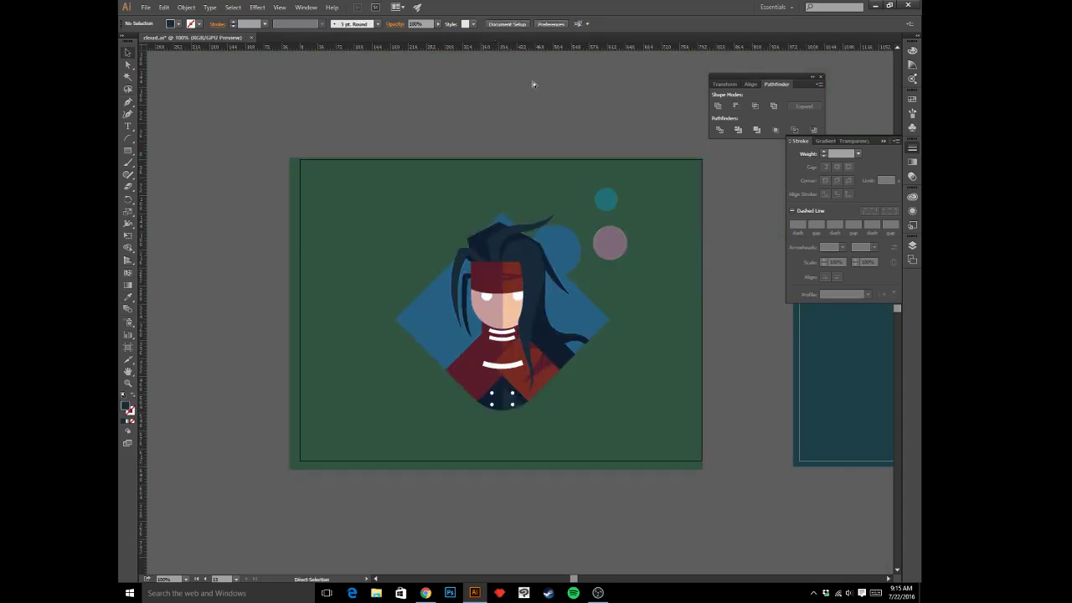
{"action": "key", "text": "ctrl+equal"}
{"action": "key", "text": "ctrl+equal"}
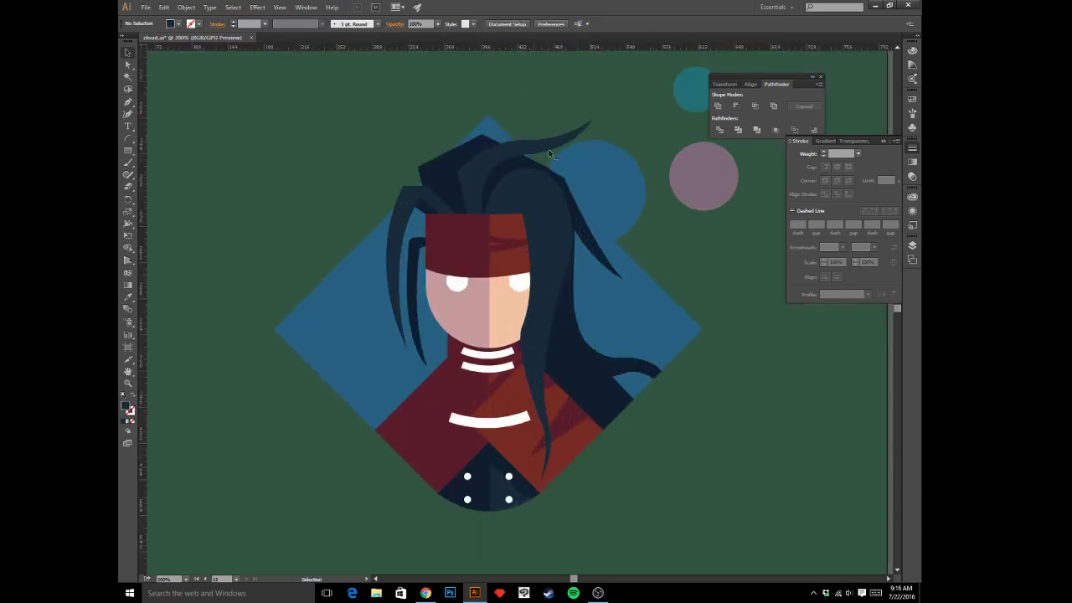
- Close the front strand's open path with a straight segment along the headband's upper edge
{"action": "key", "text": "a"}
{"action": "left_click", "coordinate": [542, 248]}
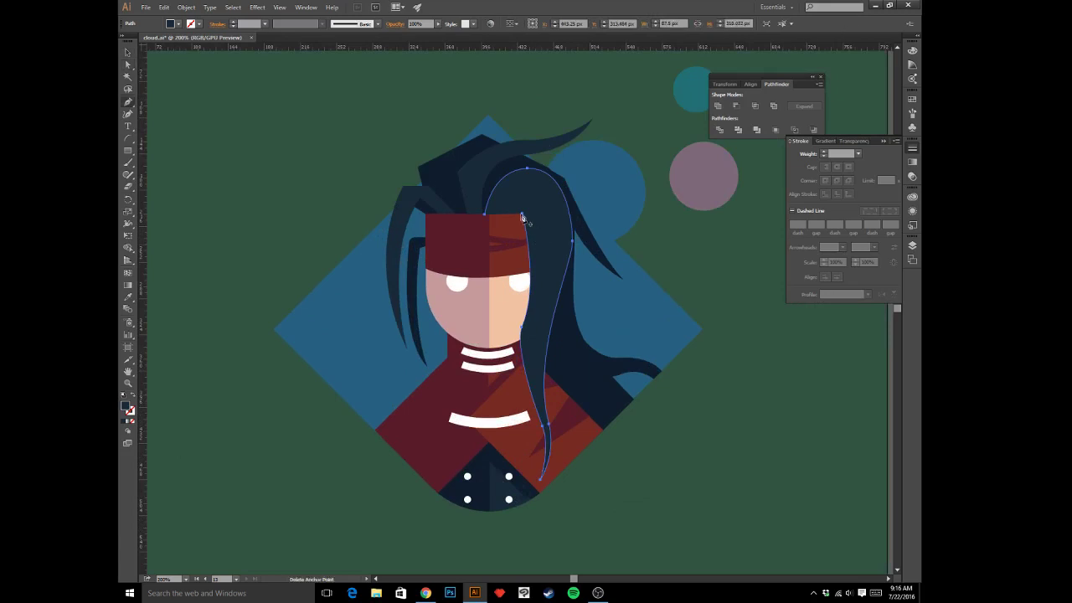
{"action": "key", "text": "p"}
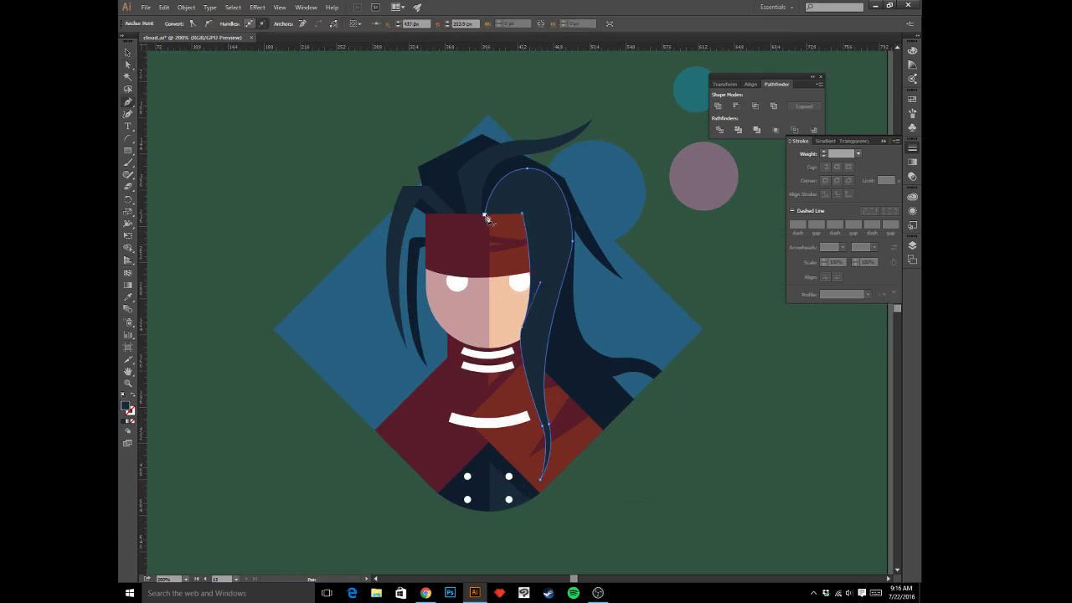
{"action": "left_click", "coordinate": [486, 214]}
{"action": "left_click", "coordinate": [521, 216]}
{"action": "left_click", "coordinate": [522, 214]}
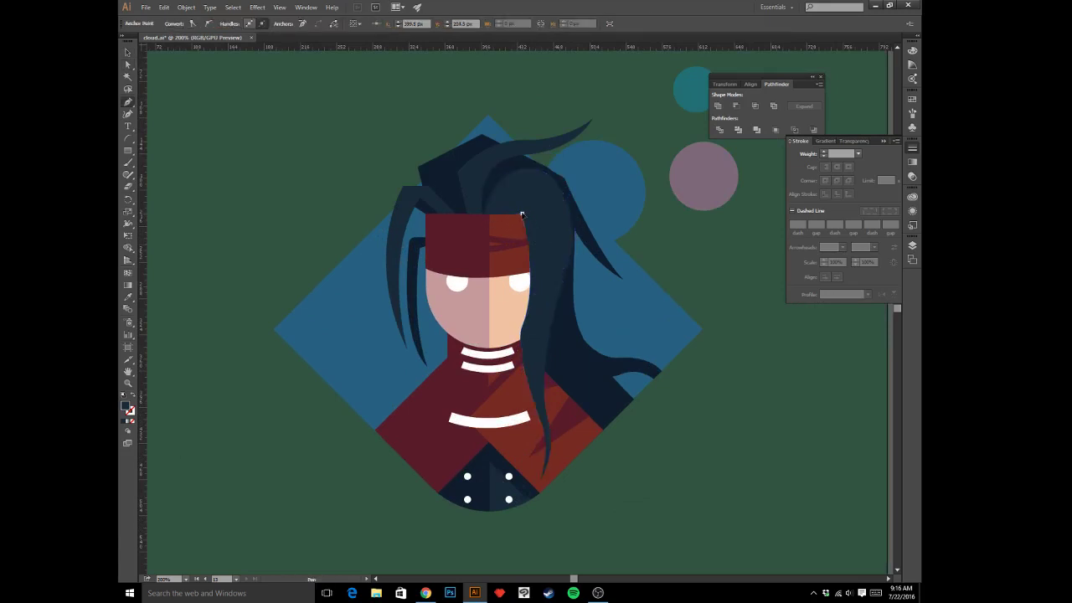
- Lower the bend on the front strand's outer edge and reshape the inner edge's curve beside the cheek
{"action": "key", "text": "a"}
{"action": "left_click_drag", "start_coordinate": [576, 245], "coordinate": [570, 293]}
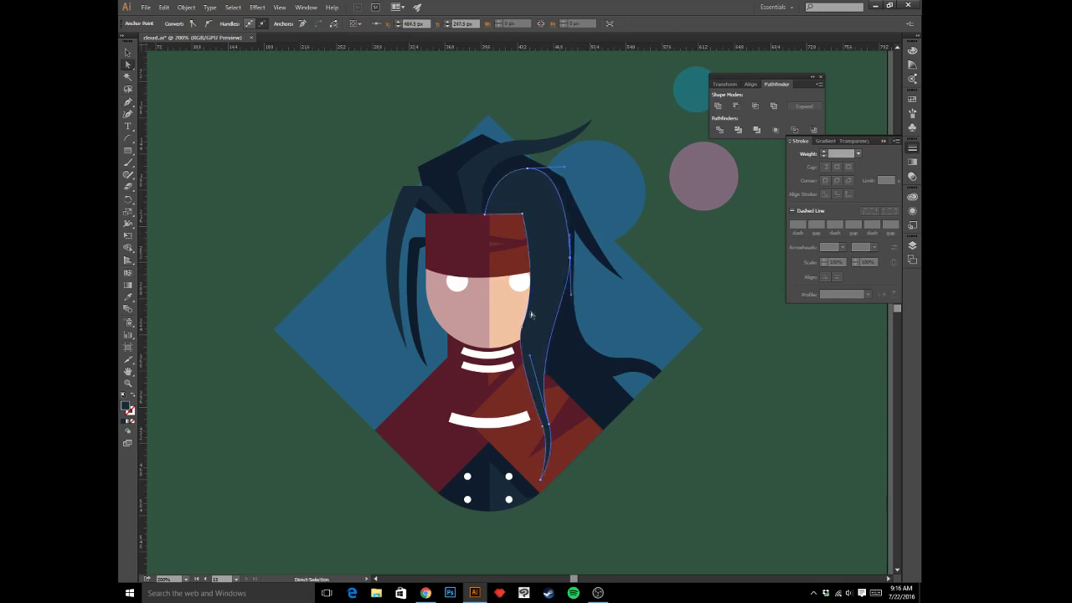
{"action": "left_click", "coordinate": [523, 329]}
{"action": "left_click_drag", "start_coordinate": [539, 286], "coordinate": [545, 276]}
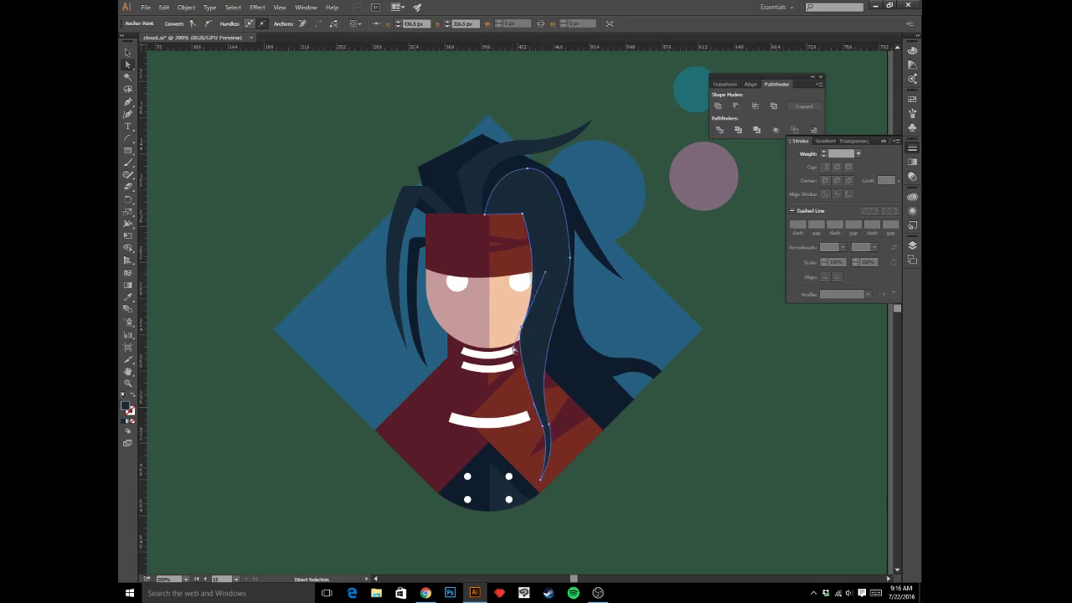
{"action": "left_click_drag", "start_coordinate": [514, 349], "coordinate": [512, 371]}
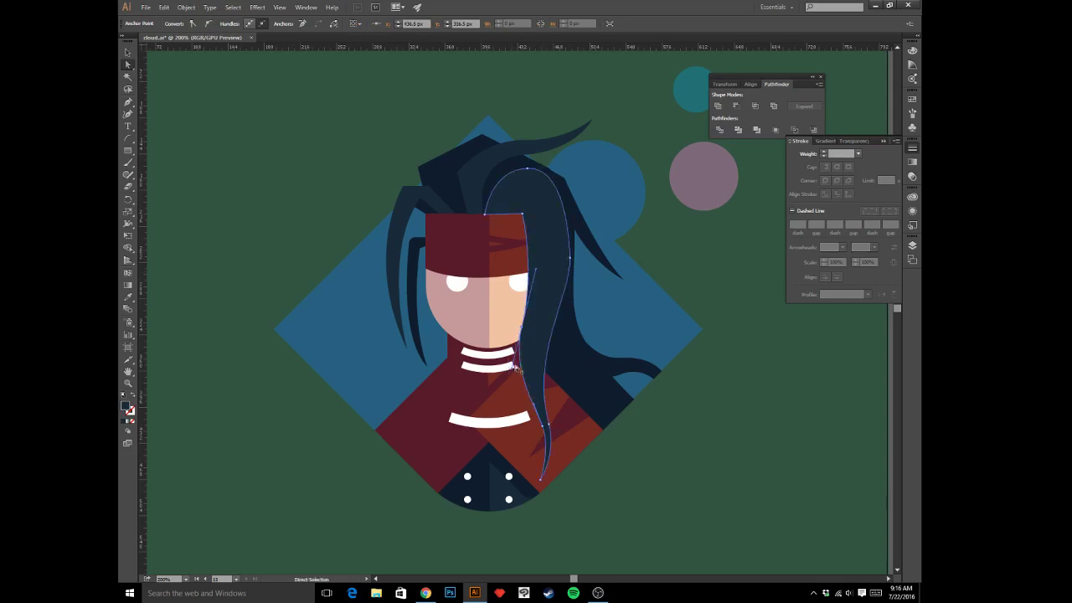
- Refine the front strand's outer edge by nudging its bend upward and adjusting the curve handles towards the tip
{"action": "left_click", "coordinate": [570, 262]}
{"action": "left_click_drag", "start_coordinate": [570, 262], "coordinate": [571, 257]}
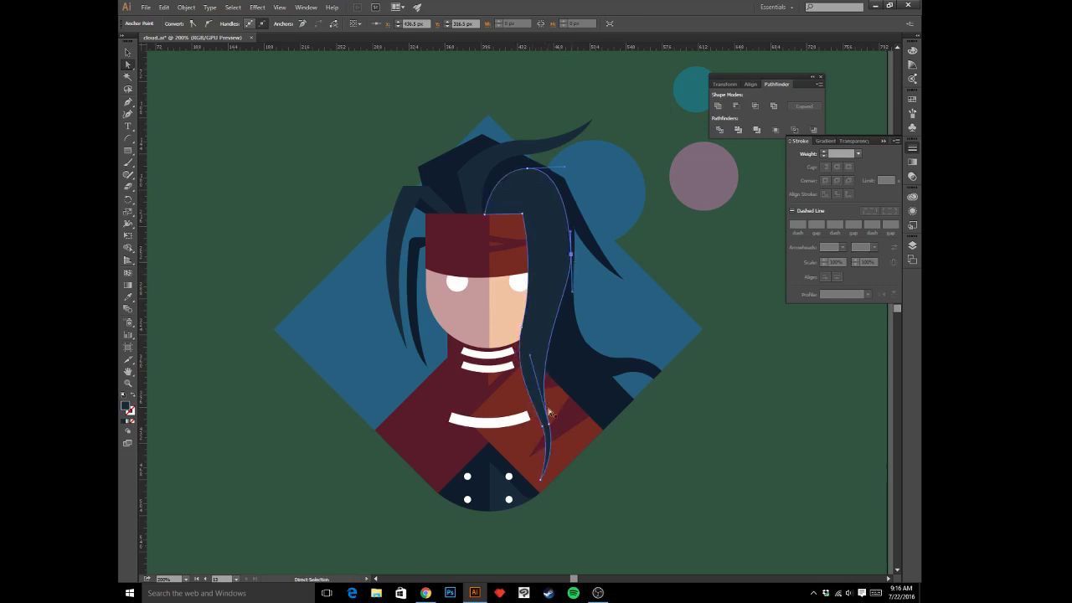
{"action": "mouse_move", "coordinate": [529, 358]}
{"action": "left_mouse_down"}
{"action": "mouse_move", "coordinate": [526, 341]}
{"action": "mouse_move", "coordinate": [524, 355]}
{"action": "left_mouse_up"}
{"action": "key", "text": "ctrl+z"}
{"action": "left_click", "coordinate": [548, 424]}
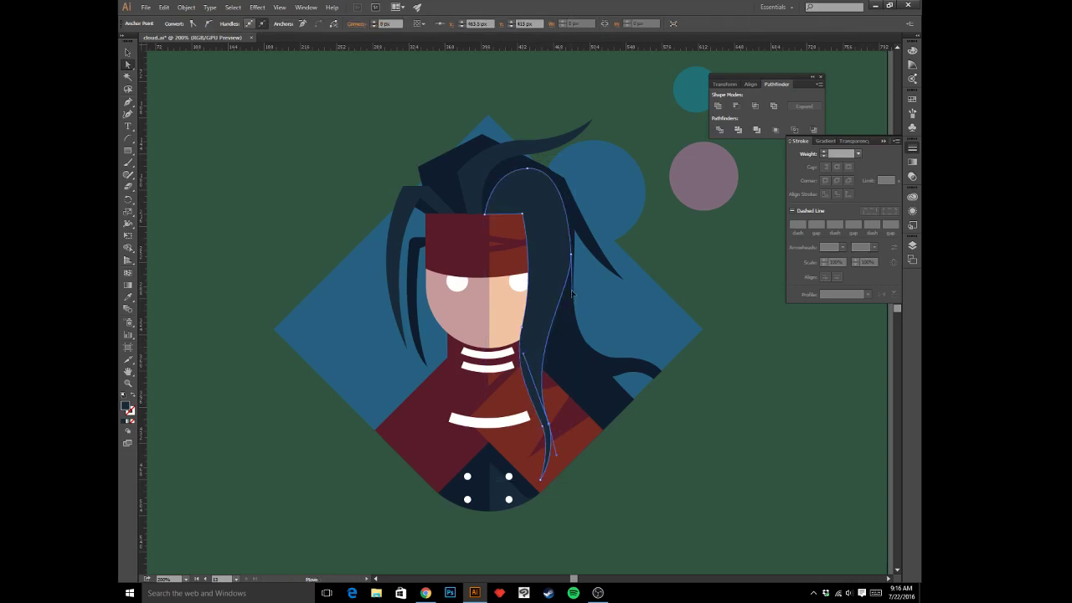
{"action": "left_click_drag", "start_coordinate": [574, 301], "coordinate": [574, 316]}
{"action": "left_click", "coordinate": [789, 492]}
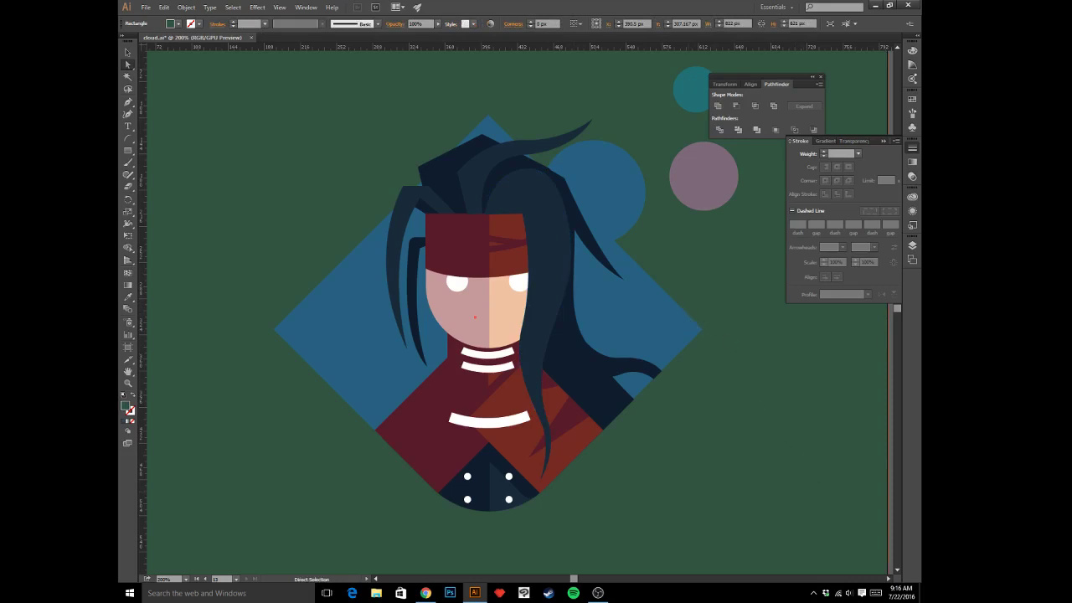
{"action": "key", "text": "alt+Tab"}
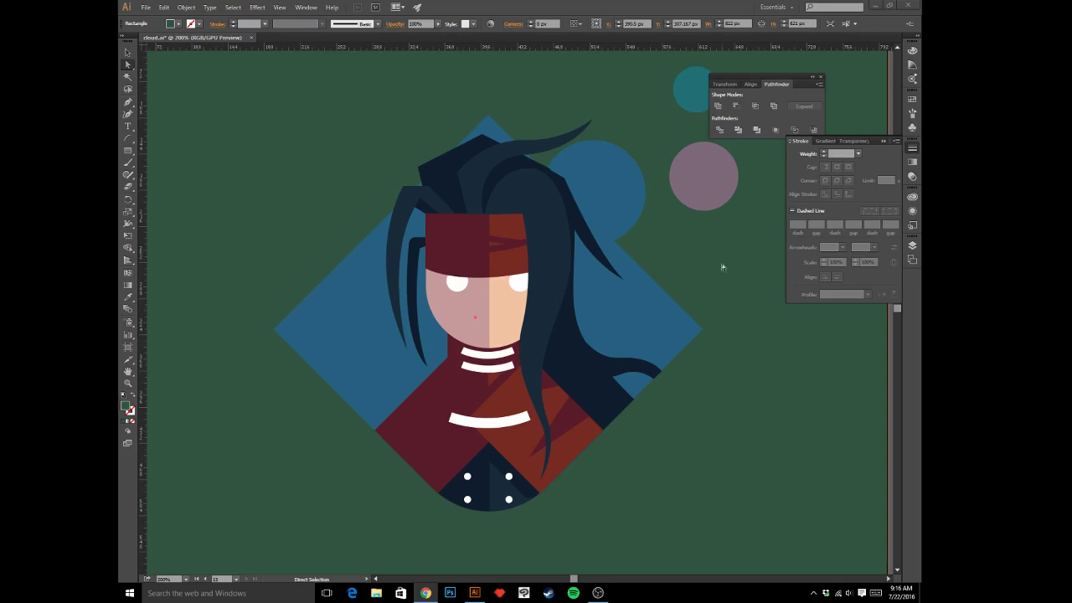
{"action": "left_click", "coordinate": [653, 254]}
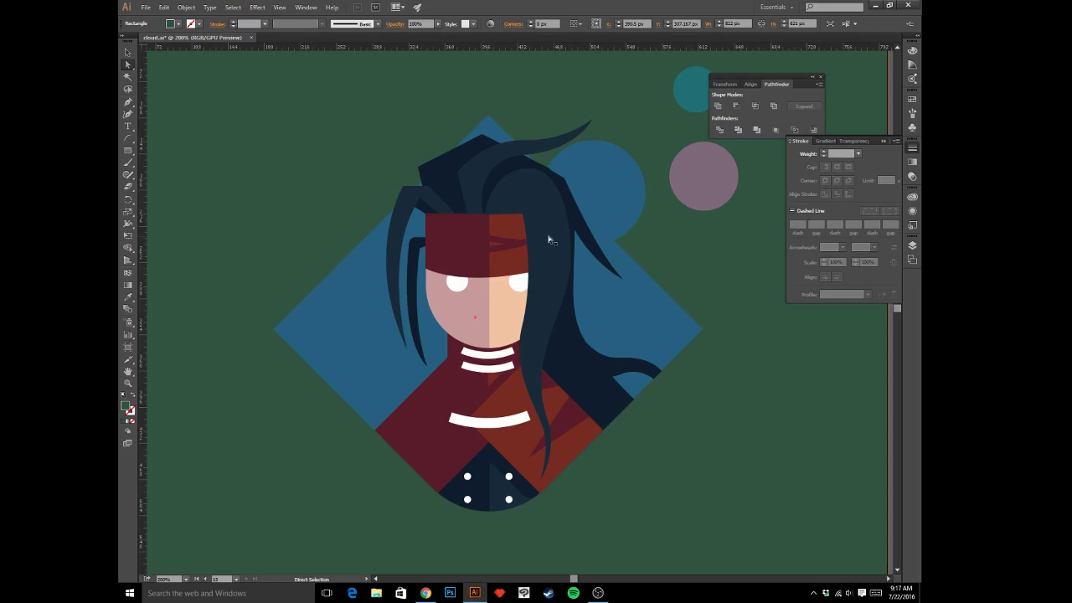
- Draw a small curved shadow shape with the Pen tool on the headband's upper edge, beneath the front strand's arch
{"action": "key", "text": "p"}
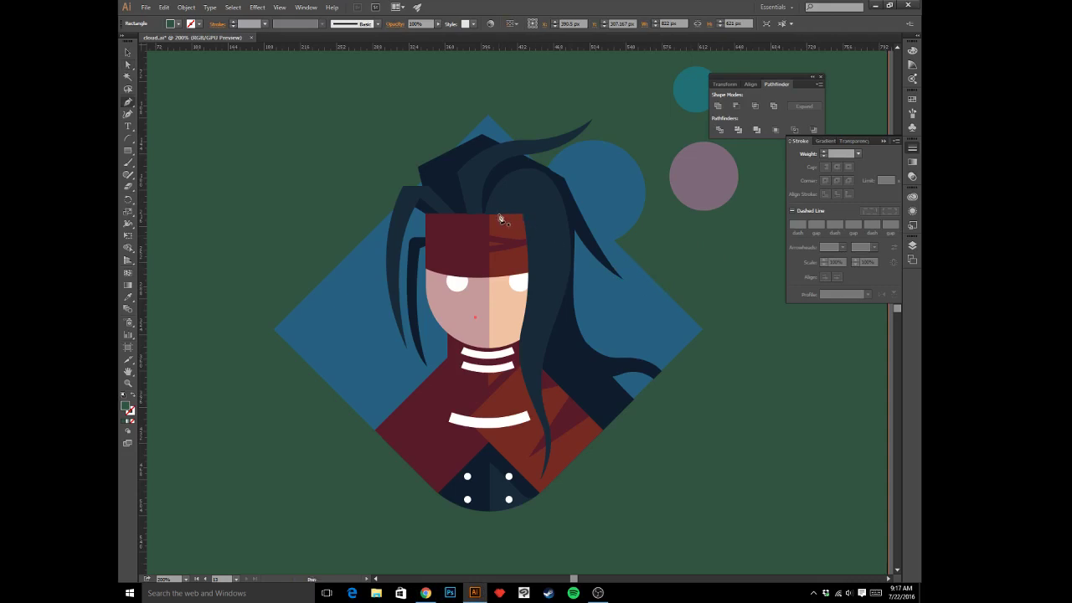
{"action": "left_click", "coordinate": [497, 215]}
{"action": "left_click_drag", "start_coordinate": [515, 195], "coordinate": [529, 201]}
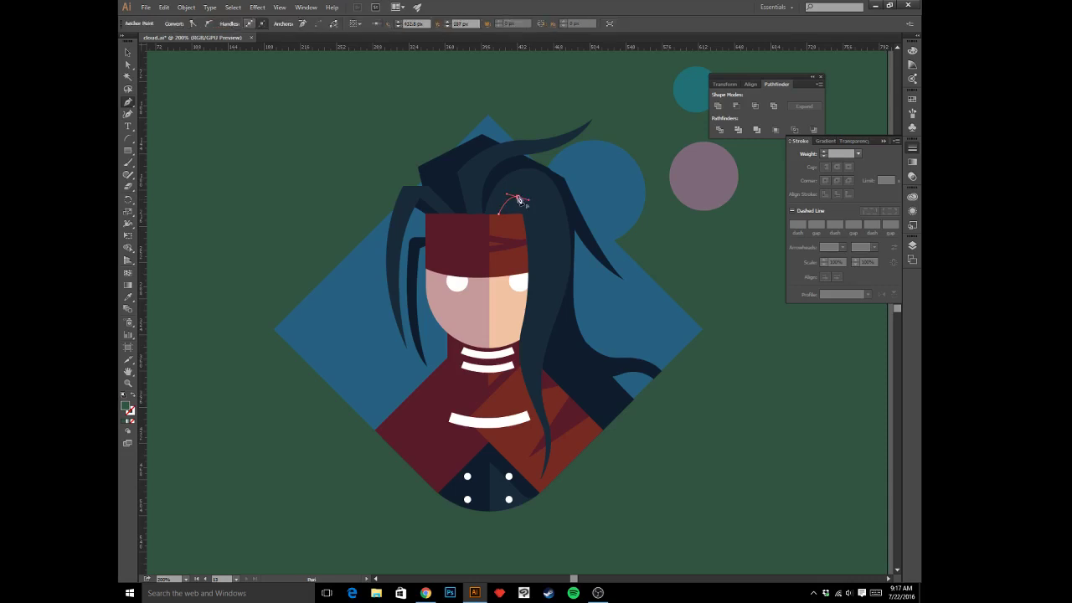
{"action": "left_click", "coordinate": [517, 197]}
{"action": "left_click", "coordinate": [521, 213]}
{"action": "left_click", "coordinate": [498, 213]}
{"action": "left_click", "coordinate": [499, 215]}
- Fill the small shadow shape under the front strand's arch with the main dark hair colour and deselect it
{"action": "key", "text": "i"}
{"action": "key", "text": "v"}
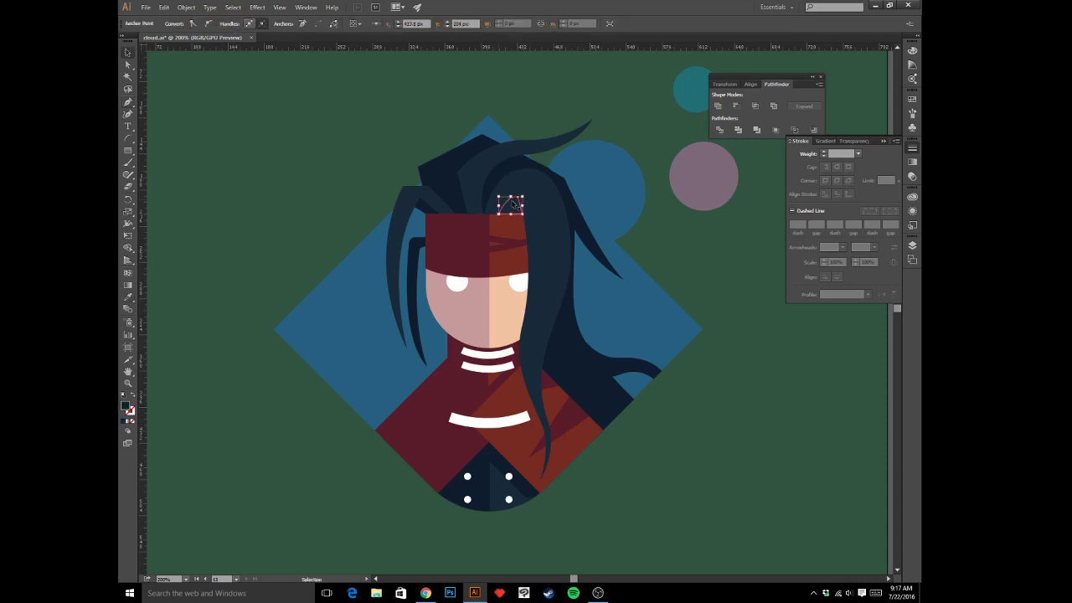
{"action": "left_click", "coordinate": [519, 202]}
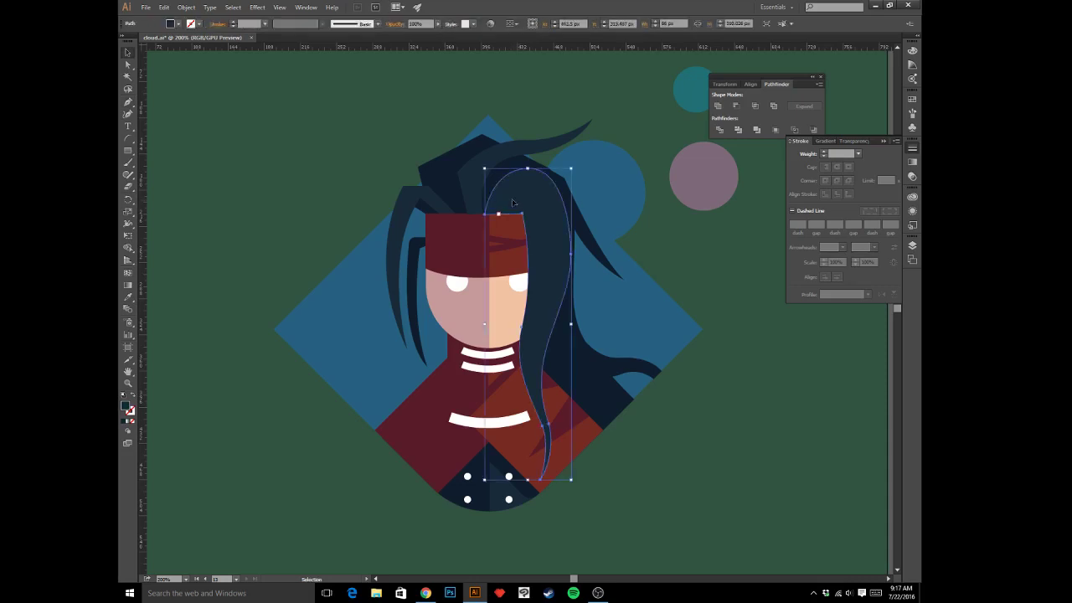
{"action": "key", "text": "a"}
{"action": "key", "text": "ctrl+y"}
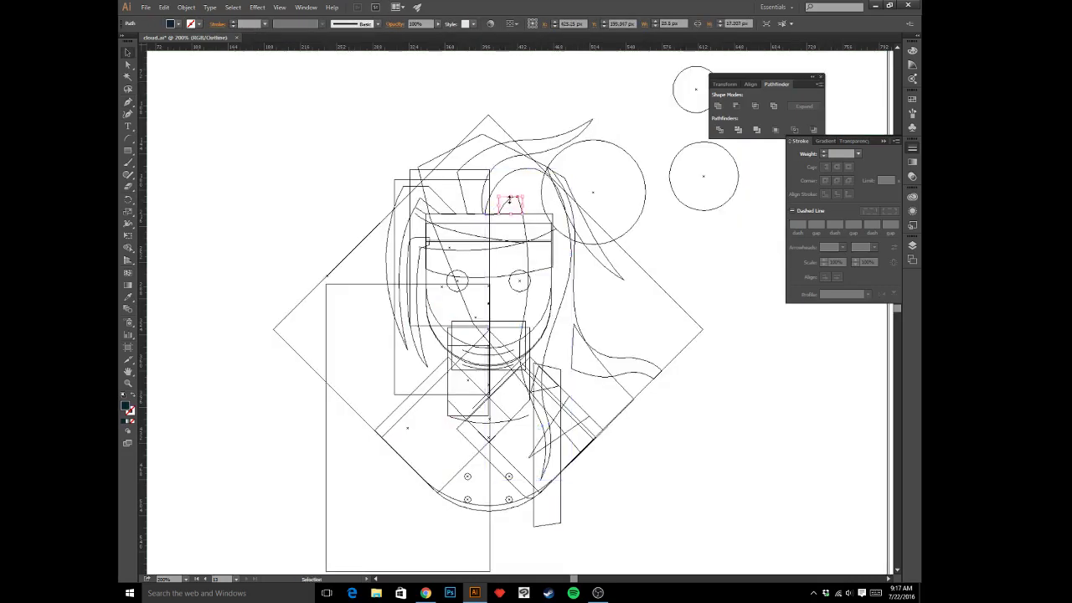
{"action": "left_click", "coordinate": [517, 214]}
{"action": "key", "text": "ctrl+y"}
{"action": "key", "text": "v"}
{"action": "left_click", "coordinate": [517, 213]}
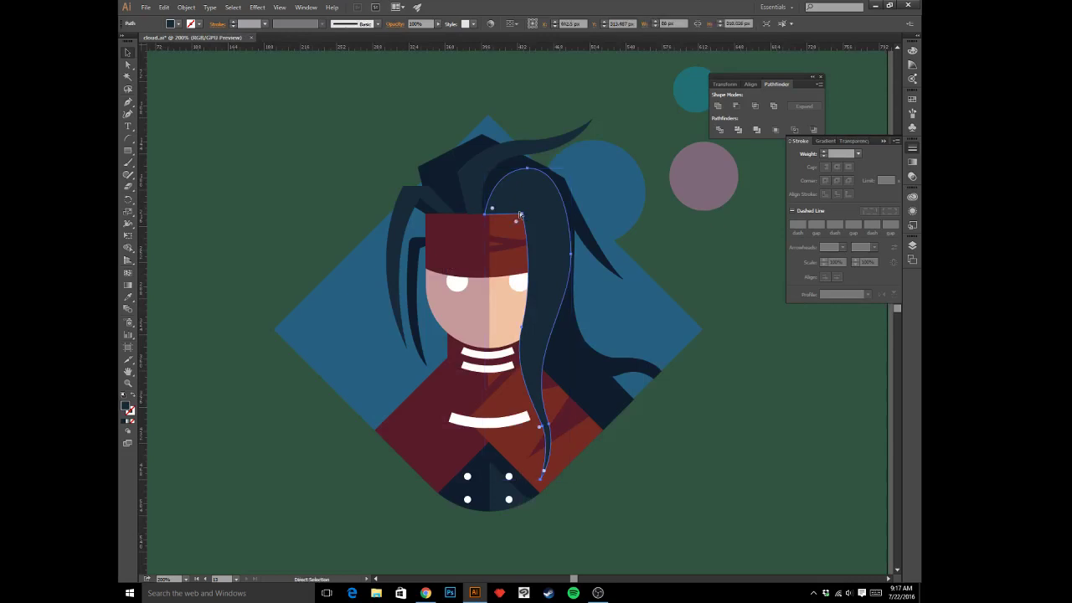
{"action": "left_click", "coordinate": [499, 214]}
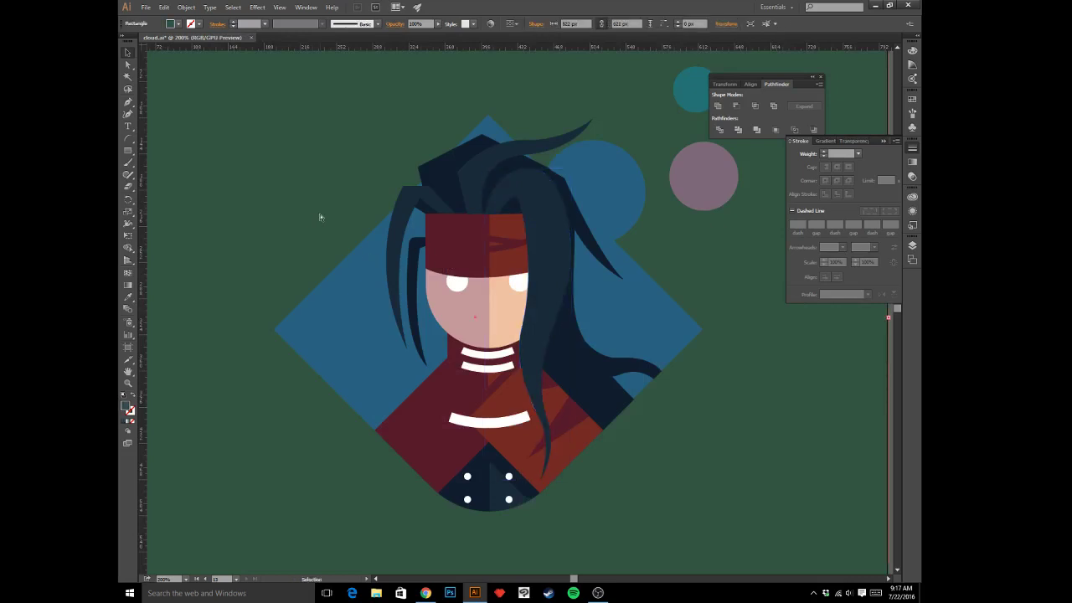
{"action": "key", "text": "a"}
{"action": "left_click", "coordinate": [319, 214]}
- Delete the light top strand that sweeps up and outward from the crown
{"action": "key", "text": "ctrl+0"}
{"action": "key", "text": "v"}
{"action": "key", "text": "ctrl+="}
{"action": "left_click_drag", "start_coordinate": [513, 243], "coordinate": [566, 262]}
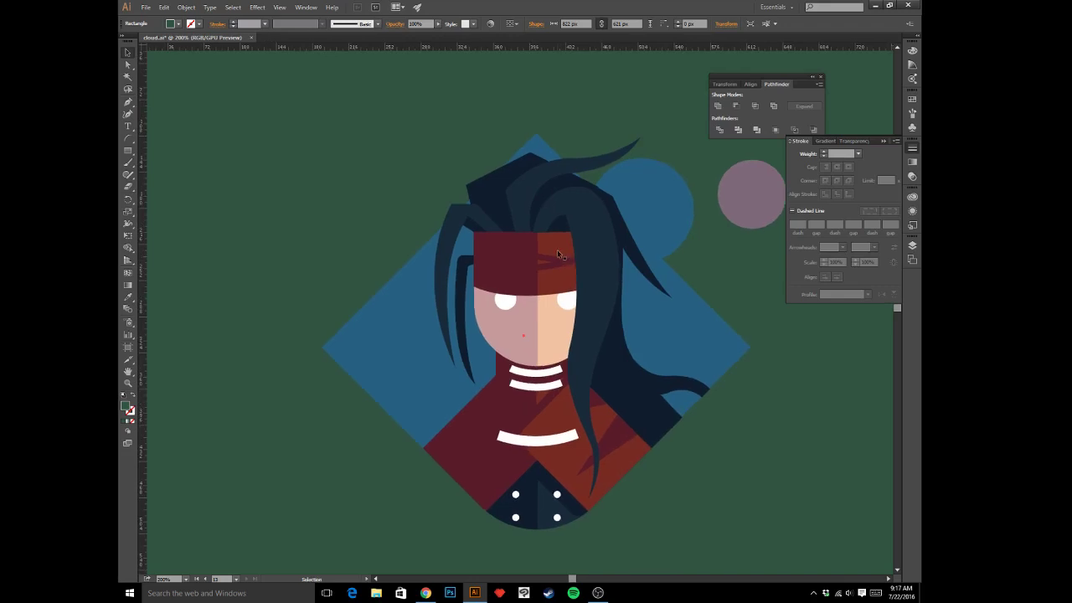
{"action": "key", "text": "p"}
{"action": "key", "text": "ctrl+="}
{"action": "key", "text": "ctrl+="}
{"action": "key", "text": "ctrl+="}
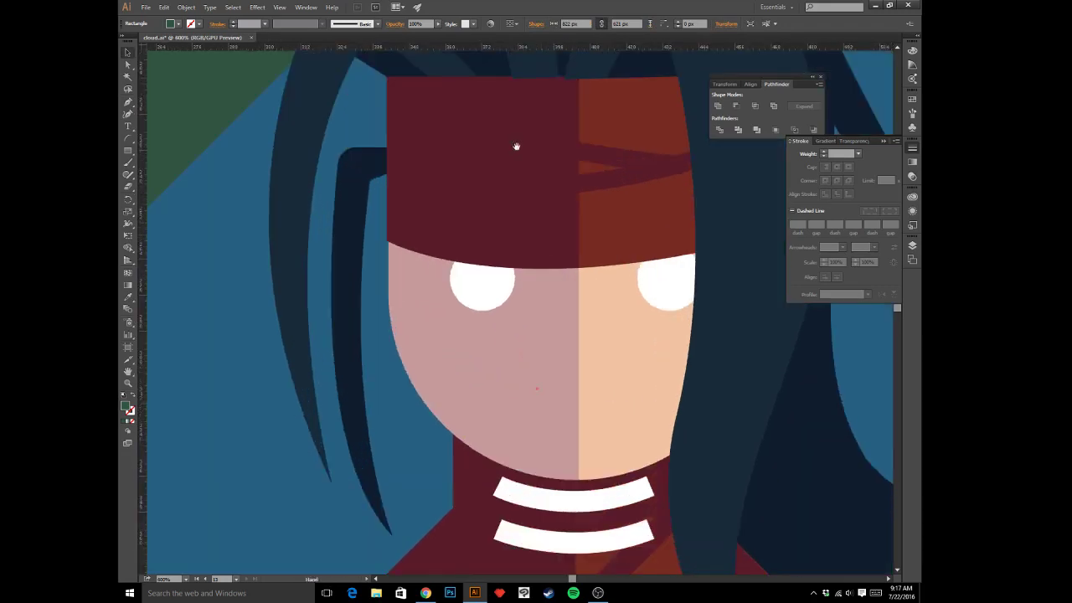
{"action": "left_click_drag", "start_coordinate": [520, 104], "coordinate": [597, 384]}
{"action": "left_click", "coordinate": [617, 304], "text": "ctrl"}
{"action": "key", "text": "Delete"}
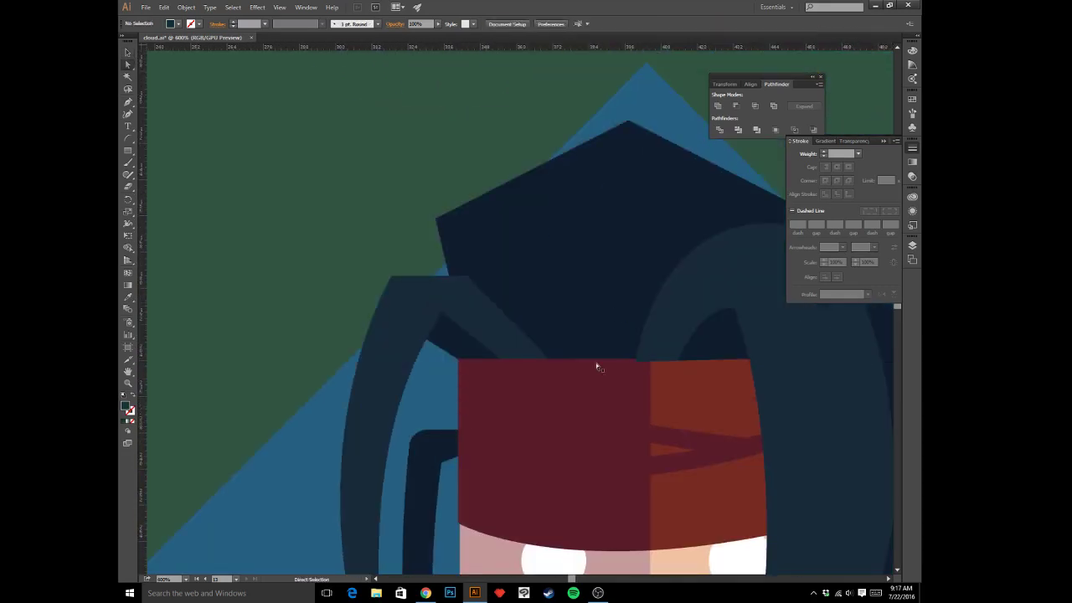
{"action": "left_click", "coordinate": [591, 404], "text": "ctrl"}
{"action": "key", "text": "v"}
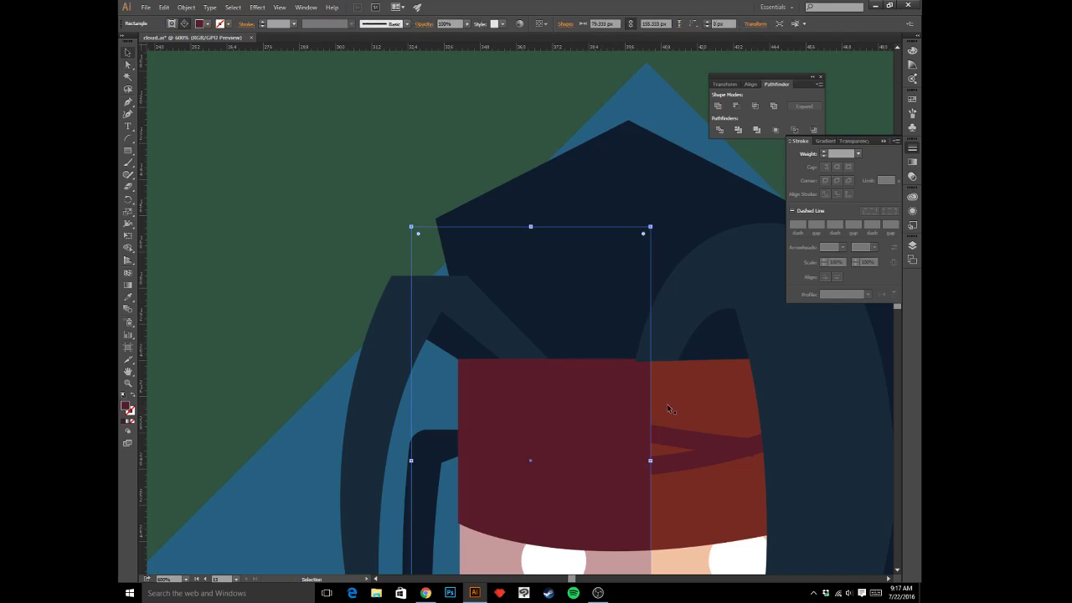
{"action": "left_click", "coordinate": [281, 160]}
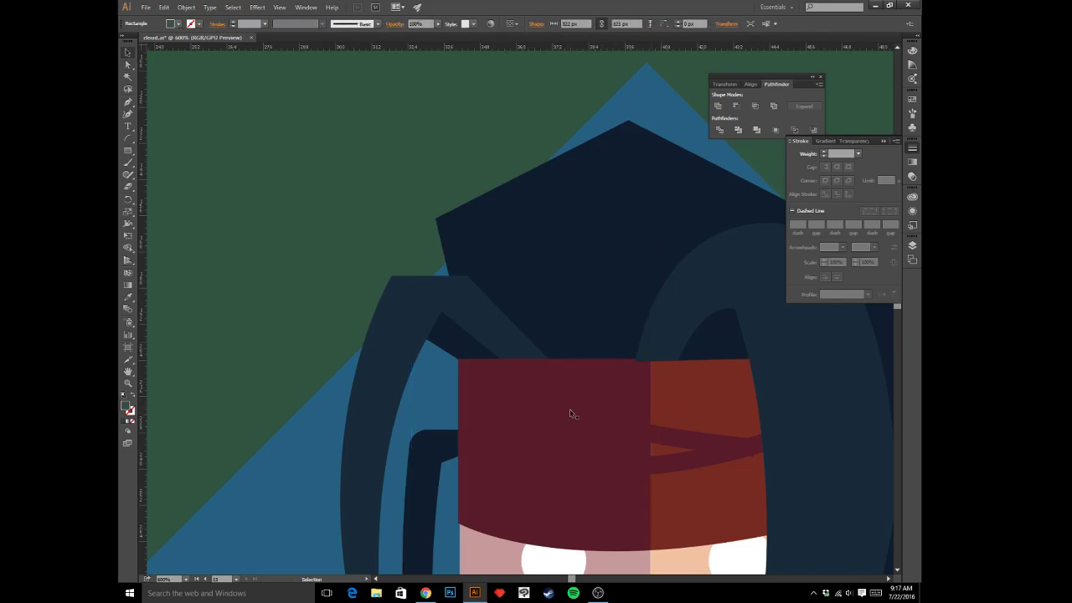
- Restore the deleted light top strand and align the front strand's inner base corner with the headband's upper edge
{"action": "left_click", "coordinate": [571, 412]}
{"action": "key", "text": "ctrl+z"}
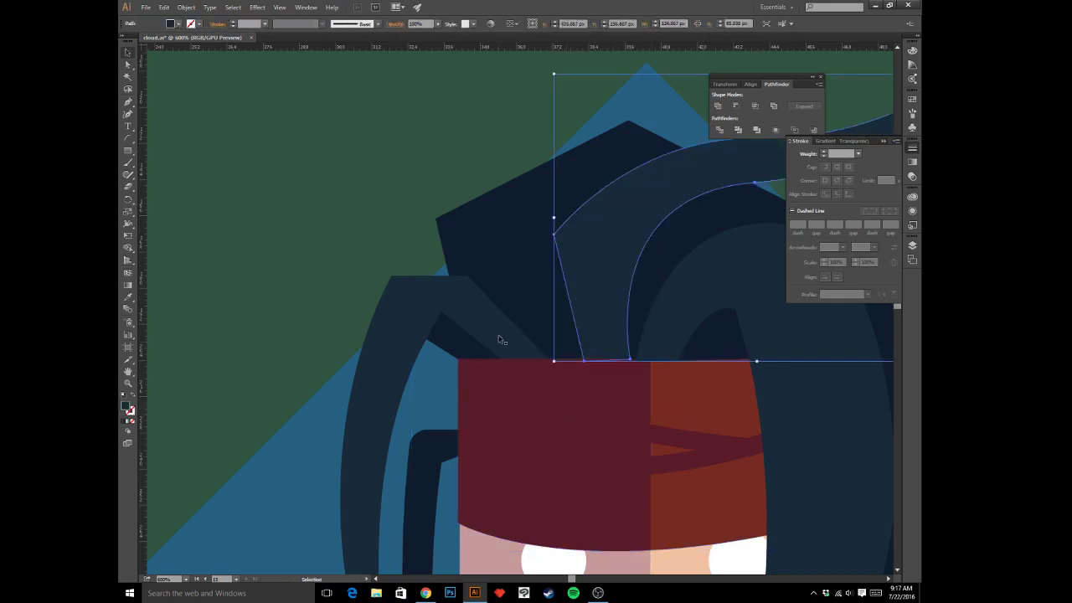
{"action": "left_click", "coordinate": [660, 326]}
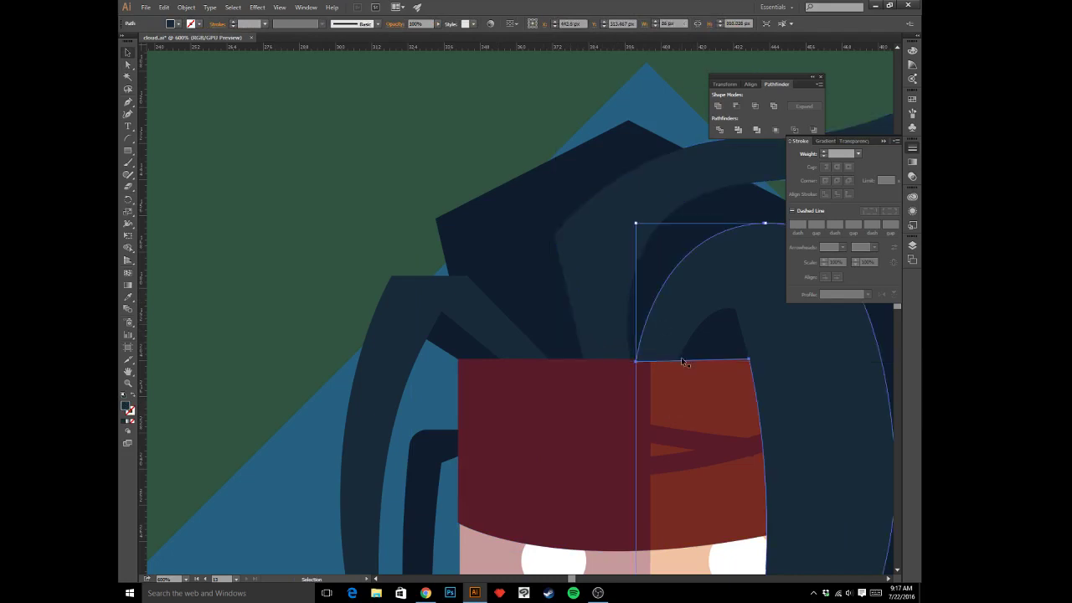
{"action": "key", "text": "a"}
{"action": "left_click", "coordinate": [637, 362]}
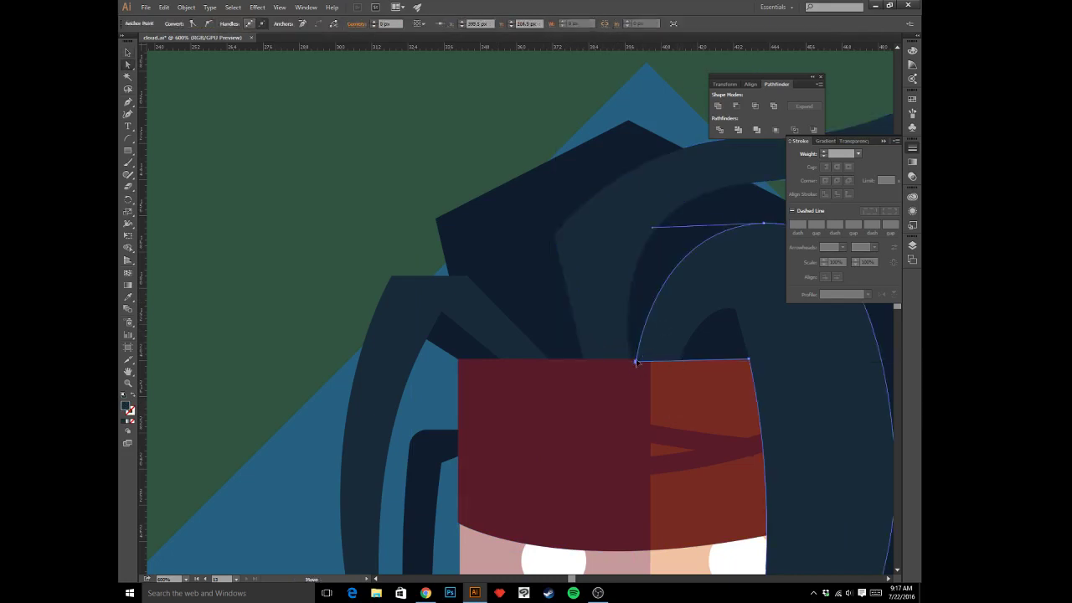
{"action": "left_click_drag", "start_coordinate": [634, 359], "coordinate": [676, 359]}
- Level the small shadow shape's outer base corner with the headband's upper edge and deselect it
{"action": "key", "text": "p"}
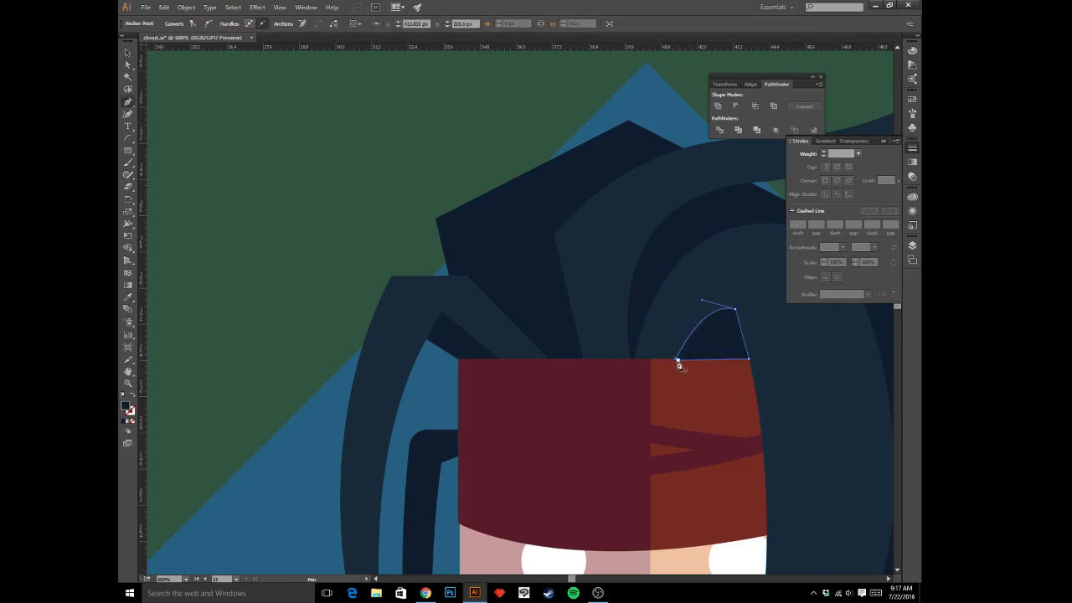
{"action": "key", "text": "a"}
{"action": "left_click", "coordinate": [676, 360]}
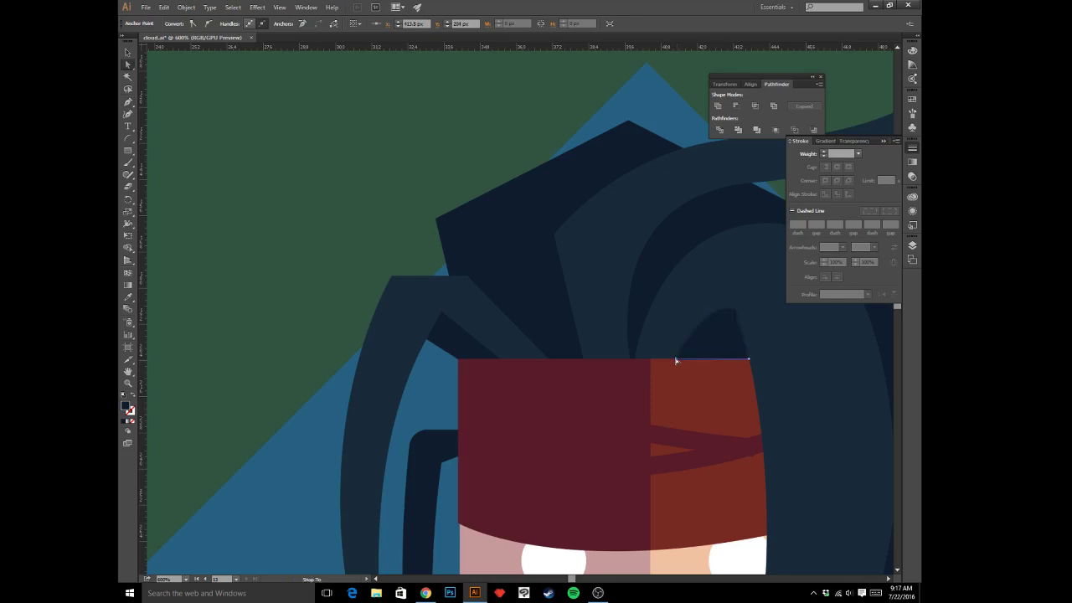
{"action": "key", "text": "v"}
{"action": "left_click", "coordinate": [349, 122]}
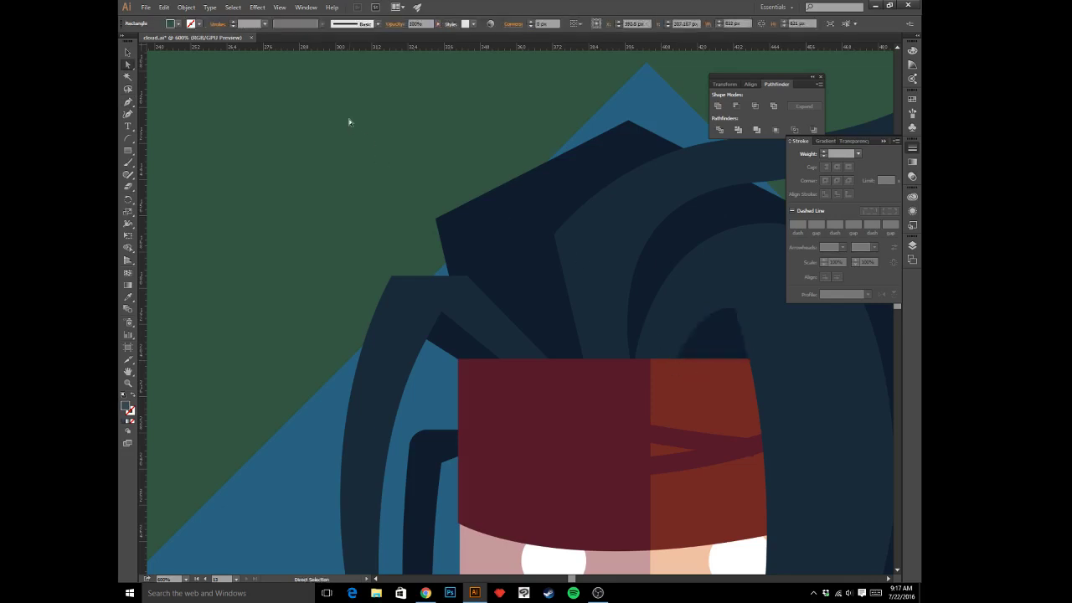
- Examine the overall portrait from farther out, checking the hair silhouette against the face and background diamond
{"action": "key", "text": "ctrl+minus"}
{"action": "key", "text": "ctrl+minus"}
{"action": "key", "text": "ctrl+minus"}
{"action": "key", "text": "ctrl+minus"}
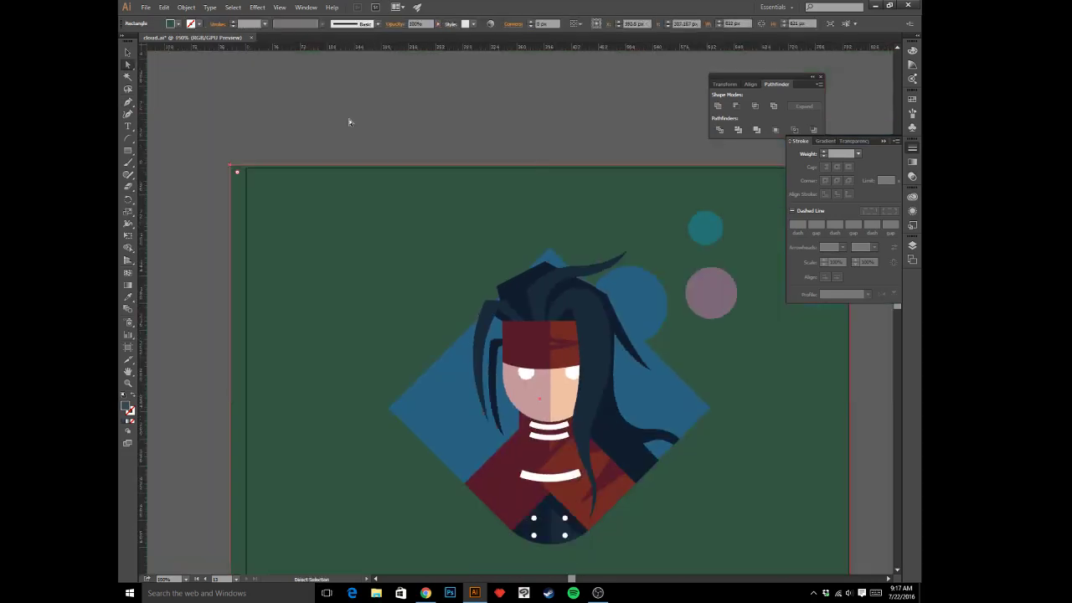
{"action": "key", "text": "ctrl+minus"}
{"action": "key", "text": "ctrl+minus"}
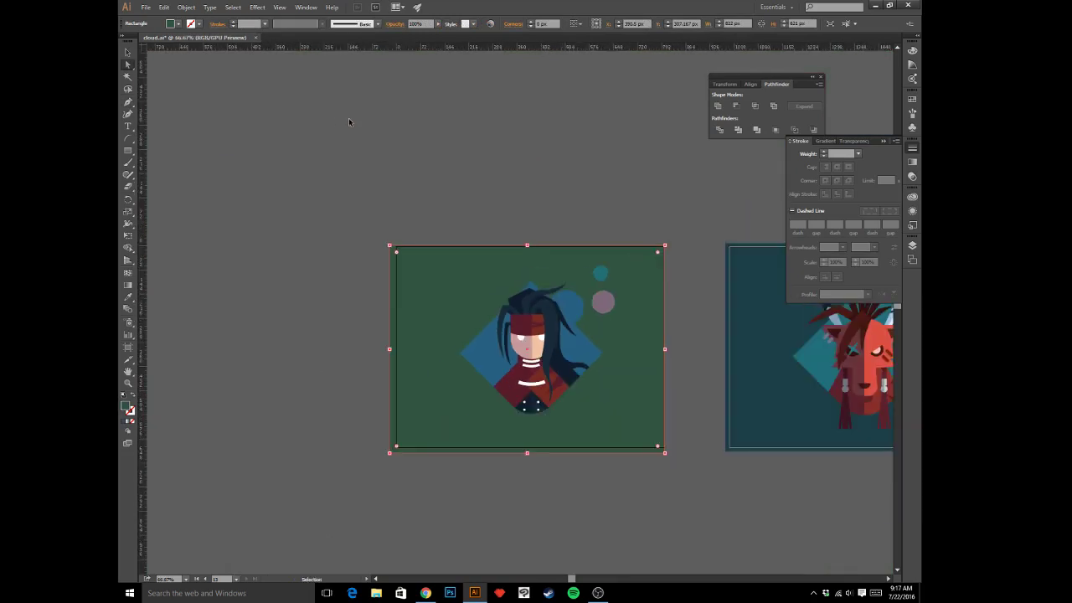
{"action": "key", "text": "ctrl+plus"}
{"action": "key", "text": "ctrl+plus"}
{"action": "key", "text": "ctrl+plus"}
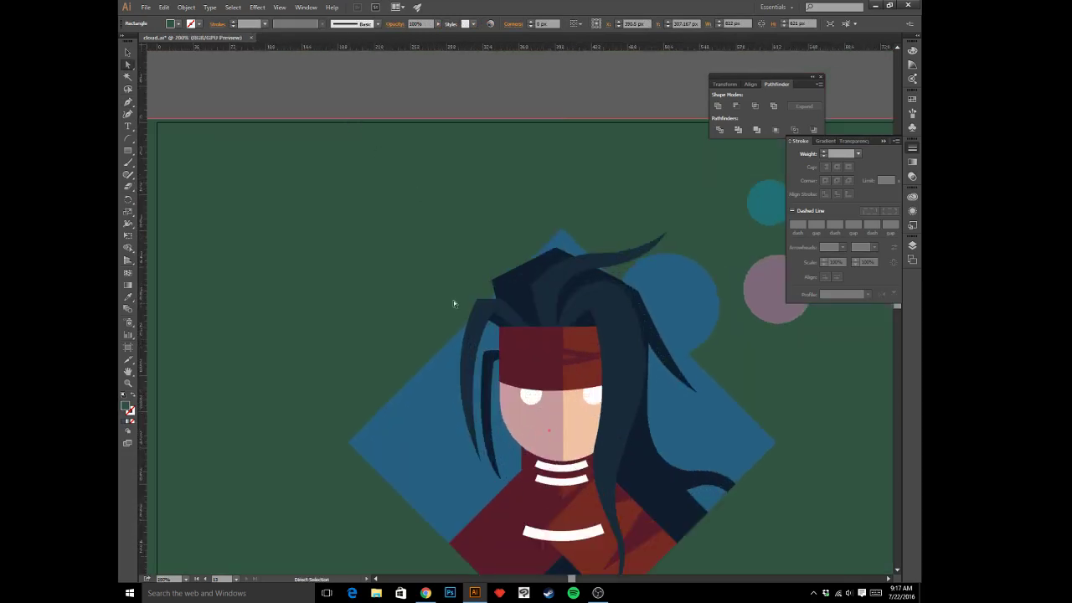
{"action": "left_click_drag", "start_coordinate": [549, 416], "coordinate": [583, 381]}
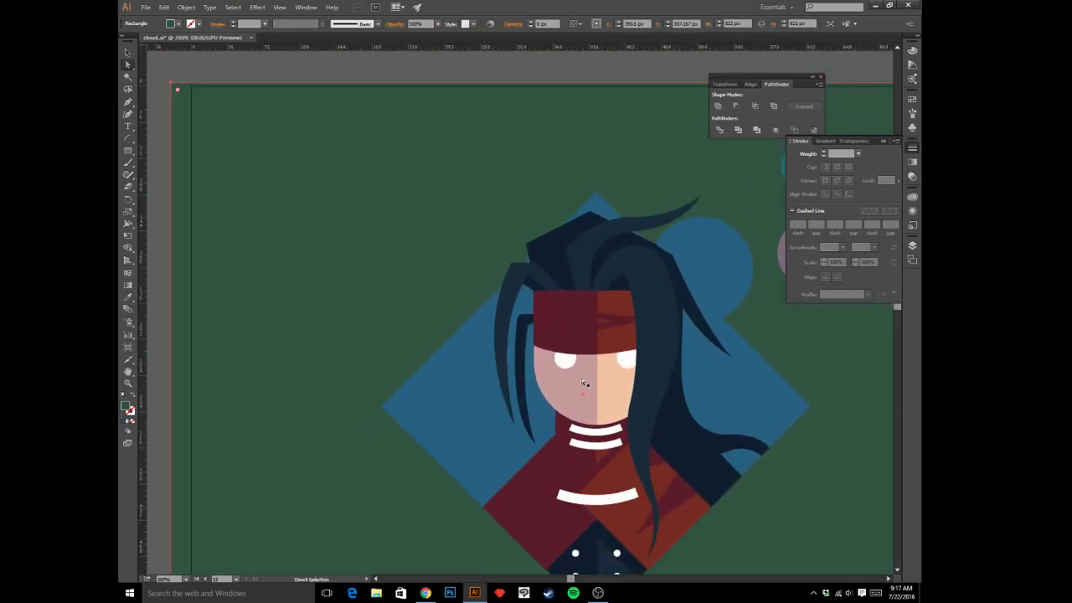
- Draw a narrow tapering strand with the Pen tool from the headband's lower corner beside the shaded cheek down to the dark red shoulder
{"action": "key", "text": "p"}
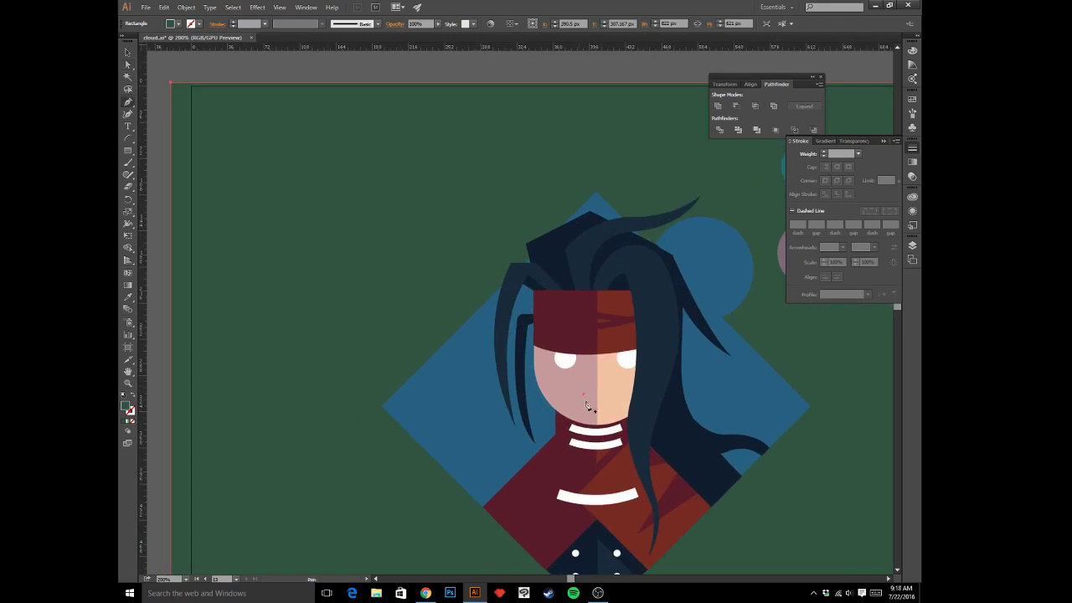
{"action": "left_click", "coordinate": [534, 346]}
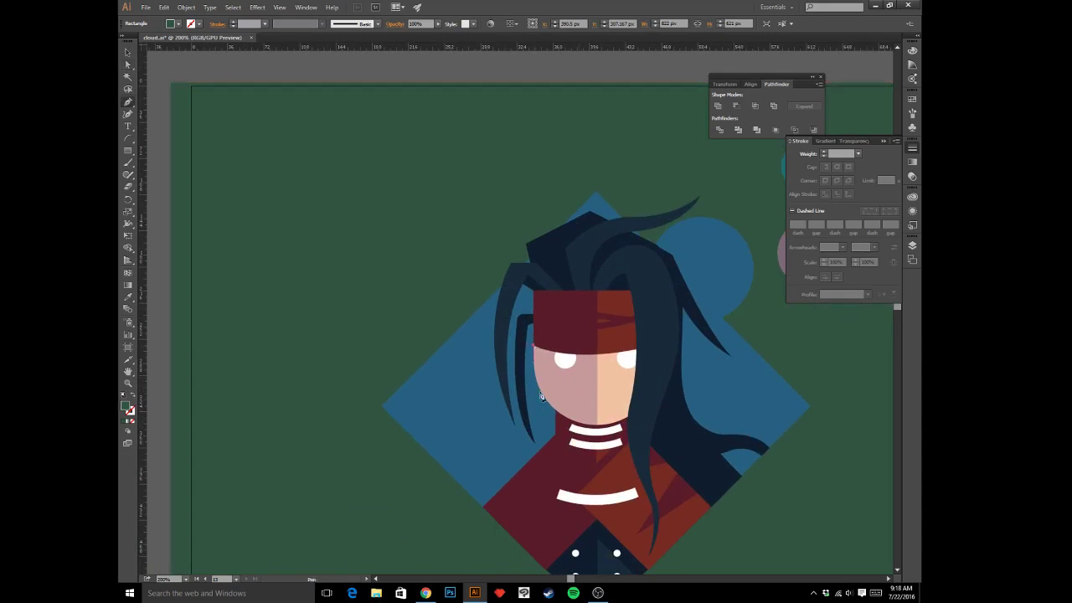
{"action": "left_click_drag", "start_coordinate": [551, 490], "coordinate": [562, 502]}
{"action": "left_click", "coordinate": [546, 472]}
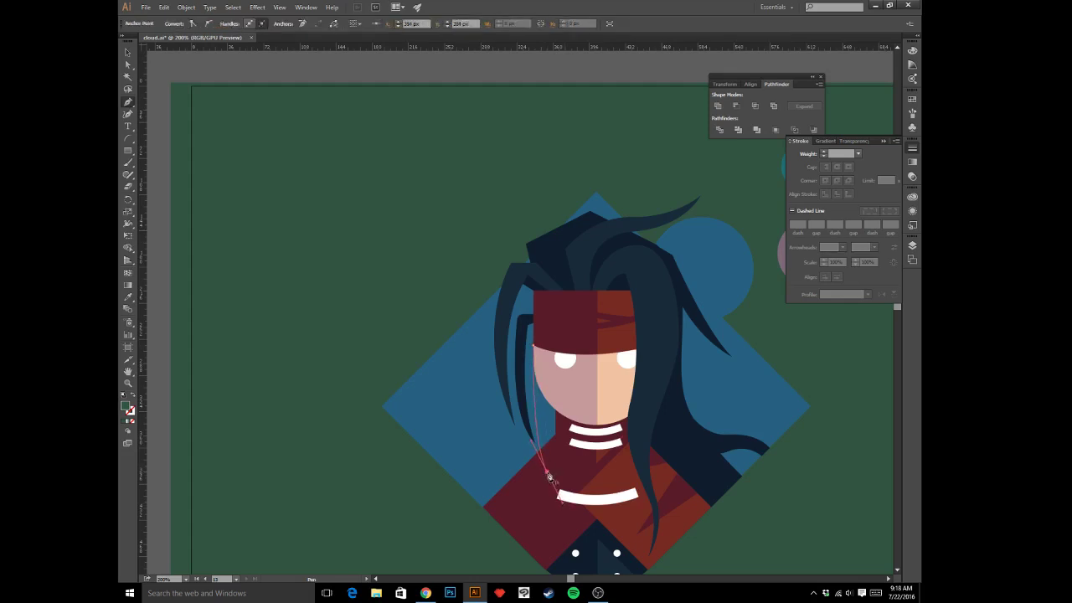
{"action": "left_click_drag", "start_coordinate": [549, 389], "coordinate": [552, 356]}
{"action": "left_click", "coordinate": [549, 390]}
{"action": "key", "text": "v"}
{"action": "left_click", "coordinate": [549, 419]}
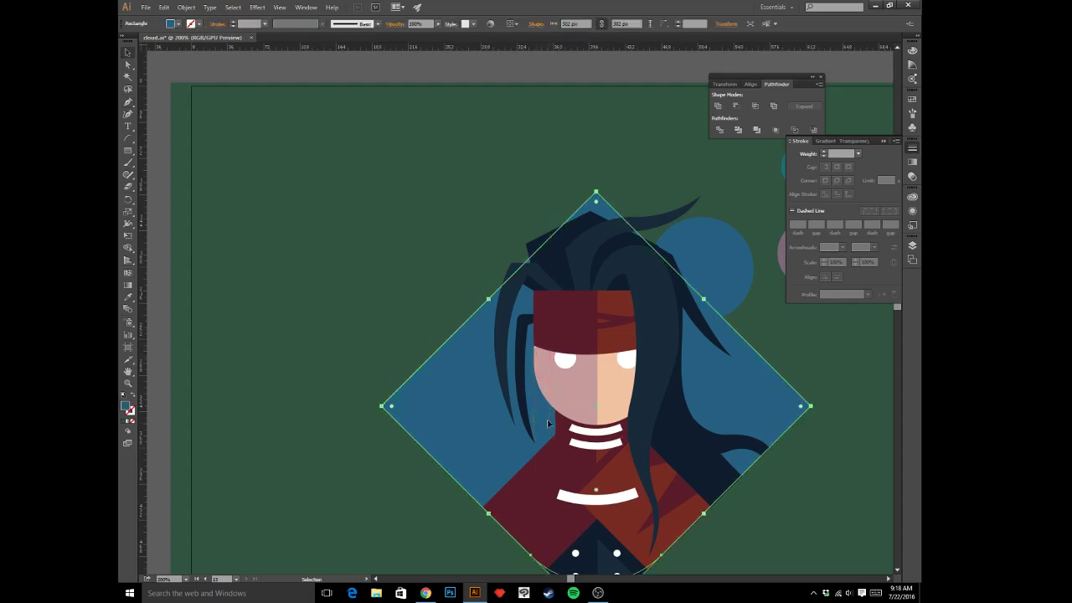
- Select the new cheek strand in outline view, cut it and paste it behind the dark red neck and shoulder shapes
{"action": "key", "text": "ctrl+y"}
{"action": "left_click", "coordinate": [547, 429]}
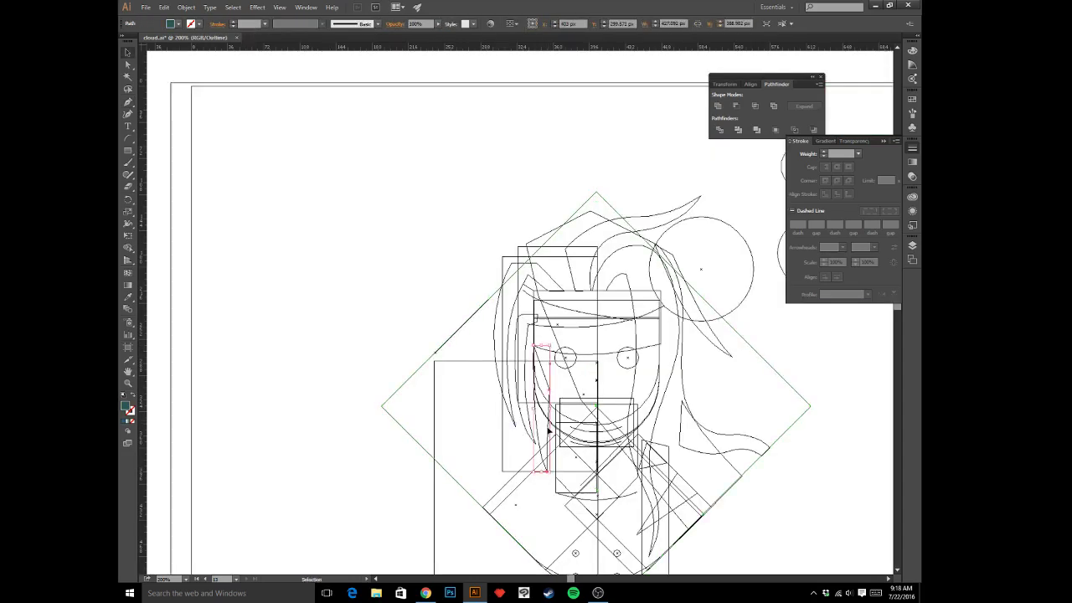
{"action": "key", "text": "ctrl+x"}
{"action": "key", "text": "ctrl+y"}
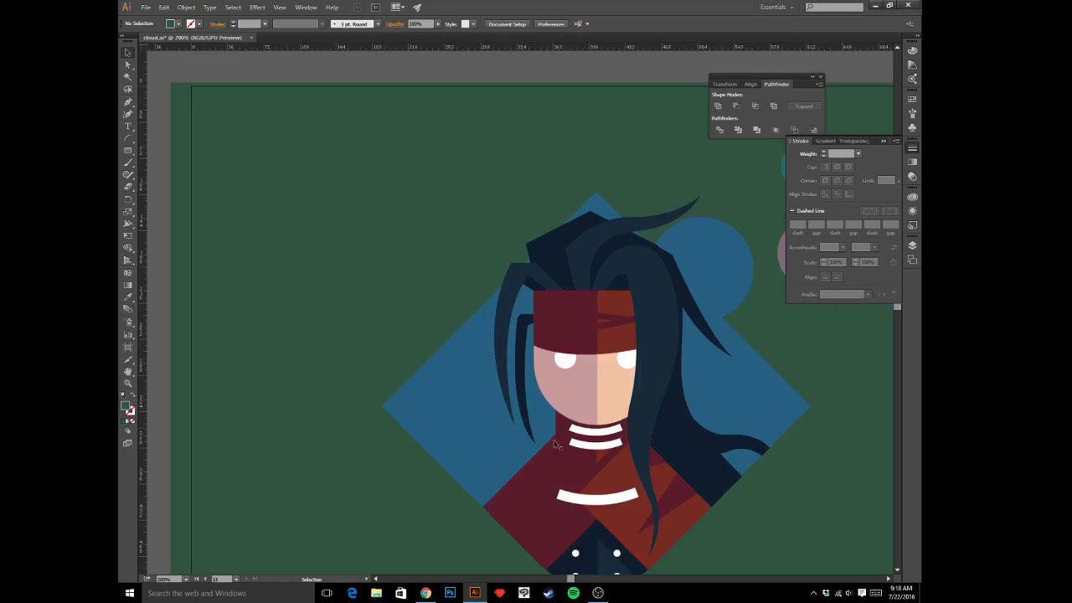
{"action": "left_click", "coordinate": [559, 452]}
{"action": "left_click", "coordinate": [549, 470]}
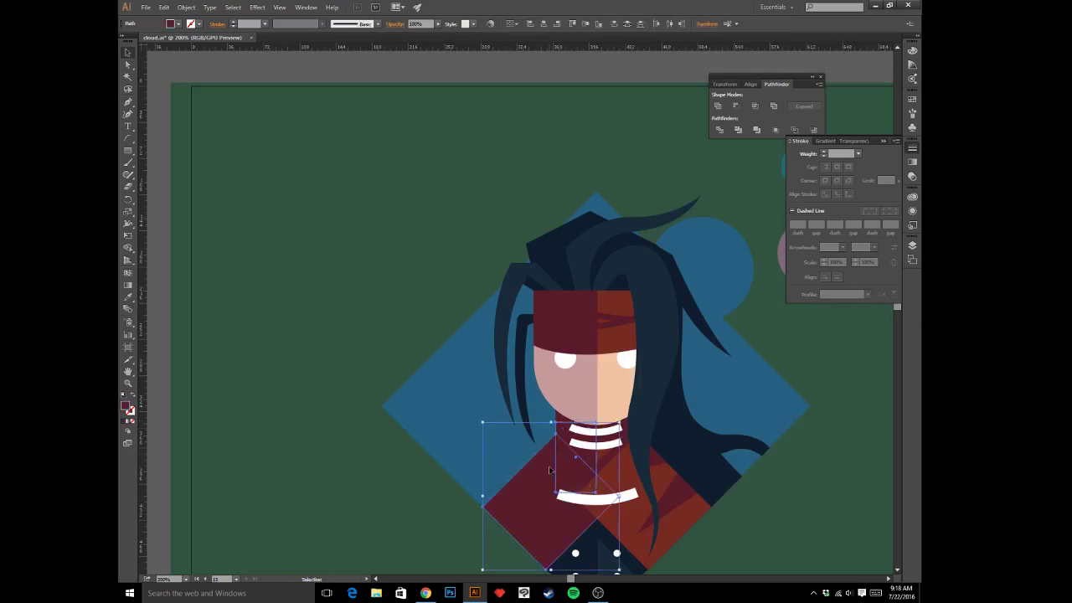
{"action": "key", "text": "ctrl+b"}
- Fill the new cheek strand with the crown's dark hair colour and deselect it
{"action": "key", "text": "i"}
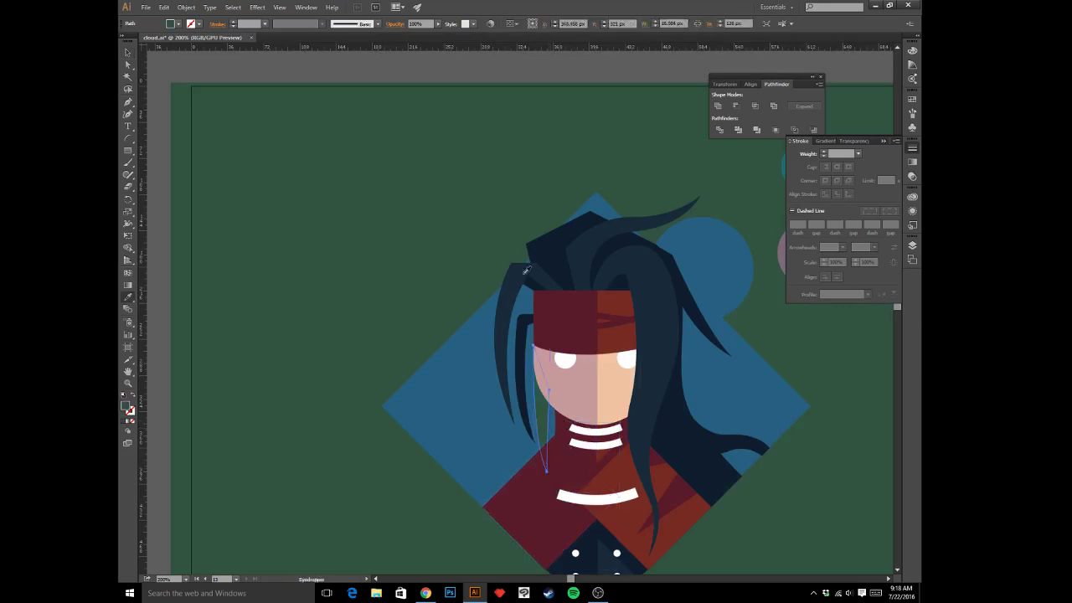
{"action": "left_click", "coordinate": [541, 256]}
{"action": "key", "text": "v"}
{"action": "left_click", "coordinate": [449, 104]}
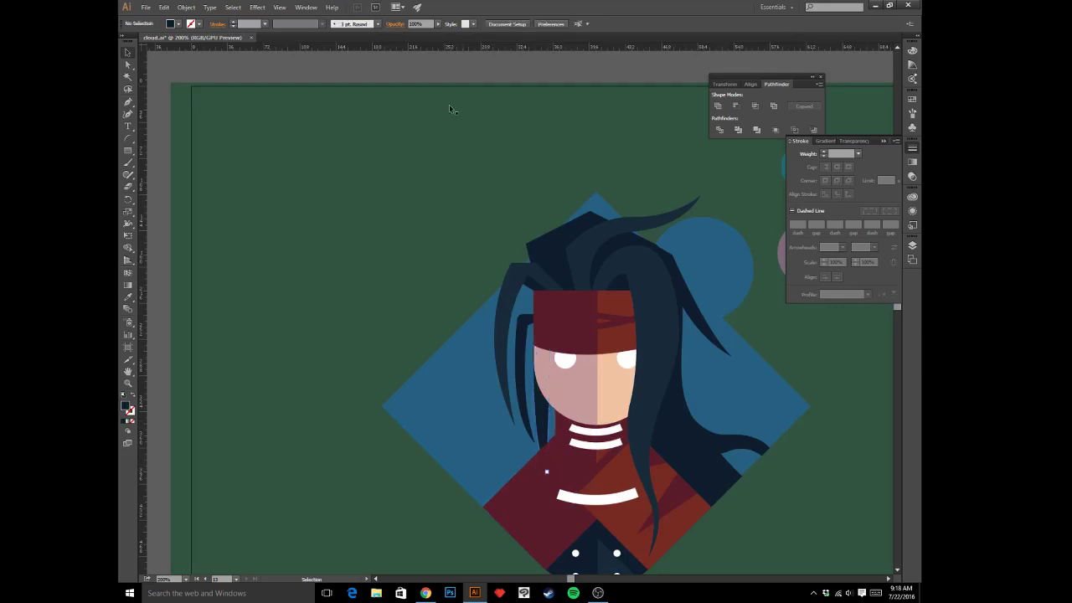
- Restack the cheek strand so it lies in front of the dark red shoulder but behind the face, and deselect it
{"action": "left_click", "coordinate": [544, 427]}
{"action": "key", "text": "ctrl+x"}
{"action": "left_click", "coordinate": [544, 455]}
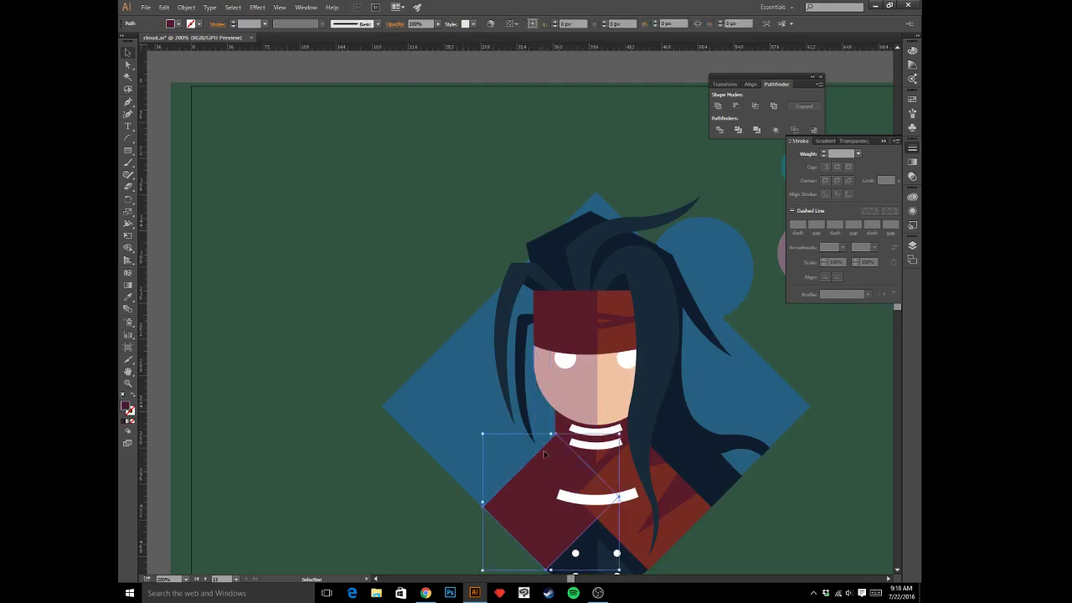
{"action": "left_click", "coordinate": [544, 453]}
{"action": "left_click", "coordinate": [499, 159]}
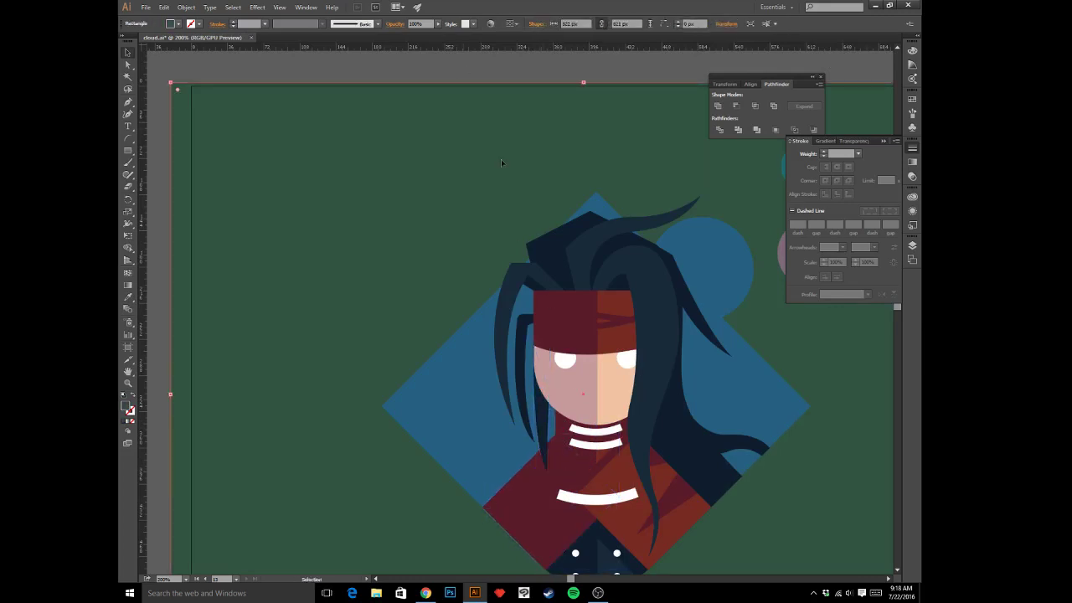
- Examine the whole portrait and the headband's shapes and corner points along the hairline
{"action": "key", "text": "ctrl+minus"}
{"action": "key", "text": "ctrl+minus"}
{"action": "key", "text": "ctrl+minus"}
{"action": "key", "text": "ctrl+plus"}
{"action": "key", "text": "ctrl+plus"}
{"action": "key", "text": "ctrl+plus"}
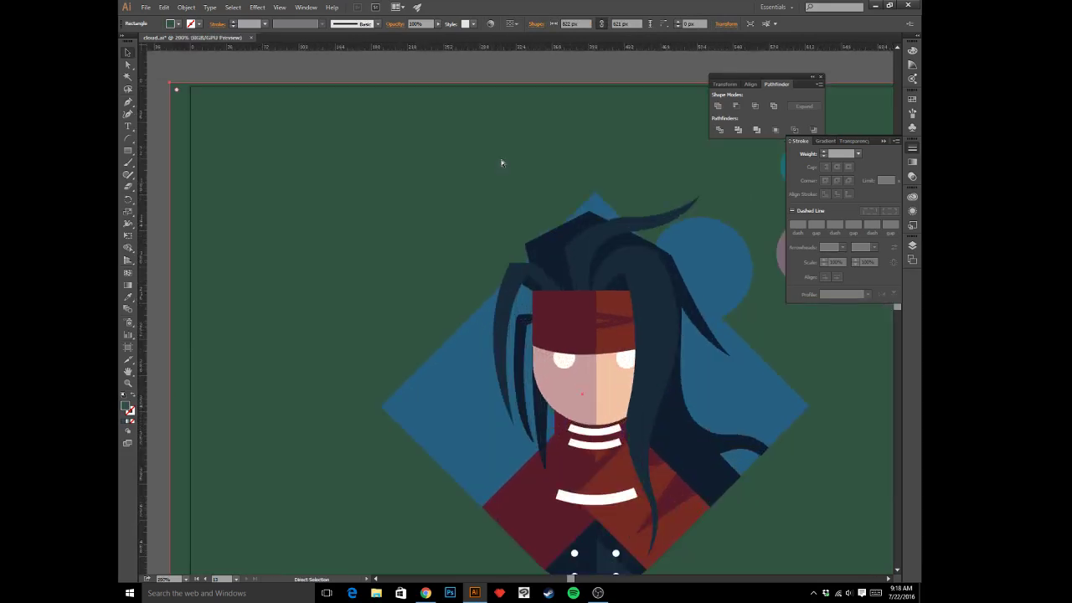
{"action": "left_click", "coordinate": [559, 311]}
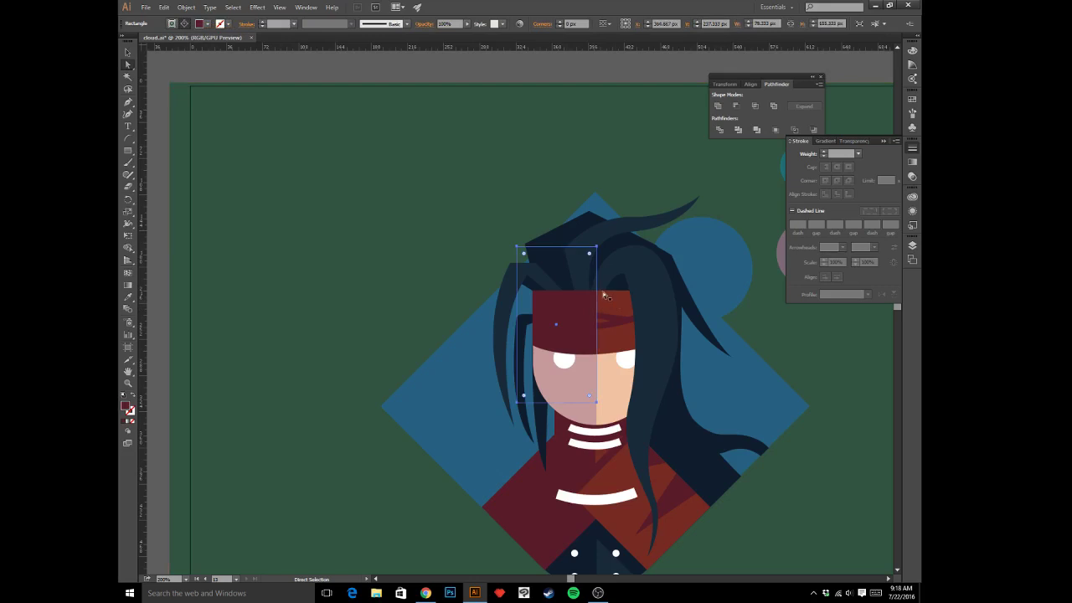
{"action": "left_click", "coordinate": [592, 295]}
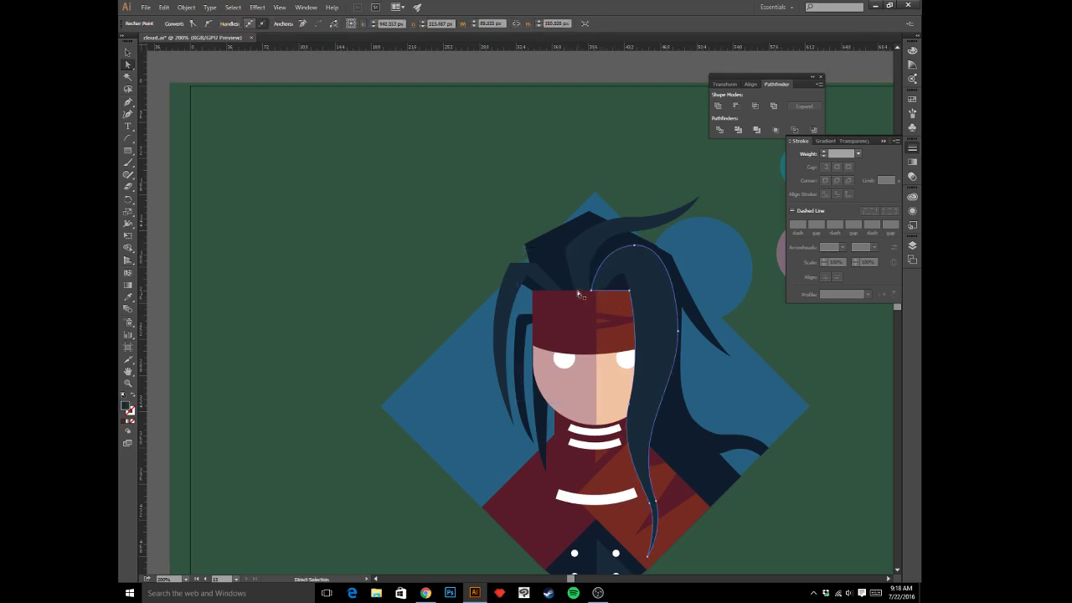
{"action": "left_click", "coordinate": [582, 296]}
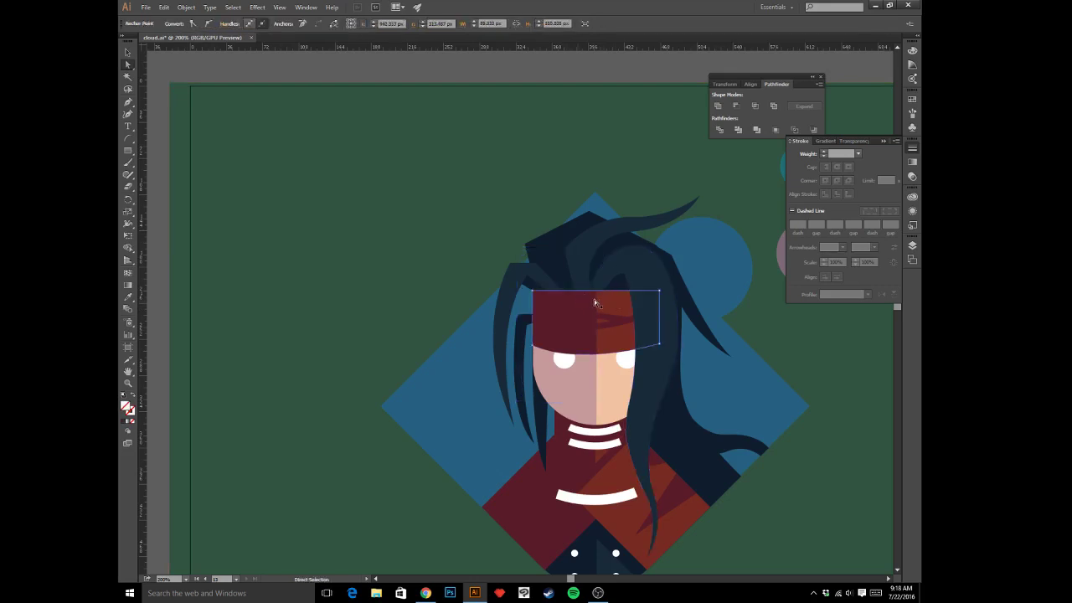
{"action": "left_click", "coordinate": [532, 293]}
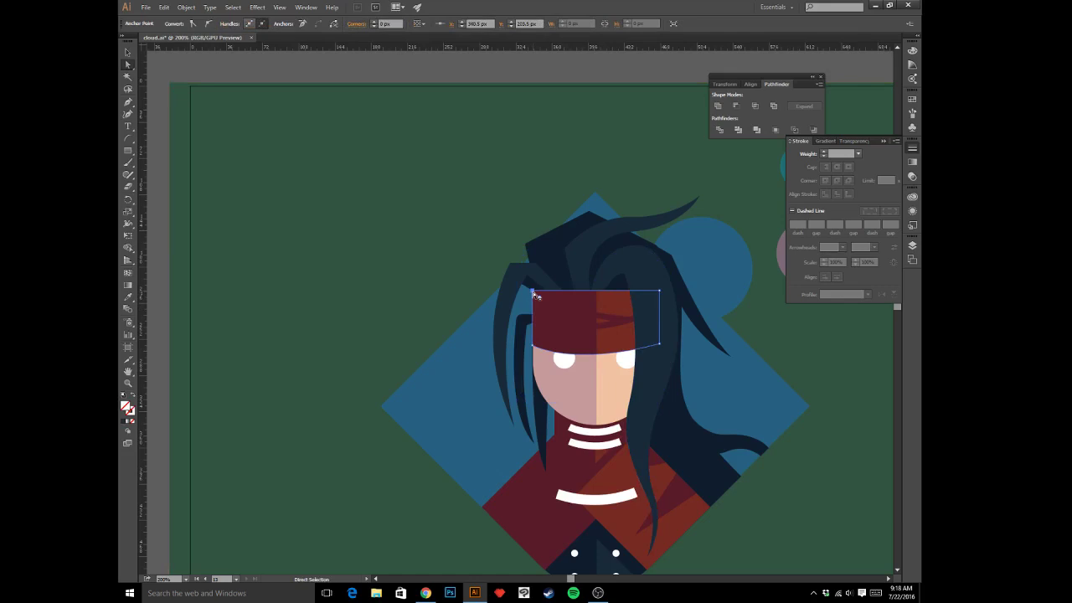
{"action": "left_click", "coordinate": [468, 246]}
- Recolour the eye on the shaded half of the face to light grey #ddd7d9 and deselect it
{"action": "scroll", "coordinate": [586, 334], "scroll_direction": "down", "scroll_amount": 1}
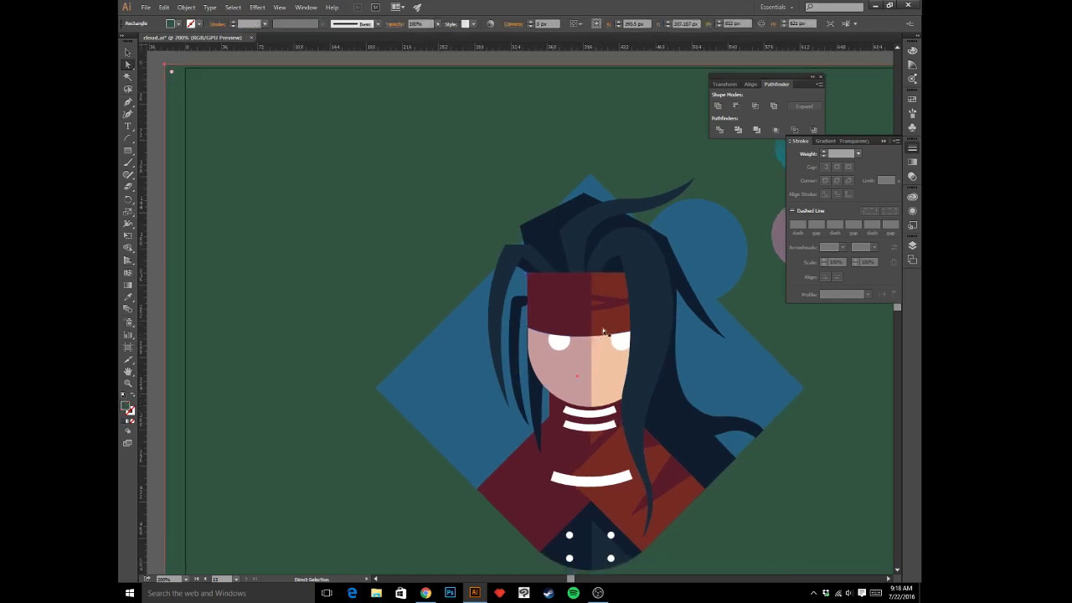
{"action": "left_click", "coordinate": [603, 331]}
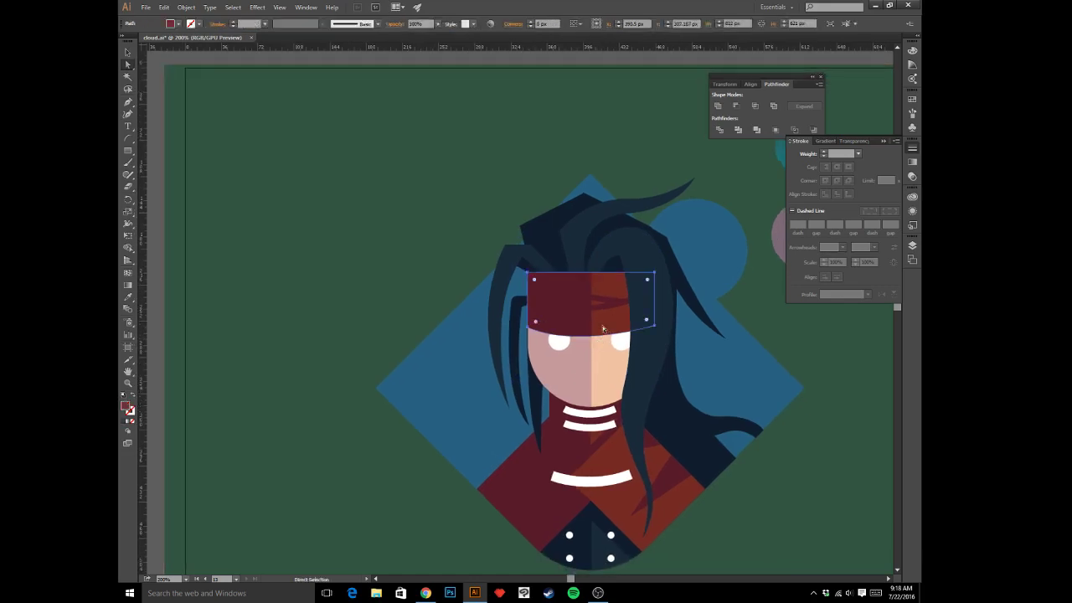
{"action": "left_click", "coordinate": [559, 343]}
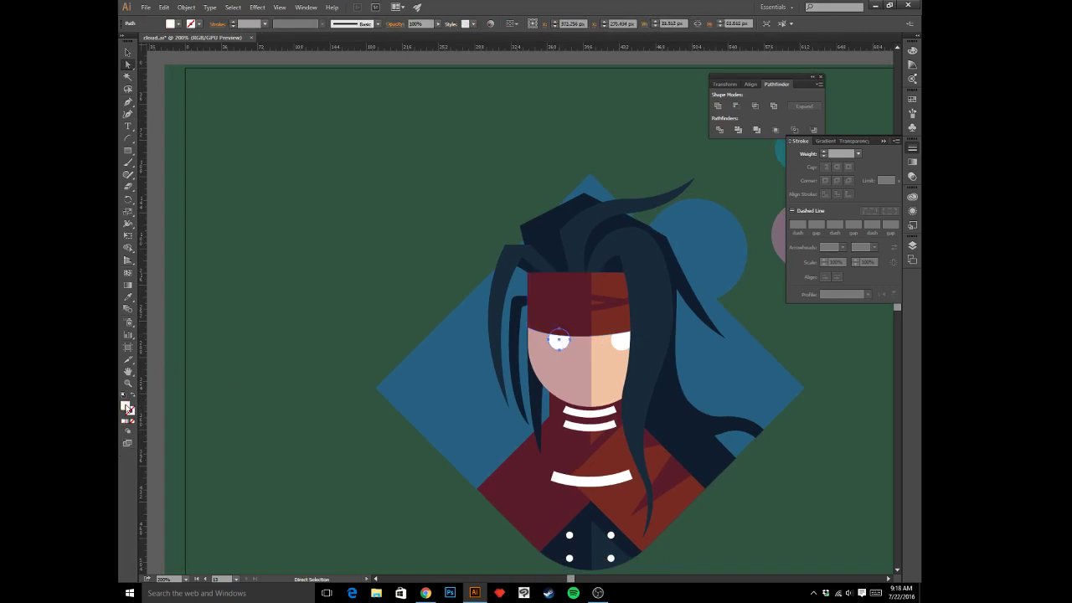
{"action": "double_click", "coordinate": [126, 406]}
{"action": "left_click", "coordinate": [551, 277]}
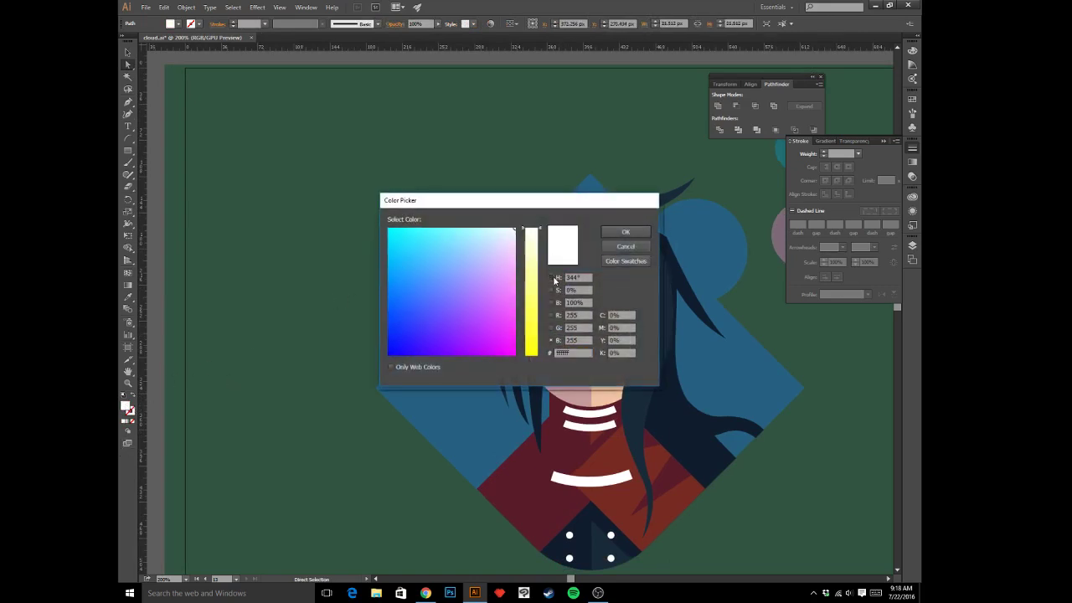
{"action": "left_click", "coordinate": [391, 238]}
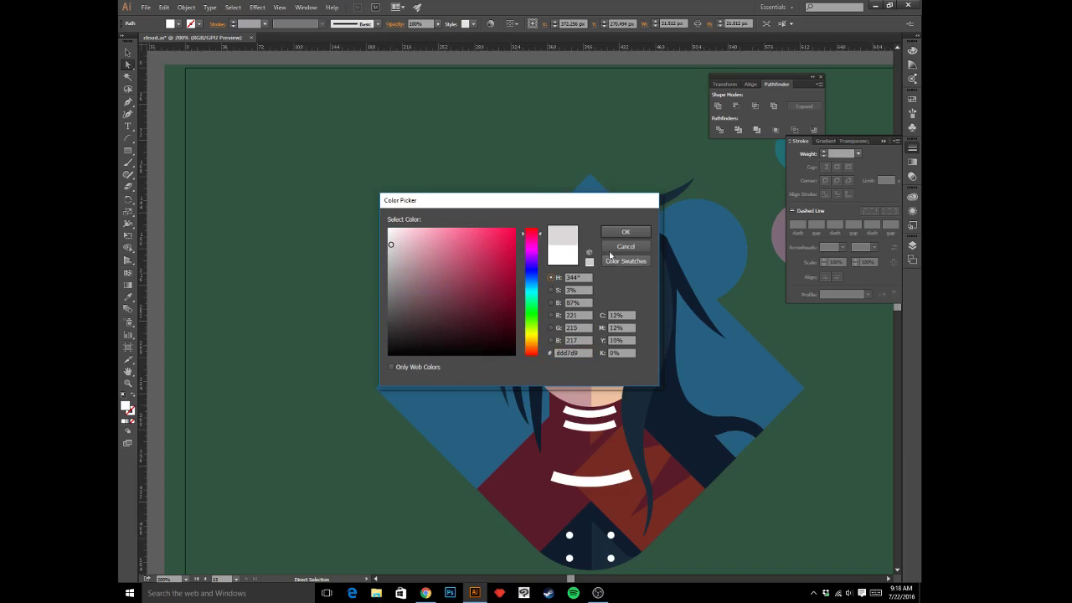
{"action": "left_click", "coordinate": [625, 232]}
{"action": "left_click", "coordinate": [419, 161]}
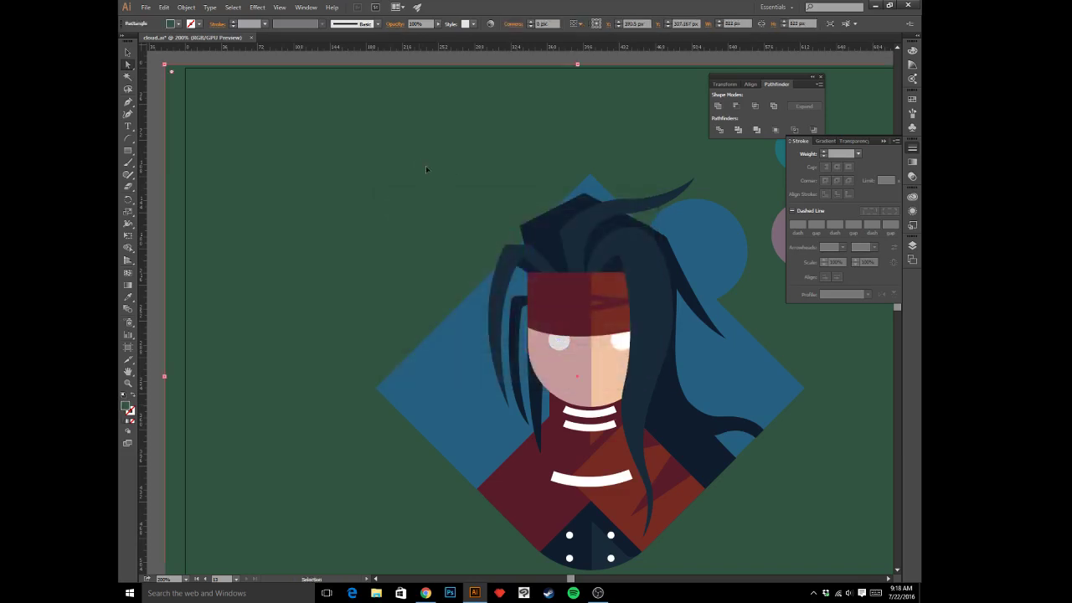
- Duplicate the long front hair strand and shift the copy slightly inward over the lit cheek
{"action": "key", "text": "v"}
{"action": "left_click", "coordinate": [648, 359]}
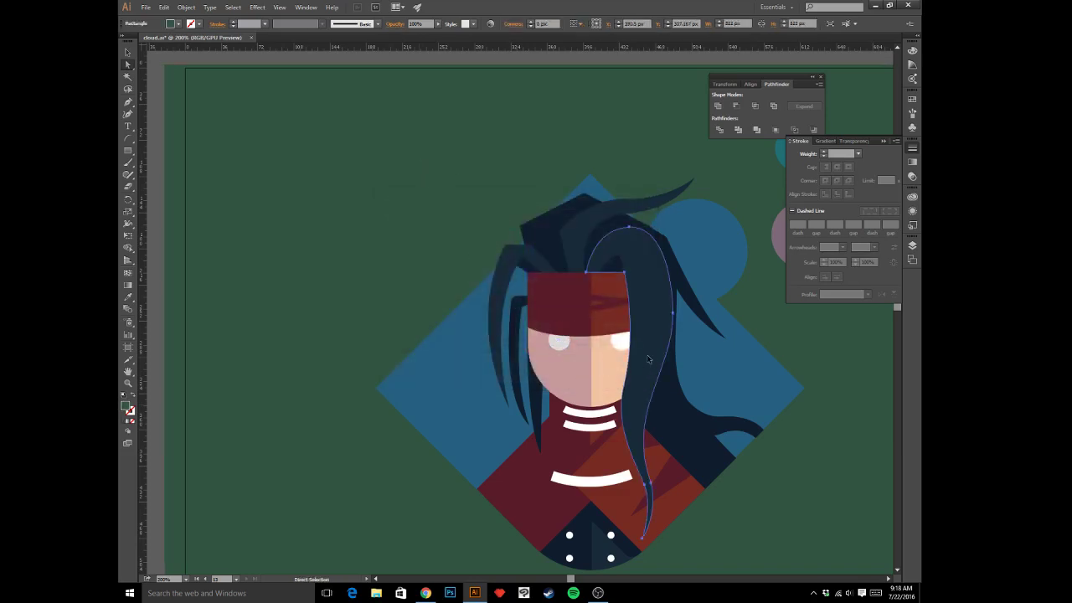
{"action": "key", "text": "a"}
{"action": "left_click", "coordinate": [620, 374]}
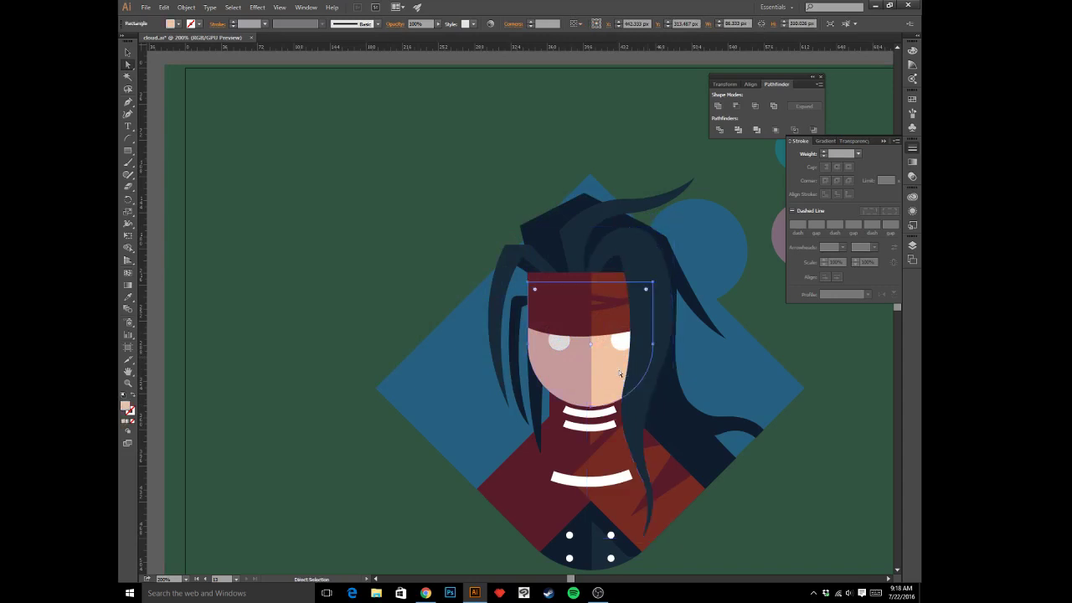
{"action": "left_click", "coordinate": [620, 374]}
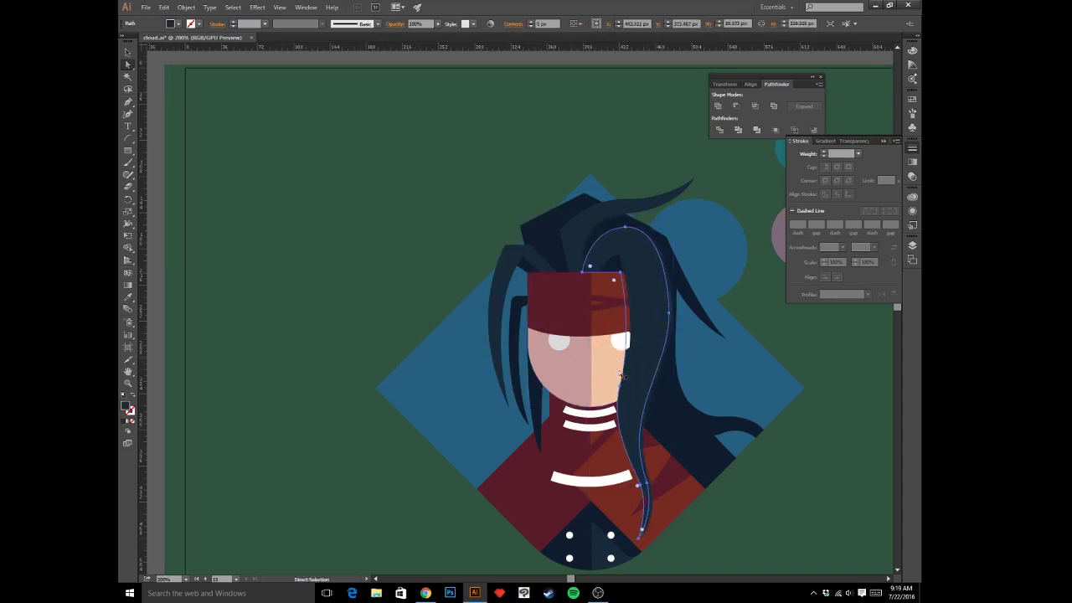
{"action": "left_click_drag", "start_coordinate": [619, 374], "coordinate": [618, 373]}
- Fill the strand copy with the pink skin colour of the face's shaded half and deselect it
{"action": "key", "text": "i"}
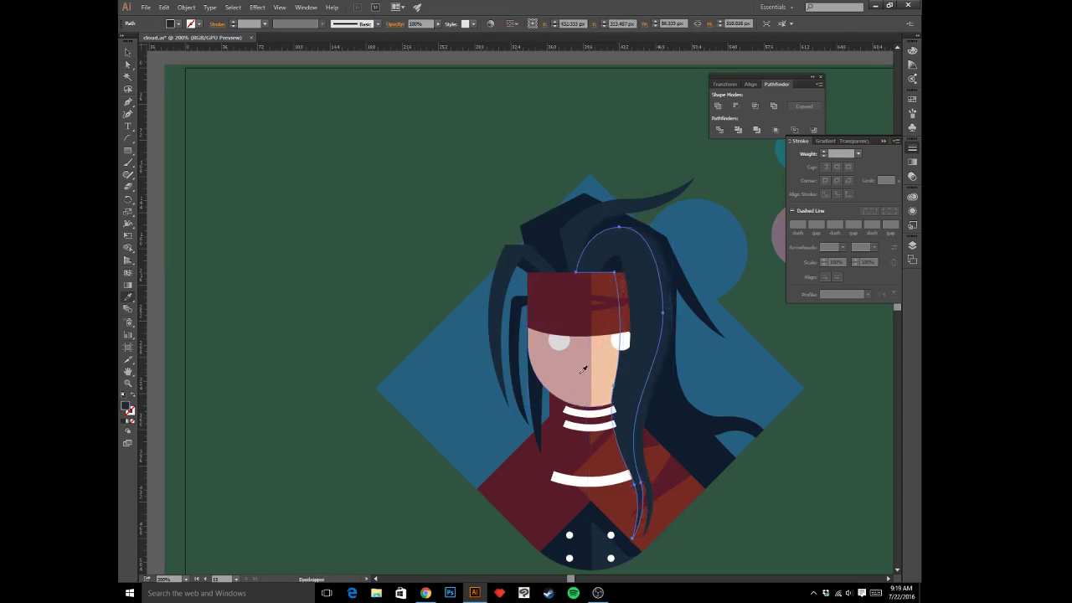
{"action": "left_click", "coordinate": [577, 371]}
{"action": "key", "text": "a"}
{"action": "left_click", "coordinate": [423, 321]}
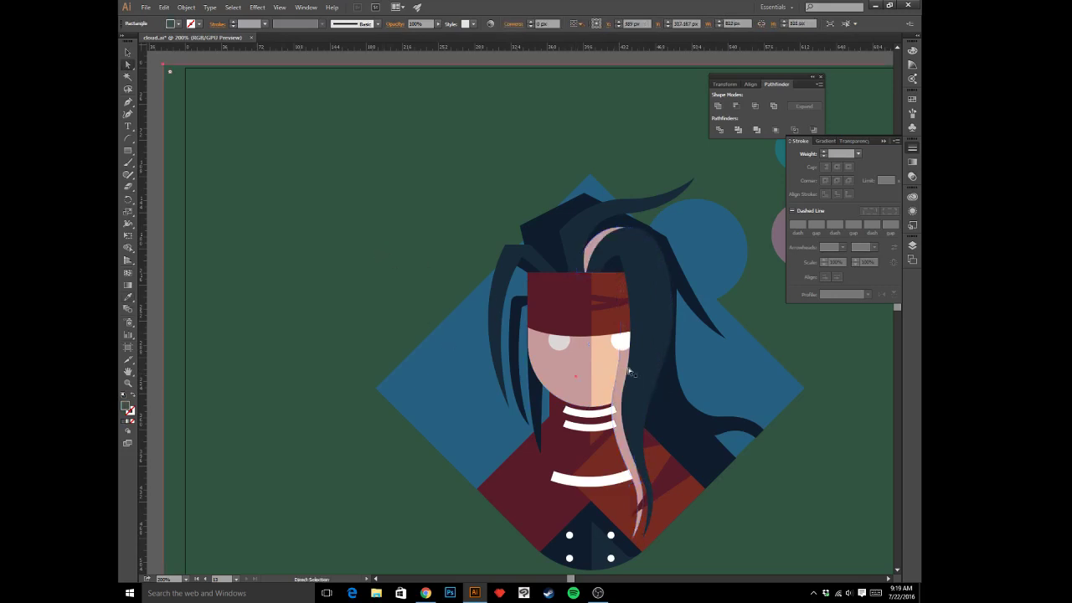
- Cut the pink strand copy and paste it in place inside the face shape as a hair shadow, then deselect
{"action": "key", "text": "v"}
{"action": "left_click", "coordinate": [623, 371]}
{"action": "key", "text": "ctrl+x"}
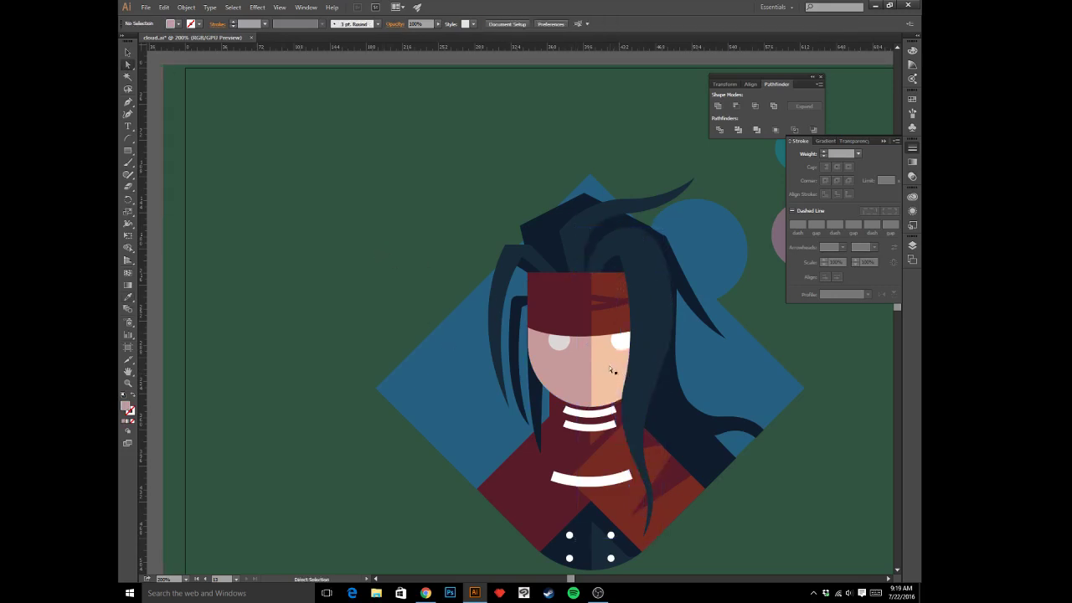
{"action": "key", "text": "v"}
{"action": "left_click", "coordinate": [585, 367]}
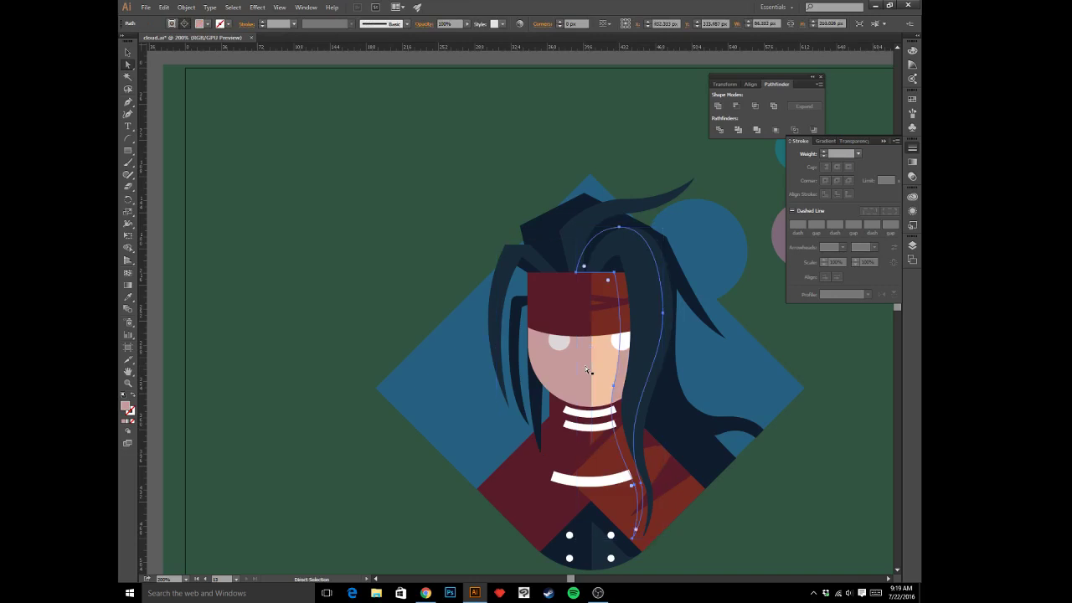
{"action": "left_click", "coordinate": [363, 273]}
- Examine the whole portrait on its artboard with the hair shadow on the face
{"action": "key", "text": "ctrl+minus"}
{"action": "key", "text": "ctrl+minus"}
{"action": "key", "text": "ctrl+minus"}
{"action": "key", "text": "ctrl+minus"}
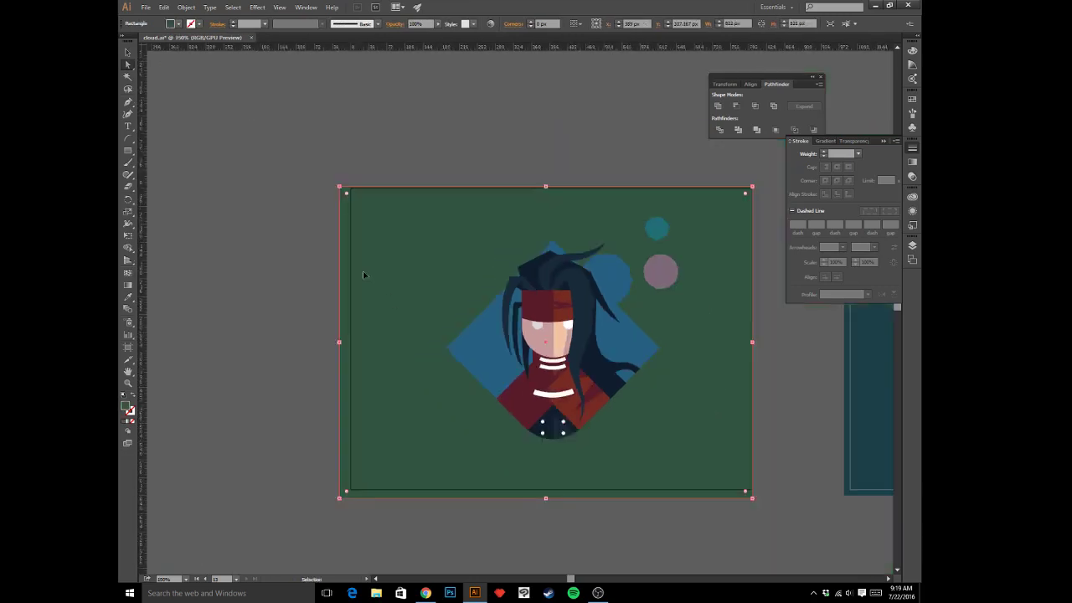
{"action": "key", "text": "ctrl+plus"}
{"action": "key", "text": "ctrl+plus"}
{"action": "key", "text": "ctrl+plus"}
{"action": "key", "text": "ctrl+plus"}
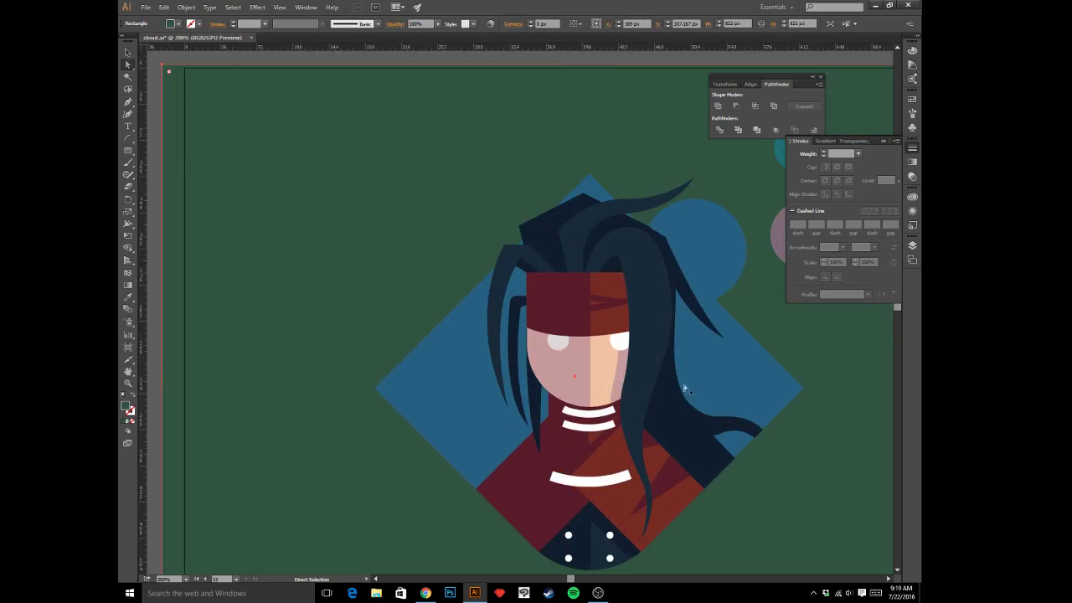
{"action": "key", "text": "alt+Tab"}
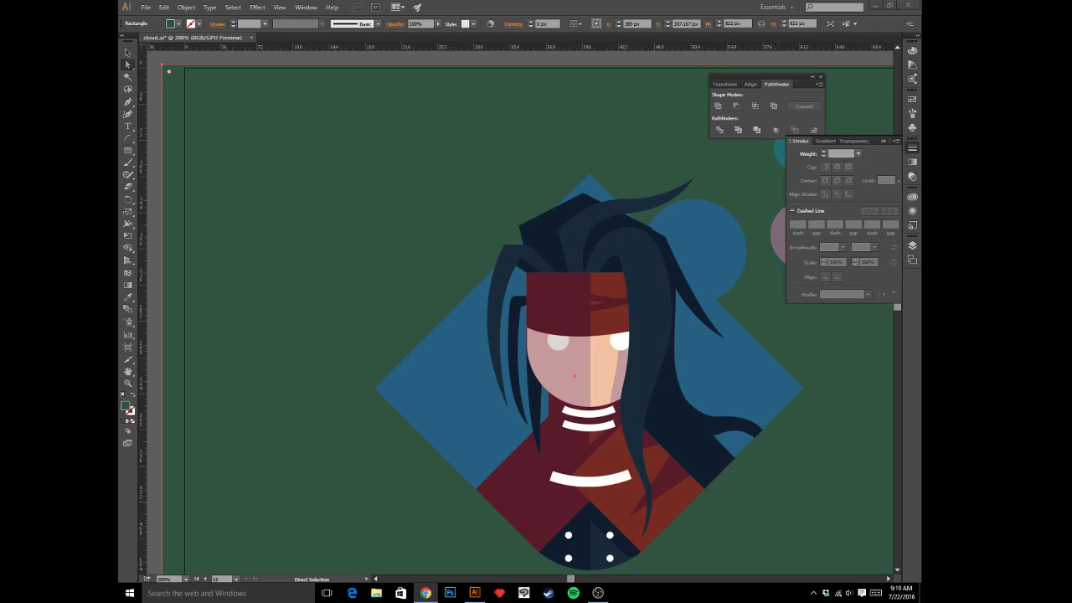
- Examine the back hair shape's corner points at the crown and its outline against the background diamond
{"action": "left_click", "coordinate": [519, 226]}
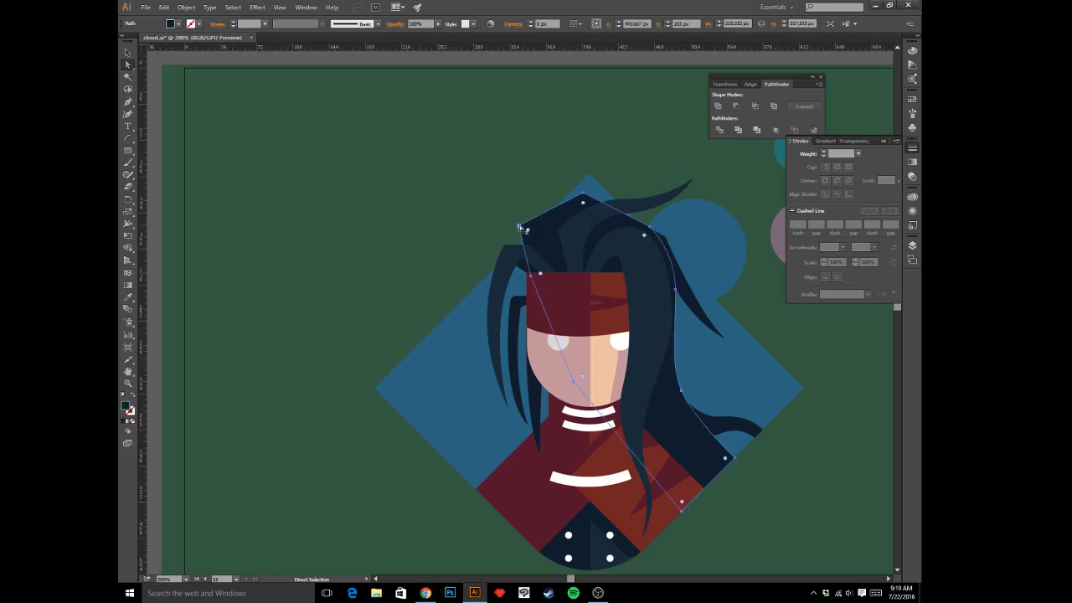
{"action": "left_click", "coordinate": [521, 226]}
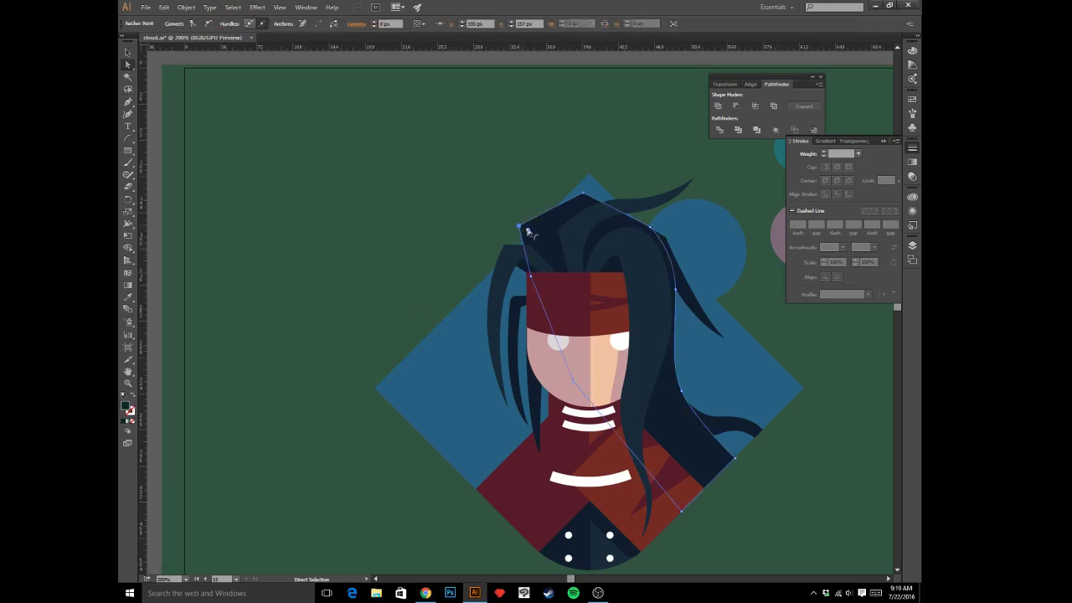
{"action": "left_click", "coordinate": [584, 199]}
{"action": "left_click", "coordinate": [505, 153]}
{"action": "key", "text": "ctrl+minus"}
{"action": "key", "text": "ctrl+minus"}
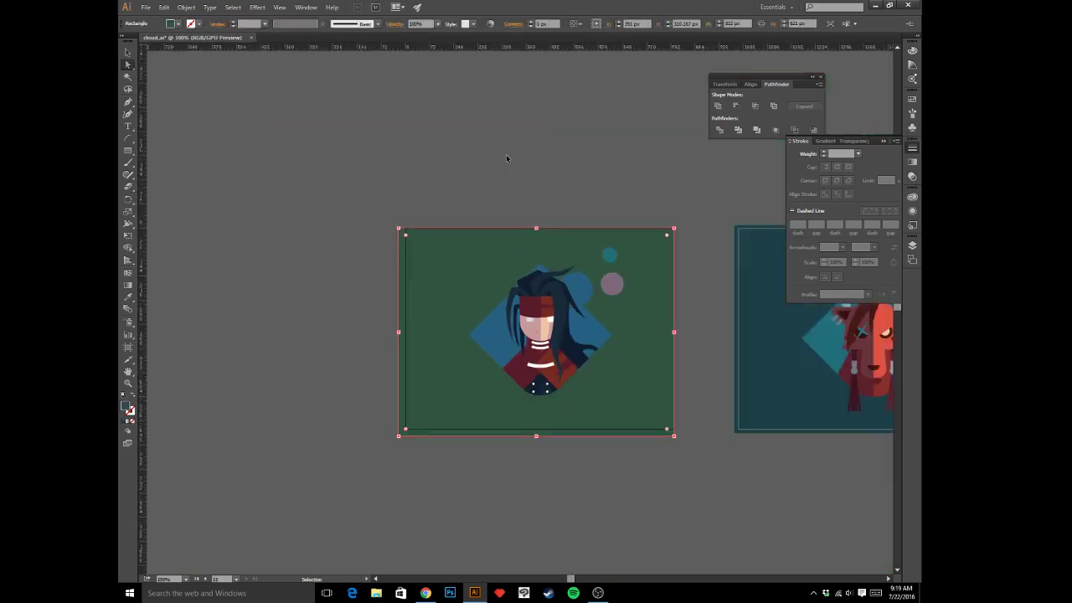
{"action": "key", "text": "ctrl+plus"}
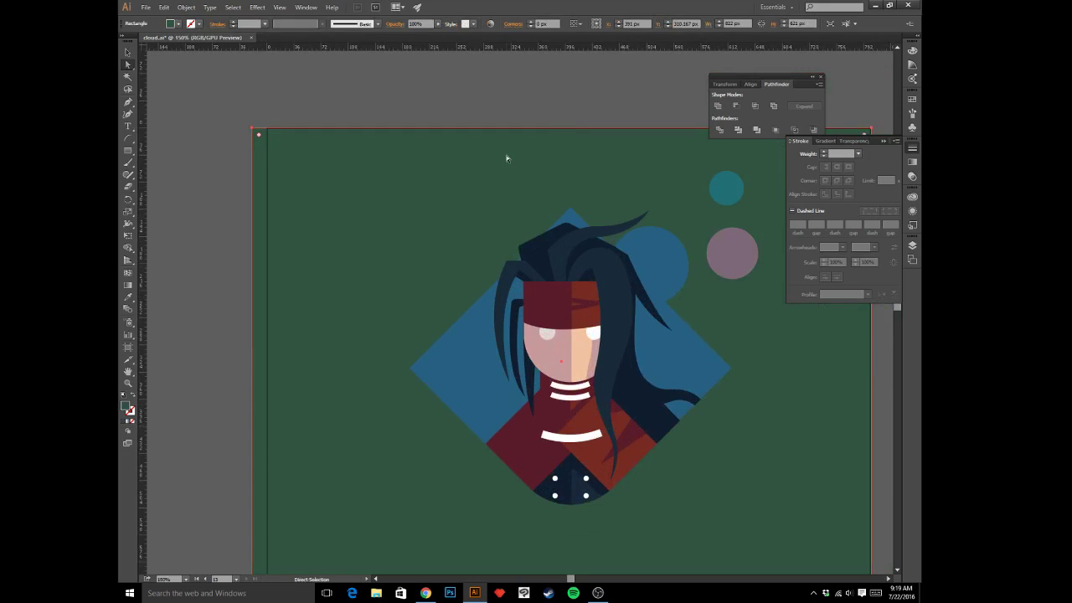
{"action": "left_click_drag", "start_coordinate": [571, 213], "coordinate": [534, 120]}
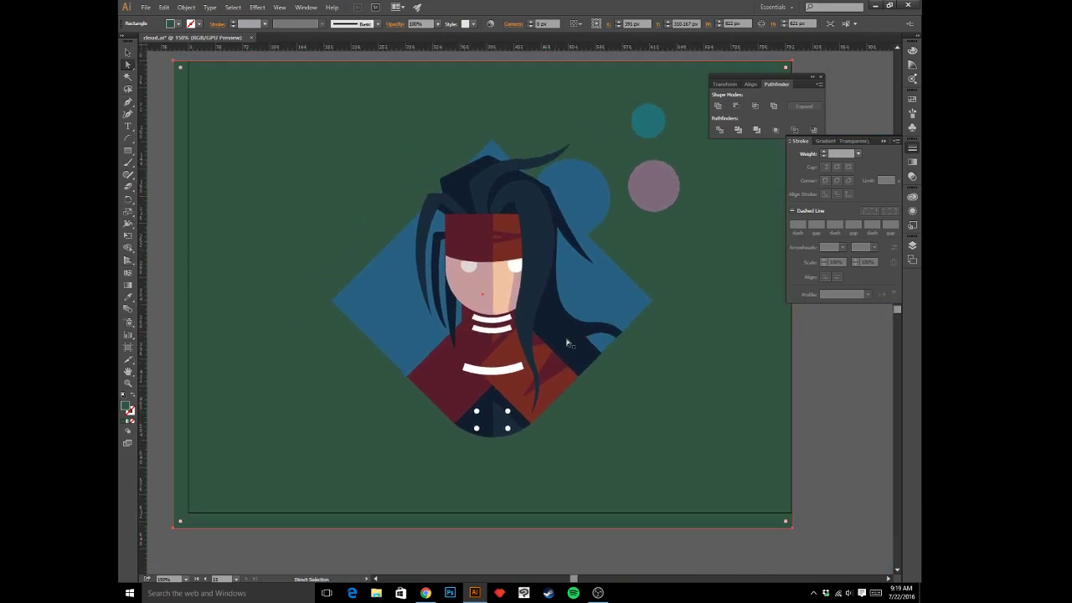
{"action": "left_click", "coordinate": [580, 354]}
{"action": "left_click", "coordinate": [678, 426]}
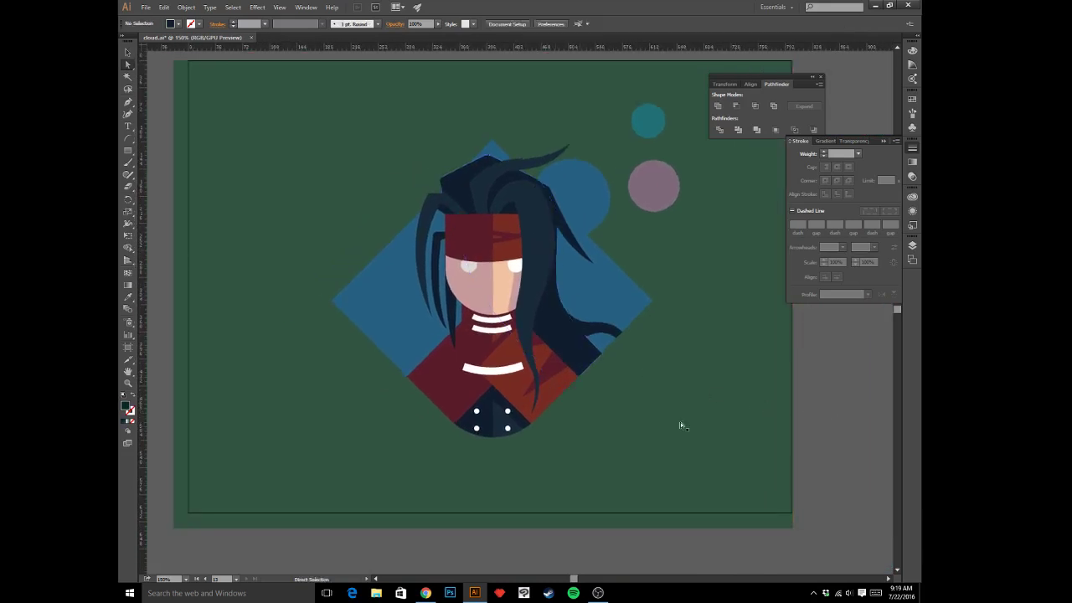
- Try to round the lowest corner of the dark red shoulder shape
{"action": "left_click_drag", "start_coordinate": [640, 424], "coordinate": [718, 449]}
{"action": "key", "text": "ctrl+plus"}
{"action": "key", "text": "ctrl+plus"}
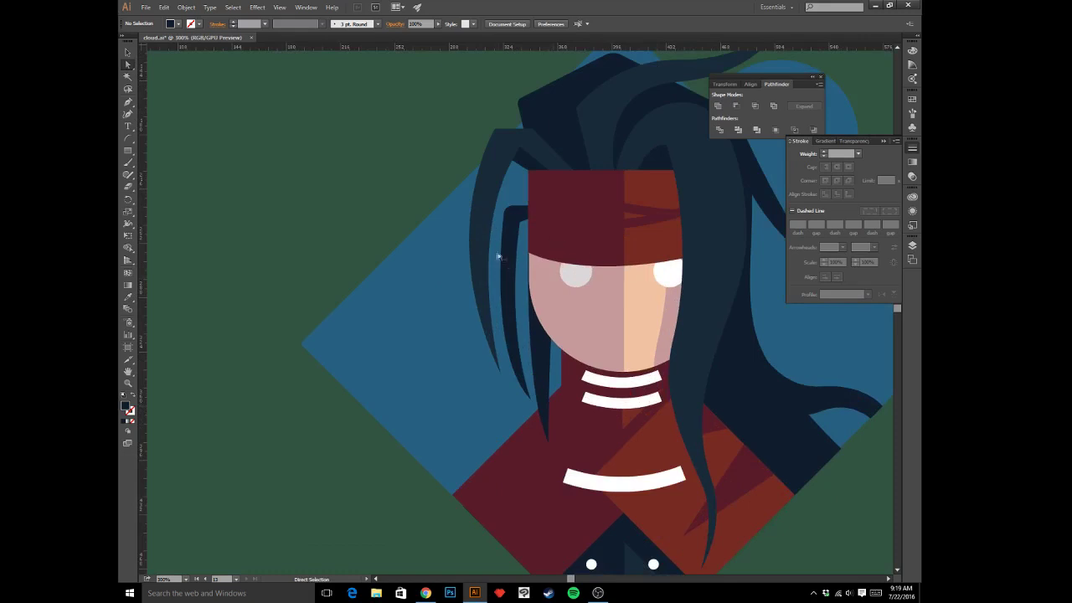
{"action": "left_click_drag", "start_coordinate": [526, 349], "coordinate": [497, 212]}
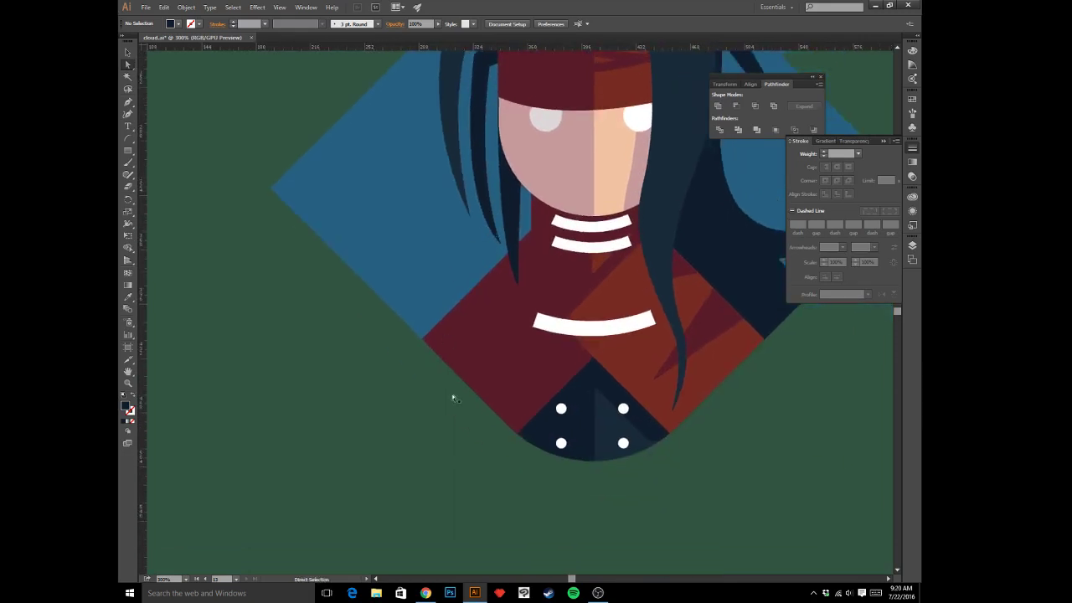
{"action": "left_click", "coordinate": [495, 359]}
{"action": "left_click", "coordinate": [516, 427]}
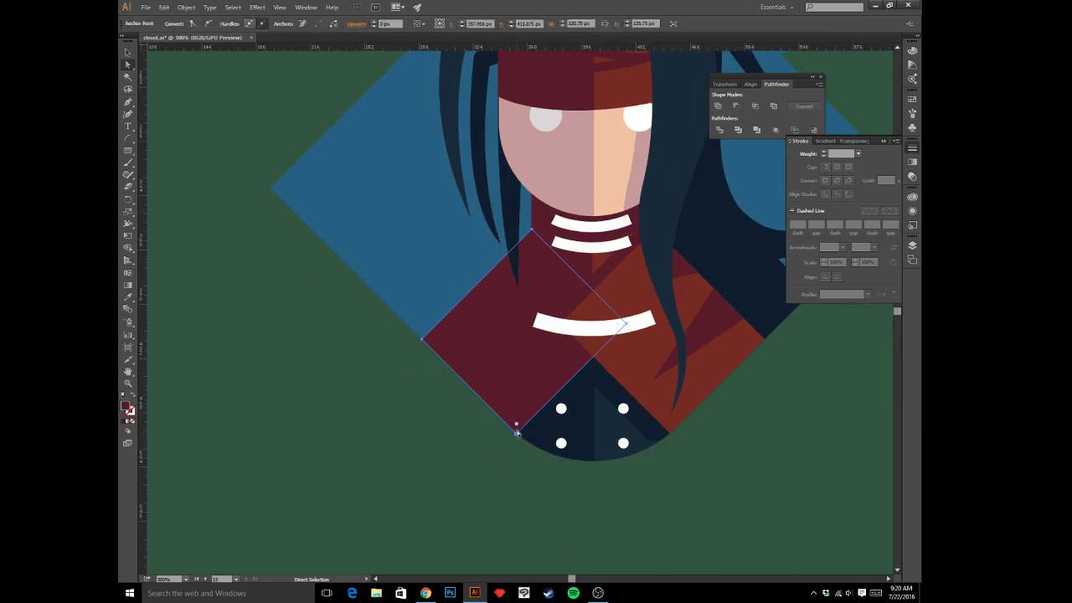
{"action": "left_click_drag", "start_coordinate": [514, 414], "coordinate": [516, 338]}
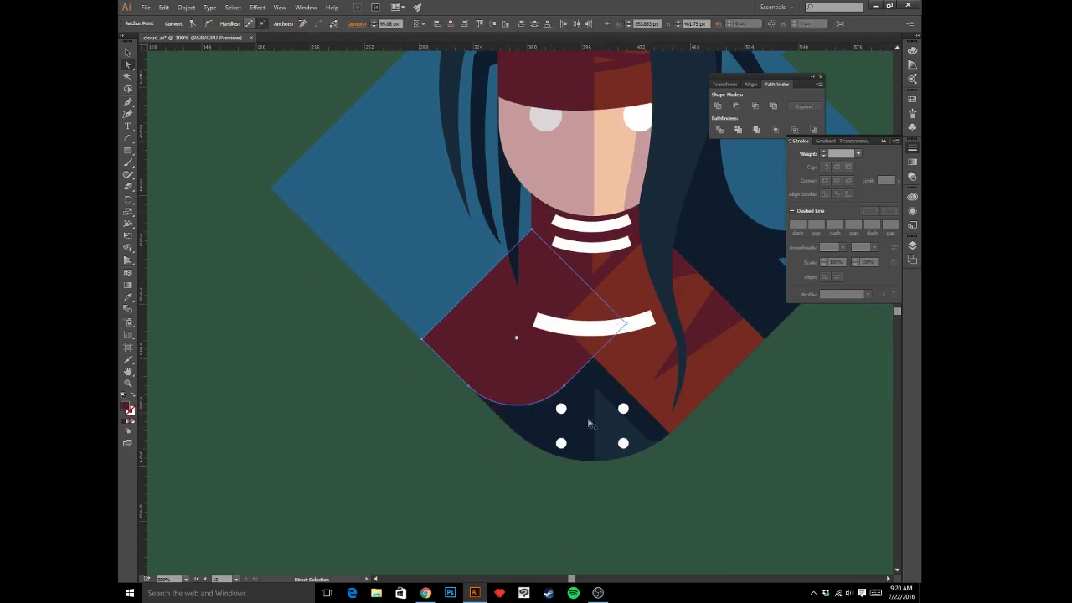
{"action": "left_click", "coordinate": [704, 399]}
{"action": "key", "text": "v"}
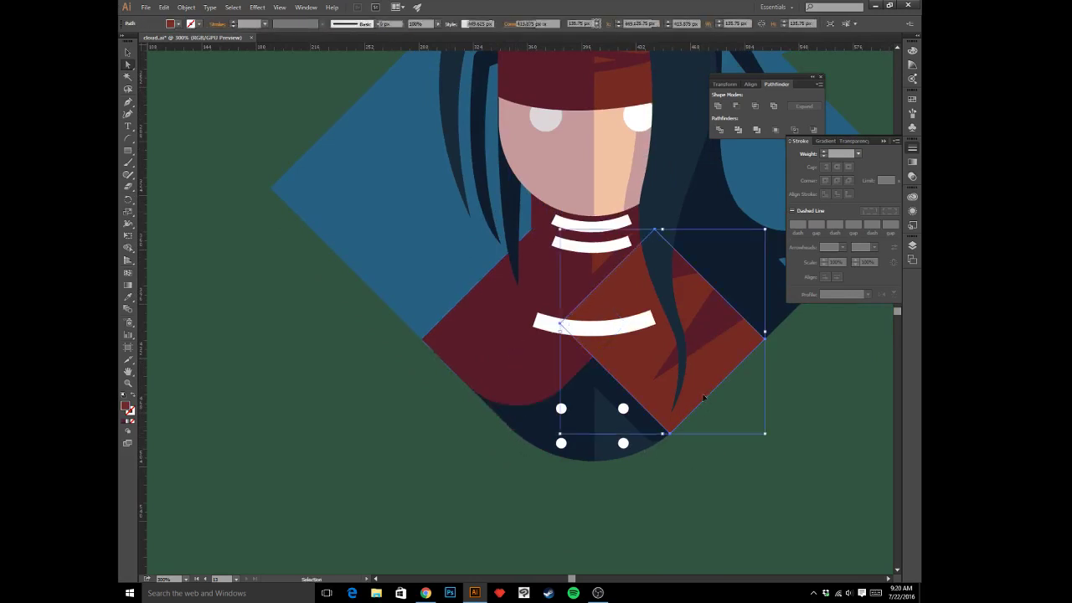
{"action": "left_click", "coordinate": [703, 455]}
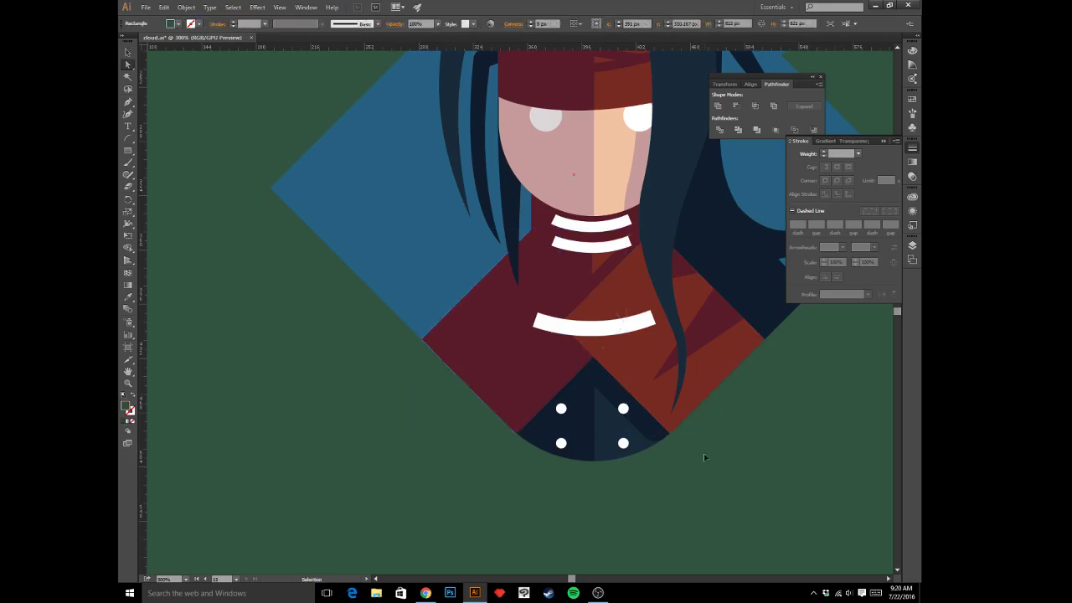
- Compare the whole portrait with the neighbouring finished artwork and examine its overall silhouette
{"action": "key", "text": "ctrl+minus"}
{"action": "key", "text": "ctrl+minus"}
{"action": "key", "text": "ctrl+minus"}
{"action": "key", "text": "ctrl+minus"}
{"action": "key", "text": "ctrl+minus"}
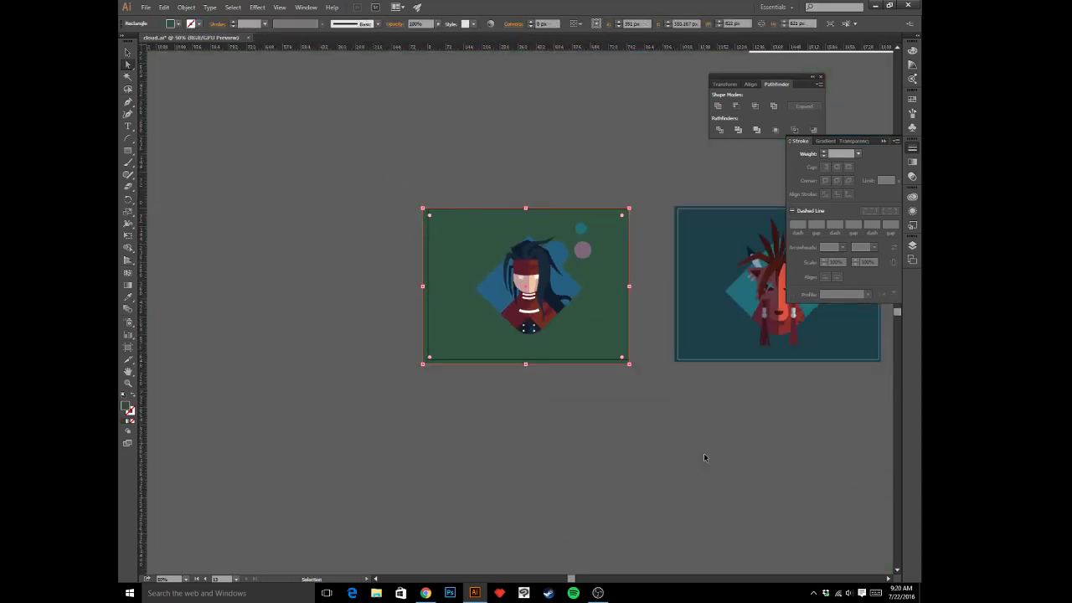
{"action": "key", "text": "ctrl+plus"}
{"action": "key", "text": "ctrl+plus"}
{"action": "key", "text": "ctrl+plus"}
{"action": "left_click_drag", "start_coordinate": [635, 323], "coordinate": [529, 361]}
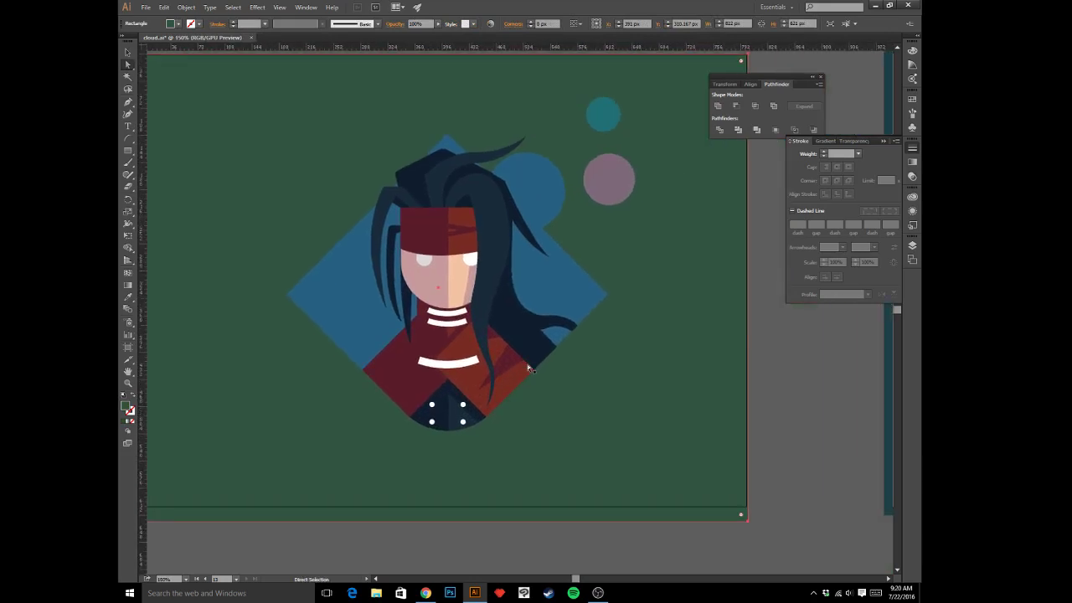
{"action": "left_click_drag", "start_coordinate": [544, 365], "coordinate": [713, 416]}
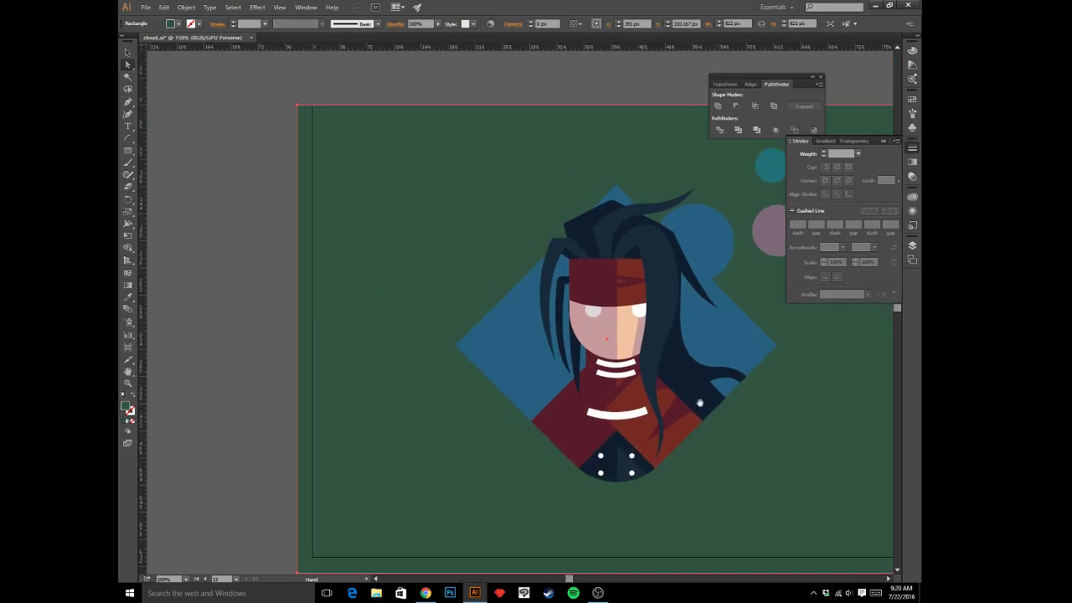
- Draw an upright rectangle about 41 × 104 px on the empty green background beside the portrait
{"action": "left_click", "coordinate": [128, 151]}
{"action": "scroll", "coordinate": [431, 293], "scroll_direction": "up", "scroll_amount": 1}
{"action": "scroll", "coordinate": [432, 293], "scroll_direction": "left", "scroll_amount": 1}
{"action": "mouse_move", "coordinate": [416, 273]}
{"action": "left_mouse_down"}
{"action": "mouse_move", "coordinate": [457, 389]}
{"action": "mouse_move", "coordinate": [446, 350]}
{"action": "left_mouse_up"}
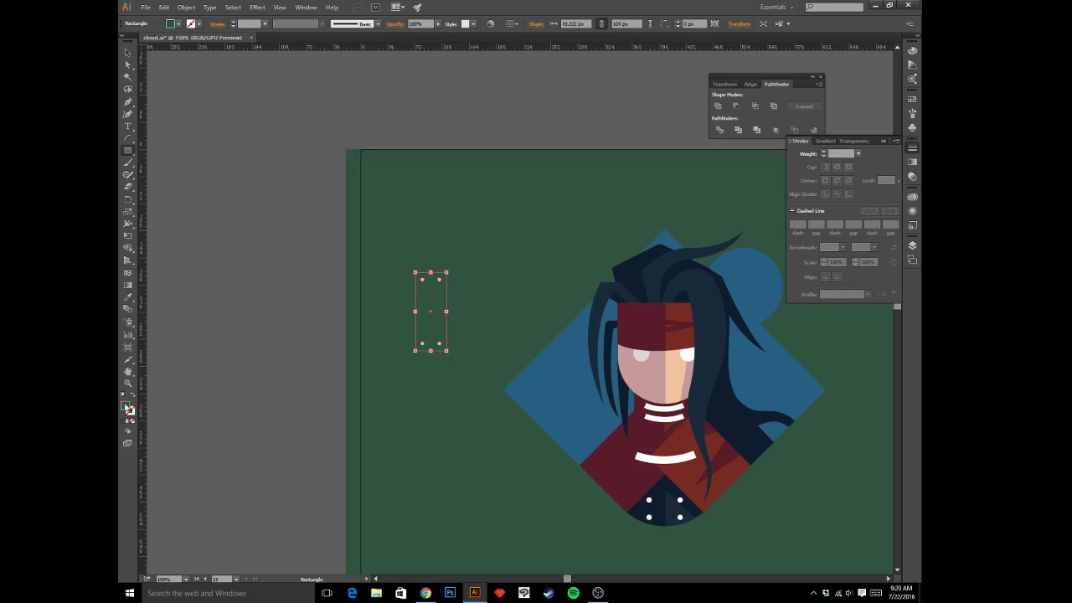
- Fill the upright rectangle with golden brown #9b8140 and deselect it
{"action": "double_click", "coordinate": [127, 407]}
{"action": "left_click_drag", "start_coordinate": [535, 320], "coordinate": [538, 344]}
{"action": "left_click_drag", "start_coordinate": [475, 321], "coordinate": [462, 277]}
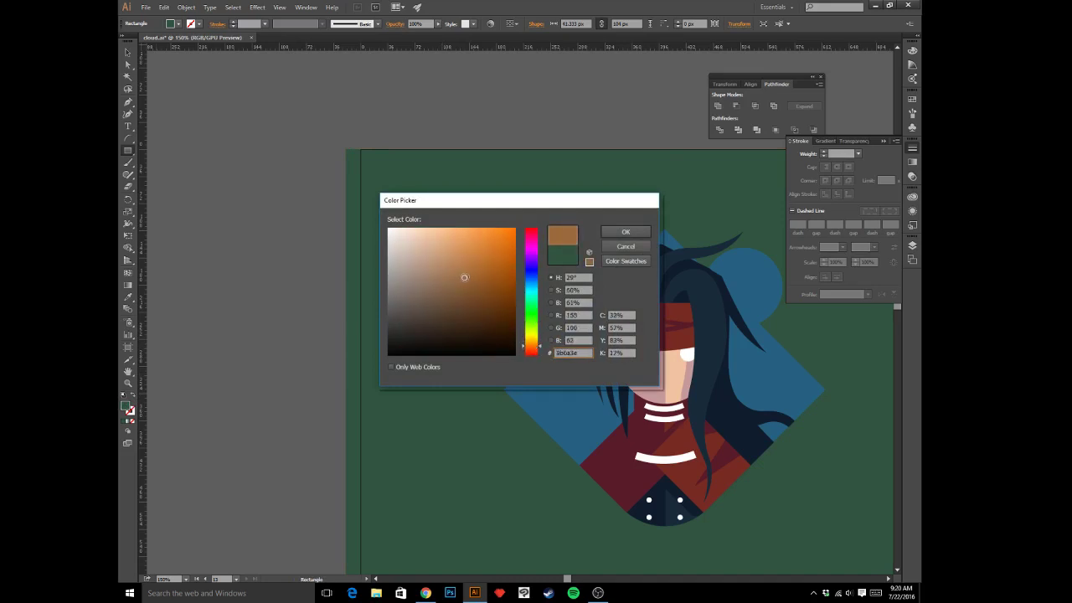
{"action": "left_click", "coordinate": [531, 343]}
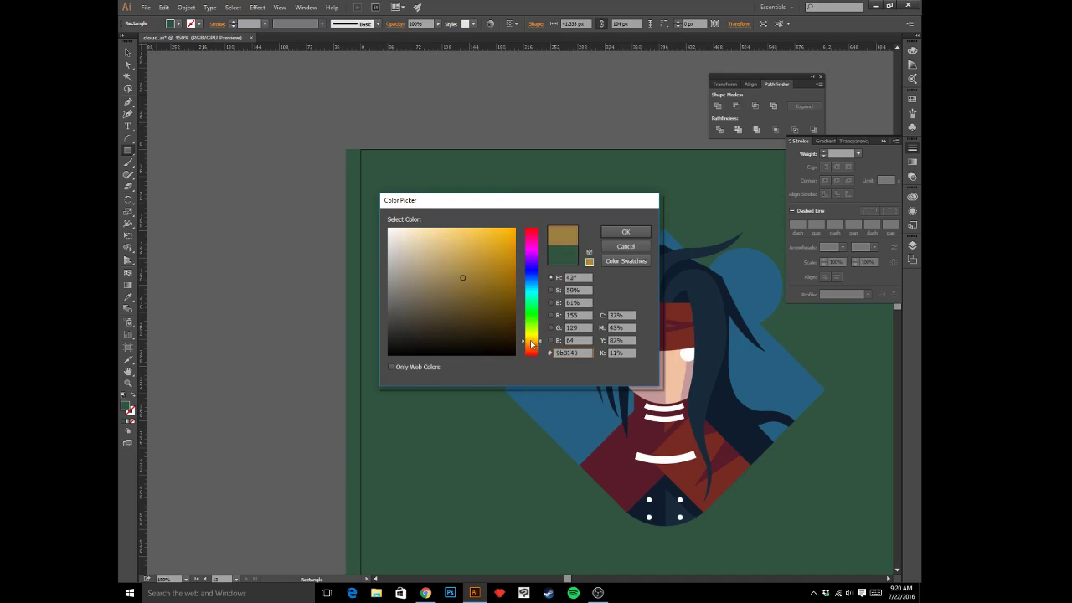
{"action": "left_click", "coordinate": [625, 232]}
{"action": "left_click", "coordinate": [506, 124]}
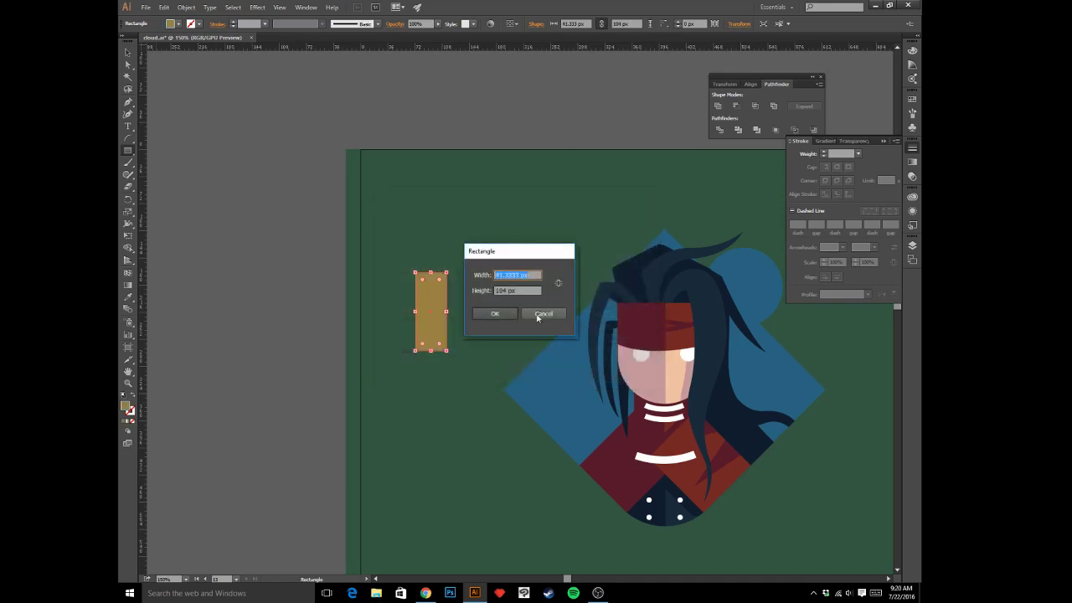
{"action": "left_click", "coordinate": [493, 312]}
{"action": "key", "text": "Delete"}
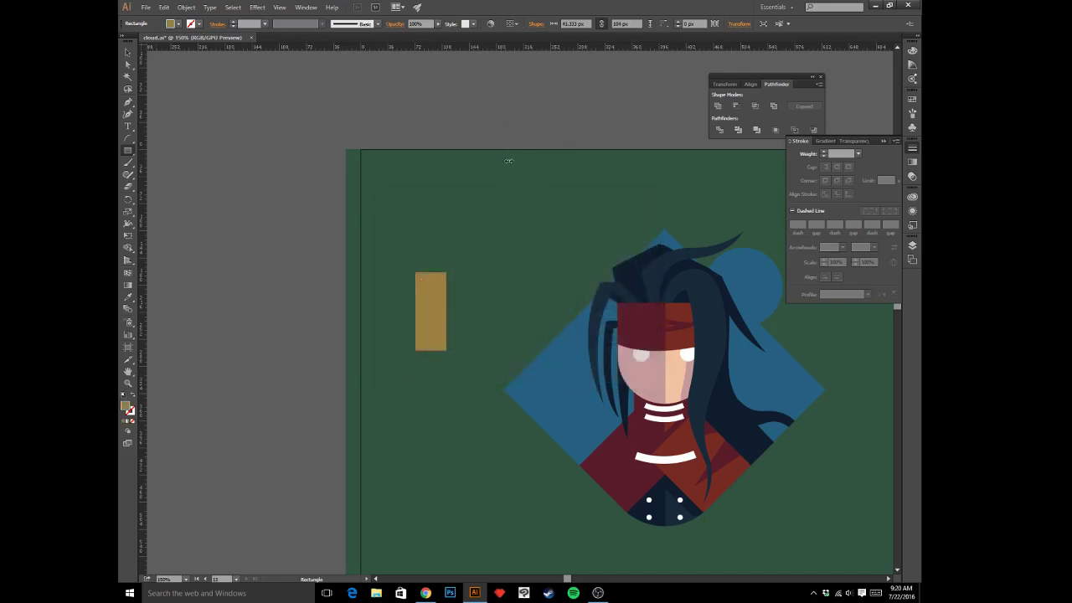
{"action": "key", "text": "v"}
{"action": "left_click_drag", "start_coordinate": [519, 267], "coordinate": [555, 265]}
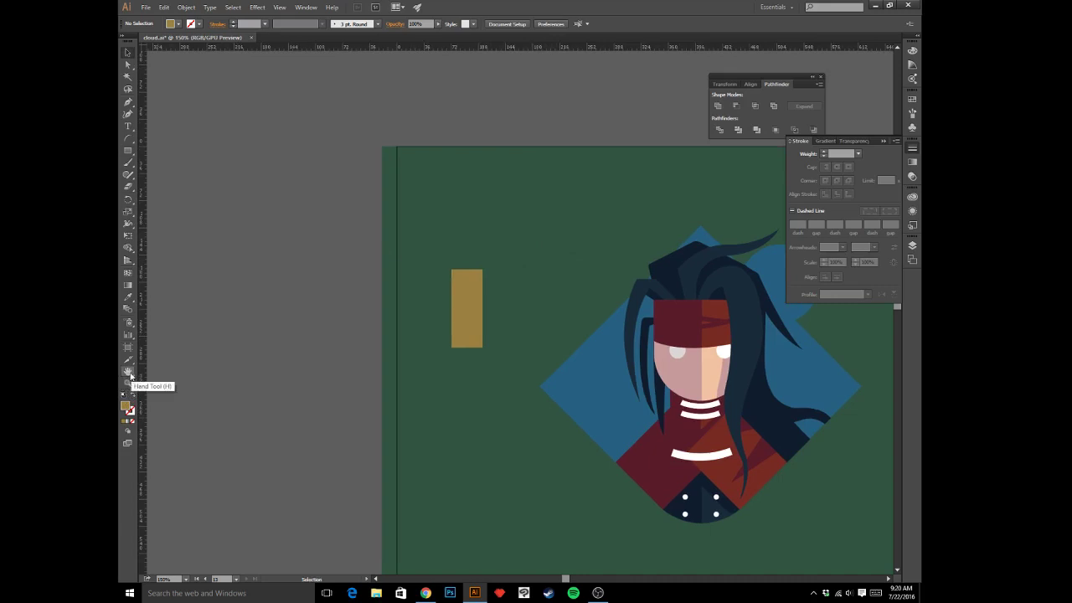
- Draw a wider golden rectangle about 74 × 37 px across the lower end of the upright one
{"action": "key", "text": "alt+Tab"}
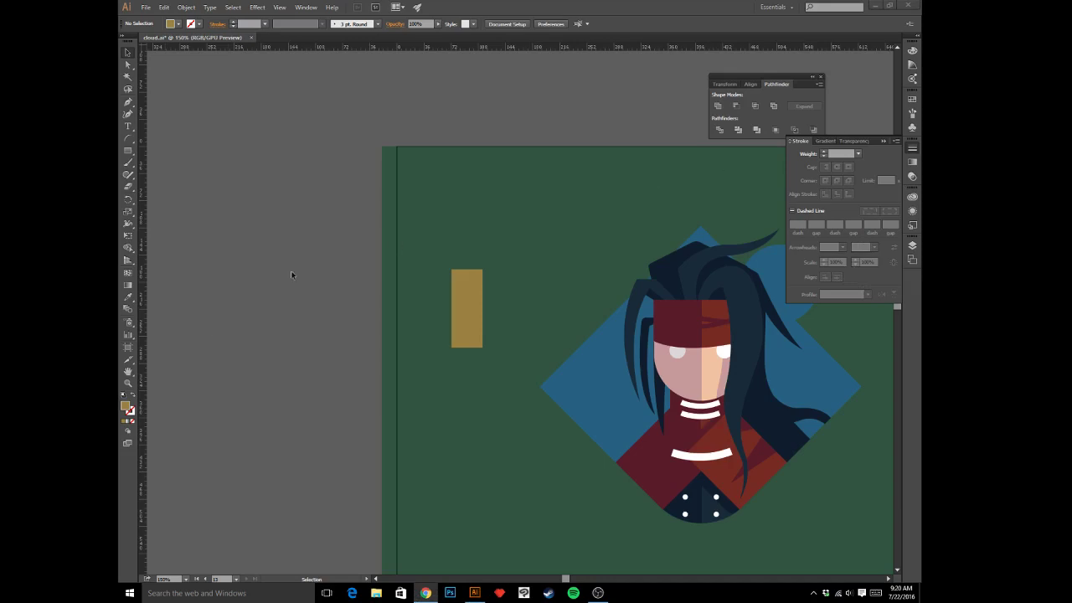
{"action": "key", "text": "alt+Tab"}
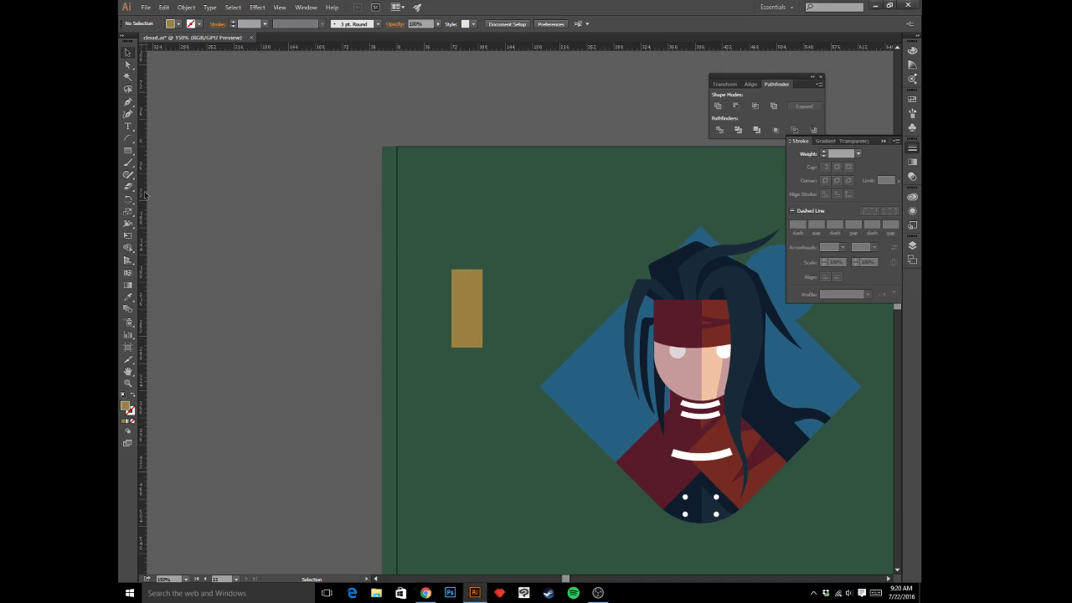
{"action": "left_click", "coordinate": [127, 151]}
{"action": "left_click_drag", "start_coordinate": [440, 339], "coordinate": [495, 368]}
- Round the two upper corners of the wide golden rectangle and reselect the shape
{"action": "key", "text": "a"}
{"action": "left_click", "coordinate": [495, 340]}
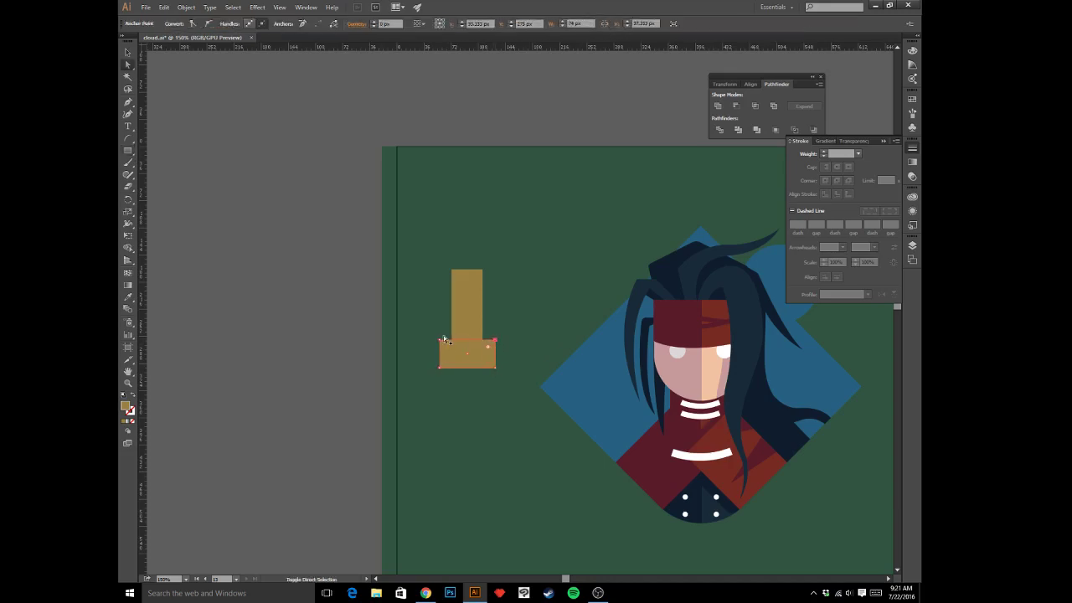
{"action": "left_click", "coordinate": [440, 341], "text": "shift"}
{"action": "left_click_drag", "start_coordinate": [457, 358], "coordinate": [457, 359]}
{"action": "key", "text": "v"}
{"action": "left_click", "coordinate": [287, 330]}
{"action": "left_click", "coordinate": [445, 357]}
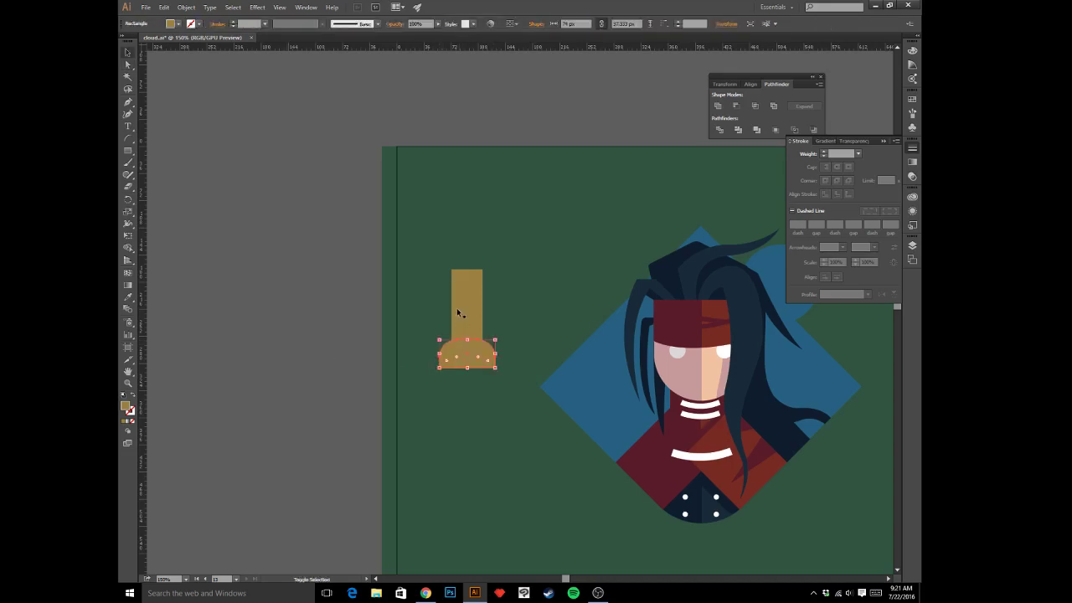
- Center the upright rectangle and the rounded base horizontally on each other and deselect them
{"action": "left_click", "coordinate": [457, 308], "text": "shift"}
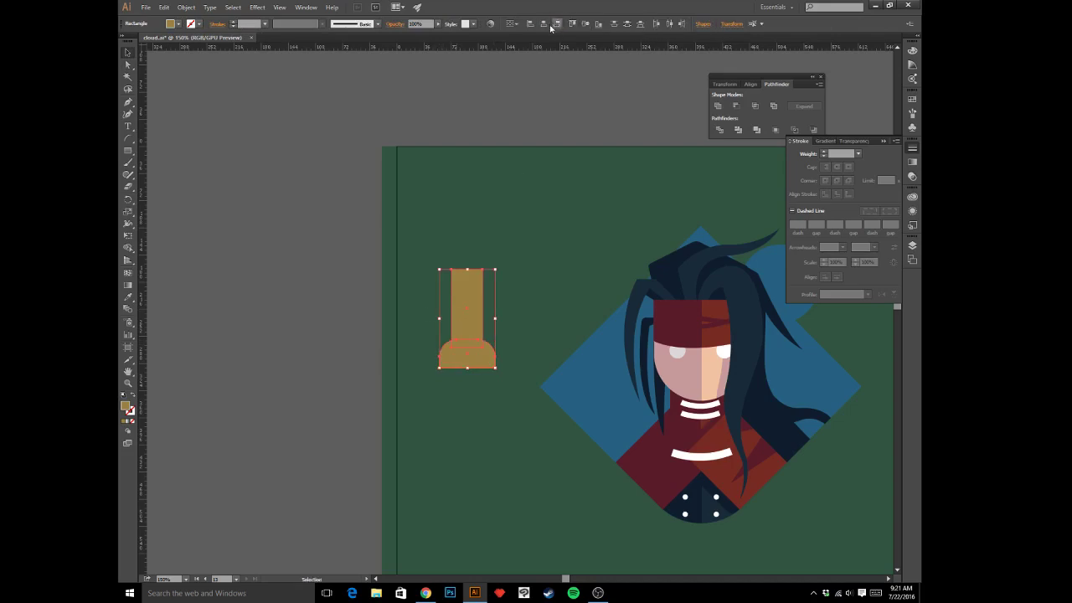
{"action": "left_click", "coordinate": [528, 67]}
{"action": "left_click_drag", "start_coordinate": [545, 173], "coordinate": [568, 183]}
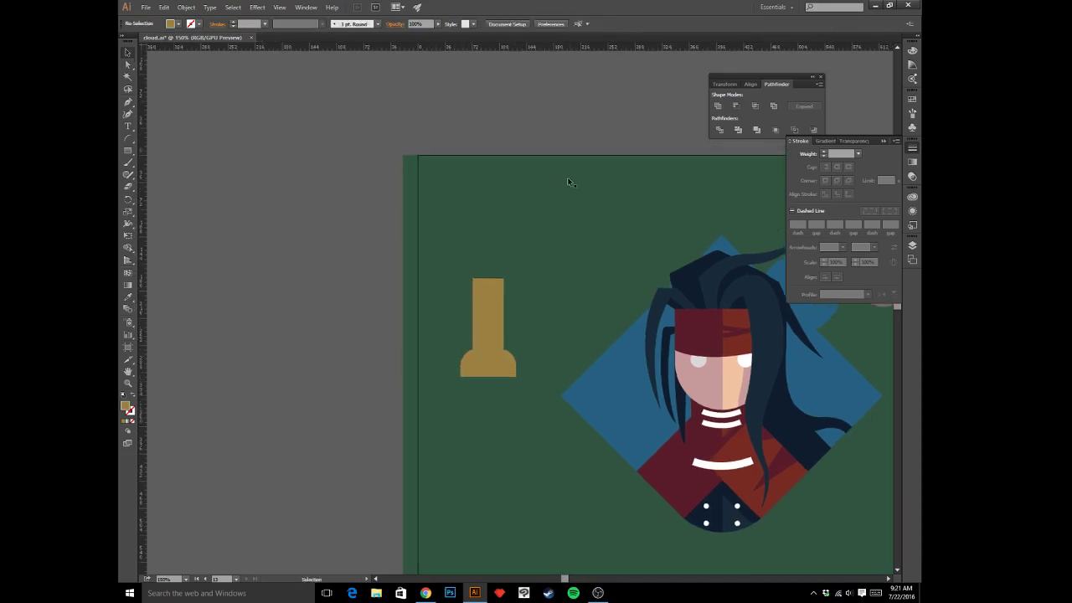
- Draw a golden rectangle about 21 px tall, slightly wider than the upright, across its upper end
{"action": "left_click", "coordinate": [127, 151]}
{"action": "left_click_drag", "start_coordinate": [469, 273], "coordinate": [507, 289]}
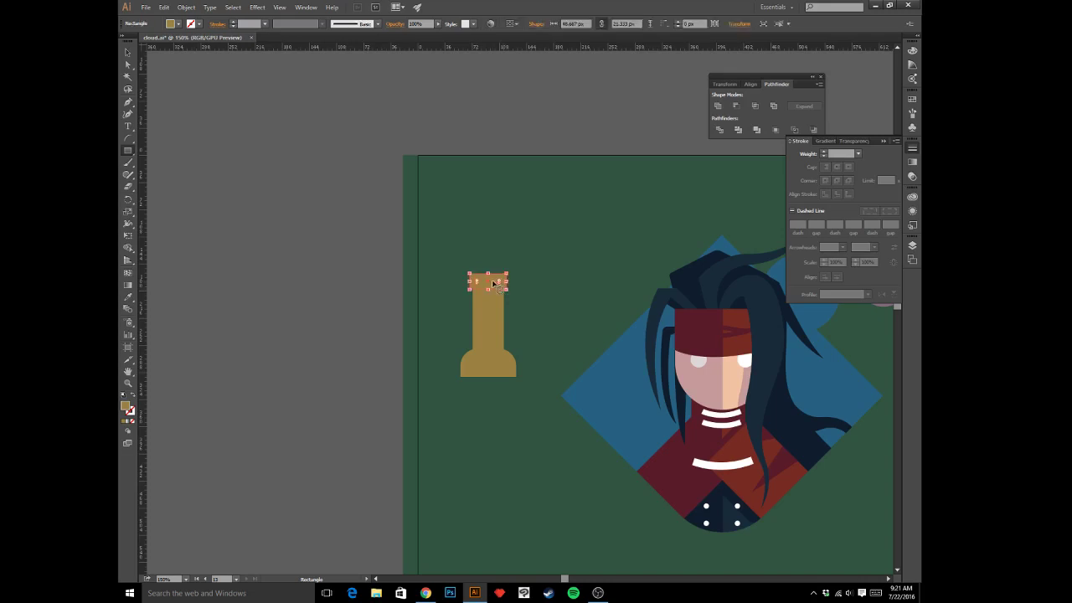
{"action": "key", "text": "v"}
- Stack two wider copies of the collar rectangle upward, about 59 px and 66 px wide, stretching the topmost to about 41 px tall
{"action": "mouse_move", "coordinate": [490, 277]}
{"action": "left_mouse_down"}
{"action": "mouse_move", "coordinate": [509, 275]}
{"action": "mouse_move", "coordinate": [494, 268]}
{"action": "left_mouse_up"}
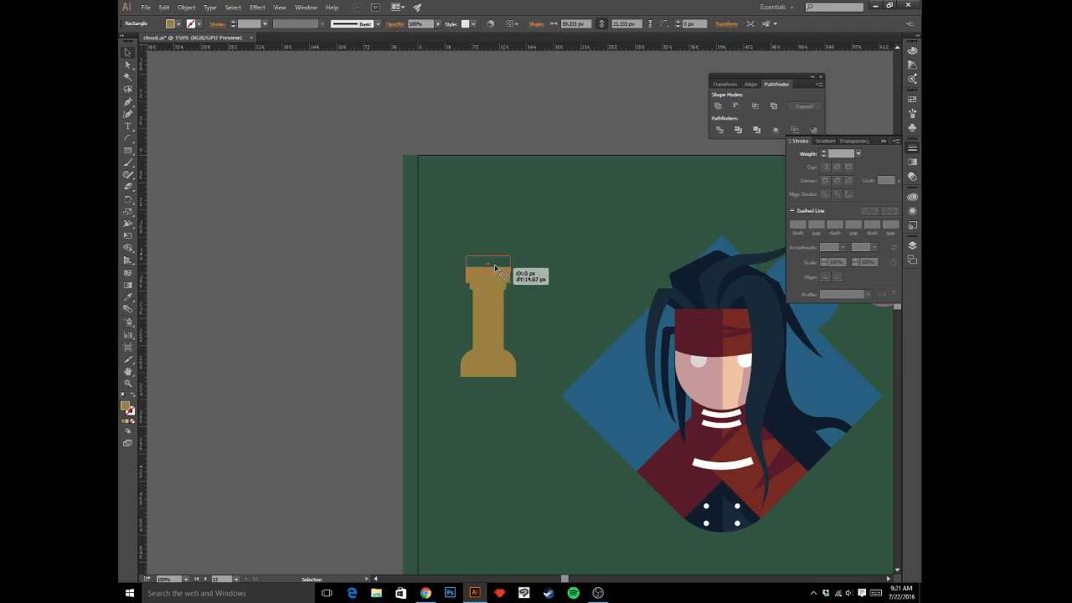
{"action": "left_click_drag", "start_coordinate": [495, 268], "coordinate": [487, 243]}
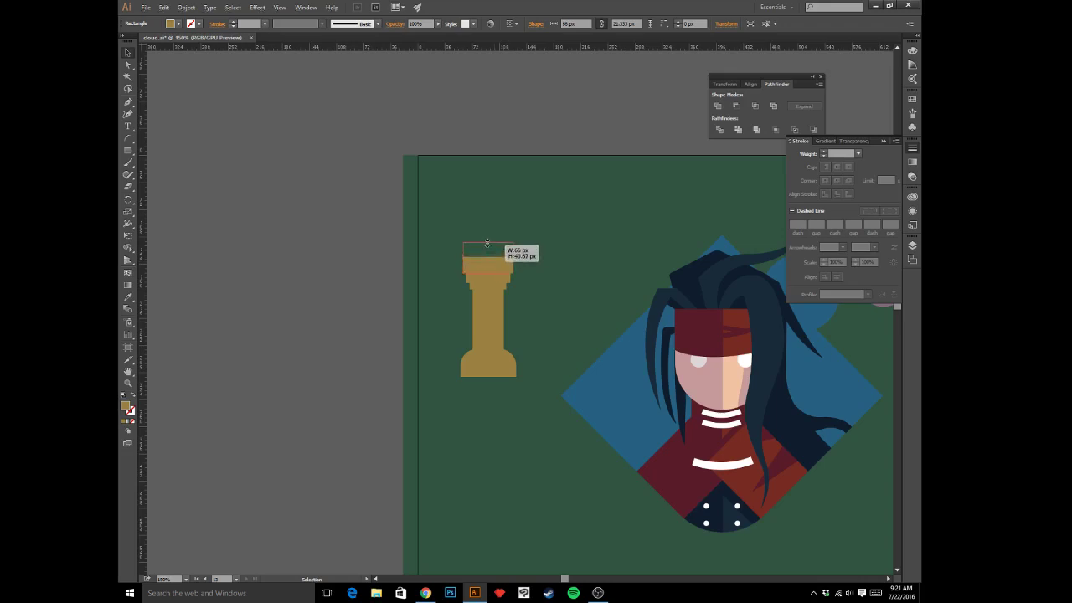
{"action": "left_click_drag", "start_coordinate": [486, 243], "coordinate": [486, 243]}
{"action": "left_click", "coordinate": [494, 123]}
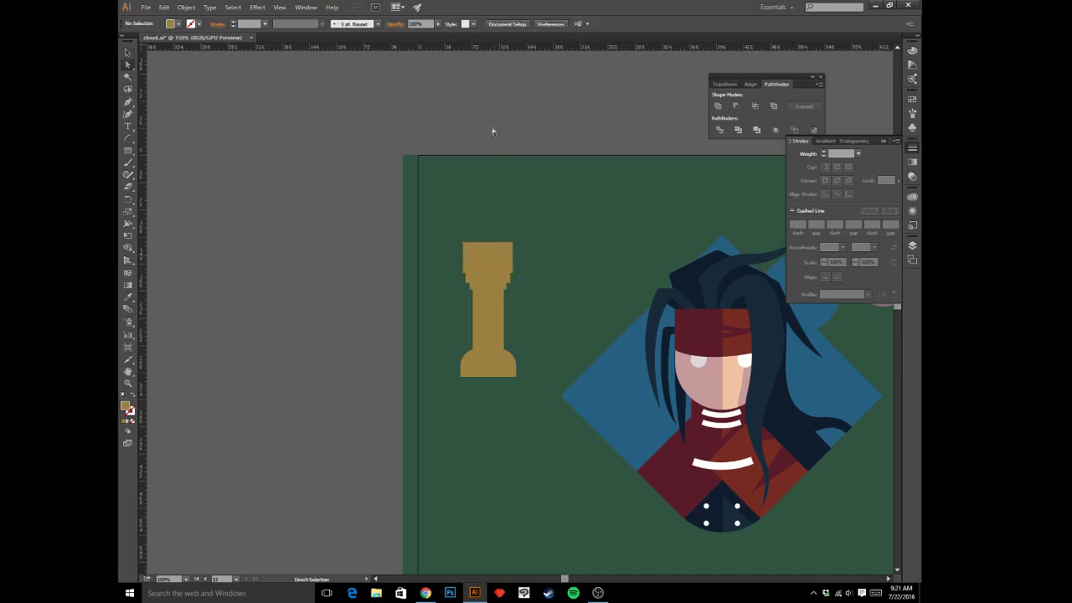
- Copy the narrowest collar rectangle to just below the rounded base and deselect it
{"action": "key", "text": "a"}
{"action": "left_click", "coordinate": [489, 288]}
{"action": "left_click_drag", "start_coordinate": [489, 287], "coordinate": [498, 388]}
{"action": "left_click", "coordinate": [398, 377]}
{"action": "key", "text": "ctrl+minus"}
{"action": "key", "text": "ctrl+minus"}
{"action": "key", "text": "ctrl+minus"}
{"action": "key", "text": "ctrl+plus"}
{"action": "key", "text": "ctrl+plus"}
{"action": "key", "text": "ctrl+plus"}
{"action": "key", "text": "ctrl+plus"}
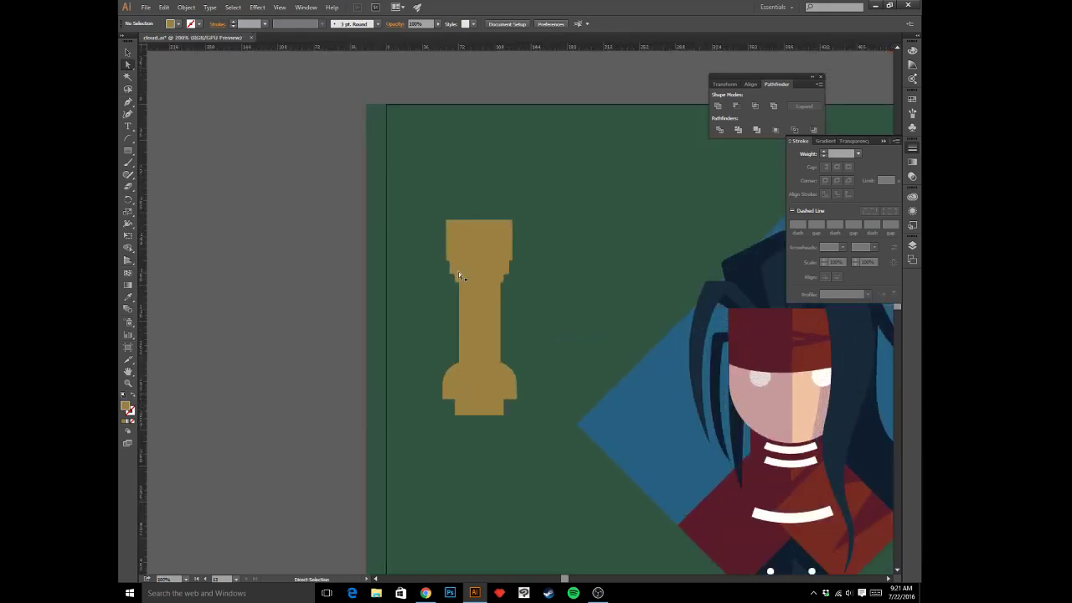
{"action": "key", "text": "space"}
{"action": "left_click_drag", "start_coordinate": [454, 248], "coordinate": [486, 272]}
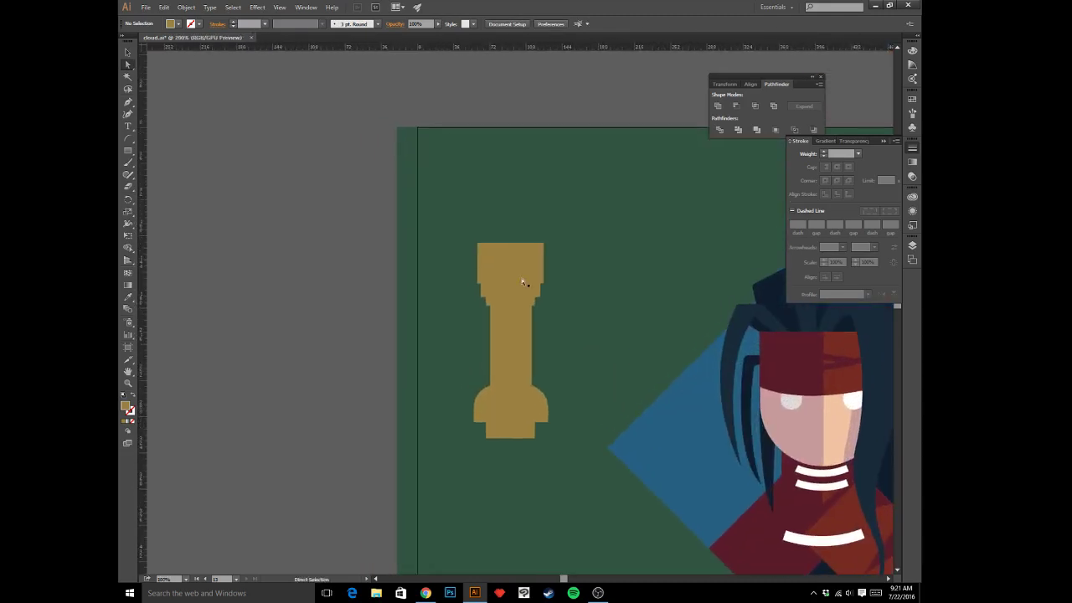
{"action": "key", "text": "alt+Tab"}
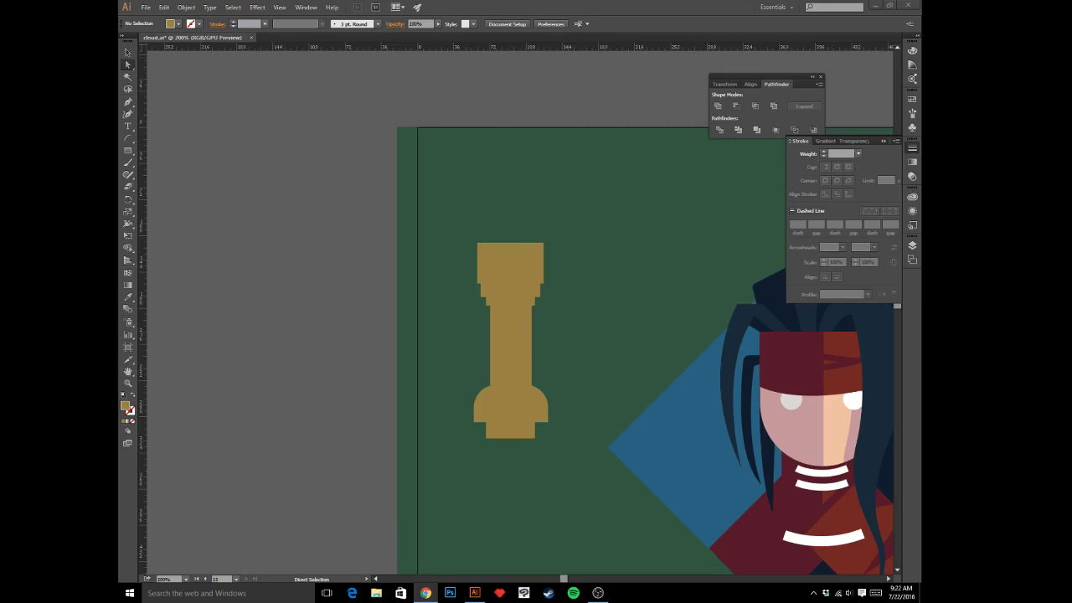
{"action": "left_click", "coordinate": [494, 101]}
{"action": "left_click_drag", "start_coordinate": [590, 206], "coordinate": [576, 207]}
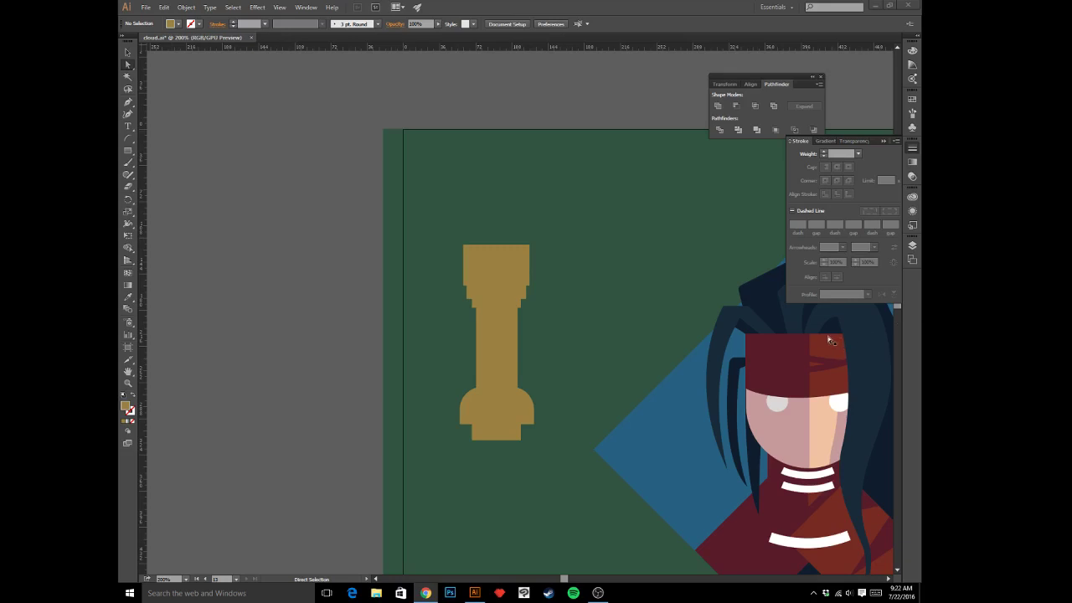
{"action": "left_click", "coordinate": [576, 111]}
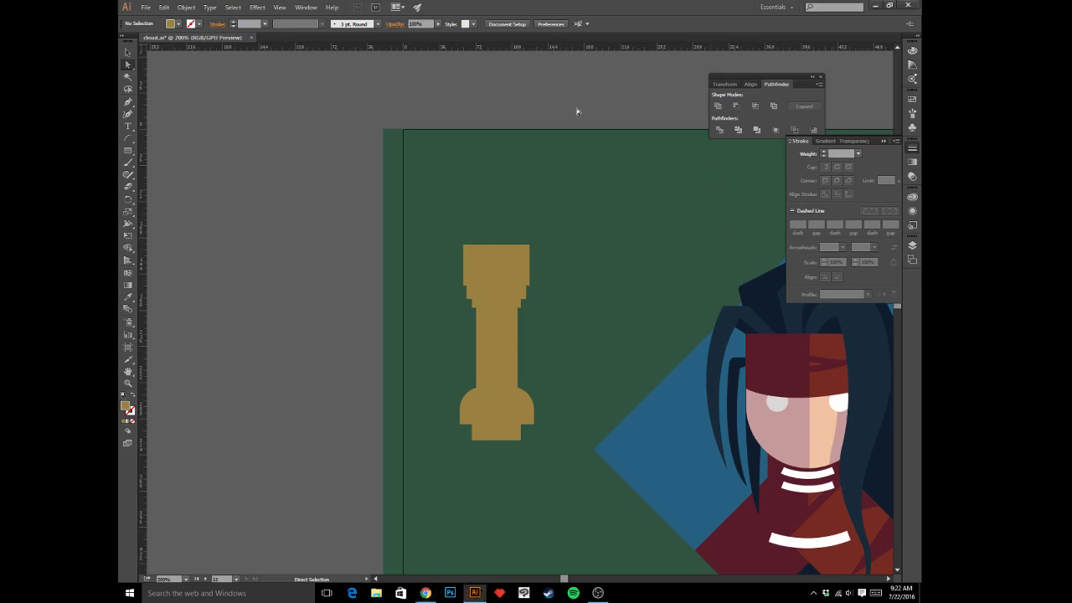
{"action": "left_click_drag", "start_coordinate": [573, 270], "coordinate": [630, 320]}
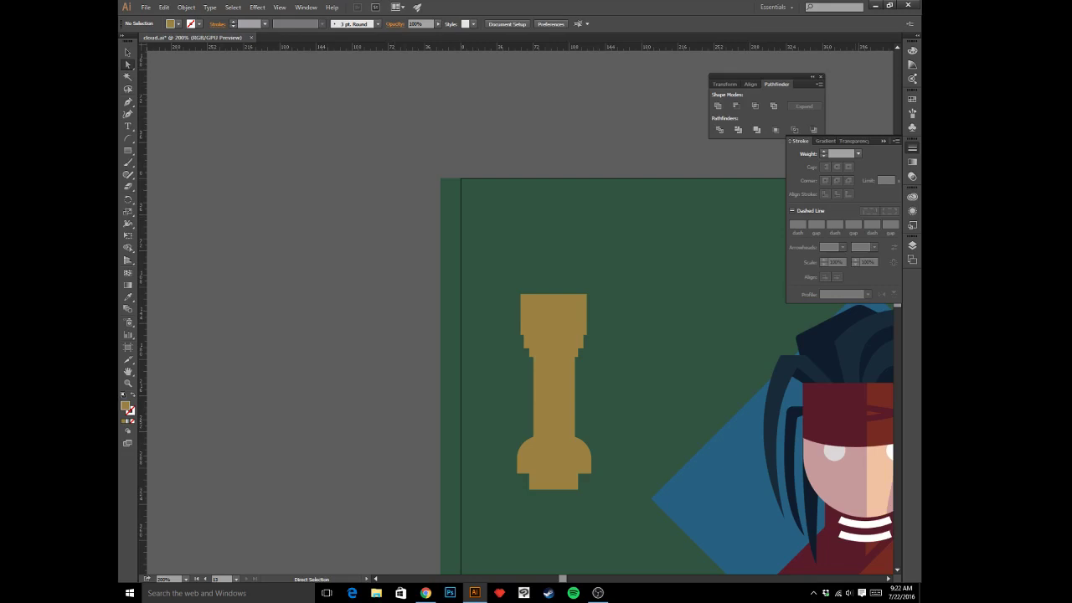
- Round the two upper corners of the topmost golden rectangle to form the back of the hand
{"action": "left_click", "coordinate": [581, 318]}
{"action": "left_click", "coordinate": [586, 293]}
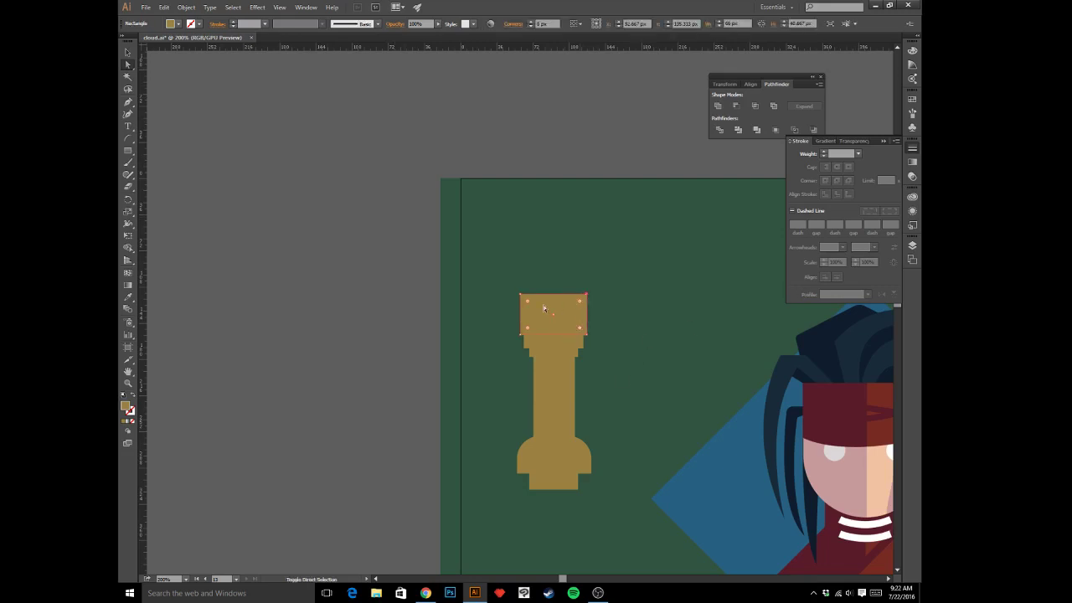
{"action": "left_click", "coordinate": [519, 296], "text": "shift"}
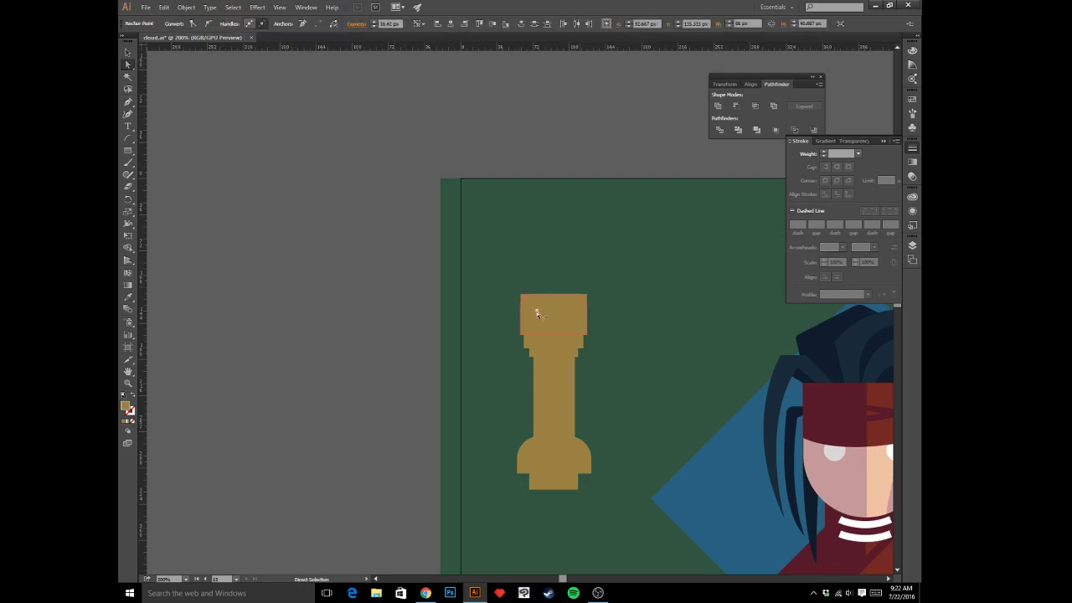
{"action": "left_click_drag", "start_coordinate": [536, 314], "coordinate": [539, 313]}
{"action": "left_click", "coordinate": [574, 135]}
{"action": "left_click_drag", "start_coordinate": [597, 214], "coordinate": [605, 231]}
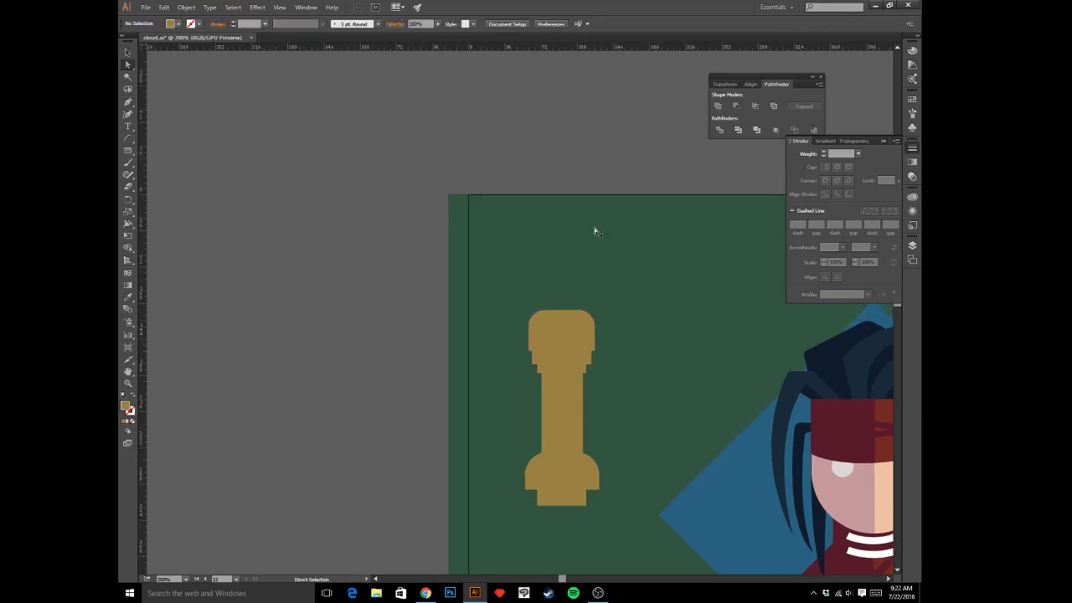
- Draw a pointed, curved thumb with the Pen tool on the portrait-facing side of the rounded hand block
{"action": "key", "text": "p"}
{"action": "left_click", "coordinate": [595, 322]}
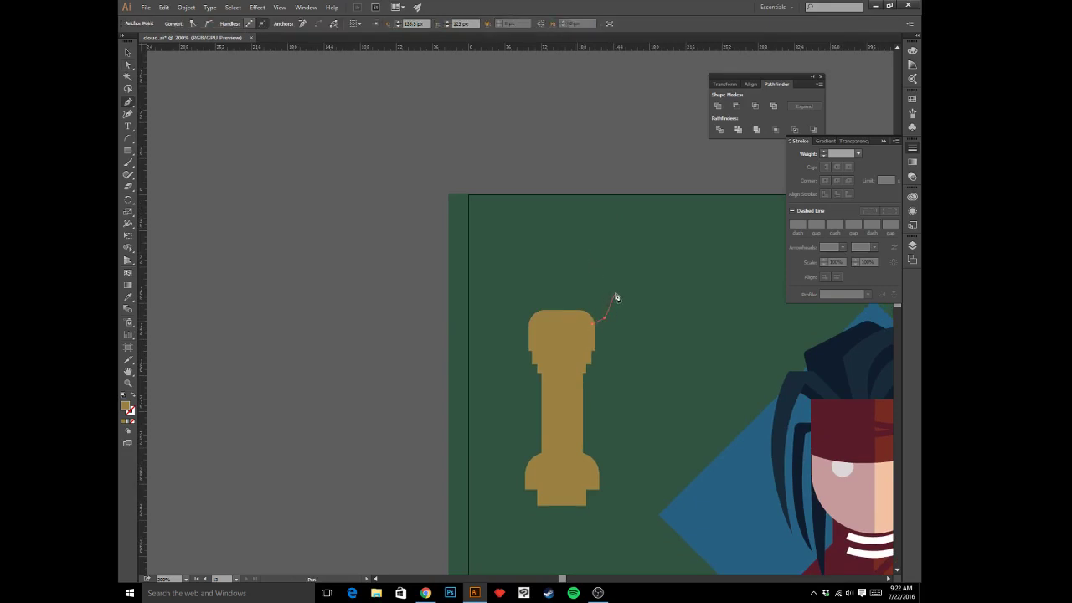
{"action": "left_click_drag", "start_coordinate": [618, 295], "coordinate": [594, 338]}
{"action": "left_click", "coordinate": [620, 299]}
{"action": "left_click", "coordinate": [614, 327]}
{"action": "left_click", "coordinate": [592, 325]}
{"action": "key", "text": "v"}
{"action": "left_click", "coordinate": [590, 161]}
{"action": "left_click_drag", "start_coordinate": [596, 223], "coordinate": [601, 239]}
- Adjust the anchor point at the thumb's lower base to meet the hand's edge and deselect it
{"action": "key", "text": "a"}
{"action": "left_click", "coordinate": [609, 340]}
{"action": "left_click_drag", "start_coordinate": [595, 359], "coordinate": [598, 363]}
{"action": "key", "text": "v"}
{"action": "left_click", "coordinate": [610, 357]}
{"action": "key", "text": "a"}
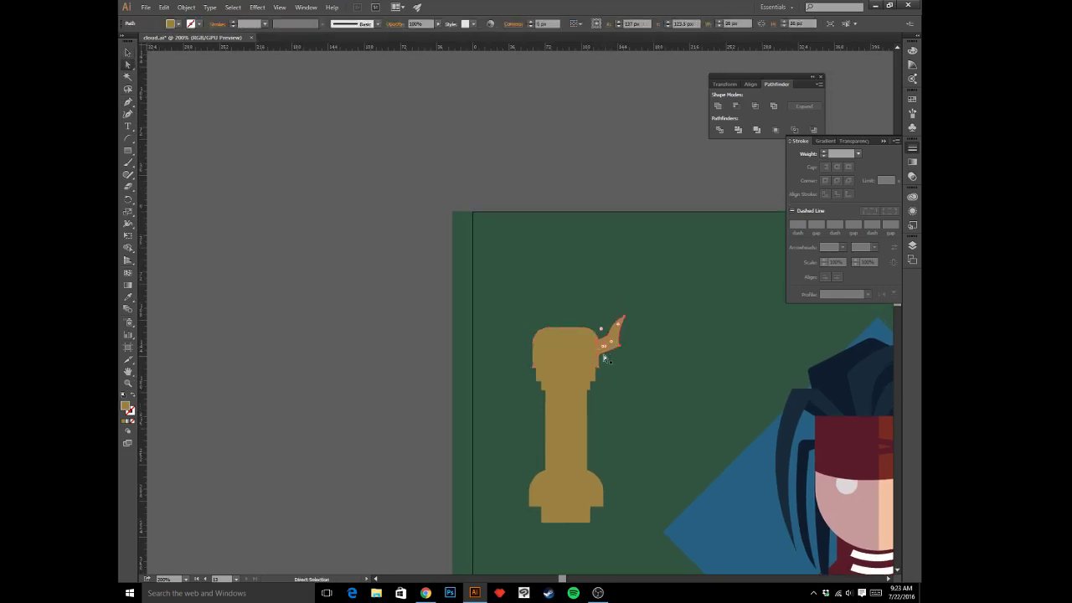
{"action": "left_click", "coordinate": [599, 360]}
{"action": "left_click_drag", "start_coordinate": [600, 360], "coordinate": [598, 361]}
{"action": "left_click", "coordinate": [637, 202]}
{"action": "left_click_drag", "start_coordinate": [639, 279], "coordinate": [649, 299]}
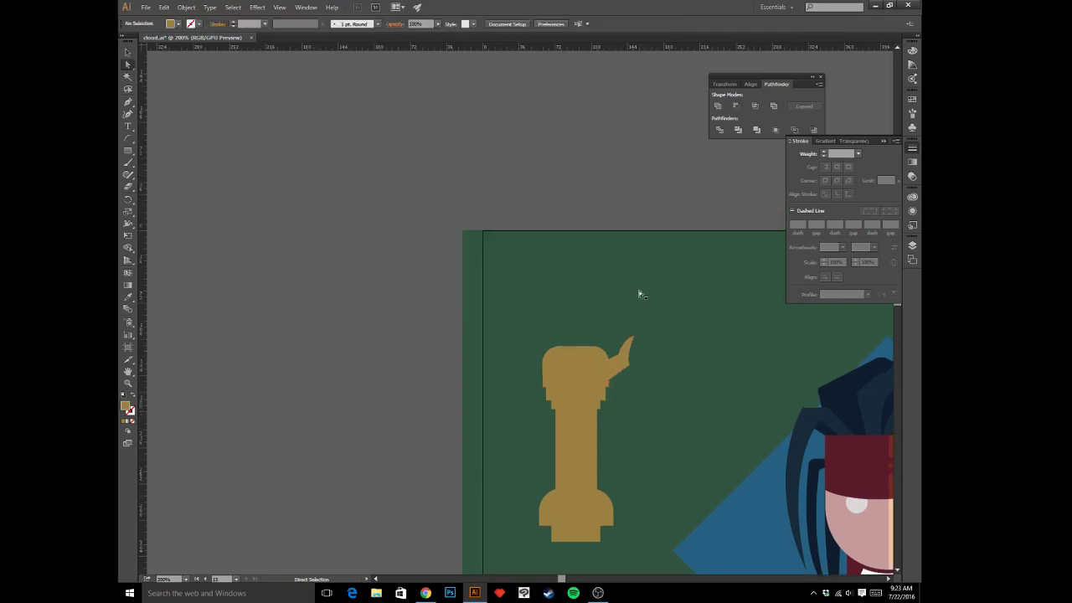
- Draw a finger rectangle of 12 × 18.5 px on the hand's upper edge near the thumb
{"action": "left_click", "coordinate": [128, 150]}
{"action": "left_click_drag", "start_coordinate": [589, 333], "coordinate": [600, 349]}
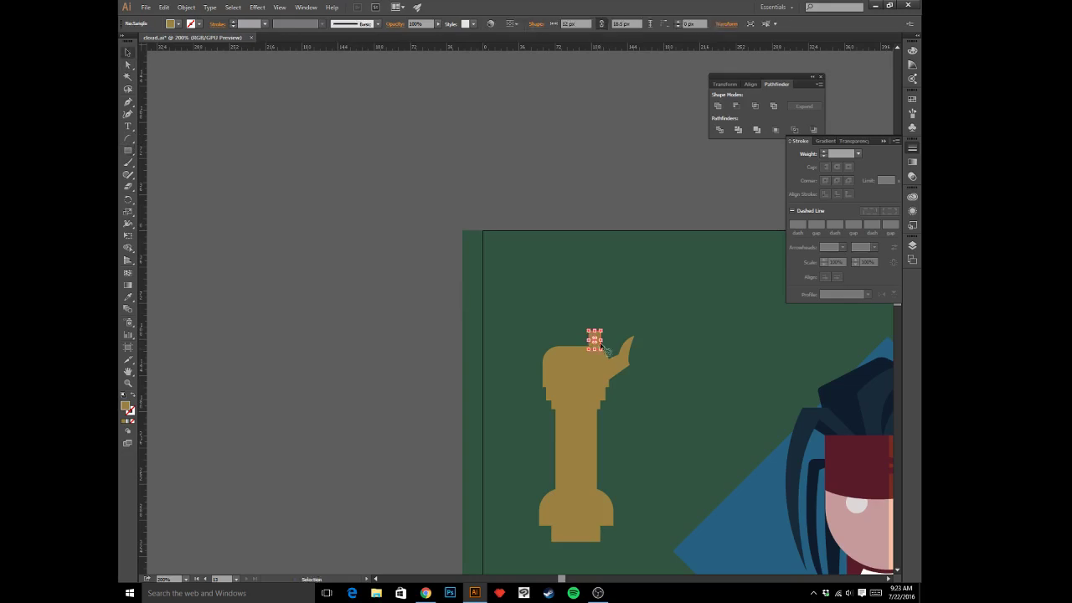
{"action": "key", "text": "super"}
{"action": "left_click", "coordinate": [552, 179]}
{"action": "left_click", "coordinate": [550, 181]}
- Duplicate the finger rectangle three times at even spacing to form a row of four fingers
{"action": "key", "text": "ctrl+equal"}
{"action": "key", "text": "ctrl+equal"}
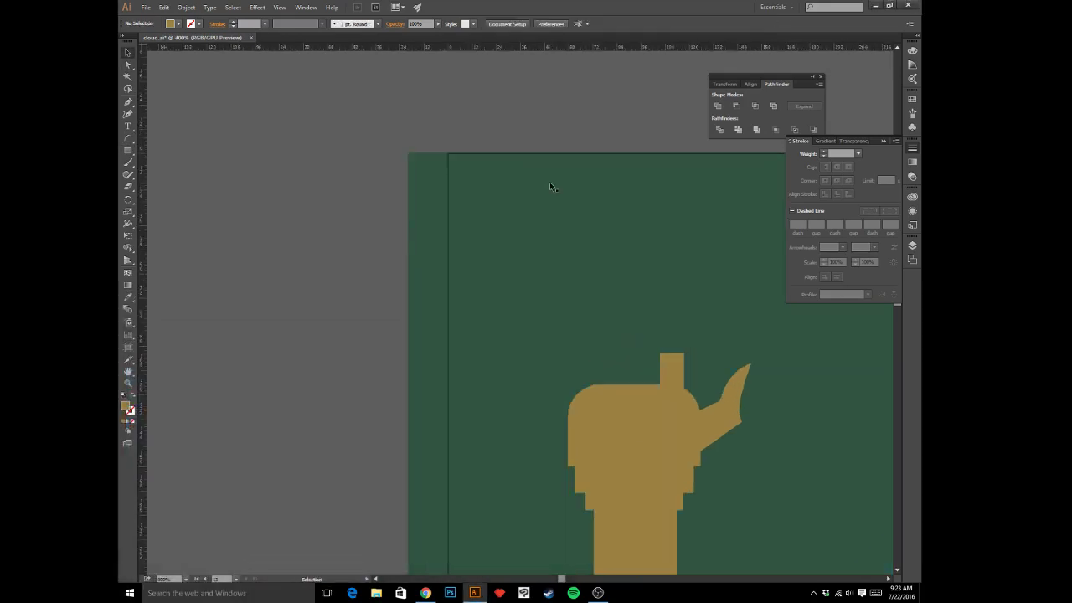
{"action": "left_click_drag", "start_coordinate": [596, 331], "coordinate": [566, 299]}
{"action": "left_click", "coordinate": [651, 338]}
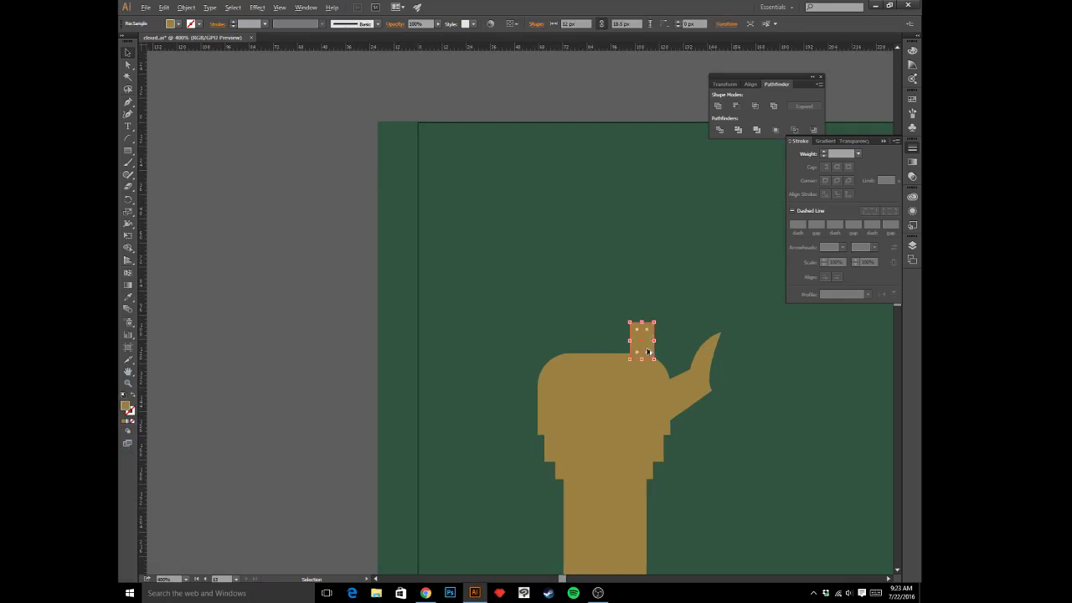
{"action": "left_click_drag", "start_coordinate": [647, 350], "coordinate": [619, 350]}
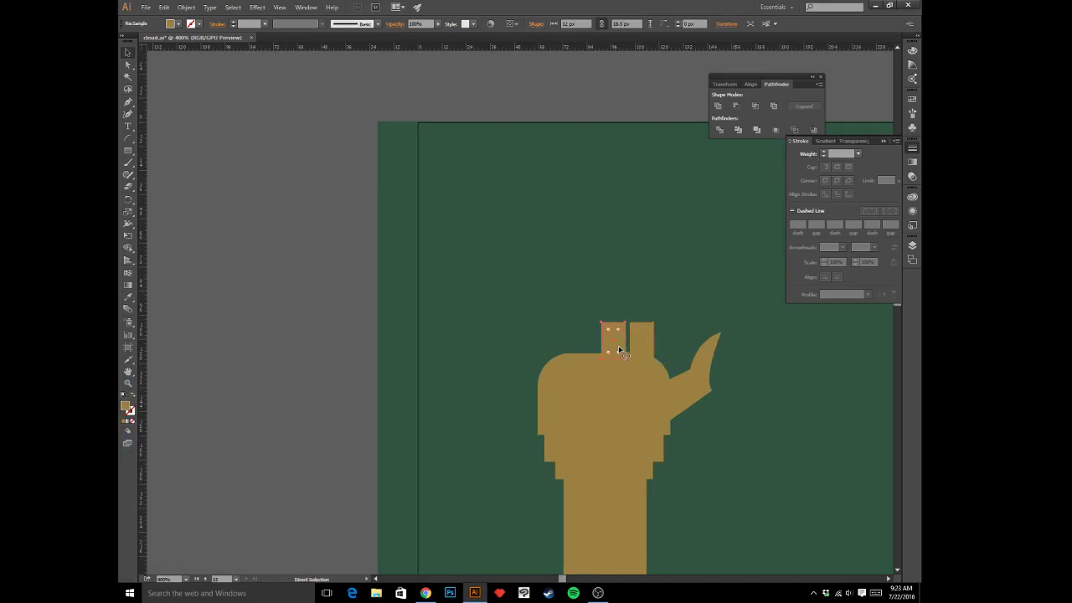
{"action": "key", "text": "ctrl+d"}
{"action": "key", "text": "ctrl+d"}
{"action": "key", "text": "v"}
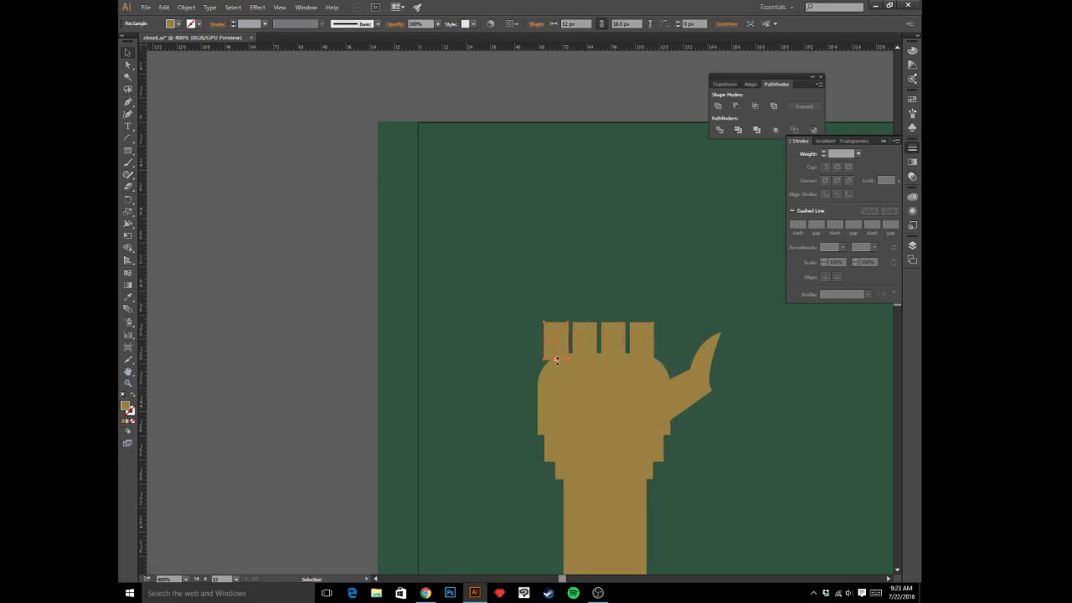
- Stagger the fingers by lengthening and lowering the one farthest from the thumb and raising the second one from the thumb
{"action": "left_click_drag", "start_coordinate": [556, 359], "coordinate": [556, 368]}
{"action": "key", "text": "shift+Down"}
{"action": "left_click", "coordinate": [622, 341]}
{"action": "key", "text": "Up"}
{"action": "left_click", "coordinate": [643, 338]}
{"action": "left_click", "coordinate": [572, 82]}
{"action": "left_click_drag", "start_coordinate": [620, 103], "coordinate": [583, 100]}
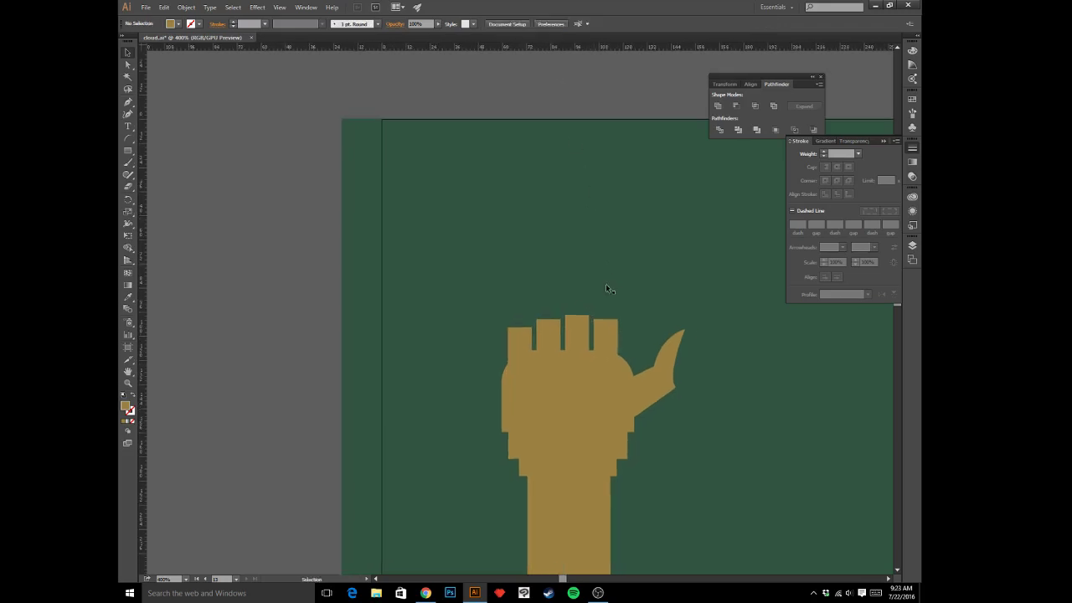
{"action": "key", "text": "p"}
{"action": "left_click", "coordinate": [617, 320]}
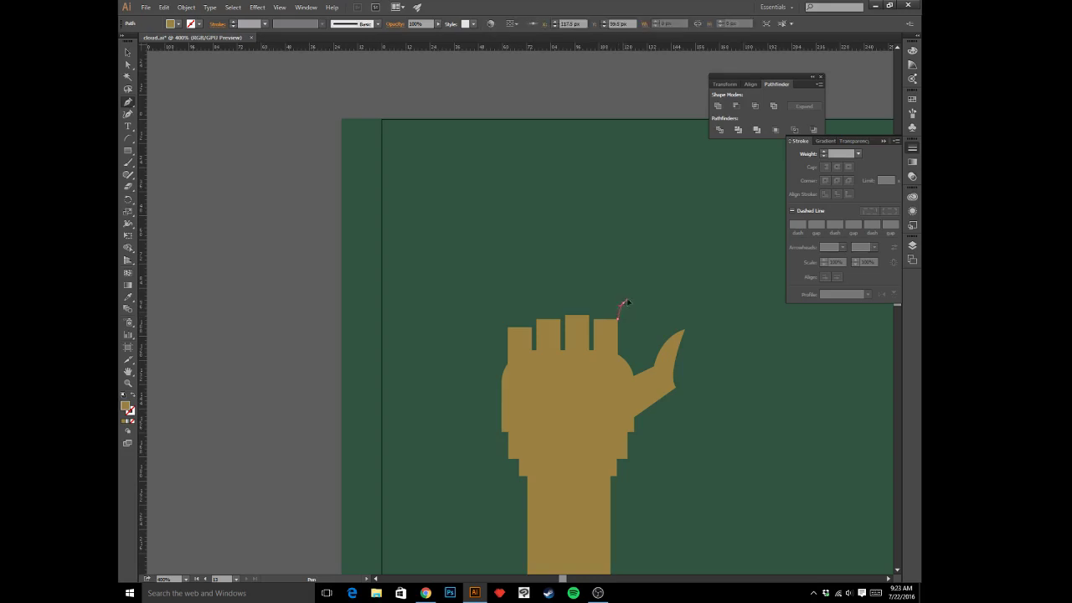
{"action": "left_click", "coordinate": [626, 298]}
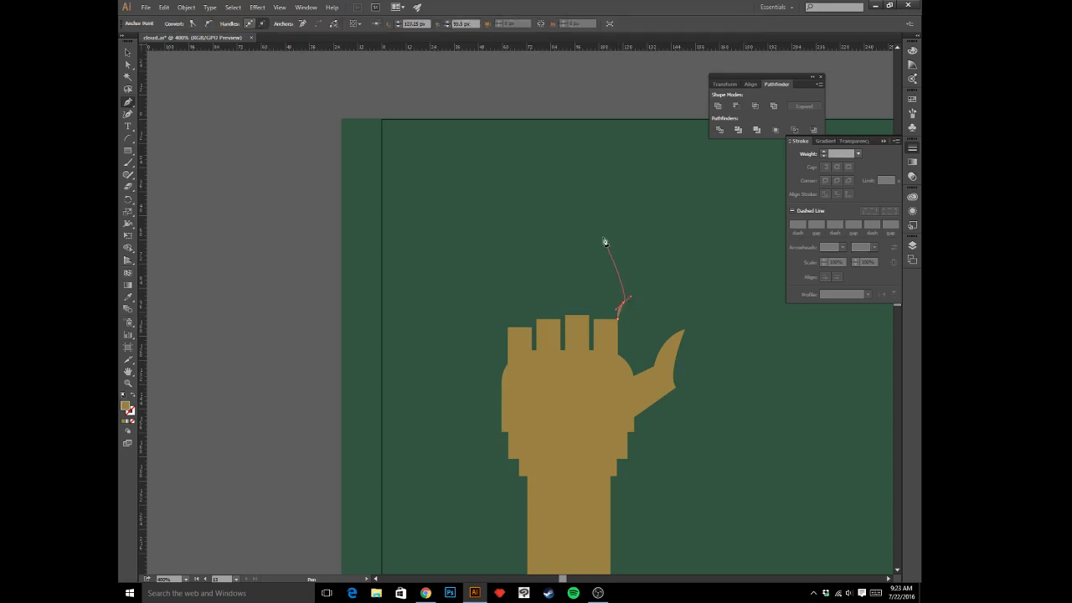
{"action": "left_click", "coordinate": [596, 237]}
{"action": "key", "text": "Delete"}
{"action": "key", "text": "Delete"}
{"action": "key", "text": "a"}
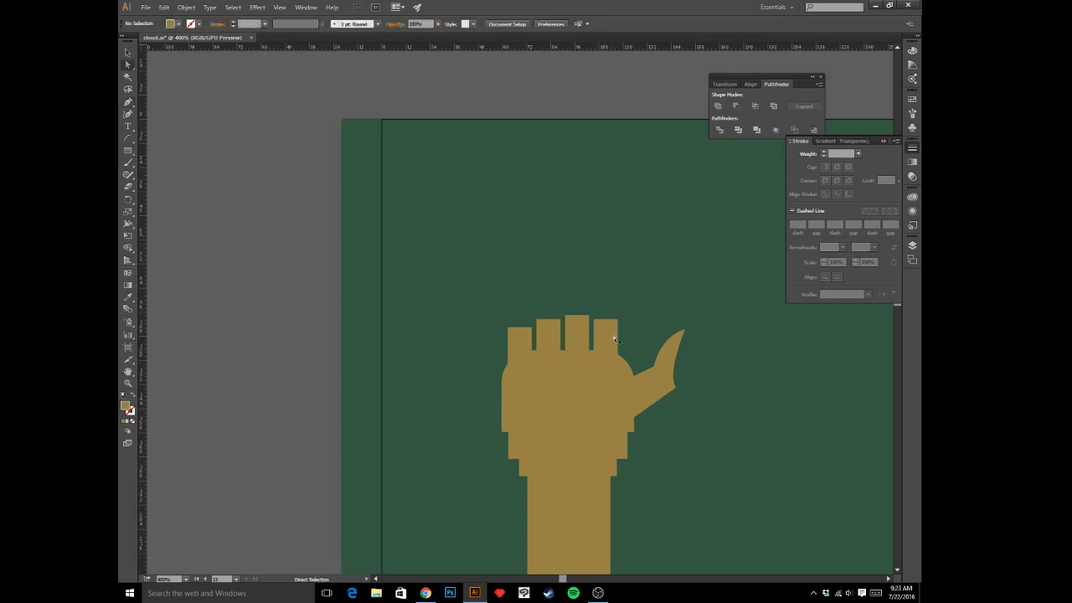
- Delete all four finger rectangles above the hand block
{"action": "left_click", "coordinate": [611, 334]}
{"action": "left_click", "coordinate": [581, 340], "text": "shift"}
{"action": "left_click", "coordinate": [554, 343], "text": "shift"}
{"action": "left_click", "coordinate": [528, 342], "text": "ctrl+shift"}
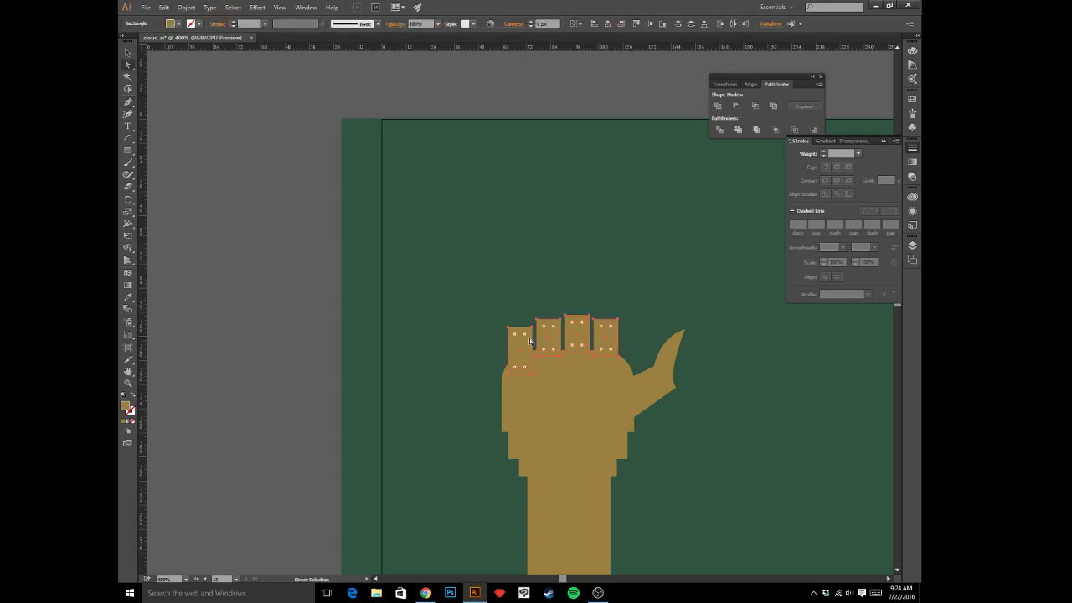
{"action": "key", "text": "Delete"}
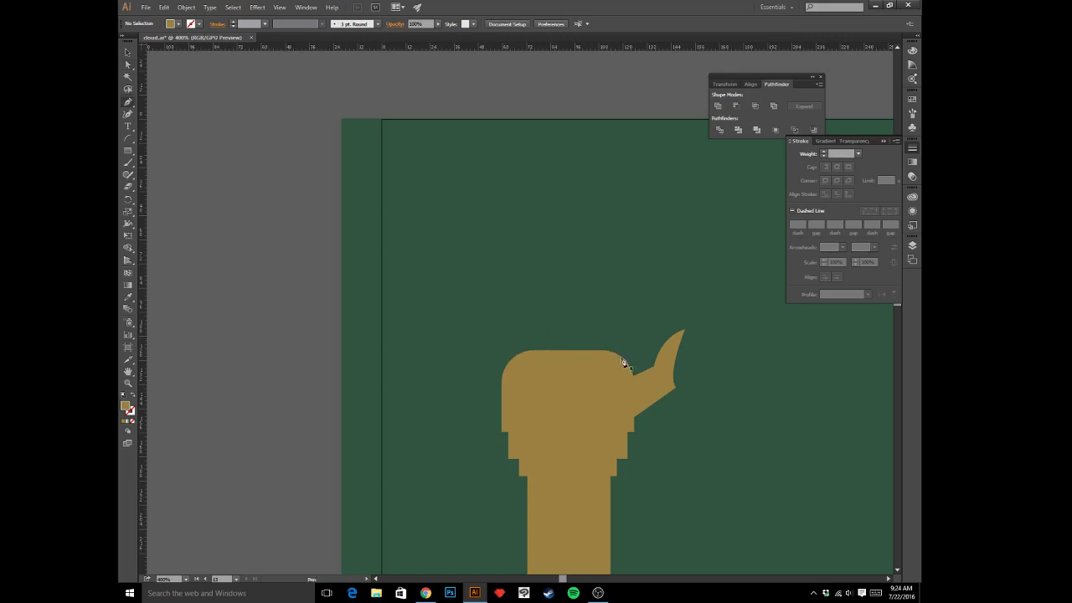
- Draw a curved, pointed claw finger with the Pen tool rising from the hand's upper edge near the thumb
{"action": "left_click_drag", "start_coordinate": [621, 355], "coordinate": [650, 221]}
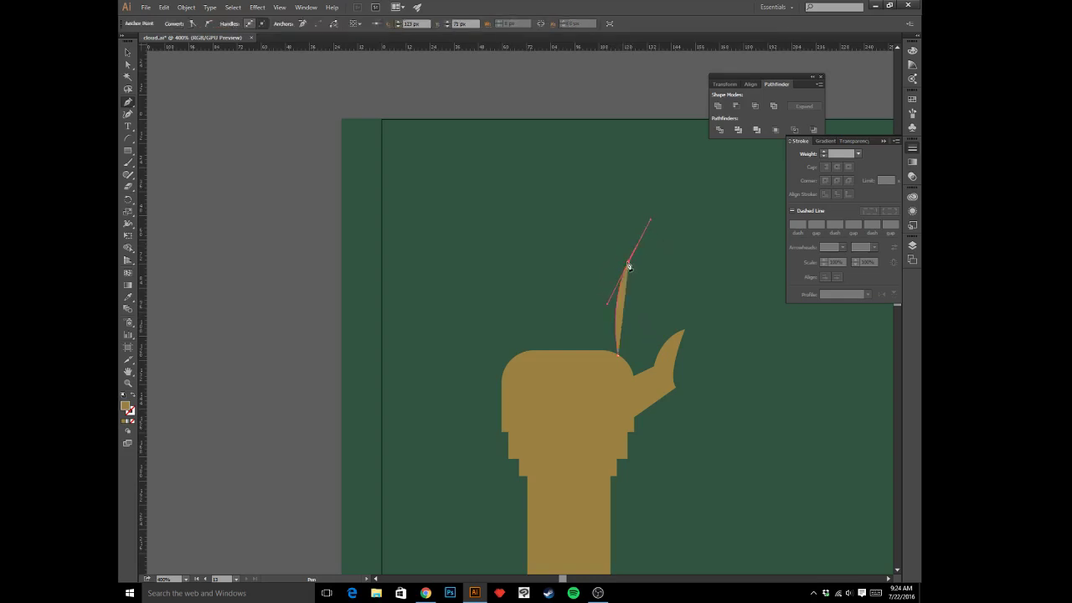
{"action": "left_click", "coordinate": [629, 264]}
{"action": "left_click_drag", "start_coordinate": [588, 316], "coordinate": [584, 341]}
{"action": "left_click", "coordinate": [583, 325]}
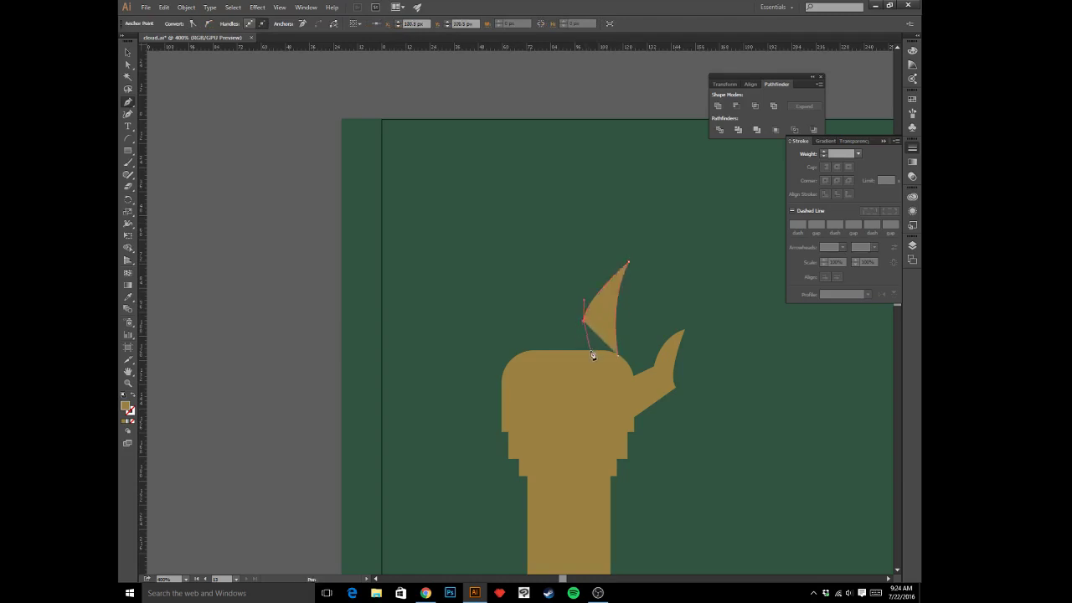
{"action": "left_click_drag", "start_coordinate": [581, 364], "coordinate": [585, 357]}
{"action": "left_click", "coordinate": [589, 350]}
{"action": "left_click", "coordinate": [618, 356]}
{"action": "key", "text": "v"}
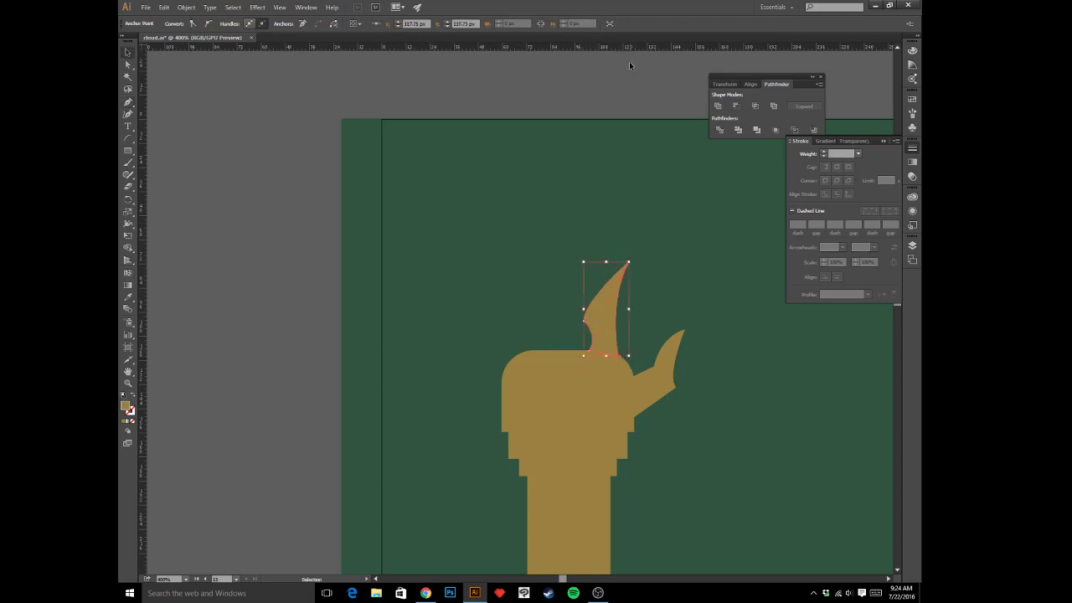
{"action": "left_click", "coordinate": [631, 64]}
- Transform the claw finger so its tip leans further toward the thumb side
{"action": "key", "text": "ctrl+minus"}
{"action": "key", "text": "ctrl+minus"}
{"action": "key", "text": "ctrl+minus"}
{"action": "key", "text": "ctrl+minus"}
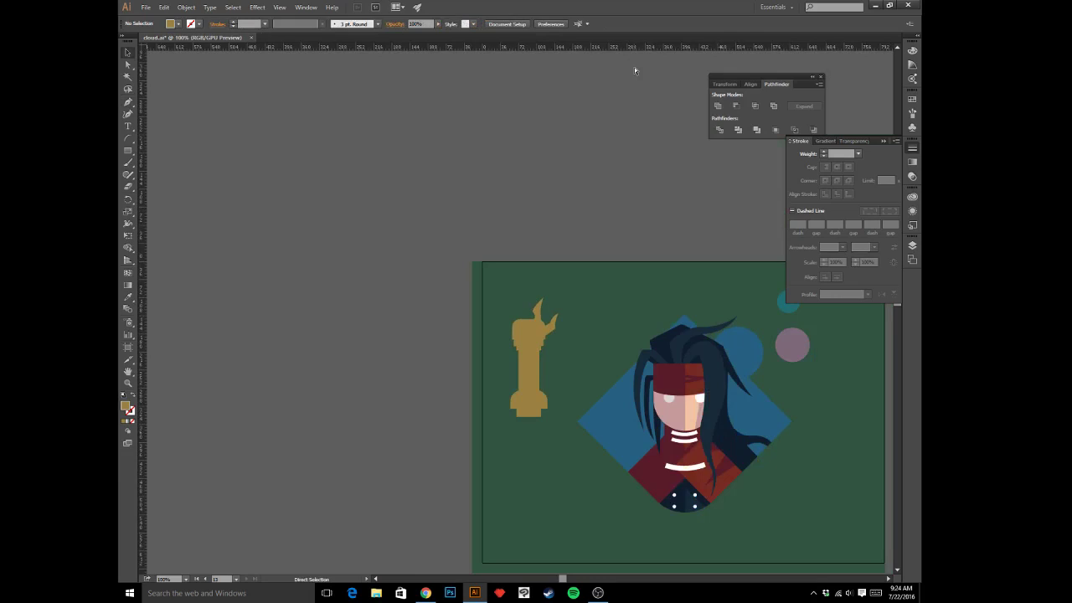
{"action": "key", "text": "ctrl+plus"}
{"action": "key", "text": "ctrl+plus"}
{"action": "key", "text": "ctrl+plus"}
{"action": "left_click", "coordinate": [585, 321]}
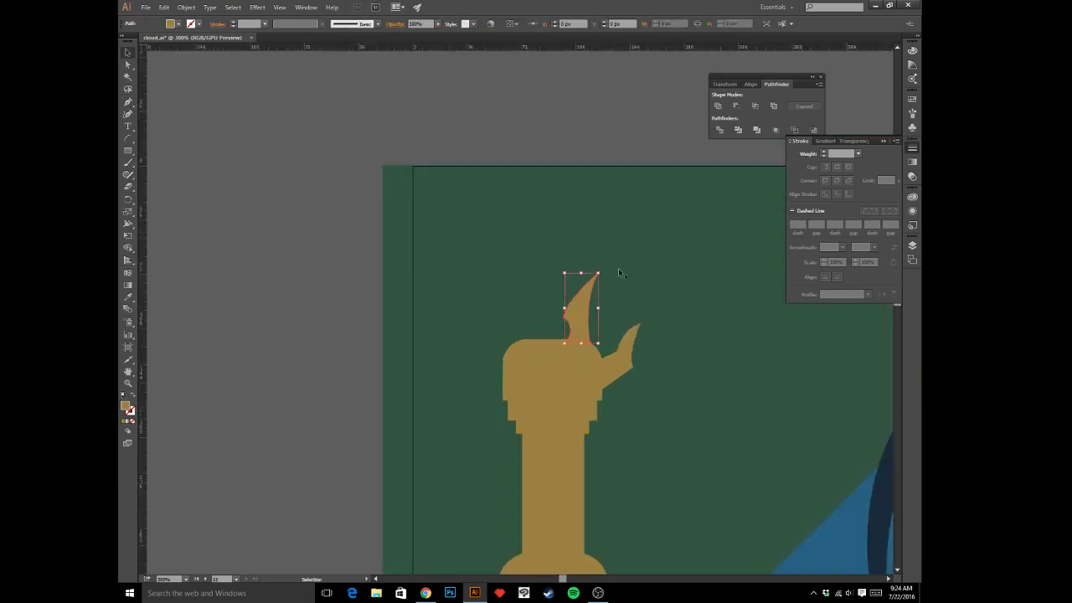
{"action": "left_click_drag", "start_coordinate": [598, 274], "coordinate": [614, 248]}
{"action": "key", "text": "e"}
{"action": "key", "text": "v"}
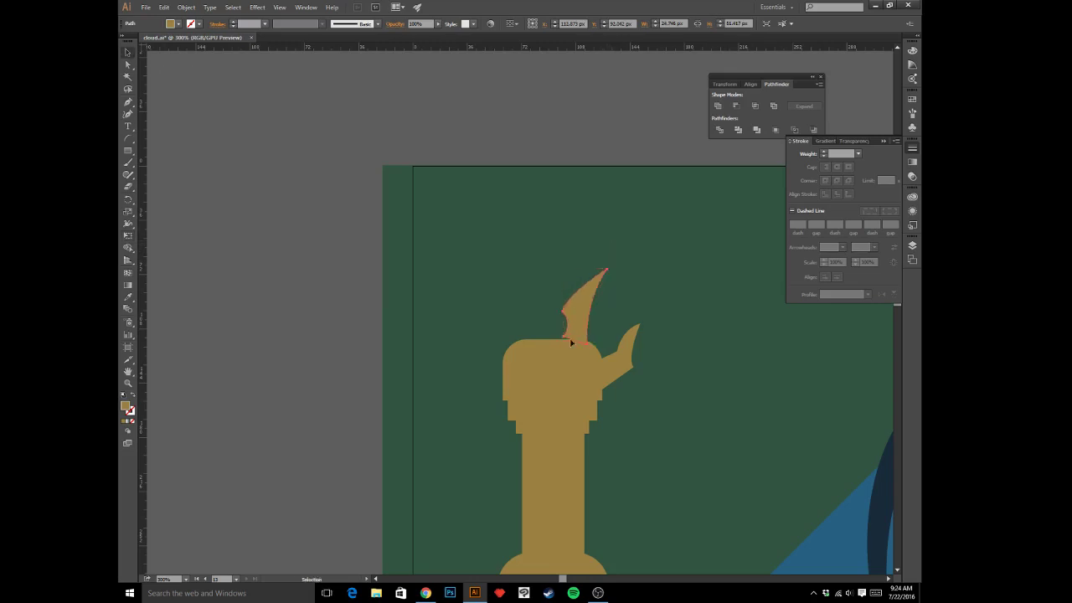
- Shift the claw finger slightly toward the thumb and place a duplicate beside it as the second finger
{"action": "left_click_drag", "start_coordinate": [573, 326], "coordinate": [580, 331]}
{"action": "left_click", "coordinate": [601, 158]}
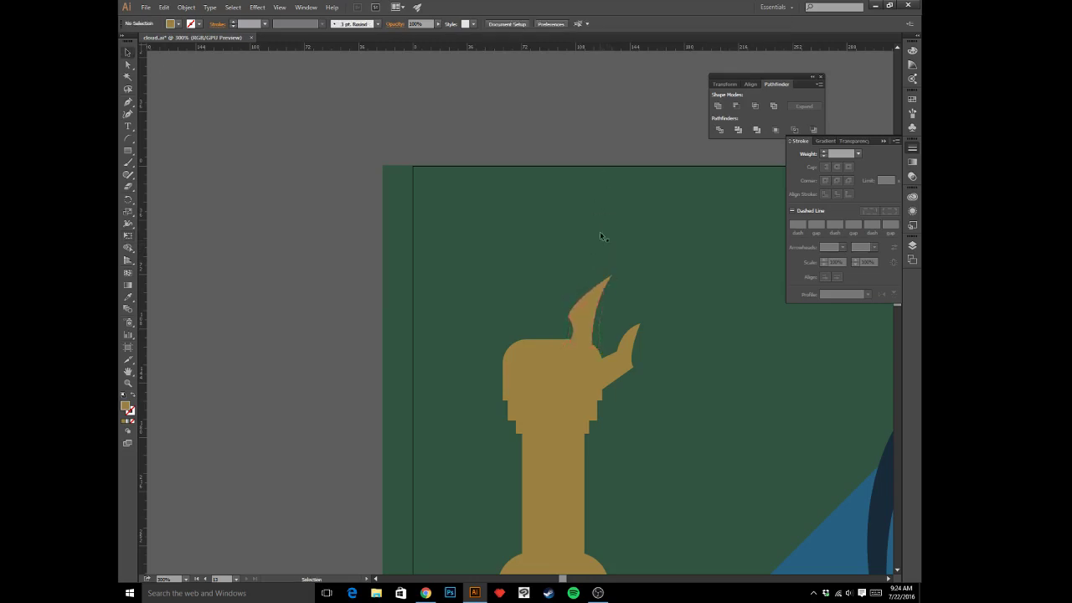
{"action": "left_click_drag", "start_coordinate": [566, 335], "coordinate": [555, 326]}
- Rotate the second claw finger more upright and pull its tip upward to lengthen it
{"action": "key", "text": "e"}
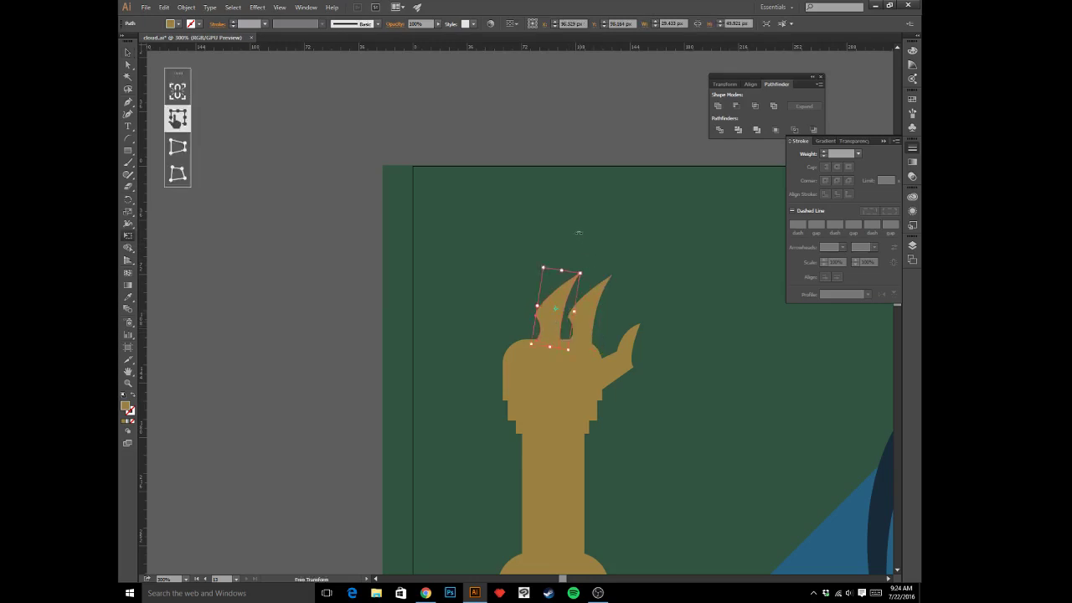
{"action": "left_click_drag", "start_coordinate": [578, 232], "coordinate": [567, 227]}
{"action": "key", "text": "a"}
{"action": "left_click_drag", "start_coordinate": [574, 270], "coordinate": [573, 259]}
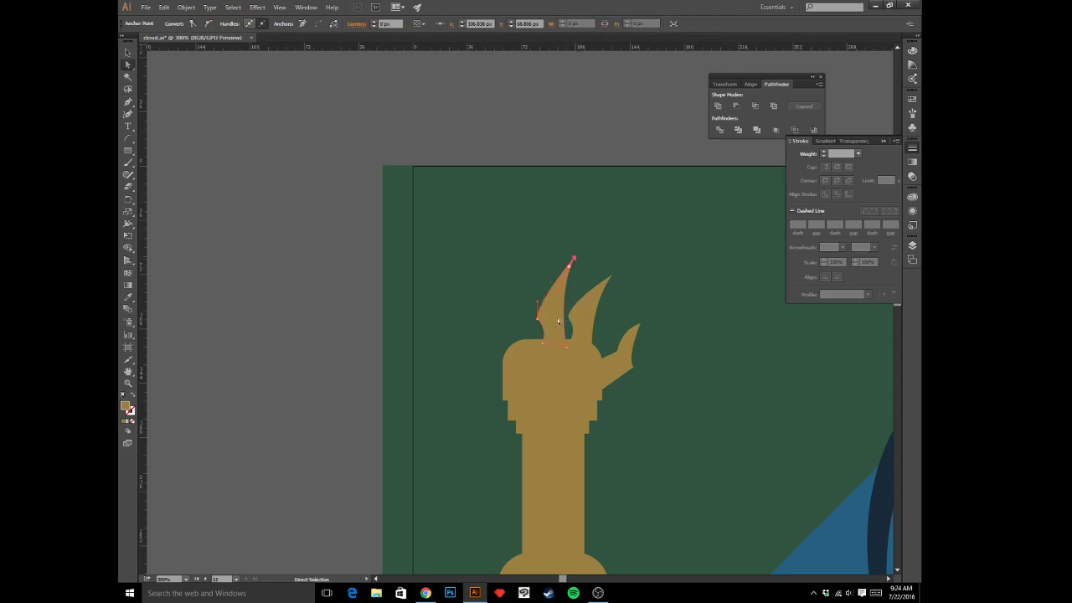
{"action": "left_click_drag", "start_coordinate": [538, 317], "coordinate": [568, 346]}
- Duplicate the second claw as a third finger farther from the thumb and rotate it to fan outward
{"action": "left_click_drag", "start_coordinate": [555, 298], "coordinate": [518, 334]}
{"action": "key", "text": "v"}
{"action": "left_click", "coordinate": [579, 163]}
{"action": "left_click", "coordinate": [551, 325]}
{"action": "key", "text": "e"}
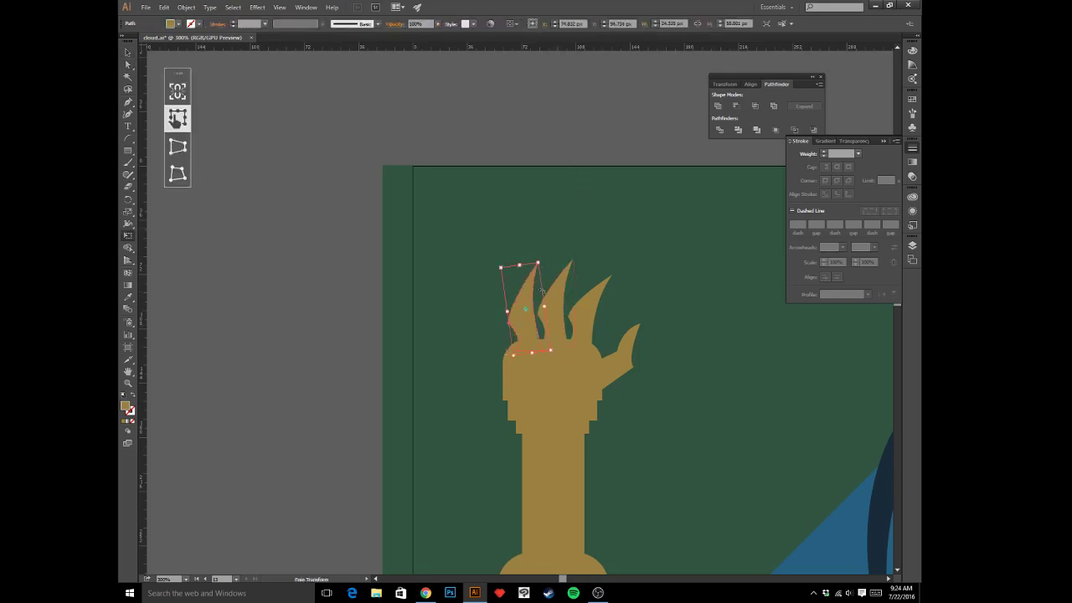
{"action": "key", "text": "v"}
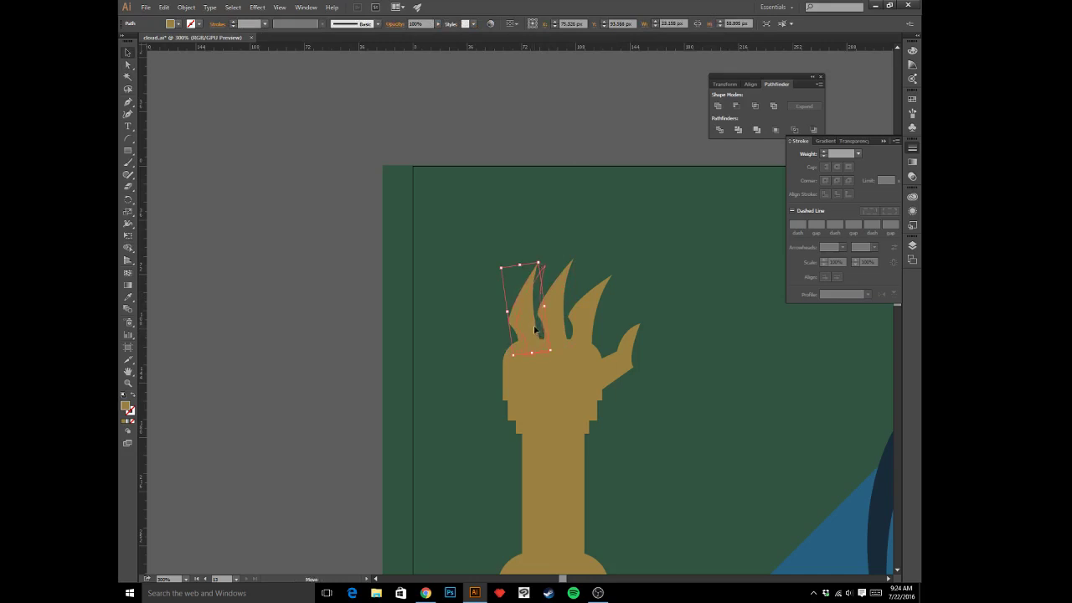
{"action": "key", "text": "Delete"}
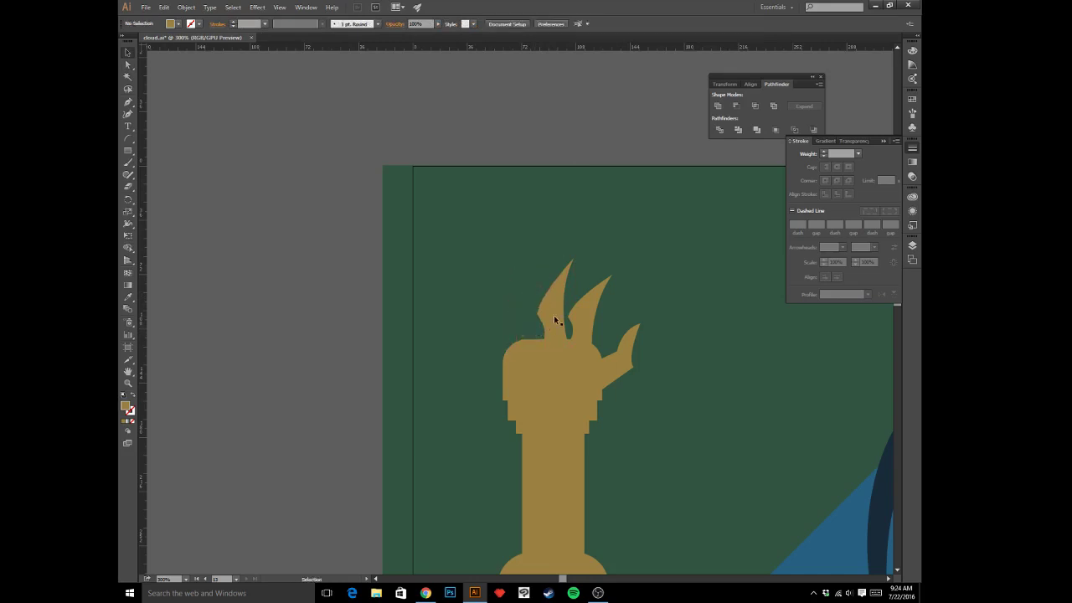
{"action": "left_click", "coordinate": [553, 318]}
{"action": "key", "text": "ctrl+z"}
{"action": "left_click", "coordinate": [552, 202]}
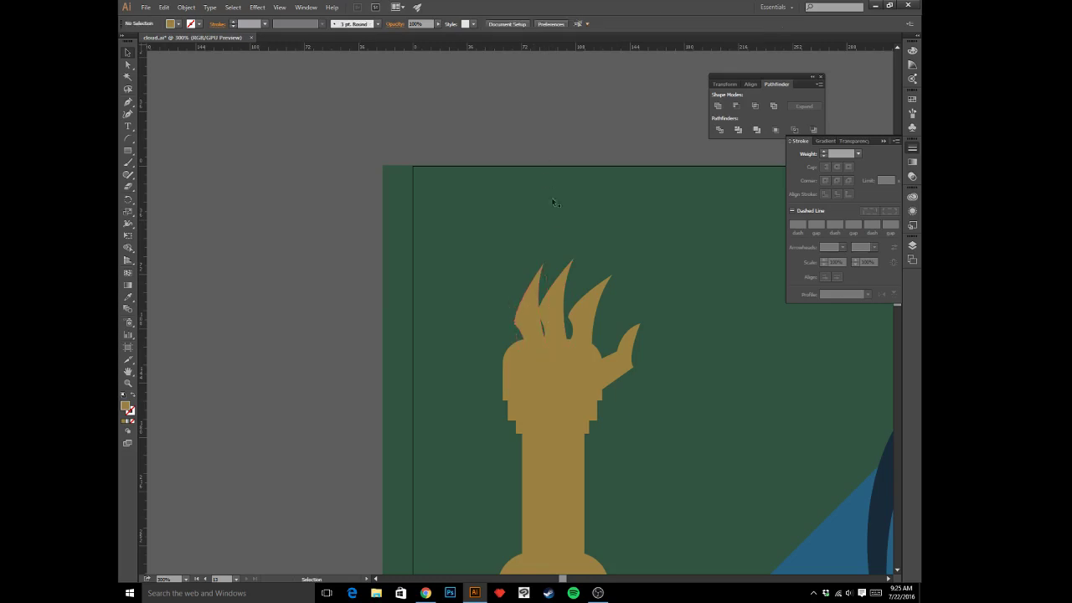
- Rotate the third claw finger slightly further away from the thumb
{"action": "left_click", "coordinate": [521, 324]}
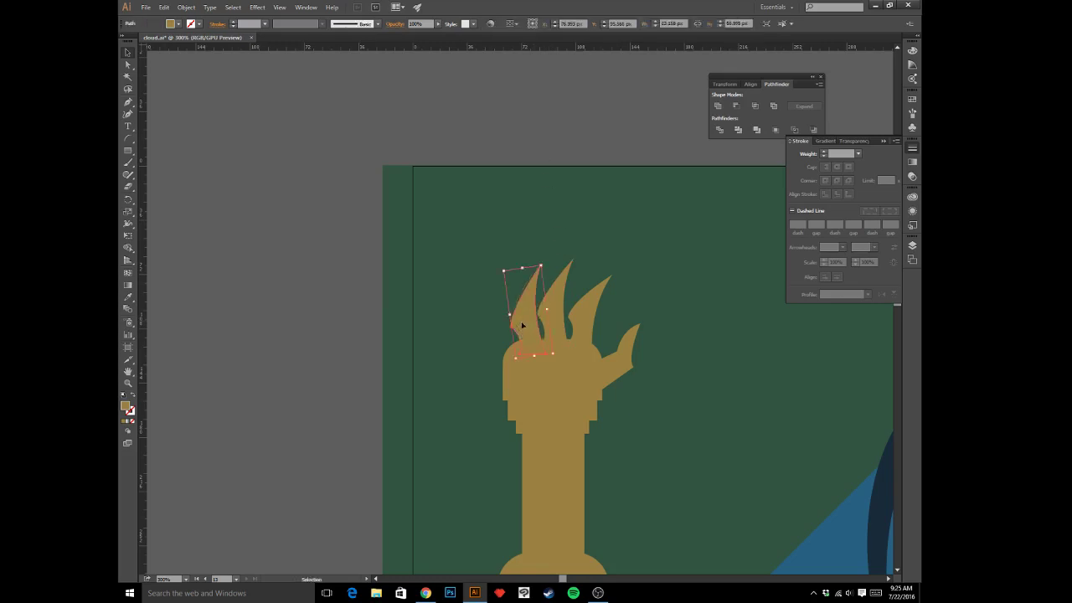
{"action": "key", "text": "e"}
{"action": "left_click_drag", "start_coordinate": [533, 221], "coordinate": [525, 219]}
- Duplicate the third claw as an outermost fourth finger, tilting it outward and scaling it down slightly
{"action": "key", "text": "v"}
{"action": "left_click_drag", "start_coordinate": [530, 330], "coordinate": [513, 338]}
{"action": "key", "text": "e"}
{"action": "left_click_drag", "start_coordinate": [510, 236], "coordinate": [491, 235]}
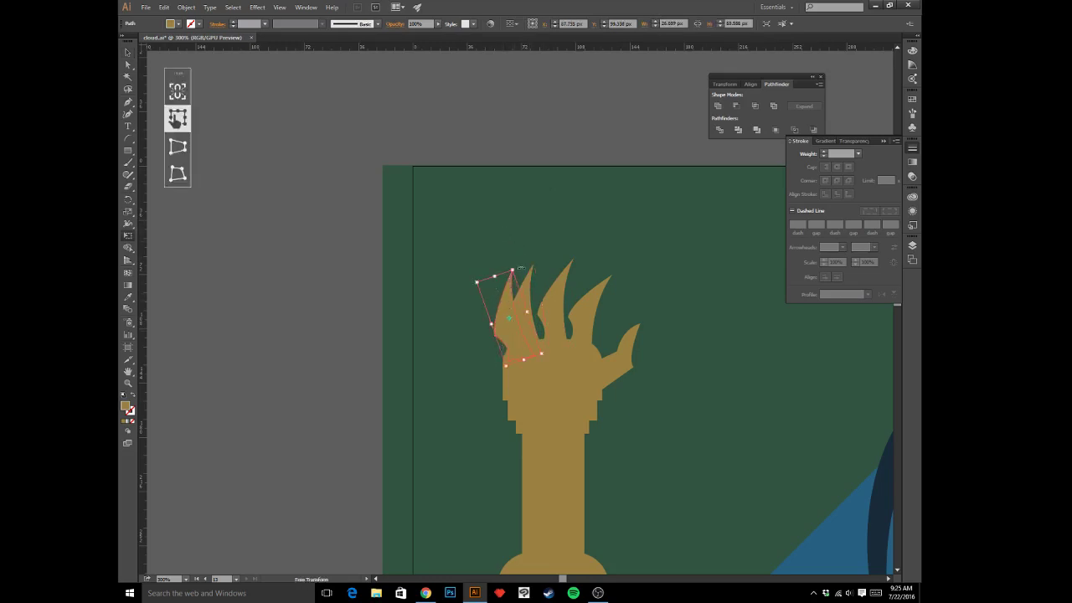
{"action": "left_click_drag", "start_coordinate": [513, 270], "coordinate": [511, 282]}
{"action": "key", "text": "v"}
{"action": "left_click", "coordinate": [559, 160]}
- Nudge the two claw fingers farthest from the thumb slightly toward it to tighten their spacing
{"action": "left_click", "coordinate": [504, 335]}
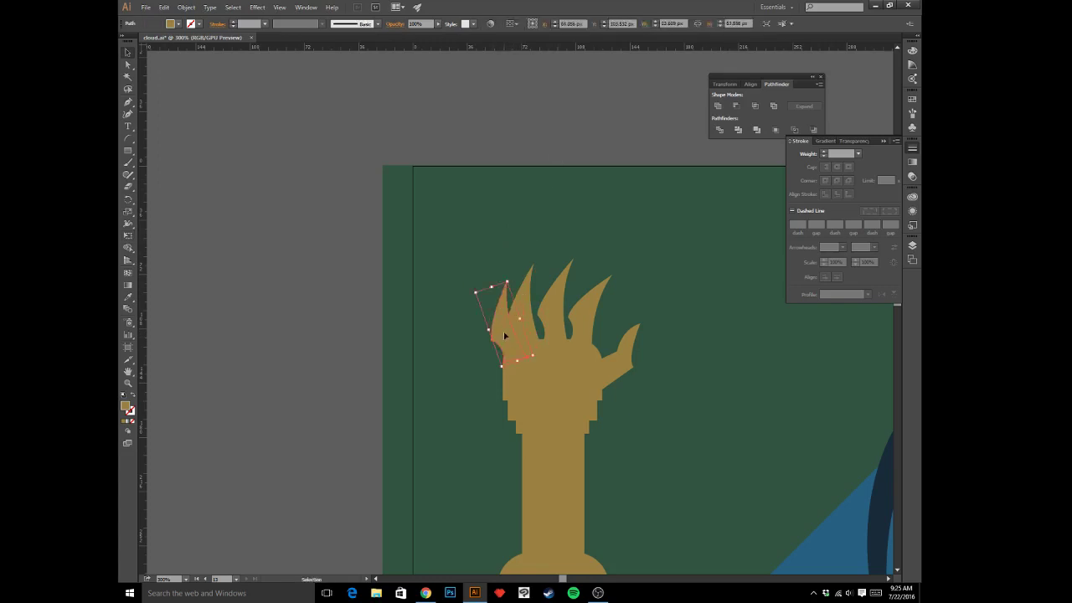
{"action": "left_click", "coordinate": [553, 310]}
{"action": "left_click", "coordinate": [591, 314]}
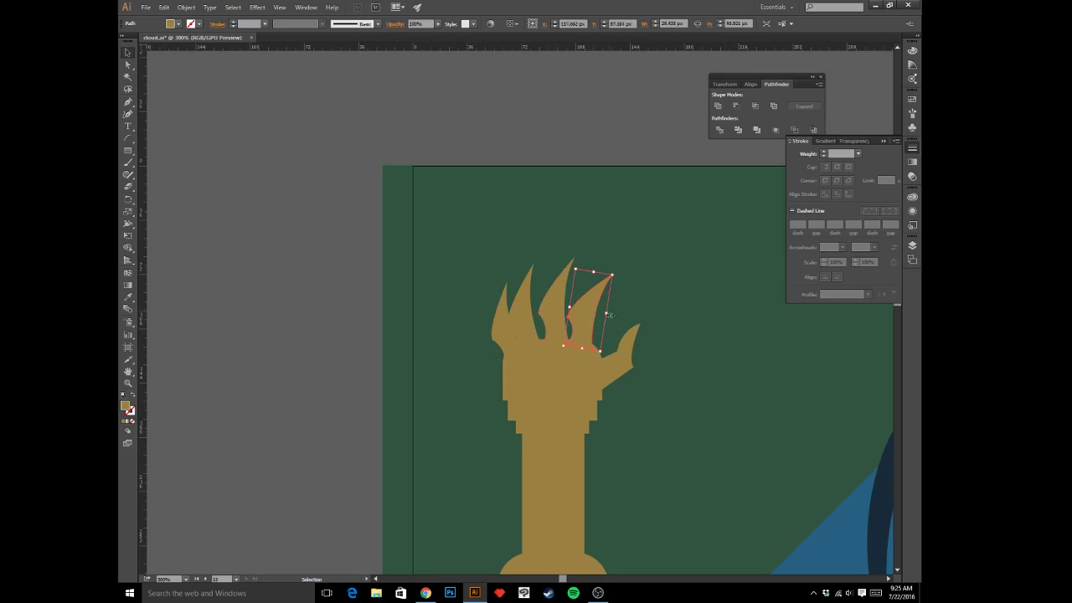
{"action": "key", "text": "a"}
{"action": "left_click", "coordinate": [611, 277]}
{"action": "left_click", "coordinate": [611, 278]}
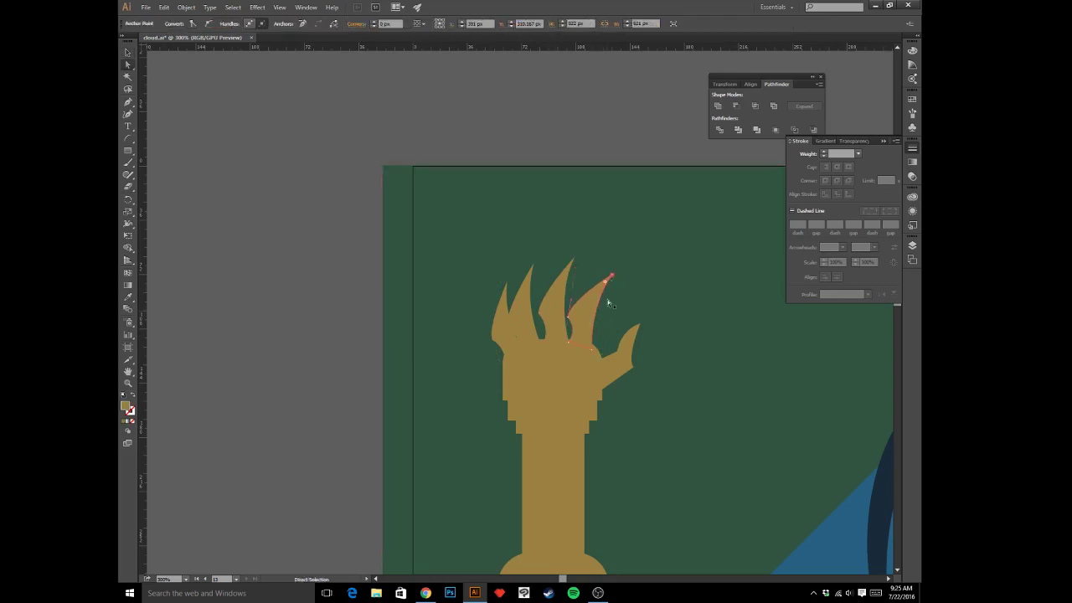
{"action": "left_click", "coordinate": [551, 329]}
{"action": "left_click", "coordinate": [501, 341]}
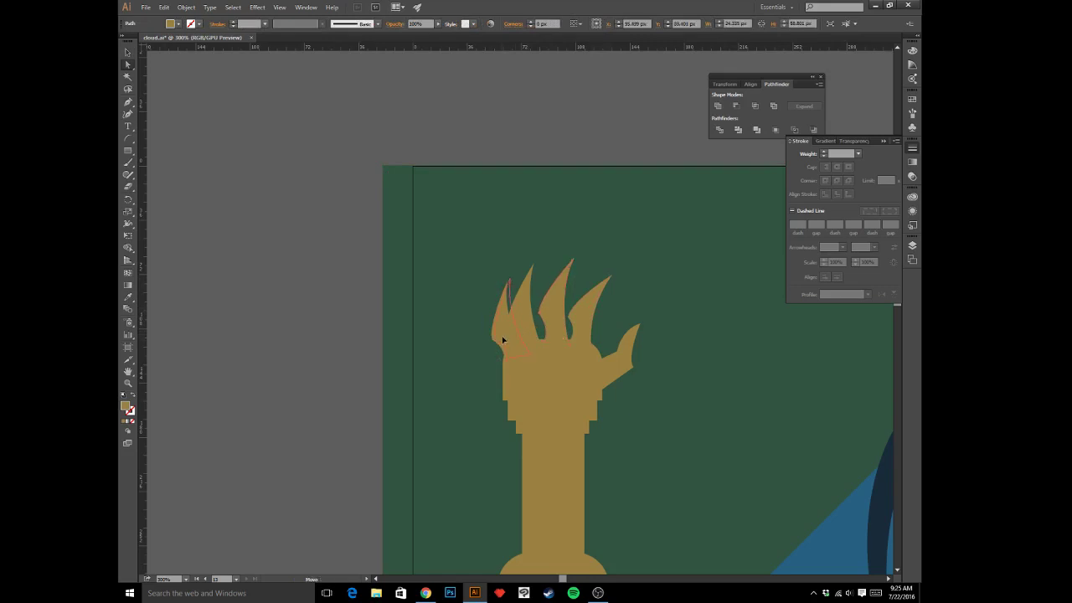
{"action": "left_click", "coordinate": [573, 151]}
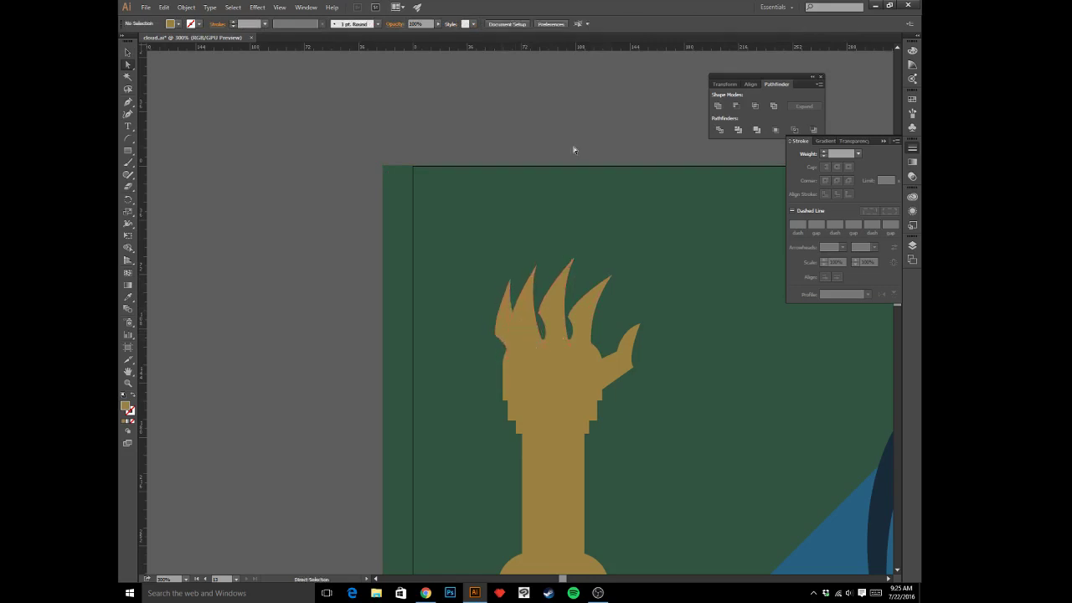
- Delete the small rectangle beneath the gauntlet's rounded base
{"action": "key", "text": "ctrl+minus"}
{"action": "key", "text": "ctrl+minus"}
{"action": "key", "text": "ctrl+minus"}
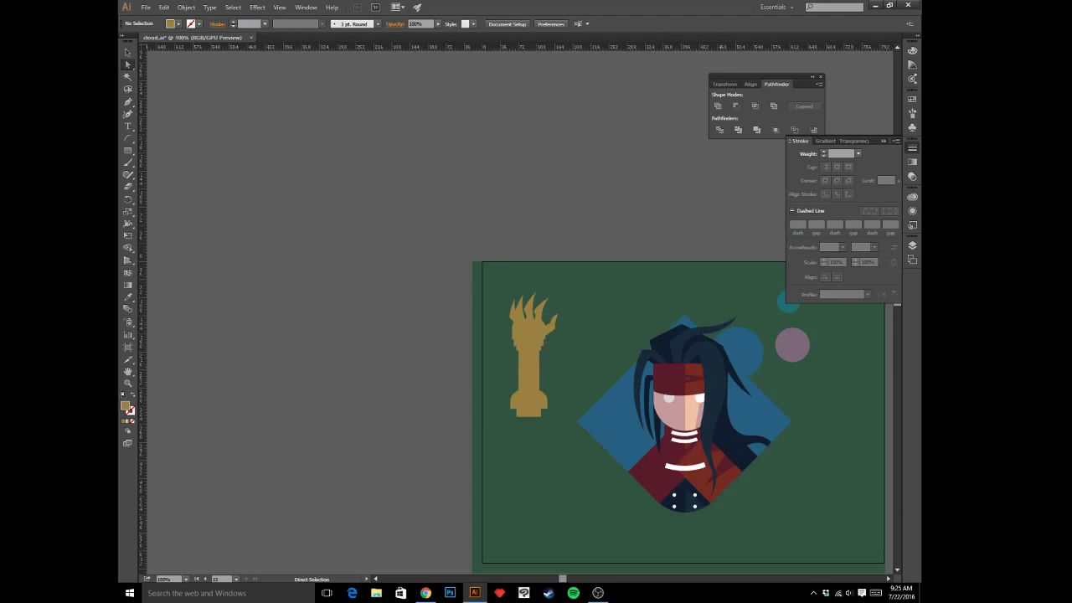
{"action": "key", "text": "alt+Tab"}
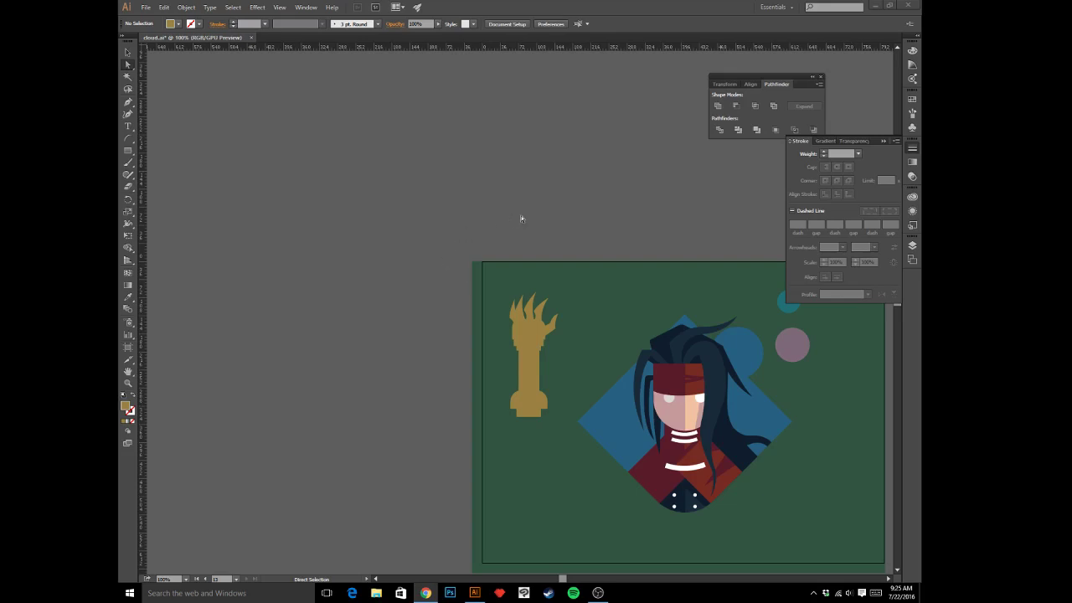
{"action": "left_click", "coordinate": [534, 415]}
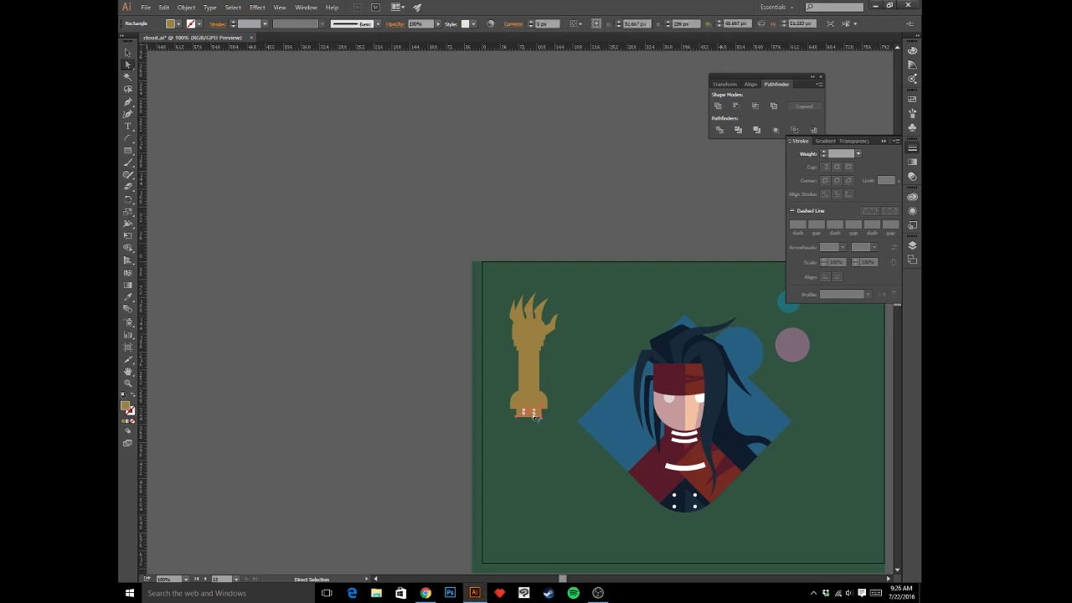
{"action": "key", "text": "ctrl+shift+a"}
{"action": "key", "text": "ctrl+equal"}
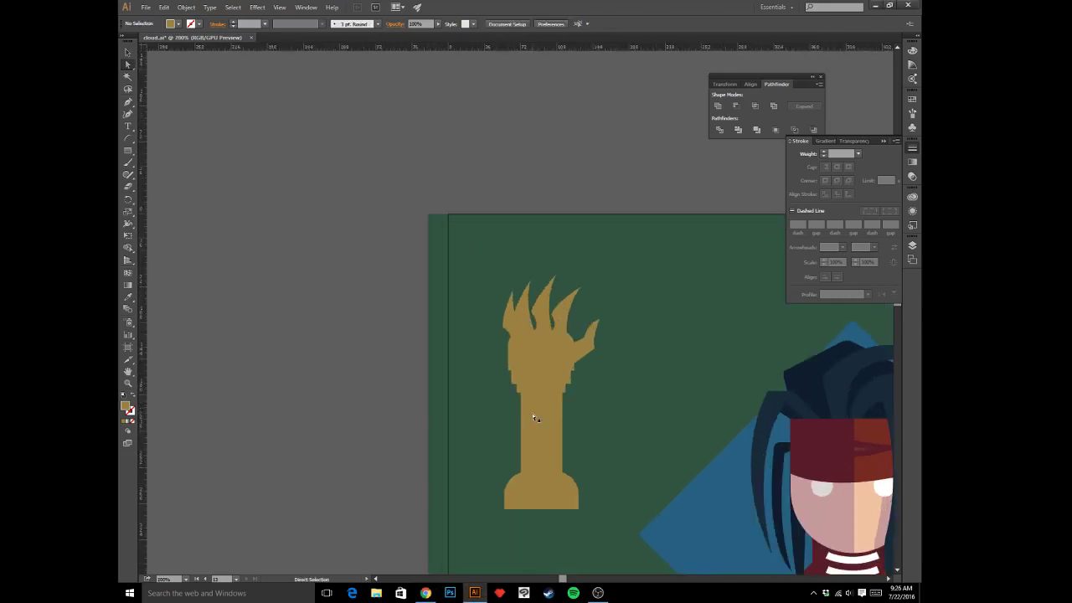
- Slightly round the lower corners of the stepped wrist bands below the hand block
{"action": "left_click", "coordinate": [567, 350]}
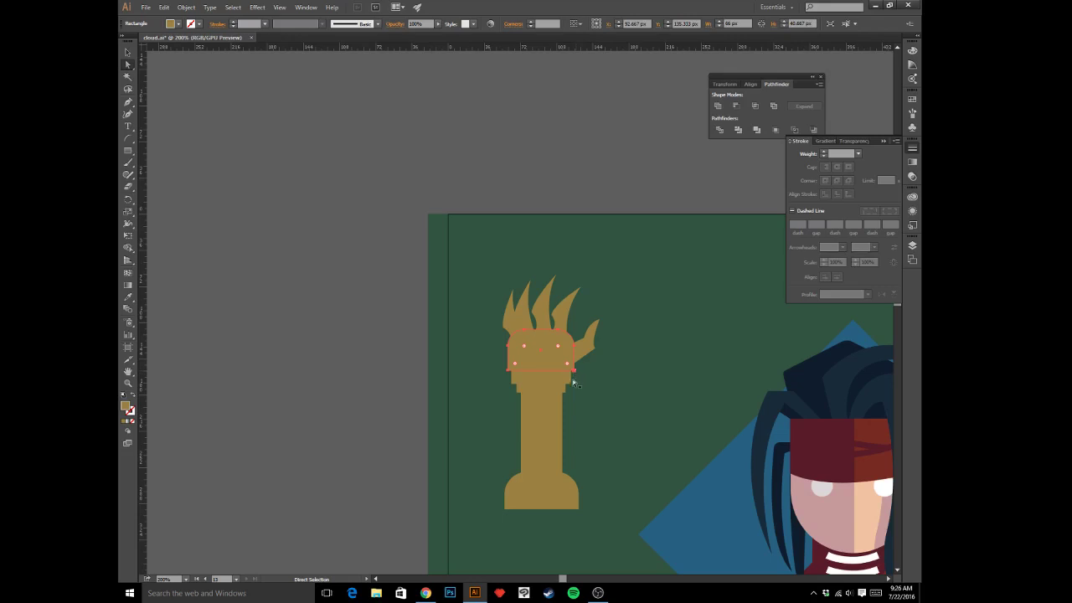
{"action": "left_click", "coordinate": [566, 385]}
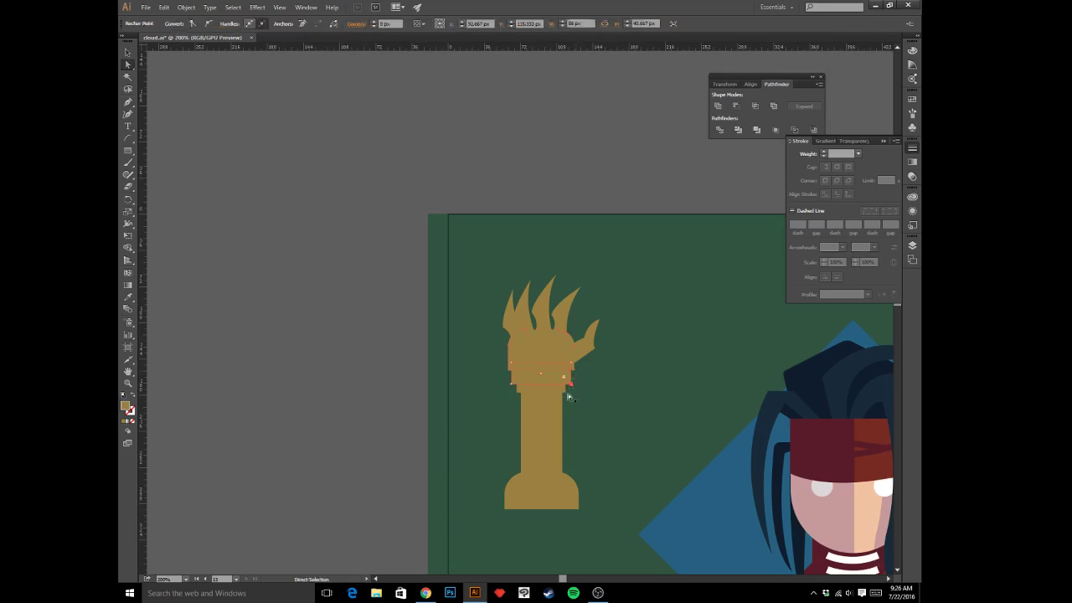
{"action": "left_click", "coordinate": [517, 392]}
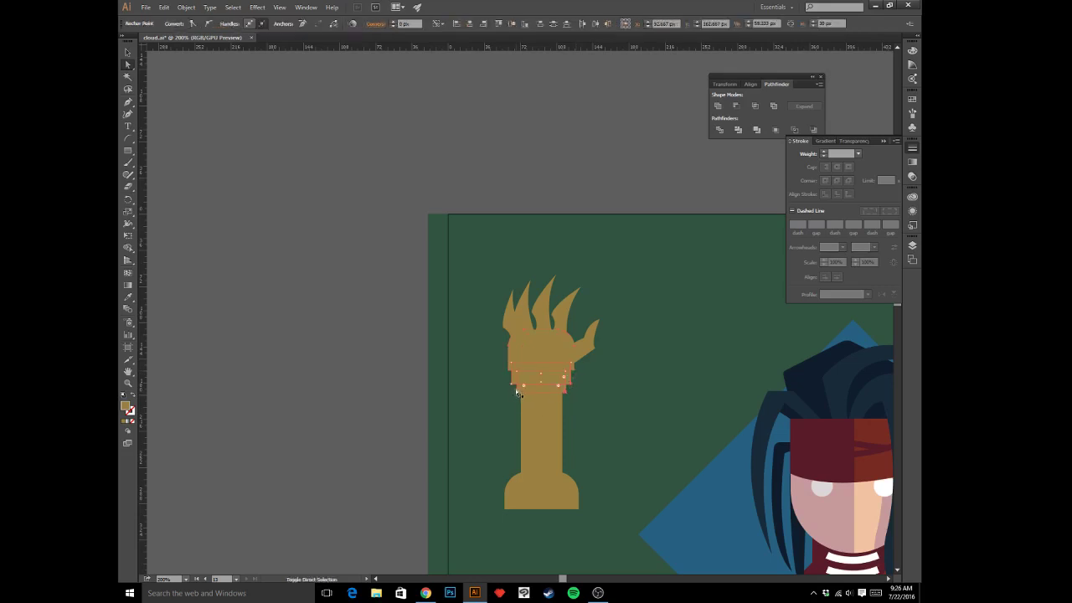
{"action": "left_click", "coordinate": [513, 370], "text": "shift"}
{"action": "left_click_drag", "start_coordinate": [563, 376], "coordinate": [568, 381]}
{"action": "left_click", "coordinate": [618, 197]}
- Nudge the third claw finger from the thumb a little toward the thumb side
{"action": "key", "text": "space"}
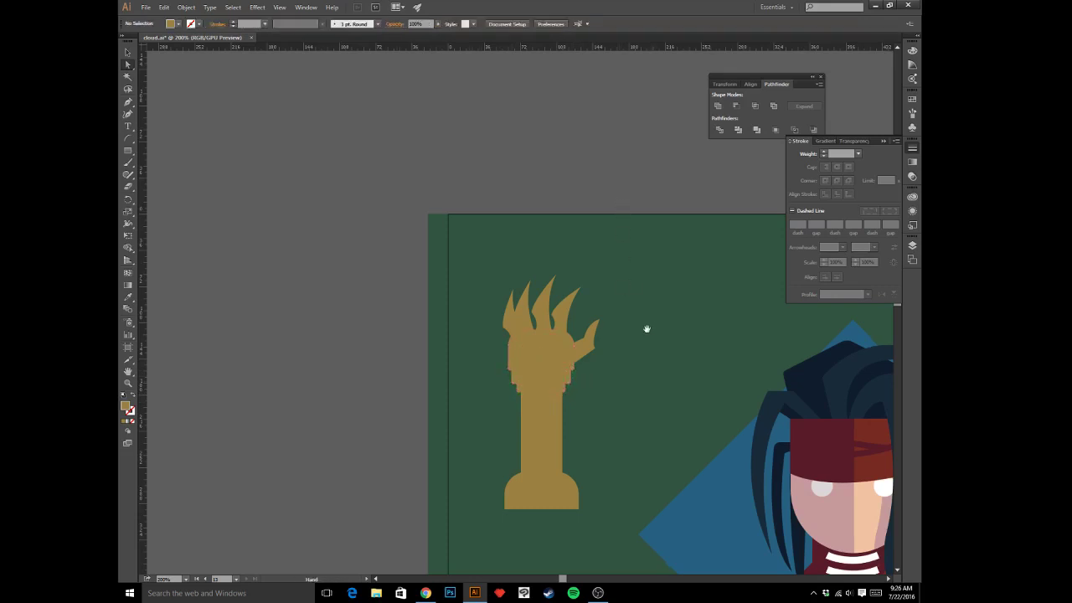
{"action": "left_click_drag", "start_coordinate": [646, 328], "coordinate": [569, 282]}
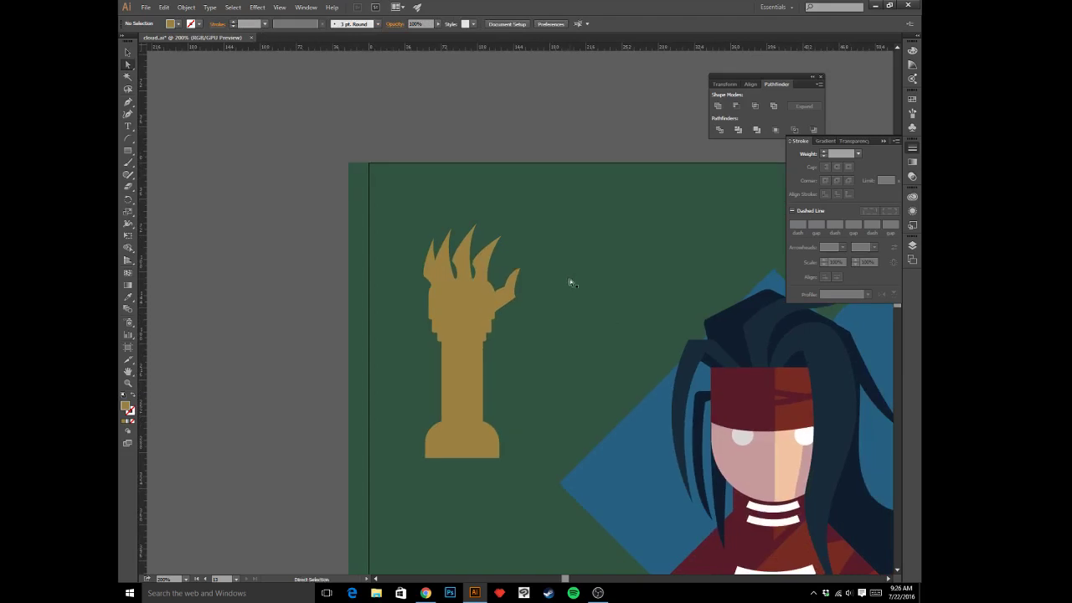
{"action": "left_click", "coordinate": [446, 273]}
{"action": "key", "text": "Right"}
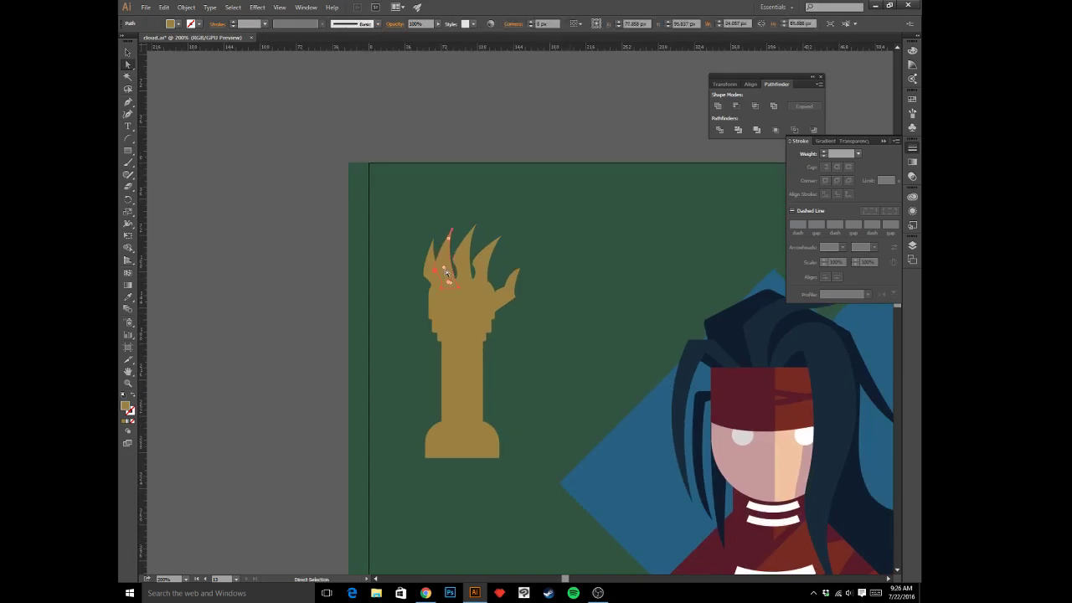
- Refine the thumb's bend by adjusting its outer corner point and corner rounding
{"action": "left_click", "coordinate": [516, 297]}
{"action": "left_click", "coordinate": [515, 297]}
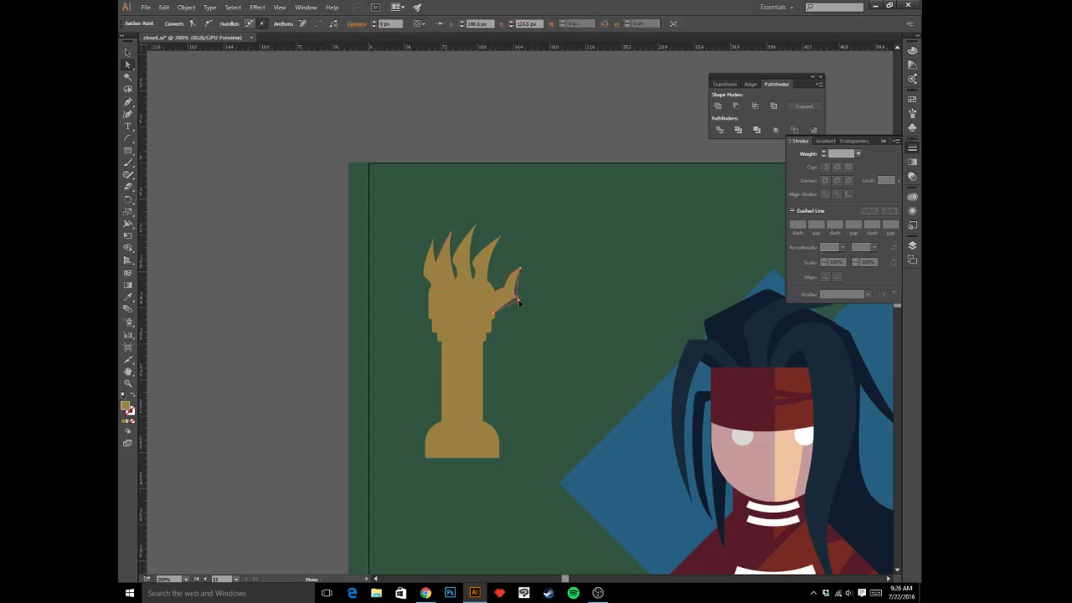
{"action": "left_click", "coordinate": [521, 300]}
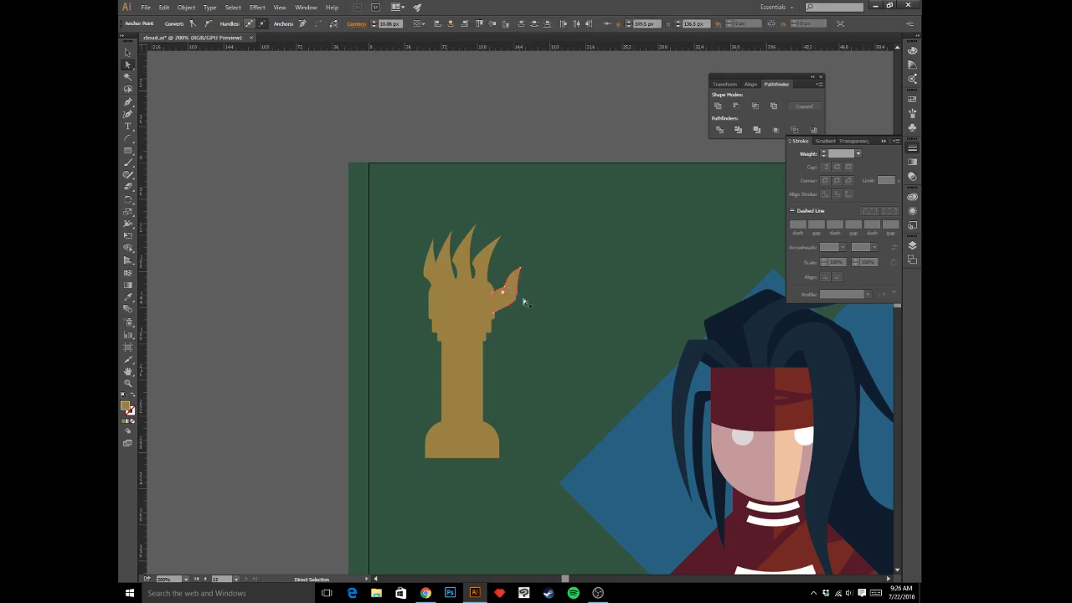
{"action": "left_click_drag", "start_coordinate": [526, 305], "coordinate": [506, 292]}
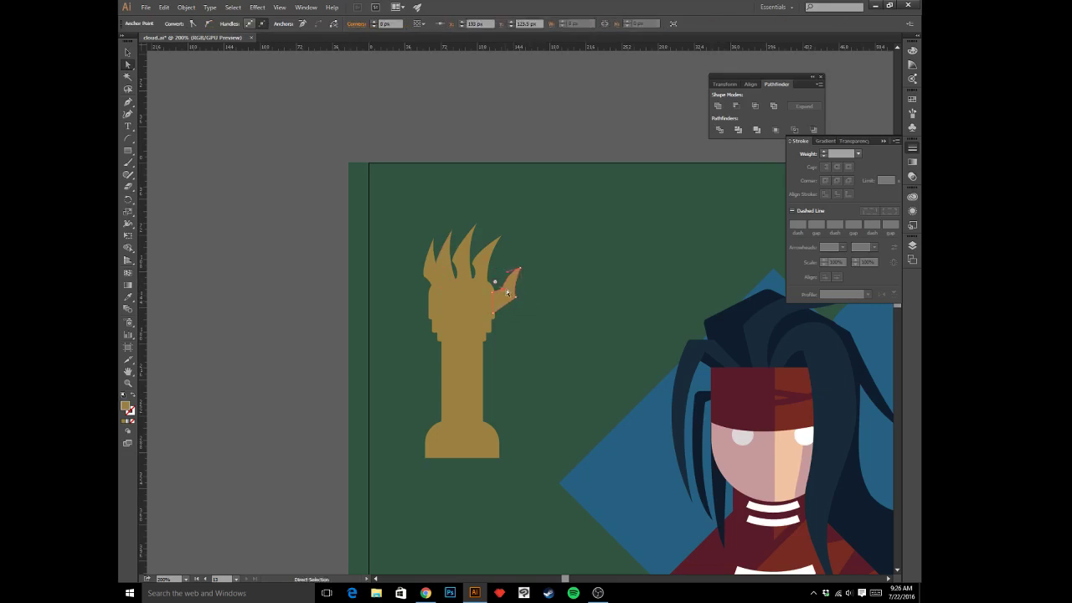
{"action": "left_click", "coordinate": [544, 125]}
- Shift the three claw fingers nearest the thumb slightly toward it to even out the gaps
{"action": "left_click_drag", "start_coordinate": [558, 258], "coordinate": [582, 275]}
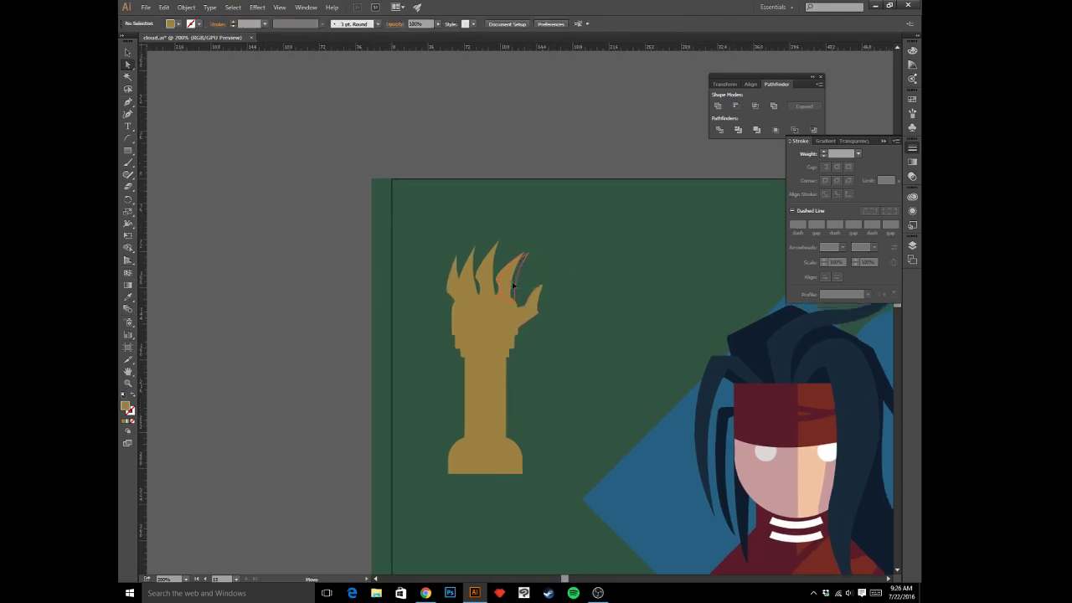
{"action": "left_click", "coordinate": [513, 286]}
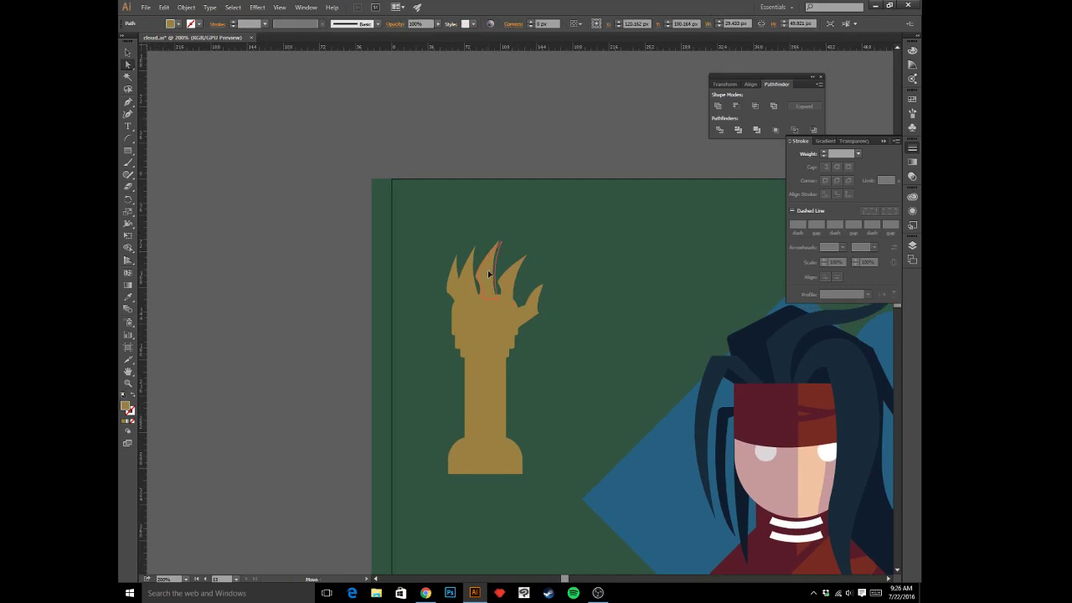
{"action": "left_click", "coordinate": [469, 273]}
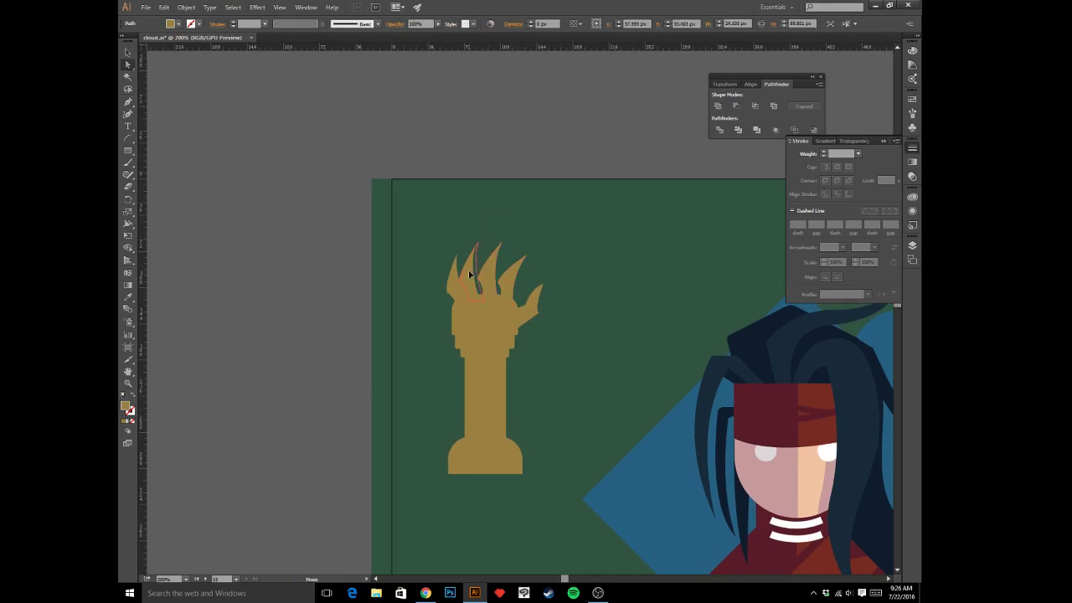
{"action": "left_click", "coordinate": [482, 122]}
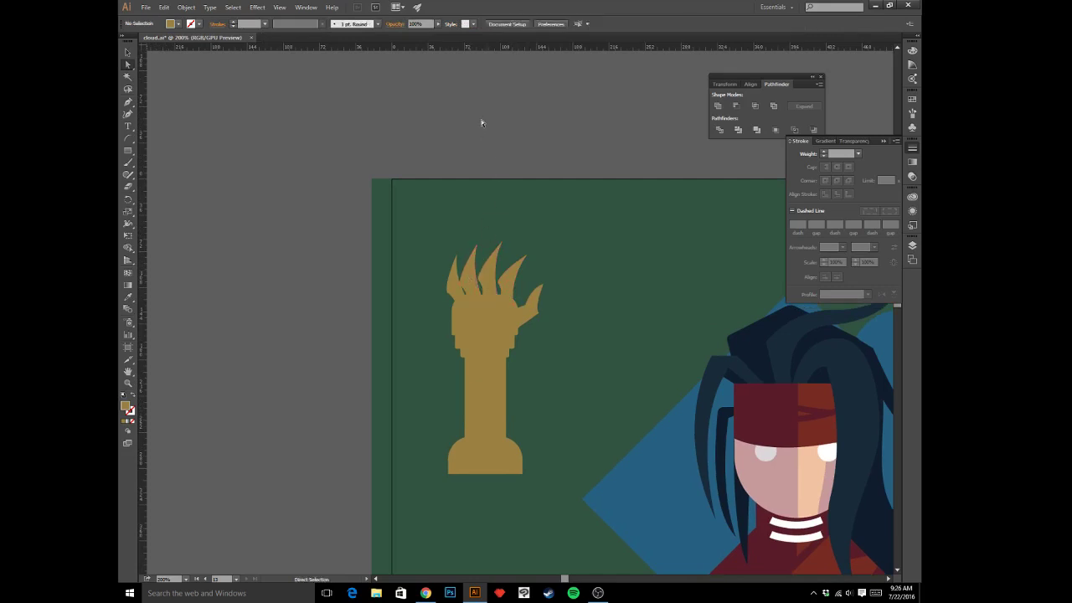
- Undo the latest position changes to the claw fingers
{"action": "left_click", "coordinate": [456, 287]}
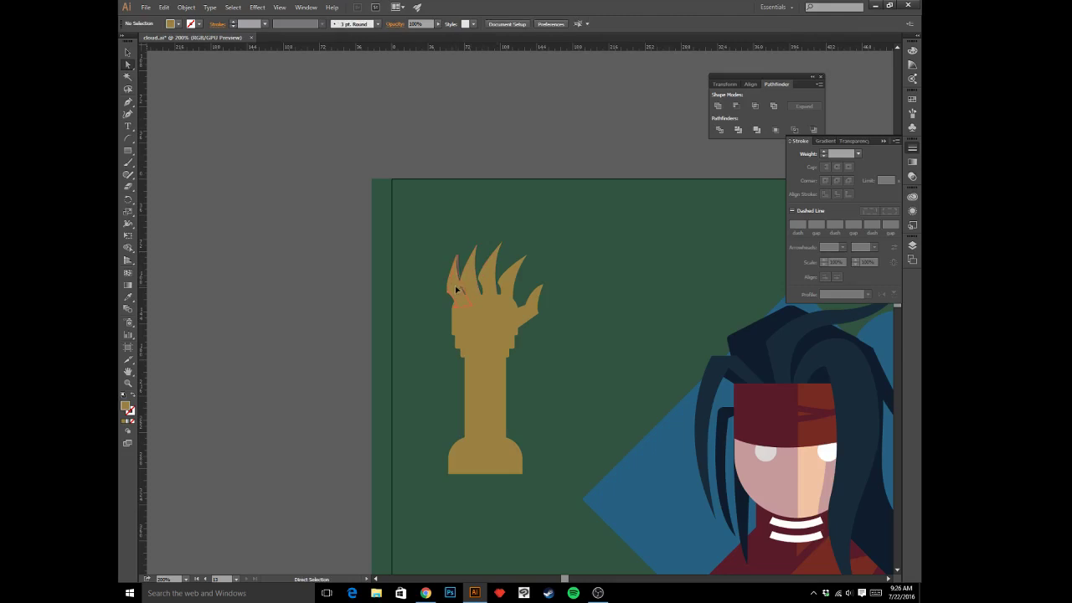
{"action": "left_click", "coordinate": [448, 154]}
{"action": "key", "text": "ctrl+z"}
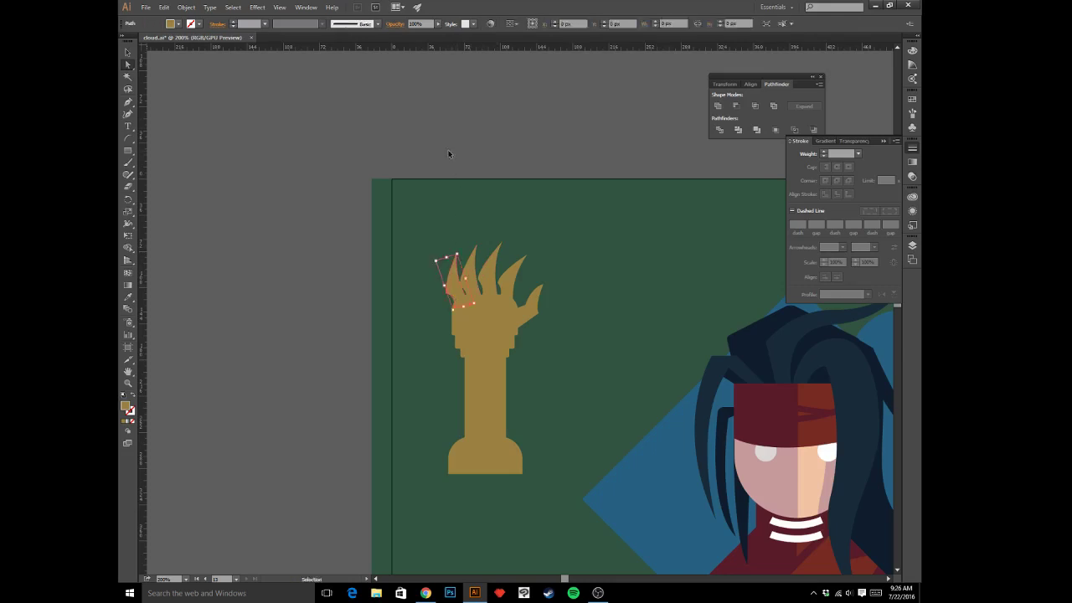
{"action": "key", "text": "ctrl+z"}
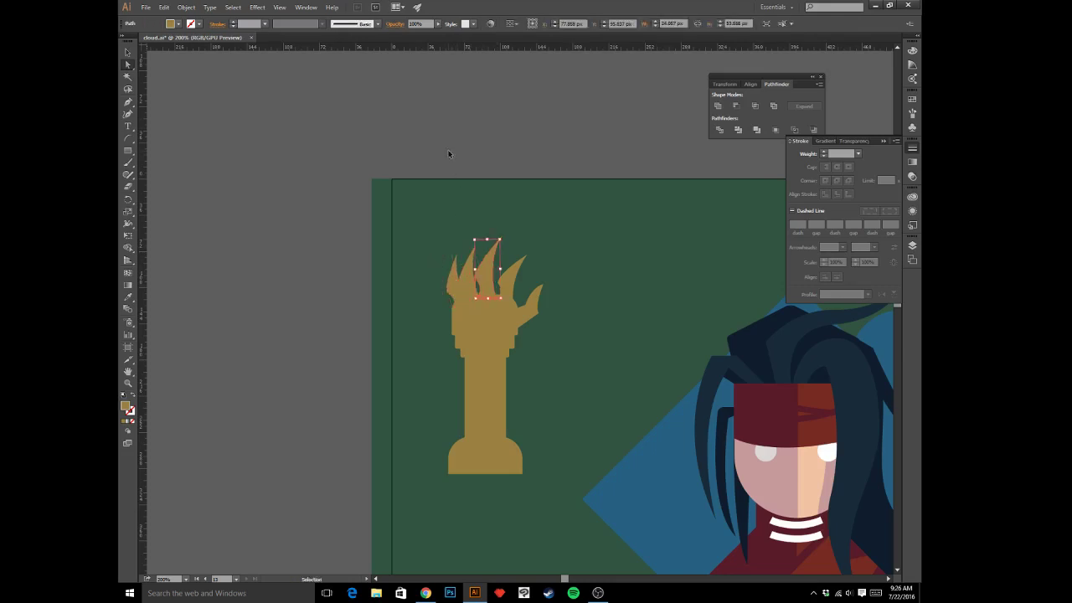
{"action": "left_click", "coordinate": [448, 153]}
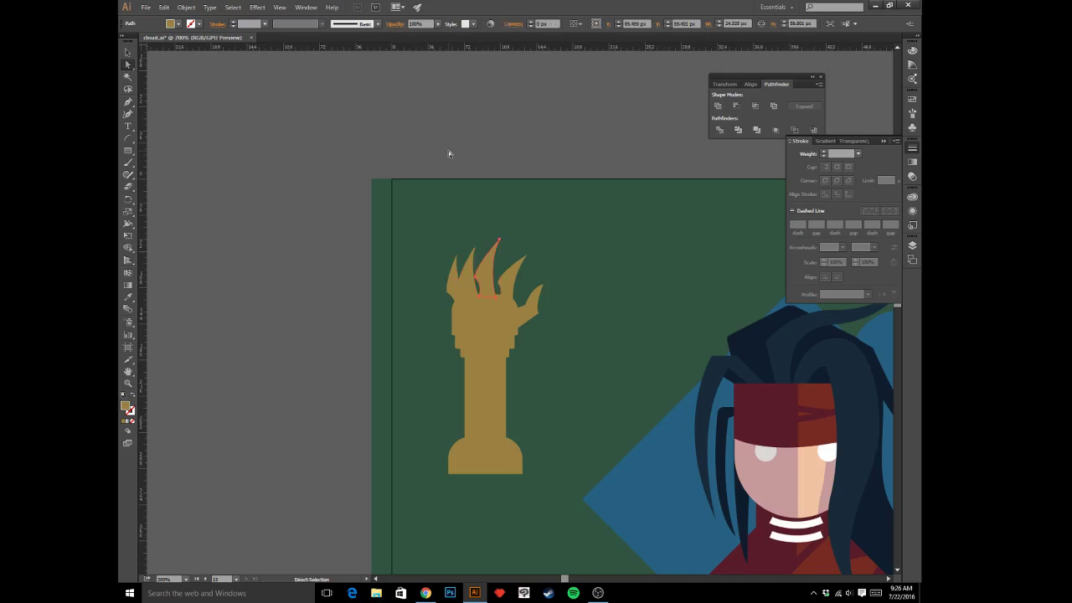
- Draw a rectangle about 47 × 134 px covering the left half of the forearm
{"action": "left_click", "coordinate": [474, 392]}
{"action": "left_click", "coordinate": [127, 151]}
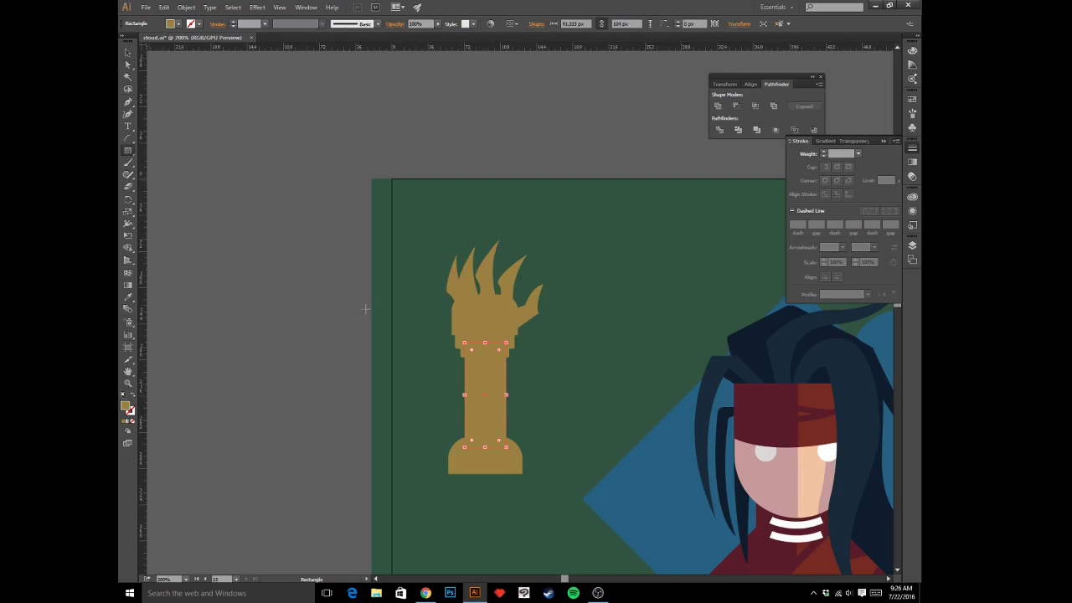
{"action": "left_click_drag", "start_coordinate": [439, 325], "coordinate": [485, 459]}
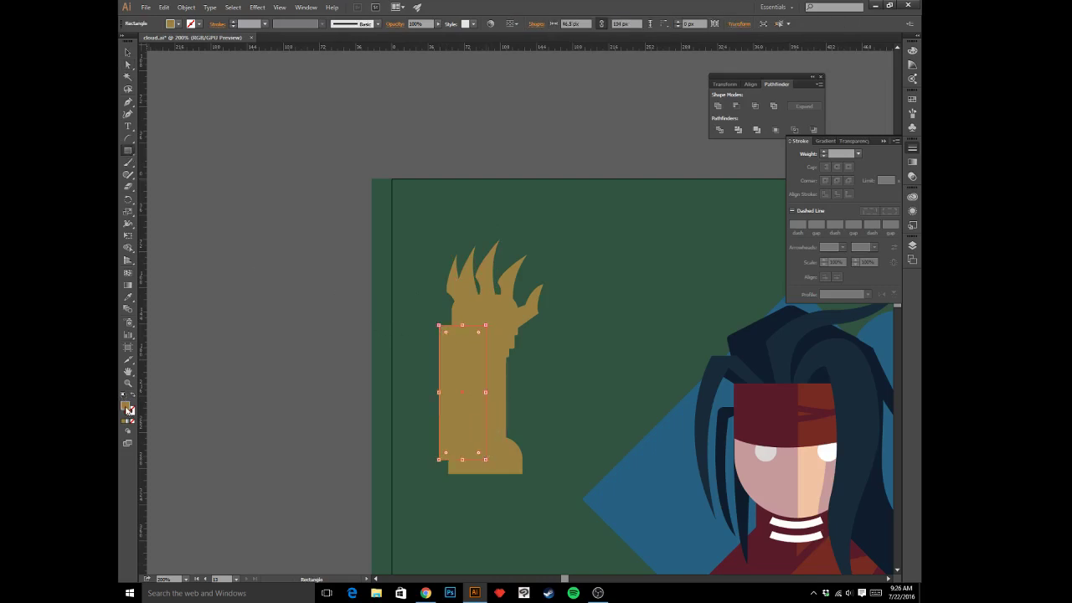
- Change the new rectangle's fill to a darker reddish brown
{"action": "double_click", "coordinate": [127, 407]}
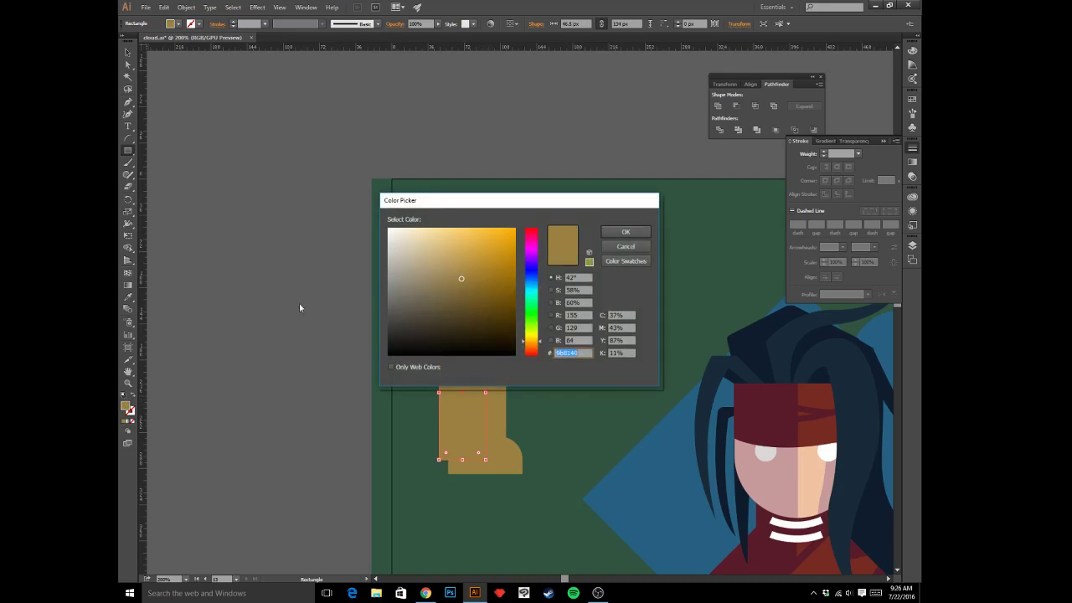
{"action": "left_click_drag", "start_coordinate": [532, 348], "coordinate": [533, 345]}
{"action": "left_click_drag", "start_coordinate": [467, 286], "coordinate": [480, 292]}
{"action": "left_click", "coordinate": [530, 347]}
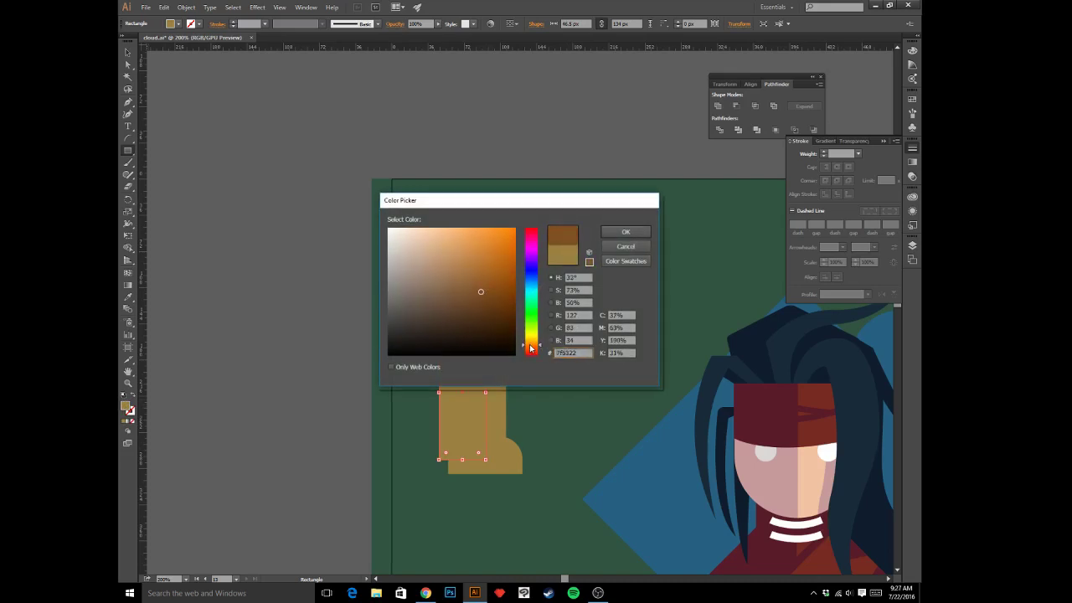
{"action": "left_click", "coordinate": [550, 340]}
{"action": "left_click_drag", "start_coordinate": [533, 340], "coordinate": [532, 331]}
{"action": "left_click", "coordinate": [621, 233]}
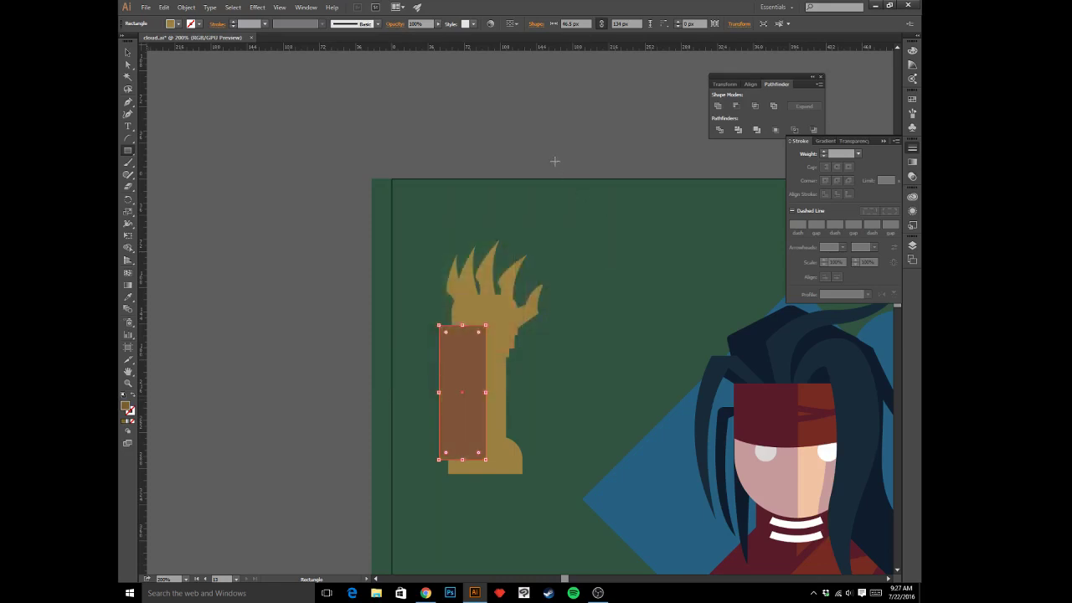
- Mask the brown rectangle with the forearm shape so it shades only the forearm's left half
{"action": "key", "text": "v"}
{"action": "left_click", "coordinate": [526, 126]}
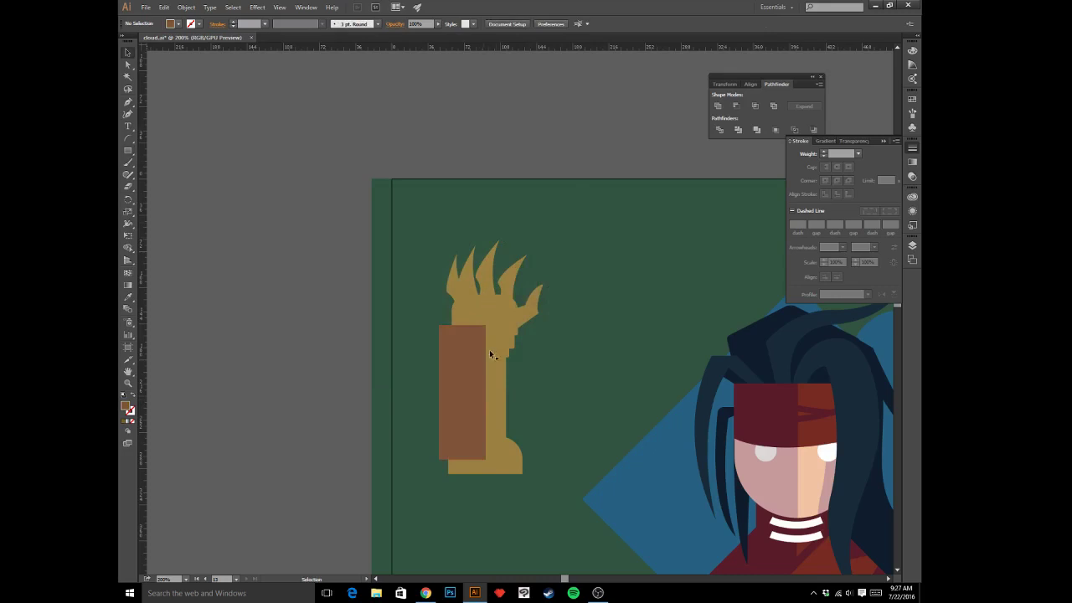
{"action": "left_click", "coordinate": [470, 383]}
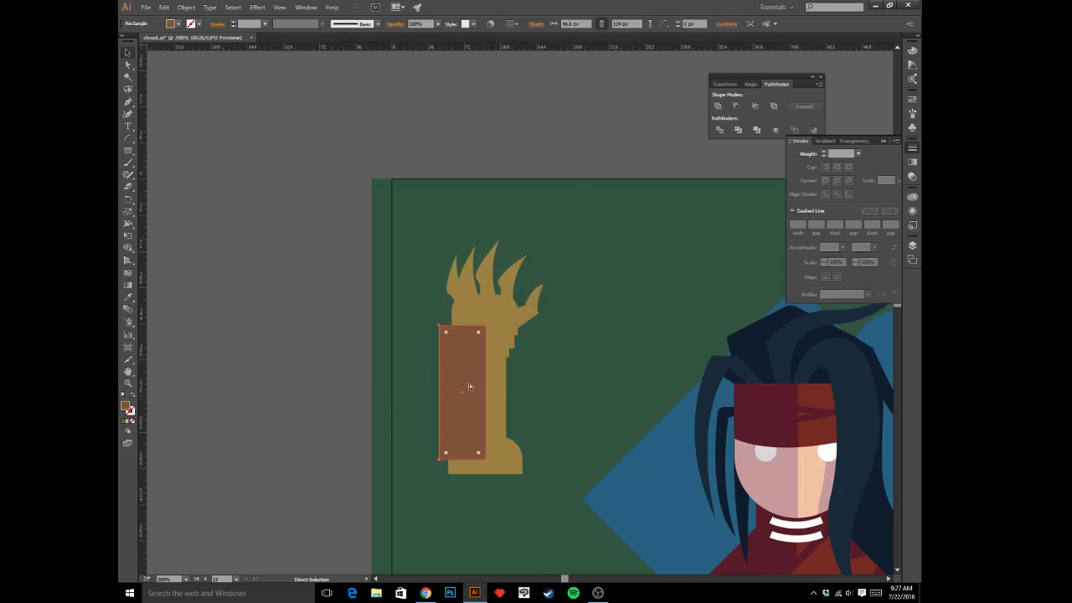
{"action": "key", "text": "Delete"}
{"action": "left_click", "coordinate": [488, 402]}
{"action": "key", "text": "a"}
{"action": "key", "text": "ctrl+z"}
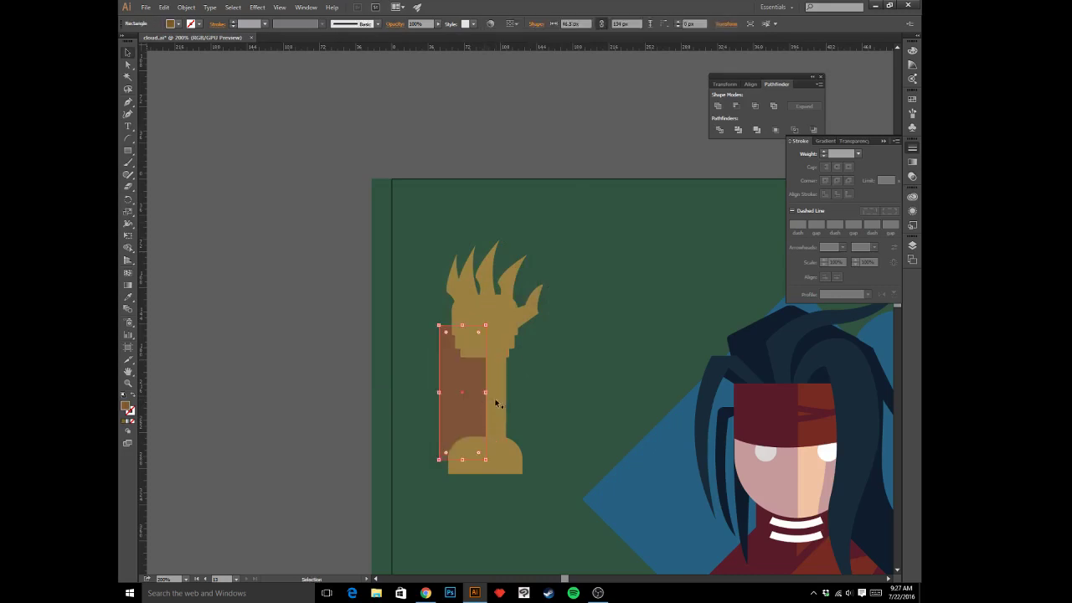
{"action": "left_click", "coordinate": [494, 399]}
{"action": "left_click", "coordinate": [477, 402]}
{"action": "key", "text": "ctrl+z"}
{"action": "left_click", "coordinate": [457, 398], "text": "shift"}
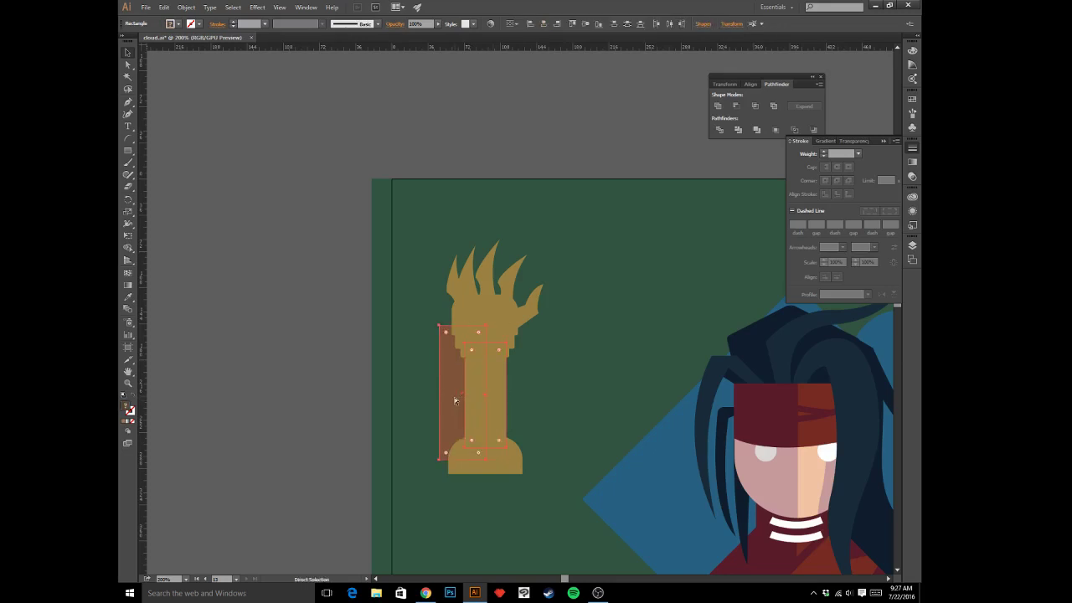
{"action": "key", "text": "ctrl+7"}
{"action": "left_click", "coordinate": [559, 122]}
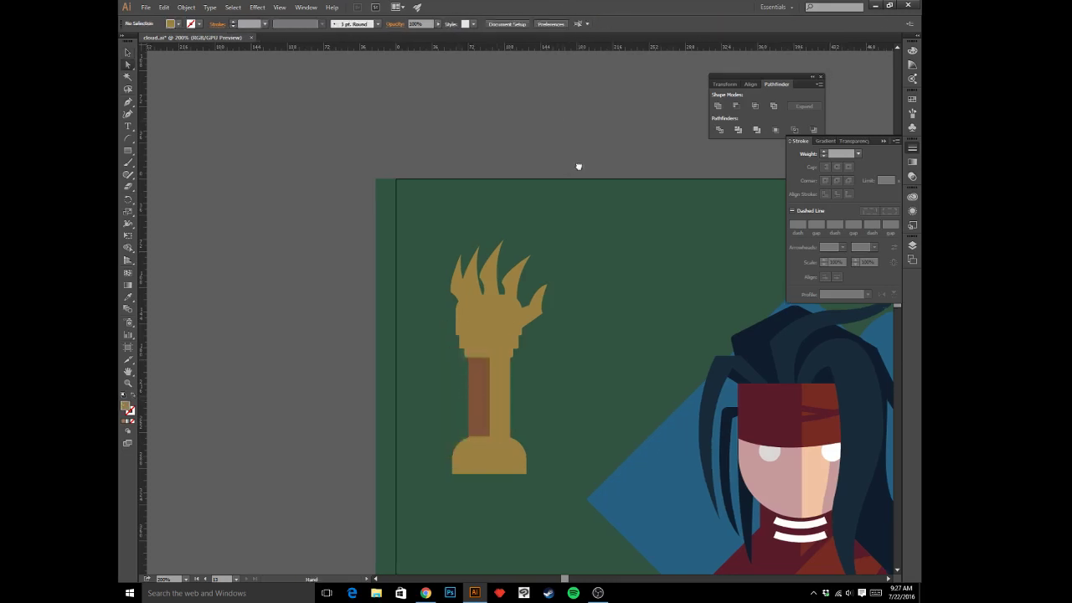
- Duplicate the lower wrist band inside the forearm and nudge the copy down so it extends slightly below the original band
{"action": "key", "text": "ctrl+minus"}
{"action": "key", "text": "ctrl+minus"}
{"action": "key", "text": "ctrl+minus"}
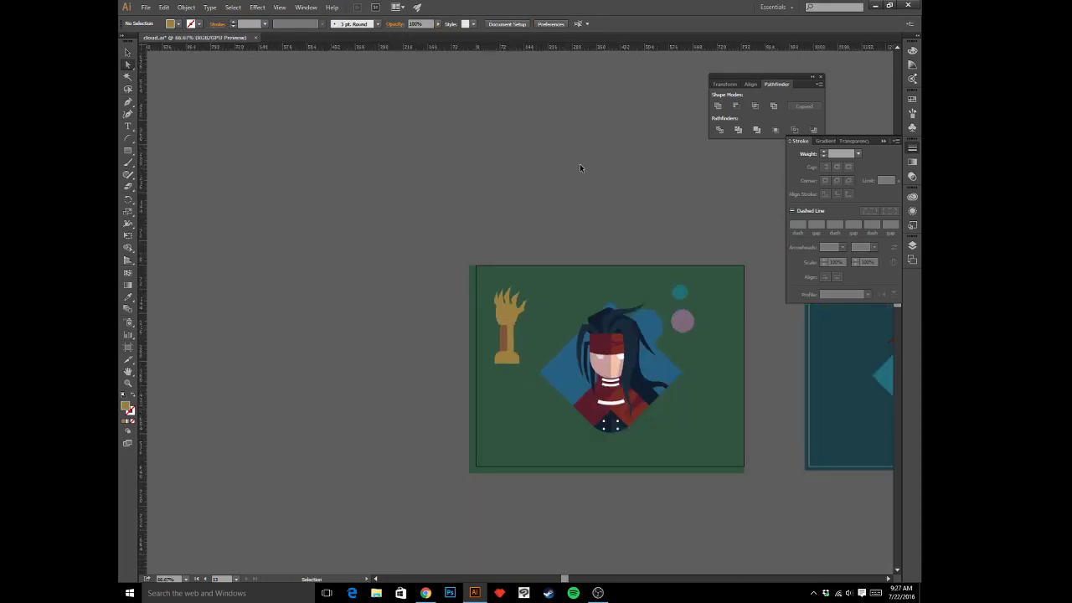
{"action": "key", "text": "ctrl+equal"}
{"action": "key", "text": "ctrl+equal"}
{"action": "key", "text": "ctrl+equal"}
{"action": "key", "text": "ctrl+equal"}
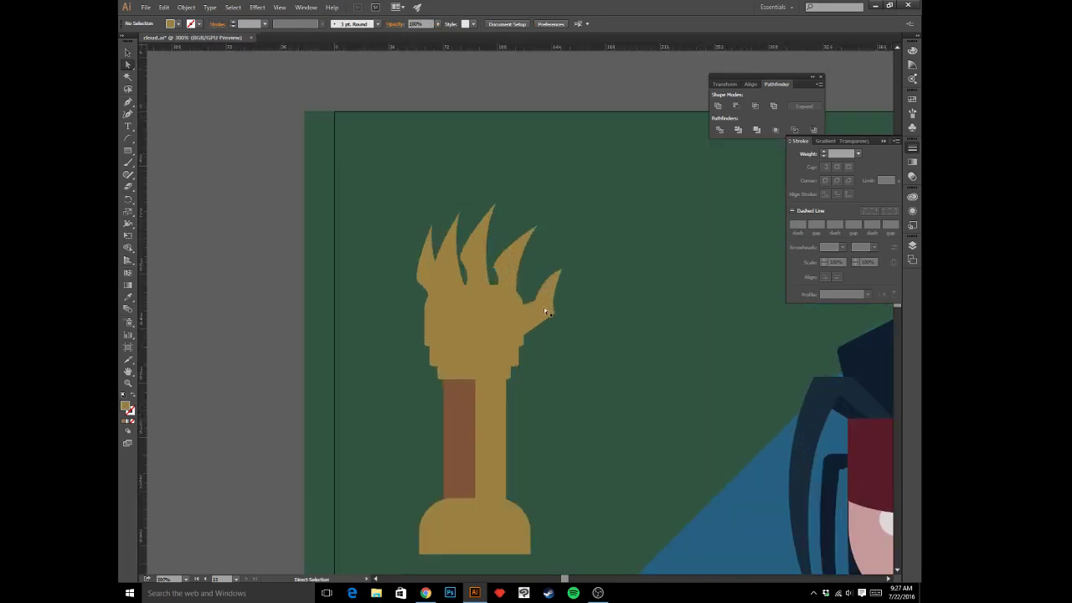
{"action": "left_click_drag", "start_coordinate": [541, 338], "coordinate": [558, 234]}
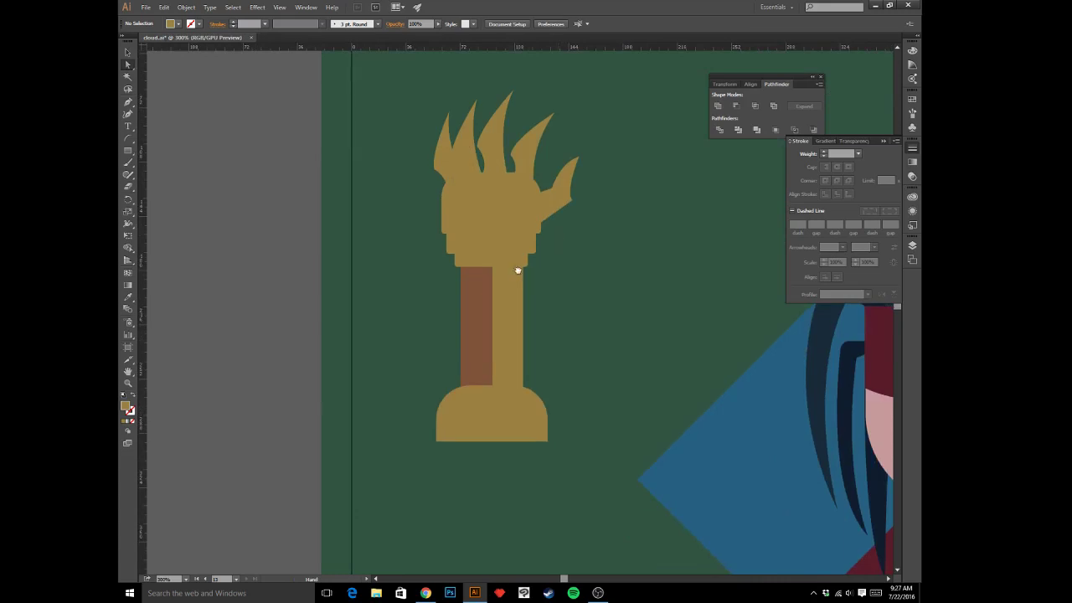
{"action": "left_click_drag", "start_coordinate": [516, 271], "coordinate": [554, 290]}
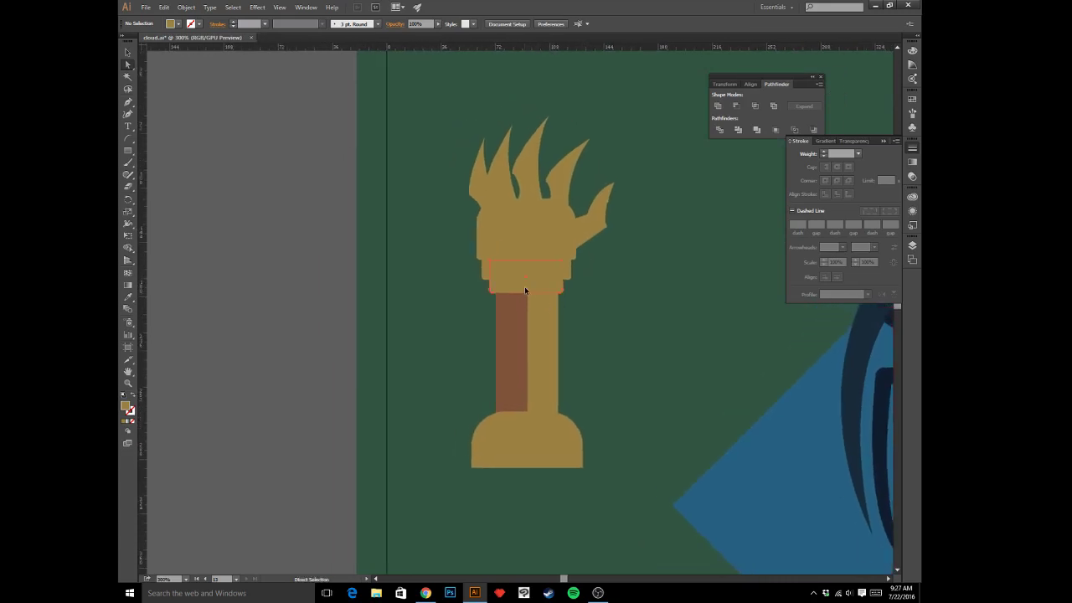
{"action": "left_click", "coordinate": [525, 290]}
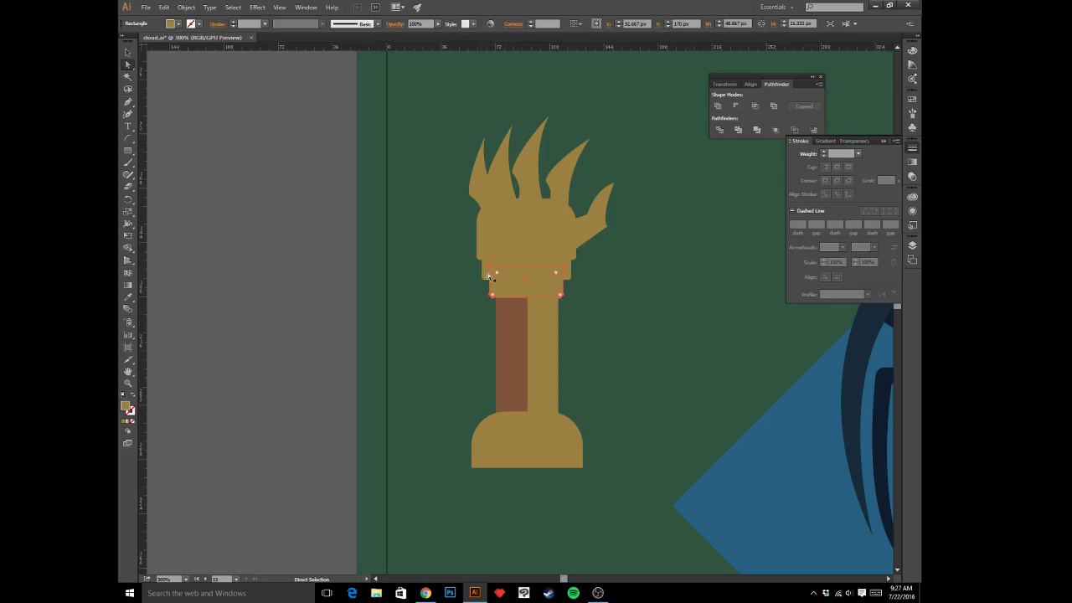
{"action": "key", "text": "v"}
{"action": "left_click", "coordinate": [513, 320]}
{"action": "key", "text": "ctrl+z"}
{"action": "key", "text": "Down"}
{"action": "key", "text": "Down"}
{"action": "key", "text": "Down"}
{"action": "key", "text": "Down"}
{"action": "key", "text": "Down"}
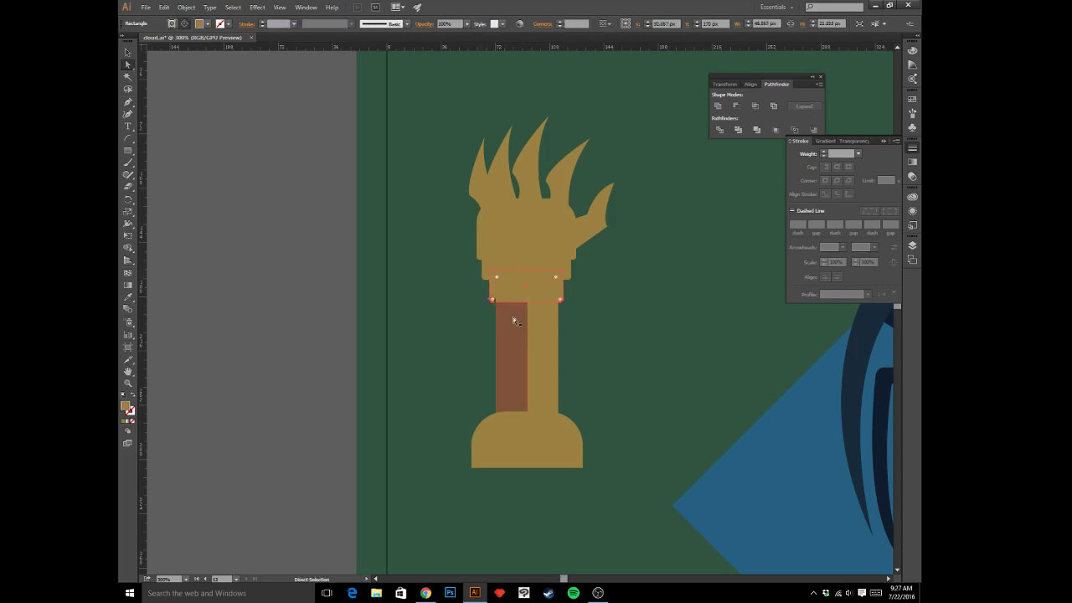
- Fill the offset wrist band copy with the forearm's brown shading color to form a cast shadow
{"action": "key", "text": "i"}
{"action": "left_click", "coordinate": [512, 328]}
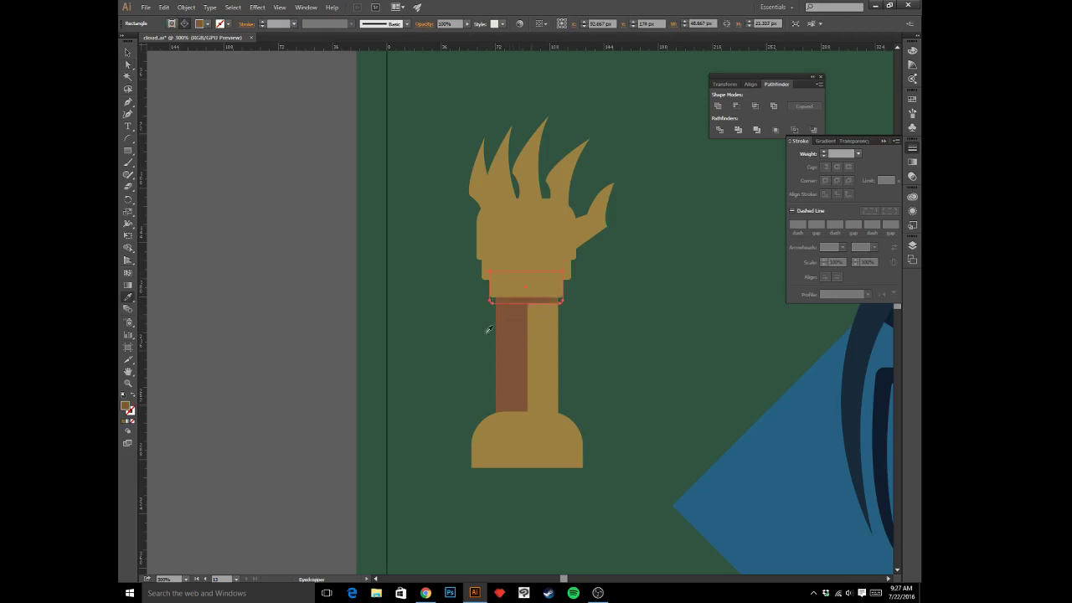
{"action": "key", "text": "a"}
{"action": "left_click", "coordinate": [261, 289]}
{"action": "left_click_drag", "start_coordinate": [311, 268], "coordinate": [305, 331]}
- Copy the brown shading rectangle in front and mask it with the lower wrist band to shade the band's left half
{"action": "key", "text": "v"}
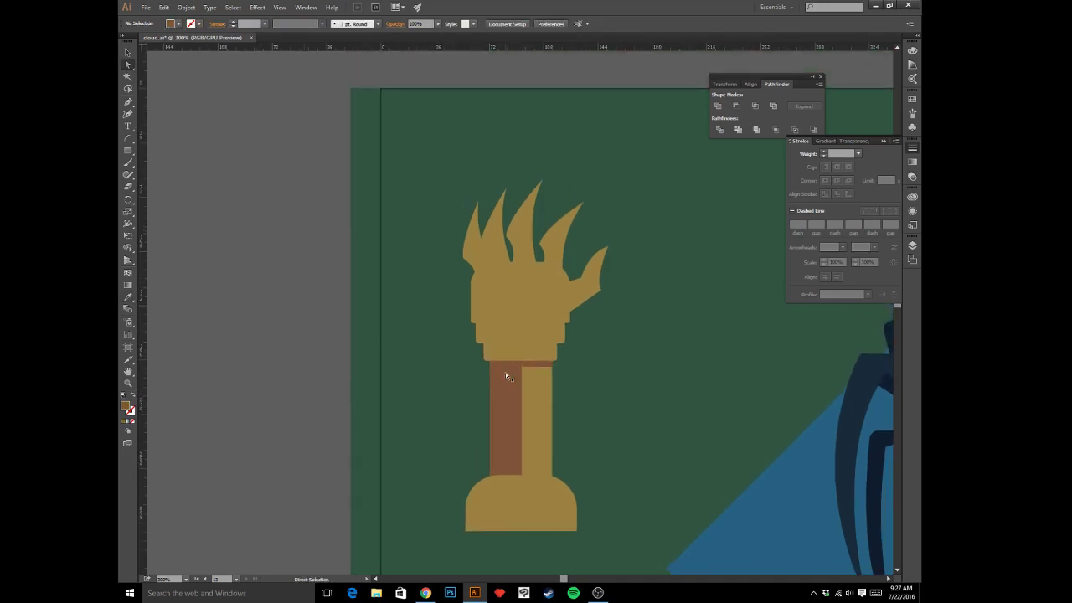
{"action": "left_click", "coordinate": [504, 371]}
{"action": "key", "text": "a"}
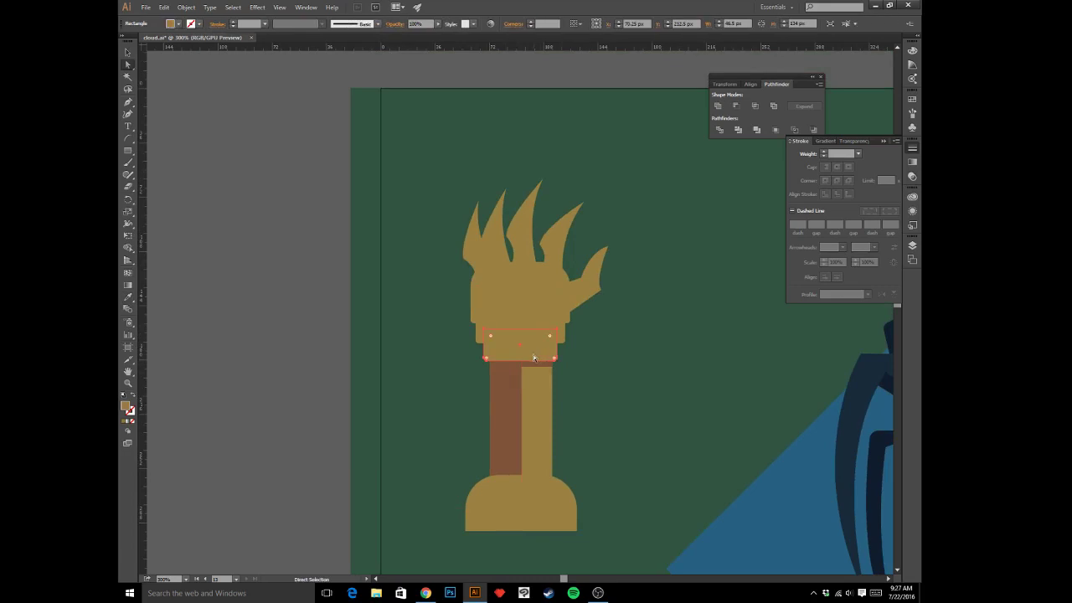
{"action": "key", "text": "ctrl+shift+bracketright"}
{"action": "left_click", "coordinate": [533, 352]}
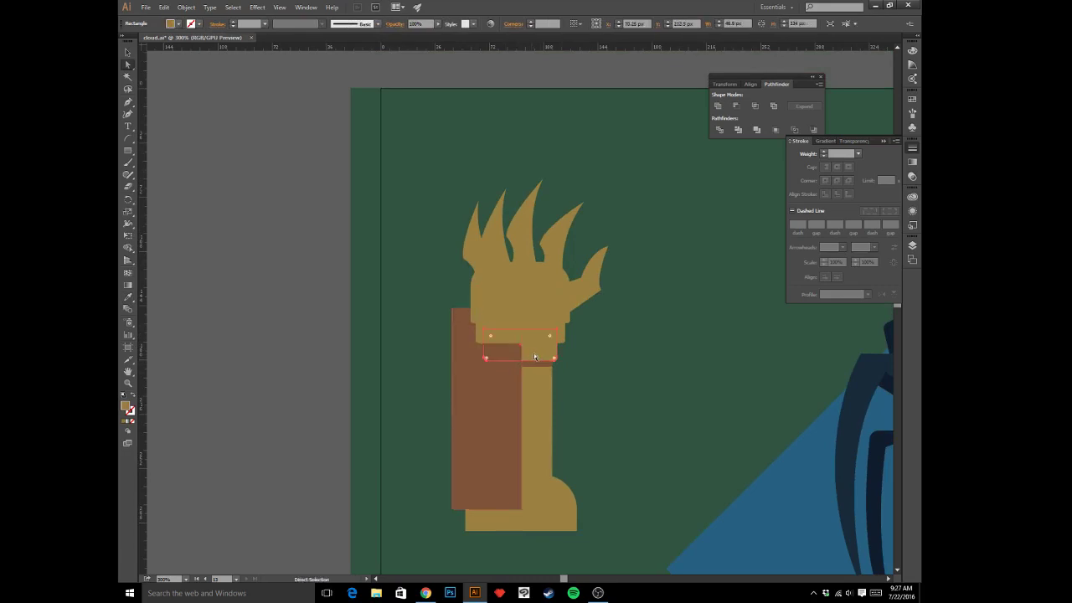
{"action": "key", "text": "v"}
{"action": "left_click", "coordinate": [475, 400]}
{"action": "key", "text": "ctrl+f"}
{"action": "left_click", "coordinate": [468, 381], "text": "shift"}
{"action": "key", "text": "ctrl+7"}
{"action": "left_click", "coordinate": [263, 369]}
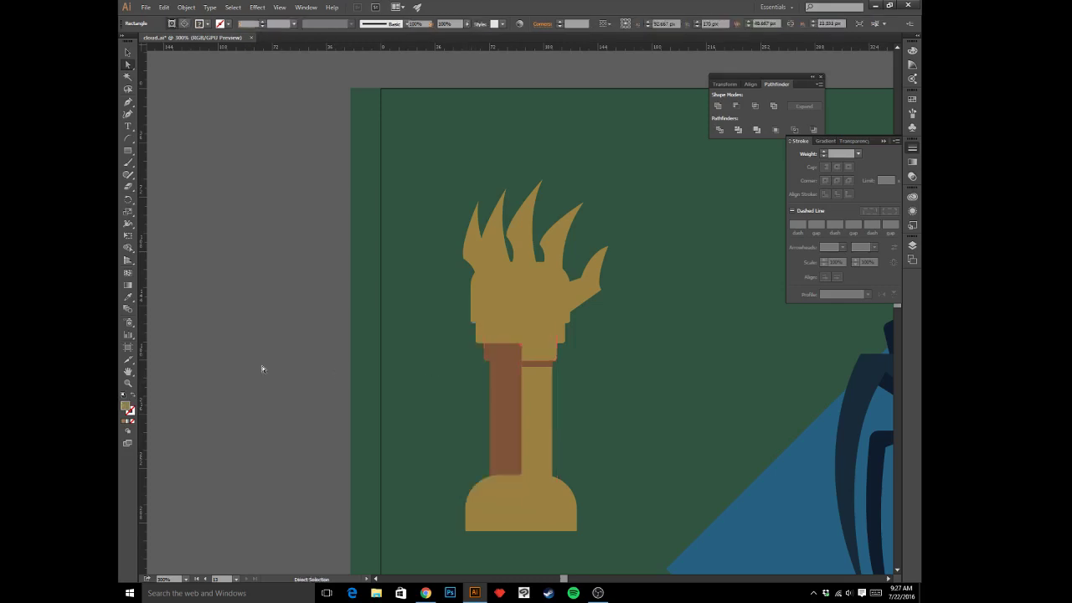
- Place another copy of the brown shading rectangle in front of the rounded forearm base and shift it down over the left half
{"action": "left_click_drag", "start_coordinate": [277, 355], "coordinate": [301, 377]}
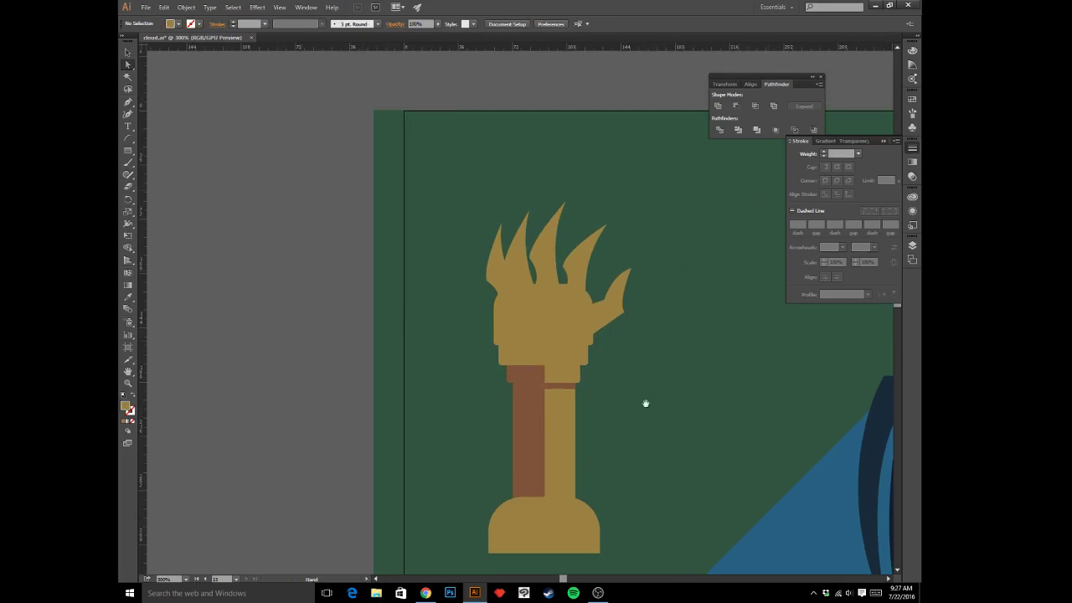
{"action": "left_click_drag", "start_coordinate": [646, 405], "coordinate": [655, 310]}
{"action": "left_click", "coordinate": [556, 418]}
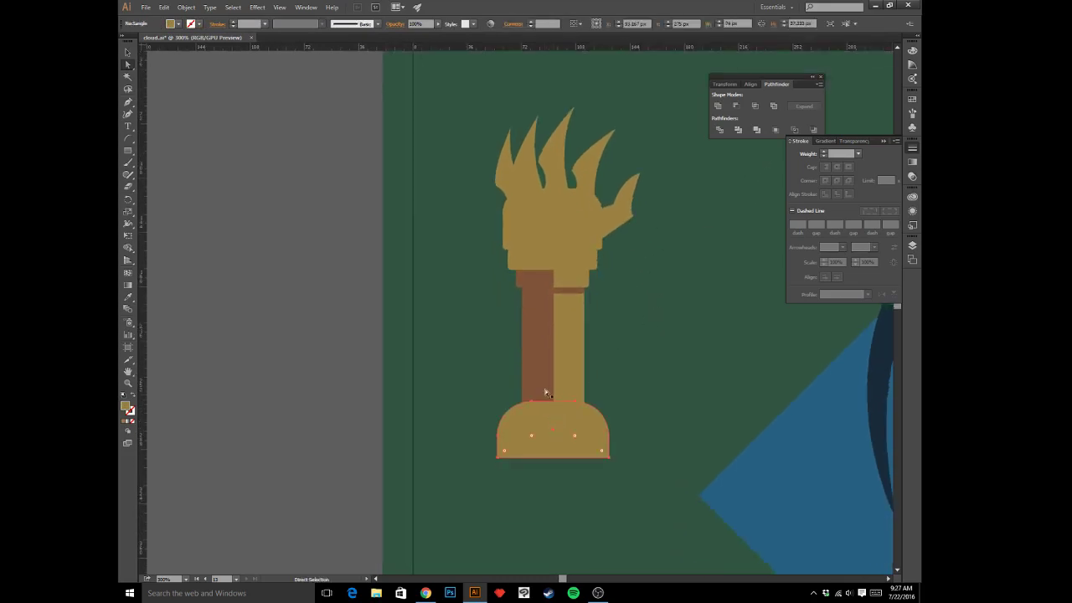
{"action": "left_click", "coordinate": [545, 392]}
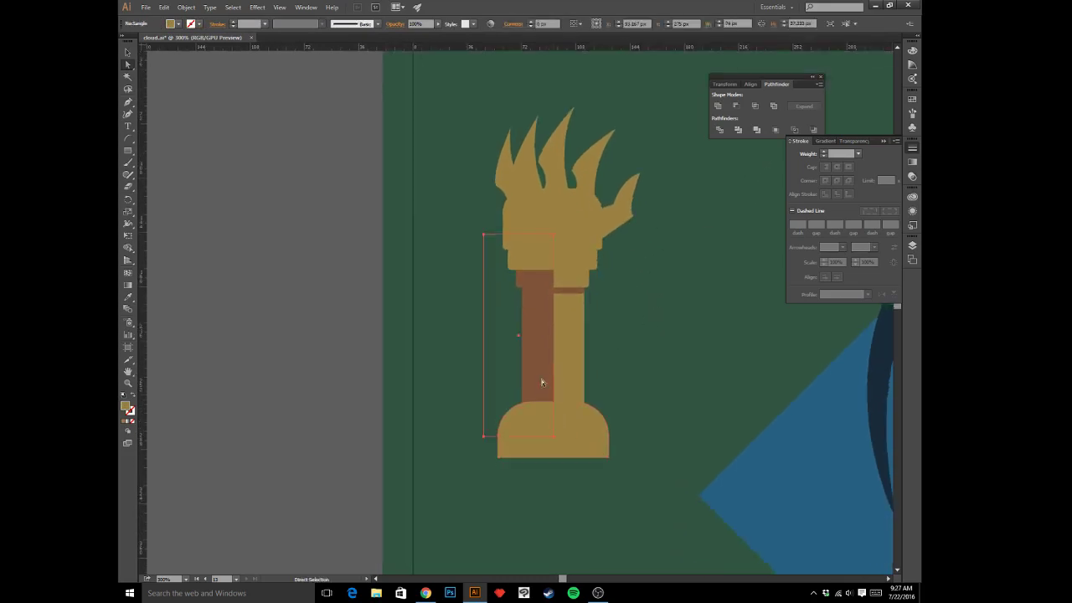
{"action": "key", "text": "v"}
{"action": "left_click", "coordinate": [562, 425]}
{"action": "key", "text": "ctrl+f"}
{"action": "key", "text": "shift+Down"}
{"action": "key", "text": "shift+Down"}
{"action": "key", "text": "shift+Down"}
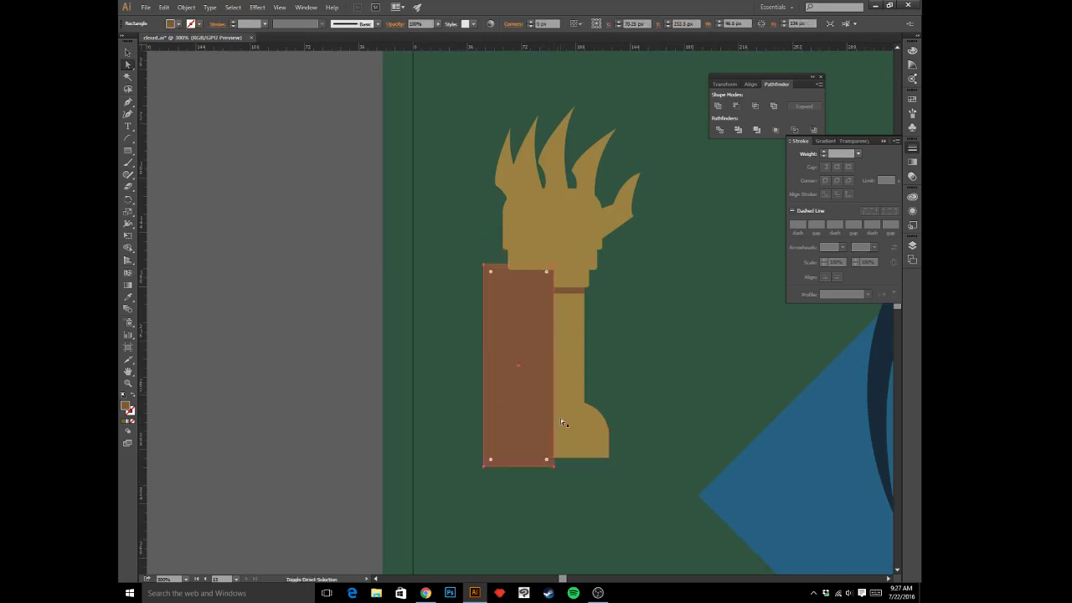
- Mask the lowered brown rectangle with the rounded forearm base shape
{"action": "left_click", "coordinate": [584, 446]}
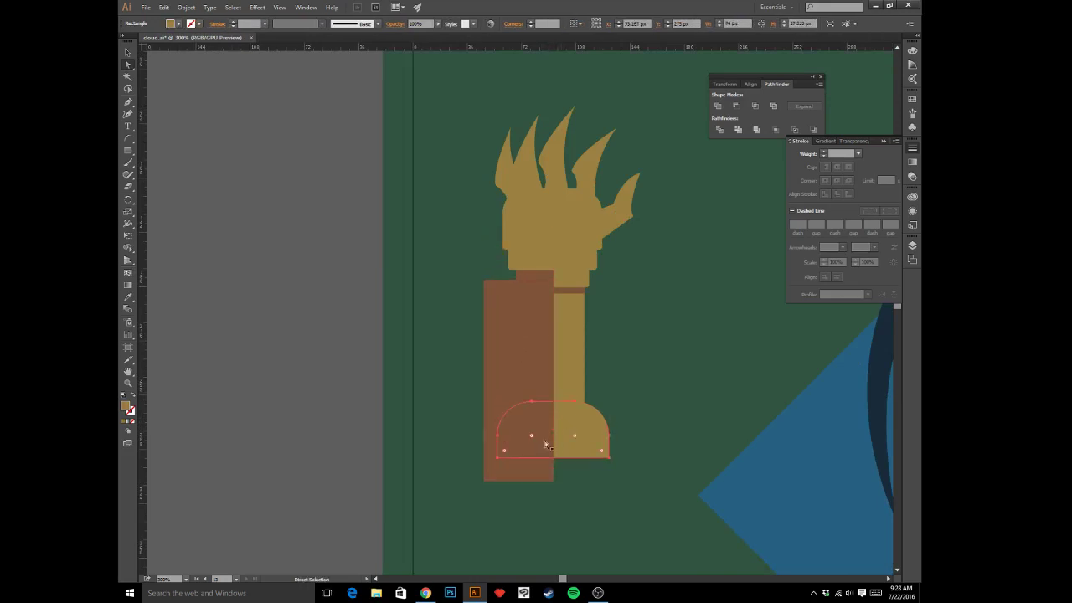
{"action": "left_click", "coordinate": [504, 383]}
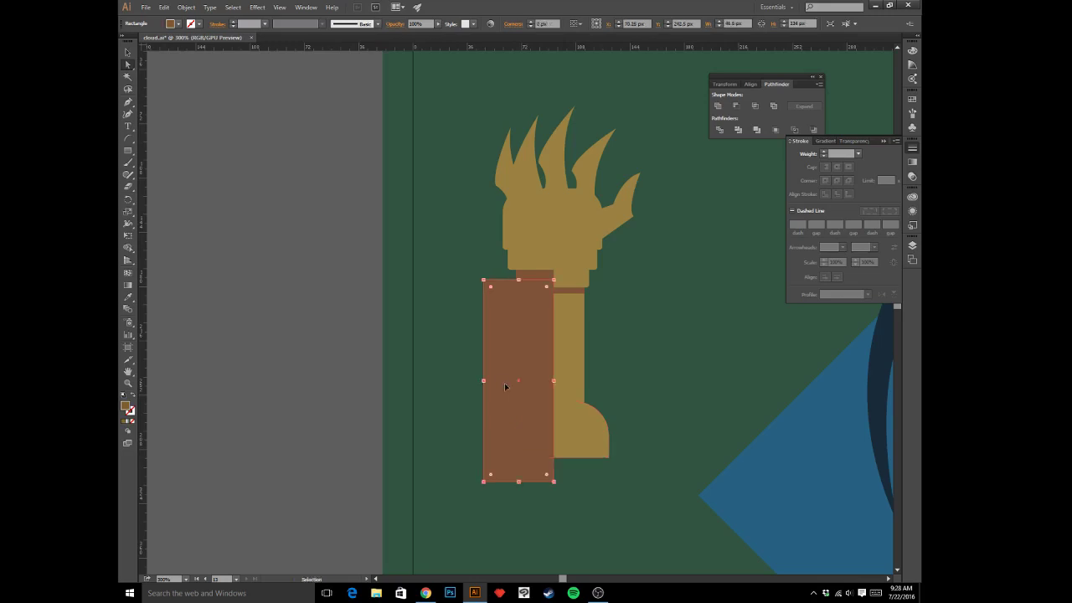
{"action": "key", "text": "ctrl+f"}
{"action": "left_click", "coordinate": [500, 385], "text": "shift"}
{"action": "key", "text": "ctrl+7"}
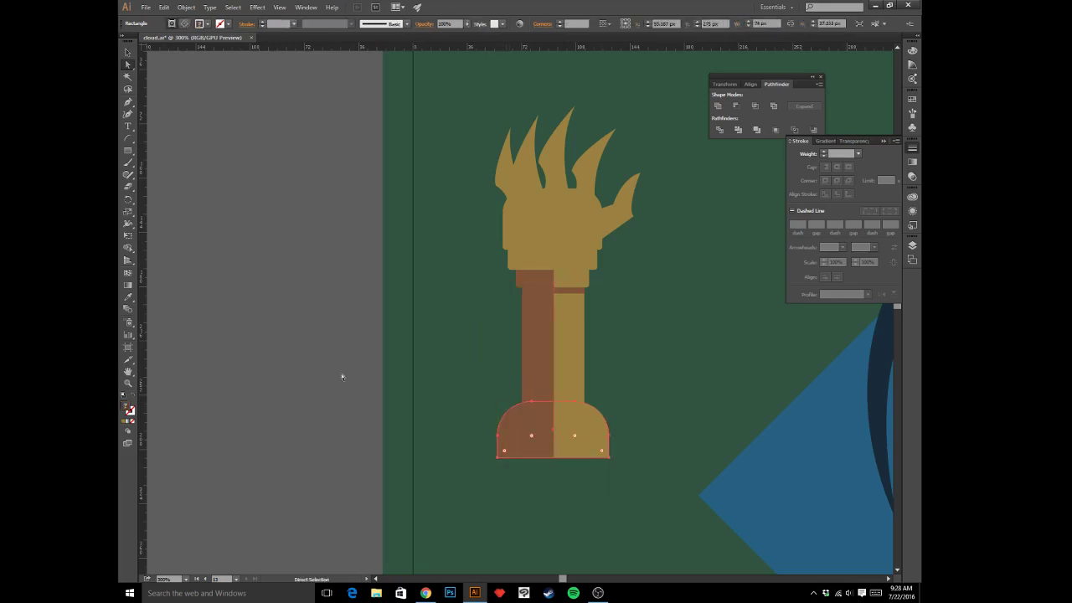
{"action": "left_click", "coordinate": [271, 371]}
{"action": "key", "text": "ctrl+1"}
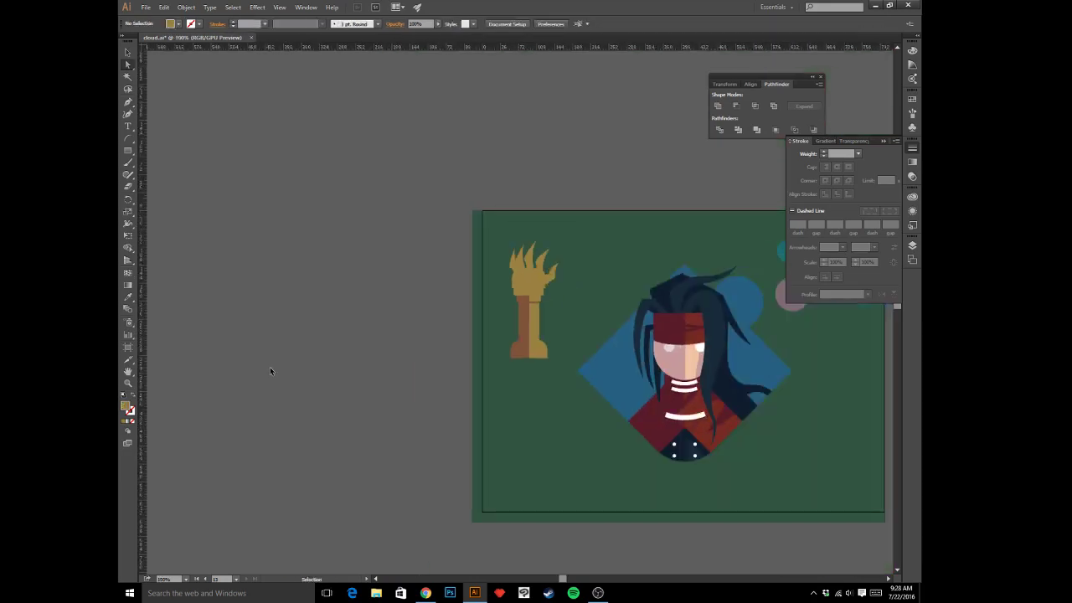
{"action": "key", "text": "ctrl+minus"}
{"action": "key", "text": "ctrl+plus"}
{"action": "key", "text": "ctrl+plus"}
{"action": "key", "text": "ctrl+plus"}
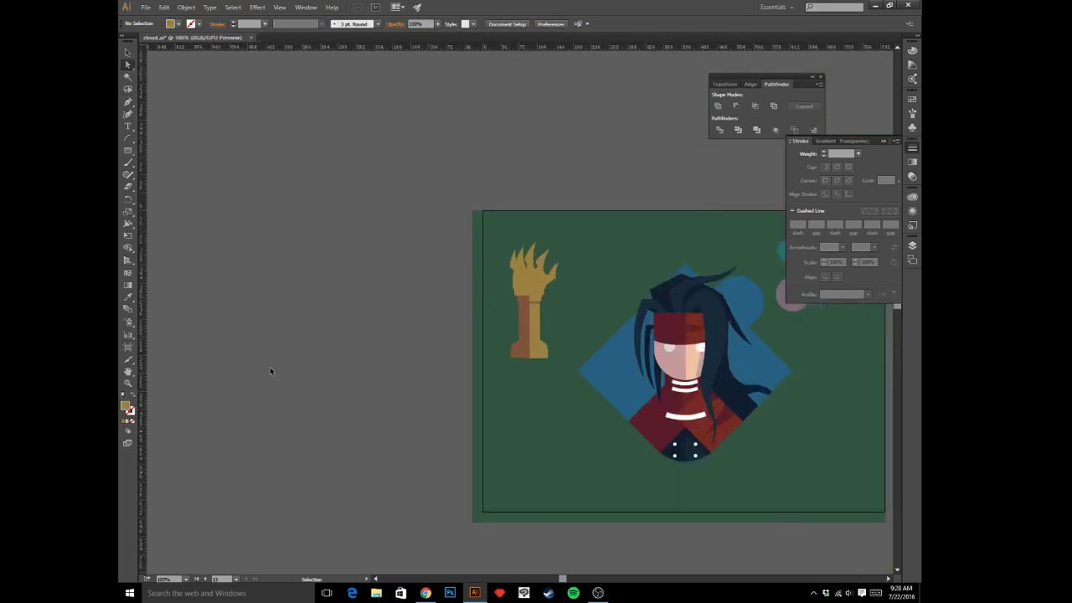
{"action": "key", "text": "alt+Tab"}
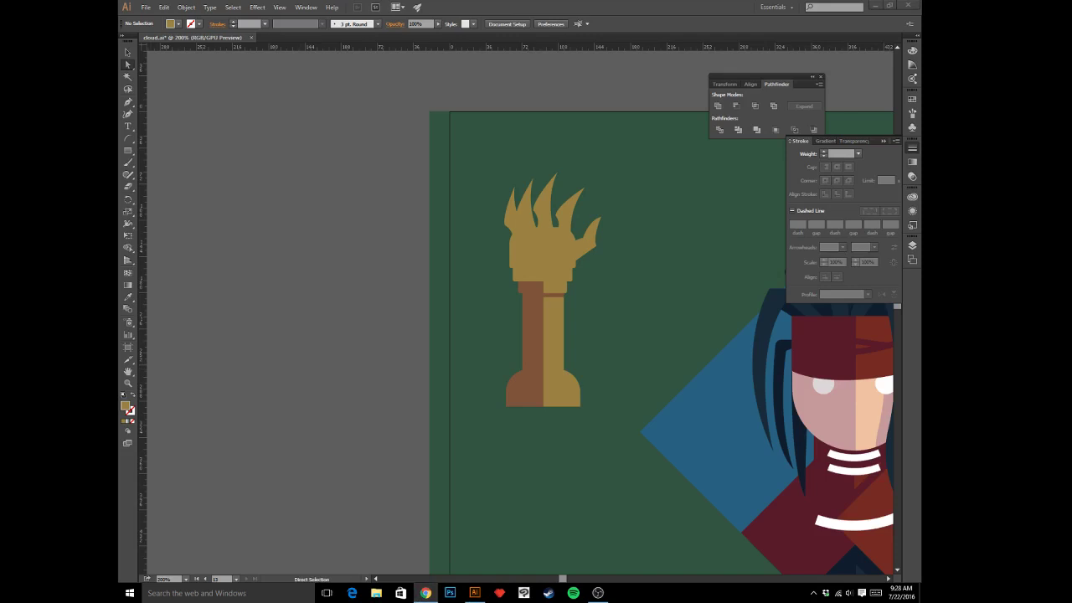
{"action": "left_click", "coordinate": [241, 215]}
- Fill the claw finger farthest from the thumb with the forearm's brown shading color
{"action": "left_click_drag", "start_coordinate": [339, 197], "coordinate": [314, 224]}
{"action": "left_click", "coordinate": [490, 247]}
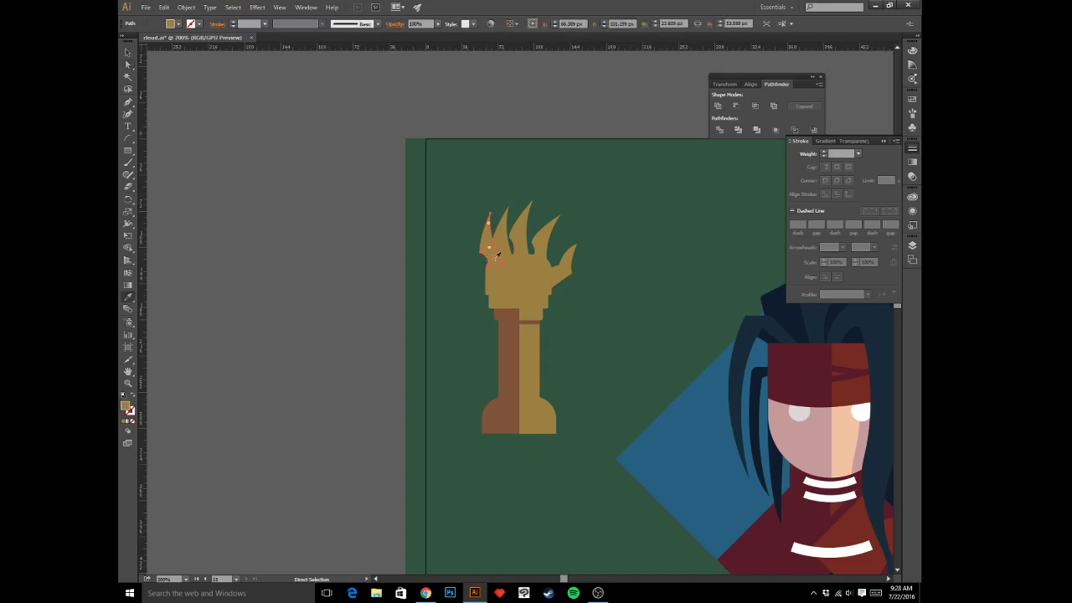
{"action": "key", "text": "i"}
{"action": "left_click", "coordinate": [512, 328]}
{"action": "key", "text": "a"}
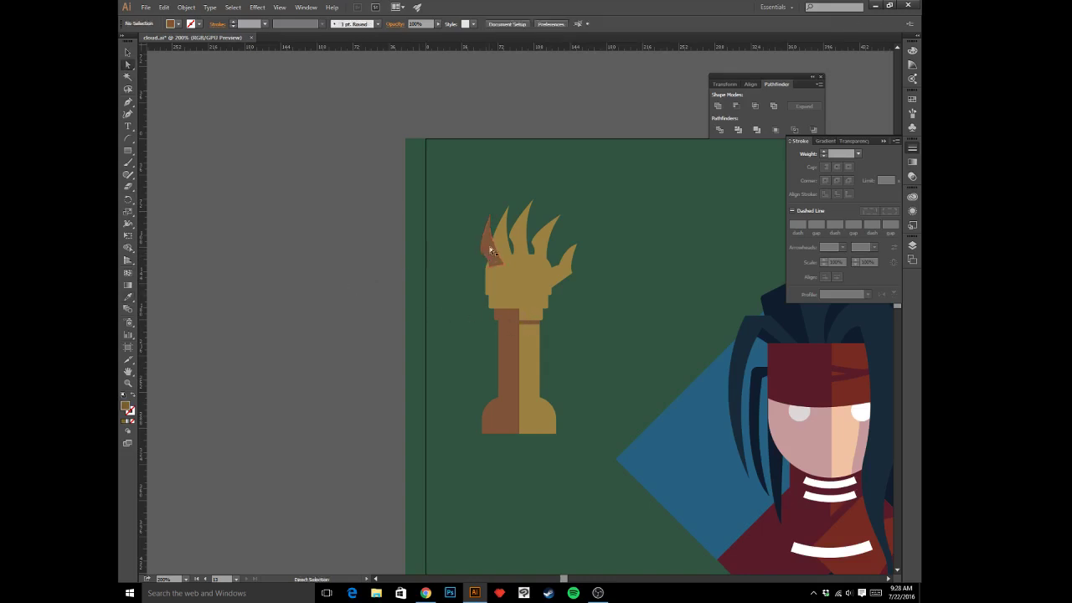
{"action": "left_click", "coordinate": [491, 249]}
{"action": "left_click", "coordinate": [368, 243]}
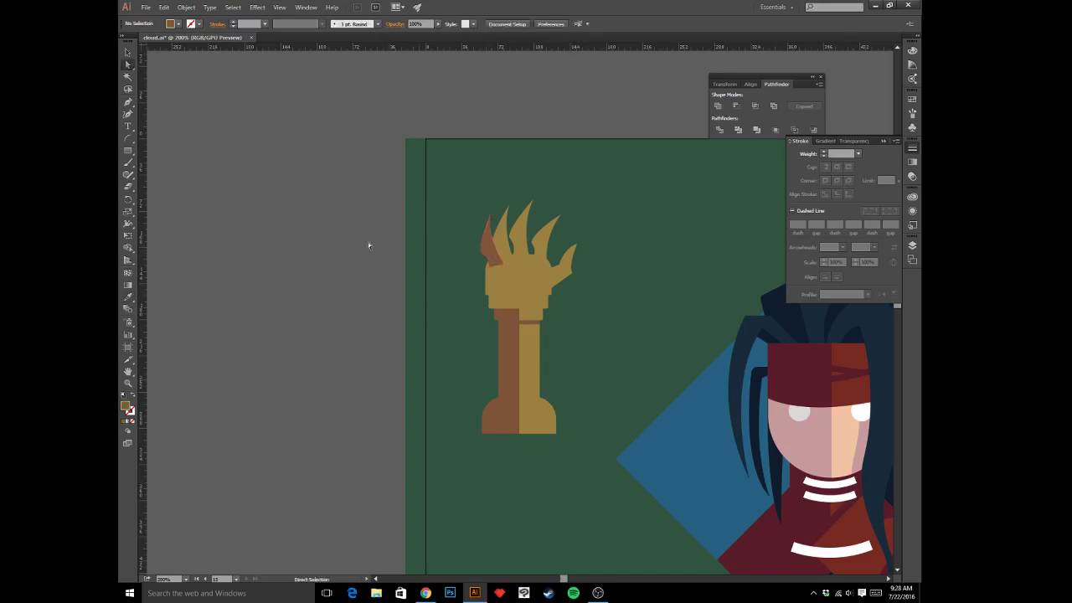
- Layer the brown claw finger behind the gauntlet's palm
{"action": "left_click", "coordinate": [488, 250]}
{"action": "key", "text": "ctrl+z"}
{"action": "key", "text": "v"}
{"action": "left_click", "coordinate": [509, 272]}
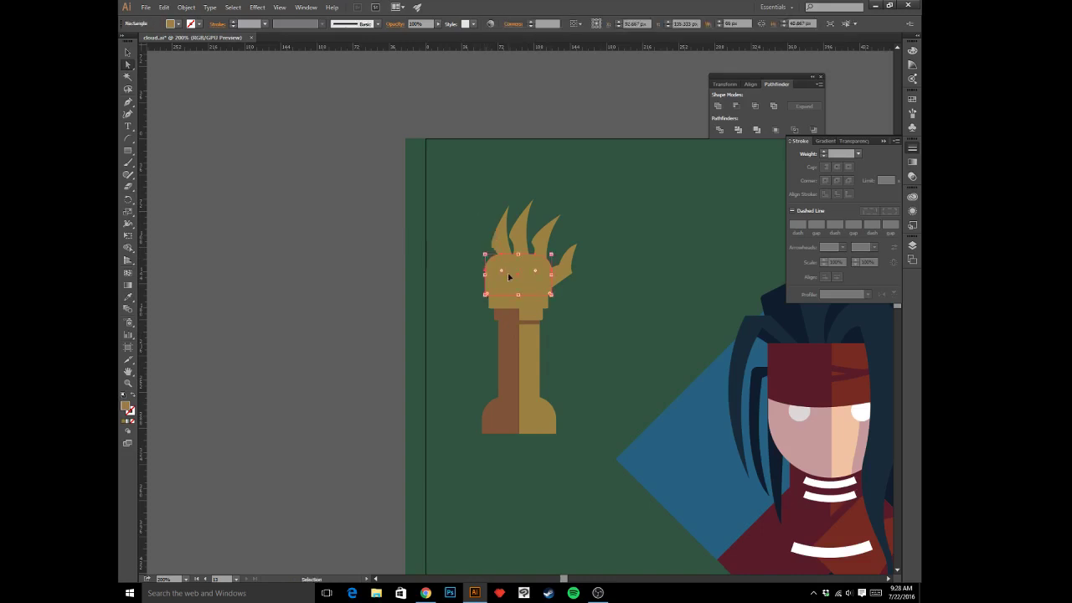
{"action": "key", "text": "ctrl+shift+z"}
{"action": "key", "text": "a"}
{"action": "left_click", "coordinate": [329, 269]}
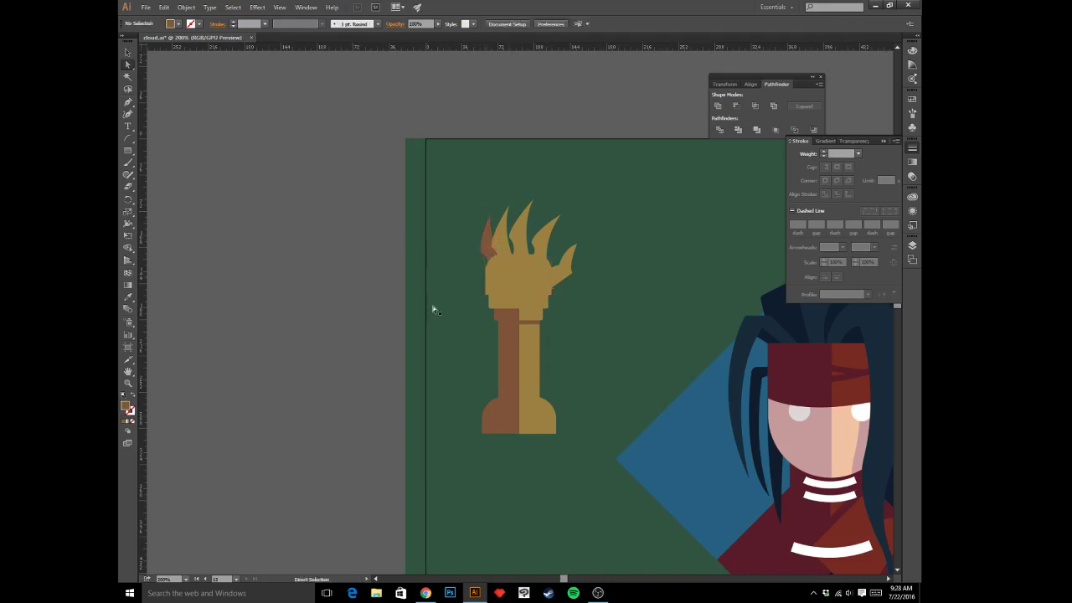
- Layer a copy of the rounded forearm base in front, shifted left and filled with the brown shading color, to curve the shadow's edge
{"action": "key", "text": "ctrl+plus"}
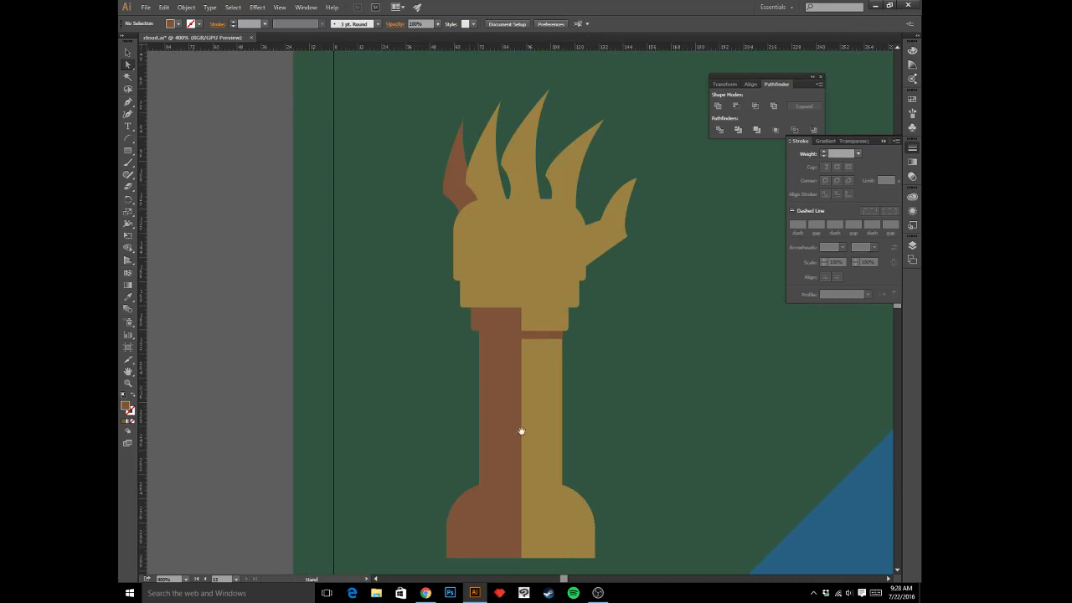
{"action": "scroll", "coordinate": [506, 436], "scroll_direction": "down", "scroll_amount": 2}
{"action": "left_click", "coordinate": [489, 459]}
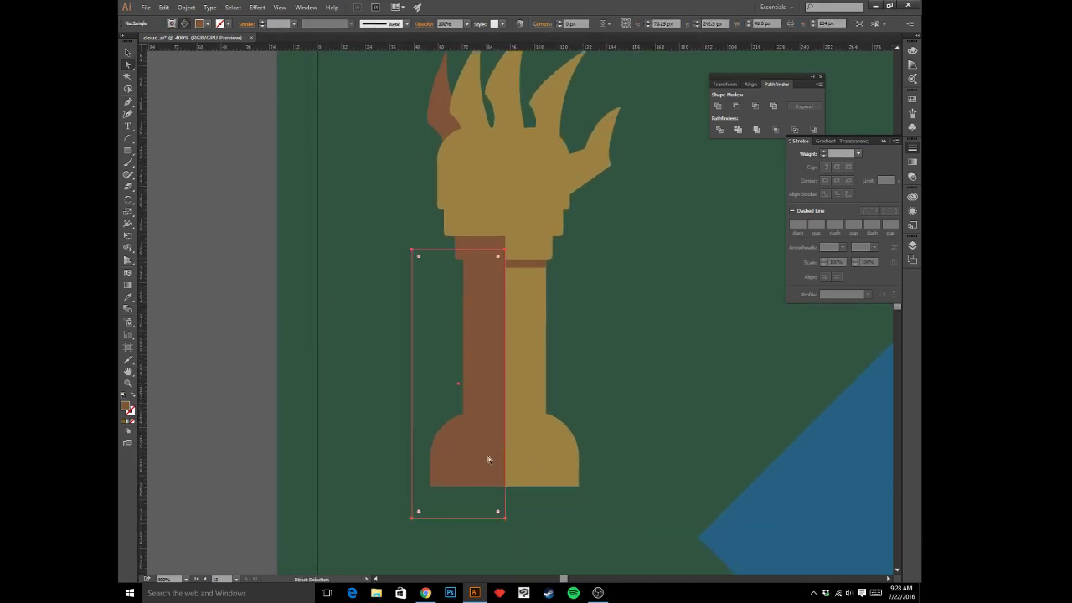
{"action": "left_click", "coordinate": [490, 461]}
{"action": "key", "text": "ctrl+shift+bracketright"}
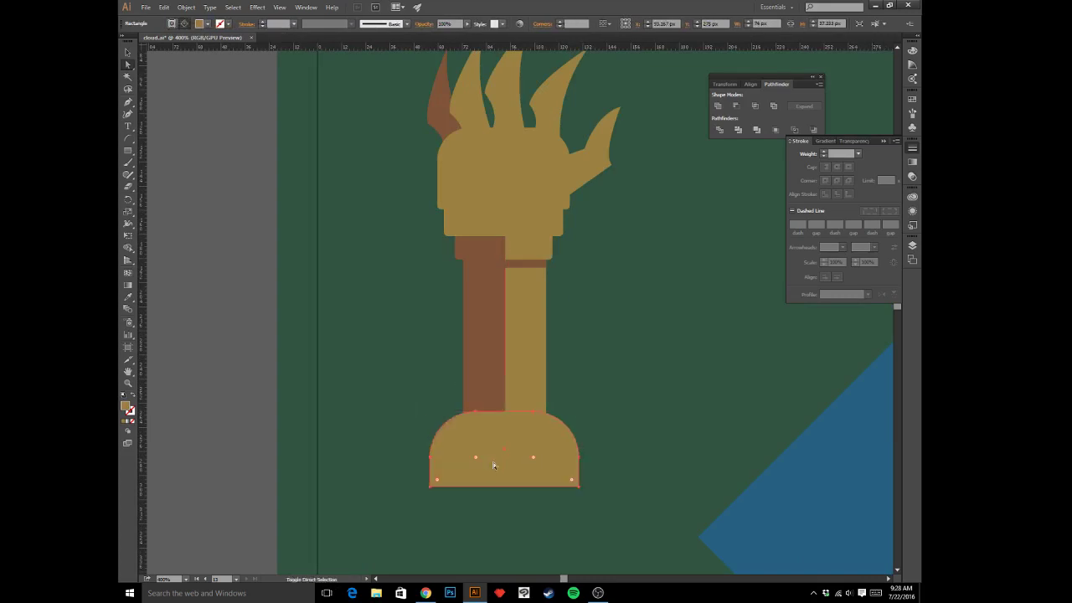
{"action": "key", "text": "shift+Left"}
{"action": "key", "text": "shift+Left"}
{"action": "key", "text": "shift+Left"}
{"action": "key", "text": "shift+Right"}
{"action": "key", "text": "i"}
{"action": "left_click", "coordinate": [473, 359]}
{"action": "key", "text": "a"}
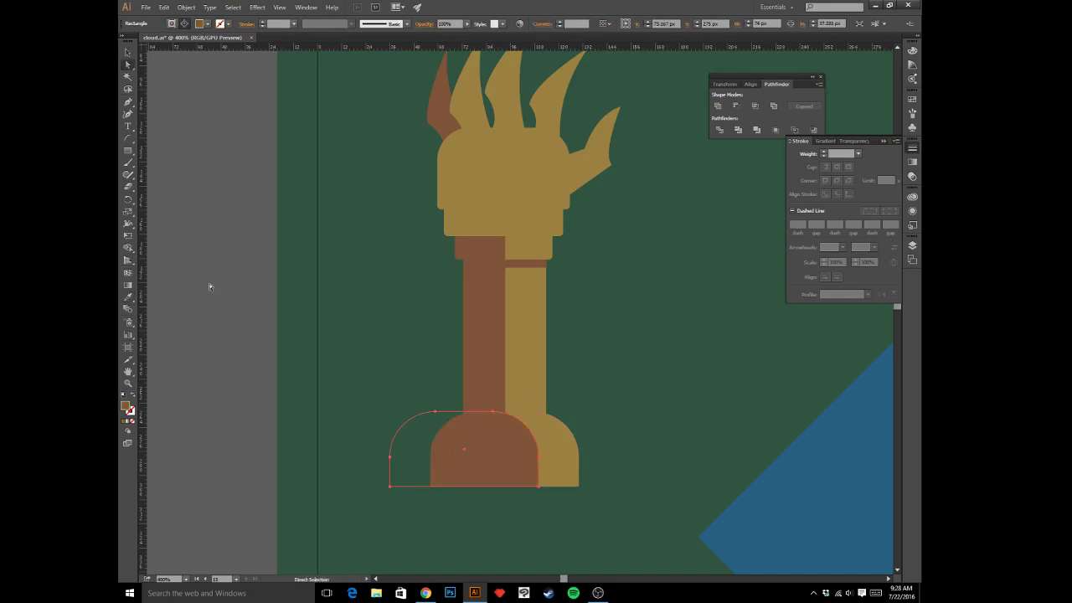
- Examine the gauntlet's shading in the context of the whole portrait
{"action": "left_click", "coordinate": [210, 287]}
{"action": "key", "text": "v"}
{"action": "key", "text": "ctrl+minus"}
{"action": "key", "text": "ctrl+minus"}
{"action": "key", "text": "ctrl+minus"}
{"action": "key", "text": "ctrl+minus"}
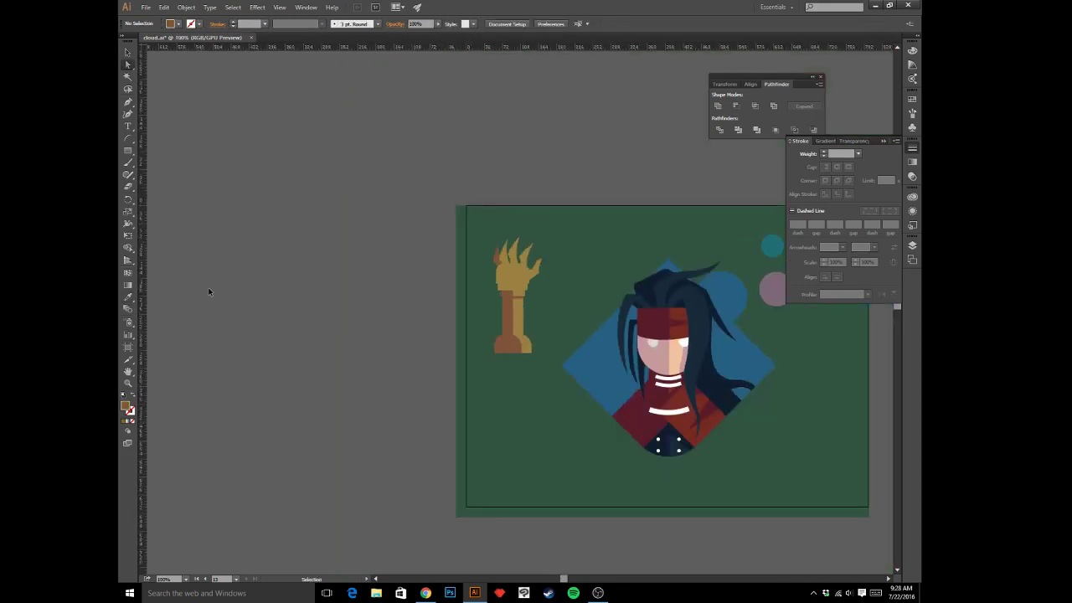
{"action": "key", "text": "ctrl+plus"}
{"action": "key", "text": "ctrl+plus"}
{"action": "key", "text": "ctrl+plus"}
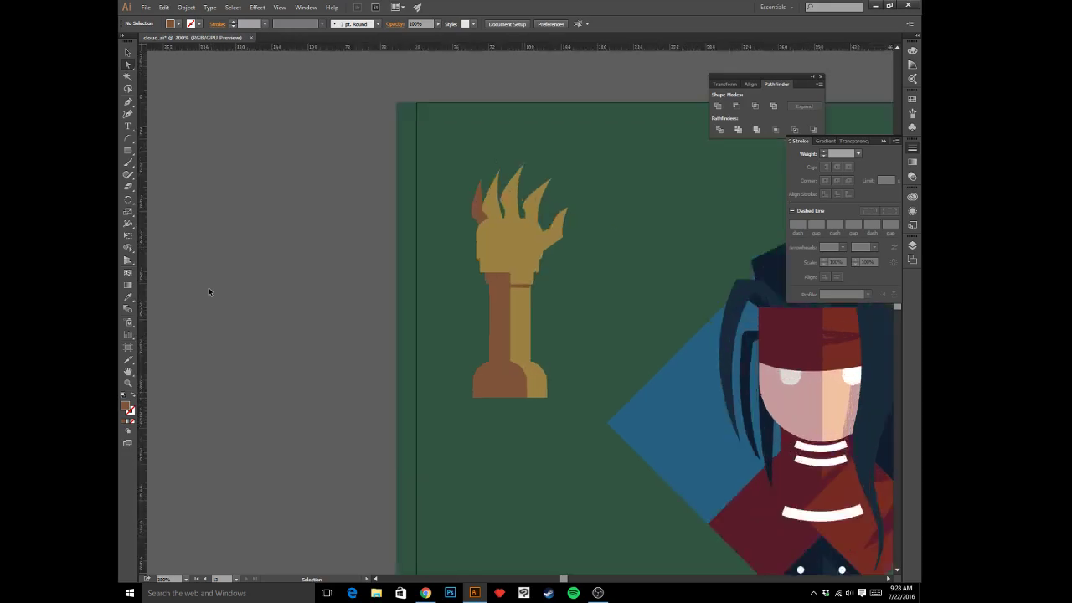
- Mask a copy of the brown shading rectangle with the upper wrist band to shade the band's left half
{"action": "left_click_drag", "start_coordinate": [407, 275], "coordinate": [450, 346]}
{"action": "key", "text": "a"}
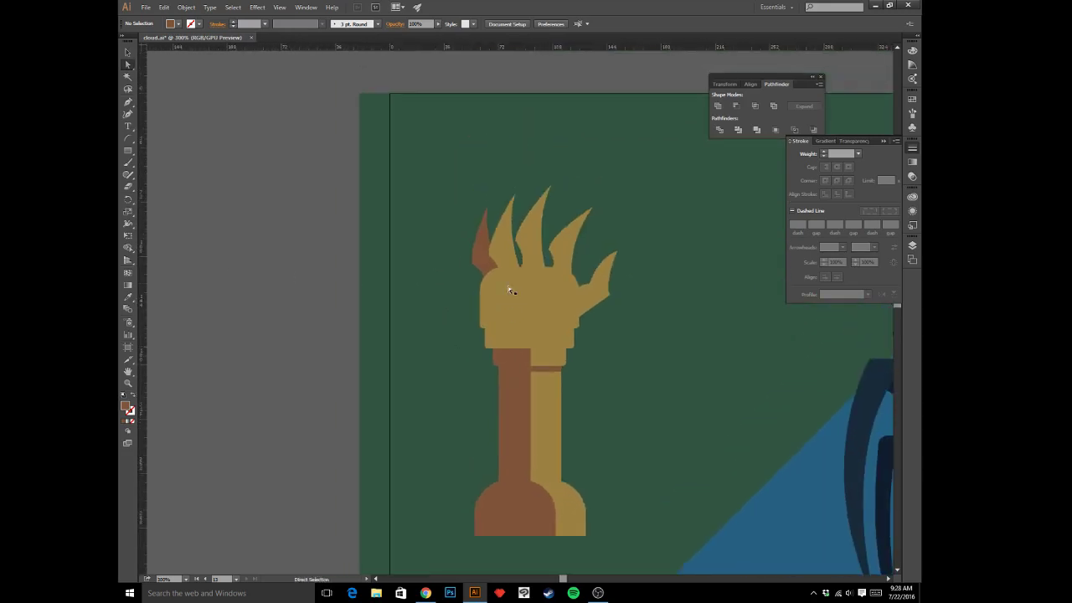
{"action": "left_click", "coordinate": [511, 289]}
{"action": "left_click", "coordinate": [519, 452]}
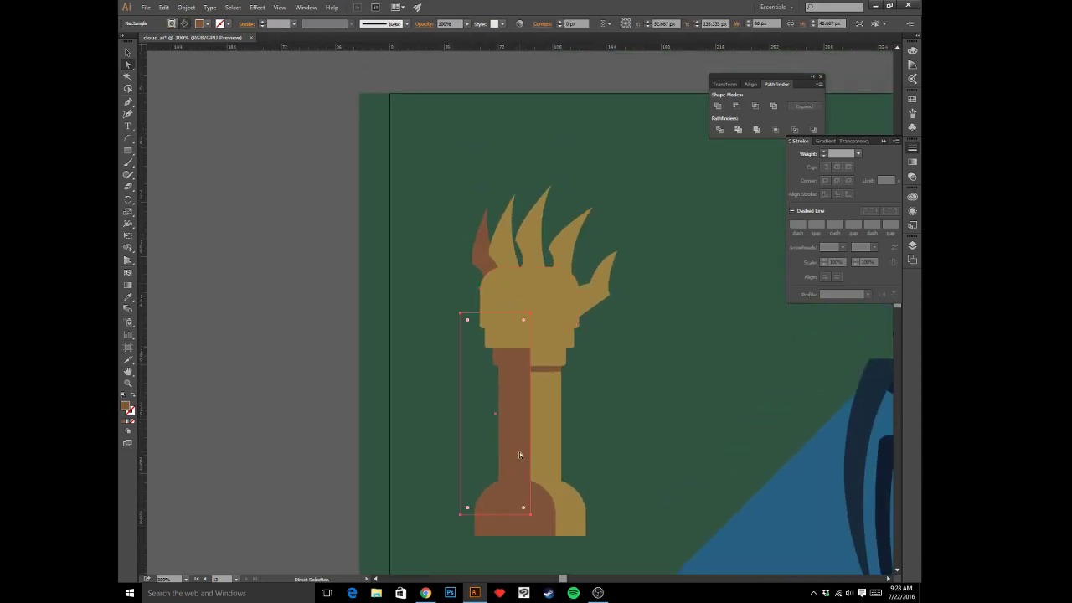
{"action": "key", "text": "ctrl+z"}
{"action": "left_click", "coordinate": [546, 345]}
{"action": "key", "text": "ctrl+c"}
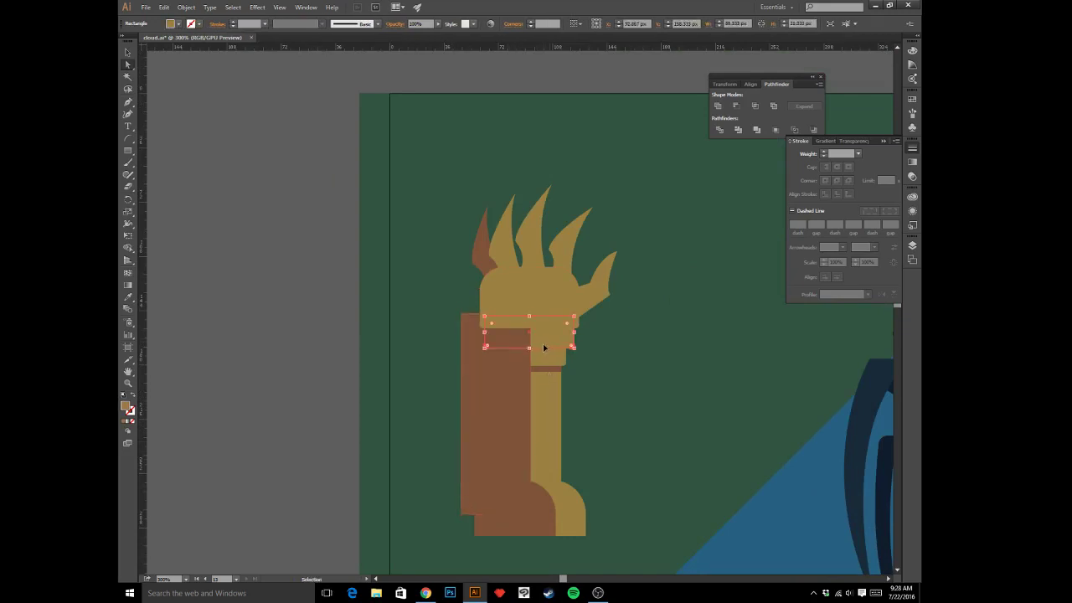
{"action": "left_click", "coordinate": [484, 392]}
{"action": "key", "text": "ctrl+f"}
{"action": "left_click", "coordinate": [472, 386]}
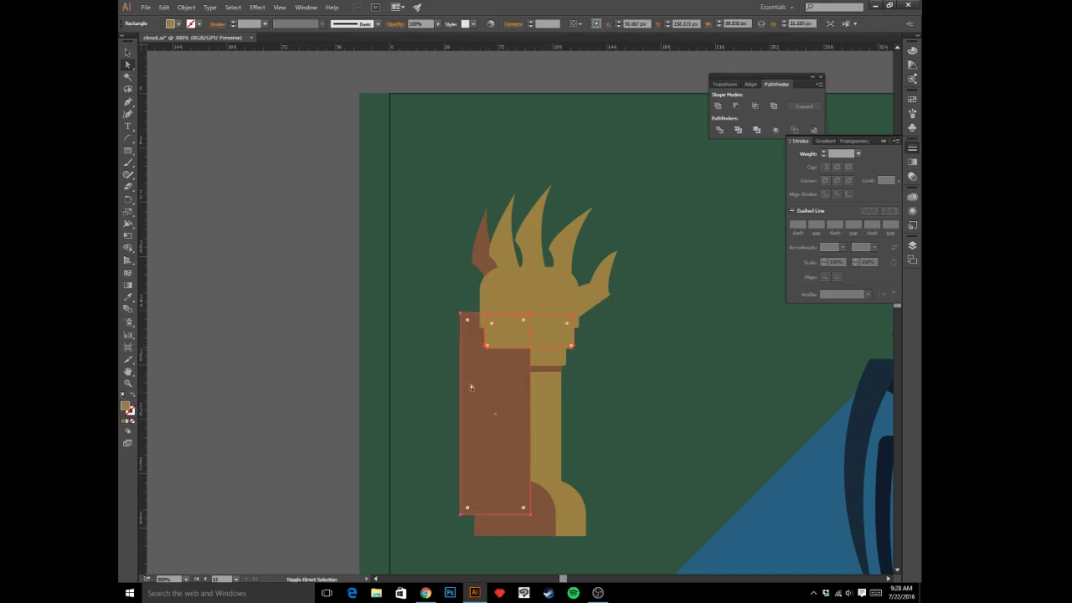
{"action": "key", "text": "ctrl+z"}
{"action": "left_click", "coordinate": [300, 288]}
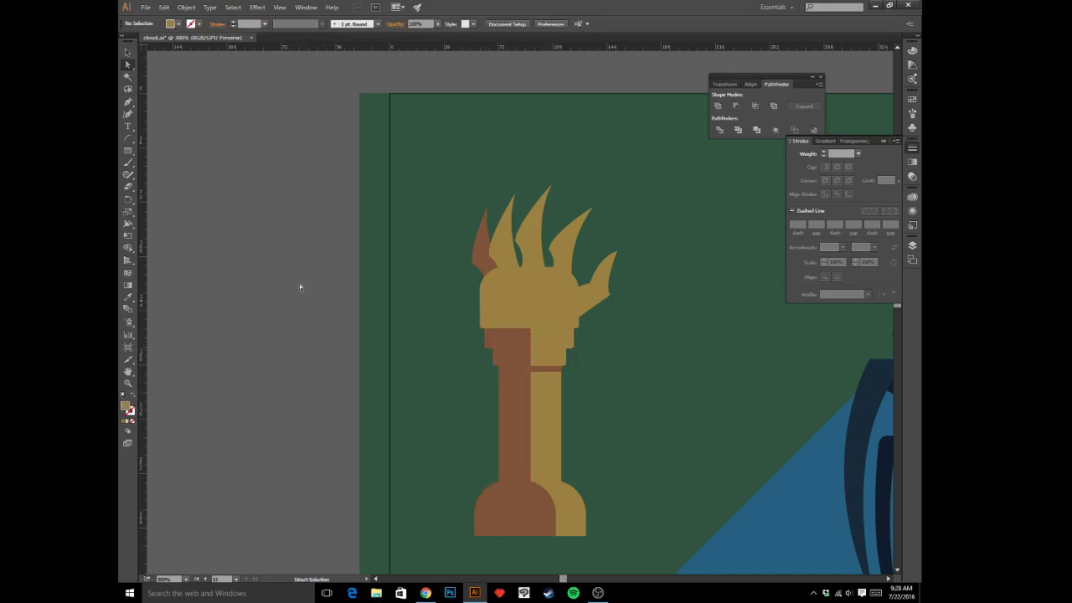
- Place a copy of the brown shading rectangle in front of the palm and shift it up over the palm's left half
{"action": "left_click_drag", "start_coordinate": [511, 312], "coordinate": [513, 347]}
{"action": "left_click", "coordinate": [524, 378]}
{"action": "left_click", "coordinate": [524, 378]}
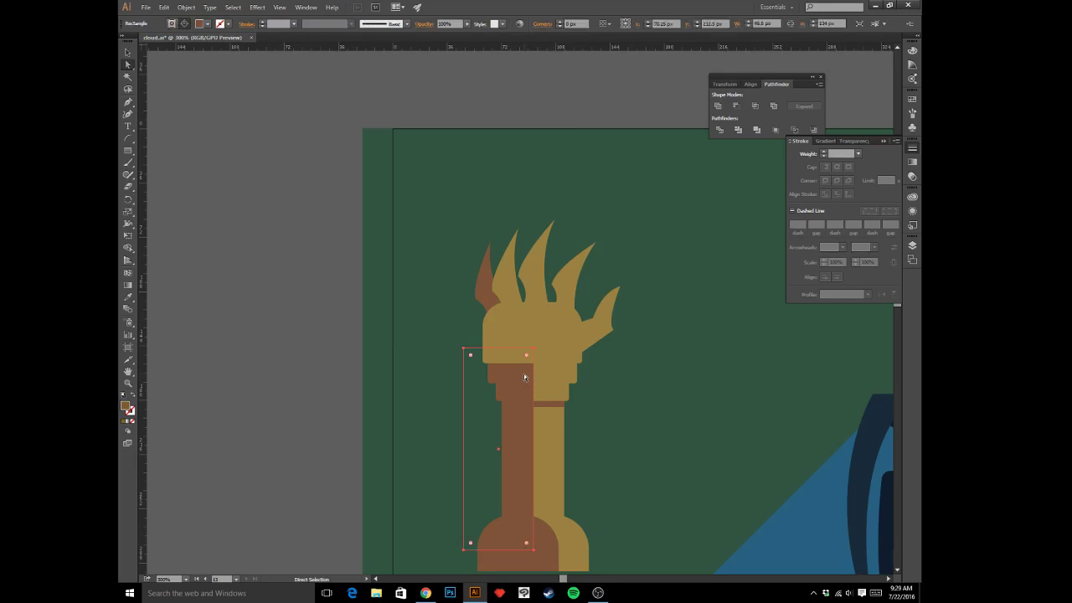
{"action": "key", "text": "ctrl+c"}
{"action": "left_click", "coordinate": [552, 336]}
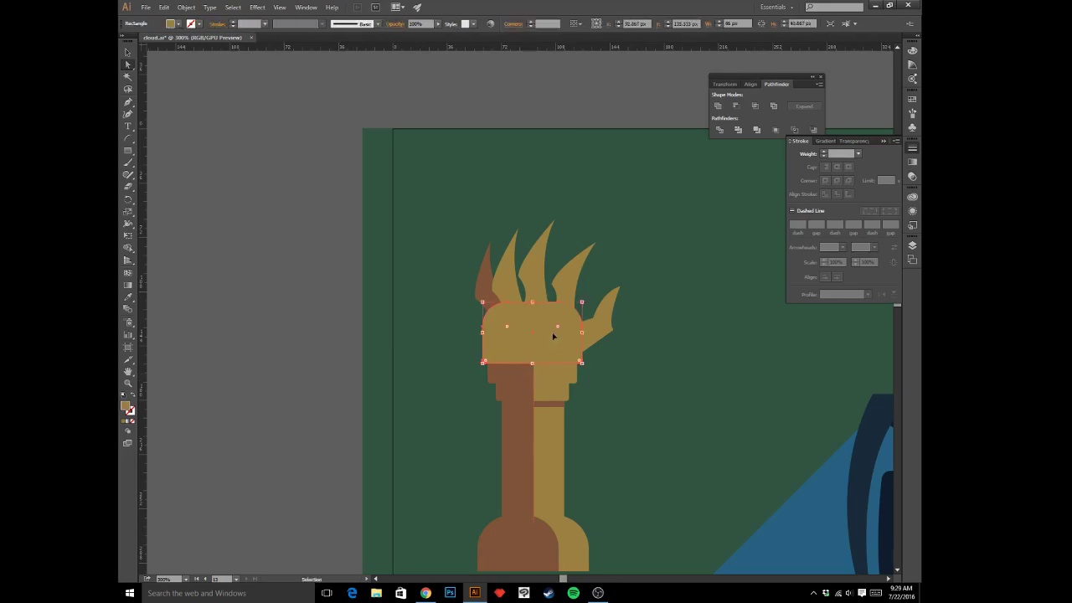
{"action": "key", "text": "ctrl+f"}
{"action": "key", "text": "shift+Up"}
{"action": "key", "text": "shift+Up"}
{"action": "key", "text": "shift+Up"}
{"action": "key", "text": "shift+Up"}
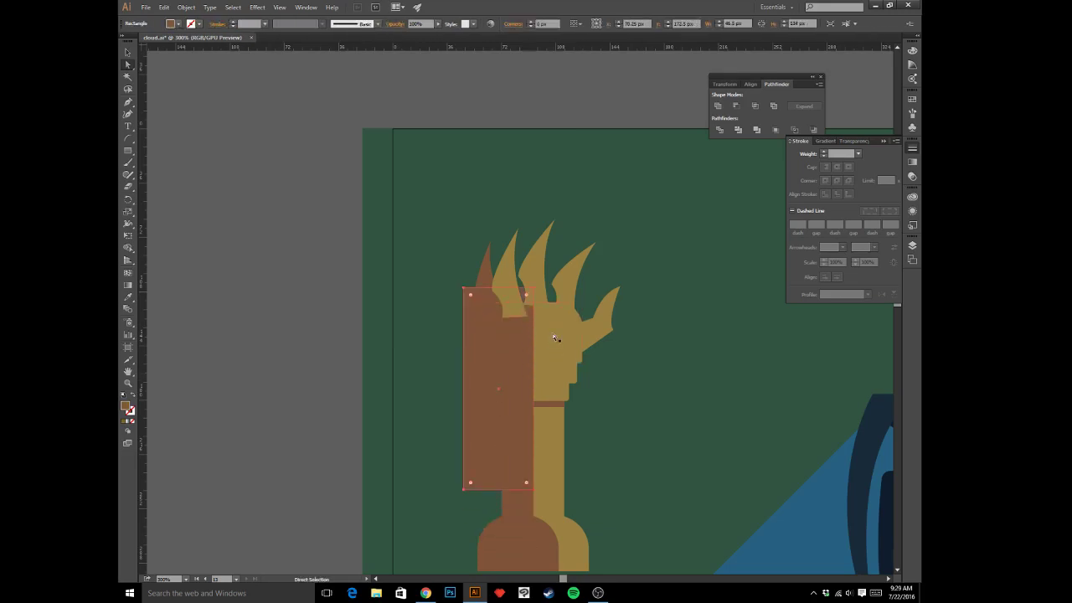
- Mask the raised brown rectangle with the rounded palm shape
{"action": "key", "text": "a"}
{"action": "left_click", "coordinate": [553, 337]}
{"action": "left_click", "coordinate": [516, 345]}
{"action": "key", "text": "ctrl+["}
{"action": "left_click", "coordinate": [515, 345]}
{"action": "left_click", "coordinate": [481, 358], "text": "shift"}
{"action": "key", "text": "v"}
{"action": "key", "text": "ctrl+7"}
{"action": "key", "text": "a"}
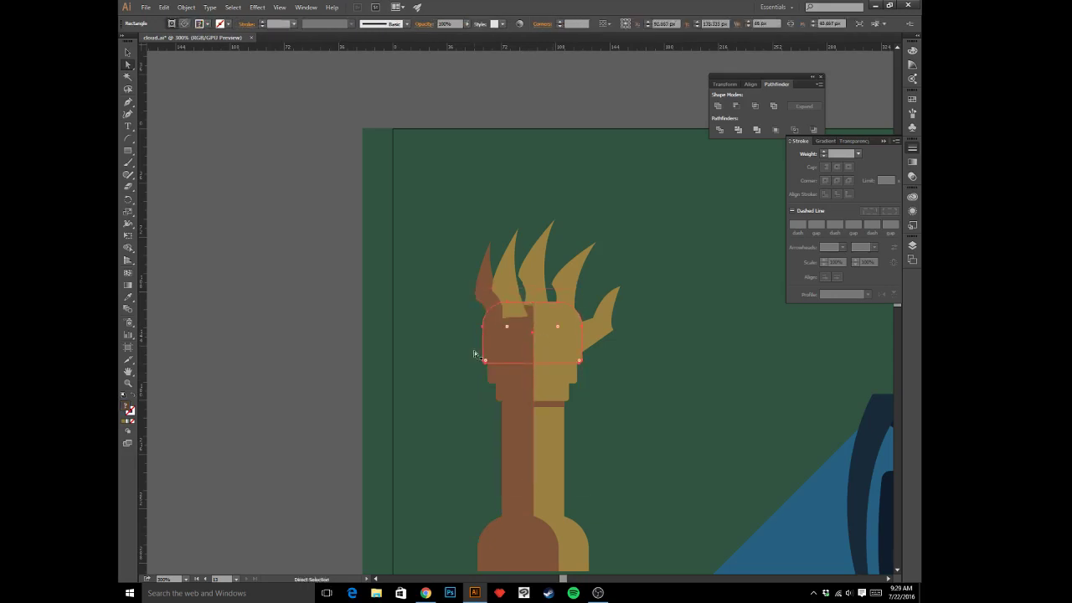
- Fill the second-farthest claw finger from the thumb with the brown shading color
{"action": "left_click", "coordinate": [499, 282]}
{"action": "key", "text": "i"}
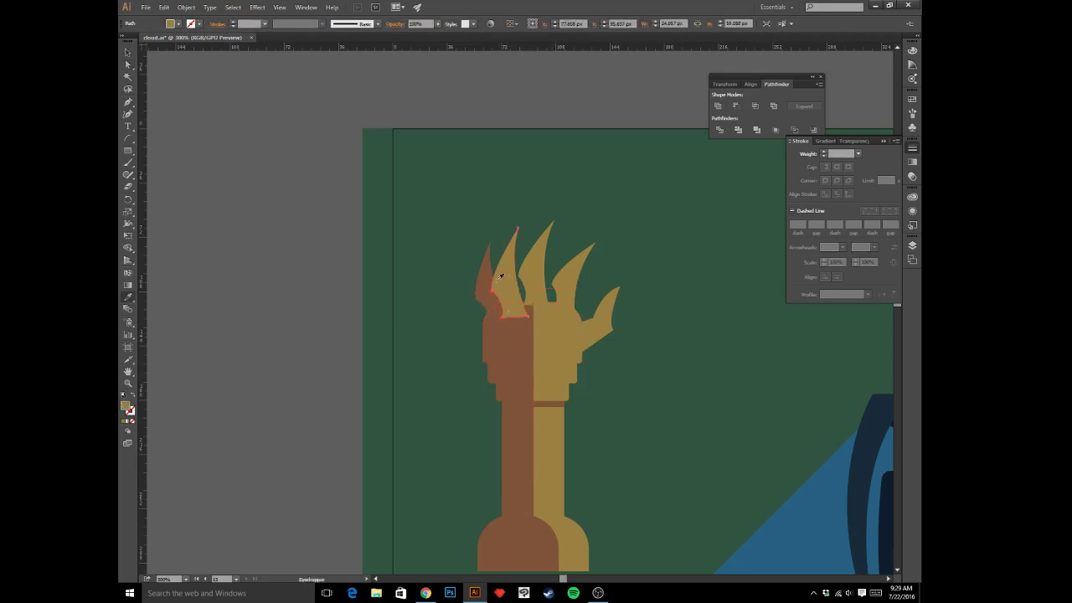
{"action": "left_click", "coordinate": [484, 275]}
{"action": "left_click", "coordinate": [487, 272]}
{"action": "key", "text": "a"}
{"action": "key", "text": "ctrl+shift+a"}
{"action": "scroll", "coordinate": [581, 237], "scroll_direction": "down", "scroll_amount": 1}
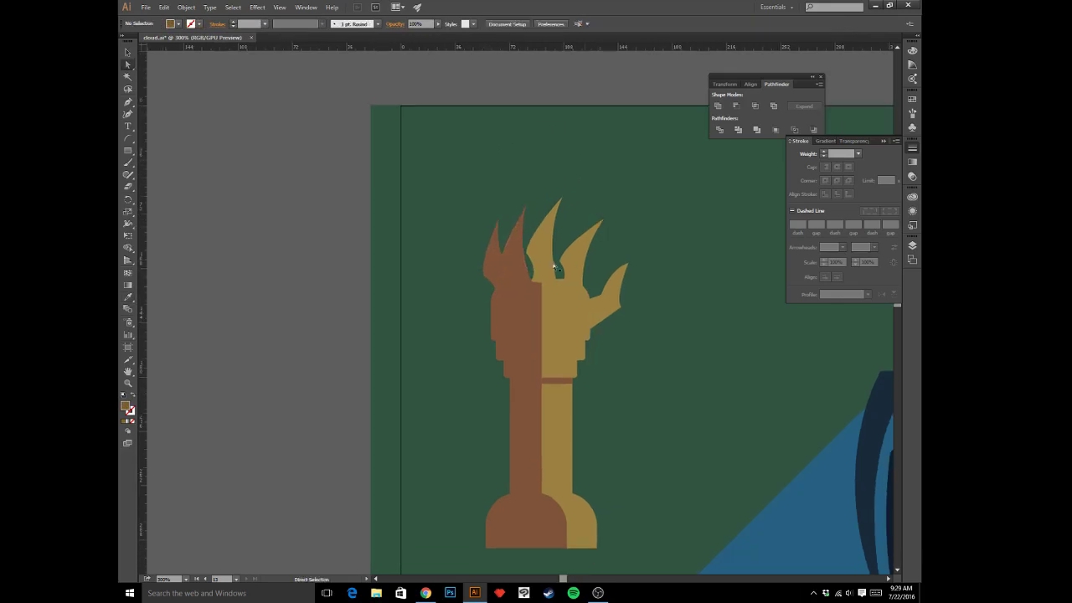
- Paste a copy of the palm shape inside the palm's mask, shift it left, and fill it with the brown shading color
{"action": "left_click", "coordinate": [544, 266]}
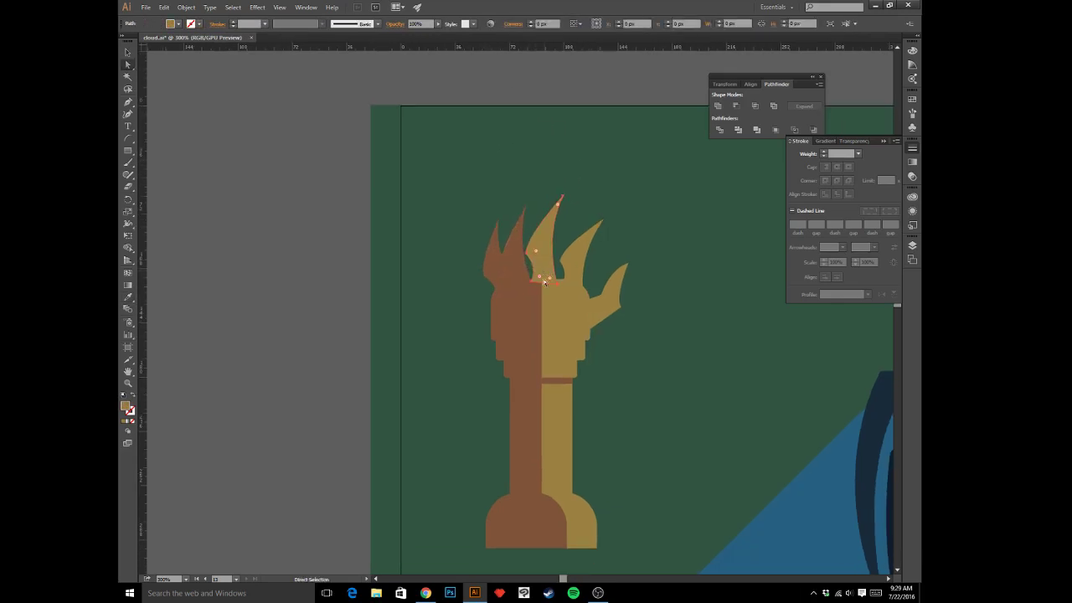
{"action": "left_click", "coordinate": [524, 325]}
{"action": "left_click", "coordinate": [558, 323]}
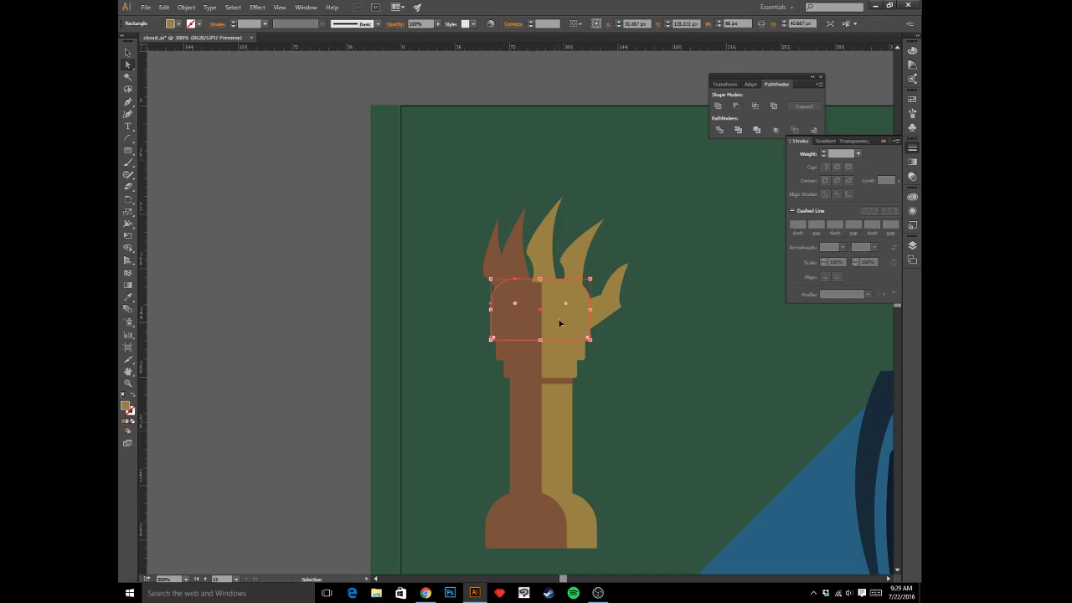
{"action": "key", "text": "v"}
{"action": "left_click", "coordinate": [529, 322]}
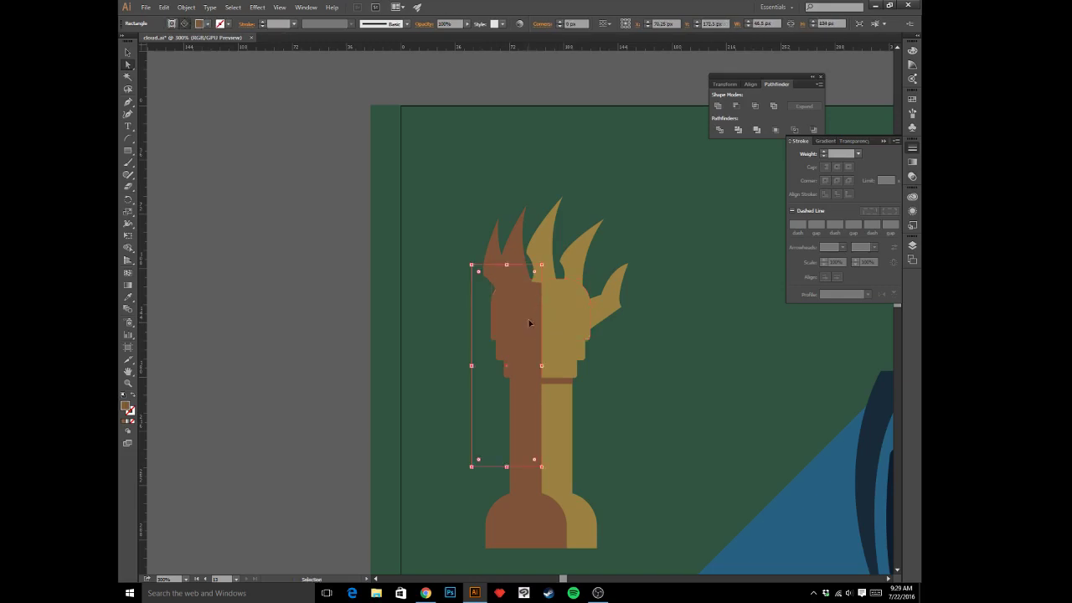
{"action": "key", "text": "ctrl+f"}
{"action": "key", "text": "shift+Left"}
{"action": "key", "text": "shift+Left"}
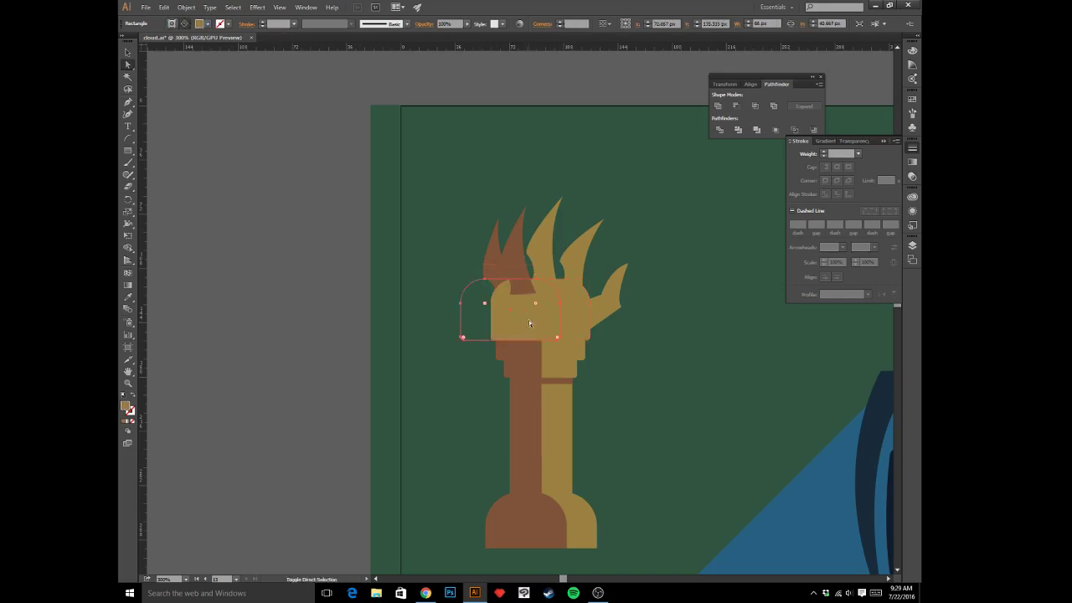
{"action": "key", "text": "i"}
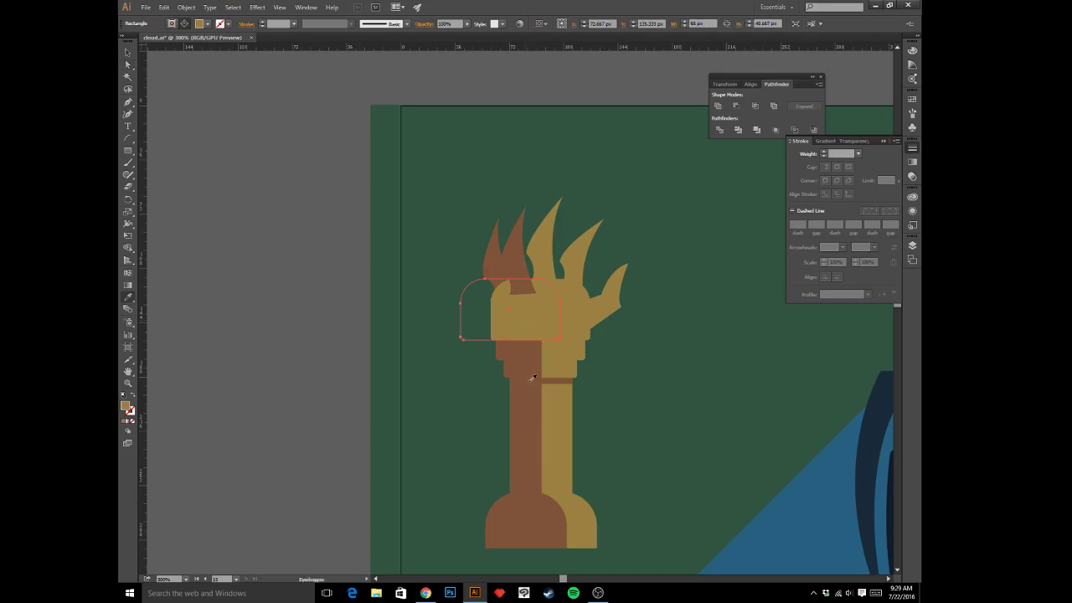
{"action": "left_click", "coordinate": [532, 365]}
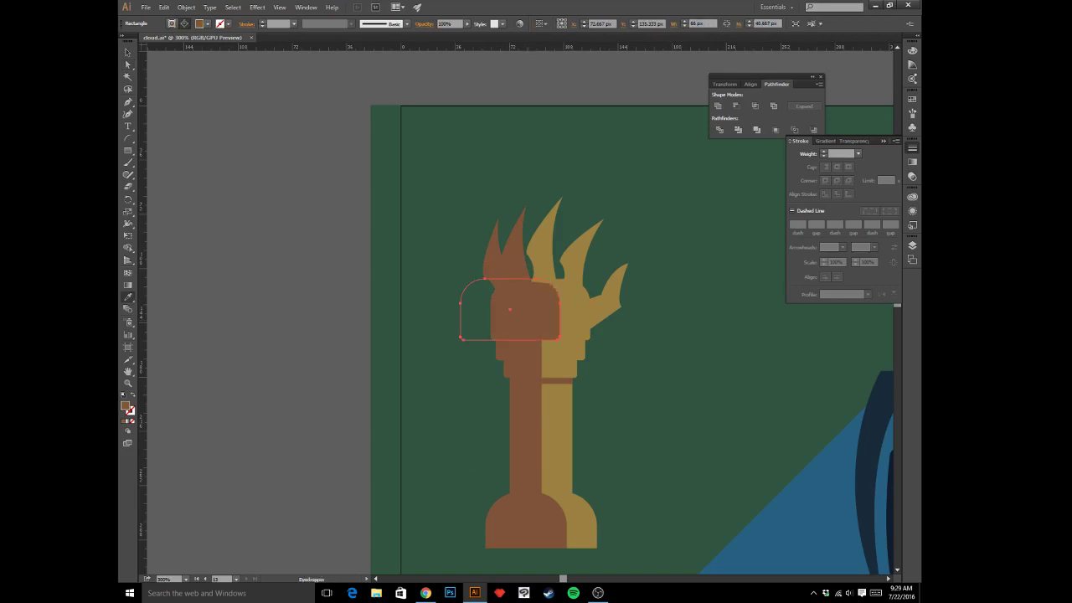
{"action": "key", "text": "alt+Tab"}
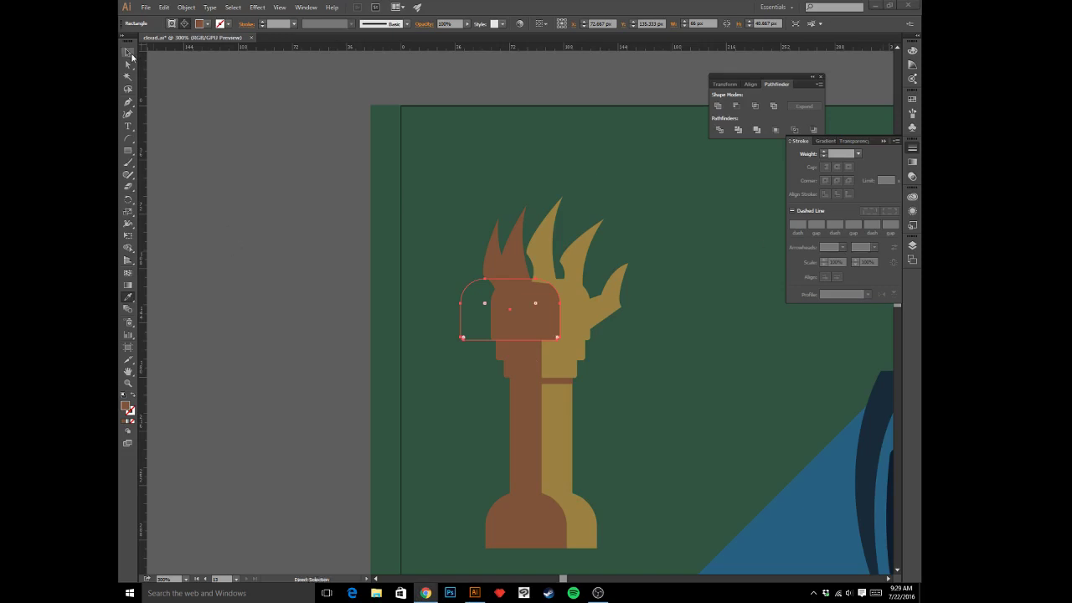
{"action": "left_click", "coordinate": [128, 65]}
{"action": "left_click", "coordinate": [198, 98]}
{"action": "left_click_drag", "start_coordinate": [285, 256], "coordinate": [273, 265]}
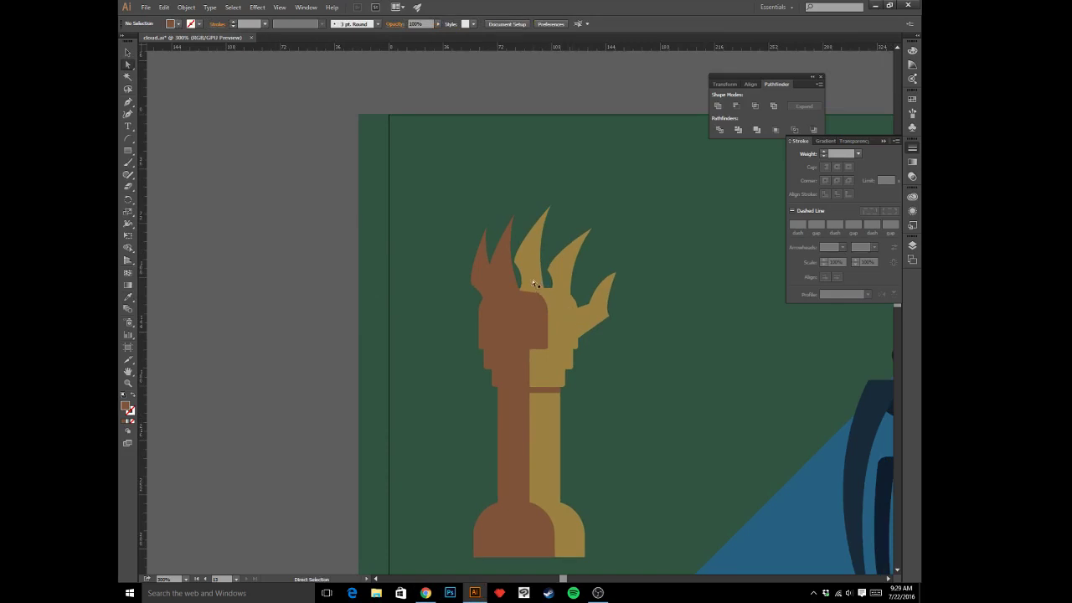
{"action": "left_click", "coordinate": [530, 278]}
{"action": "key", "text": "Delete"}
{"action": "left_click", "coordinate": [563, 300], "text": "ctrl"}
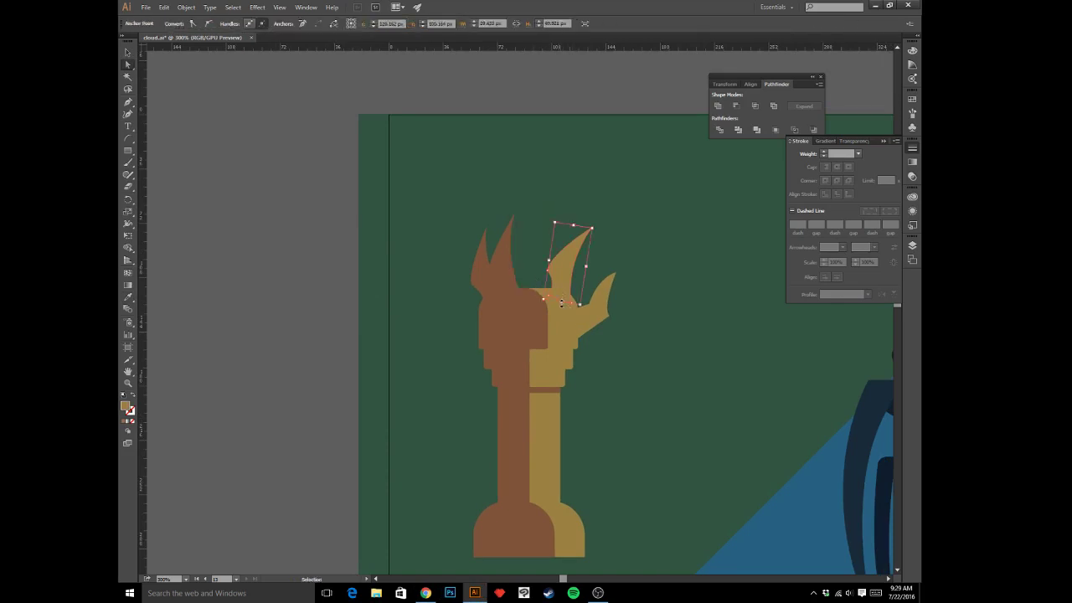
{"action": "left_click", "coordinate": [556, 307], "text": "ctrl"}
{"action": "key", "text": "ctrl+z"}
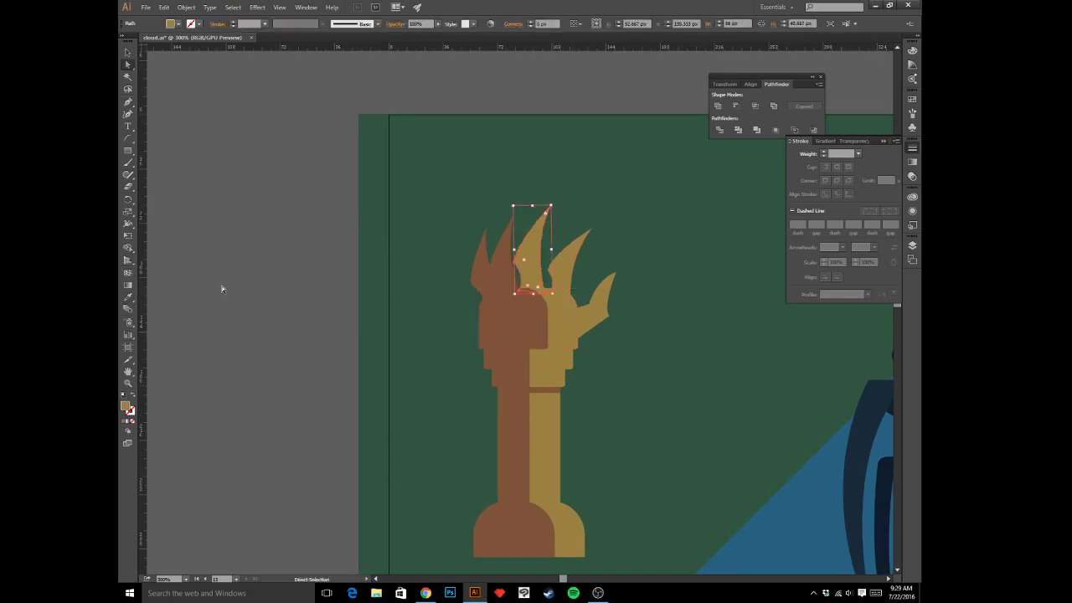
{"action": "left_click", "coordinate": [223, 285]}
- Group all of the gauntlet's parts together
{"action": "key", "text": "ctrl+minus"}
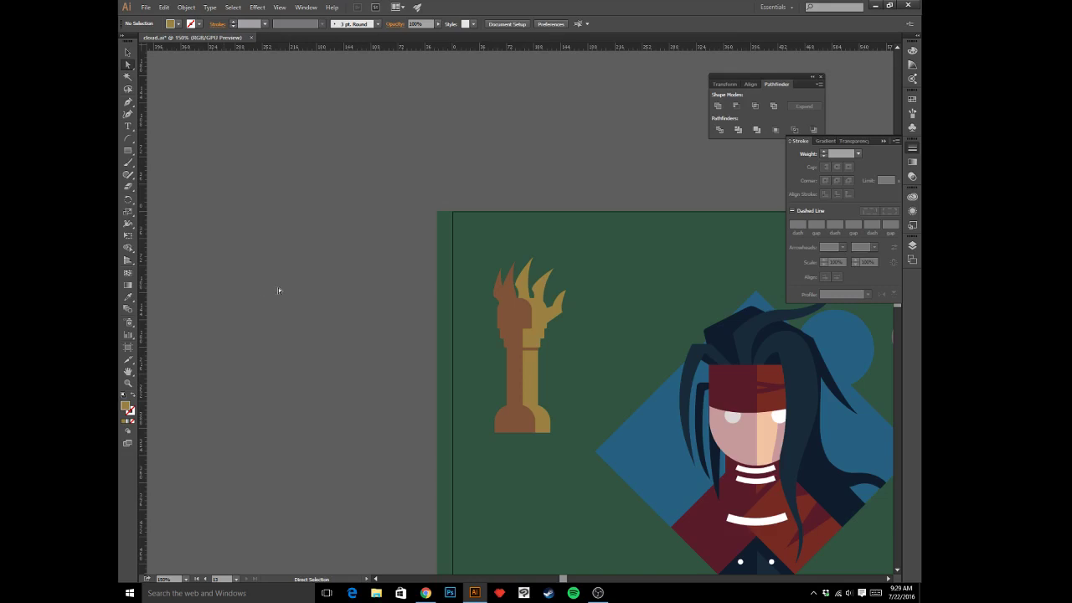
{"action": "left_click_drag", "start_coordinate": [457, 251], "coordinate": [417, 242]}
{"action": "key", "text": "v"}
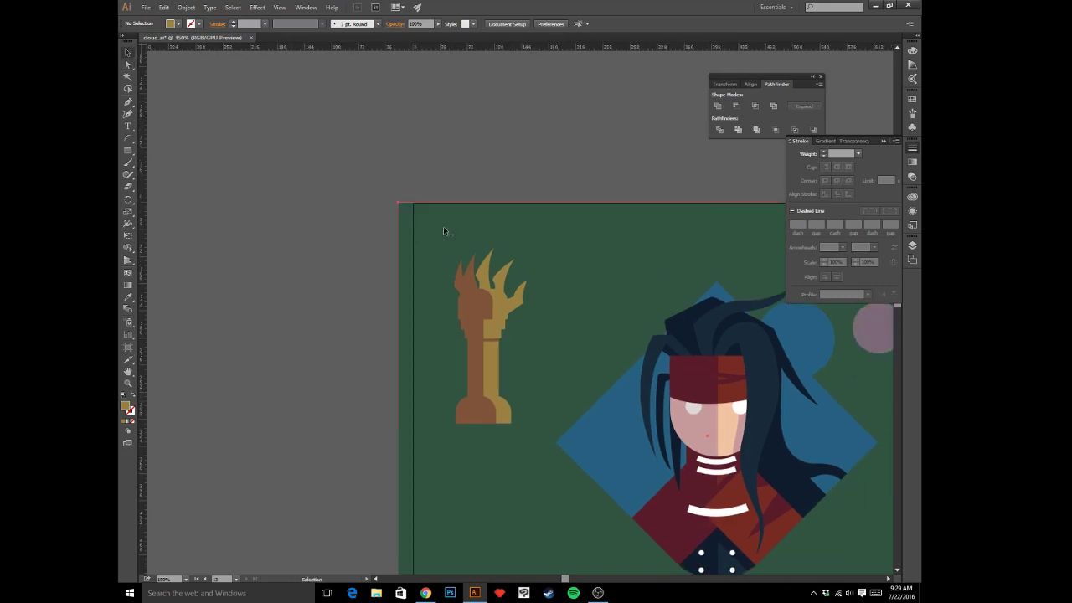
{"action": "left_click", "coordinate": [443, 228]}
{"action": "left_click_drag", "start_coordinate": [329, 166], "coordinate": [537, 461]}
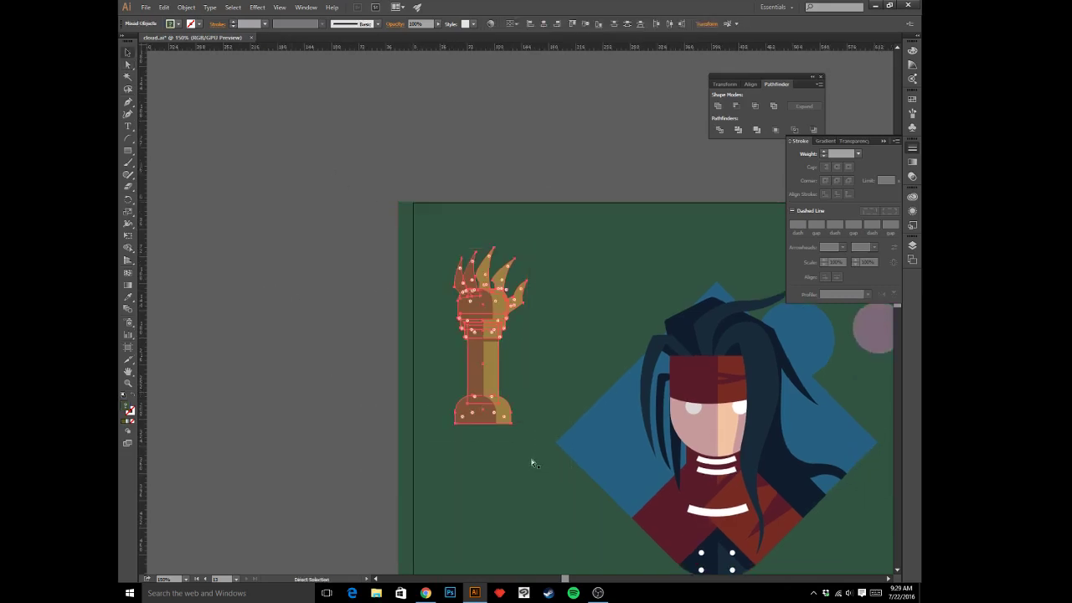
{"action": "key", "text": "ctrl+g"}
- Rotate the gauntlet group counterclockwise with Free Transform so the claws point diagonally up and to the left
{"action": "key", "text": "e"}
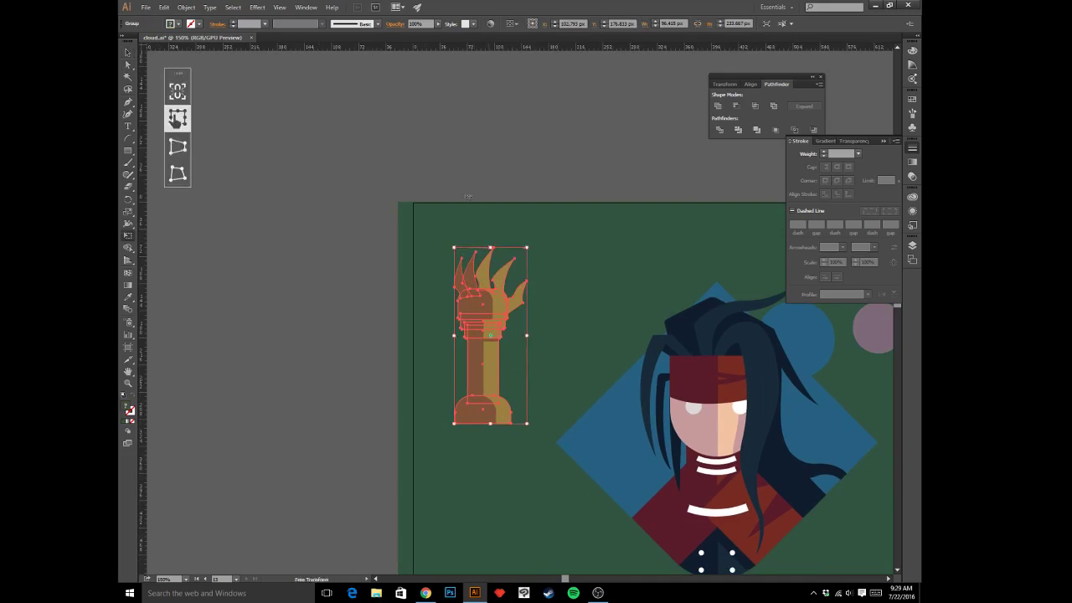
{"action": "left_click_drag", "start_coordinate": [490, 239], "coordinate": [380, 210]}
{"action": "key", "text": "v"}
{"action": "left_click", "coordinate": [531, 172]}
- Move the rotated gauntlet onto the portrait so the forearm crosses the character's lower chest
{"action": "left_click_drag", "start_coordinate": [602, 313], "coordinate": [479, 169]}
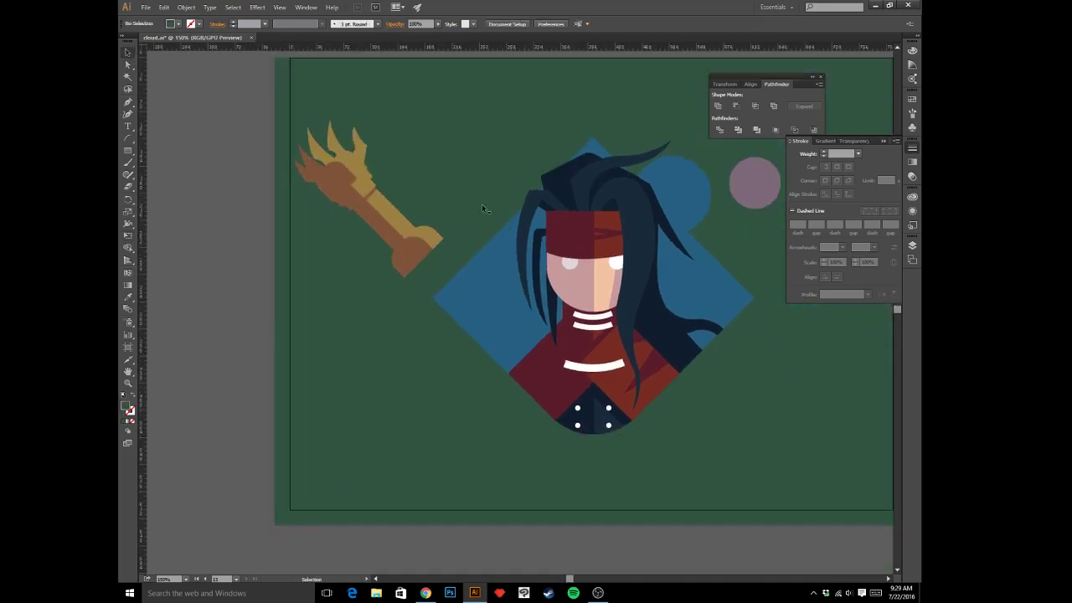
{"action": "left_click", "coordinate": [399, 241]}
{"action": "left_click_drag", "start_coordinate": [400, 241], "coordinate": [591, 418]}
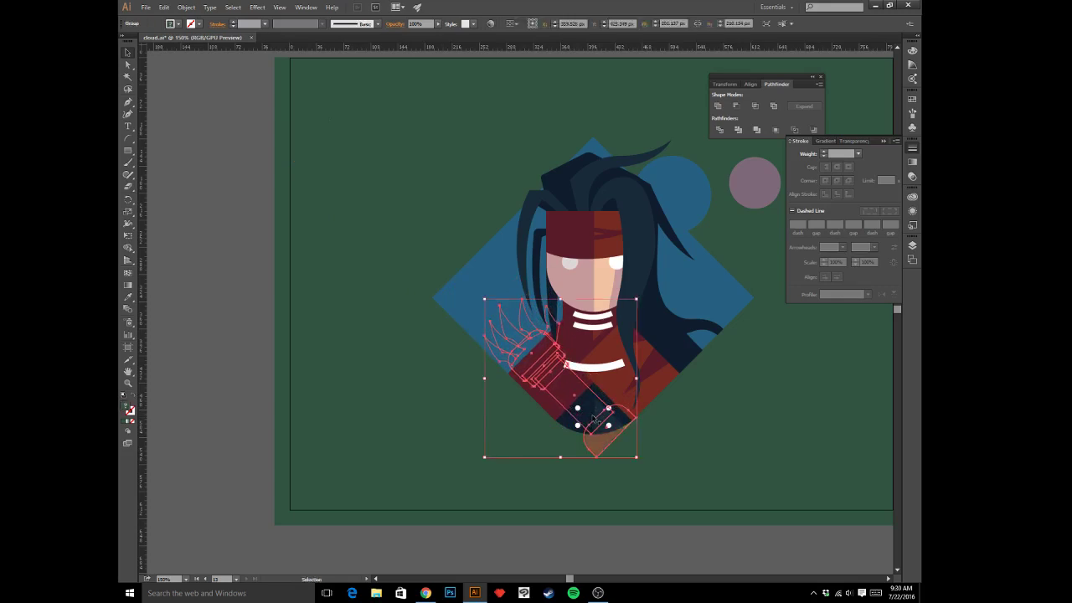
{"action": "key", "text": "Delete"}
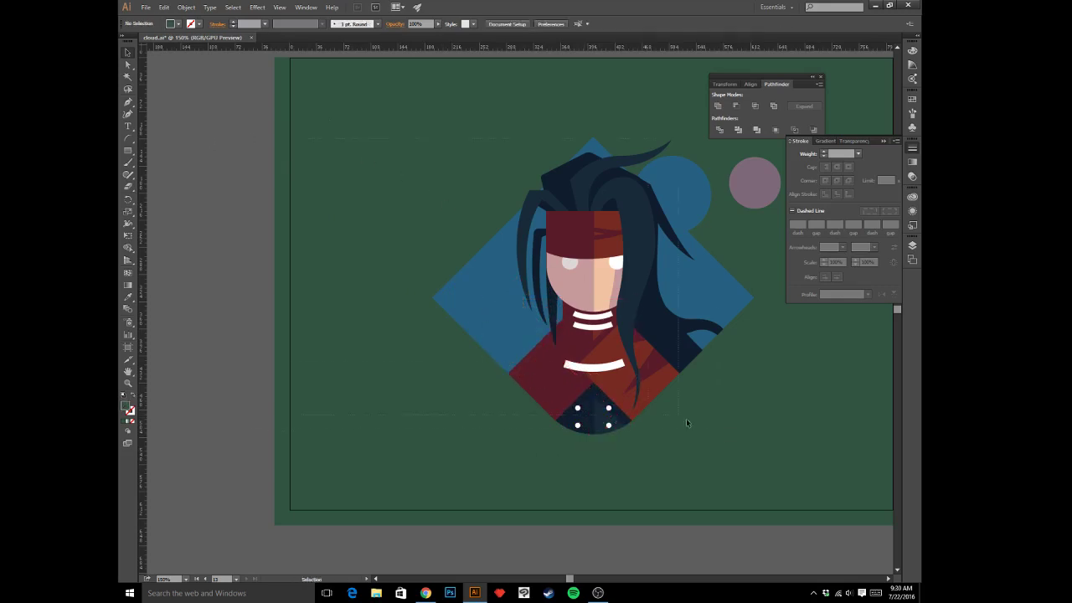
{"action": "key", "text": "ctrl+a"}
{"action": "key", "text": "ctrl+z"}
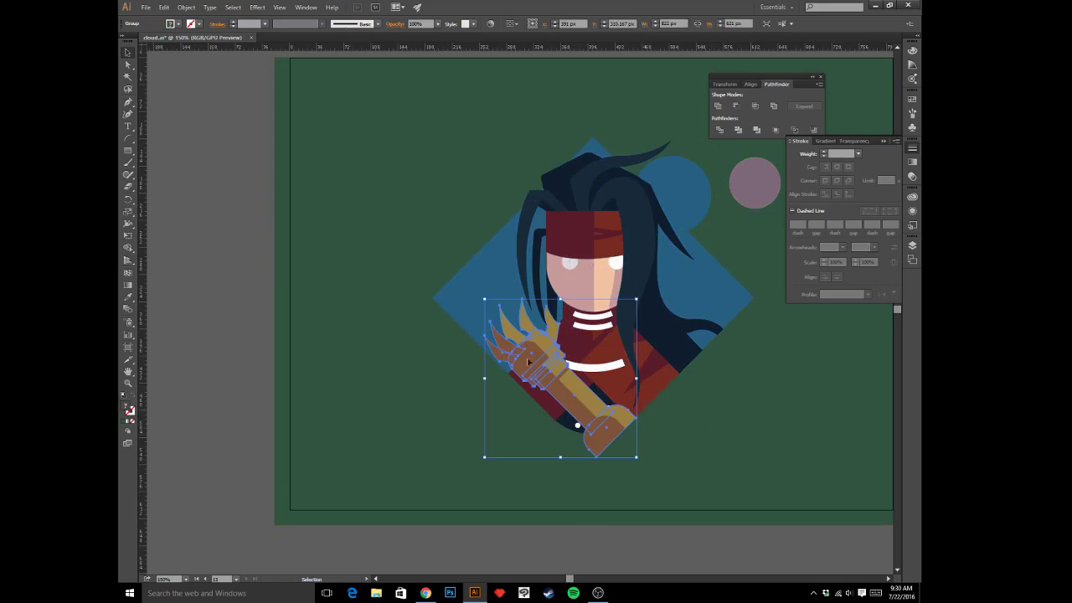
- Enlarge the gauntlet group toward its claws and nudge it so the forearm runs along the diamond's lower-left edge
{"action": "left_click_drag", "start_coordinate": [485, 299], "coordinate": [372, 263]}
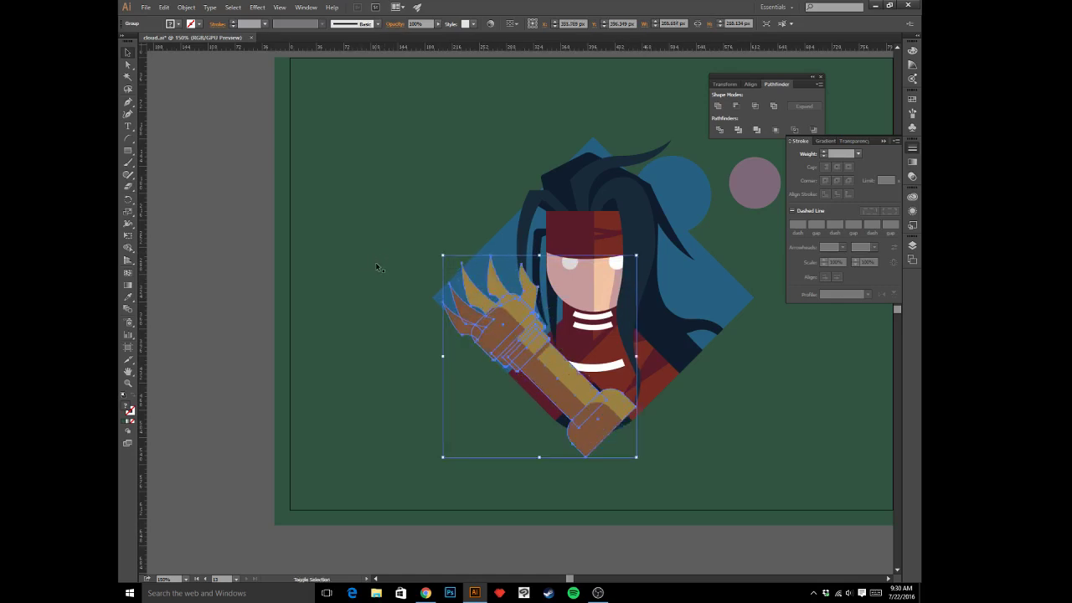
{"action": "key", "text": "shift+Left"}
{"action": "key", "text": "shift+Down"}
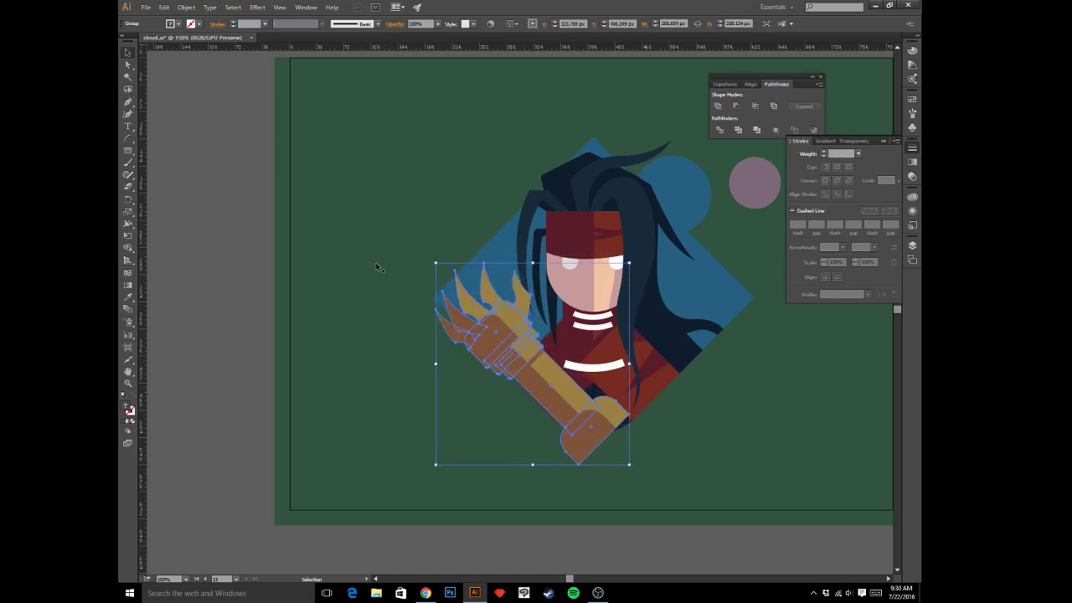
{"action": "key", "text": "Down"}
{"action": "key", "text": "shift"}
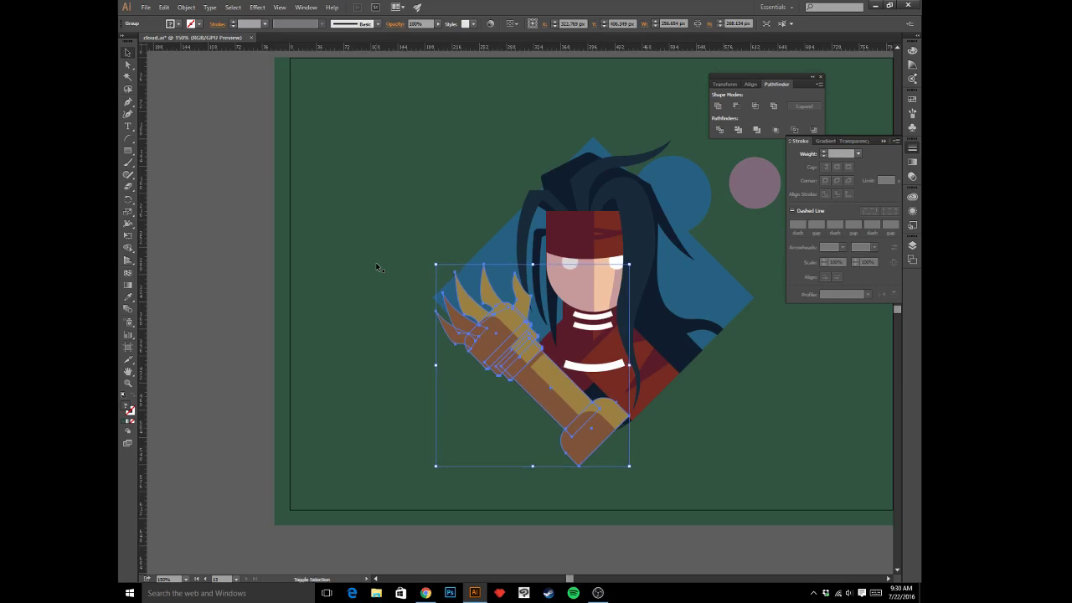
{"action": "key", "text": "shift+Right"}
{"action": "key", "text": "Down"}
{"action": "key", "text": "Down"}
{"action": "key", "text": "Down"}
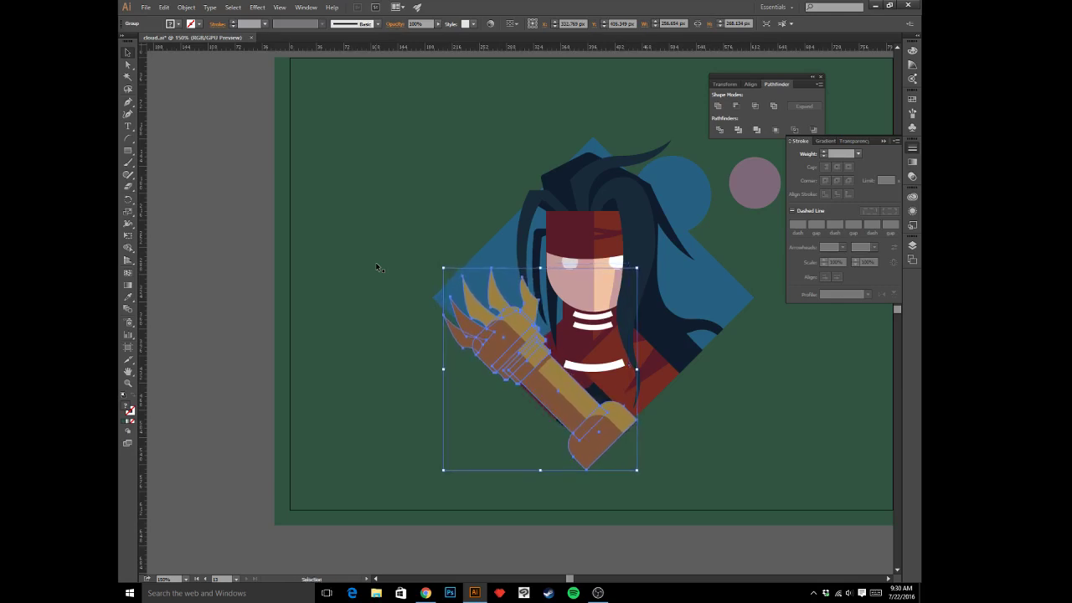
{"action": "key", "text": "Left"}
{"action": "key", "text": "Left"}
{"action": "key", "text": "Left"}
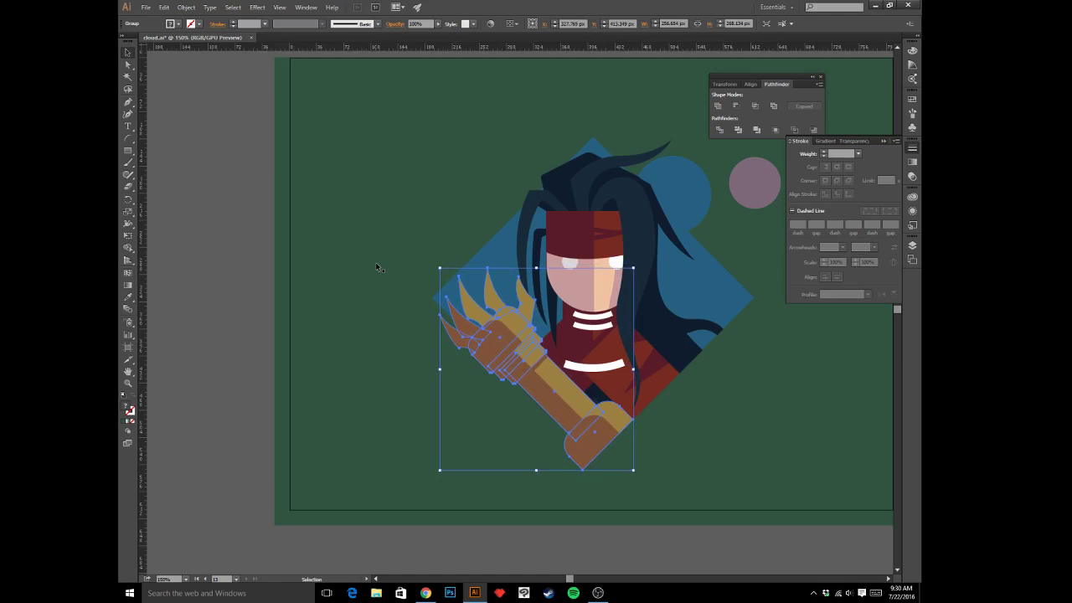
{"action": "left_click", "coordinate": [242, 258]}
{"action": "key", "text": "a"}
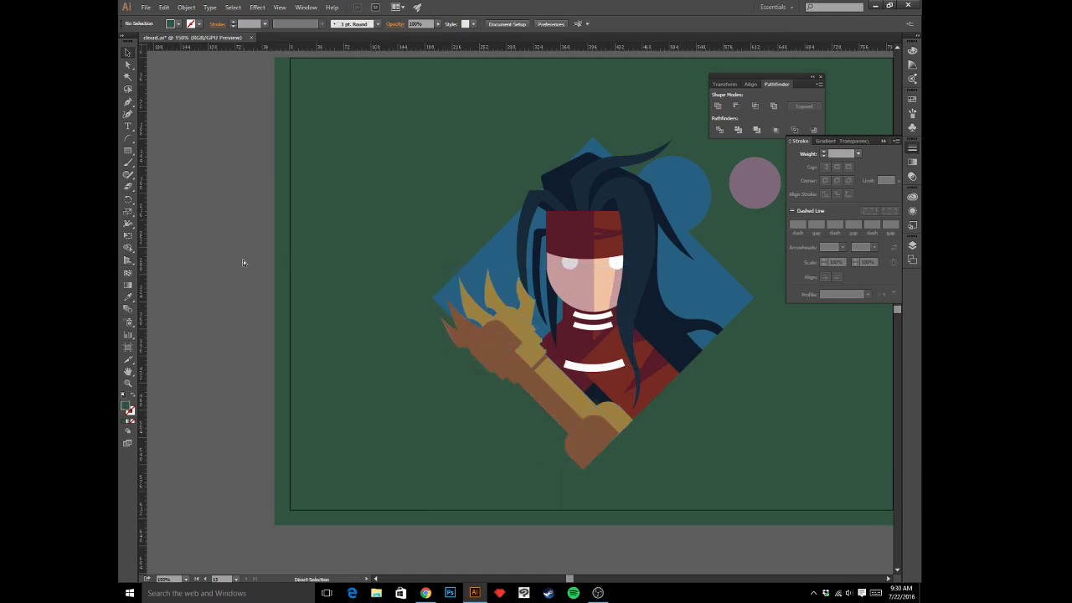
- Check the whole portrait composition with the enlarged gauntlet in place
{"action": "key", "text": "v"}
{"action": "key", "text": "alt+Tab"}
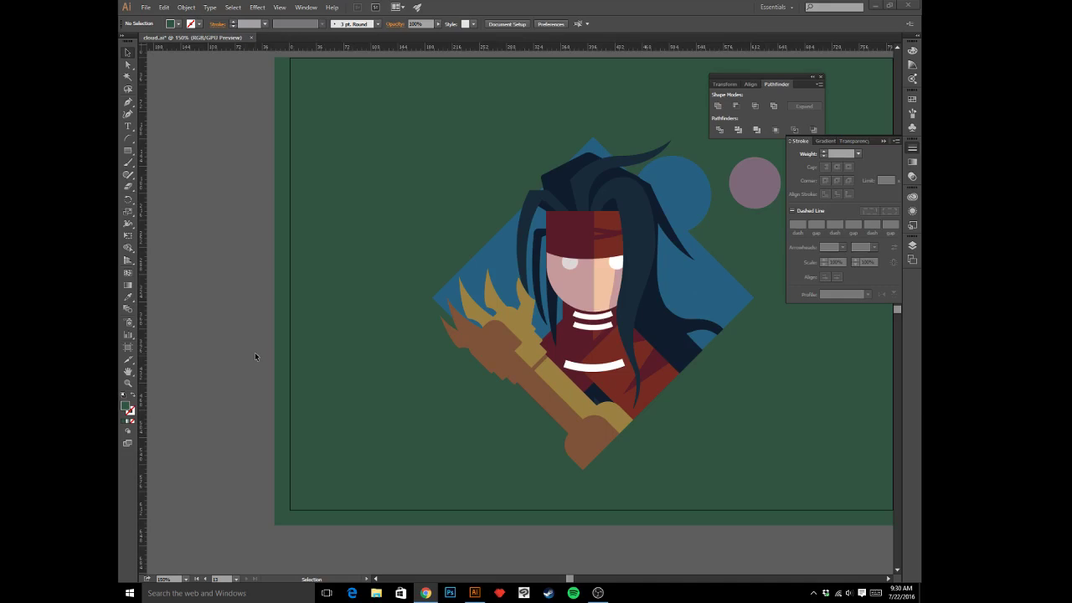
{"action": "key", "text": "a"}
{"action": "left_click", "coordinate": [230, 311]}
{"action": "key", "text": "ctrl+minus"}
{"action": "key", "text": "ctrl+minus"}
{"action": "key", "text": "ctrl+minus"}
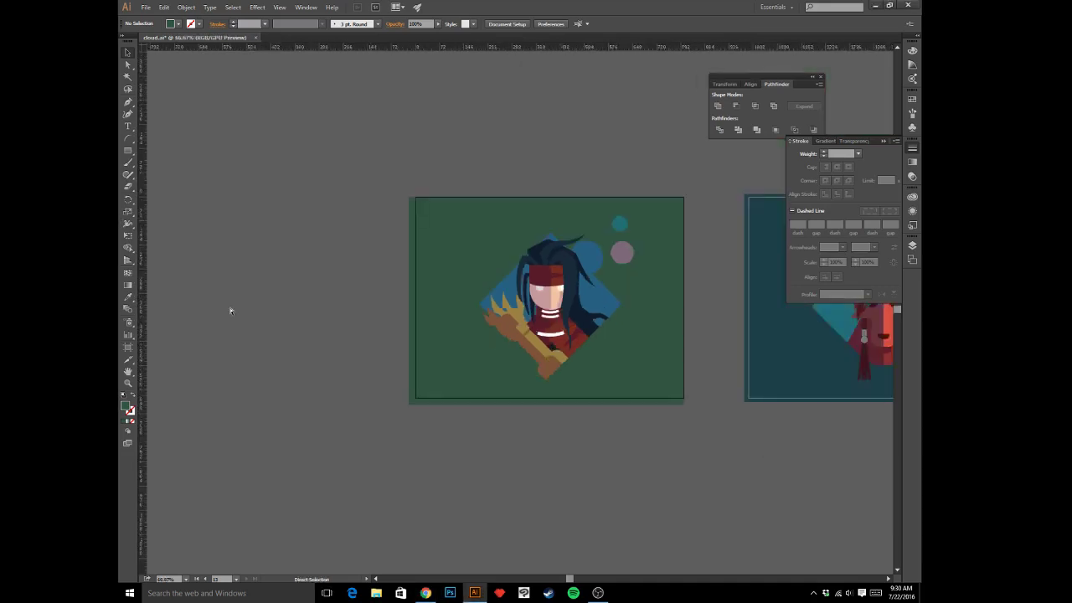
{"action": "key", "text": "ctrl+plus"}
{"action": "key", "text": "ctrl+plus"}
{"action": "key", "text": "ctrl+plus"}
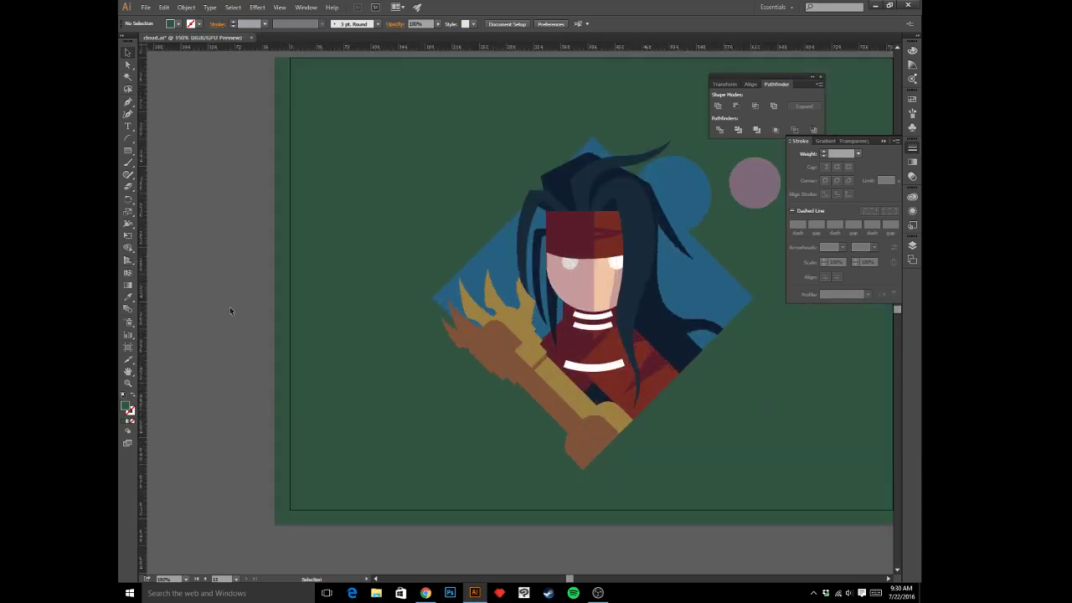
{"action": "key", "text": "ctrl+plus"}
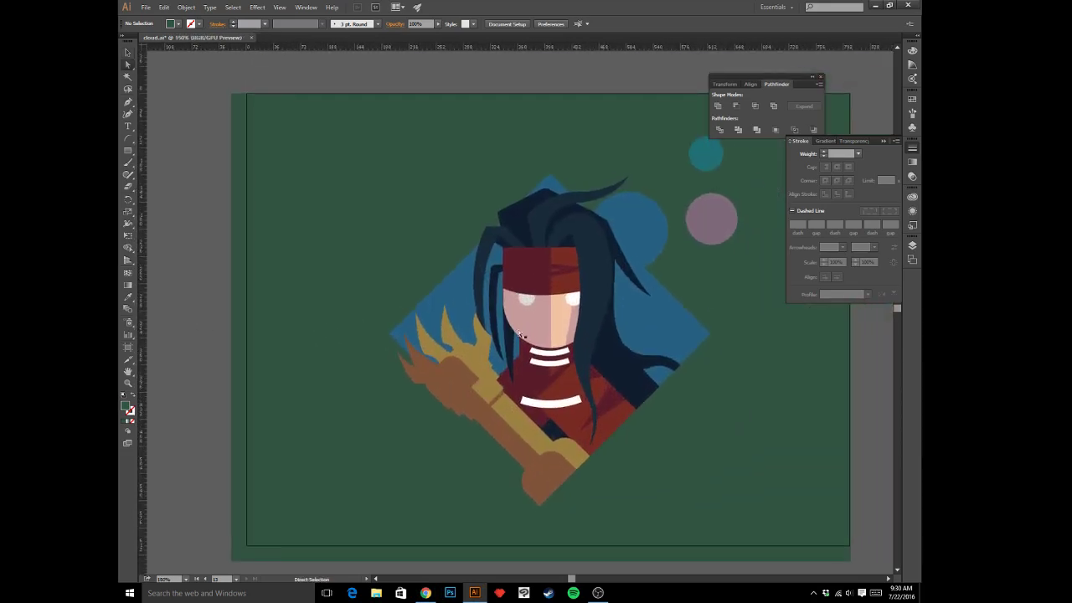
- Draw a thin pointed hair strand with the Pen tool from the central hairline down over the headband between the eyes
{"action": "key", "text": "a"}
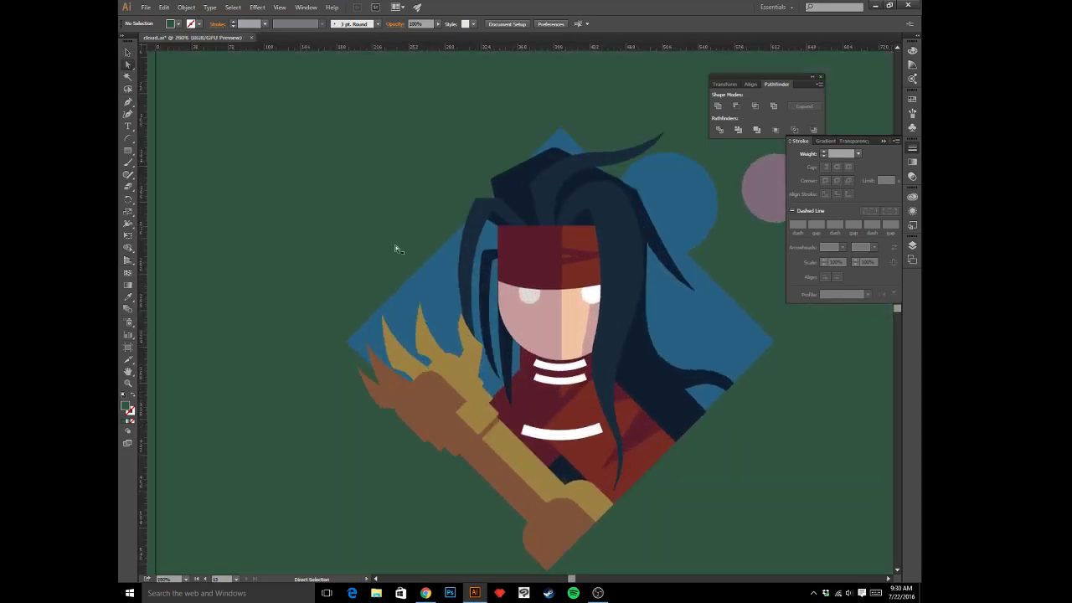
{"action": "left_click", "coordinate": [435, 239]}
{"action": "left_click_drag", "start_coordinate": [435, 239], "coordinate": [423, 274]}
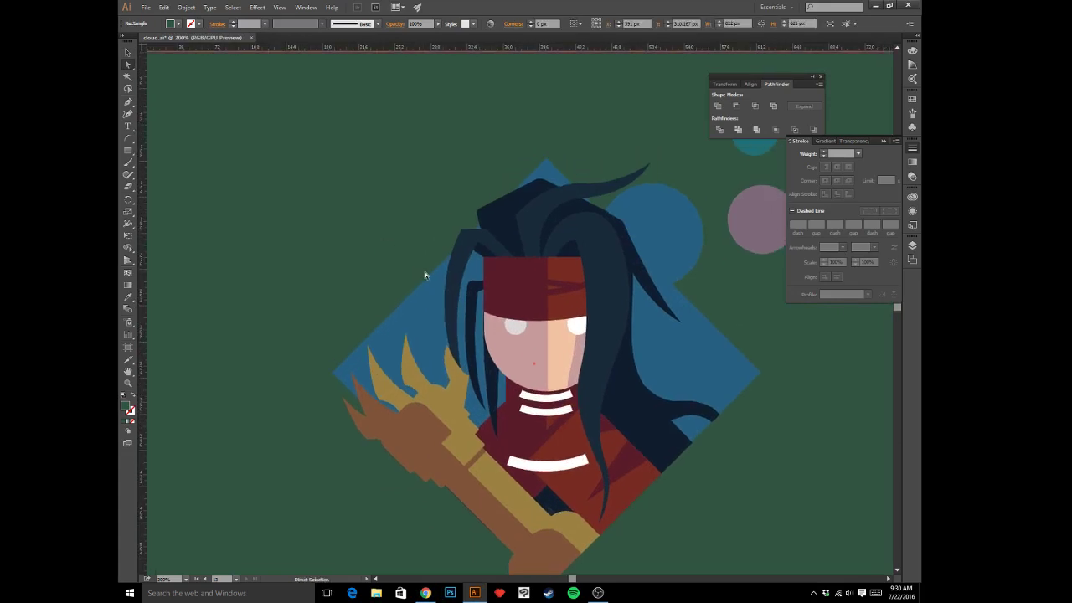
{"action": "key", "text": "p"}
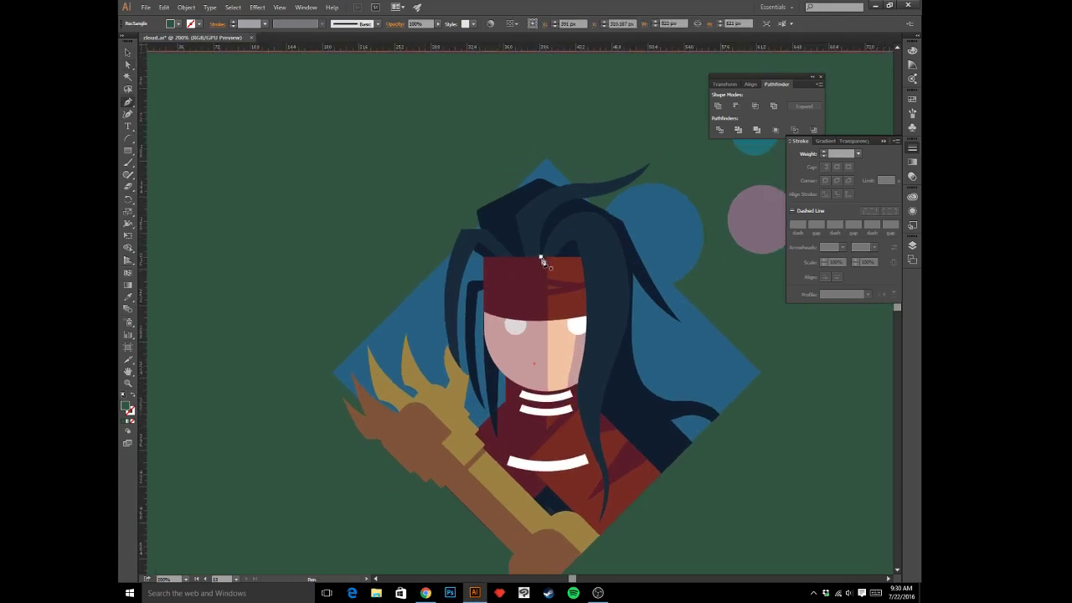
{"action": "left_click", "coordinate": [543, 258]}
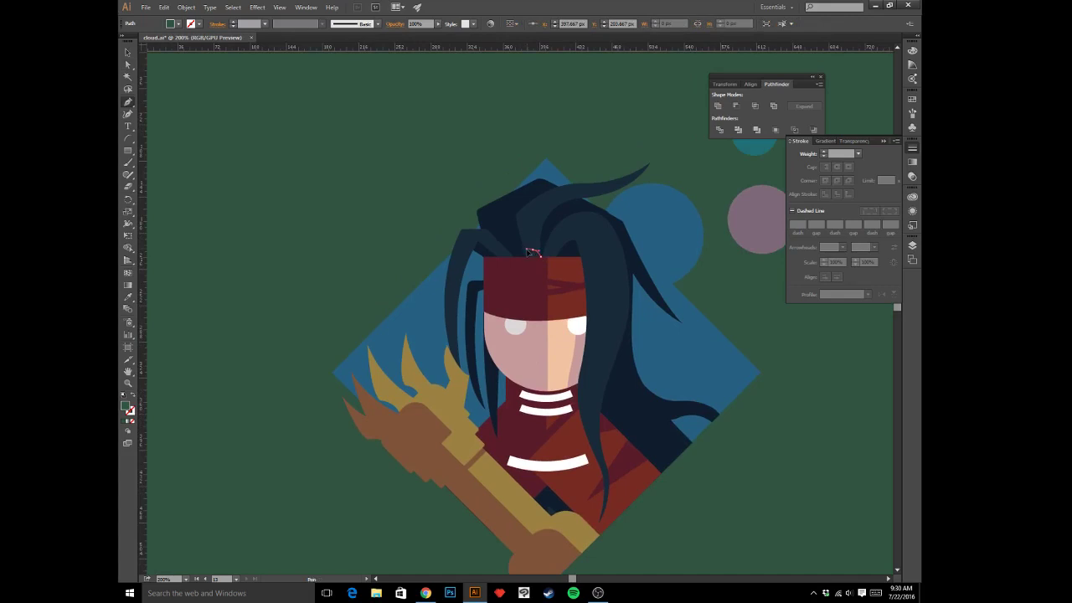
{"action": "left_click", "coordinate": [529, 249]}
{"action": "left_click_drag", "start_coordinate": [530, 354], "coordinate": [541, 261]}
{"action": "key", "text": "v"}
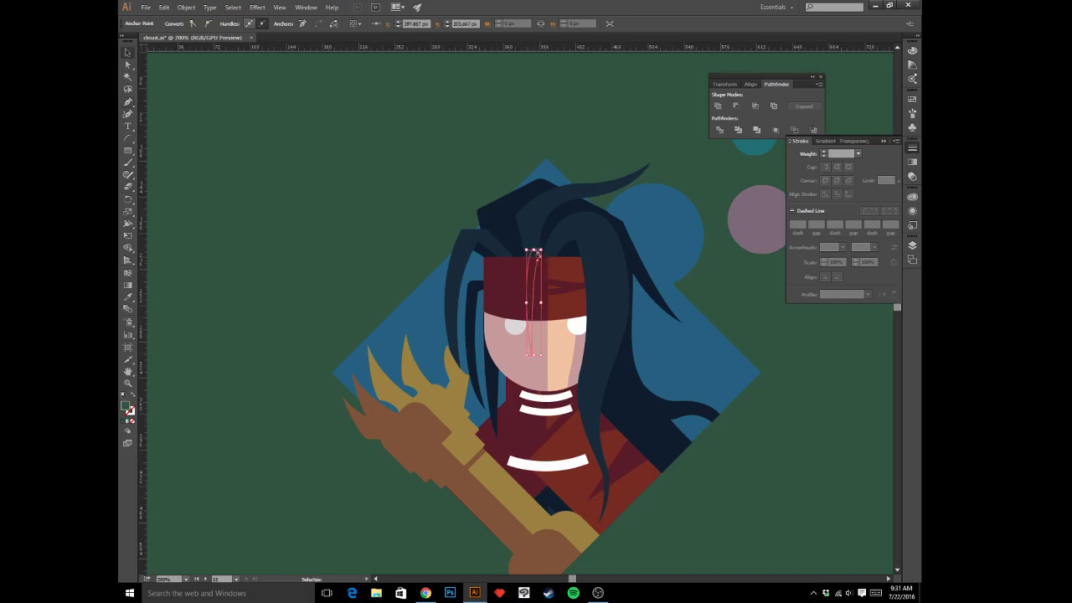
- Cut the new strand, paste it in front of the headband, and fill it with the dark navy sampled from the hair
{"action": "key", "text": "ctrl+x"}
{"action": "left_click", "coordinate": [529, 273]}
{"action": "key", "text": "ctrl+f"}
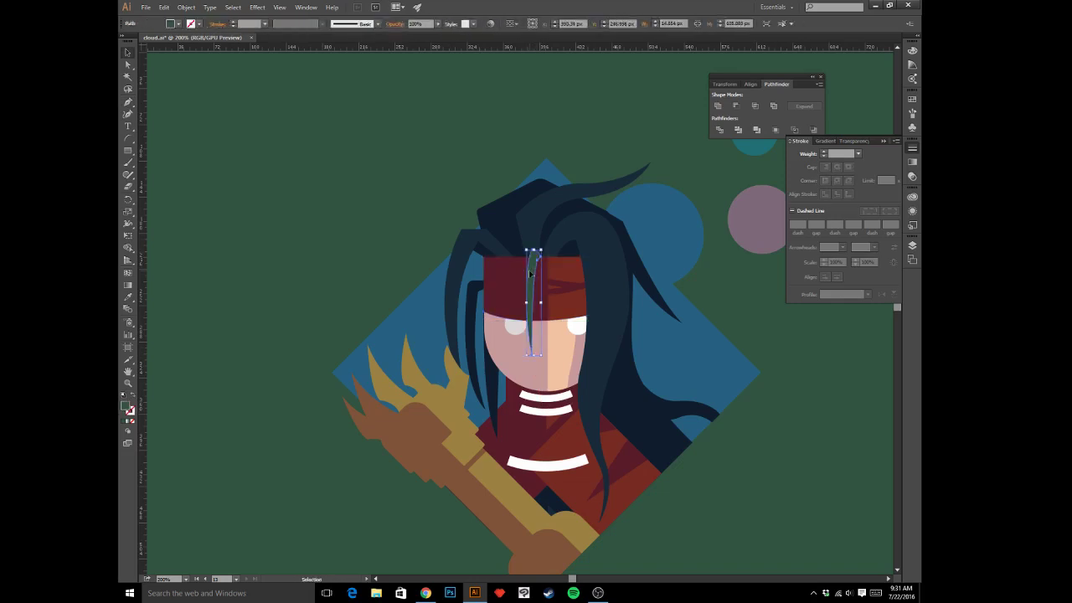
{"action": "key", "text": "i"}
{"action": "left_click", "coordinate": [507, 211]}
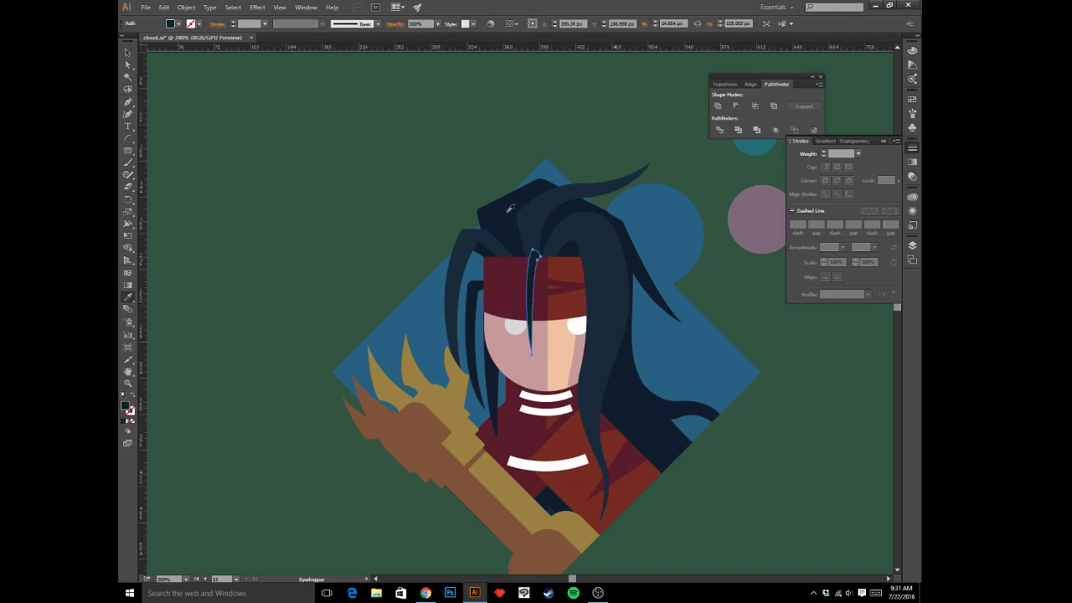
{"action": "key", "text": "v"}
{"action": "left_click", "coordinate": [410, 192]}
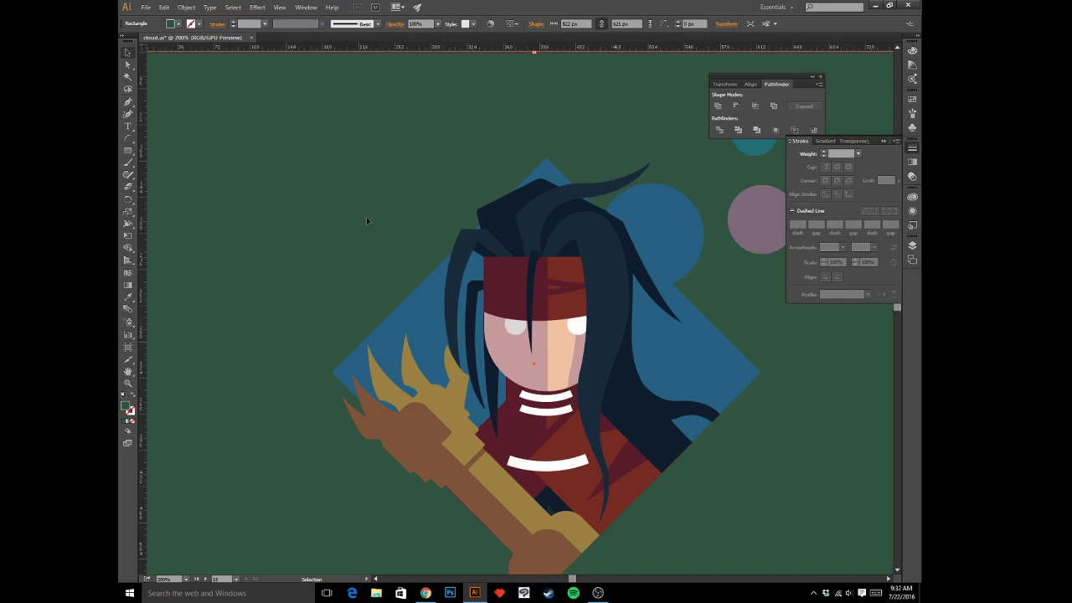
- Nudge the gauntlet group one step to the left, then deselect it
{"action": "left_click", "coordinate": [422, 464]}
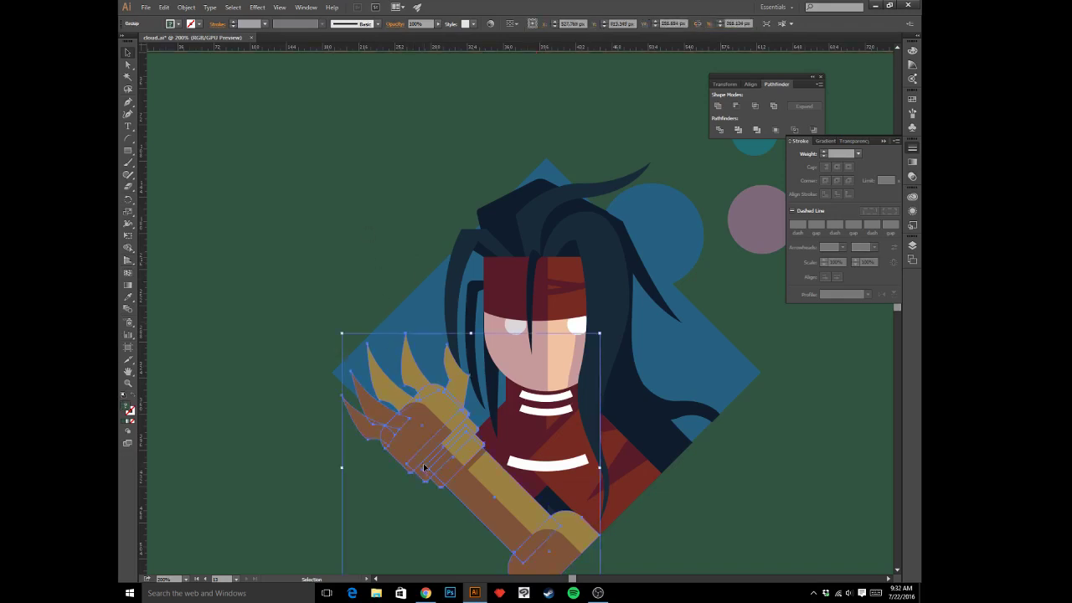
{"action": "key", "text": "Left"}
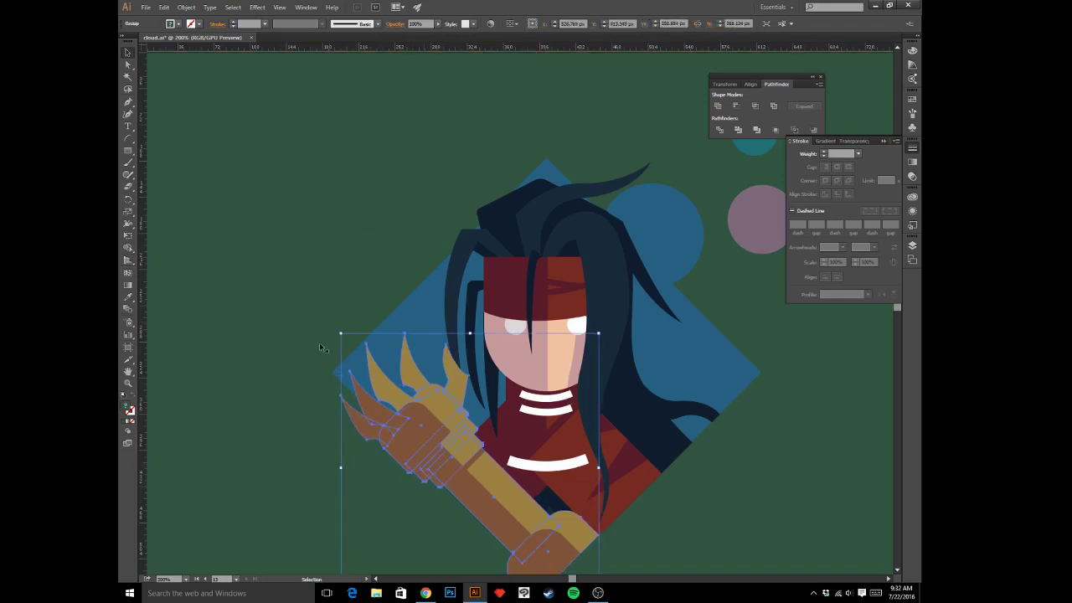
{"action": "left_click", "coordinate": [305, 323]}
- Review the full composition, then look closely at the gauntlet and the chest area behind it
{"action": "key", "text": "a"}
{"action": "key", "text": "ctrl+minus"}
{"action": "key", "text": "ctrl+minus"}
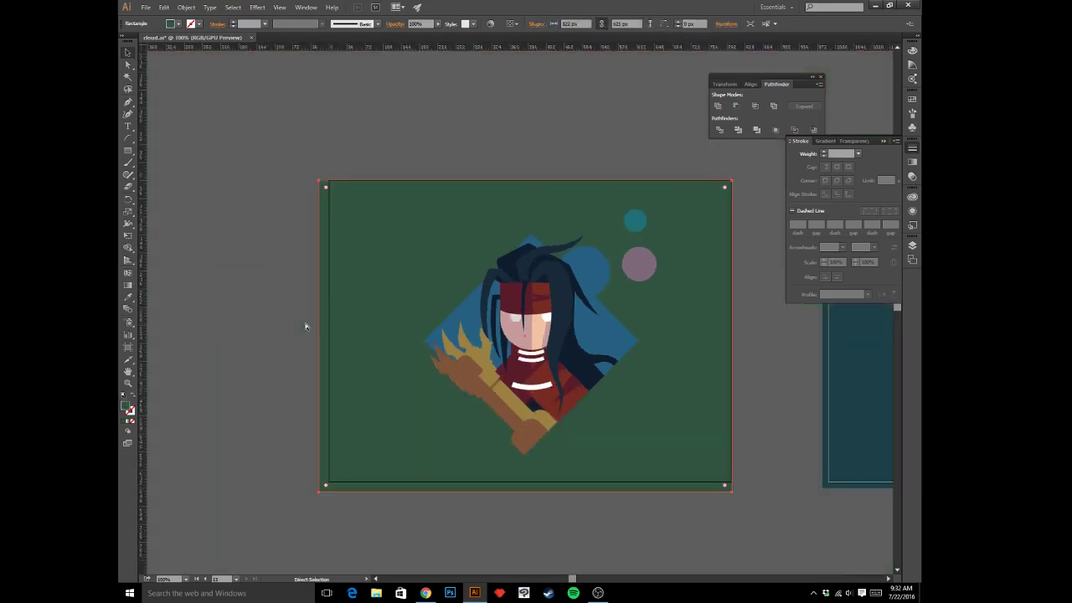
{"action": "key", "text": "ctrl+equal"}
{"action": "key", "text": "ctrl+equal"}
{"action": "key", "text": "space"}
{"action": "left_click_drag", "start_coordinate": [573, 486], "coordinate": [646, 396]}
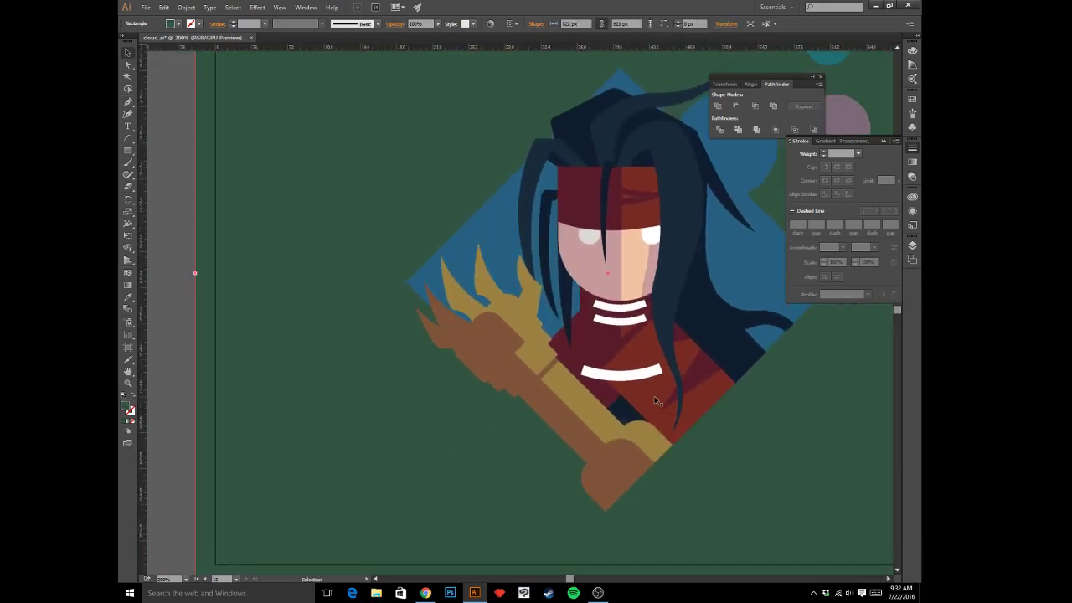
{"action": "key", "text": "a"}
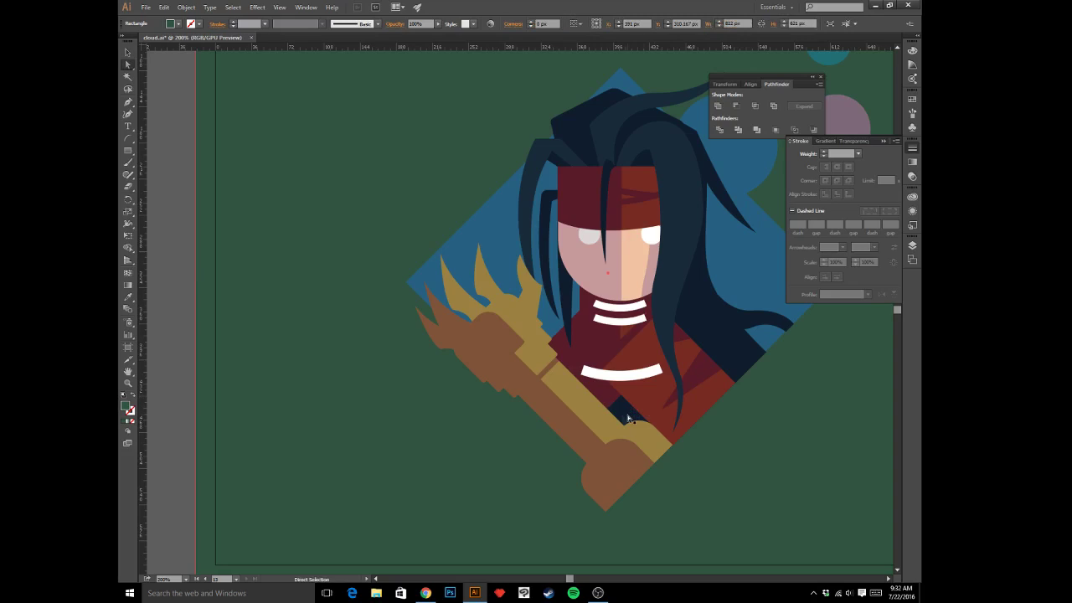
{"action": "key", "text": "p"}
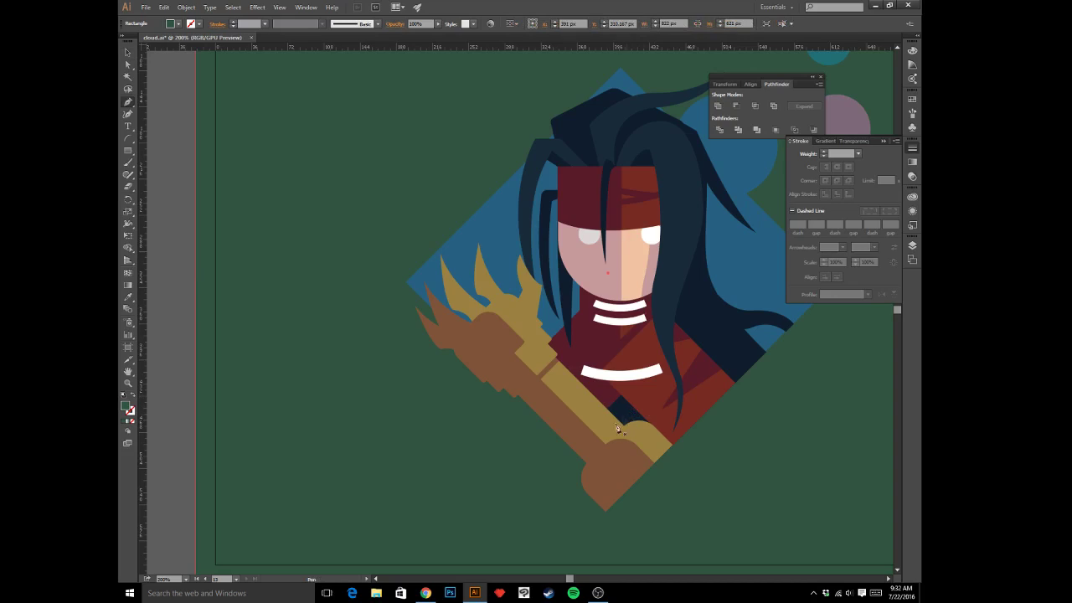
{"action": "key", "text": "a"}
- Fill the offset rectangle behind the gauntlet's wrist cuff with the neighboring seam's brown and nudge it down and right as a dark seam
{"action": "left_click", "coordinate": [527, 358]}
{"action": "key", "text": "v"}
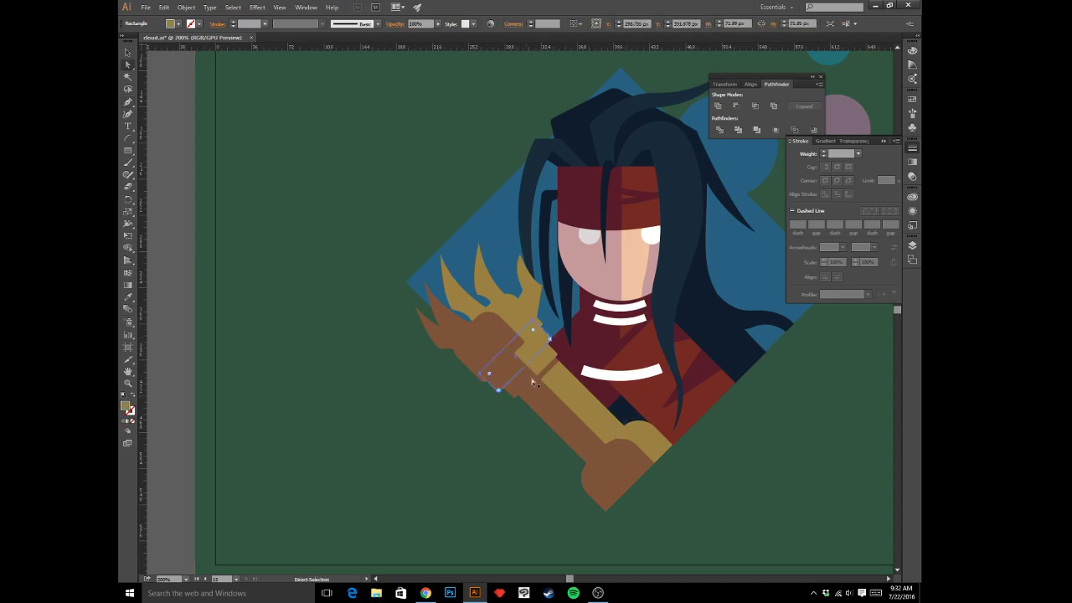
{"action": "key", "text": "a"}
{"action": "left_click", "coordinate": [525, 382]}
{"action": "key", "text": "v"}
{"action": "left_click", "coordinate": [525, 382]}
{"action": "key", "text": "a"}
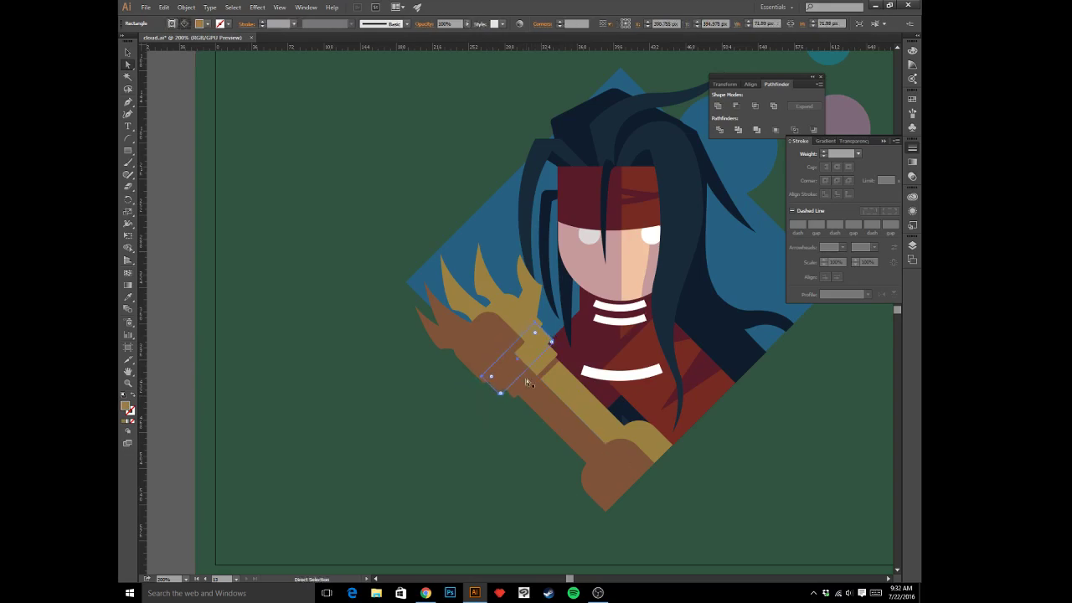
{"action": "key", "text": "i"}
{"action": "left_click", "coordinate": [545, 369]}
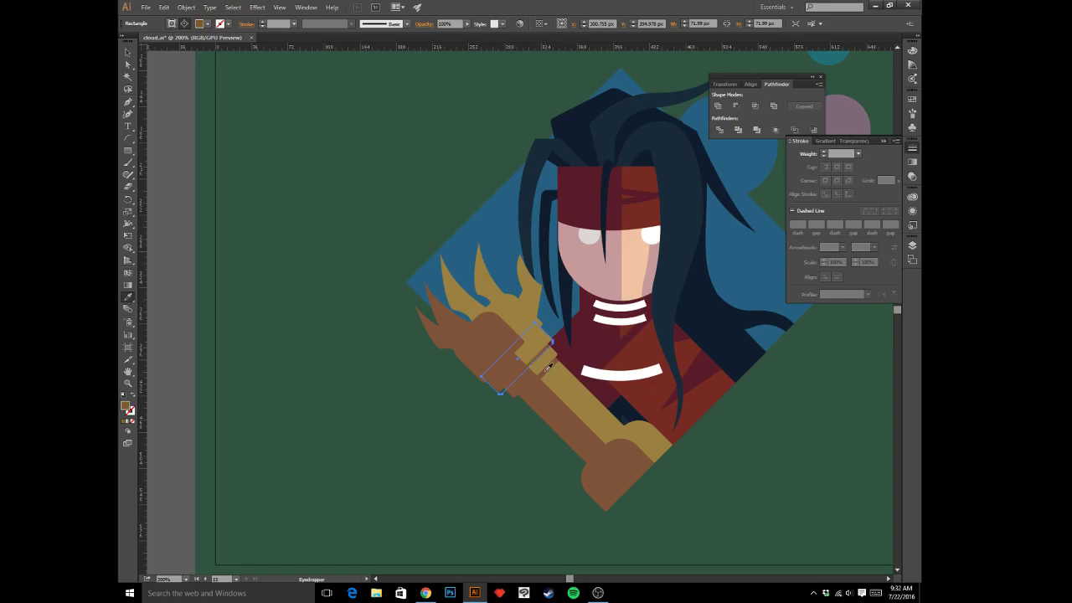
{"action": "key", "text": "a"}
{"action": "key", "text": "Down"}
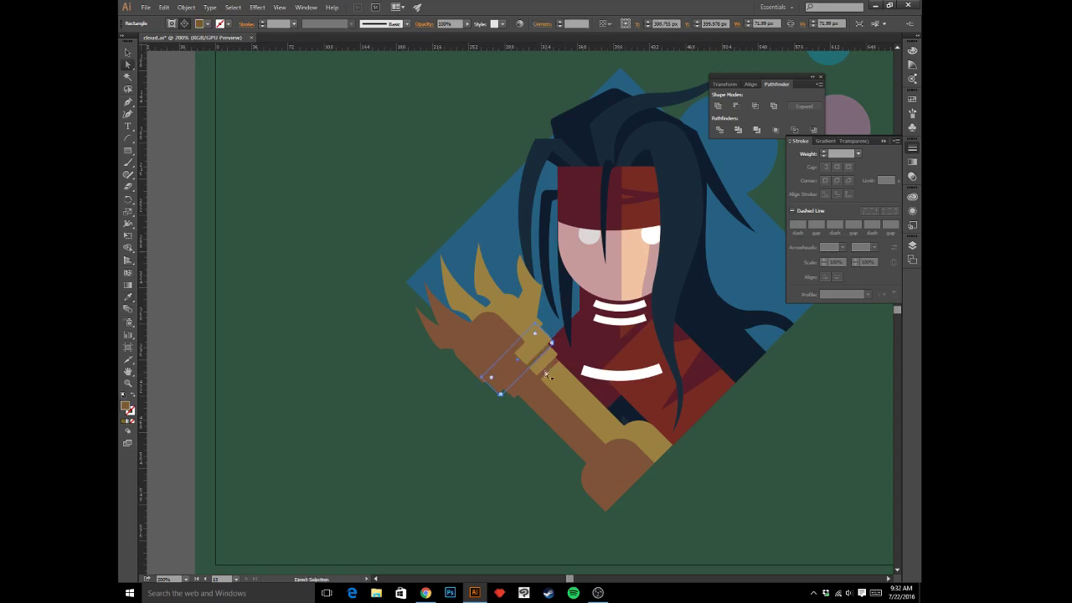
{"action": "key", "text": "Right"}
- Fill the offset shape behind the gauntlet's palm with the brown shading color, forming a dark seam between palm and wrist cuff
{"action": "left_click", "coordinate": [519, 329]}
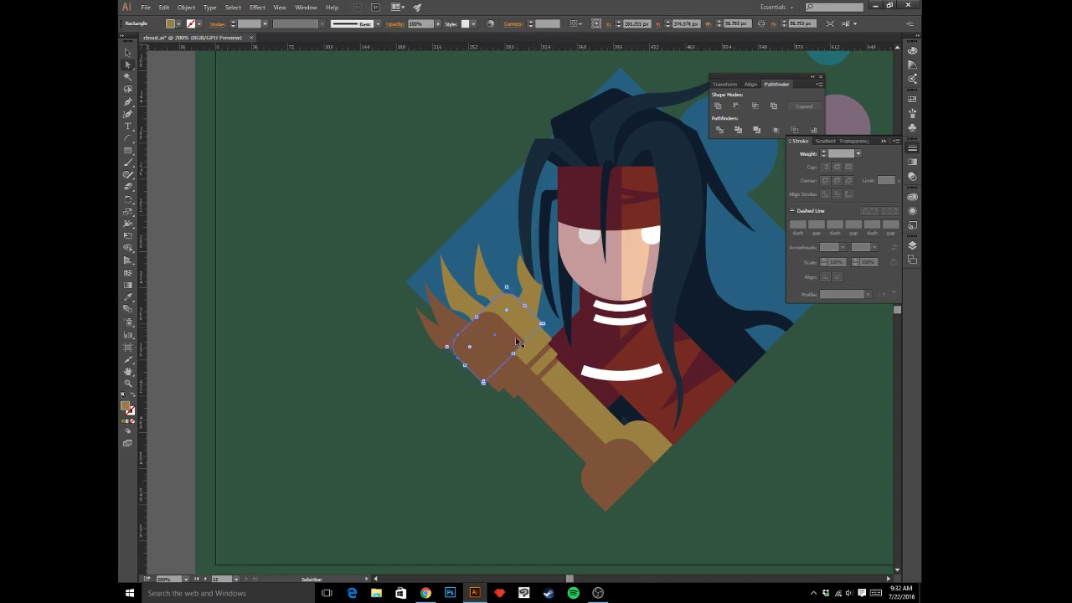
{"action": "left_click", "coordinate": [513, 366]}
{"action": "key", "text": "ctrl"}
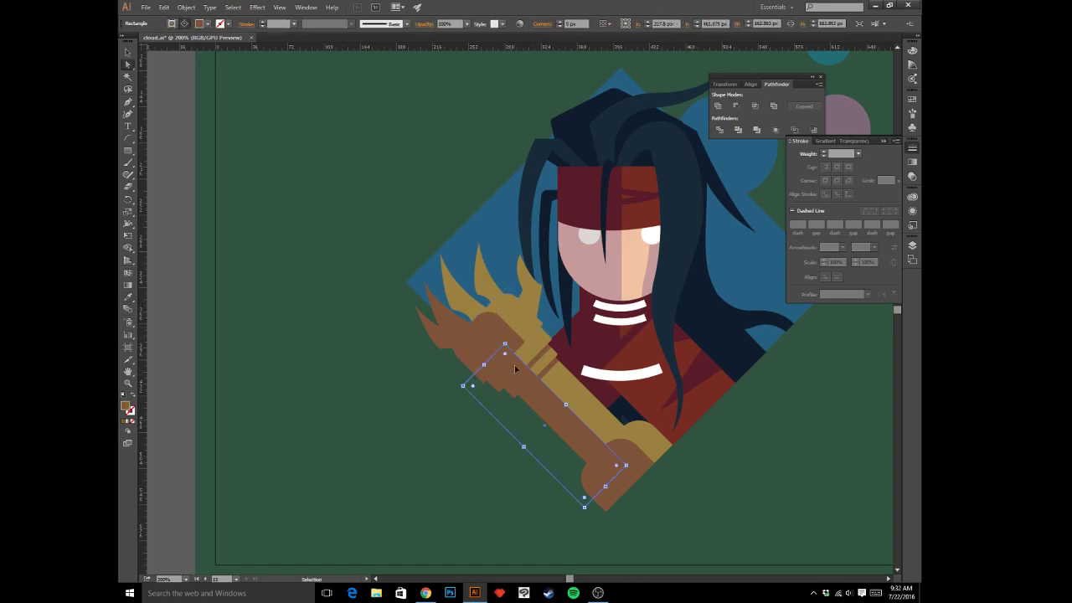
{"action": "key", "text": "a"}
{"action": "left_click", "coordinate": [514, 365]}
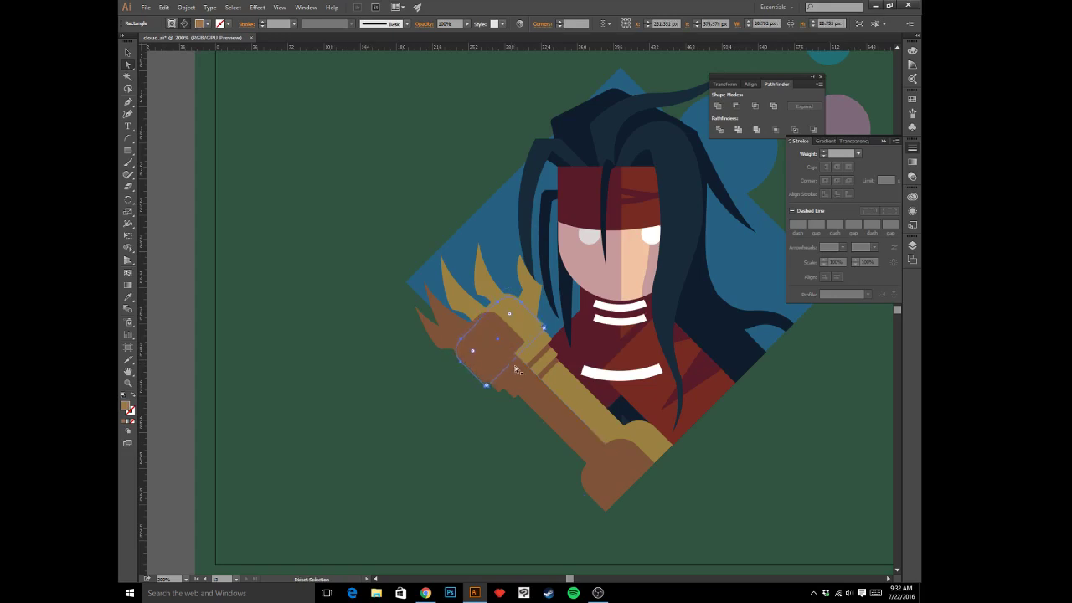
{"action": "key", "text": "Right"}
{"action": "key", "text": "Left"}
{"action": "key", "text": "i"}
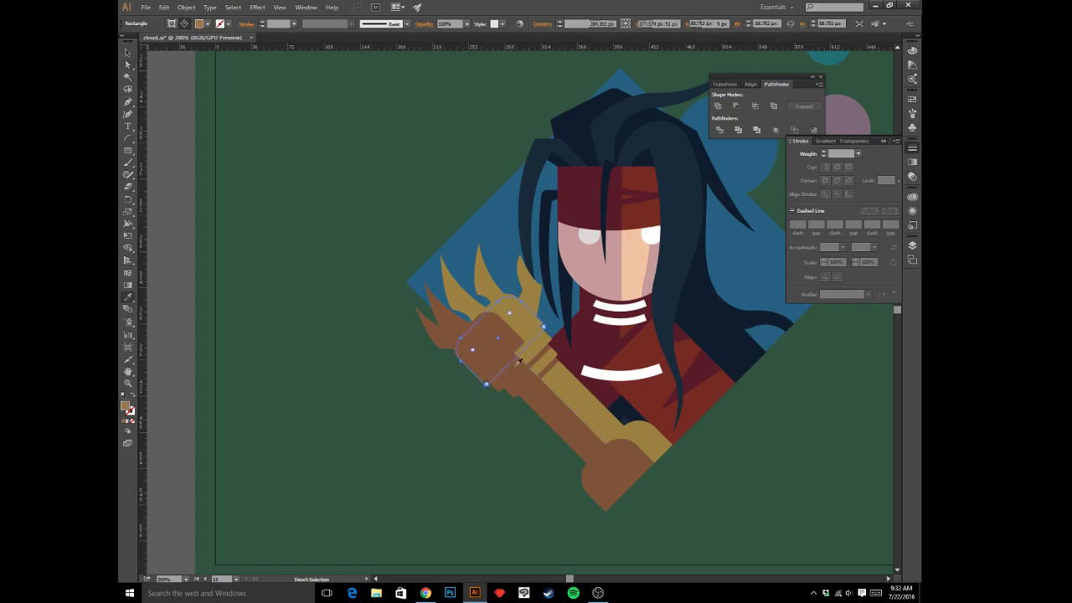
{"action": "left_click", "coordinate": [503, 333]}
{"action": "key", "text": "v"}
{"action": "left_click", "coordinate": [373, 351]}
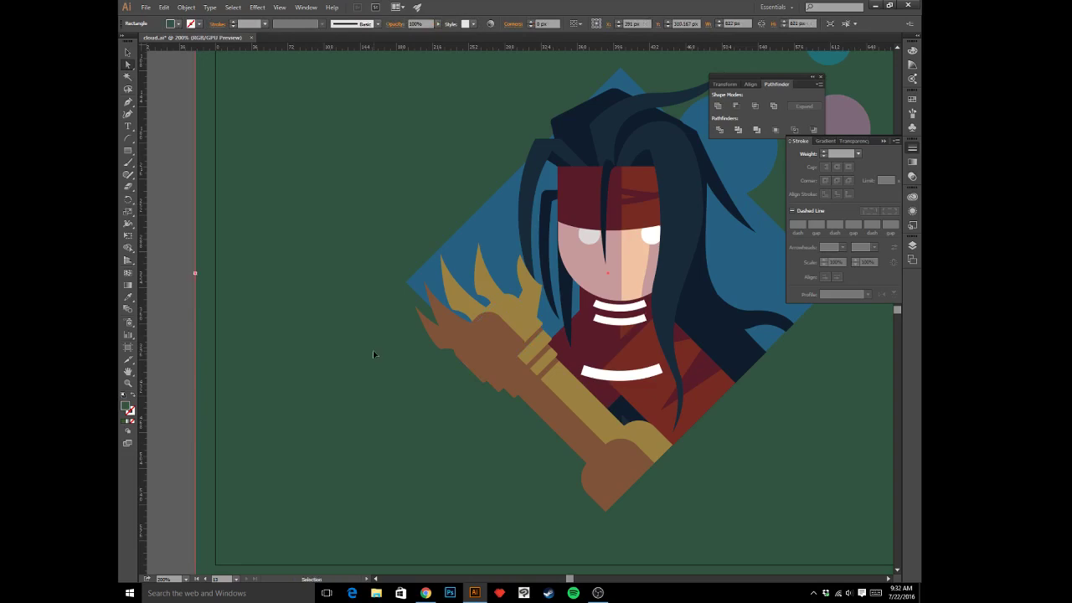
- Review the whole portrait with the gauntlet's new seams at reduced size
{"action": "key", "text": "ctrl+minus"}
{"action": "key", "text": "ctrl+minus"}
{"action": "key", "text": "ctrl+minus"}
{"action": "key", "text": "ctrl+minus"}
{"action": "key", "text": "ctrl+plus"}
{"action": "key", "text": "ctrl+plus"}
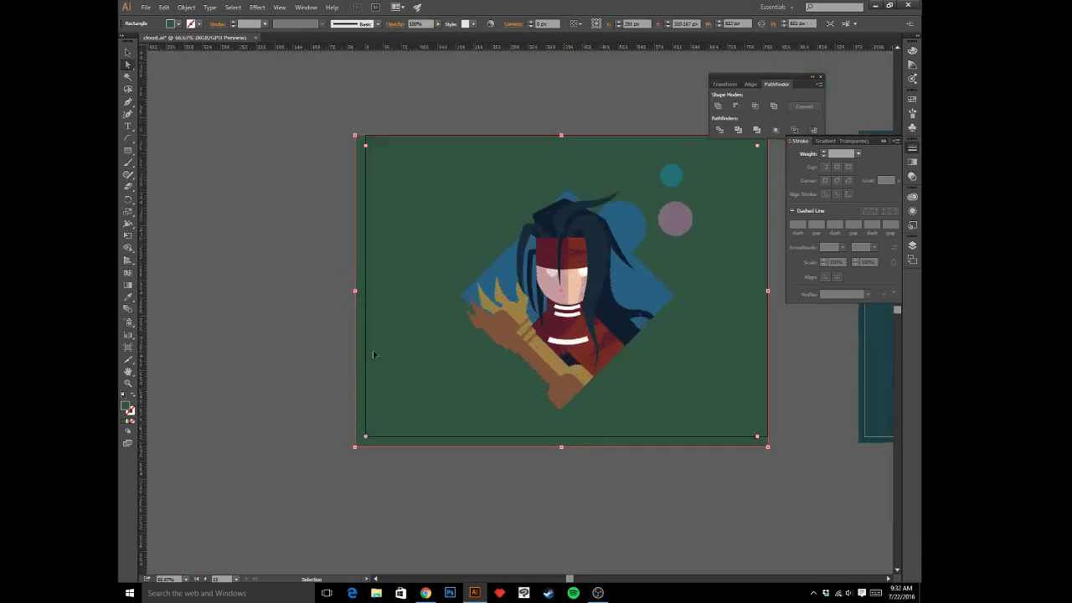
{"action": "key", "text": "ctrl+plus"}
{"action": "key", "text": "ctrl+plus"}
{"action": "key", "text": "a"}
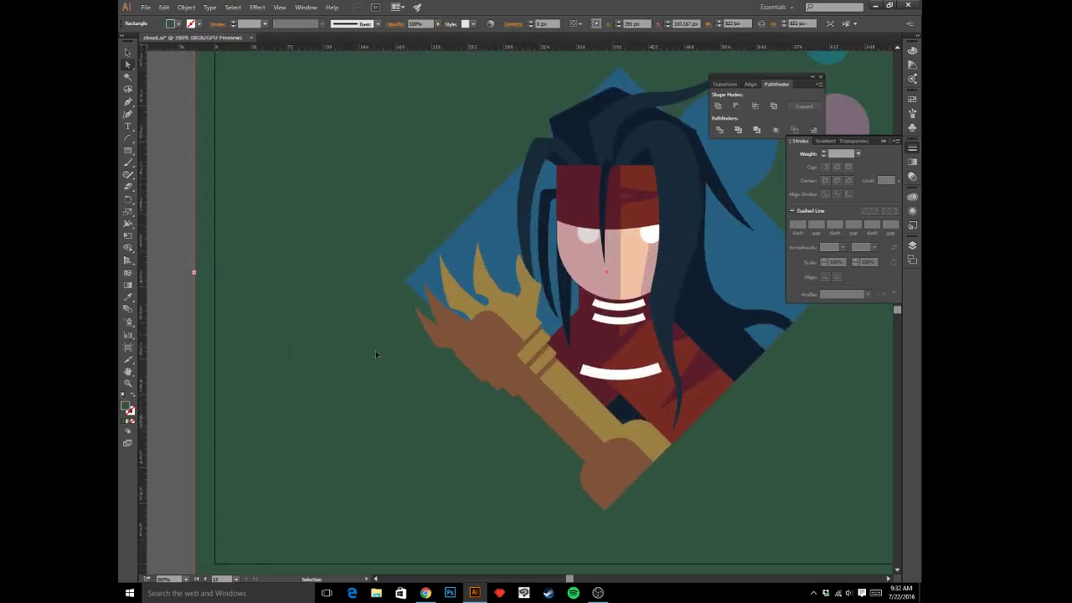
- Nudge the brown seams behind the gauntlet's palm and wrist cuff slightly down and right, then deselect them
{"action": "key", "text": "ctrl+plus"}
{"action": "scroll", "coordinate": [498, 390], "scroll_direction": "down", "scroll_amount": 1}
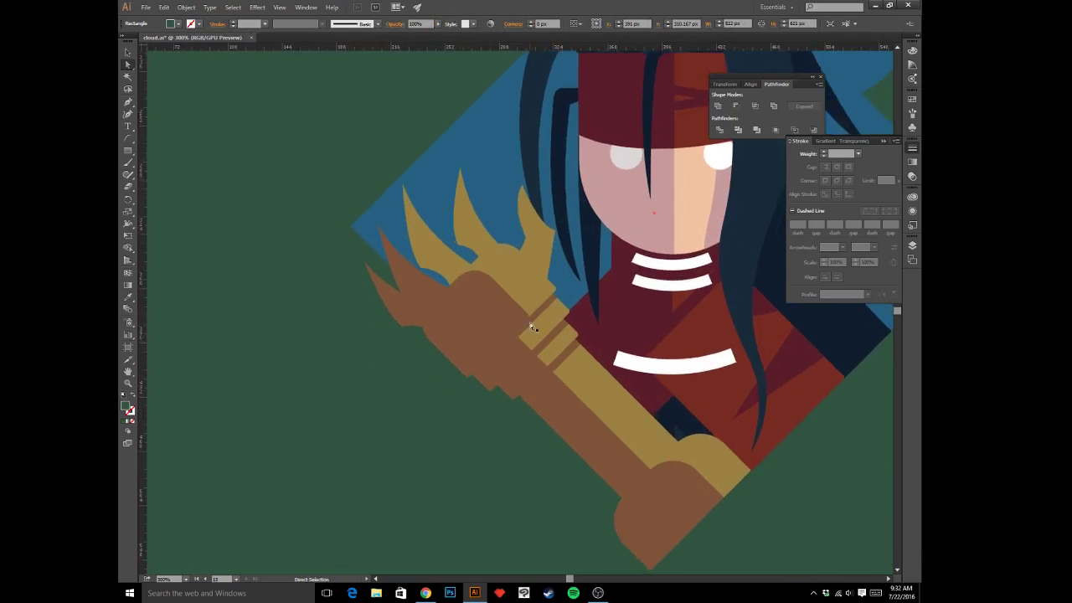
{"action": "left_click", "coordinate": [533, 326]}
{"action": "key", "text": "Right"}
{"action": "key", "text": "Down"}
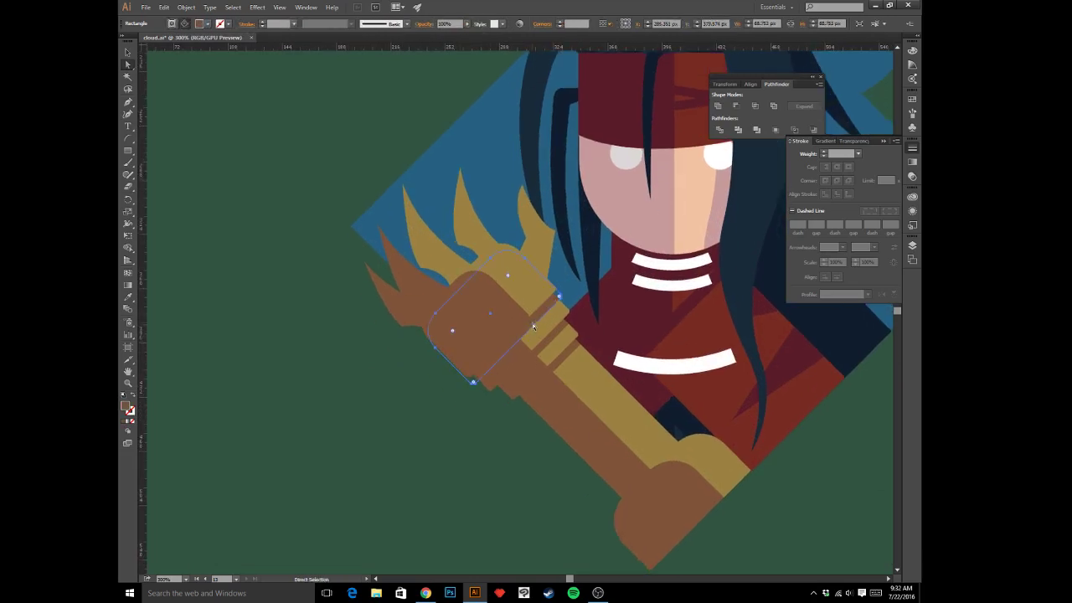
{"action": "left_click", "coordinate": [569, 355]}
{"action": "key", "text": "Down"}
{"action": "key", "text": "Right"}
{"action": "key", "text": "Down"}
{"action": "left_click", "coordinate": [553, 334]}
{"action": "left_click", "coordinate": [283, 346]}
- Draw a closed Pen tool shading shape over the left side of the outermost gold claw, extending down into the palm
{"action": "scroll", "coordinate": [283, 346], "scroll_direction": "up", "scroll_amount": 2}
{"action": "scroll", "coordinate": [366, 378], "scroll_direction": "left", "scroll_amount": 1}
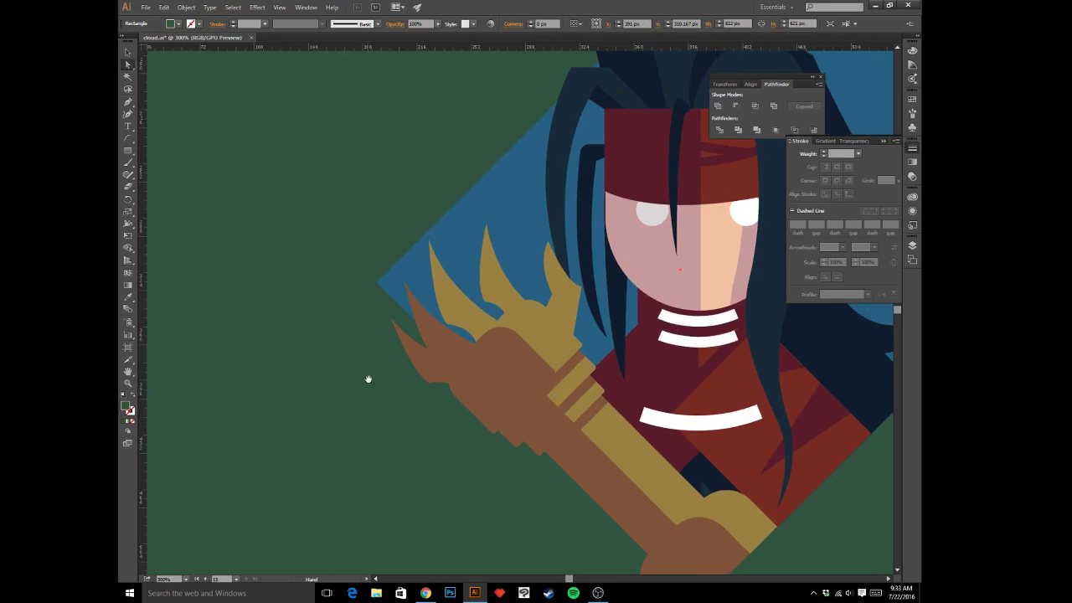
{"action": "left_click", "coordinate": [463, 319]}
{"action": "key", "text": "p"}
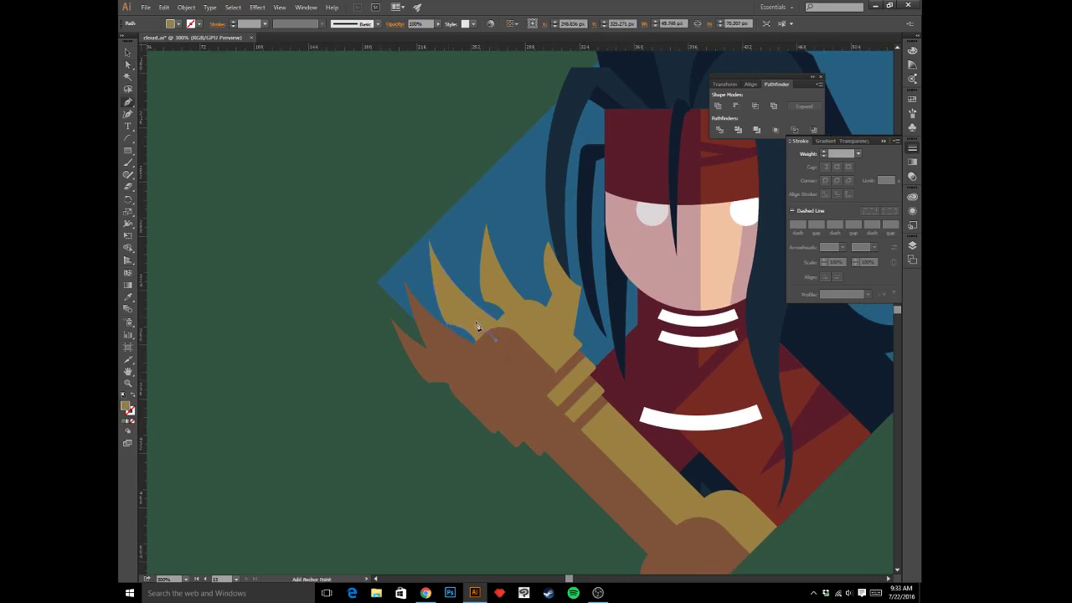
{"action": "left_click", "coordinate": [496, 340]}
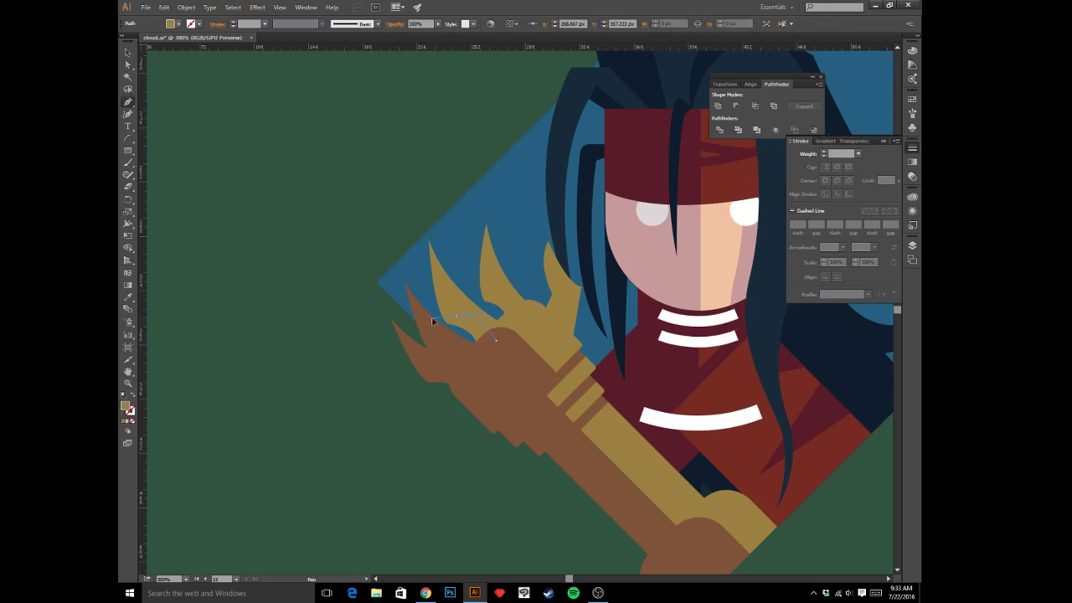
{"action": "left_click", "coordinate": [433, 320]}
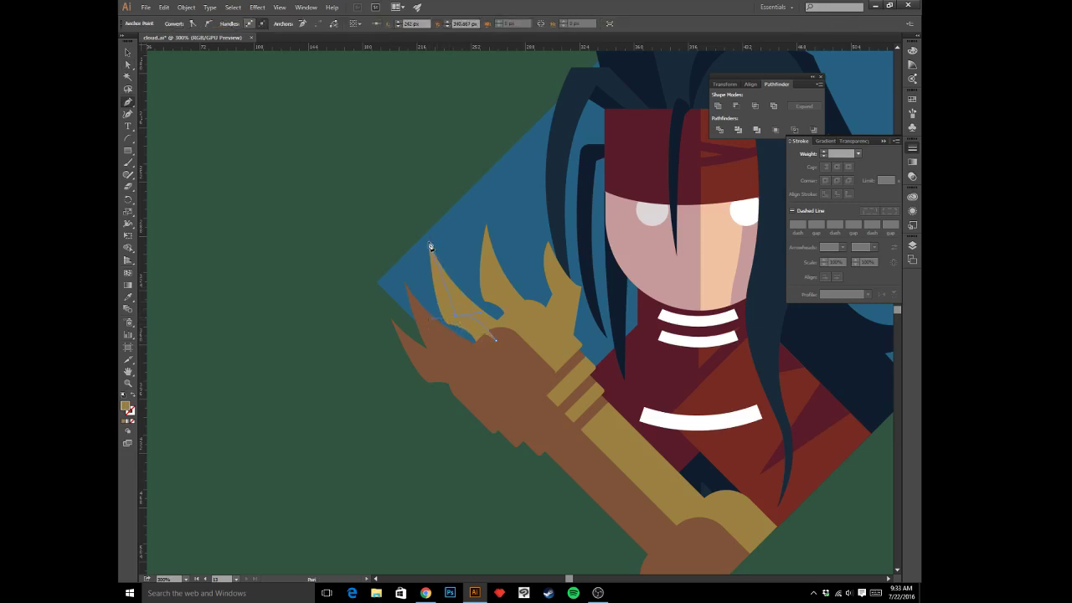
{"action": "left_click_drag", "start_coordinate": [428, 238], "coordinate": [420, 182]}
{"action": "left_click", "coordinate": [427, 240]}
{"action": "left_click", "coordinate": [419, 275]}
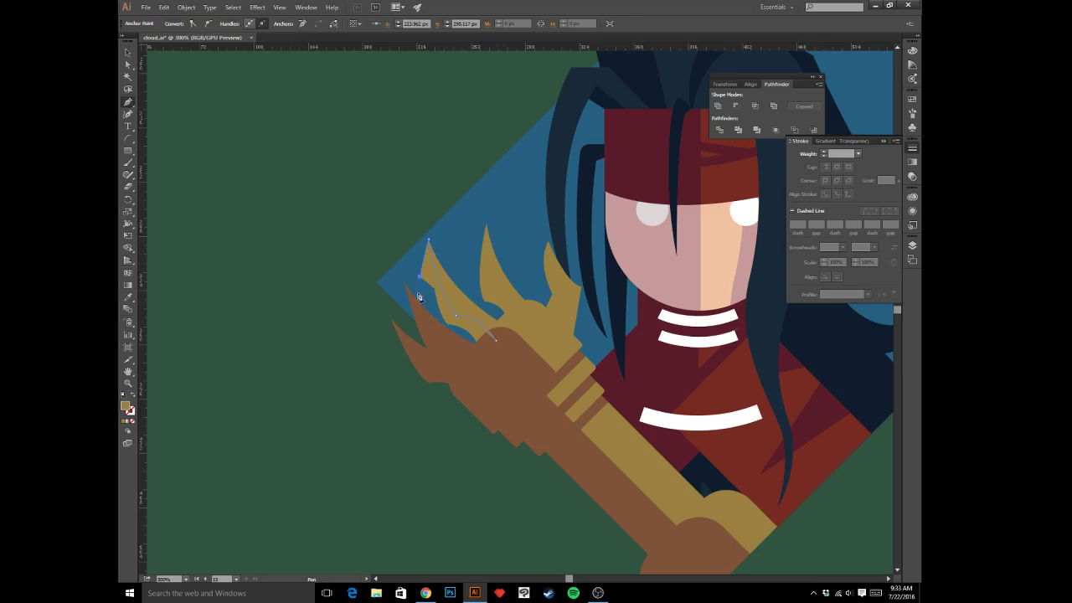
{"action": "left_click", "coordinate": [433, 348]}
{"action": "left_click", "coordinate": [486, 381]}
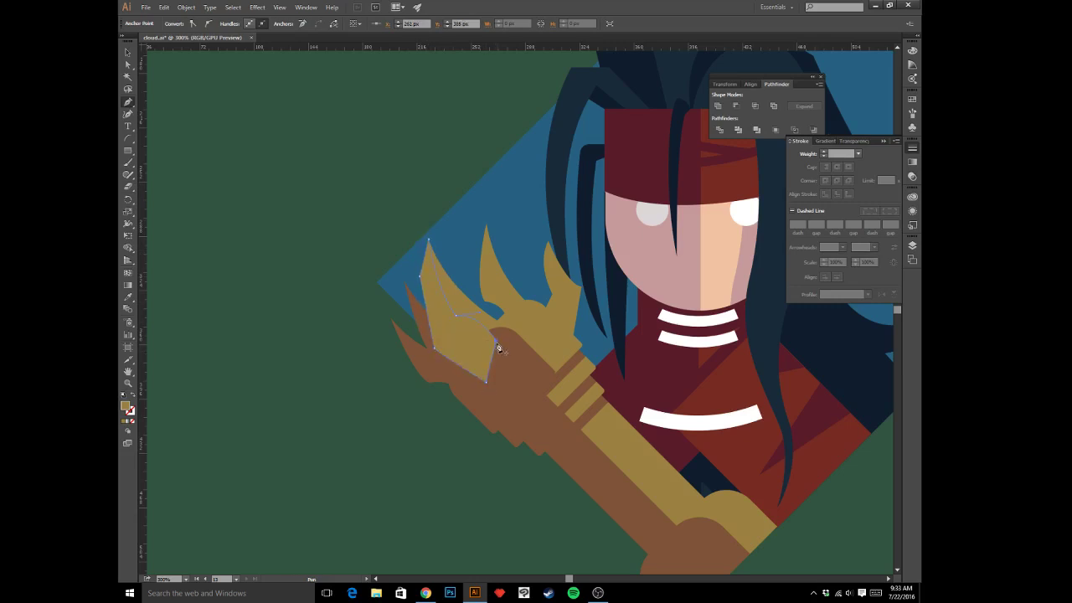
- Move the new shading shape into the gauntlet's stacking order at the outermost gold claw and fill it with the gauntlet's brown
{"action": "key", "text": "v"}
{"action": "key", "text": "ctrl+x"}
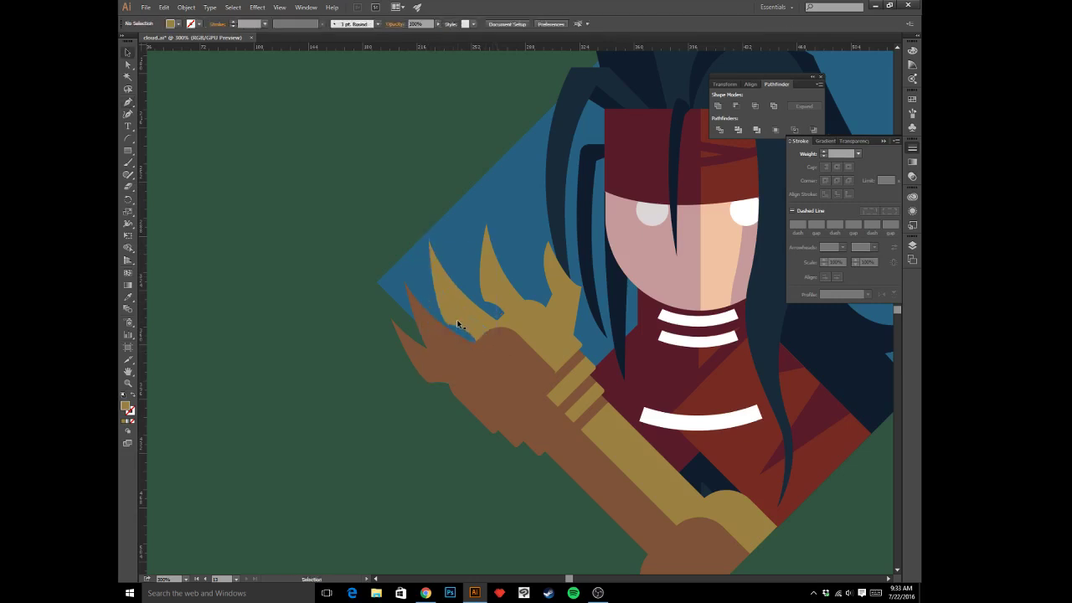
{"action": "left_click", "coordinate": [462, 318], "text": "ctrl"}
{"action": "key", "text": "ctrl+b"}
{"action": "key", "text": "i"}
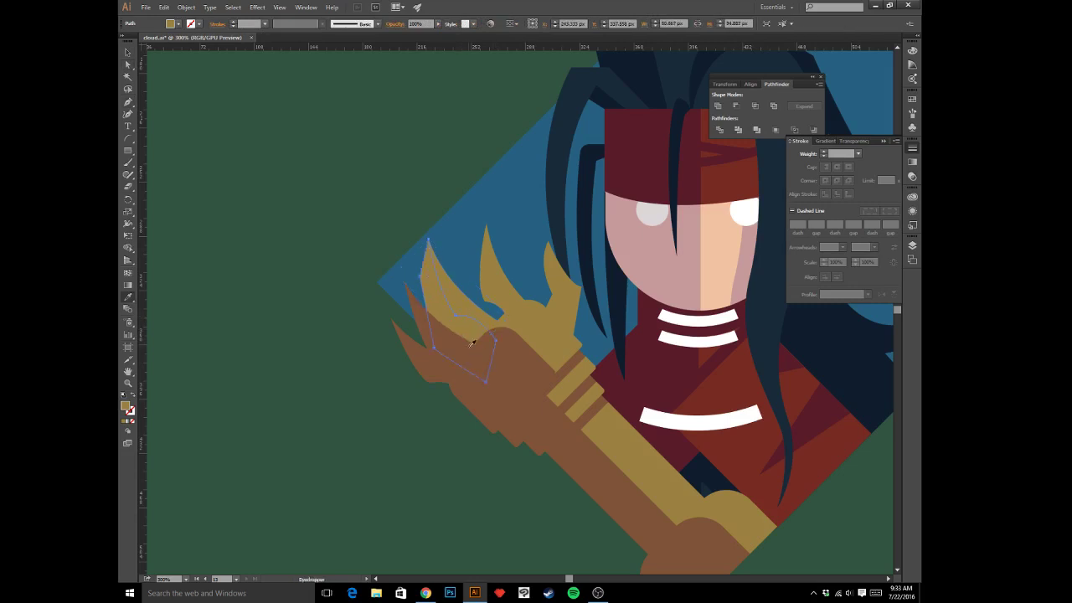
{"action": "left_click", "coordinate": [471, 344]}
{"action": "key", "text": "v"}
{"action": "left_click", "coordinate": [475, 316]}
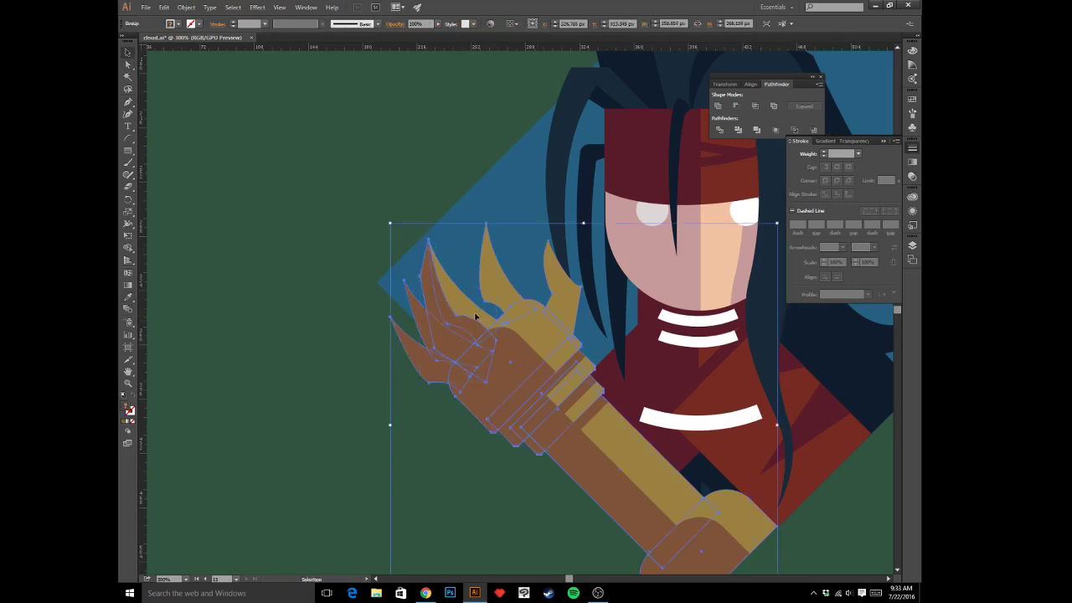
- Trim the brown shading shape to the outline of the outermost gold claw, then deselect it
{"action": "left_click", "coordinate": [330, 275]}
{"action": "key", "text": "a"}
{"action": "left_click", "coordinate": [460, 309]}
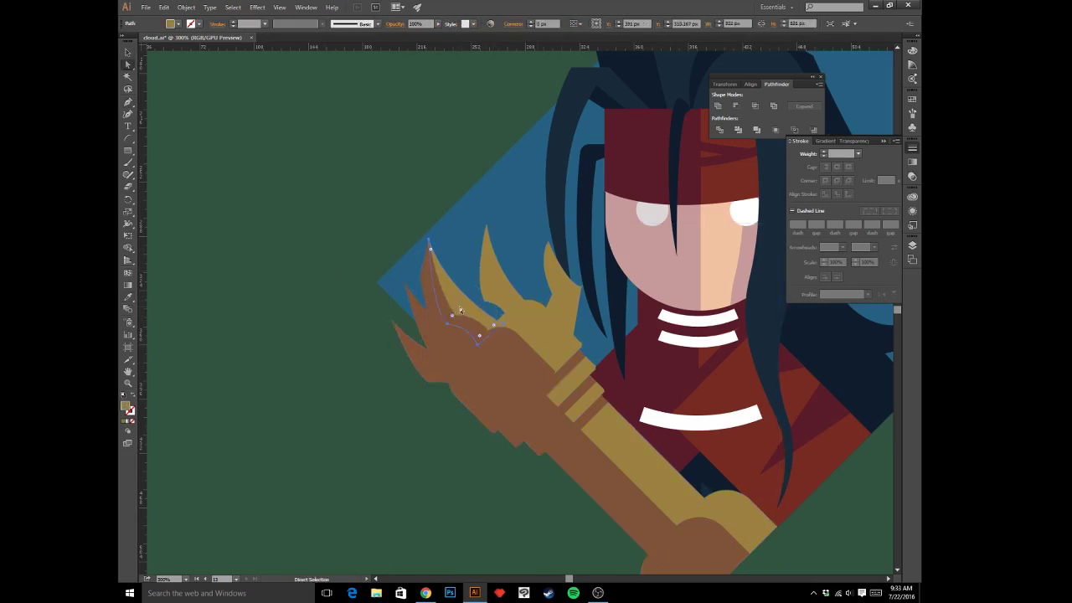
{"action": "left_click", "coordinate": [445, 315]}
{"action": "key", "text": "v"}
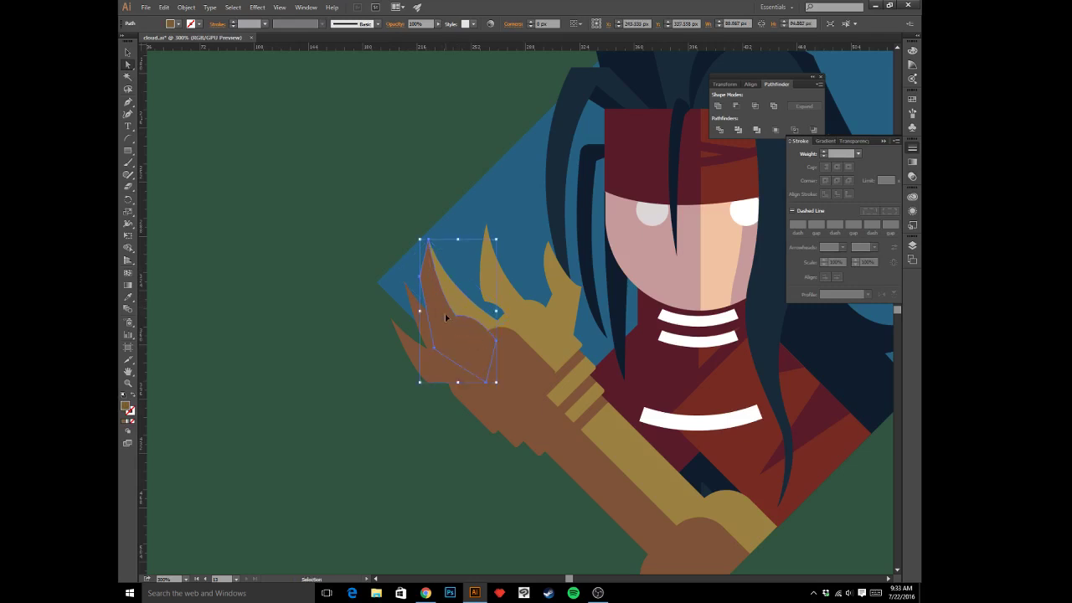
{"action": "key", "text": "Delete"}
{"action": "left_click", "coordinate": [436, 303]}
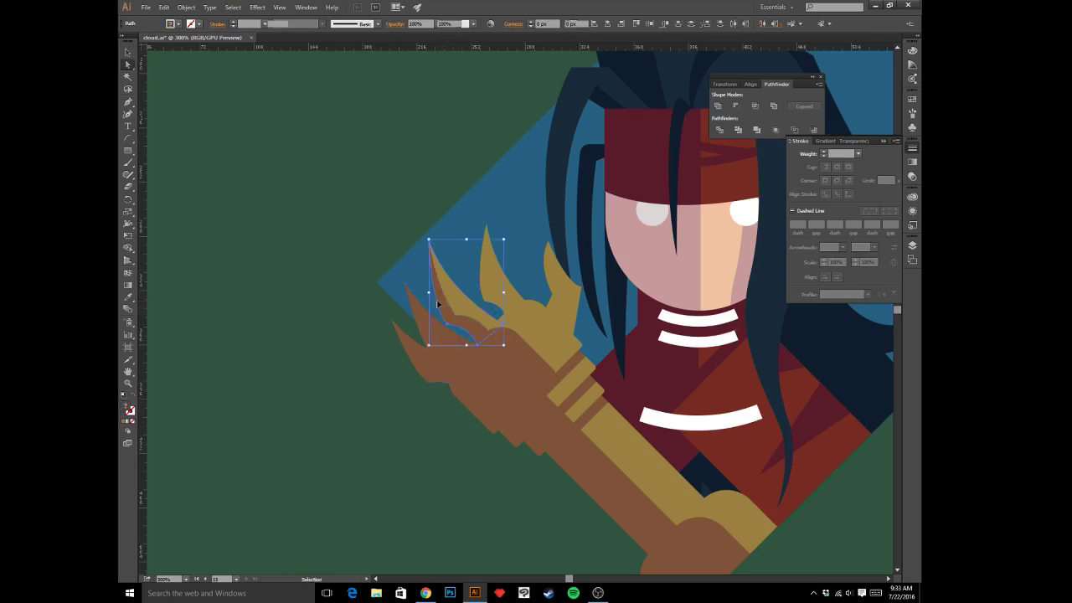
{"action": "key", "text": "ctrl+minus"}
{"action": "left_click", "coordinate": [299, 163]}
- Shift the brown palm shading slightly up and right so it meets the claw's shading
{"action": "key", "text": "ctrl+minus"}
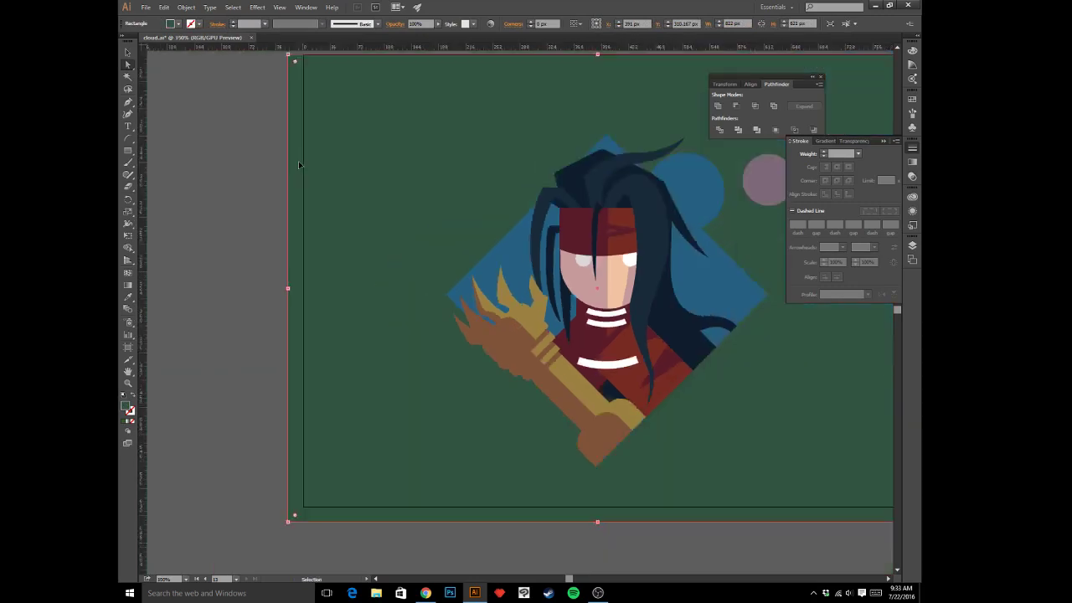
{"action": "key", "text": "ctrl+minus"}
{"action": "key", "text": "ctrl+plus"}
{"action": "key", "text": "ctrl+plus"}
{"action": "key", "text": "ctrl+plus"}
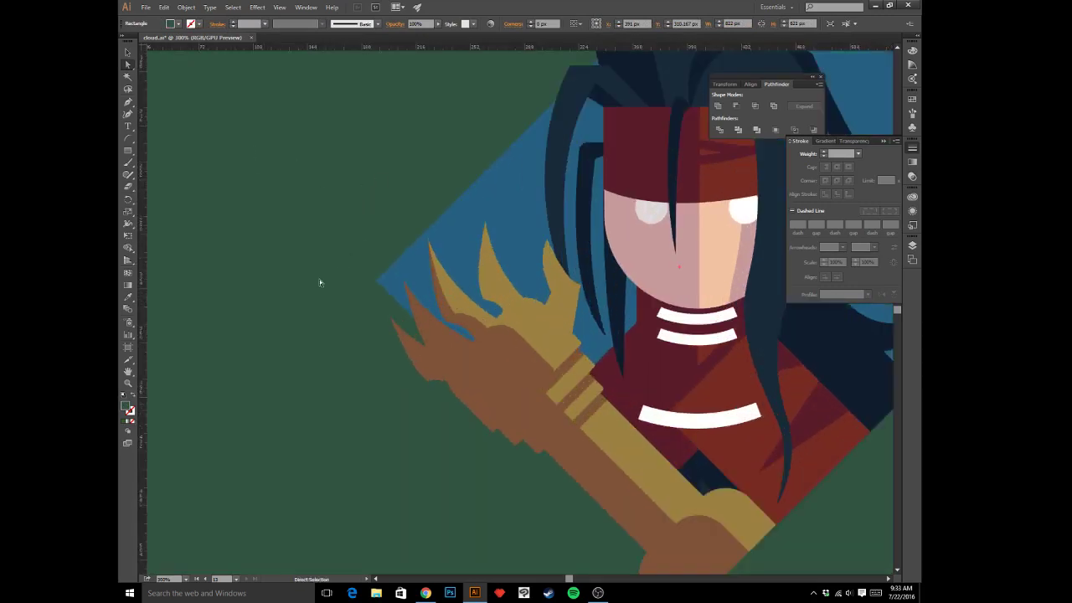
{"action": "left_click", "coordinate": [513, 361]}
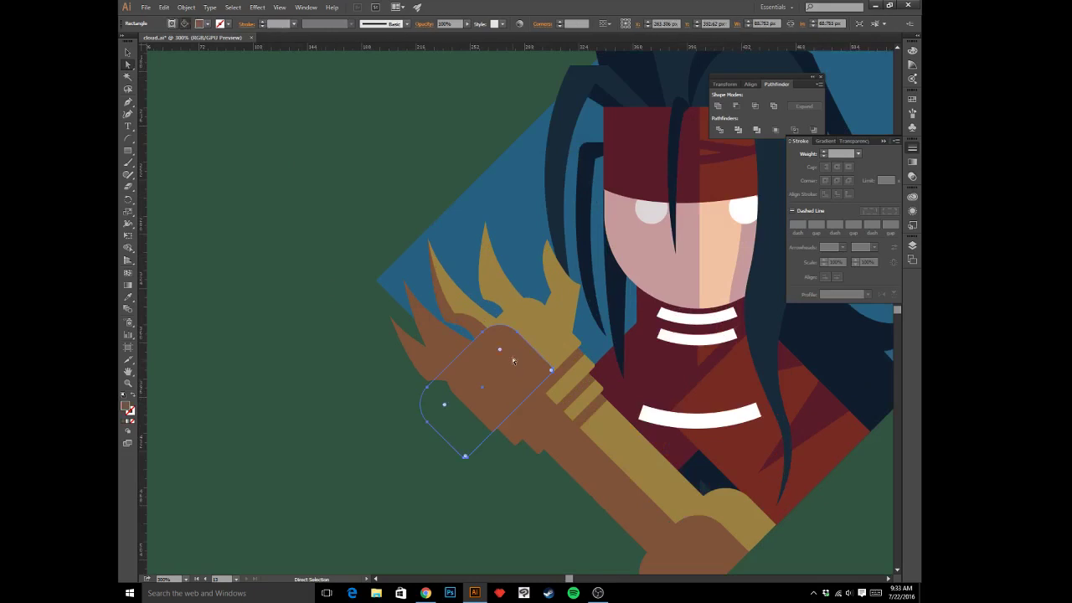
{"action": "left_click_drag", "start_coordinate": [513, 361], "coordinate": [517, 355]}
{"action": "left_click", "coordinate": [354, 347]}
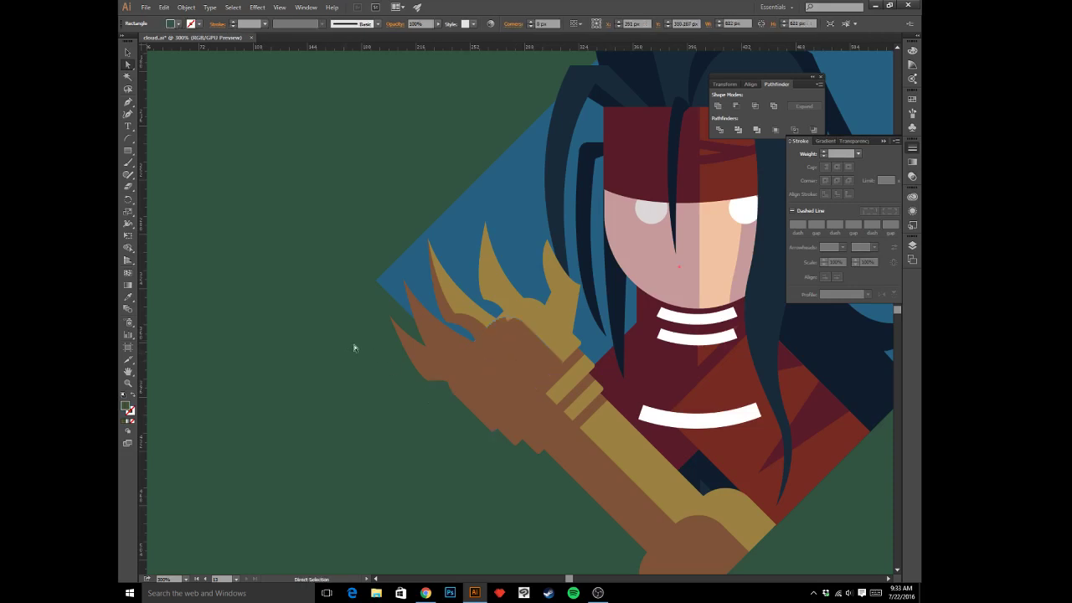
- Move the middle gold claw behind the gauntlet's palm in the stacking order
{"action": "left_click", "coordinate": [494, 287]}
{"action": "key", "text": "Delete"}
{"action": "left_click", "coordinate": [530, 317]}
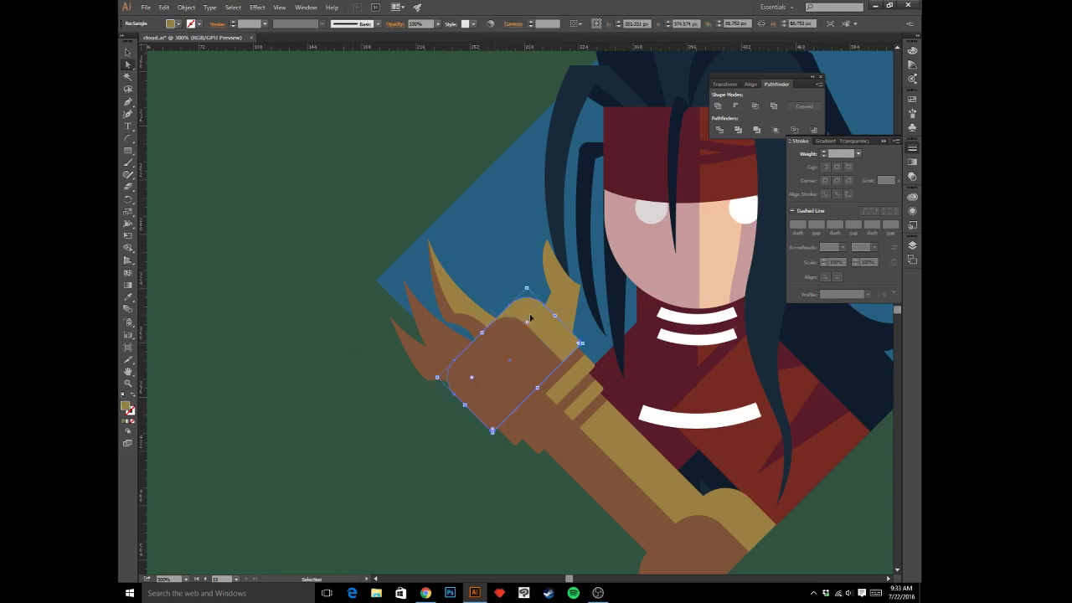
{"action": "left_click", "coordinate": [339, 352]}
- Duplicate the thin dark hair strand over the face to its right and reflect the copy across the vertical axis
{"action": "key", "text": "ctrl+minus"}
{"action": "key", "text": "ctrl+minus"}
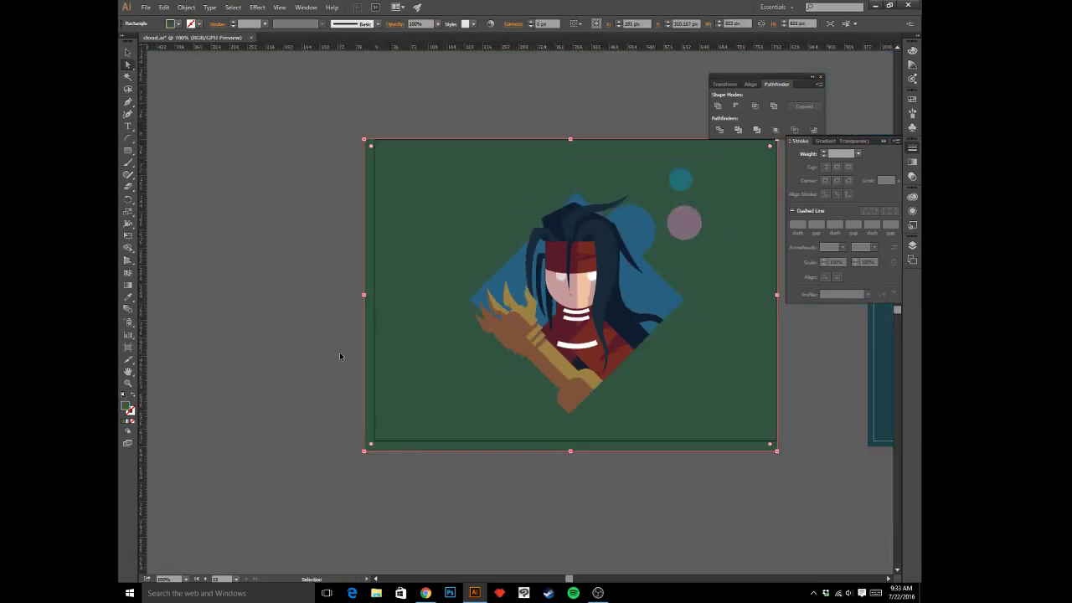
{"action": "key", "text": "ctrl+plus"}
{"action": "key", "text": "ctrl+plus"}
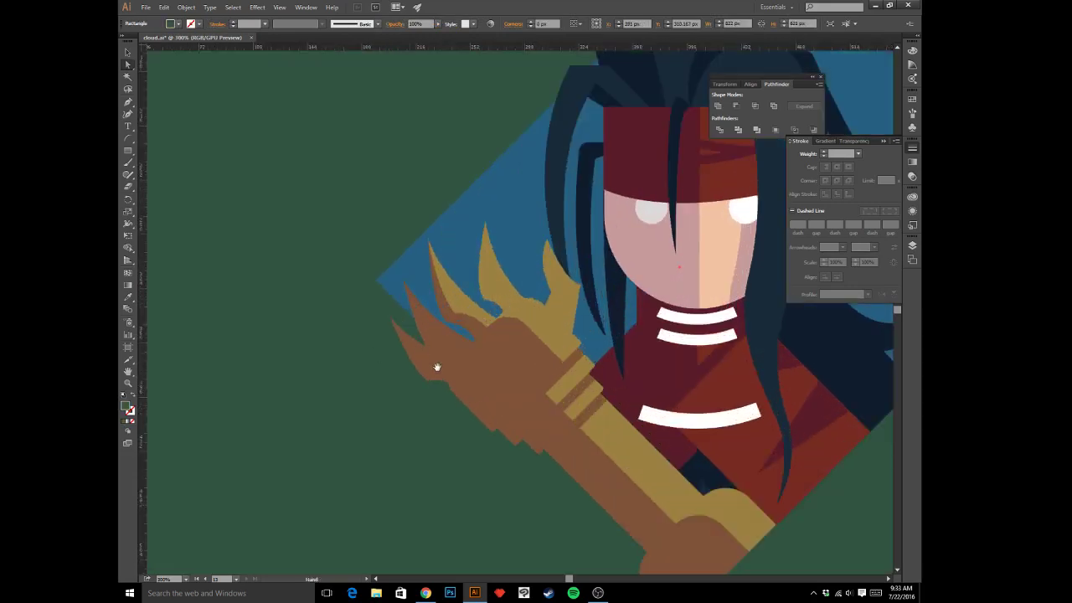
{"action": "left_click_drag", "start_coordinate": [435, 366], "coordinate": [327, 402]}
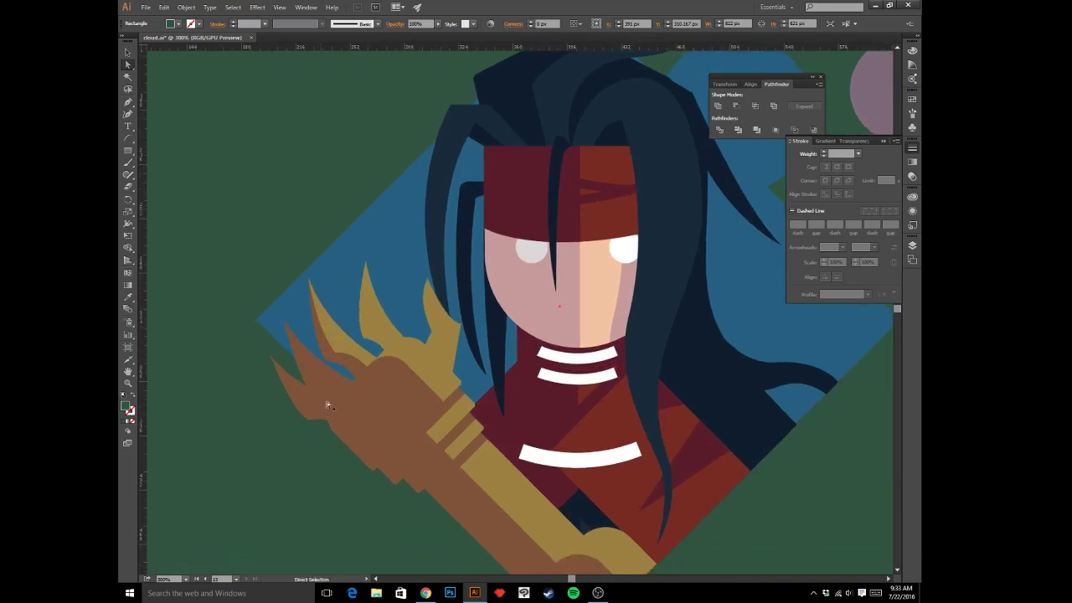
{"action": "left_click", "coordinate": [557, 157]}
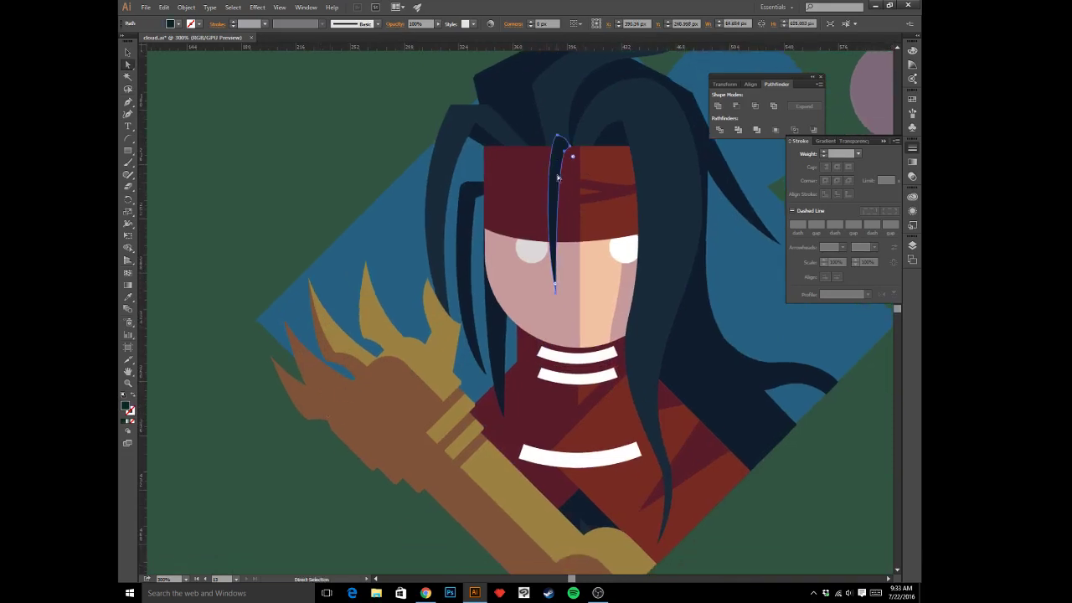
{"action": "left_click_drag", "start_coordinate": [557, 175], "coordinate": [591, 178]}
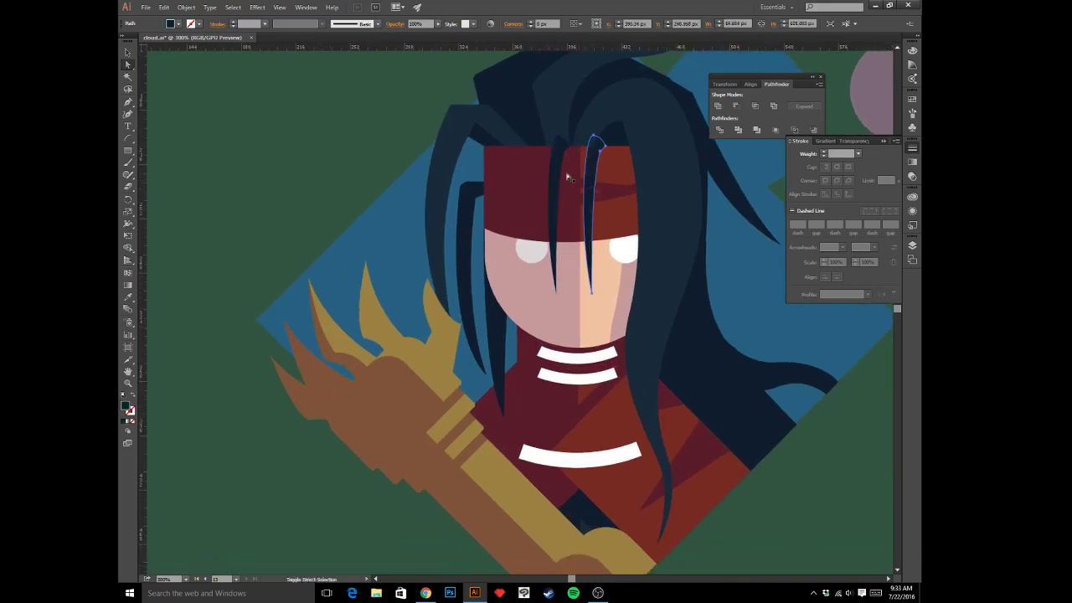
{"action": "left_click", "coordinate": [186, 7]}
{"action": "mouse_move", "coordinate": [218, 16]}
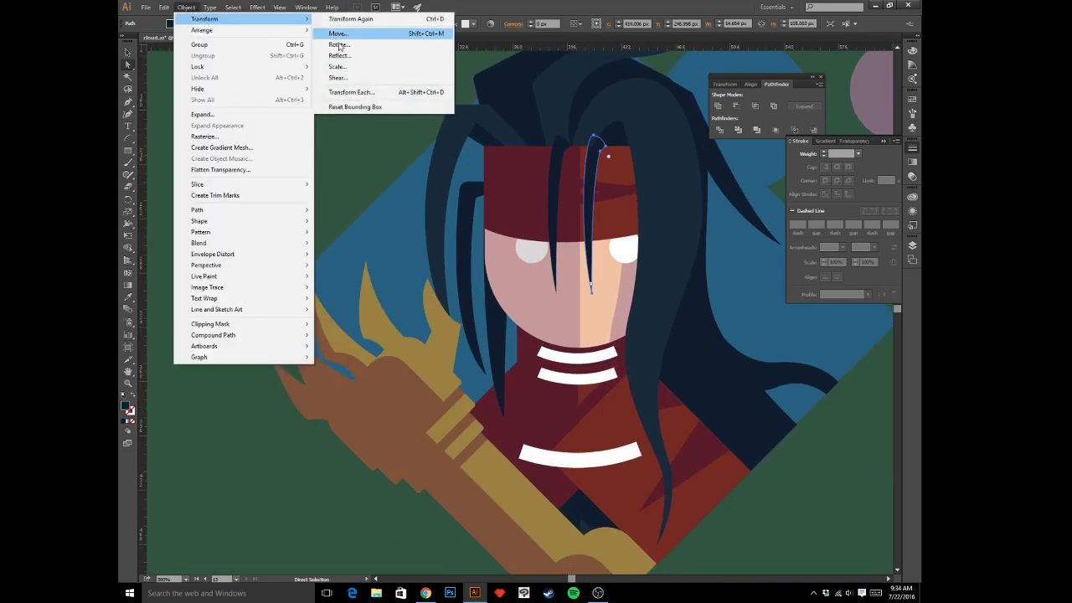
{"action": "left_click", "coordinate": [363, 58]}
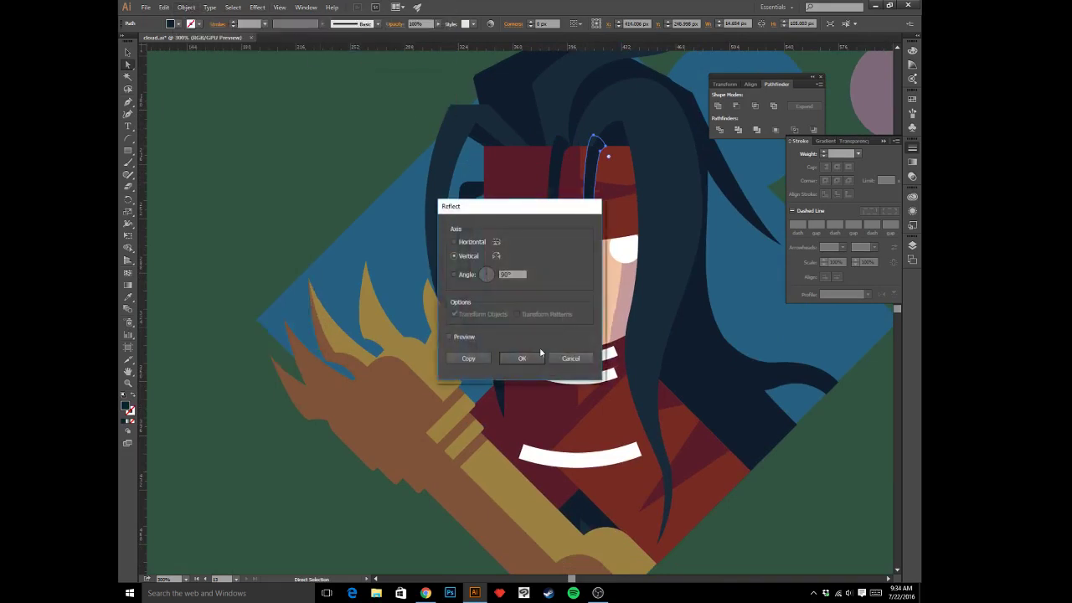
{"action": "left_click", "coordinate": [535, 354]}
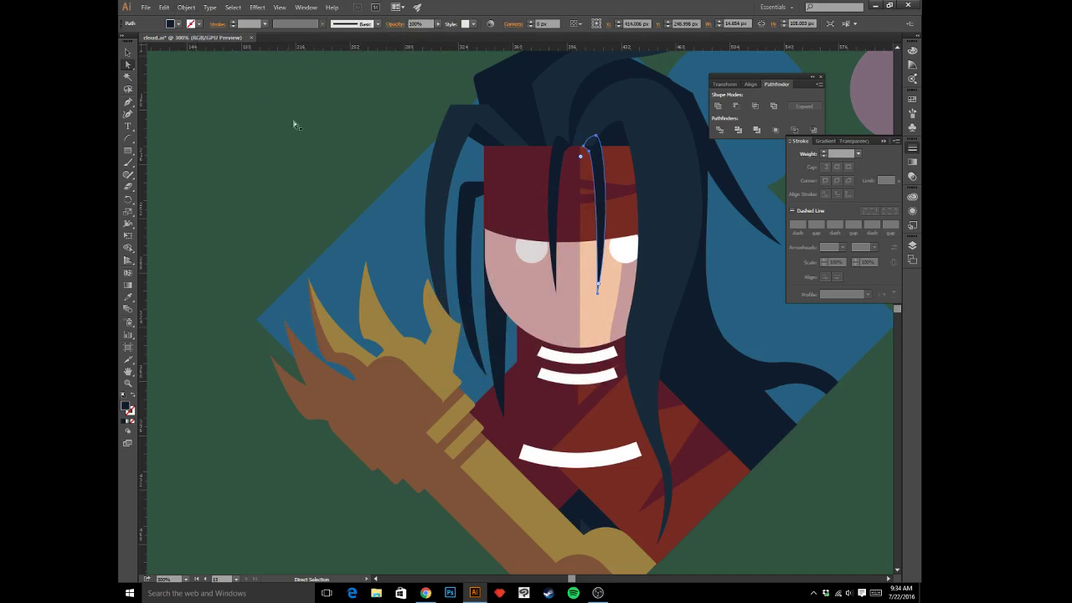
- Stretch the reflected hair strand longer, down to the chin, and make it wider
{"action": "key", "text": "v"}
{"action": "left_click_drag", "start_coordinate": [605, 296], "coordinate": [621, 333]}
{"action": "left_click_drag", "start_coordinate": [611, 237], "coordinate": [619, 237]}
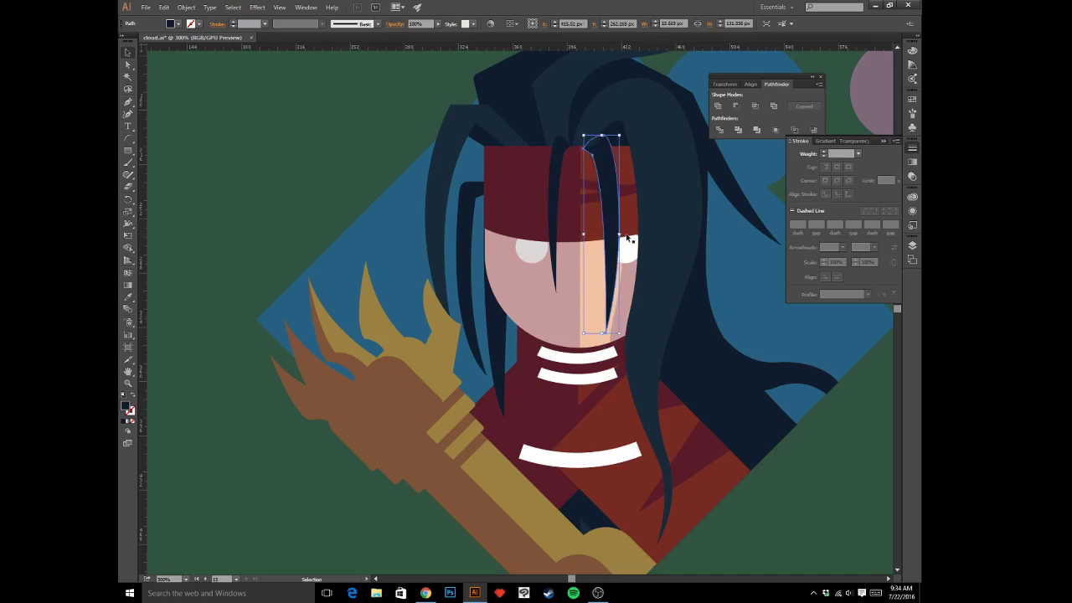
- Place the reflected strand behind the hair lock above the forehead and nudge it up two steps
{"action": "key", "text": "a"}
{"action": "key", "text": "Delete"}
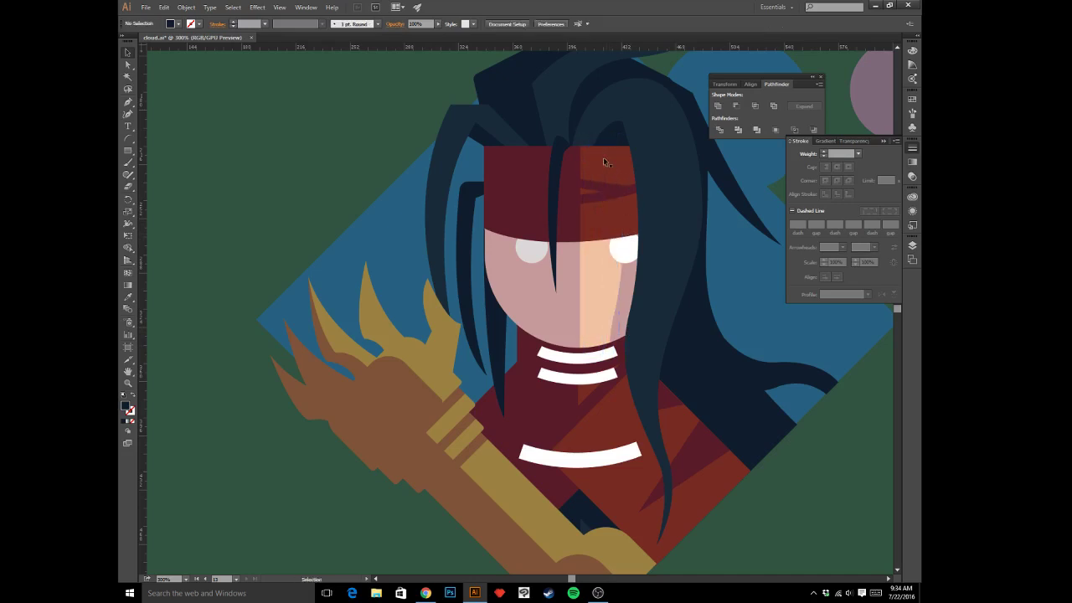
{"action": "left_click", "coordinate": [613, 114]}
{"action": "key", "text": "ctrl+z"}
{"action": "key", "text": "v"}
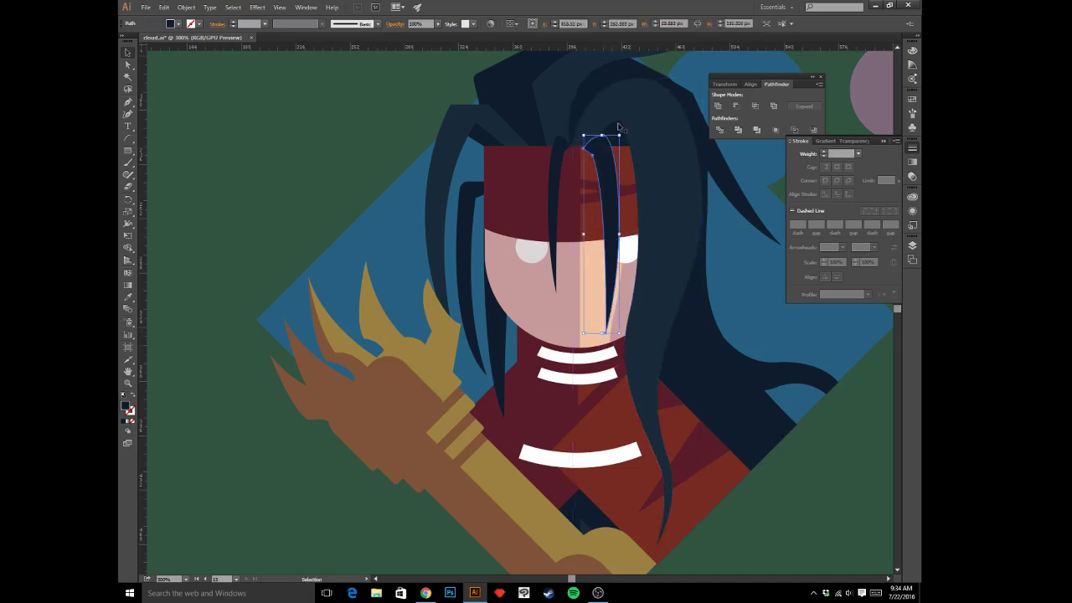
{"action": "key", "text": "Up"}
{"action": "key", "text": "Up"}
{"action": "left_click", "coordinate": [285, 113]}
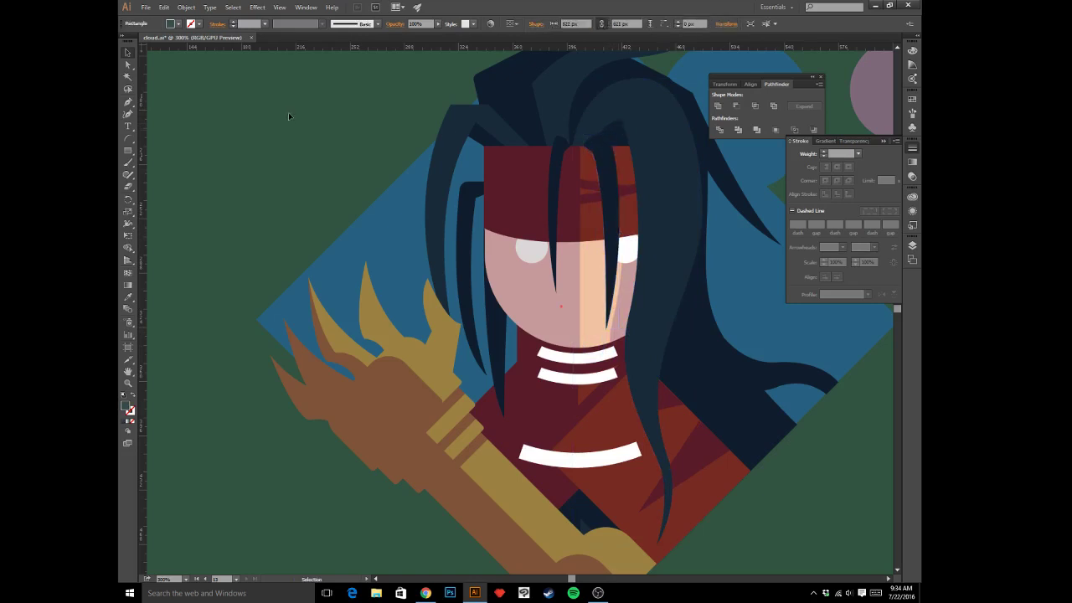
- Shift the new hair strand slightly left toward the original strand, then check the portrait at 100%
{"action": "key", "text": "a"}
{"action": "key", "text": "ctrl+minus"}
{"action": "key", "text": "ctrl+minus"}
{"action": "key", "text": "ctrl+plus"}
{"action": "key", "text": "ctrl+plus"}
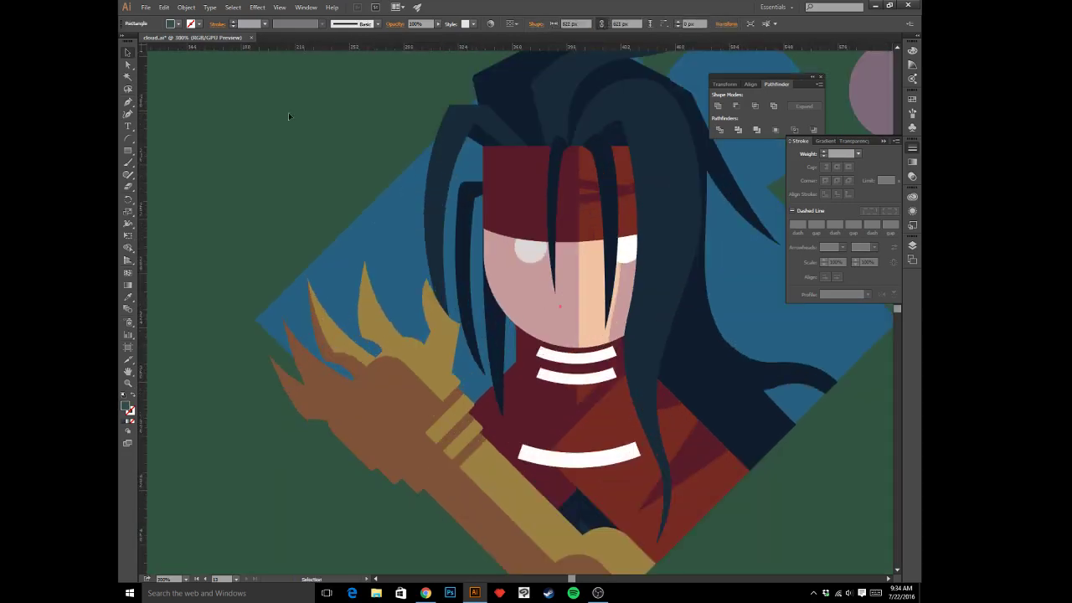
{"action": "left_click_drag", "start_coordinate": [606, 181], "coordinate": [594, 181]}
{"action": "left_click", "coordinate": [234, 164]}
{"action": "key", "text": "ctrl+1"}
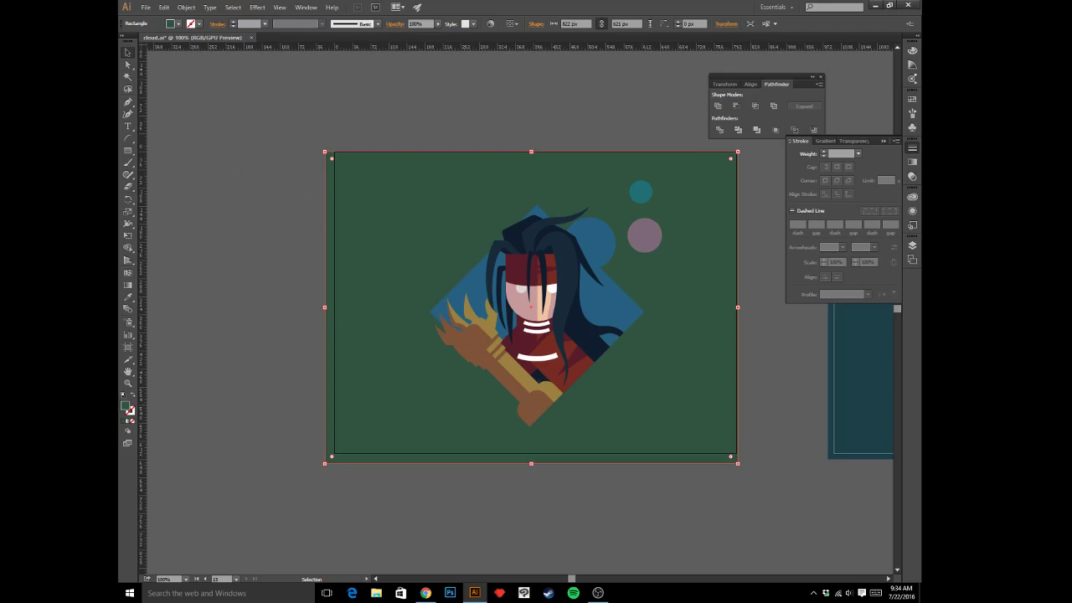
{"action": "key", "text": "alt+Tab"}
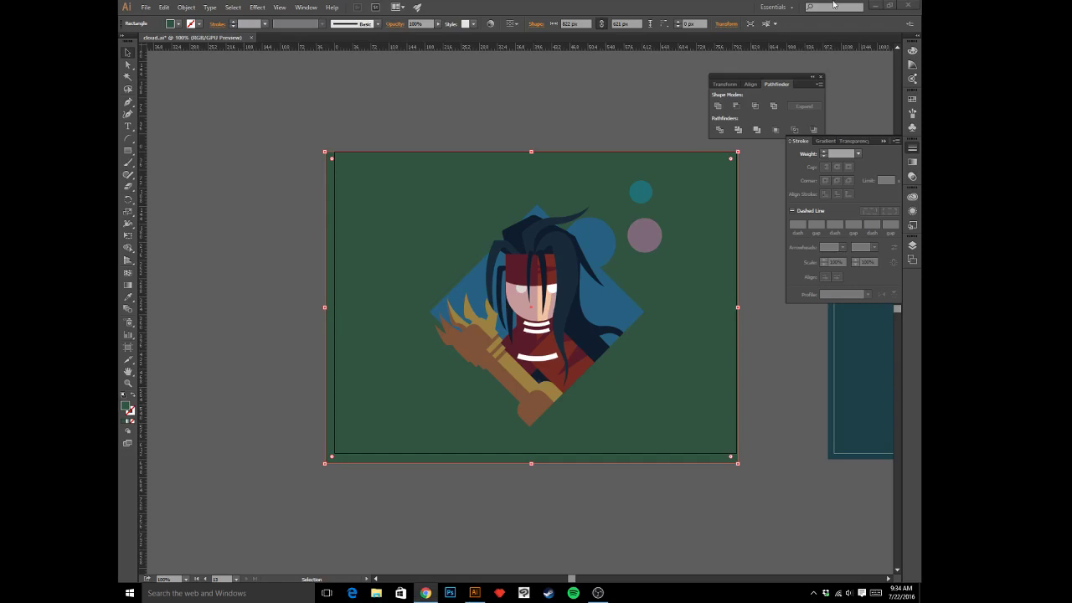
{"action": "left_click", "coordinate": [569, 94]}
{"action": "key", "text": "space"}
{"action": "left_click_drag", "start_coordinate": [657, 303], "coordinate": [667, 295]}
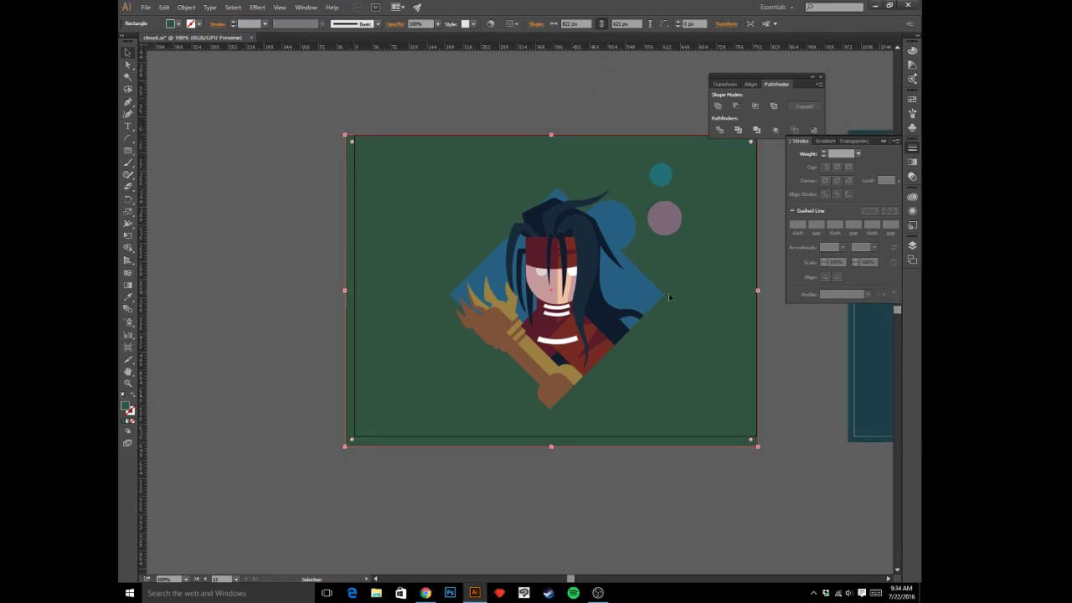
- Select the brown shading shape on the gauntlet's elbow cuff
{"action": "key", "text": "ctrl+plus"}
{"action": "key", "text": "ctrl+plus"}
{"action": "left_click_drag", "start_coordinate": [650, 343], "coordinate": [689, 283]}
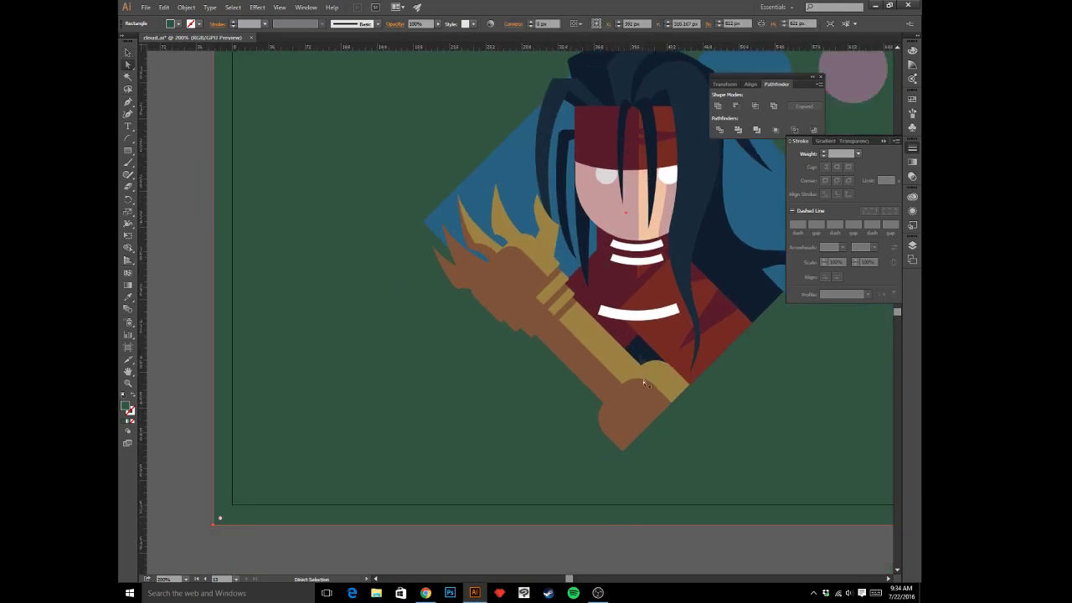
{"action": "left_click", "coordinate": [626, 420]}
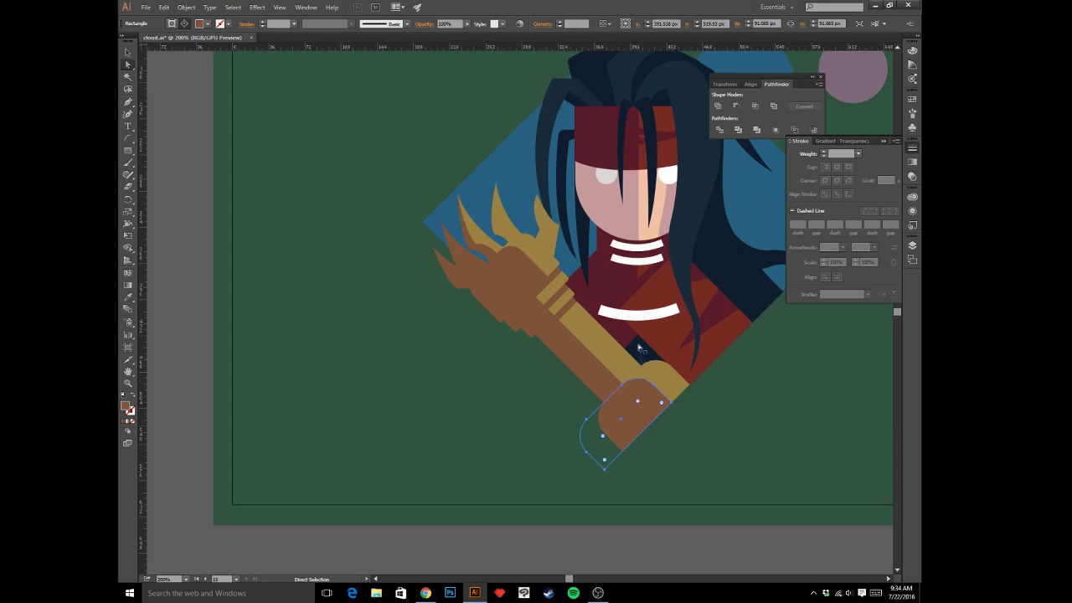
{"action": "key", "text": "alt+Tab"}
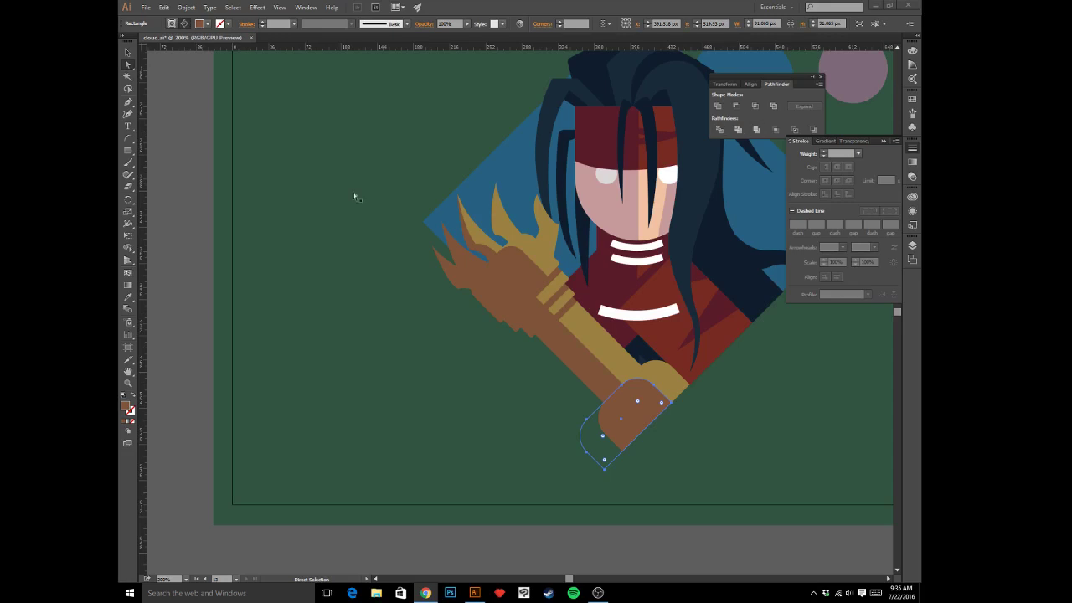
- Examine the finished blond swordsman artboard as a reference for the diamond-framed character composition
{"action": "left_click", "coordinate": [164, 213]}
{"action": "key", "text": "v"}
{"action": "key", "text": "ctrl+minus"}
{"action": "key", "text": "ctrl+minus"}
{"action": "key", "text": "ctrl+minus"}
{"action": "key", "text": "ctrl+minus"}
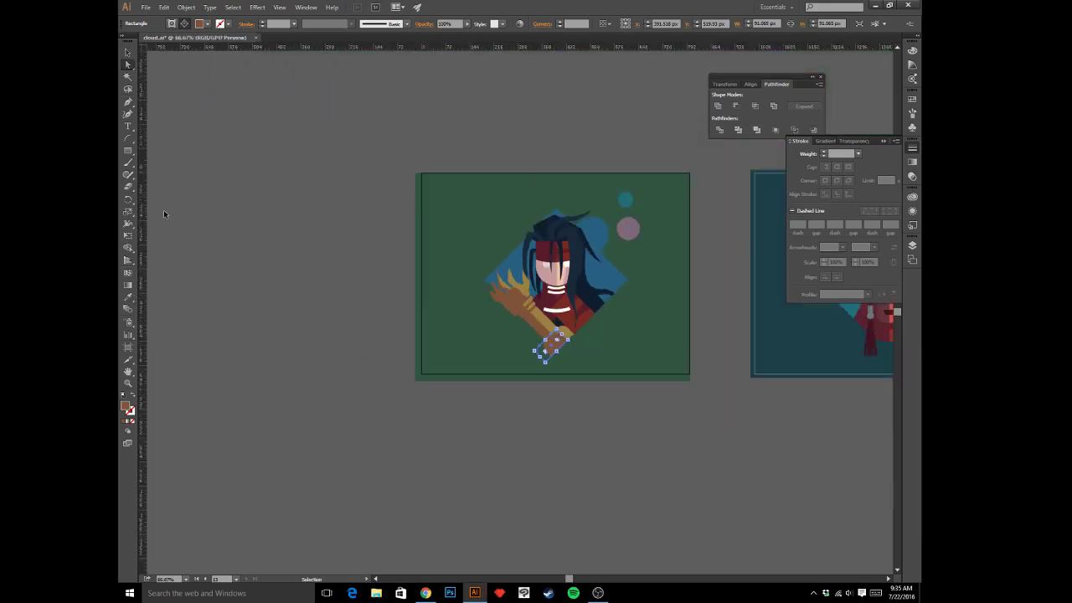
{"action": "left_click_drag", "start_coordinate": [748, 379], "coordinate": [338, 379]}
{"action": "left_click_drag", "start_coordinate": [633, 350], "coordinate": [565, 361]}
{"action": "key", "text": "v"}
{"action": "left_click_drag", "start_coordinate": [694, 311], "coordinate": [676, 341]}
{"action": "key", "text": "ctrl+plus"}
{"action": "key", "text": "ctrl+plus"}
{"action": "key", "text": "ctrl+plus"}
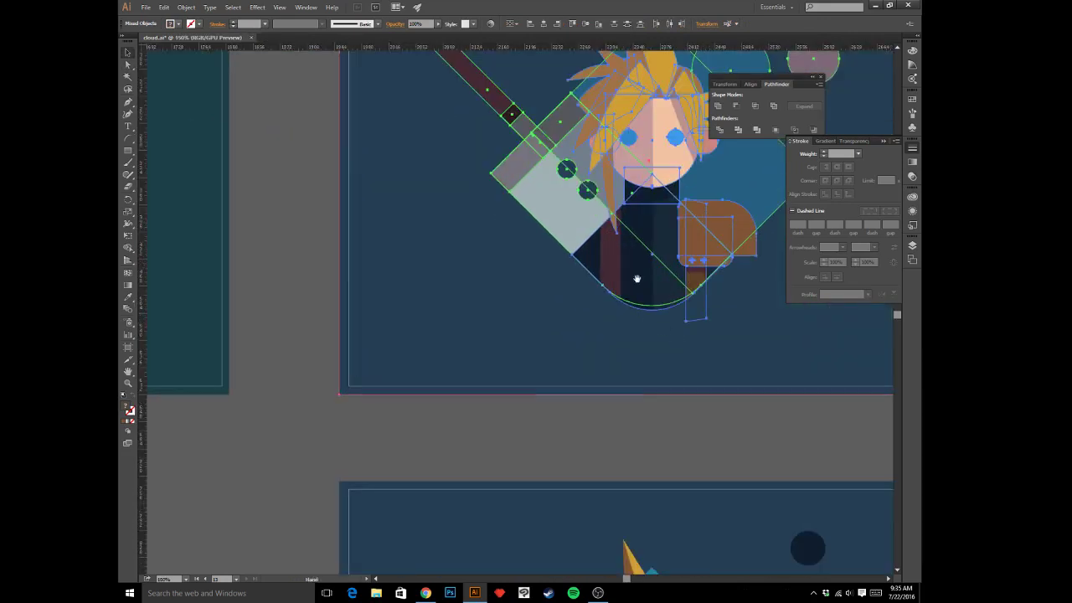
{"action": "left_click_drag", "start_coordinate": [636, 280], "coordinate": [454, 439]}
{"action": "left_click", "coordinate": [541, 69]}
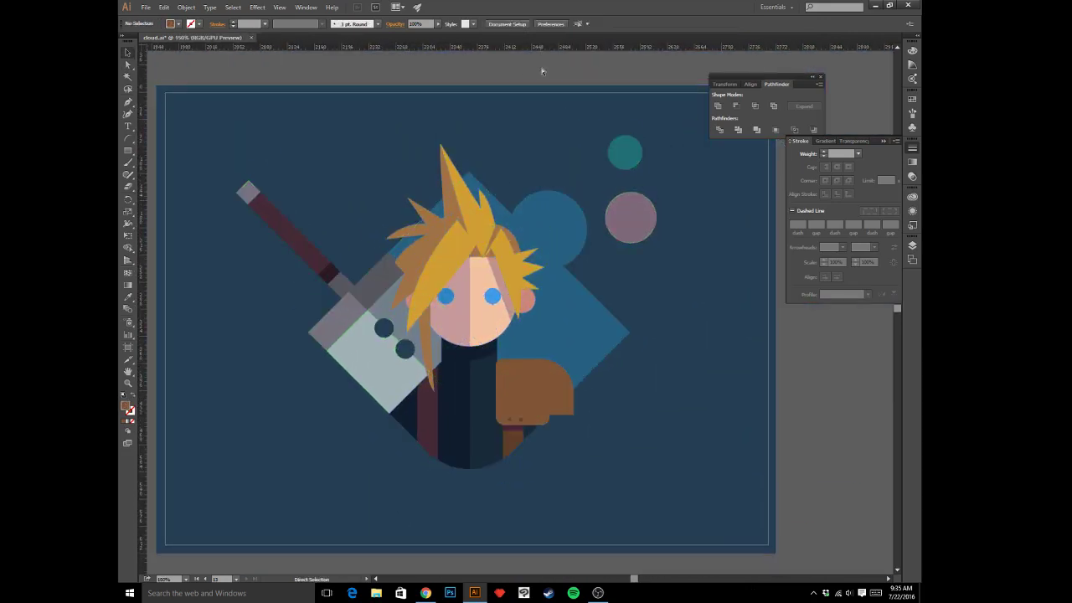
{"action": "key", "text": "ctrl+1"}
{"action": "key", "text": "v"}
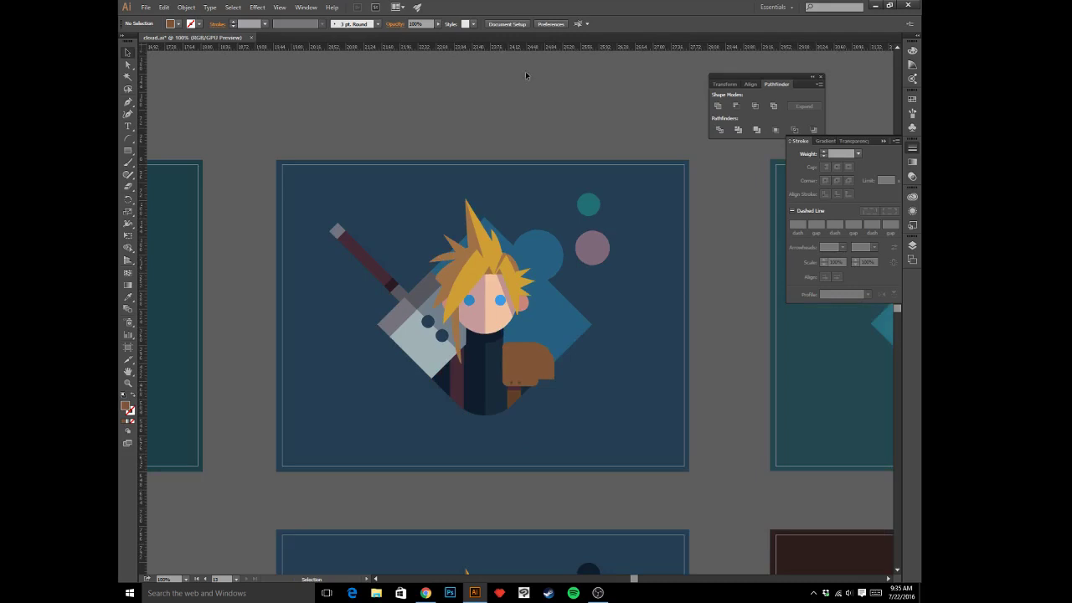
{"action": "left_click_drag", "start_coordinate": [505, 134], "coordinate": [556, 152]}
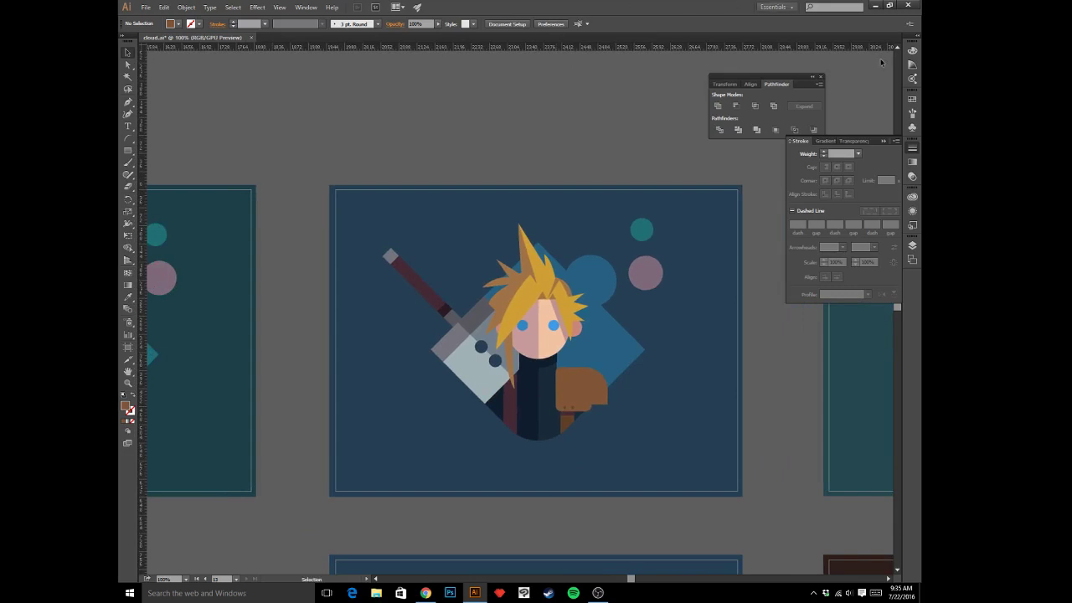
{"action": "key", "text": "alt+Tab"}
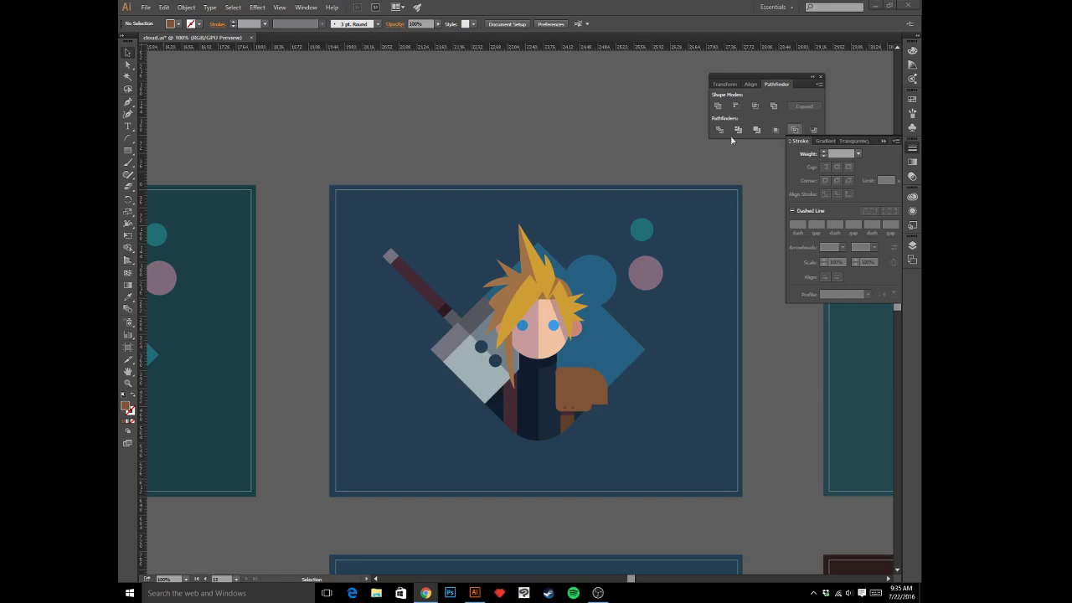
{"action": "left_click", "coordinate": [533, 126]}
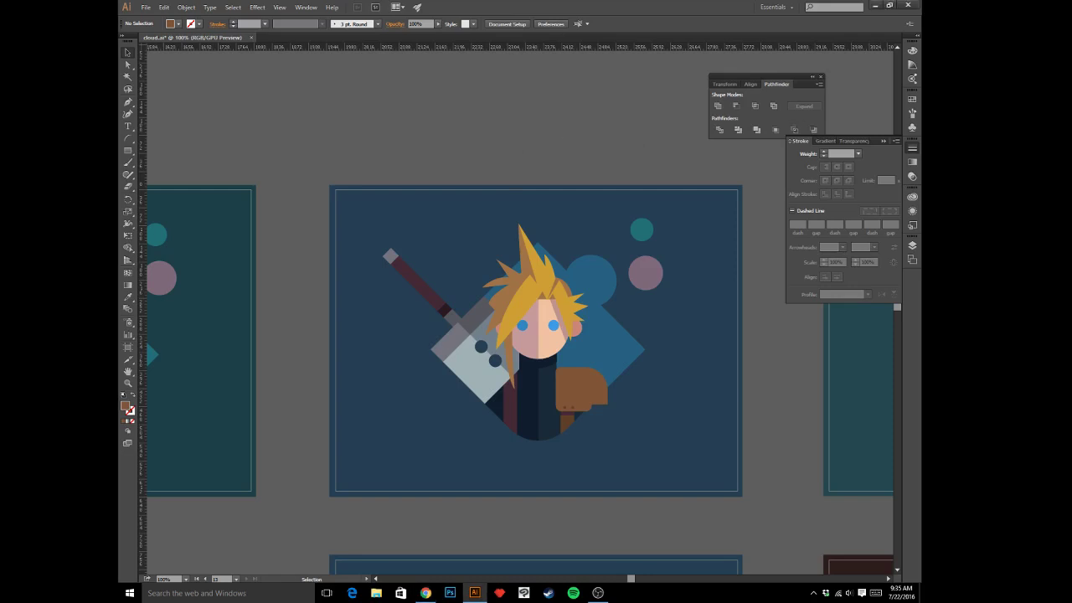
{"action": "key", "text": "alt+Tab"}
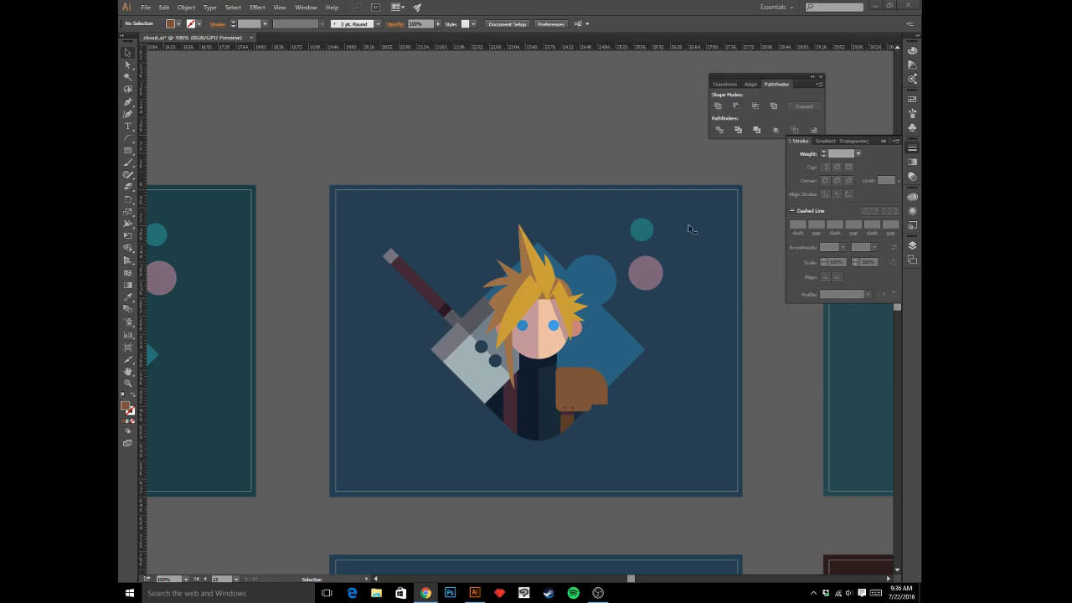
{"action": "left_click", "coordinate": [556, 145]}
- Align the green background rectangle behind the long-haired character to the artboard, centred horizontally and vertically
{"action": "key", "text": "space"}
{"action": "left_click_drag", "start_coordinate": [340, 178], "coordinate": [736, 118]}
{"action": "left_click_drag", "start_coordinate": [293, 159], "coordinate": [676, 192]}
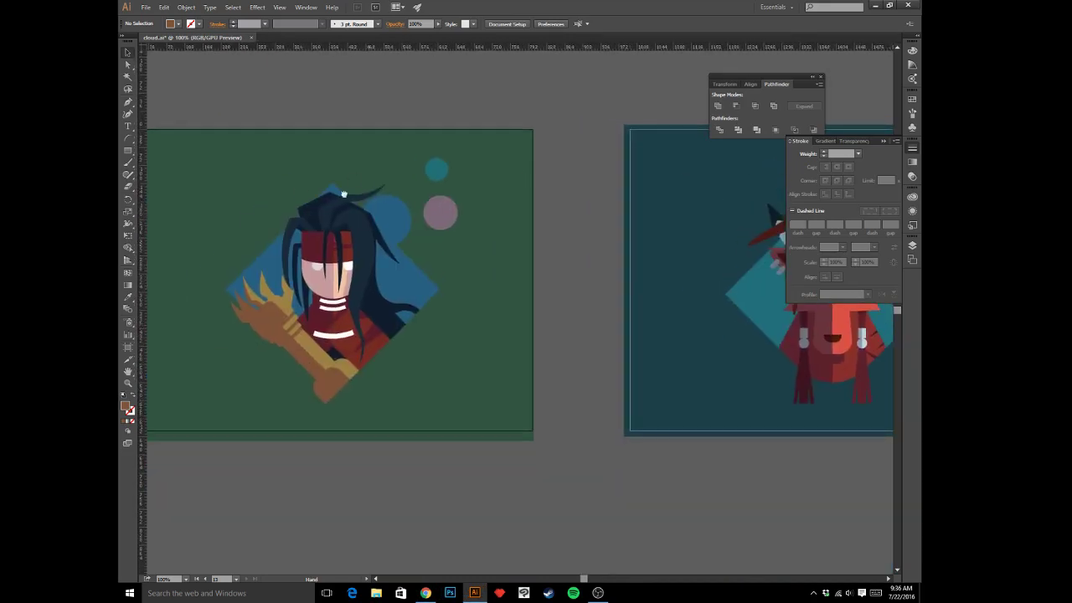
{"action": "left_click_drag", "start_coordinate": [307, 189], "coordinate": [622, 214]}
{"action": "key", "text": "a"}
{"action": "left_click", "coordinate": [520, 201]}
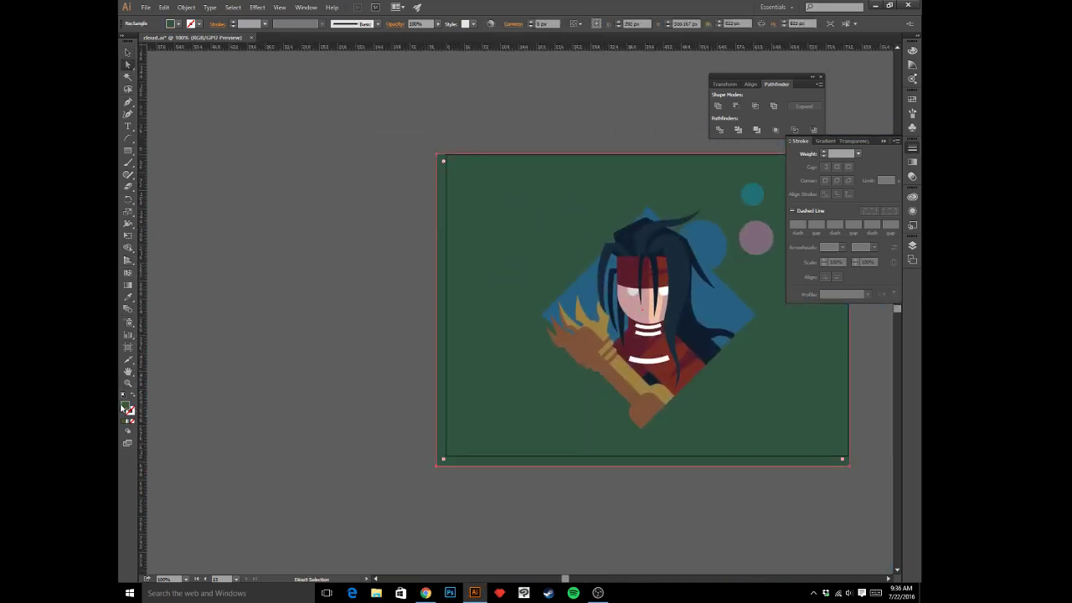
{"action": "left_click", "coordinate": [576, 24]}
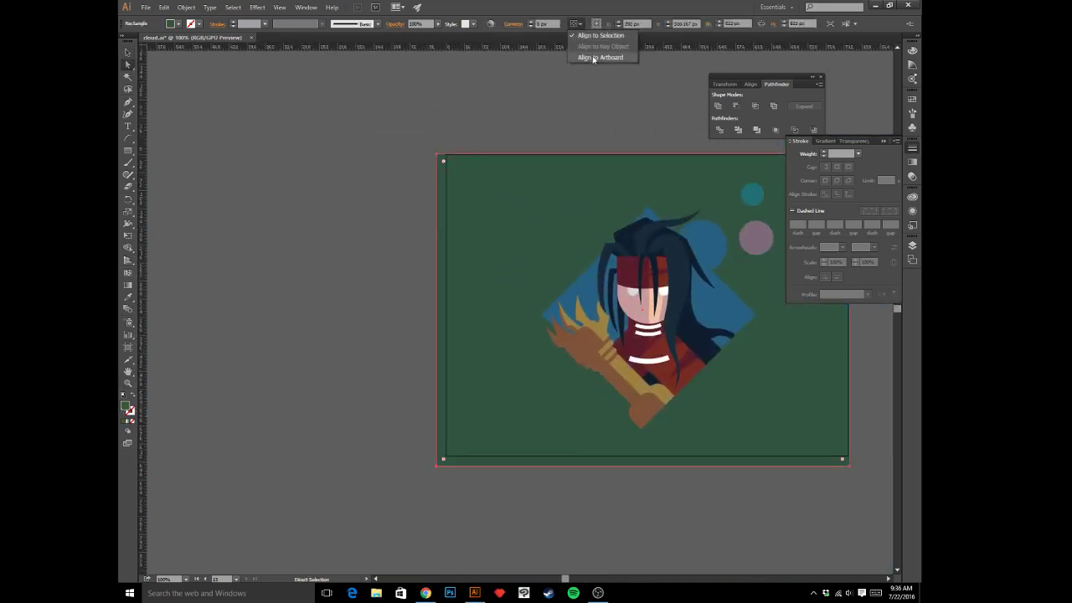
{"action": "left_click", "coordinate": [594, 58]}
{"action": "left_click", "coordinate": [607, 24]}
{"action": "left_click", "coordinate": [648, 24]}
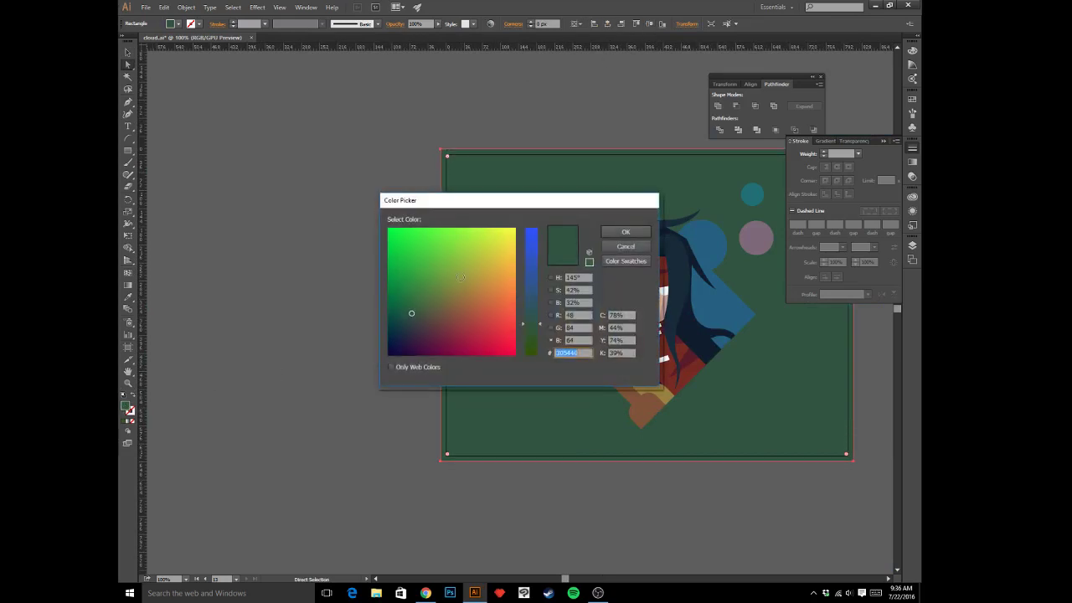
- Try an olive green #677440 fill on the background rectangle and undo it
{"action": "left_click", "coordinate": [436, 307]}
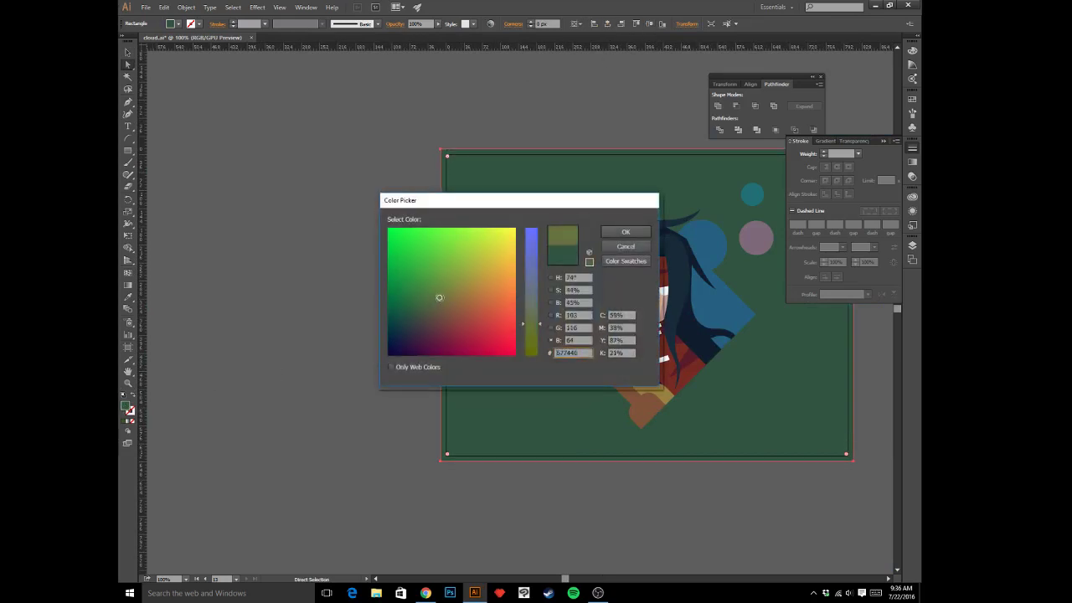
{"action": "left_click", "coordinate": [625, 232]}
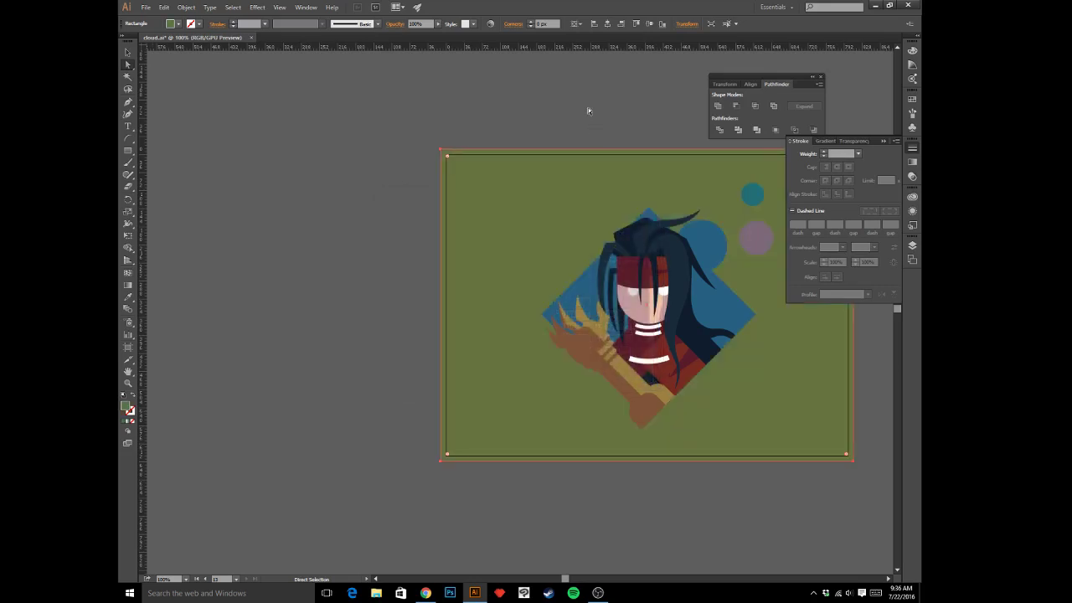
{"action": "key", "text": "ctrl+z"}
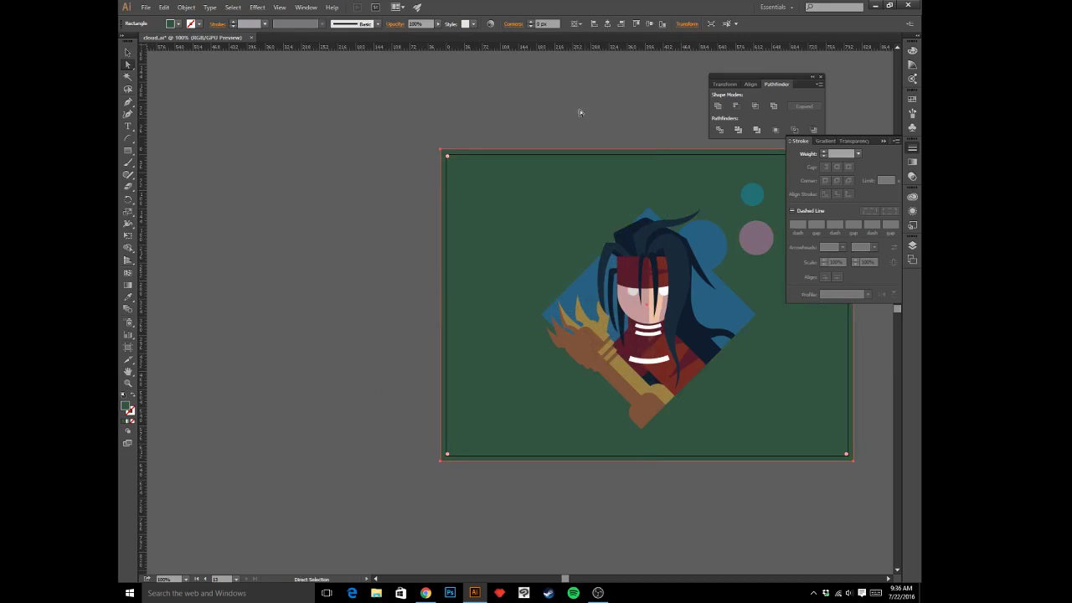
{"action": "left_click", "coordinate": [579, 108]}
- Unite all shapes of the claw arm group into a single silhouette with Pathfinder
{"action": "left_click_drag", "start_coordinate": [604, 106], "coordinate": [525, 123]}
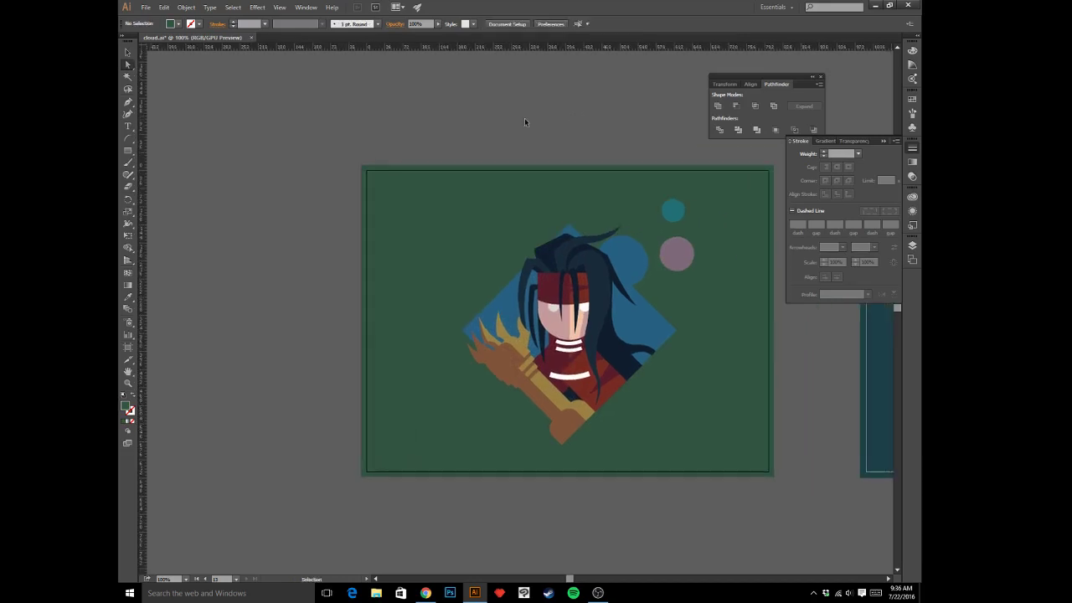
{"action": "key", "text": "ctrl+plus"}
{"action": "key", "text": "ctrl+plus"}
{"action": "left_click_drag", "start_coordinate": [495, 368], "coordinate": [495, 211]}
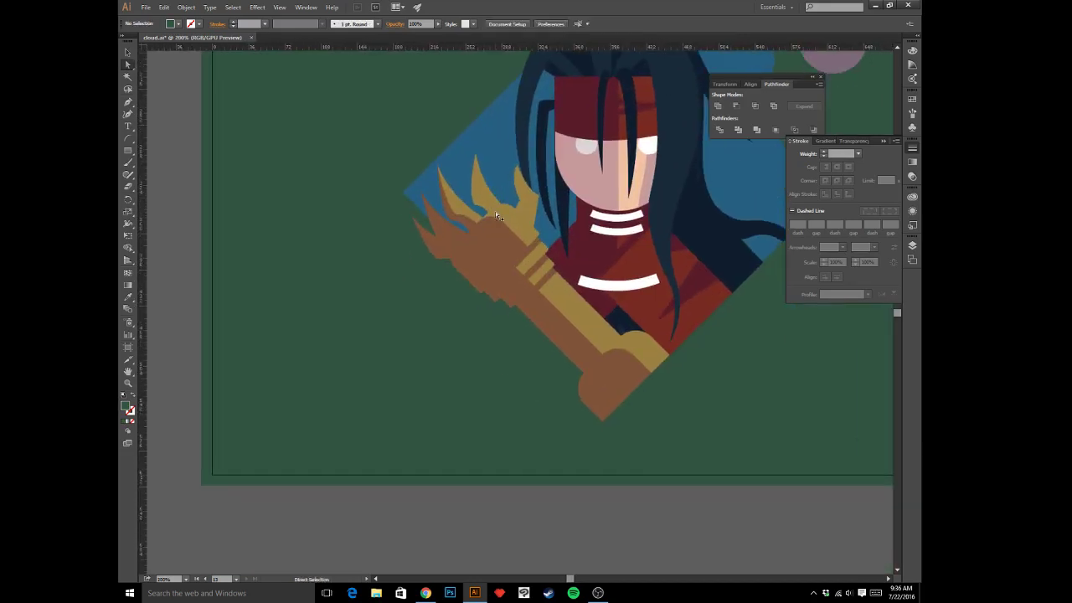
{"action": "key", "text": "ctrl+equal"}
{"action": "left_click_drag", "start_coordinate": [497, 297], "coordinate": [444, 340]}
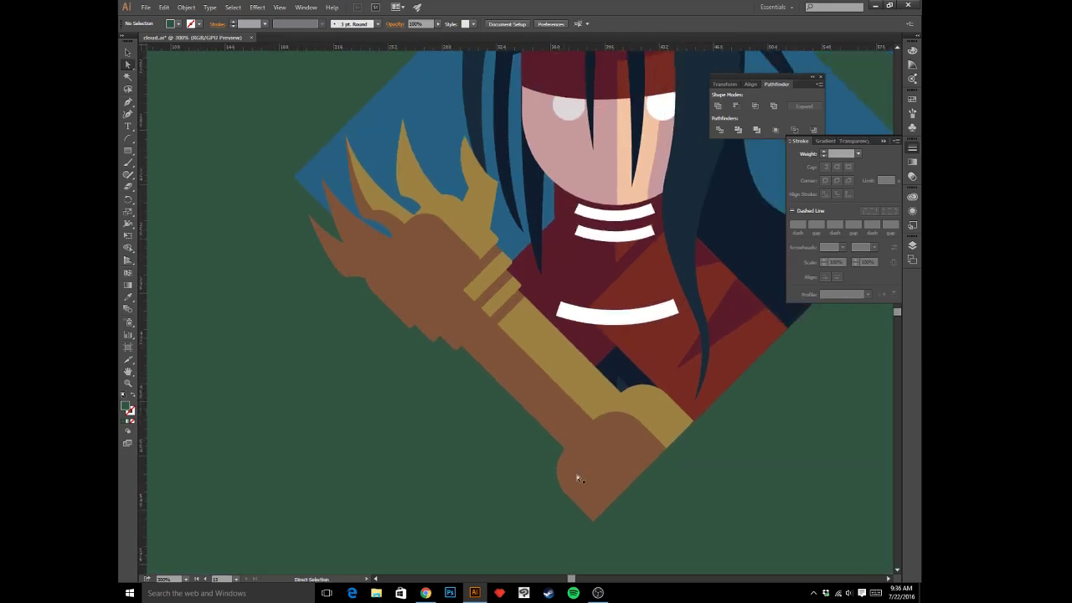
{"action": "left_click", "coordinate": [607, 483]}
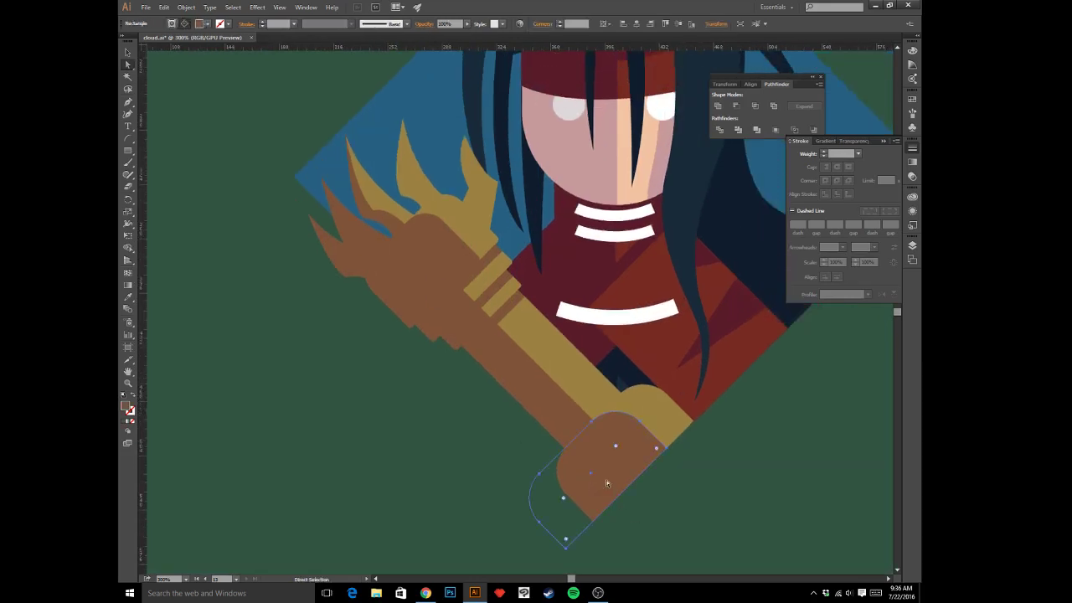
{"action": "key", "text": "v"}
{"action": "left_click", "coordinate": [555, 401]}
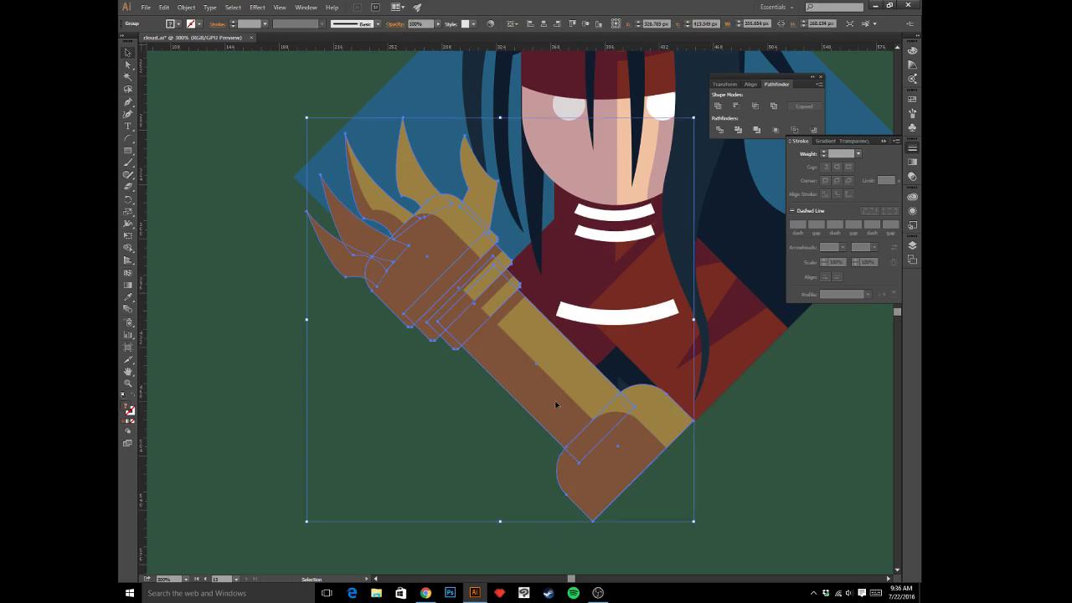
{"action": "key", "text": "a"}
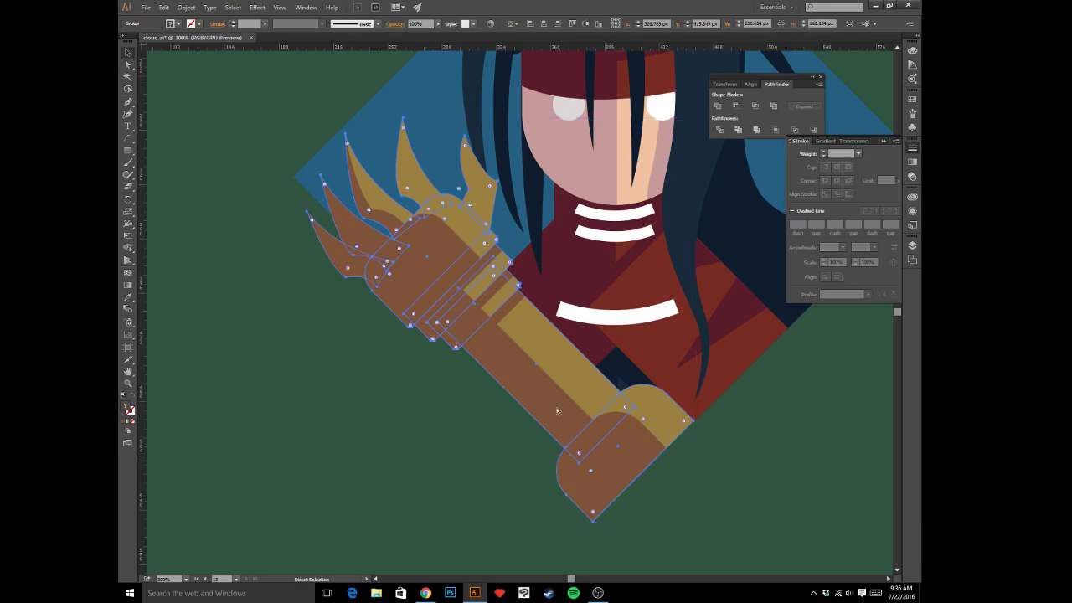
{"action": "key", "text": "v"}
{"action": "left_click", "coordinate": [186, 7]}
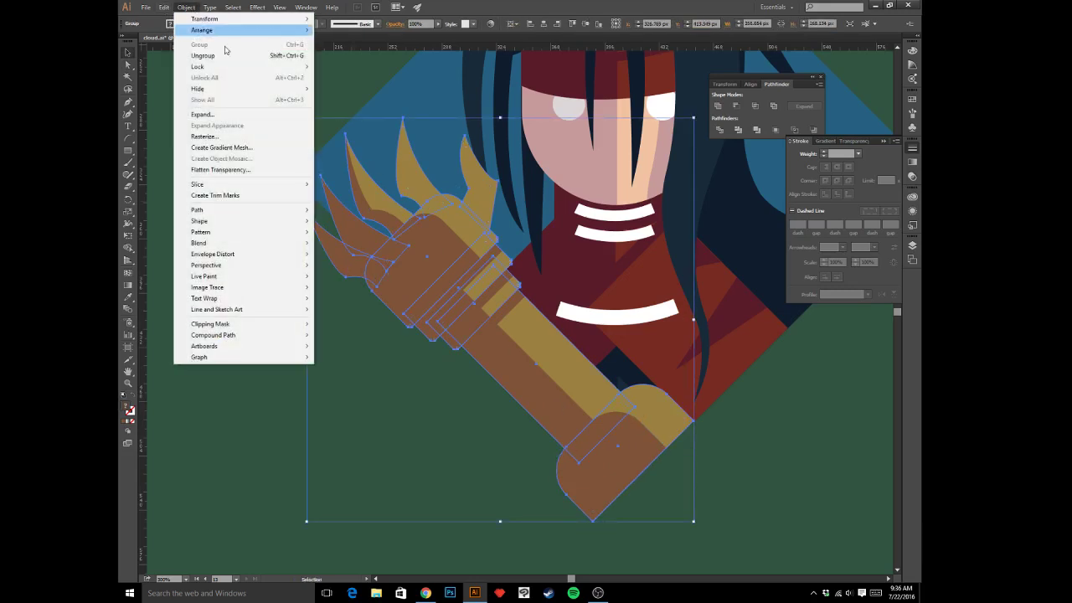
{"action": "left_click", "coordinate": [243, 115]}
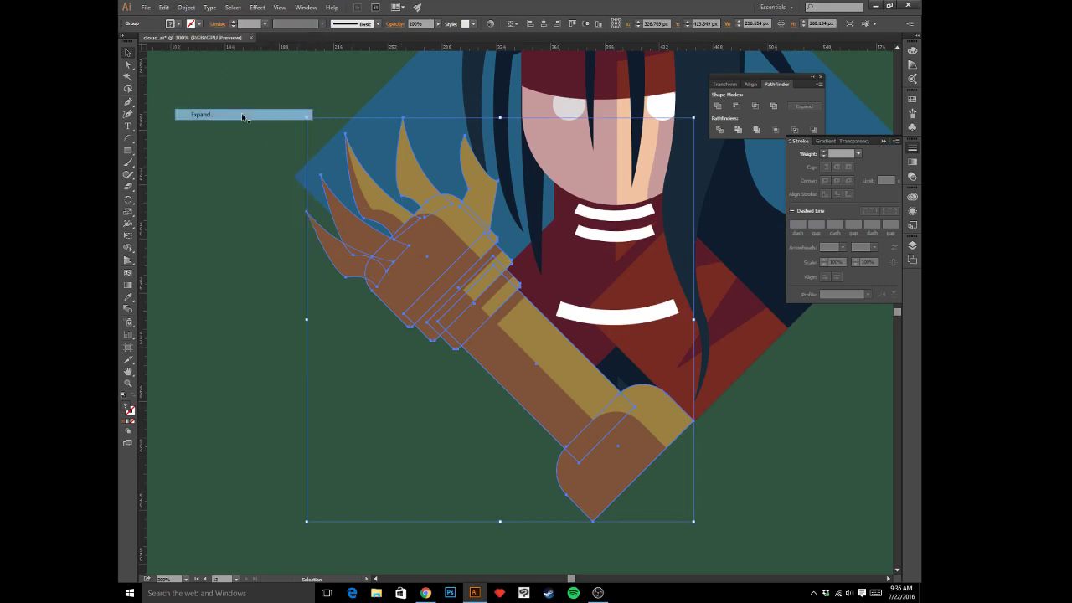
{"action": "left_click", "coordinate": [718, 129]}
{"action": "key", "text": "ctrl+z"}
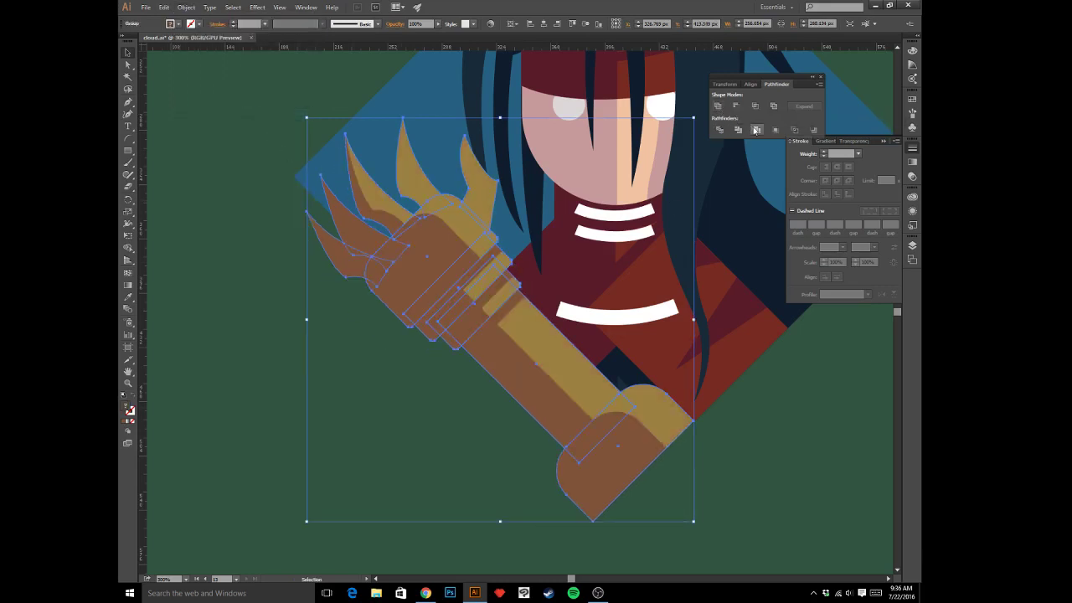
{"action": "left_click", "coordinate": [717, 106]}
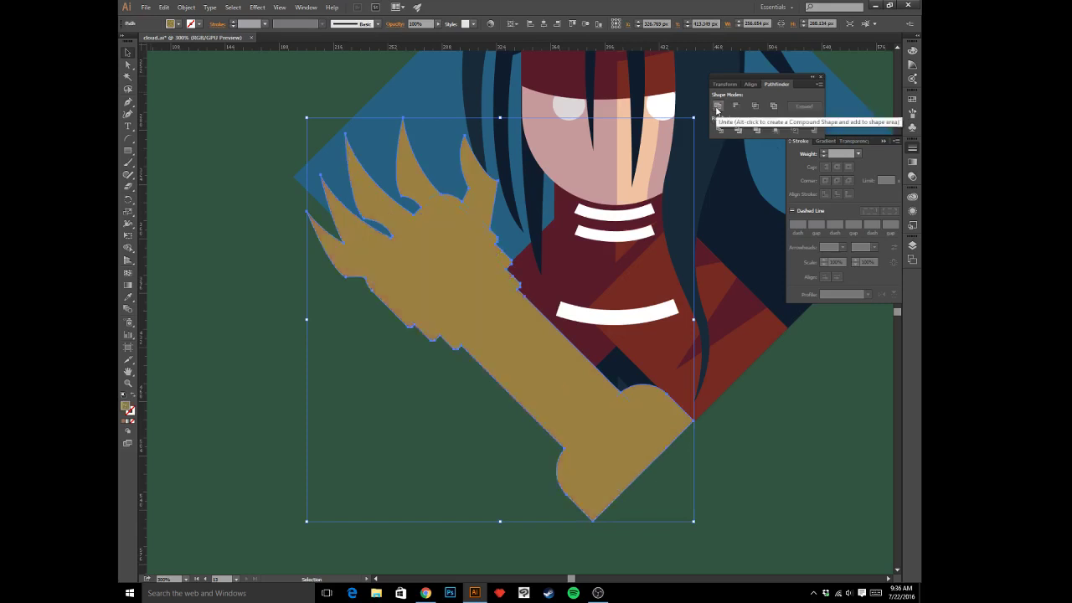
- Restore the original two-tone claw arm shapes and place the united gold silhouette behind them
{"action": "left_click", "coordinate": [786, 449]}
{"action": "left_click", "coordinate": [584, 404]}
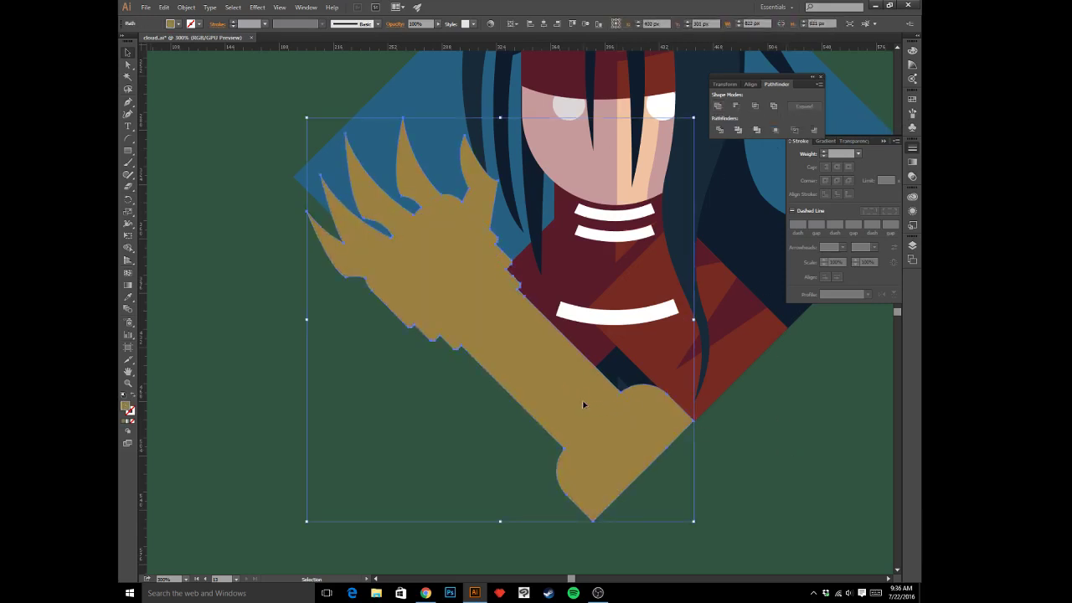
{"action": "key", "text": "a"}
{"action": "key", "text": "ctrl+z"}
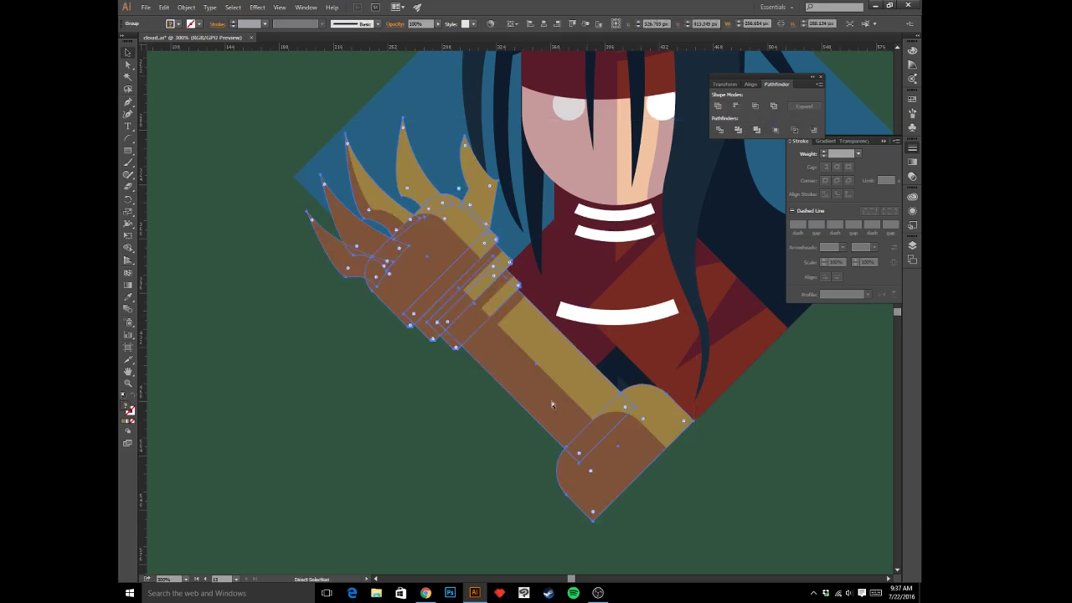
{"action": "key", "text": "ctrl+shift+z"}
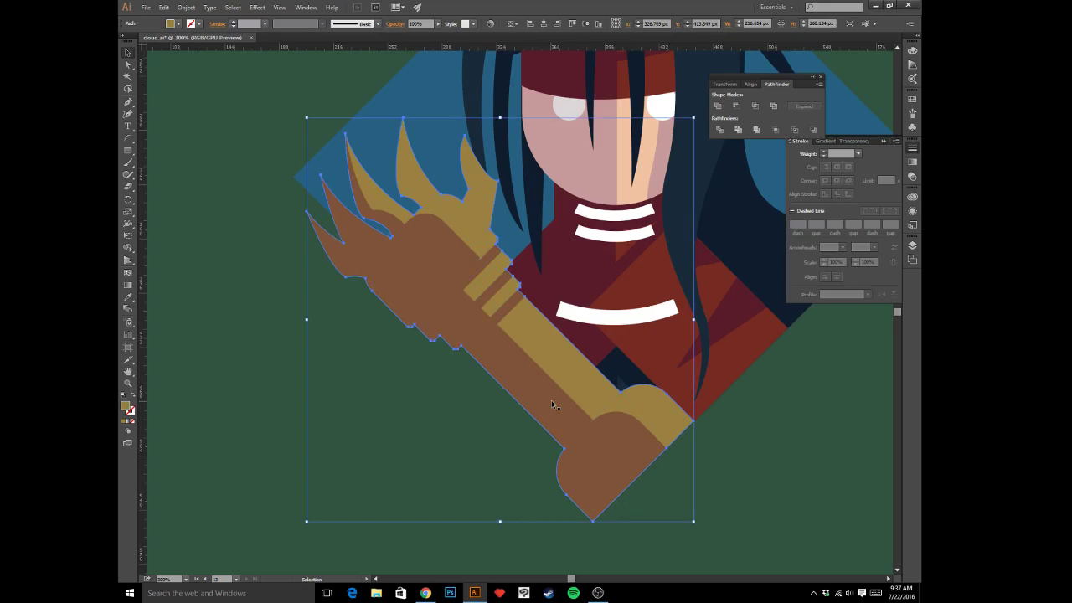
{"action": "key", "text": "a"}
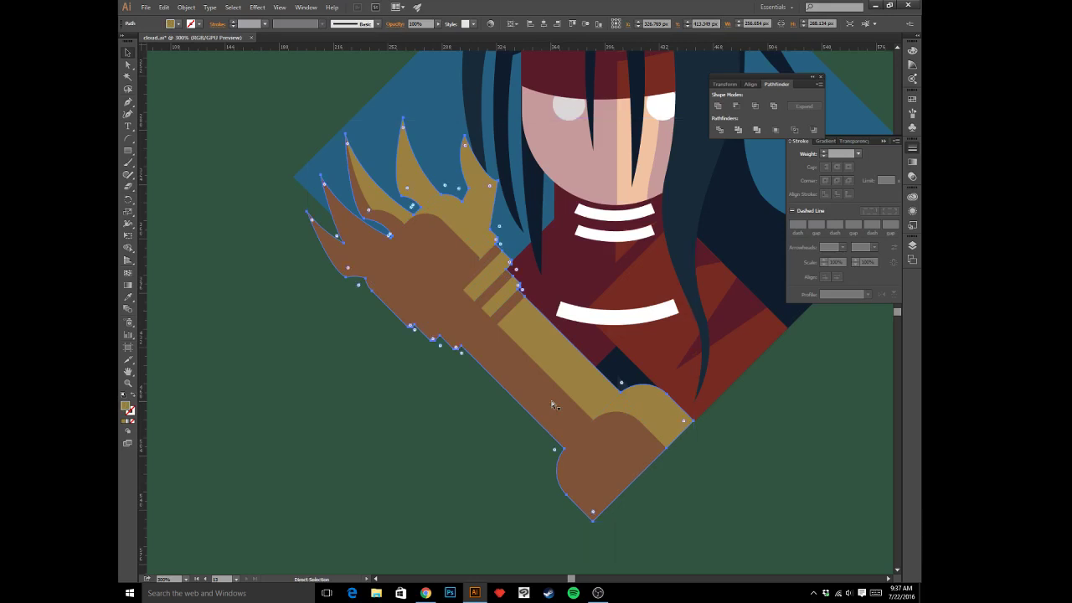
{"action": "key", "text": "ctrl"}
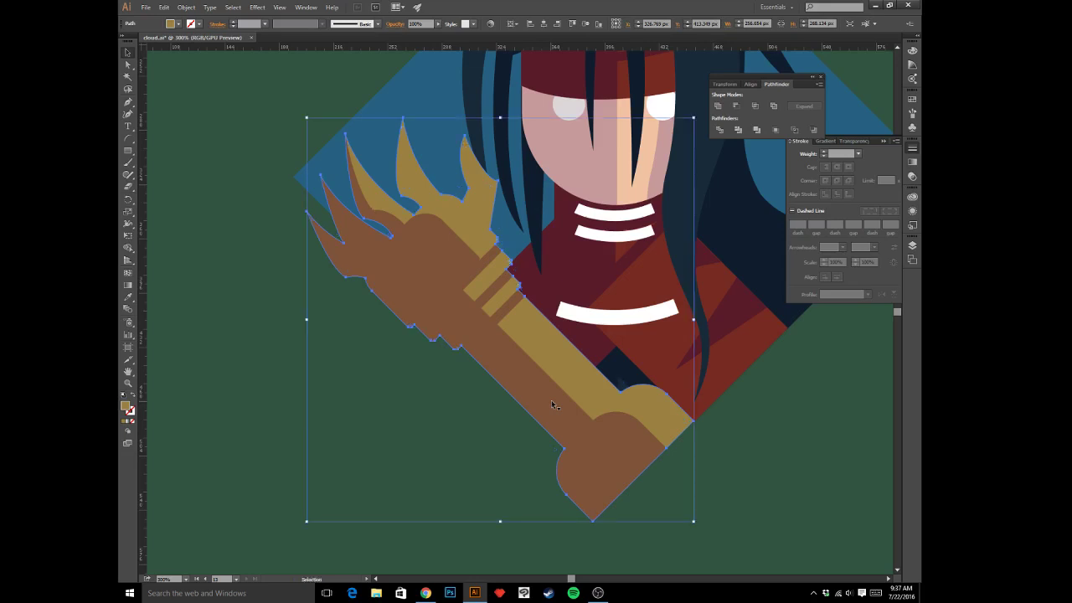
- Put the gold silhouette in front of the claw arm shapes and combine them with Pathfinder Merge
{"action": "key", "text": "ctrl+z"}
{"action": "key", "text": "ctrl+z"}
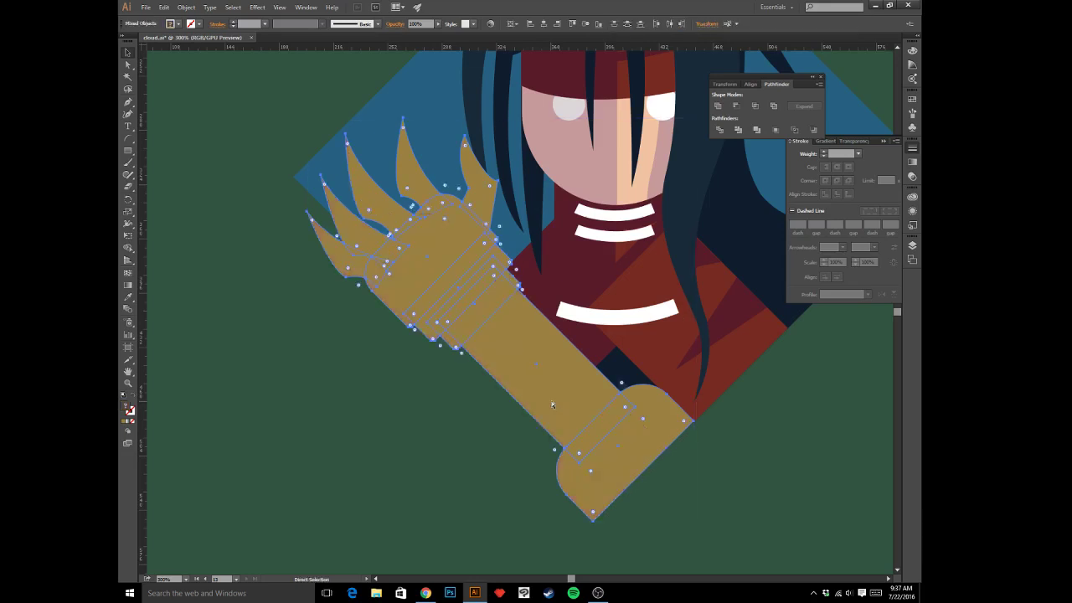
{"action": "key", "text": "a"}
{"action": "key", "text": "v"}
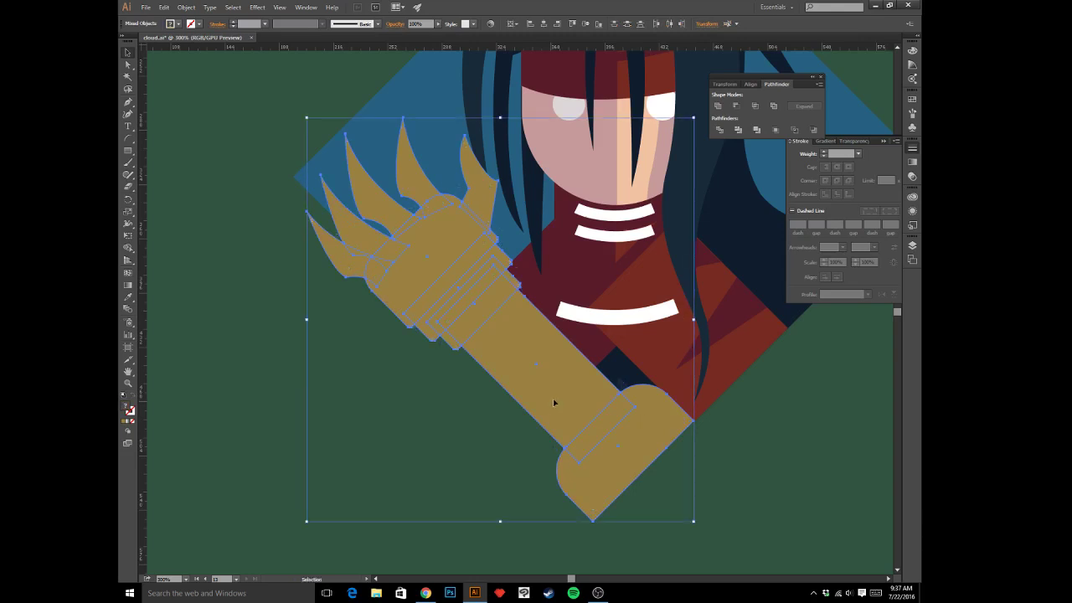
{"action": "left_click", "coordinate": [757, 130]}
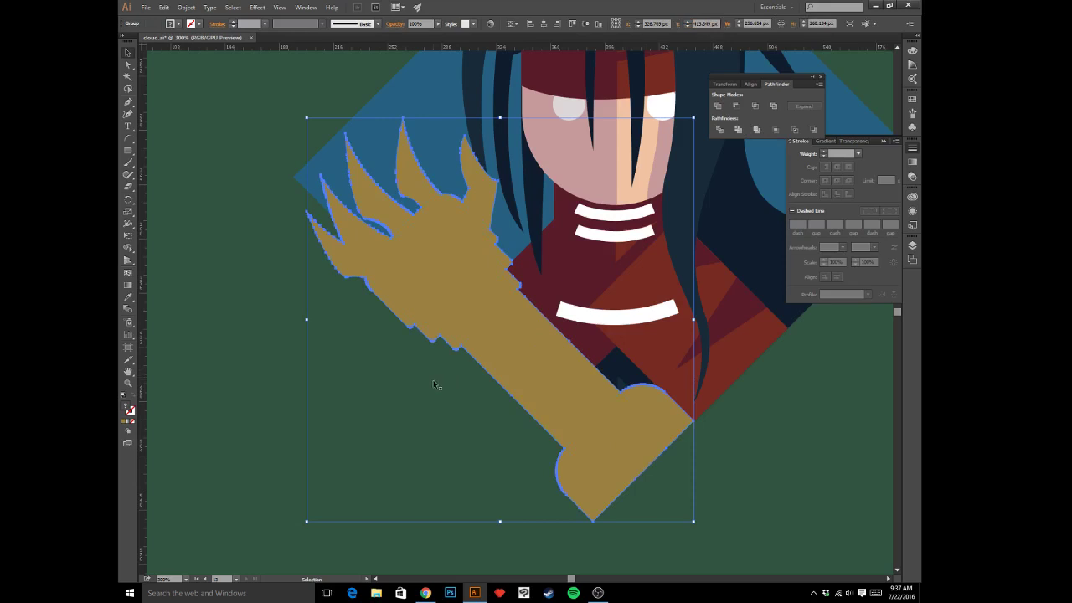
- Fill the merged claw arm group with the blue sampled from the background diamond
{"action": "key", "text": "i"}
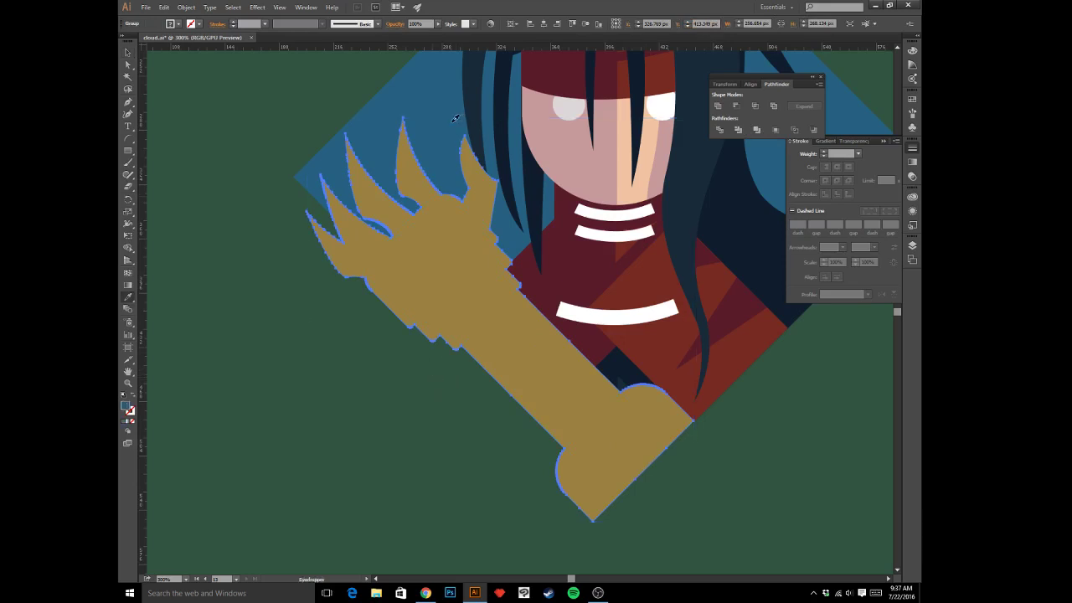
{"action": "left_click", "coordinate": [459, 118]}
{"action": "key", "text": "v"}
{"action": "left_click", "coordinate": [306, 373]}
{"action": "left_click", "coordinate": [437, 312]}
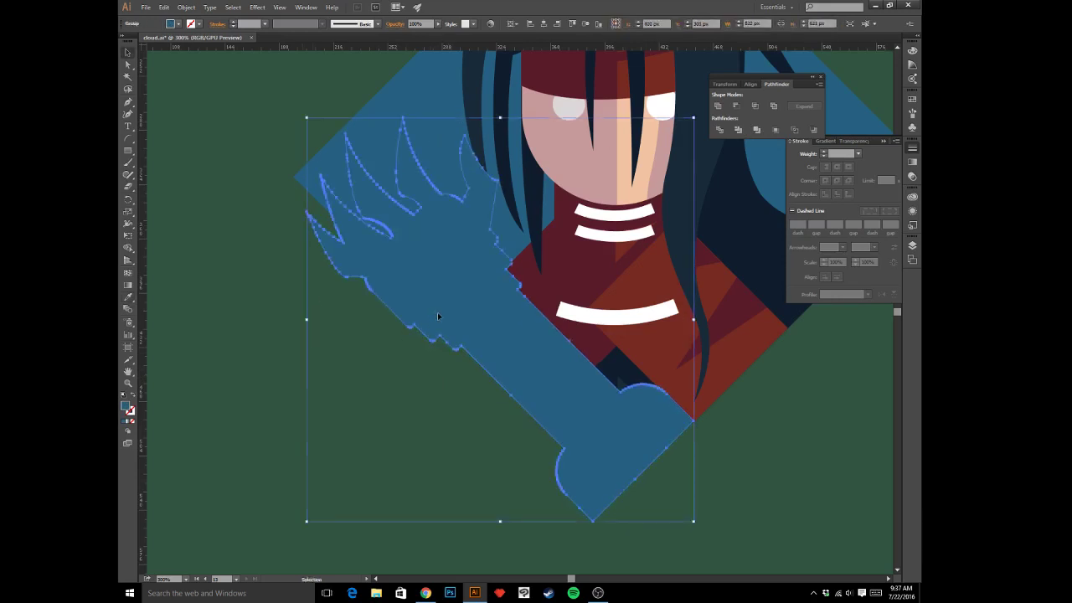
- Undo the merge and blue fill to restore the original overlapping two-tone claw arm shapes
{"action": "key", "text": "a"}
{"action": "key", "text": "Delete"}
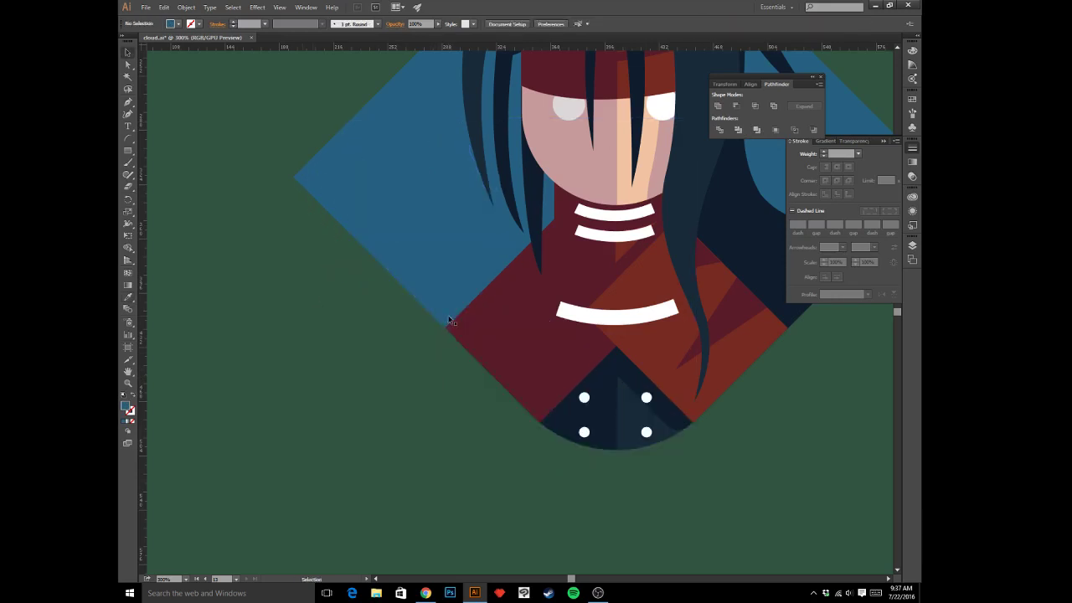
{"action": "key", "text": "ctrl+z"}
{"action": "key", "text": "ctrl+z"}
{"action": "key", "text": "ctrl+z"}
{"action": "key", "text": "ctrl+z"}
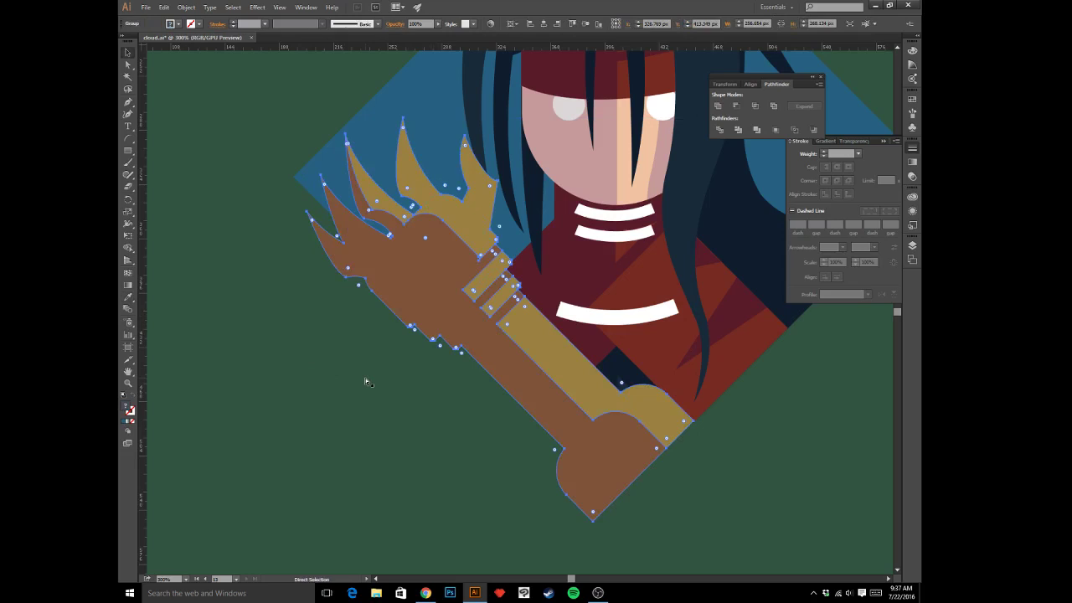
{"action": "key", "text": "v"}
{"action": "key", "text": "ctrl+z"}
{"action": "key", "text": "ctrl+z"}
{"action": "key", "text": "ctrl+z"}
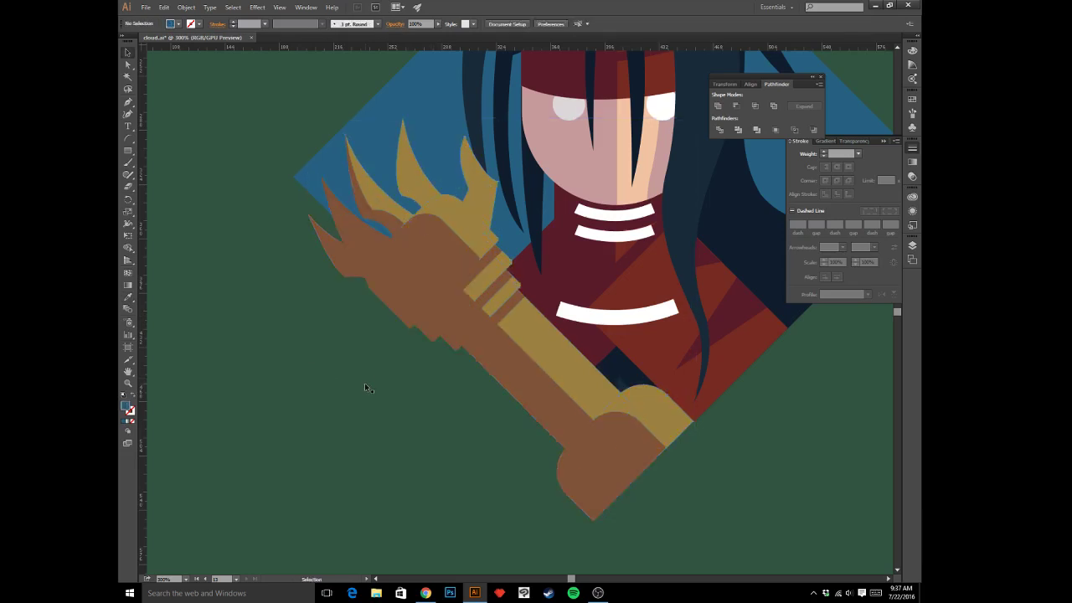
{"action": "key", "text": "ctrl+shift+z"}
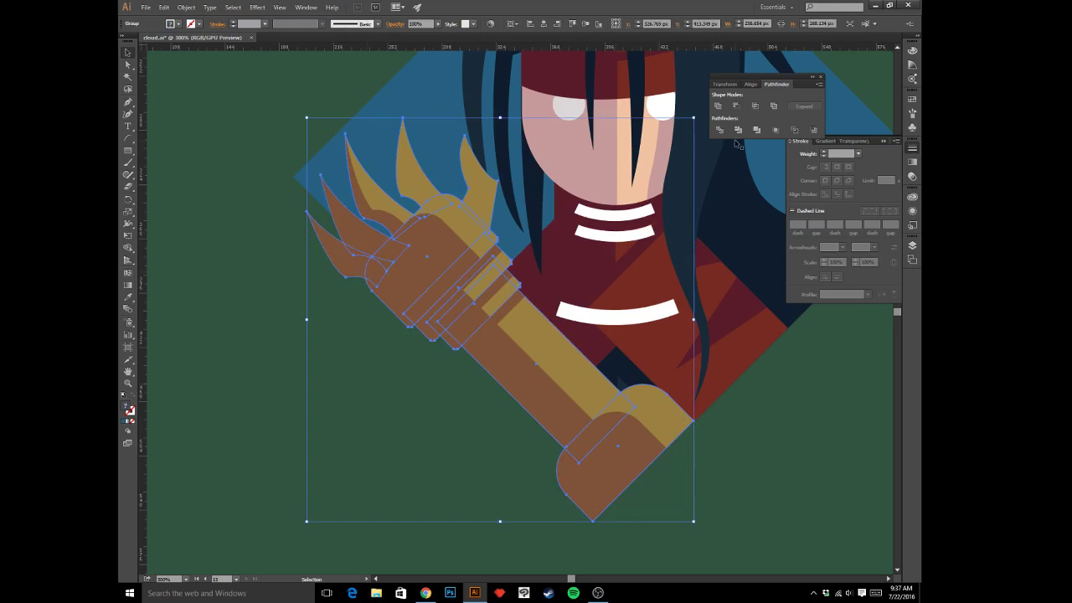
- Unite the claw arm shapes with Pathfinder and fill the silhouette with the background diamond's blue
{"action": "left_click", "coordinate": [717, 106]}
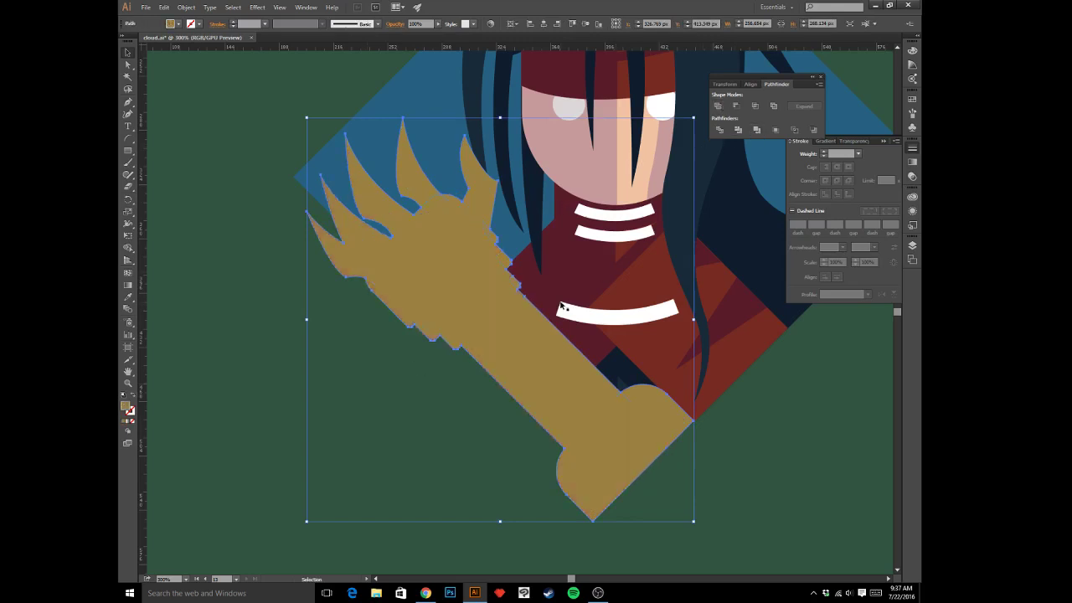
{"action": "key", "text": "i"}
{"action": "left_click", "coordinate": [441, 87]}
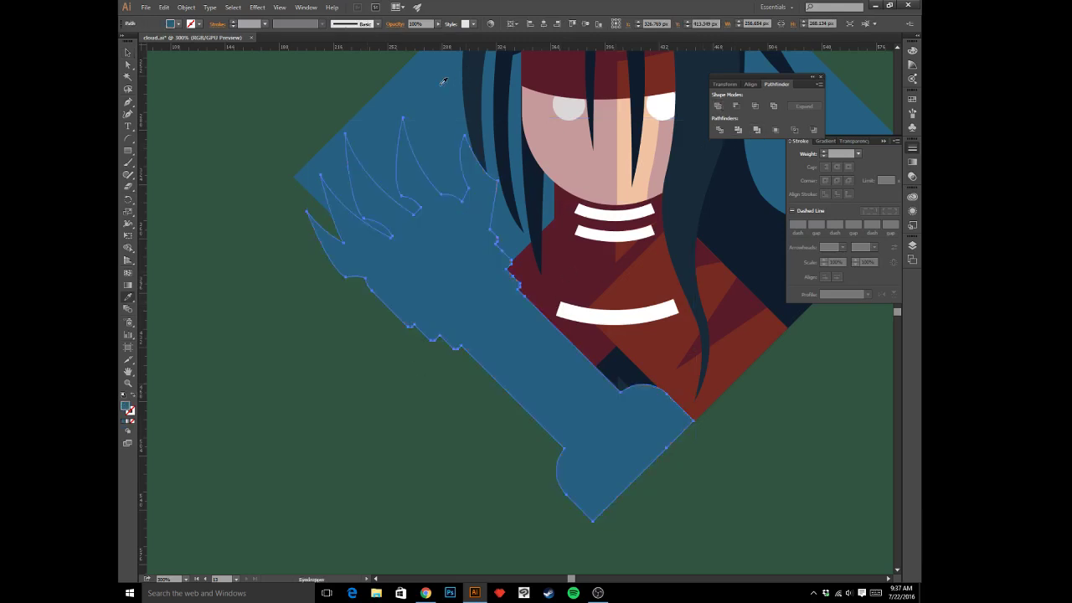
- Place the blue silhouette behind the restored two-tone claw arm and offset it 3 px left and 3 px down
{"action": "key", "text": "ctrl+z"}
{"action": "key", "text": "ctrl+z"}
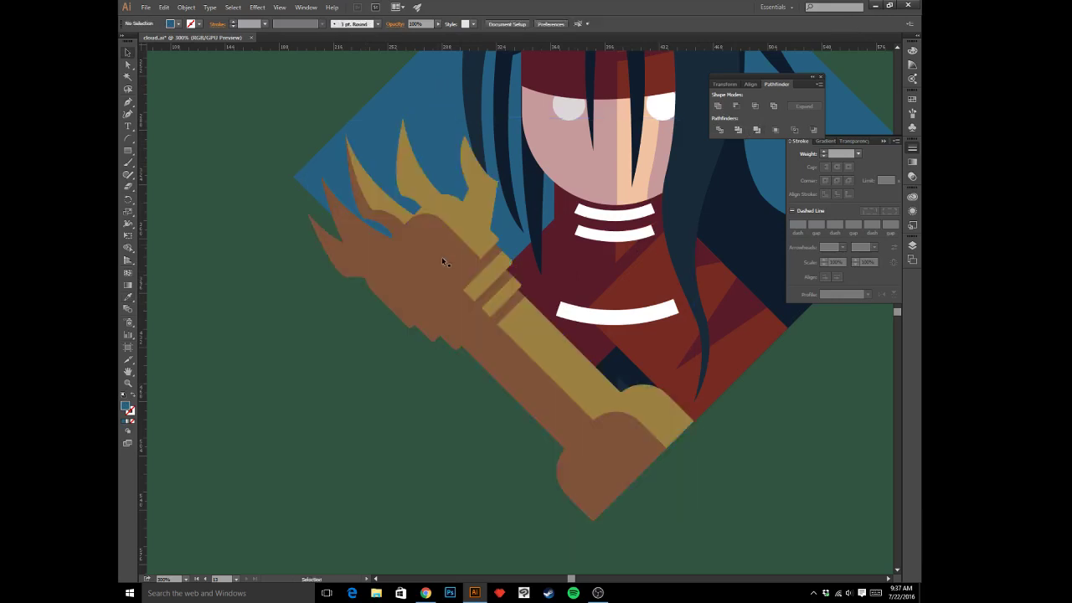
{"action": "key", "text": "ctrl+shift+z"}
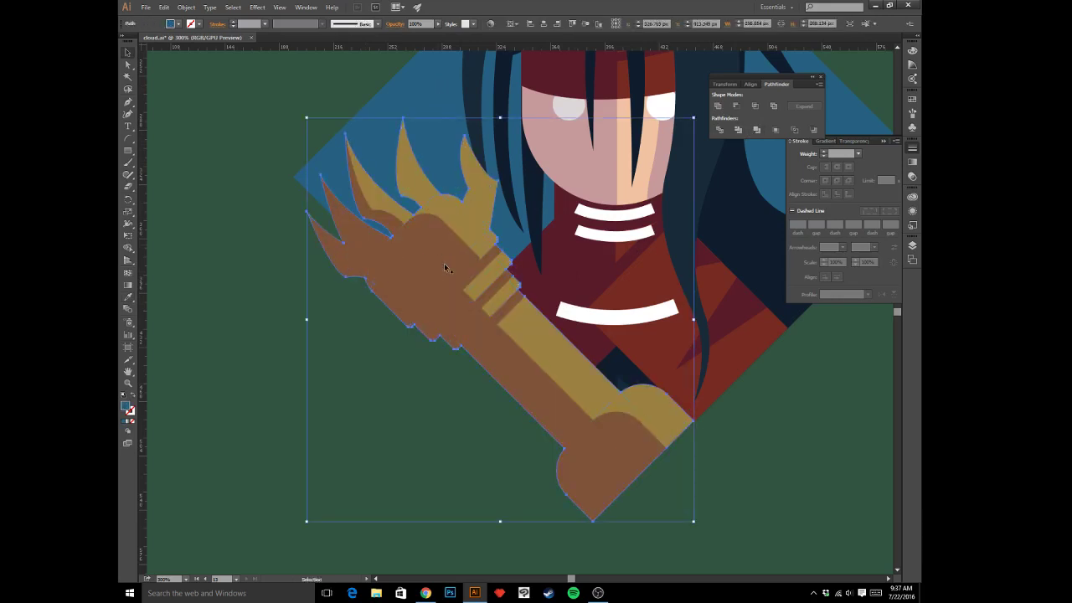
{"action": "key", "text": "Down"}
{"action": "key", "text": "Left"}
{"action": "key", "text": "Left"}
{"action": "key", "text": "Left"}
{"action": "key", "text": "Down"}
{"action": "key", "text": "Down"}
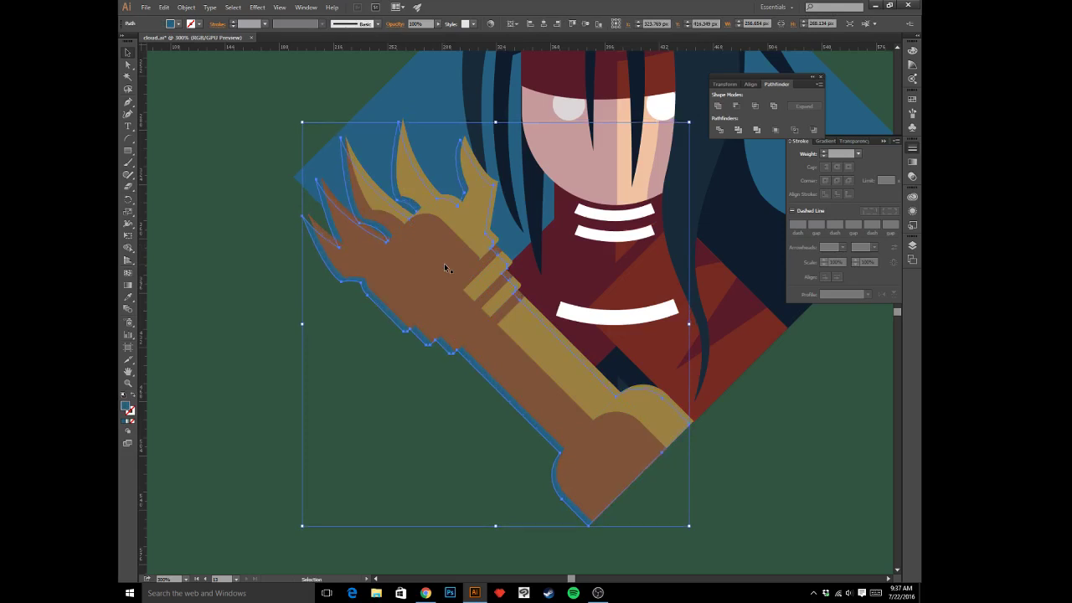
- Delete the offset blue silhouette behind the claw arm
{"action": "left_click", "coordinate": [193, 256]}
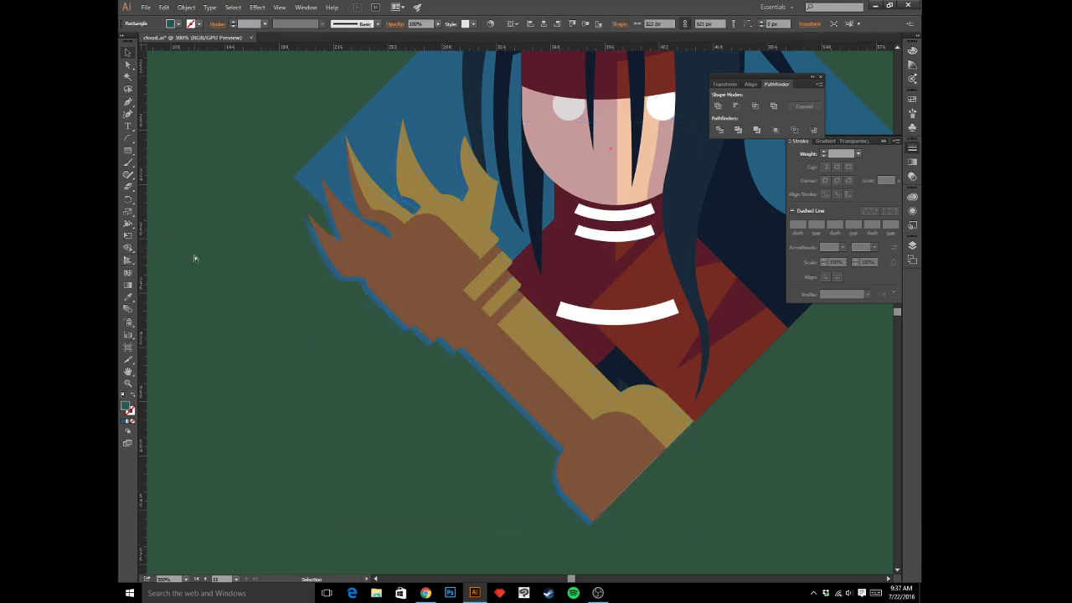
{"action": "key", "text": "a"}
{"action": "key", "text": "ctrl+1"}
{"action": "key", "text": "ctrl+equal"}
{"action": "key", "text": "ctrl+equal"}
{"action": "key", "text": "ctrl+equal"}
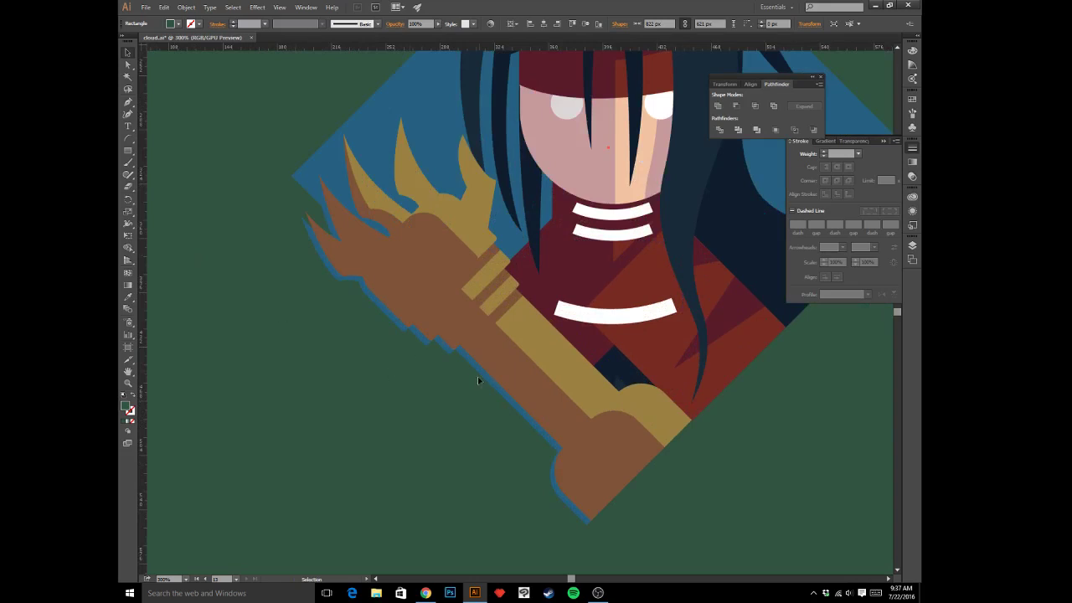
{"action": "left_click", "coordinate": [473, 371]}
{"action": "key", "text": "Delete"}
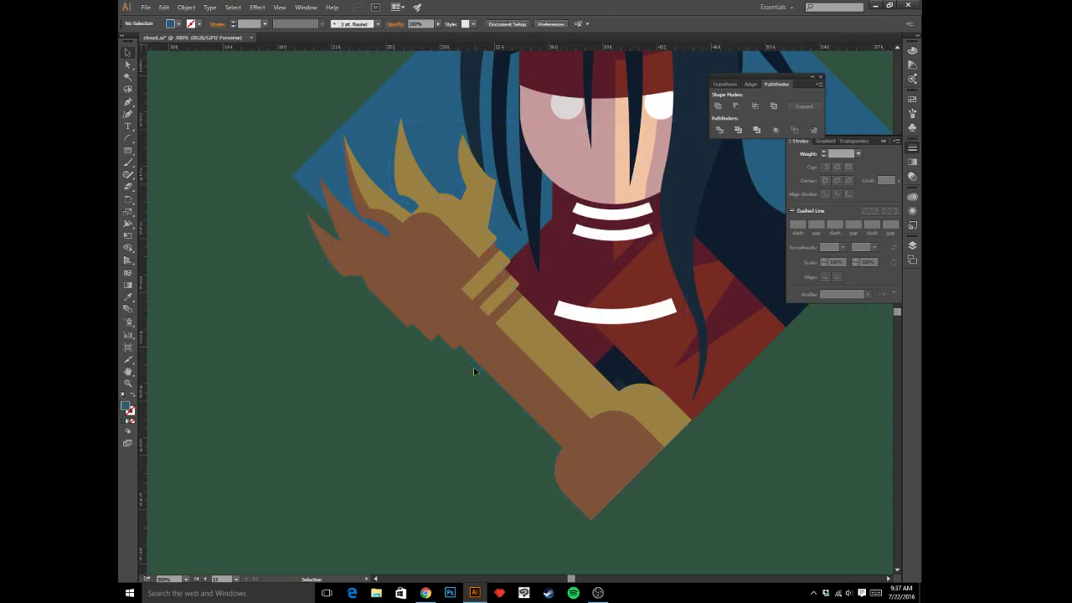
- Examine the claw arm up close, from the claw tips and wrist bands to the rounded elbow end
{"action": "key", "text": "ctrl+minus"}
{"action": "key", "text": "ctrl+equal"}
{"action": "key", "text": "ctrl+equal"}
{"action": "key", "text": "ctrl+equal"}
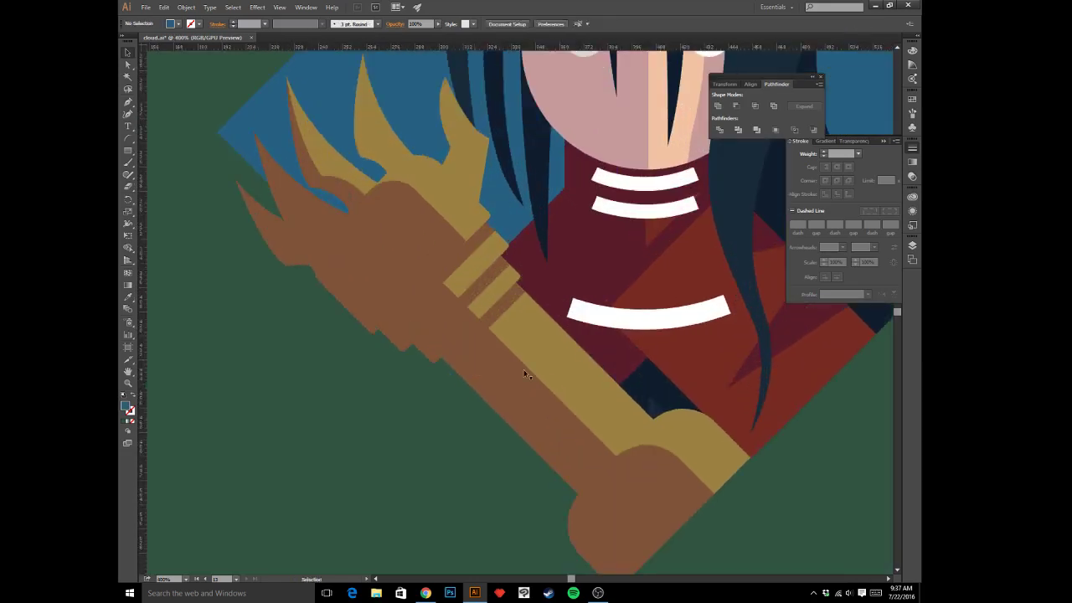
{"action": "left_click_drag", "start_coordinate": [535, 368], "coordinate": [461, 263]}
{"action": "left_click_drag", "start_coordinate": [651, 458], "coordinate": [678, 468]}
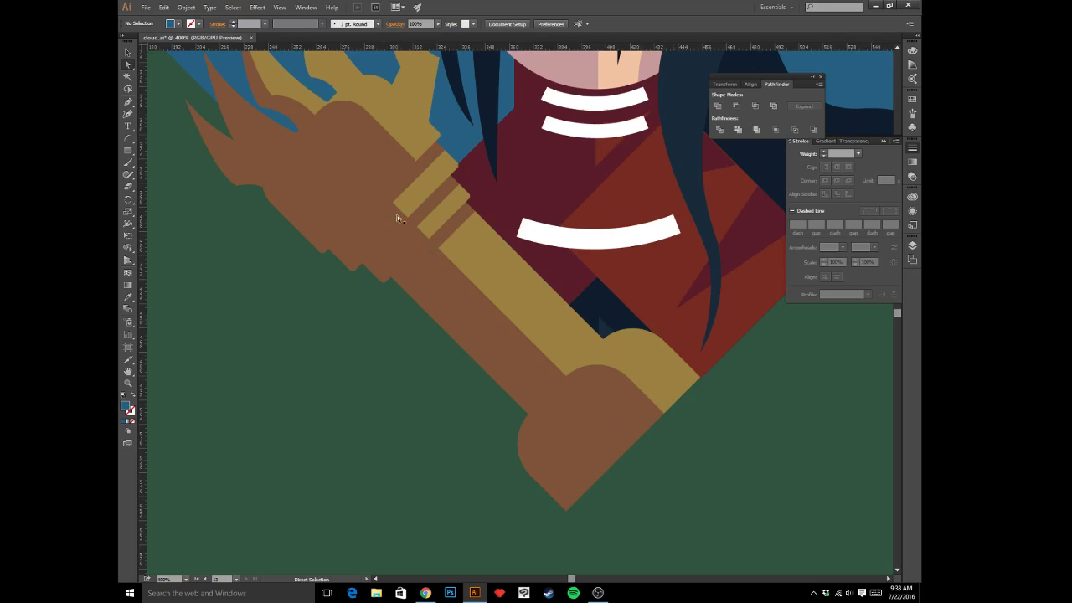
{"action": "left_click_drag", "start_coordinate": [398, 218], "coordinate": [395, 349]}
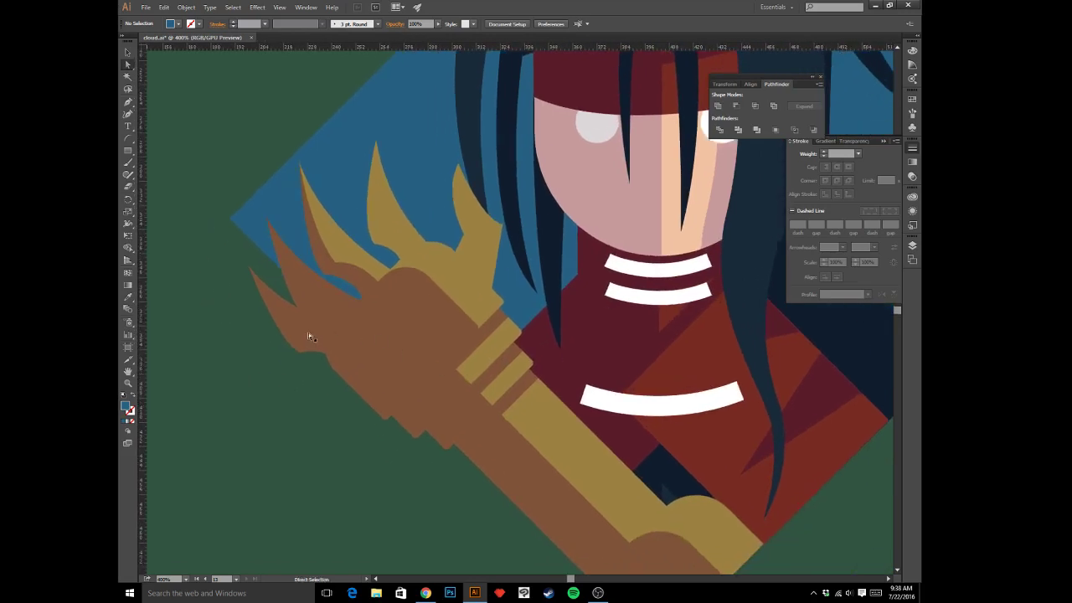
{"action": "left_click_drag", "start_coordinate": [431, 449], "coordinate": [413, 351]}
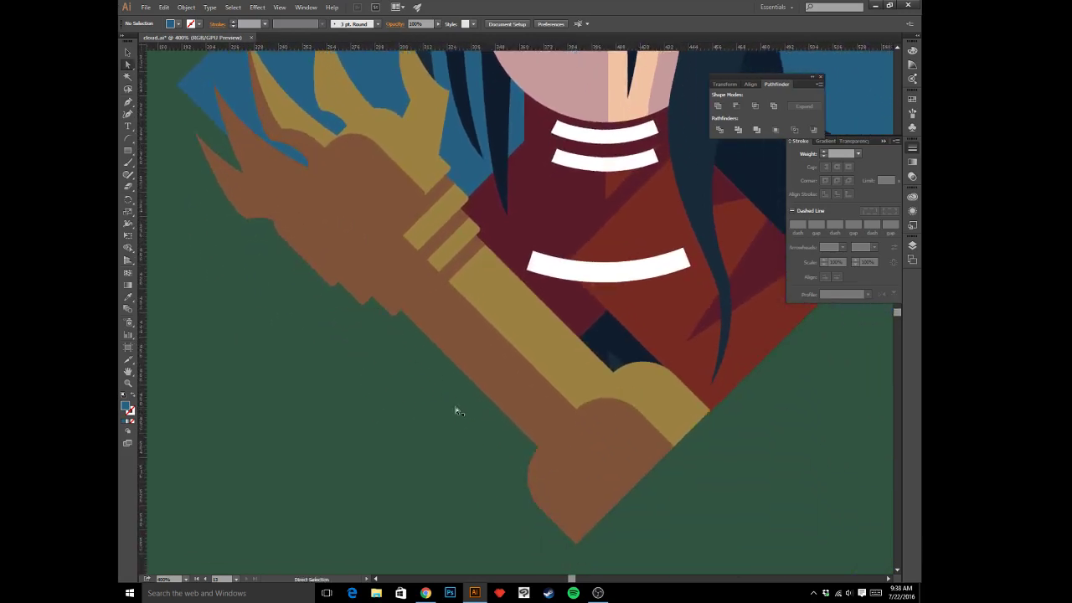
{"action": "left_click", "coordinate": [563, 479]}
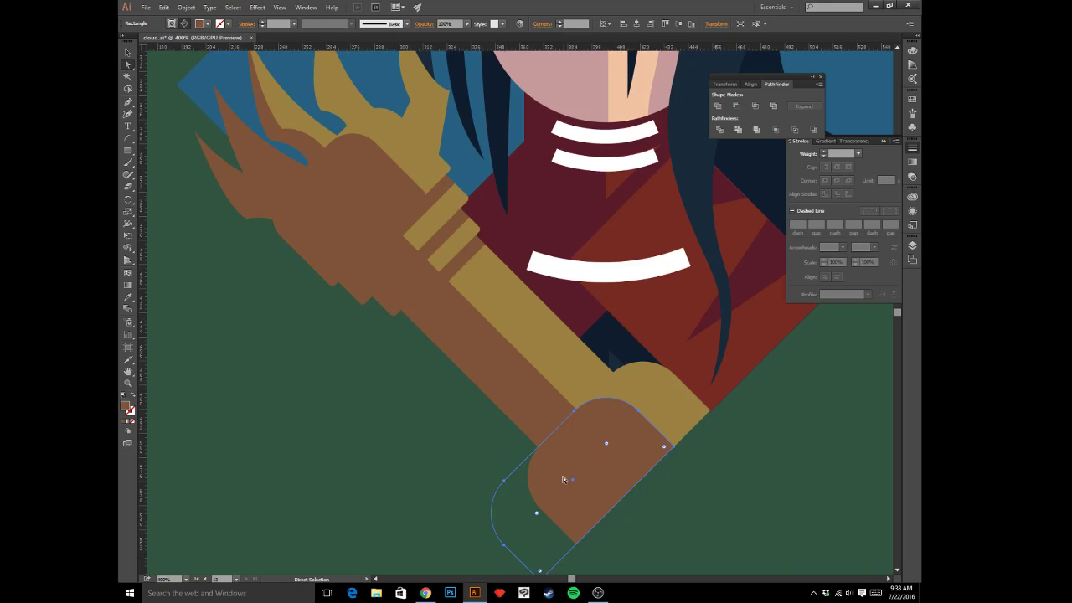
{"action": "left_click", "coordinate": [720, 523]}
{"action": "left_click_drag", "start_coordinate": [684, 503], "coordinate": [674, 453]}
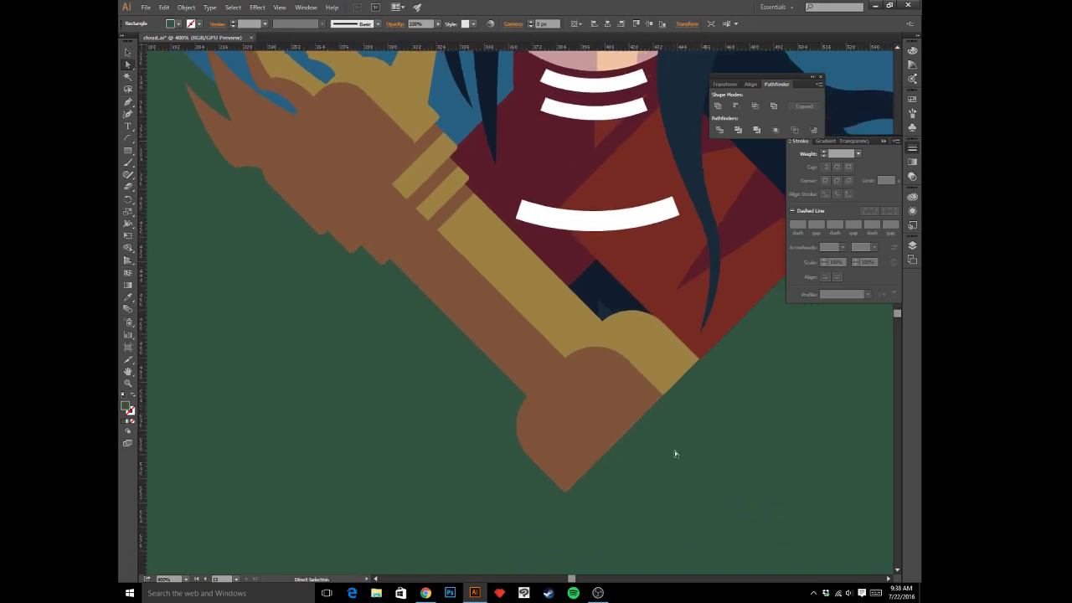
{"action": "key", "text": "p"}
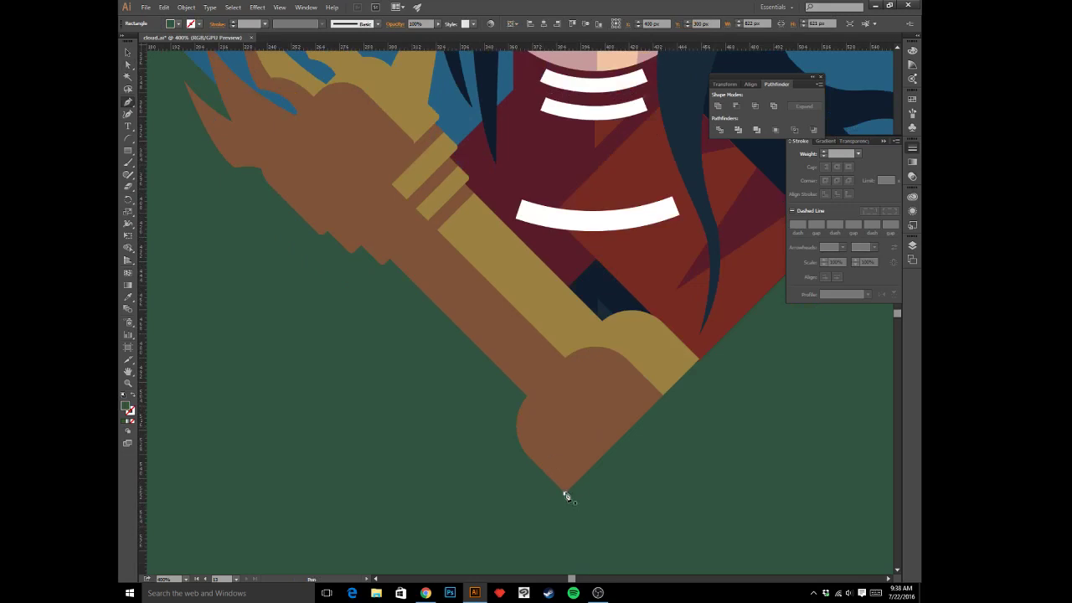
{"action": "key", "text": "a"}
{"action": "key", "text": "p"}
{"action": "key", "text": "alt+Tab"}
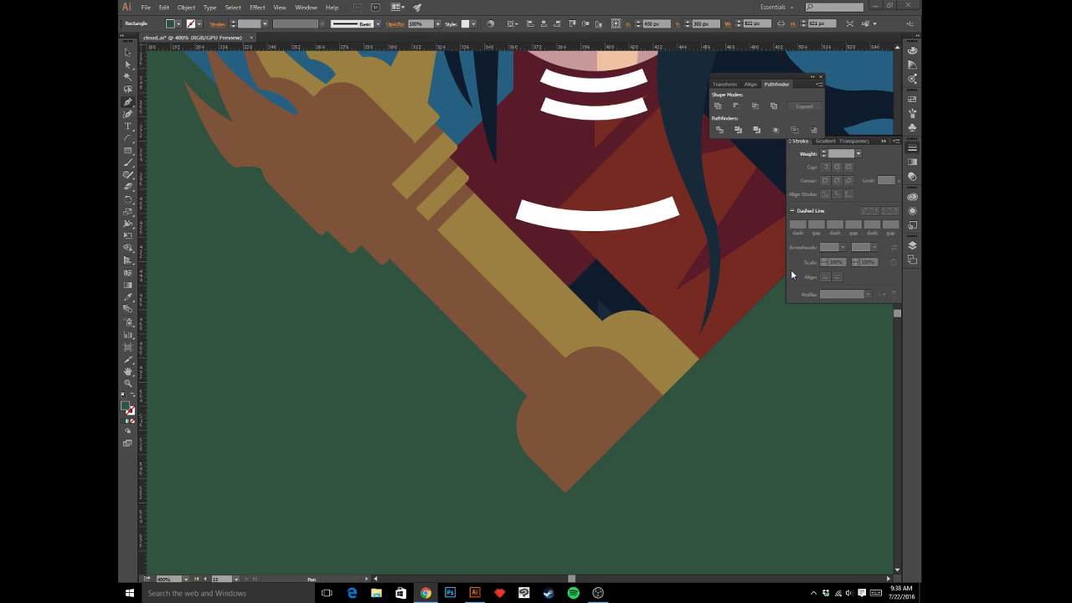
{"action": "left_click", "coordinate": [388, 372]}
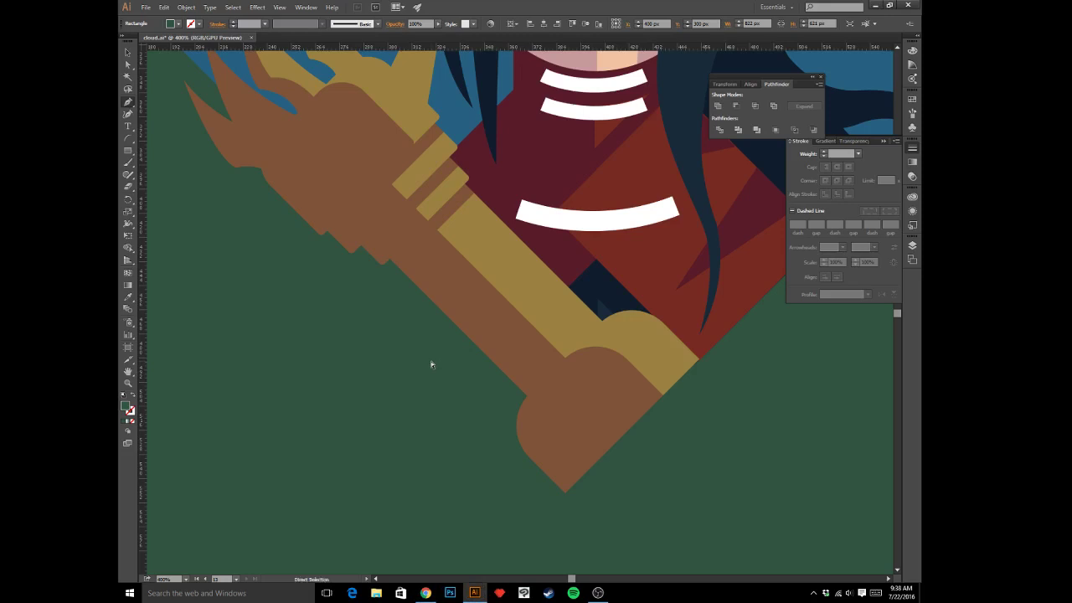
- Try to expand the fill and stroke of the curved white stripe across the chest
{"action": "key", "text": "ctrl+1"}
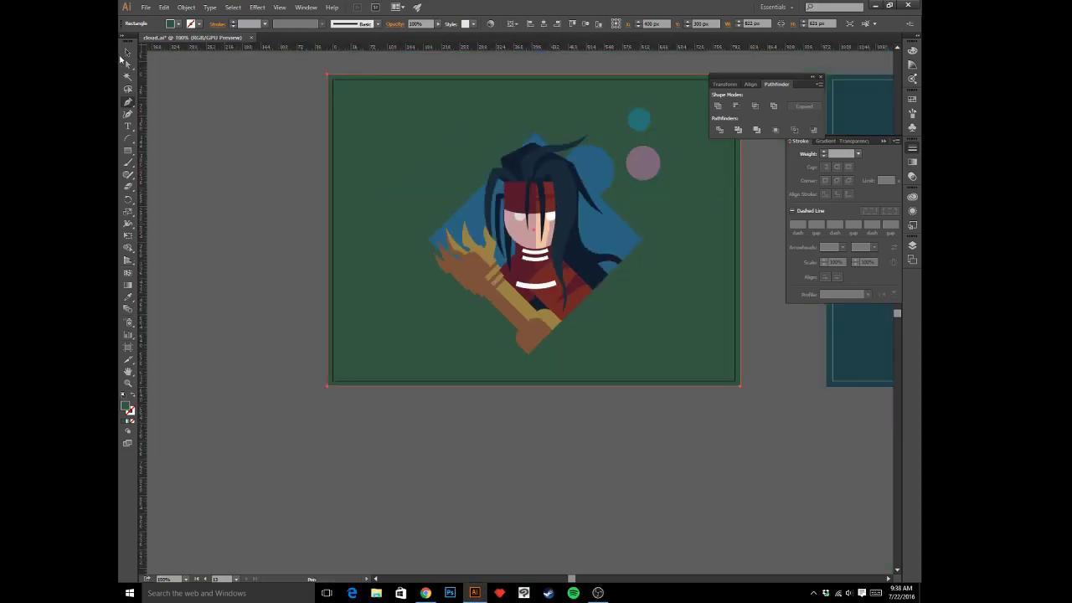
{"action": "left_click", "coordinate": [127, 52]}
{"action": "left_click", "coordinate": [202, 131]}
{"action": "key", "text": "ctrl+plus"}
{"action": "key", "text": "ctrl+plus"}
{"action": "key", "text": "ctrl+plus"}
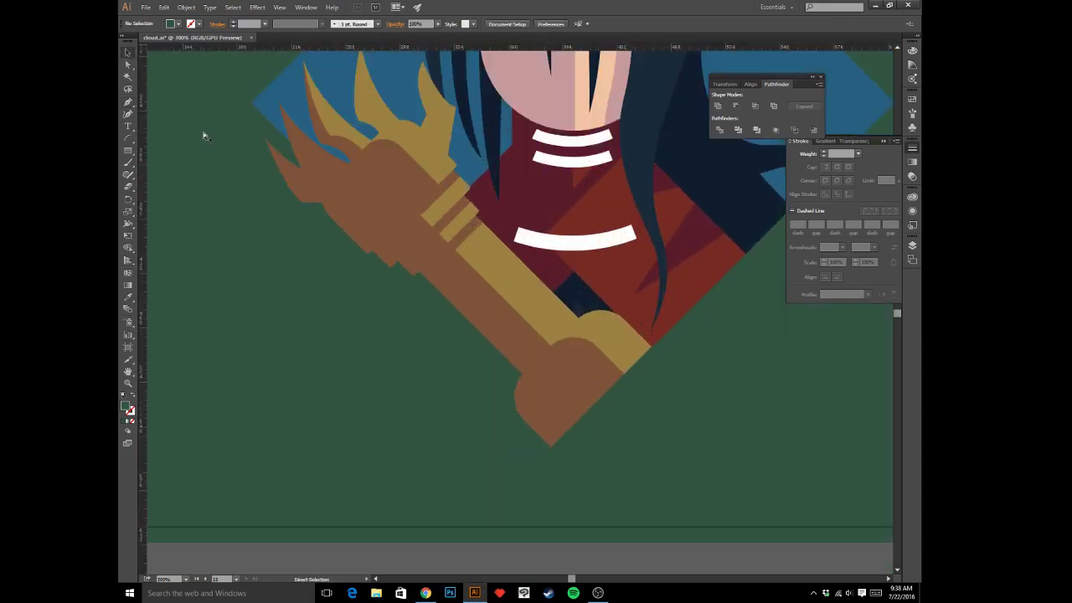
{"action": "left_click_drag", "start_coordinate": [697, 223], "coordinate": [743, 349]}
{"action": "key", "text": "a"}
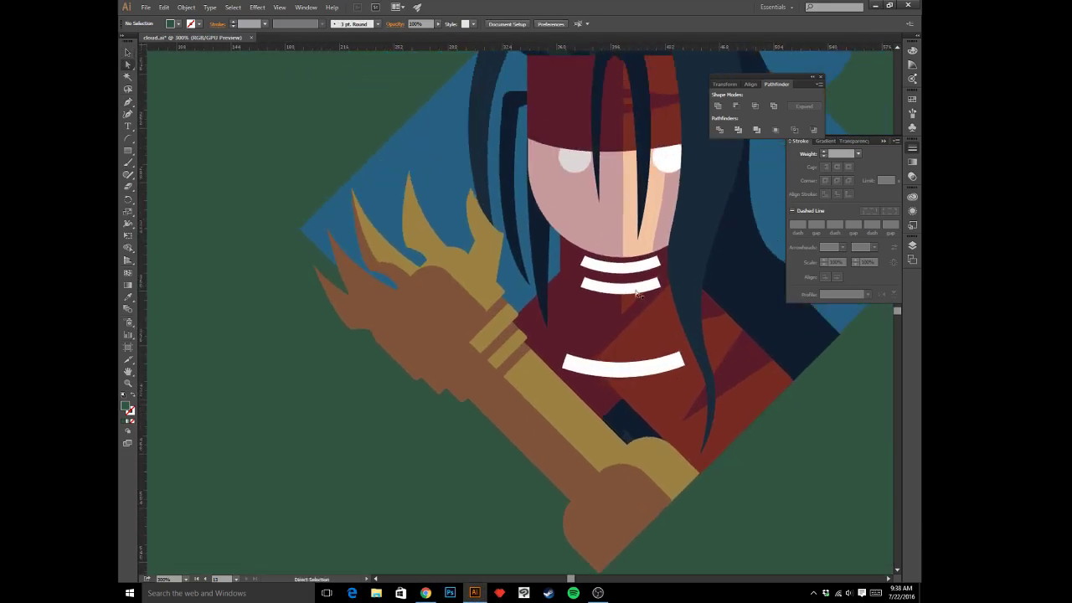
{"action": "left_click", "coordinate": [622, 370]}
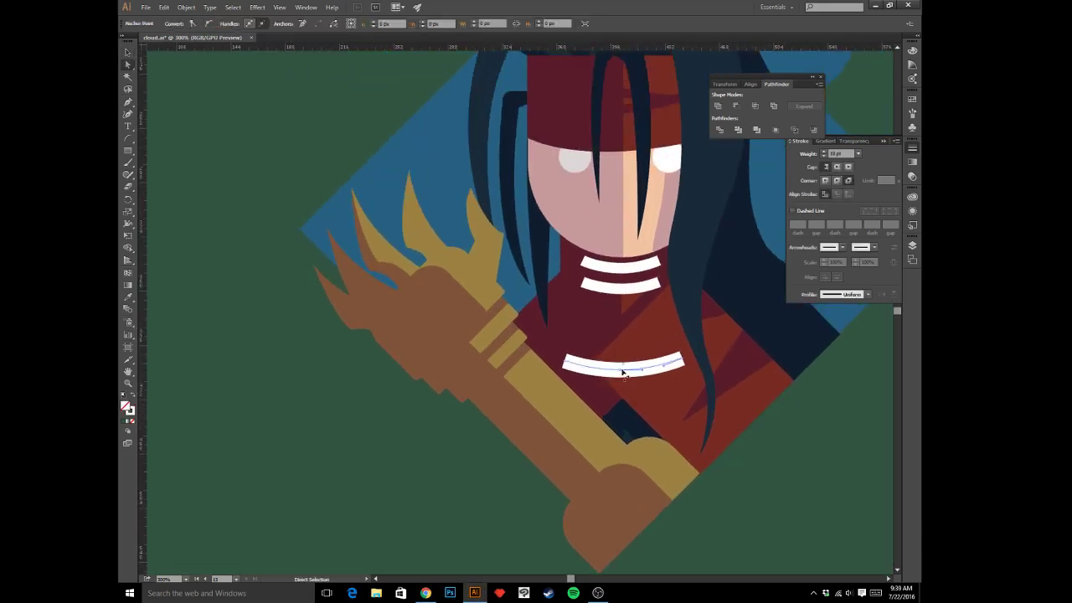
{"action": "left_click", "coordinate": [186, 8]}
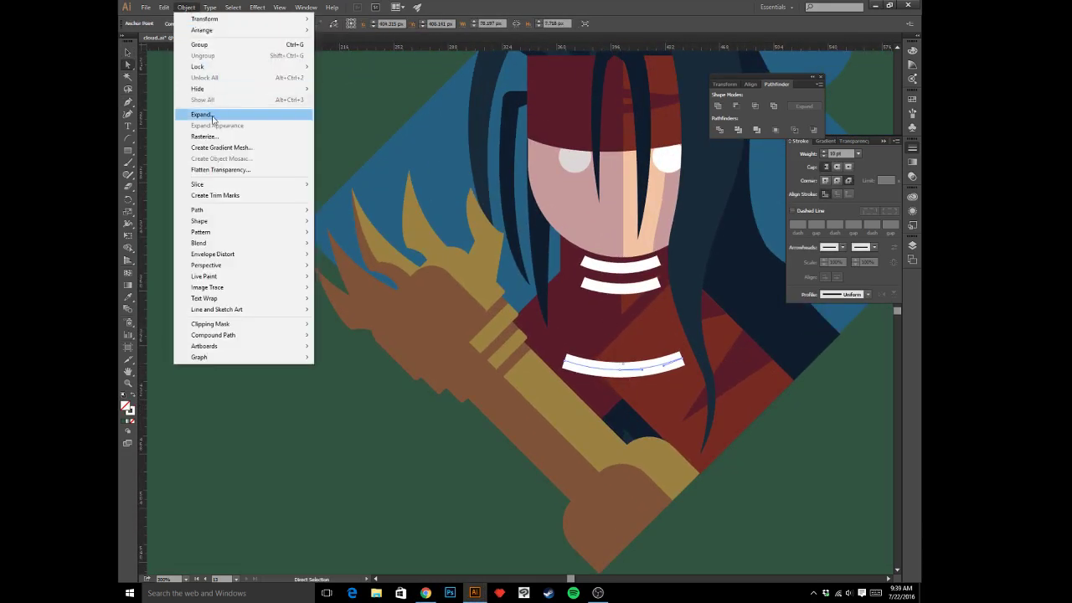
{"action": "left_click", "coordinate": [201, 114]}
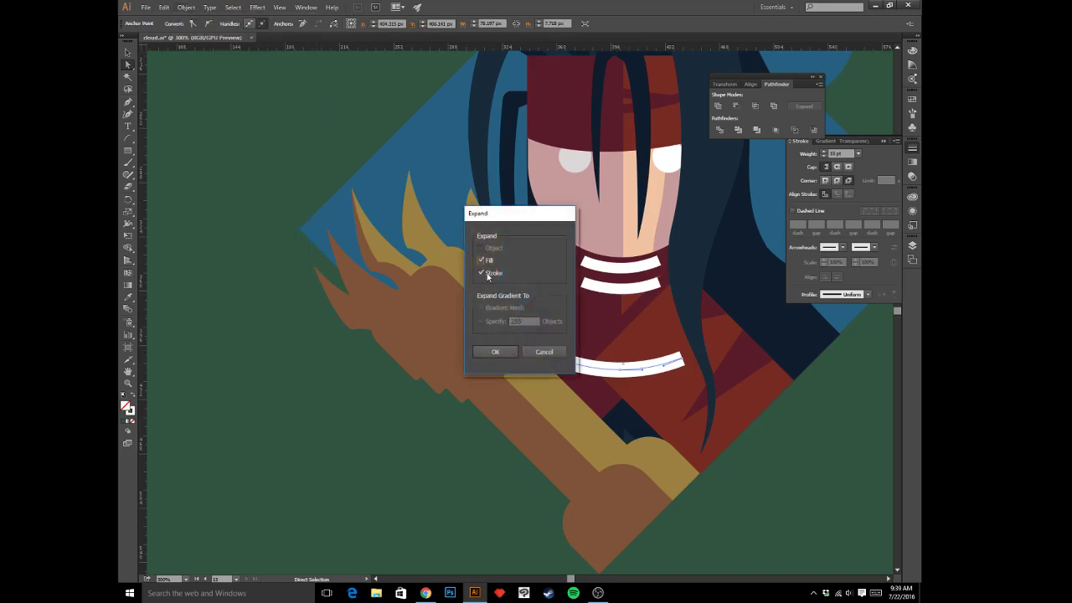
{"action": "left_click", "coordinate": [495, 351]}
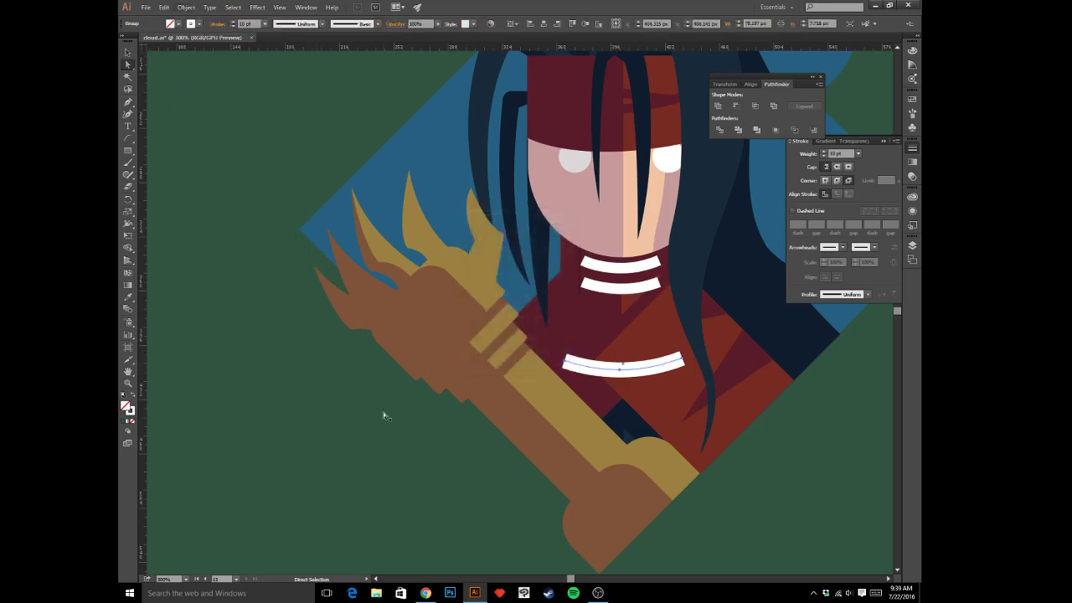
{"action": "key", "text": "ctrl+z"}
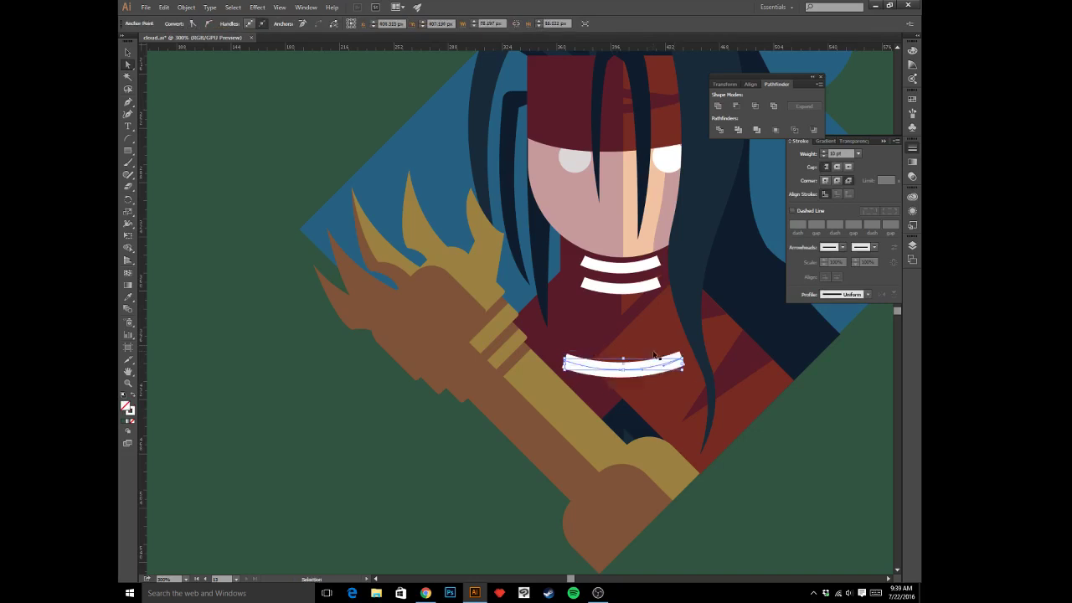
- Try to apply Pathfinder Merge to the curved white chest stripe
{"action": "left_click", "coordinate": [654, 353], "text": "ctrl"}
{"action": "key", "text": "a"}
{"action": "left_click", "coordinate": [658, 366]}
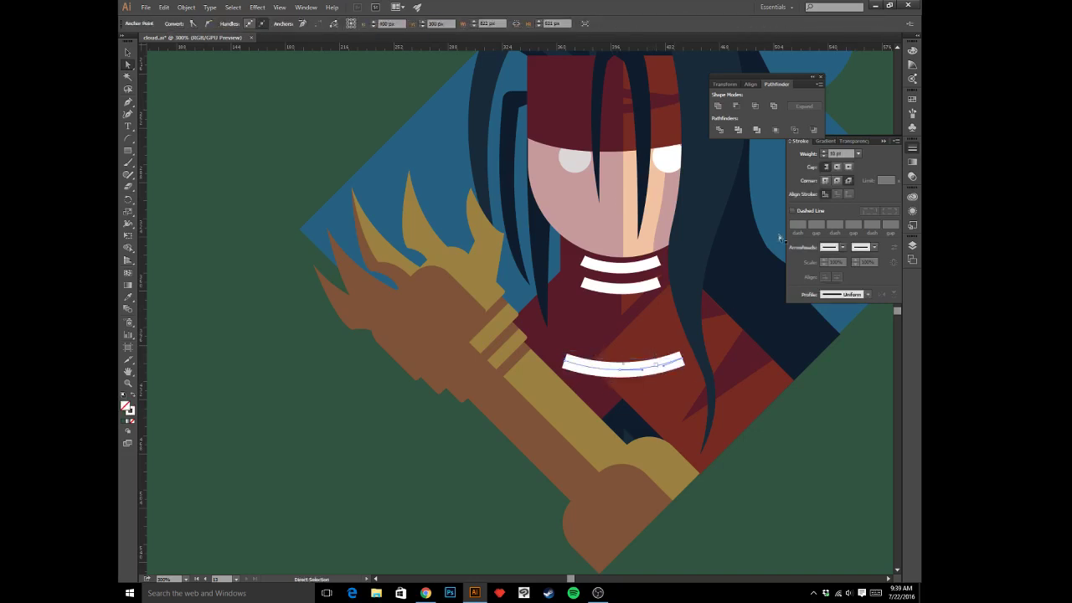
{"action": "left_click", "coordinate": [757, 130]}
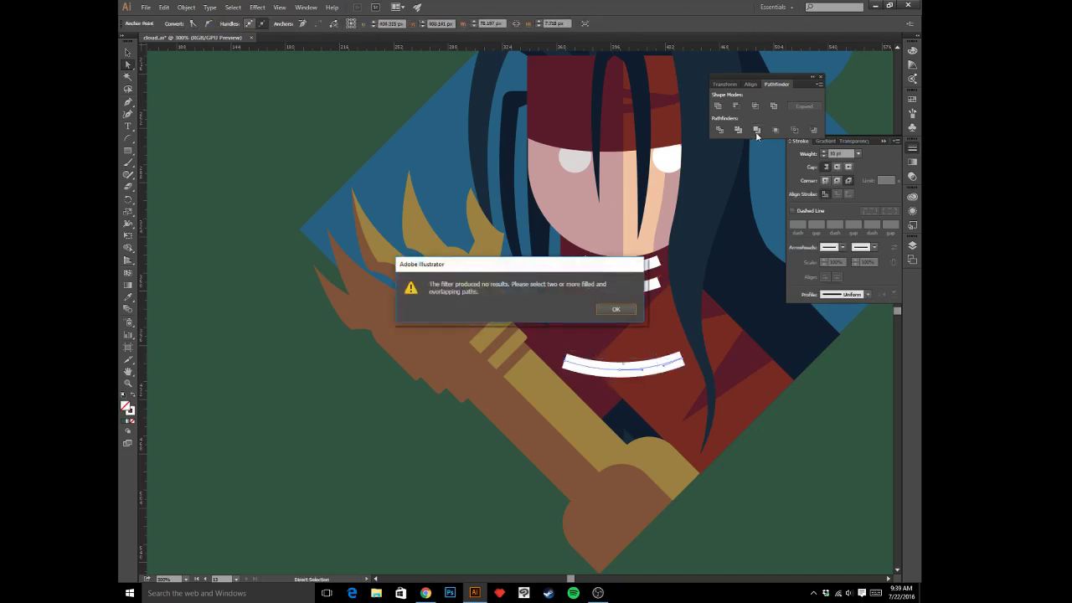
{"action": "left_click", "coordinate": [616, 309]}
- Convert the curved white chest stripe into a filled shape with Outline Stroke
{"action": "left_click", "coordinate": [186, 6]}
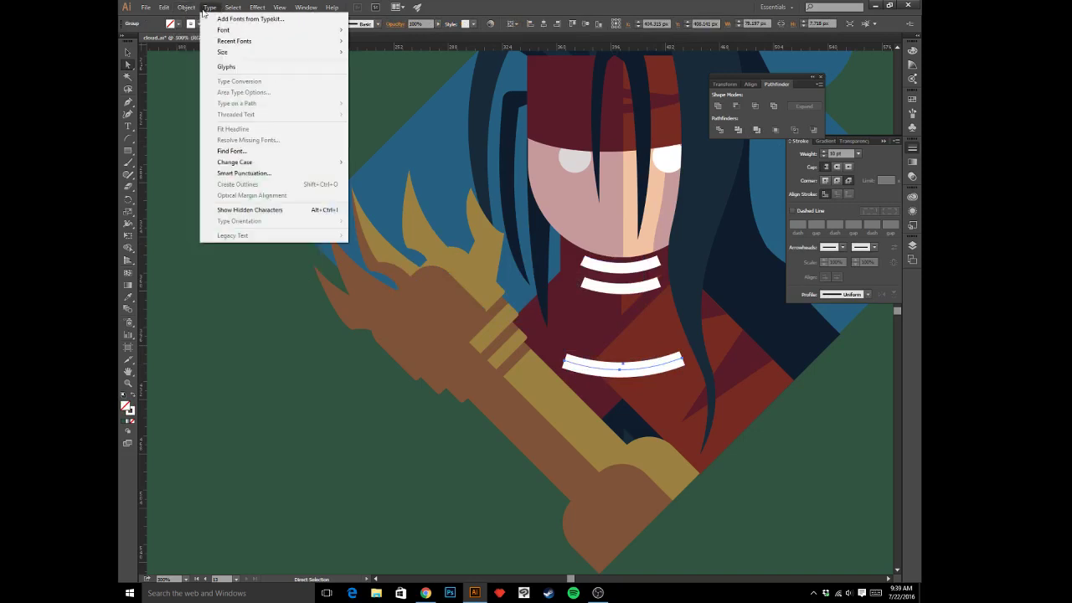
{"action": "mouse_move", "coordinate": [232, 212]}
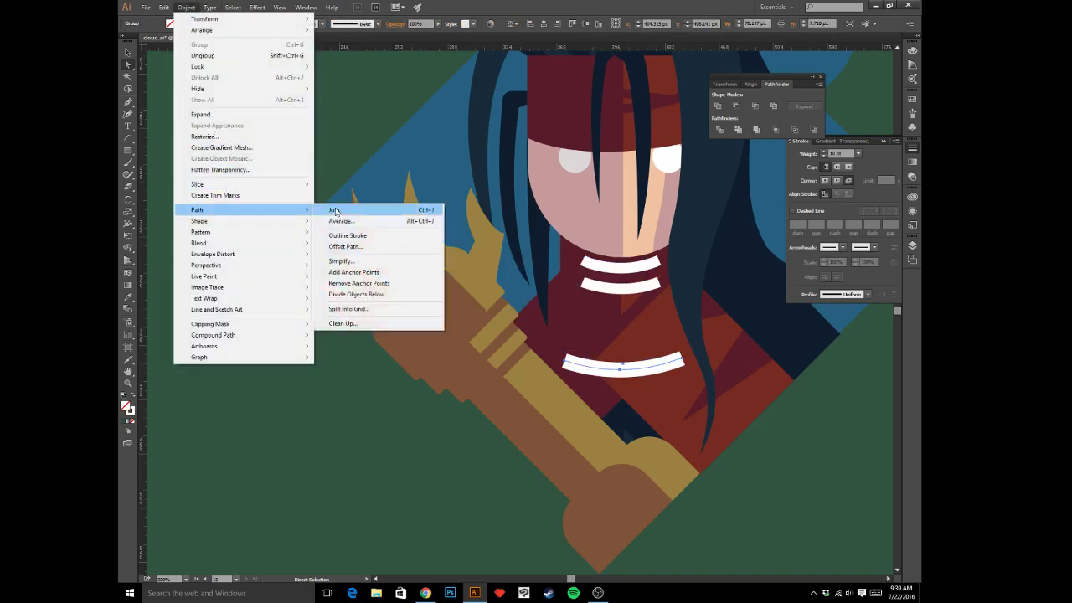
{"action": "left_click", "coordinate": [347, 236]}
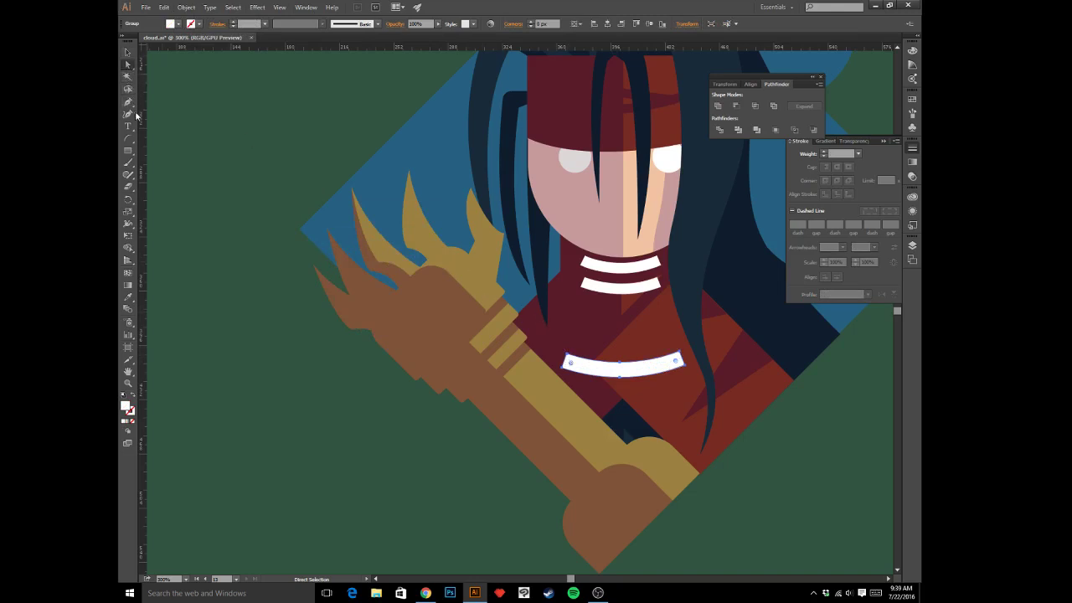
- Draw a narrow upright white rectangle about 42 px tall over the chest stripe's end nearest the claw arm
{"action": "left_click", "coordinate": [127, 151]}
{"action": "left_click_drag", "start_coordinate": [540, 338], "coordinate": [567, 401]}
{"action": "key", "text": "a"}
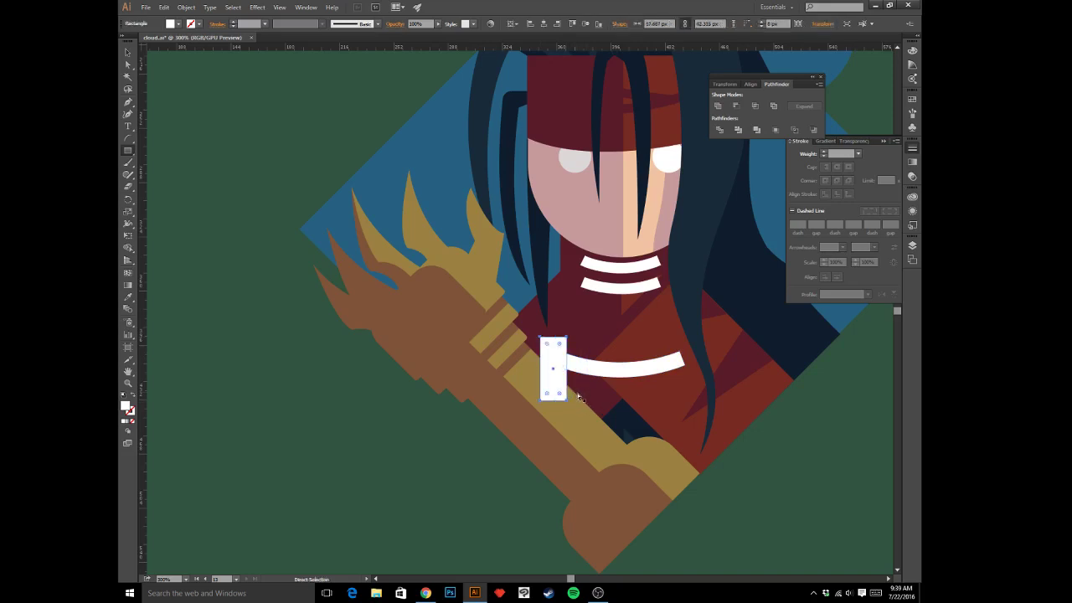
- Paste the narrow white rectangle in front of the chest stripe and use Pathfinder to cut the stripe's claw-side end along it
{"action": "key", "text": "ctrl+x"}
{"action": "key", "text": "a"}
{"action": "left_click", "coordinate": [601, 371]}
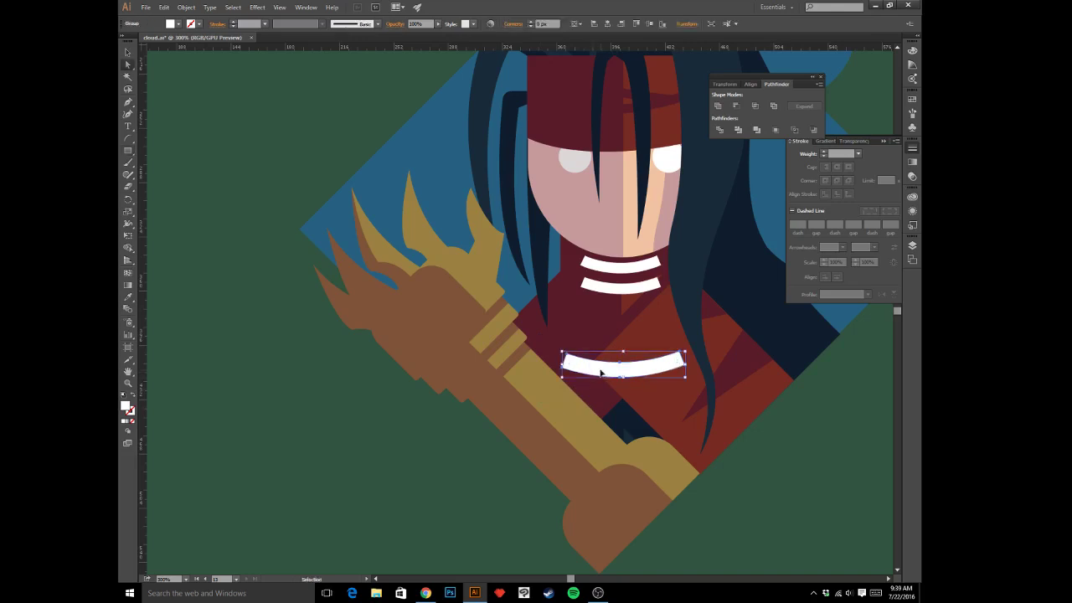
{"action": "key", "text": "ctrl+f"}
{"action": "left_click", "coordinate": [603, 370], "text": "shift"}
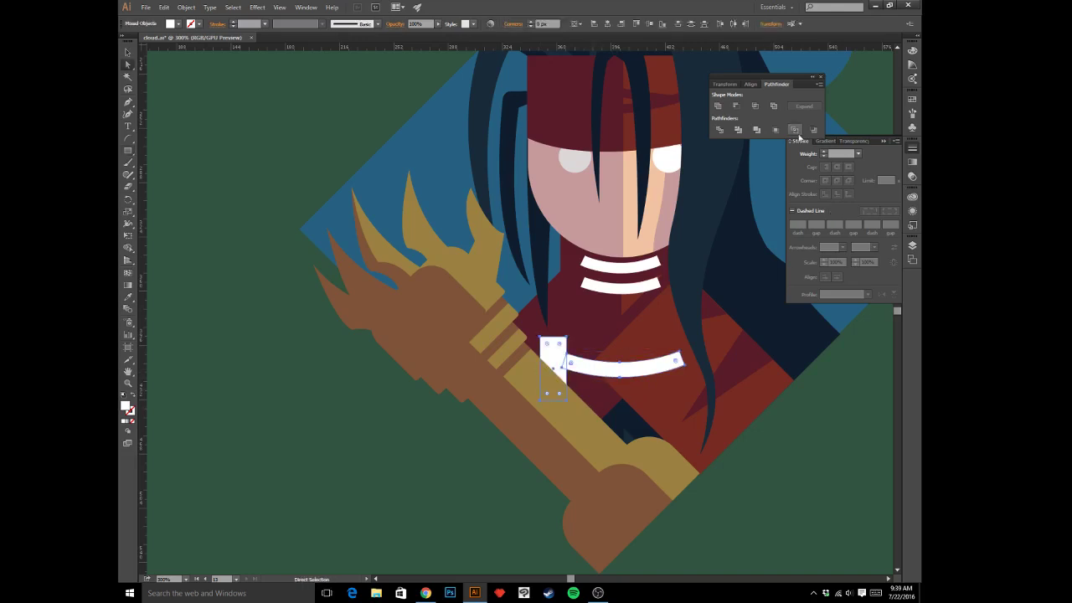
{"action": "left_click", "coordinate": [756, 130]}
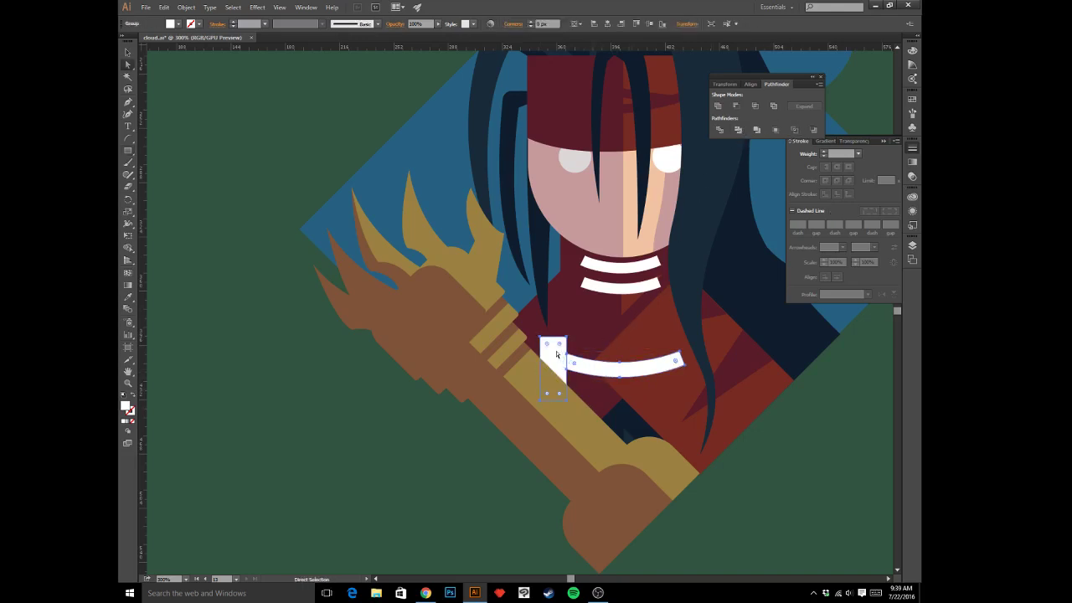
- Move the narrow white rectangle across to the chest stripe's opposite end, beside the long hair strand
{"action": "left_click_drag", "start_coordinate": [558, 359], "coordinate": [678, 372]}
{"action": "key", "text": "ctrl+z"}
{"action": "left_click", "coordinate": [768, 432]}
{"action": "left_click", "coordinate": [551, 359]}
{"action": "left_click_drag", "start_coordinate": [555, 359], "coordinate": [689, 371]}
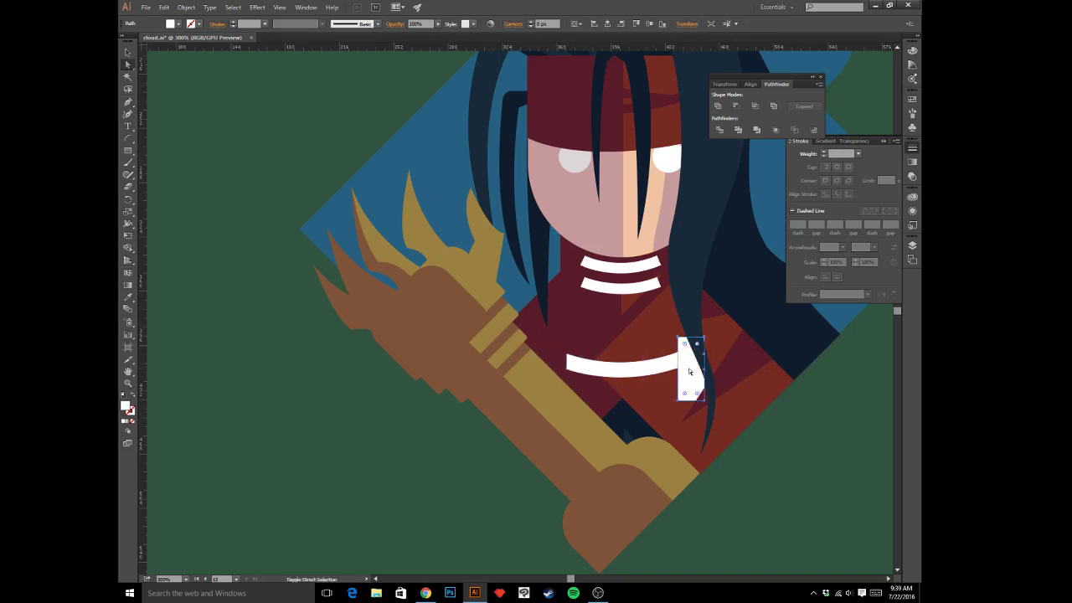
- Cut the chest stripe's hair-side end with the rectangle using Pathfinder Trim and delete the rectangle
{"action": "left_click", "coordinate": [659, 371], "text": "shift"}
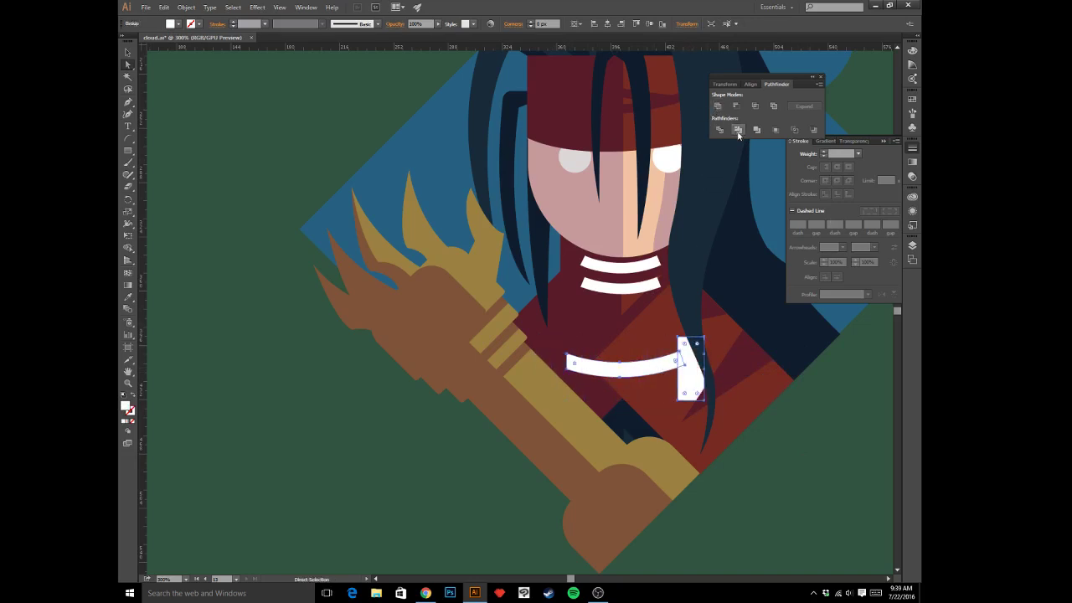
{"action": "left_click", "coordinate": [767, 437]}
{"action": "left_click", "coordinate": [690, 372]}
{"action": "key", "text": "Delete"}
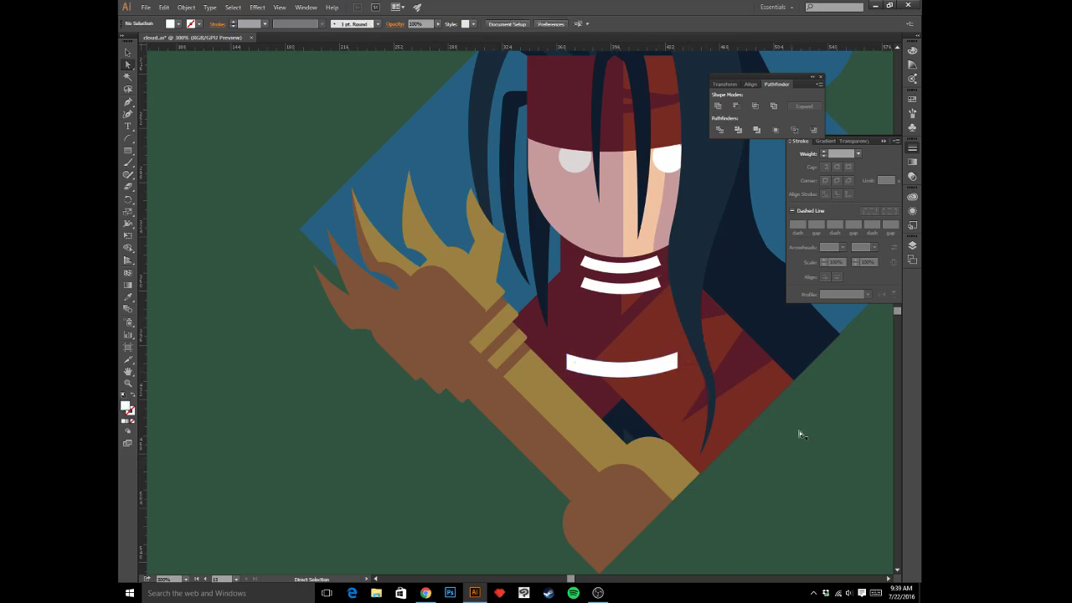
- Draw a circle about 18 px across over the chest stripe's hair-side end and fill it with the cloak's dark maroon
{"action": "left_click", "coordinate": [129, 152]}
{"action": "left_click_drag", "start_coordinate": [130, 152], "coordinate": [178, 176]}
{"action": "left_click_drag", "start_coordinate": [671, 344], "coordinate": [690, 375]}
{"action": "left_click", "coordinate": [746, 366]}
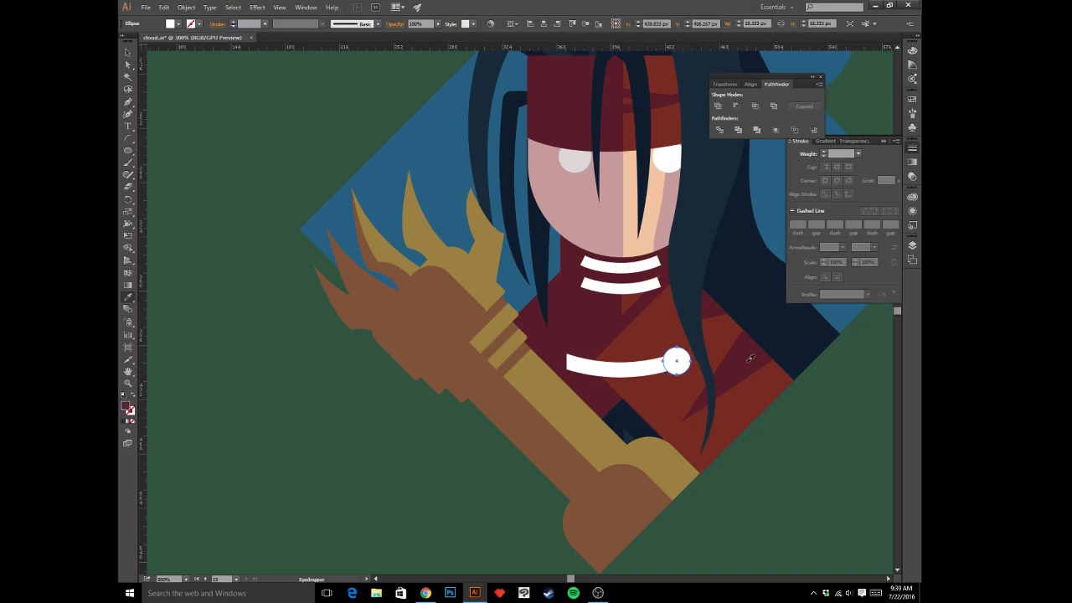
{"action": "key", "text": "v"}
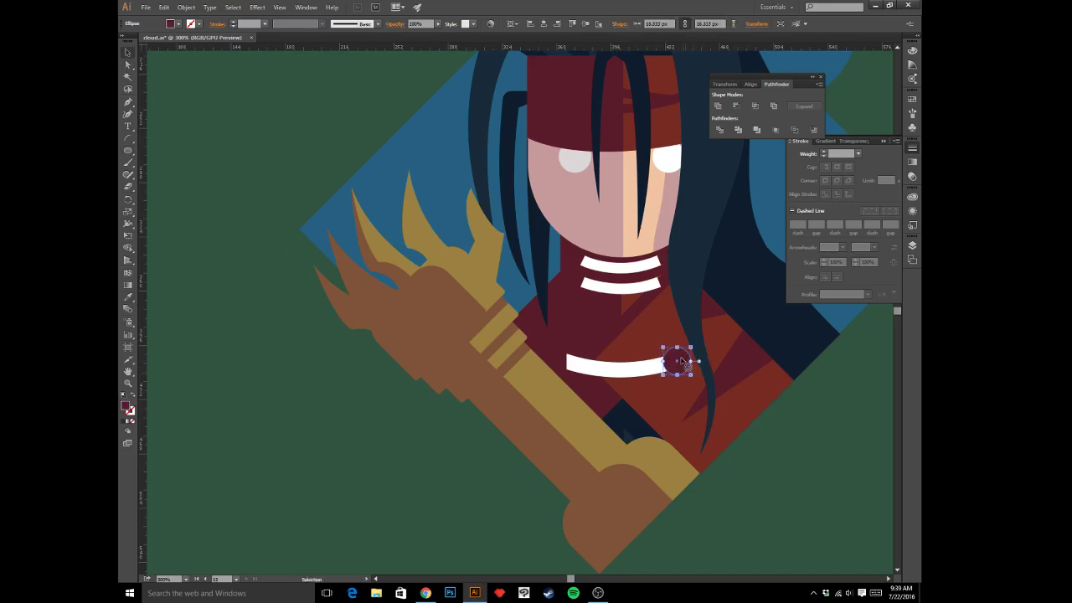
- Place the dark maroon circle behind the white chest stripe and check the result against the whole artboard
{"action": "key", "text": "ctrl+x"}
{"action": "left_click", "coordinate": [669, 372]}
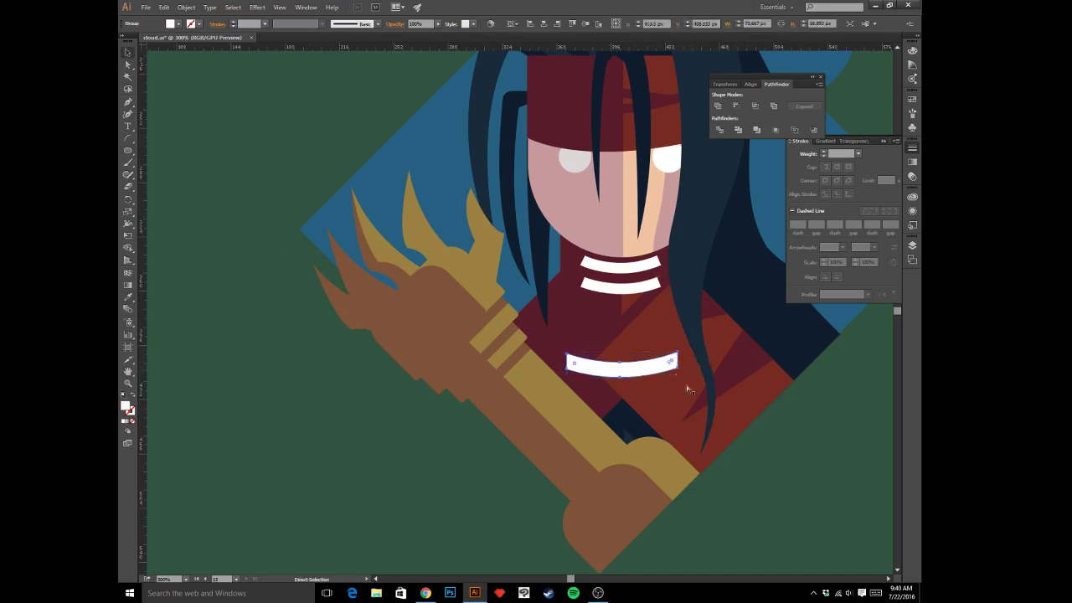
{"action": "key", "text": "ctrl+b"}
{"action": "left_click", "coordinate": [752, 437]}
{"action": "key", "text": "ctrl+minus"}
{"action": "key", "text": "ctrl+minus"}
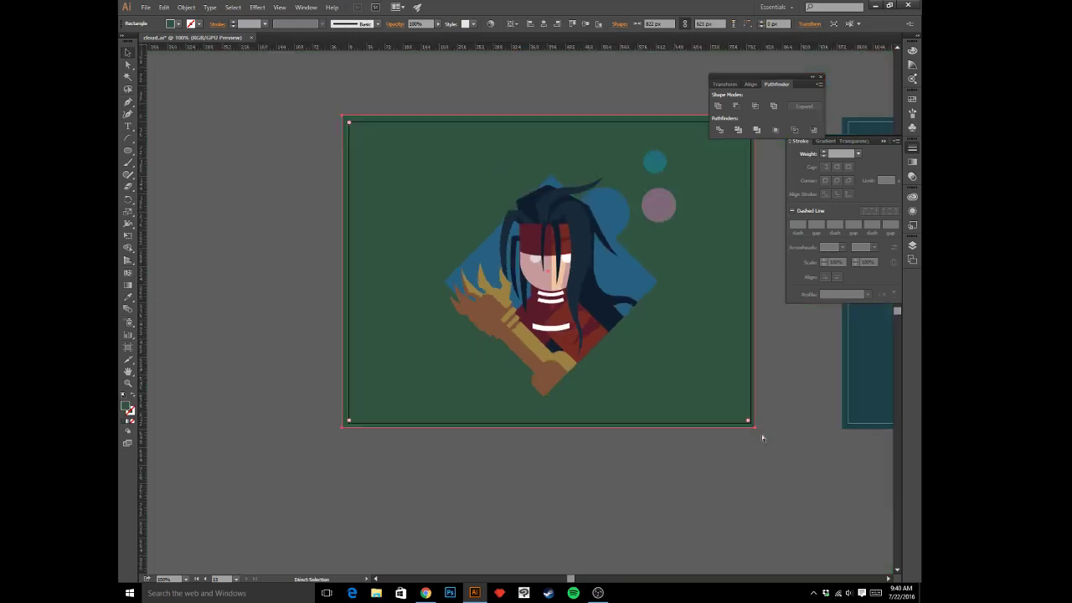
{"action": "key", "text": "ctrl+minus"}
{"action": "key", "text": "ctrl+plus"}
{"action": "key", "text": "ctrl+plus"}
{"action": "key", "text": "ctrl+plus"}
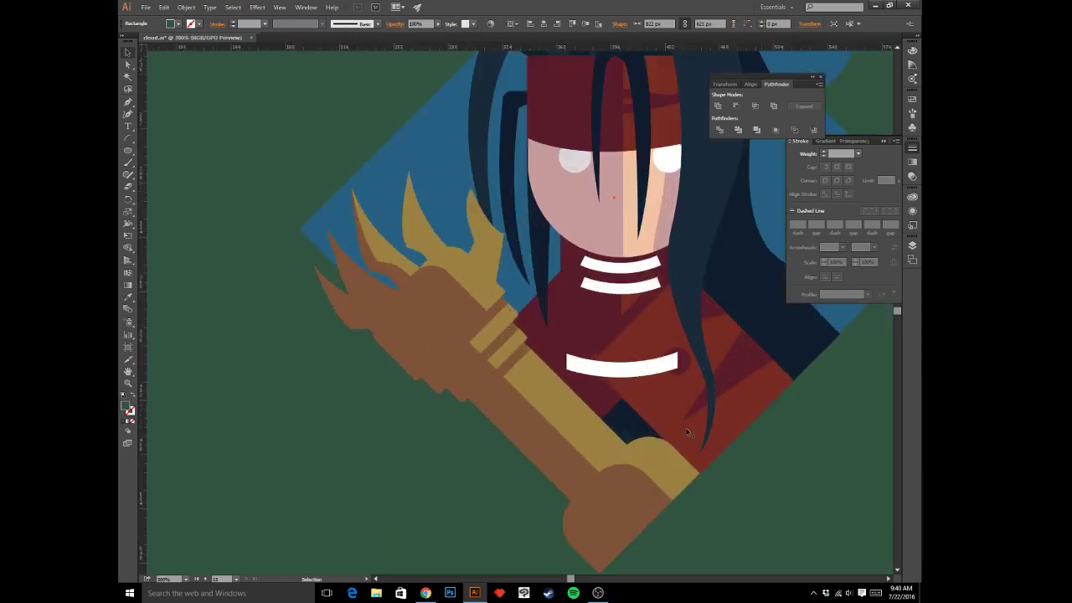
- Select the two corner points at the chest stripe's claw-side end and set their alignment reference to Align to Selection
{"action": "left_click", "coordinate": [633, 374]}
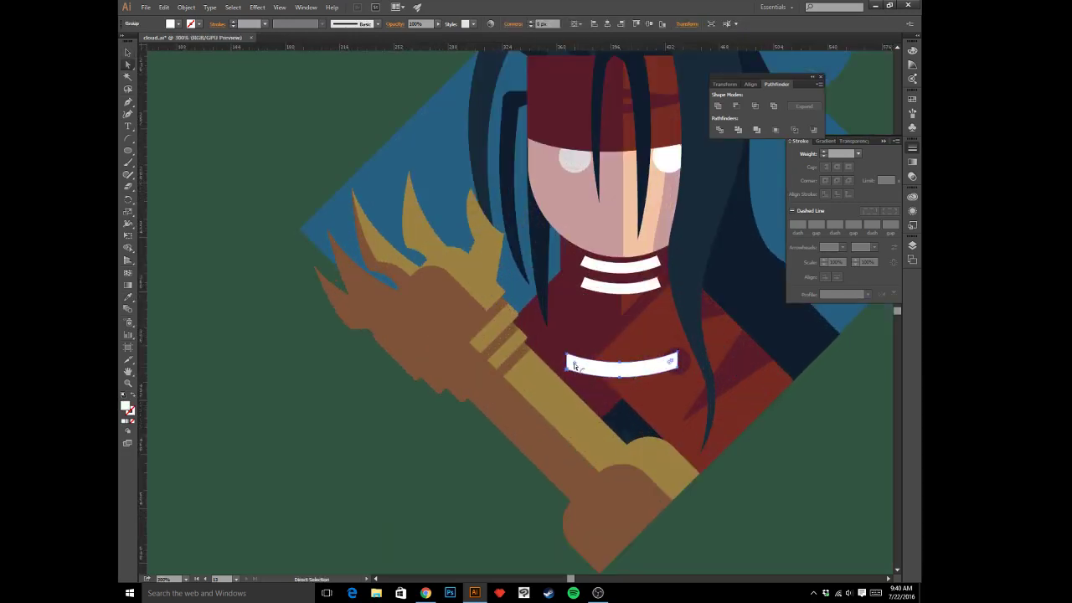
{"action": "left_click_drag", "start_coordinate": [576, 363], "coordinate": [576, 364]}
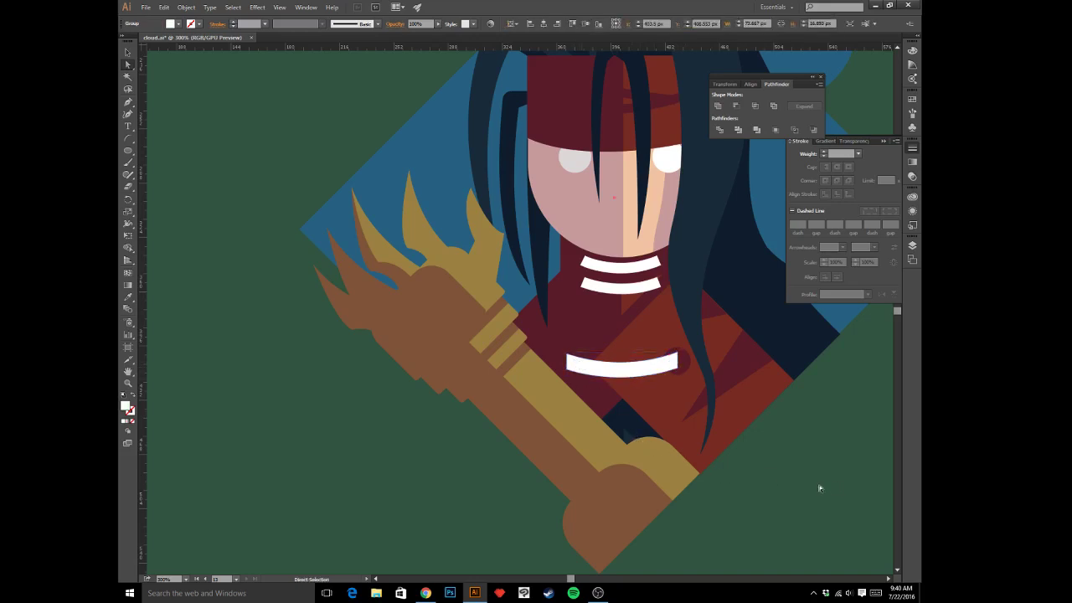
{"action": "left_click", "coordinate": [662, 368]}
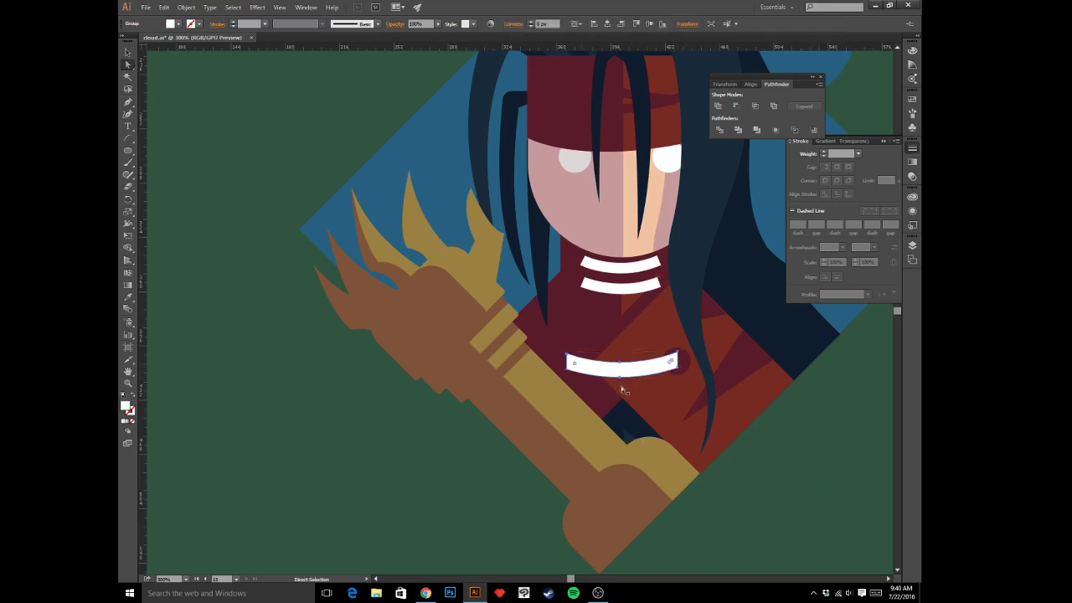
{"action": "key", "text": "ctrl+equal"}
{"action": "key", "text": "ctrl+equal"}
{"action": "key", "text": "ctrl+equal"}
{"action": "key", "text": "ctrl+equal"}
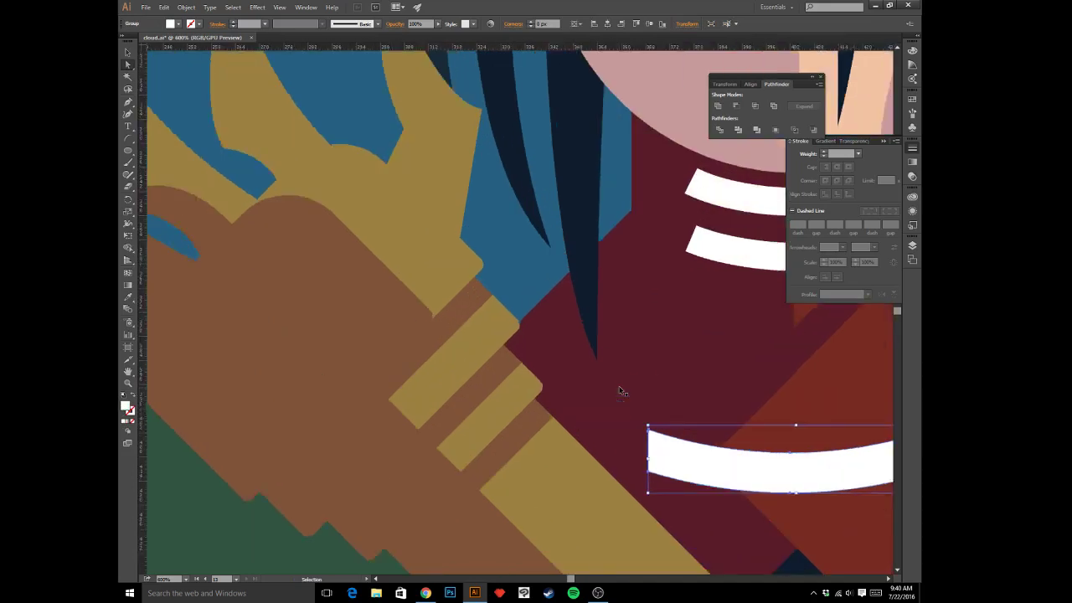
{"action": "left_click_drag", "start_coordinate": [620, 388], "coordinate": [555, 311]}
{"action": "key", "text": "p"}
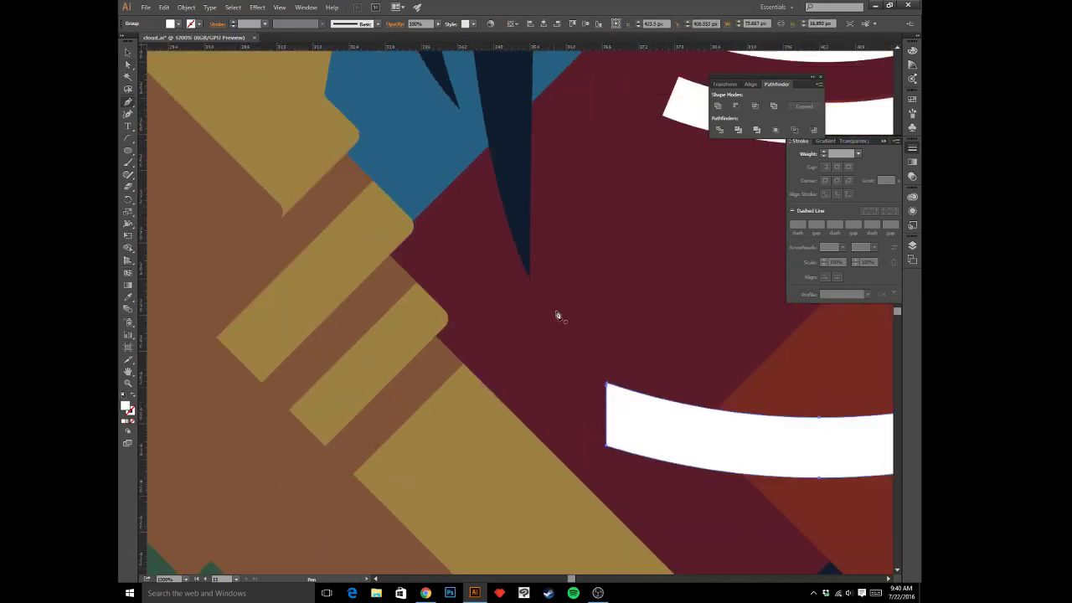
{"action": "left_click", "coordinate": [607, 390]}
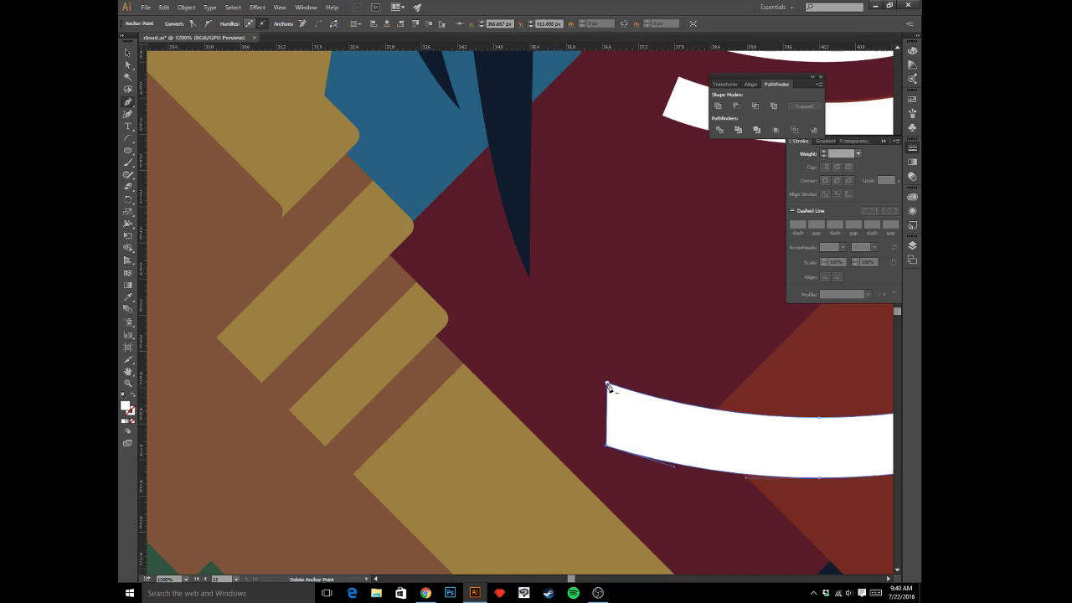
{"action": "key", "text": "a"}
{"action": "left_click", "coordinate": [607, 383]}
{"action": "left_click", "coordinate": [606, 446], "text": "shift"}
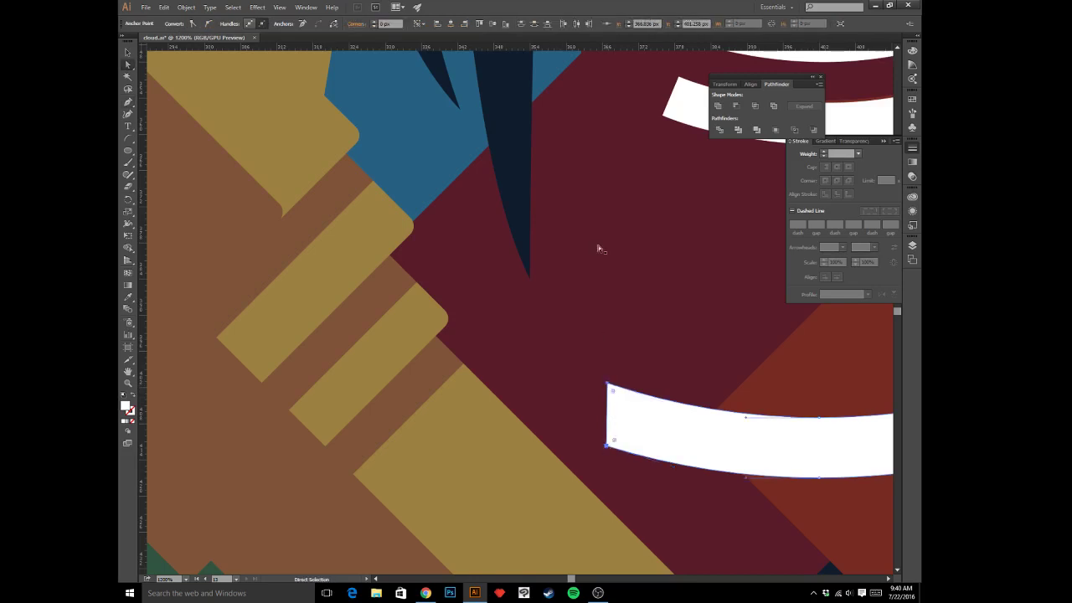
{"action": "left_click", "coordinate": [424, 26]}
{"action": "left_click", "coordinate": [428, 35]}
{"action": "left_click", "coordinate": [422, 25]}
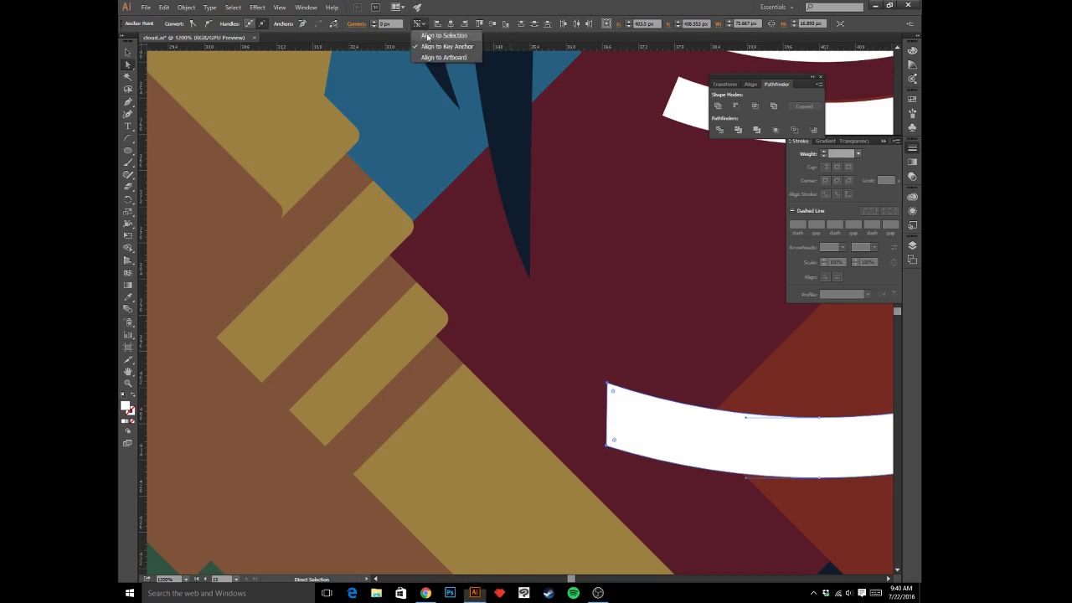
{"action": "left_click", "coordinate": [427, 36]}
{"action": "left_click", "coordinate": [643, 268]}
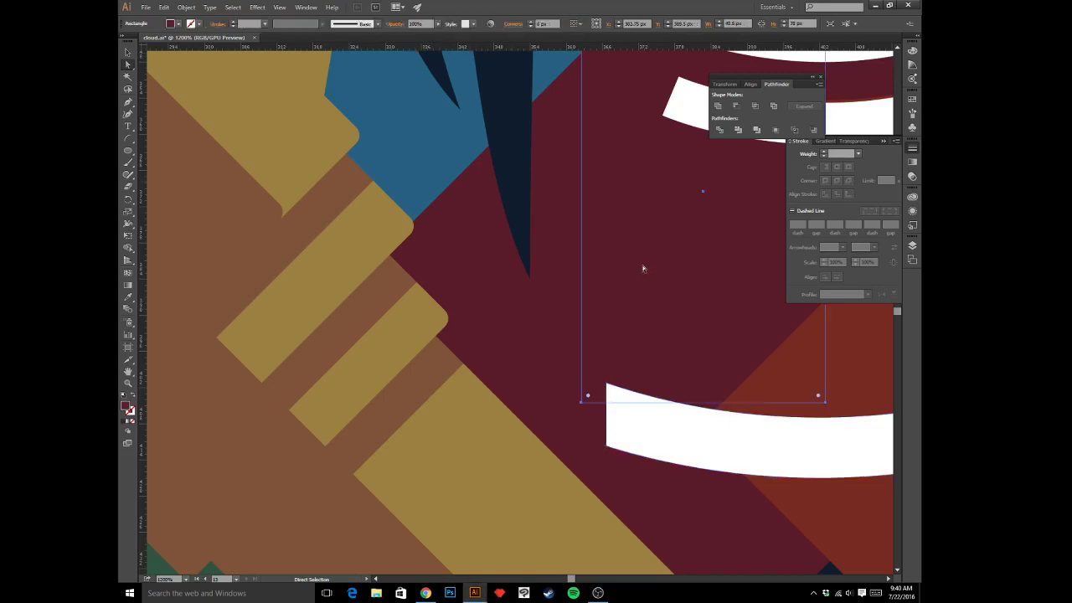
- Try to place a copy of the brown rounded elbow piece over the golden elbow section of the arm
{"action": "key", "text": "ctrl+minus"}
{"action": "key", "text": "ctrl+minus"}
{"action": "key", "text": "ctrl+minus"}
{"action": "key", "text": "ctrl+minus"}
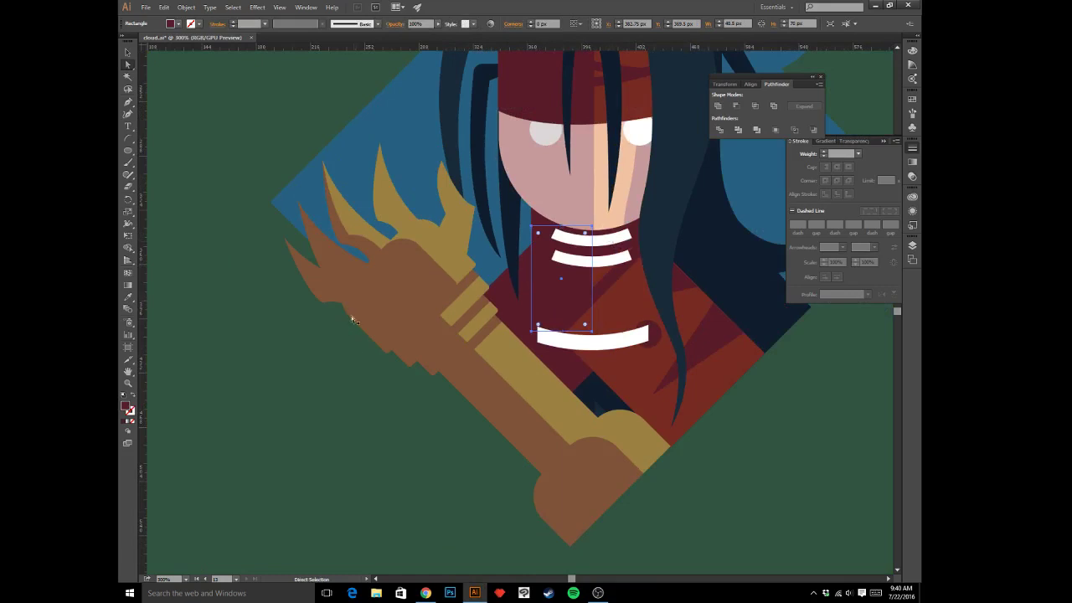
{"action": "left_click", "coordinate": [292, 408]}
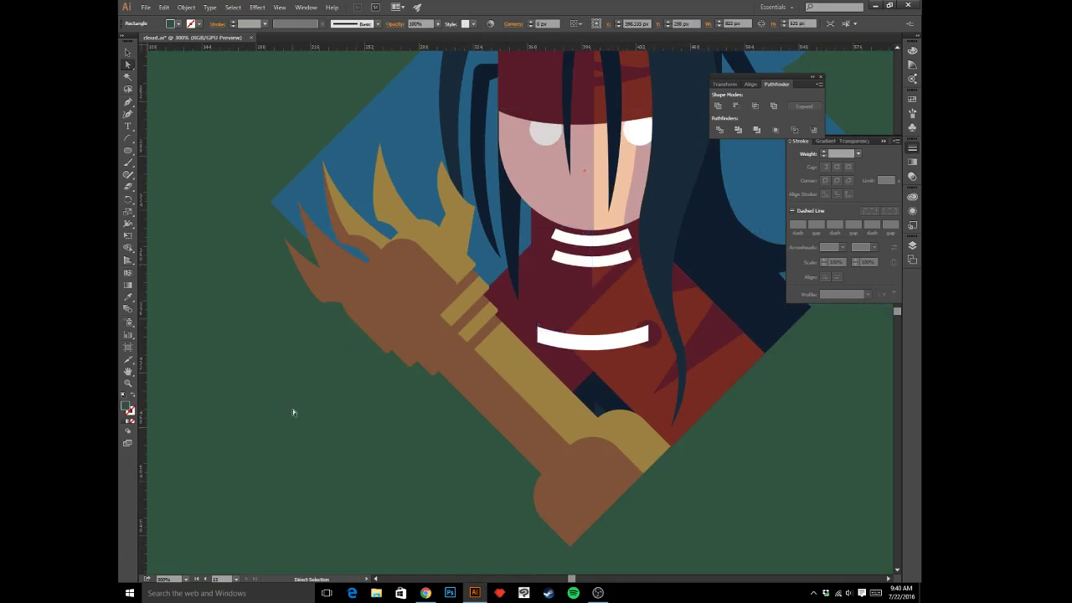
{"action": "left_click", "coordinate": [590, 511]}
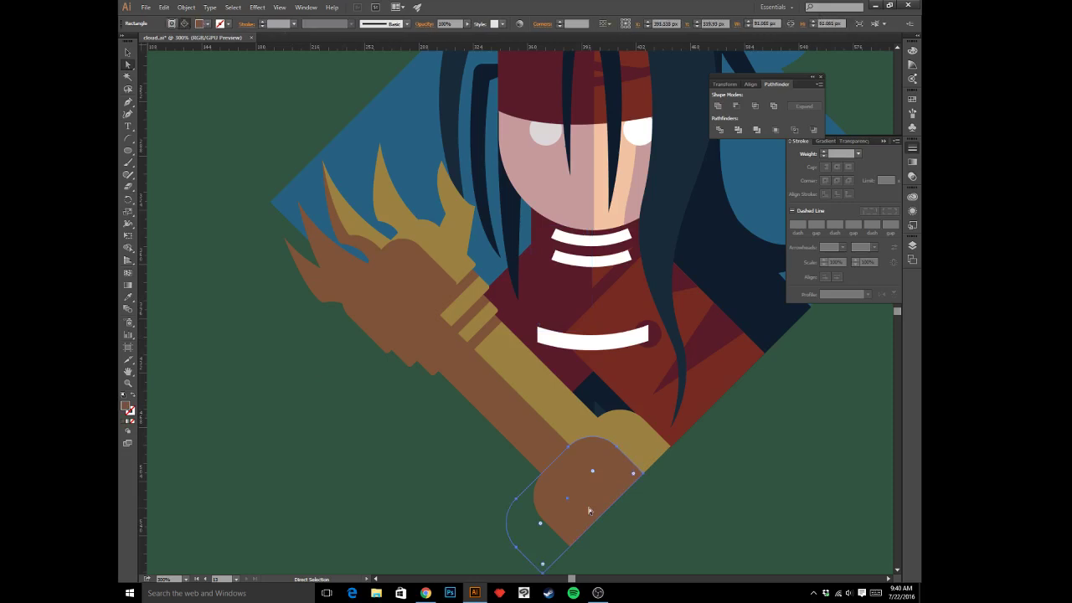
{"action": "key", "text": "v"}
{"action": "key", "text": "a"}
{"action": "left_click_drag", "start_coordinate": [600, 495], "coordinate": [641, 466]}
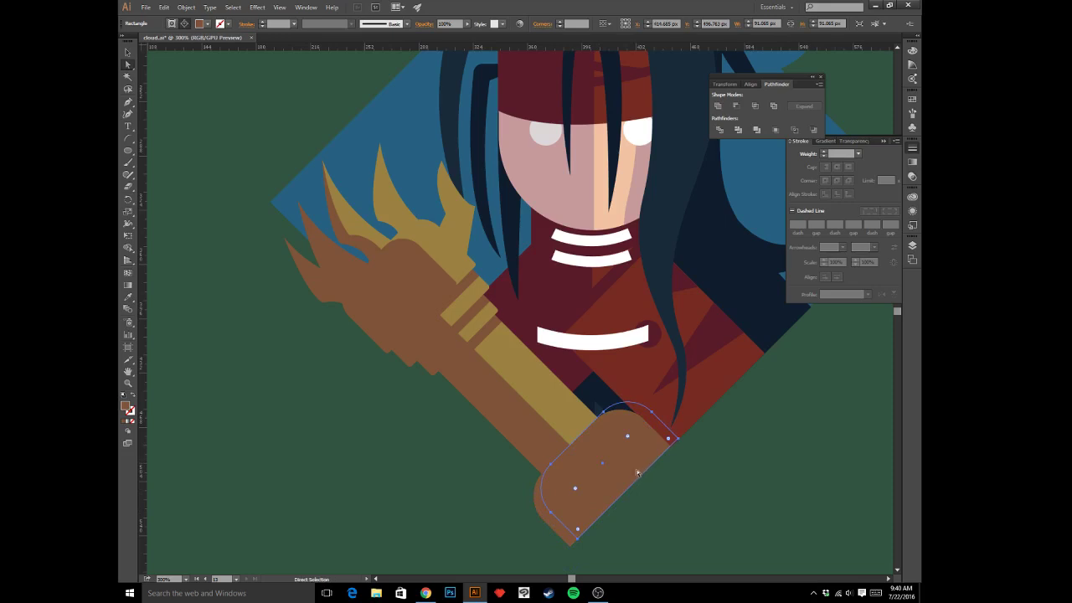
{"action": "key", "text": "v"}
{"action": "key", "text": "a"}
{"action": "key", "text": "Delete"}
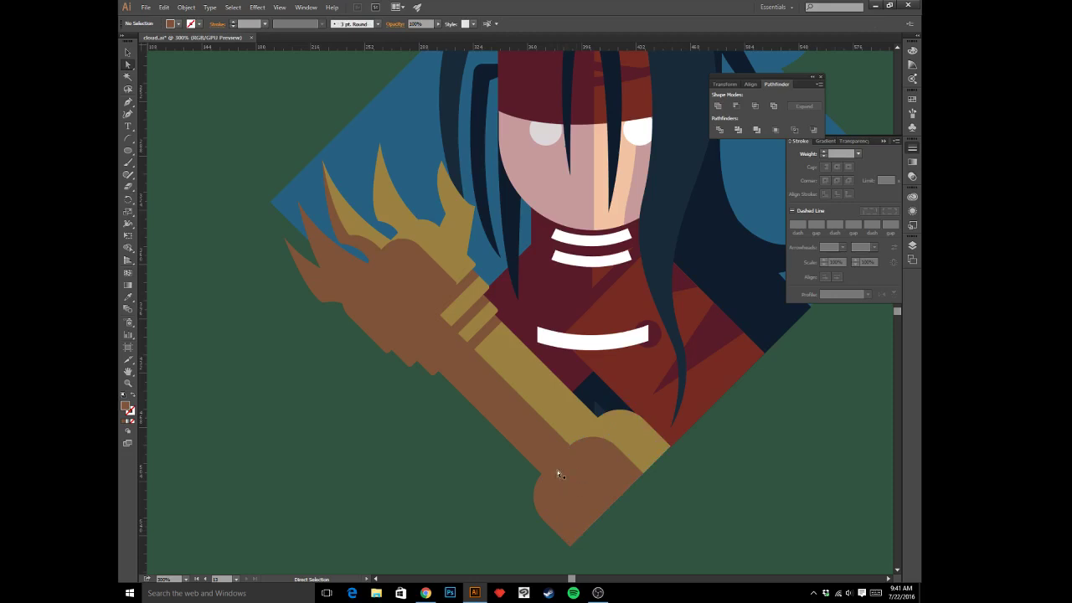
- Draw an unfilled three-point path along the golden forearm's wrist-side end and its lower edge down to the elbow, with a brown stroke
{"action": "key", "text": "p"}
{"action": "left_click", "coordinate": [503, 324]}
{"action": "left_click", "coordinate": [475, 354]}
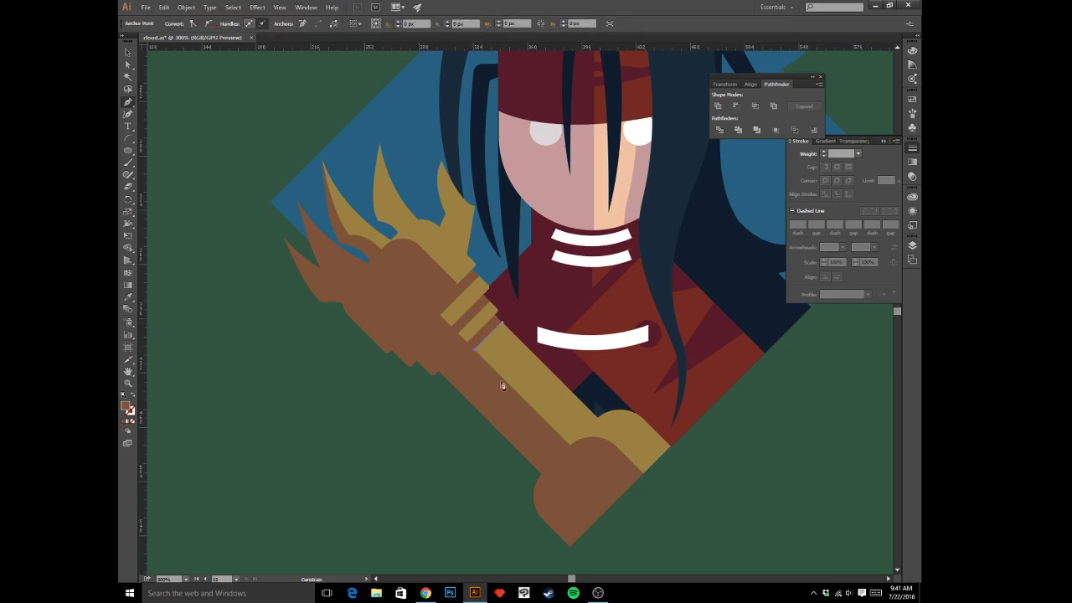
{"action": "left_click", "coordinate": [569, 449]}
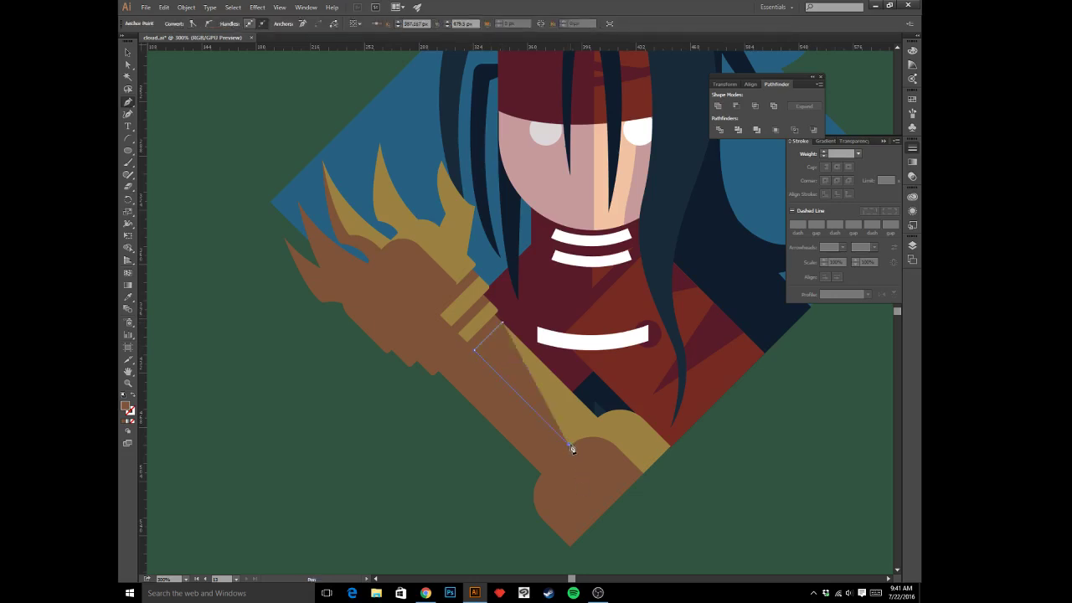
{"action": "key", "text": "shift+x"}
{"action": "key", "text": "a"}
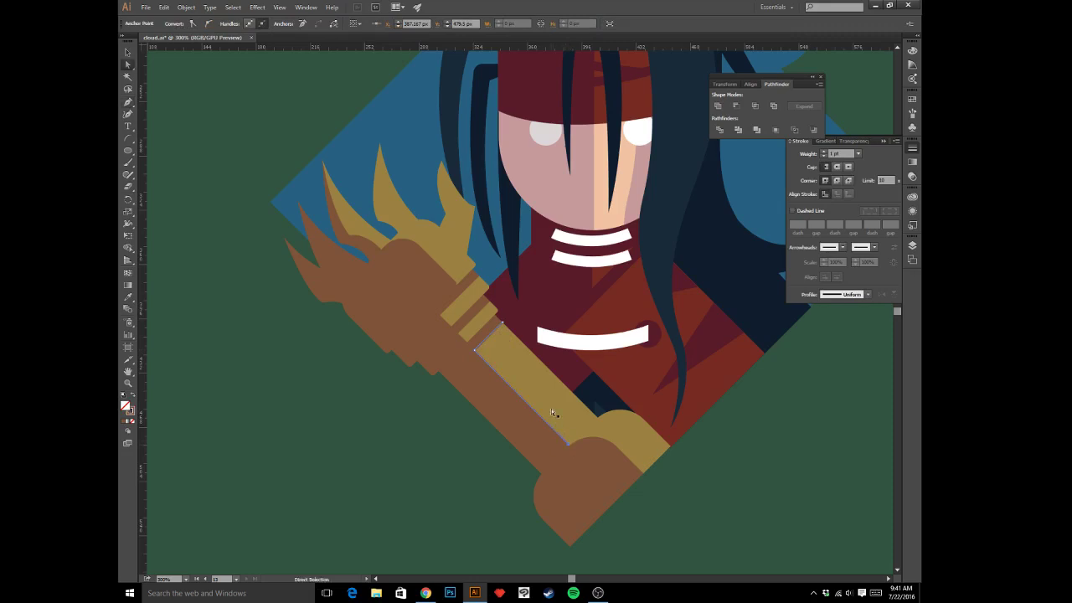
- Recolour the forearm path's stroke to a dark reddish brown, about R 76, G 34, B 36, and open its stroke settings
{"action": "double_click", "coordinate": [132, 409]}
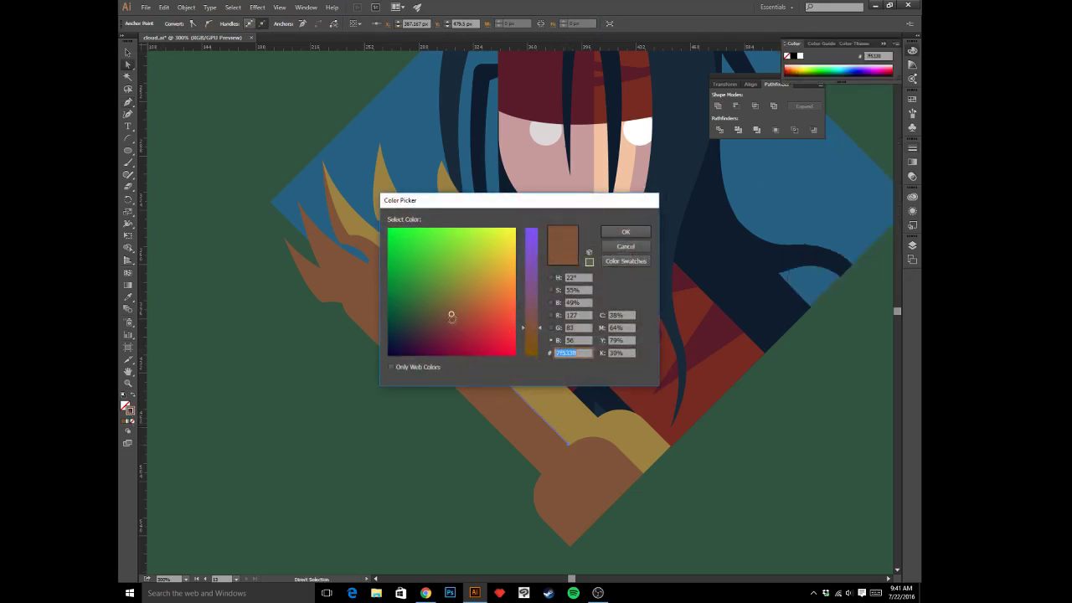
{"action": "left_click", "coordinate": [450, 318]}
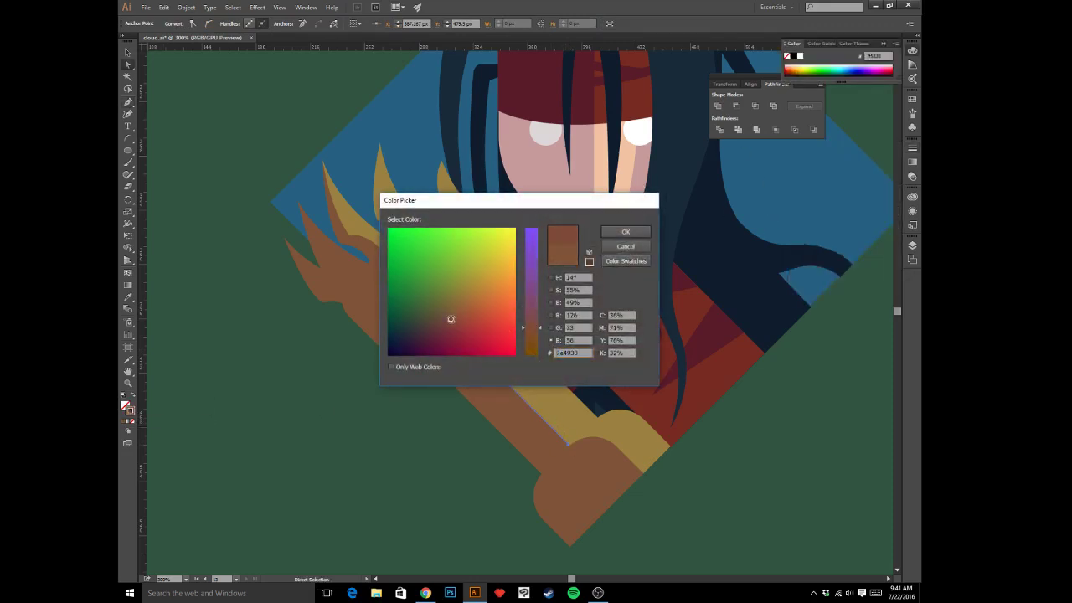
{"action": "left_click", "coordinate": [550, 277]}
{"action": "left_click_drag", "start_coordinate": [460, 311], "coordinate": [472, 317]}
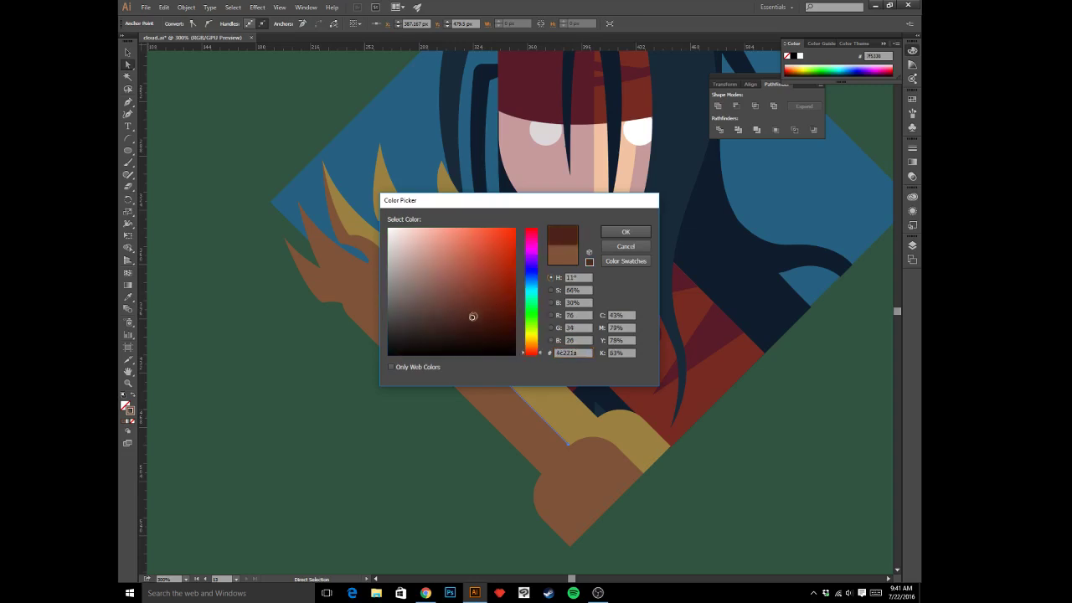
{"action": "left_click", "coordinate": [550, 340]}
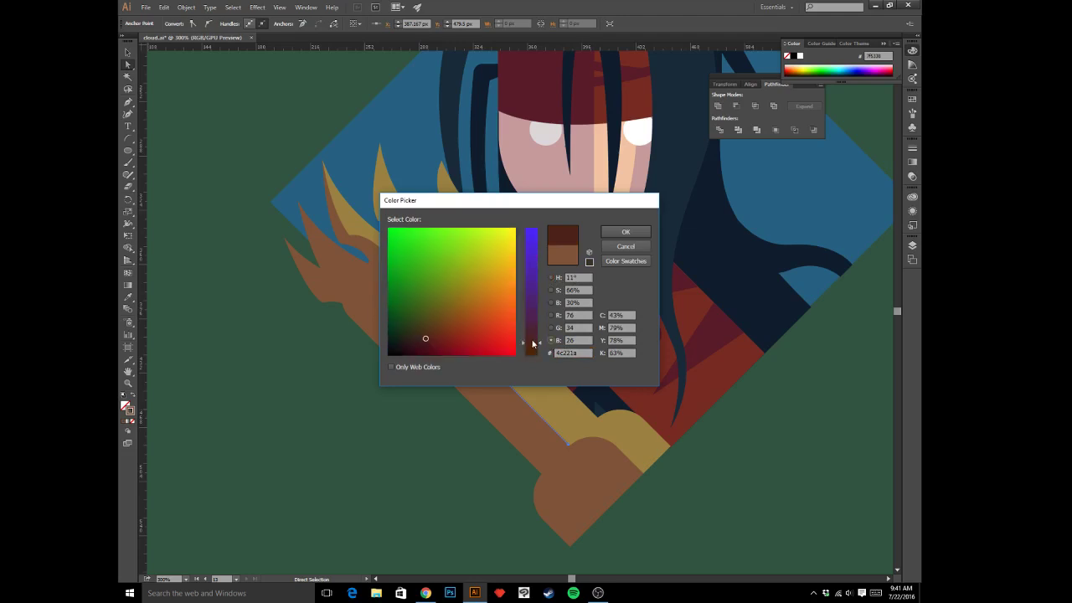
{"action": "left_click_drag", "start_coordinate": [536, 347], "coordinate": [532, 338]}
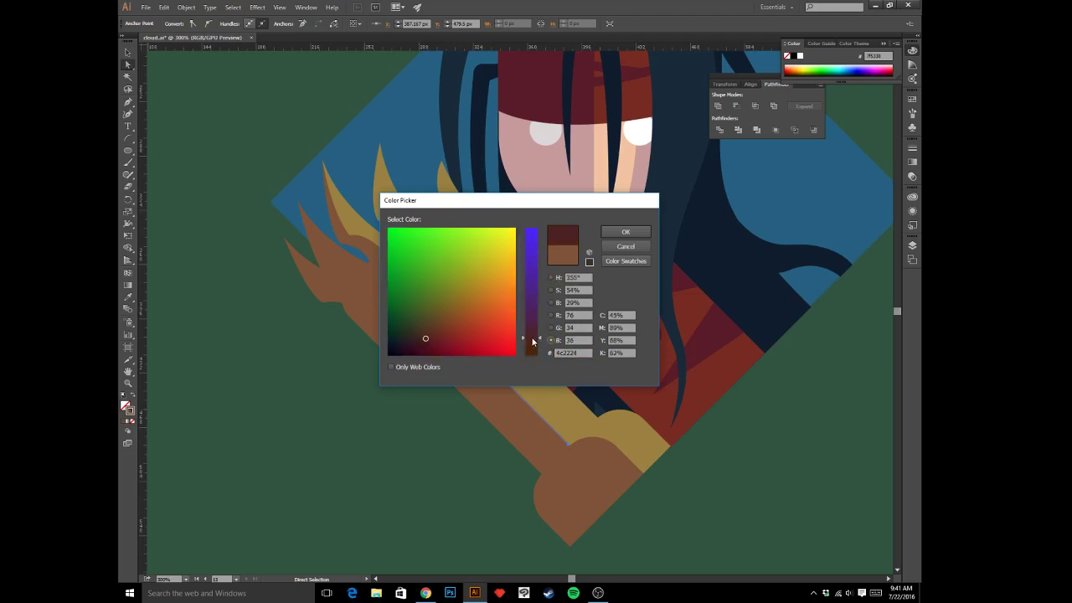
{"action": "left_click", "coordinate": [625, 232]}
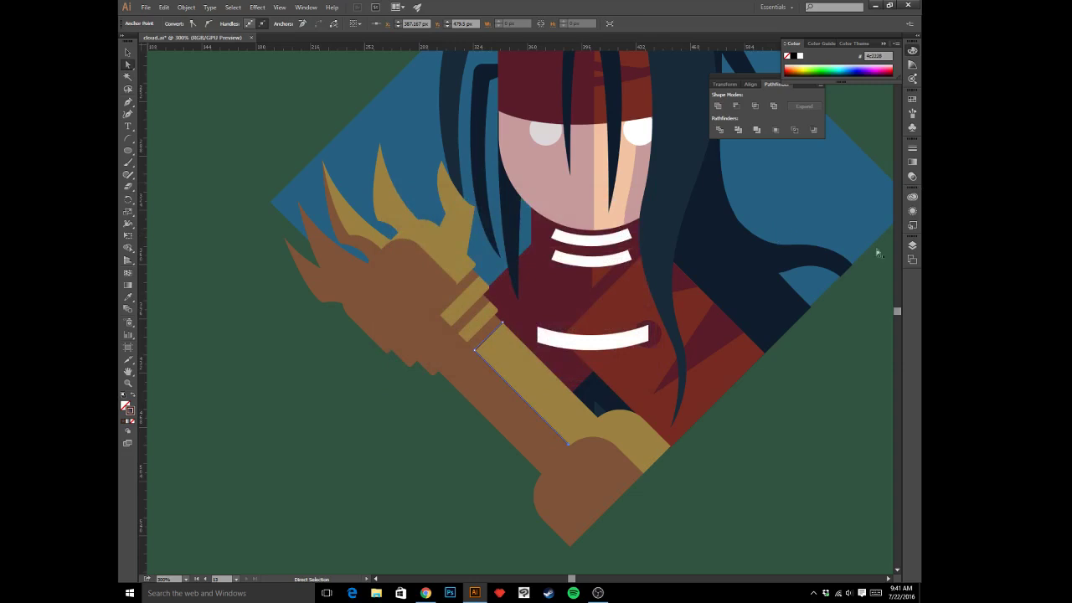
{"action": "left_click", "coordinate": [911, 149]}
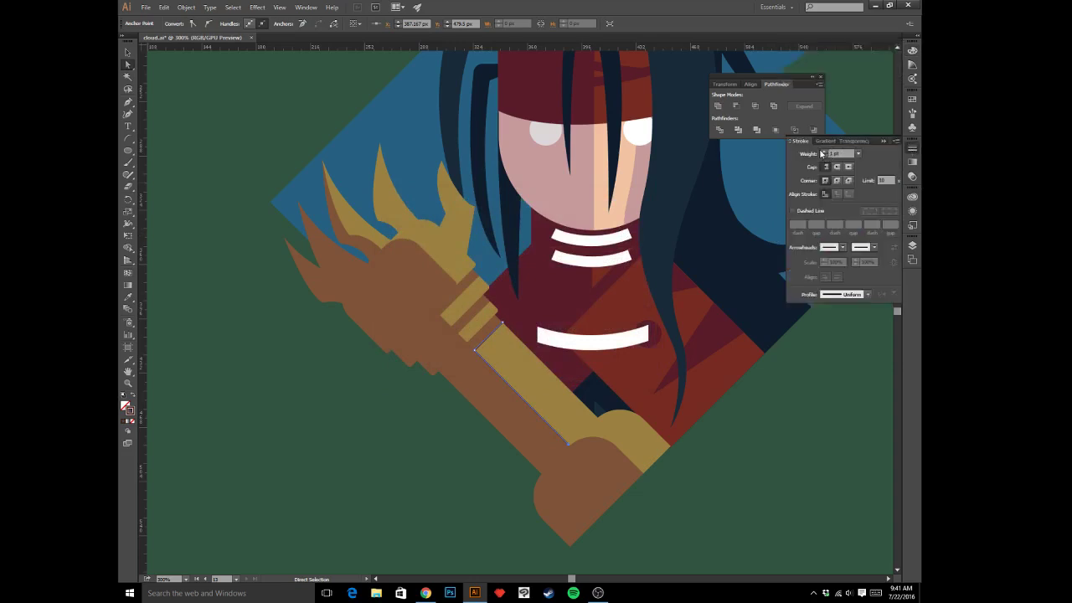
- Set the forearm path's stroke weight to 5 pt and move the path into the clipped arm artwork, in front of the brown forearm shape
{"action": "left_click", "coordinate": [821, 153]}
{"action": "left_click", "coordinate": [821, 153]}
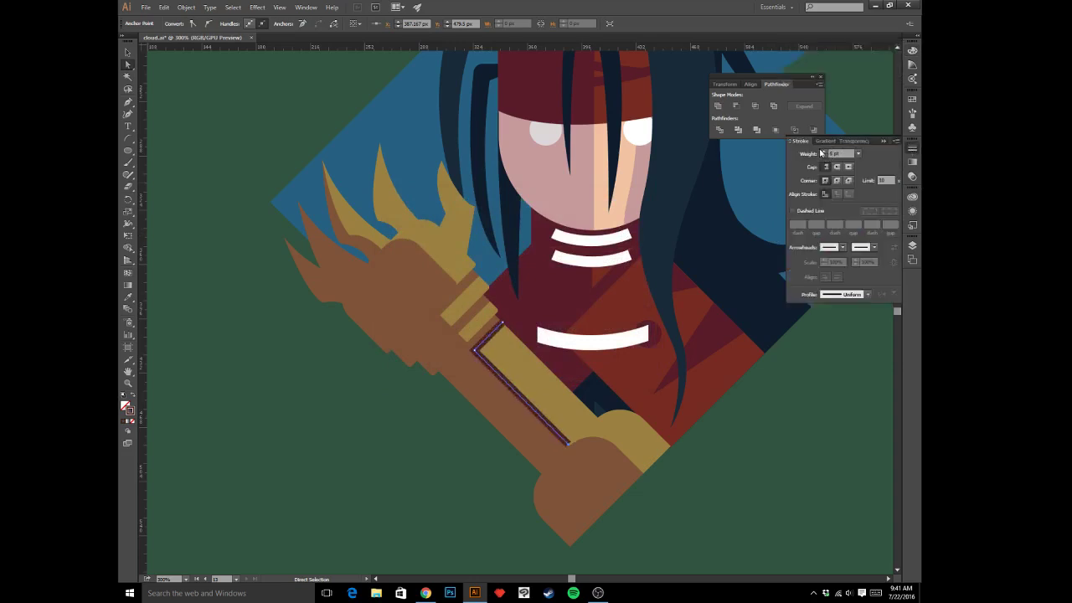
{"action": "key", "text": "v"}
{"action": "left_click", "coordinate": [758, 447]}
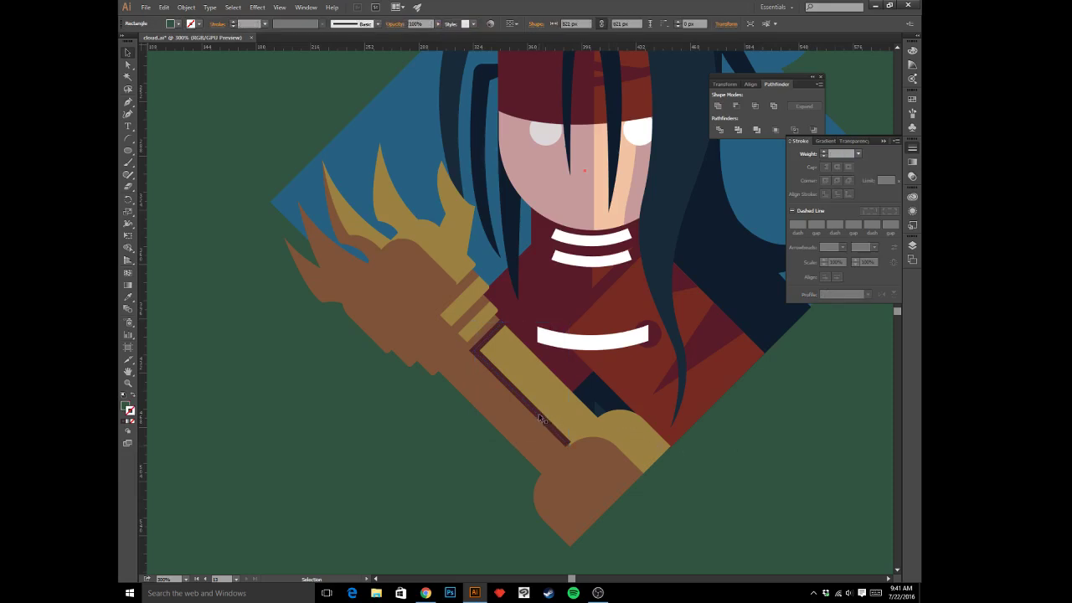
{"action": "left_click", "coordinate": [540, 418]}
{"action": "key", "text": "ctrl+x"}
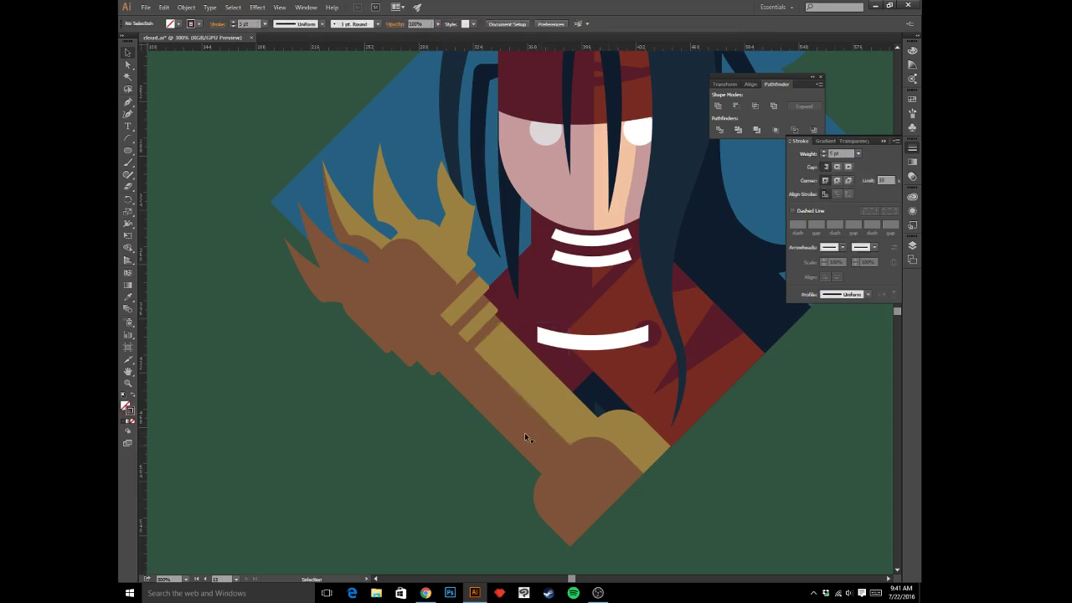
{"action": "left_click", "coordinate": [524, 432]}
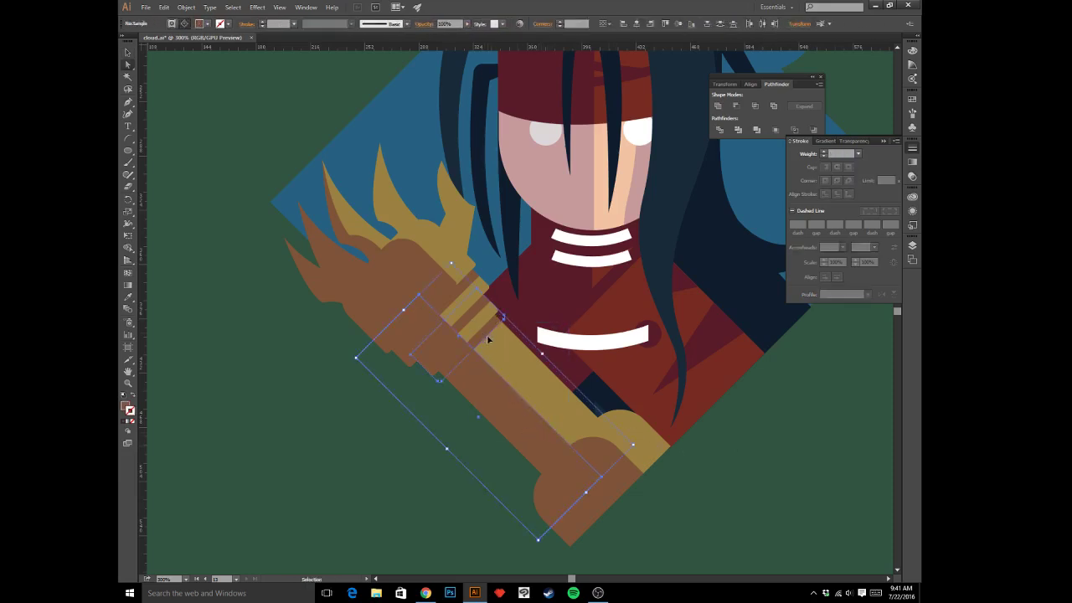
{"action": "key", "text": "ctrl+f"}
{"action": "left_click", "coordinate": [690, 518]}
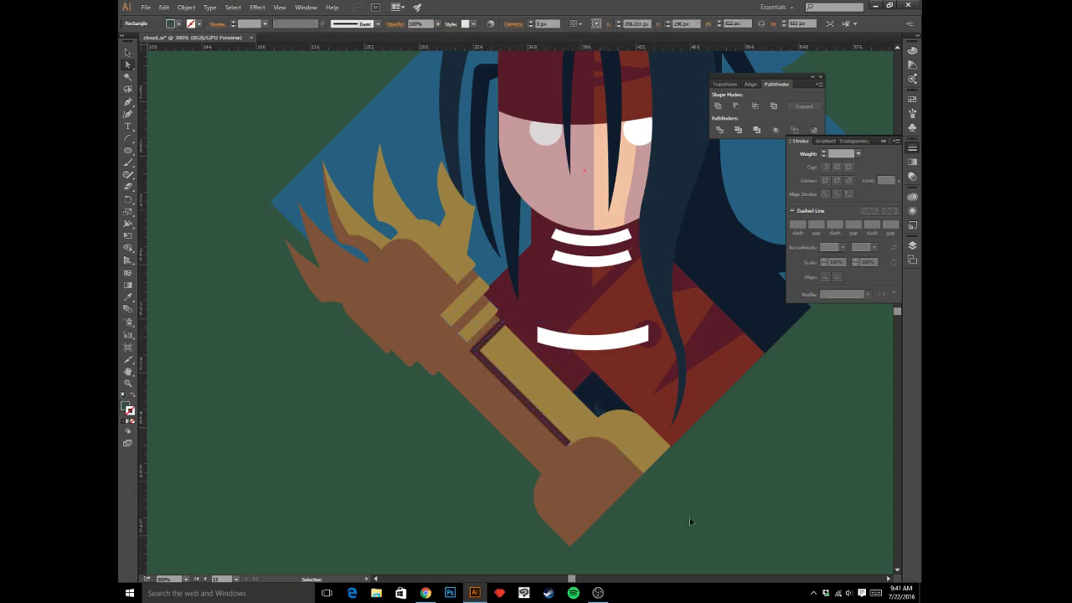
- Thicken the dark outline along the golden forearm to a stroke weight of 8 pt
{"action": "key", "text": "ctrl+minus"}
{"action": "key", "text": "ctrl+minus"}
{"action": "key", "text": "ctrl+minus"}
{"action": "key", "text": "ctrl+minus"}
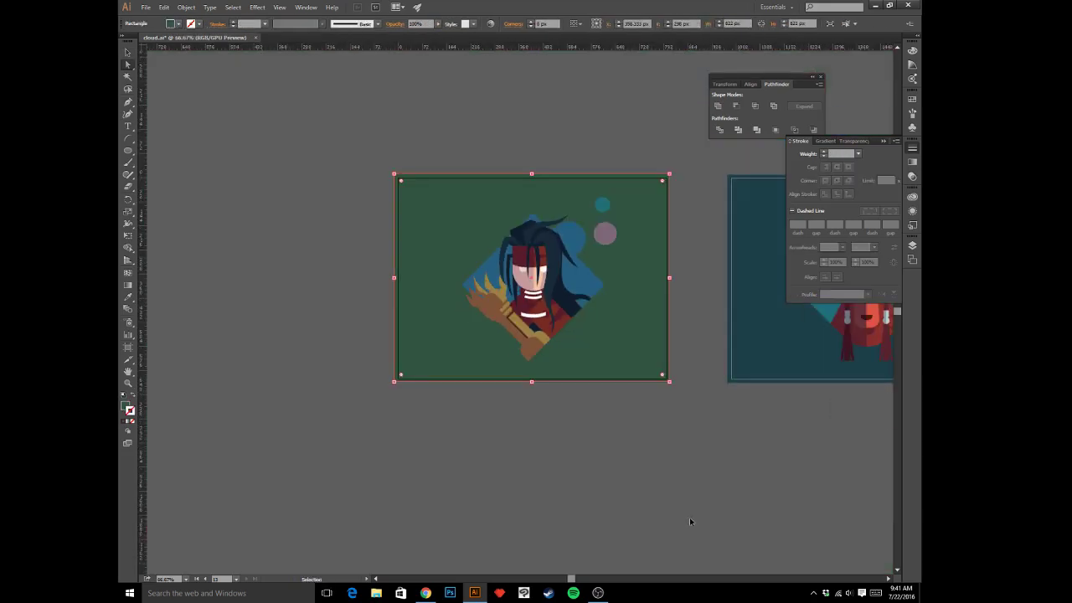
{"action": "key", "text": "ctrl+plus"}
{"action": "key", "text": "ctrl+plus"}
{"action": "key", "text": "ctrl+plus"}
{"action": "key", "text": "ctrl+plus"}
{"action": "key", "text": "a"}
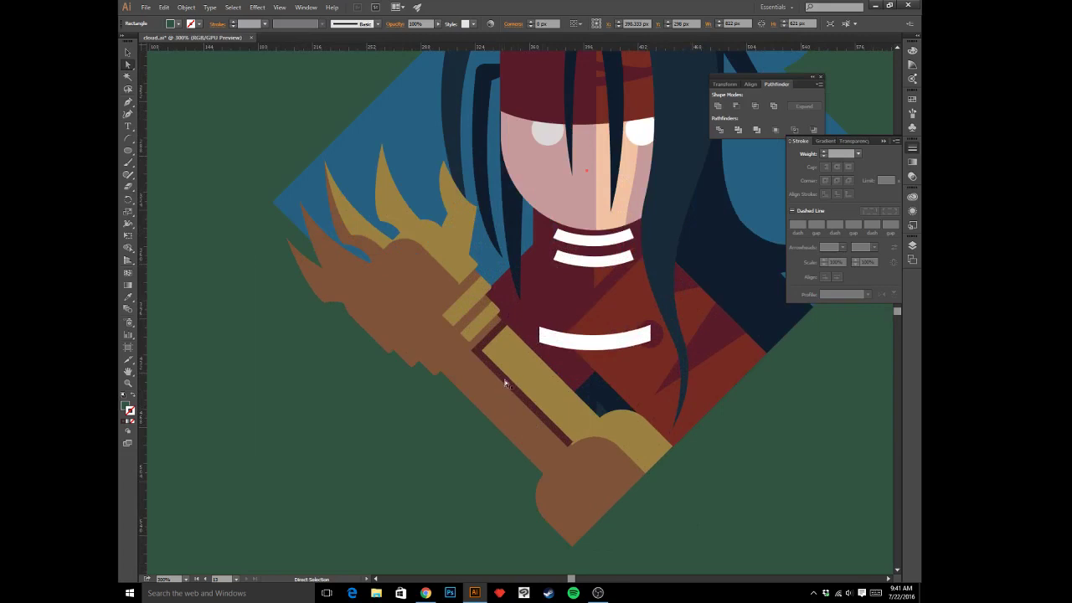
{"action": "left_click", "coordinate": [502, 378]}
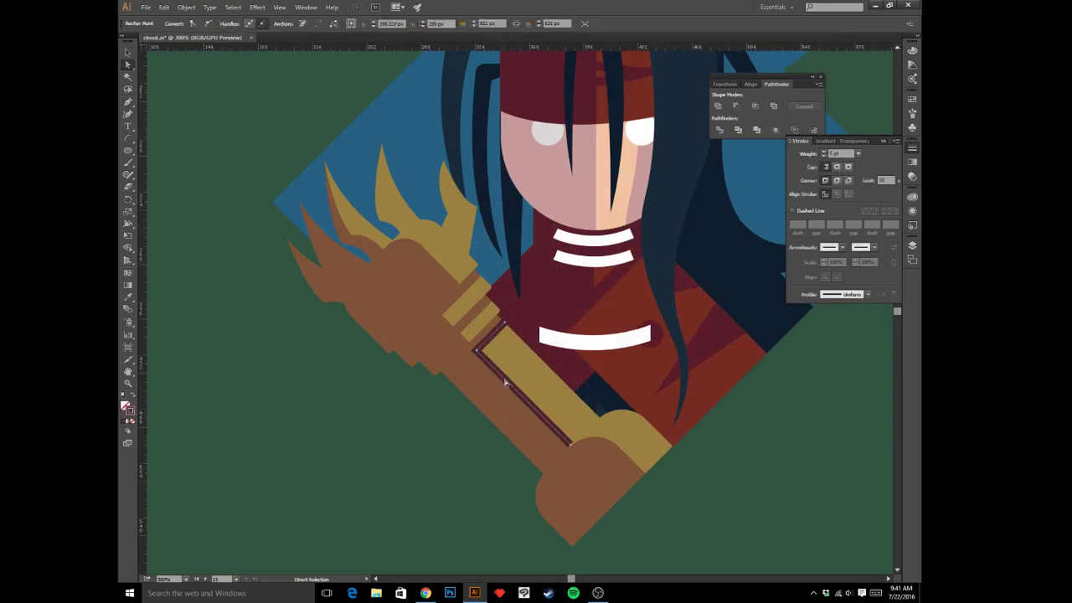
{"action": "left_click", "coordinate": [823, 151]}
{"action": "left_click", "coordinate": [823, 152]}
{"action": "left_click", "coordinate": [823, 151]}
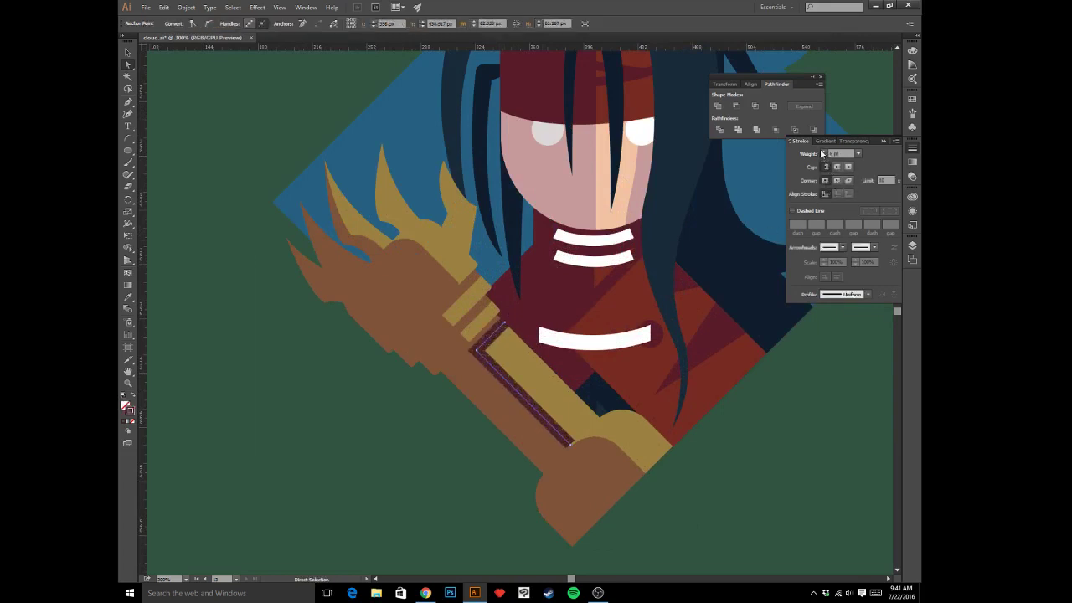
- Shift the two wrist-side points of the forearm outline slightly along the arm toward the elbow
{"action": "left_click", "coordinate": [476, 351]}
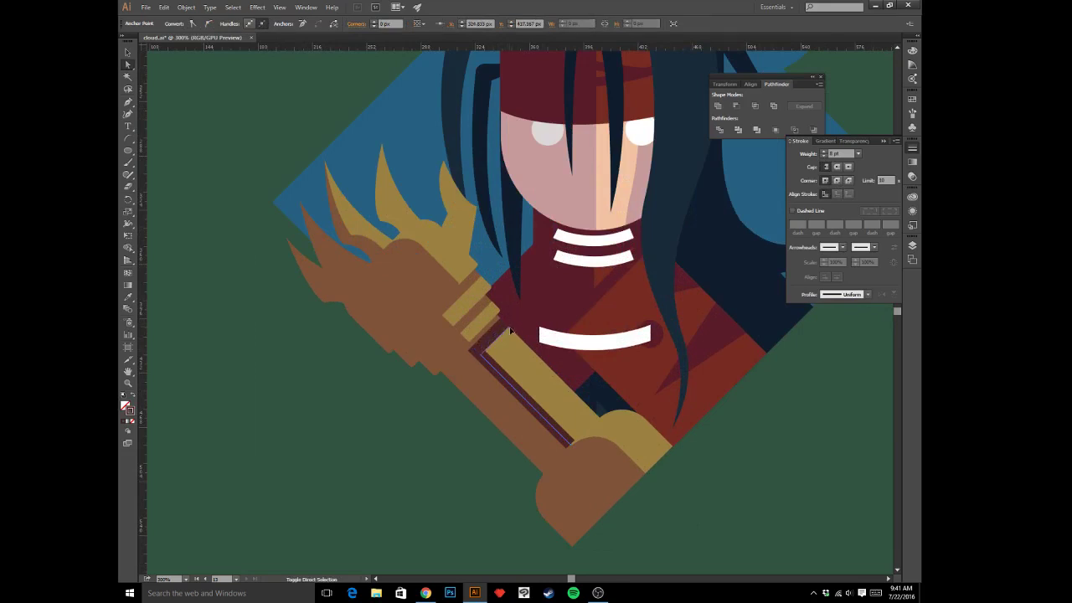
{"action": "left_click_drag", "start_coordinate": [505, 323], "coordinate": [513, 331]}
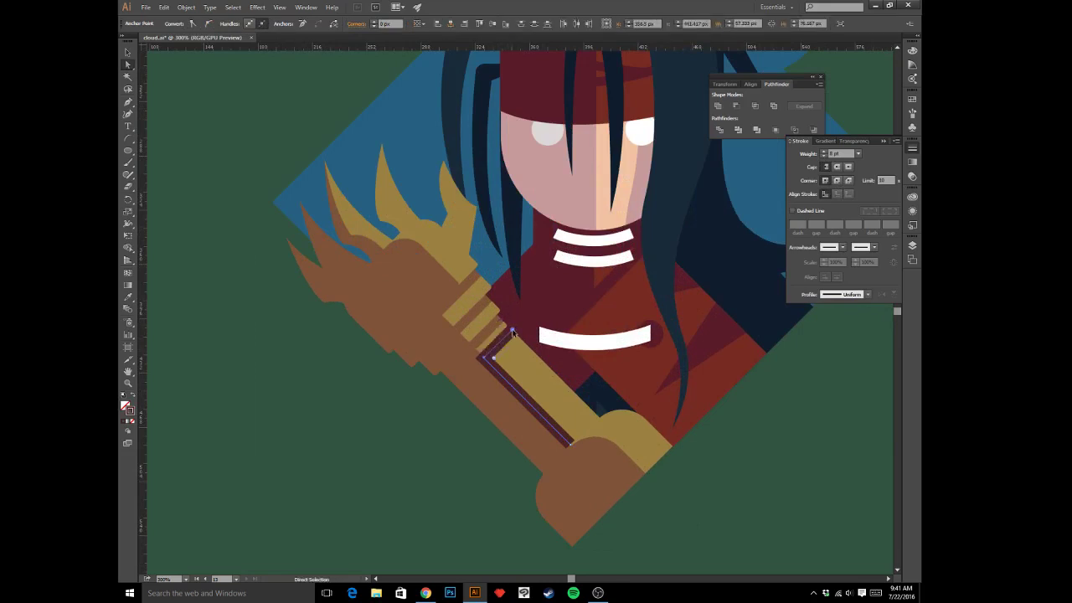
{"action": "left_click", "coordinate": [432, 537]}
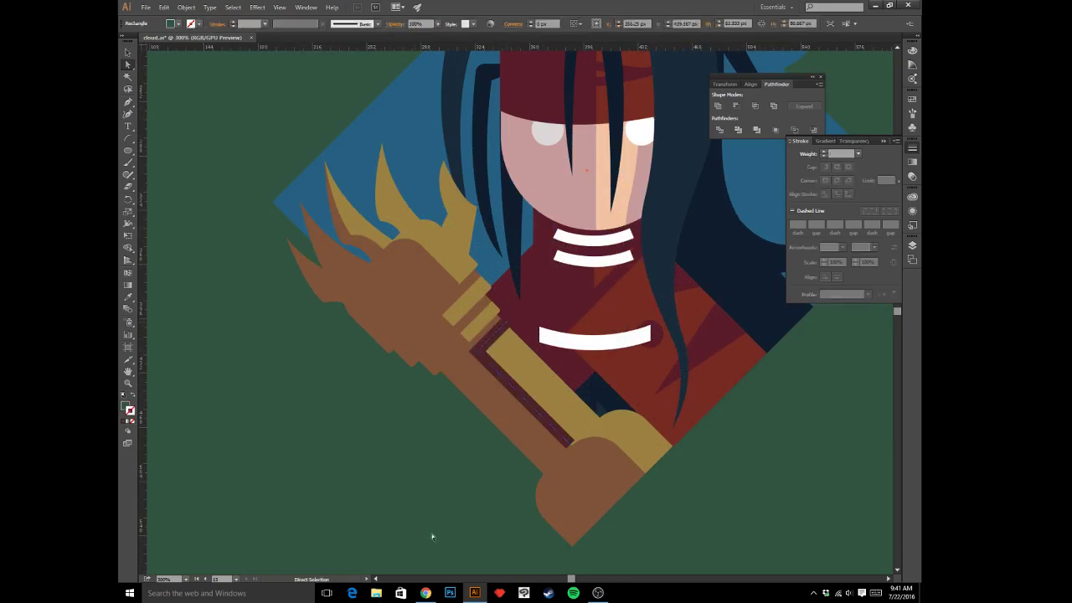
- Examine the thickened forearm outline within the whole artwork and at its elbow-side end
{"action": "key", "text": "v"}
{"action": "key", "text": "ctrl+minus"}
{"action": "key", "text": "ctrl+minus"}
{"action": "key", "text": "ctrl+minus"}
{"action": "key", "text": "ctrl+minus"}
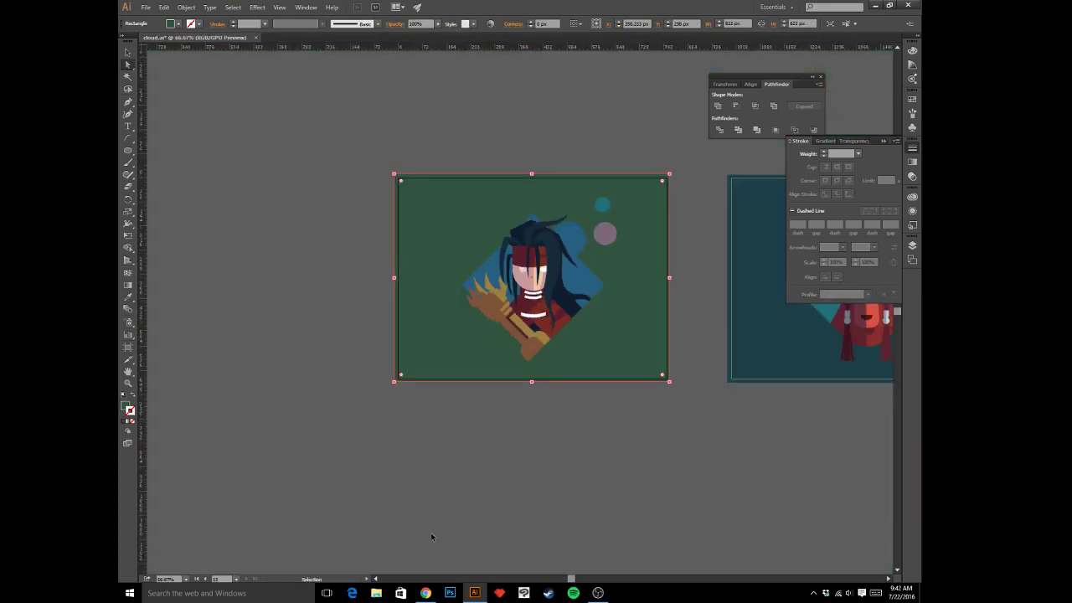
{"action": "key", "text": "ctrl+plus"}
{"action": "key", "text": "ctrl+plus"}
{"action": "key", "text": "ctrl+plus"}
{"action": "key", "text": "ctrl+plus"}
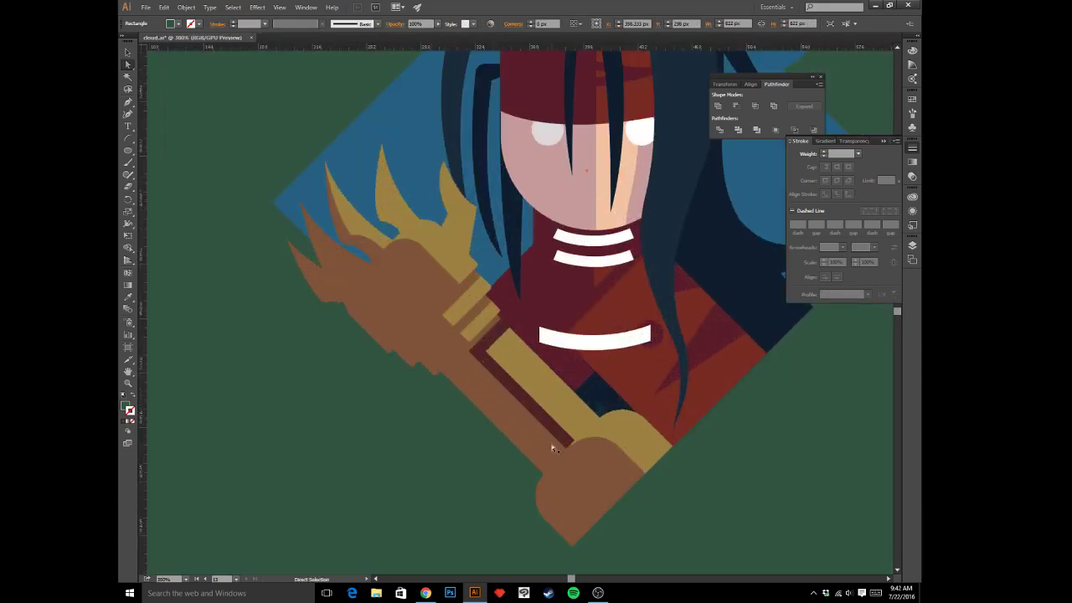
{"action": "left_click", "coordinate": [559, 437]}
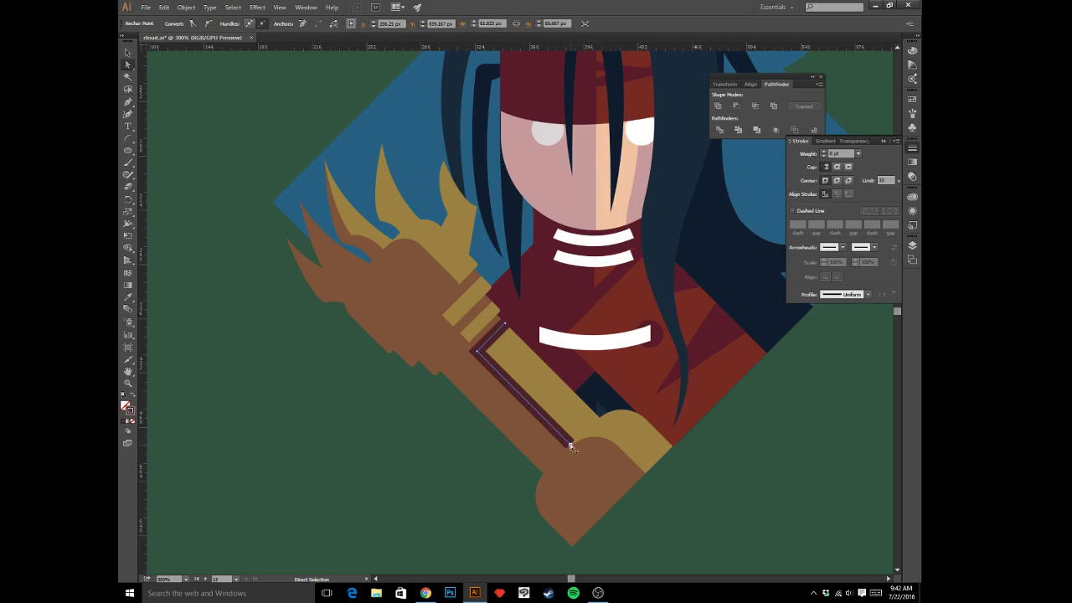
{"action": "left_click", "coordinate": [574, 448]}
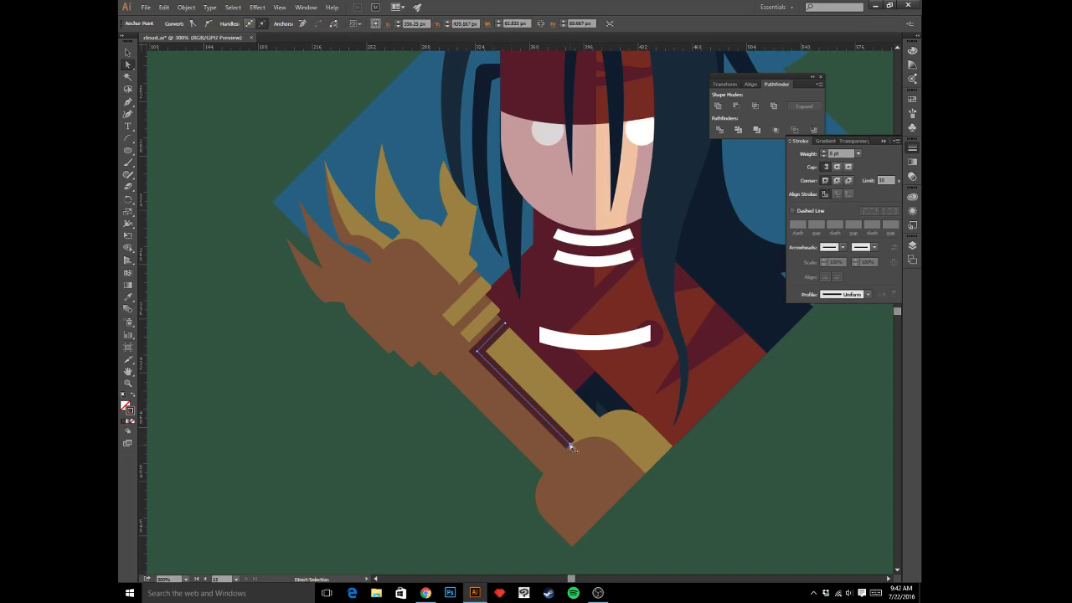
{"action": "left_click", "coordinate": [678, 507]}
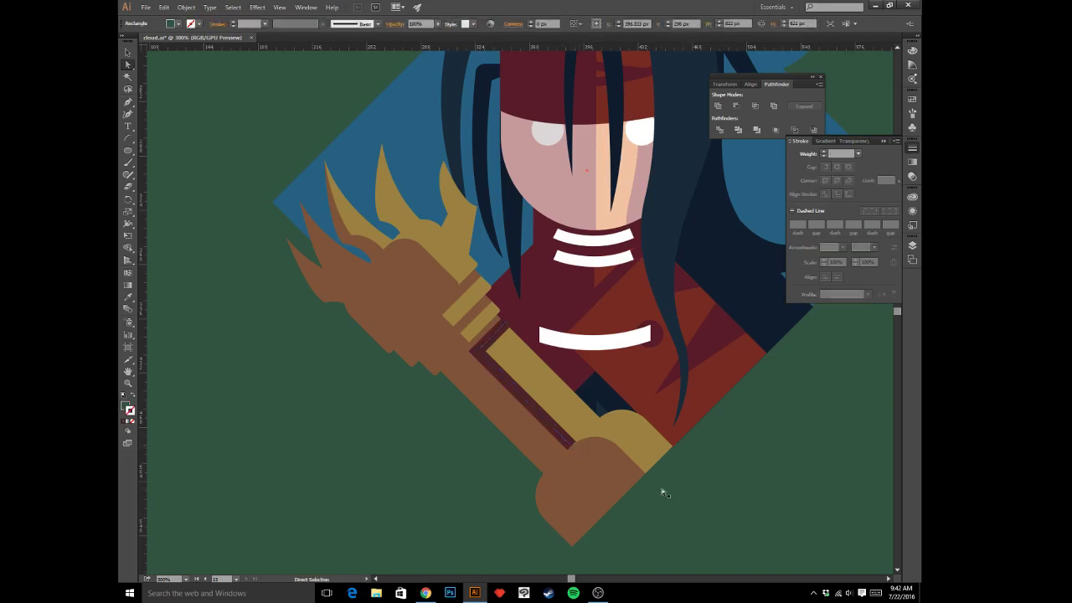
- Draw an open curved path along the brown elbow piece's upper edge up to the forearm outline, and copy that outline's 8 pt dark stroke onto it
{"action": "key", "text": "p"}
{"action": "left_click", "coordinate": [655, 482]}
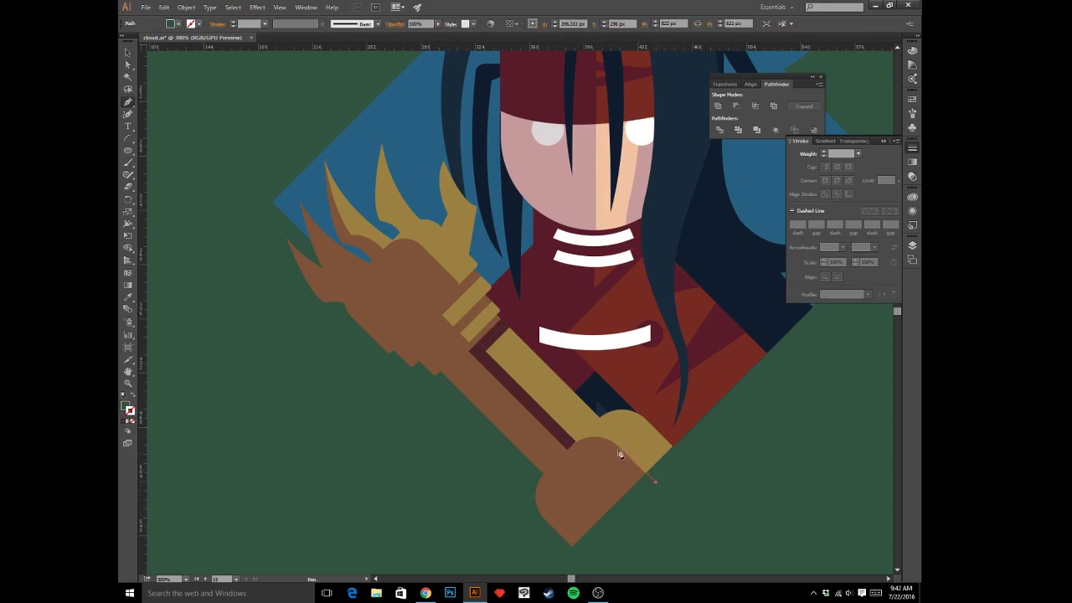
{"action": "left_click_drag", "start_coordinate": [615, 450], "coordinate": [578, 454]}
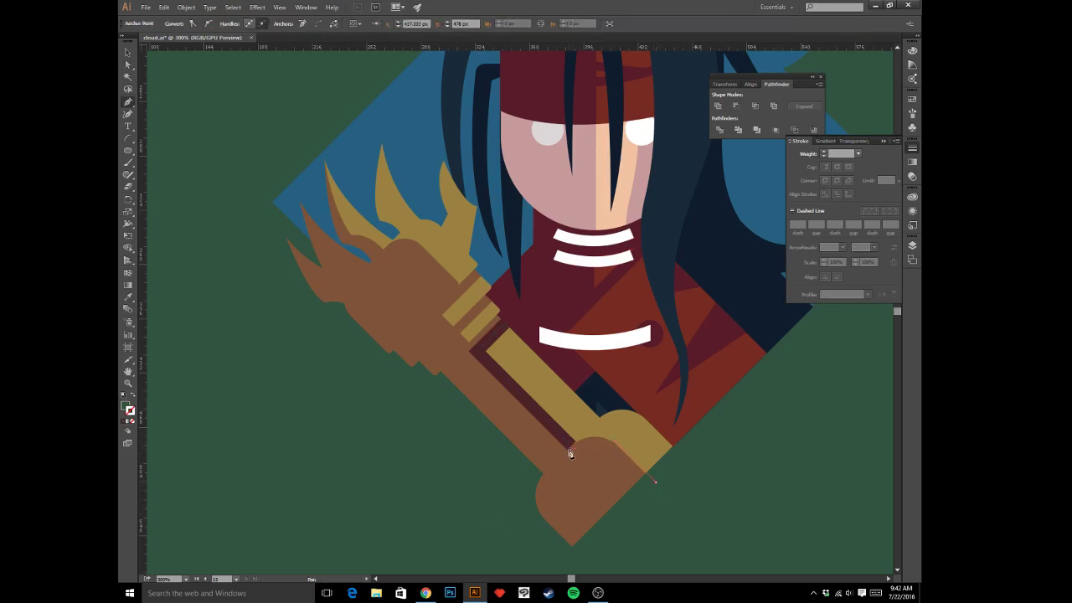
{"action": "left_click_drag", "start_coordinate": [569, 452], "coordinate": [545, 476]}
{"action": "key", "text": "i"}
{"action": "left_click", "coordinate": [546, 413]}
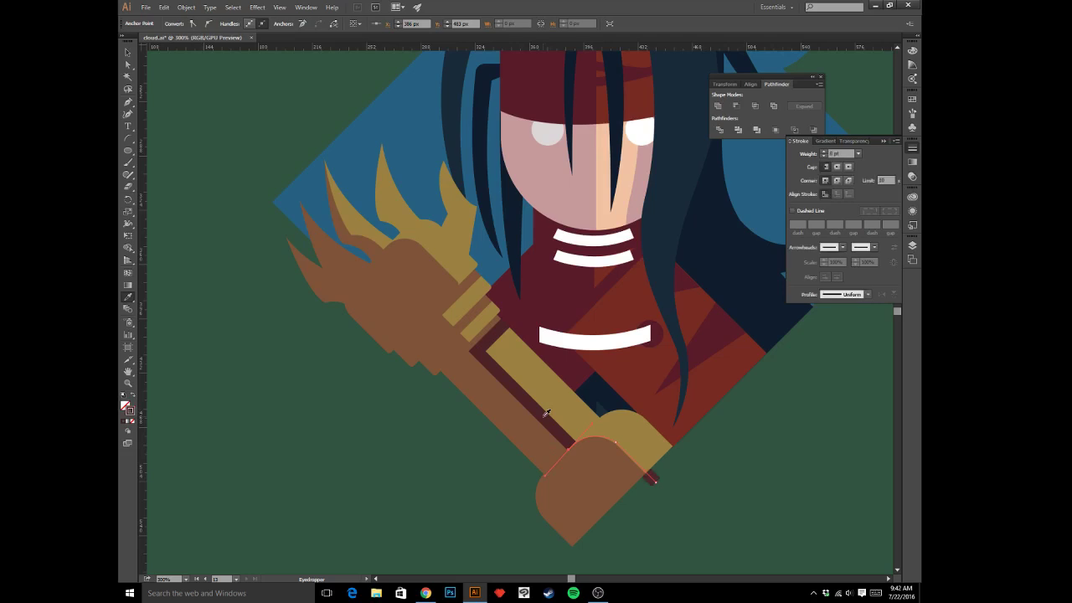
- Move the new elbow path into the clipped arm artwork by cutting it and pasting it in front of the brown elbow piece
{"action": "key", "text": "v"}
{"action": "left_click", "coordinate": [650, 477]}
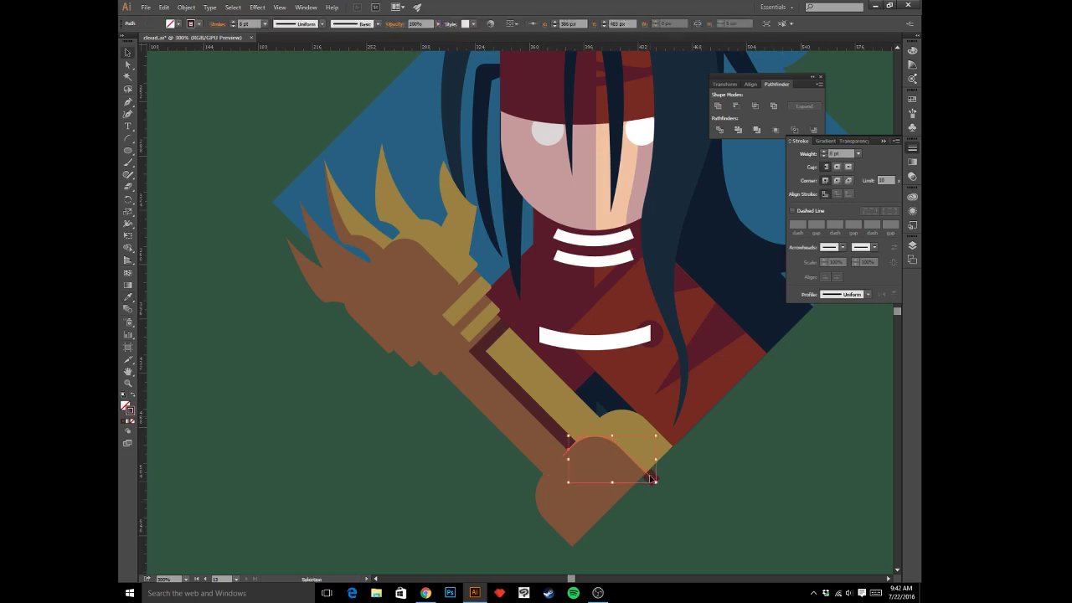
{"action": "key", "text": "a"}
{"action": "left_click", "coordinate": [617, 466]}
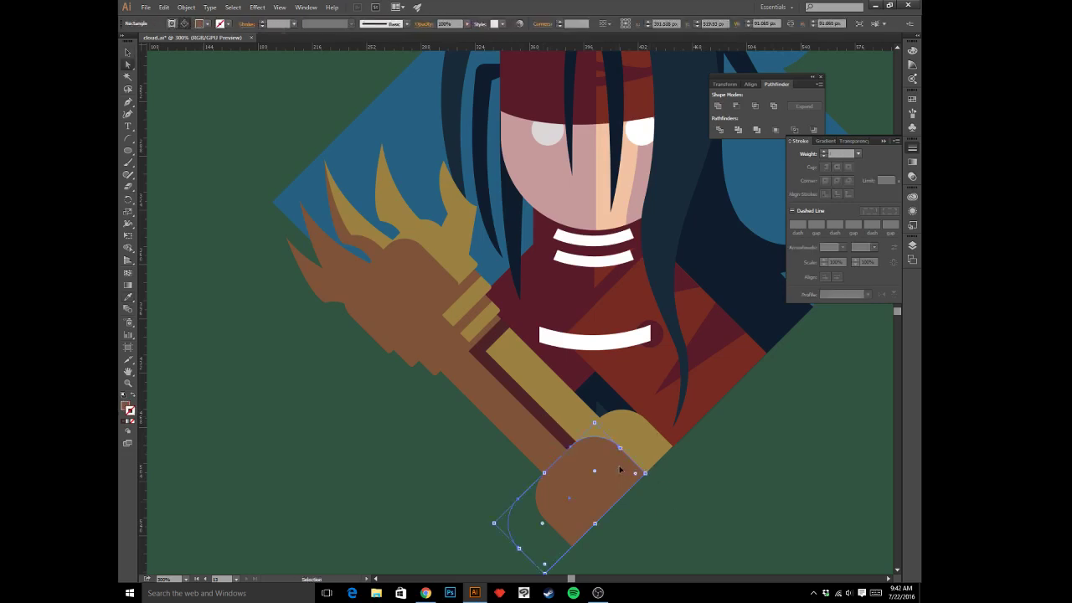
{"action": "key", "text": "ctrl+f"}
{"action": "left_click", "coordinate": [685, 501]}
{"action": "key", "text": "v"}
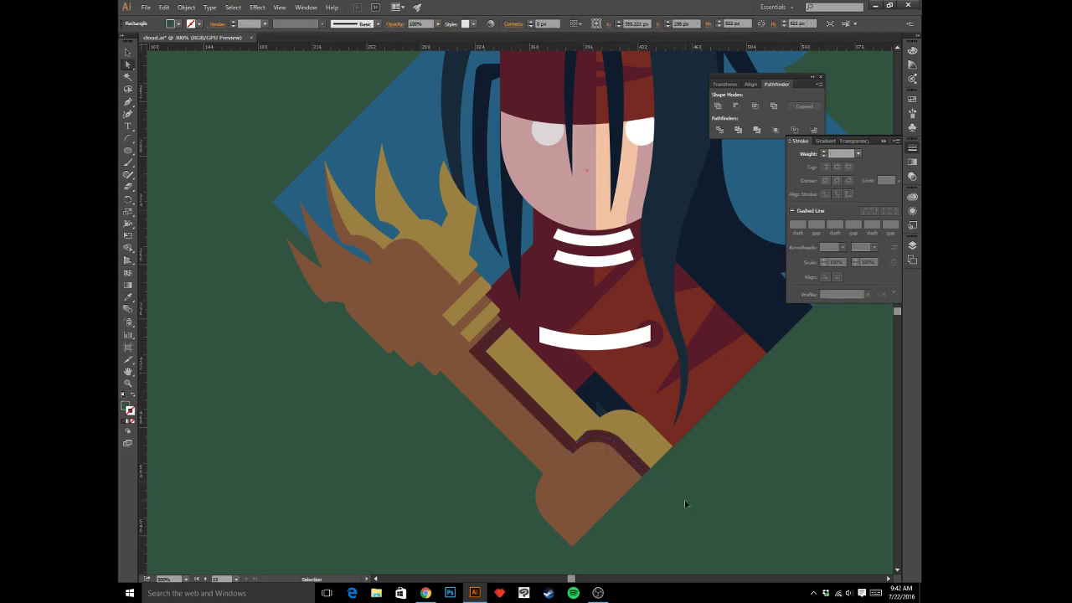
- Nudge the elbow outline's forearm-side end point and its curve point slightly to refine the junction with the forearm outline
{"action": "key", "text": "ctrl+minus"}
{"action": "key", "text": "ctrl+minus"}
{"action": "key", "text": "ctrl+minus"}
{"action": "key", "text": "ctrl+minus"}
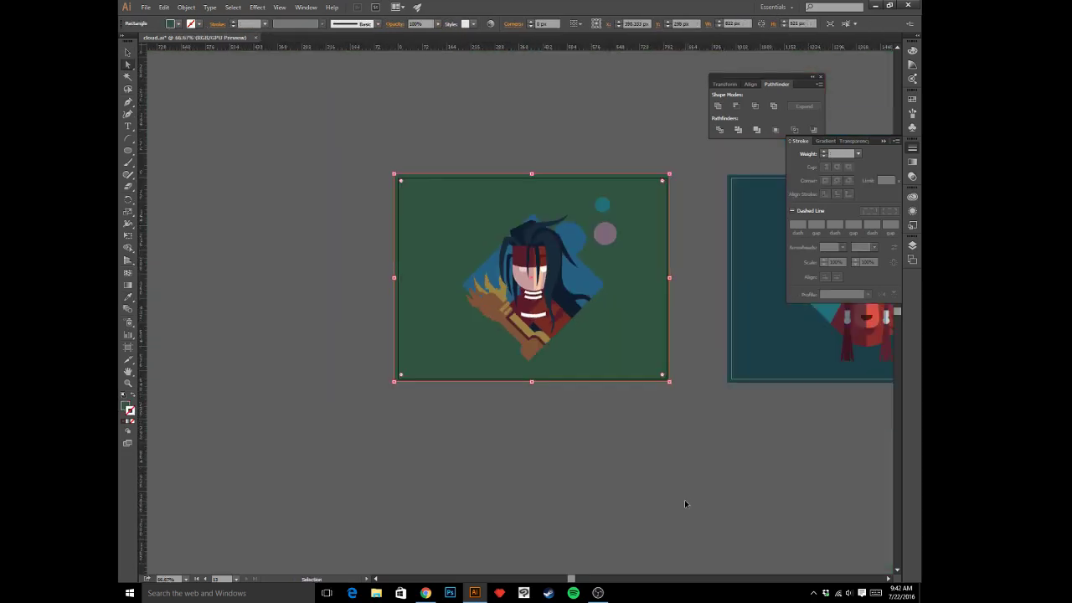
{"action": "key", "text": "ctrl+plus"}
{"action": "key", "text": "ctrl+plus"}
{"action": "key", "text": "ctrl+plus"}
{"action": "key", "text": "ctrl+plus"}
{"action": "key", "text": "ctrl+plus"}
{"action": "left_click_drag", "start_coordinate": [625, 467], "coordinate": [601, 423]}
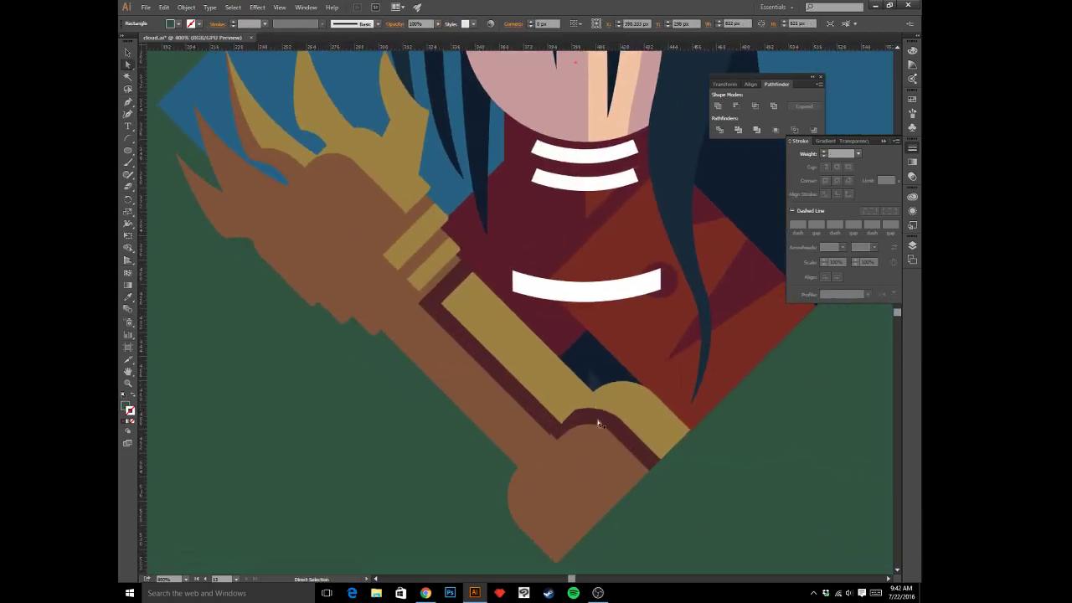
{"action": "left_click", "coordinate": [609, 424]}
{"action": "left_click", "coordinate": [609, 424]}
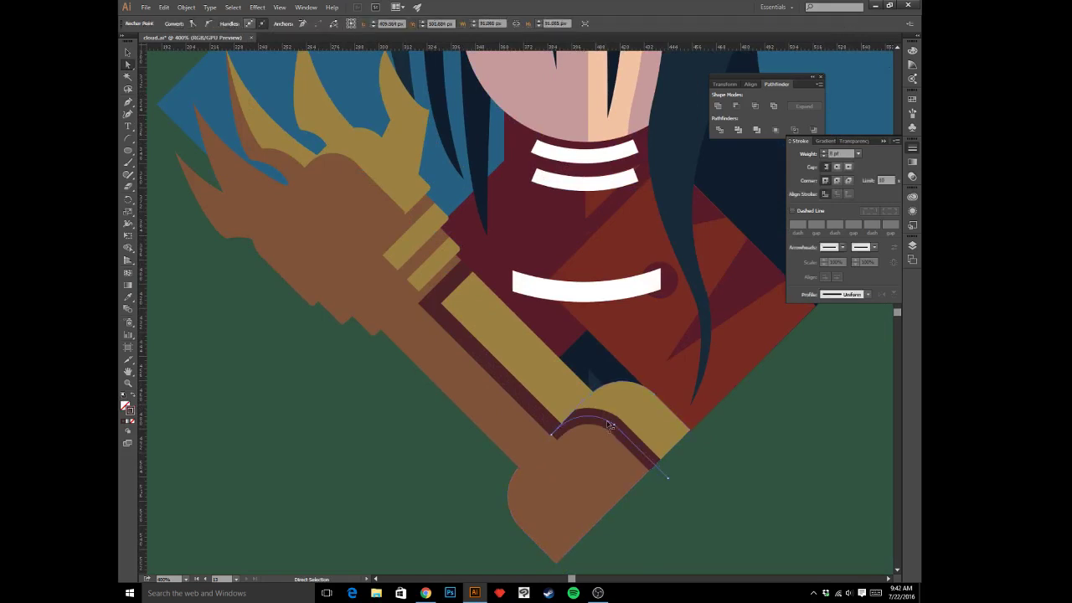
{"action": "left_click", "coordinate": [553, 435]}
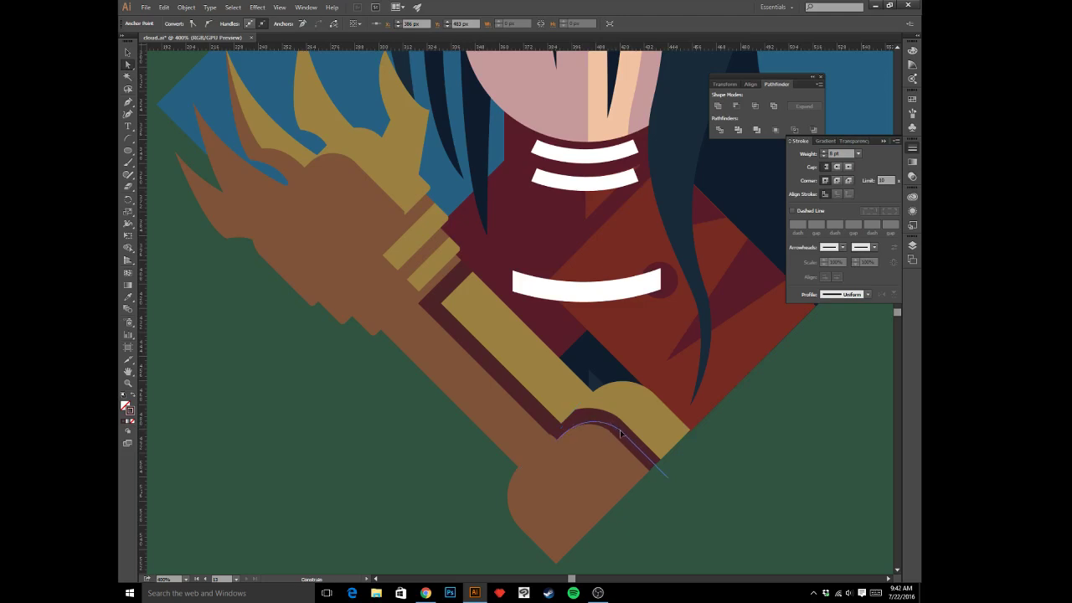
{"action": "left_click", "coordinate": [620, 431]}
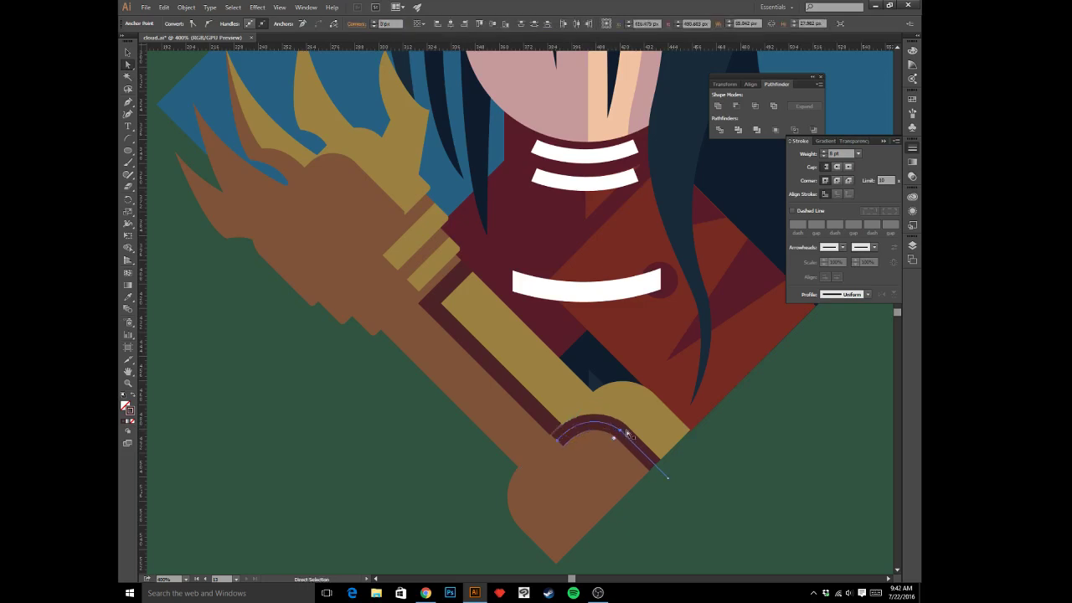
{"action": "key", "text": "Up"}
{"action": "key", "text": "Left"}
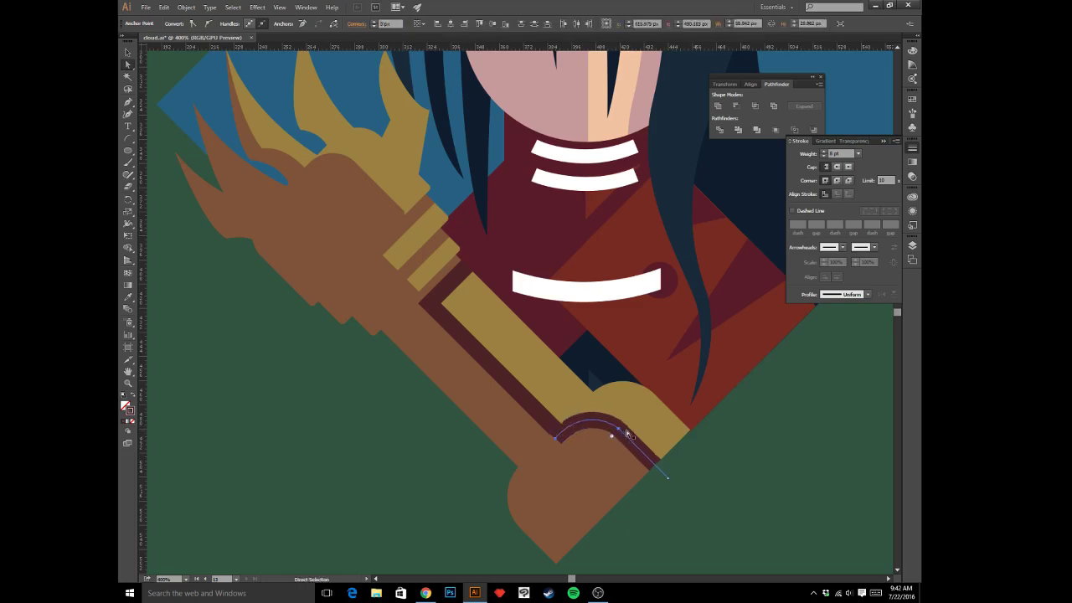
{"action": "key", "text": "Down"}
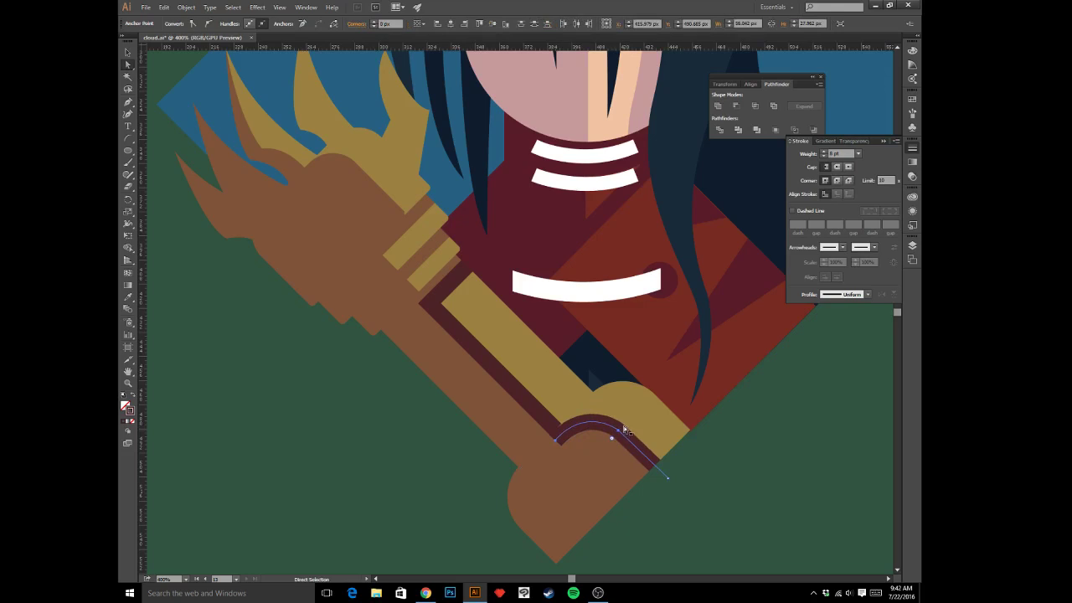
- Fine-tune the elbow outline's curve with its direction handle and give its stroke a Round Join corner
{"action": "left_click", "coordinate": [617, 432]}
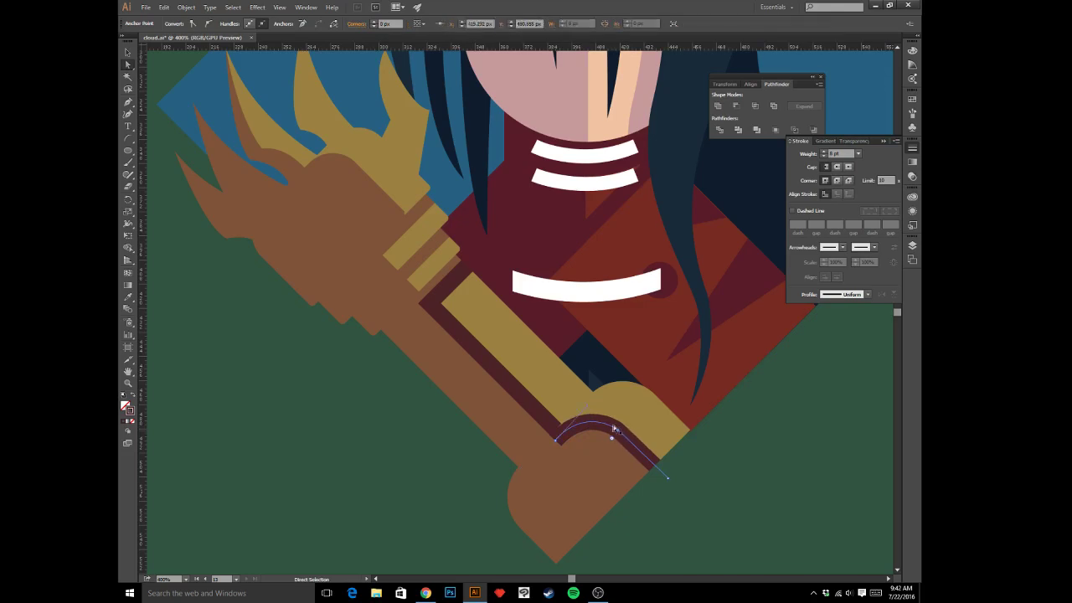
{"action": "left_click_drag", "start_coordinate": [587, 404], "coordinate": [589, 407]}
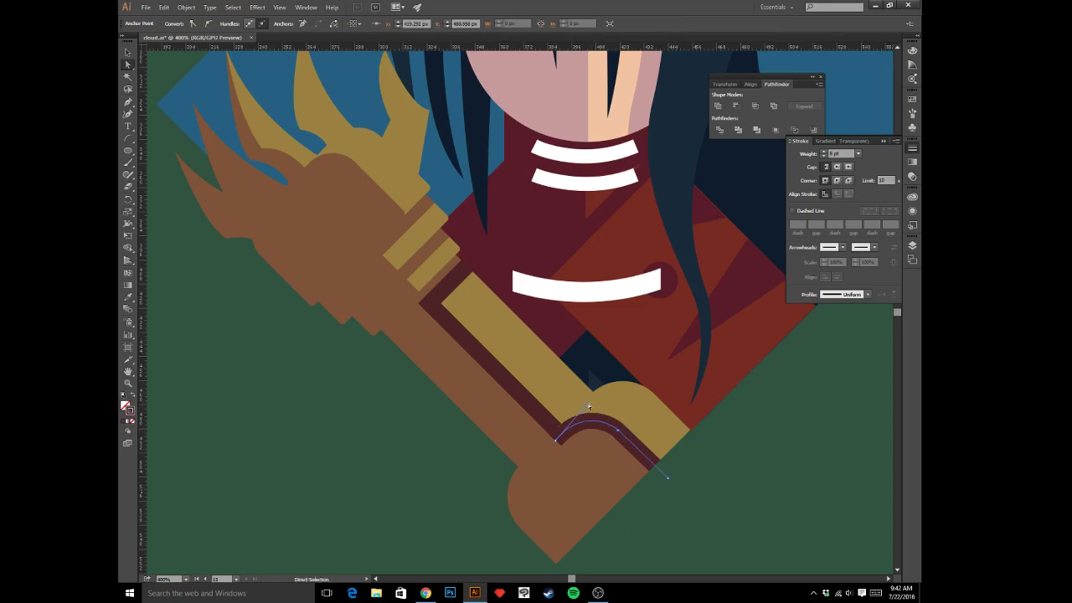
{"action": "left_click", "coordinate": [836, 180]}
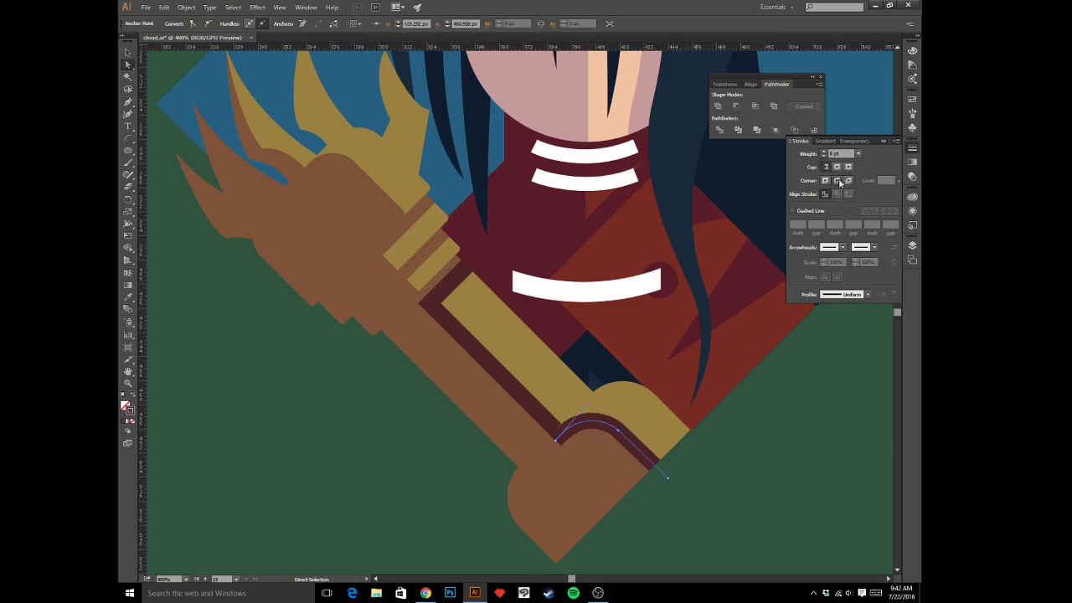
{"action": "left_click", "coordinate": [759, 441]}
- Examine the finished forearm and elbow outlines within the whole illustration
{"action": "key", "text": "ctrl+minus"}
{"action": "key", "text": "ctrl+minus"}
{"action": "key", "text": "ctrl+minus"}
{"action": "key", "text": "ctrl+minus"}
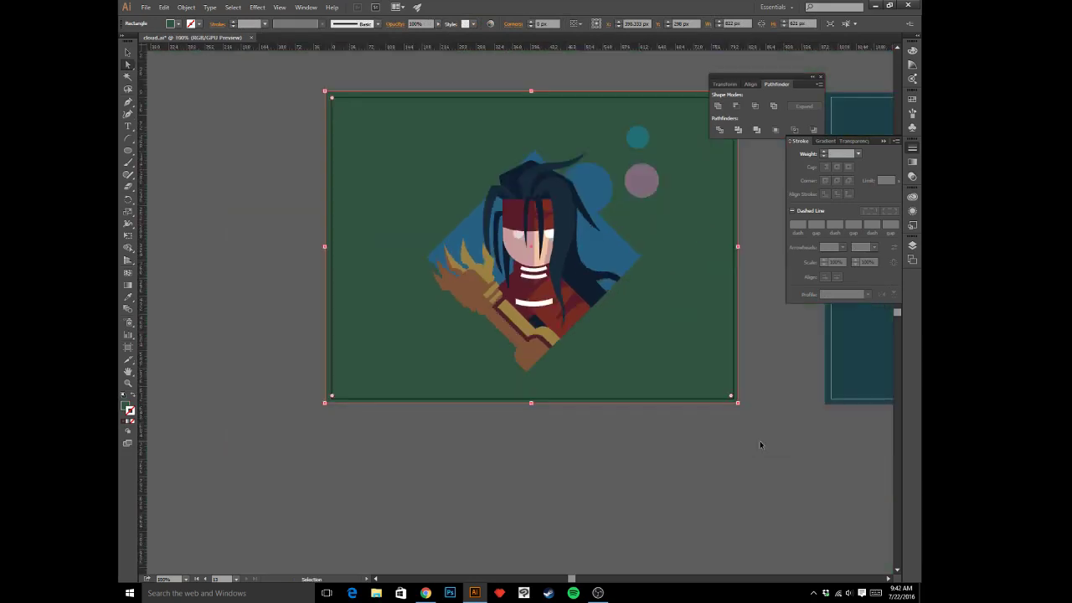
{"action": "key", "text": "ctrl+minus"}
{"action": "key", "text": "ctrl+plus"}
{"action": "key", "text": "ctrl+plus"}
{"action": "key", "text": "ctrl+plus"}
{"action": "key", "text": "ctrl+plus"}
{"action": "key", "text": "ctrl+plus"}
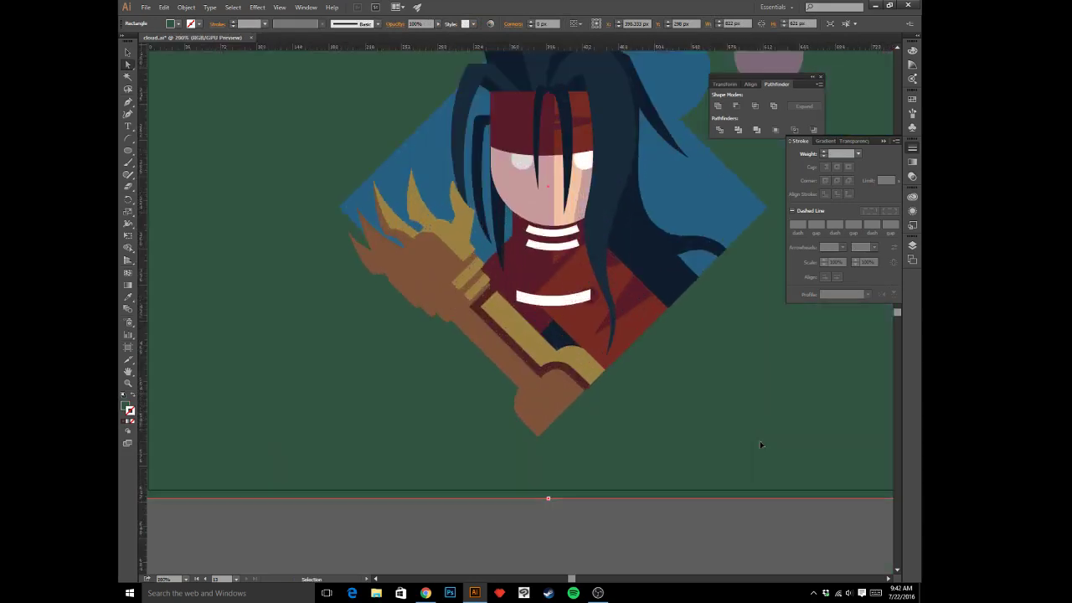
- Draw an open Pen tool path along the back of the hand's brown section, from the wrist up and over the curve to the claws
{"action": "left_click_drag", "start_coordinate": [465, 260], "coordinate": [632, 396]}
{"action": "key", "text": "p"}
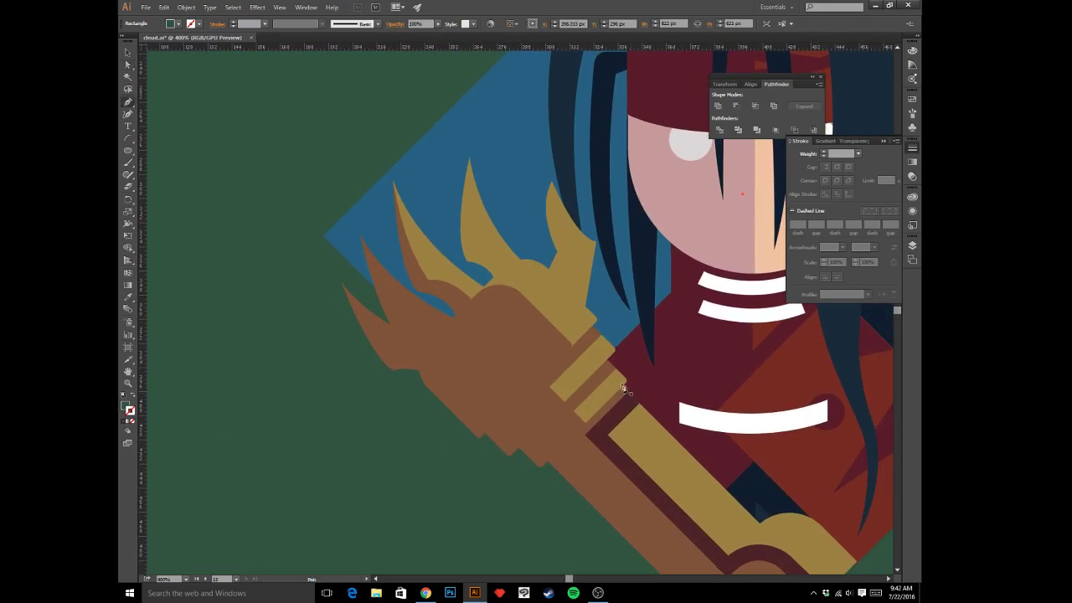
{"action": "left_click", "coordinate": [578, 355]}
{"action": "left_click", "coordinate": [477, 304]}
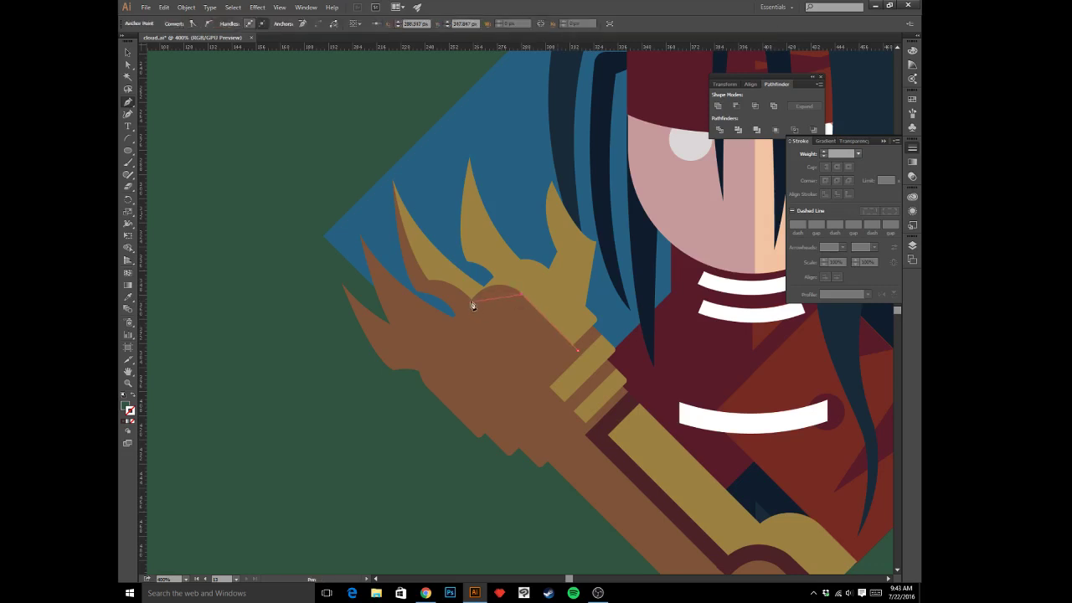
{"action": "left_click_drag", "start_coordinate": [471, 305], "coordinate": [459, 342]}
- Give the new hand path the dark stroke of the forearm outline with the Eyedropper
{"action": "key", "text": "i"}
{"action": "key", "text": "shift+x"}
{"action": "key", "text": "shift+x"}
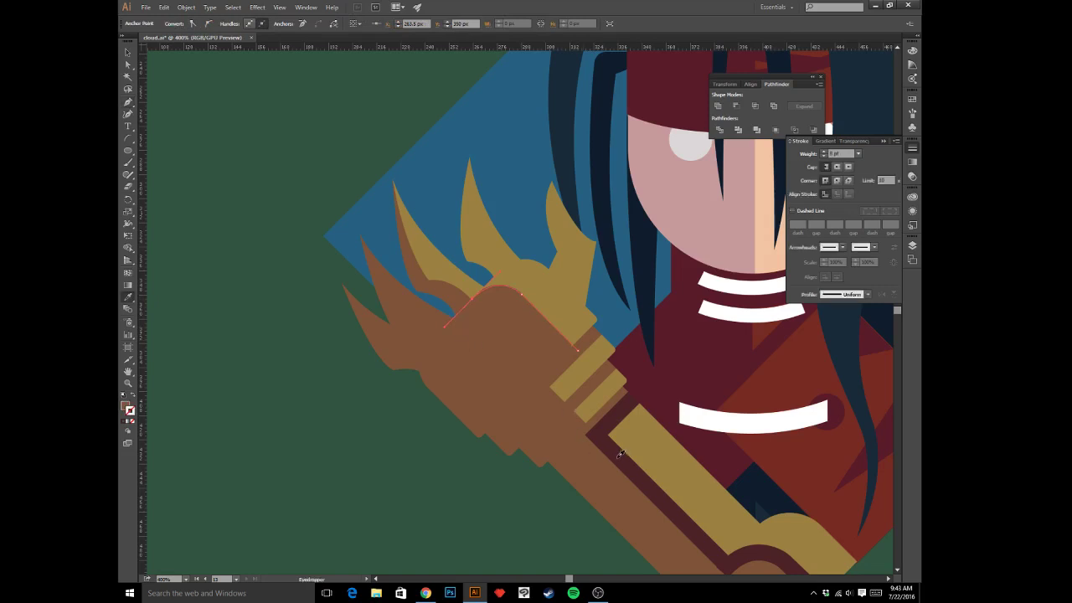
{"action": "left_click", "coordinate": [620, 454]}
- Move the new hand outline into the clipped arm artwork by pasting it in front of the brown hand piece
{"action": "key", "text": "v"}
{"action": "key", "text": "a"}
{"action": "left_click", "coordinate": [555, 344]}
{"action": "key", "text": "ctrl+f"}
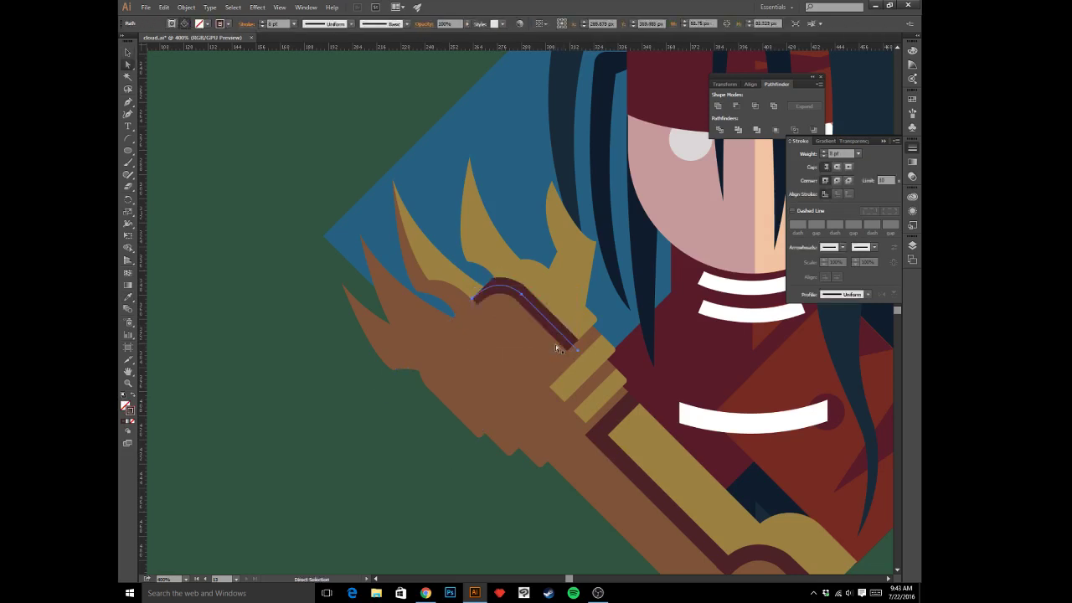
- Nudge the hand outline's claw-side end point and its curve point slightly toward the wrist to follow the golden edge
{"action": "left_click", "coordinate": [521, 293]}
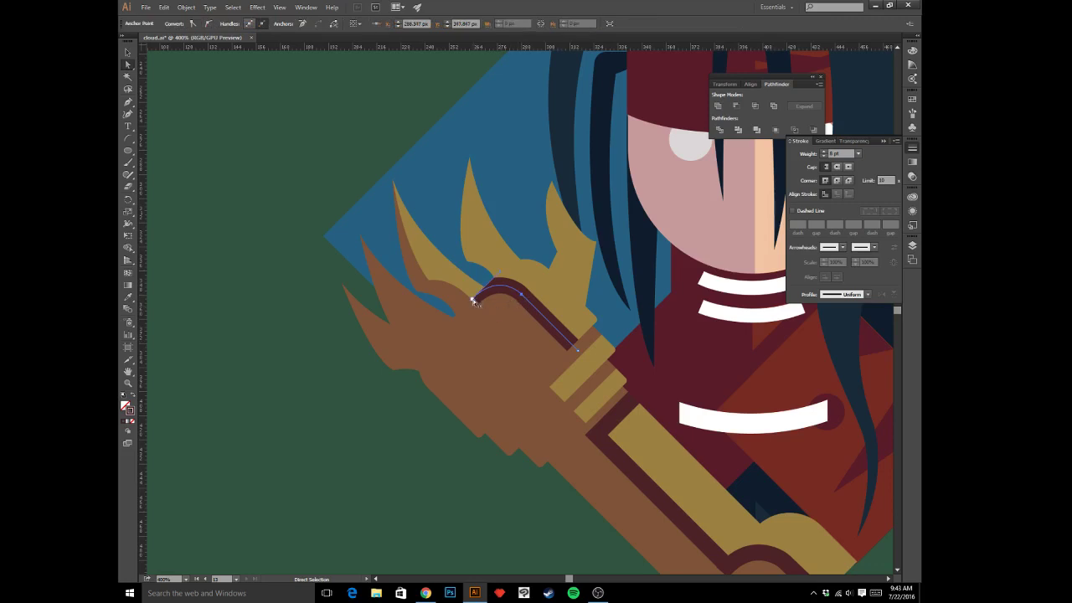
{"action": "left_click", "coordinate": [472, 299], "text": "shift"}
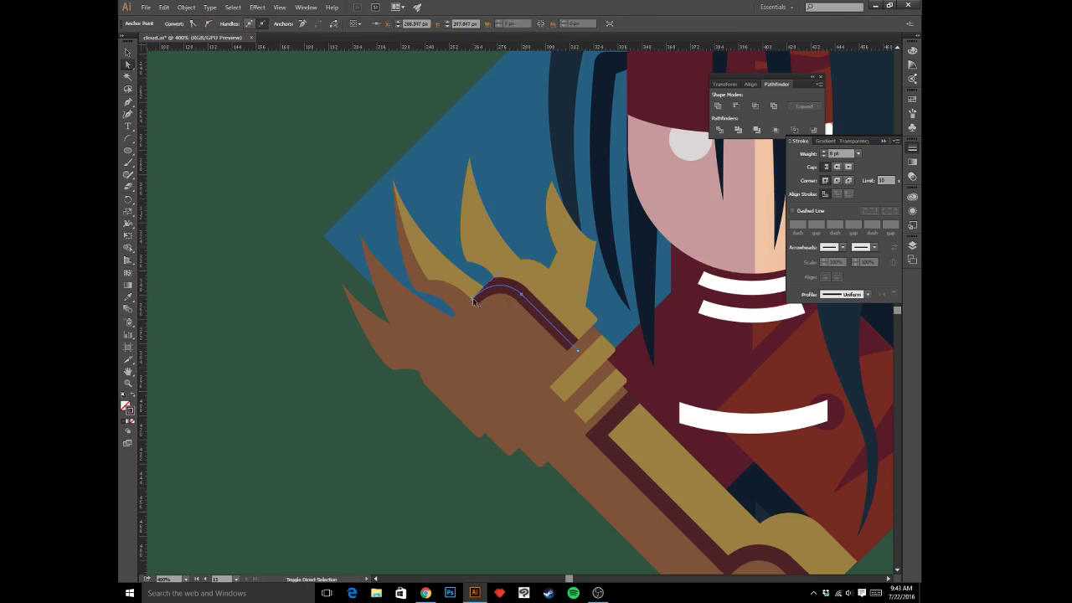
{"action": "left_click", "coordinate": [521, 296], "text": "shift"}
{"action": "left_click", "coordinate": [530, 306]}
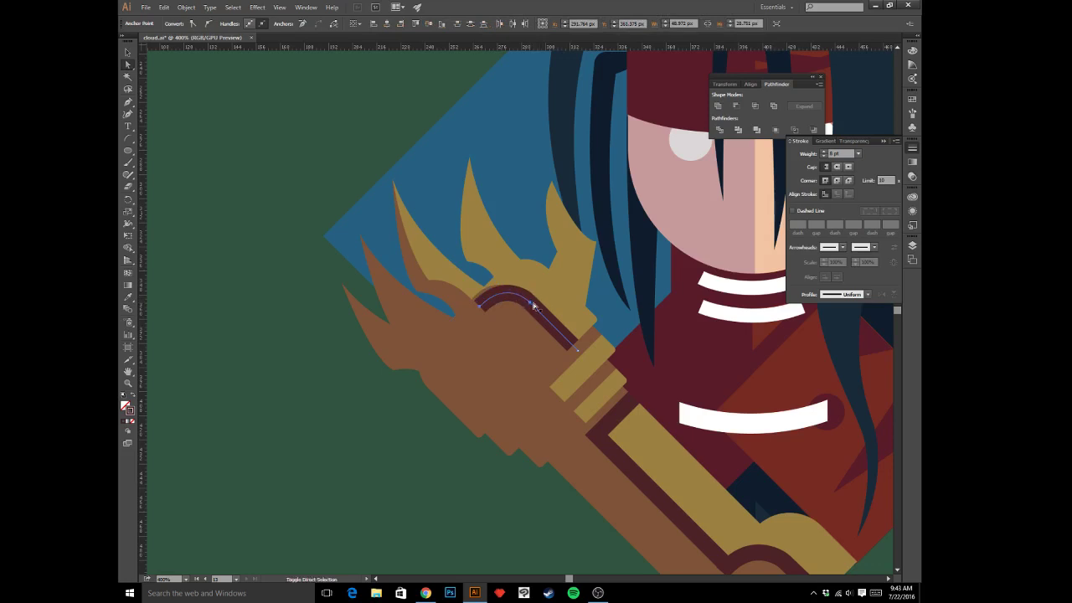
{"action": "left_click", "coordinate": [530, 303], "text": "shift"}
{"action": "left_click", "coordinate": [530, 305], "text": "shift"}
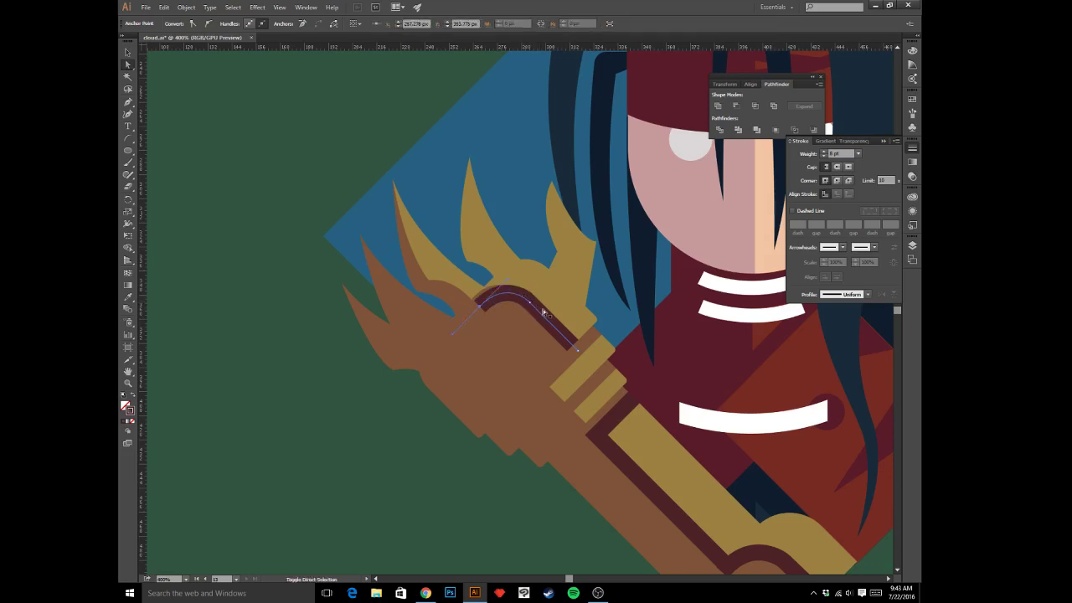
{"action": "left_click", "coordinate": [527, 302], "text": "shift"}
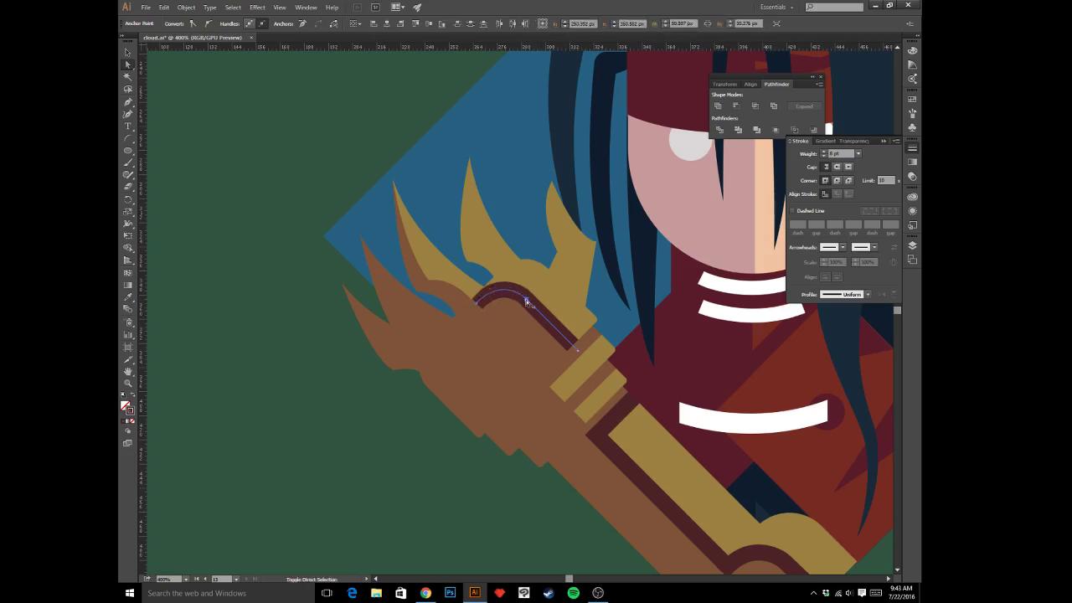
{"action": "left_click_drag", "start_coordinate": [527, 302], "coordinate": [534, 311]}
{"action": "key", "text": "Left"}
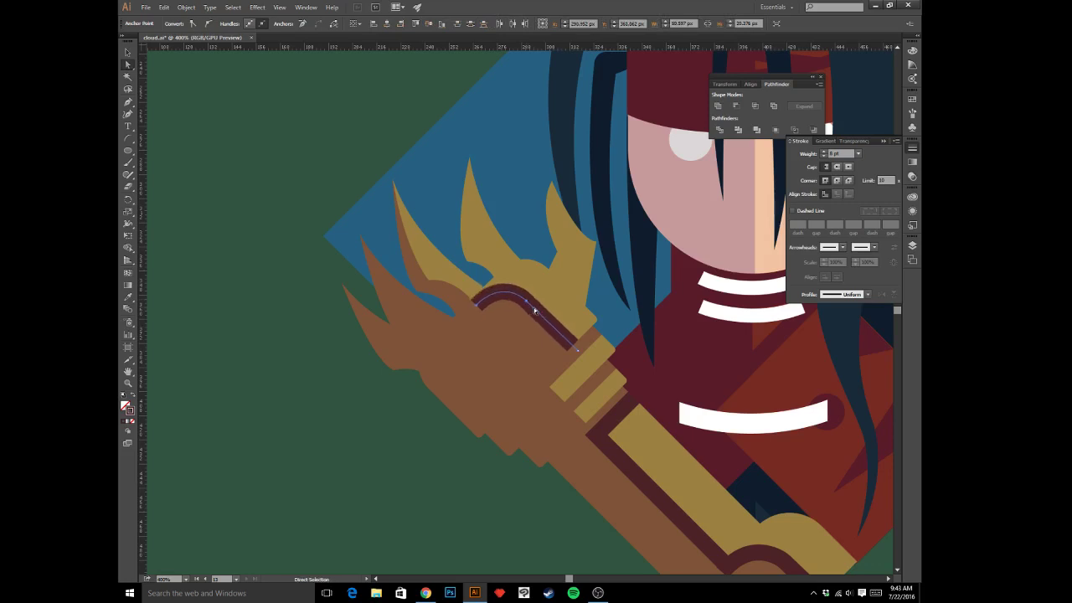
- Examine the new hand outline within the whole illustration
{"action": "left_click", "coordinate": [347, 482]}
{"action": "key", "text": "ctrl+minus"}
{"action": "key", "text": "ctrl+minus"}
{"action": "key", "text": "ctrl+minus"}
{"action": "key", "text": "ctrl+minus"}
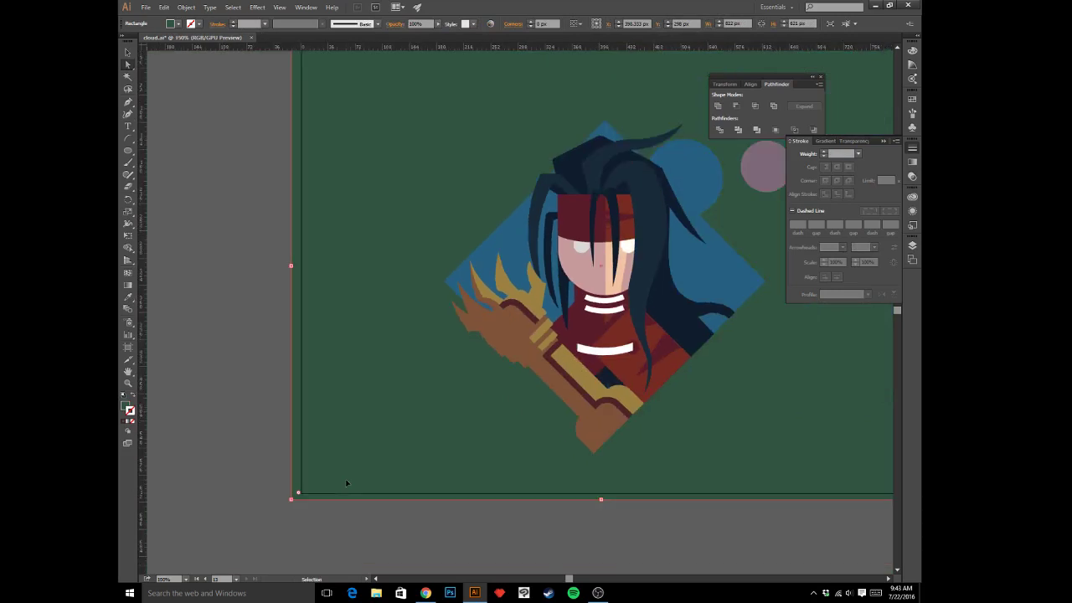
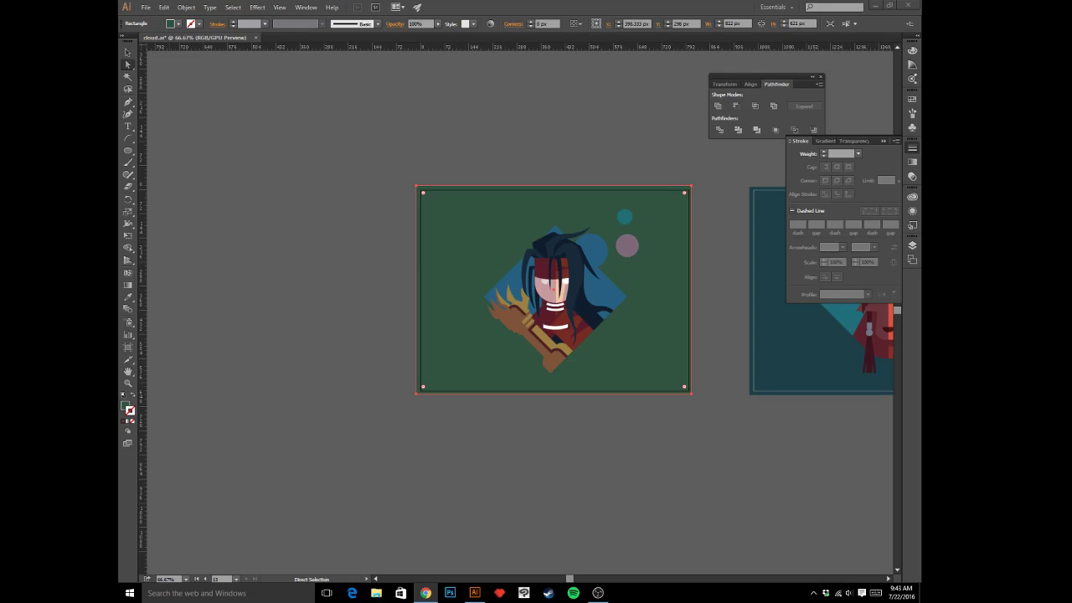
{"action": "key", "text": "v"}
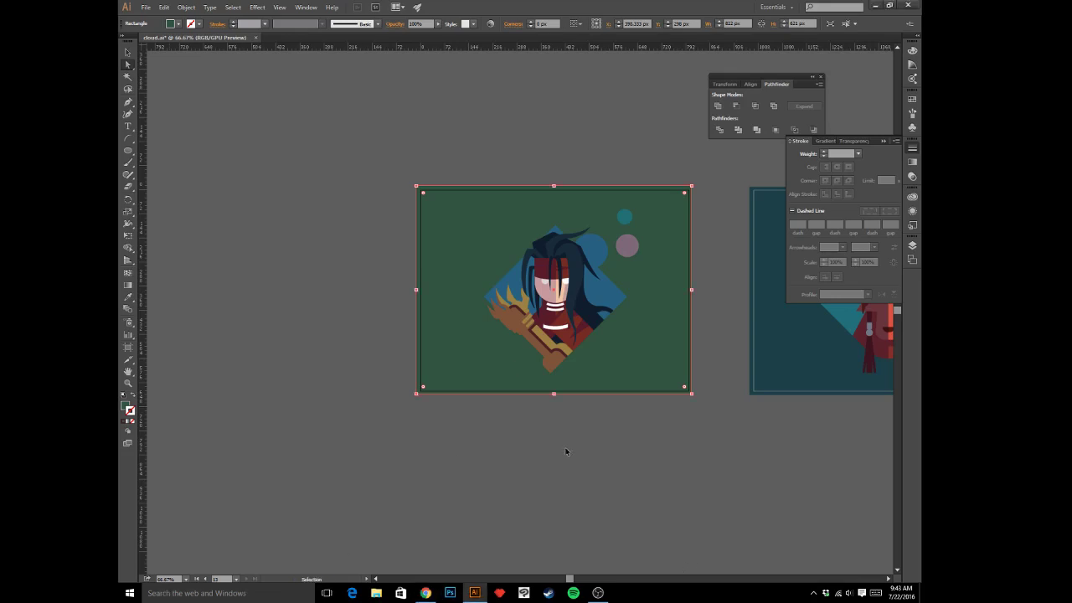
- Nudge the forearm outline's wrist-side end point and corner point slightly away from the wrist bands
{"action": "key", "text": "ctrl+plus"}
{"action": "key", "text": "ctrl+plus"}
{"action": "key", "text": "ctrl+plus"}
{"action": "key", "text": "ctrl+plus"}
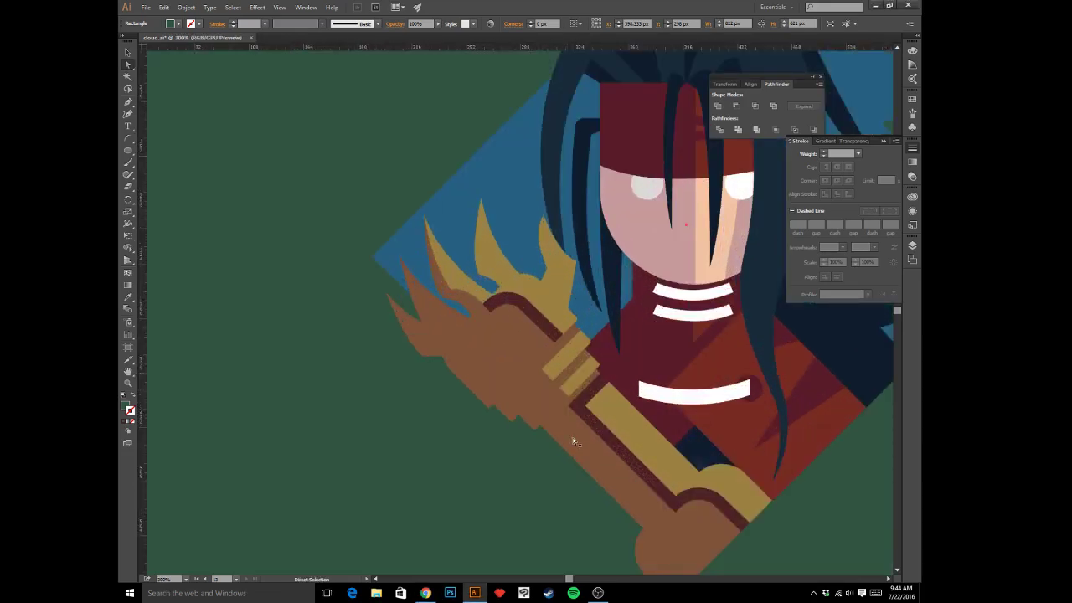
{"action": "left_click", "coordinate": [596, 388]}
{"action": "left_click", "coordinate": [604, 377]}
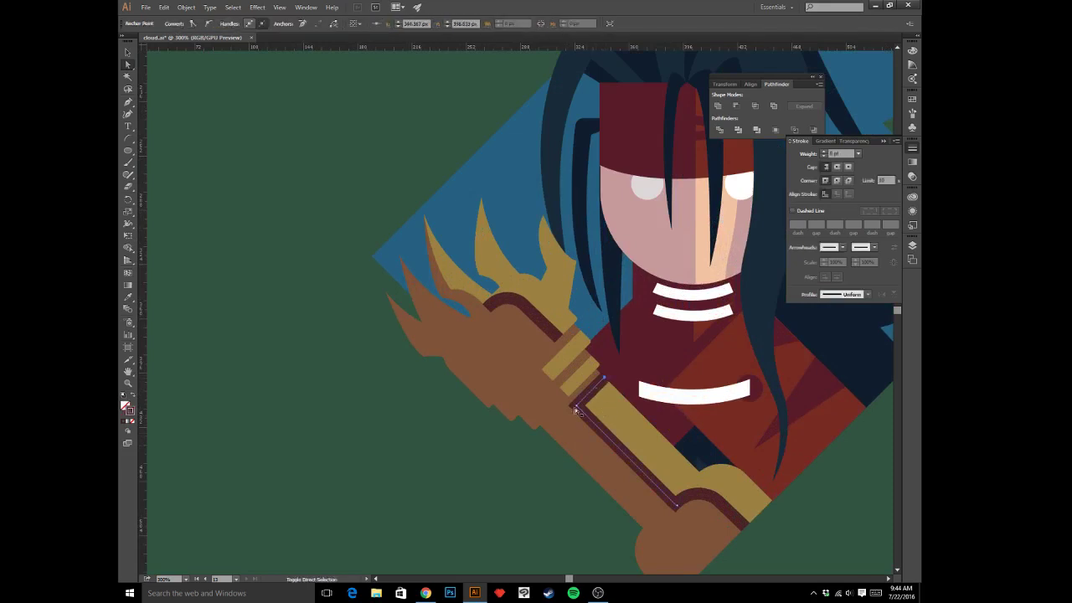
{"action": "left_click", "coordinate": [578, 409]}
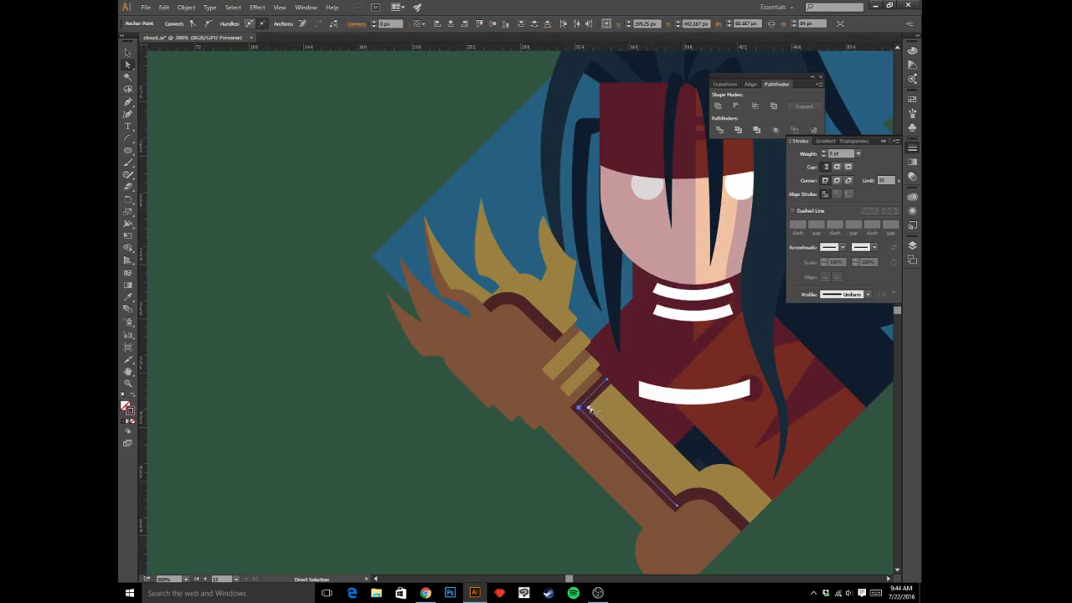
- Isolate the clipped forearm artwork inside the arm group and copy its dark outline path
{"action": "key", "text": "p"}
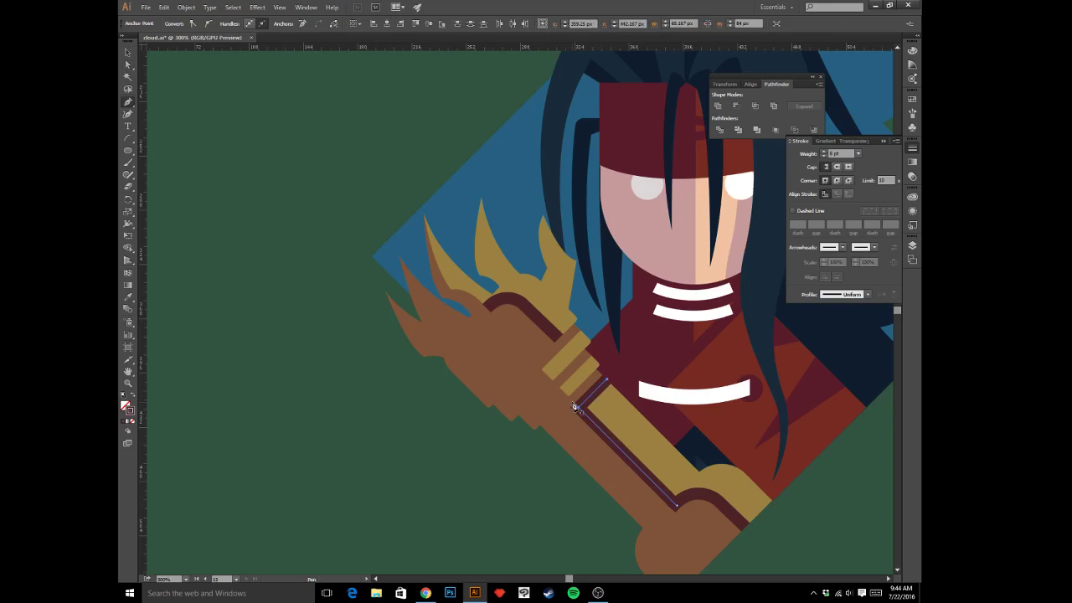
{"action": "key", "text": "v"}
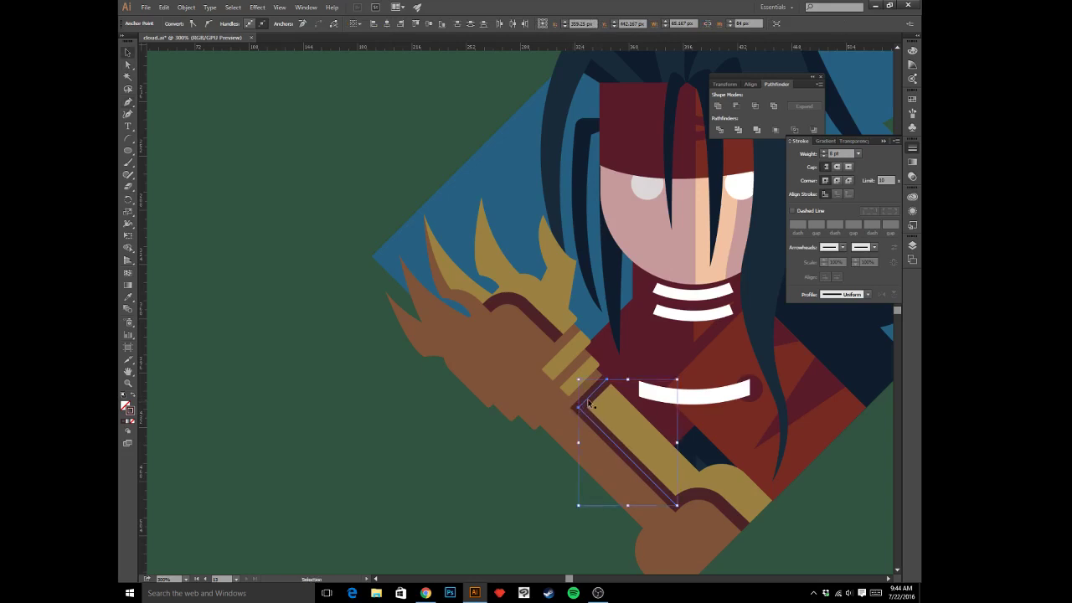
{"action": "left_click", "coordinate": [588, 403]}
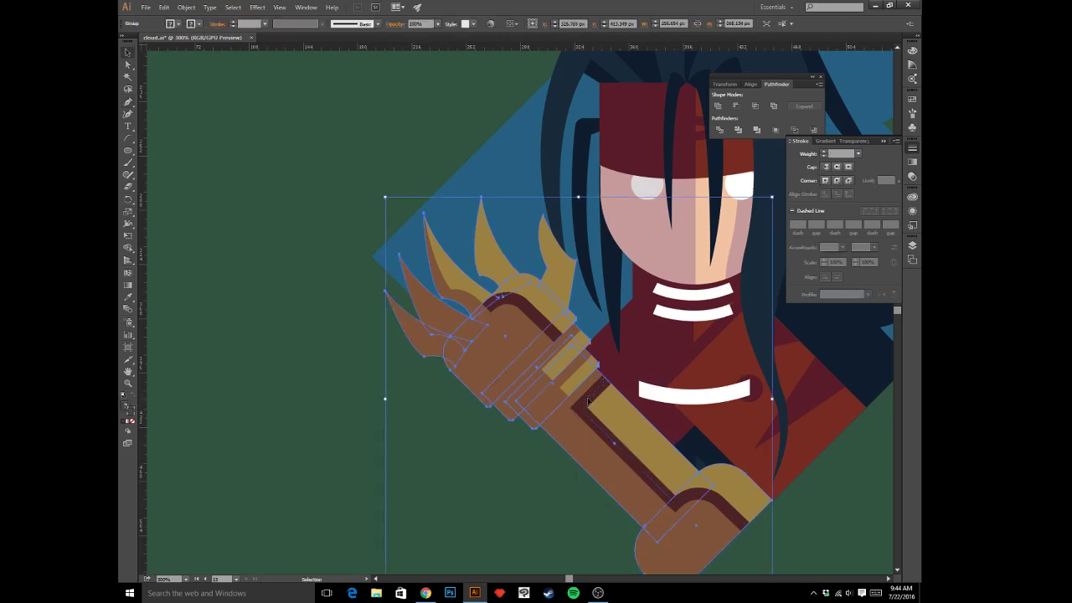
{"action": "double_click", "coordinate": [589, 402]}
{"action": "left_click", "coordinate": [589, 403]}
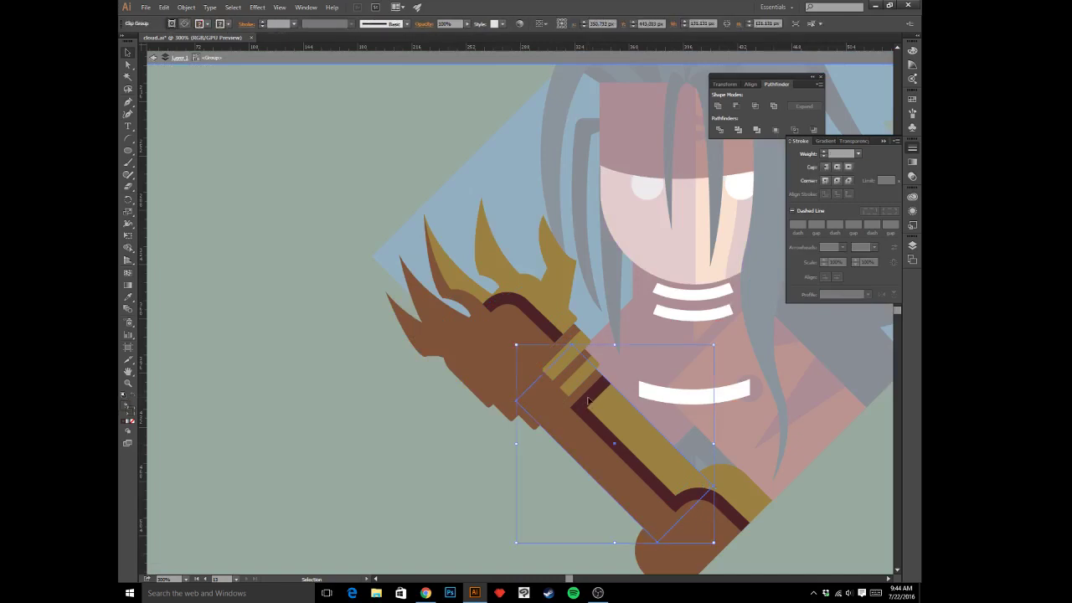
{"action": "double_click", "coordinate": [586, 399]}
{"action": "left_click", "coordinate": [471, 448]}
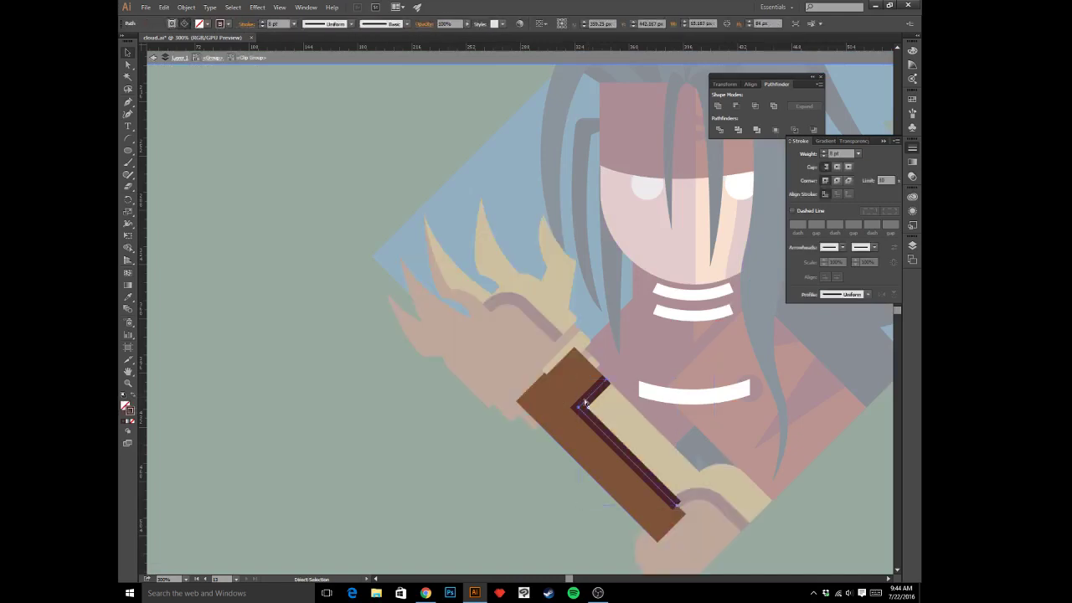
- Paste the copied outline in front inside the clip group of the brown wrist band nearest the forearm
{"action": "double_click", "coordinate": [472, 448]}
{"action": "double_click", "coordinate": [566, 381]}
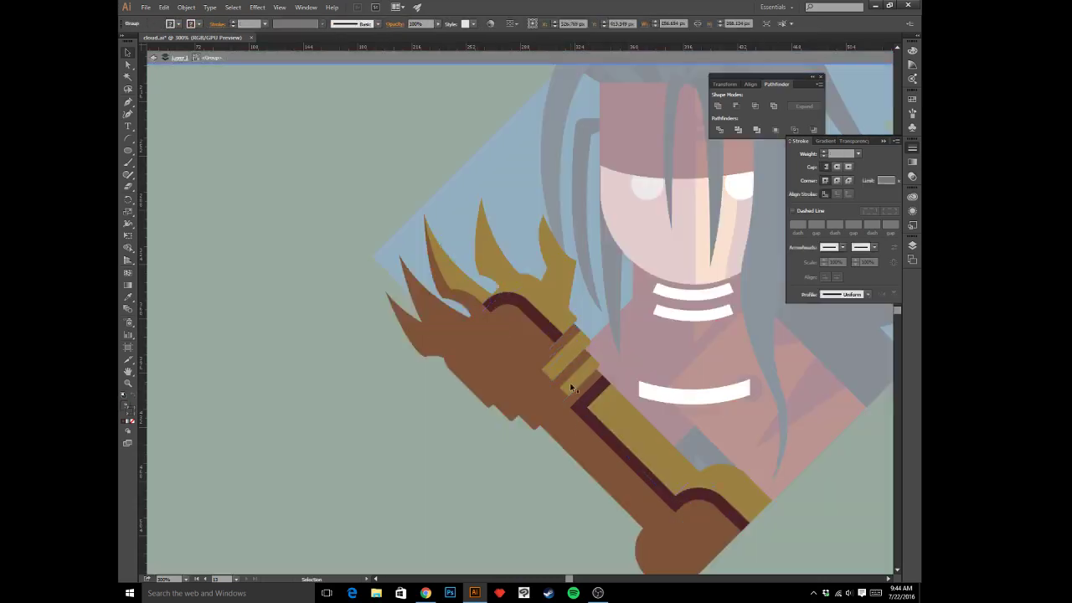
{"action": "double_click", "coordinate": [564, 379]}
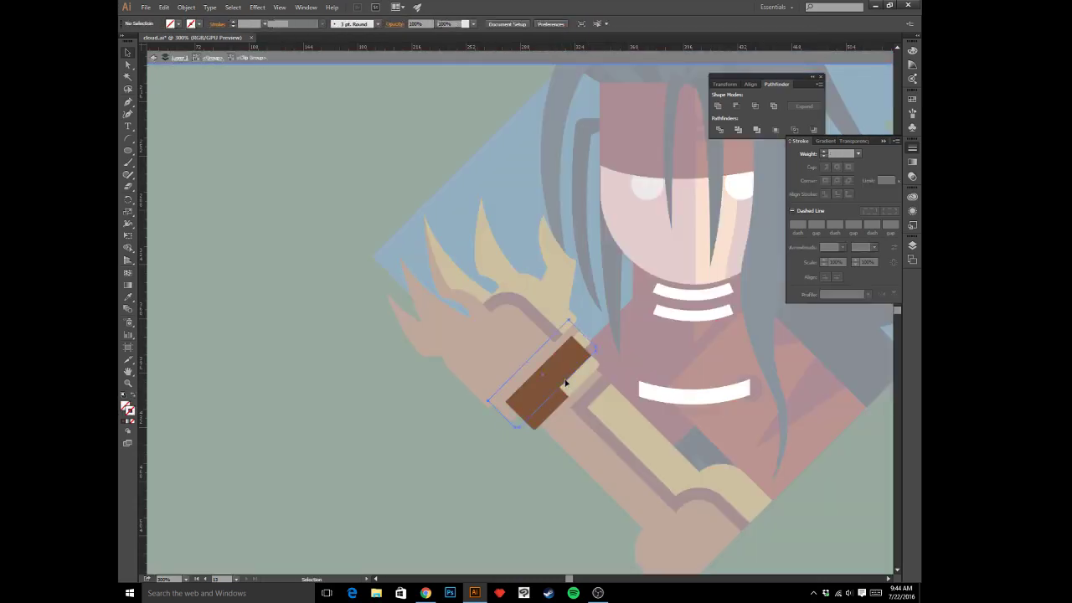
{"action": "key", "text": "ctrl+a"}
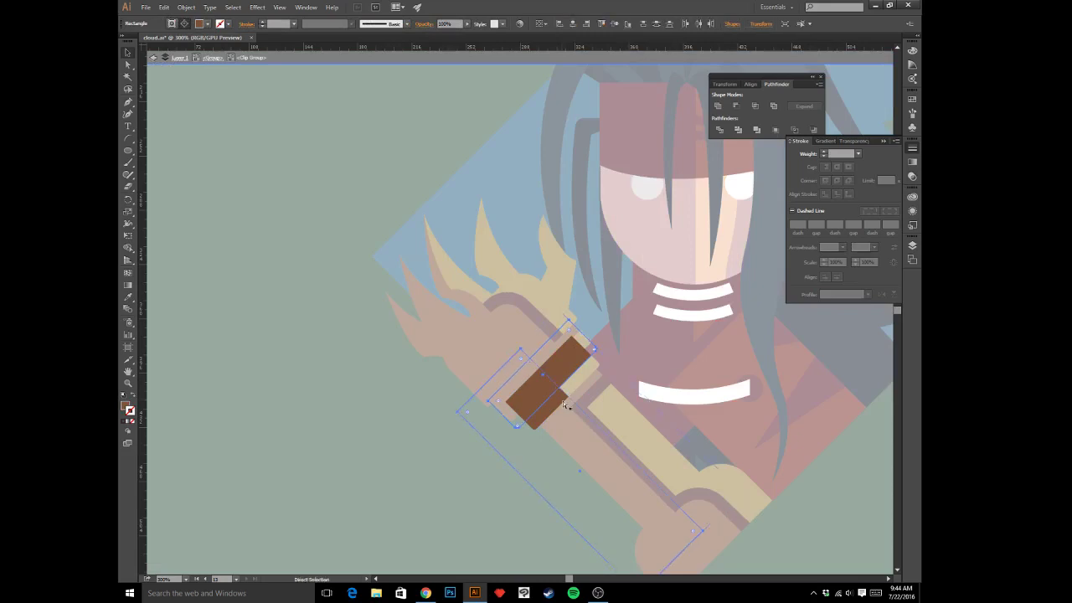
{"action": "left_click", "coordinate": [564, 405]}
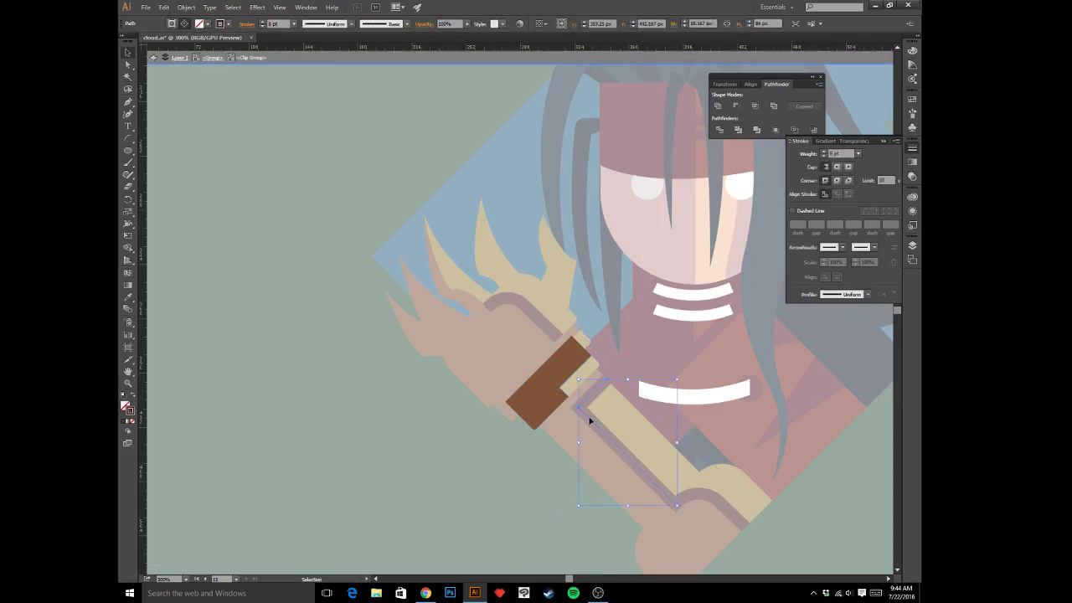
- Move the pasted outline up against the golden band nearest the forearm, extend its end point past the band's edge, and leave isolation
{"action": "left_click_drag", "start_coordinate": [589, 420], "coordinate": [573, 400]}
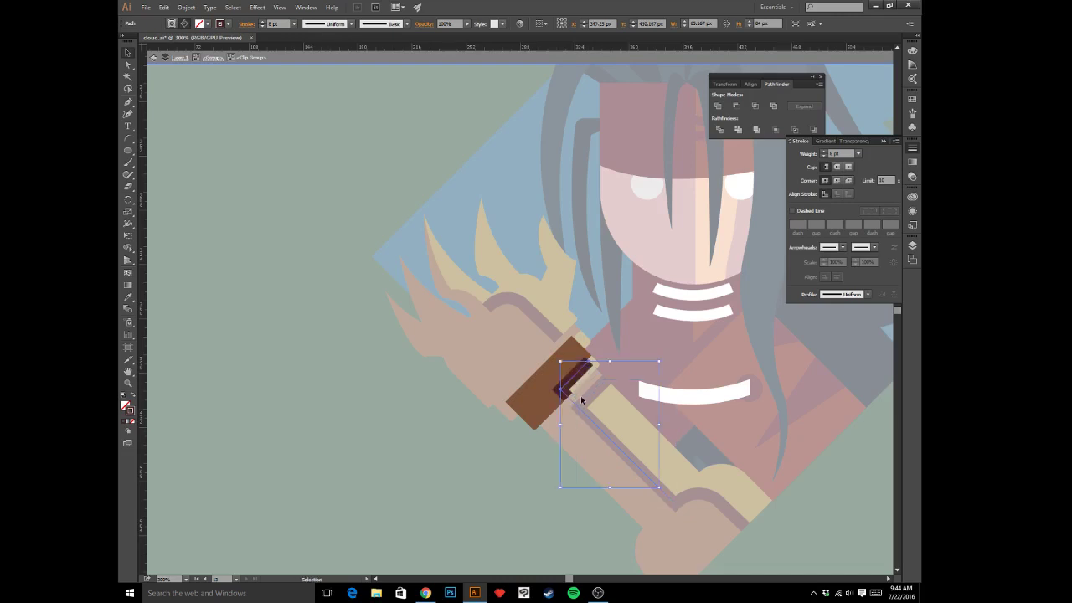
{"action": "key", "text": "a"}
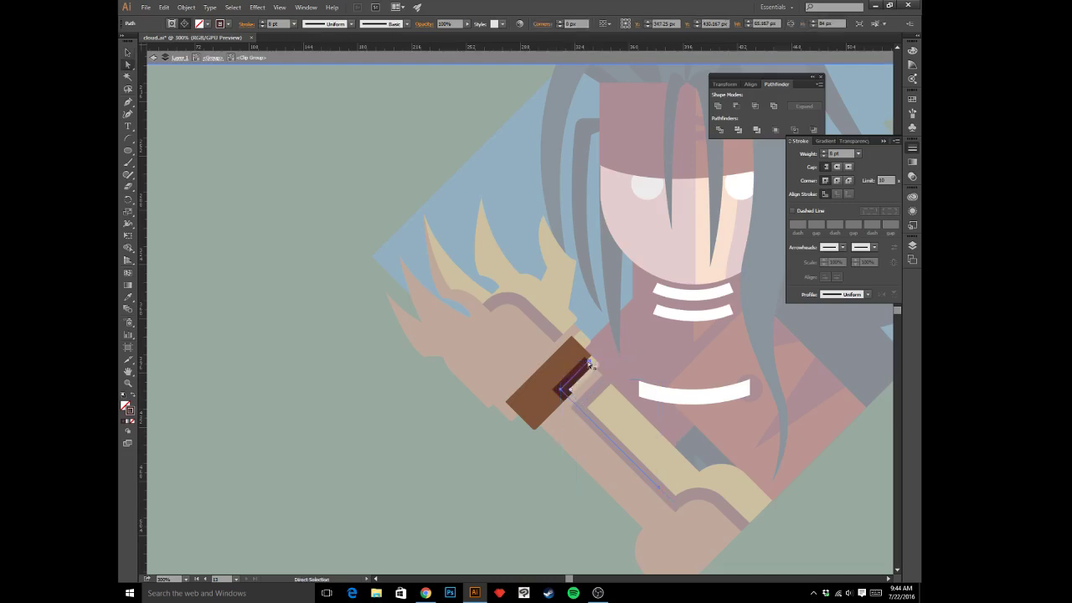
{"action": "left_click", "coordinate": [589, 360]}
{"action": "left_click_drag", "start_coordinate": [590, 360], "coordinate": [597, 348]}
{"action": "key", "text": "v"}
{"action": "left_click", "coordinate": [444, 446]}
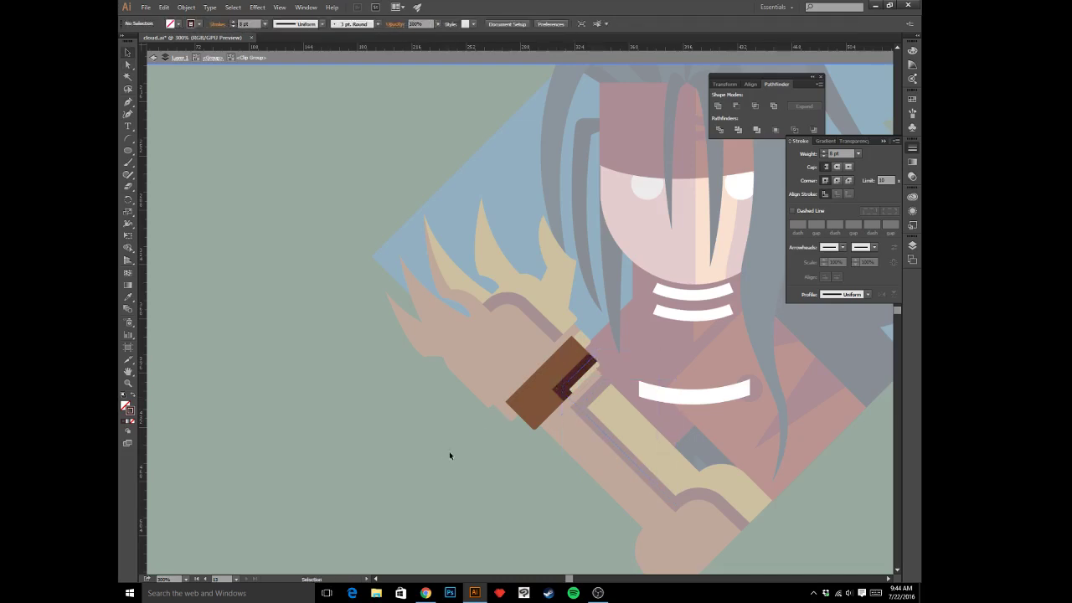
{"action": "double_click", "coordinate": [448, 448]}
{"action": "key", "text": "a"}
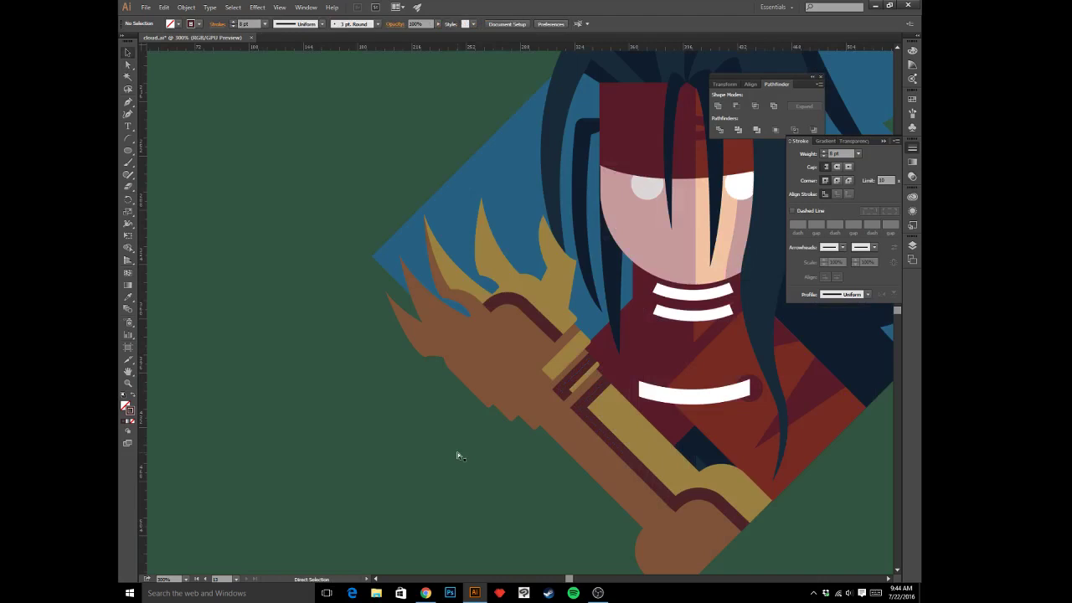
- Isolate the clip group of the brown wrist band nearest the hand and paste the copied outline in front inside it
{"action": "key", "text": "ctrl+1"}
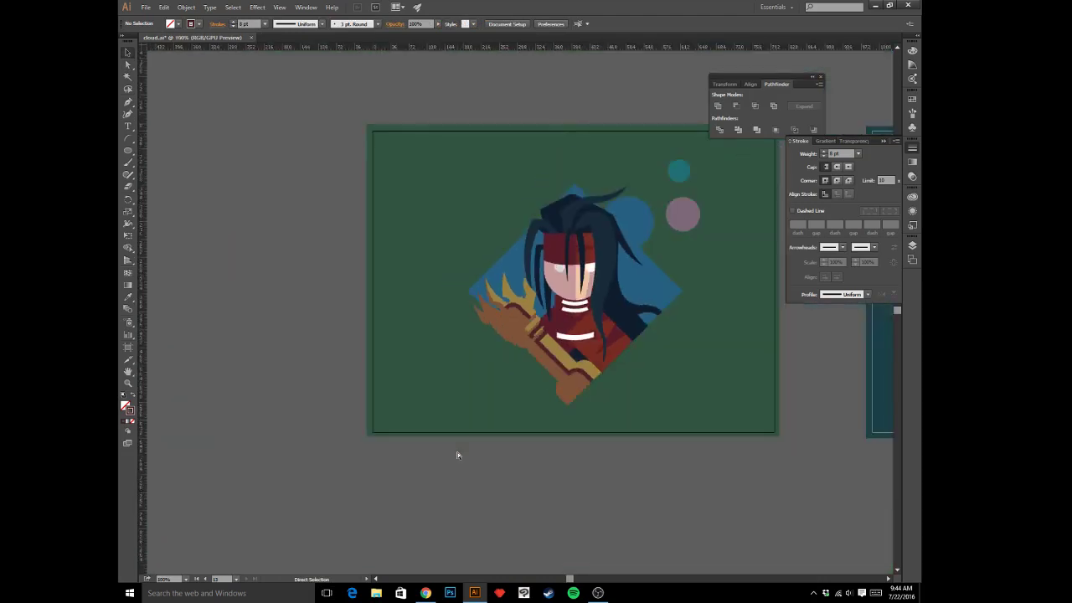
{"action": "key", "text": "ctrl+equal"}
{"action": "key", "text": "ctrl+equal"}
{"action": "key", "text": "ctrl+equal"}
{"action": "key", "text": "ctrl+equal"}
{"action": "key", "text": "v"}
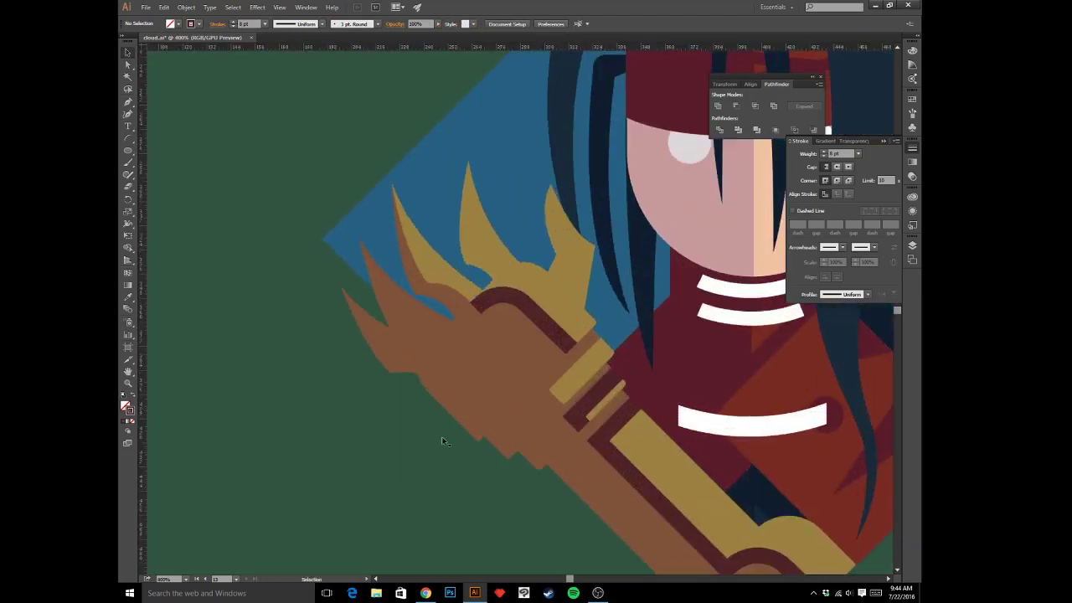
{"action": "left_click", "coordinate": [586, 402]}
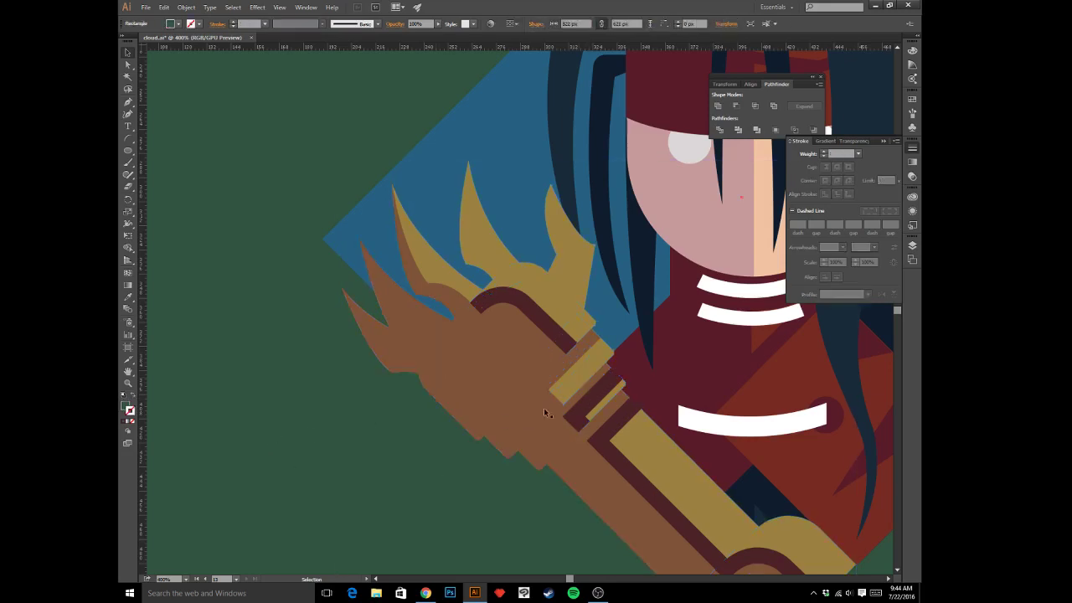
{"action": "double_click", "coordinate": [565, 383]}
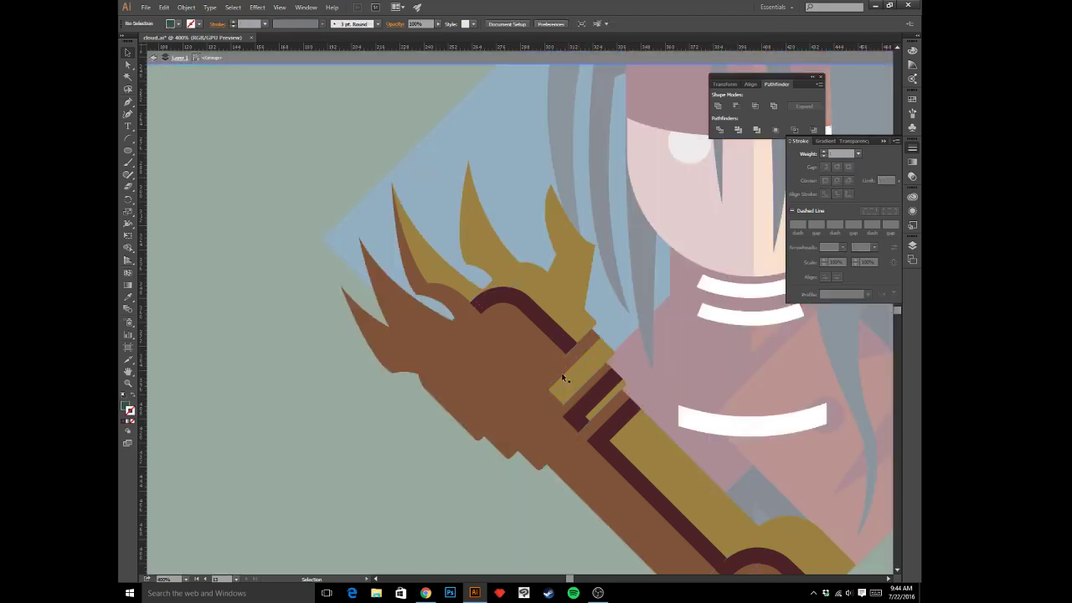
{"action": "double_click", "coordinate": [566, 384]}
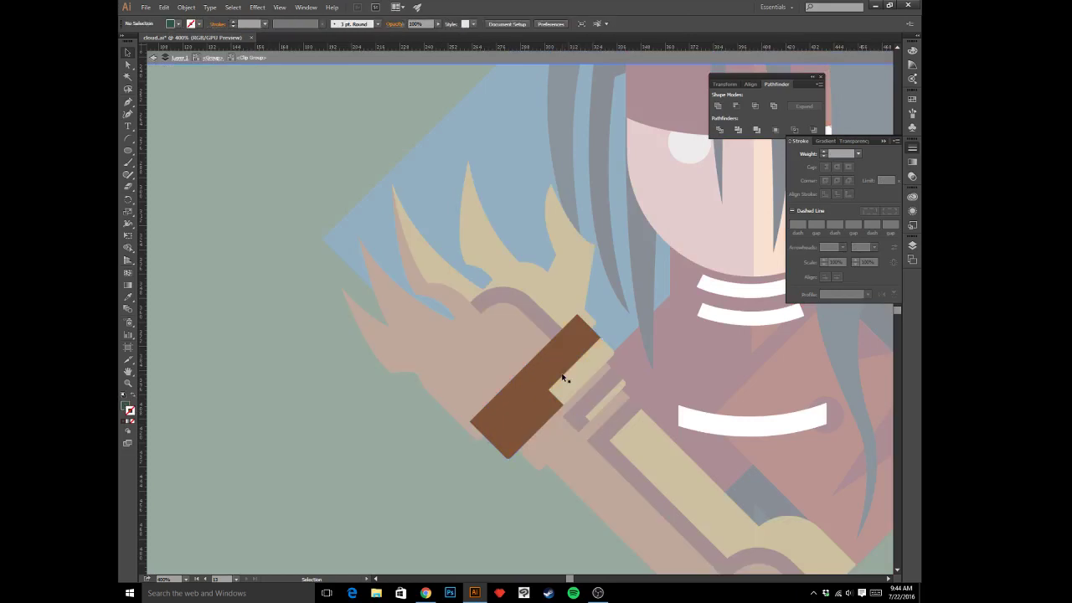
{"action": "left_click", "coordinate": [552, 416]}
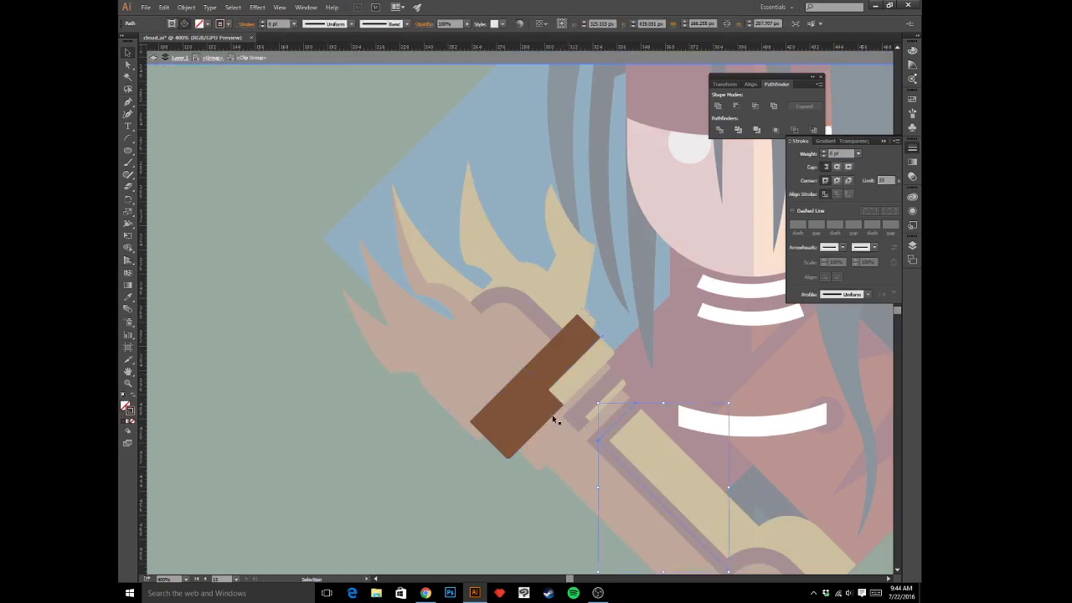
- Move the pasted outline up against the golden band nearest the hand, extend its end point past the band's edge, and leave isolation
{"action": "left_click", "coordinate": [576, 375]}
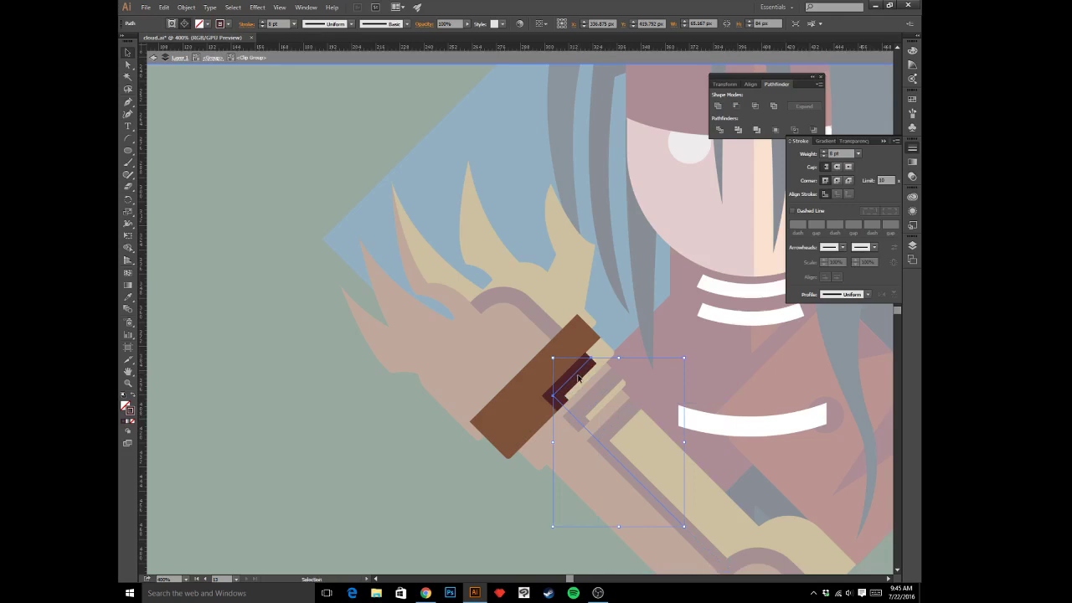
{"action": "key", "text": "a"}
{"action": "left_click", "coordinate": [591, 359]}
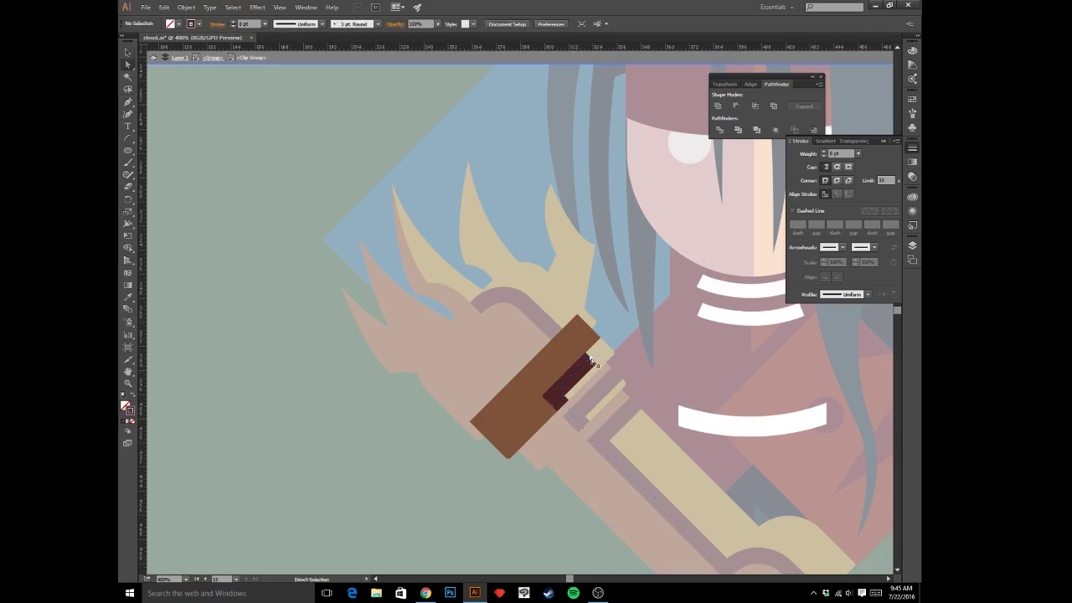
{"action": "left_click_drag", "start_coordinate": [591, 360], "coordinate": [606, 341]}
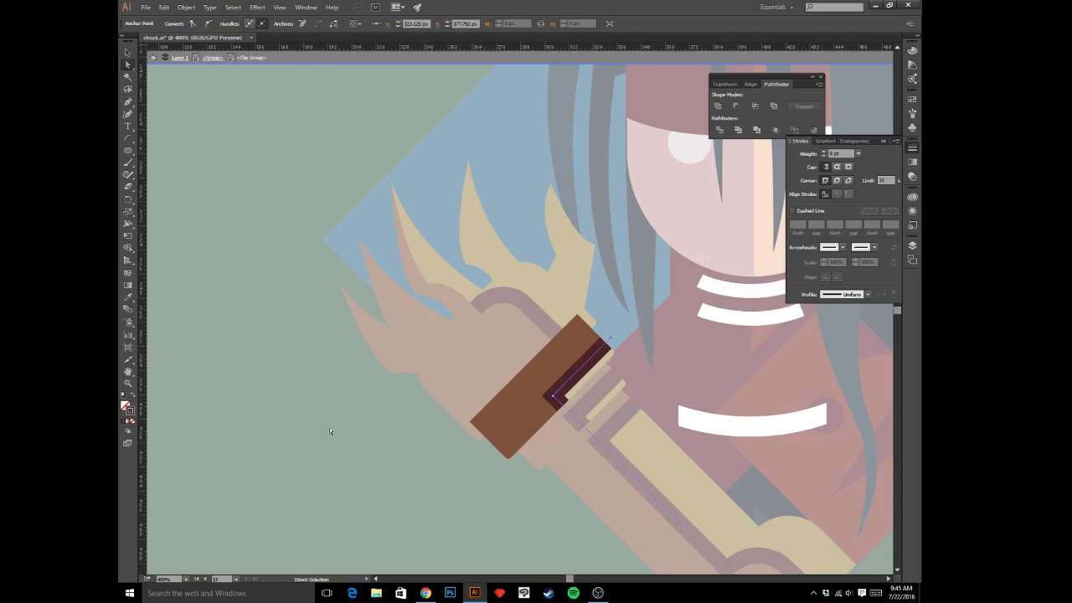
{"action": "key", "text": "v"}
{"action": "double_click", "coordinate": [332, 424]}
{"action": "key", "text": "a"}
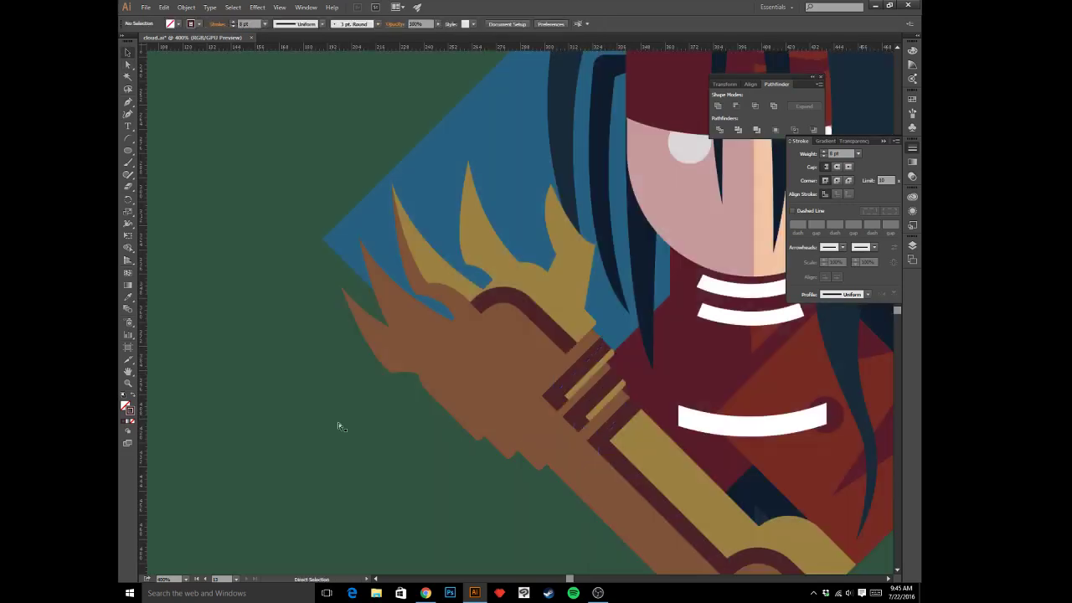
- Reshape the dark hair strand along the side of the face by pulling its inner corner point straight up to the headband's lower edge
{"action": "key", "text": "ctrl+1"}
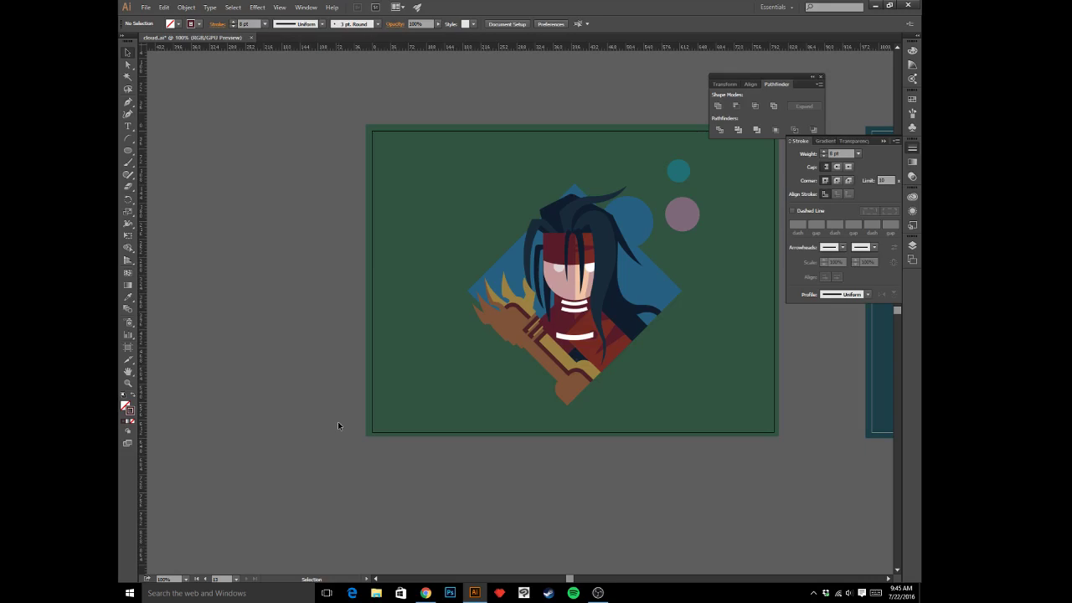
{"action": "key", "text": "ctrl+equal"}
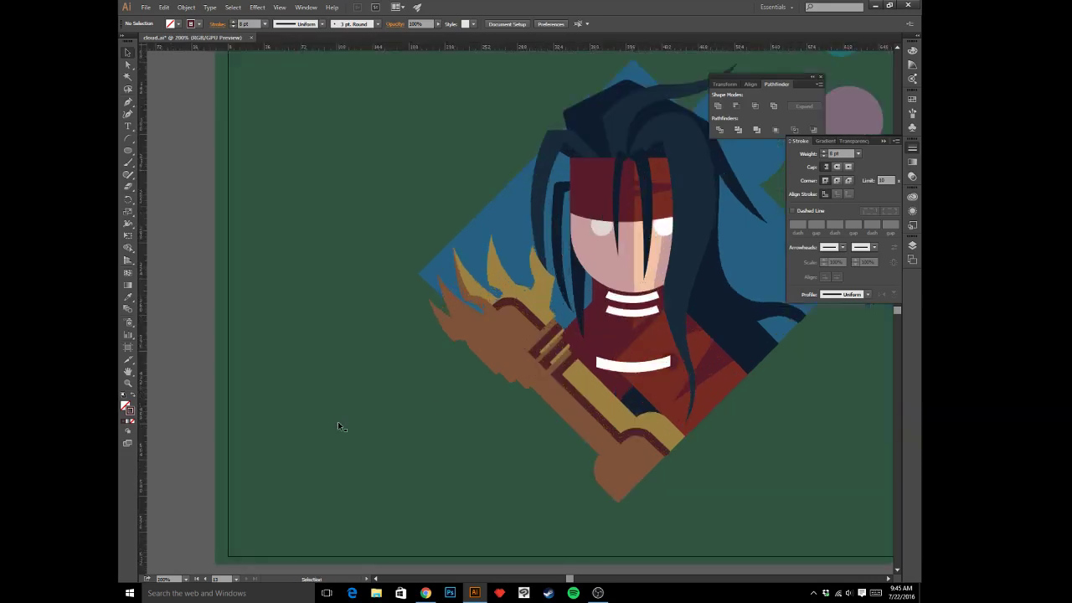
{"action": "key", "text": "a"}
{"action": "left_click", "coordinate": [579, 285]}
{"action": "key", "text": "v"}
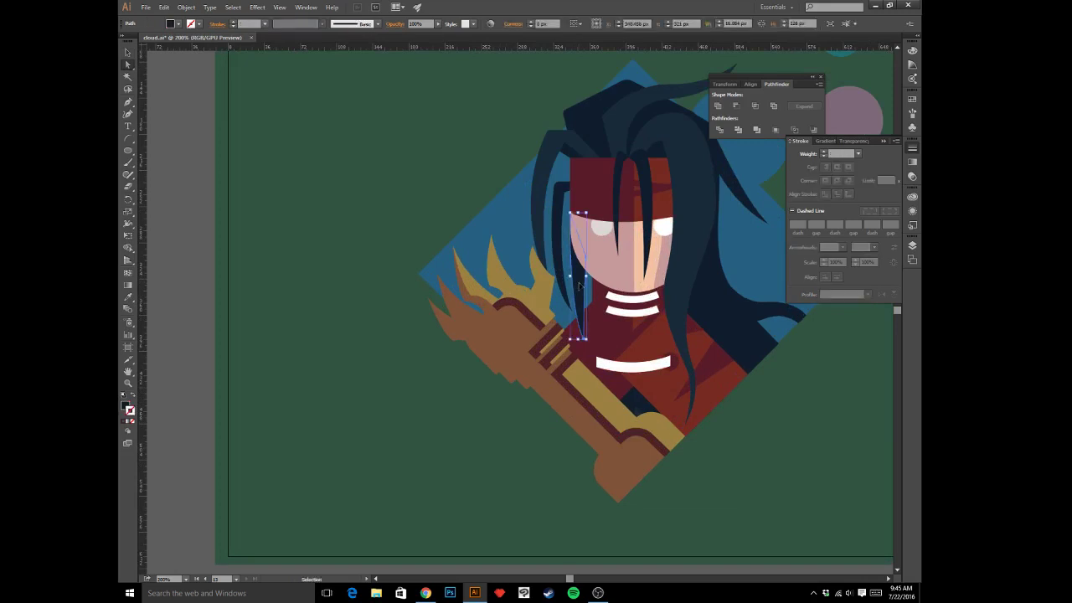
{"action": "key", "text": "a"}
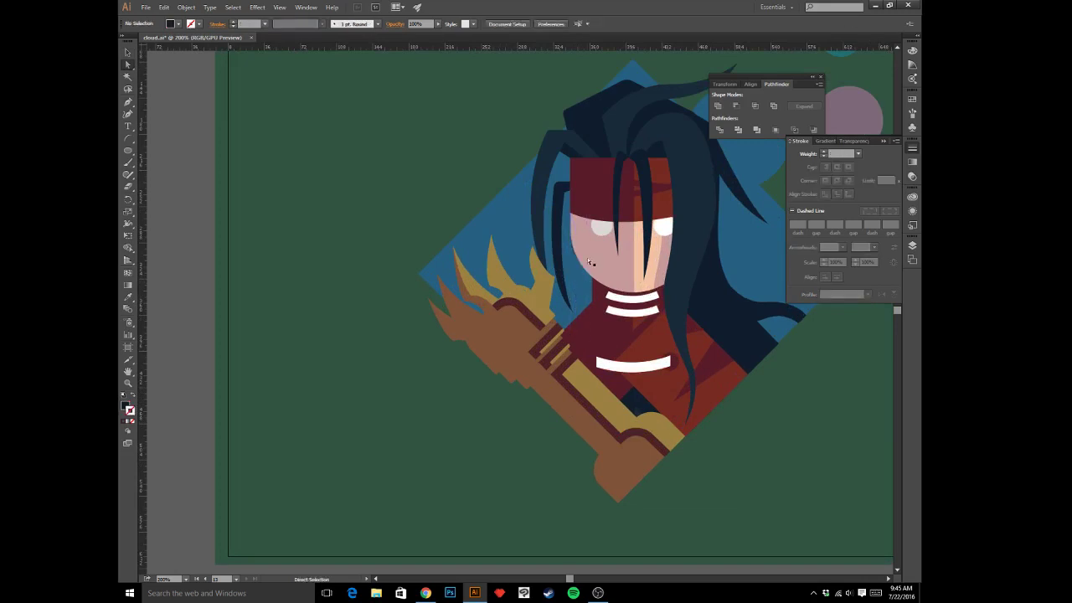
{"action": "left_click", "coordinate": [587, 257]}
{"action": "key", "text": "v"}
{"action": "left_click", "coordinate": [584, 255]}
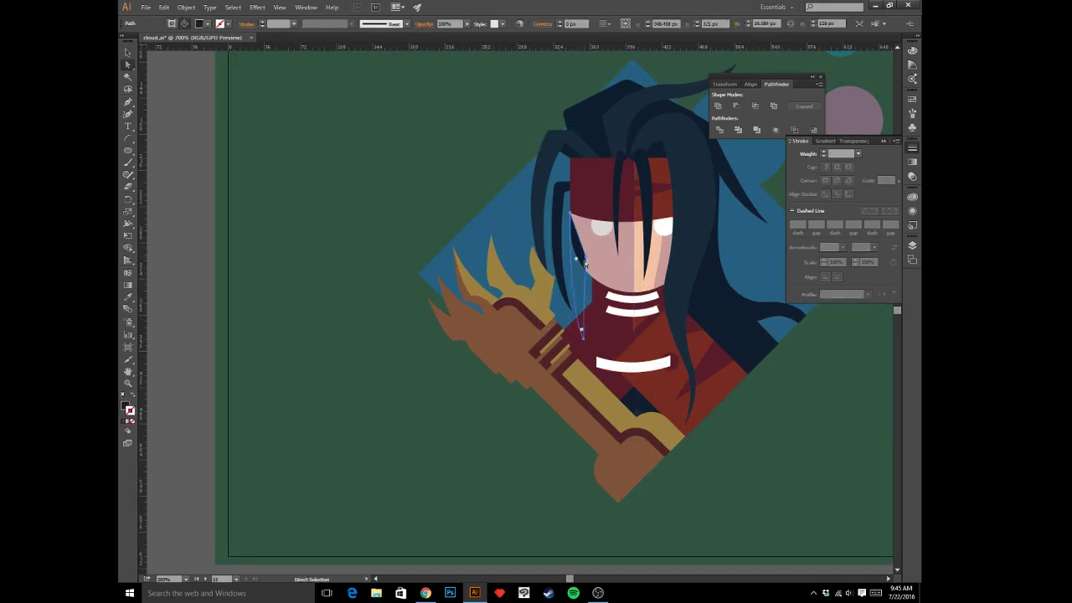
{"action": "key", "text": "ctrl+z"}
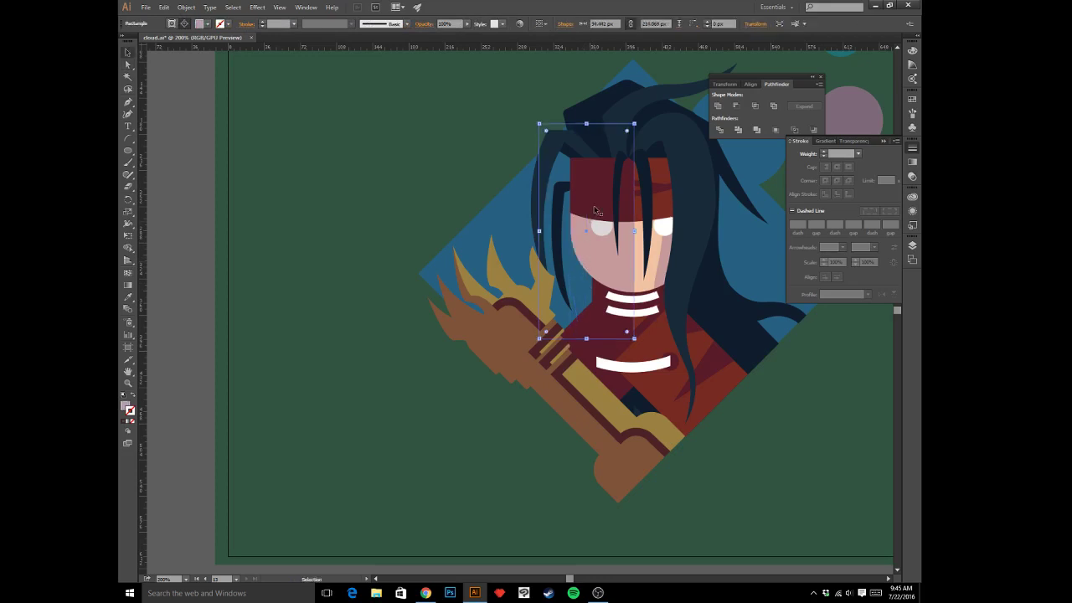
{"action": "left_click", "coordinate": [592, 209], "text": "ctrl"}
{"action": "key", "text": "ctrl+shift+z"}
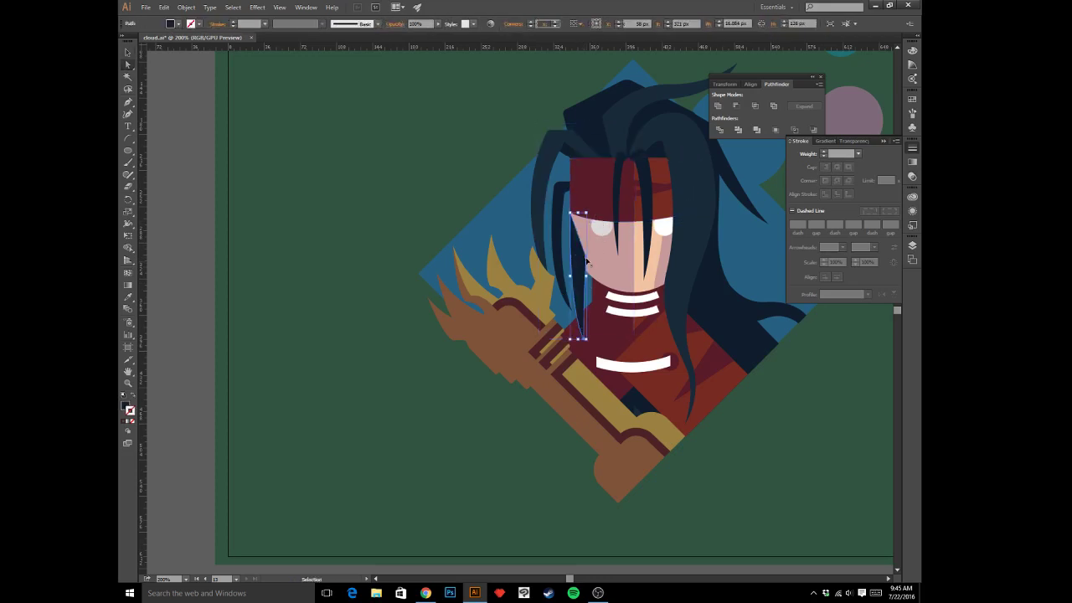
{"action": "key", "text": "a"}
{"action": "left_click", "coordinate": [586, 258]}
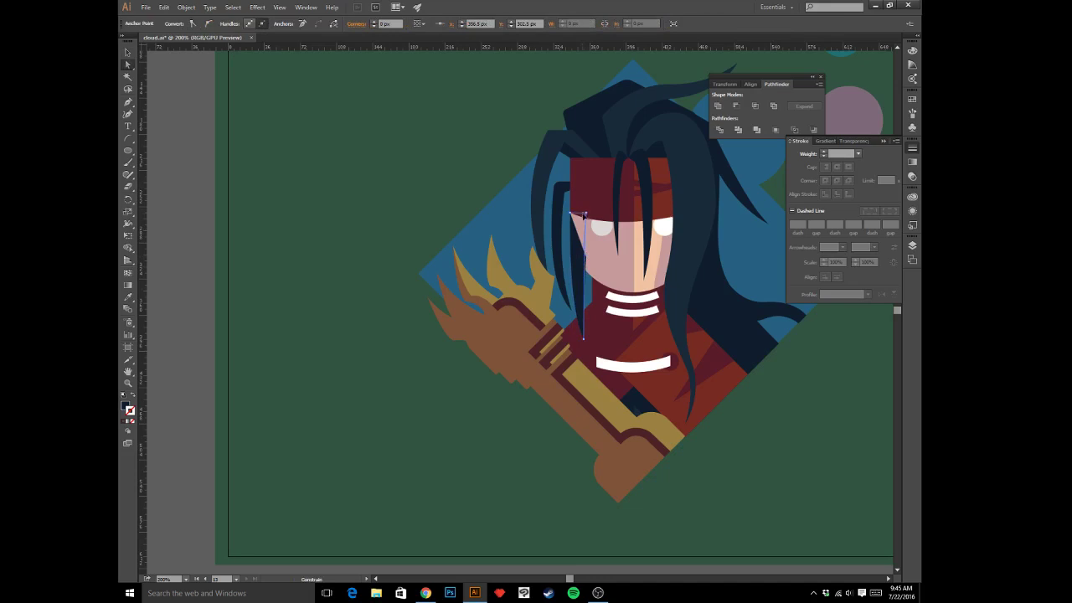
{"action": "left_click", "coordinate": [471, 193]}
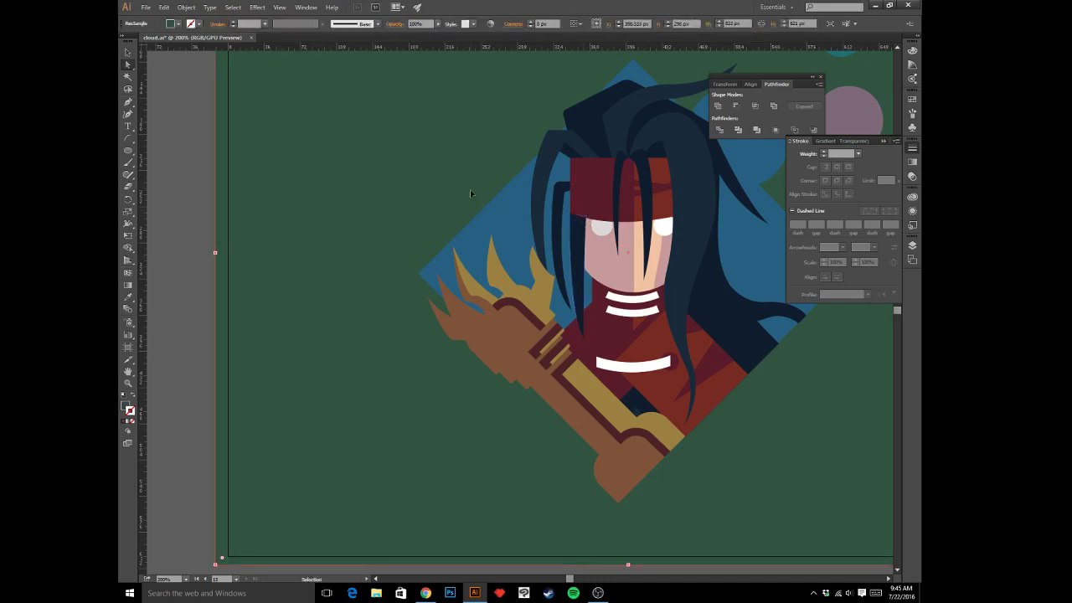
- Lengthen the outermost hair strand above the claw by moving its lower tip slightly downward
{"action": "left_click", "coordinate": [567, 195]}
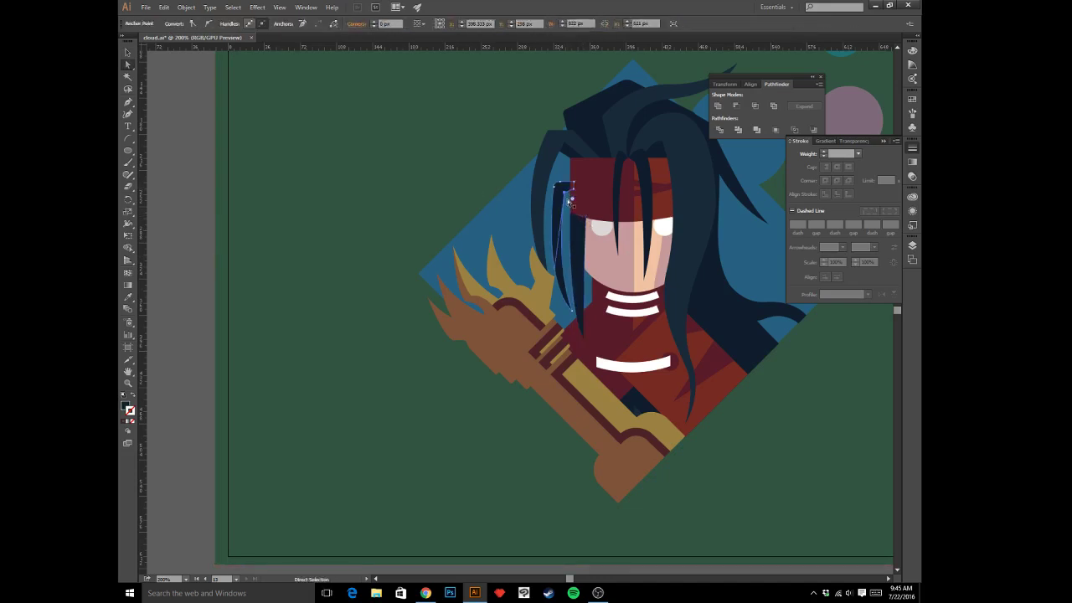
{"action": "left_click", "coordinate": [542, 160]}
{"action": "left_click", "coordinate": [548, 131]}
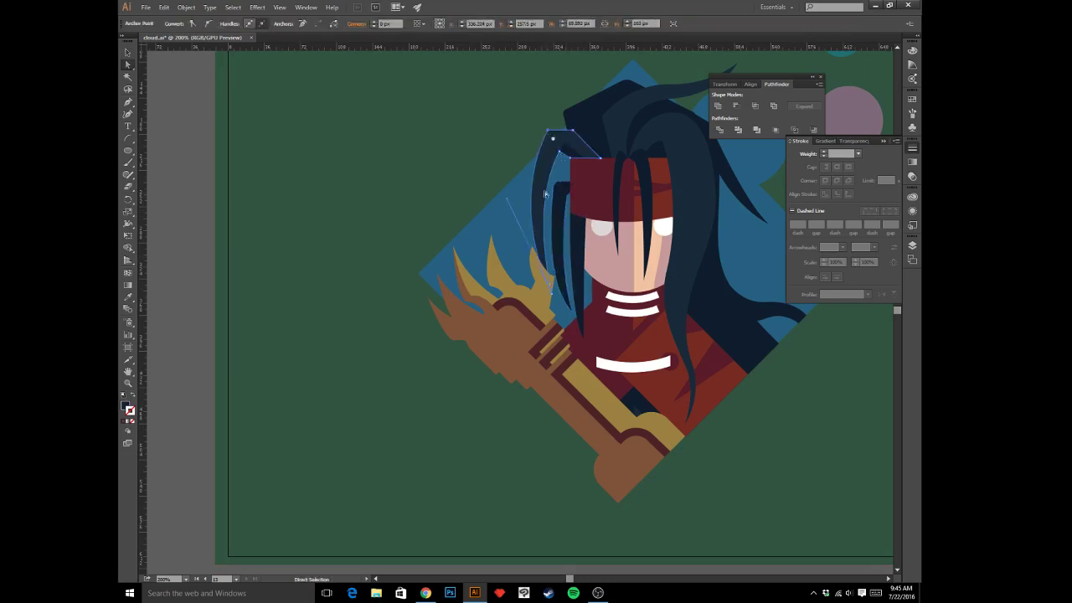
{"action": "left_click_drag", "start_coordinate": [553, 295], "coordinate": [555, 305]}
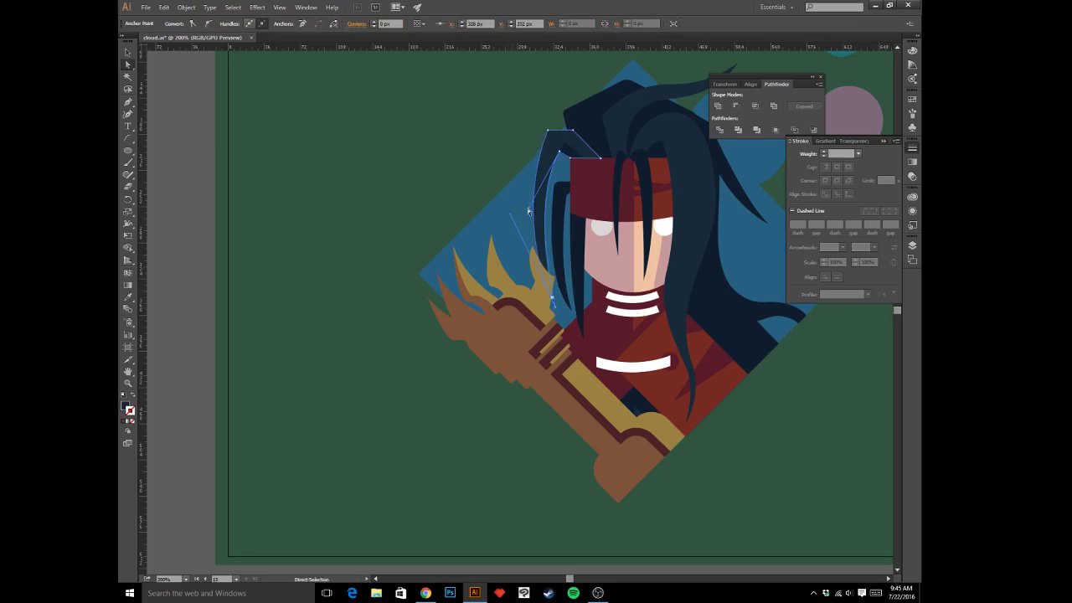
{"action": "left_click", "coordinate": [494, 159]}
- Isolate the clip group of the brown elbow piece at the lower end of the arm group
{"action": "key", "text": "ctrl+minus"}
{"action": "key", "text": "ctrl+minus"}
{"action": "key", "text": "ctrl+minus"}
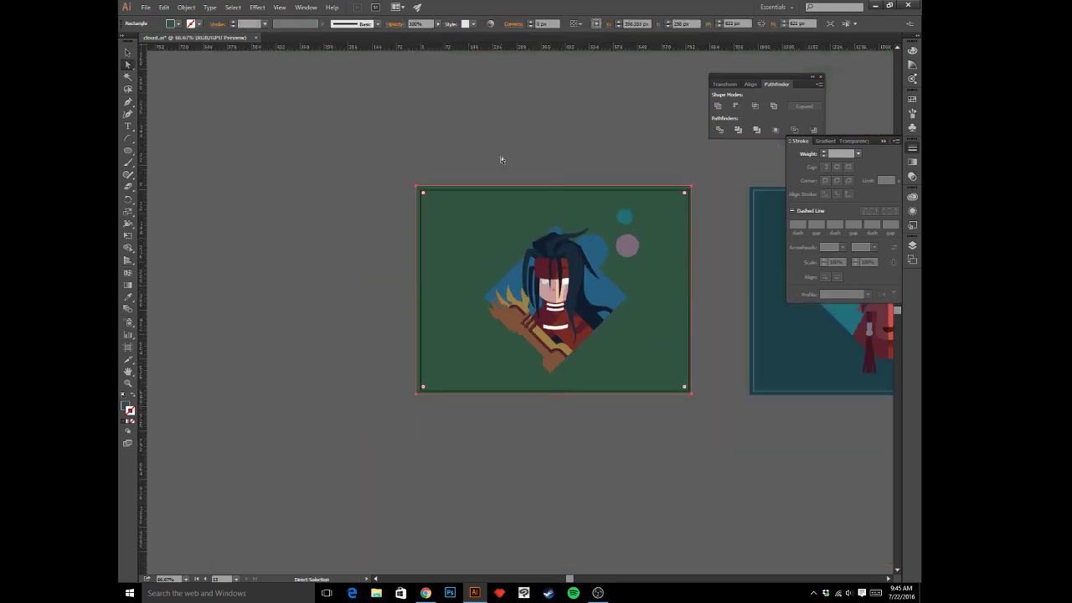
{"action": "key", "text": "ctrl+plus"}
{"action": "key", "text": "ctrl+plus"}
{"action": "key", "text": "ctrl+plus"}
{"action": "key", "text": "ctrl+plus"}
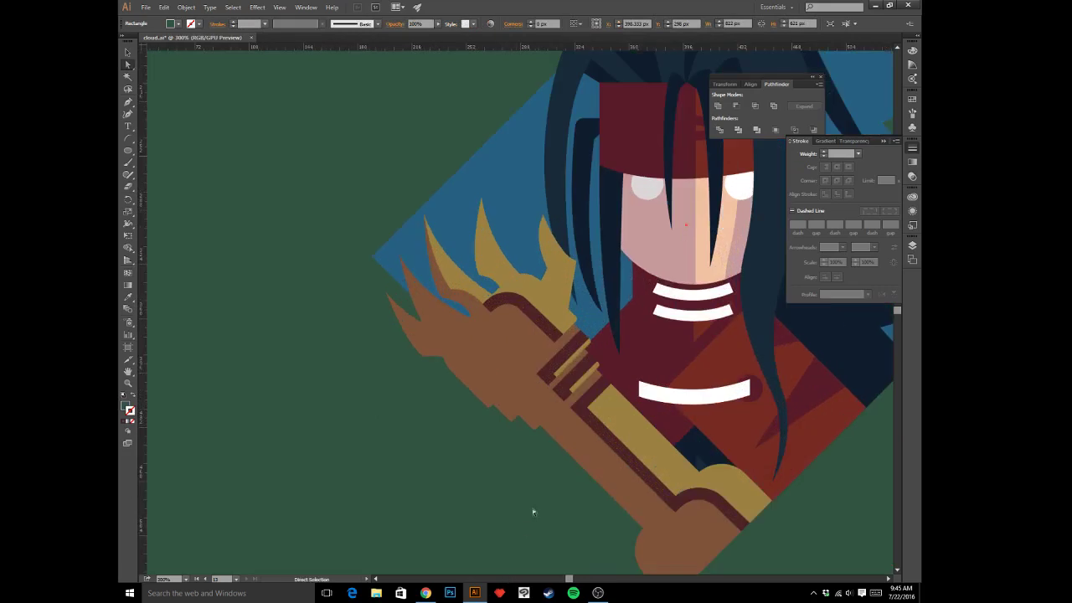
{"action": "key", "text": "space"}
{"action": "left_click_drag", "start_coordinate": [592, 501], "coordinate": [526, 365]}
{"action": "key", "text": "v"}
{"action": "left_click", "coordinate": [604, 421]}
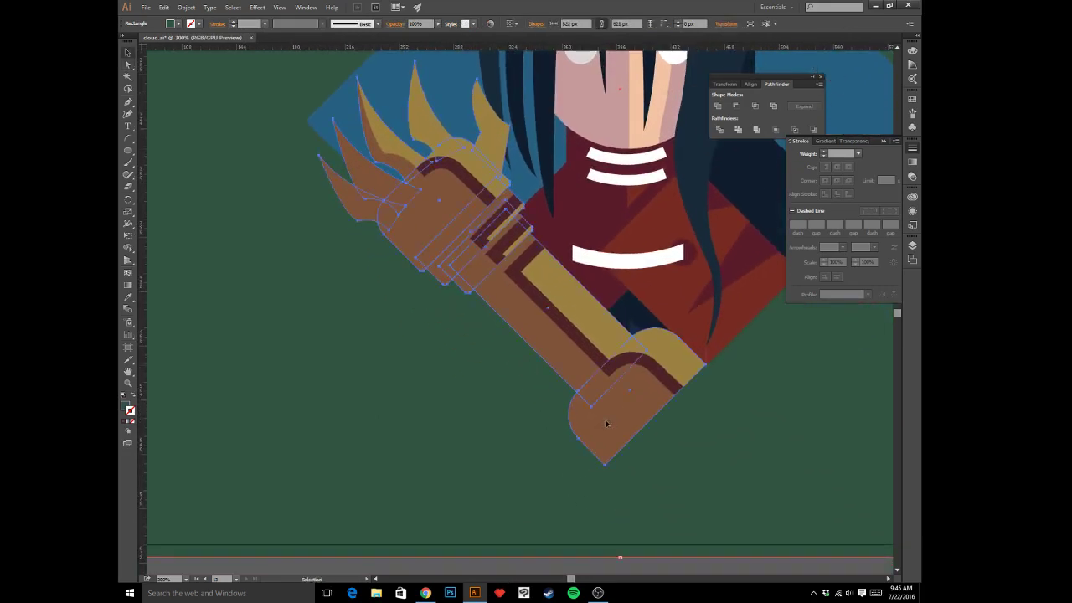
{"action": "double_click", "coordinate": [607, 427]}
{"action": "left_click", "coordinate": [607, 425]}
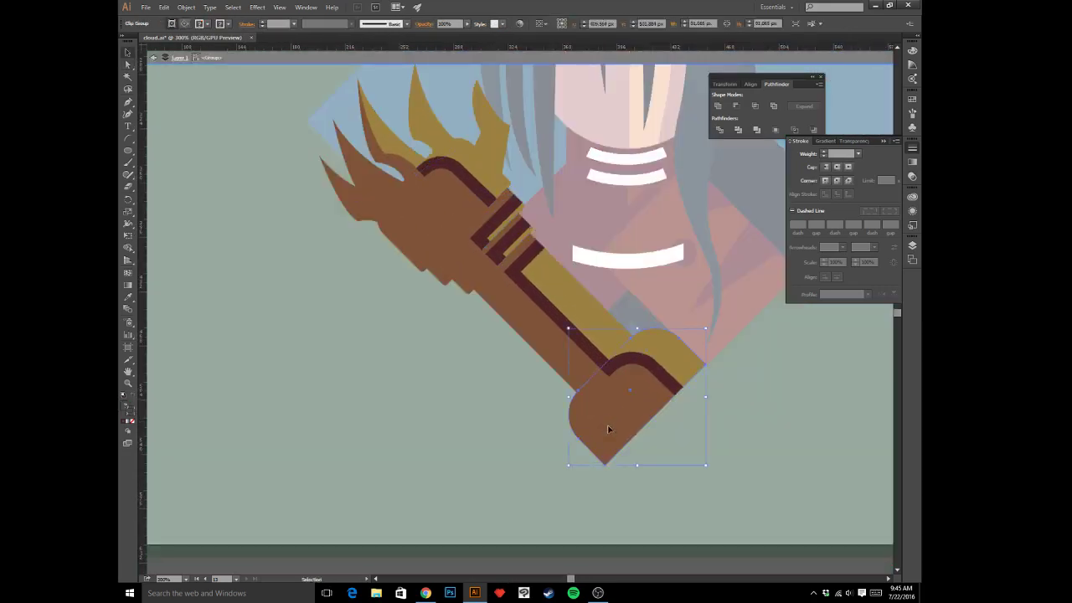
{"action": "double_click", "coordinate": [607, 425]}
- Duplicate the elbow's dark outline path and place the copy toward the elbow's outer lower edge
{"action": "left_click", "coordinate": [659, 372]}
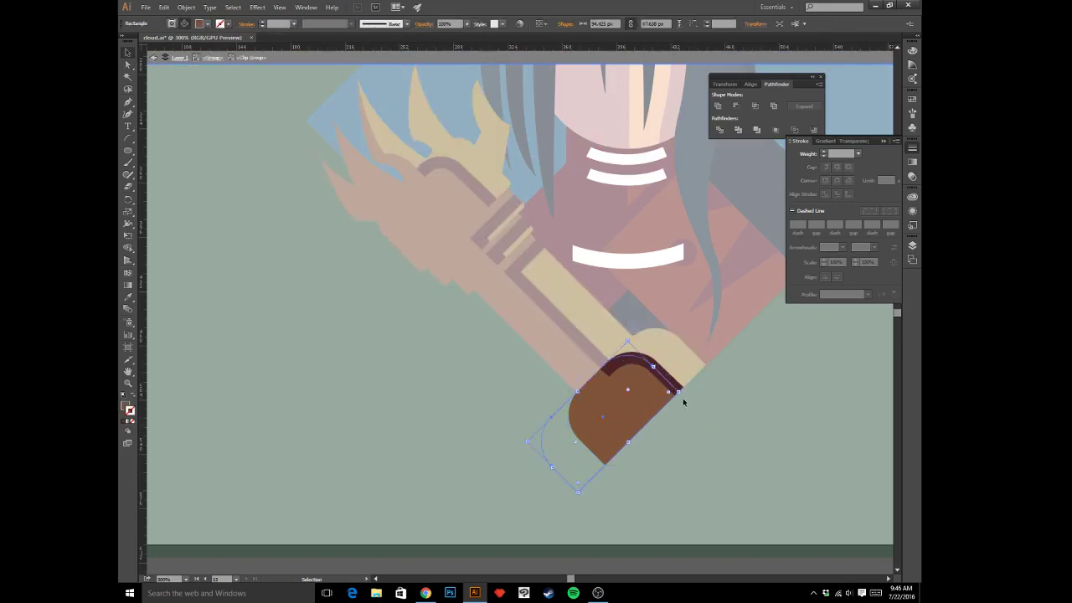
{"action": "left_click", "coordinate": [620, 362]}
{"action": "left_click_drag", "start_coordinate": [621, 361], "coordinate": [562, 418]}
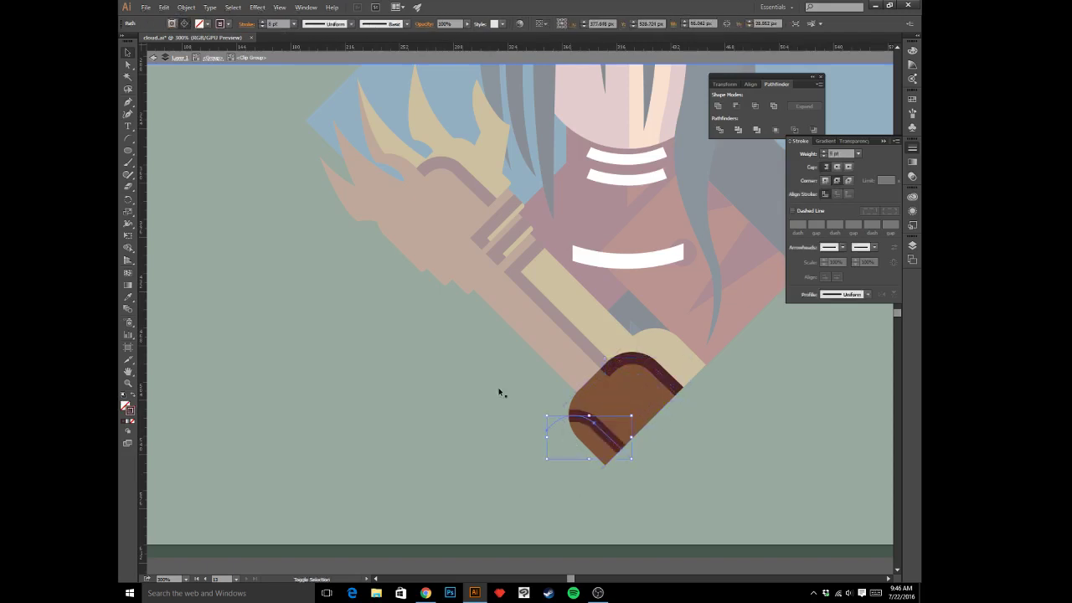
- Reflect the duplicated elbow outline across the vertical axis
{"action": "left_click", "coordinate": [186, 8]}
{"action": "left_click", "coordinate": [187, 9]}
{"action": "left_click", "coordinate": [186, 8]}
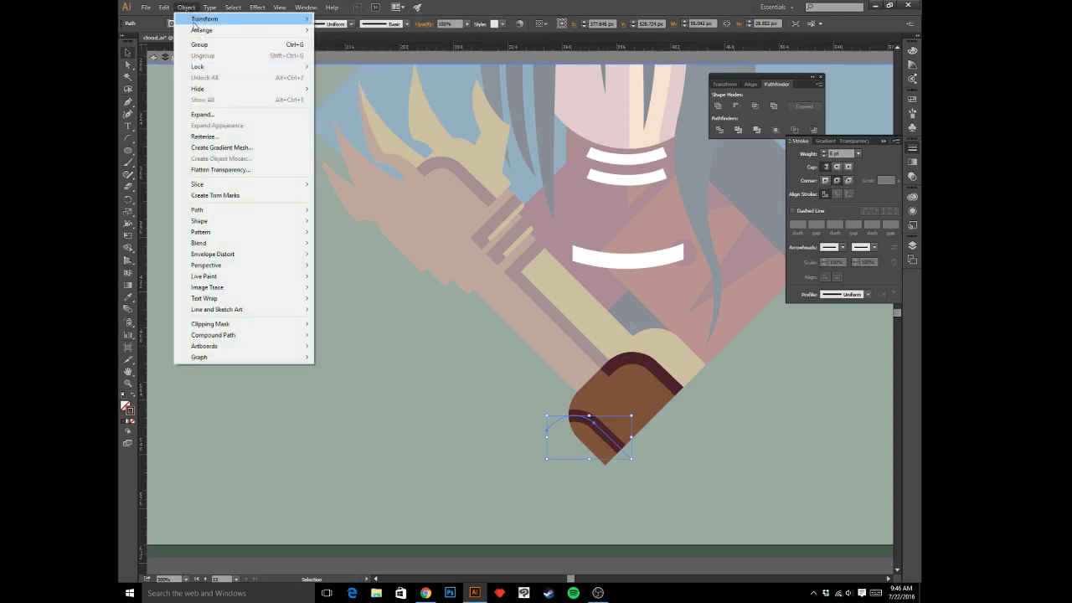
{"action": "mouse_move", "coordinate": [198, 20]}
{"action": "left_click", "coordinate": [351, 78]}
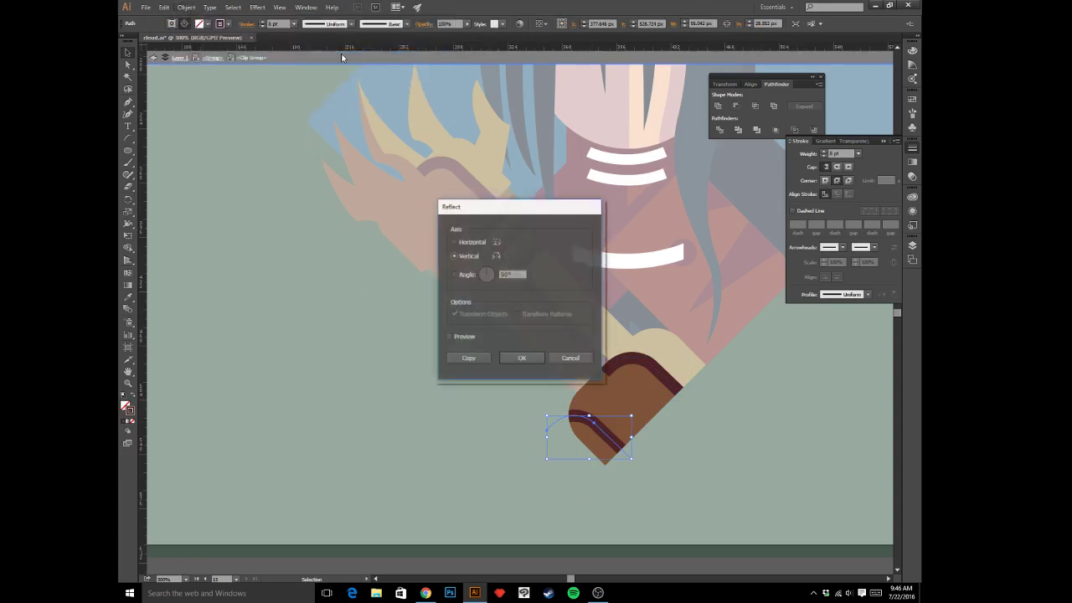
{"action": "key", "text": "Return"}
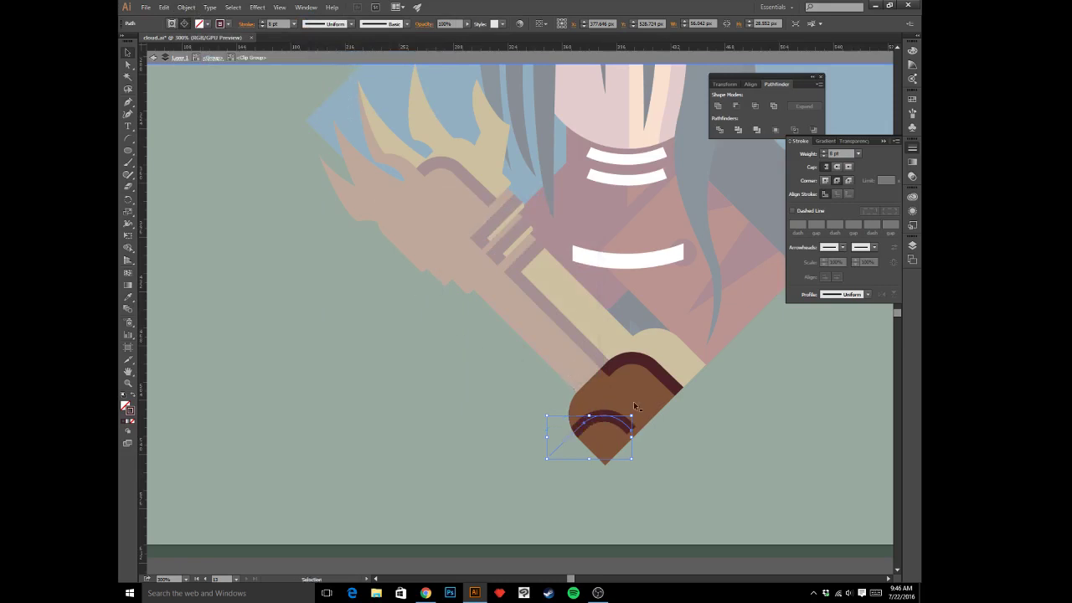
- Rotate the reflected outline 90 degrees counterclockwise and nudge it flush against the elbow's rounded outer edge
{"action": "left_click_drag", "start_coordinate": [634, 412], "coordinate": [535, 374]}
{"action": "key", "text": "Right"}
{"action": "key", "text": "Right"}
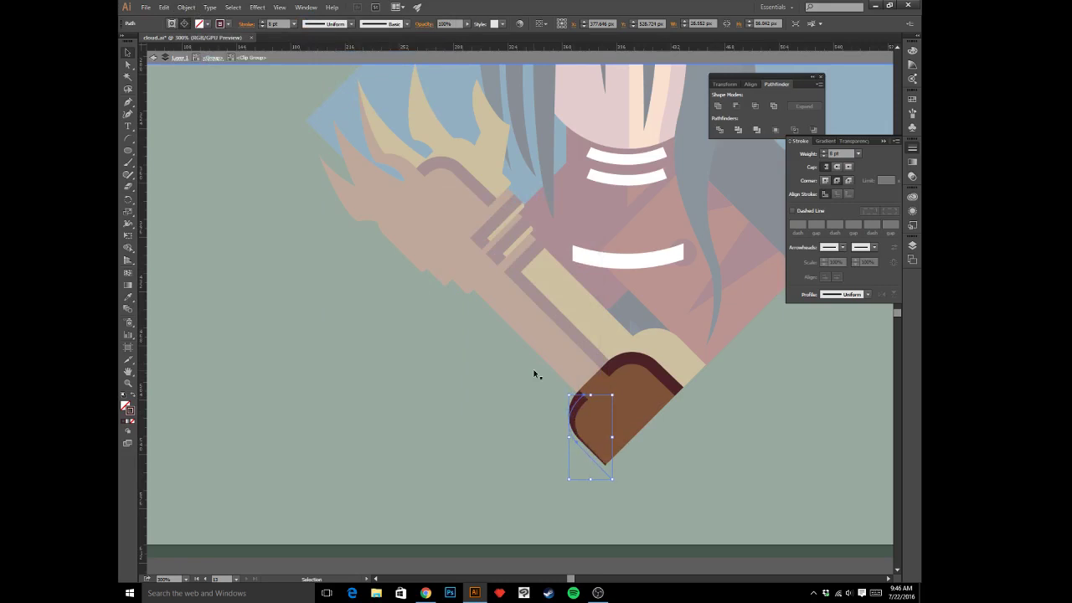
{"action": "key", "text": "Up"}
{"action": "key", "text": "Up"}
{"action": "key", "text": "Up"}
{"action": "key", "text": "Up"}
{"action": "key", "text": "Left"}
{"action": "key", "text": "Left"}
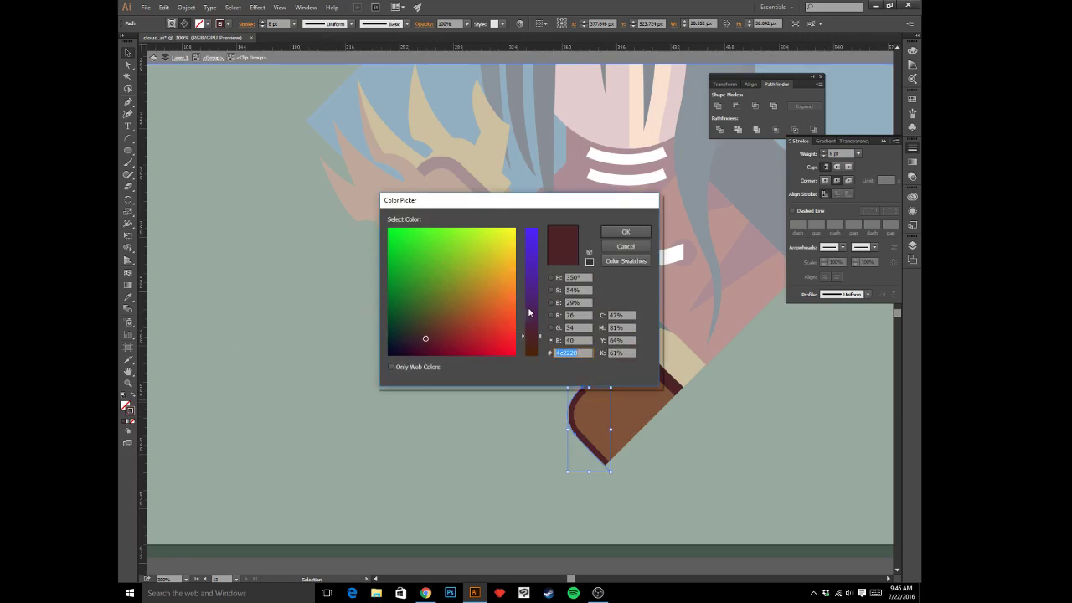
- Set the outer elbow outline's stroke colour to light teal #71afaf and leave isolation
{"action": "left_click_drag", "start_coordinate": [532, 275], "coordinate": [529, 253]}
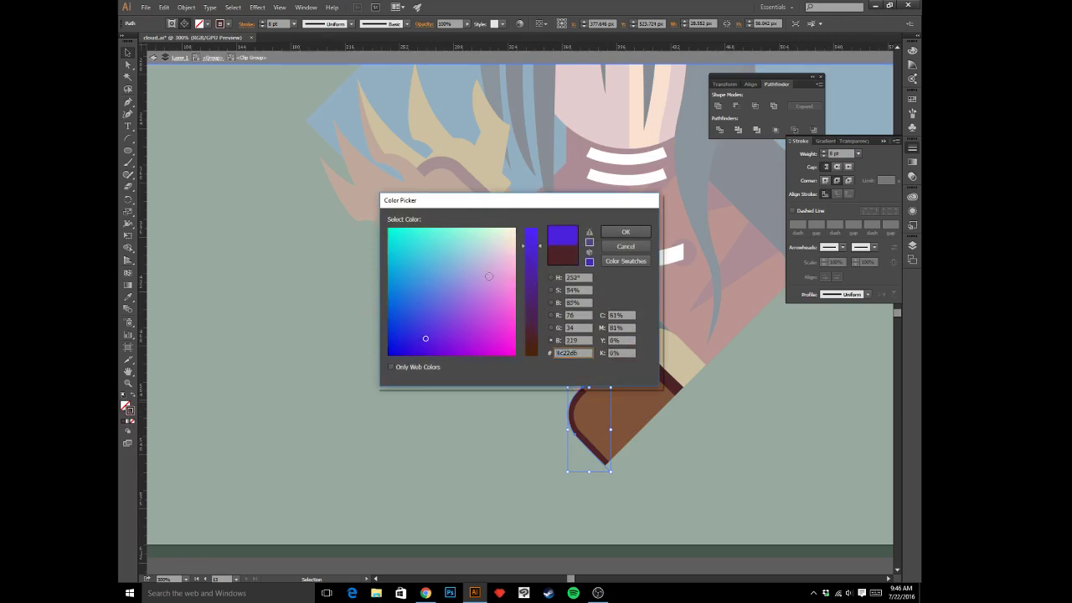
{"action": "mouse_move", "coordinate": [439, 248]}
{"action": "left_mouse_down"}
{"action": "mouse_move", "coordinate": [458, 264]}
{"action": "mouse_move", "coordinate": [444, 267]}
{"action": "left_mouse_up"}
{"action": "left_click_drag", "start_coordinate": [532, 248], "coordinate": [532, 272]}
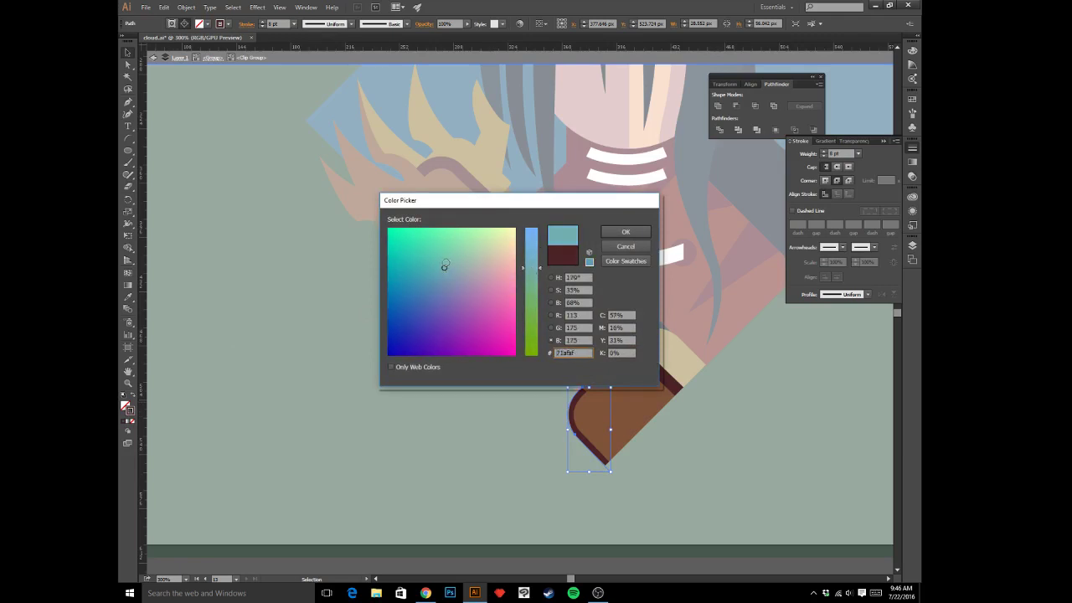
{"action": "left_click", "coordinate": [625, 232]}
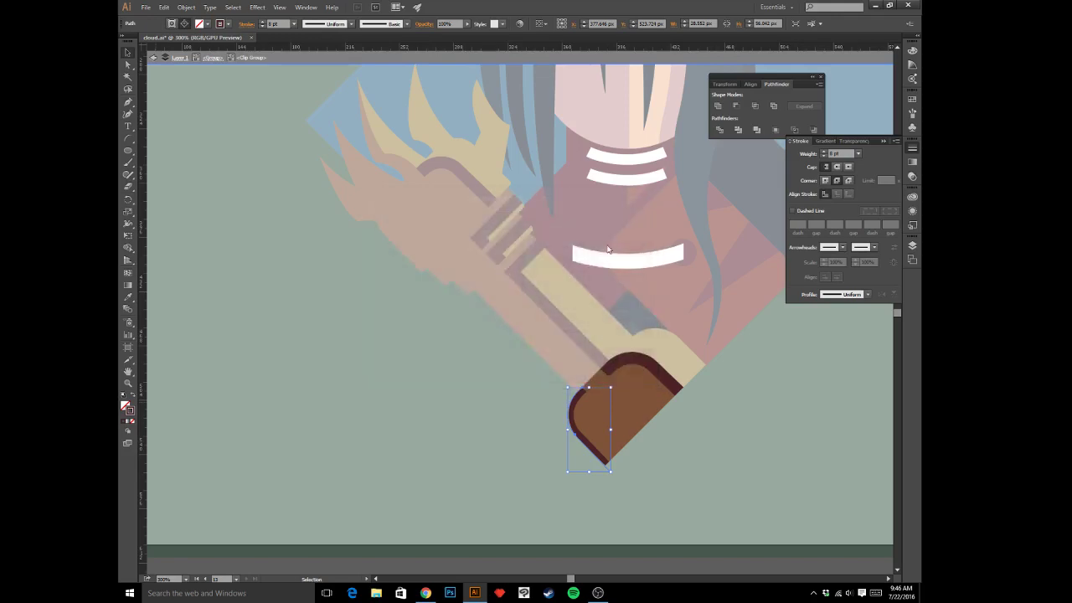
{"action": "double_click", "coordinate": [679, 432]}
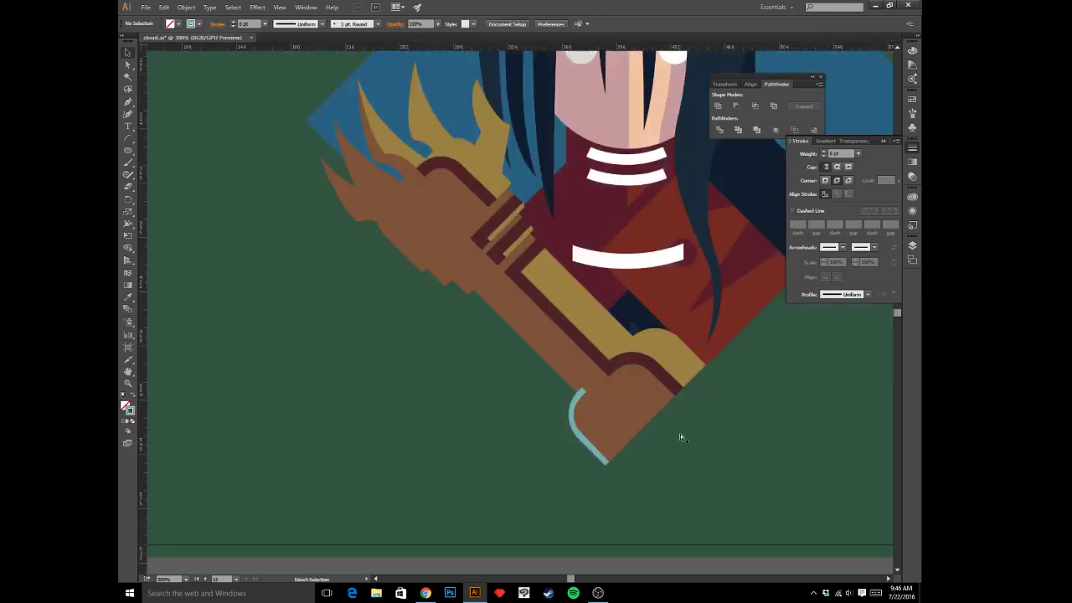
- Check how the teal line along the elbow's outer edge reads at overview scale and up close
{"action": "key", "text": "ctrl+minus"}
{"action": "key", "text": "ctrl+minus"}
{"action": "key", "text": "ctrl+minus"}
{"action": "key", "text": "ctrl+minus"}
{"action": "key", "text": "ctrl+plus"}
{"action": "key", "text": "ctrl+plus"}
{"action": "key", "text": "ctrl+plus"}
{"action": "key", "text": "ctrl+plus"}
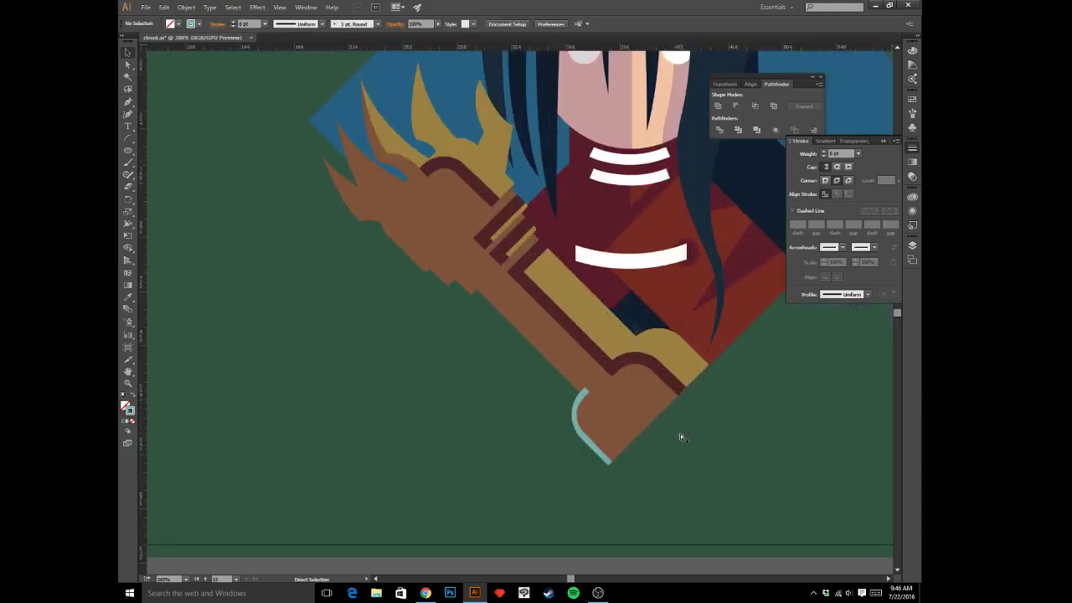
{"action": "scroll", "coordinate": [612, 402], "scroll_direction": "down", "scroll_amount": 1}
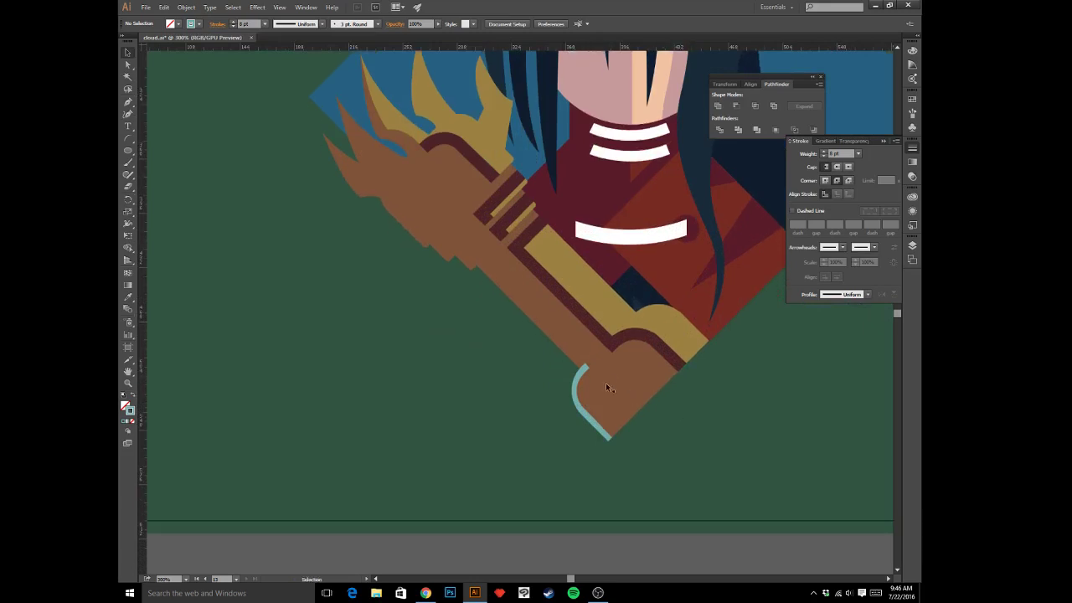
- Remove the teal outline from the elbow's outer edge and return to the elbow's isolated clip group
{"action": "key", "text": "a"}
{"action": "left_click", "coordinate": [579, 379]}
{"action": "left_click", "coordinate": [578, 378]}
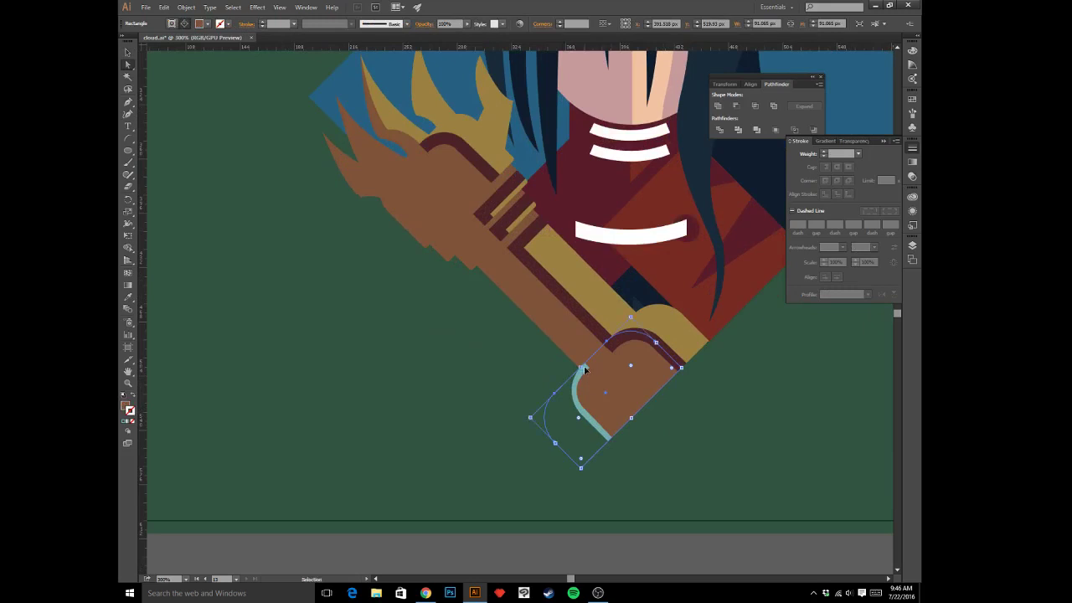
{"action": "double_click", "coordinate": [584, 370]}
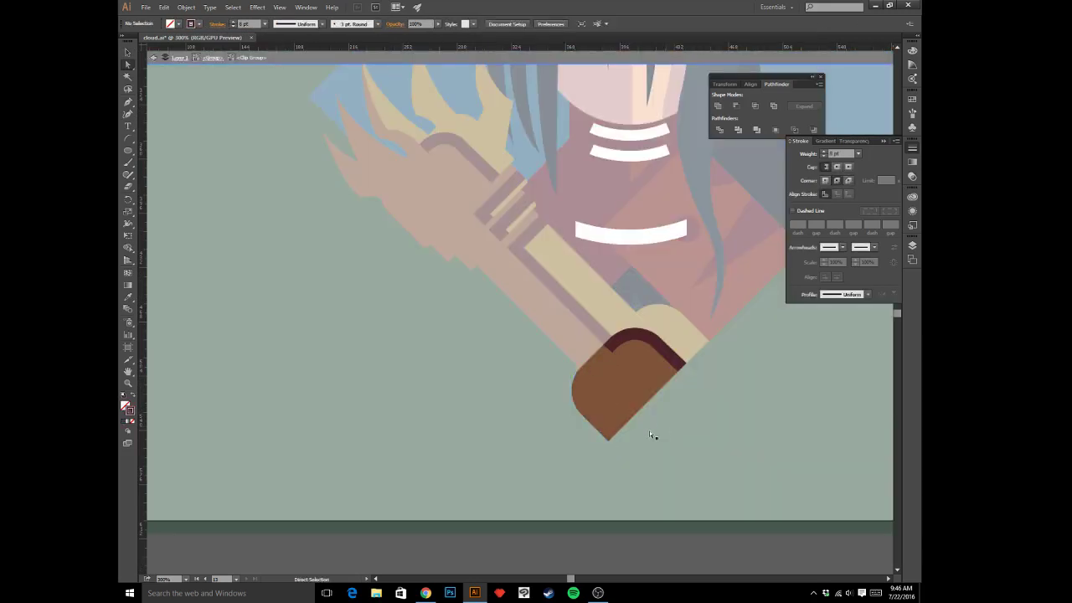
- Leave isolation and start a Pen path at the elbow's lower tip, following its rounded outer edge up to the forearm
{"action": "key", "text": "v"}
{"action": "double_click", "coordinate": [651, 432]}
{"action": "double_click", "coordinate": [720, 461]}
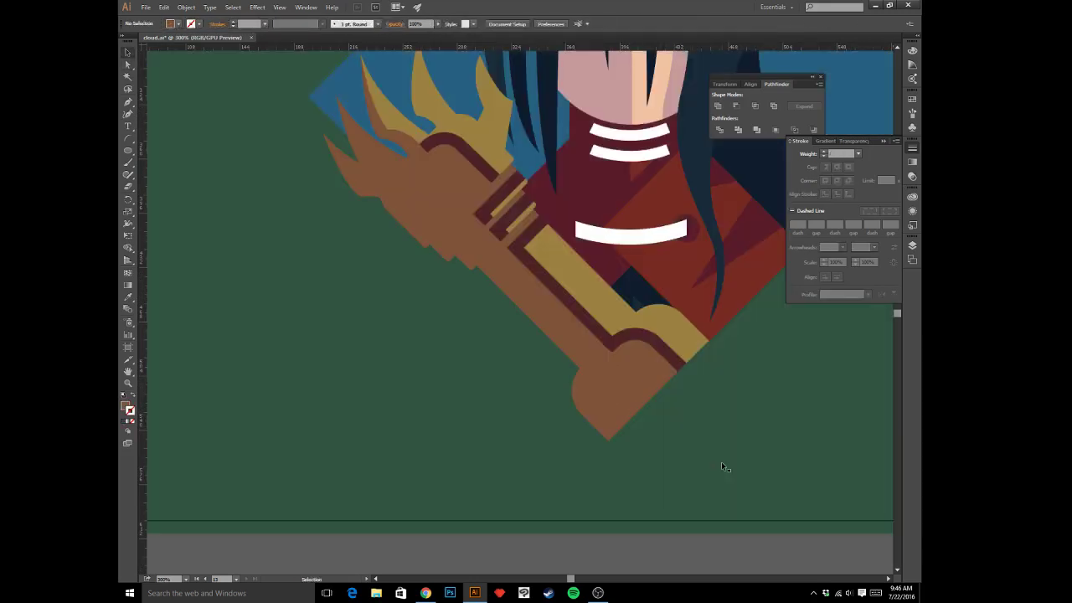
{"action": "key", "text": "ctrl+="}
{"action": "key", "text": "ctrl+="}
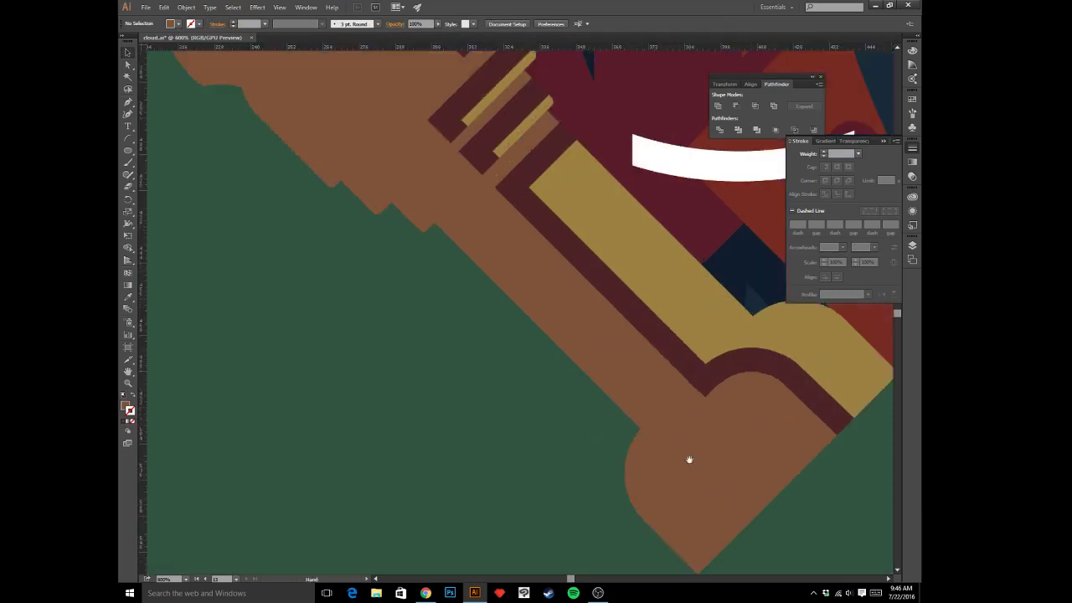
{"action": "left_click_drag", "start_coordinate": [689, 457], "coordinate": [584, 361]}
{"action": "key", "text": "p"}
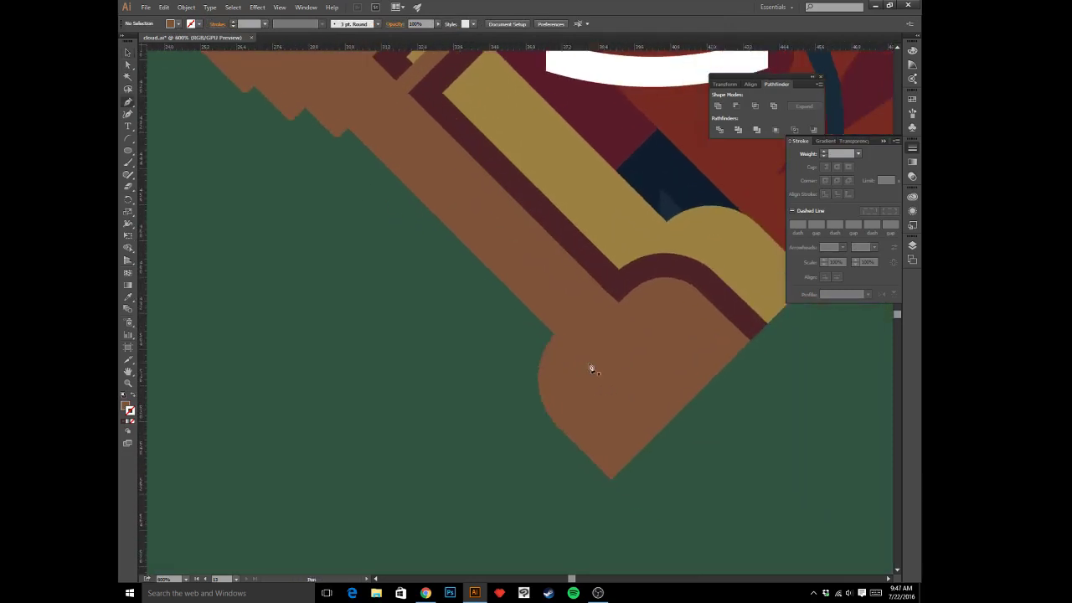
{"action": "left_click", "coordinate": [611, 482]}
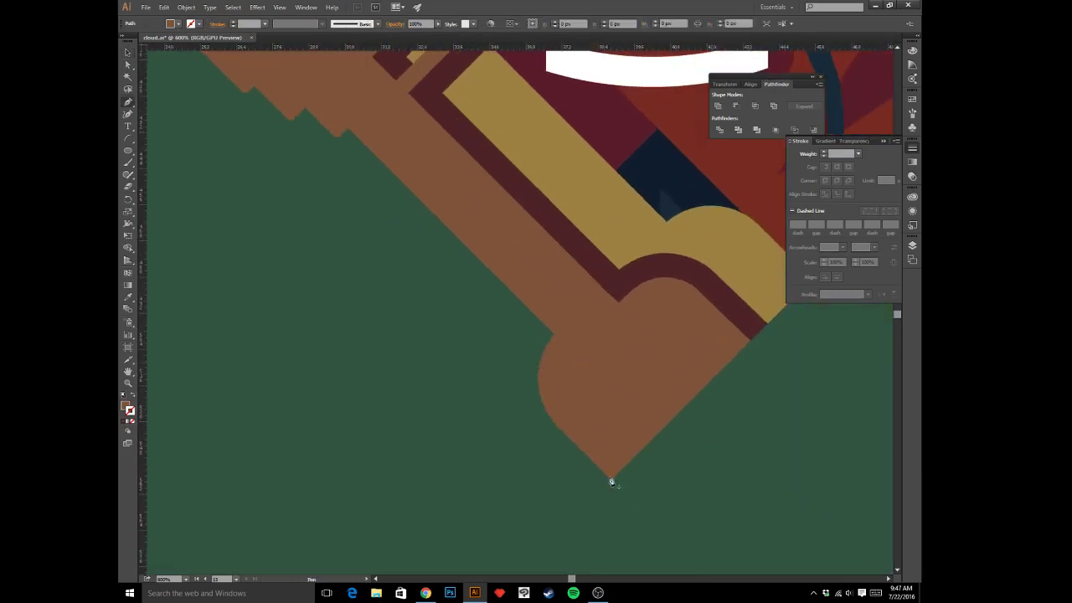
{"action": "left_click", "coordinate": [555, 426]}
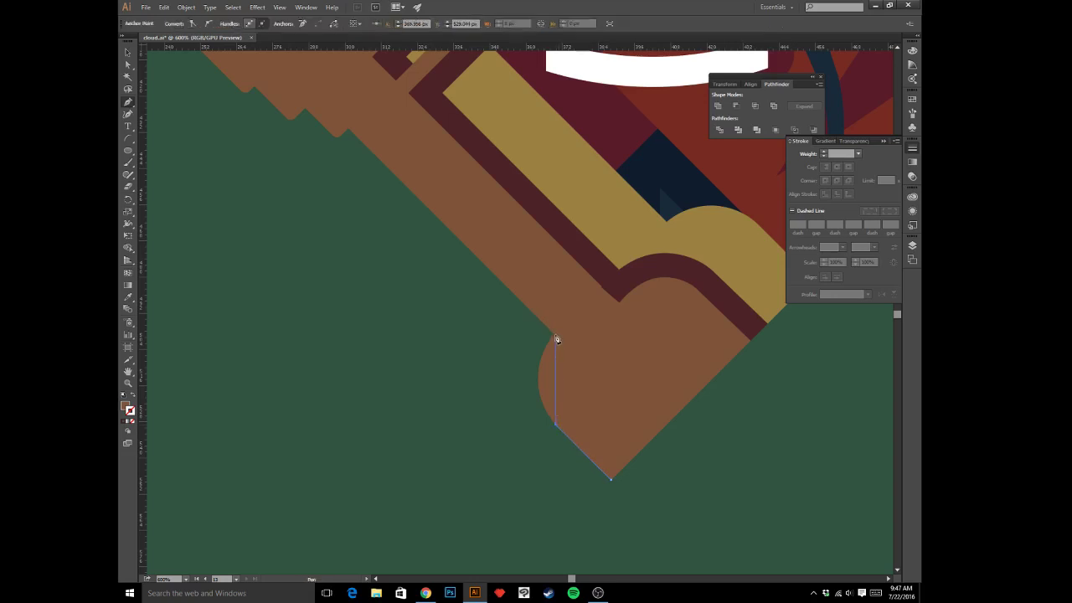
{"action": "left_click_drag", "start_coordinate": [553, 334], "coordinate": [594, 291]}
{"action": "left_click", "coordinate": [555, 335]}
{"action": "left_click_drag", "start_coordinate": [554, 335], "coordinate": [715, 544]}
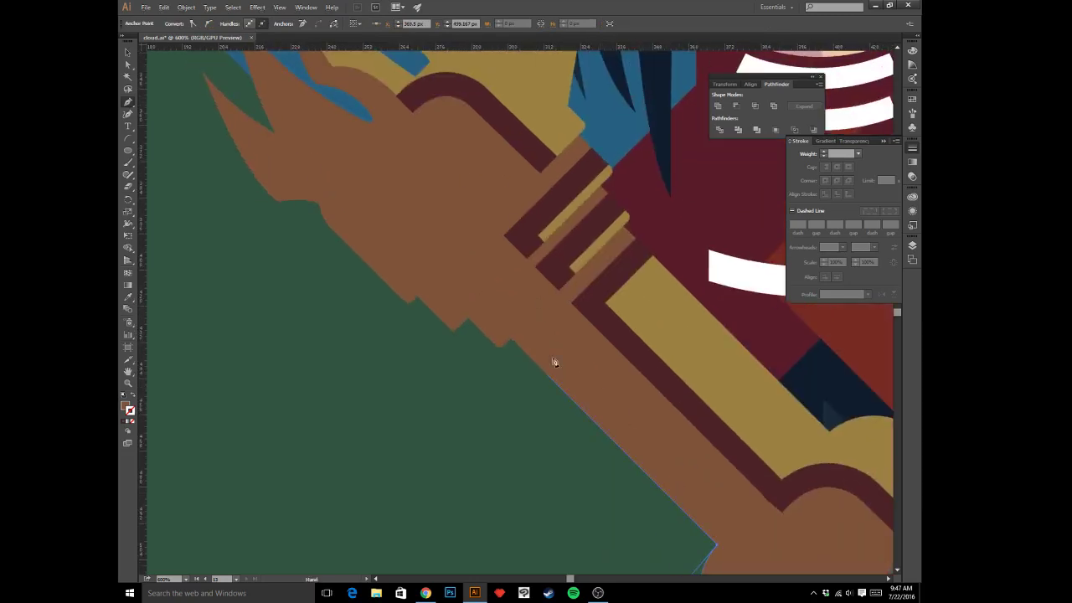
- Continue the path along the forearm's outer edge, tracing each stepped notch near the wrist with straight segments
{"action": "left_click", "coordinate": [509, 339]}
{"action": "left_click", "coordinate": [499, 348]}
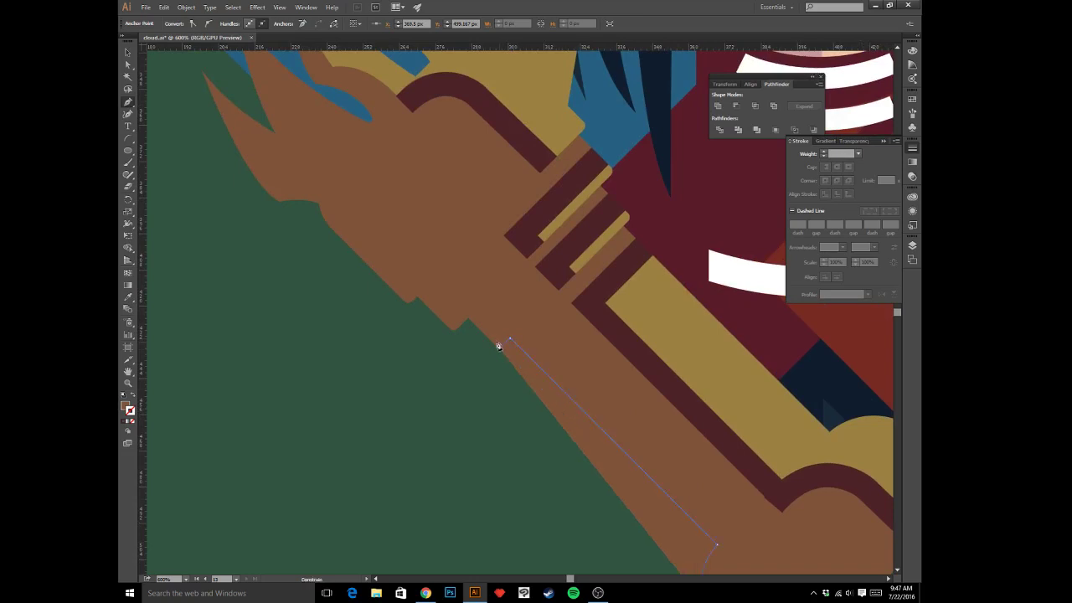
{"action": "left_click", "coordinate": [468, 318]}
{"action": "left_click", "coordinate": [467, 319]}
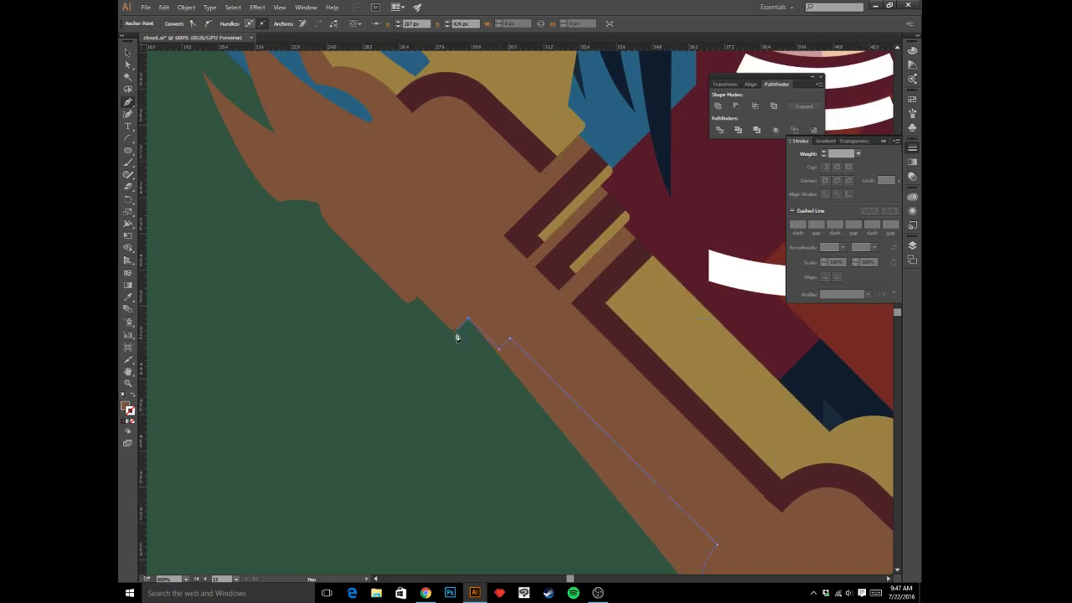
{"action": "left_click", "coordinate": [453, 332]}
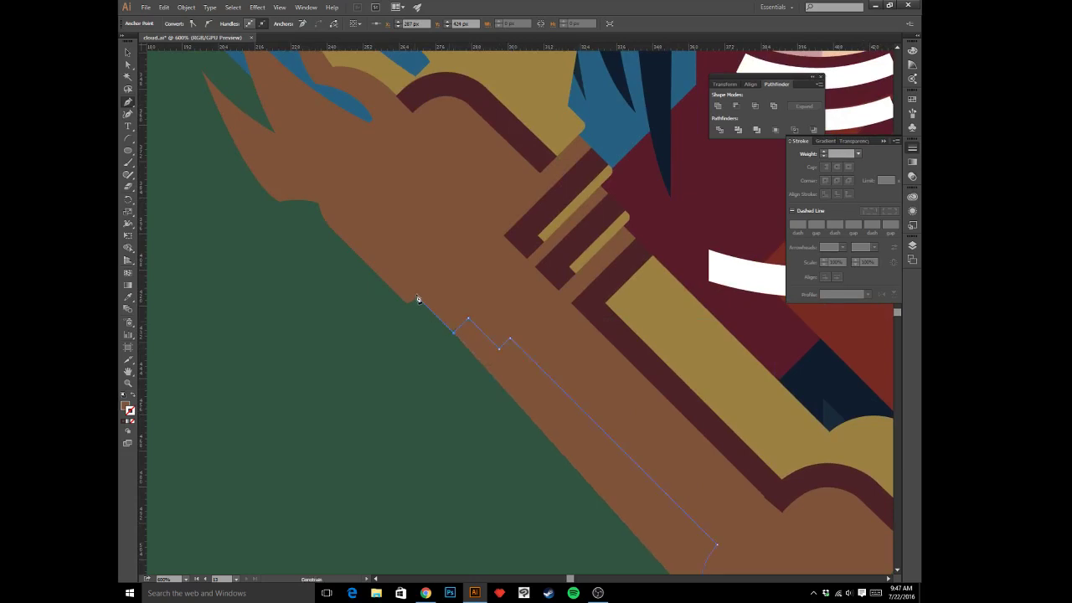
{"action": "left_click", "coordinate": [417, 297]}
{"action": "left_click", "coordinate": [408, 305]}
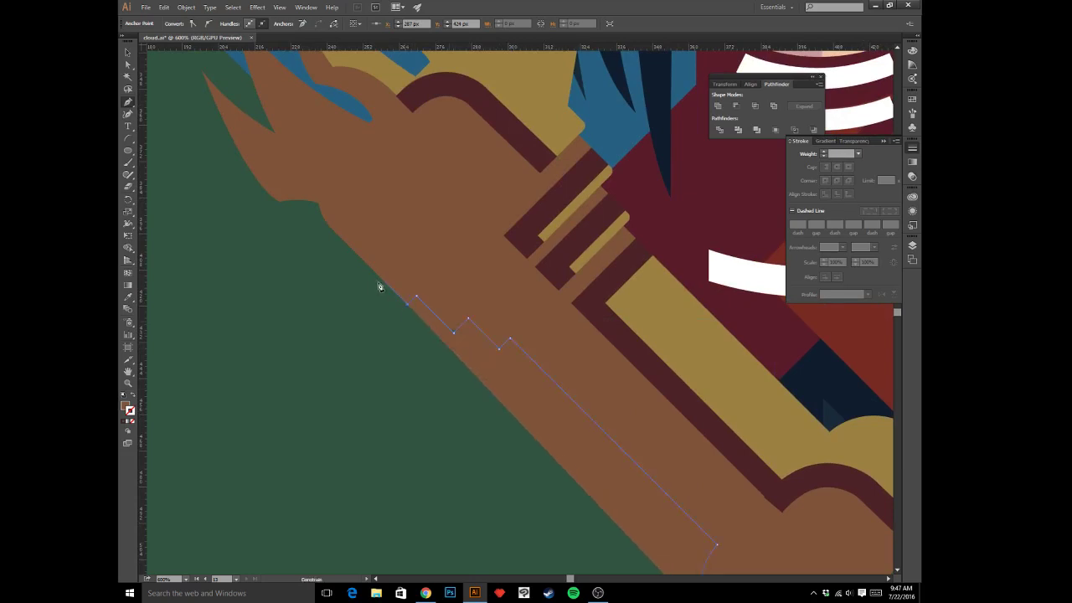
- Trace the hand's outer contour up to the outermost claw tip and adjust the curve handle at the claw's base
{"action": "left_click", "coordinate": [333, 232]}
{"action": "left_click_drag", "start_coordinate": [319, 206], "coordinate": [272, 213]}
{"action": "left_click", "coordinate": [319, 204], "text": "alt"}
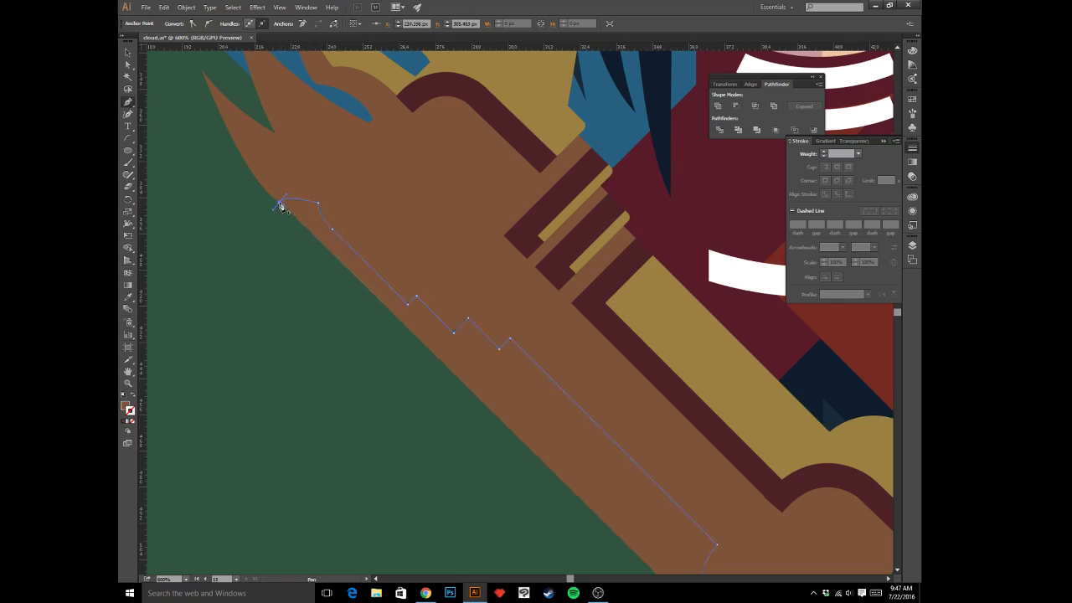
{"action": "left_click_drag", "start_coordinate": [251, 160], "coordinate": [316, 258]}
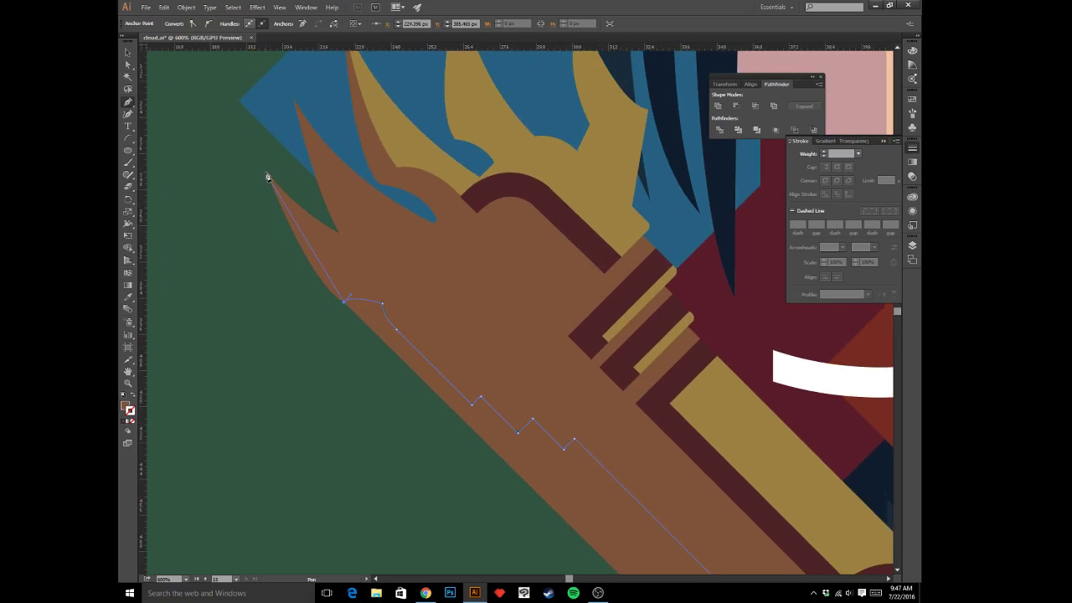
{"action": "left_click_drag", "start_coordinate": [266, 172], "coordinate": [228, 66]}
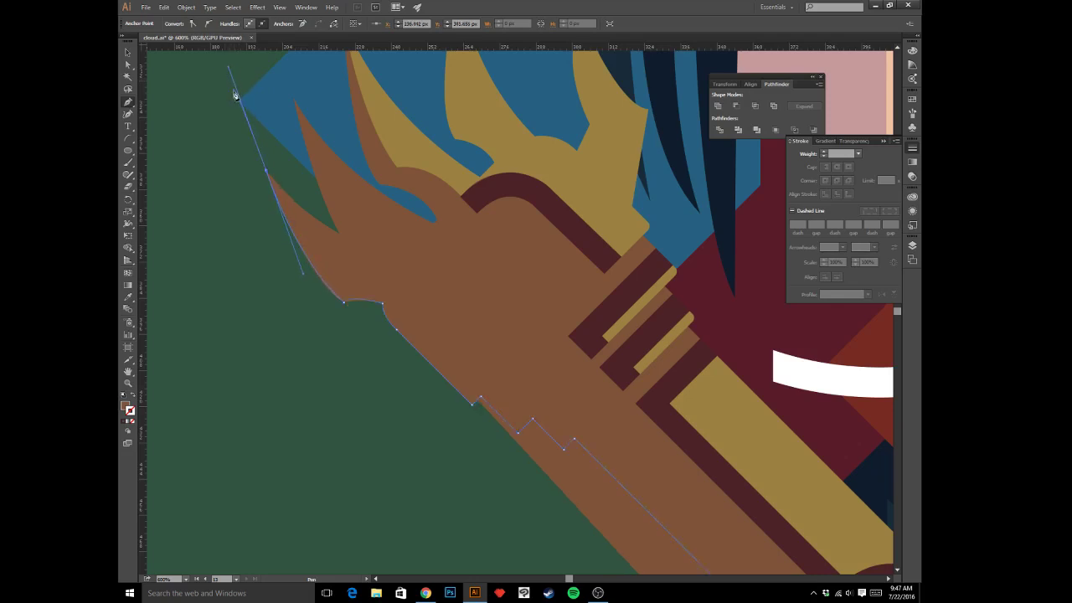
{"action": "key", "text": "a"}
{"action": "left_click", "coordinate": [345, 301]}
{"action": "left_click_drag", "start_coordinate": [352, 298], "coordinate": [358, 298]}
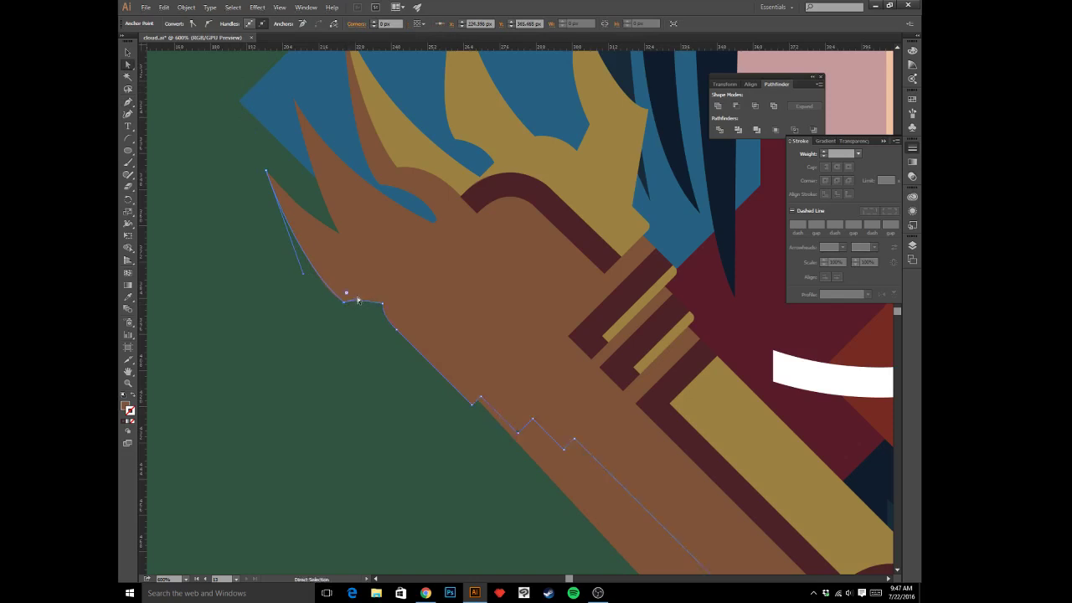
- Fill the traced path with a muted light teal whose green and blue values are 153, starting from the sampled diamond blue
{"action": "key", "text": "i"}
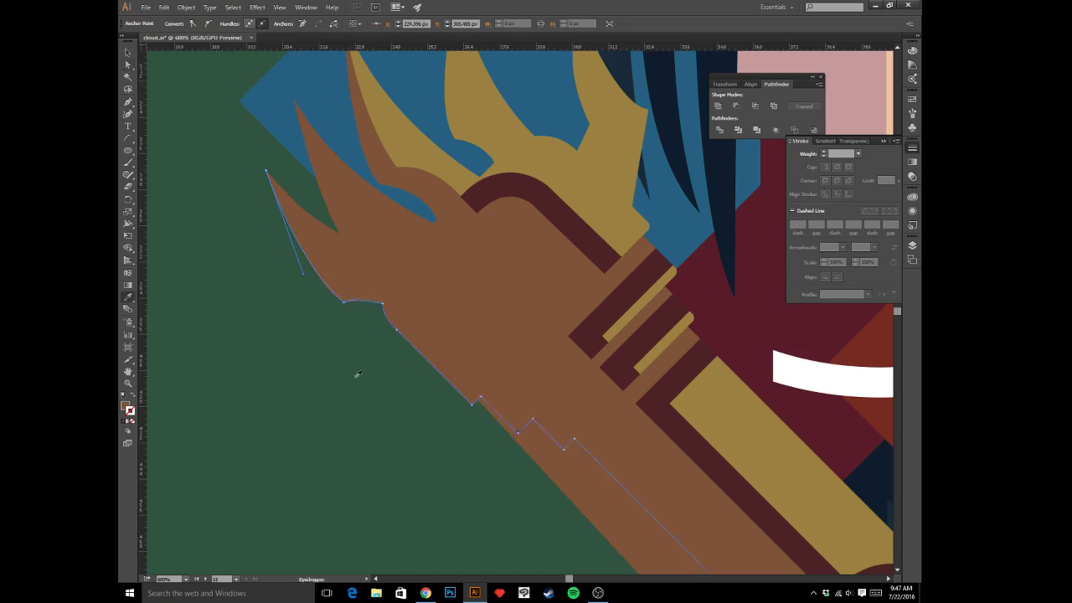
{"action": "left_click", "coordinate": [354, 379]}
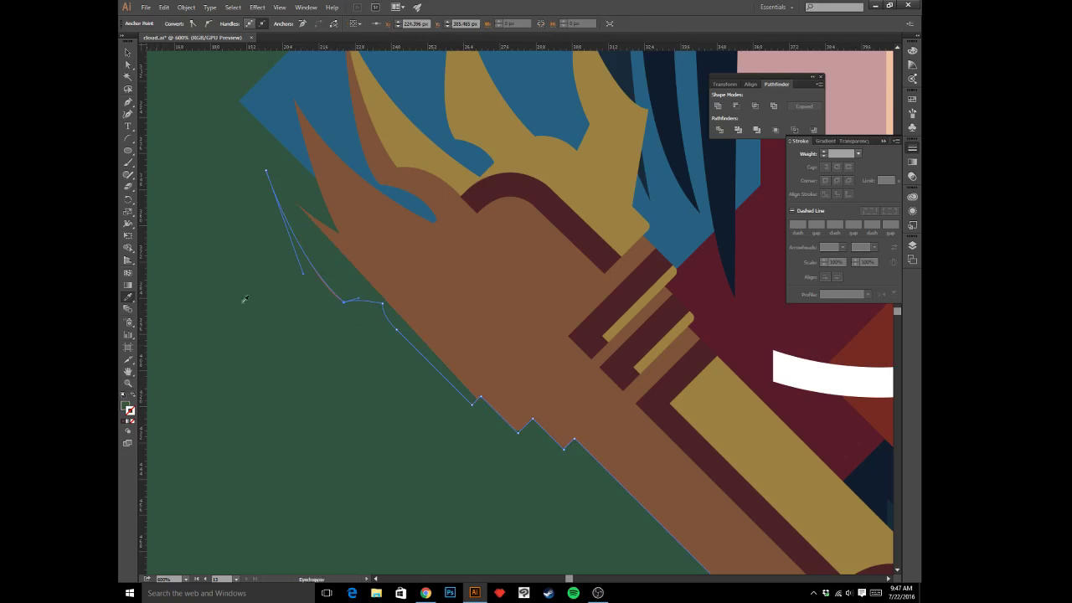
{"action": "left_click", "coordinate": [329, 99]}
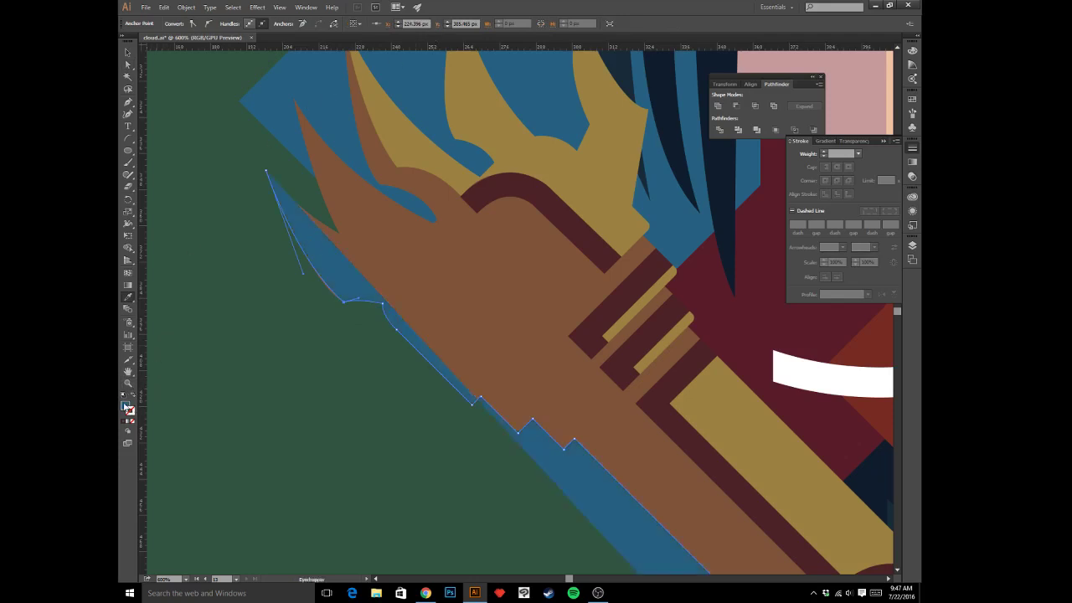
{"action": "left_click", "coordinate": [126, 406]}
{"action": "double_click", "coordinate": [790, 55]}
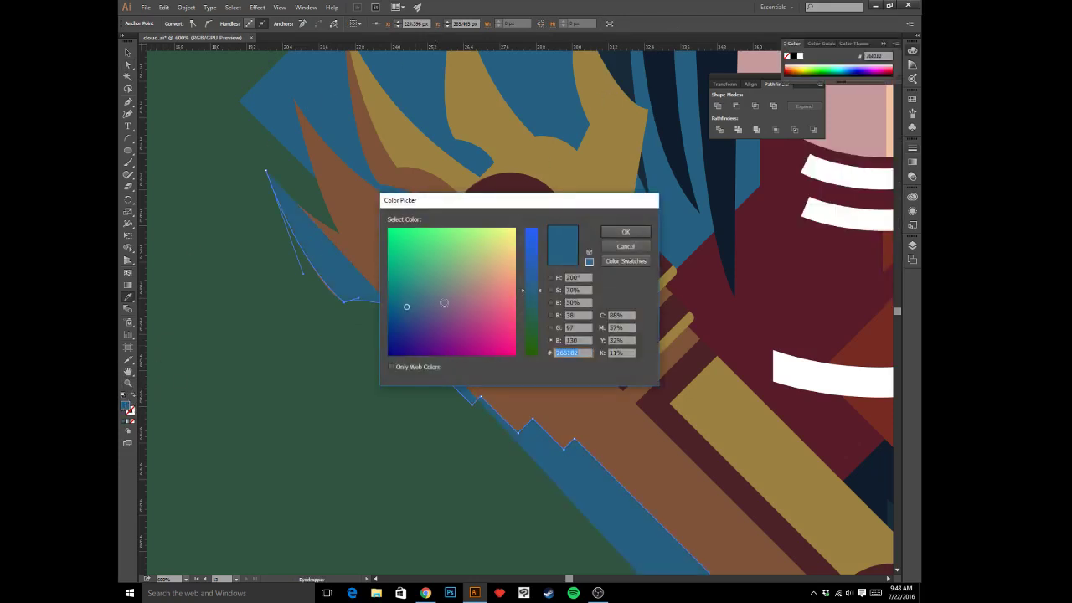
{"action": "left_click_drag", "start_coordinate": [418, 312], "coordinate": [400, 289]}
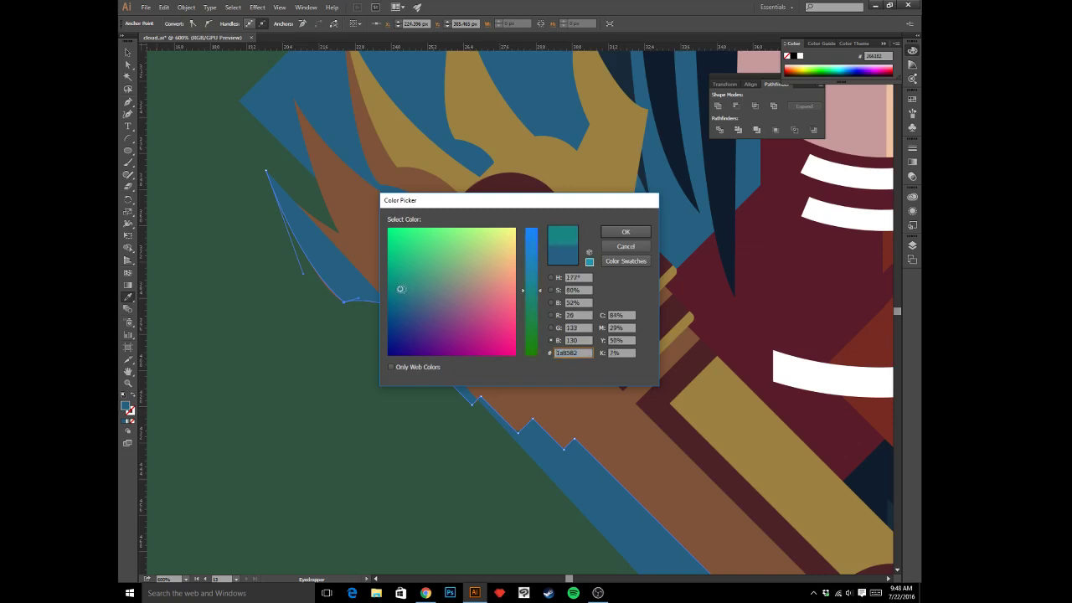
{"action": "left_click", "coordinate": [550, 277]}
{"action": "left_click_drag", "start_coordinate": [467, 281], "coordinate": [464, 278]}
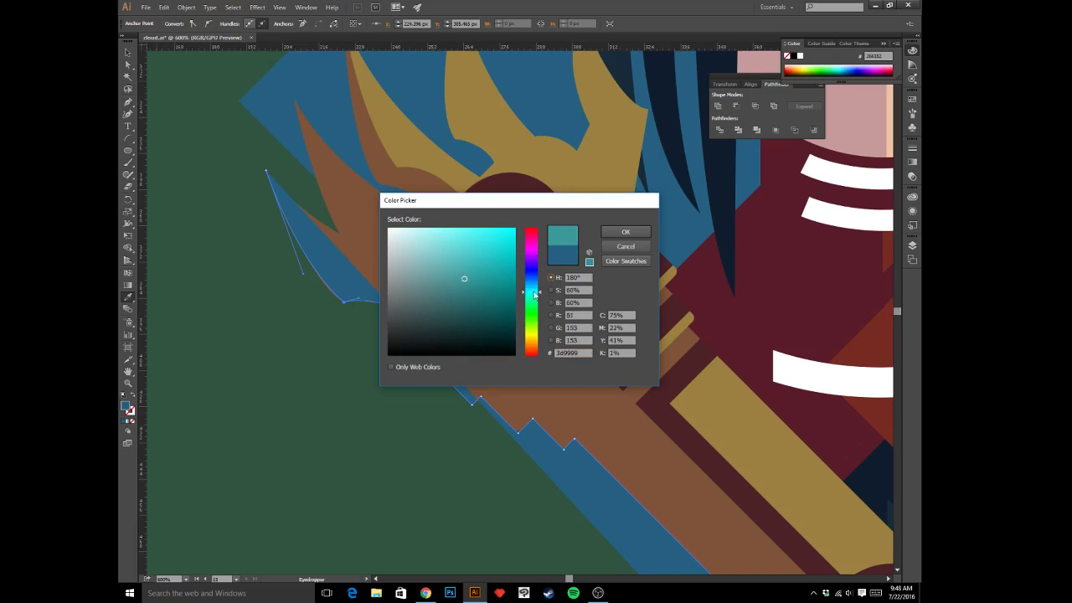
{"action": "left_click", "coordinate": [550, 314]}
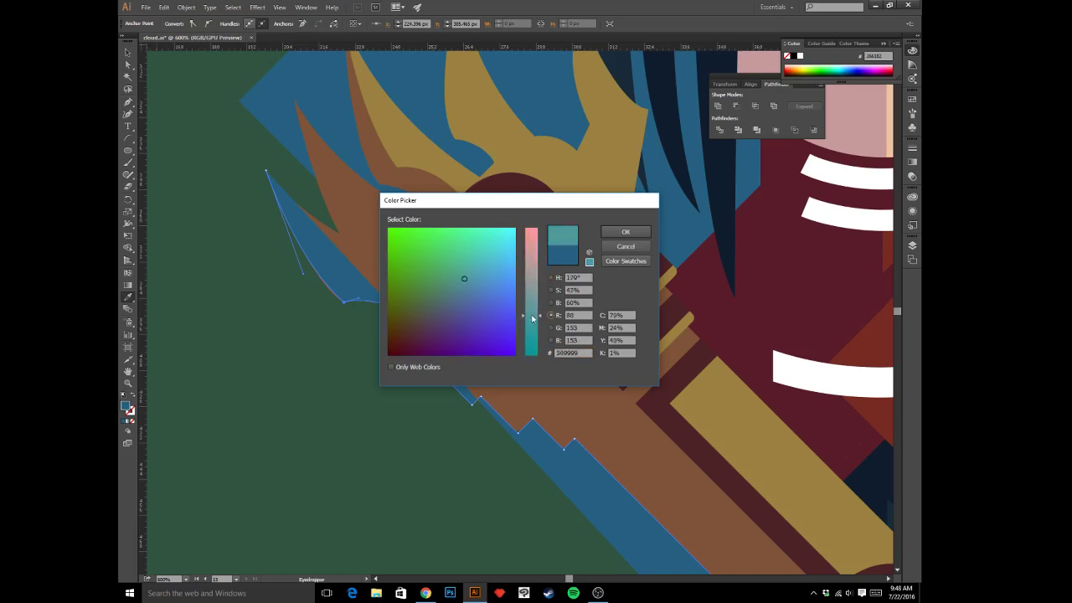
{"action": "left_click_drag", "start_coordinate": [537, 324], "coordinate": [529, 308]}
{"action": "left_click", "coordinate": [611, 237]}
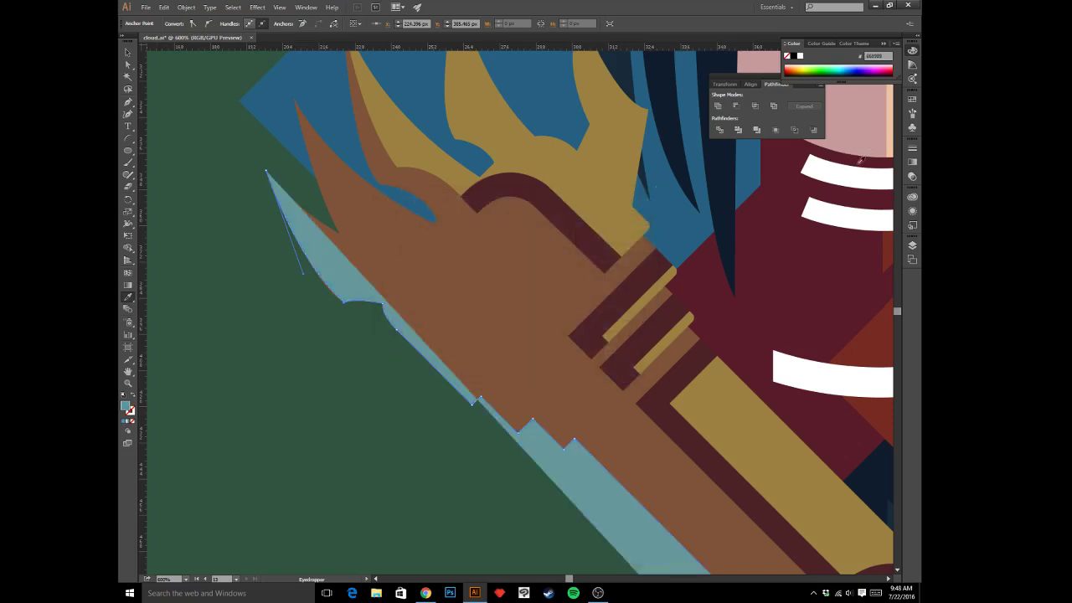
- Turn the traced path's teal fill into a 3 pt stroke with round caps and round corners
{"action": "left_click", "coordinate": [911, 152]}
{"action": "left_click", "coordinate": [910, 152]}
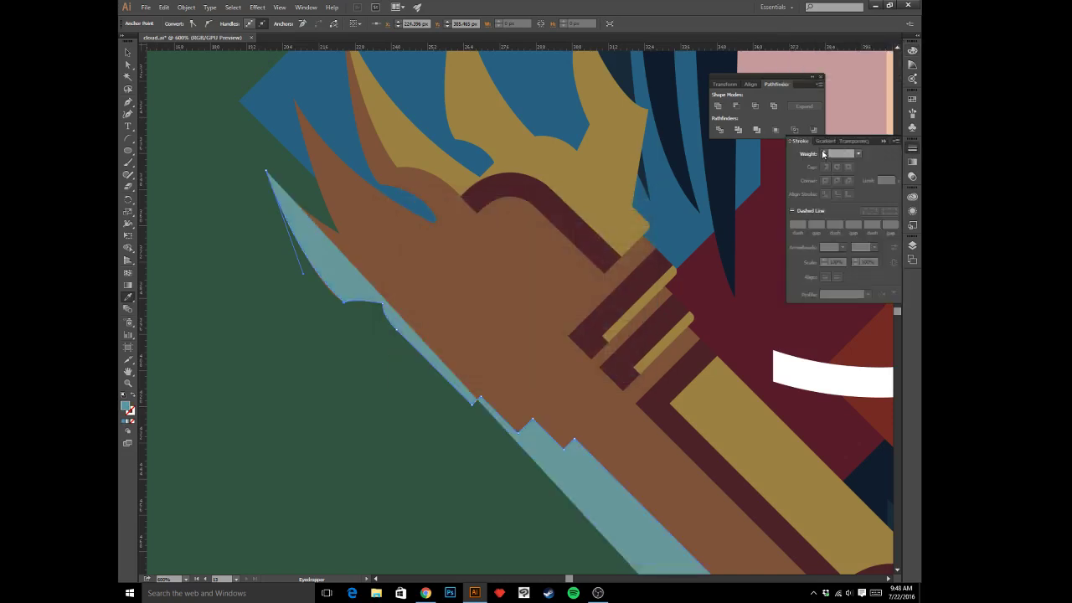
{"action": "left_click", "coordinate": [823, 151]}
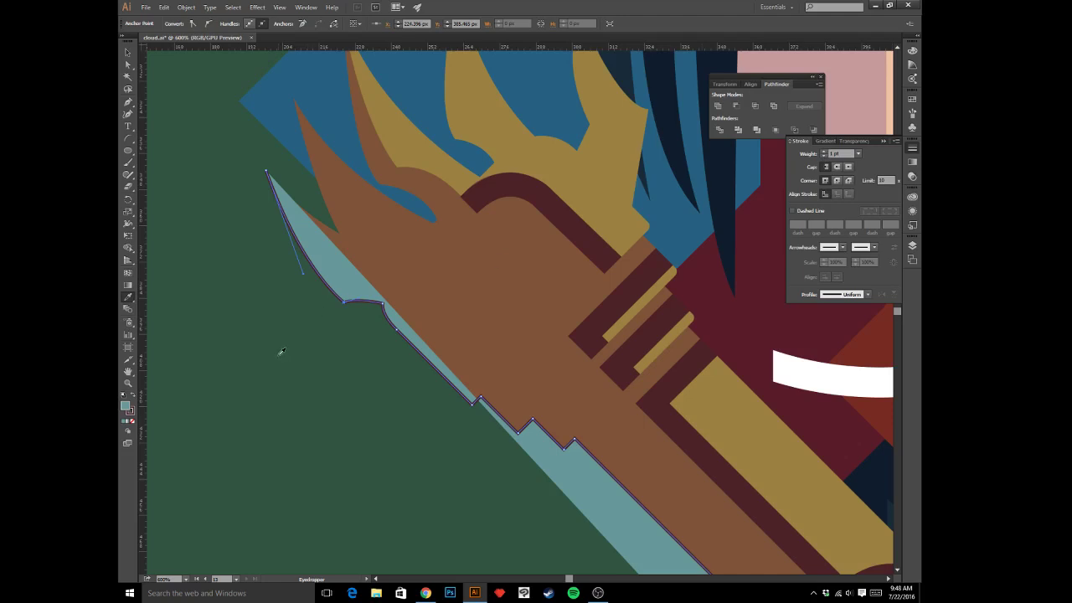
{"action": "key", "text": "ctrl+z"}
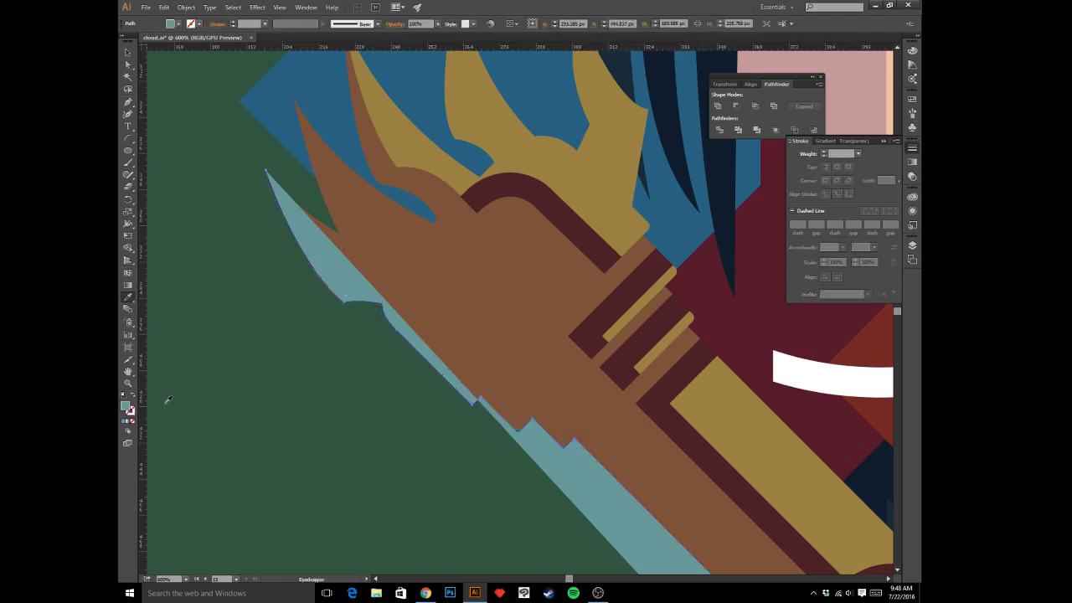
{"action": "key", "text": "a"}
{"action": "key", "text": "shift+x"}
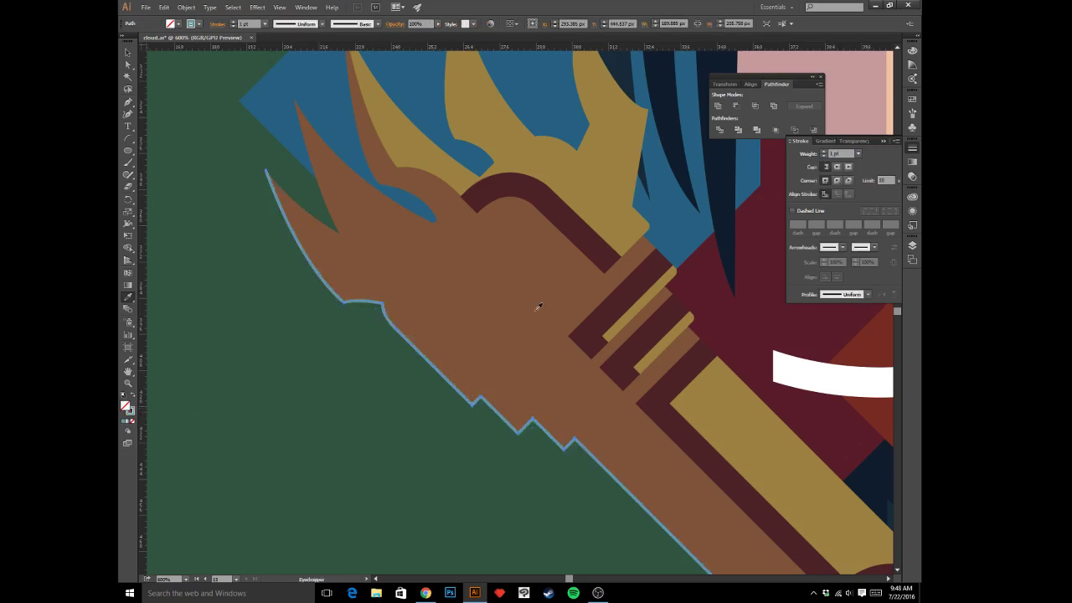
{"action": "left_click", "coordinate": [823, 151]}
{"action": "left_click", "coordinate": [824, 152]}
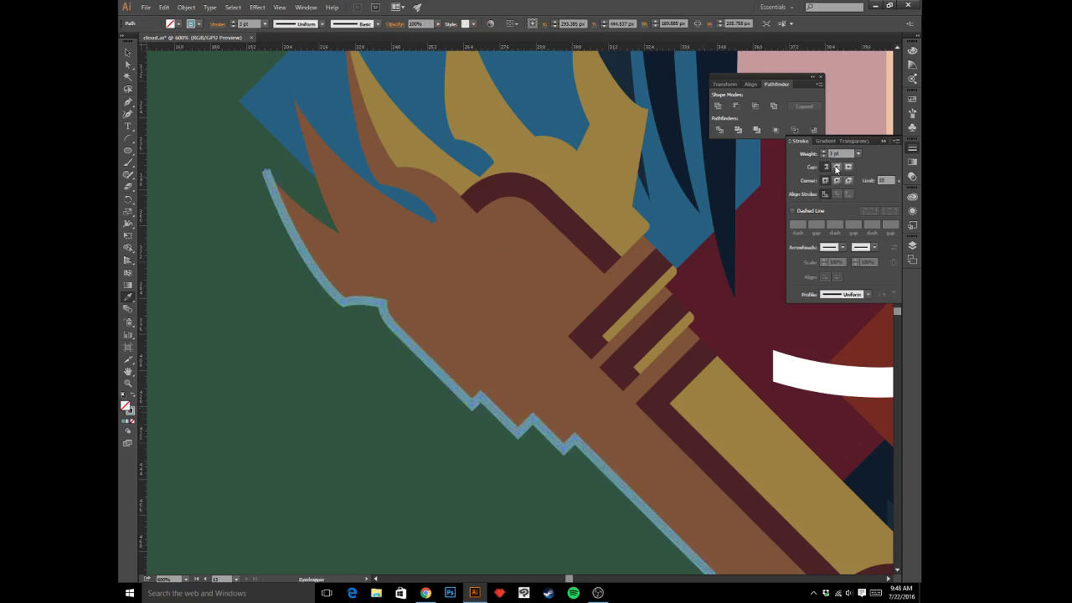
{"action": "left_click", "coordinate": [836, 168]}
{"action": "left_click", "coordinate": [836, 180]}
{"action": "key", "text": "v"}
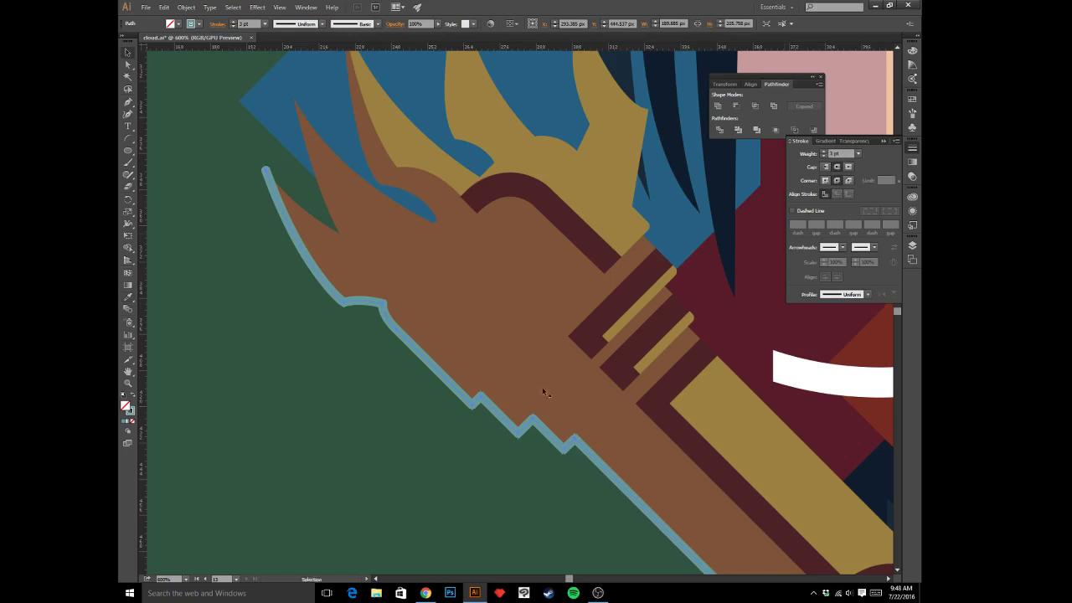
- Judge the teal arm outline against the whole illustration and thicken its stroke to 7 pt
{"action": "left_click", "coordinate": [397, 522]}
{"action": "key", "text": "ctrl+minus"}
{"action": "key", "text": "ctrl+minus"}
{"action": "key", "text": "ctrl+minus"}
{"action": "key", "text": "ctrl+minus"}
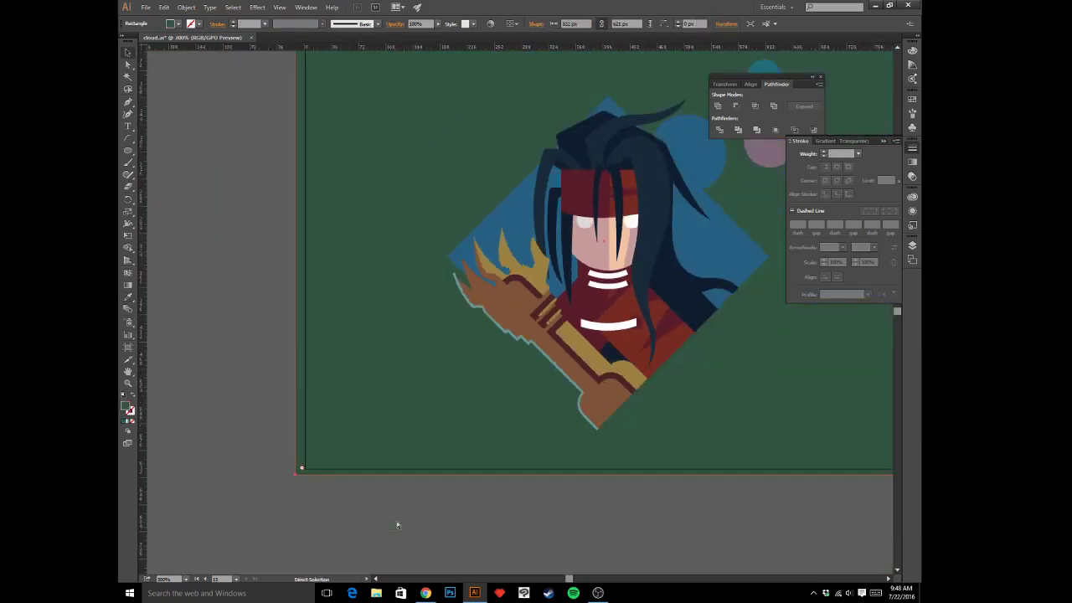
{"action": "key", "text": "ctrl+plus"}
{"action": "key", "text": "ctrl+plus"}
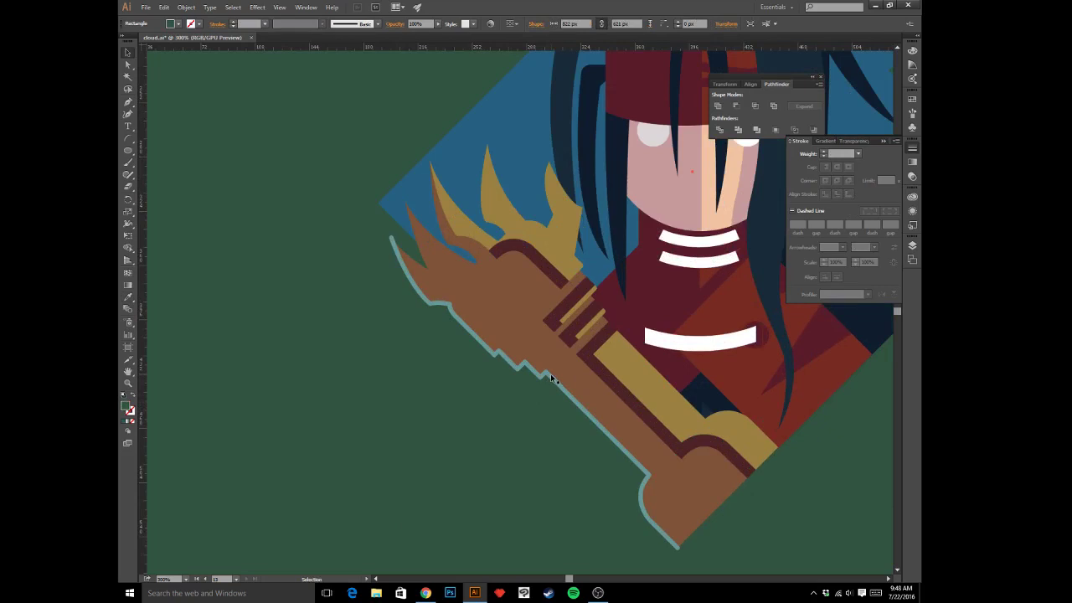
{"action": "left_click", "coordinate": [553, 380]}
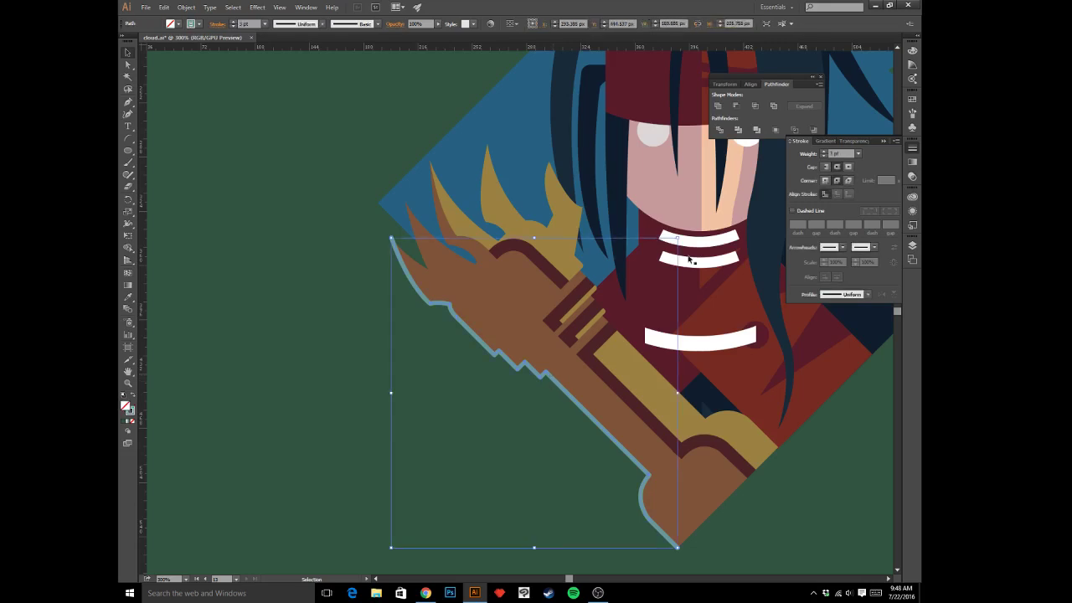
{"action": "left_click", "coordinate": [822, 153]}
{"action": "left_click", "coordinate": [822, 152]}
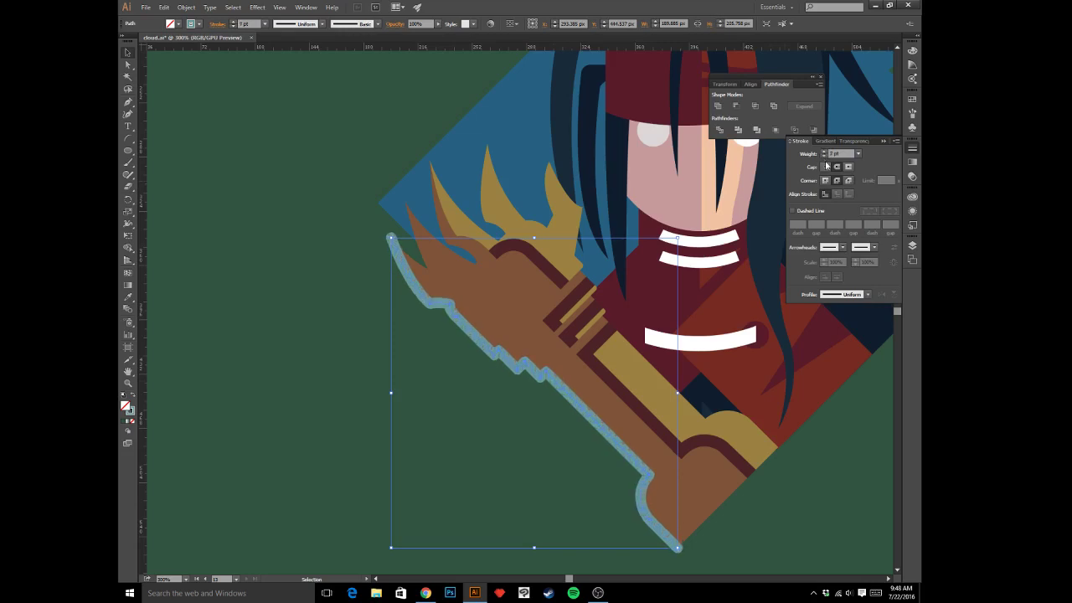
- Unite a copy of the arm group's shapes into one solid silhouette and move it behind the arm
{"action": "left_click", "coordinate": [530, 300]}
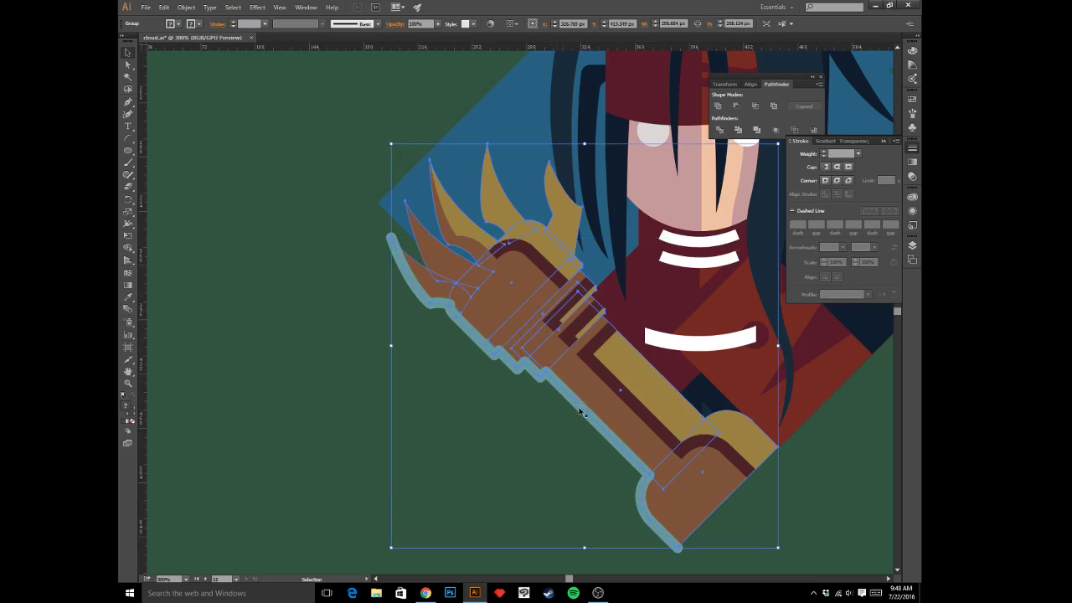
{"action": "key", "text": "a"}
{"action": "left_click", "coordinate": [756, 130]}
{"action": "left_click", "coordinate": [717, 106]}
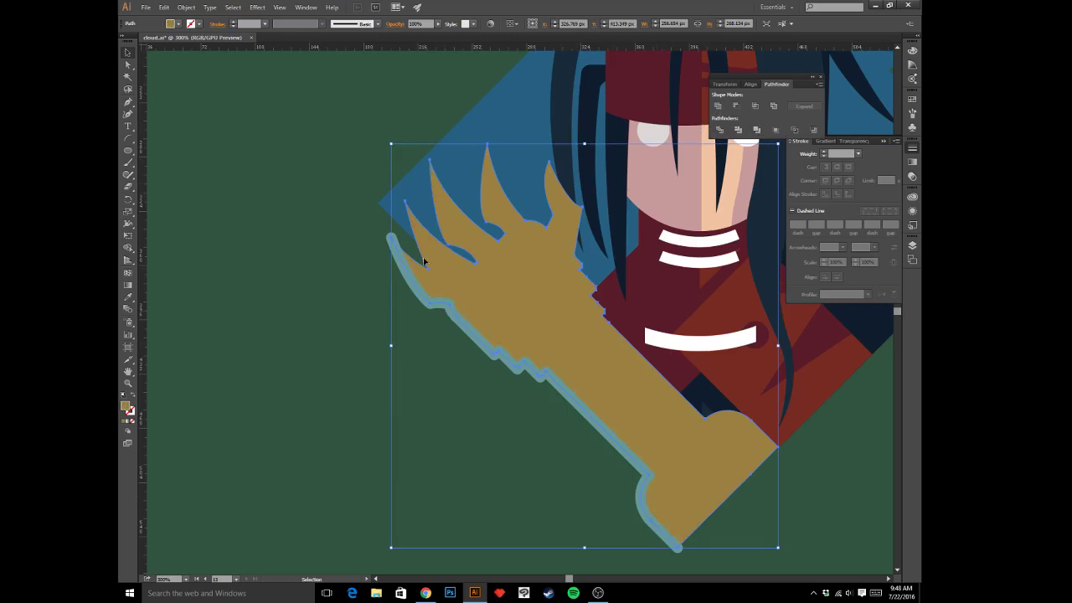
{"action": "key", "text": "ctrl+["}
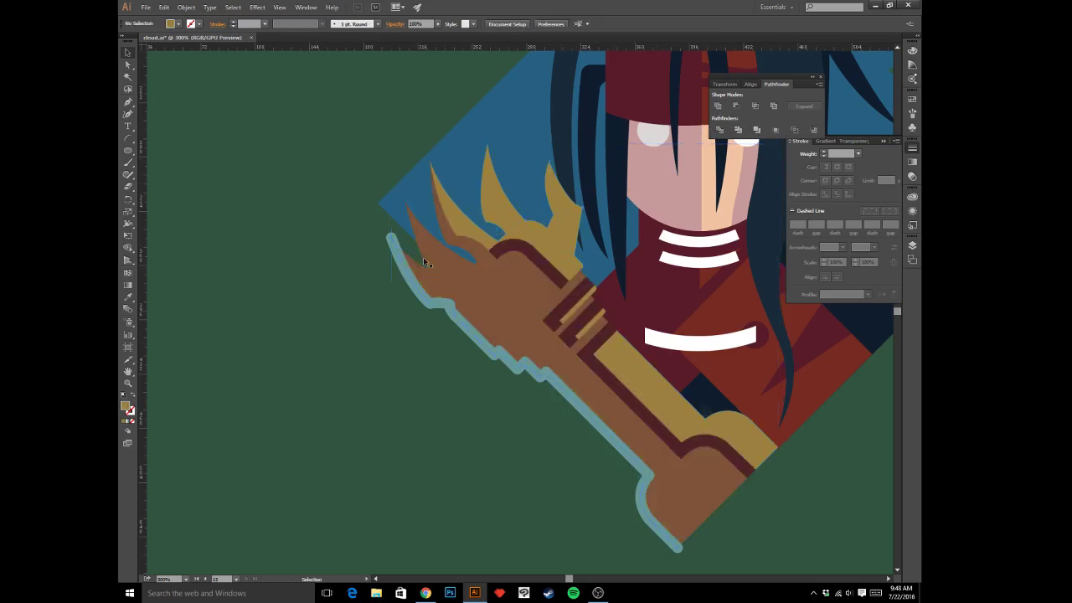
- Undo sending the arm silhouette to the back and use it as a clipping mask for the teal outline stroke
{"action": "left_click", "coordinate": [463, 326]}
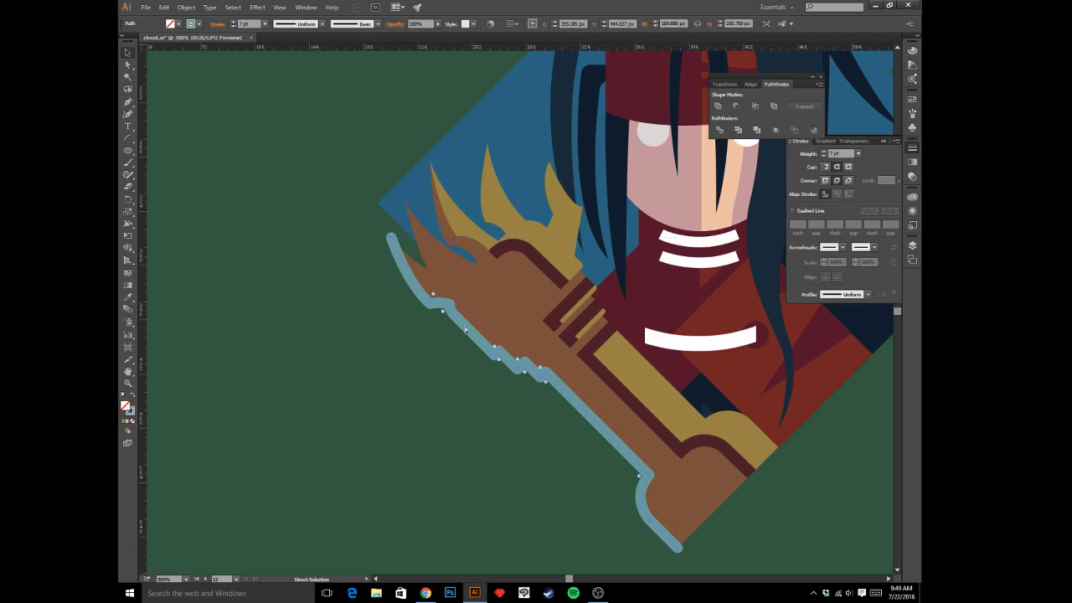
{"action": "key", "text": "ctrl+z"}
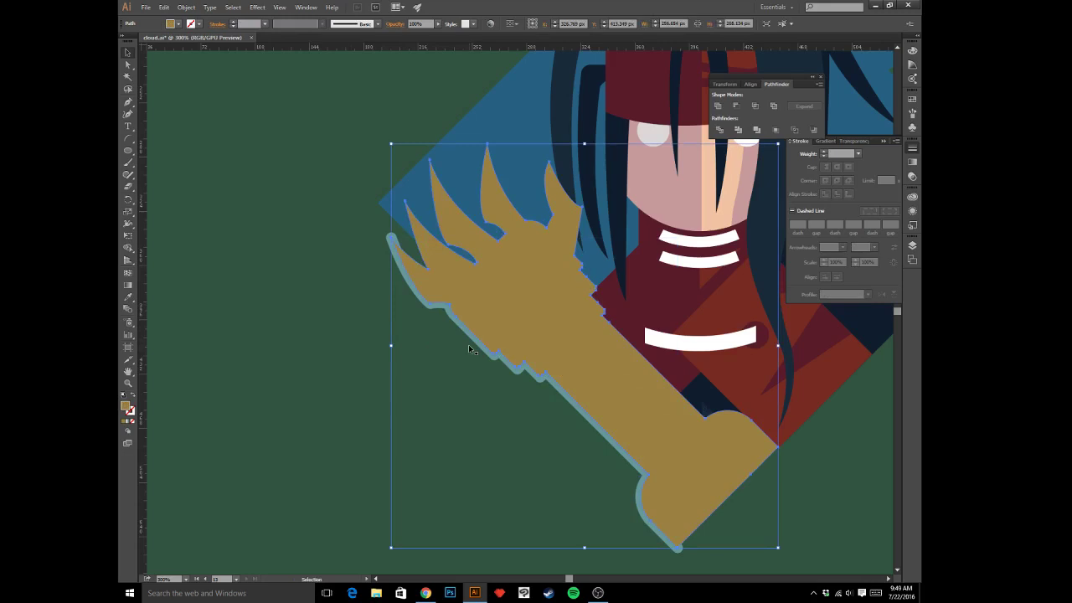
{"action": "key", "text": "ctrl+minus"}
{"action": "key", "text": "ctrl+minus"}
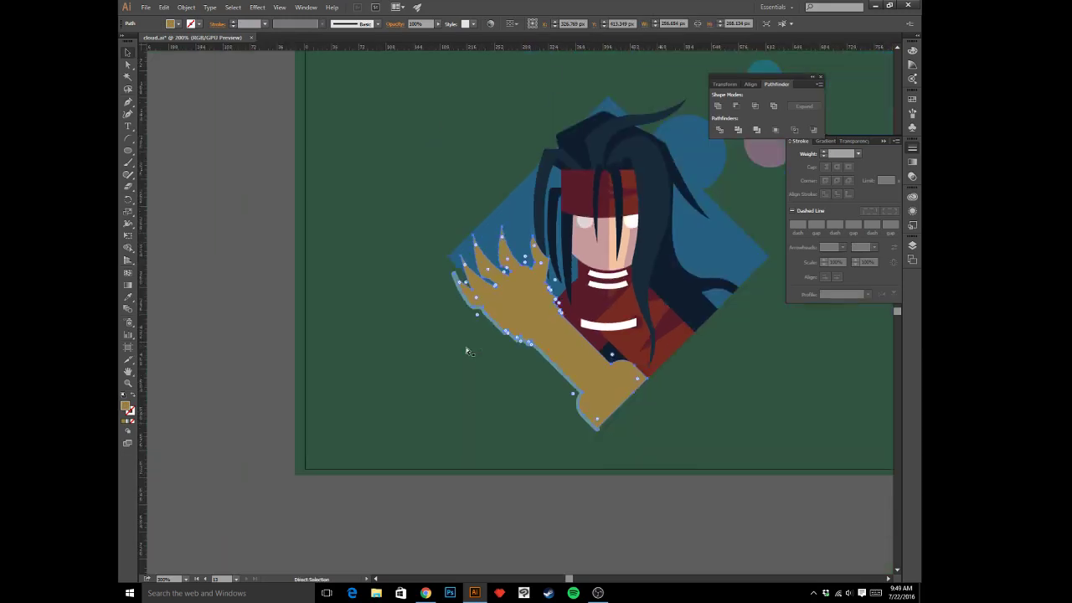
{"action": "left_click", "coordinate": [388, 358]}
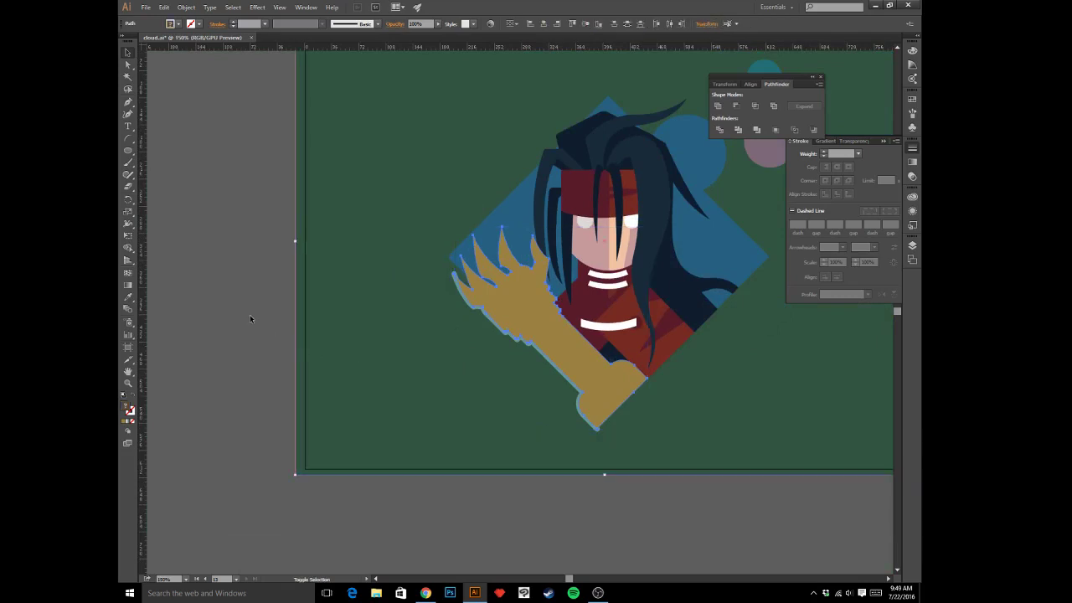
{"action": "left_click", "coordinate": [513, 302]}
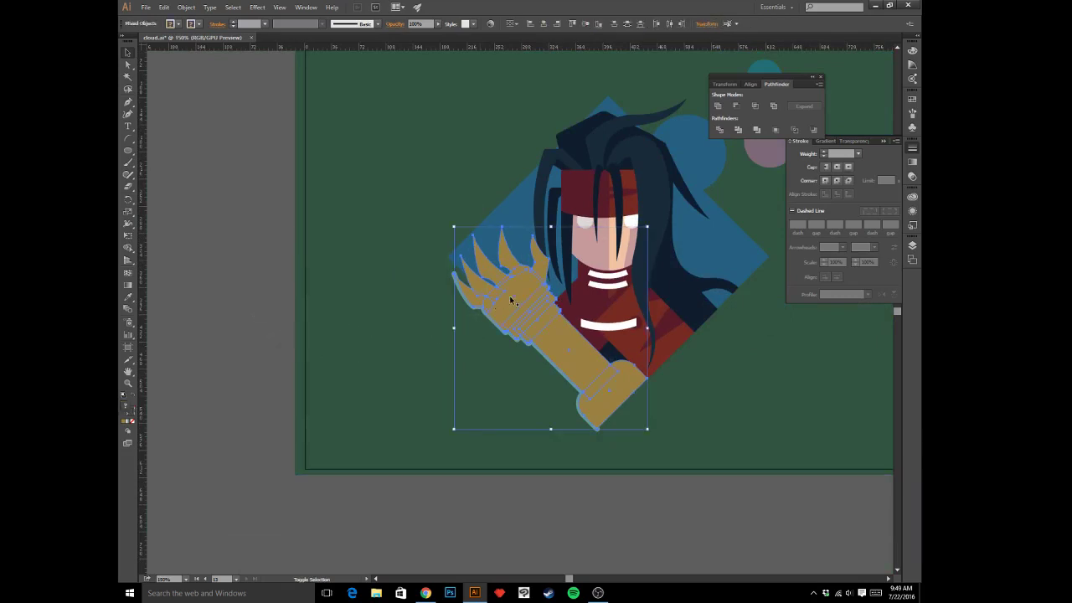
{"action": "left_click", "coordinate": [520, 312], "text": "shift"}
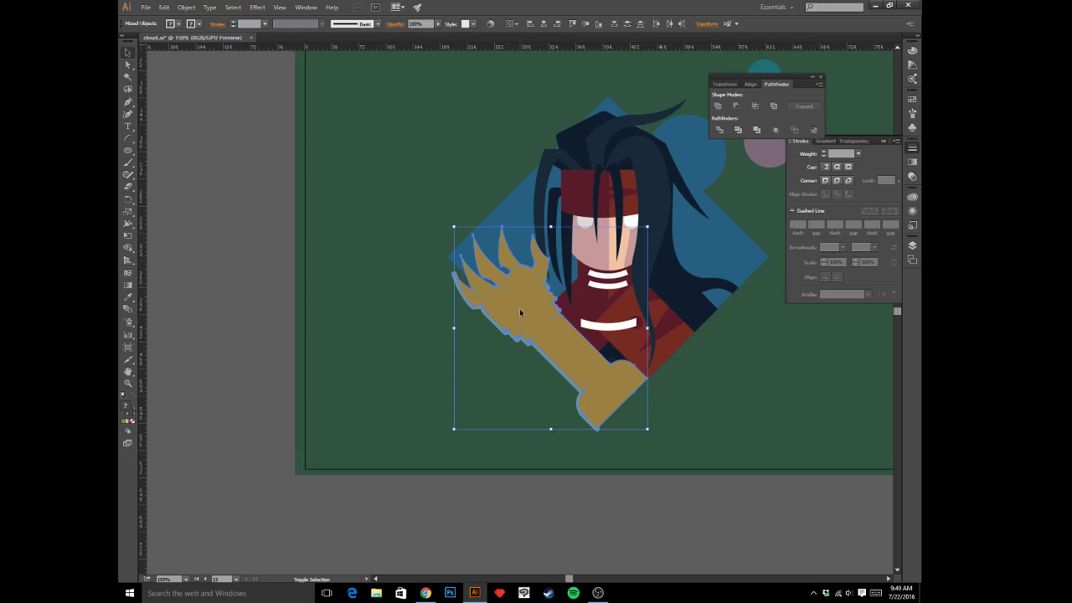
{"action": "key", "text": "a"}
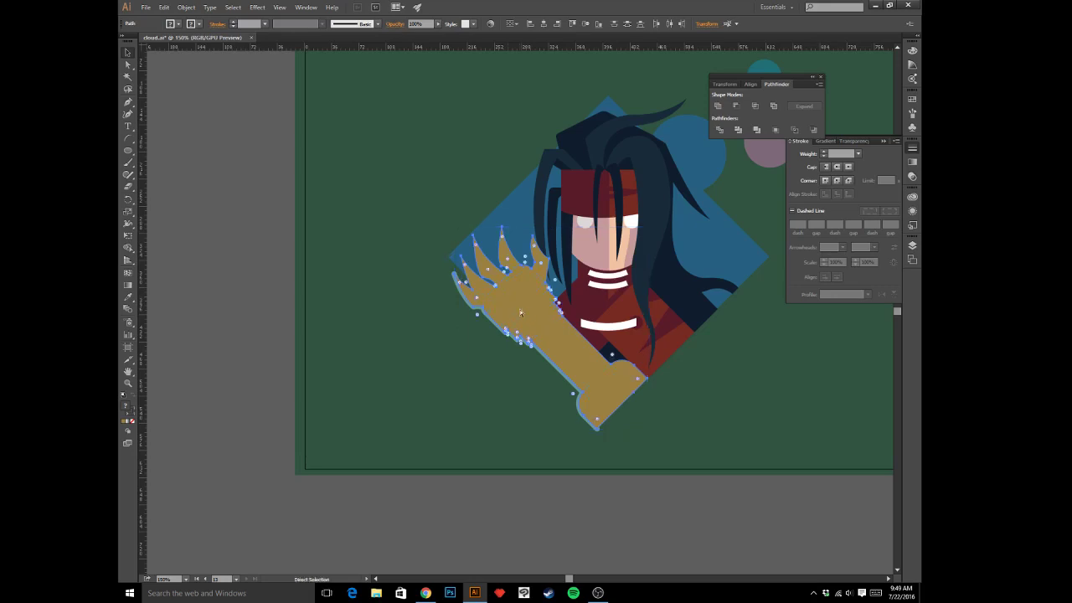
{"action": "key", "text": "v"}
{"action": "key", "text": "ctrl+7"}
{"action": "left_click", "coordinate": [633, 532]}
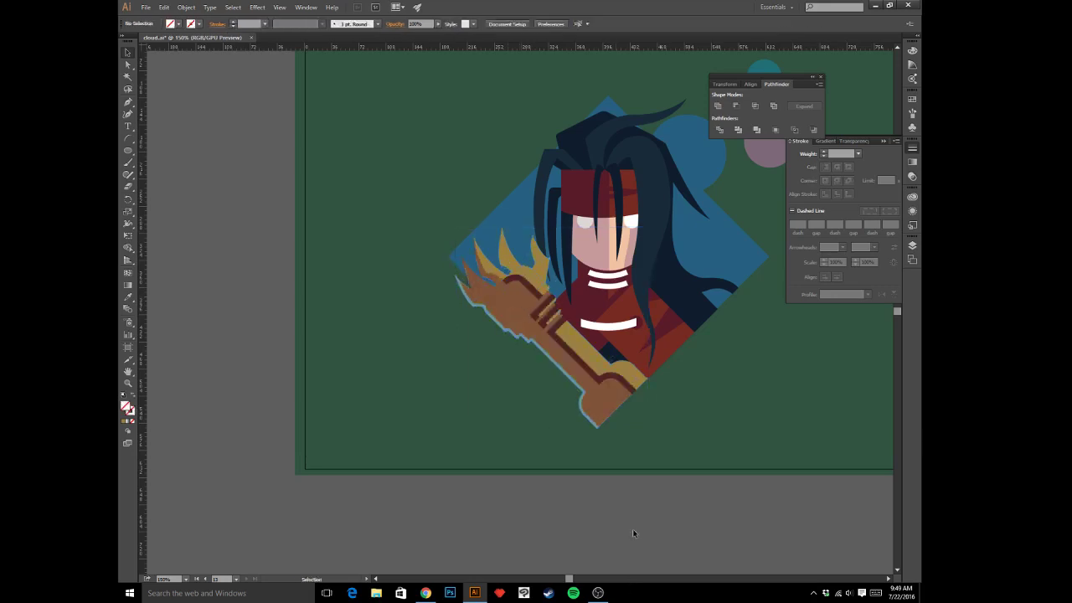
- Examine the clipped teal rim both up close and against the whole artboard to judge its thickness
{"action": "key", "text": "ctrl+minus"}
{"action": "key", "text": "ctrl+minus"}
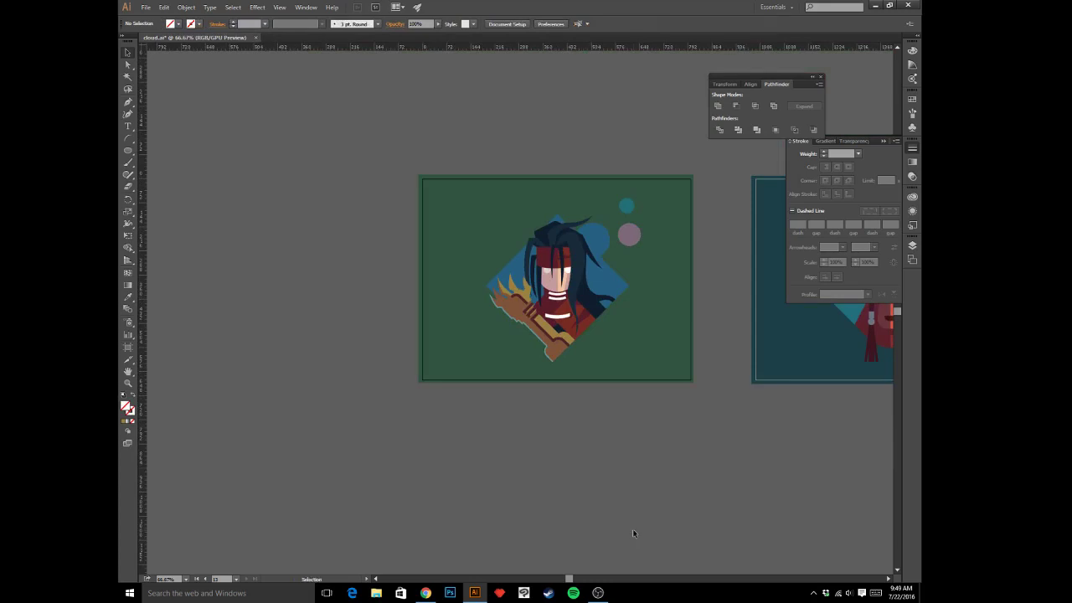
{"action": "key", "text": "ctrl+plus"}
{"action": "key", "text": "ctrl+plus"}
{"action": "key", "text": "ctrl+plus"}
{"action": "key", "text": "ctrl+plus"}
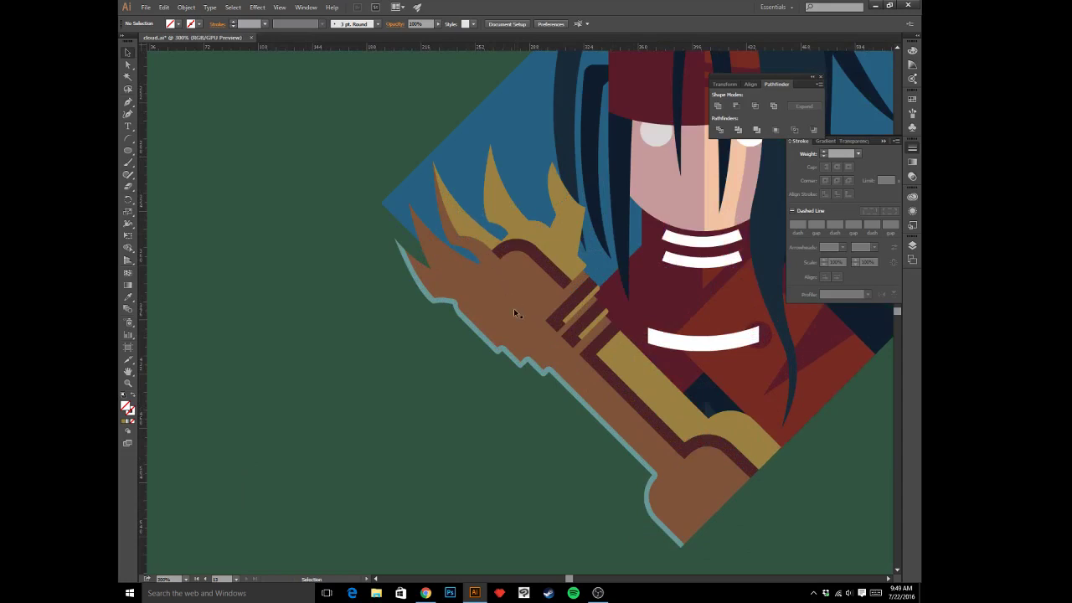
{"action": "key", "text": "ctrl+minus"}
{"action": "key", "text": "ctrl+minus"}
{"action": "key", "text": "ctrl+minus"}
{"action": "key", "text": "ctrl+minus"}
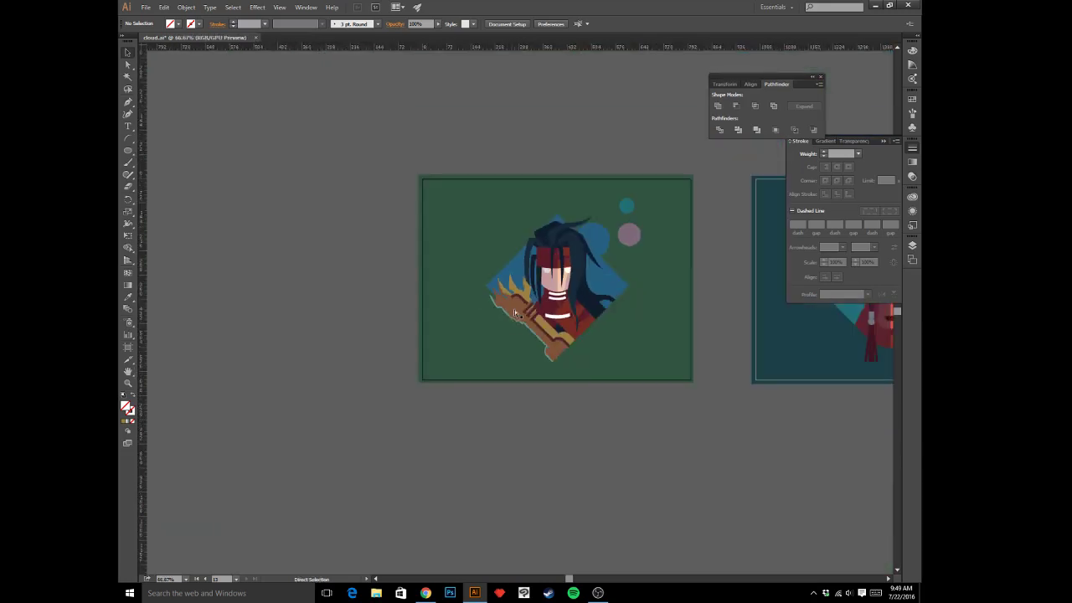
{"action": "key", "text": "ctrl+plus"}
{"action": "key", "text": "ctrl+plus"}
{"action": "key", "text": "ctrl+plus"}
{"action": "key", "text": "ctrl+plus"}
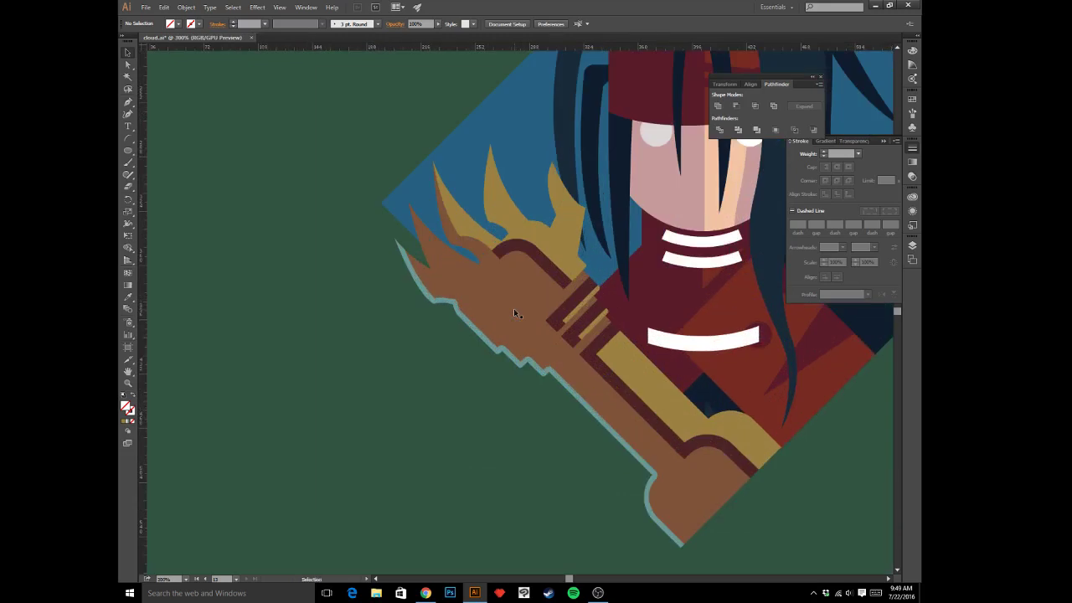
- Try to reach the teal stroke inside its clip group by isolating the rim artwork on the canvas
{"action": "left_click", "coordinate": [470, 321]}
{"action": "left_click", "coordinate": [304, 323]}
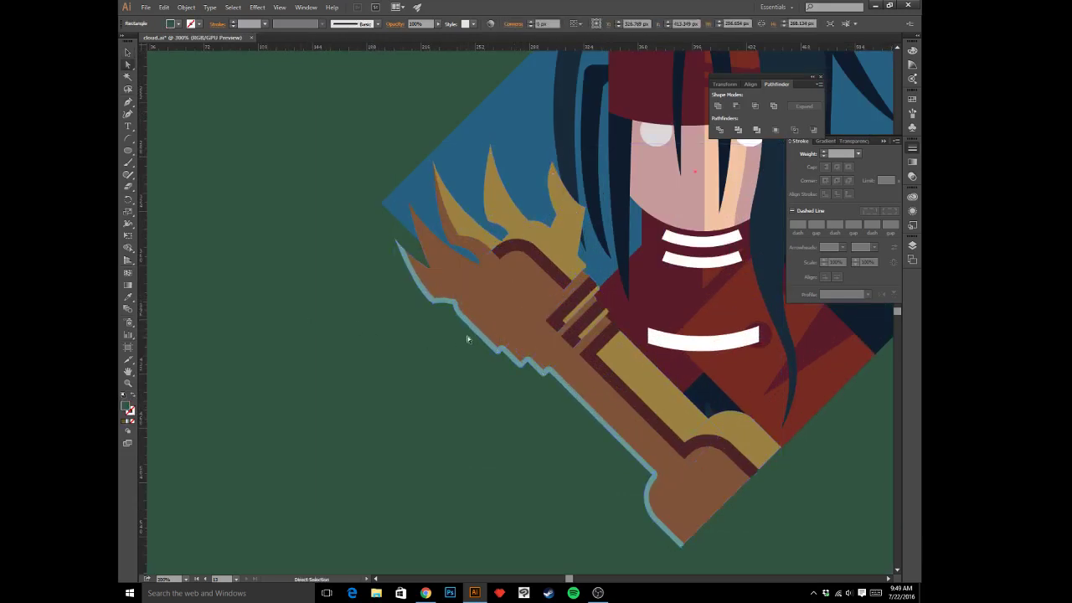
{"action": "left_click", "coordinate": [469, 324]}
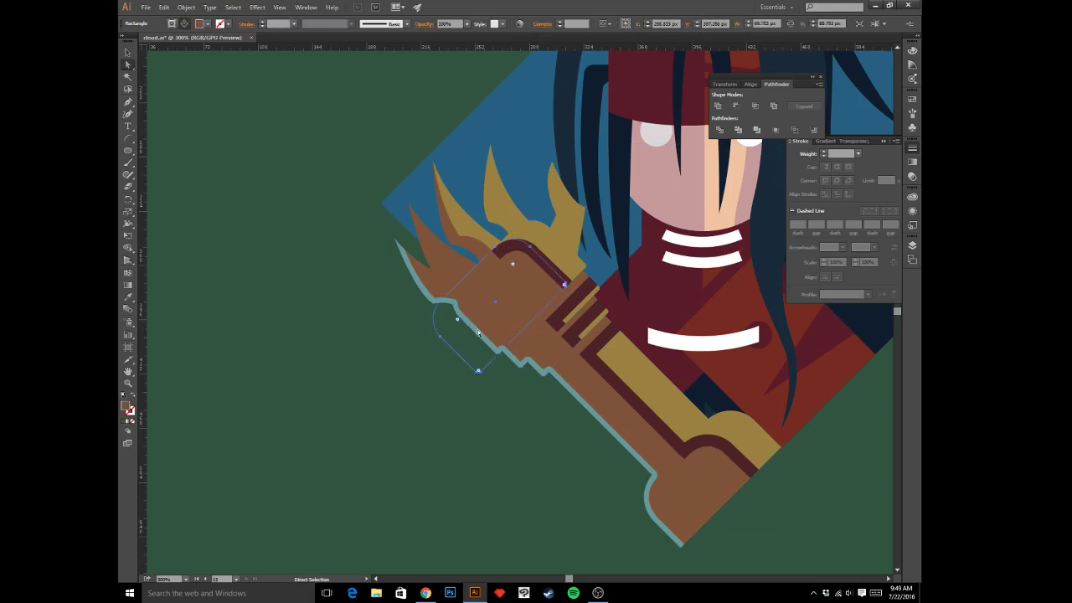
{"action": "key", "text": "v"}
{"action": "left_click", "coordinate": [416, 279]}
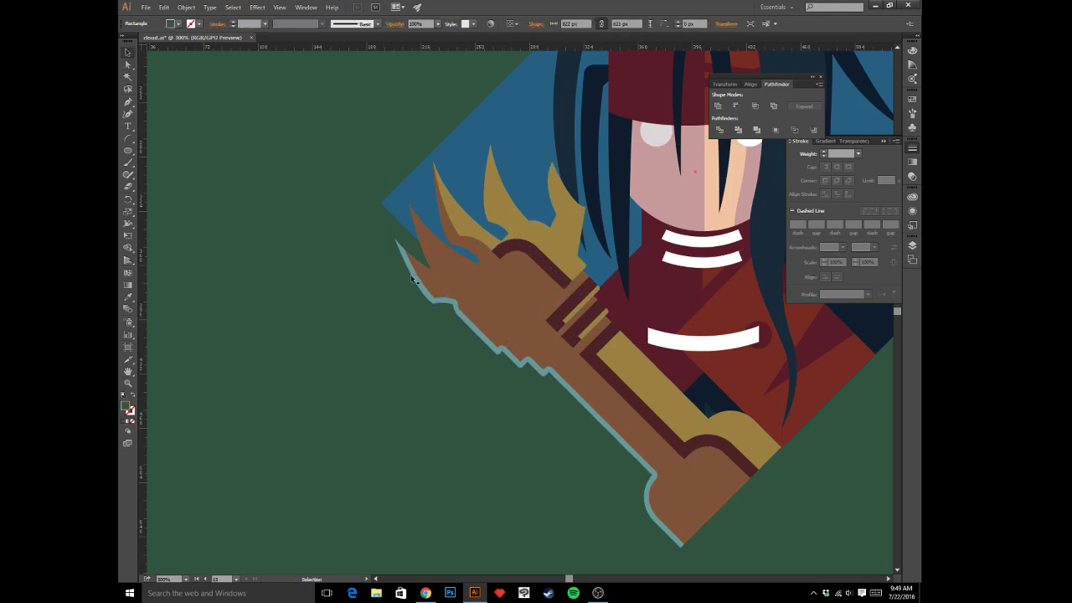
{"action": "left_click", "coordinate": [412, 279]}
{"action": "double_click", "coordinate": [411, 279]}
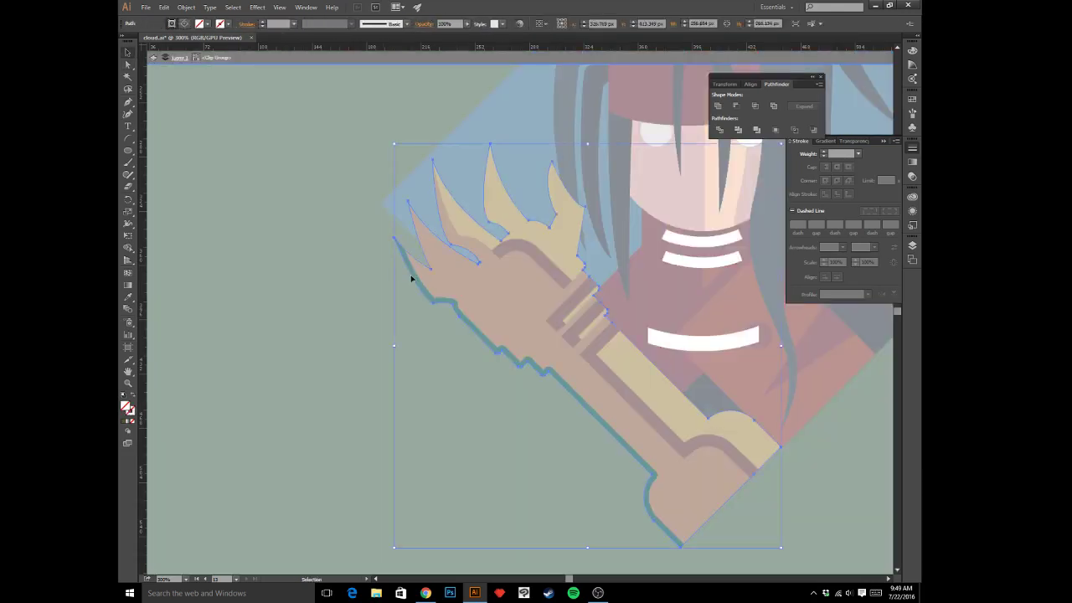
{"action": "double_click", "coordinate": [411, 279]}
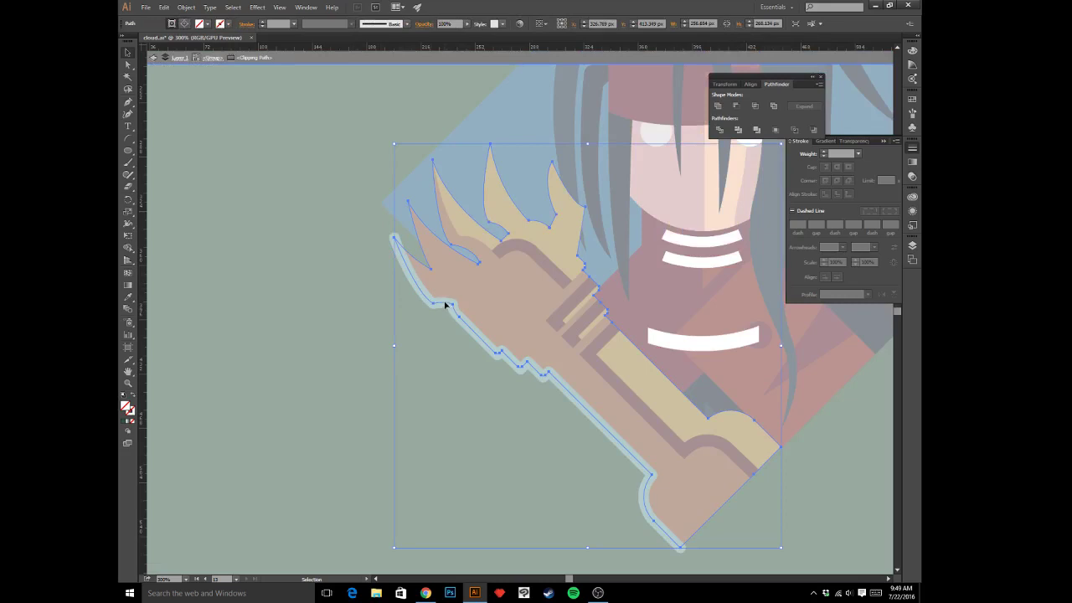
{"action": "key", "text": "Escape"}
{"action": "left_click", "coordinate": [443, 301]}
{"action": "double_click", "coordinate": [440, 301]}
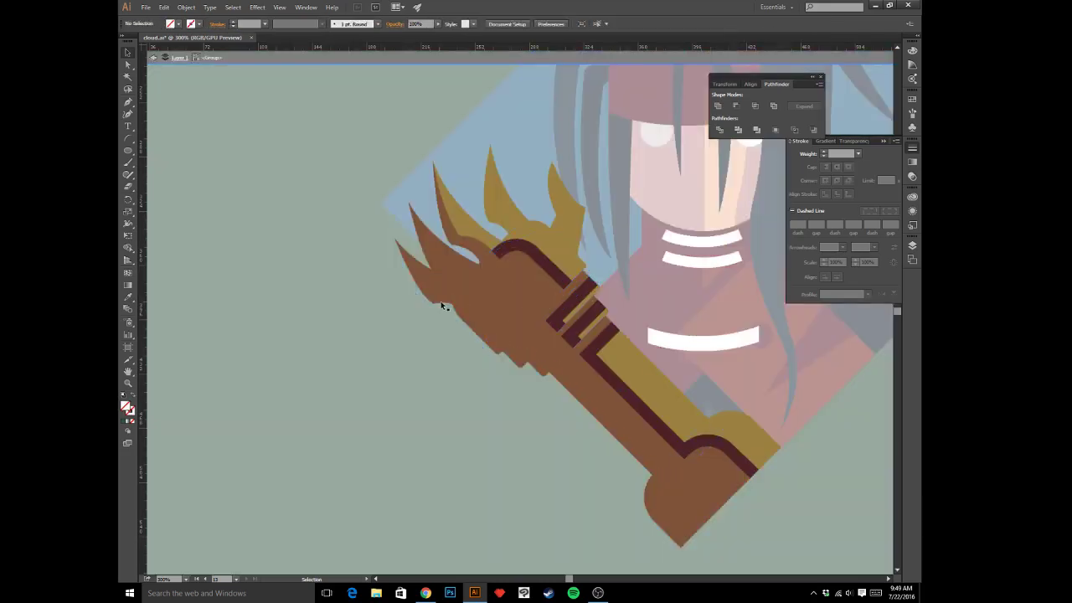
{"action": "double_click", "coordinate": [380, 317]}
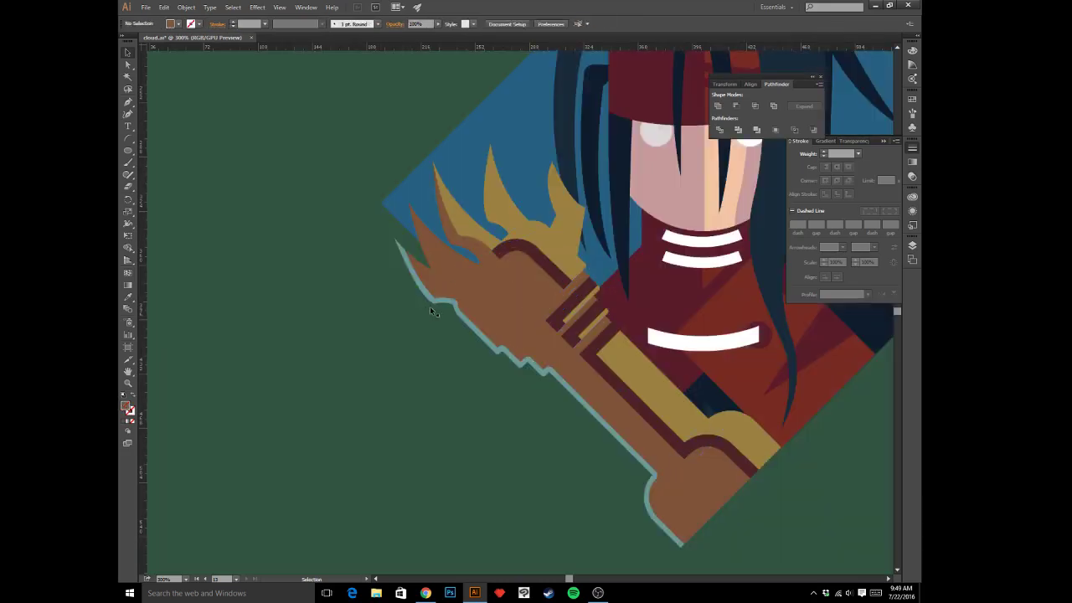
- Isolate the rim's clip group and try to copy its contents and paste them in front
{"action": "key", "text": "ctrl+plus"}
{"action": "key", "text": "ctrl+plus"}
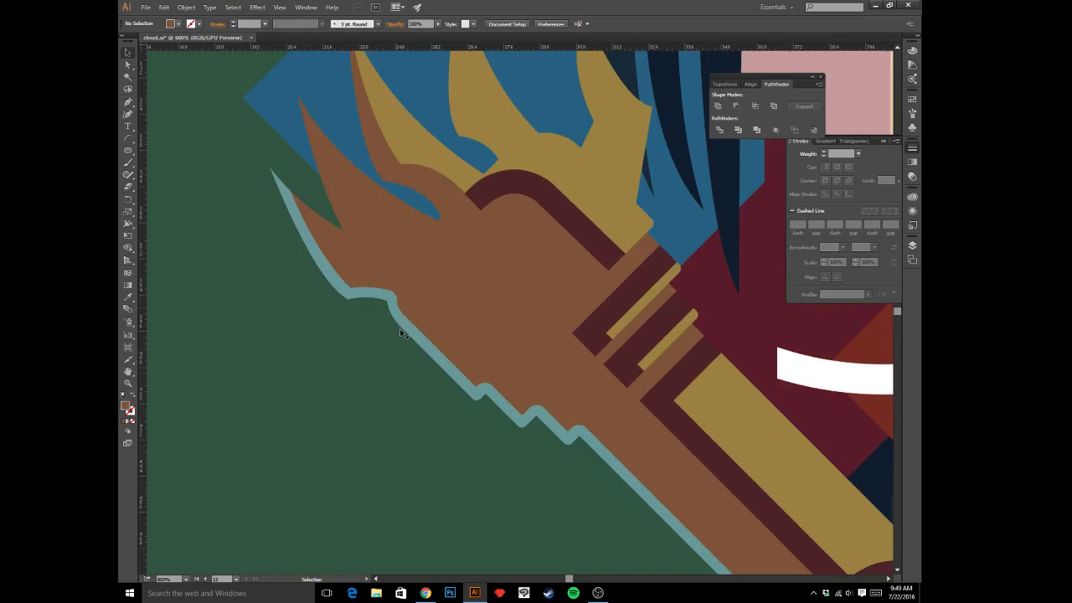
{"action": "double_click", "coordinate": [401, 332]}
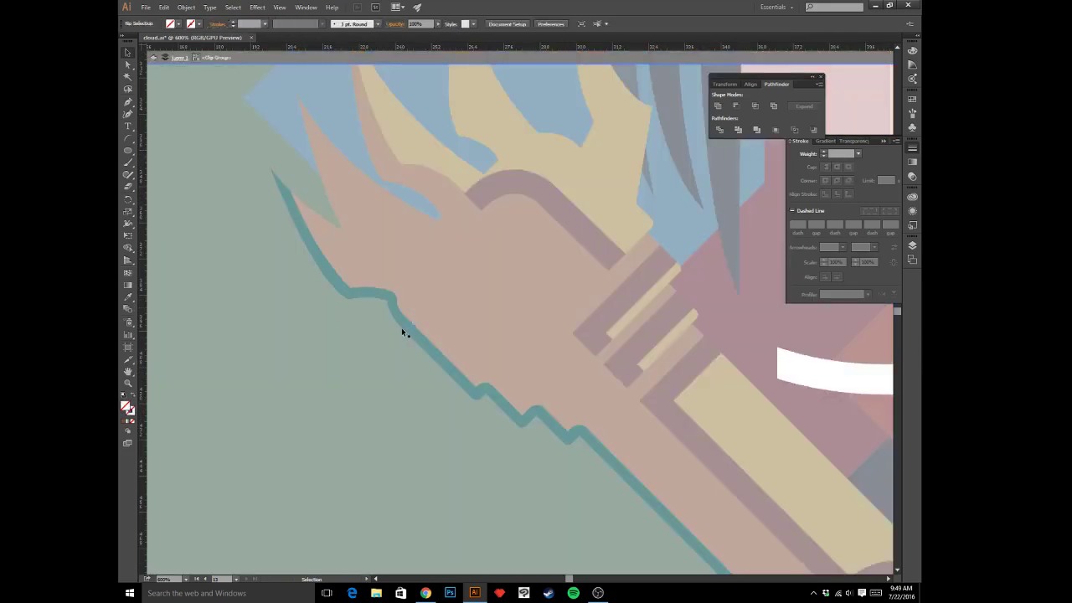
{"action": "key", "text": "a"}
{"action": "key", "text": "ctrl+a"}
{"action": "key", "text": "ctrl+c"}
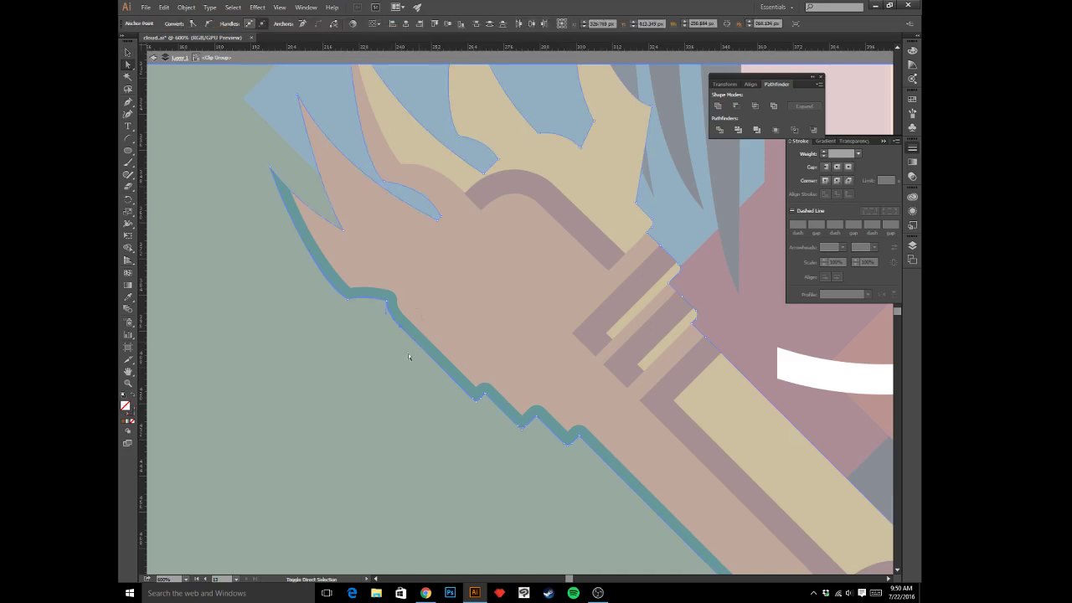
{"action": "key", "text": "ctrl+f"}
{"action": "key", "text": "v"}
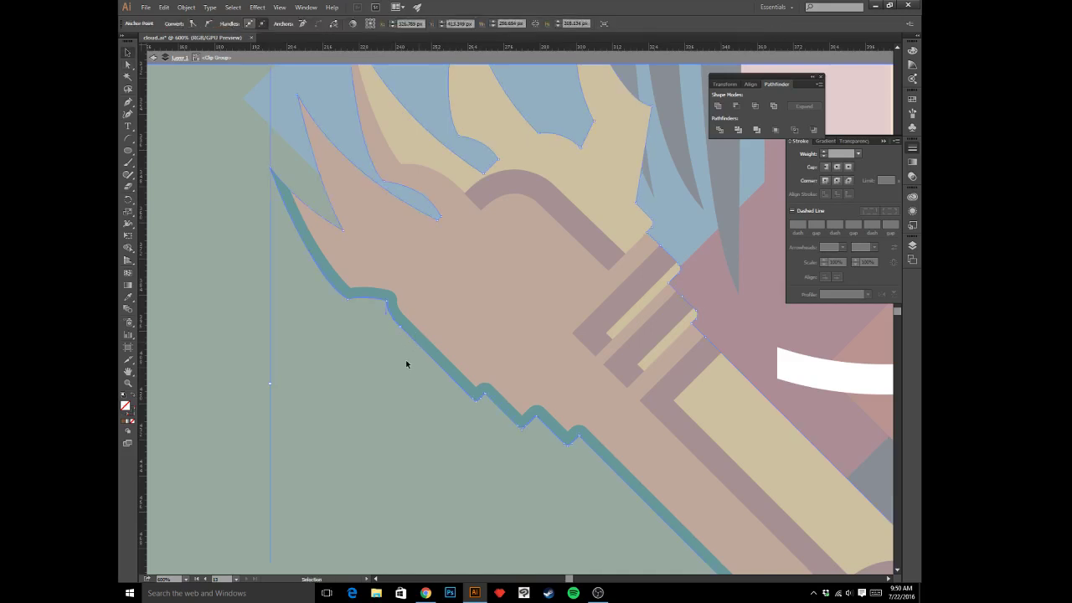
{"action": "left_click", "coordinate": [406, 333]}
{"action": "key", "text": "Escape"}
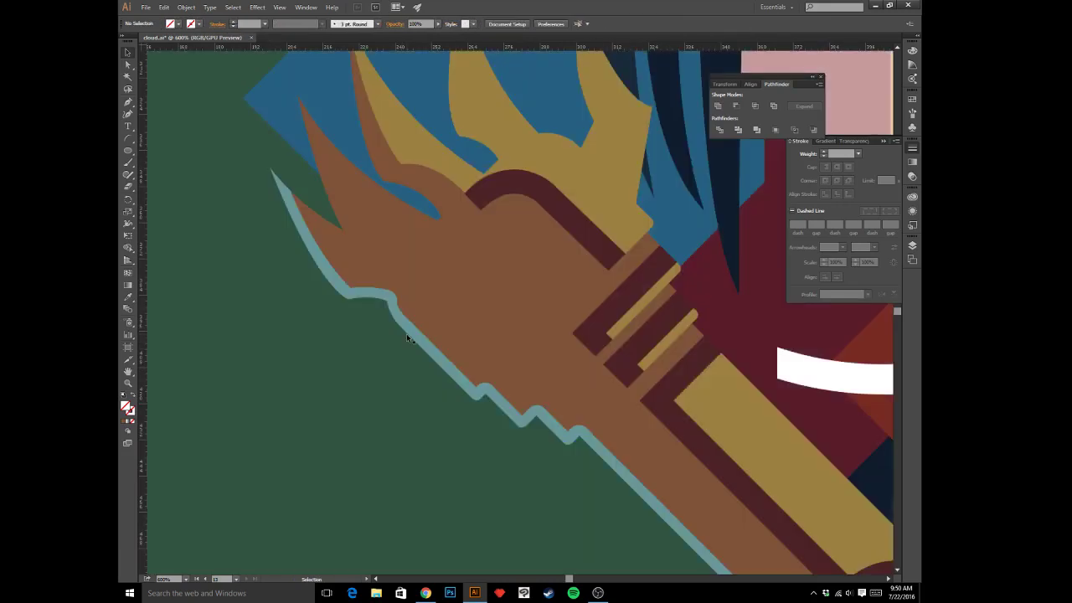
- Try to get at the teal stroke by isolating the clip group down to its clipping path
{"action": "double_click", "coordinate": [407, 334]}
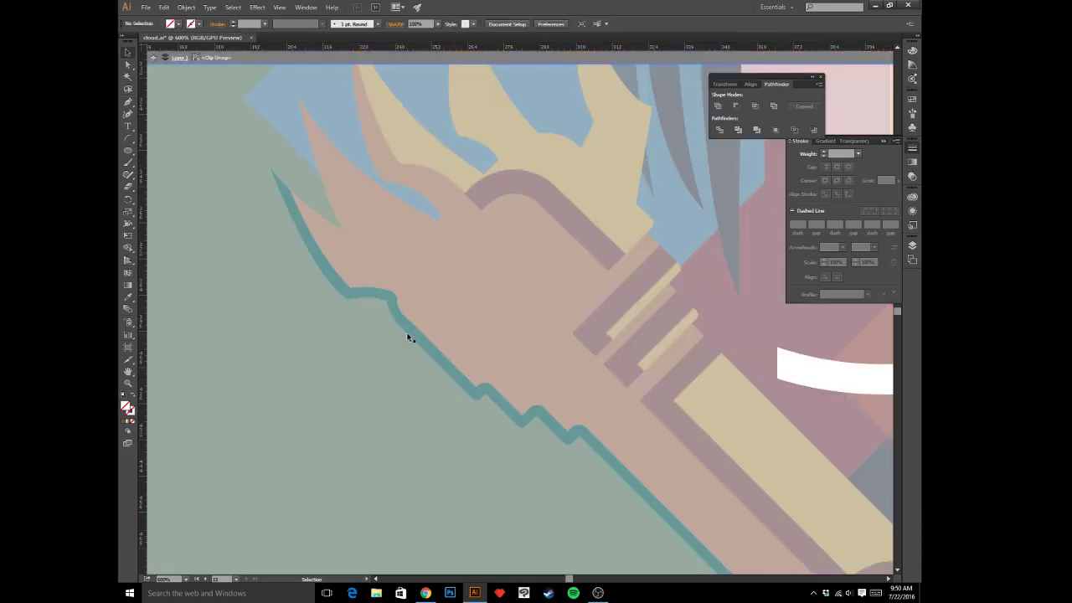
{"action": "double_click", "coordinate": [407, 335]}
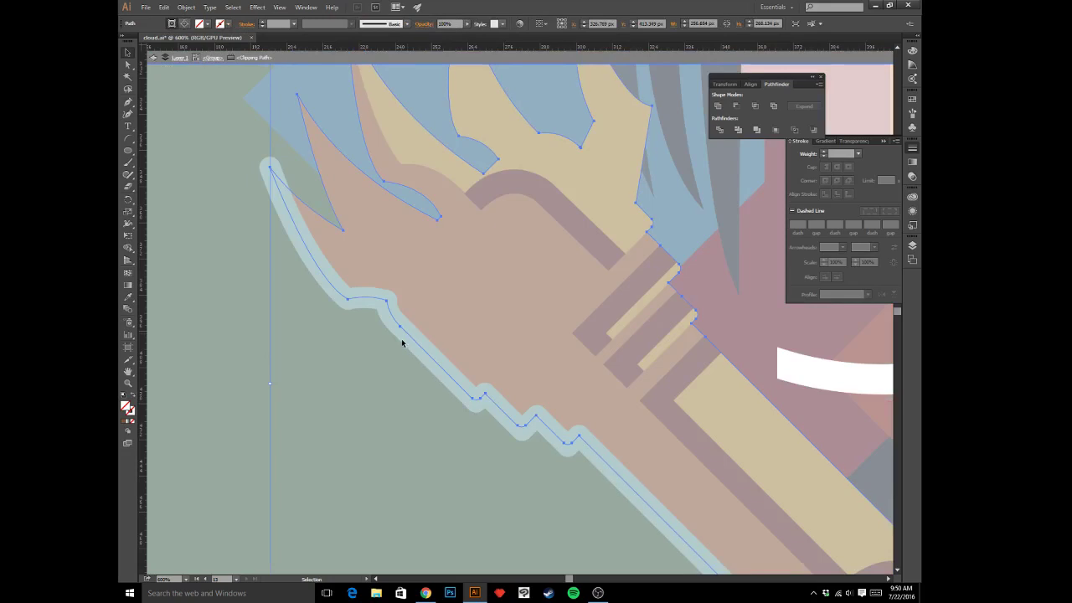
{"action": "left_click", "coordinate": [401, 342]}
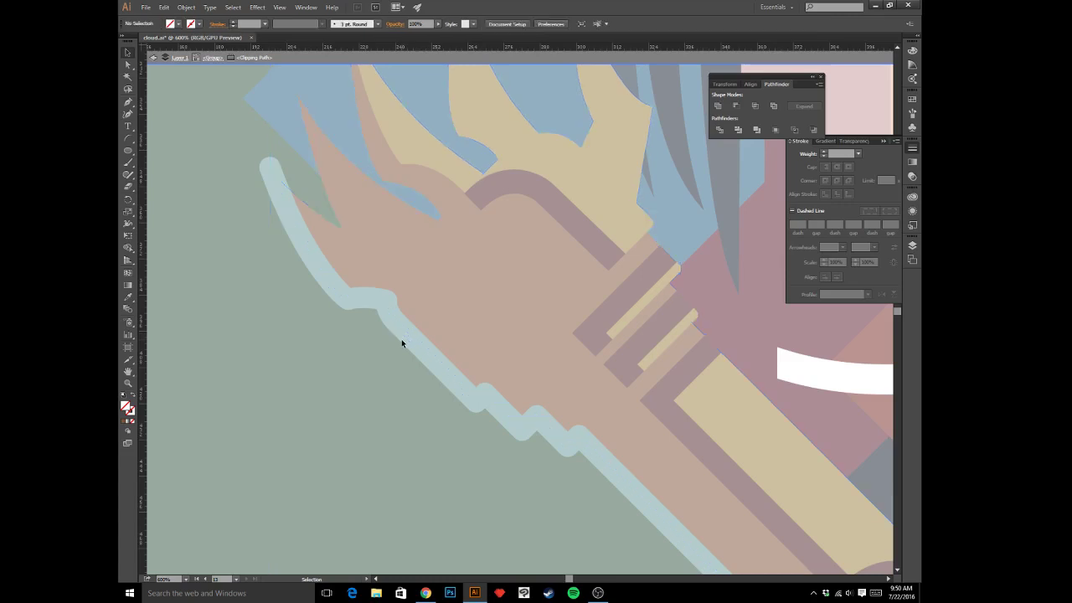
{"action": "double_click", "coordinate": [341, 345]}
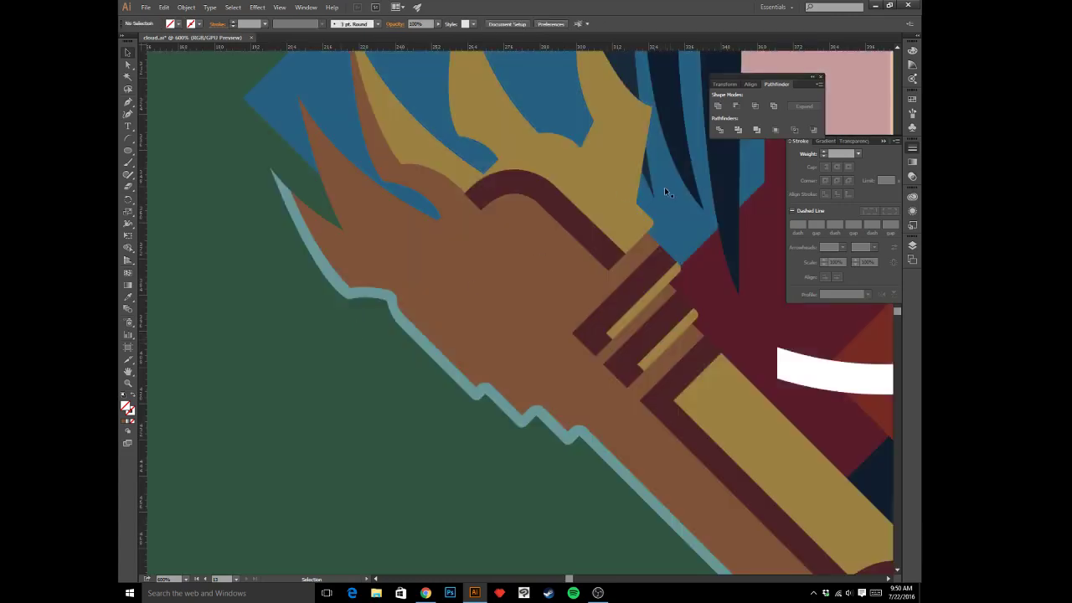
- Select the teal stroke path within the isolated clip group and thicken it to 11 pt
{"action": "left_click", "coordinate": [911, 245]}
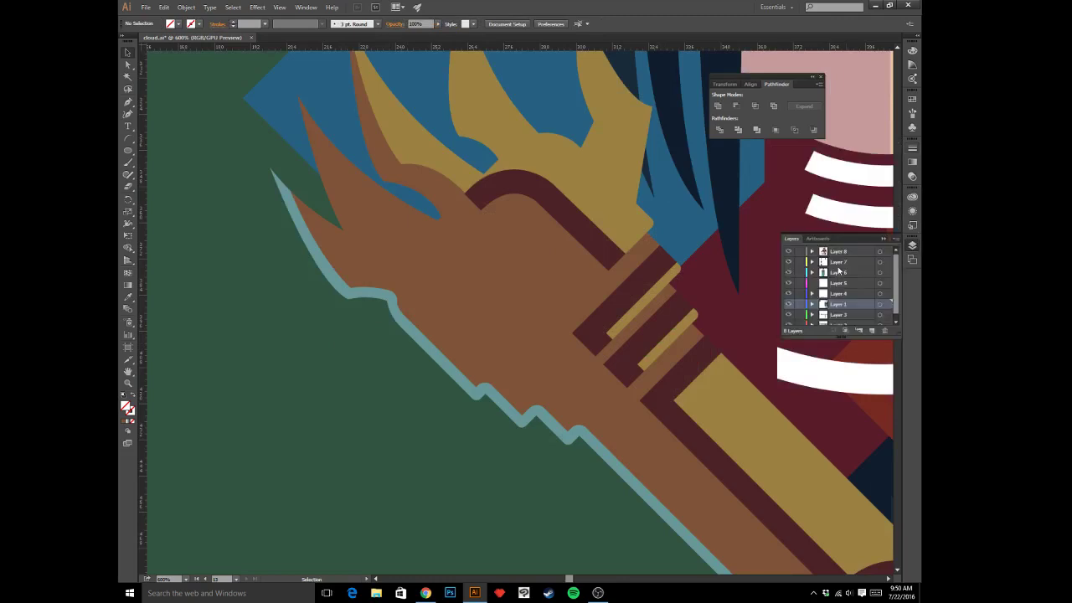
{"action": "left_click", "coordinate": [462, 390]}
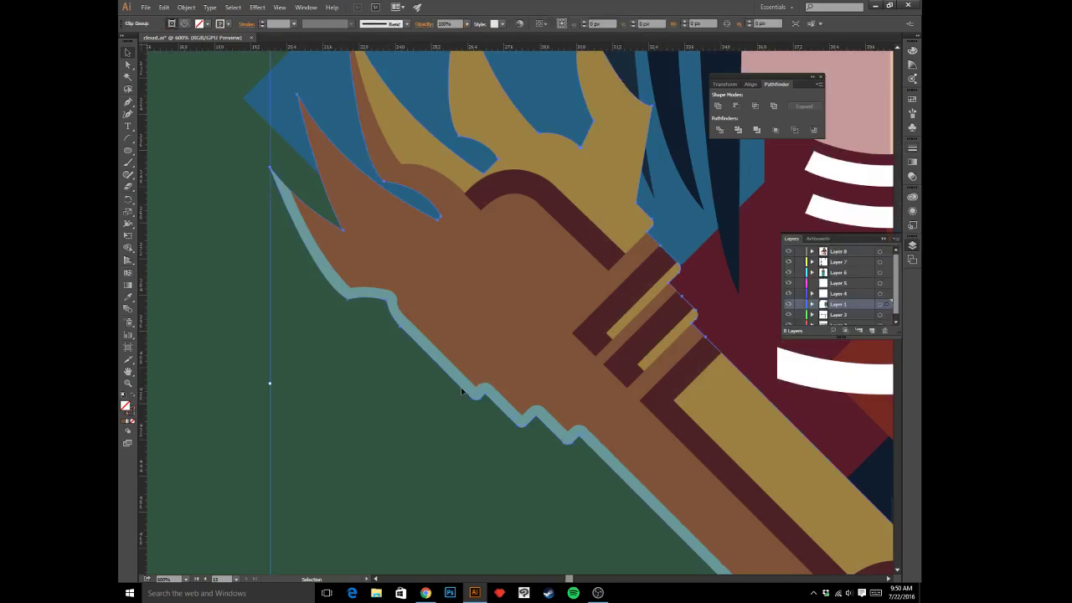
{"action": "double_click", "coordinate": [461, 390]}
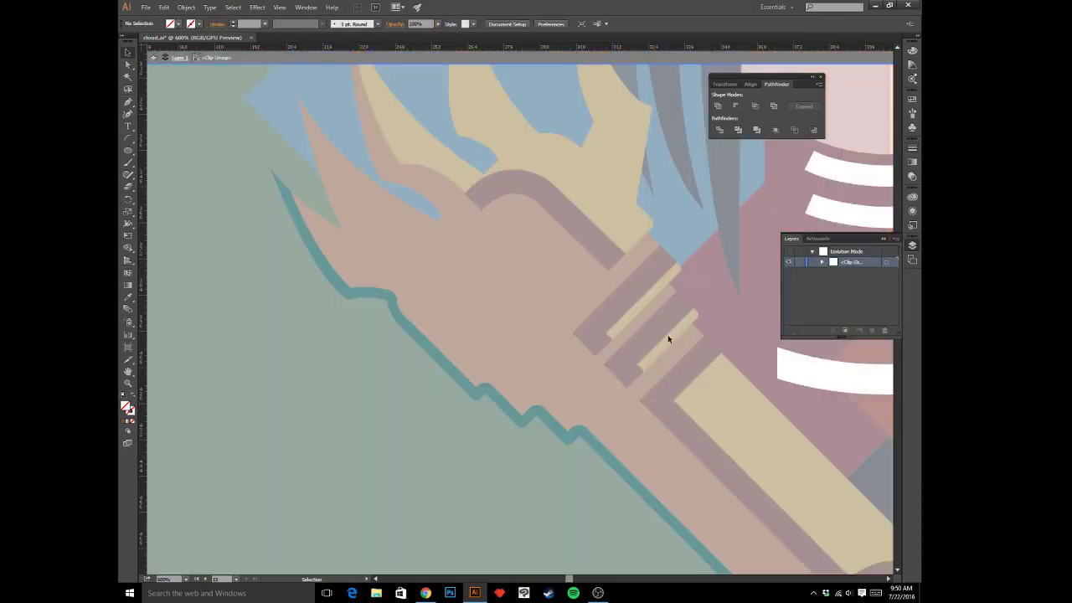
{"action": "left_click", "coordinate": [823, 263]}
{"action": "left_click", "coordinate": [886, 283]}
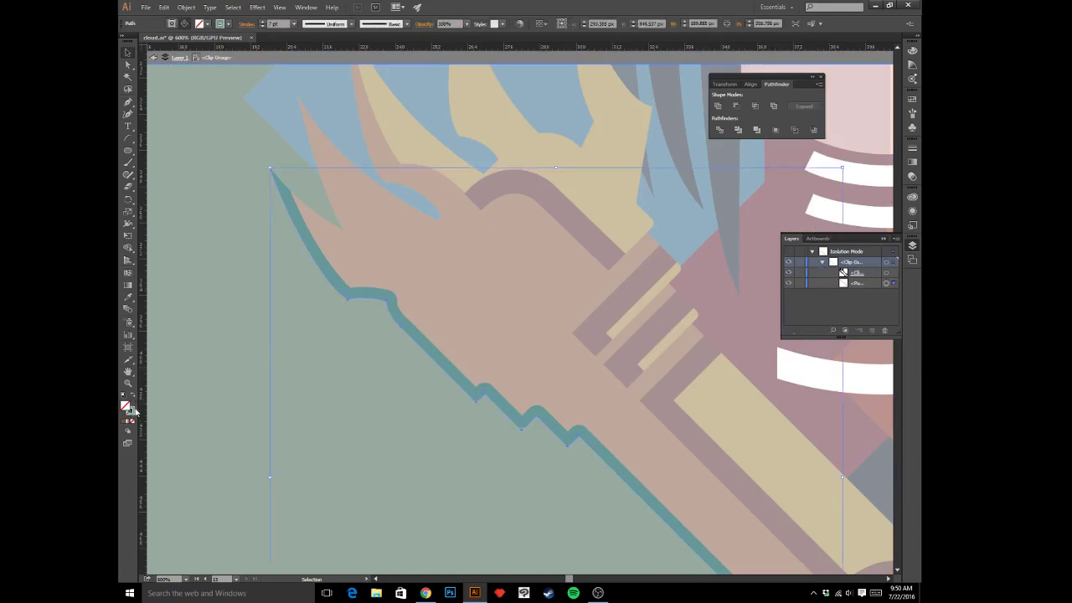
{"action": "left_click", "coordinate": [910, 150]}
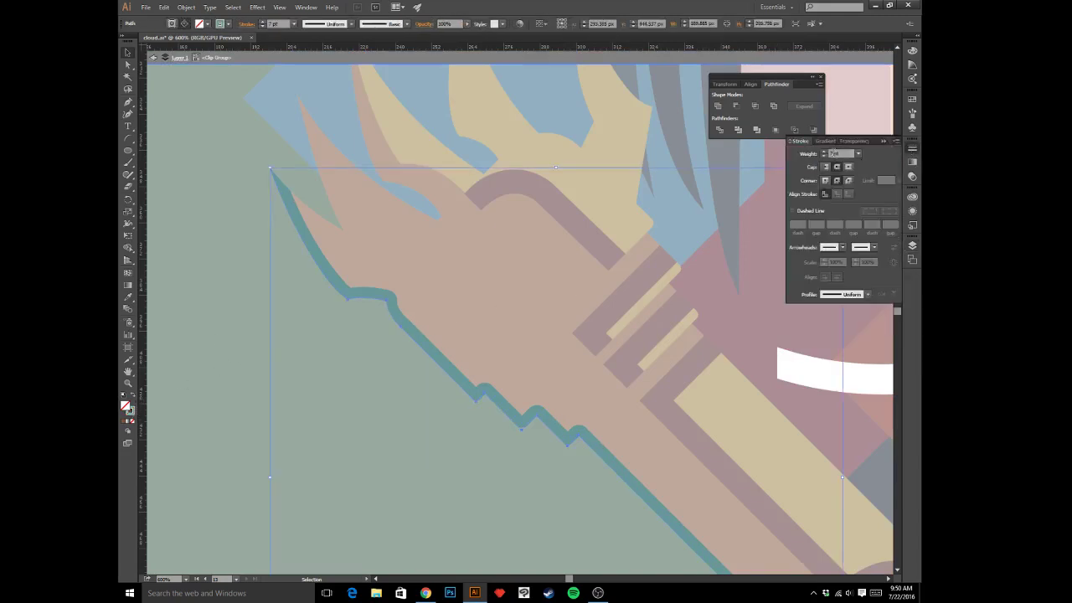
{"action": "left_click", "coordinate": [824, 151]}
{"action": "left_click", "coordinate": [824, 151]}
{"action": "left_click", "coordinate": [823, 151]}
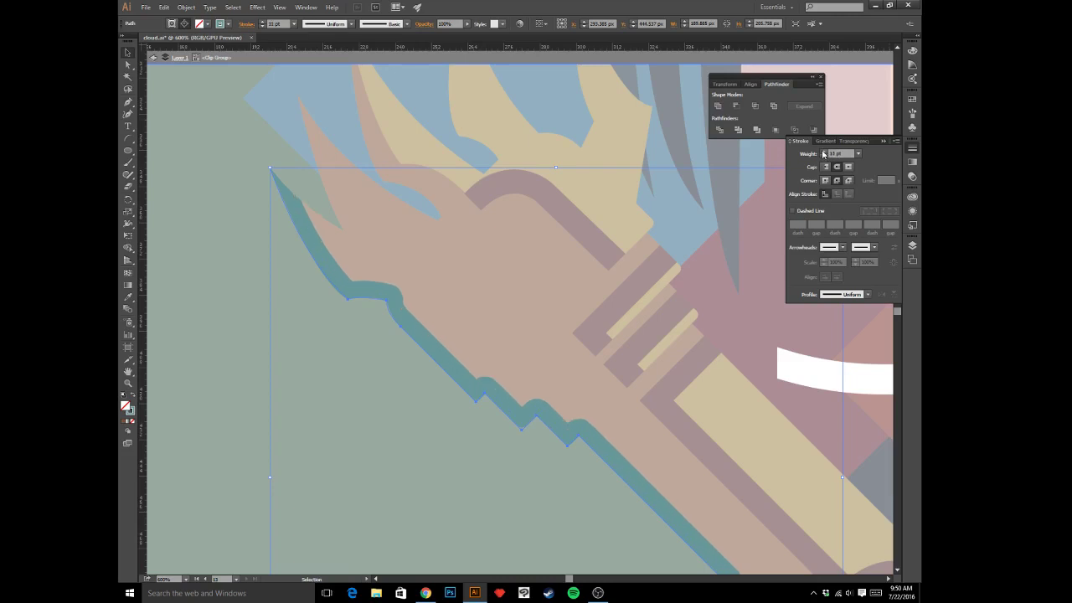
{"action": "double_click", "coordinate": [219, 324]}
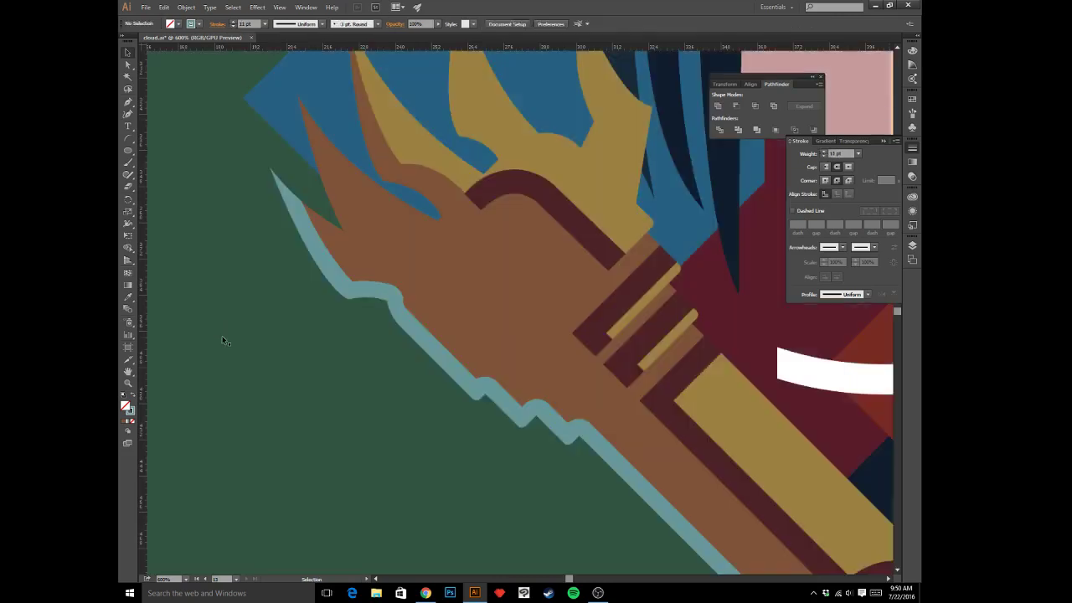
- Check the thickened teal rim against the whole illustration and up close around the arm
{"action": "key", "text": "ctrl+minus"}
{"action": "key", "text": "ctrl+minus"}
{"action": "key", "text": "ctrl+minus"}
{"action": "key", "text": "ctrl+minus"}
{"action": "key", "text": "ctrl+minus"}
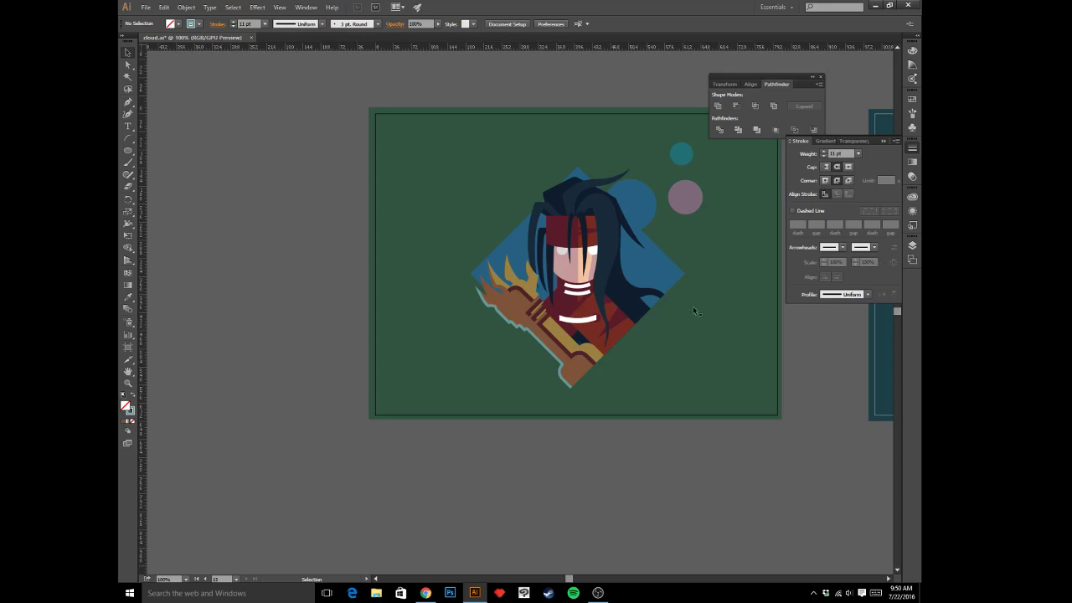
{"action": "key", "text": "ctrl+plus"}
{"action": "key", "text": "ctrl+plus"}
{"action": "key", "text": "ctrl+plus"}
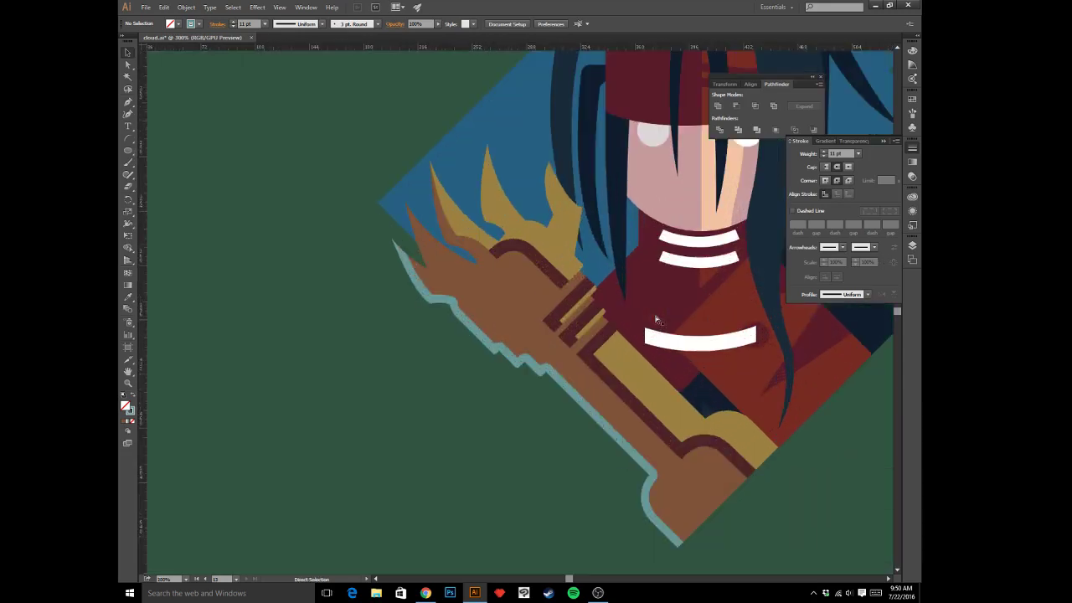
{"action": "left_click_drag", "start_coordinate": [679, 293], "coordinate": [612, 363]}
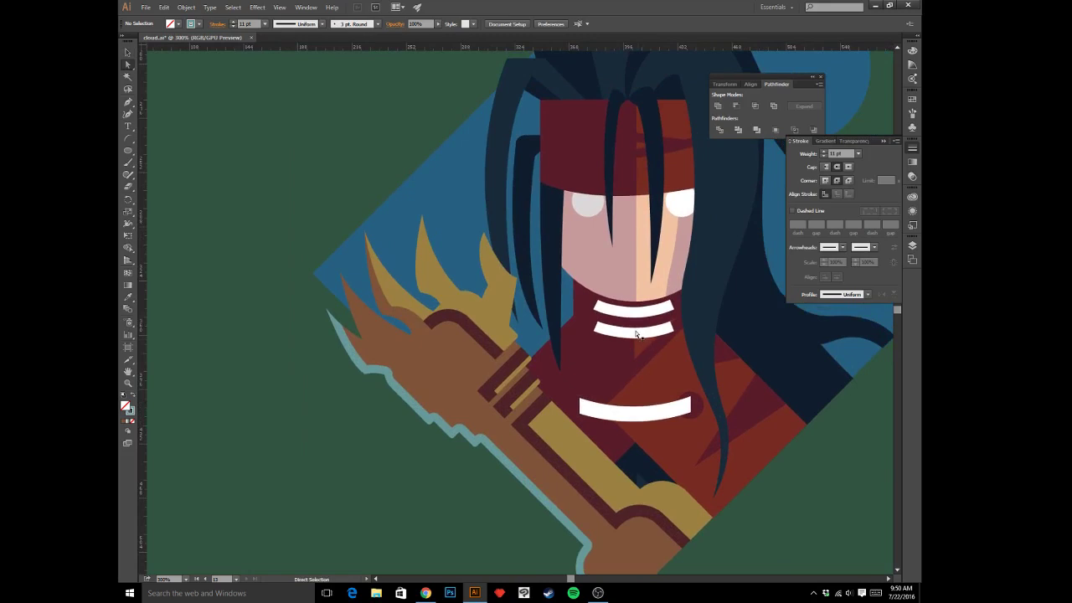
- Recolour the white curved strap on the chest to a light grey-beige, #c2c4ad
{"action": "left_click", "coordinate": [643, 414]}
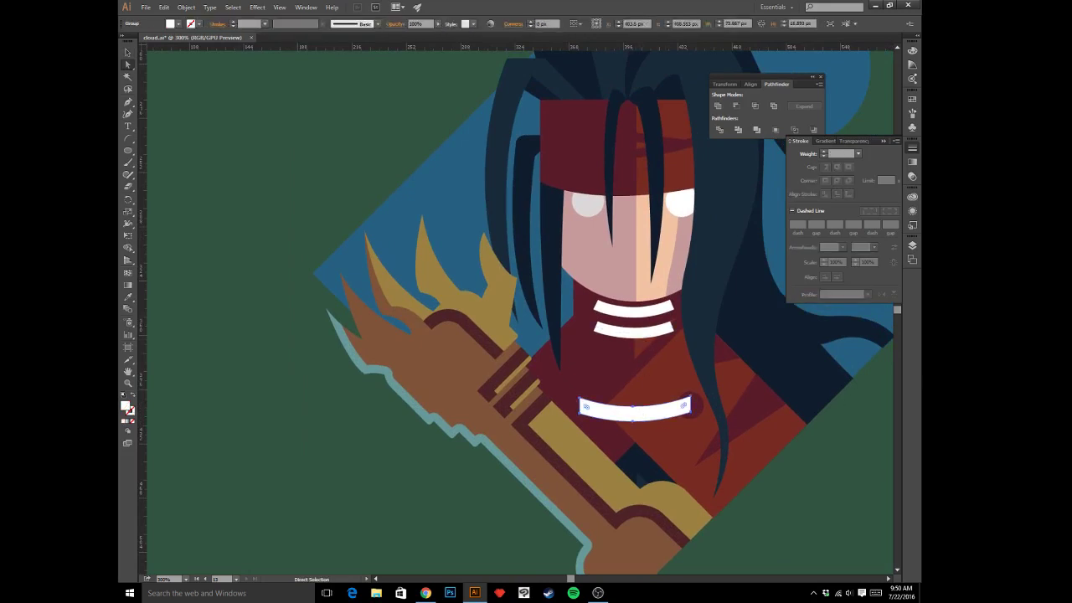
{"action": "key", "text": "alt+Tab"}
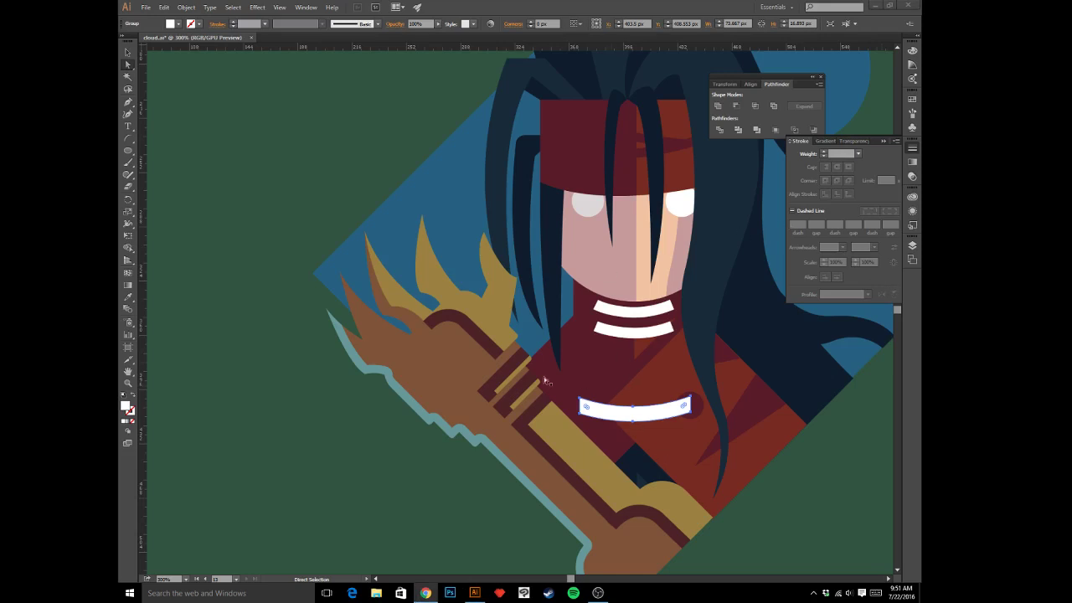
{"action": "left_click", "coordinate": [126, 406]}
{"action": "double_click", "coordinate": [126, 406]}
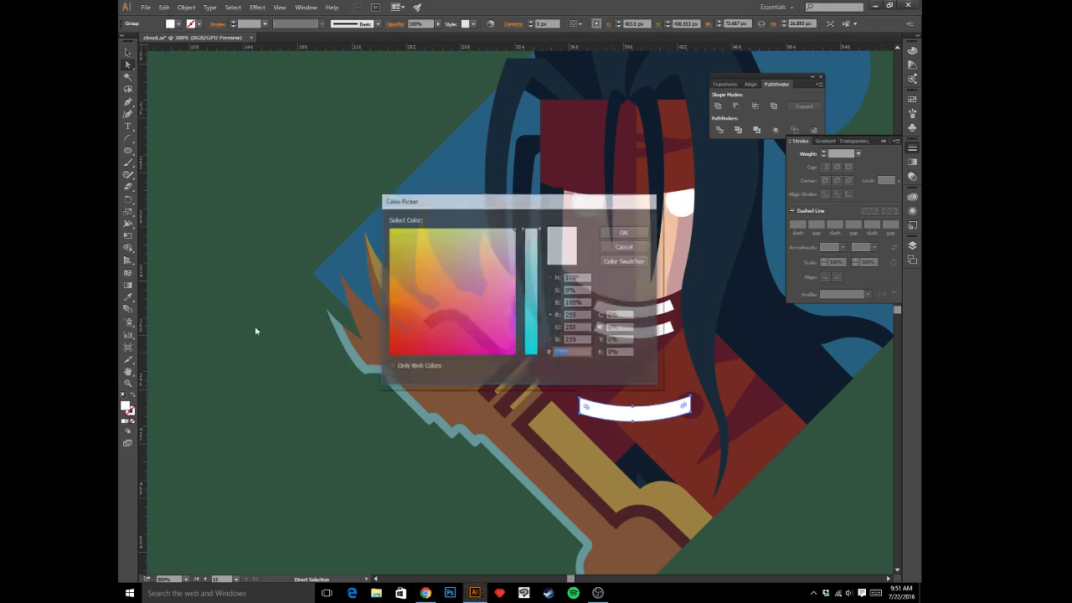
{"action": "left_click", "coordinate": [551, 277]}
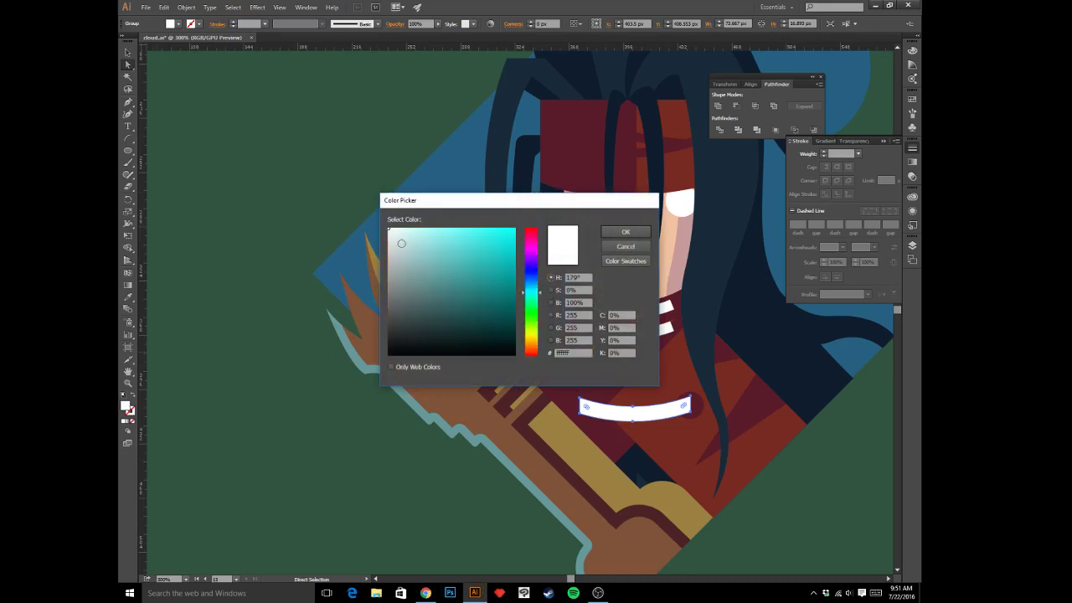
{"action": "left_click_drag", "start_coordinate": [399, 242], "coordinate": [400, 251]}
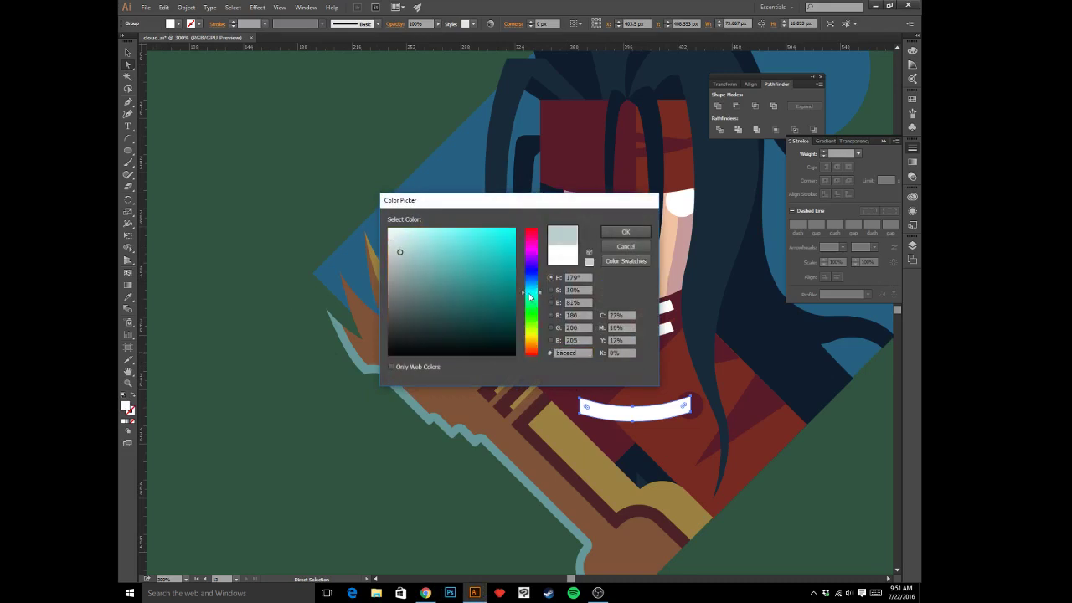
{"action": "left_click_drag", "start_coordinate": [533, 299], "coordinate": [531, 335]}
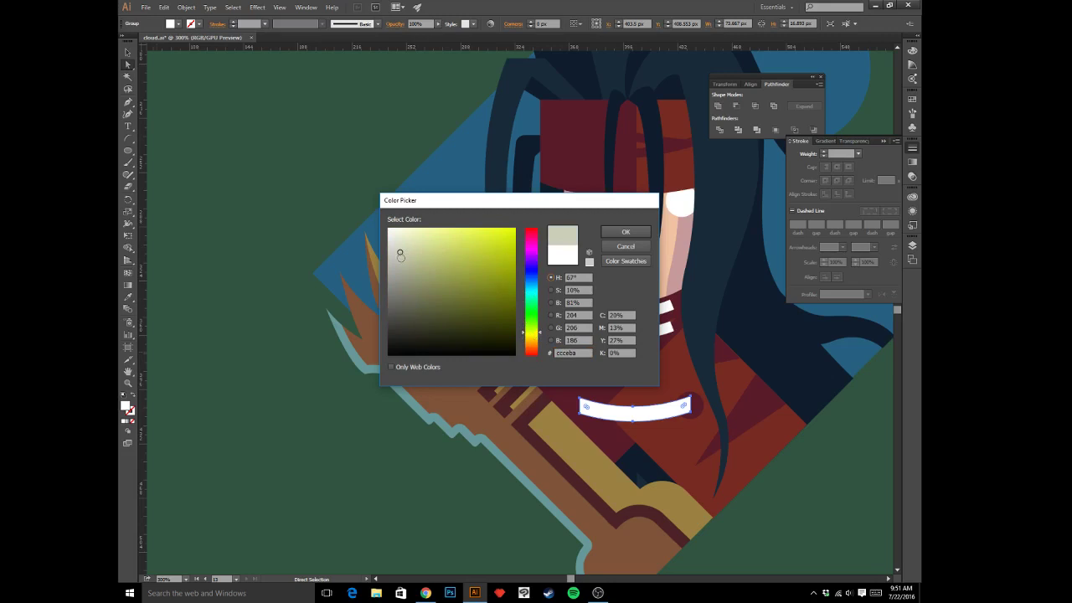
{"action": "mouse_move", "coordinate": [400, 255]}
{"action": "left_mouse_down"}
{"action": "mouse_move", "coordinate": [401, 266]}
{"action": "mouse_move", "coordinate": [402, 257]}
{"action": "left_mouse_up"}
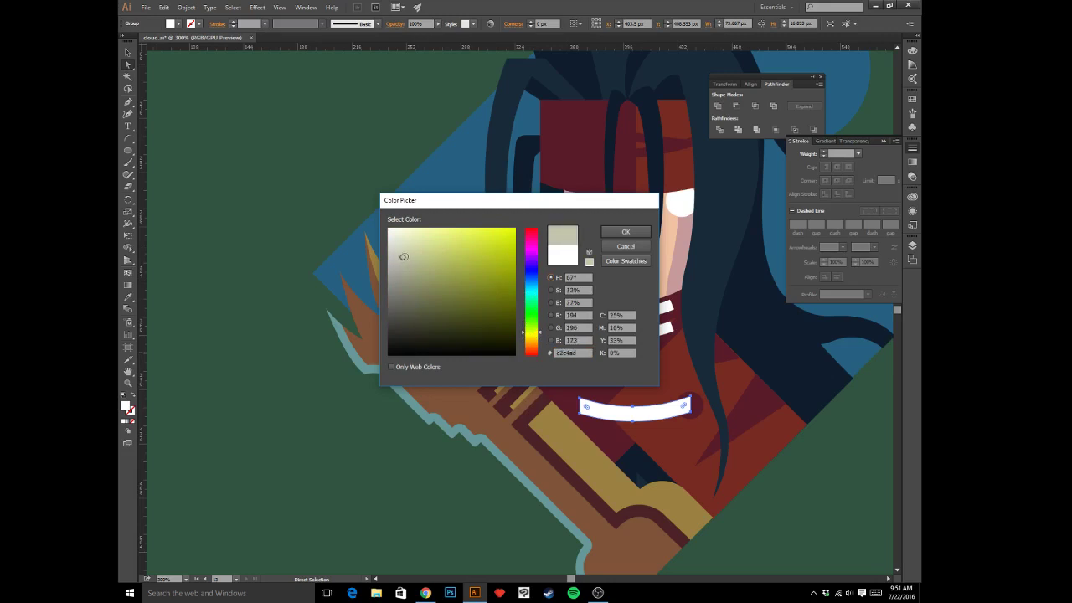
{"action": "left_click", "coordinate": [624, 233]}
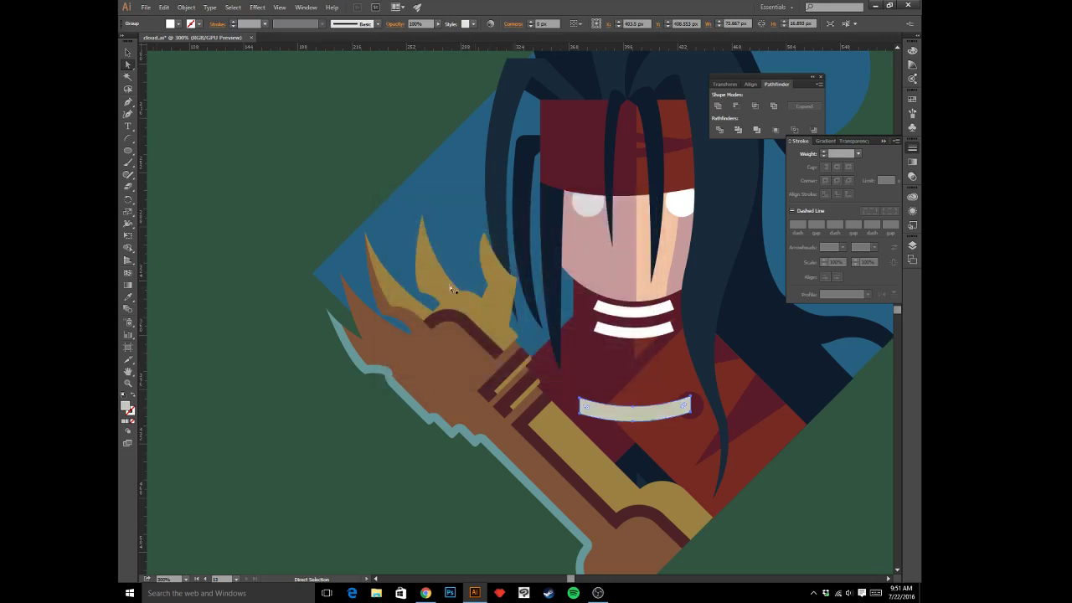
- Darken the chest strap's fill to a muted olive-grey, #8e8a72
{"action": "left_click", "coordinate": [240, 188]}
{"action": "scroll", "coordinate": [342, 242], "scroll_direction": "up", "scroll_amount": 1}
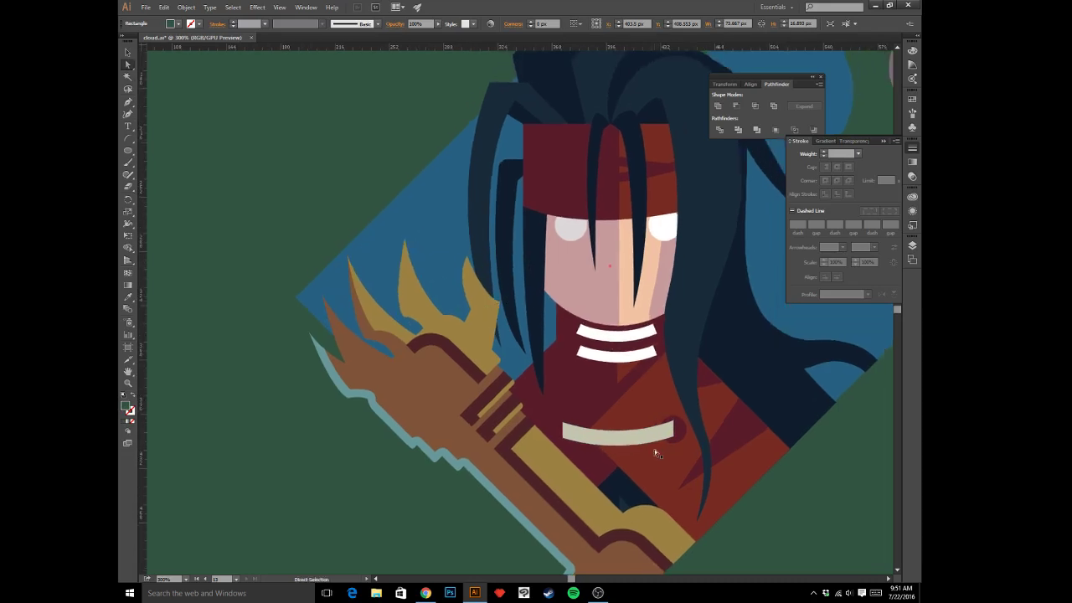
{"action": "left_click", "coordinate": [632, 442]}
{"action": "left_click", "coordinate": [528, 338]}
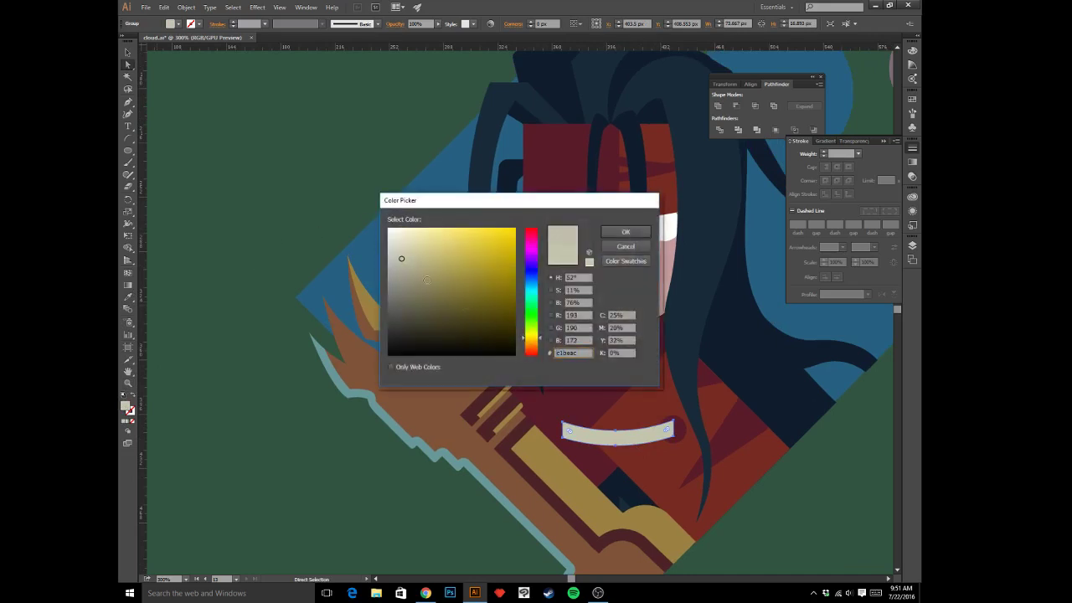
{"action": "left_click_drag", "start_coordinate": [401, 261], "coordinate": [412, 284]}
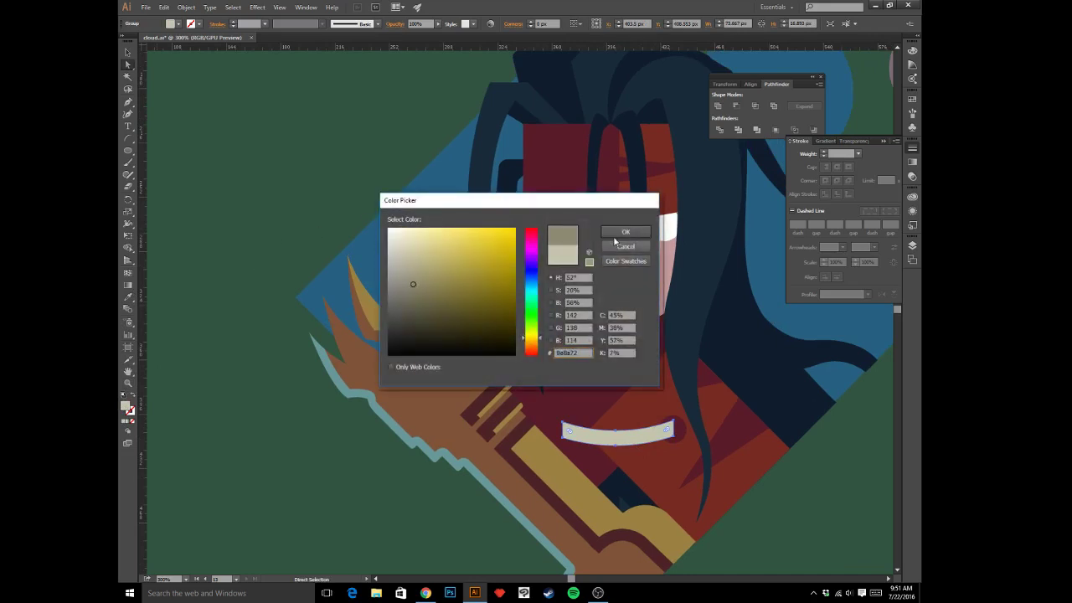
{"action": "key", "text": "Return"}
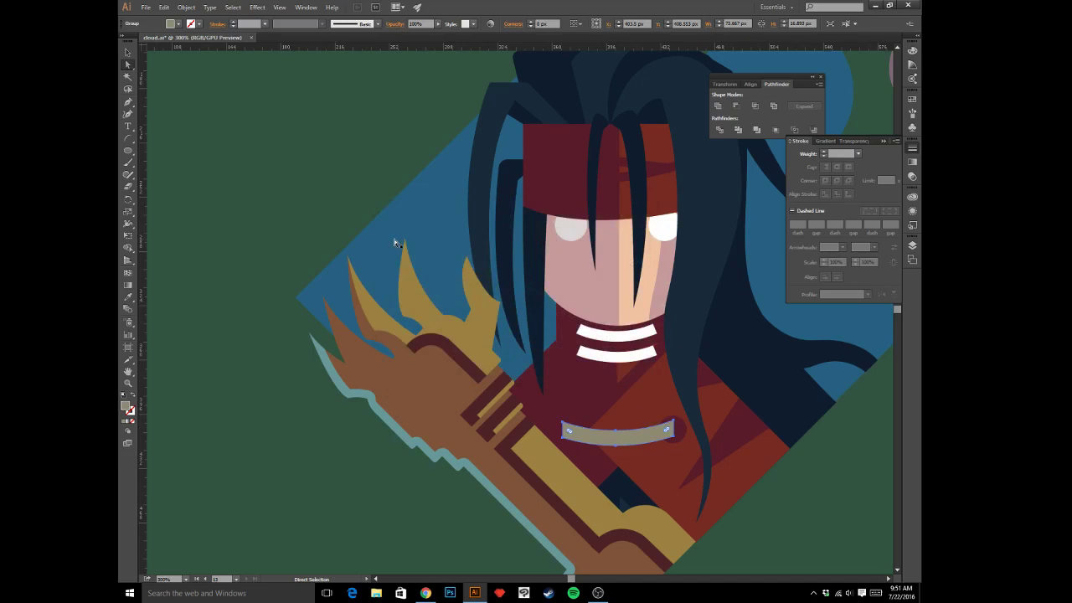
- Review the recoloured chest strap in the full illustration and at close range
{"action": "left_click", "coordinate": [308, 159]}
{"action": "key", "text": "v"}
{"action": "key", "text": "ctrl+1"}
{"action": "key", "text": "ctrl+minus"}
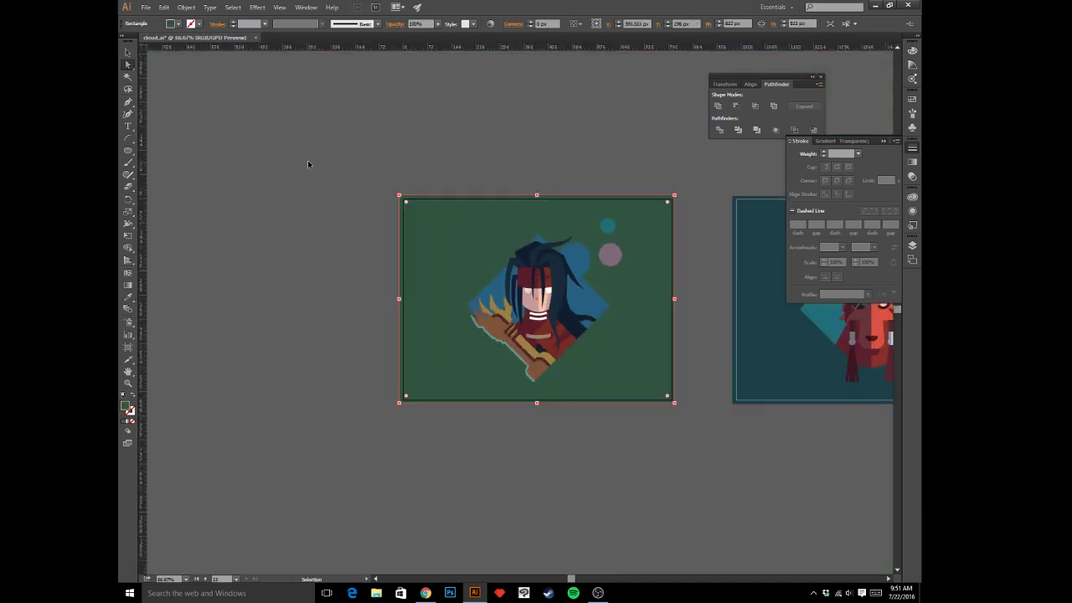
{"action": "key", "text": "ctrl+equal"}
{"action": "key", "text": "ctrl+equal"}
{"action": "key", "text": "ctrl+equal"}
{"action": "key", "text": "ctrl+equal"}
{"action": "key", "text": "ctrl+equal"}
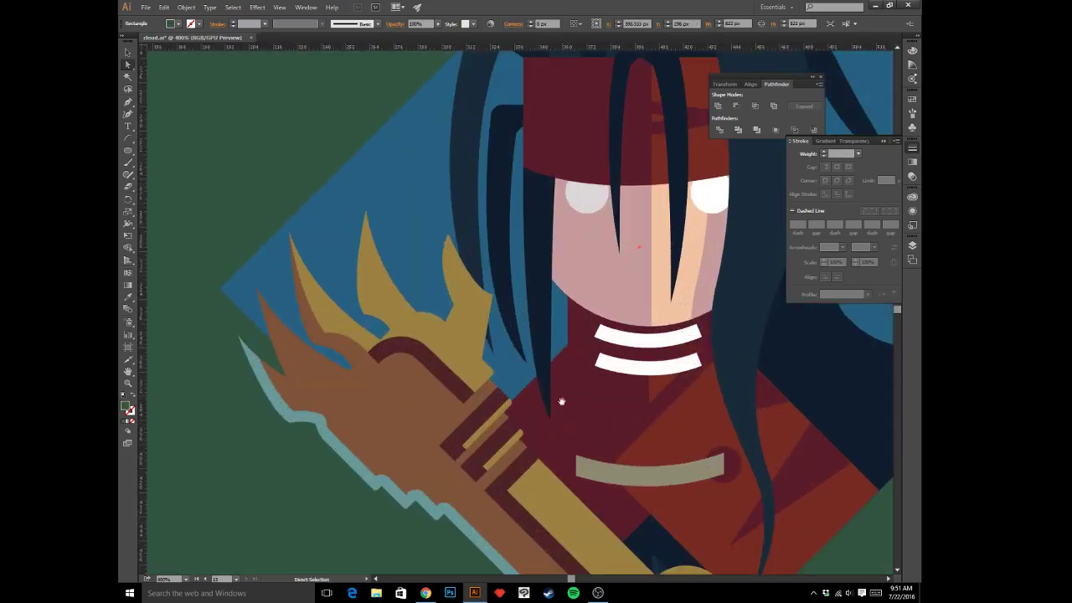
- Select both white curved bands on the neck and convert their strokes to filled outlines
{"action": "left_click_drag", "start_coordinate": [647, 366], "coordinate": [601, 383]}
{"action": "key", "text": "v"}
{"action": "left_click", "coordinate": [602, 358]}
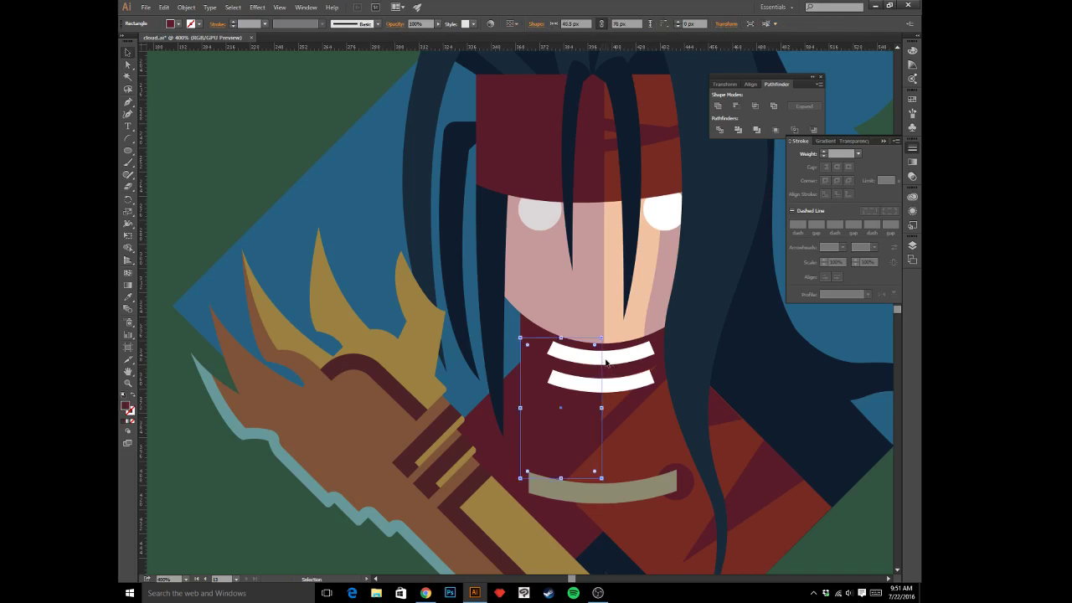
{"action": "left_click", "coordinate": [603, 358]}
{"action": "left_click", "coordinate": [606, 359]}
{"action": "left_click", "coordinate": [615, 385], "text": "shift"}
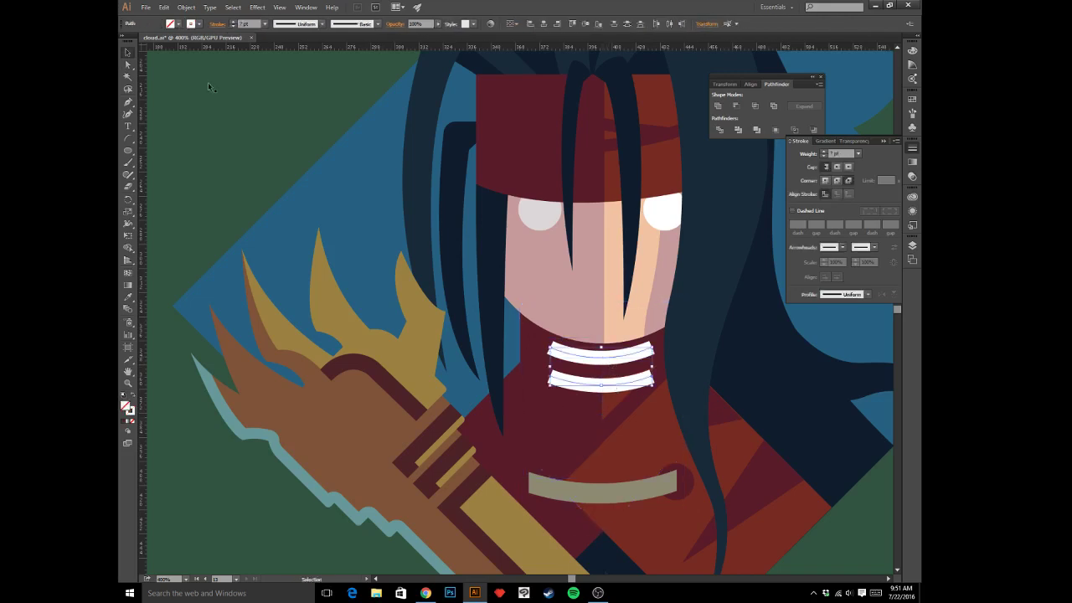
{"action": "left_click", "coordinate": [186, 6]}
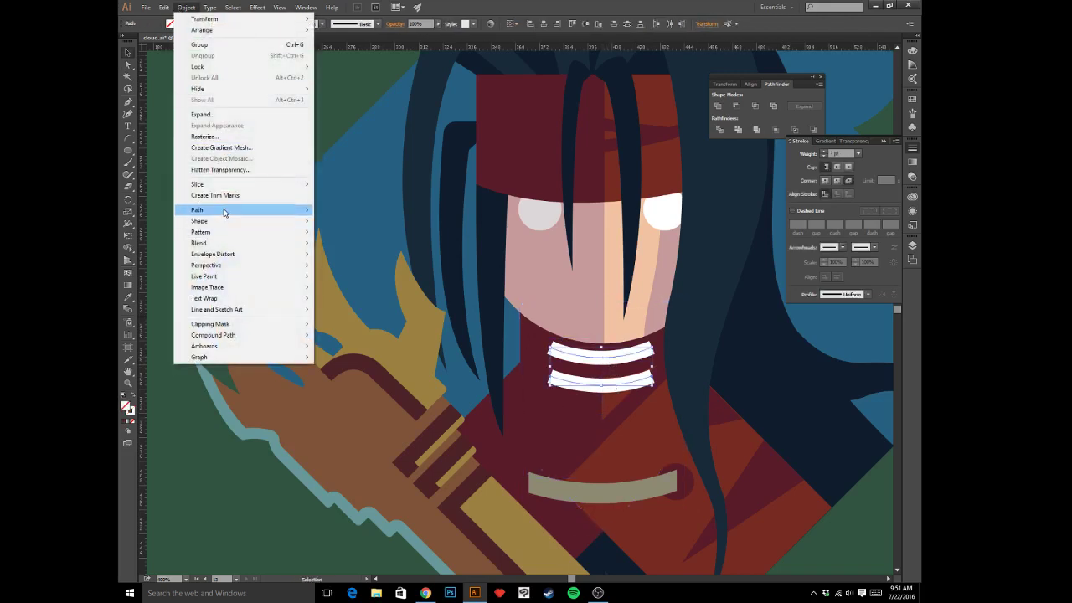
{"action": "mouse_move", "coordinate": [226, 211]}
{"action": "left_click", "coordinate": [347, 235]}
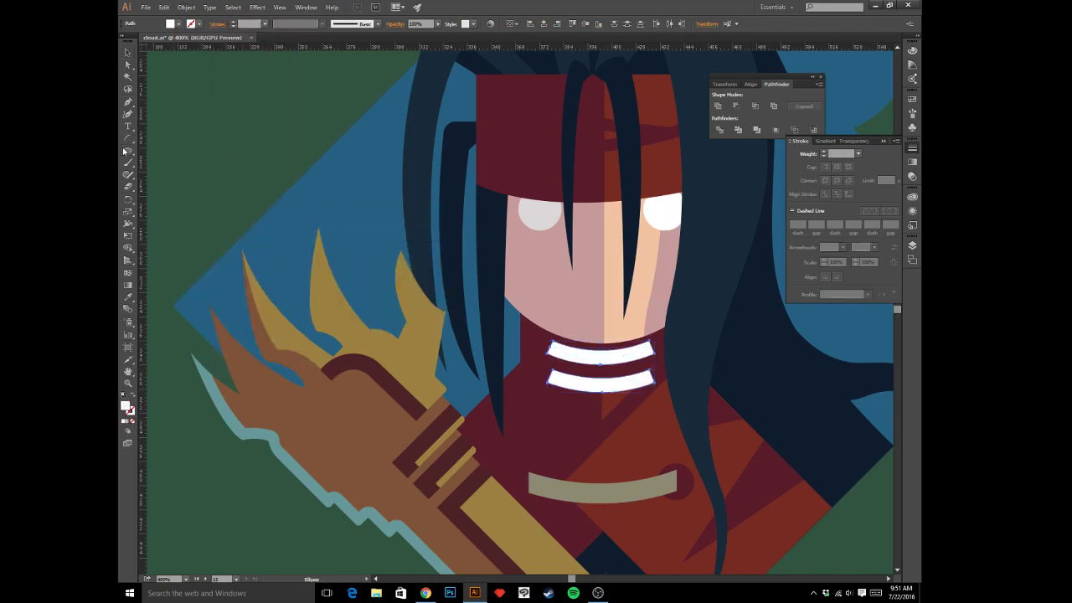
- Draw a rectangle about 12 × 45 px over the neck bands' left ends and Trim the bands with it
{"action": "left_click_drag", "start_coordinate": [128, 151], "coordinate": [151, 155]}
{"action": "left_click_drag", "start_coordinate": [530, 326], "coordinate": [553, 413]}
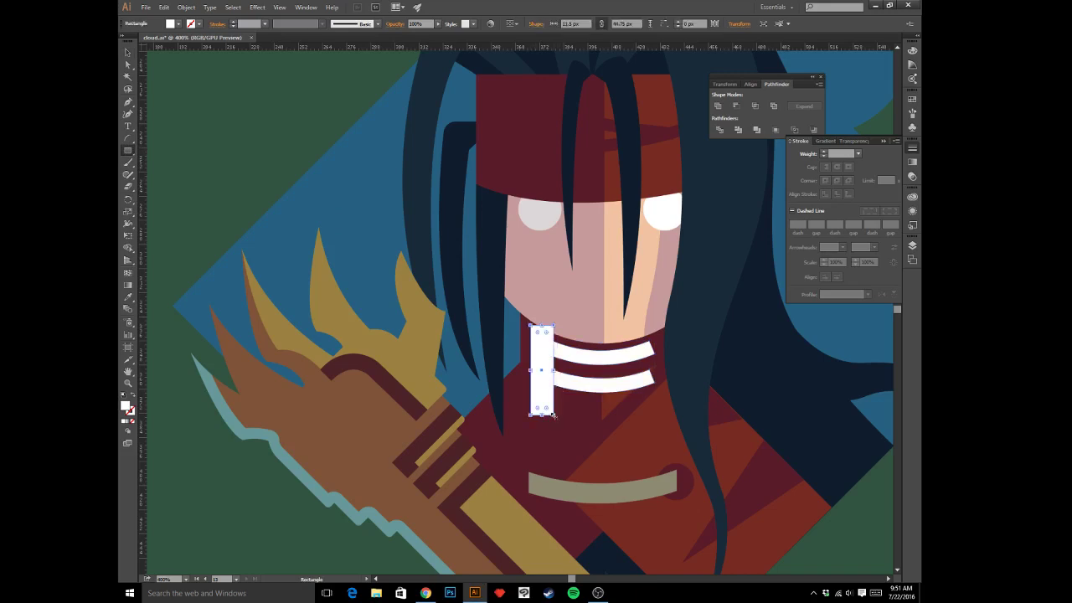
{"action": "key", "text": "v"}
{"action": "left_click", "coordinate": [574, 379], "text": "shift"}
{"action": "left_click", "coordinate": [575, 380], "text": "shift"}
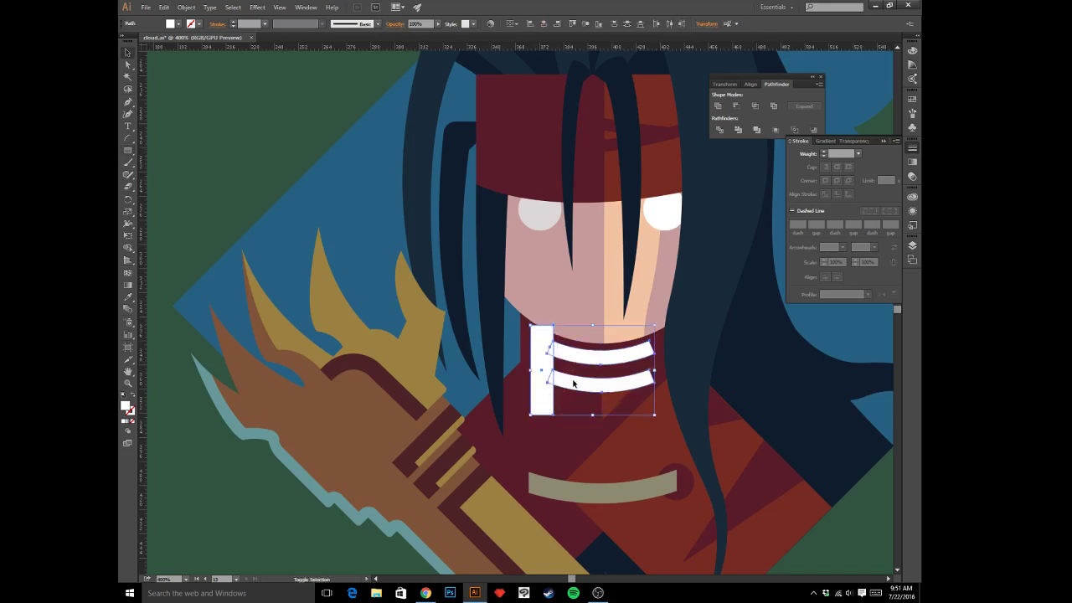
{"action": "left_click", "coordinate": [738, 129]}
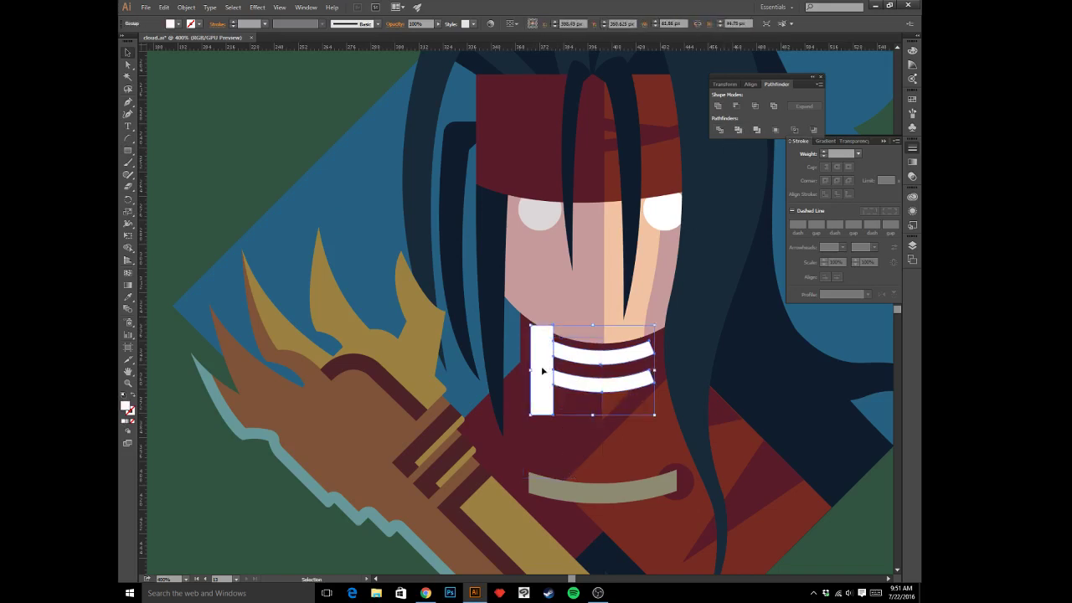
- Inside the trimmed group, move the rectangle over the neck bands' right ends and trim them as well
{"action": "double_click", "coordinate": [541, 368]}
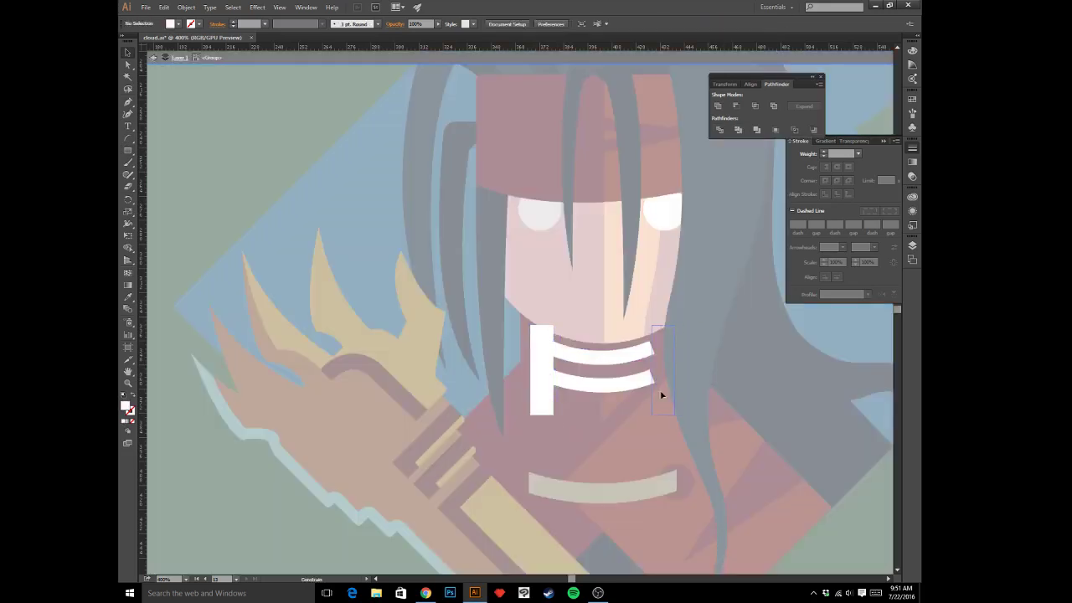
{"action": "left_click_drag", "start_coordinate": [660, 395], "coordinate": [659, 394]}
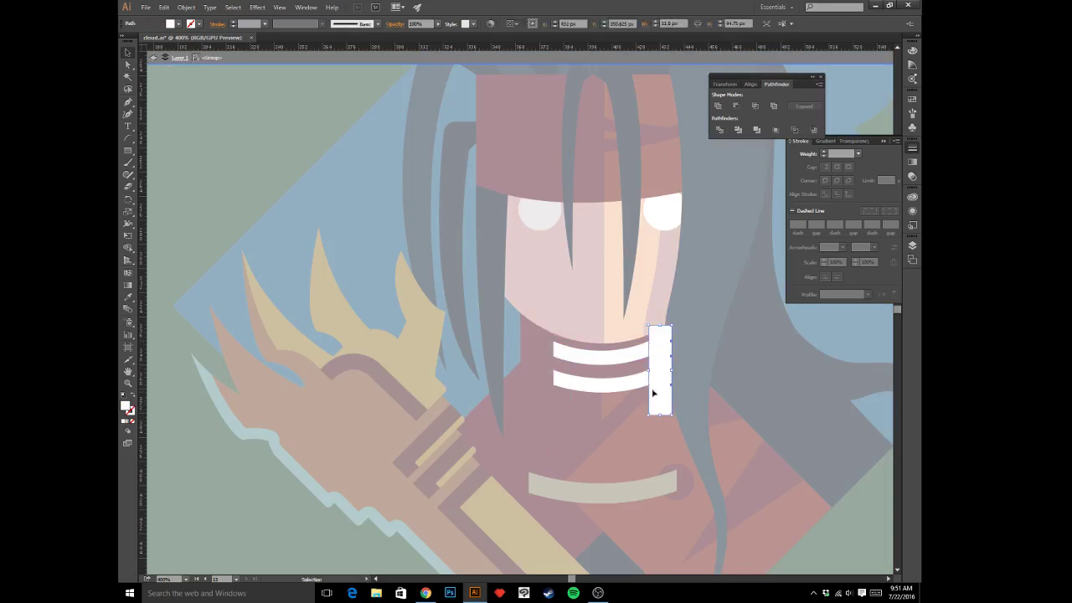
{"action": "left_click", "coordinate": [638, 385]}
{"action": "left_click", "coordinate": [637, 355], "text": "shift"}
{"action": "left_click", "coordinate": [667, 346], "text": "shift"}
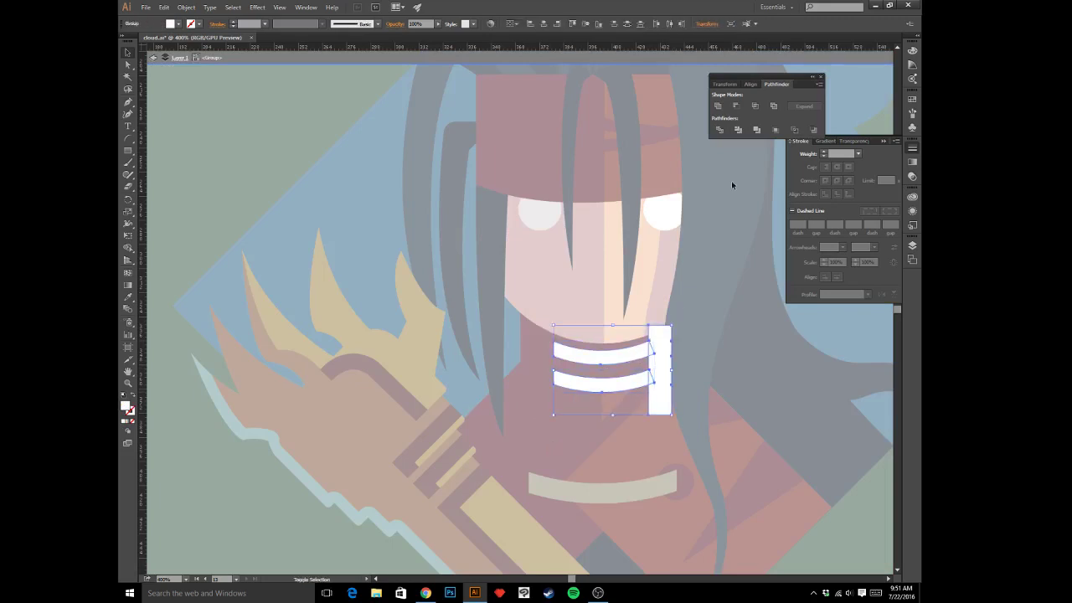
{"action": "left_click", "coordinate": [741, 251]}
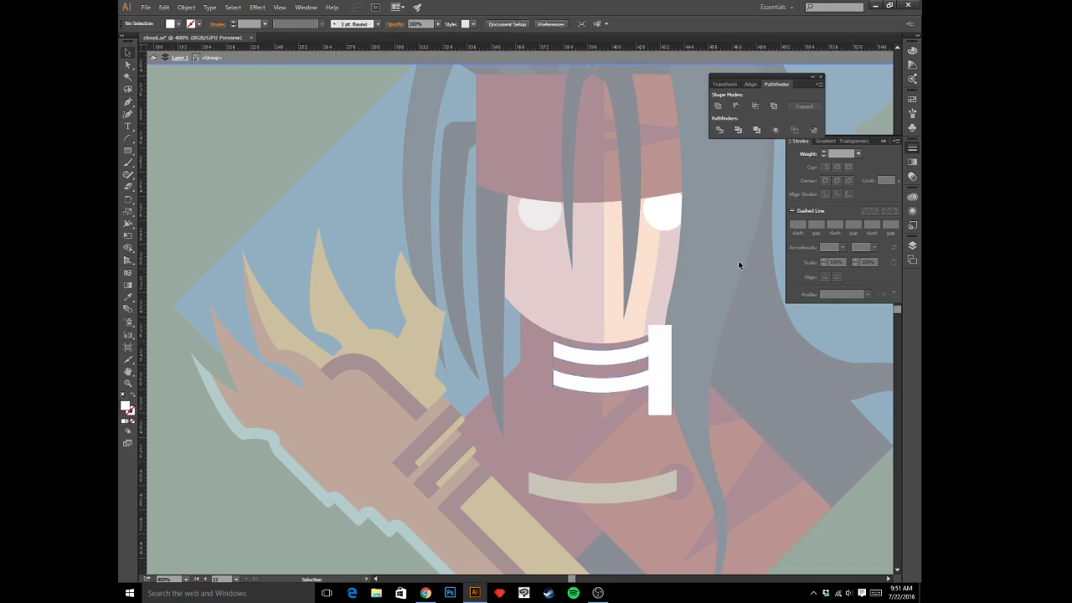
- Delete the cutting rectangle beside the neck bands and leave the isolated group
{"action": "left_click", "coordinate": [665, 376]}
{"action": "key", "text": "Delete"}
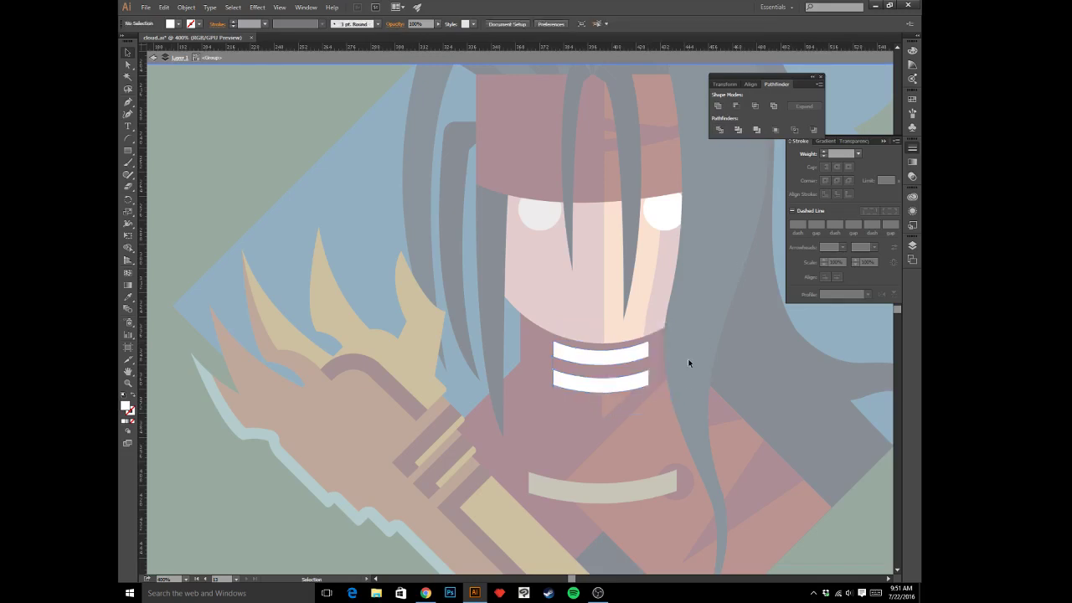
{"action": "key", "text": "Escape"}
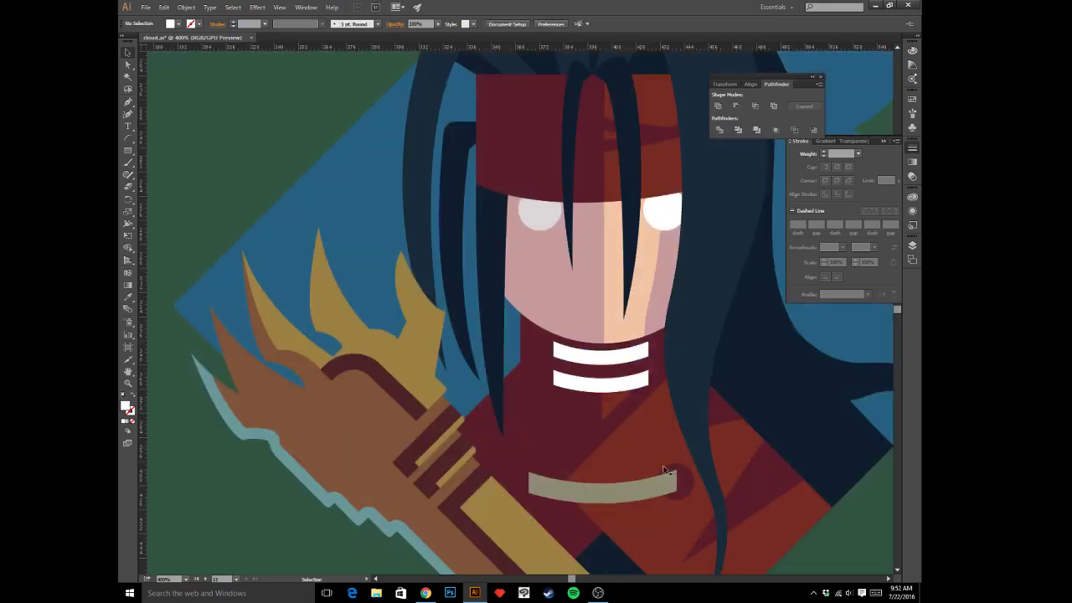
- Recolour both neck bands with the olive-grey sampled from the chest strap
{"action": "key", "text": "a"}
{"action": "left_click", "coordinate": [638, 353]}
{"action": "left_click", "coordinate": [634, 378], "text": "shift"}
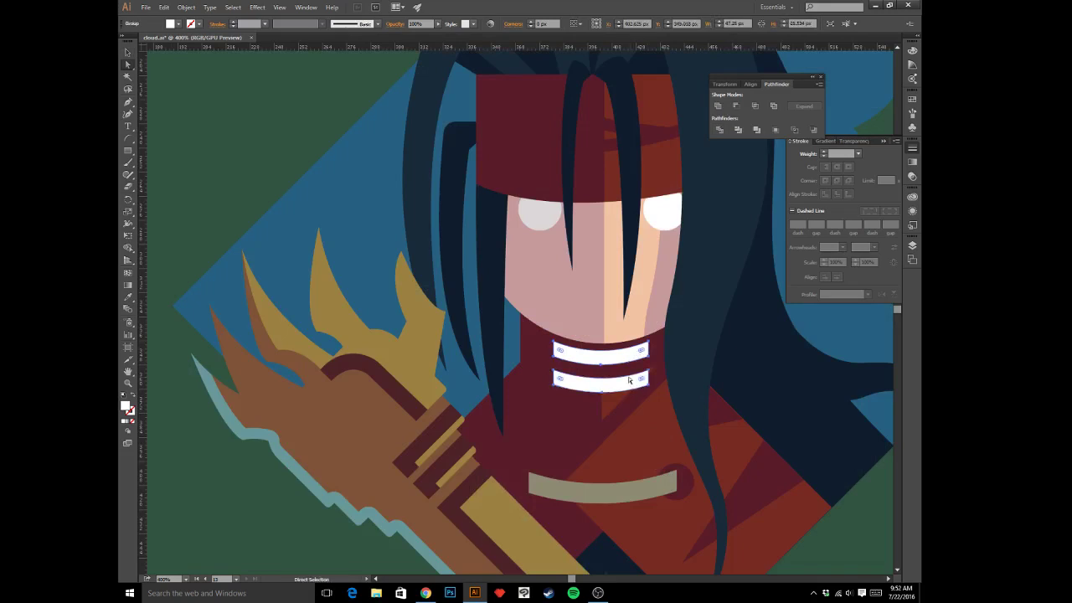
{"action": "key", "text": "i"}
{"action": "left_click", "coordinate": [620, 481]}
{"action": "key", "text": "a"}
{"action": "left_click", "coordinate": [626, 454]}
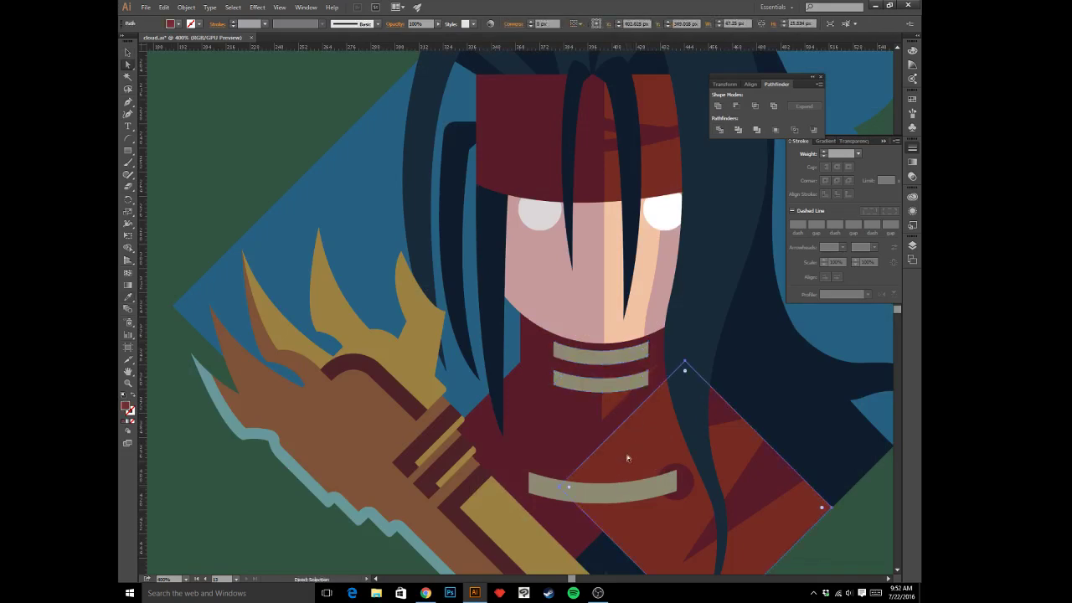
{"action": "left_click", "coordinate": [195, 130]}
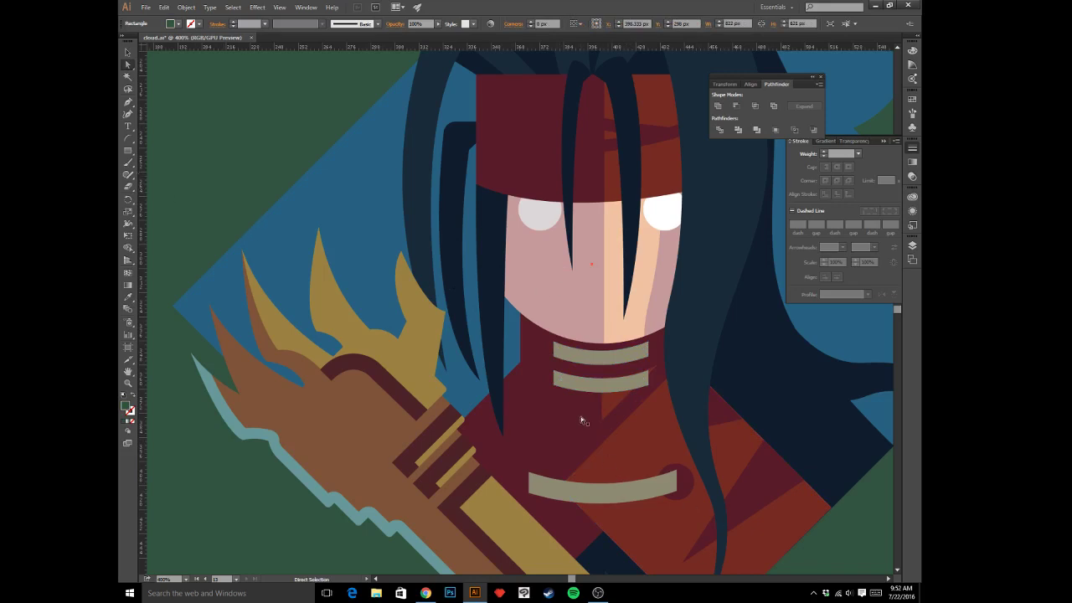
- Place a copy of the neck's dark red shadow rectangle in front of all artwork
{"action": "key", "text": "v"}
{"action": "left_click", "coordinate": [594, 360]}
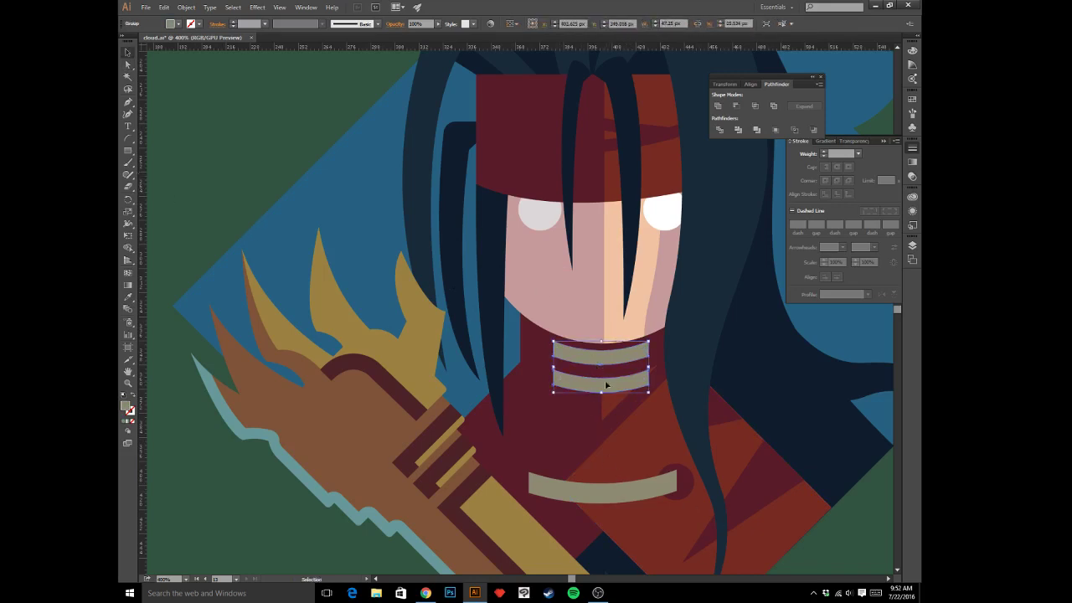
{"action": "left_click", "coordinate": [544, 366]}
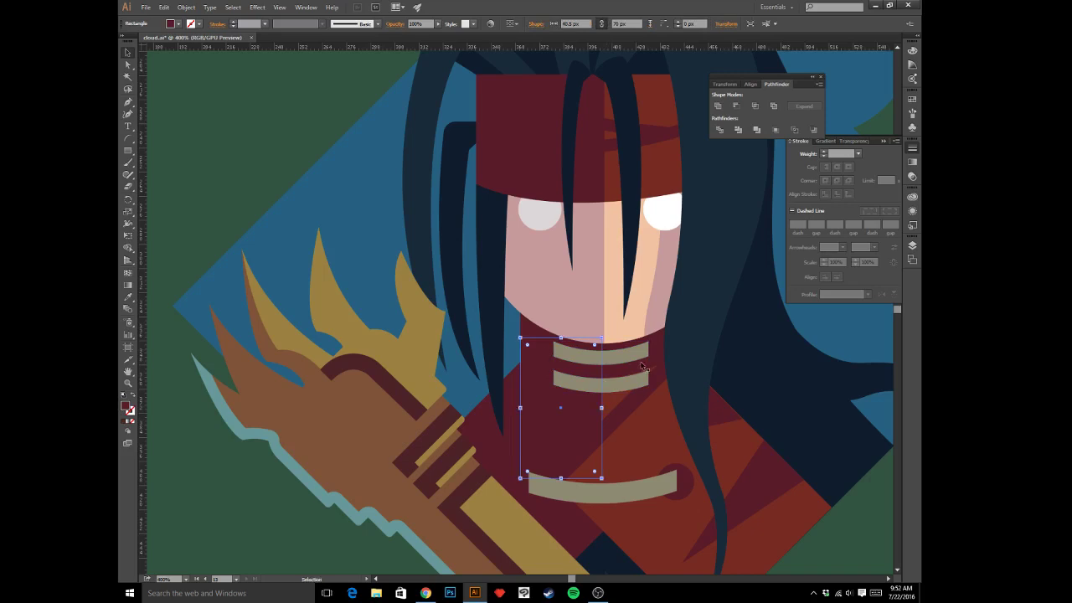
{"action": "key", "text": "v"}
{"action": "key", "text": "ctrl+shift+bracketright"}
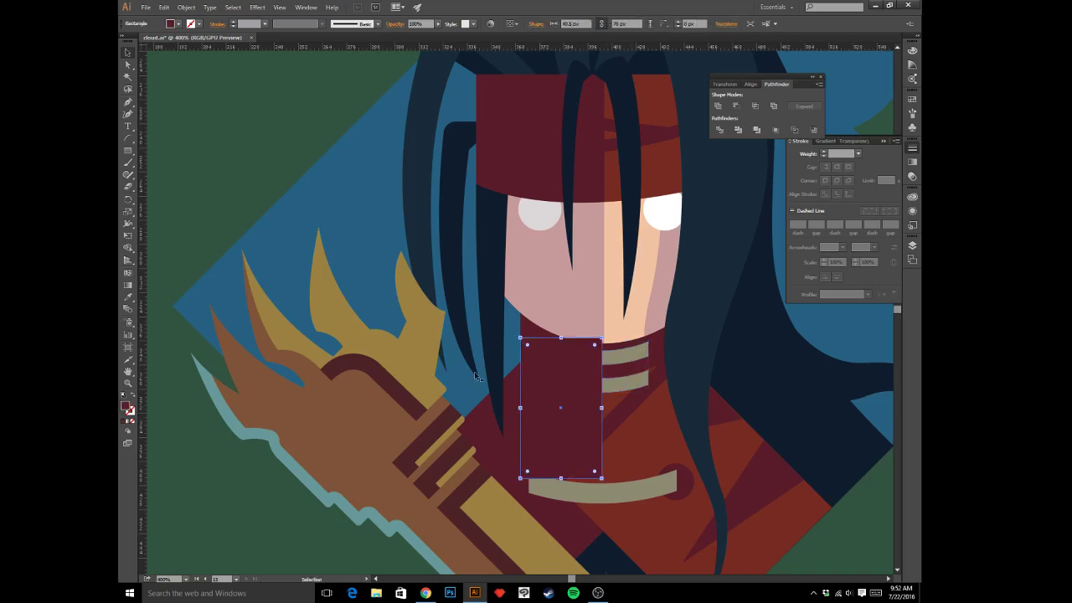
- Recolour the front rectangle with the collar bands' olive-grey, then darken its fill to a warm grey, RGB 102, 97, 91
{"action": "key", "text": "i"}
{"action": "left_click", "coordinate": [624, 356]}
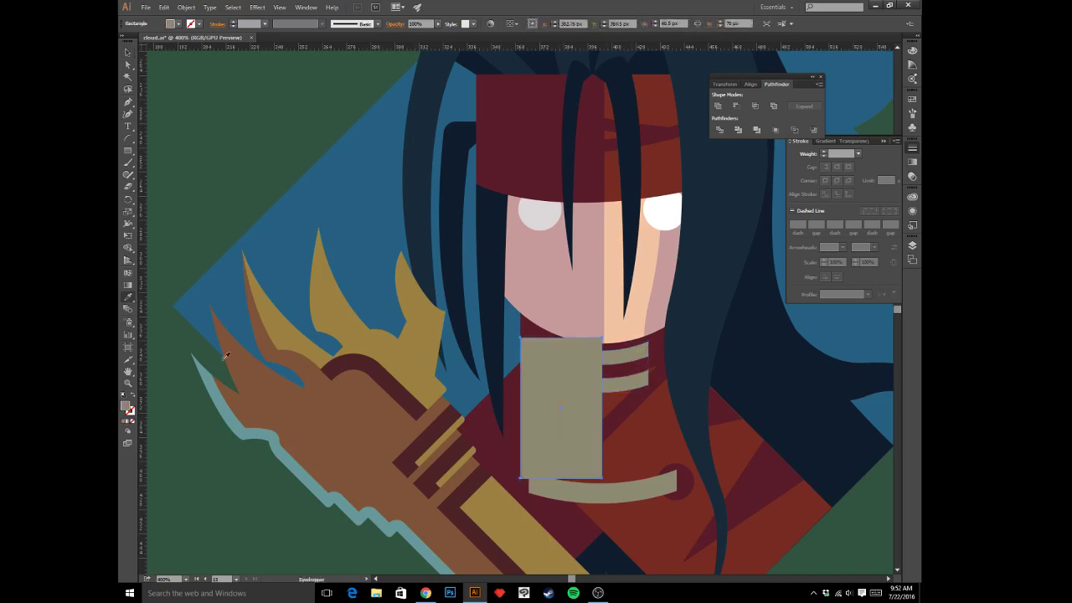
{"action": "double_click", "coordinate": [125, 406]}
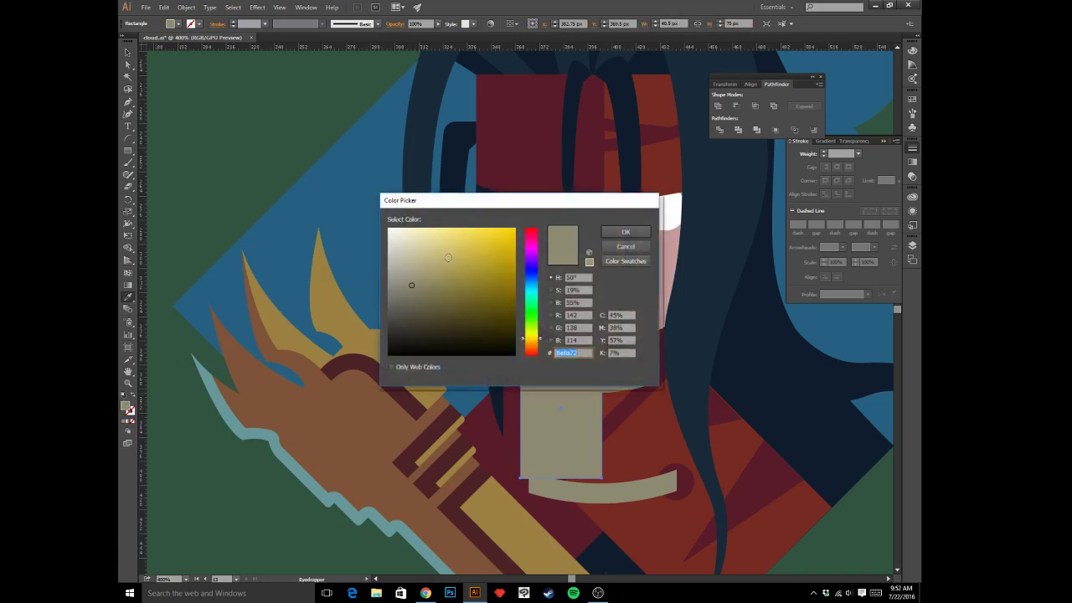
{"action": "left_click_drag", "start_coordinate": [418, 298], "coordinate": [423, 303]}
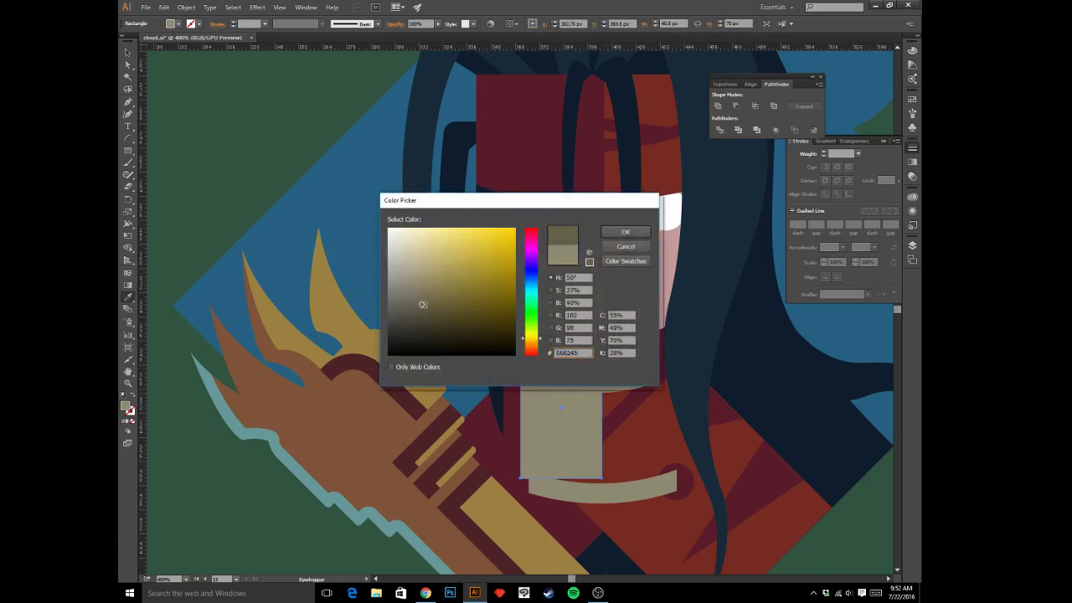
{"action": "left_click", "coordinate": [550, 340]}
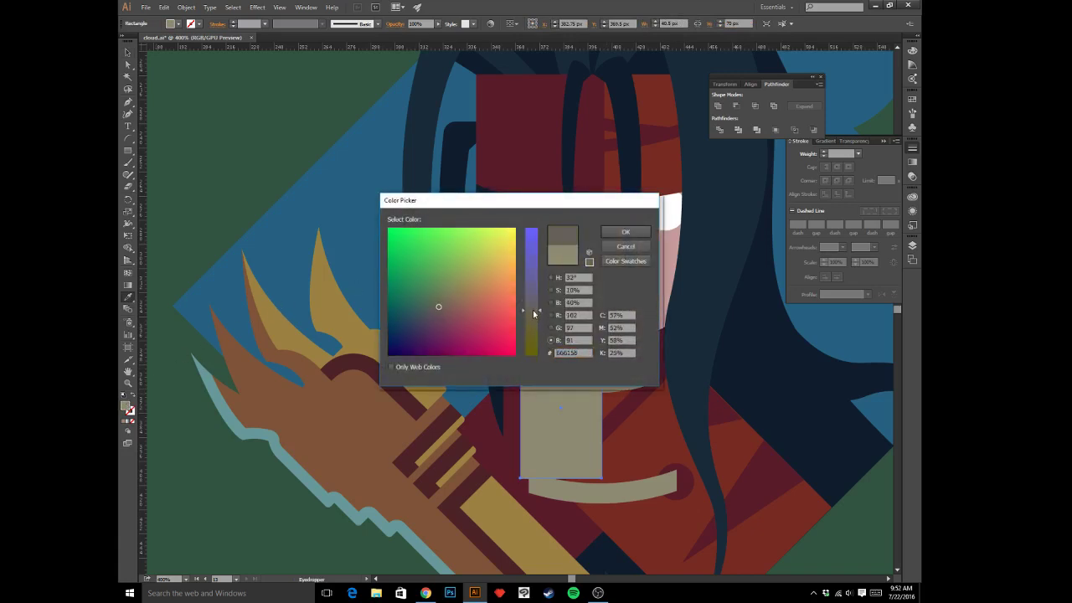
{"action": "left_click", "coordinate": [617, 233]}
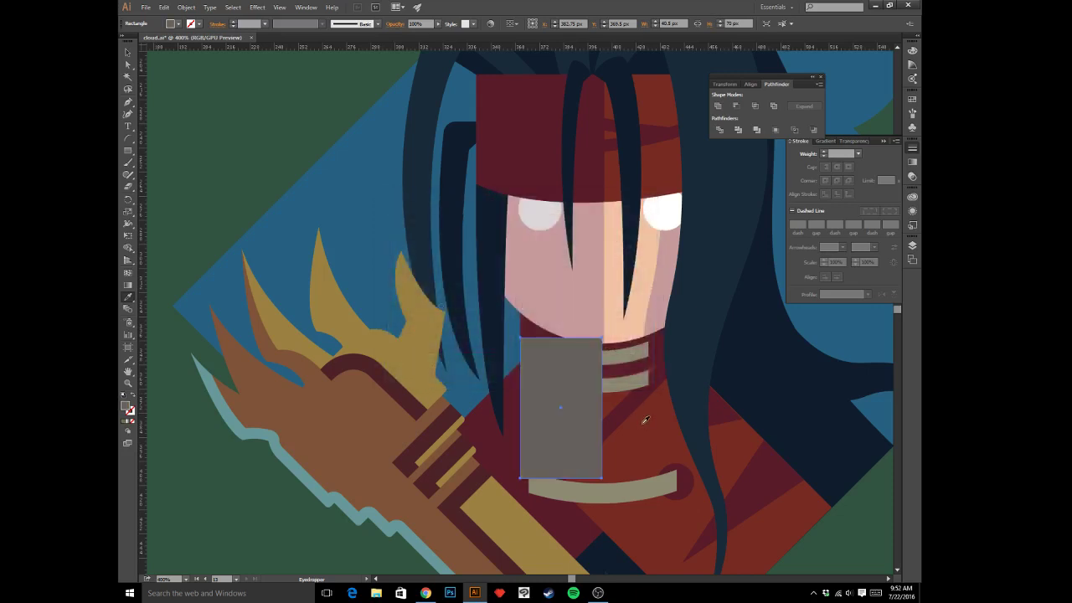
- Try to clip the grey rectangle with a front copy of the grouped collar bands, and undo the clipping mask
{"action": "key", "text": "v"}
{"action": "left_click", "coordinate": [642, 423]}
{"action": "left_click", "coordinate": [620, 358]}
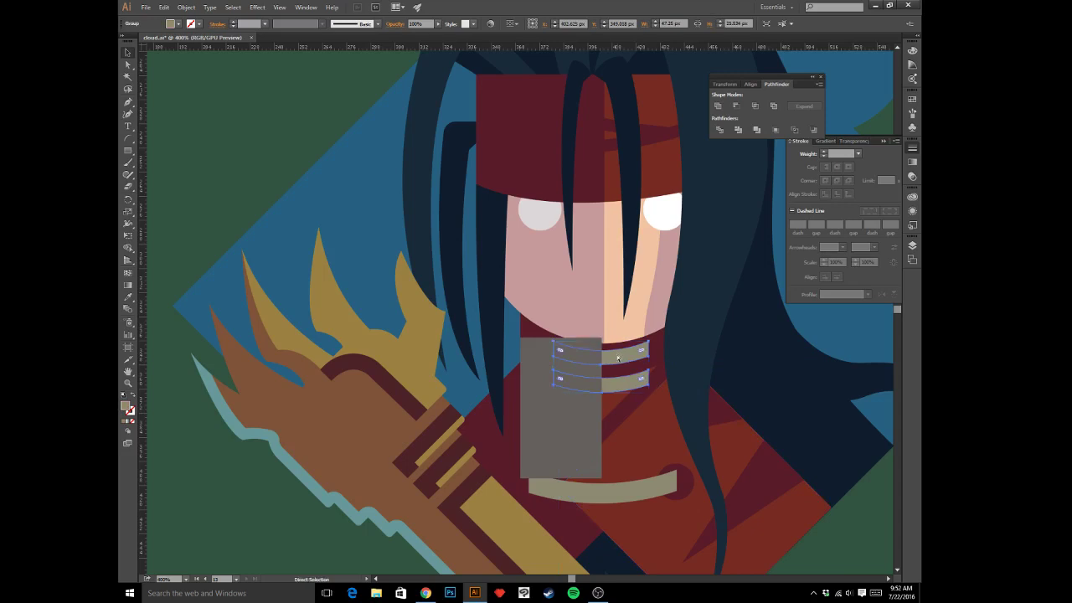
{"action": "left_click", "coordinate": [571, 437]}
{"action": "key", "text": "ctrl+z"}
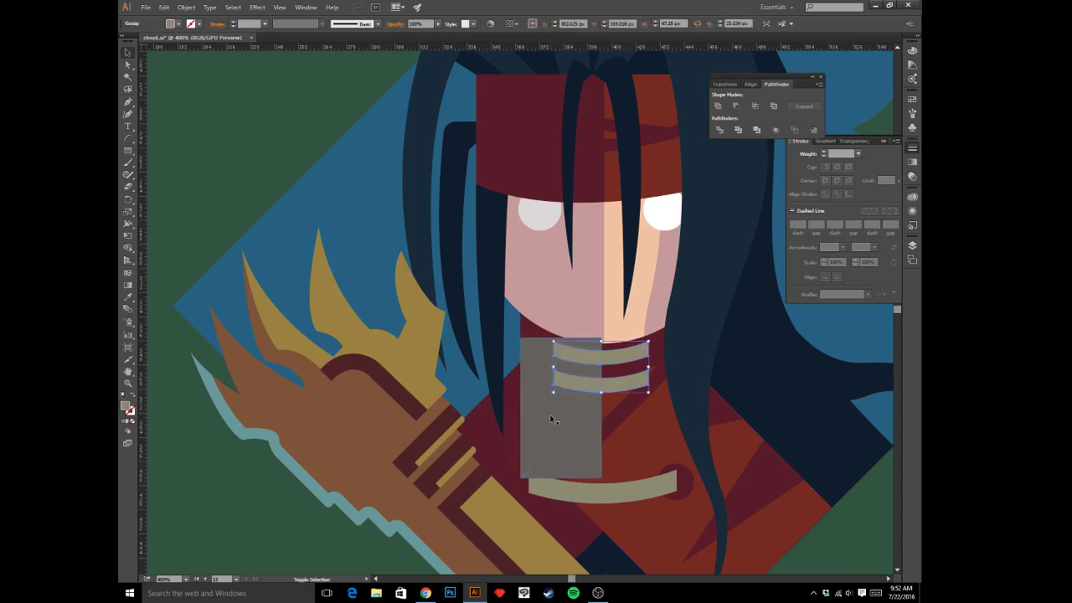
{"action": "key", "text": "ctrl+7"}
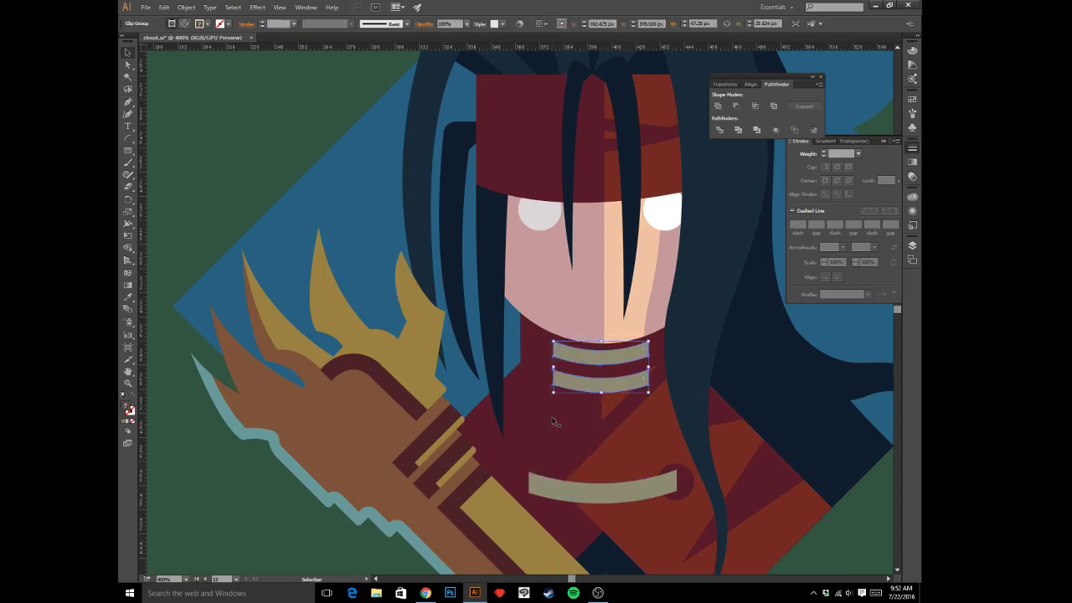
{"action": "key", "text": "ctrl+z"}
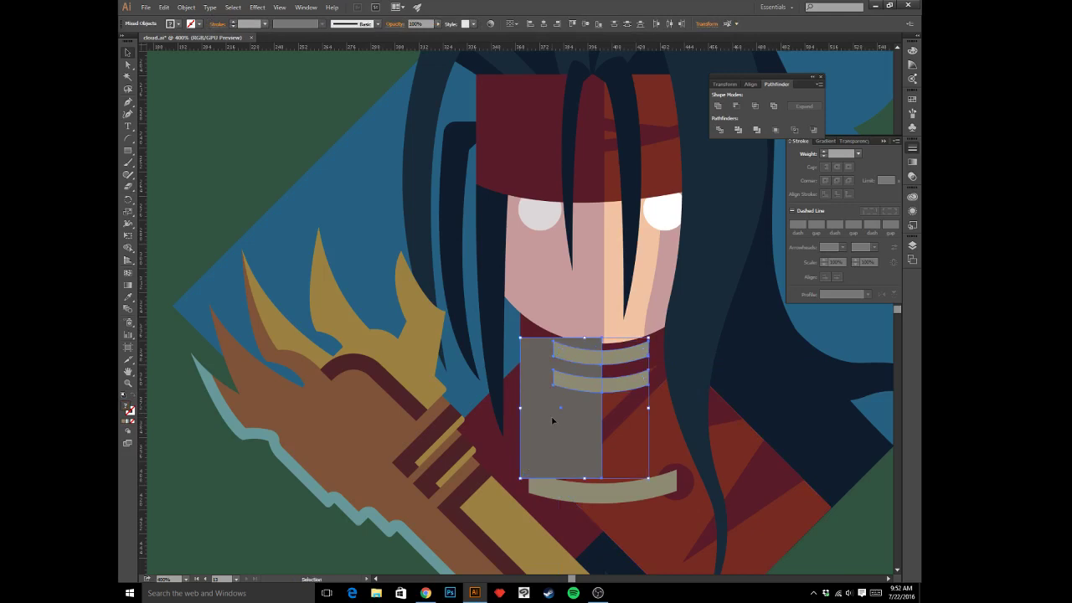
- Isolate the front copy of the collar bands, cut both bands from it and leave the isolated group
{"action": "left_click", "coordinate": [630, 417]}
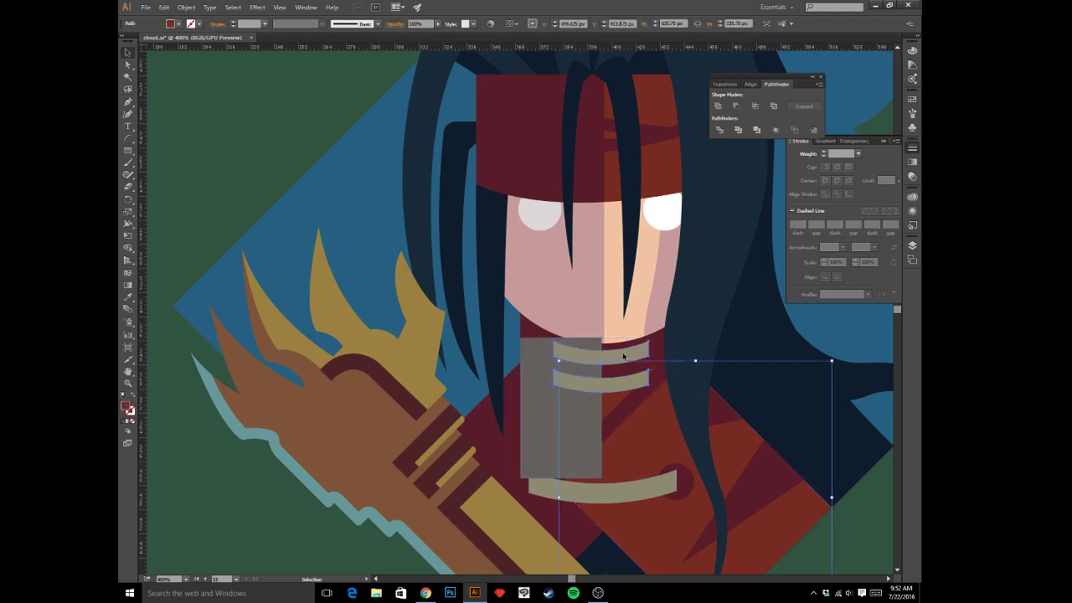
{"action": "left_click", "coordinate": [623, 356]}
{"action": "double_click", "coordinate": [623, 356]}
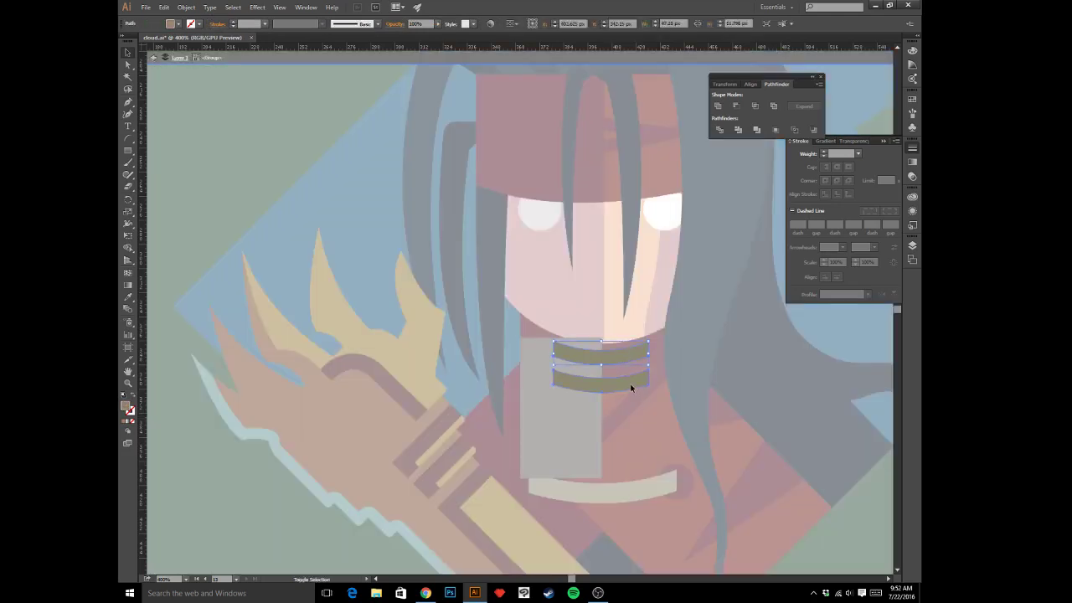
{"action": "key", "text": "ctrl+x"}
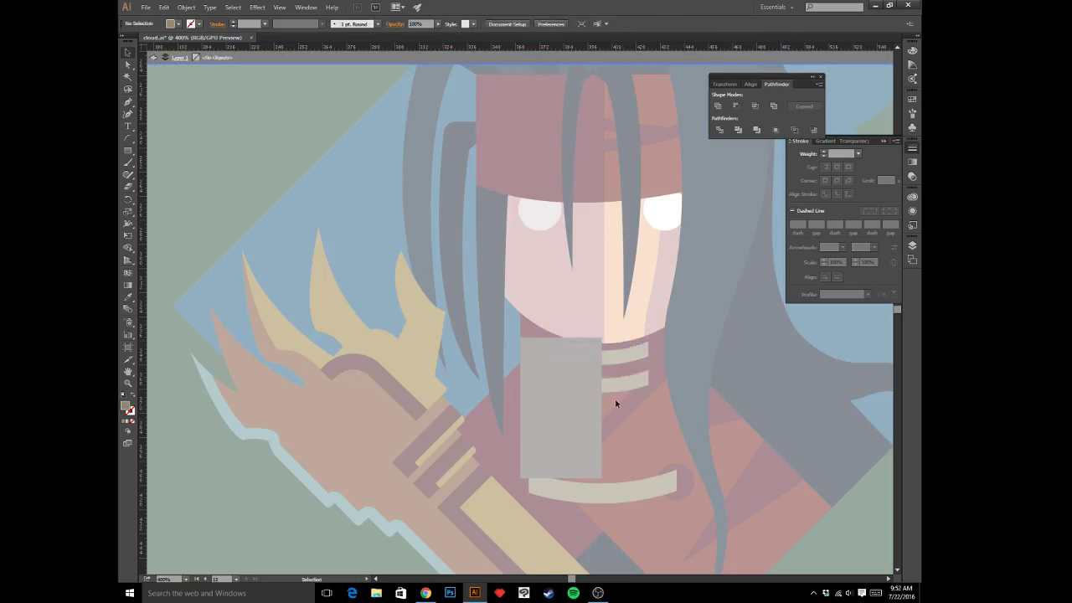
{"action": "double_click", "coordinate": [616, 404]}
- Try again to clip the grey rectangle with a band group pasted in front, and undo both the mask and the paste
{"action": "left_click", "coordinate": [623, 361]}
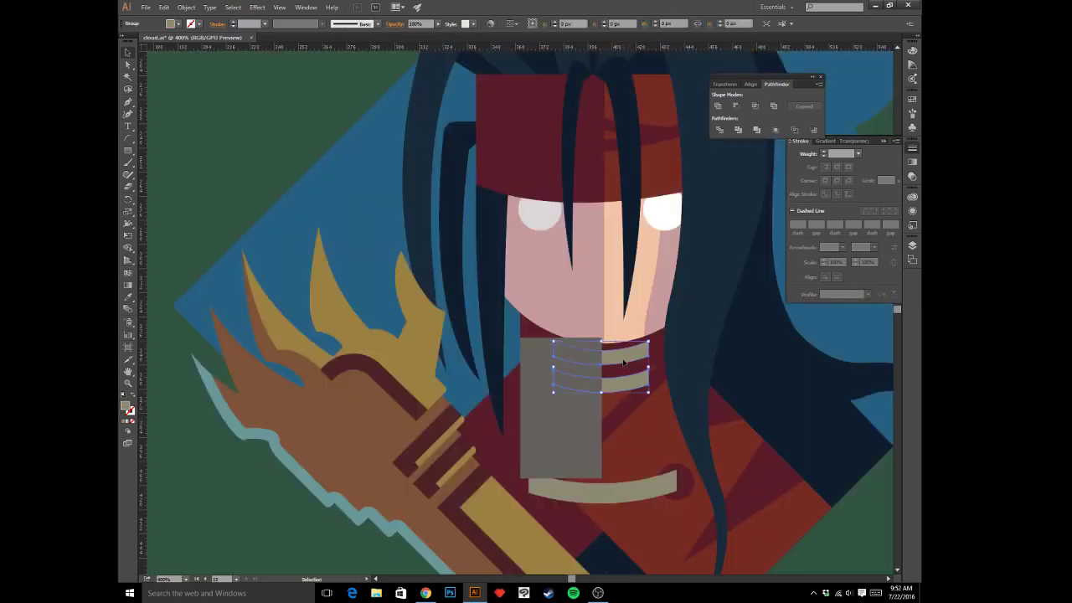
{"action": "left_click", "coordinate": [591, 414]}
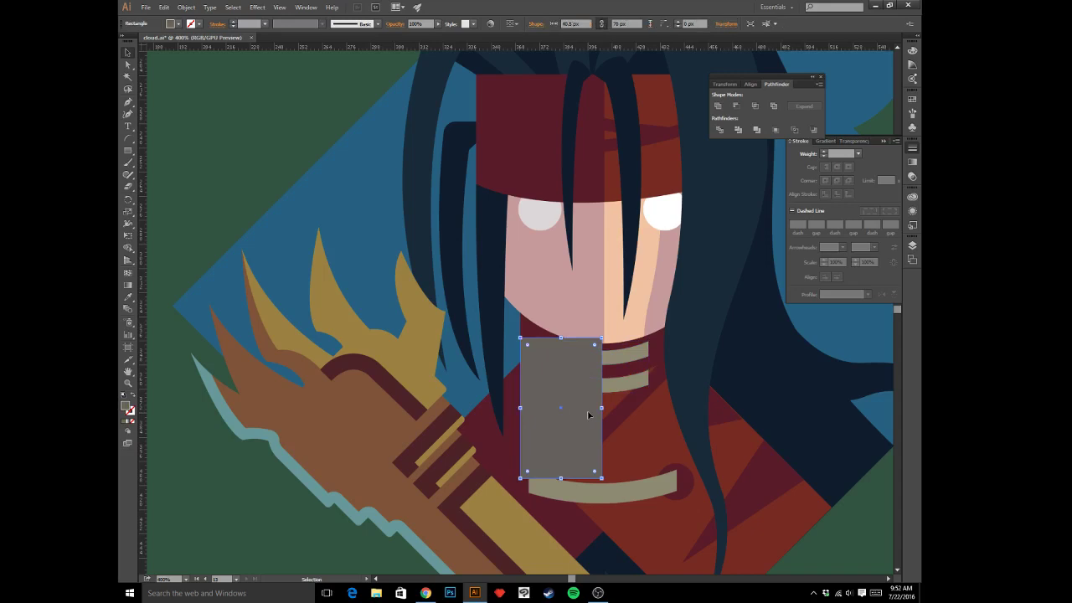
{"action": "key", "text": "a"}
{"action": "key", "text": "ctrl+f"}
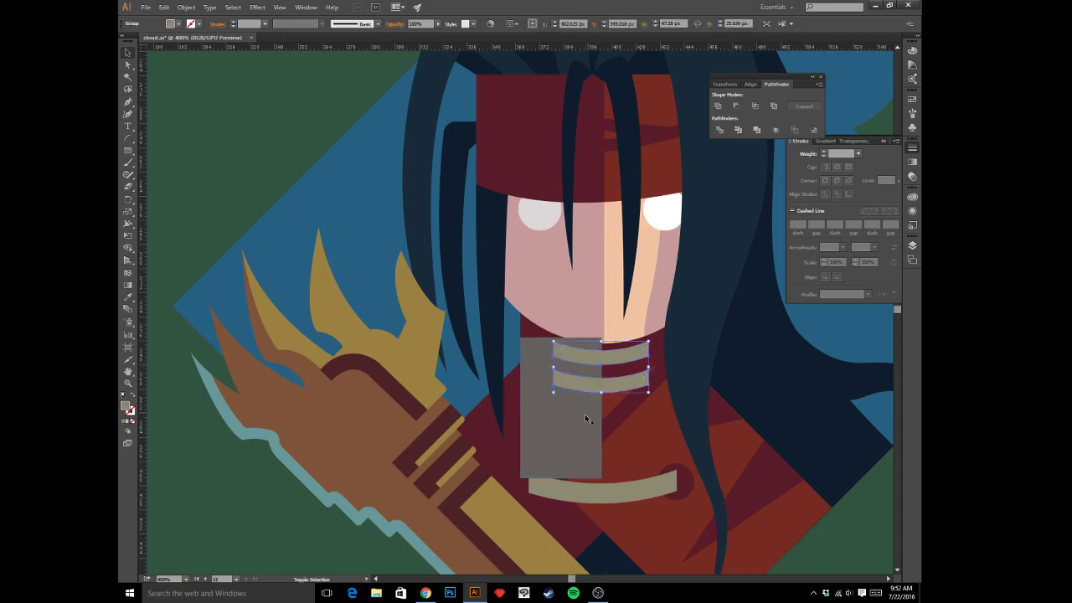
{"action": "left_click", "coordinate": [584, 414], "text": "shift"}
{"action": "key", "text": "ctrl+7"}
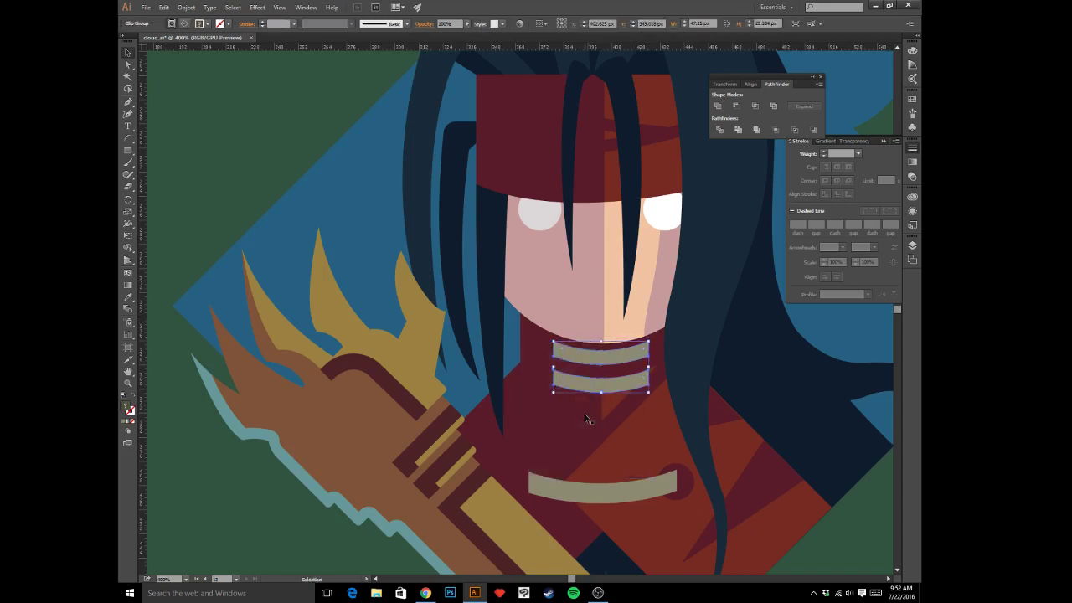
{"action": "key", "text": "ctrl+z"}
{"action": "key", "text": "ctrl+z"}
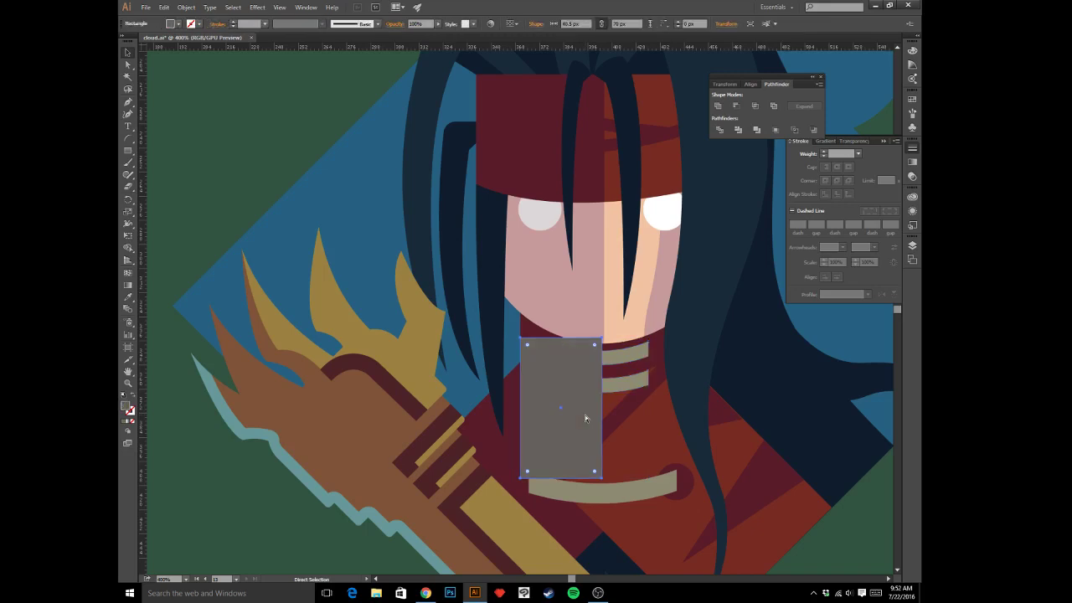
- Ungroup the two collar bands under the grey rectangle
{"action": "key", "text": "v"}
{"action": "left_click", "coordinate": [625, 356]}
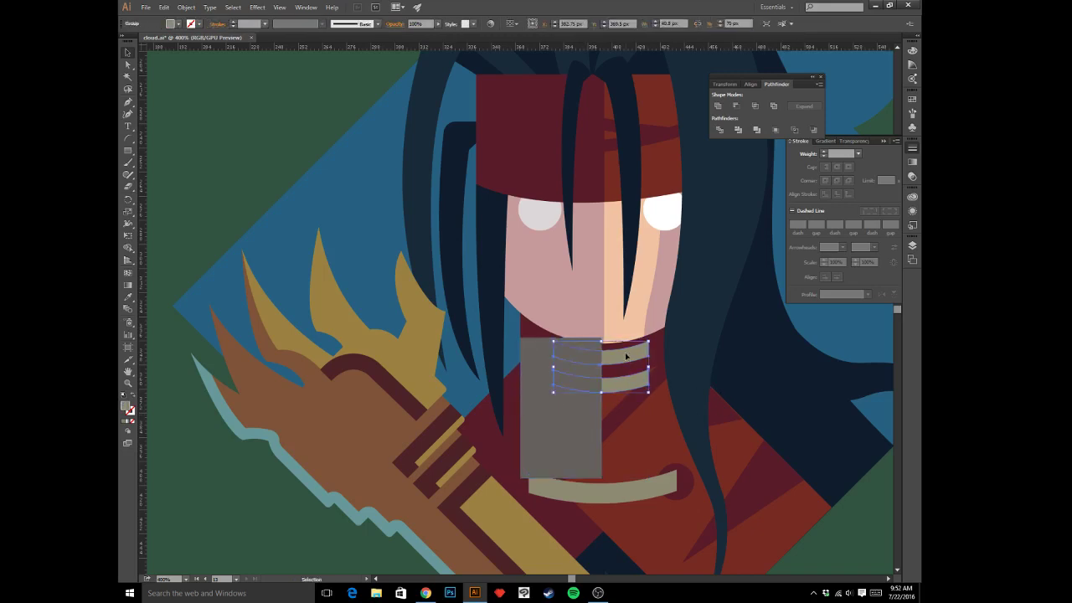
{"action": "left_click", "coordinate": [186, 7]}
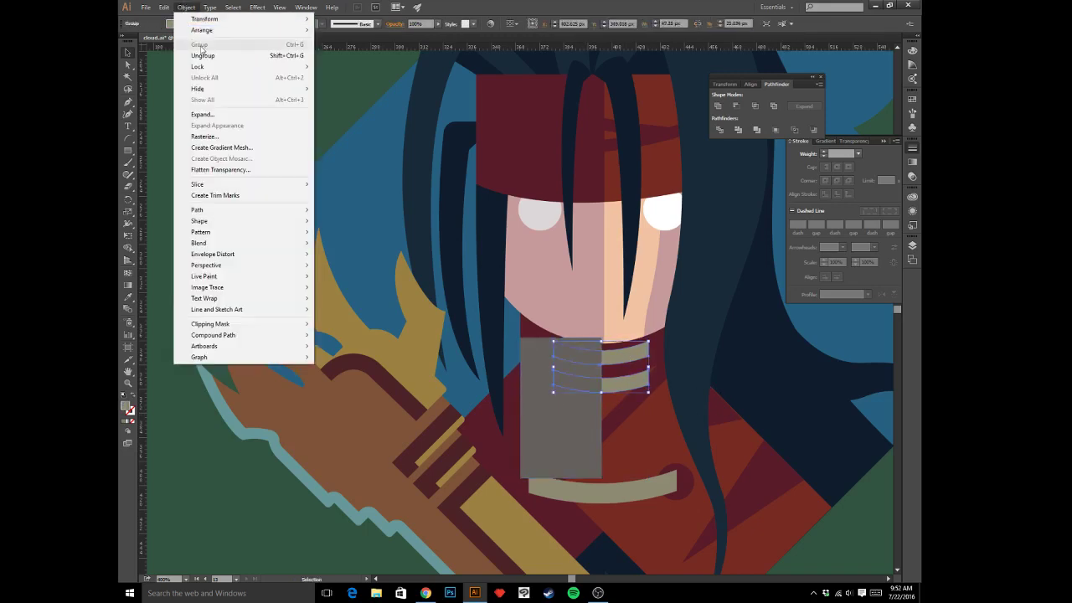
{"action": "left_click", "coordinate": [201, 53]}
- Clip the grey rectangle with a front copy of the upper collar band to shade that band's shadow side
{"action": "left_click", "coordinate": [632, 353]}
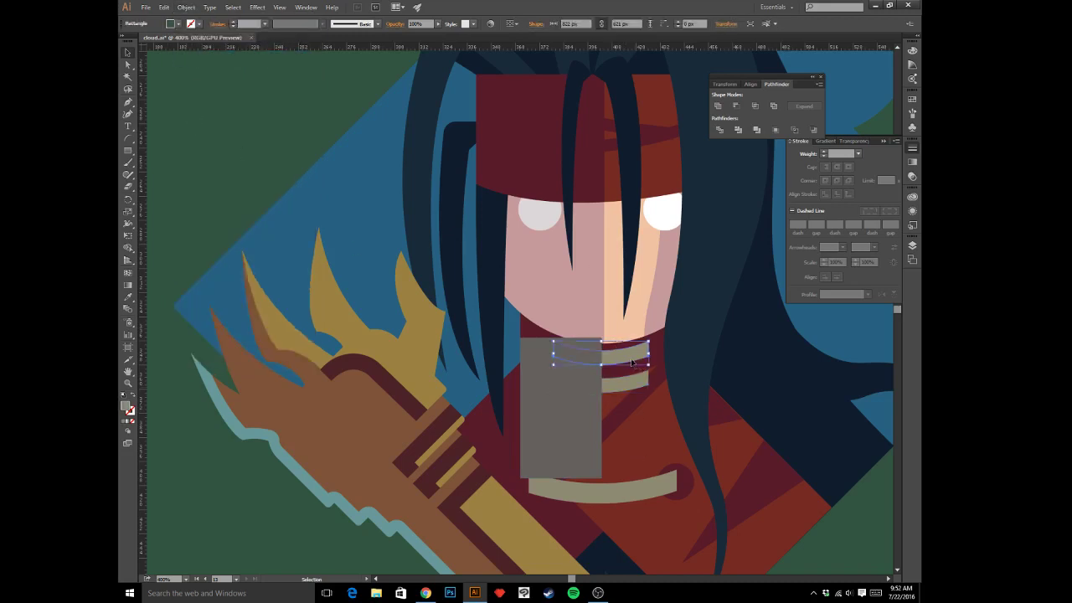
{"action": "left_click", "coordinate": [589, 416], "text": "shift"}
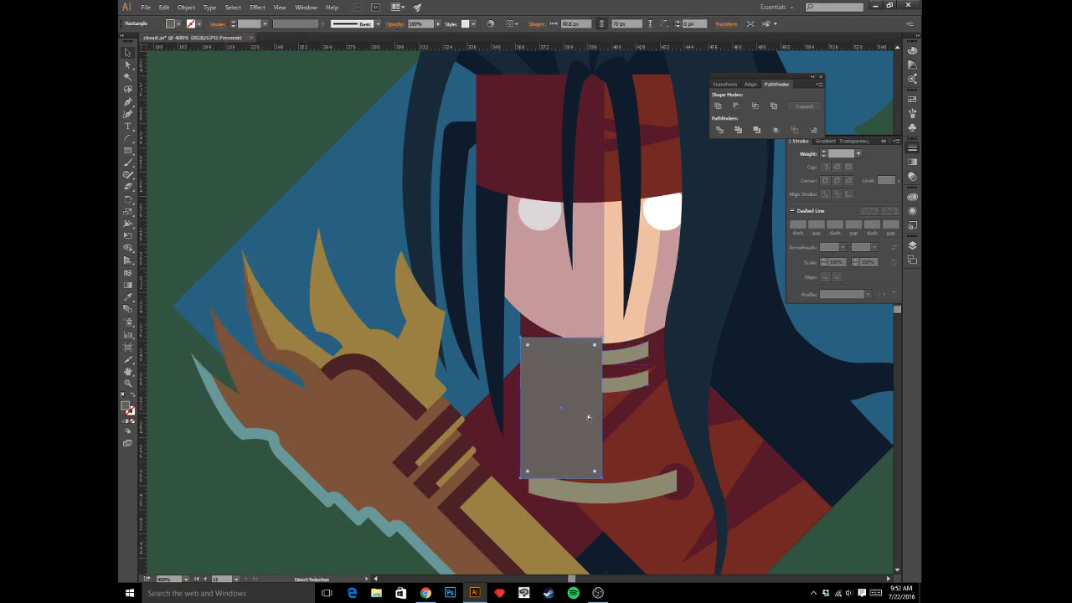
{"action": "key", "text": "a"}
{"action": "key", "text": "v"}
{"action": "key", "text": "ctrl+7"}
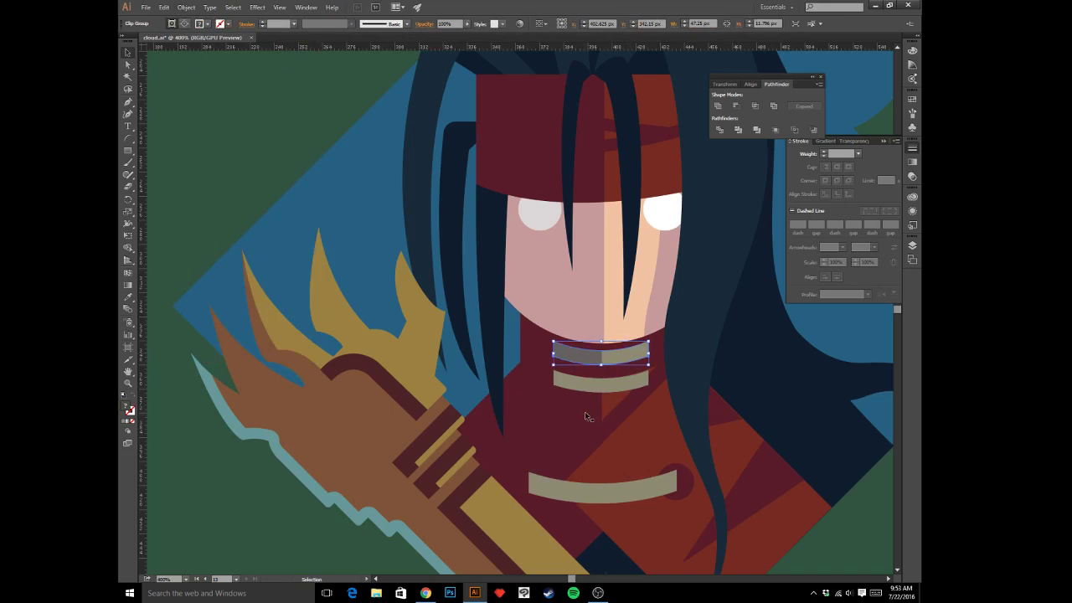
- Copy the grey rectangle from inside the upper band's clipping mask and paste it in front of the artwork
{"action": "key", "text": "a"}
{"action": "left_click", "coordinate": [636, 426]}
{"action": "left_click", "coordinate": [591, 362]}
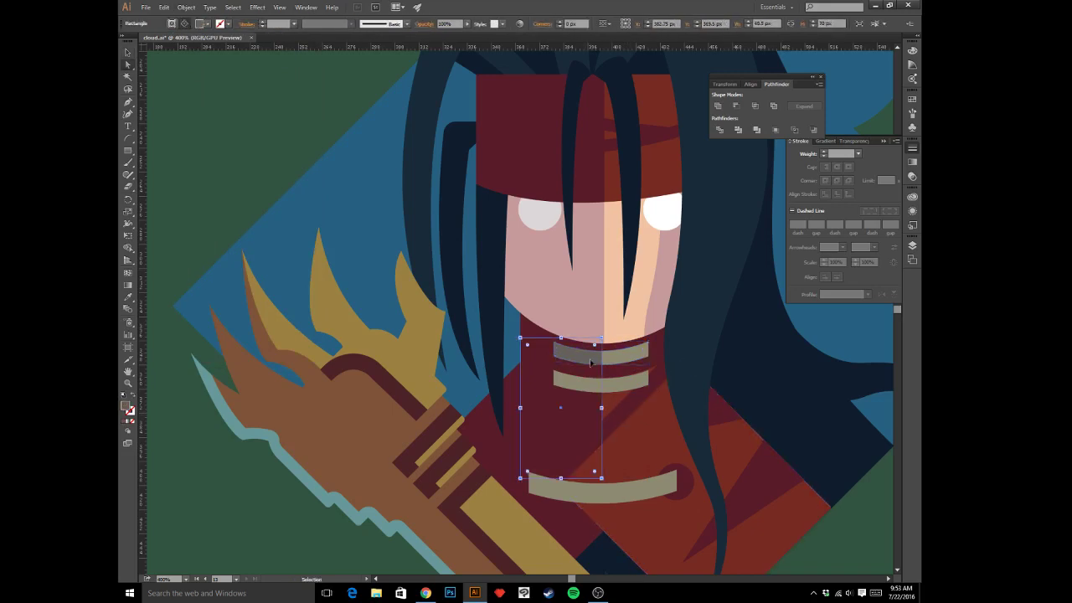
{"action": "key", "text": "ctrl+c"}
{"action": "left_click", "coordinate": [625, 378]}
{"action": "key", "text": "ctrl+f"}
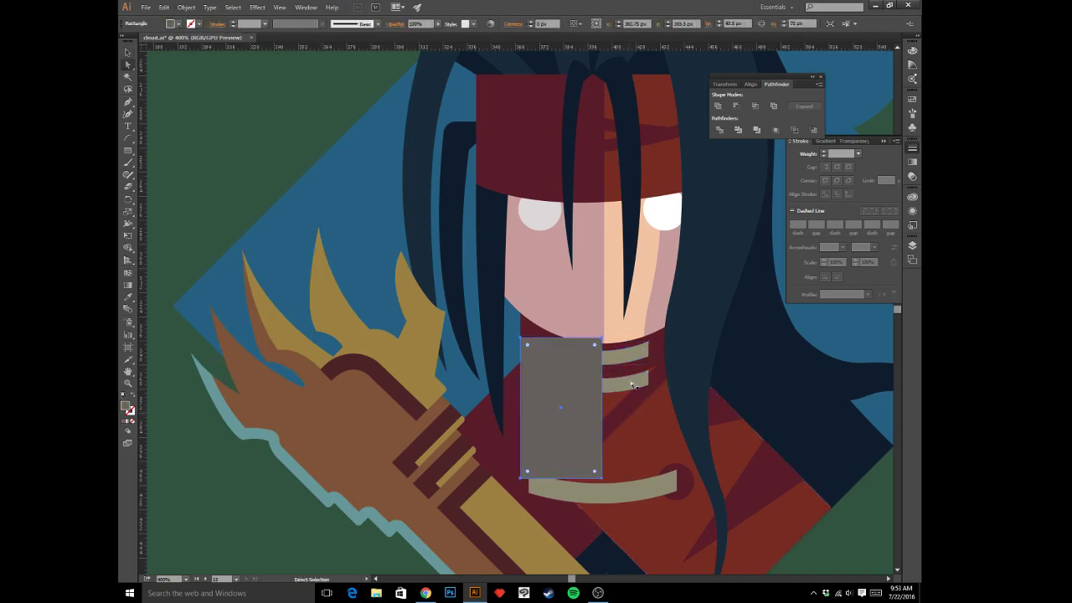
- Try to make a clipping mask from the pasted grey rectangle and a front copy of the lower collar band
{"action": "key", "text": "v"}
{"action": "key", "text": "ctrl+bracketleft"}
{"action": "left_click", "coordinate": [590, 369]}
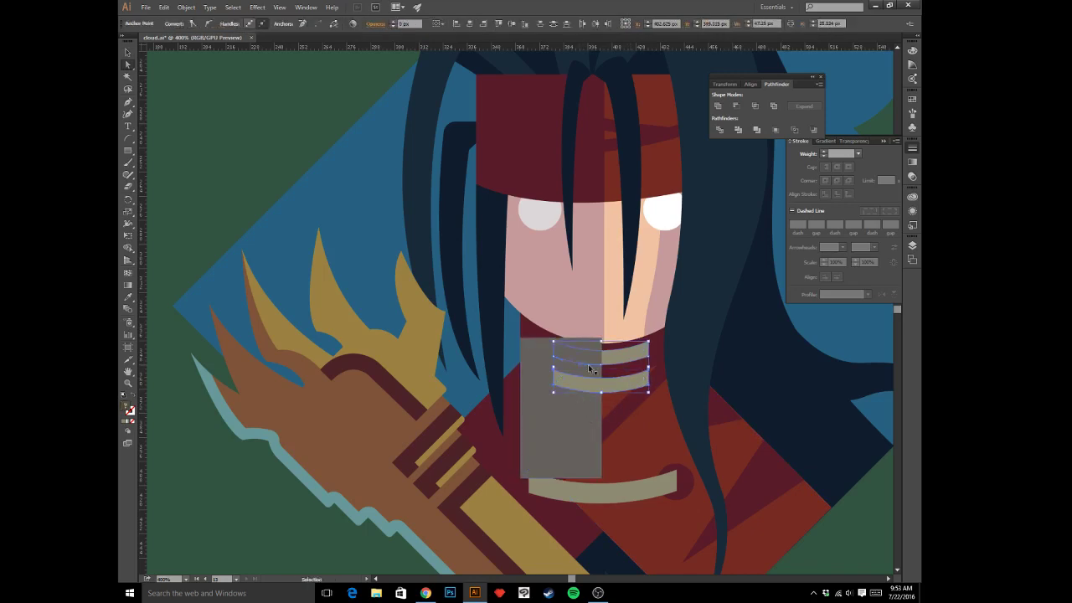
{"action": "key", "text": "ctrl+7"}
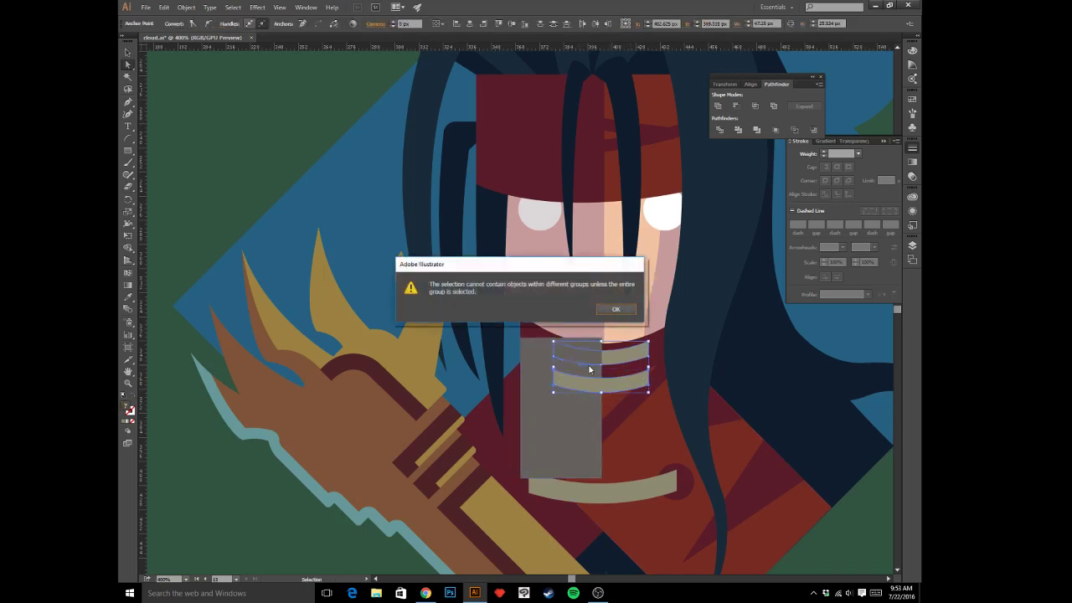
{"action": "left_click", "coordinate": [616, 308]}
{"action": "left_click", "coordinate": [640, 425]}
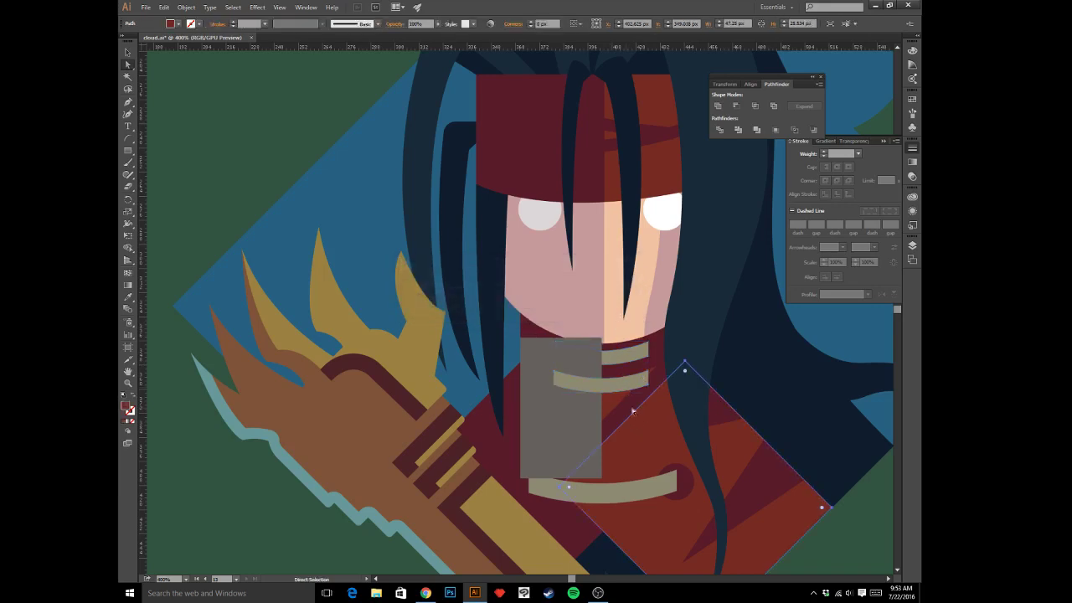
- Reselect the lower collar band copy and the grey rectangle and retry making the clipping mask
{"action": "left_click", "coordinate": [623, 389]}
{"action": "left_click", "coordinate": [591, 368]}
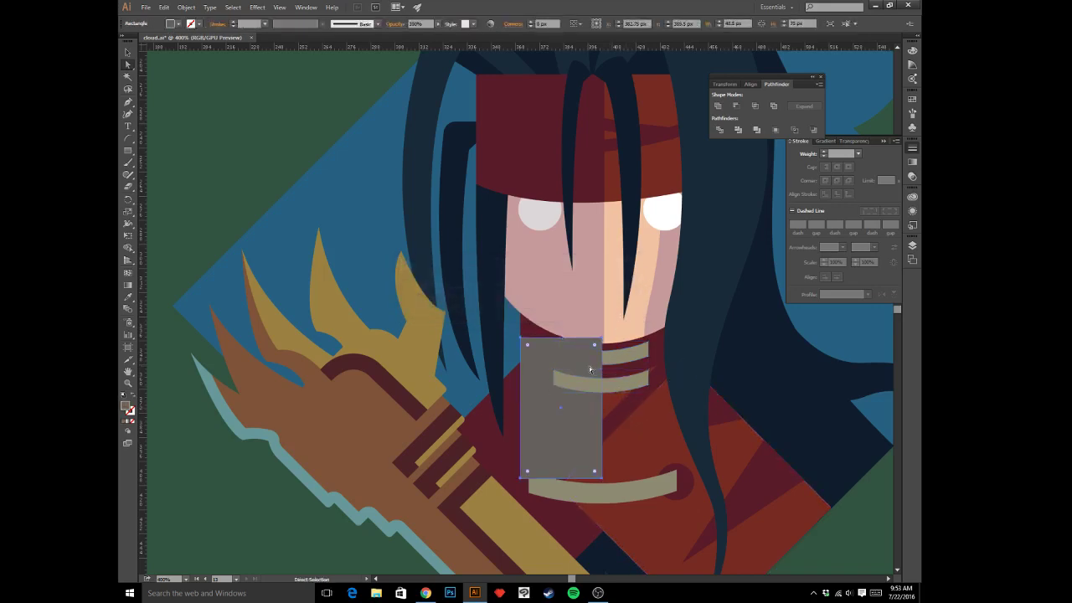
{"action": "left_click", "coordinate": [628, 383]}
{"action": "key", "text": "v"}
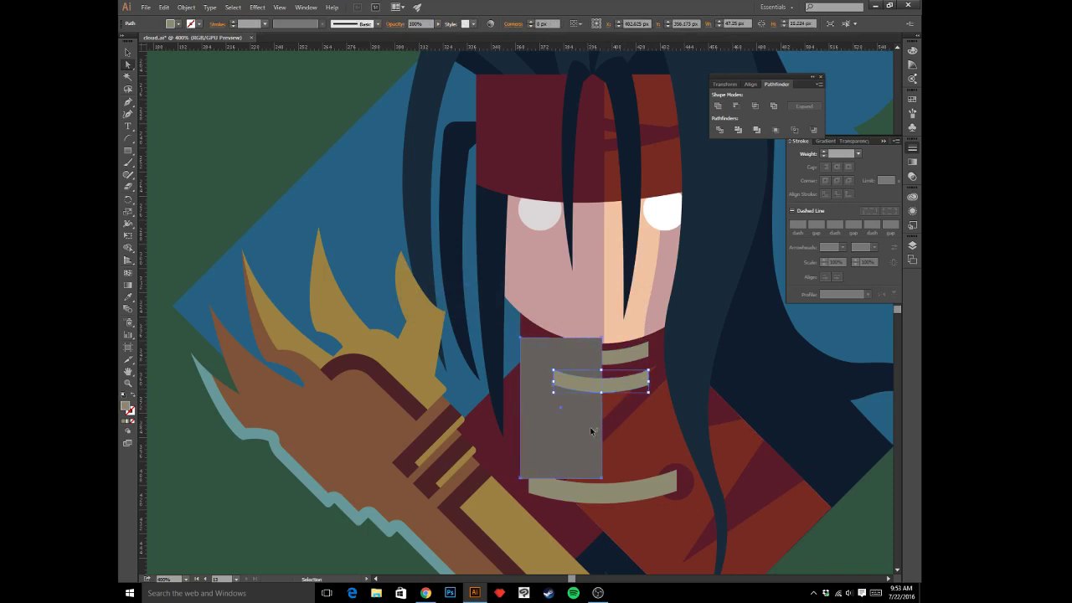
{"action": "left_click", "coordinate": [590, 432]}
{"action": "key", "text": "ctrl+7"}
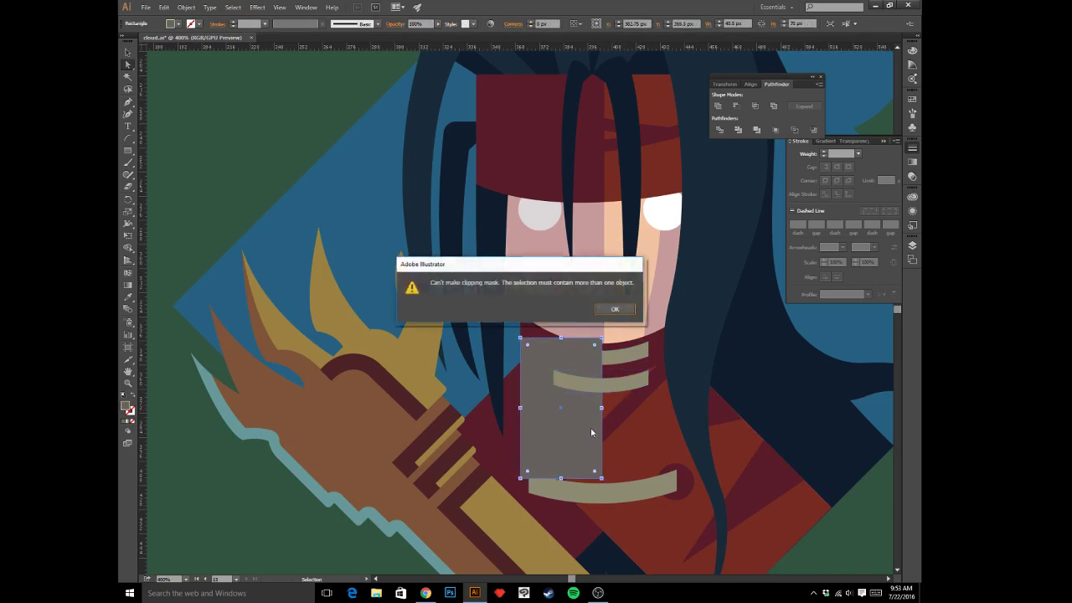
{"action": "left_click", "coordinate": [614, 308]}
- Delete the lower collar band's front copy and select the original band beneath the grey rectangle
{"action": "key", "text": "a"}
{"action": "left_click", "coordinate": [620, 386]}
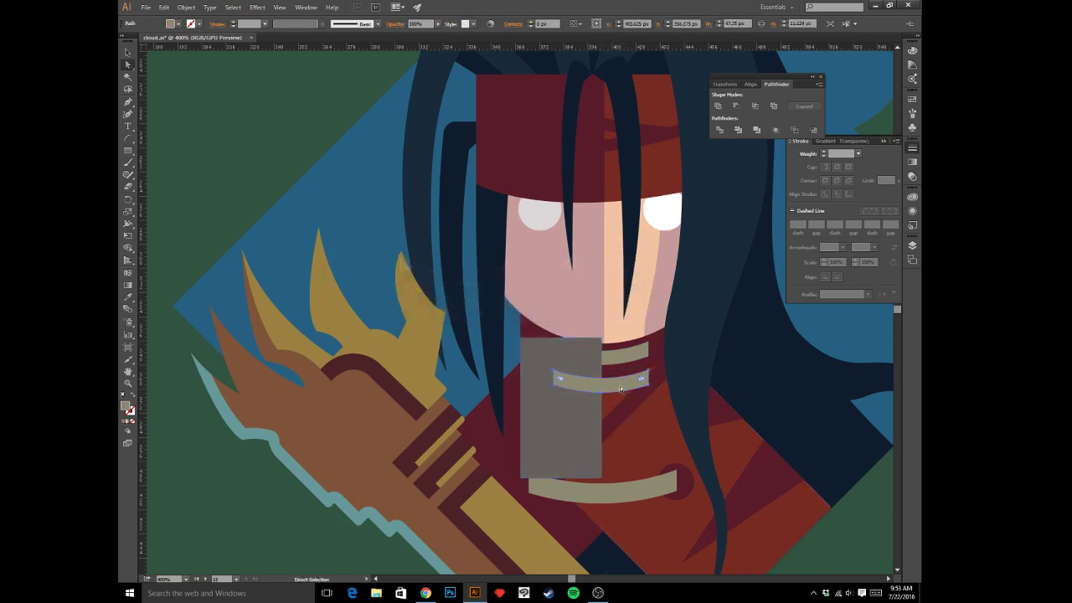
{"action": "key", "text": "Delete"}
{"action": "key", "text": "v"}
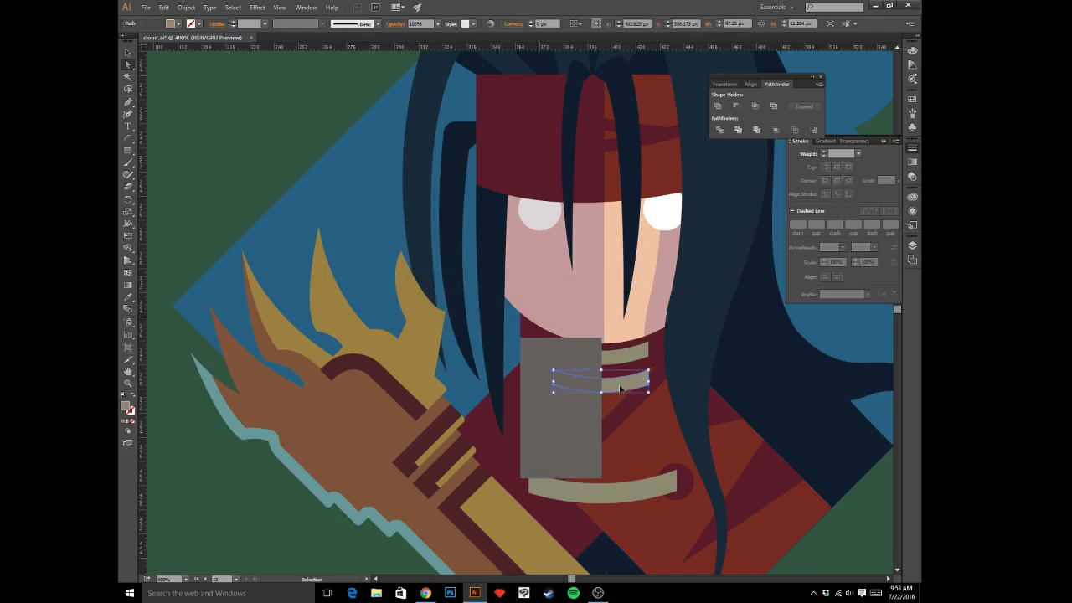
- Clip the grey shadow rectangle to a front copy of the lower collar band with a clipping mask
{"action": "left_click", "coordinate": [551, 462]}
{"action": "key", "text": "ctrl+f"}
{"action": "left_click", "coordinate": [578, 447], "text": "shift"}
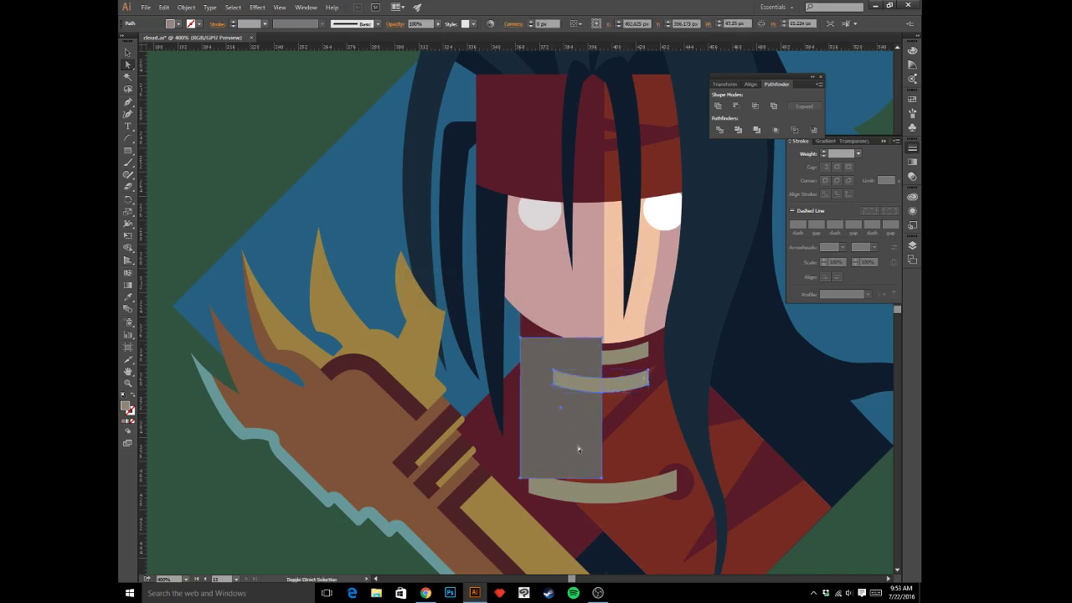
{"action": "key", "text": "ctrl+7"}
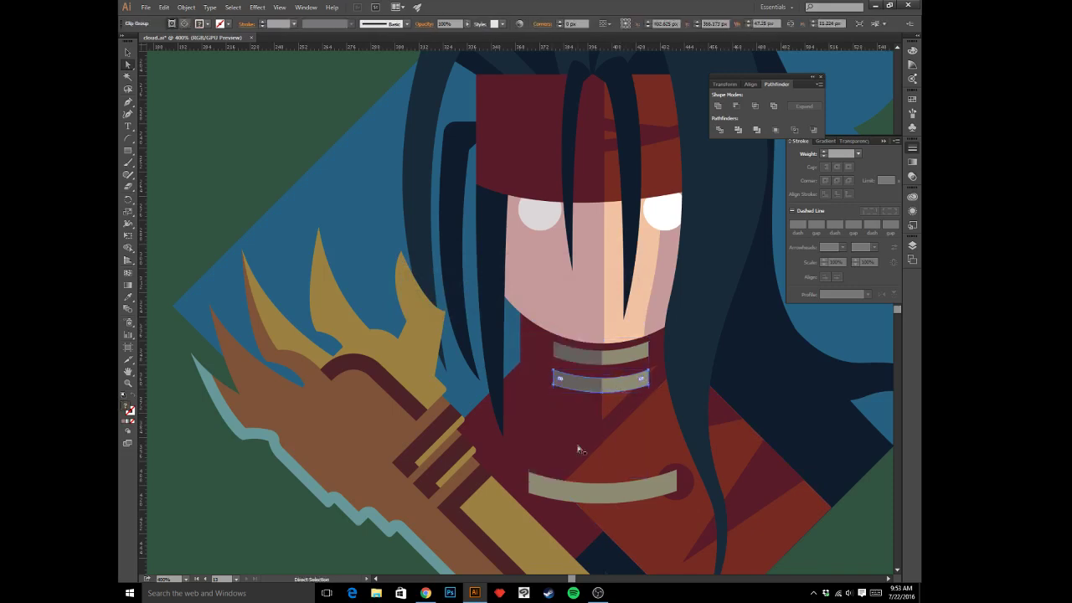
- Examine the shaded collar bands against the whole illustration and its neighbouring artboard
{"action": "left_click", "coordinate": [625, 443]}
{"action": "key", "text": "ctrl+minus"}
{"action": "key", "text": "ctrl+minus"}
{"action": "key", "text": "ctrl+minus"}
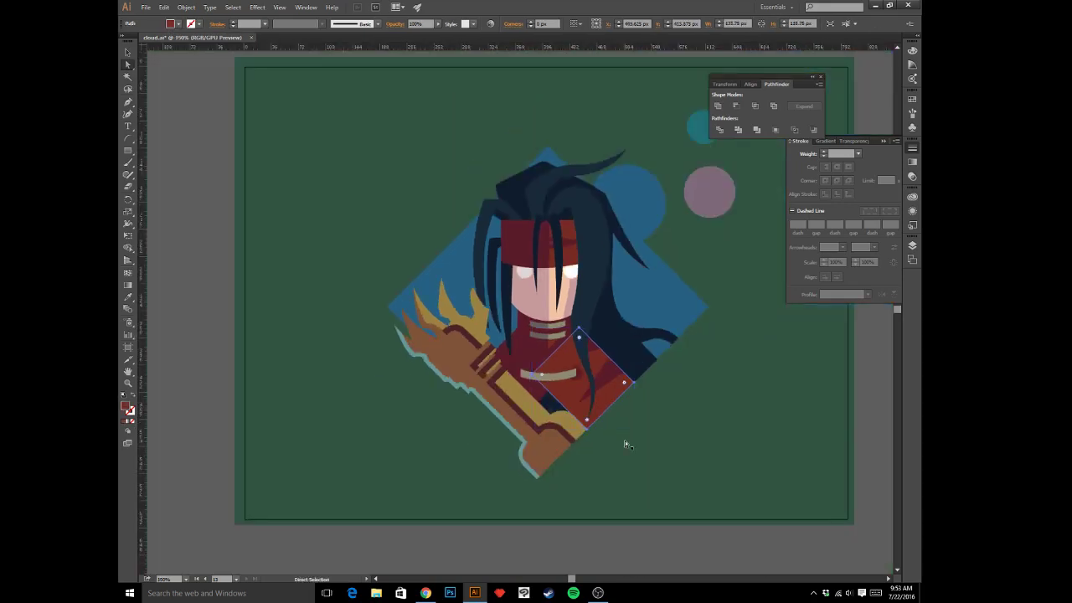
{"action": "key", "text": "alt+Tab"}
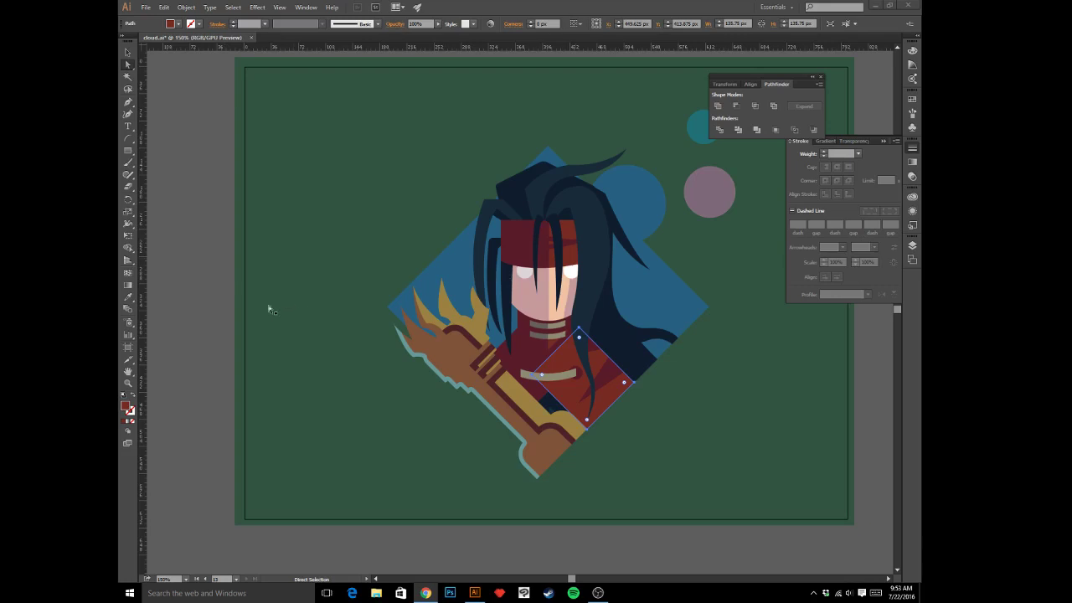
{"action": "left_click", "coordinate": [190, 270]}
{"action": "key", "text": "v"}
{"action": "key", "text": "ctrl+minus"}
{"action": "key", "text": "ctrl+minus"}
{"action": "key", "text": "ctrl+minus"}
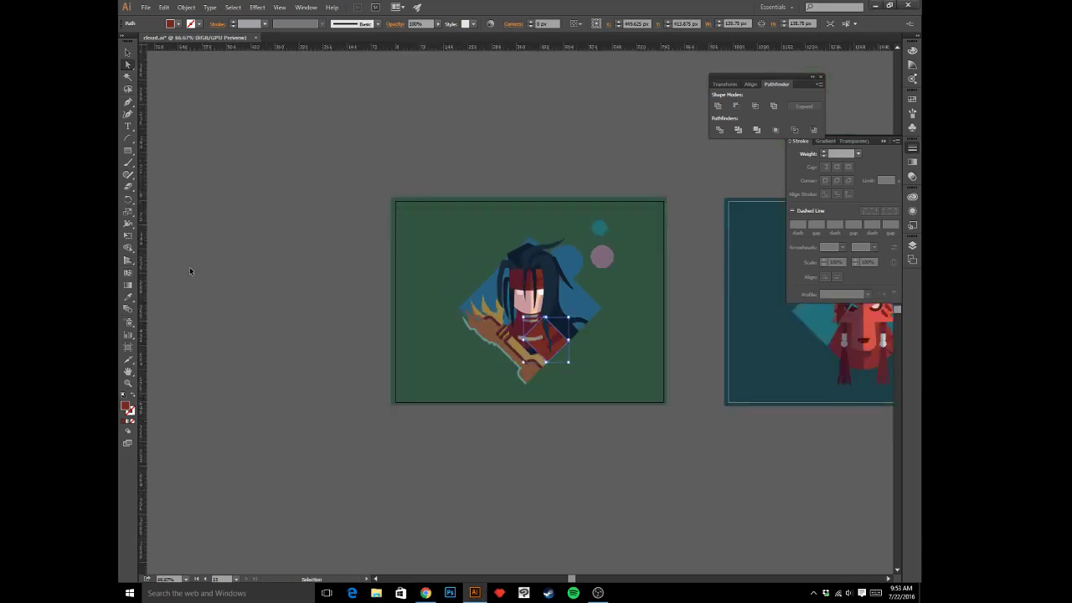
{"action": "key", "text": "ctrl+equal"}
{"action": "key", "text": "ctrl+equal"}
{"action": "key", "text": "ctrl+equal"}
{"action": "key", "text": "ctrl+equal"}
{"action": "key", "text": "a"}
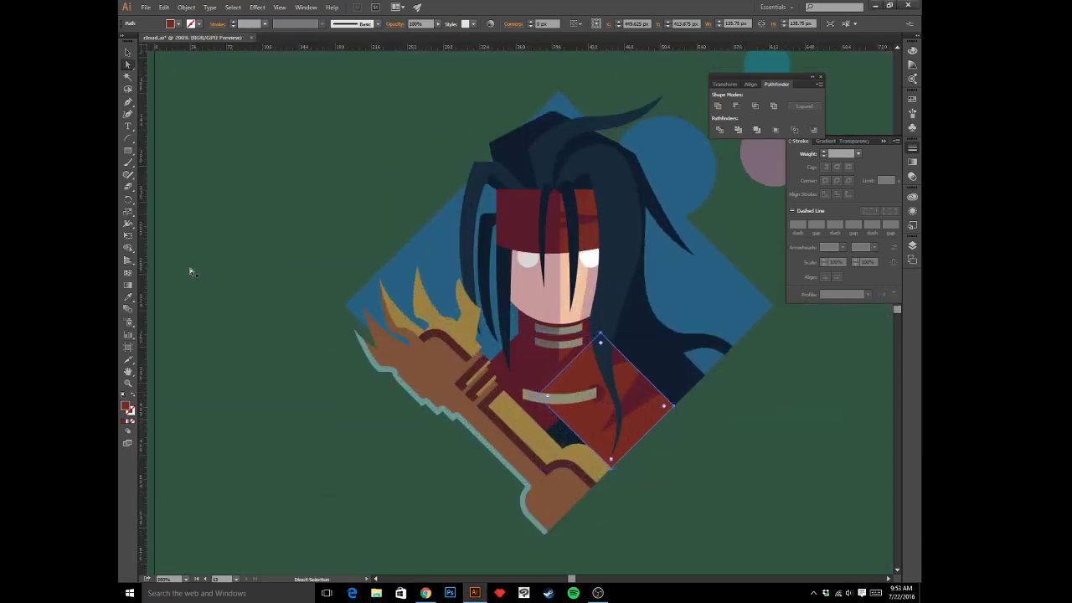
{"action": "left_click_drag", "start_coordinate": [376, 471], "coordinate": [476, 447]}
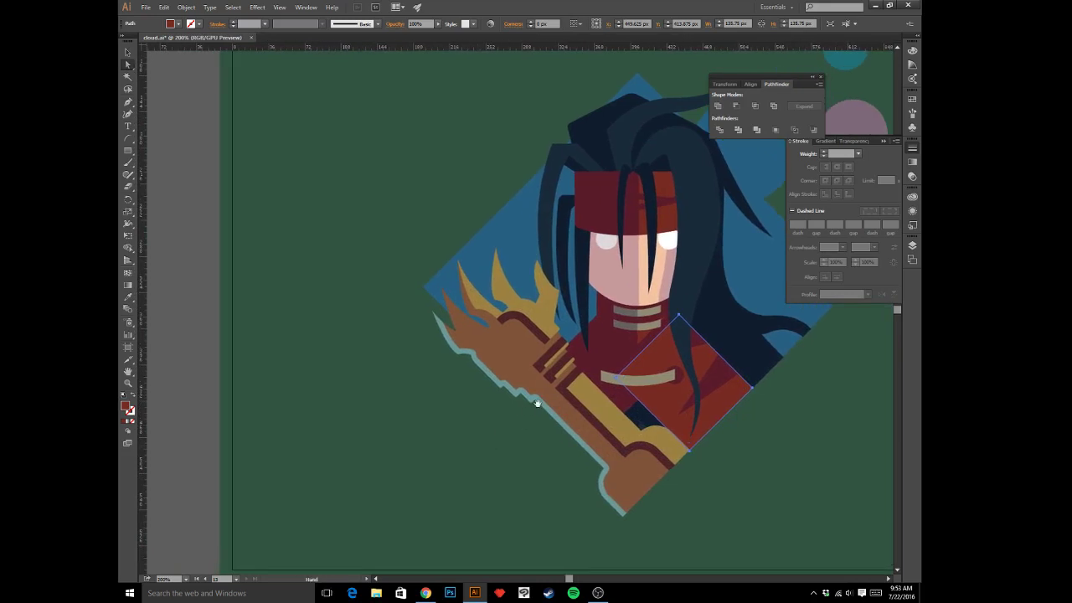
{"action": "left_click_drag", "start_coordinate": [535, 402], "coordinate": [509, 420]}
{"action": "left_click", "coordinate": [777, 510]}
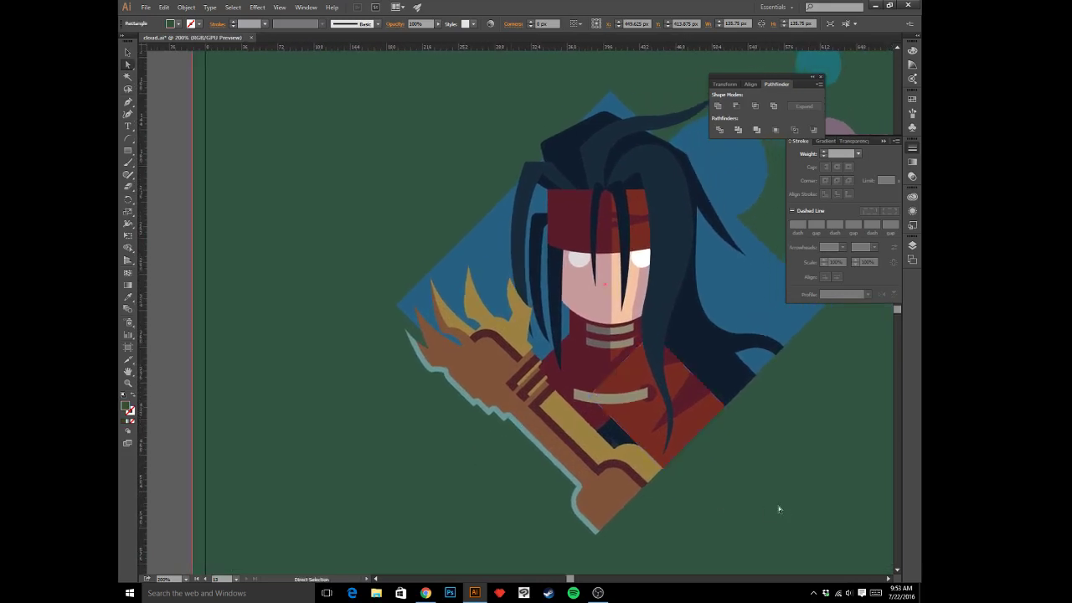
- Copy the grey rectangle from the lower collar band's clipping mask and move the copy down over the chest strap's shadow half
{"action": "left_click", "coordinate": [621, 403]}
{"action": "key", "text": "v"}
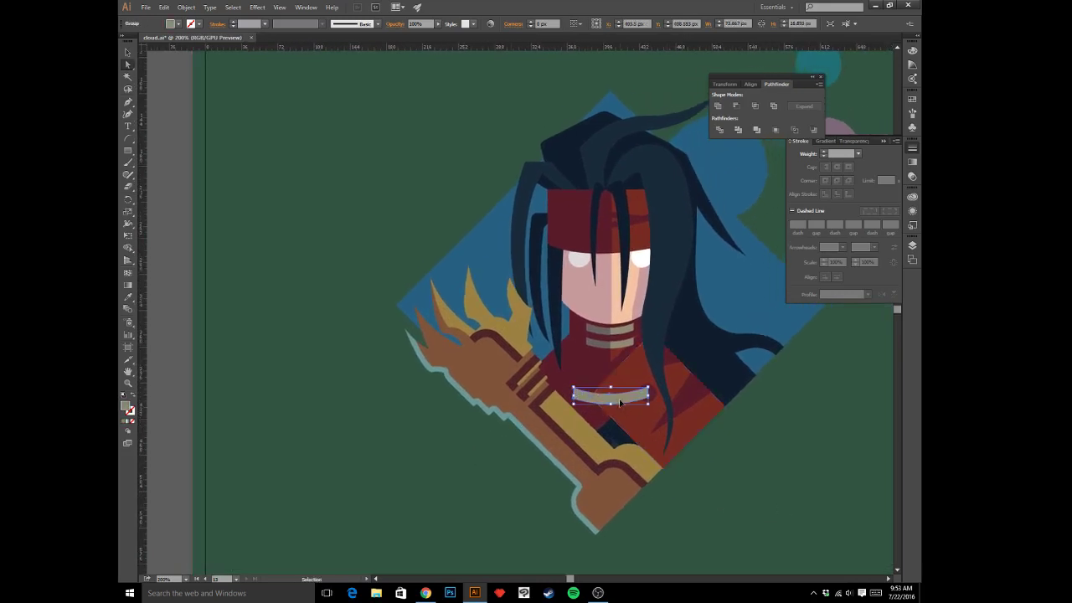
{"action": "key", "text": "a"}
{"action": "left_click", "coordinate": [600, 346]}
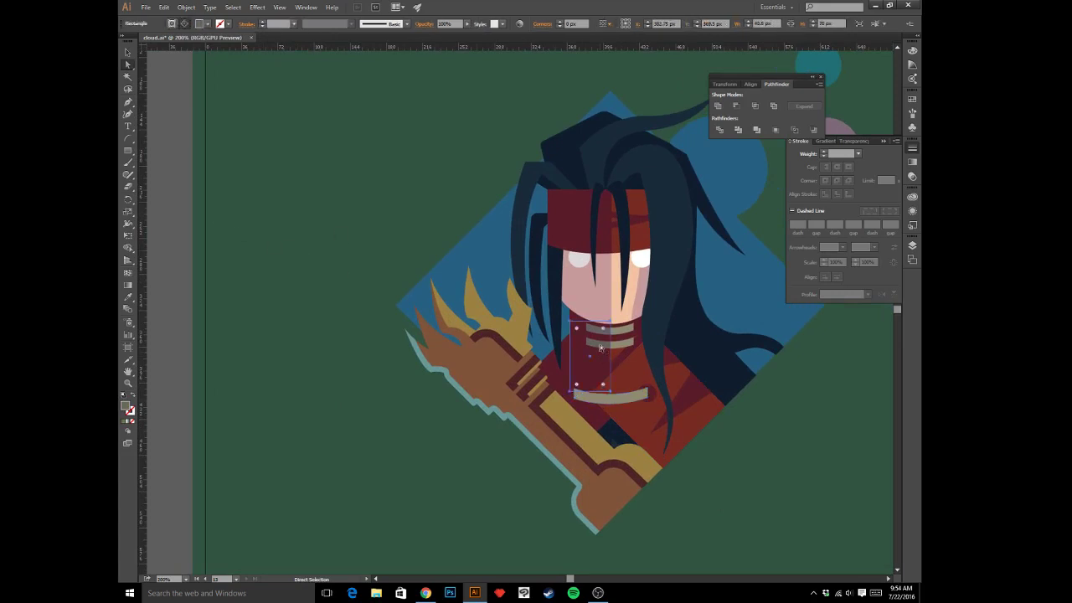
{"action": "key", "text": "v"}
{"action": "key", "text": "a"}
{"action": "left_click", "coordinate": [628, 400]}
{"action": "key", "text": "ctrl+z"}
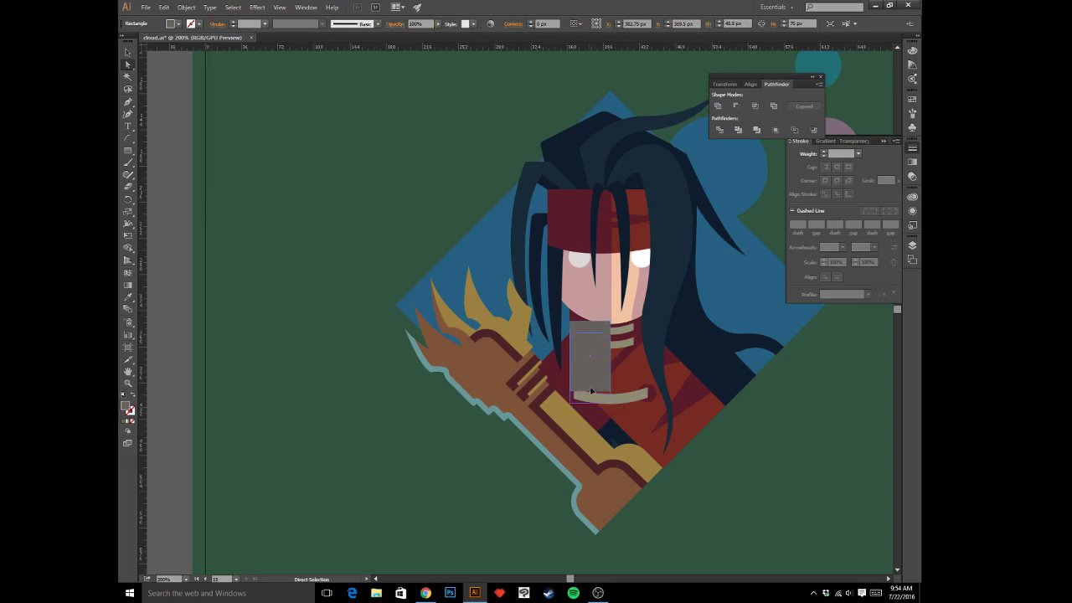
{"action": "left_click_drag", "start_coordinate": [590, 391], "coordinate": [590, 416]}
- Make a clipping mask from the grey rectangle and the chest strap's front copy, and deselect it
{"action": "left_click", "coordinate": [629, 400]}
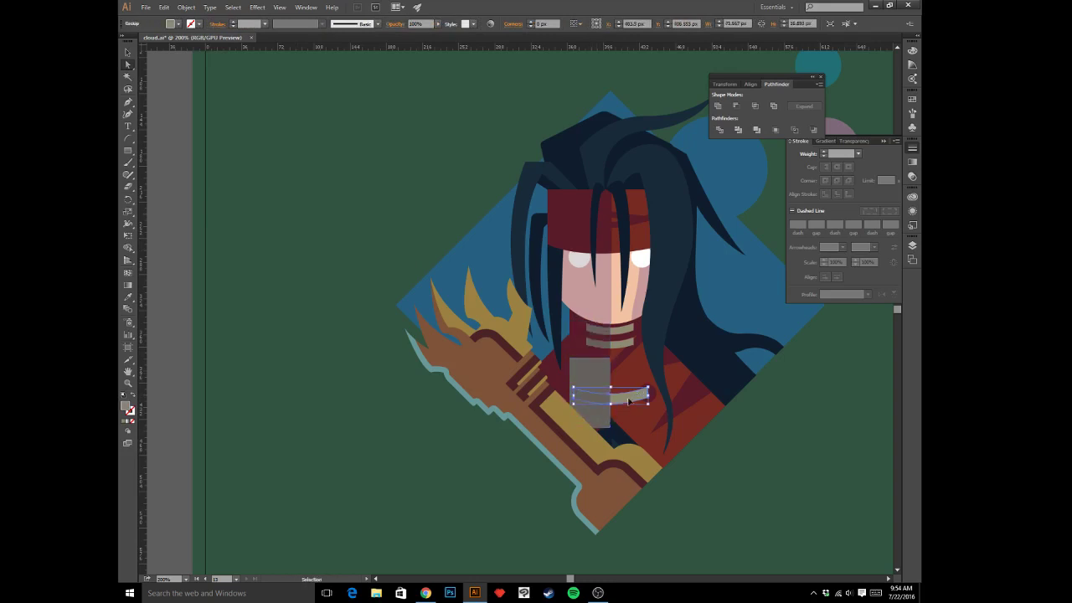
{"action": "left_click", "coordinate": [595, 373]}
{"action": "key", "text": "ctrl+z"}
{"action": "left_click", "coordinate": [594, 373], "text": "shift"}
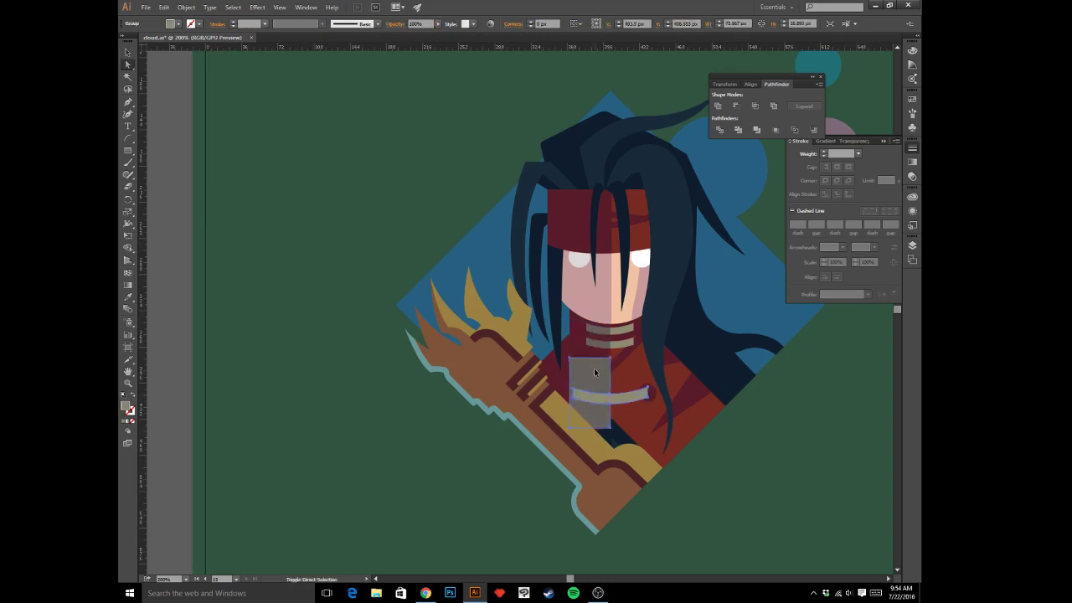
{"action": "key", "text": "ctrl+7"}
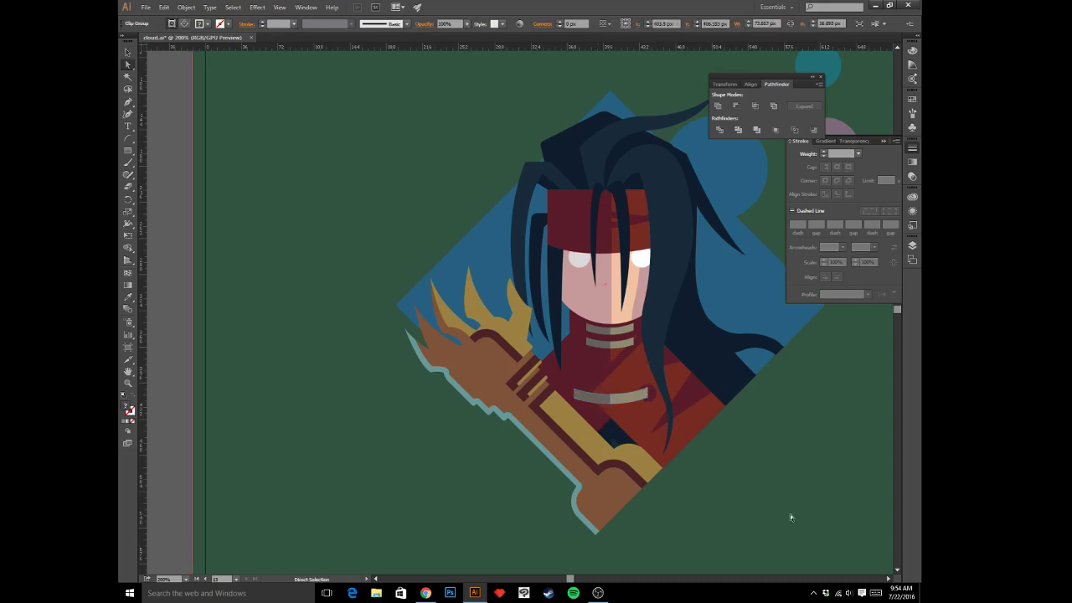
{"action": "left_click", "coordinate": [790, 517]}
- Draw a rectangle about 17 × 14 px around the middle of the chest strap as a buckle
{"action": "key", "text": "ctrl+minus"}
{"action": "key", "text": "ctrl+minus"}
{"action": "key", "text": "ctrl+minus"}
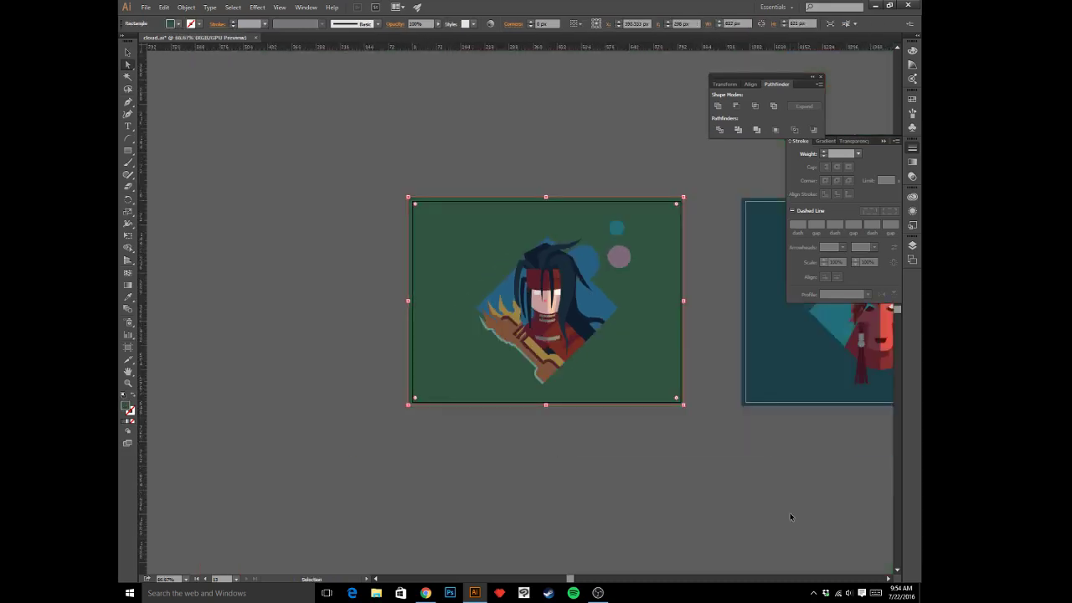
{"action": "key", "text": "ctrl+plus"}
{"action": "key", "text": "ctrl+plus"}
{"action": "key", "text": "ctrl+plus"}
{"action": "key", "text": "ctrl+plus"}
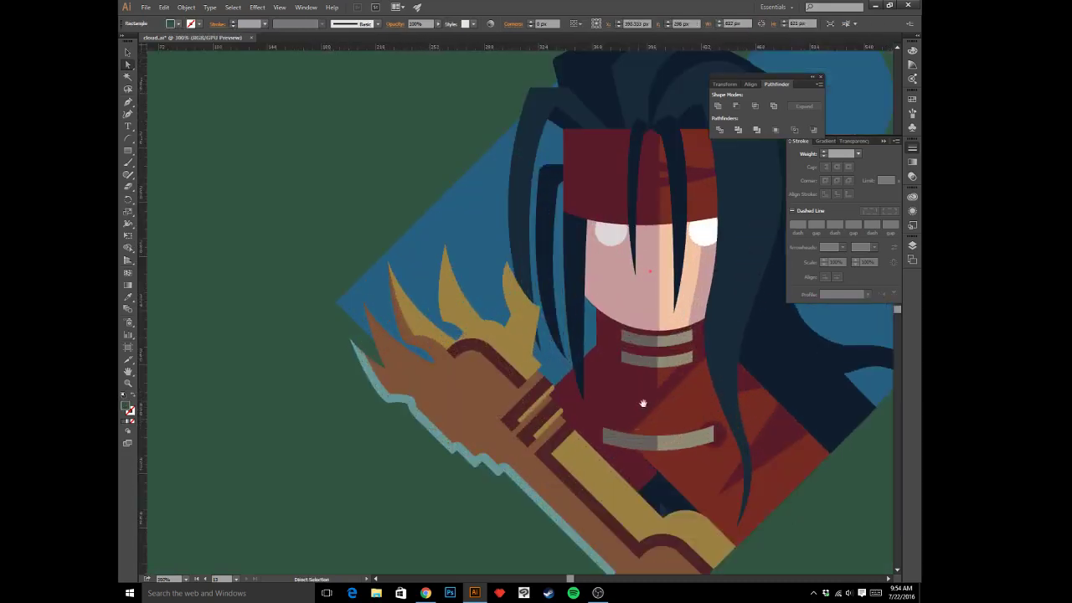
{"action": "left_click_drag", "start_coordinate": [643, 404], "coordinate": [622, 394]}
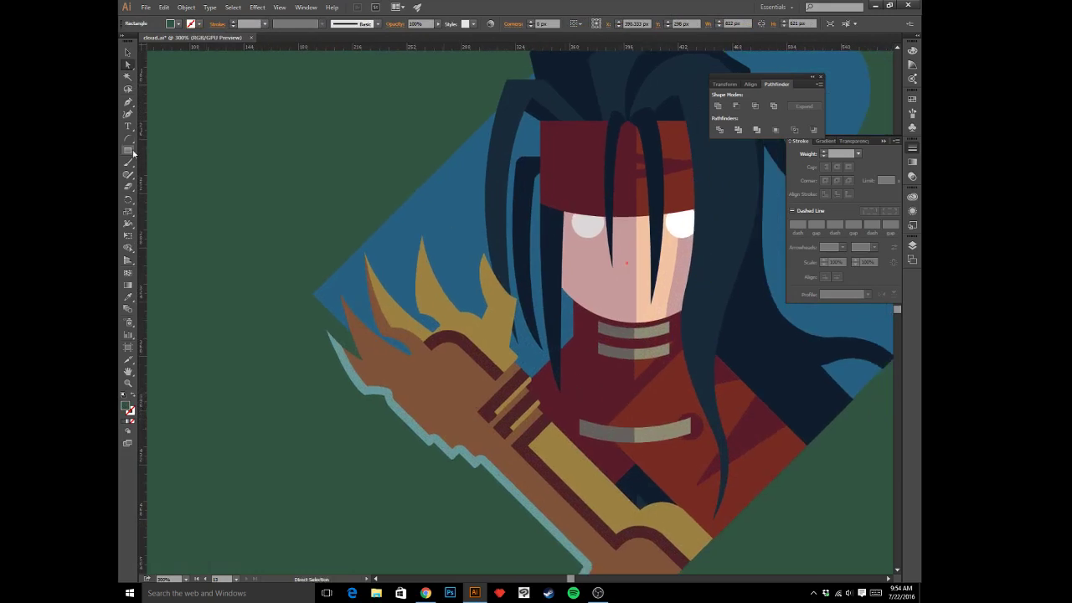
{"action": "key", "text": "ctrl+plus"}
{"action": "key", "text": "ctrl+plus"}
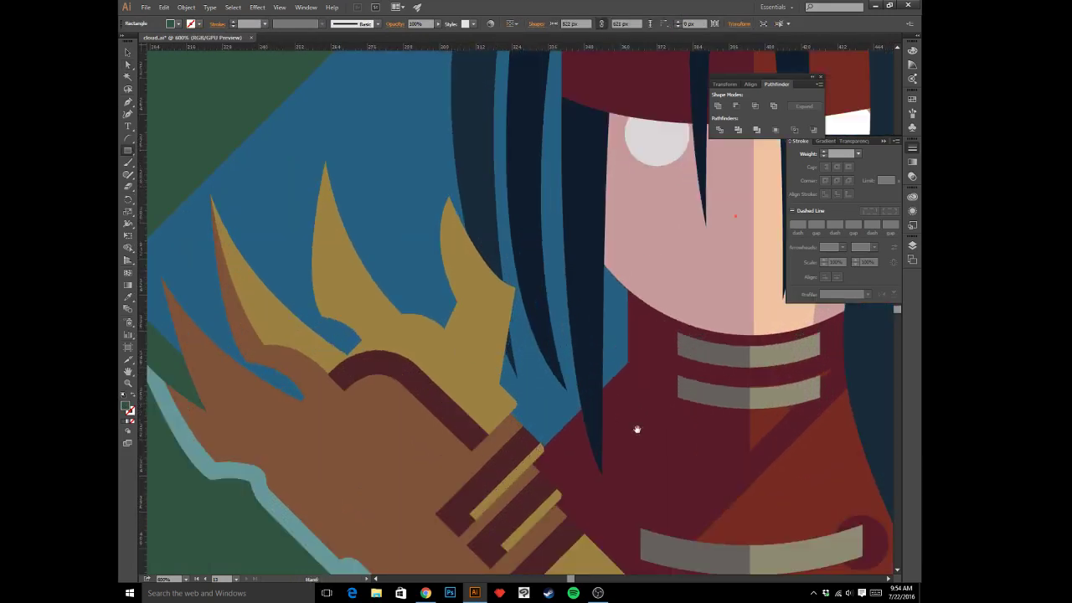
{"action": "left_click_drag", "start_coordinate": [637, 430], "coordinate": [566, 309]}
{"action": "left_click_drag", "start_coordinate": [599, 389], "coordinate": [650, 430]}
{"action": "key", "text": "v"}
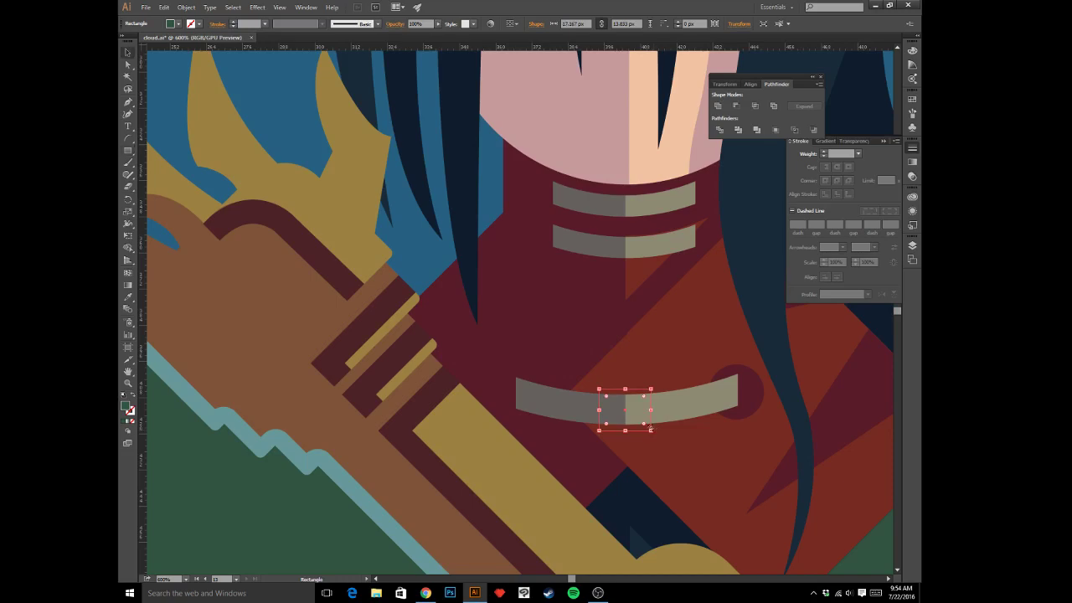
- Cut the buckle rectangle in outline view and paste it in front of the chest strap
{"action": "left_click", "coordinate": [635, 386]}
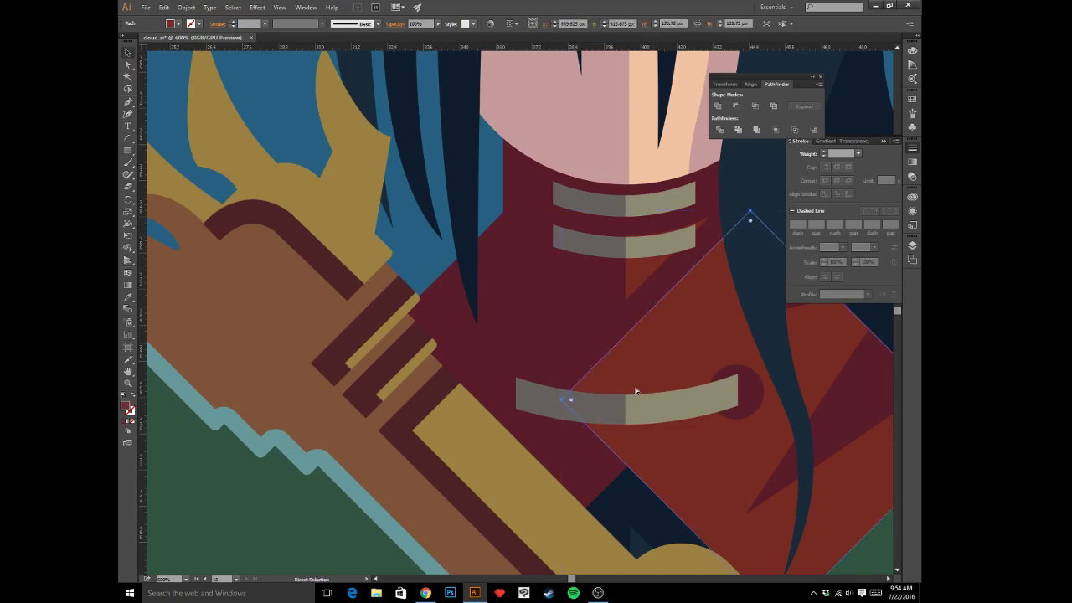
{"action": "key", "text": "ctrl+y"}
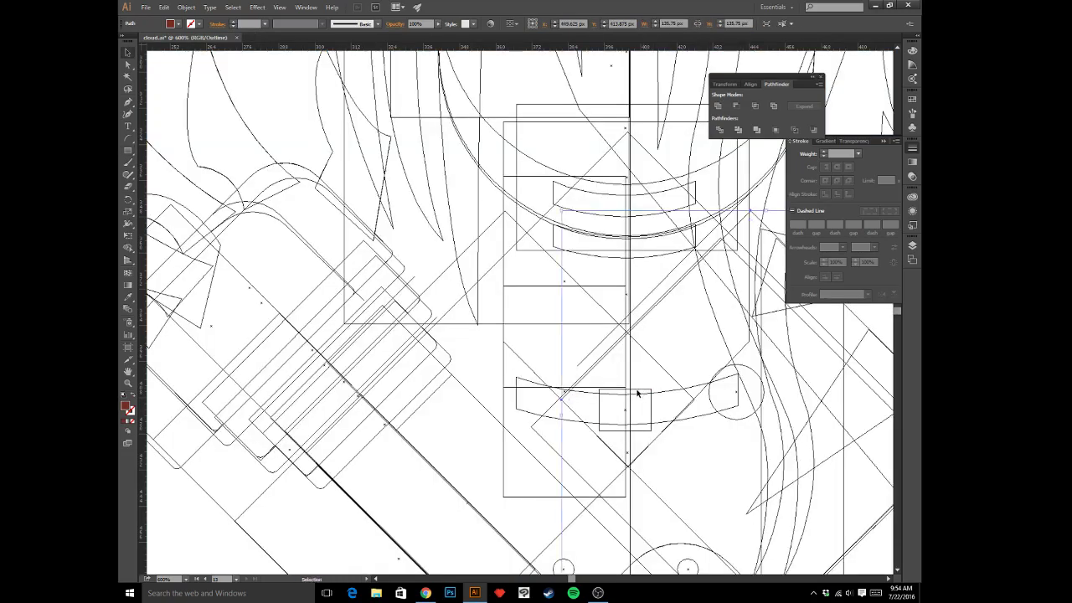
{"action": "left_click", "coordinate": [637, 390]}
{"action": "key", "text": "Delete"}
{"action": "key", "text": "ctrl+y"}
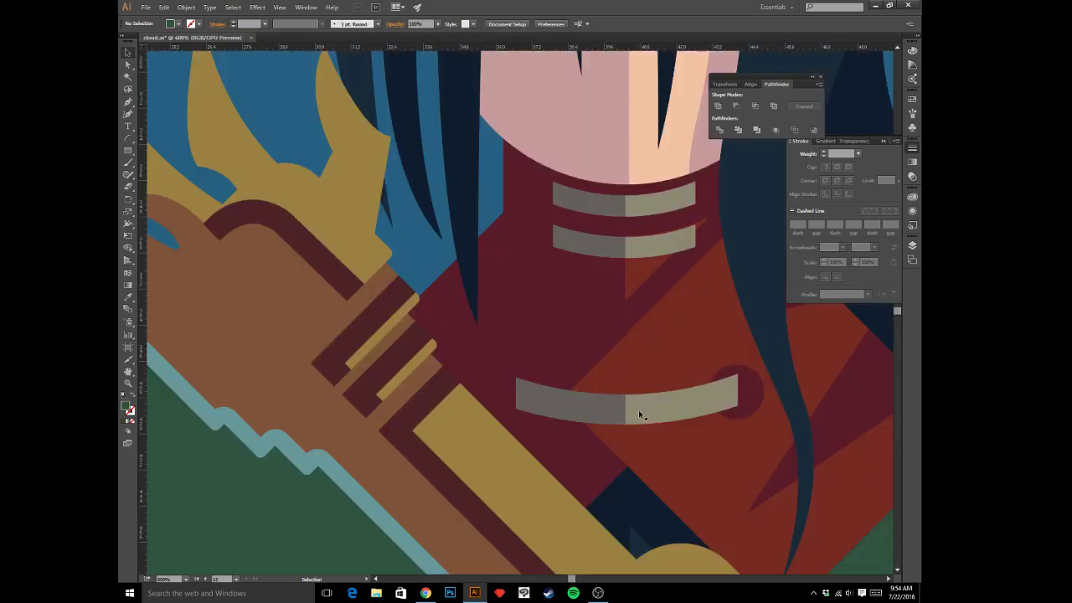
{"action": "left_click", "coordinate": [618, 412]}
{"action": "key", "text": "ctrl+z"}
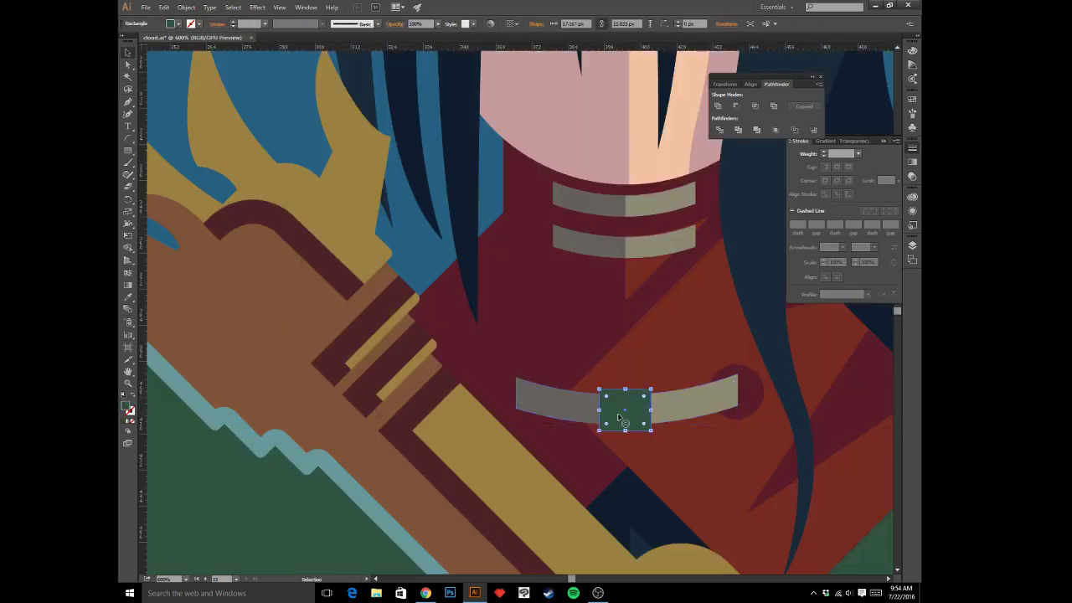
- Recolour the buckle rectangle to near-black #231f1d and swap its fill to the stroke
{"action": "key", "text": "i"}
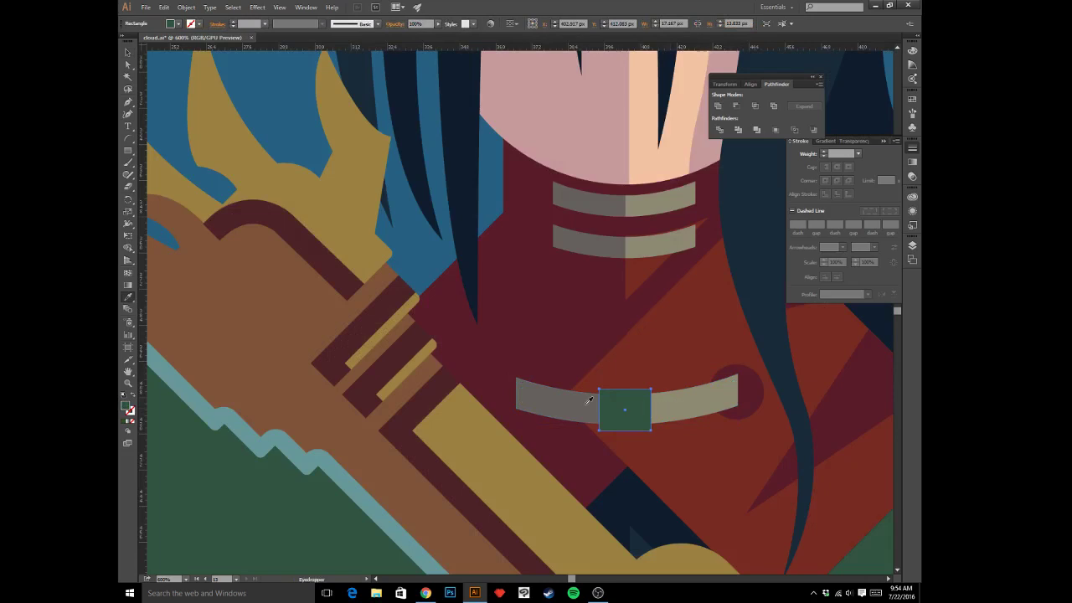
{"action": "left_click", "coordinate": [588, 400]}
{"action": "key", "text": "v"}
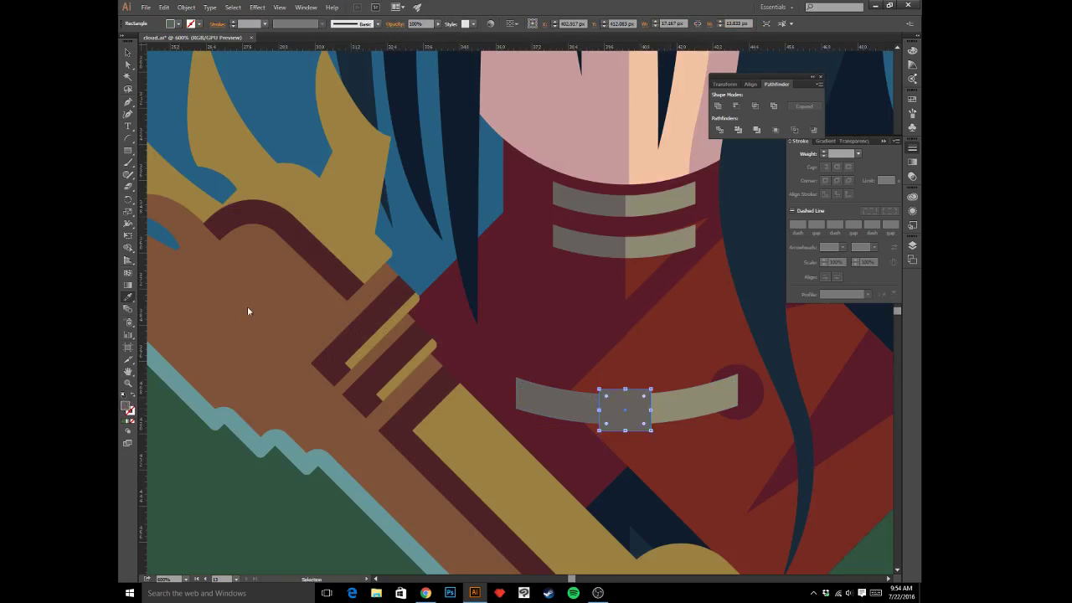
{"action": "double_click", "coordinate": [125, 406]}
{"action": "left_click", "coordinate": [550, 277]}
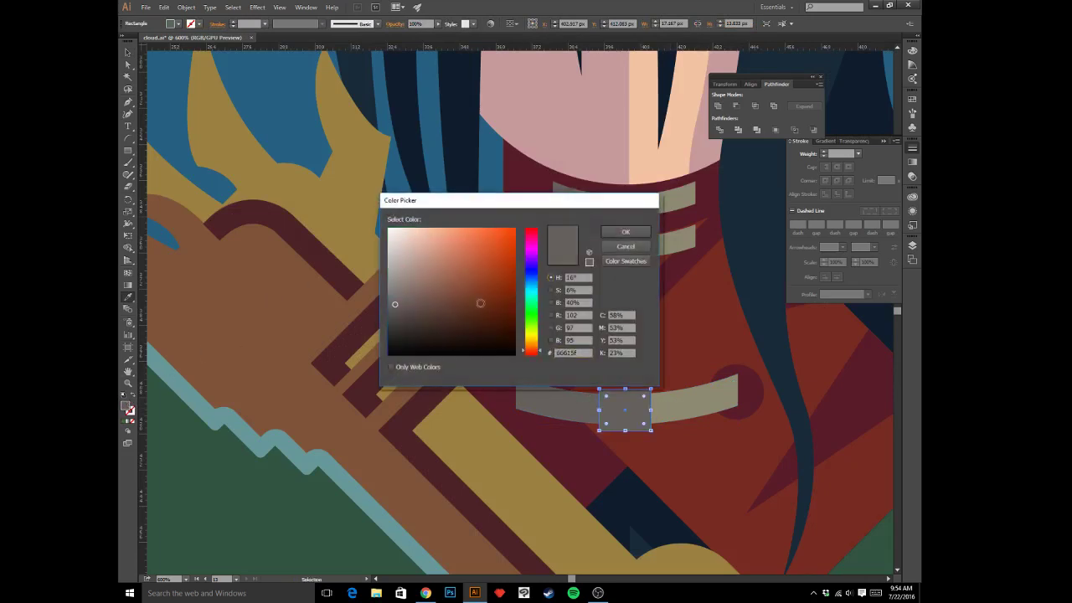
{"action": "left_click_drag", "start_coordinate": [399, 323], "coordinate": [410, 337]}
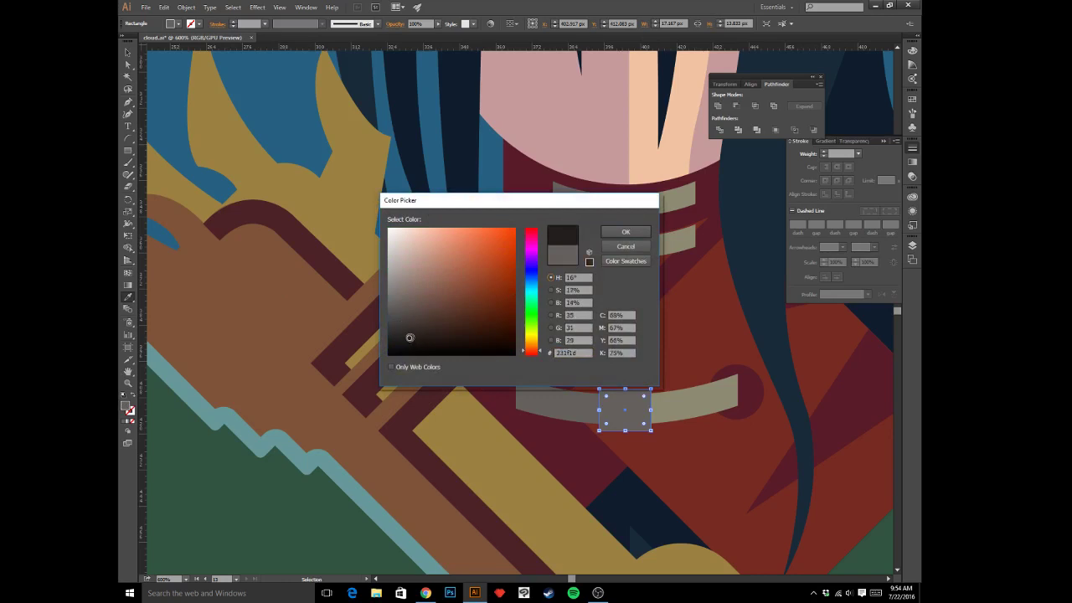
{"action": "left_click", "coordinate": [616, 232]}
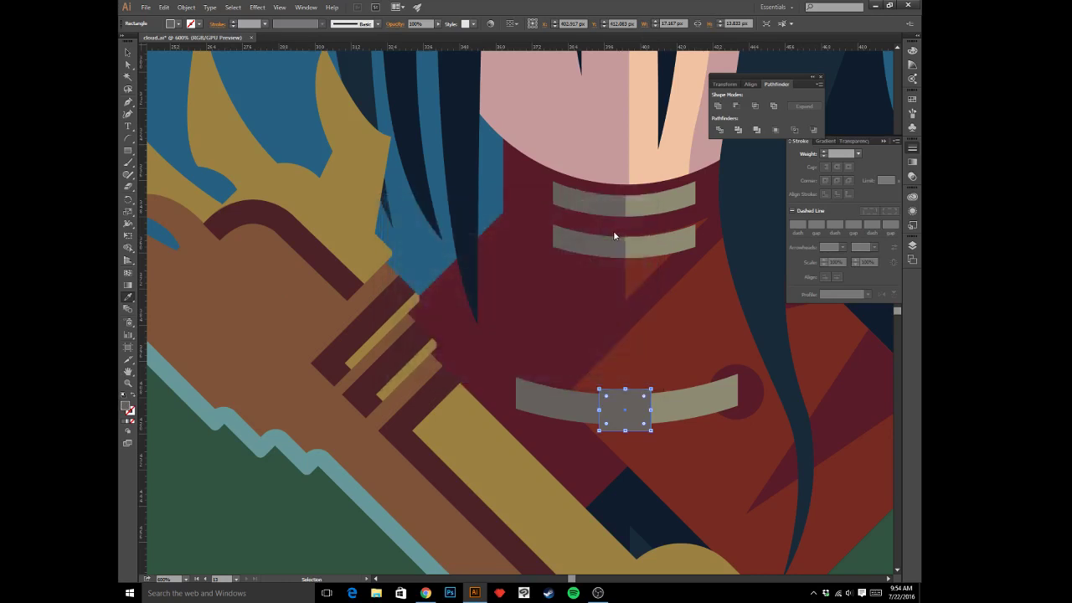
{"action": "key", "text": "shift+x"}
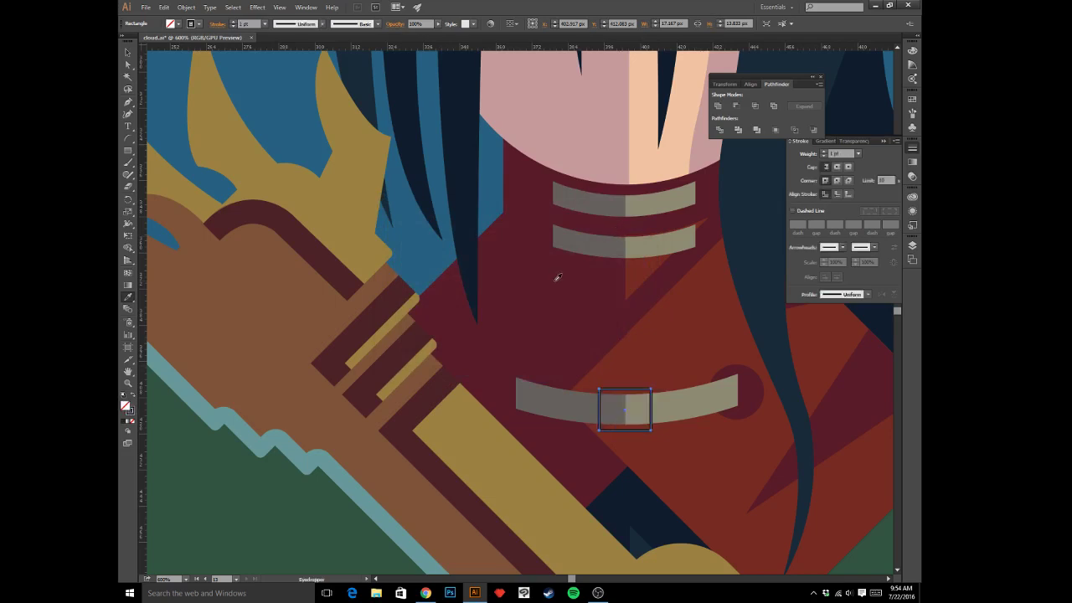
- Set the buckle's stroke weight to 4 pt with round caps and round corners
{"action": "key", "text": "a"}
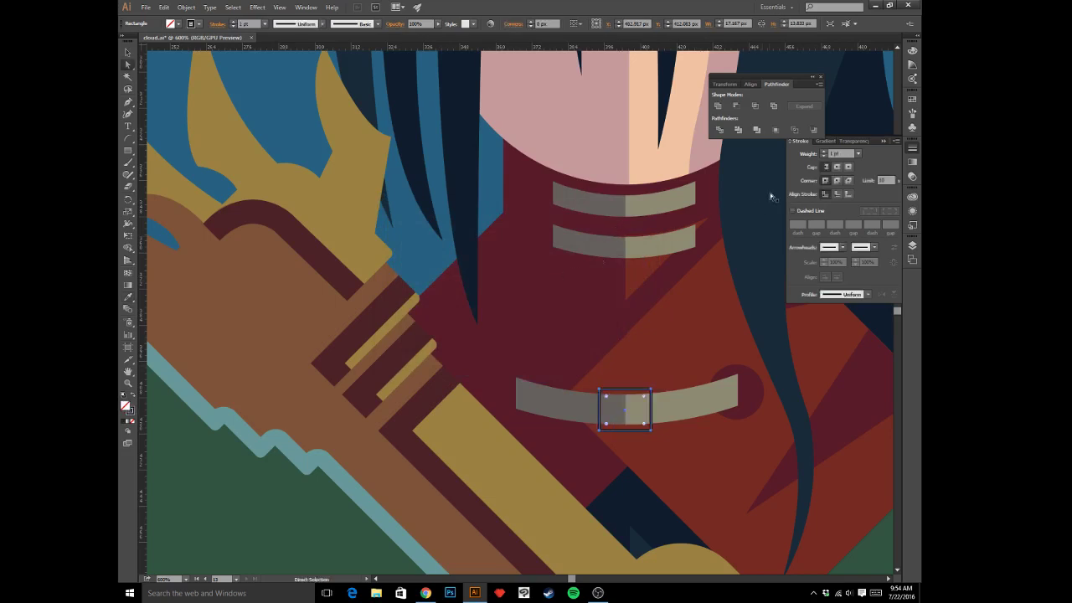
{"action": "left_click", "coordinate": [823, 152]}
{"action": "left_click", "coordinate": [823, 152]}
{"action": "left_click", "coordinate": [836, 166]}
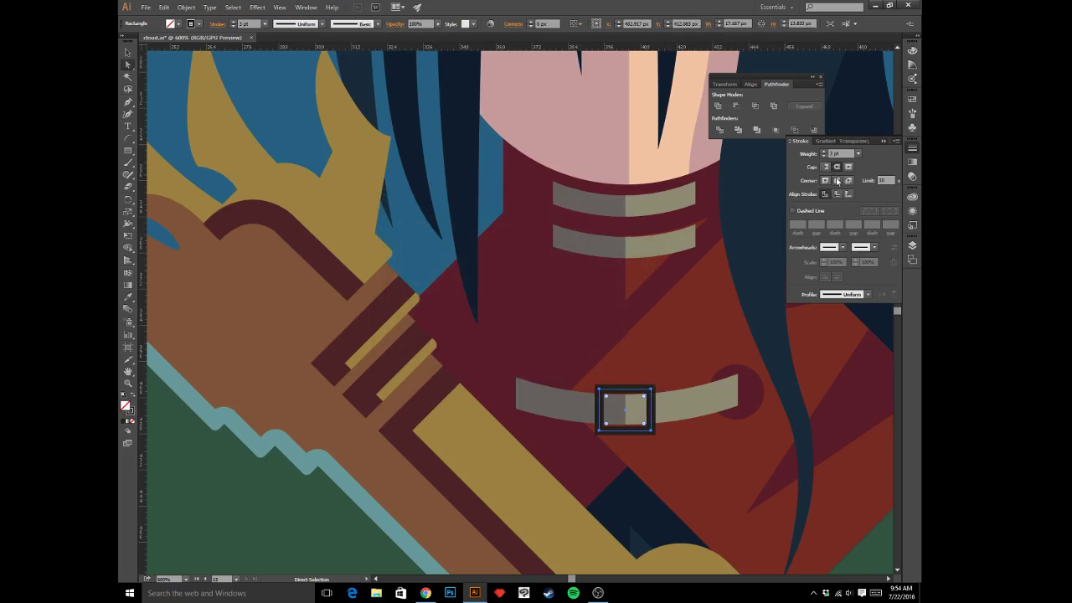
{"action": "left_click", "coordinate": [836, 180]}
{"action": "key", "text": "ctrl+shift+a"}
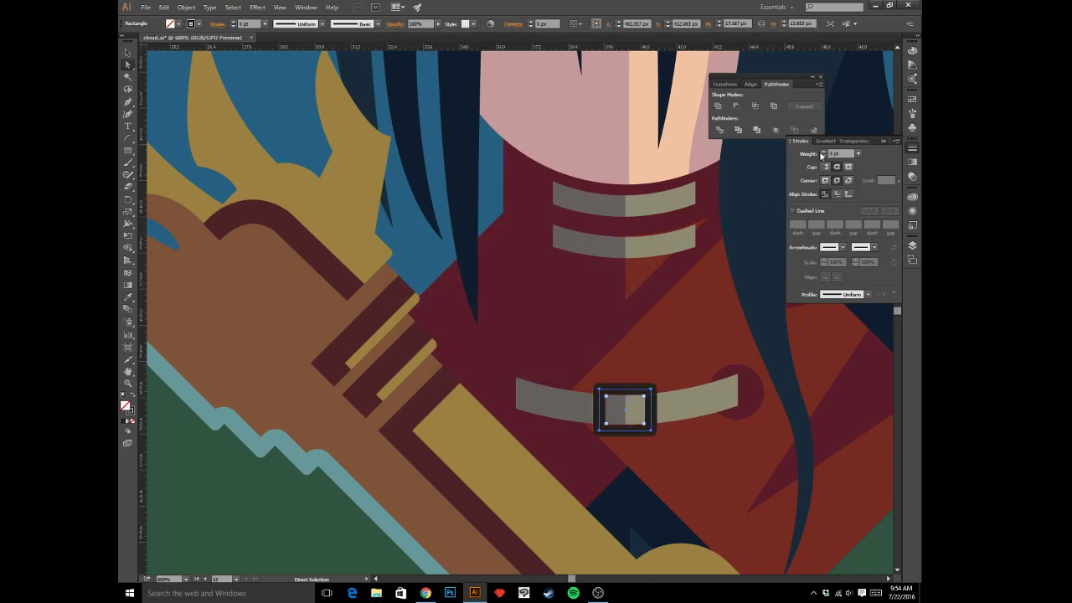
- Examine the buckle on the chest strap in the whole illustration and close up
{"action": "key", "text": "v"}
{"action": "left_click", "coordinate": [697, 328]}
{"action": "key", "text": "ctrl+minus"}
{"action": "key", "text": "ctrl+minus"}
{"action": "key", "text": "ctrl+minus"}
{"action": "key", "text": "ctrl+minus"}
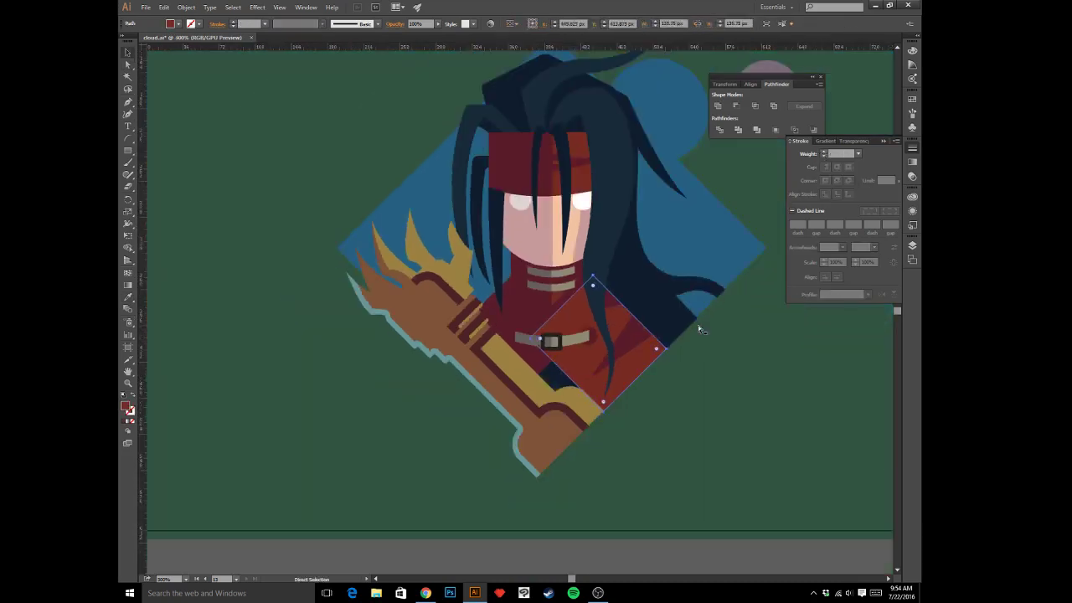
{"action": "left_click", "coordinate": [667, 539]}
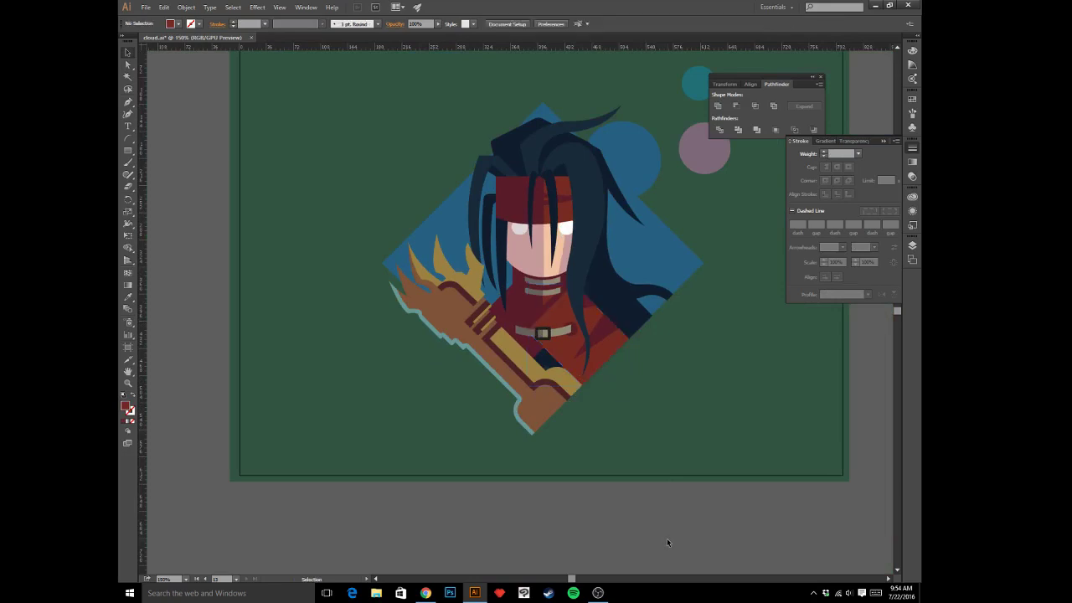
{"action": "key", "text": "ctrl+plus"}
{"action": "key", "text": "ctrl+plus"}
{"action": "key", "text": "ctrl+plus"}
{"action": "key", "text": "ctrl+plus"}
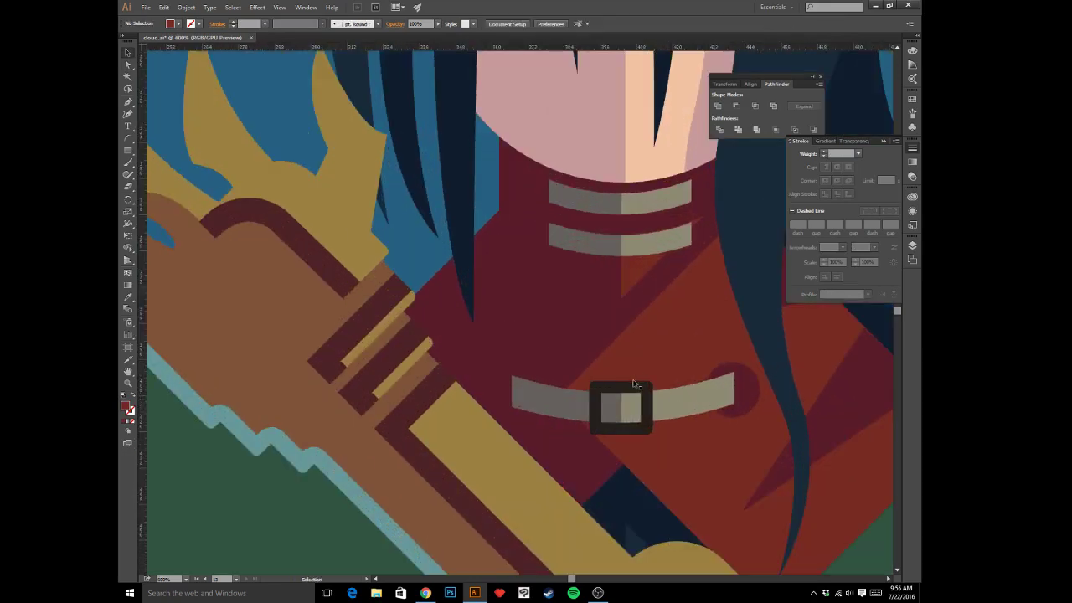
- Copy the chest belt's buckle onto the lower collar strap and paste it directly in front of that strap
{"action": "left_click", "coordinate": [634, 385]}
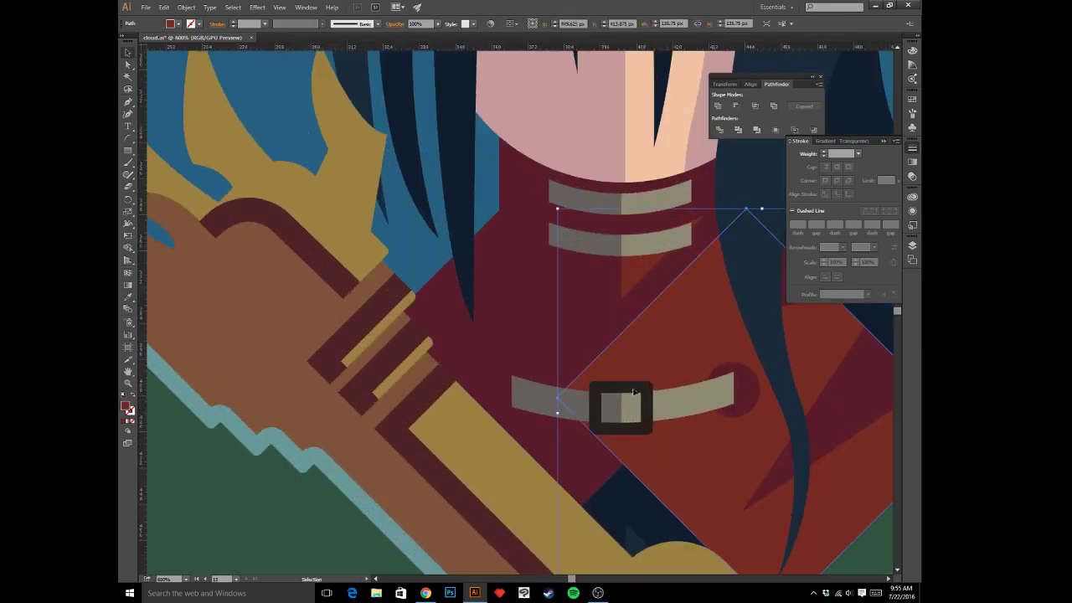
{"action": "left_click", "coordinate": [634, 391]}
{"action": "left_click_drag", "start_coordinate": [634, 391], "coordinate": [623, 229]}
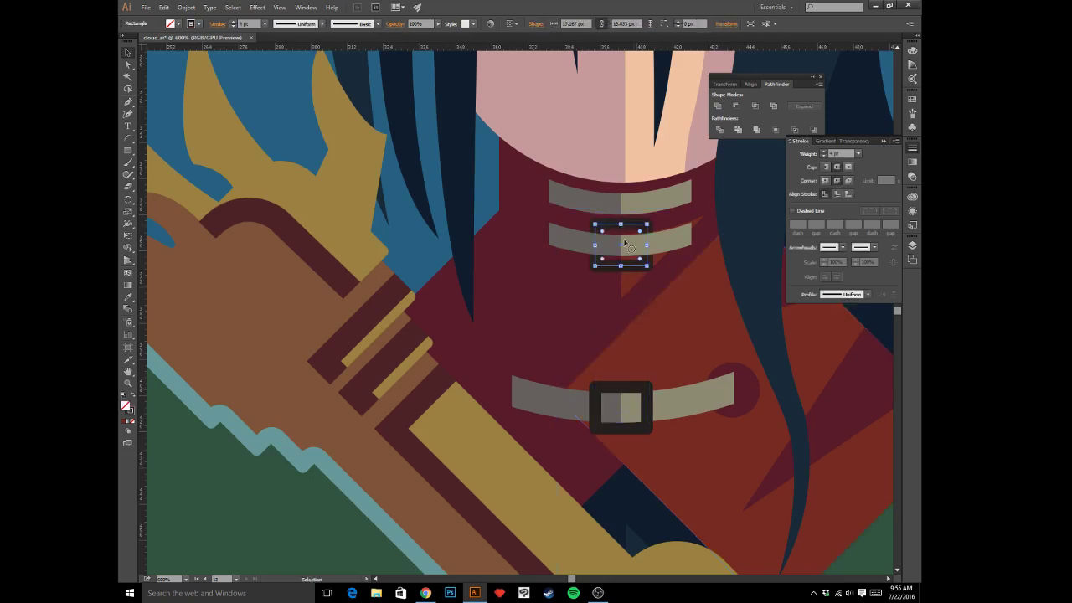
{"action": "key", "text": "ctrl+x"}
{"action": "left_click", "coordinate": [620, 249]}
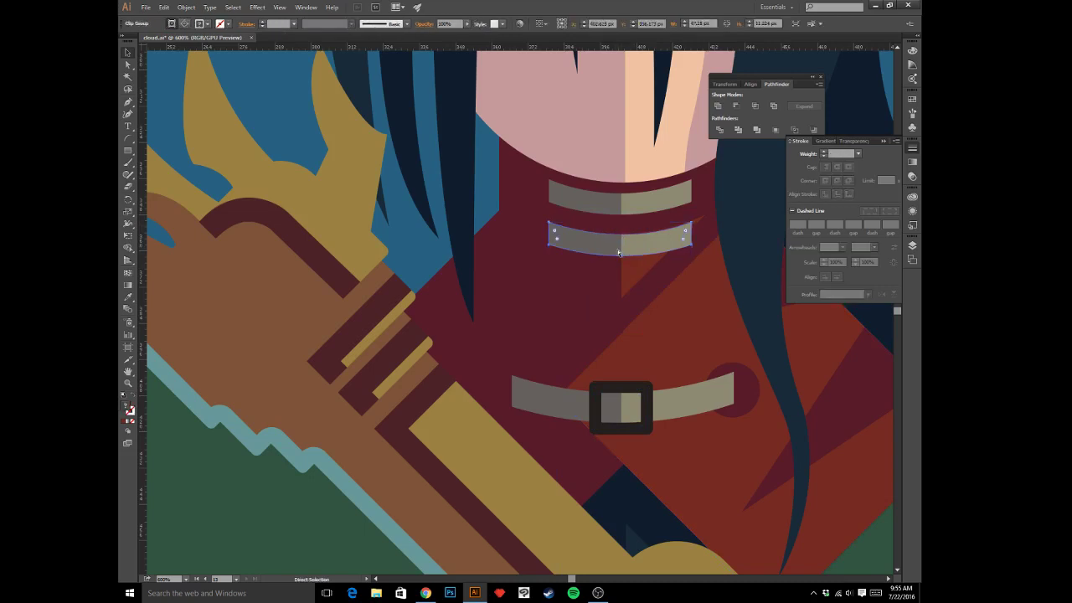
{"action": "key", "text": "ctrl+f"}
- Shrink the lower collar buckle to about 13.9 px wide and set its stroke and the chest buckle's stroke to 5 pt
{"action": "left_click_drag", "start_coordinate": [646, 224], "coordinate": [645, 229]}
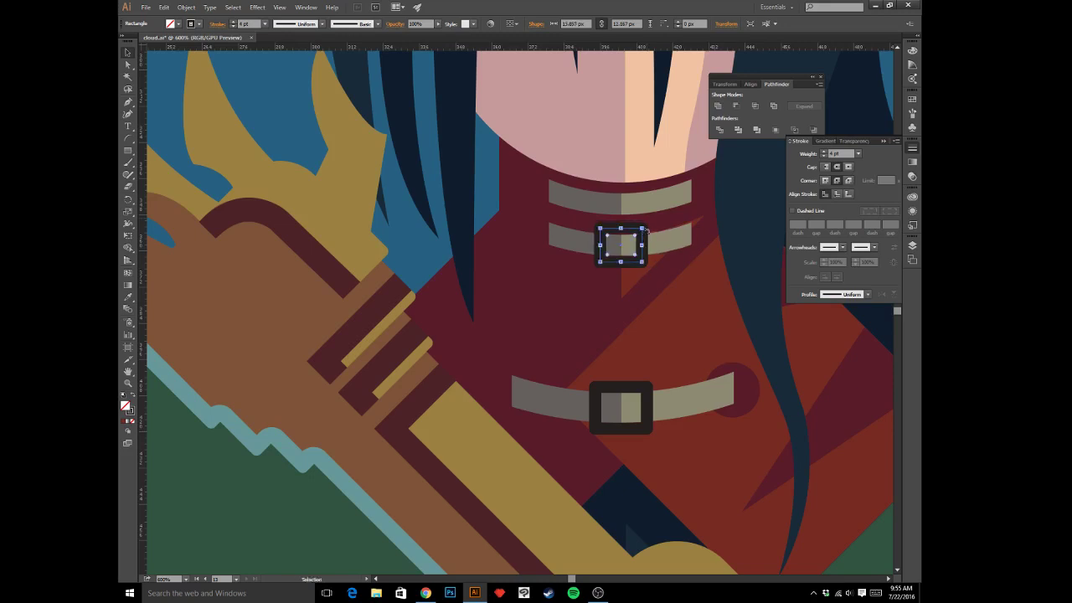
{"action": "left_click", "coordinate": [822, 157]}
{"action": "left_click", "coordinate": [823, 150]}
{"action": "left_click", "coordinate": [823, 153]}
{"action": "left_click", "coordinate": [635, 391]}
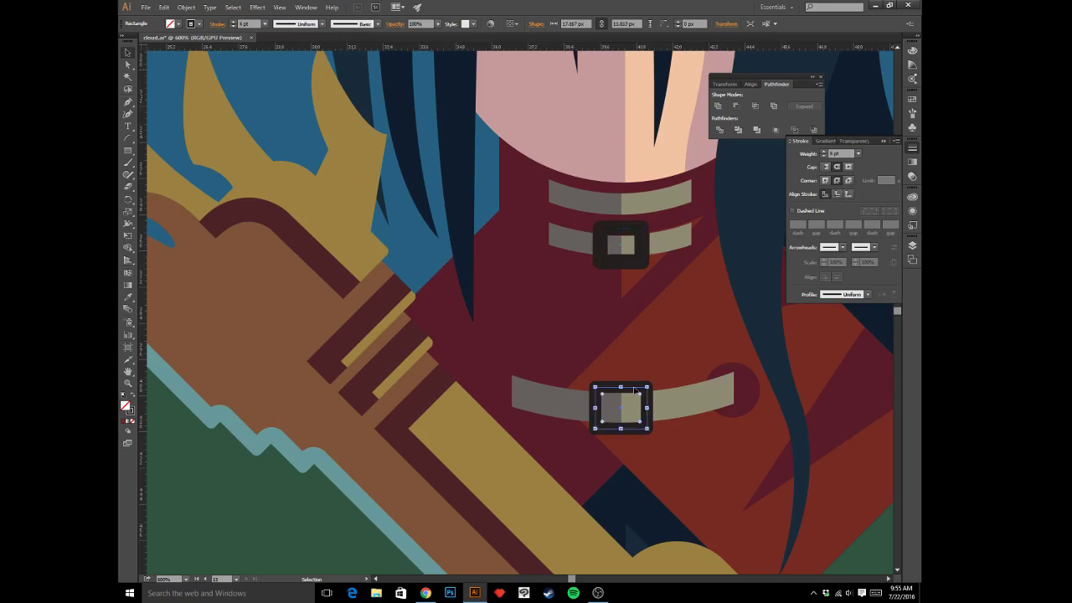
{"action": "left_click", "coordinate": [824, 152]}
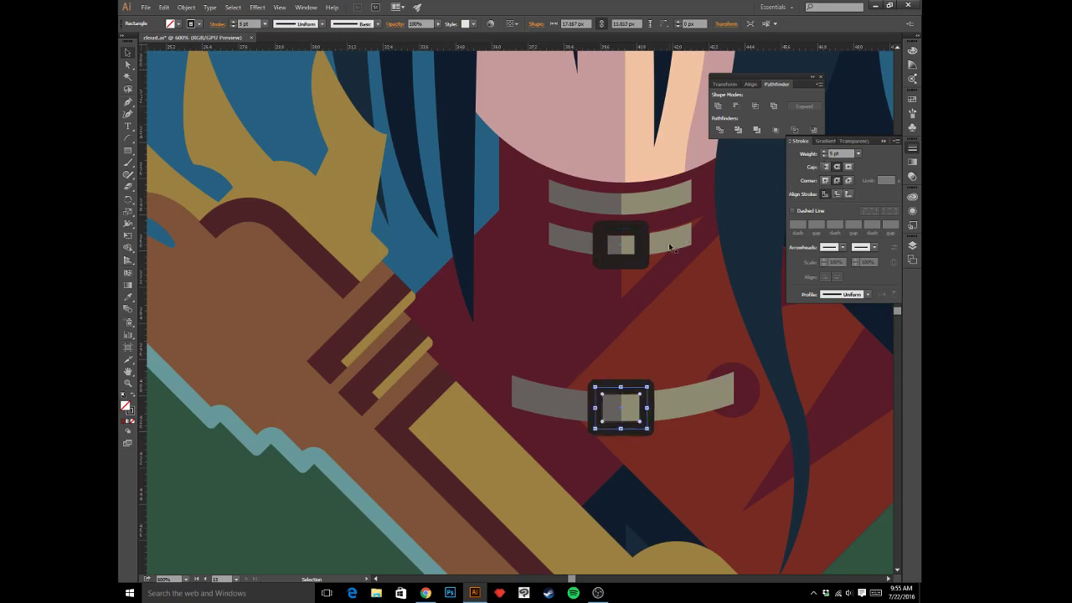
- Nudge the lower collar strap and its buckle together slightly down, away from the upper strap
{"action": "left_click", "coordinate": [643, 240]}
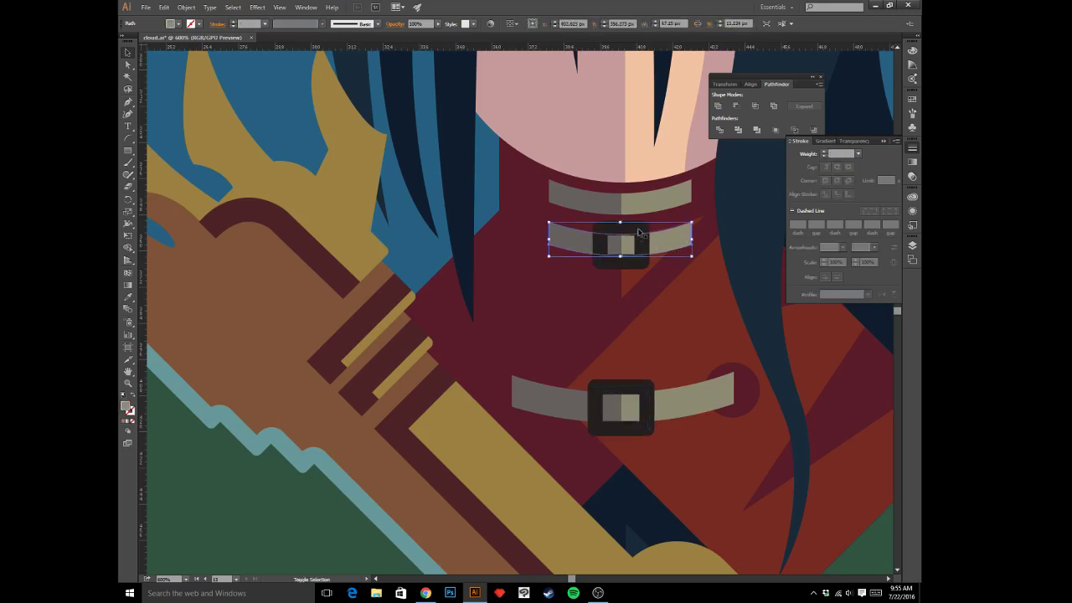
{"action": "left_click", "coordinate": [640, 232], "text": "shift"}
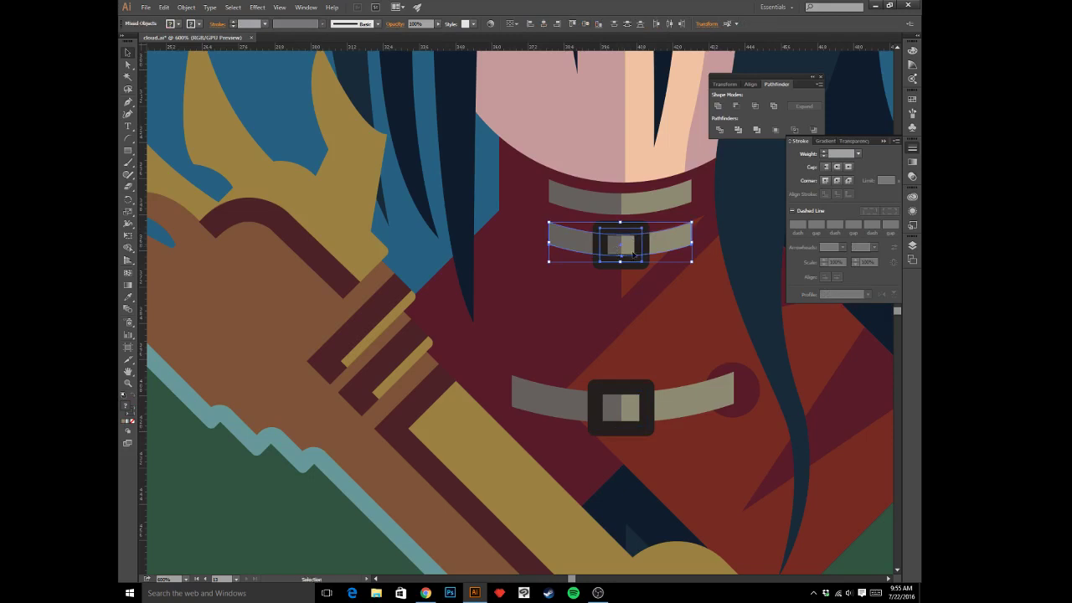
{"action": "key", "text": "Down"}
{"action": "key", "text": "Down"}
{"action": "key", "text": "Down"}
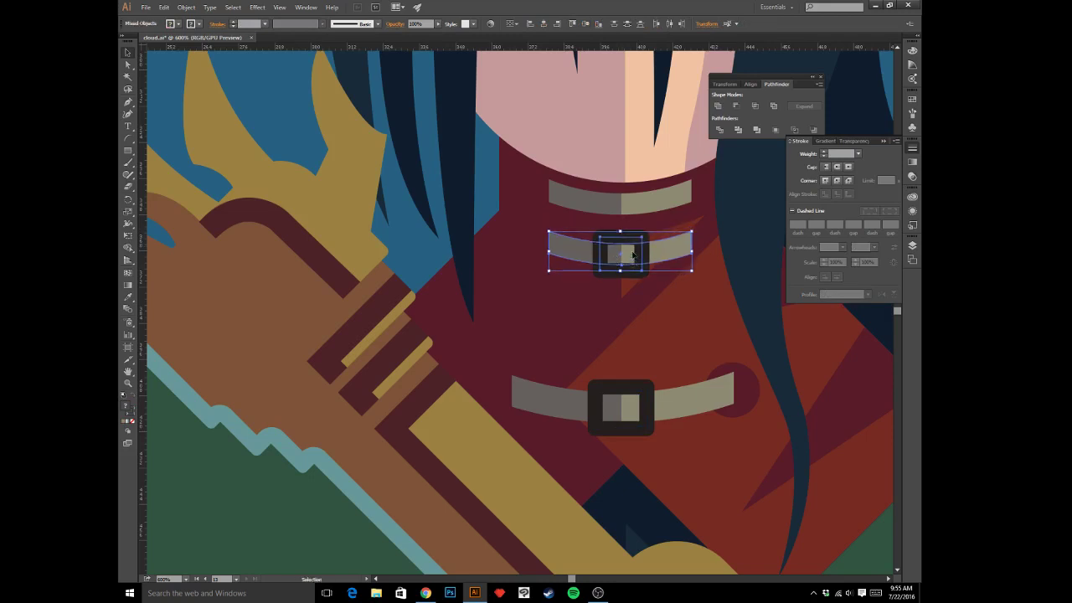
{"action": "left_click", "coordinate": [681, 305]}
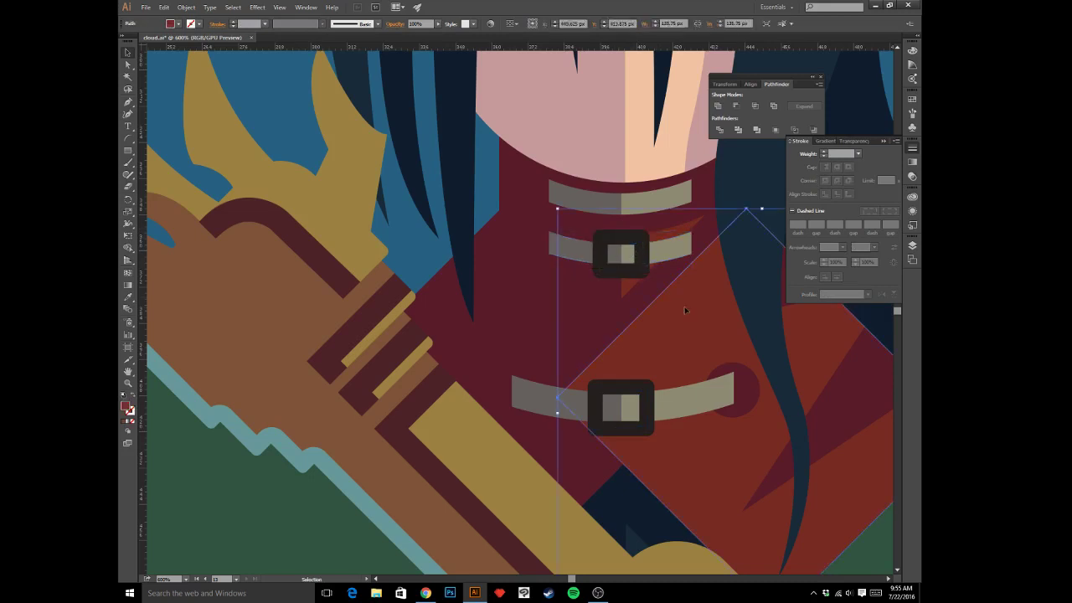
- Set the lower collar buckle's stroke to 4 pt and shrink the buckle to about 12.5 px wide
{"action": "left_click", "coordinate": [628, 243]}
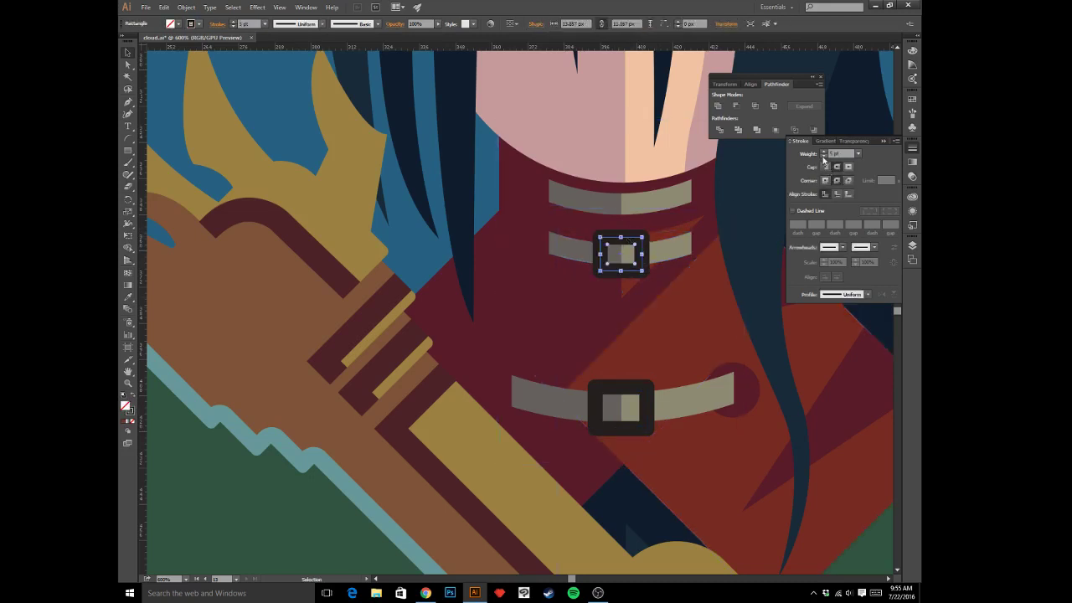
{"action": "left_click", "coordinate": [822, 156]}
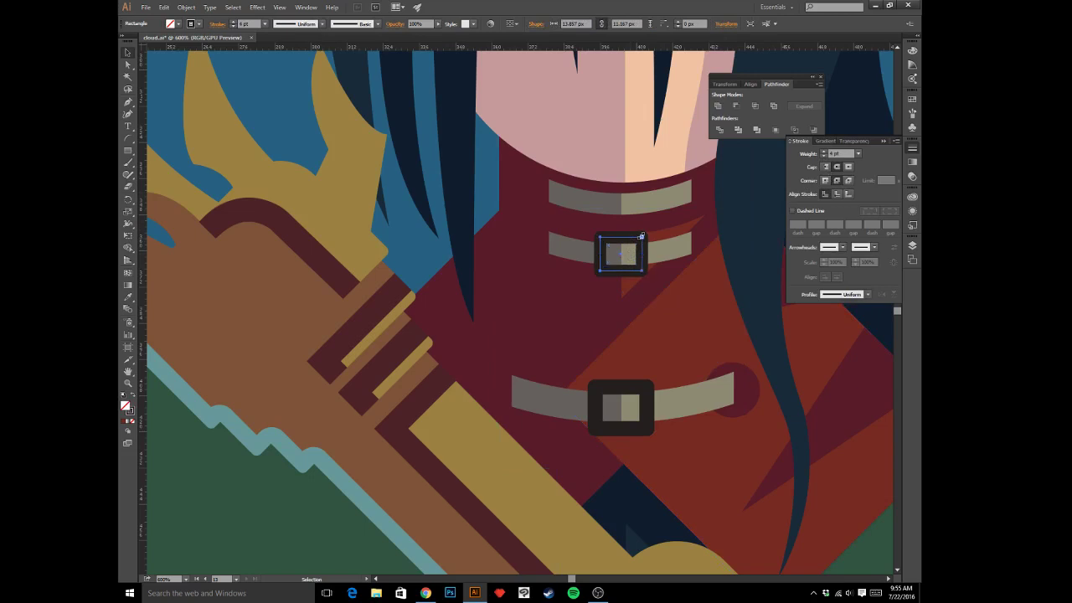
{"action": "left_click", "coordinate": [666, 272]}
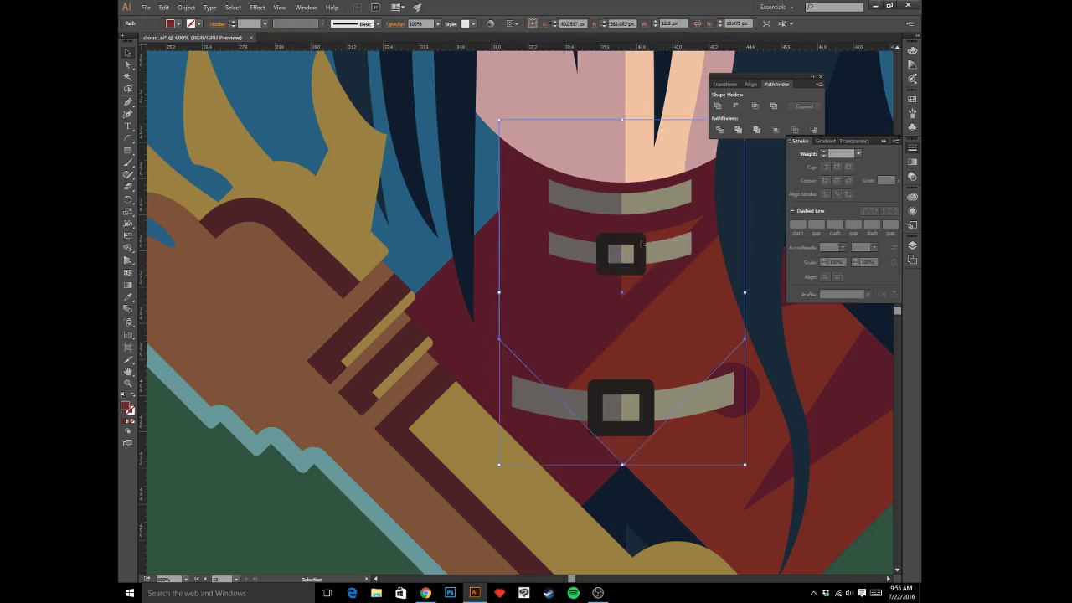
- Copy the lower collar buckle up onto the upper collar strap and paste it directly in front of that strap
{"action": "left_click", "coordinate": [632, 242]}
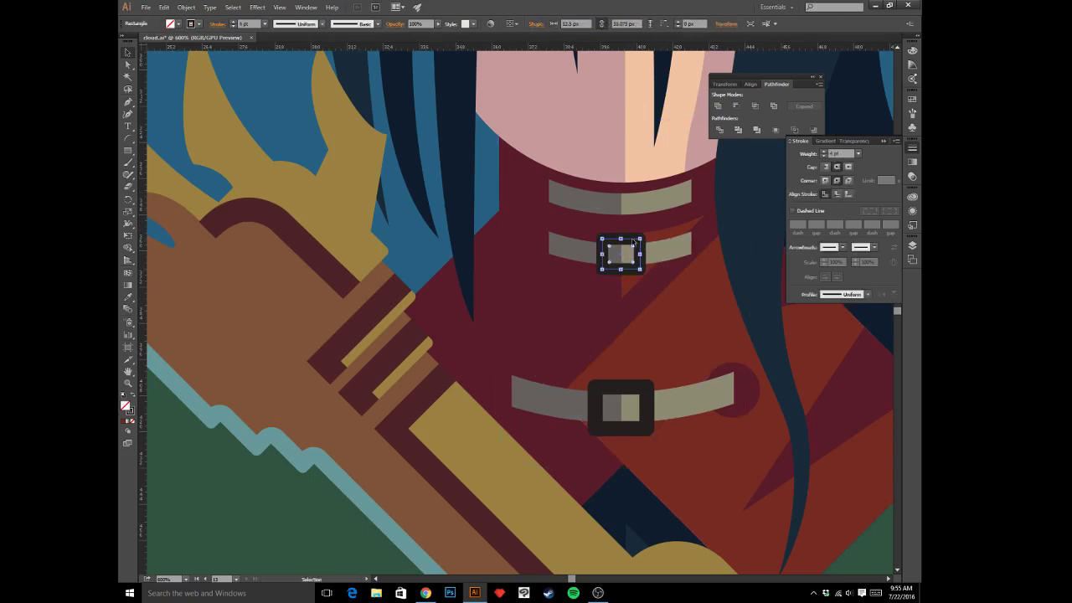
{"action": "left_click_drag", "start_coordinate": [632, 242], "coordinate": [641, 194]}
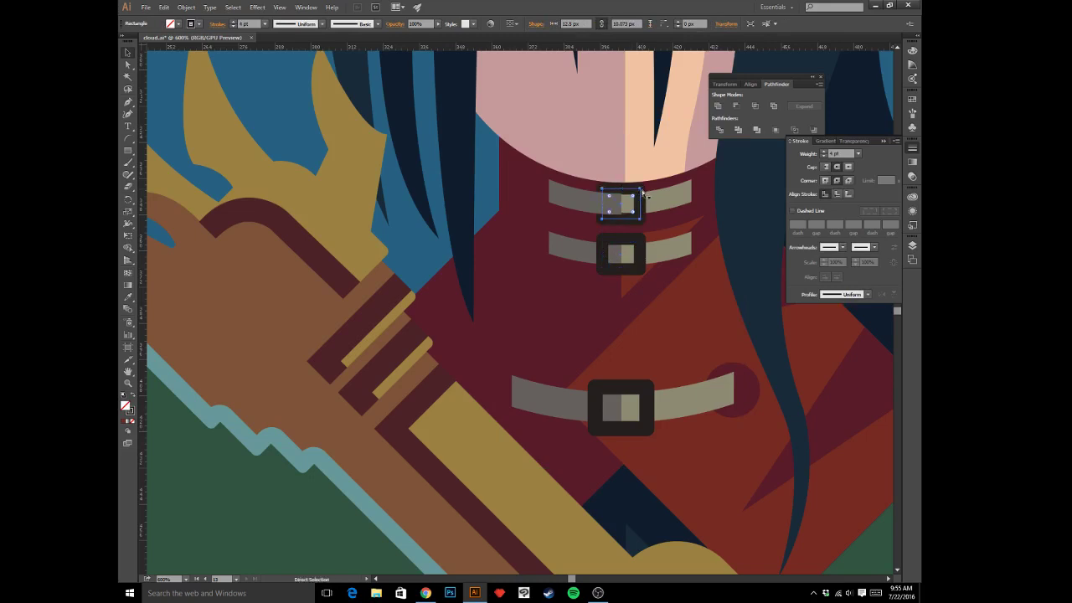
{"action": "key", "text": "ctrl+x"}
{"action": "left_click", "coordinate": [618, 213], "text": "ctrl"}
{"action": "key", "text": "ctrl+f"}
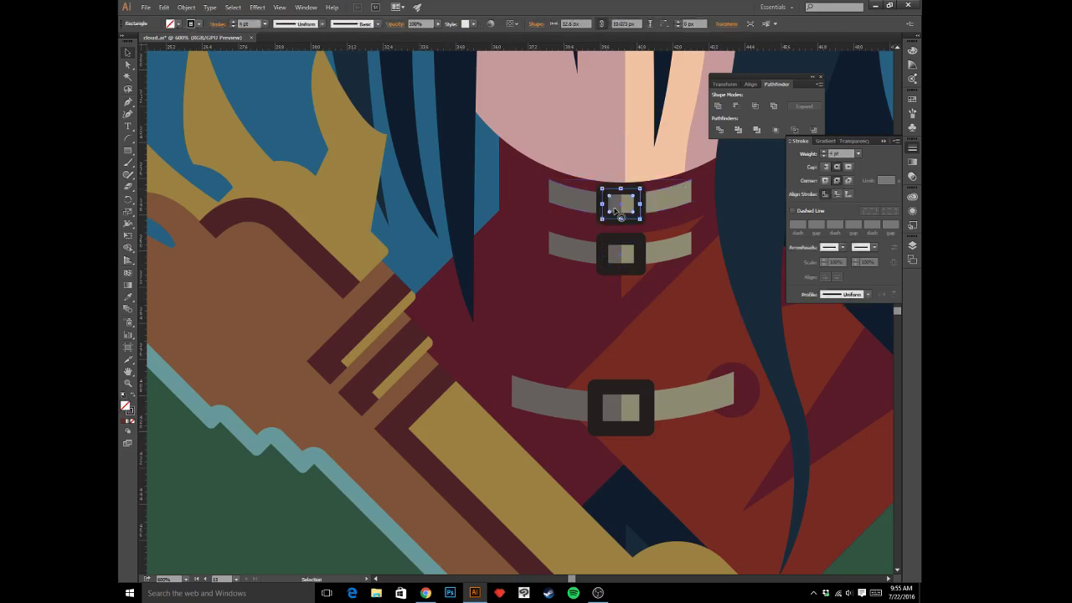
- Nudge the upper collar strap and its buckle together slightly down from the chin
{"action": "left_click", "coordinate": [589, 201], "text": "shift"}
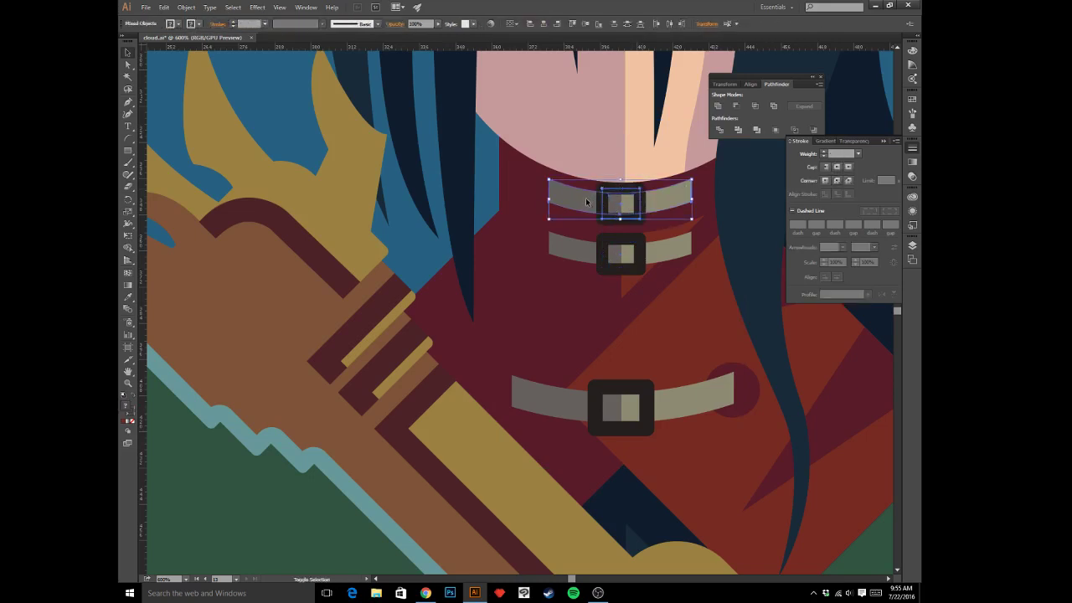
{"action": "key", "text": "Down"}
{"action": "key", "text": "Down"}
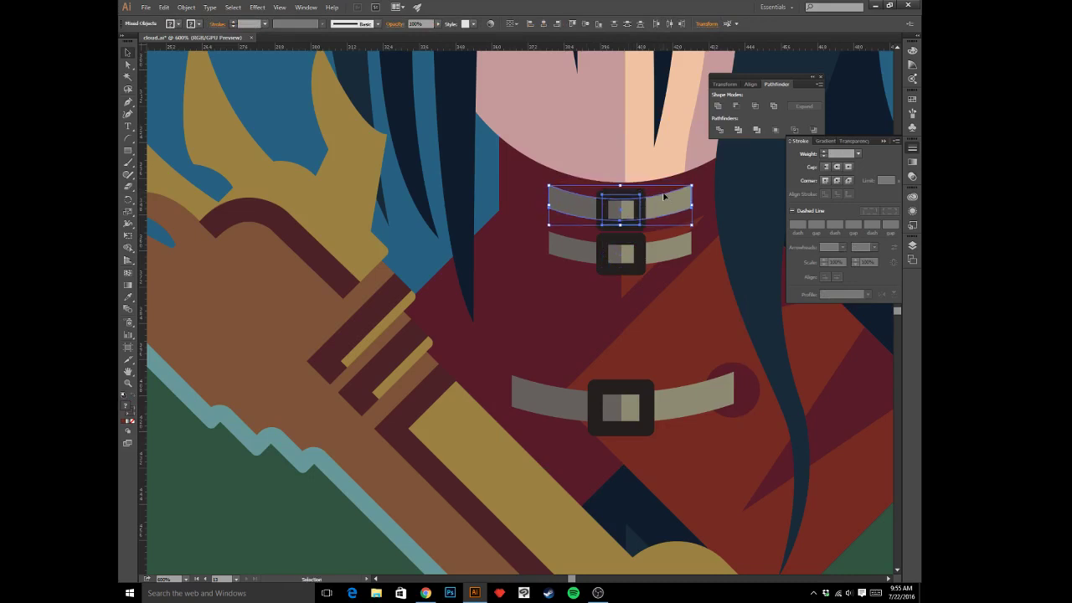
{"action": "key", "text": "Up"}
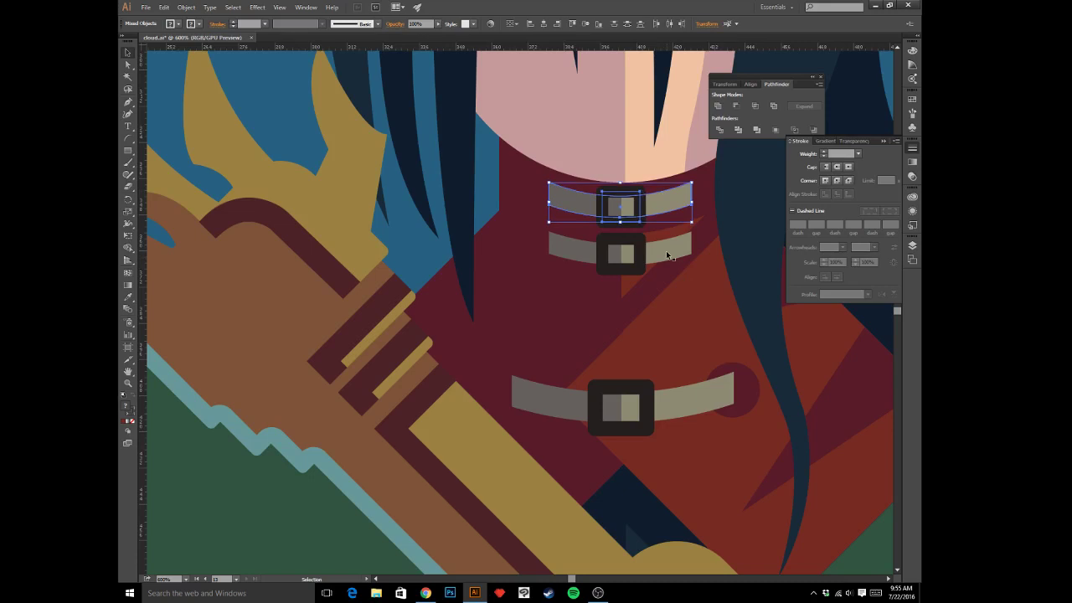
- Nudge the lower collar strap and its buckle down to widen the gap below the upper strap
{"action": "left_click", "coordinate": [667, 254]}
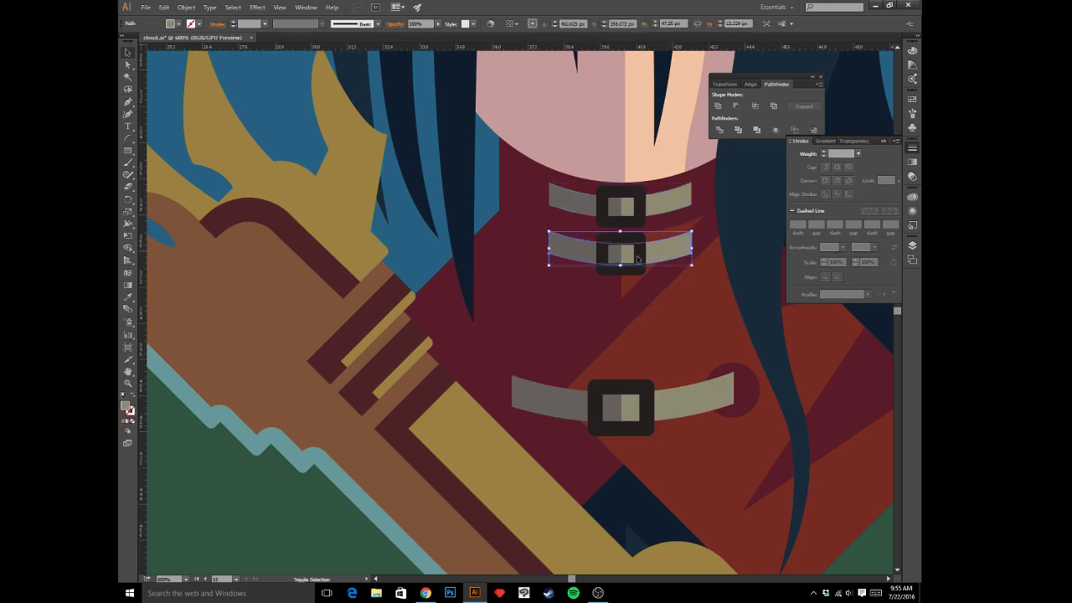
{"action": "left_click", "coordinate": [618, 258], "text": "shift"}
{"action": "key", "text": "Down"}
{"action": "key", "text": "Down"}
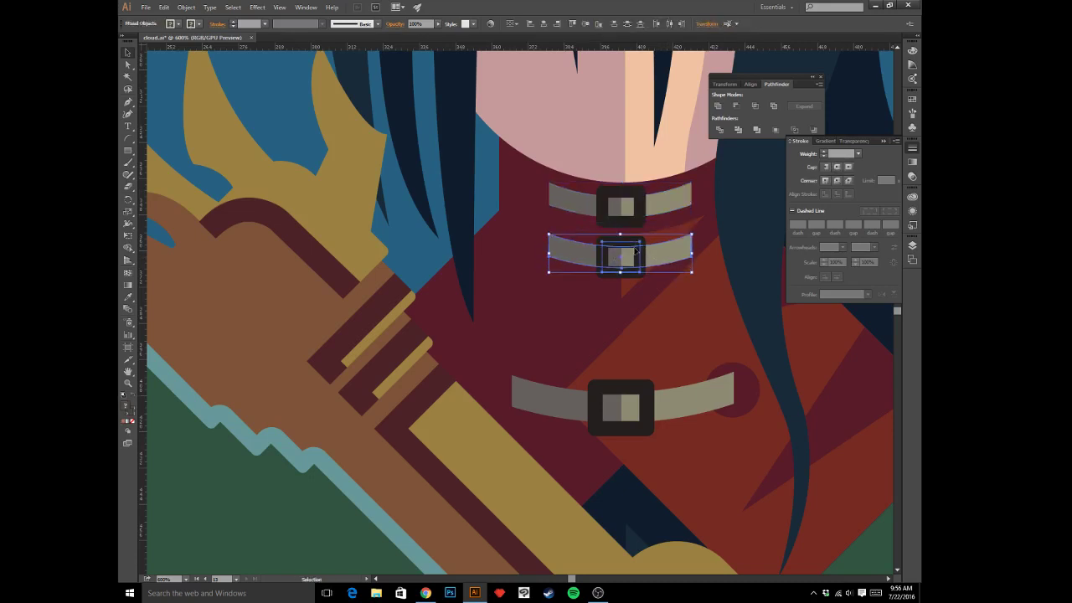
{"action": "key", "text": "a"}
{"action": "left_click", "coordinate": [691, 311]}
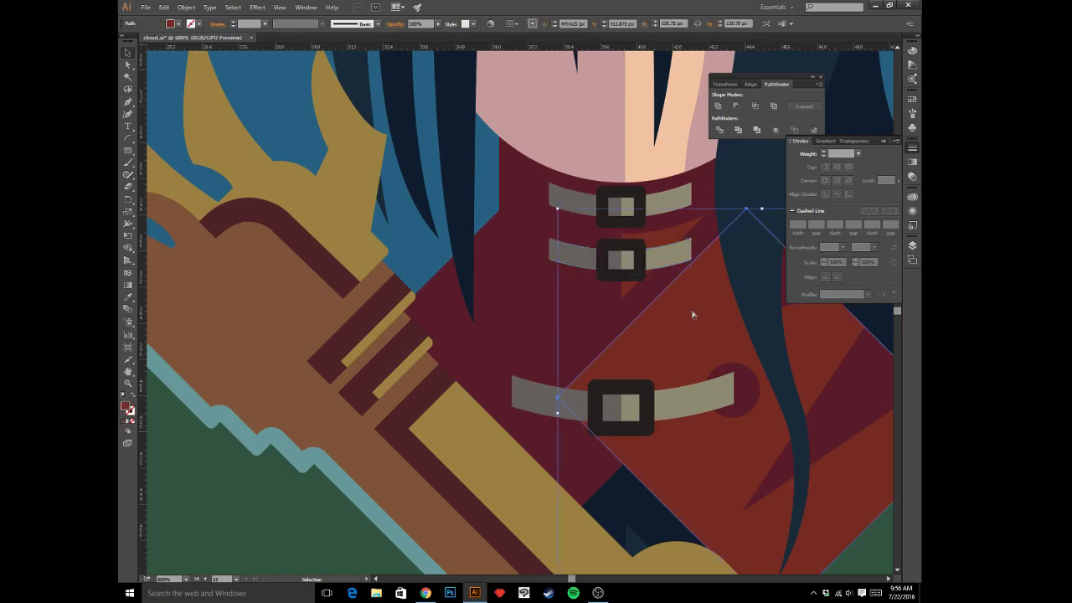
- Examine the collar straps and buckles against the whole portrait and then up close around the face and neck
{"action": "key", "text": "ctrl+minus"}
{"action": "key", "text": "ctrl+minus"}
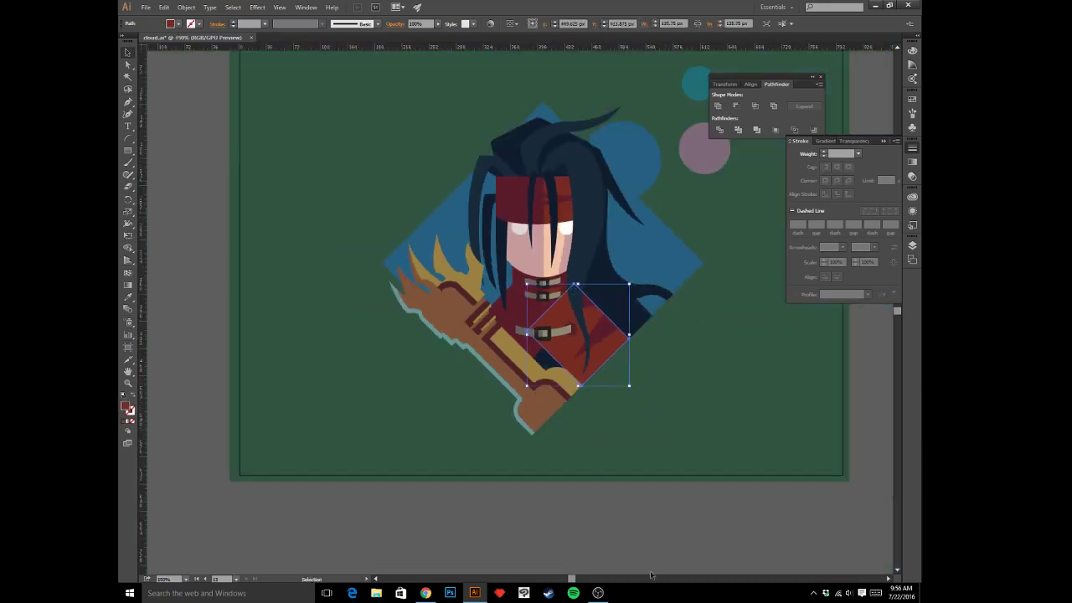
{"action": "key", "text": "v"}
{"action": "left_click", "coordinate": [641, 529]}
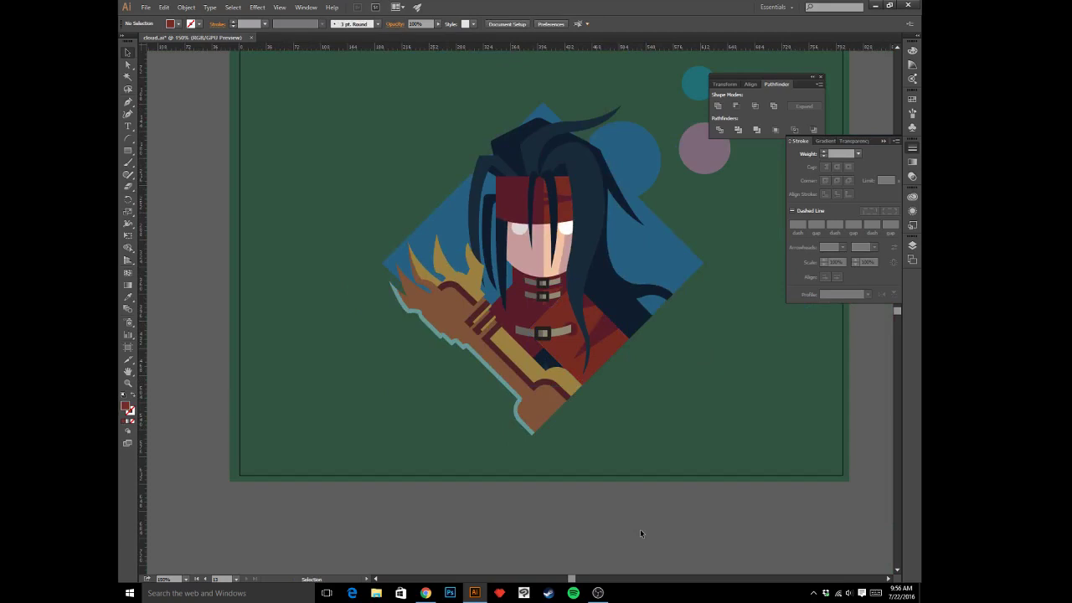
{"action": "key", "text": "ctrl+plus"}
{"action": "key", "text": "ctrl+plus"}
{"action": "key", "text": "a"}
{"action": "left_click", "coordinate": [591, 272]}
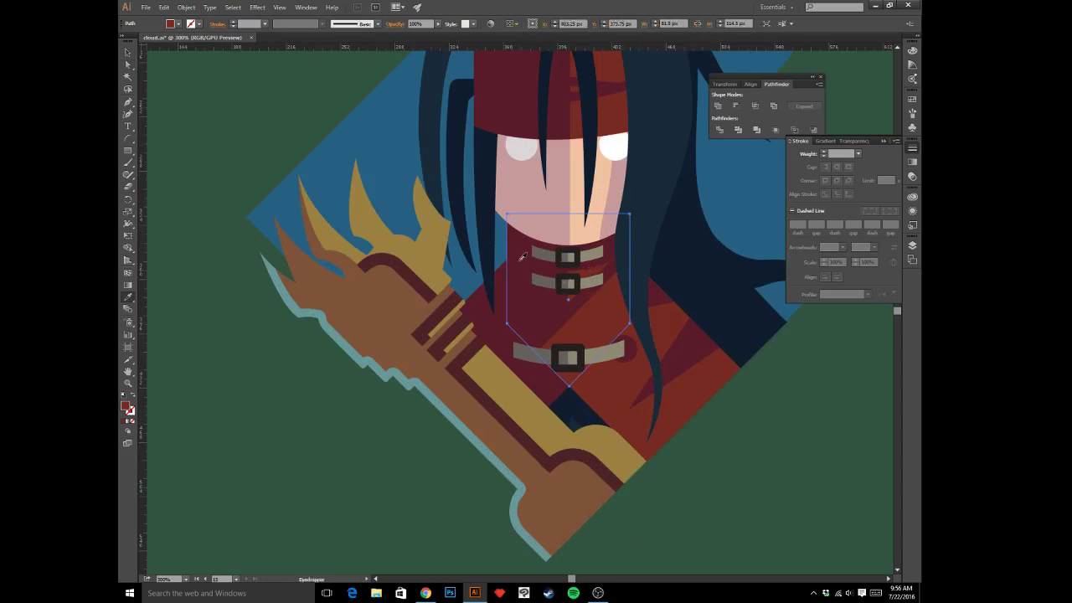
{"action": "left_click", "coordinate": [710, 433]}
{"action": "key", "text": "v"}
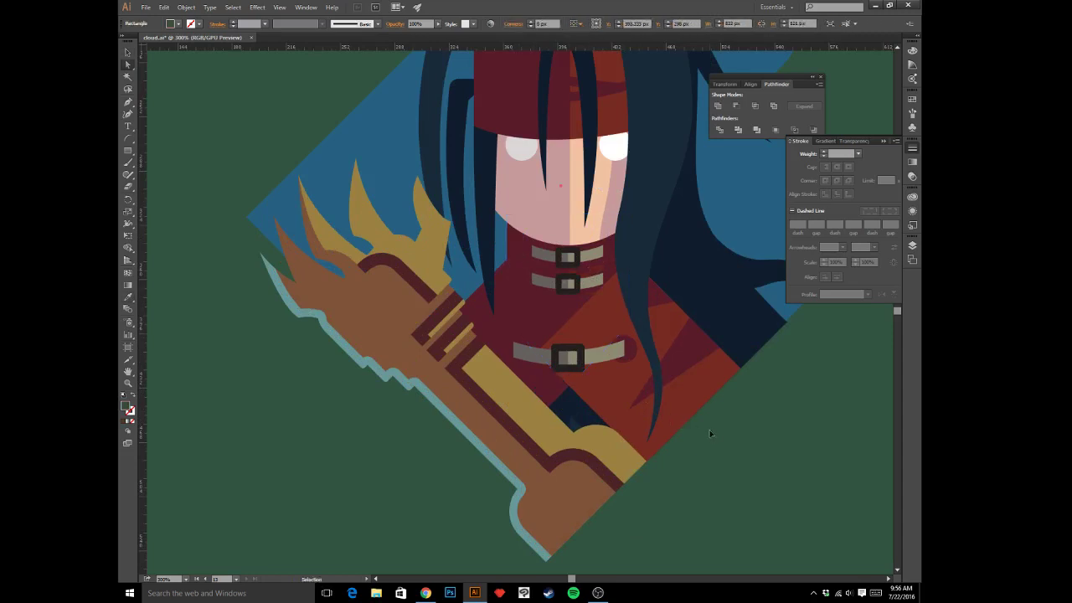
{"action": "key", "text": "ctrl+1"}
{"action": "key", "text": "ctrl+equal"}
{"action": "key", "text": "ctrl+equal"}
{"action": "key", "text": "ctrl+equal"}
{"action": "key", "text": "ctrl+equal"}
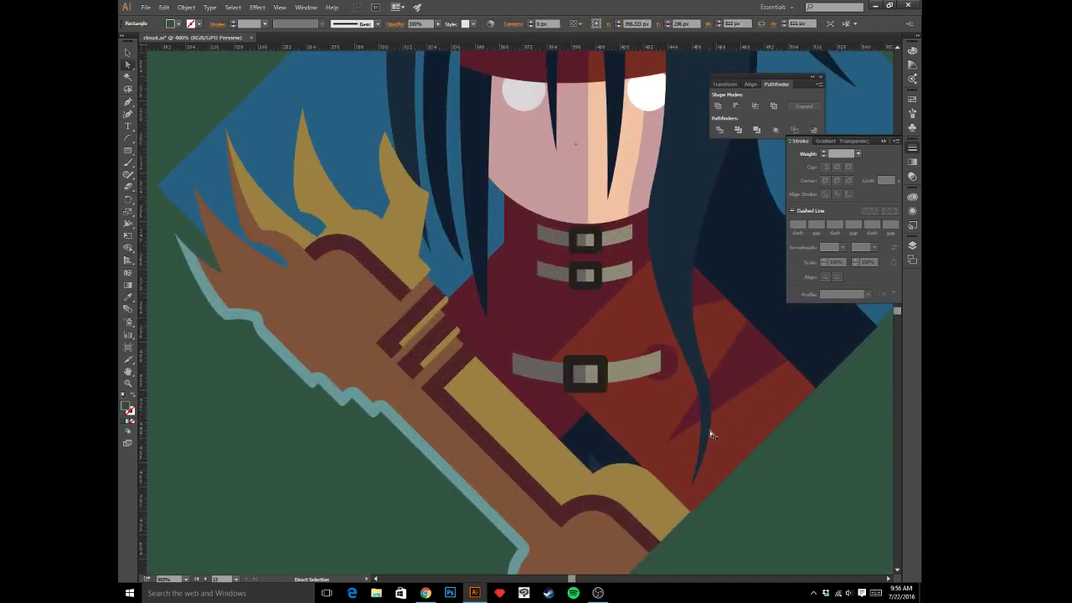
{"action": "left_click_drag", "start_coordinate": [604, 304], "coordinate": [610, 399]}
{"action": "key", "text": "a"}
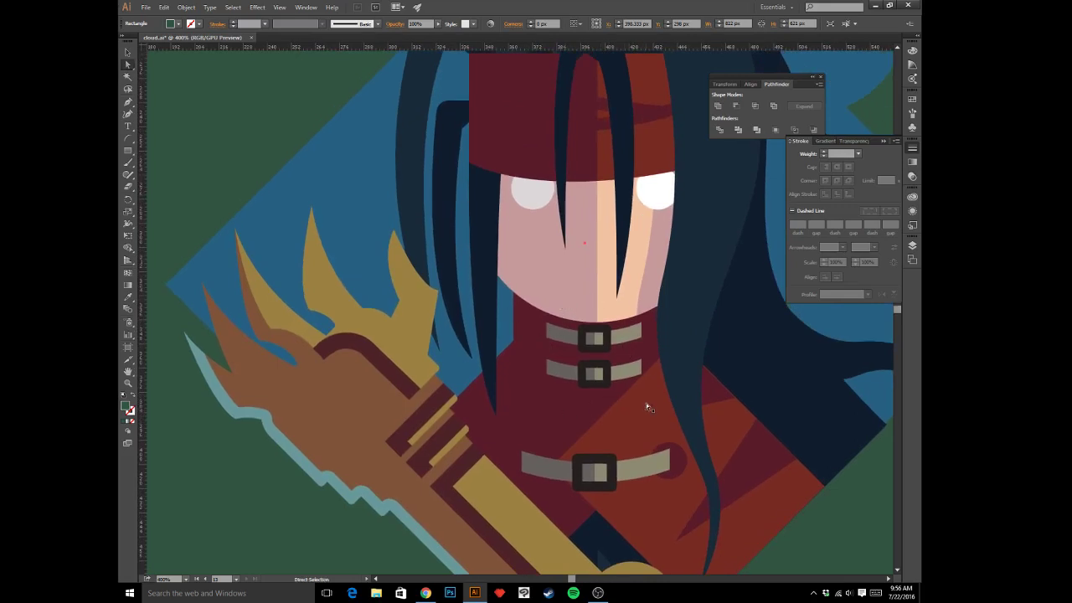
{"action": "left_click", "coordinate": [707, 391]}
{"action": "key", "text": "Up"}
{"action": "key", "text": "Down"}
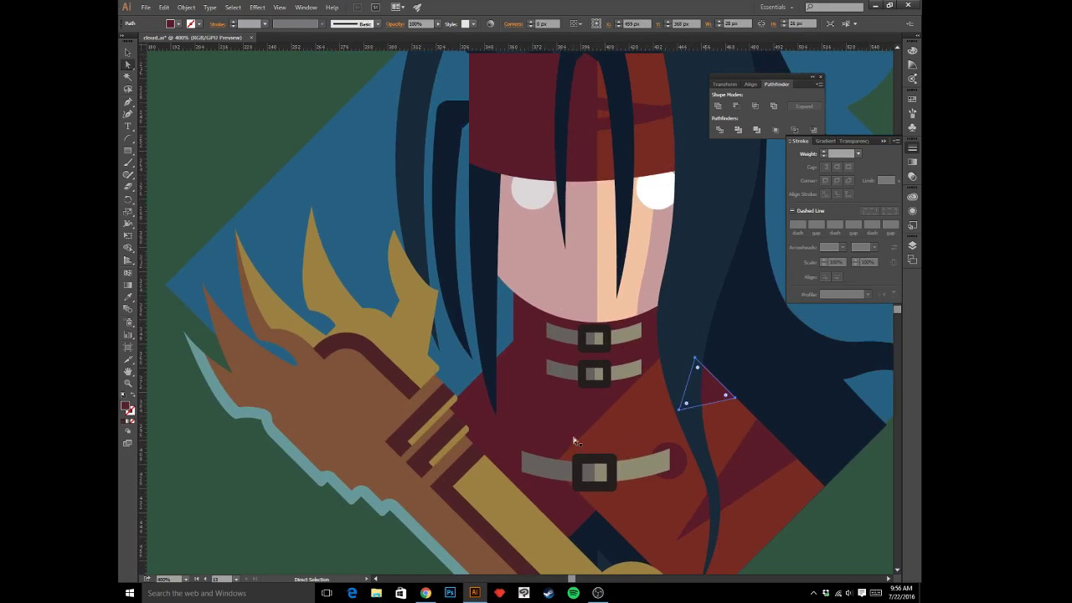
- Review the complete diamond-shaped character portrait on its artboard with nothing selected
{"action": "key", "text": "v"}
{"action": "key", "text": "ctrl+minus"}
{"action": "key", "text": "ctrl+minus"}
{"action": "key", "text": "ctrl+minus"}
{"action": "key", "text": "ctrl+minus"}
{"action": "key", "text": "a"}
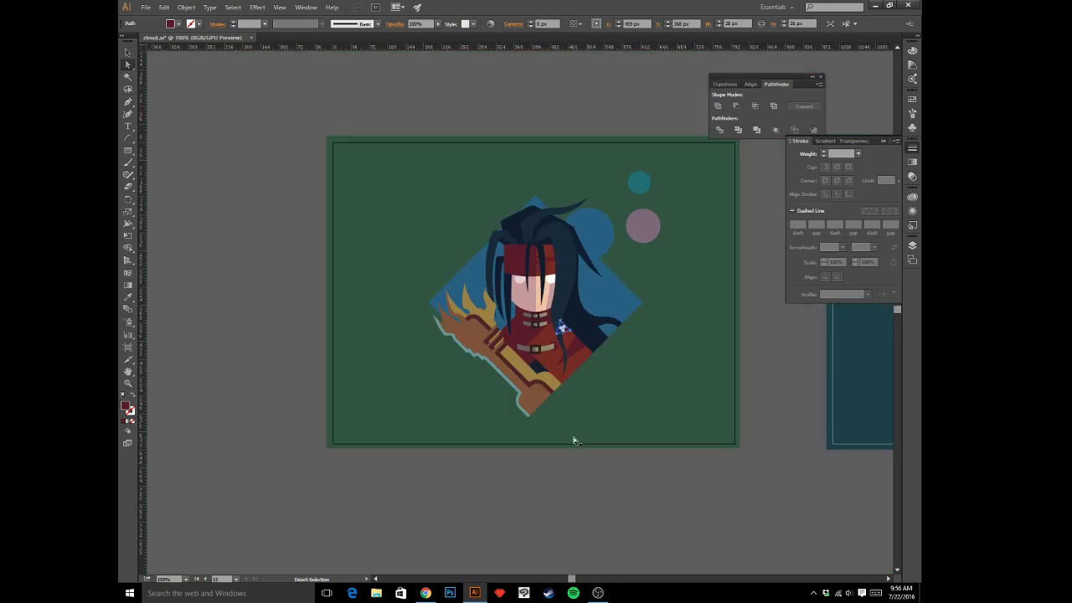
{"action": "left_click", "coordinate": [579, 481]}
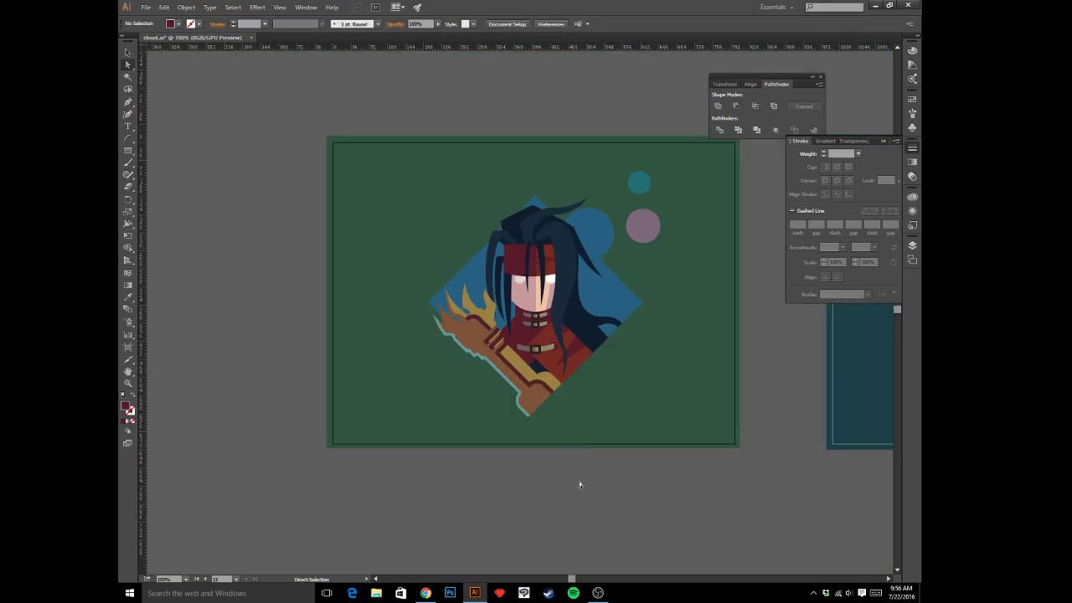
{"action": "key", "text": "v"}
{"action": "key", "text": "a"}
{"action": "key", "text": "alt+Tab"}
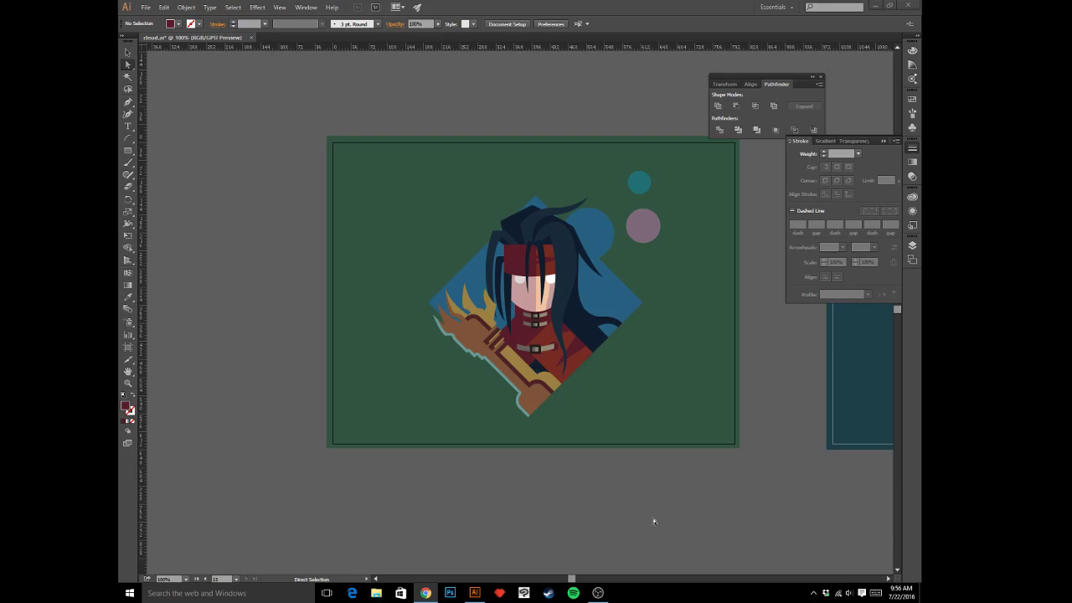
- Draw a short diagonal line across the pale teal rim near the gauntlet's elbow, with no fill and a 6 pt stroke in the gauntlet's brown
{"action": "left_click", "coordinate": [563, 424]}
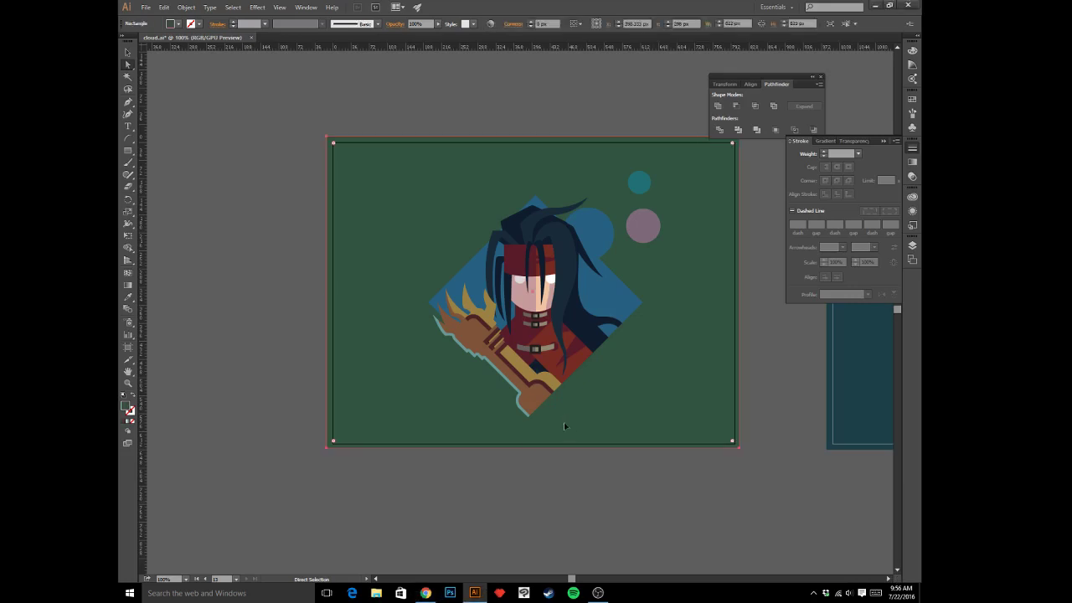
{"action": "key", "text": "ctrl+plus"}
{"action": "key", "text": "ctrl+plus"}
{"action": "key", "text": "ctrl+plus"}
{"action": "key", "text": "ctrl+plus"}
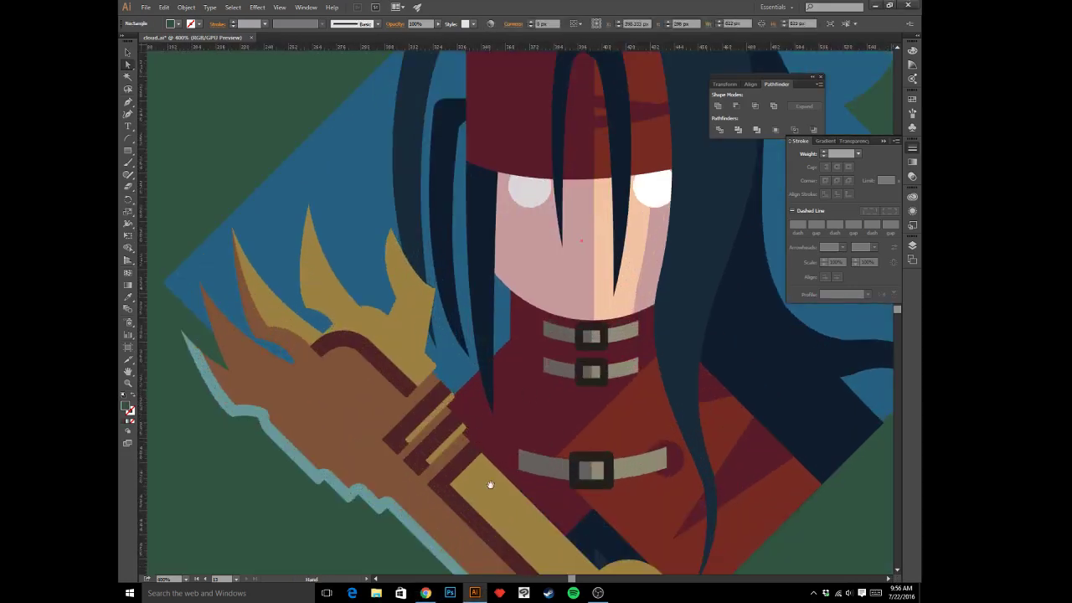
{"action": "left_click_drag", "start_coordinate": [490, 484], "coordinate": [656, 340]}
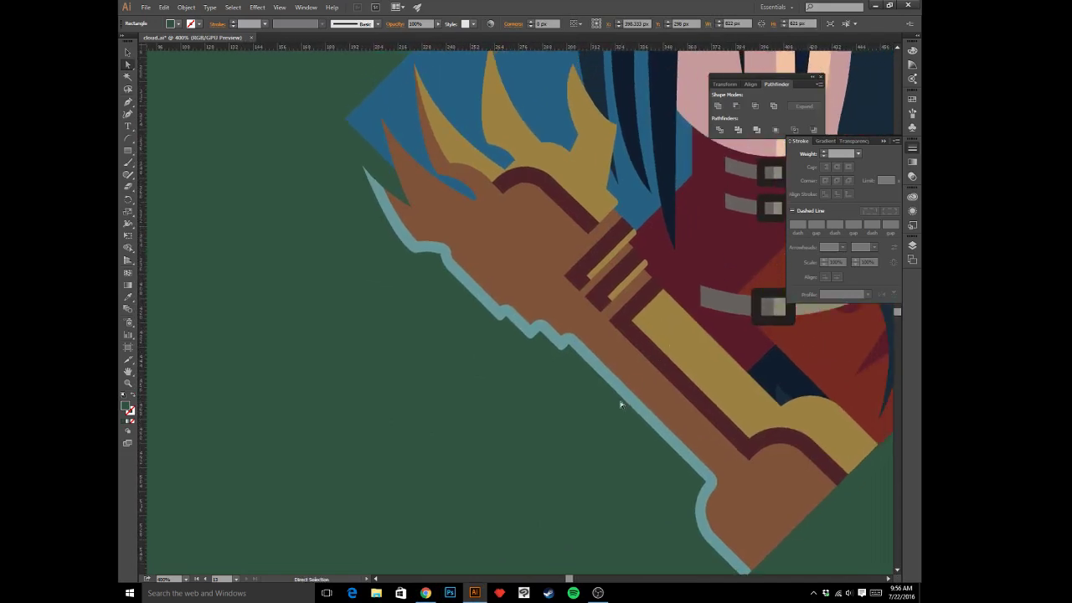
{"action": "left_click", "coordinate": [645, 388]}
{"action": "key", "text": "v"}
{"action": "left_click", "coordinate": [772, 515]}
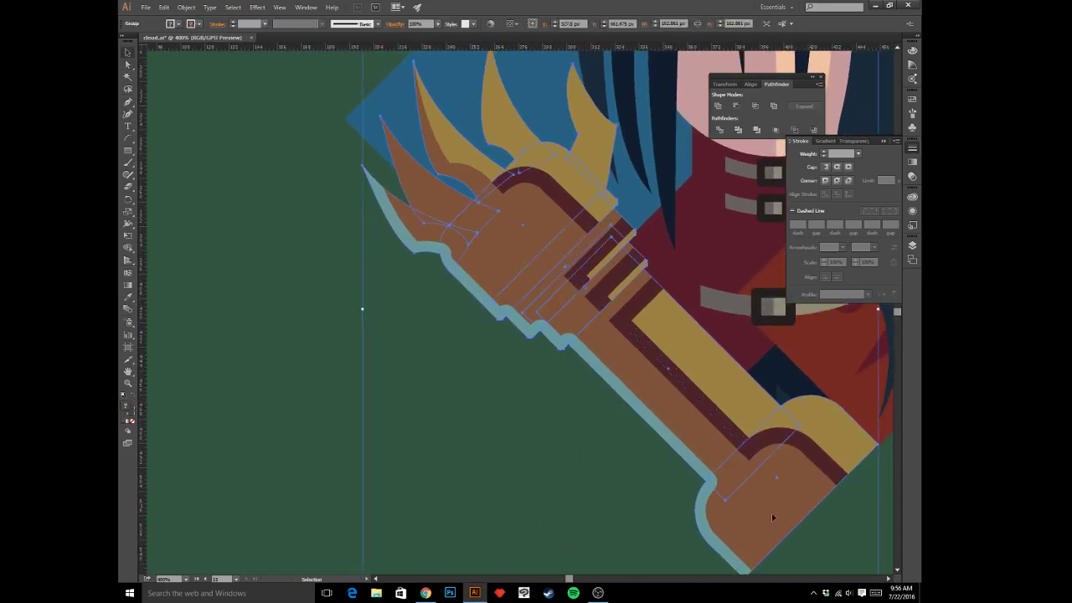
{"action": "left_click", "coordinate": [694, 515]}
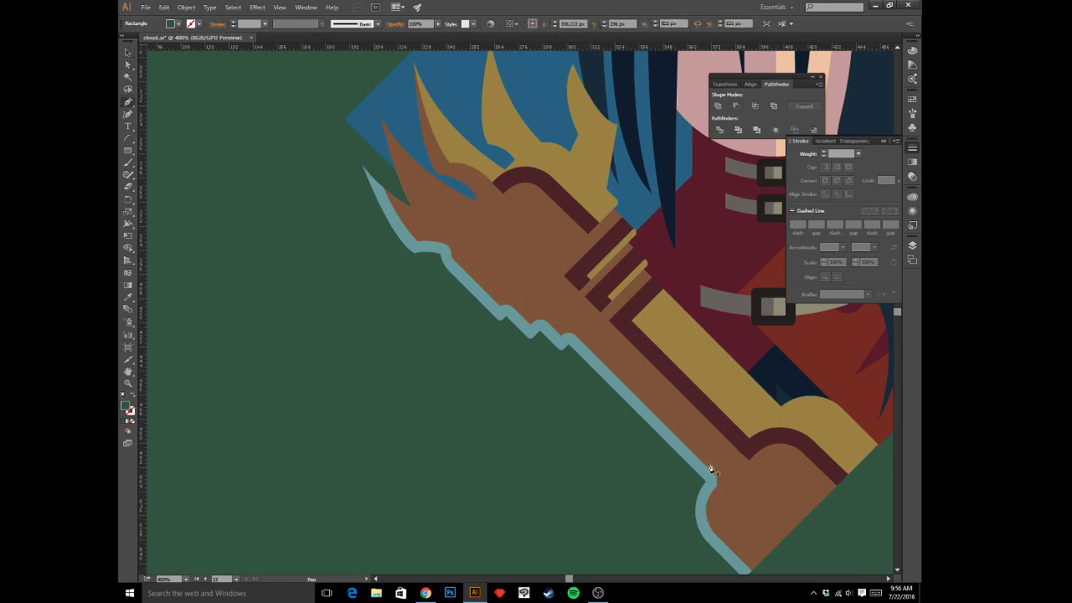
{"action": "left_click", "coordinate": [705, 485], "text": "ctrl"}
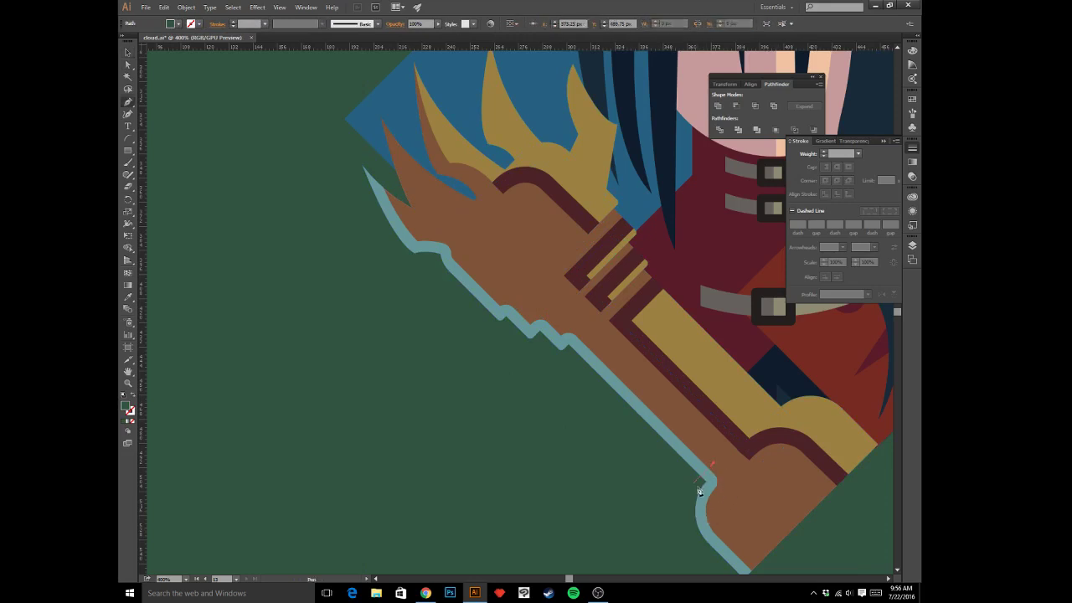
{"action": "key", "text": "i"}
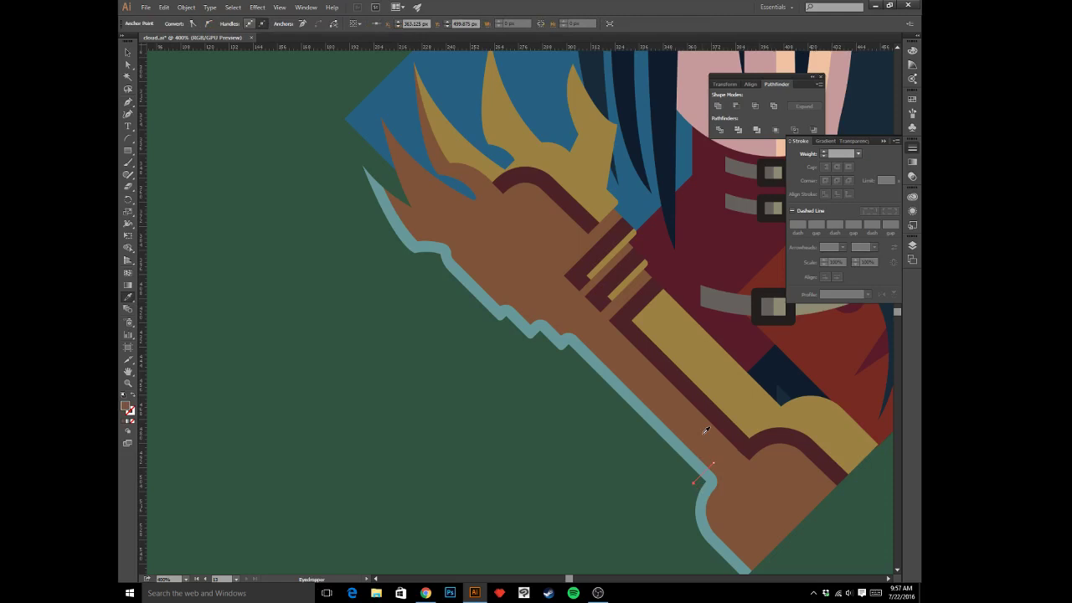
{"action": "key", "text": "shift+x"}
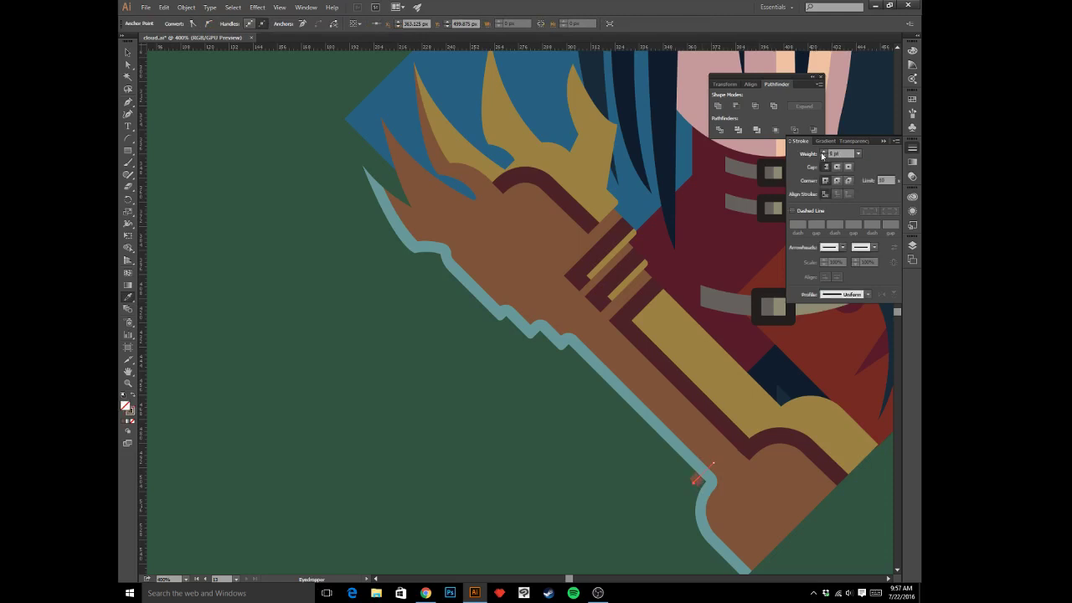
- Move the short brown line into the teal rim's clip group and nudge it into place as a notch near the elbow
{"action": "key", "text": "v"}
{"action": "key", "text": "Delete"}
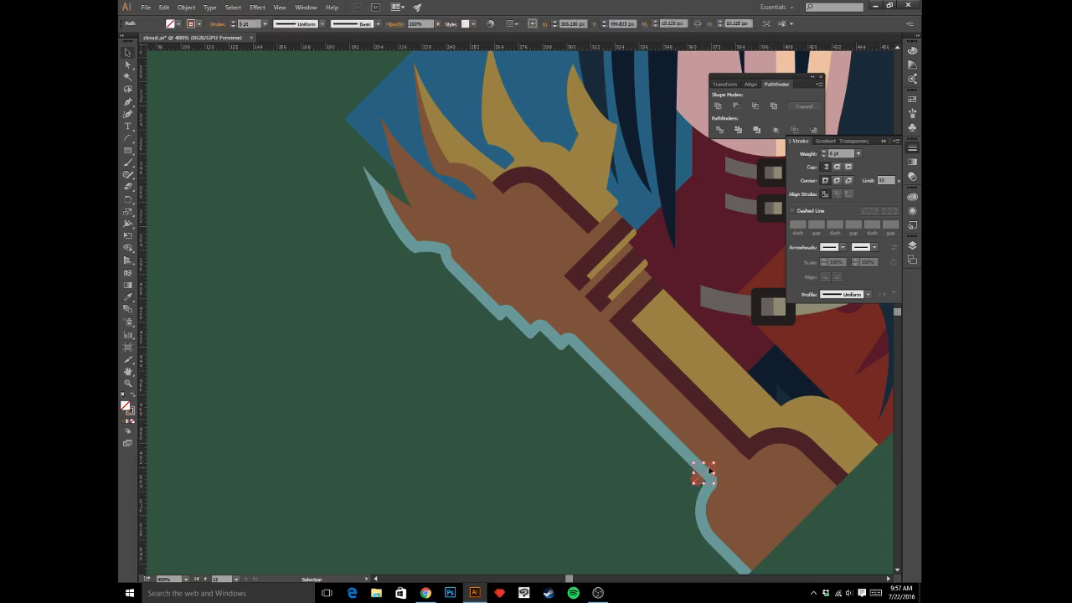
{"action": "key", "text": "a"}
{"action": "key", "text": "v"}
{"action": "left_click", "coordinate": [696, 474]}
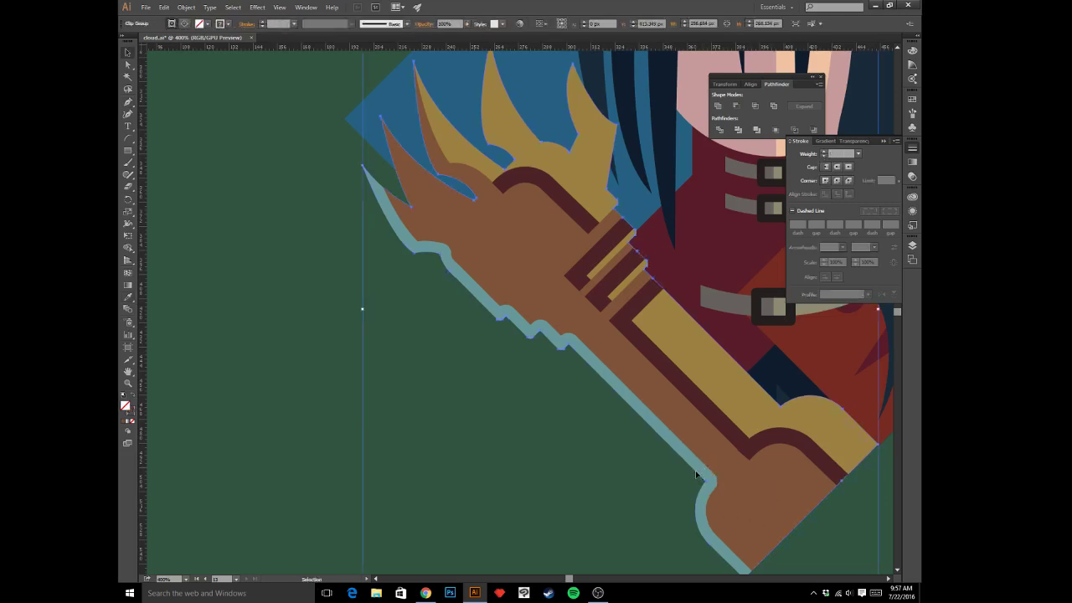
{"action": "double_click", "coordinate": [696, 473]}
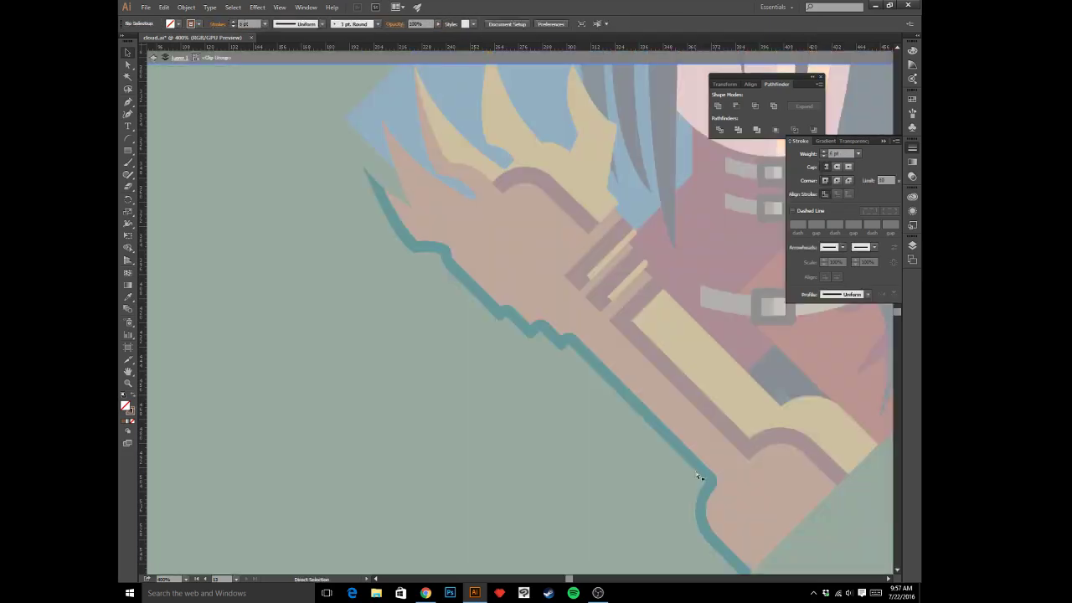
{"action": "left_click", "coordinate": [697, 473]}
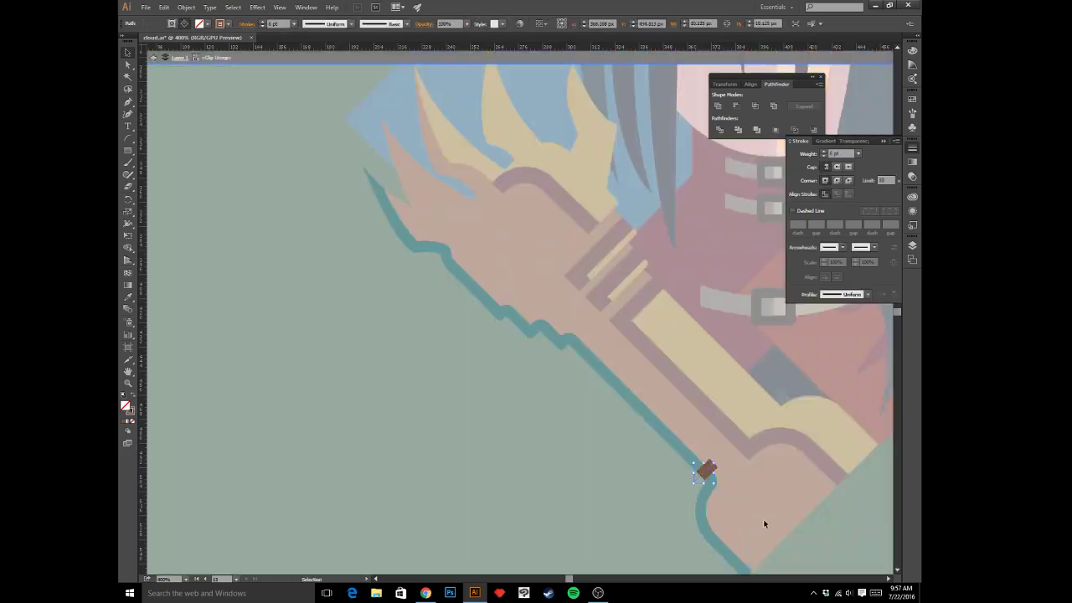
{"action": "key", "text": "Down"}
- Duplicate the brown notch line along the teal rim, placing three copies at the jagged middle section and one near the claws, nudged into position
{"action": "left_click_drag", "start_coordinate": [705, 472], "coordinate": [556, 326]}
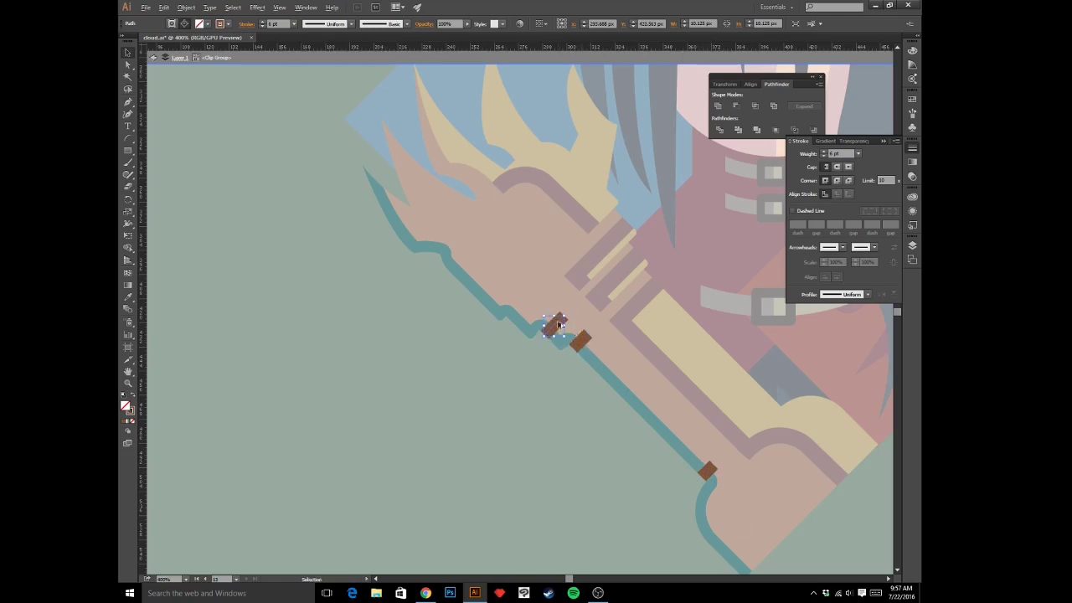
{"action": "left_click_drag", "start_coordinate": [558, 326], "coordinate": [525, 311]}
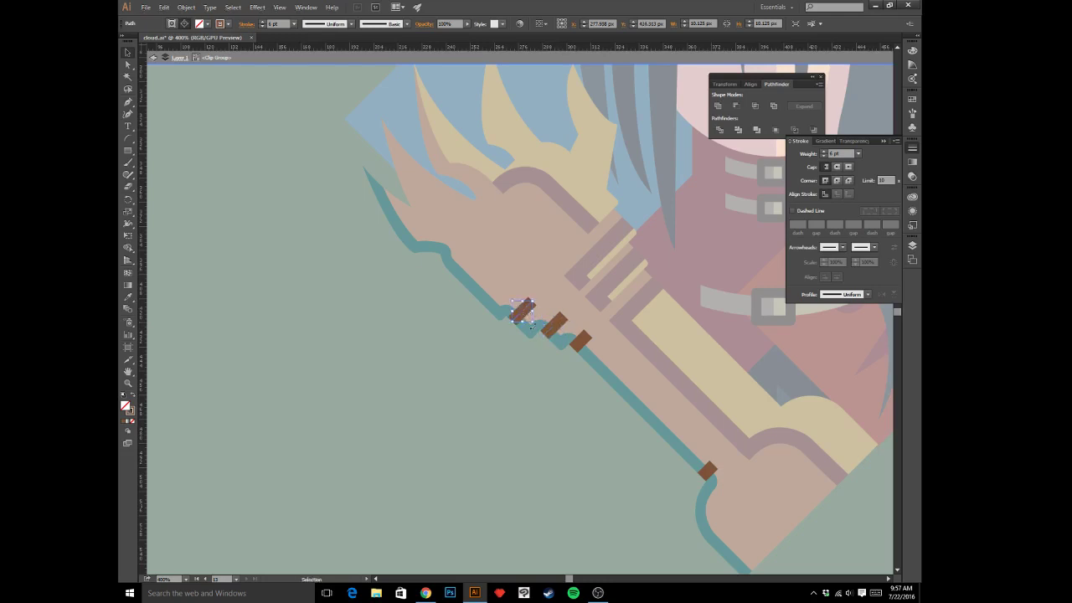
{"action": "key", "text": "Left"}
{"action": "left_click_drag", "start_coordinate": [523, 313], "coordinate": [448, 249]}
{"action": "key", "text": "Up"}
{"action": "key", "text": "Left"}
{"action": "key", "text": "Down"}
{"action": "key", "text": "Left"}
{"action": "key", "text": "Left"}
{"action": "key", "text": "Down"}
{"action": "double_click", "coordinate": [440, 379]}
- Examine the notched gauntlet rim against the whole portrait and the neighbouring artboard
{"action": "key", "text": "ctrl+minus"}
{"action": "key", "text": "ctrl+minus"}
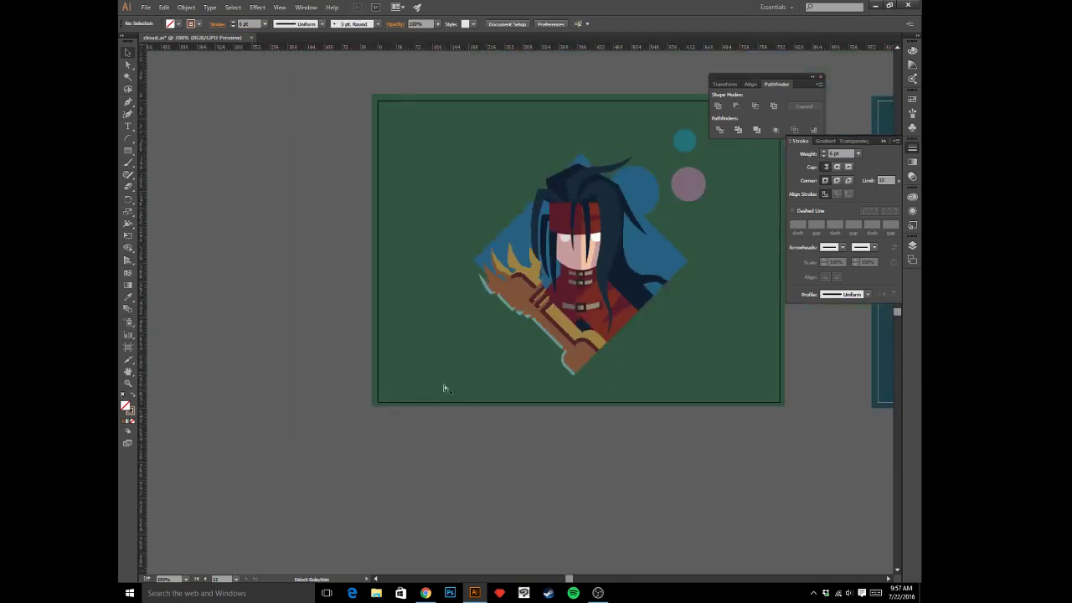
{"action": "left_click_drag", "start_coordinate": [621, 465], "coordinate": [545, 480]}
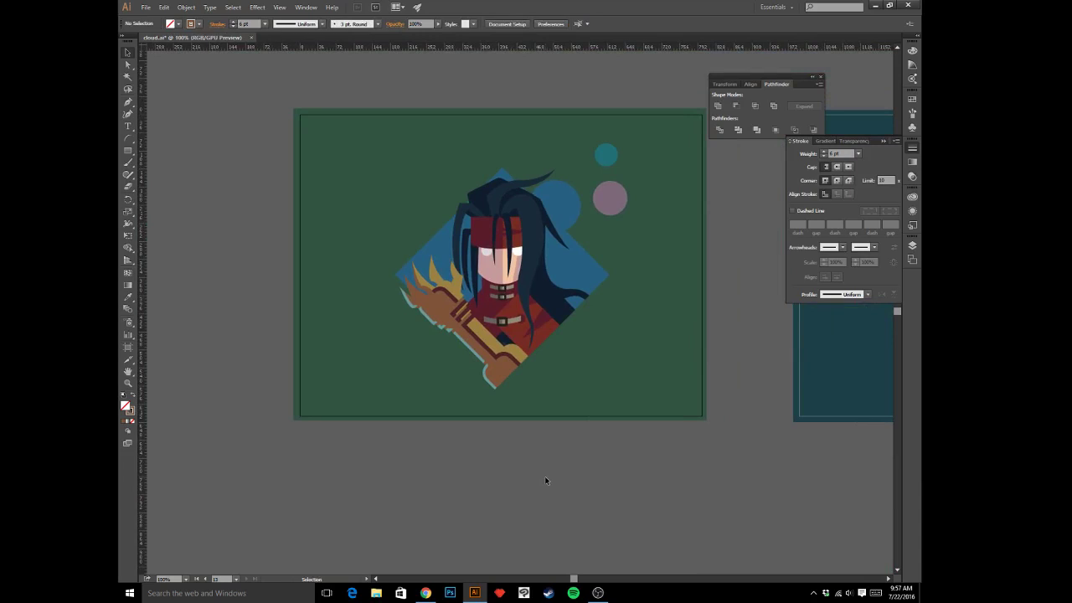
{"action": "key", "text": "ctrl+minus"}
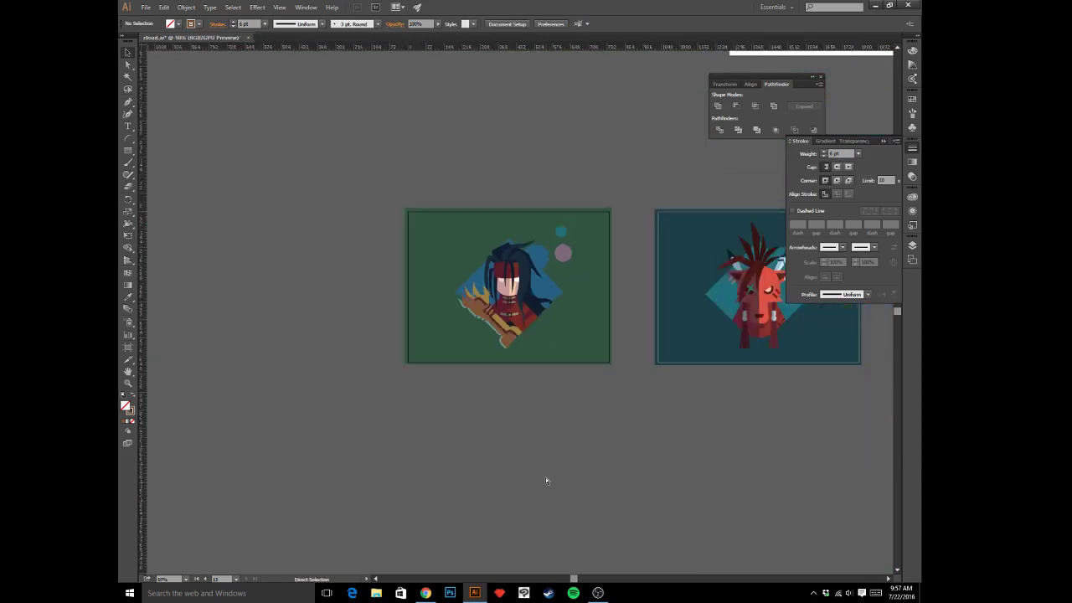
{"action": "key", "text": "ctrl+equal"}
{"action": "key", "text": "ctrl+equal"}
{"action": "key", "text": "ctrl+equal"}
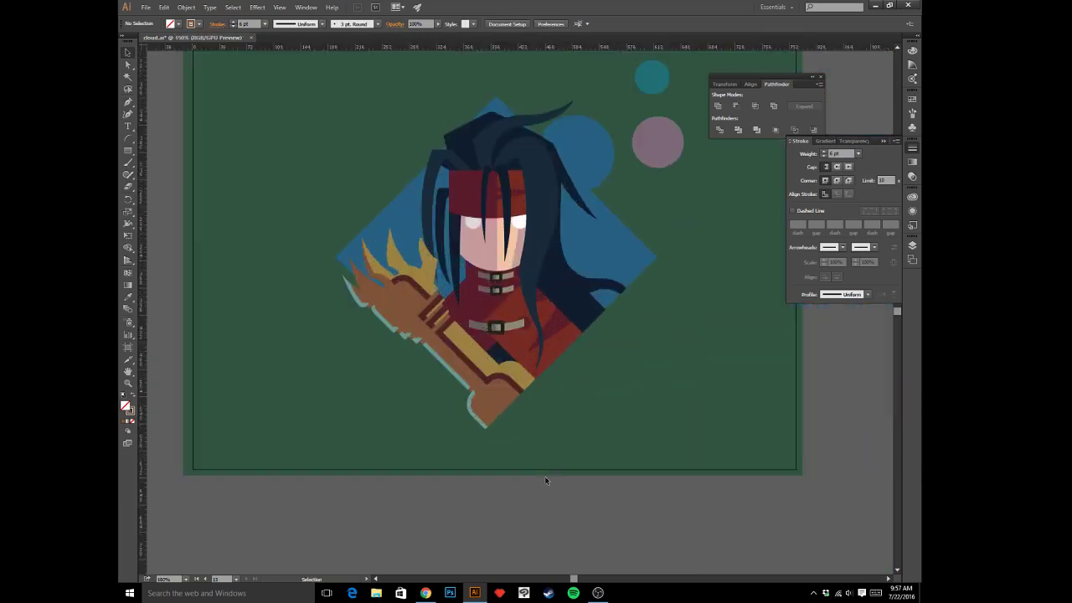
- Isolate the gauntlet group and try selecting its brown shapes by fill colour with the Magic Wand
{"action": "left_click_drag", "start_coordinate": [581, 446], "coordinate": [744, 437]}
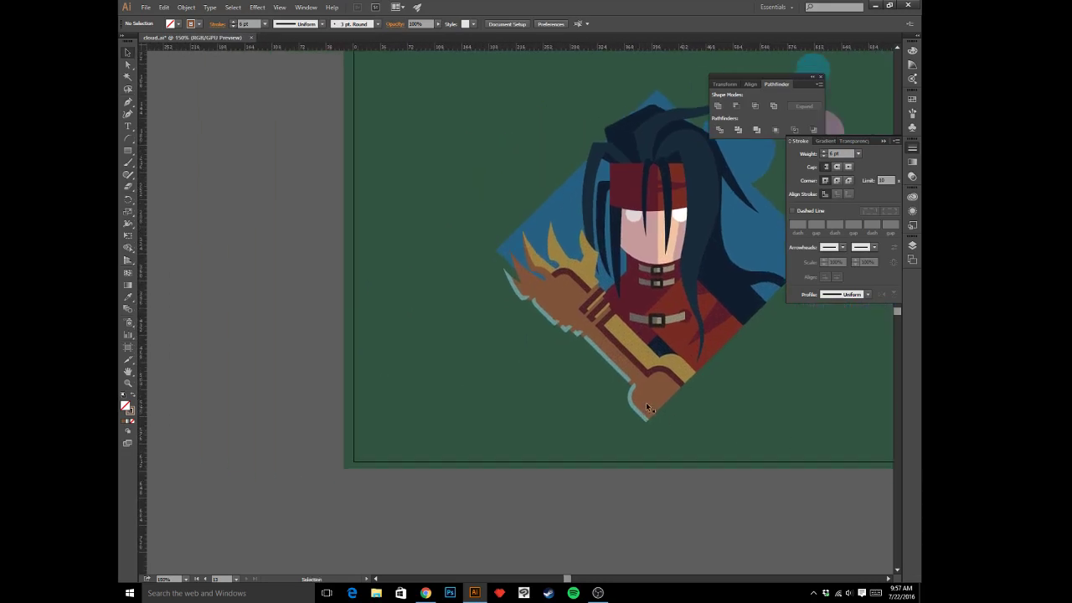
{"action": "left_click", "coordinate": [646, 406]}
{"action": "double_click", "coordinate": [652, 390]}
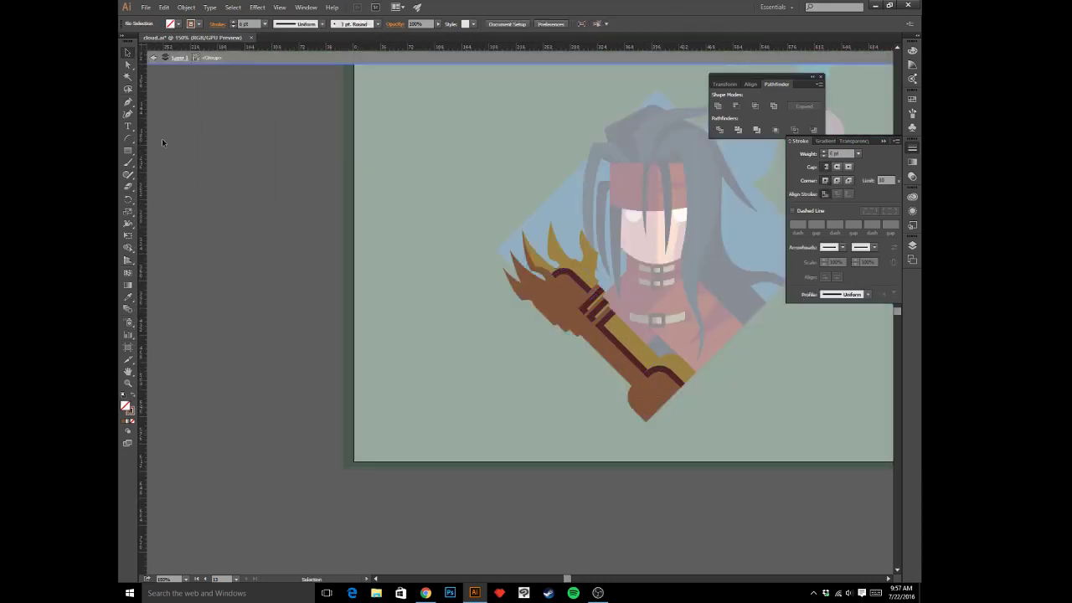
{"action": "left_click", "coordinate": [127, 76]}
{"action": "left_click", "coordinate": [561, 295]}
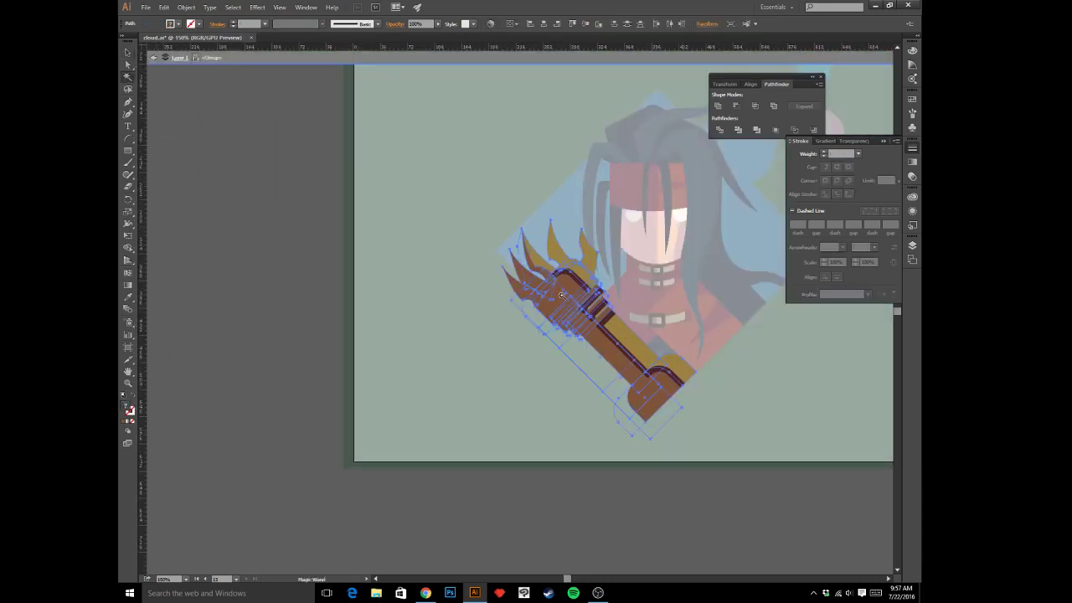
{"action": "key", "text": "a"}
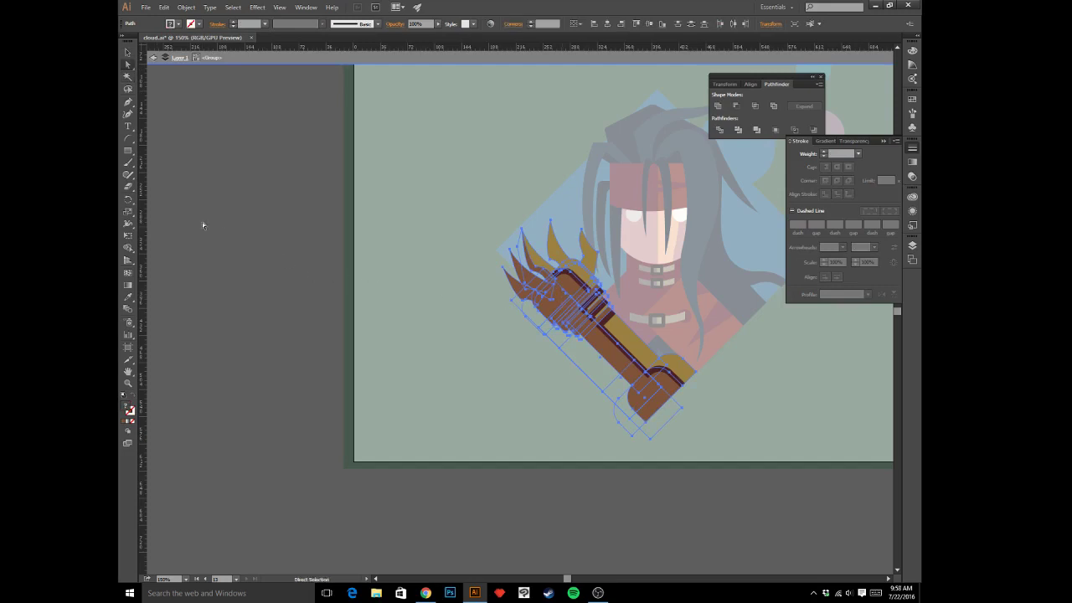
{"action": "left_click", "coordinate": [226, 239]}
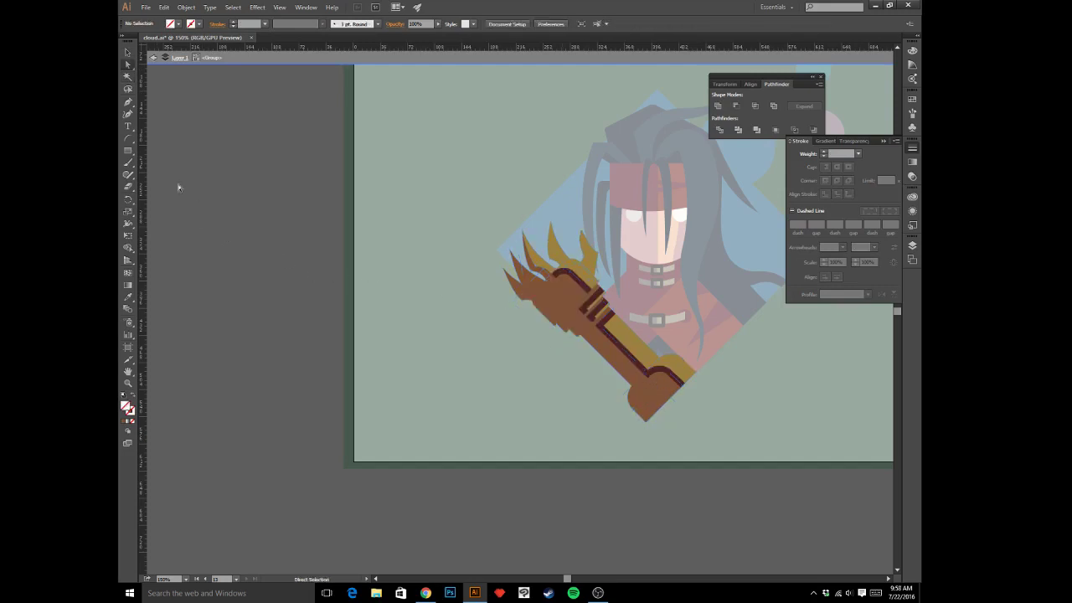
- Set the Magic Wand's fill colour tolerance to 8 and select only the brown gauntlet shapes
{"action": "double_click", "coordinate": [127, 77]}
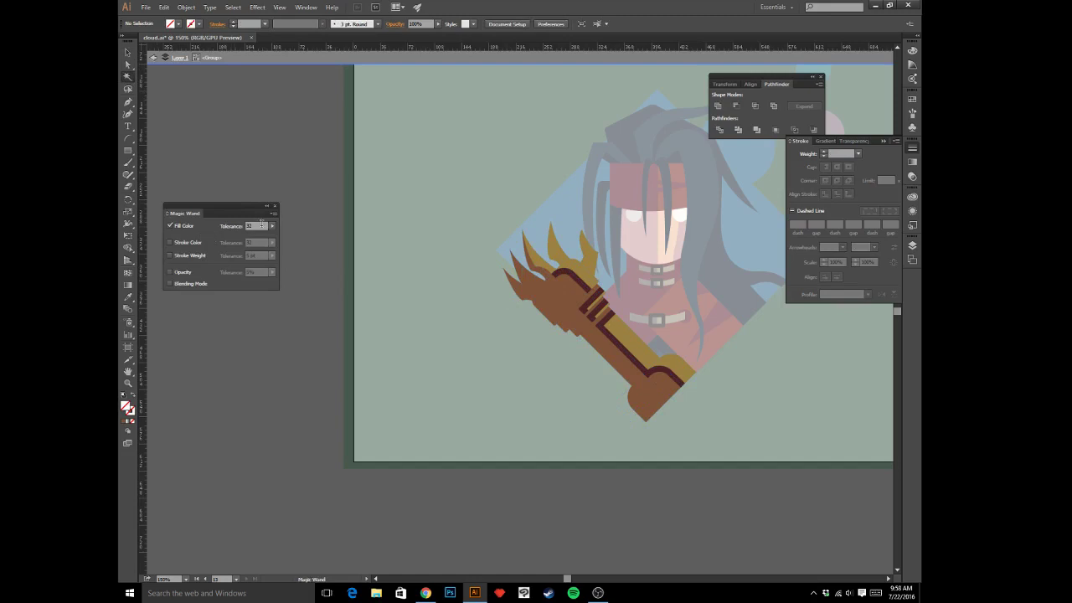
{"action": "left_click", "coordinate": [248, 225]}
{"action": "type", "text": "8"}
{"action": "left_click", "coordinate": [559, 303]}
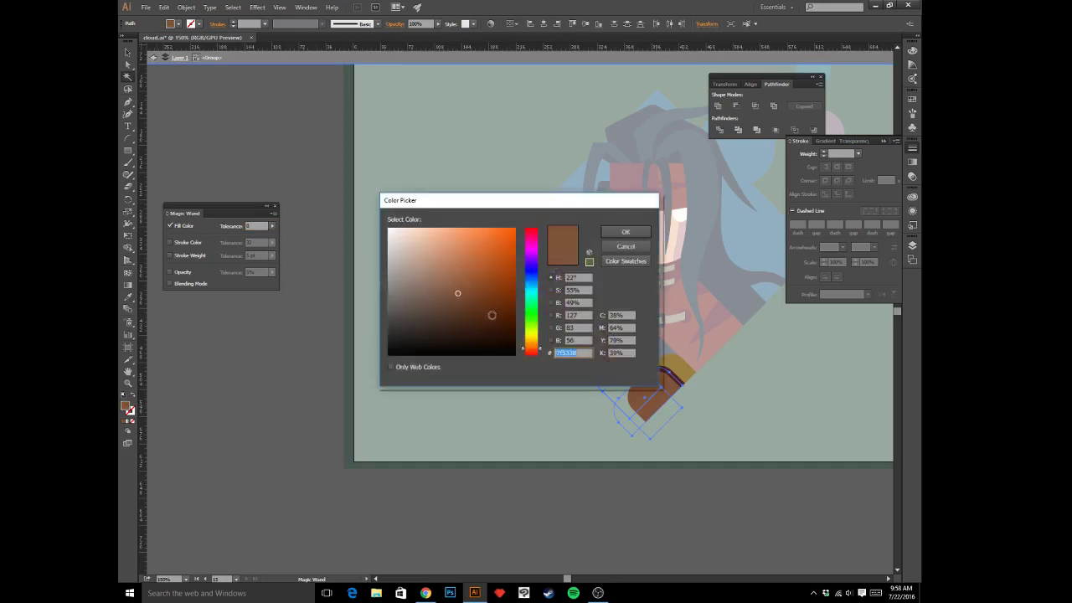
- Recolour the selected brown gauntlet shapes to the muted reddish brown #754748 and exit the group's isolation
{"action": "left_click", "coordinate": [466, 293]}
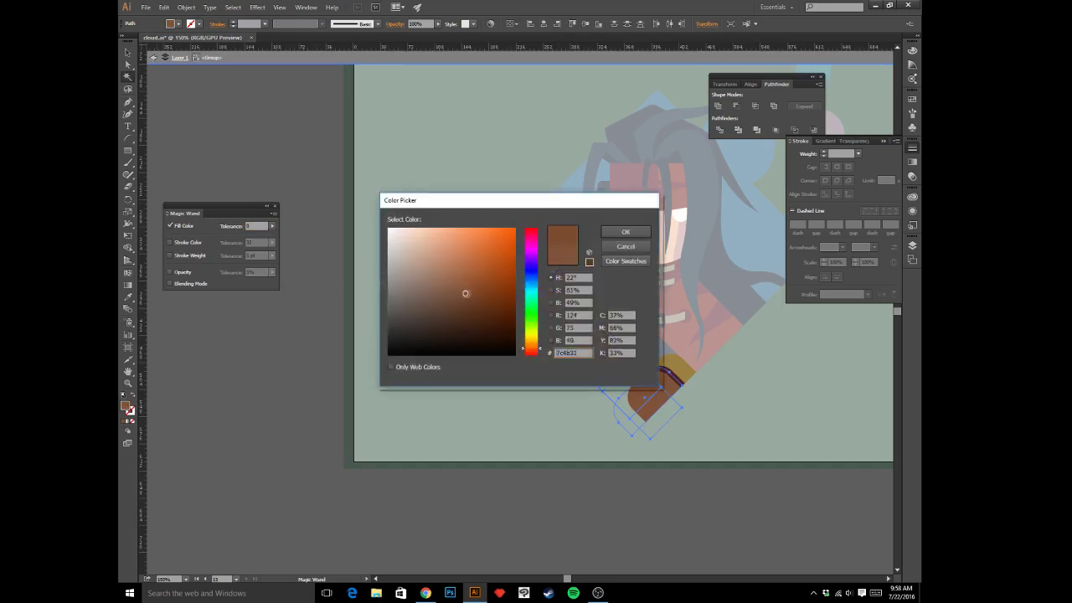
{"action": "left_click", "coordinate": [551, 341]}
{"action": "left_click_drag", "start_coordinate": [536, 329], "coordinate": [533, 319]}
{"action": "left_click", "coordinate": [614, 235]}
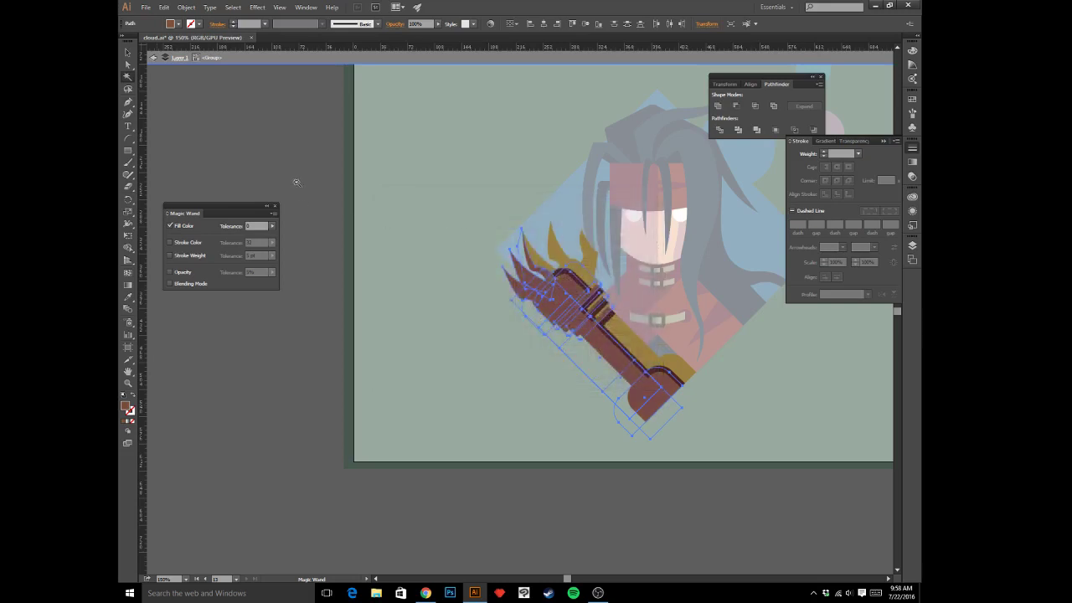
{"action": "left_click", "coordinate": [130, 51]}
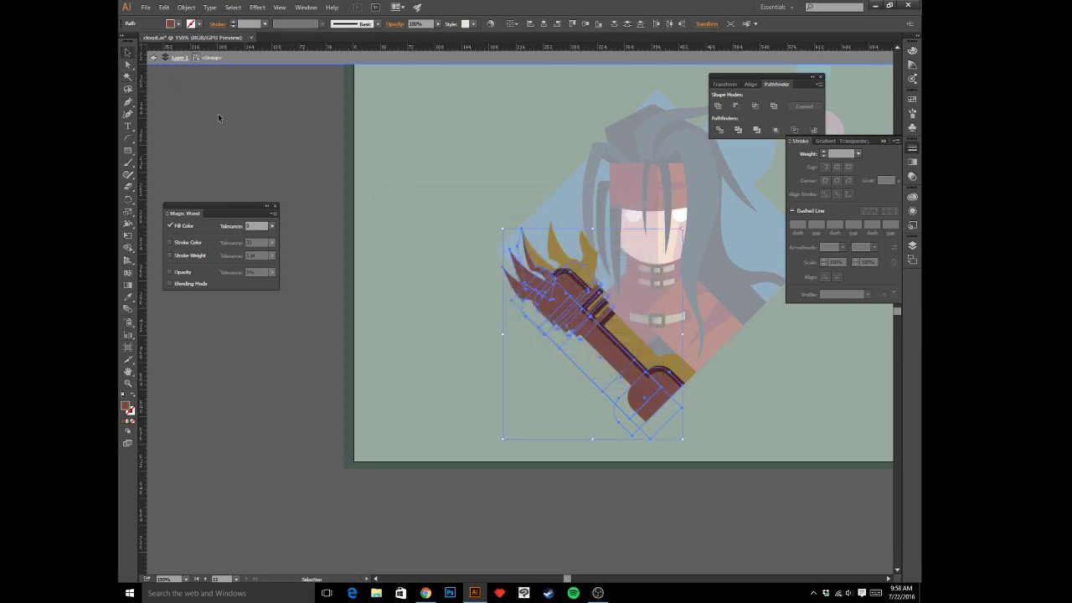
{"action": "double_click", "coordinate": [127, 406]}
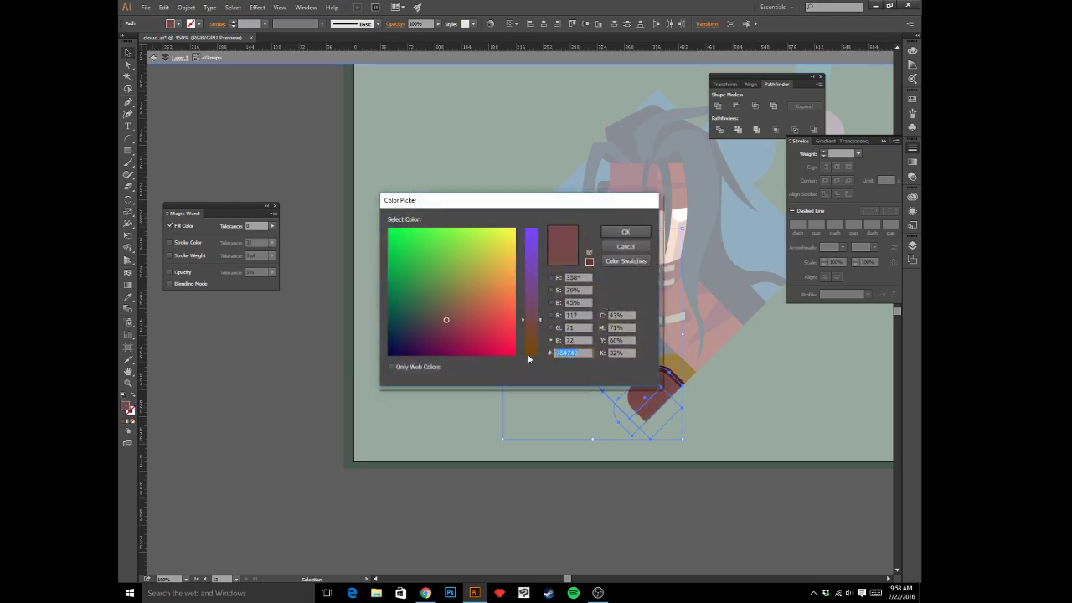
{"action": "left_click", "coordinate": [624, 232]}
{"action": "left_click", "coordinate": [550, 485]}
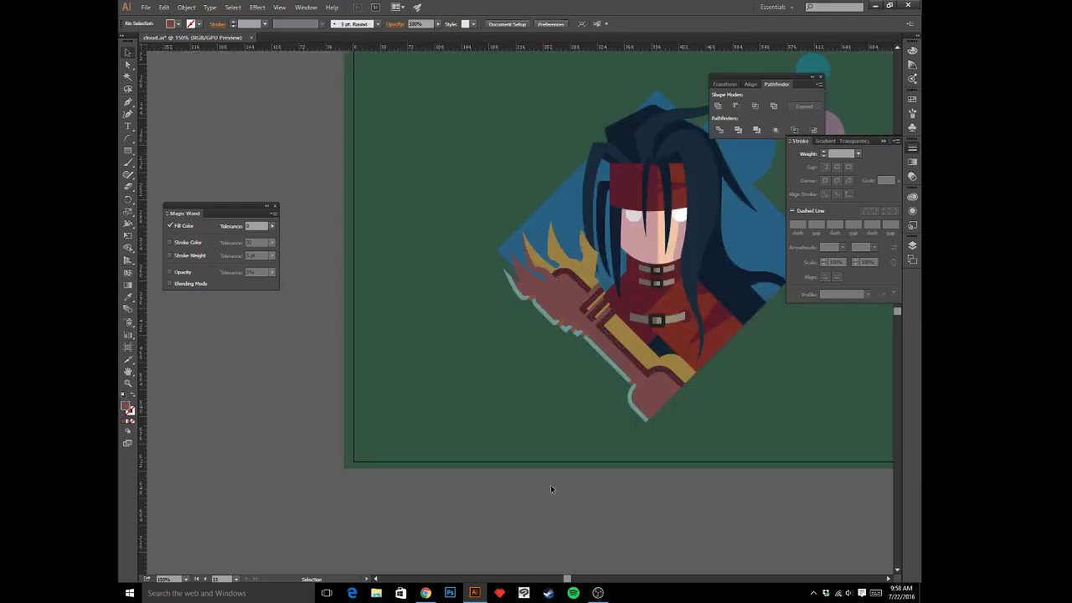
- Examine the recoloured gauntlet within the whole portrait and up close along its notched rim
{"action": "key", "text": "ctrl+minus"}
{"action": "key", "text": "ctrl+minus"}
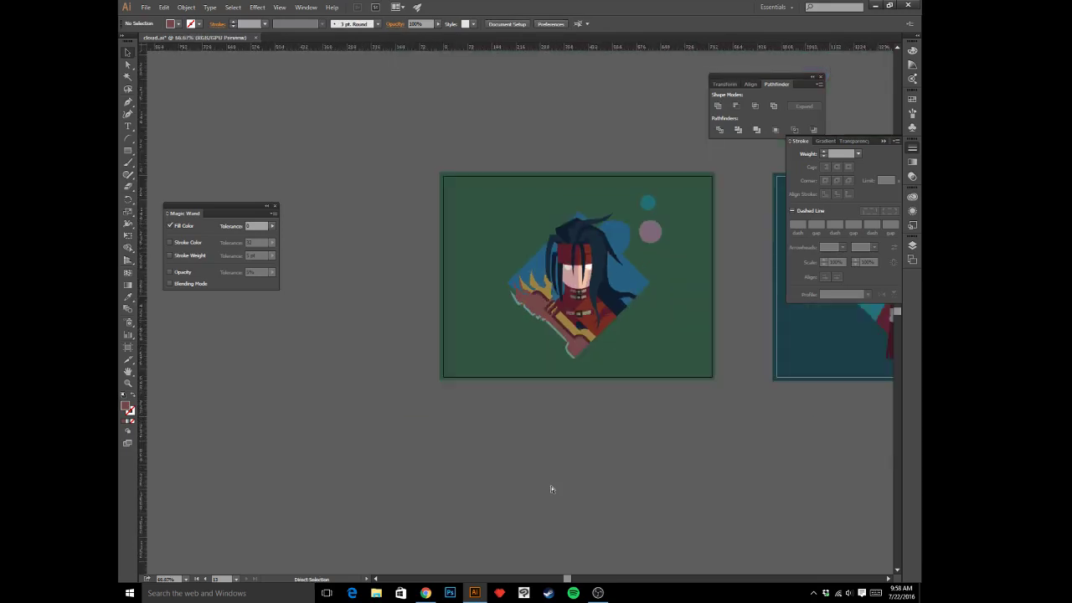
{"action": "key", "text": "ctrl+plus"}
{"action": "key", "text": "ctrl+plus"}
{"action": "key", "text": "ctrl+plus"}
{"action": "key", "text": "ctrl+plus"}
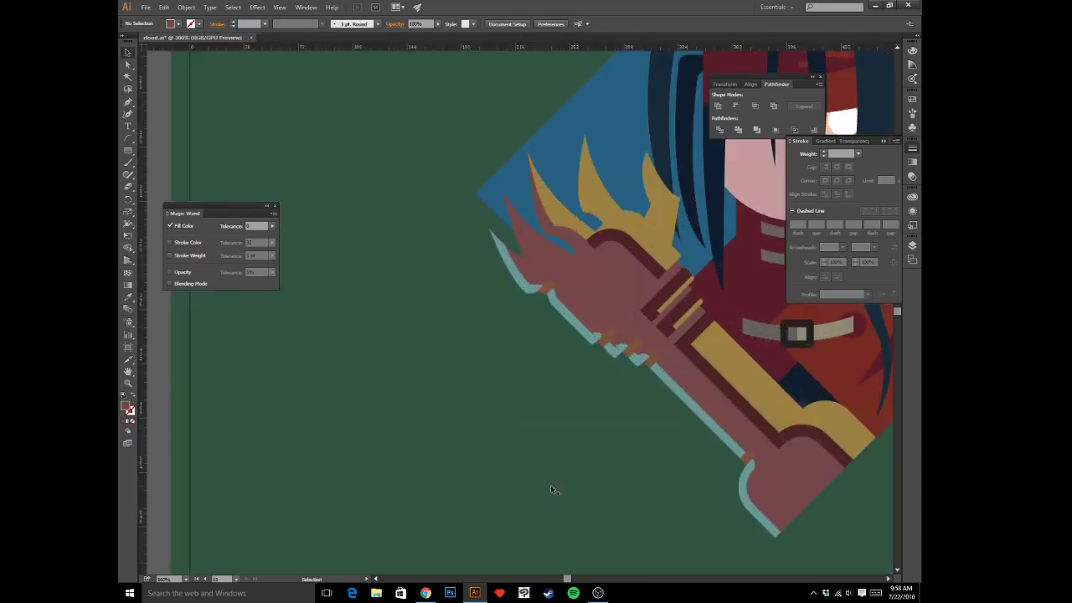
{"action": "left_click_drag", "start_coordinate": [594, 464], "coordinate": [489, 405]}
- Recolour the five short brown strokes at the gauntlet's rim notches to the gauntlet's muted reddish brown #754748
{"action": "key", "text": "a"}
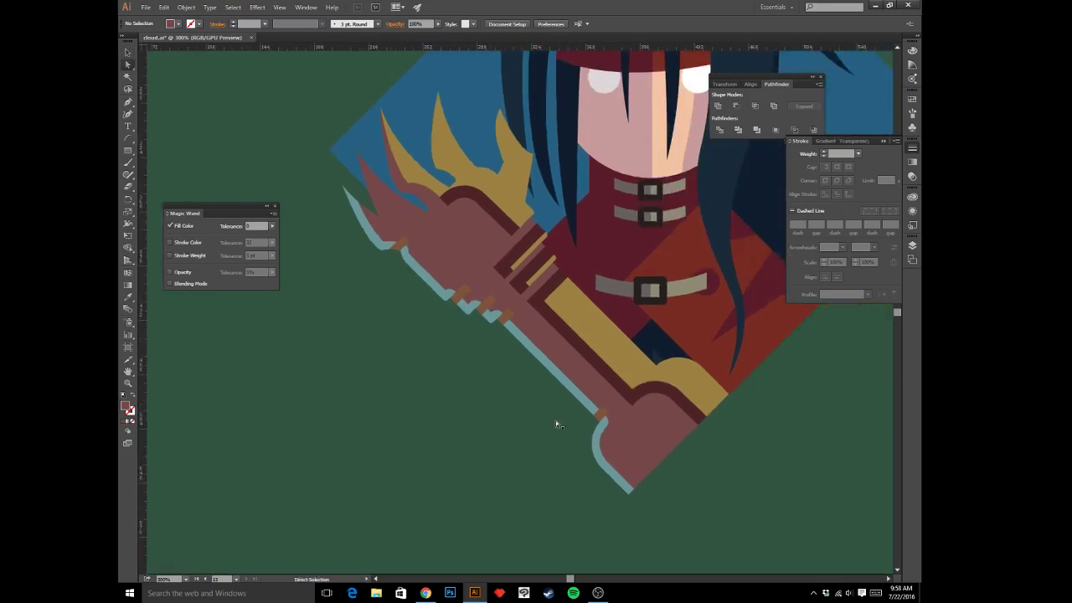
{"action": "left_click", "coordinate": [601, 419]}
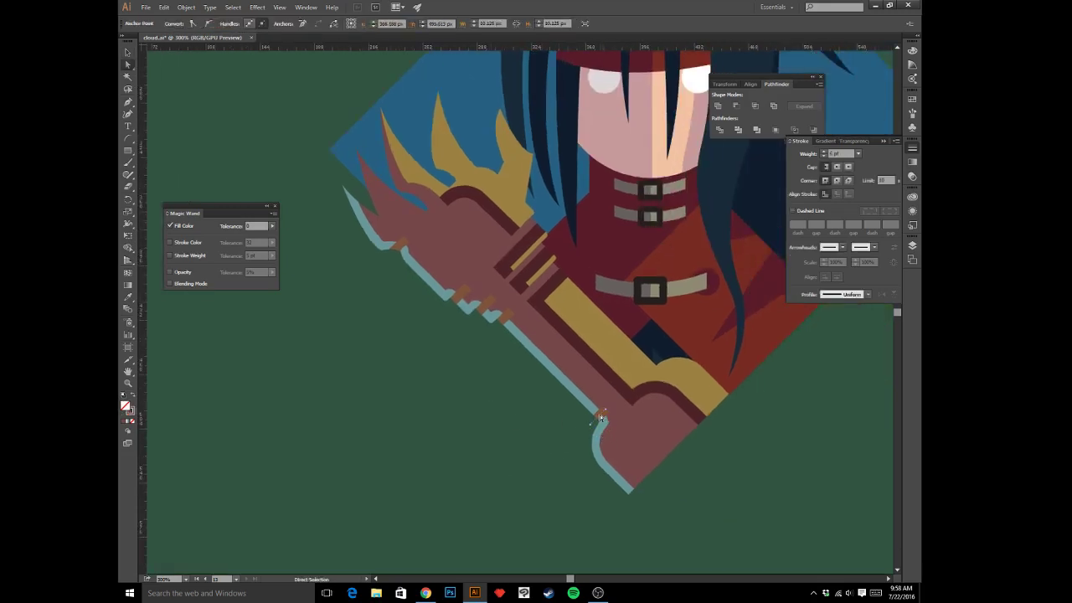
{"action": "left_click", "coordinate": [492, 307]}
{"action": "left_click", "coordinate": [488, 304], "text": "shift"}
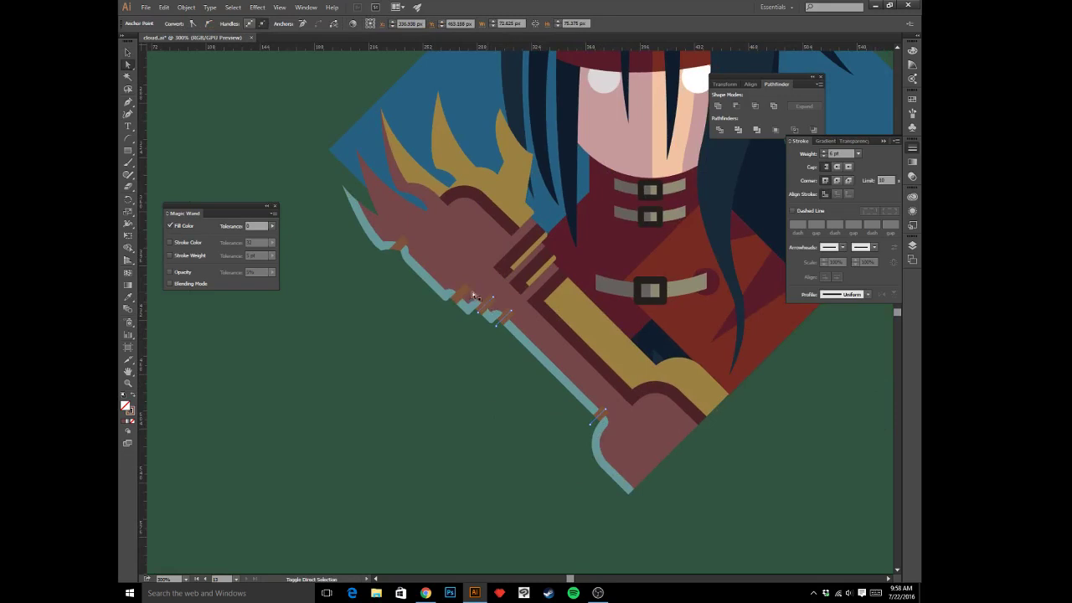
{"action": "left_click", "coordinate": [460, 293], "text": "shift"}
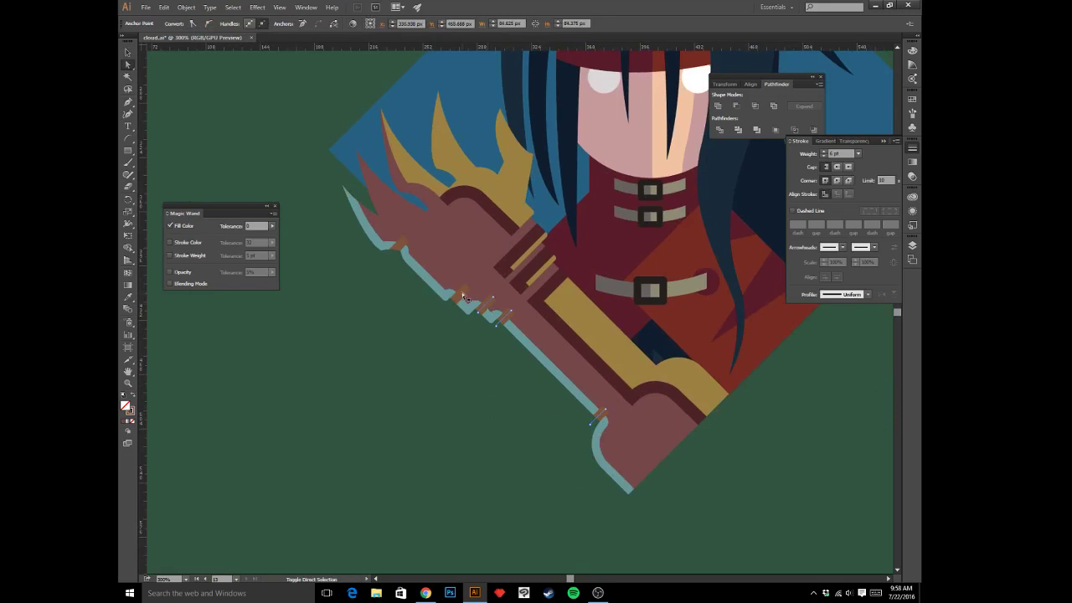
{"action": "left_click", "coordinate": [404, 248], "text": "shift"}
{"action": "left_click", "coordinate": [410, 241], "text": "shift"}
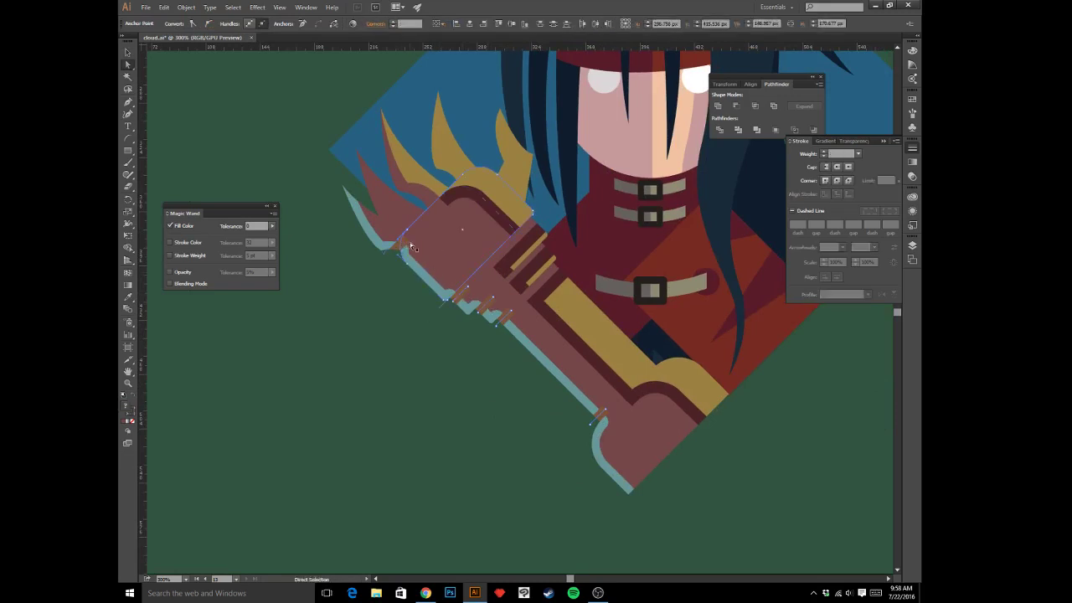
{"action": "left_click", "coordinate": [410, 242], "text": "shift"}
{"action": "left_click", "coordinate": [401, 246], "text": "shift"}
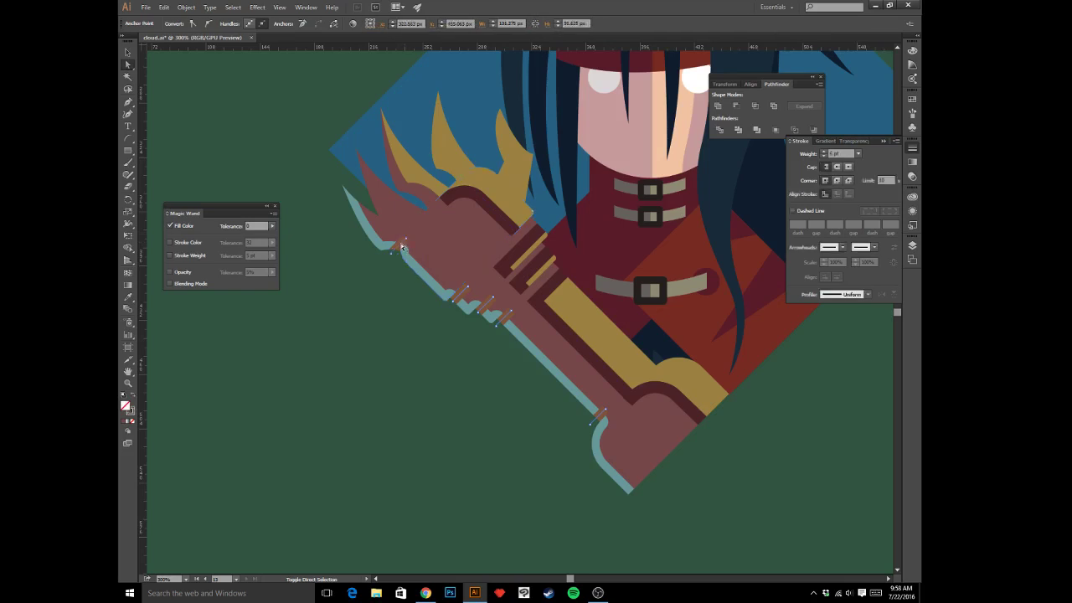
{"action": "double_click", "coordinate": [131, 410]}
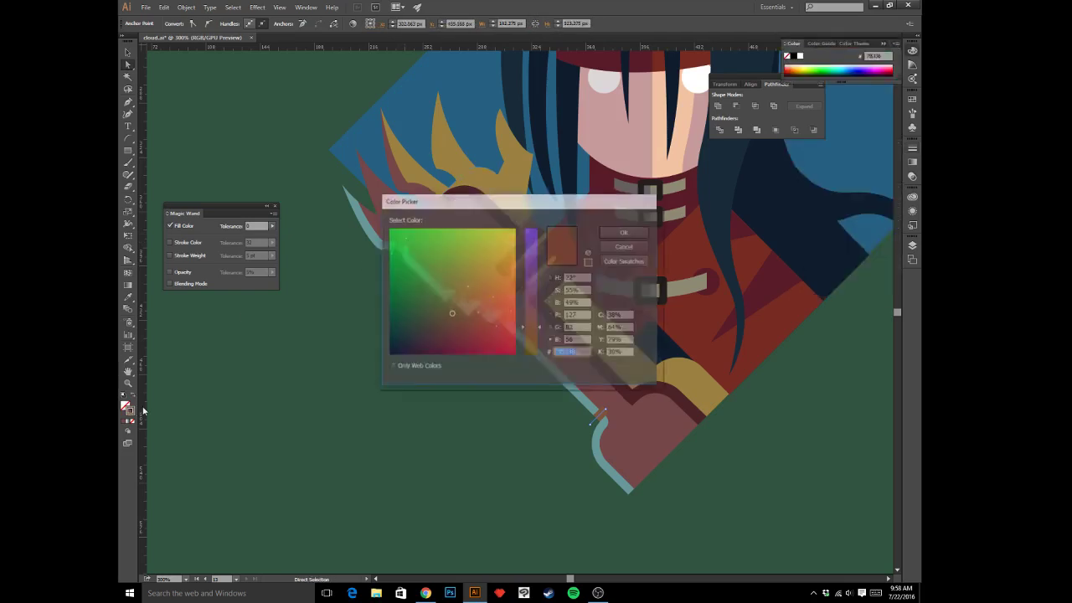
{"action": "key", "text": "Escape"}
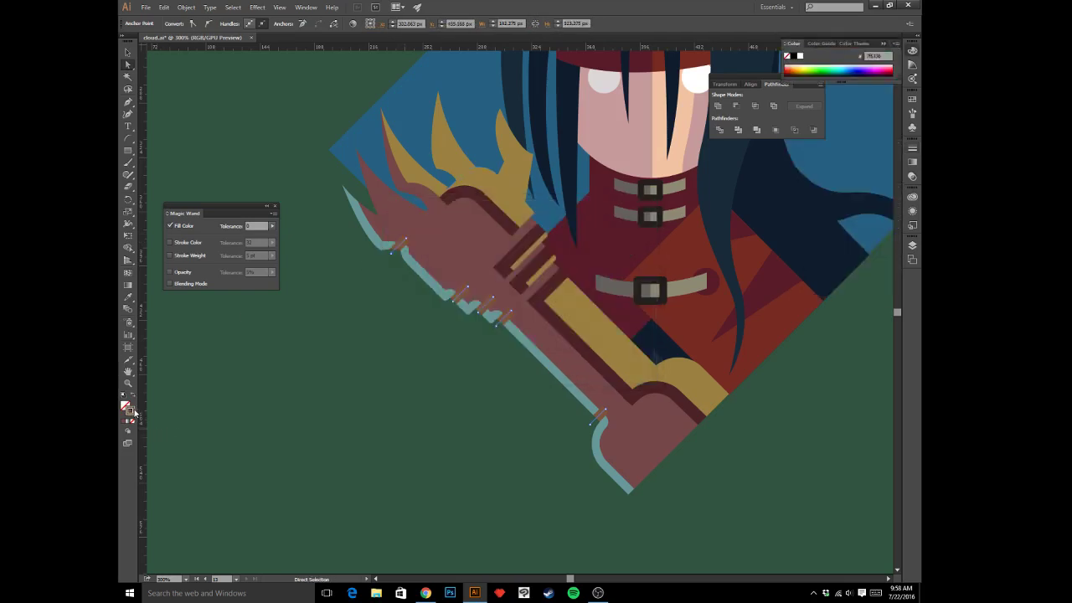
{"action": "double_click", "coordinate": [132, 410]}
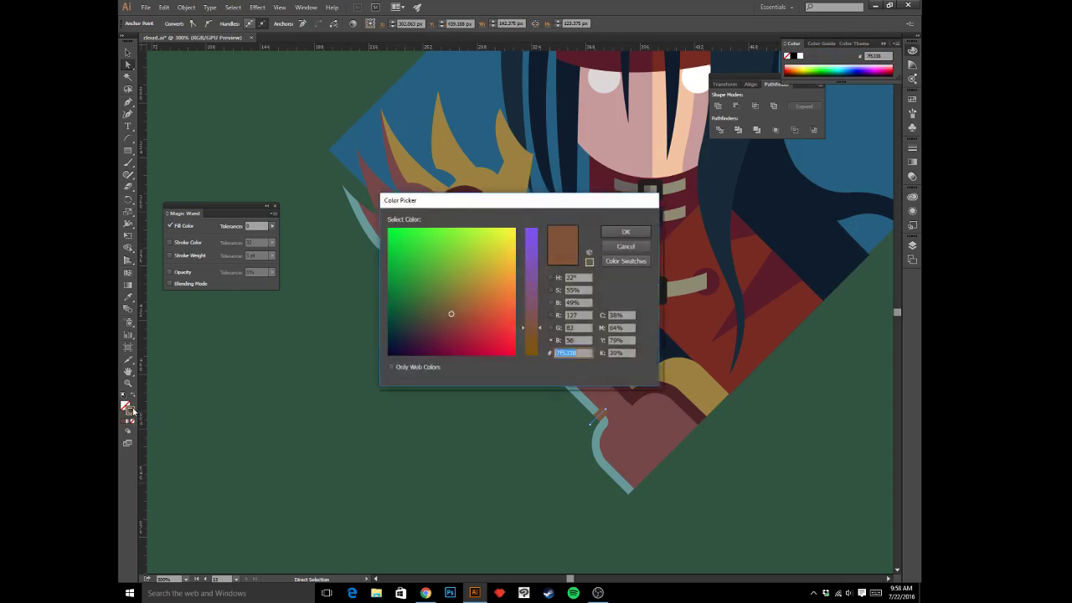
{"action": "key", "text": "Escape"}
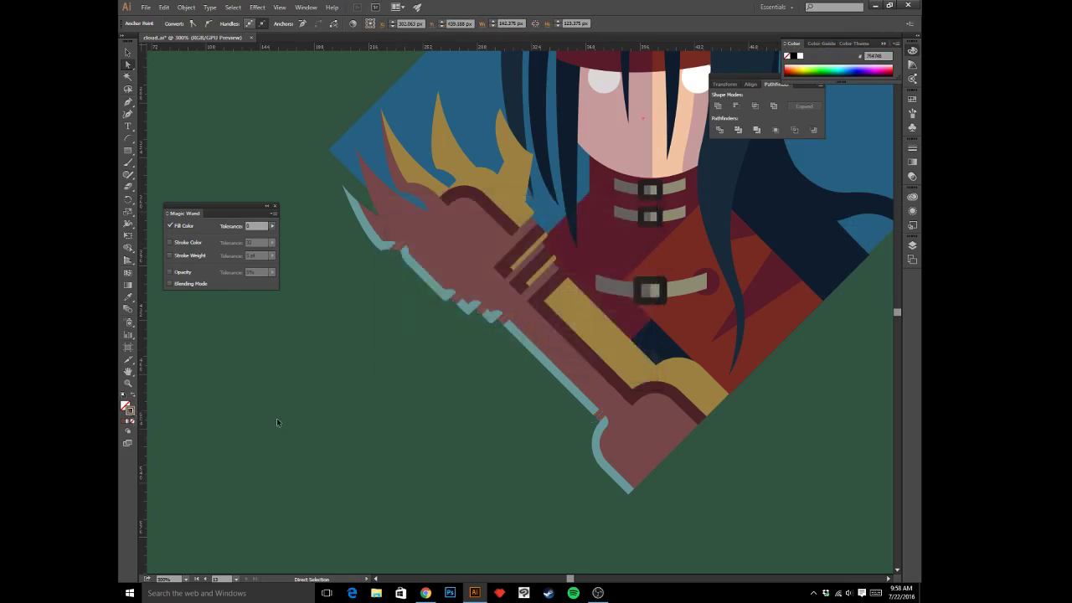
- Deselect everything and check the recoloured rim notches against the whole portrait and up close
{"action": "left_click", "coordinate": [277, 420]}
{"action": "key", "text": "ctrl+minus"}
{"action": "key", "text": "ctrl+minus"}
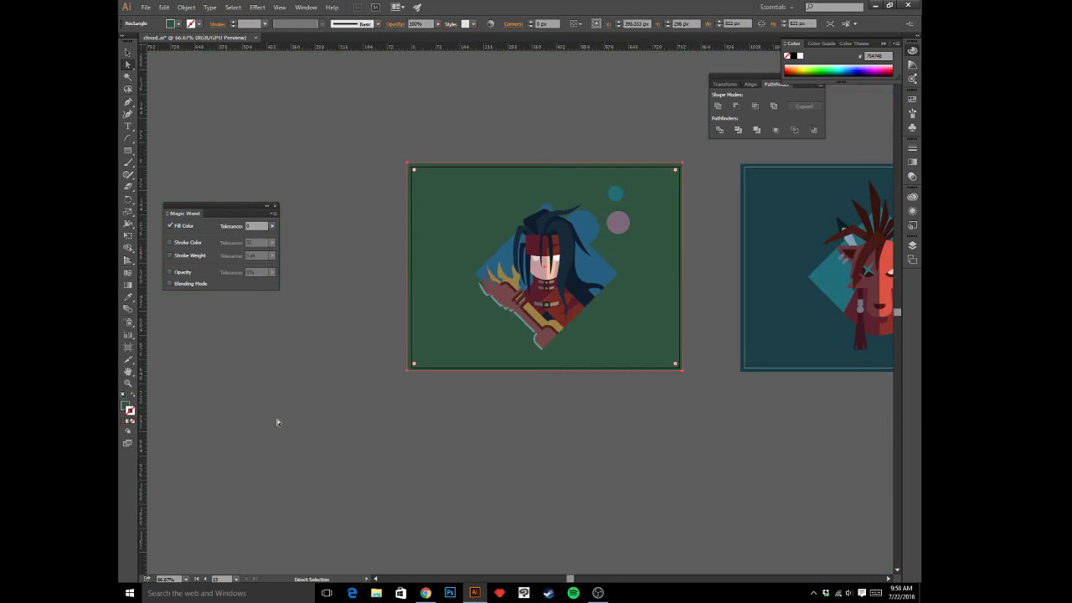
{"action": "left_click", "coordinate": [426, 459]}
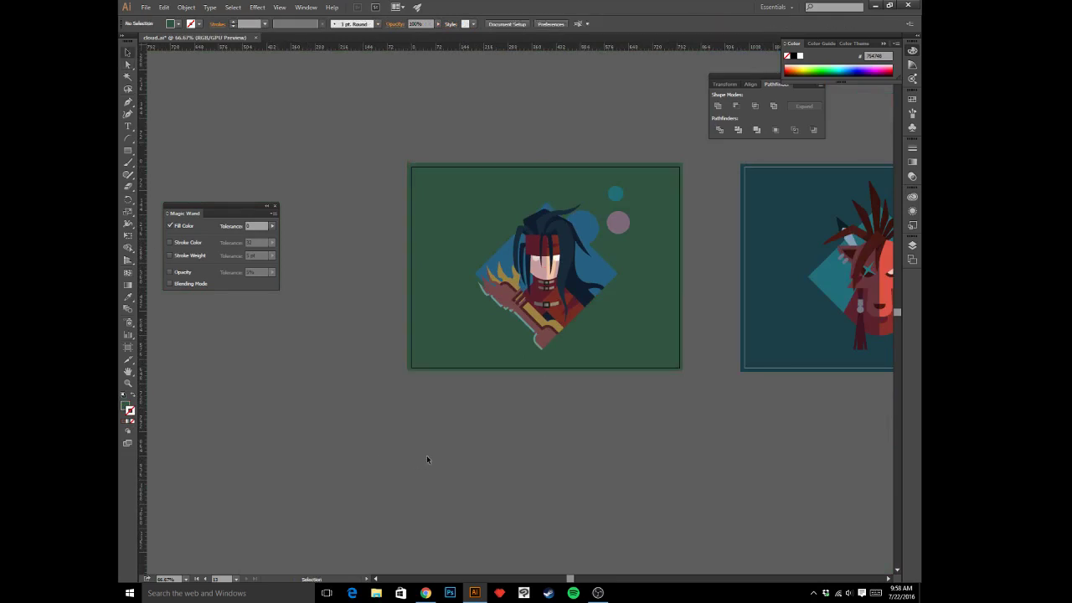
{"action": "key", "text": "ctrl+equal"}
{"action": "key", "text": "ctrl+equal"}
{"action": "key", "text": "ctrl+equal"}
{"action": "key", "text": "ctrl+equal"}
- Try extending the red coat panel's lower-left edge outward over the navy patch beside the gauntlet
{"action": "key", "text": "a"}
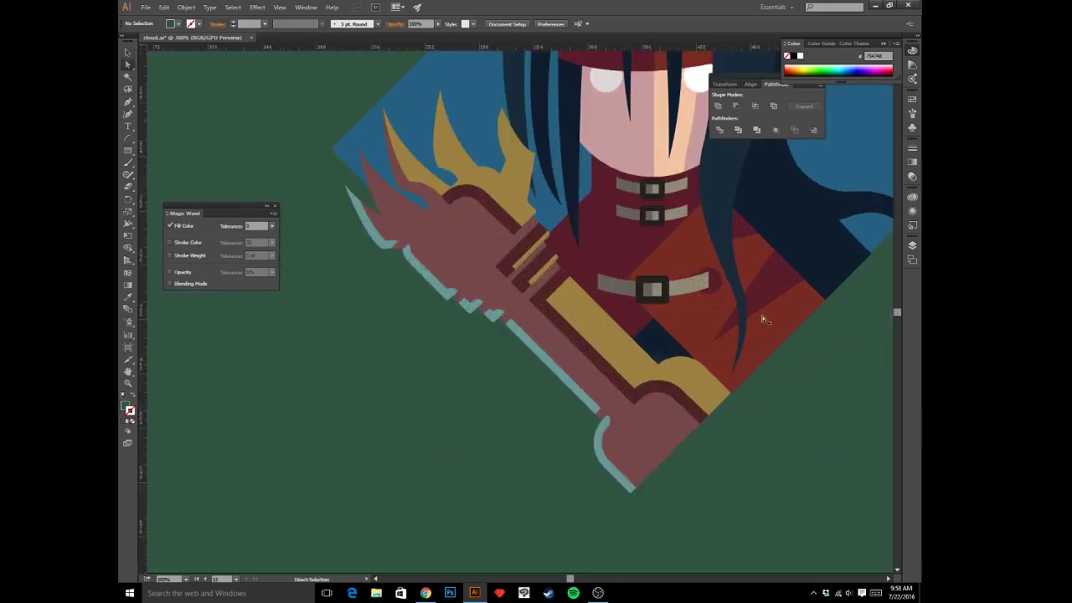
{"action": "left_click", "coordinate": [684, 328]}
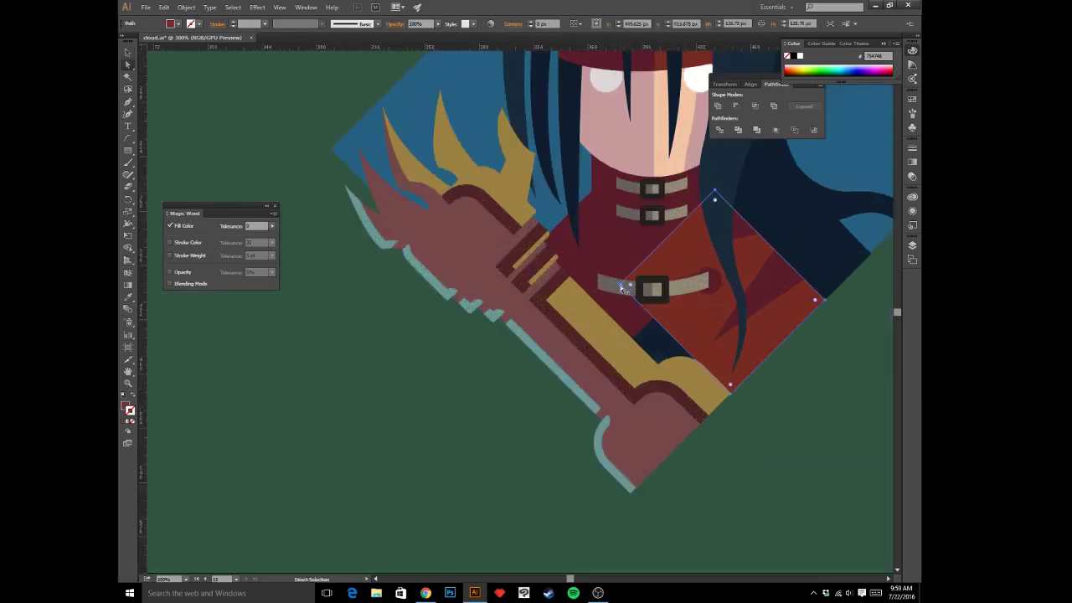
{"action": "left_click", "coordinate": [622, 287]}
{"action": "left_click_drag", "start_coordinate": [730, 394], "coordinate": [720, 415]}
{"action": "left_click", "coordinate": [751, 438]}
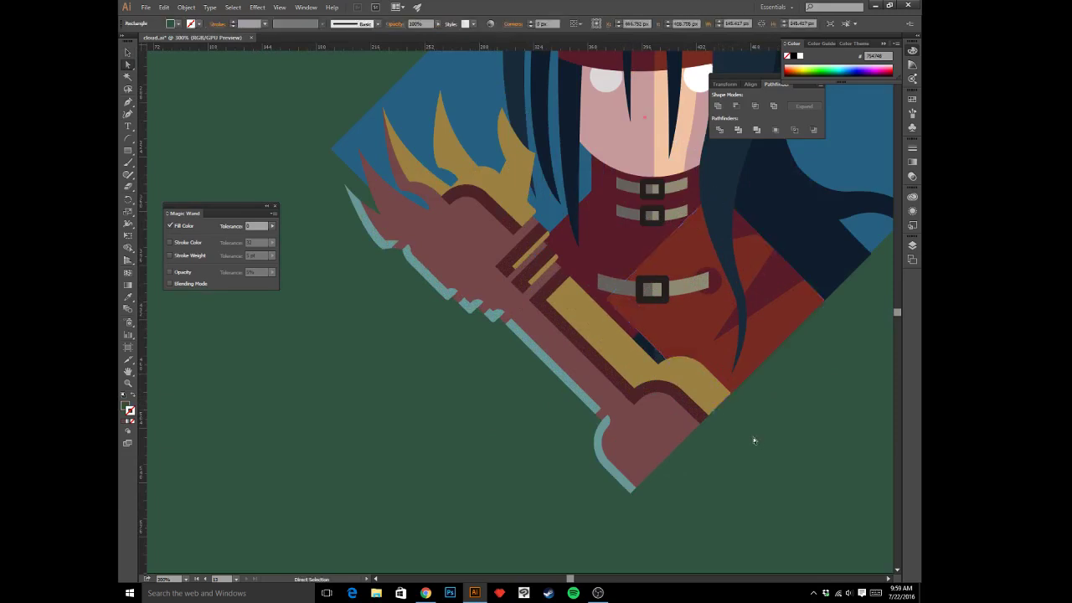
- Inspect the extended coat panel up close and in the whole portrait, and undo the edge change
{"action": "key", "text": "ctrl+plus"}
{"action": "key", "text": "ctrl+plus"}
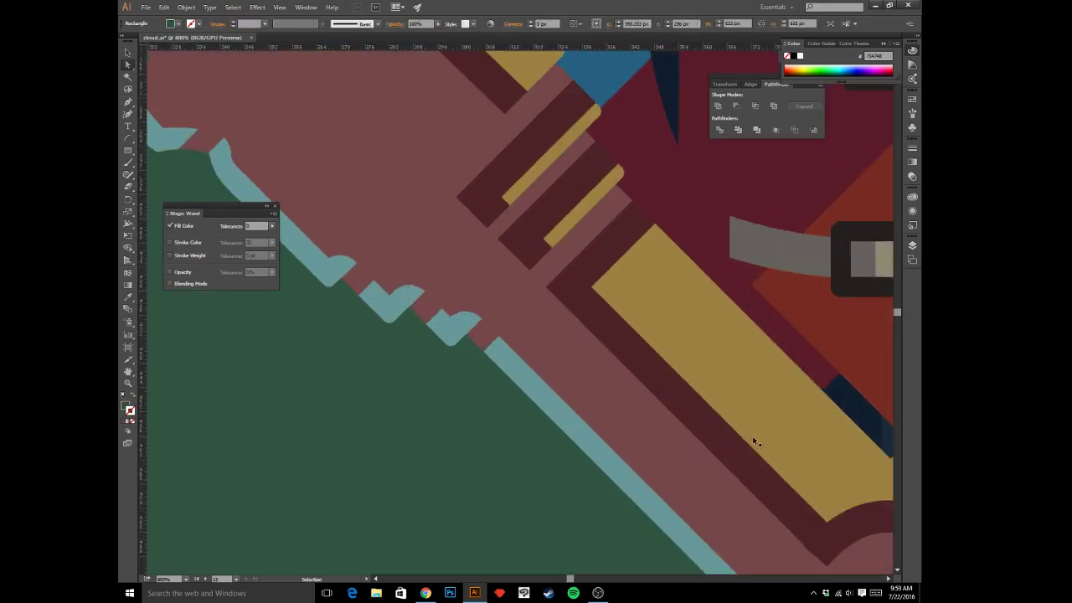
{"action": "key", "text": "ctrl+minus"}
{"action": "key", "text": "ctrl+minus"}
{"action": "key", "text": "ctrl+minus"}
{"action": "key", "text": "ctrl+minus"}
{"action": "key", "text": "ctrl+minus"}
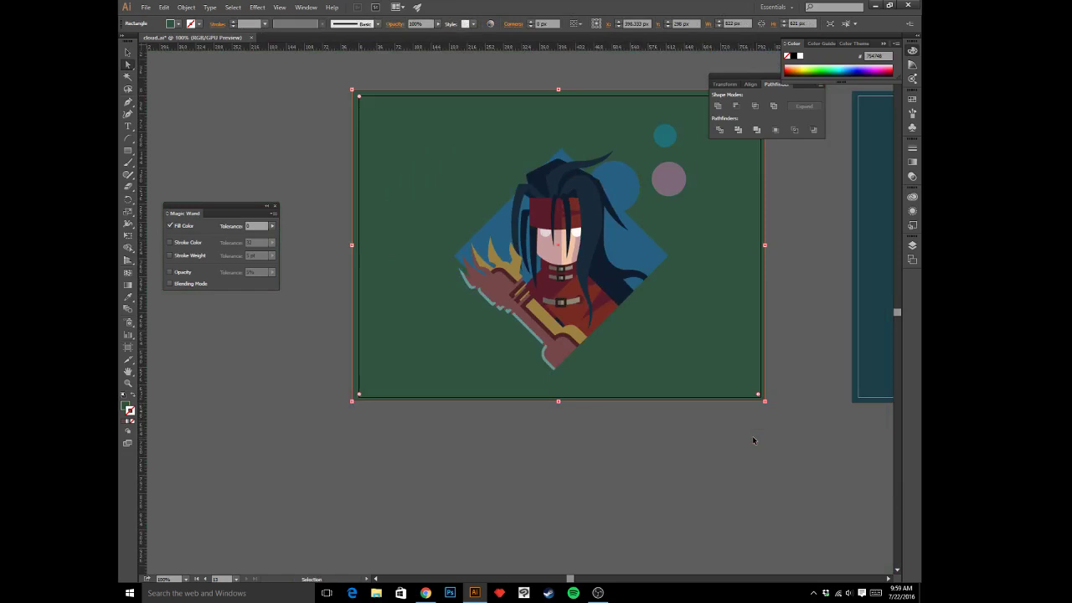
{"action": "left_click", "coordinate": [753, 438]}
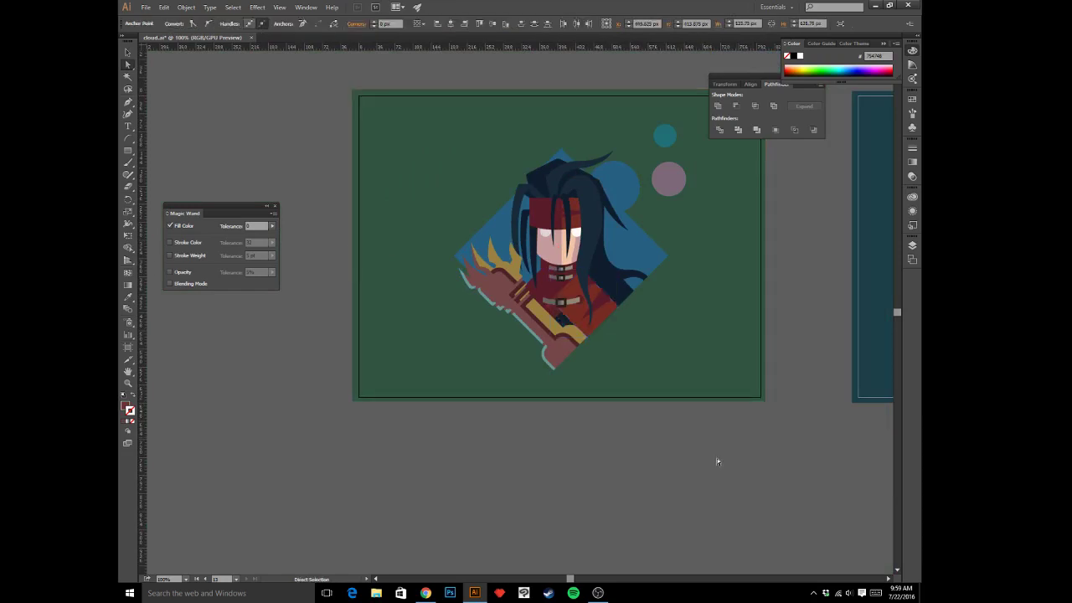
- Try moving the left corner of the navy shape behind the red coat panel outward, and undo the move
{"action": "key", "text": "ctrl+plus"}
{"action": "key", "text": "ctrl+plus"}
{"action": "key", "text": "a"}
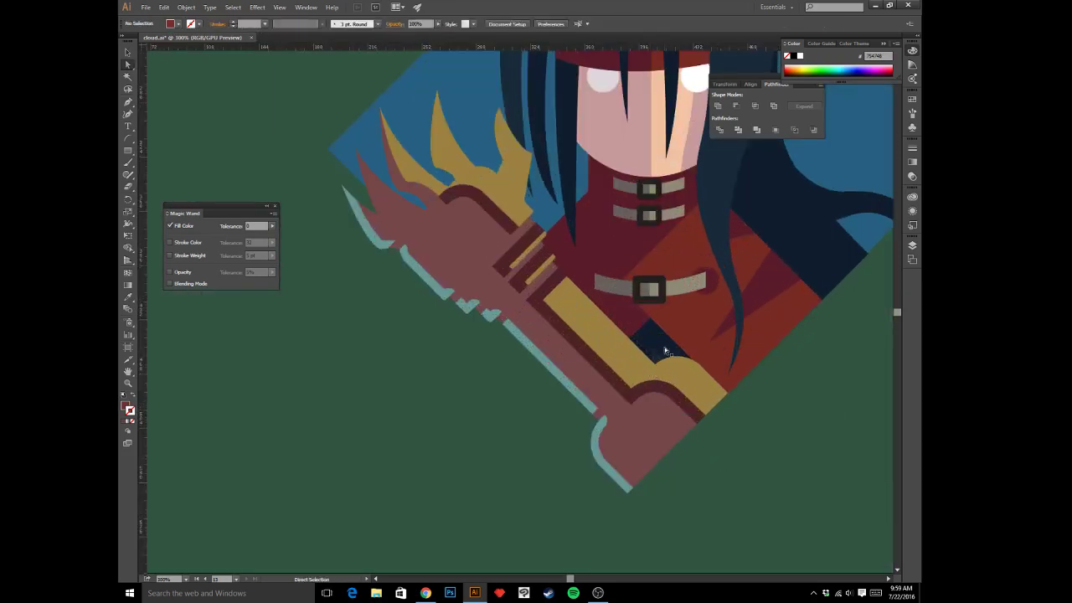
{"action": "left_click", "coordinate": [657, 354]}
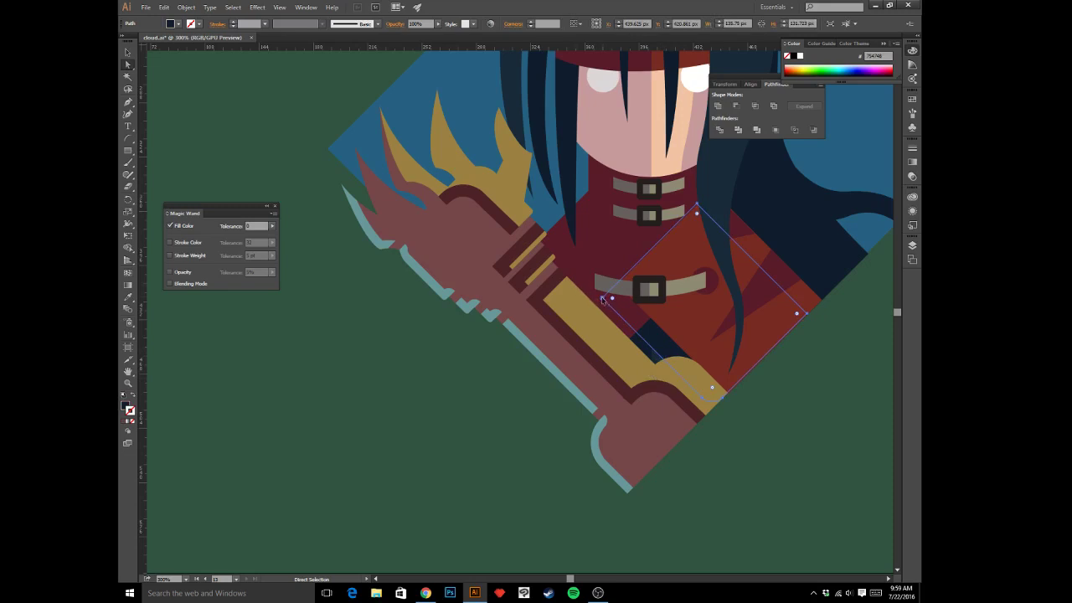
{"action": "left_click_drag", "start_coordinate": [602, 298], "coordinate": [586, 324]}
{"action": "key", "text": "ctrl+z"}
{"action": "left_click", "coordinate": [724, 443]}
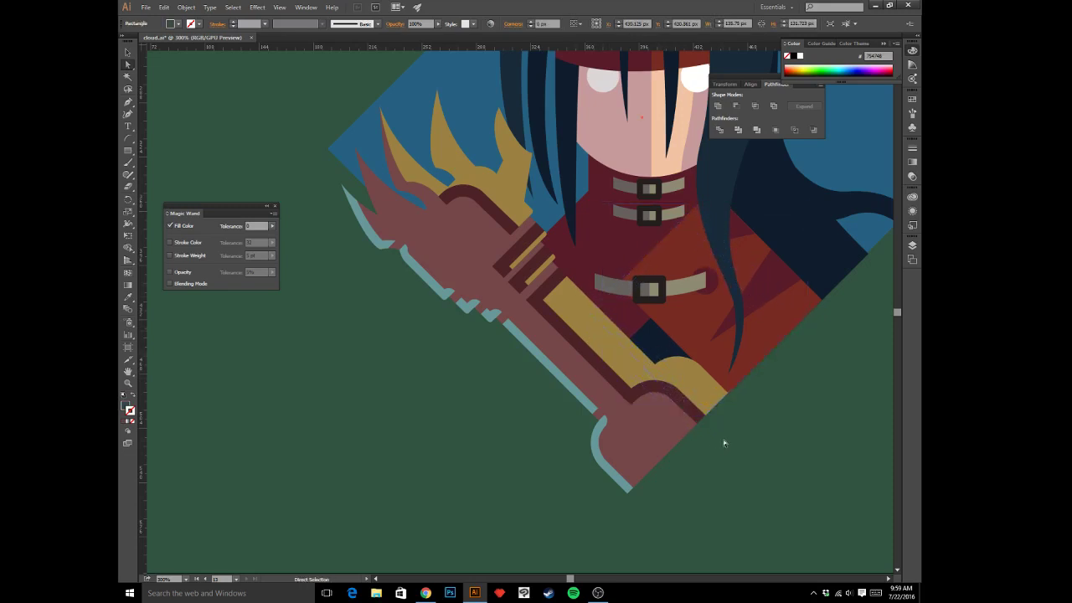
{"action": "key", "text": "ctrl+1"}
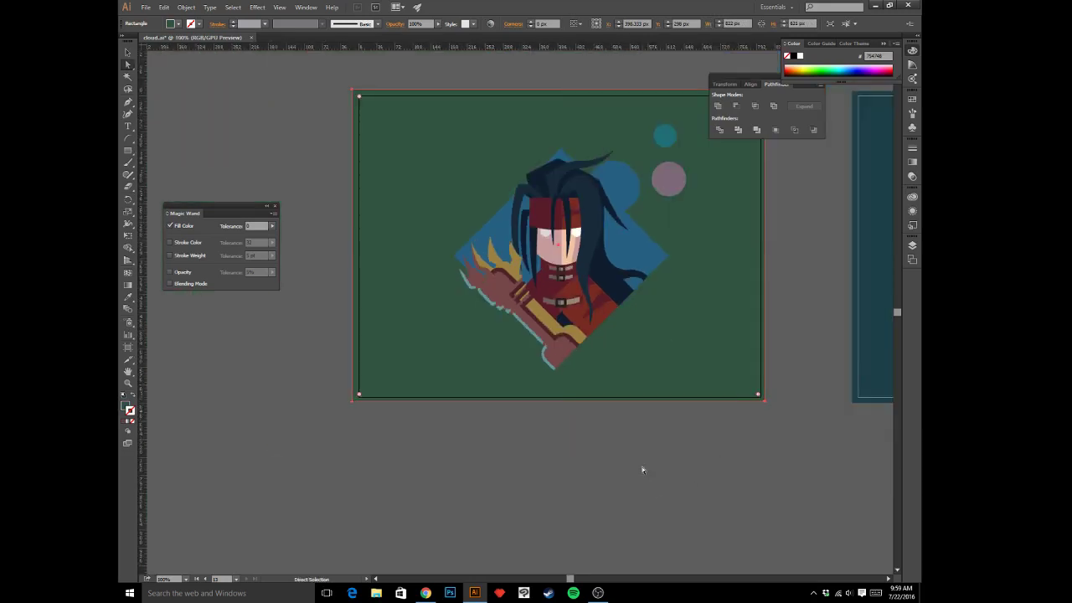
{"action": "left_click", "coordinate": [638, 468]}
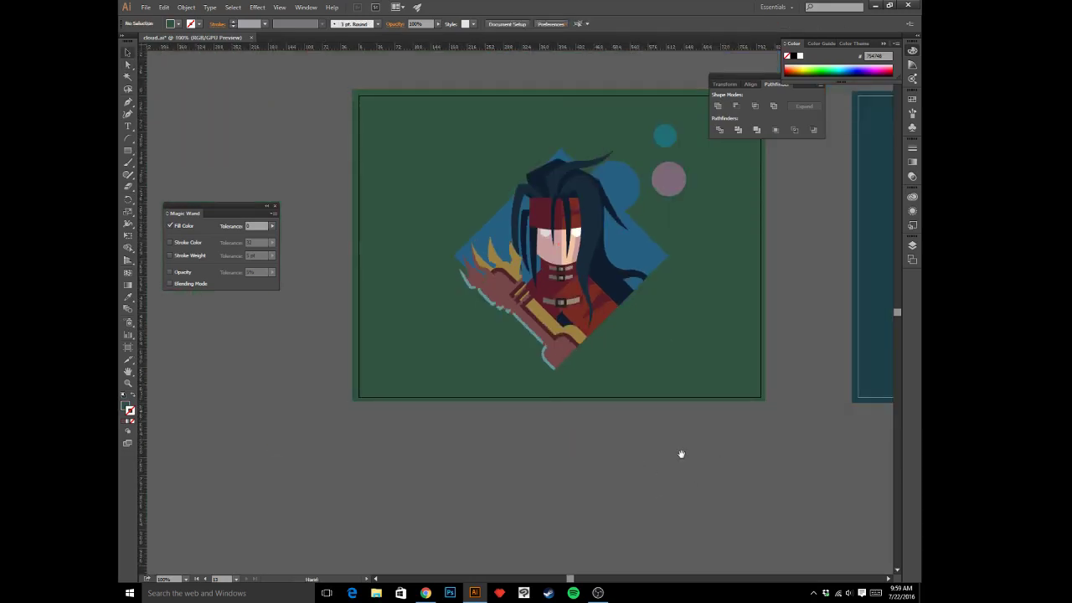
- Try recolouring the blue background diamond and the blue circle behind the hair to the muted green #679157
{"action": "left_click_drag", "start_coordinate": [682, 452], "coordinate": [662, 495]}
{"action": "left_click", "coordinate": [602, 283]}
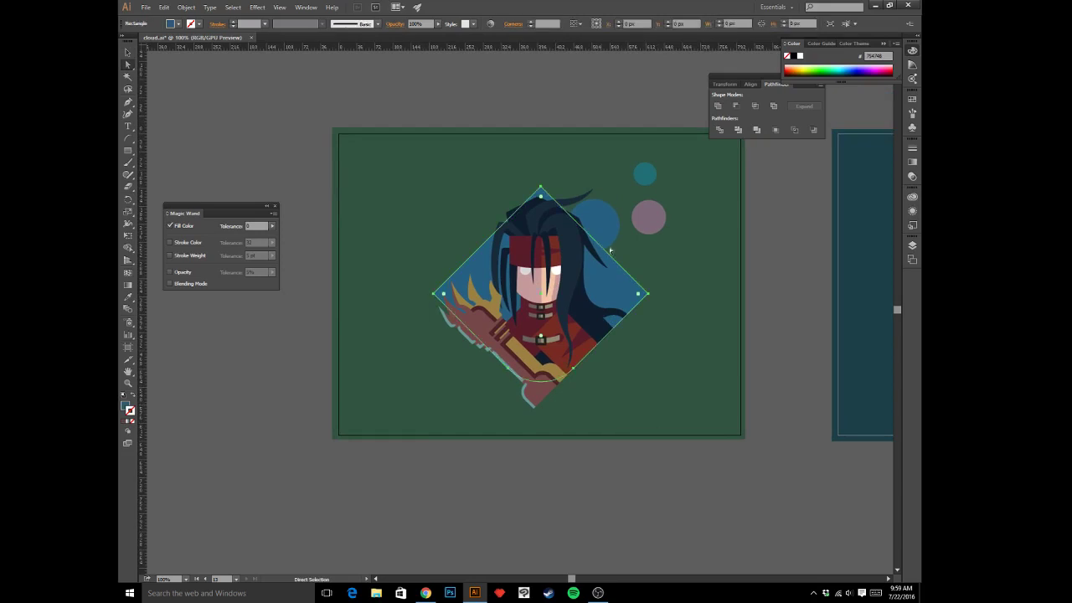
{"action": "left_click", "coordinate": [596, 219], "text": "shift"}
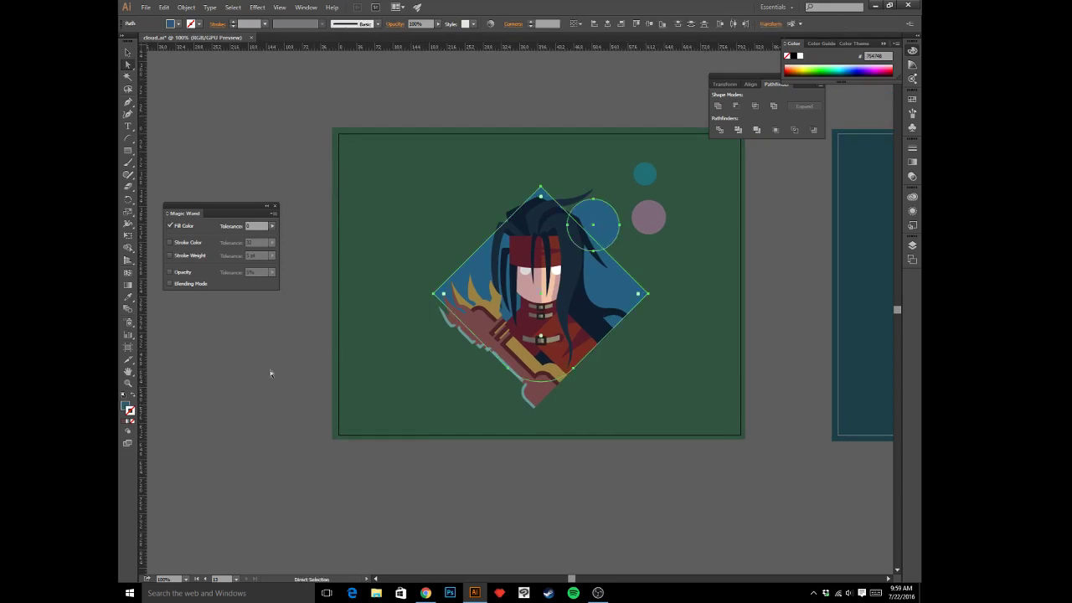
{"action": "double_click", "coordinate": [126, 406]}
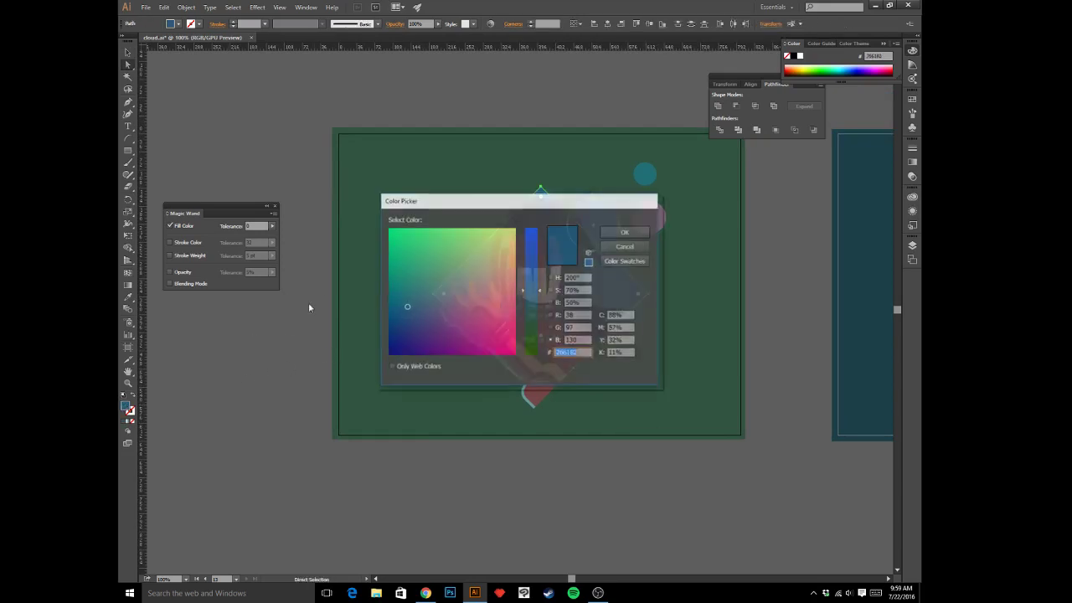
{"action": "left_click_drag", "start_coordinate": [410, 298], "coordinate": [409, 285]}
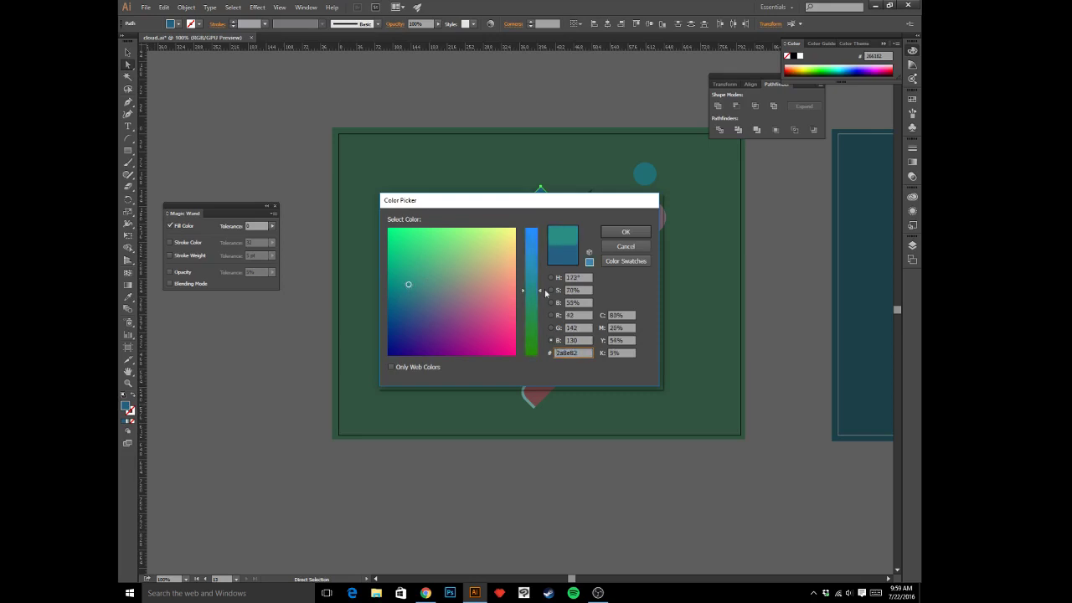
{"action": "left_click", "coordinate": [536, 293]}
{"action": "mouse_move", "coordinate": [535, 296]}
{"action": "left_mouse_down"}
{"action": "mouse_move", "coordinate": [530, 287]}
{"action": "mouse_move", "coordinate": [536, 293]}
{"action": "left_mouse_up"}
{"action": "left_click", "coordinate": [551, 289]}
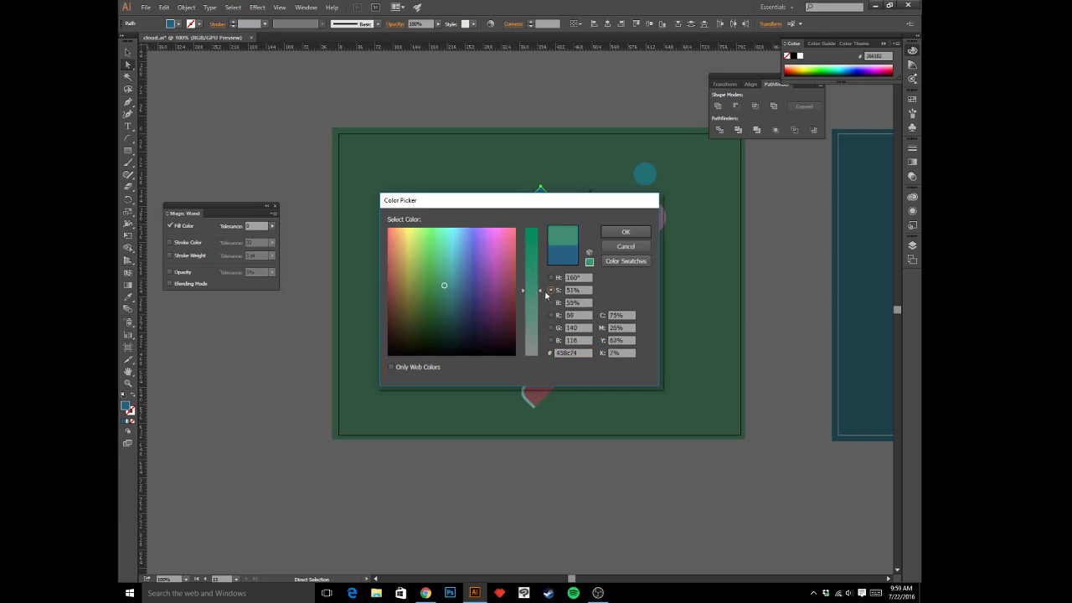
{"action": "left_click_drag", "start_coordinate": [443, 284], "coordinate": [430, 284]}
{"action": "left_click_drag", "start_coordinate": [539, 297], "coordinate": [534, 313]}
{"action": "left_click_drag", "start_coordinate": [443, 285], "coordinate": [425, 282]}
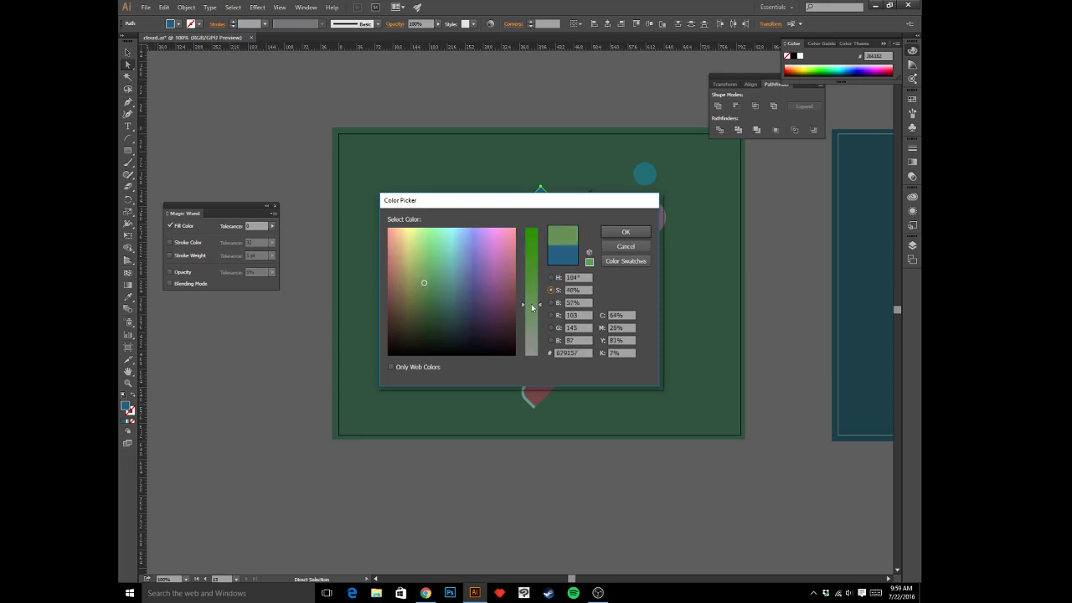
{"action": "left_click", "coordinate": [613, 232]}
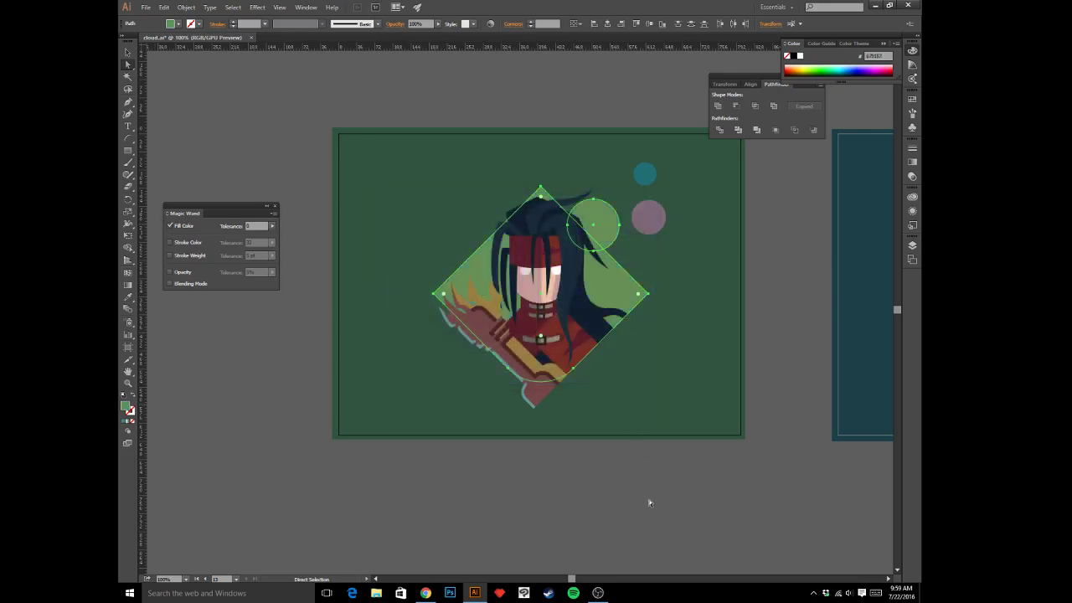
- Undo the green recolour of the diamond and circle, and compare the portrait with the neighbouring artboard
{"action": "key", "text": "ctrl+z"}
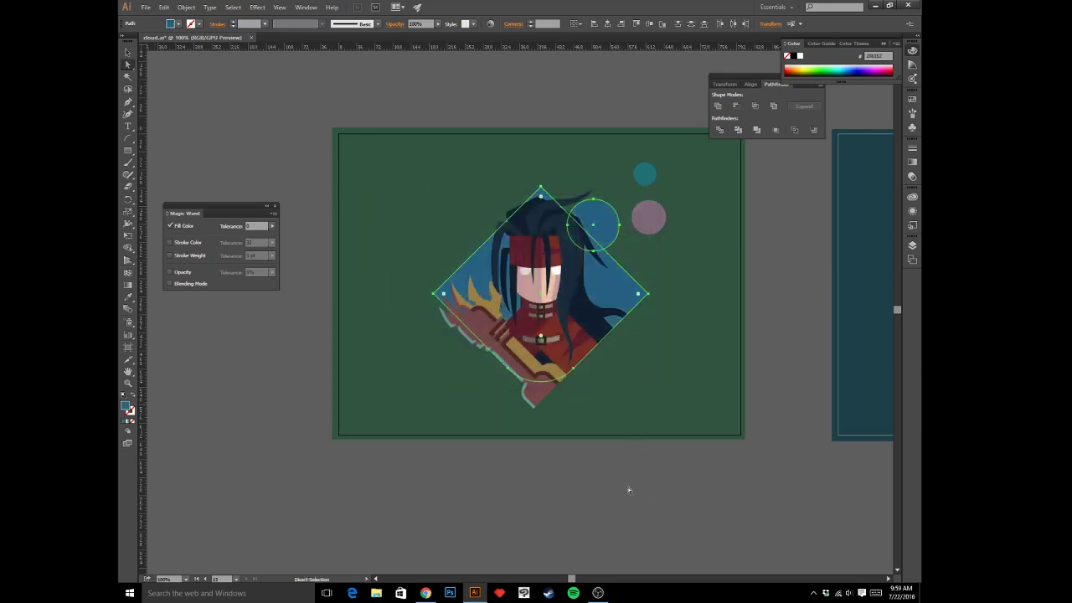
{"action": "left_click", "coordinate": [622, 489]}
{"action": "key", "text": "ctrl+minus"}
{"action": "key", "text": "ctrl+minus"}
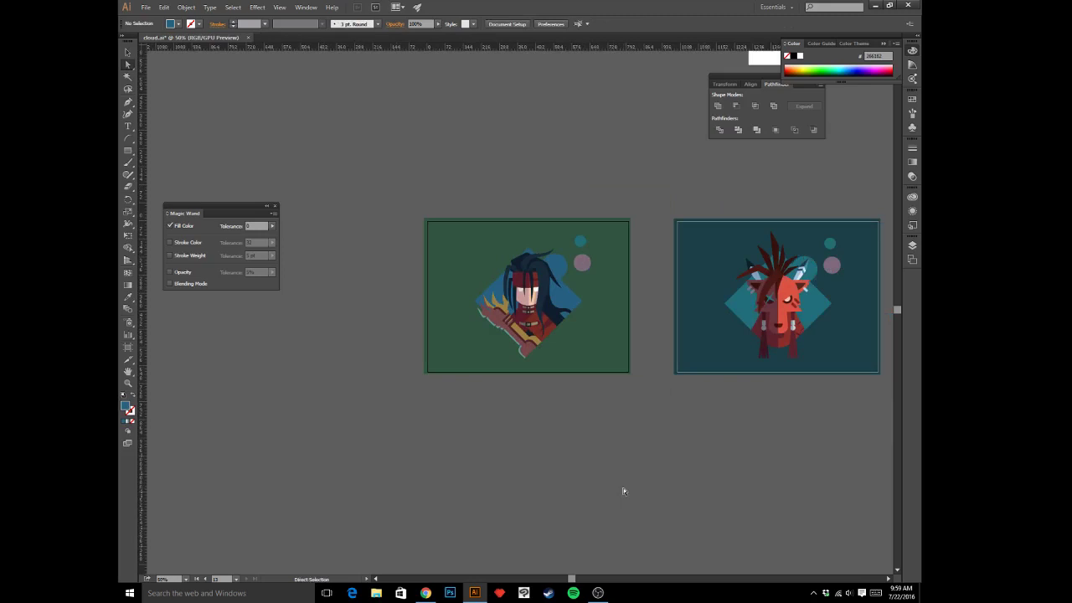
{"action": "key", "text": "v"}
{"action": "key", "text": "ctrl+plus"}
{"action": "key", "text": "ctrl+plus"}
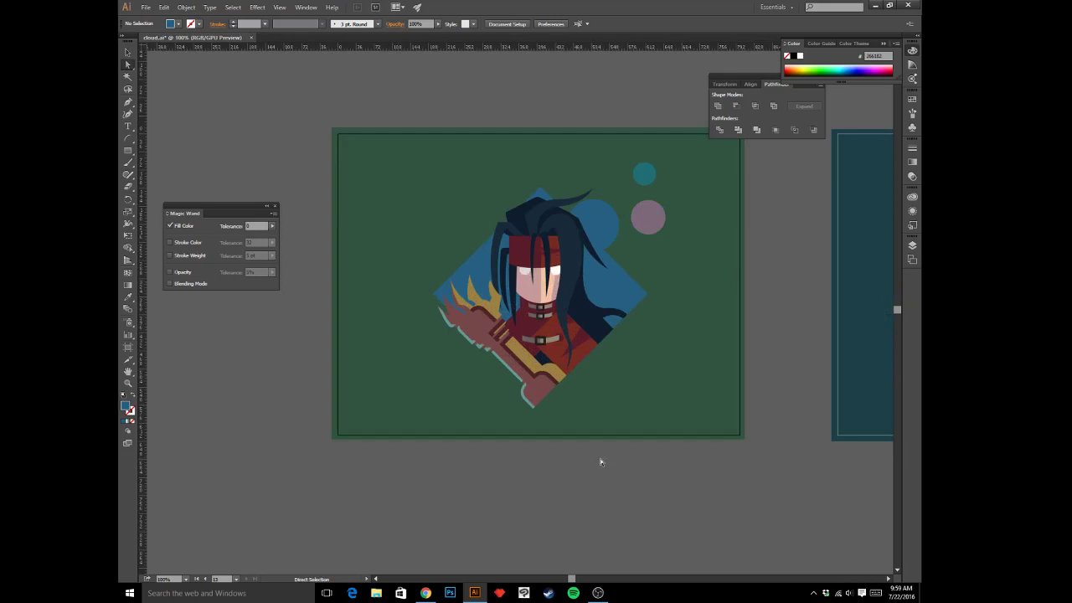
- Straighten the upper inner edge of the long front hair lock beside the face by adjusting its curve handle
{"action": "key", "text": "ctrl+plus"}
{"action": "key", "text": "ctrl+plus"}
{"action": "key", "text": "space"}
{"action": "left_click_drag", "start_coordinate": [577, 259], "coordinate": [574, 318]}
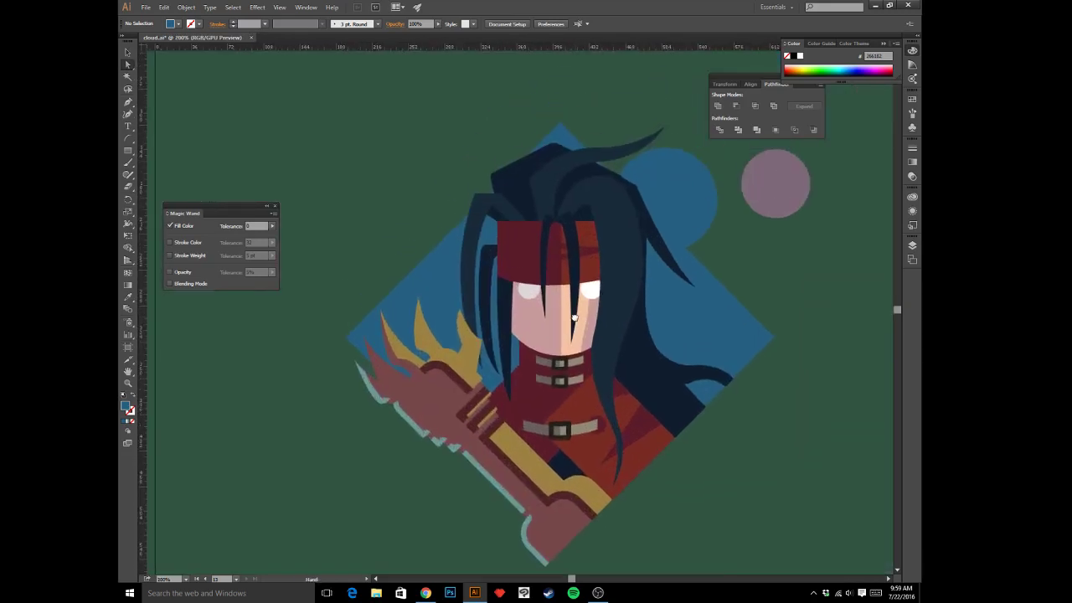
{"action": "left_click", "coordinate": [624, 303]}
{"action": "left_click", "coordinate": [594, 224]}
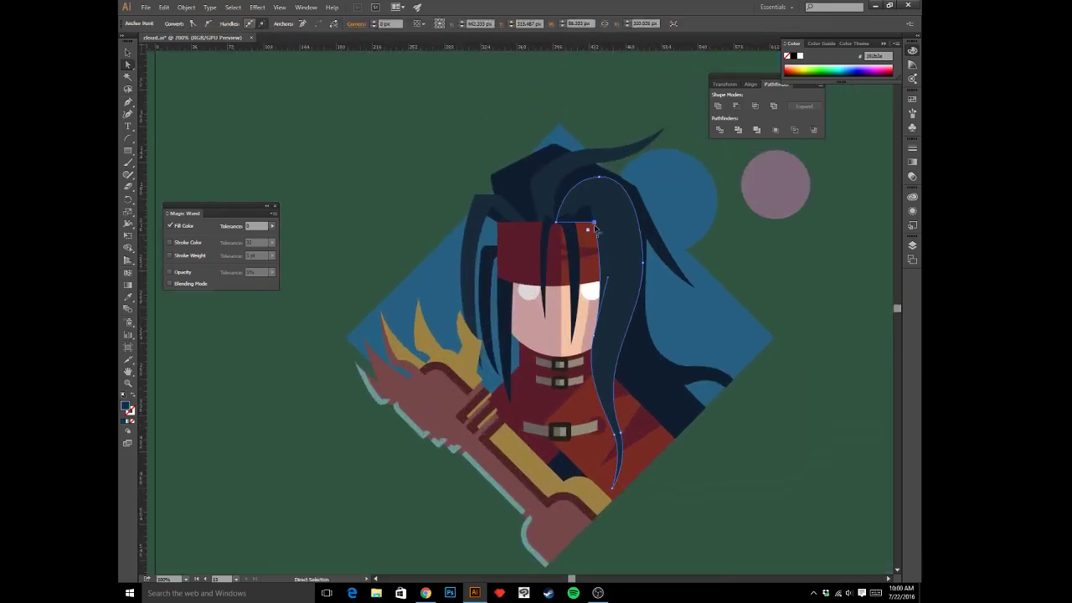
{"action": "left_click_drag", "start_coordinate": [608, 281], "coordinate": [596, 276]}
{"action": "left_click", "coordinate": [763, 377]}
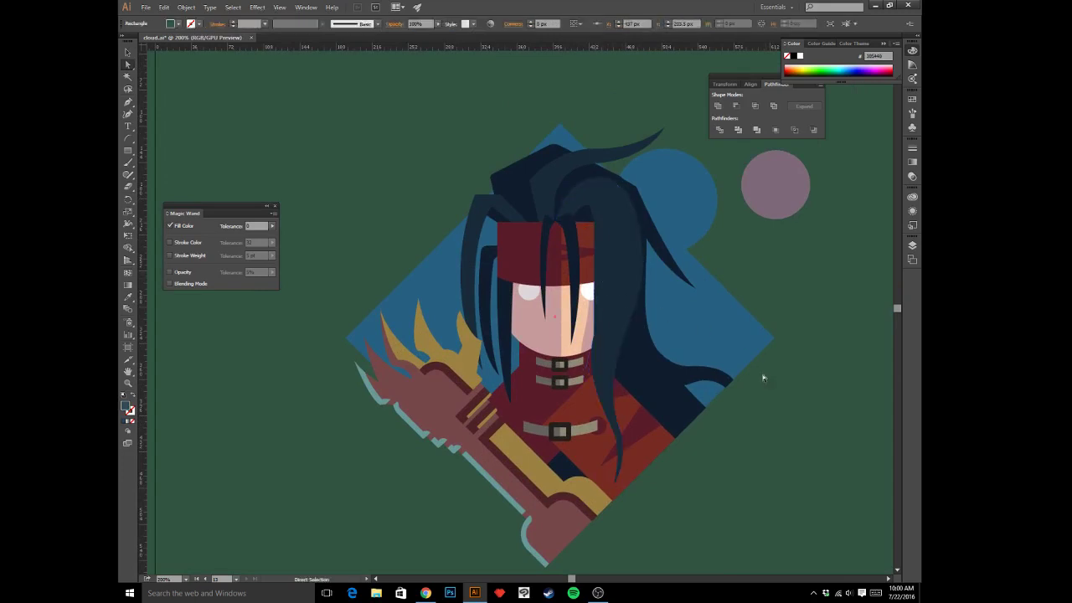
- Smooth the lower inner curve of the long front hair lock and pull its outer edge slightly inward
{"action": "left_click", "coordinate": [603, 293]}
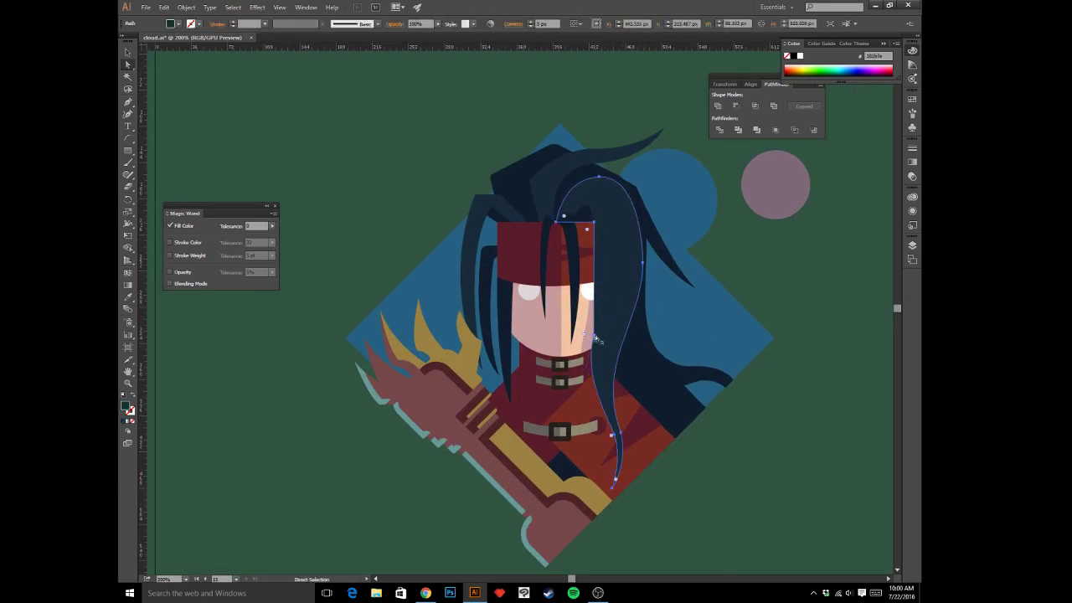
{"action": "left_click", "coordinate": [594, 338]}
{"action": "left_click_drag", "start_coordinate": [585, 381], "coordinate": [595, 403]}
{"action": "left_click", "coordinate": [677, 447]}
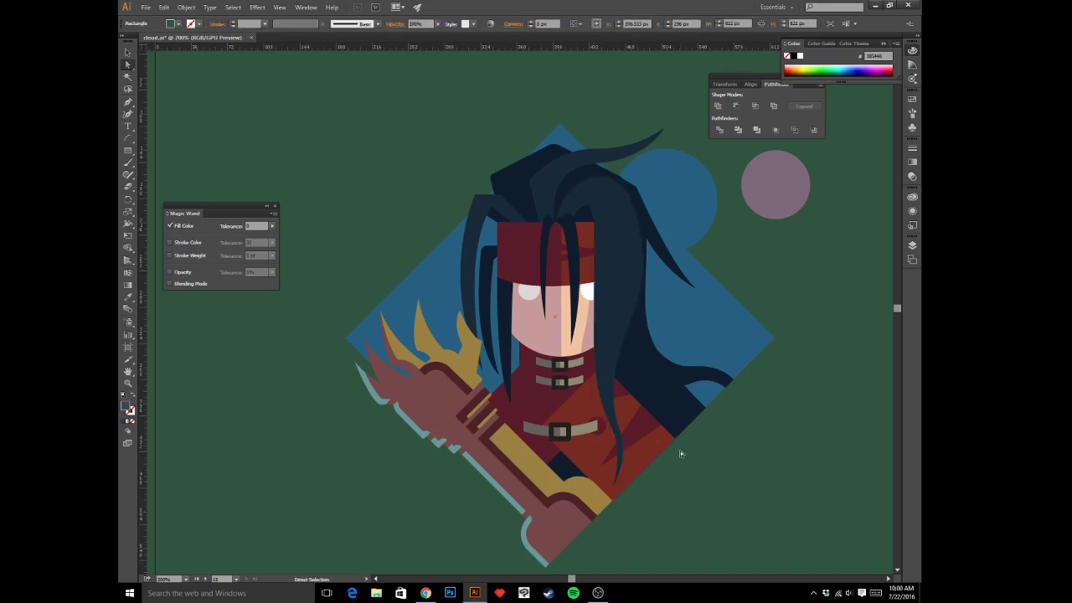
{"action": "left_click", "coordinate": [630, 322]}
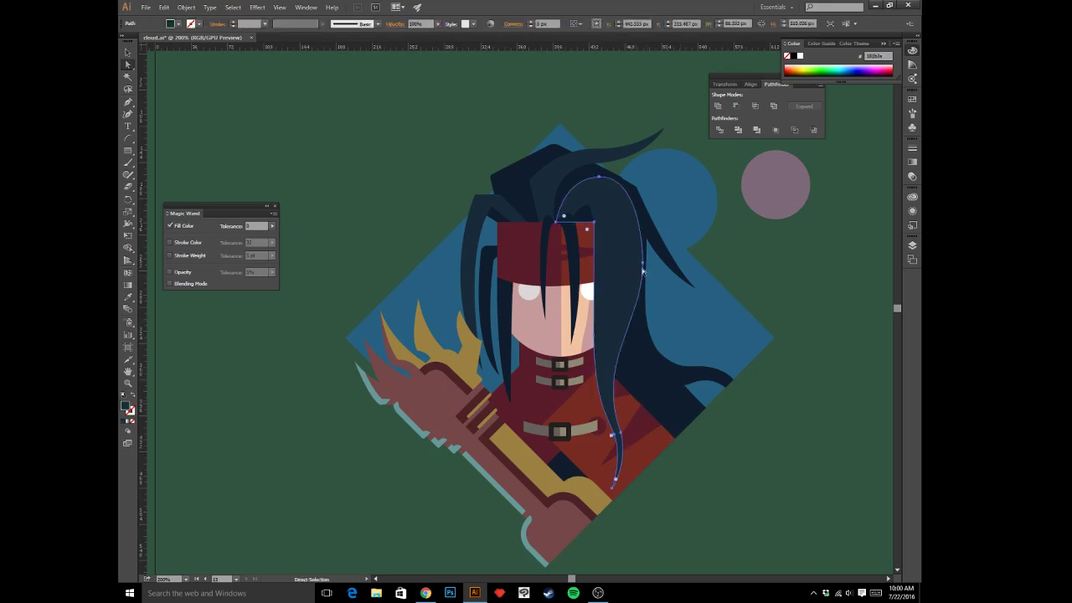
{"action": "left_click_drag", "start_coordinate": [642, 270], "coordinate": [639, 261]}
{"action": "left_click", "coordinate": [780, 401]}
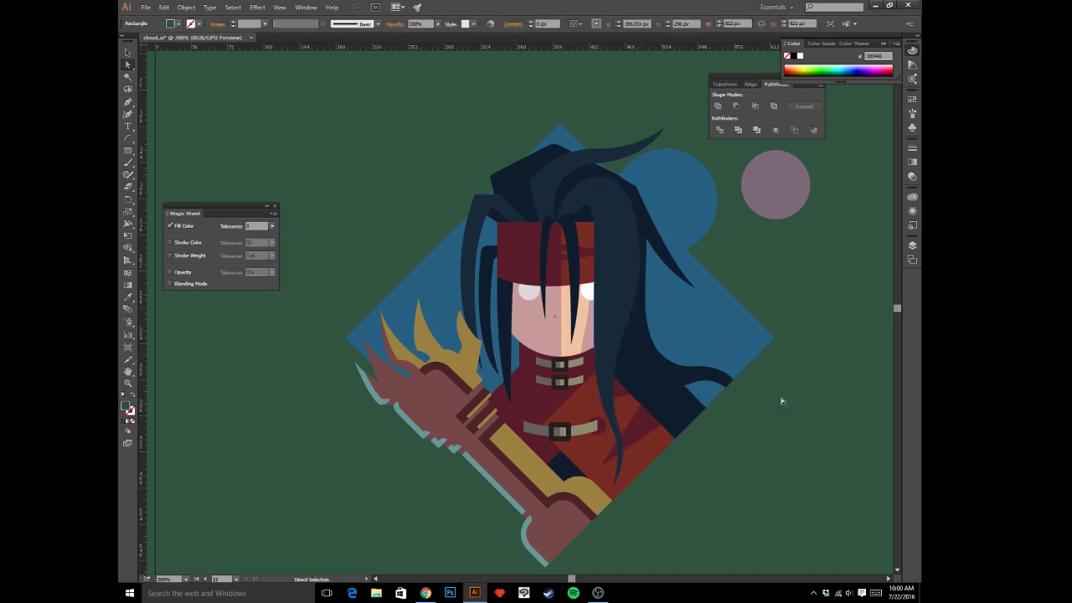
- Reshape the pink shadow on the face beside the long hair lock so its edge follows the lock's adjusted curve
{"action": "left_click", "coordinate": [616, 205]}
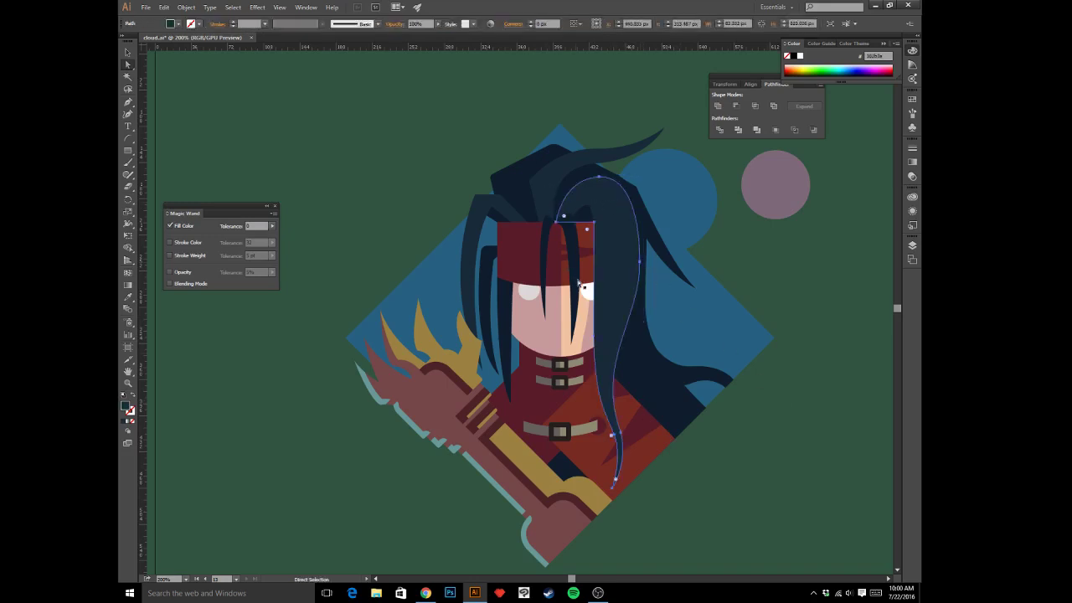
{"action": "left_click", "coordinate": [594, 320]}
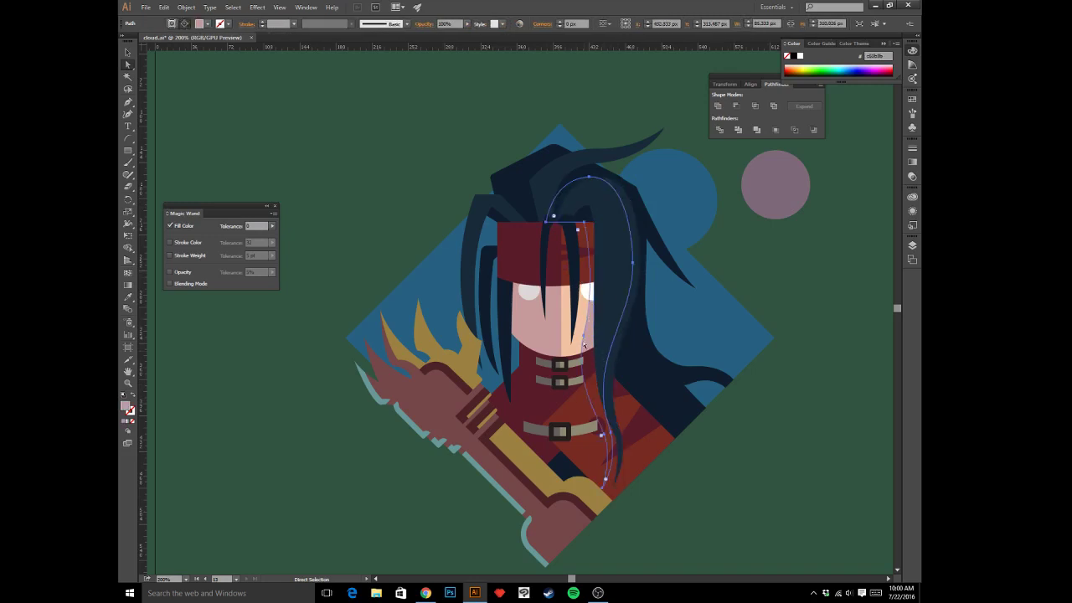
{"action": "left_click", "coordinate": [585, 339]}
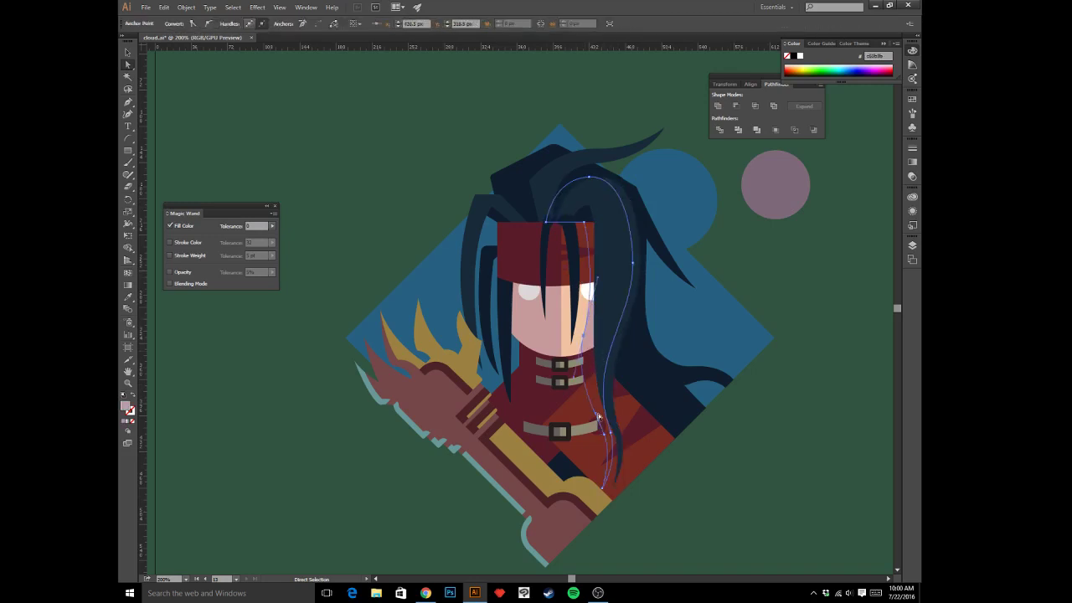
{"action": "left_click_drag", "start_coordinate": [574, 379], "coordinate": [584, 386]}
{"action": "left_click", "coordinate": [578, 384]}
{"action": "left_click_drag", "start_coordinate": [583, 337], "coordinate": [589, 341]}
{"action": "left_click", "coordinate": [705, 433]}
- Add an offset copy of the long hair lock as a shadow on the headband, filled with the headband's dark red
{"action": "left_click", "coordinate": [610, 248]}
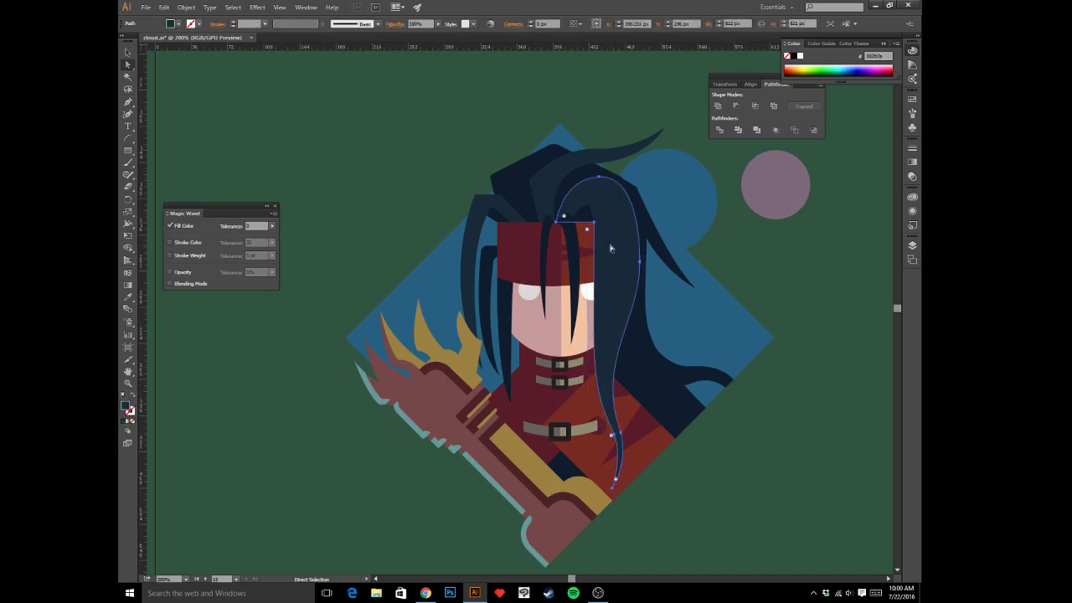
{"action": "key", "text": "v"}
{"action": "left_click", "coordinate": [526, 262]}
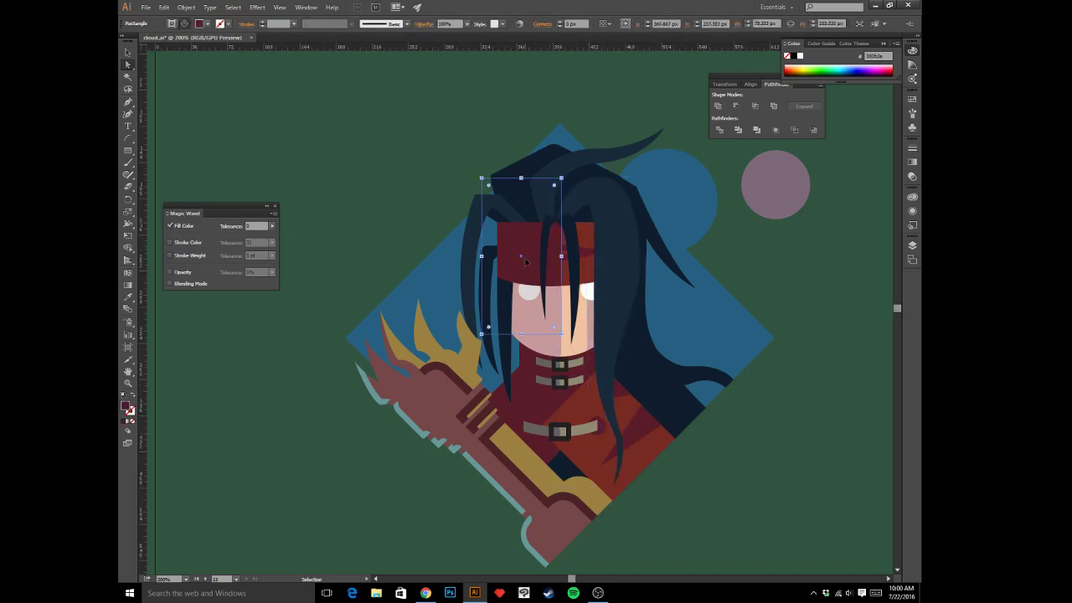
{"action": "key", "text": "ctrl+z"}
{"action": "key", "text": "a"}
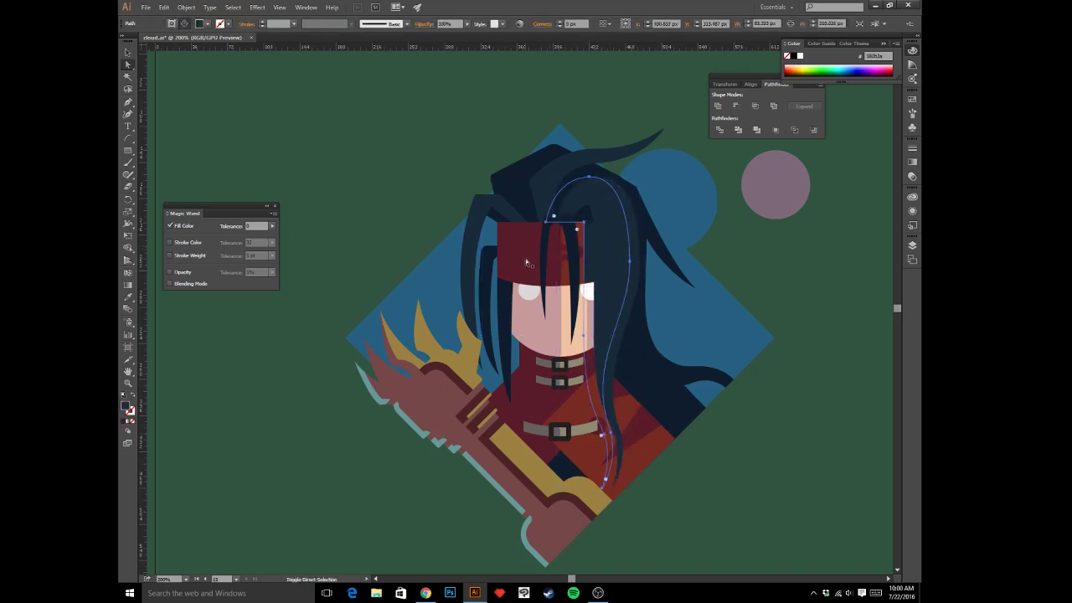
{"action": "key", "text": "i"}
{"action": "left_click", "coordinate": [516, 253]}
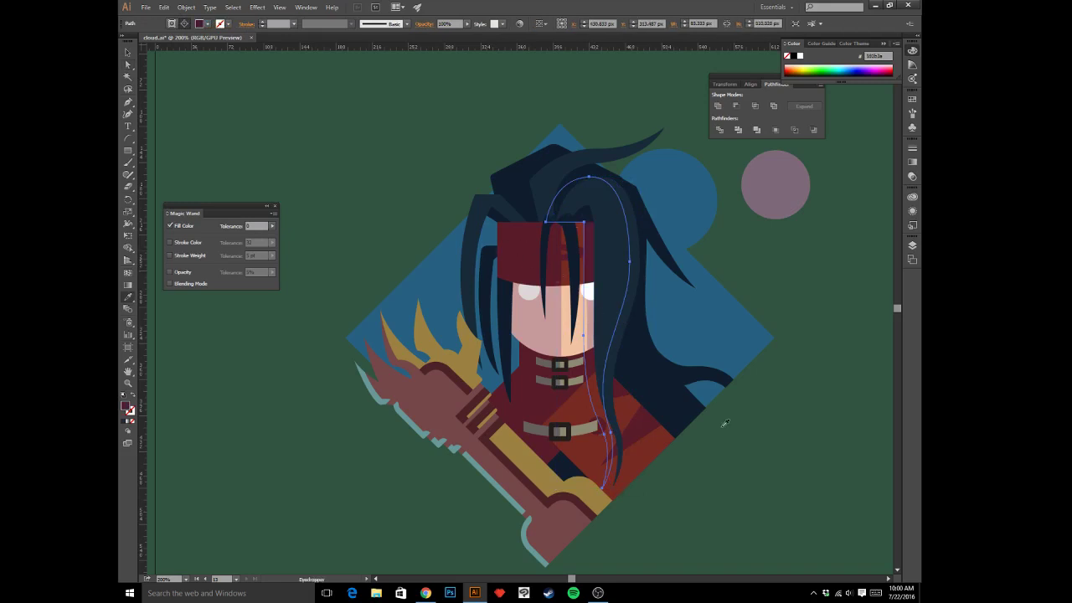
{"action": "key", "text": "a"}
{"action": "left_click", "coordinate": [762, 445]}
- Check the headband shadow in the whole portrait and up close
{"action": "key", "text": "v"}
{"action": "key", "text": "ctrl+minus"}
{"action": "key", "text": "ctrl+minus"}
{"action": "key", "text": "ctrl+minus"}
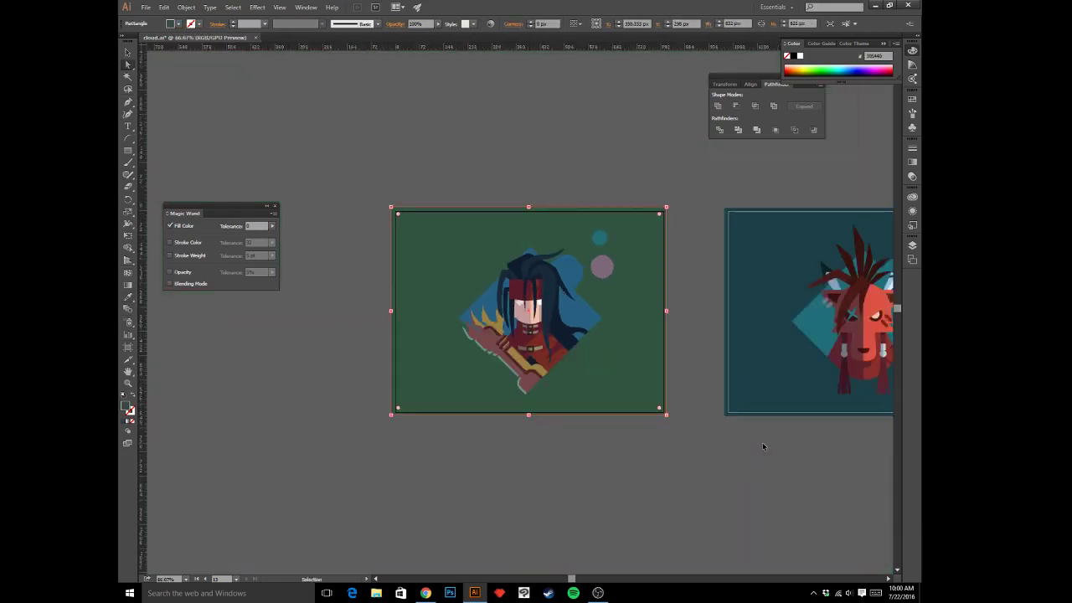
{"action": "key", "text": "ctrl+plus"}
{"action": "key", "text": "ctrl+plus"}
{"action": "key", "text": "ctrl+plus"}
{"action": "key", "text": "ctrl+plus"}
{"action": "key", "text": "a"}
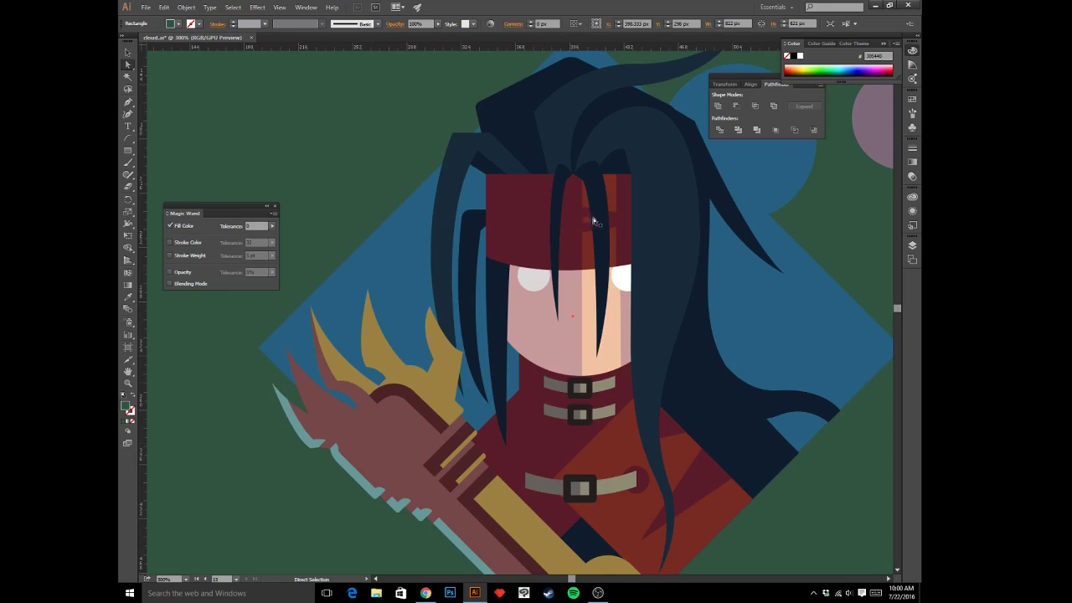
- Examine the curved stripes and shadow shapes inside the headband's clip group in isolation, and leave isolation
{"action": "left_click_drag", "start_coordinate": [596, 222], "coordinate": [633, 278]}
{"action": "left_click", "coordinate": [601, 277]}
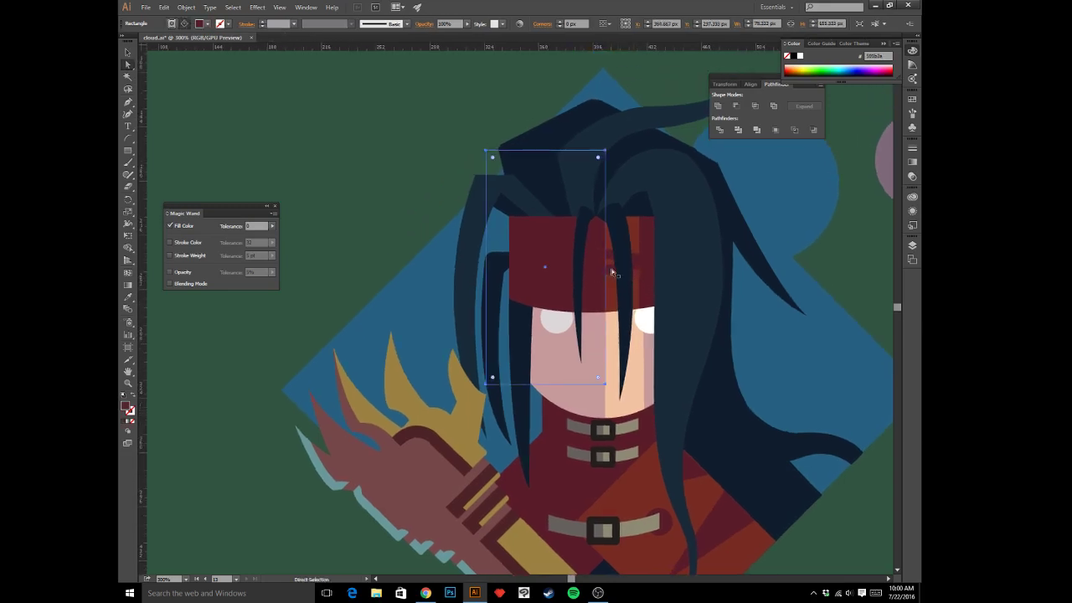
{"action": "left_click", "coordinate": [610, 273]}
{"action": "key", "text": "v"}
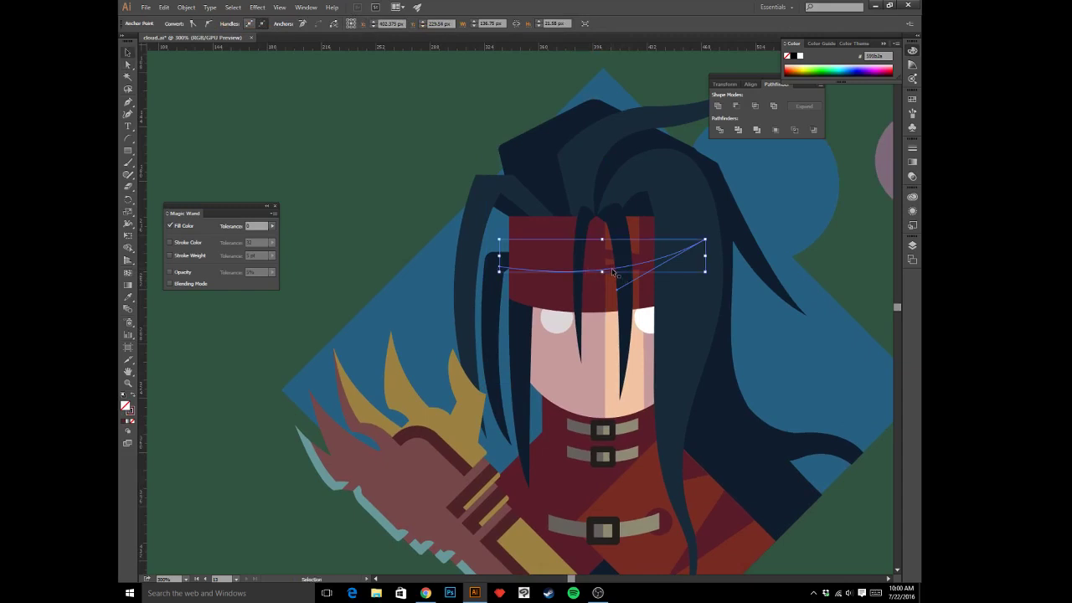
{"action": "key", "text": "a"}
{"action": "left_click", "coordinate": [594, 254]}
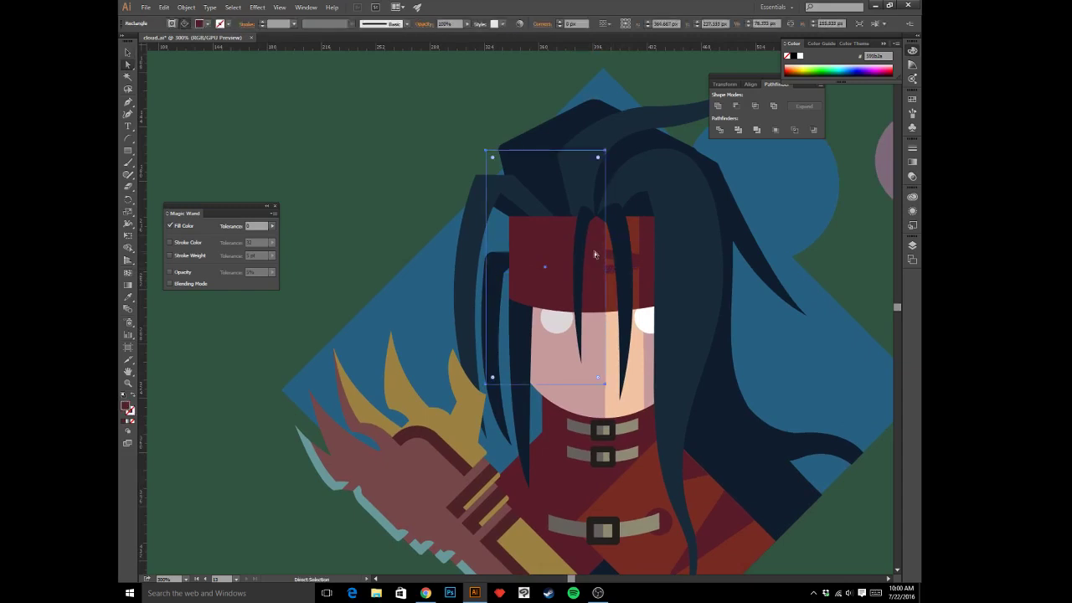
{"action": "key", "text": "v"}
{"action": "left_click", "coordinate": [610, 270]}
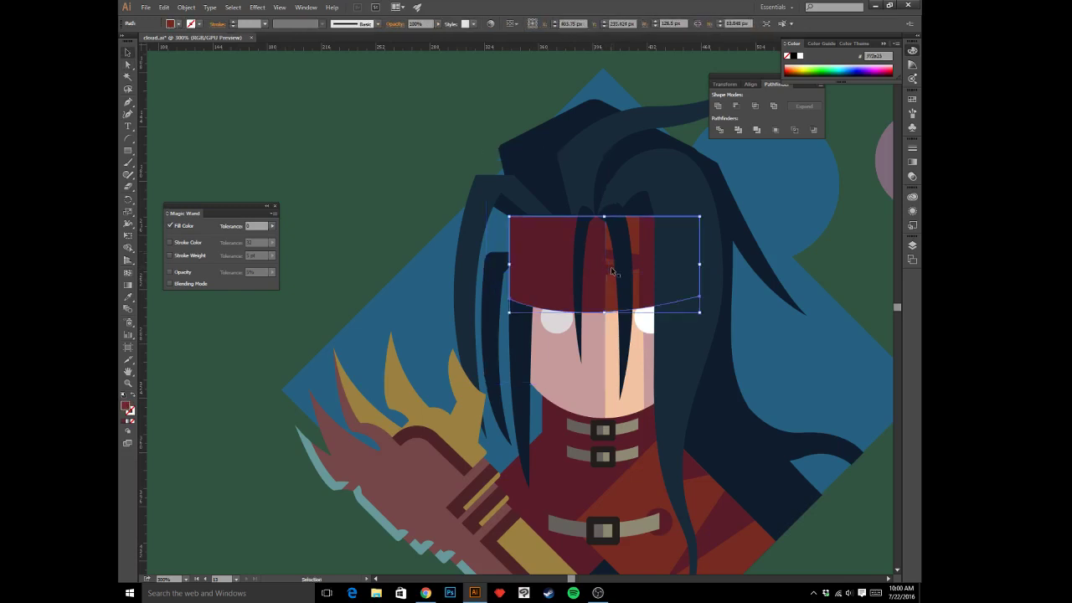
{"action": "double_click", "coordinate": [611, 271]}
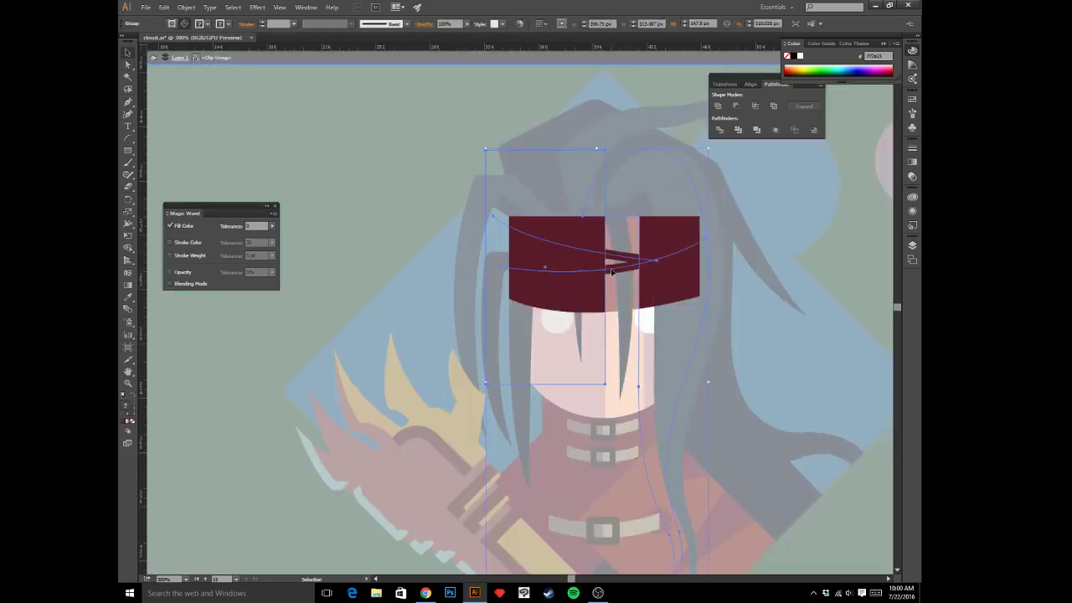
{"action": "left_click", "coordinate": [610, 268]}
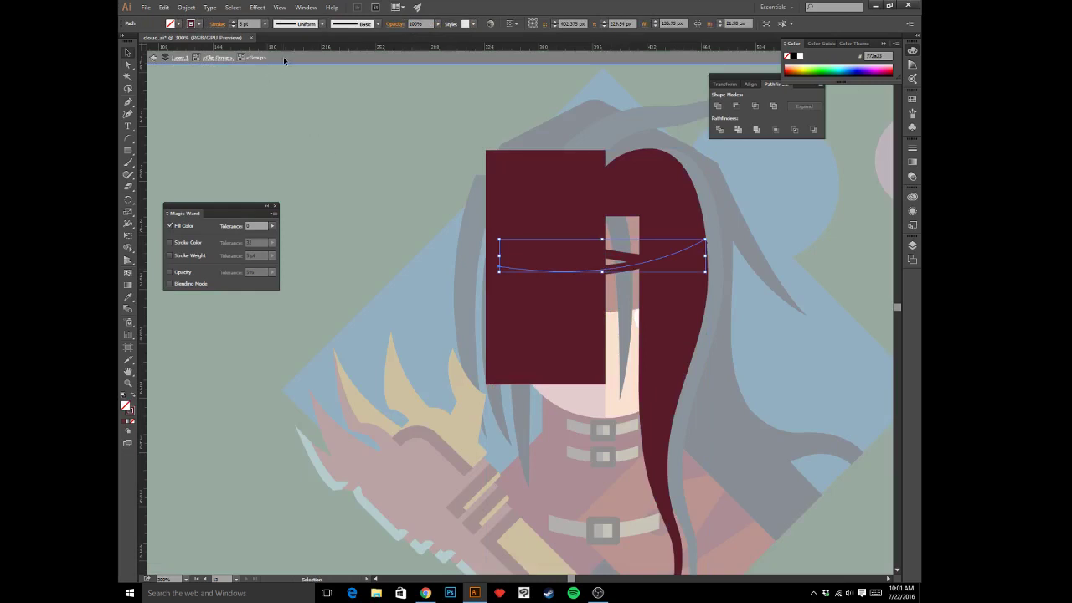
{"action": "double_click", "coordinate": [383, 187]}
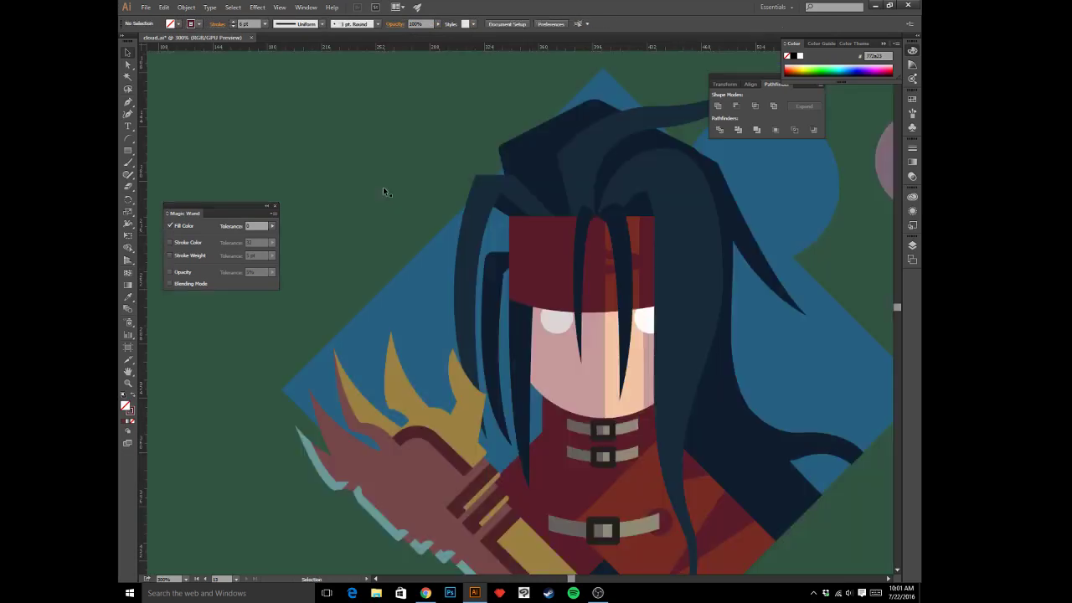
- Compare the whole portrait with the neighbouring artboard at different scales
{"action": "key", "text": "ctrl+1"}
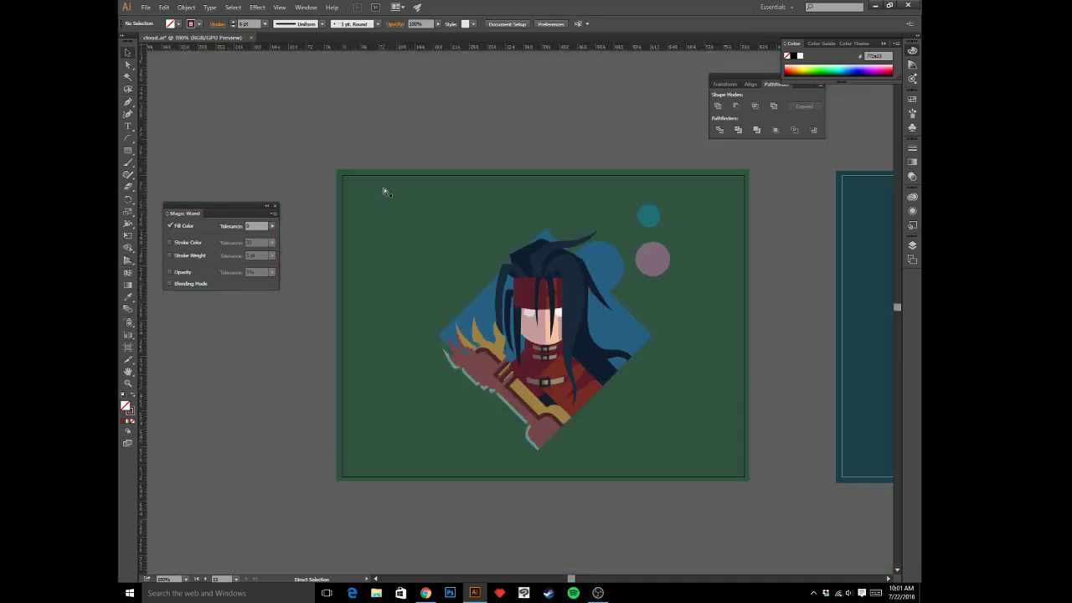
{"action": "key", "text": "ctrl+minus"}
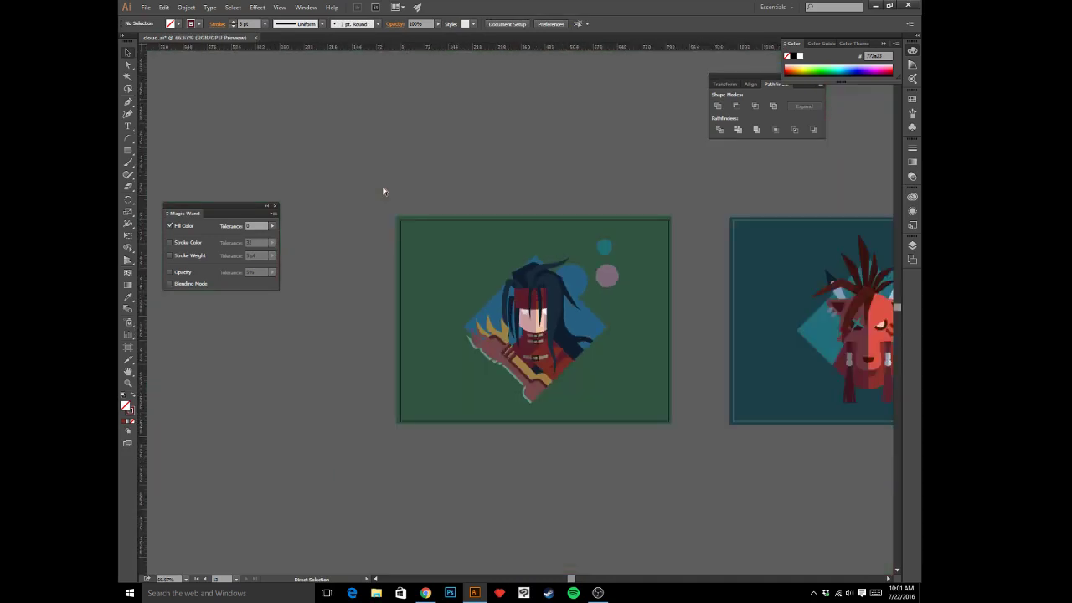
{"action": "key", "text": "ctrl+minus"}
{"action": "key", "text": "ctrl+plus"}
{"action": "key", "text": "ctrl+plus"}
{"action": "key", "text": "ctrl+plus"}
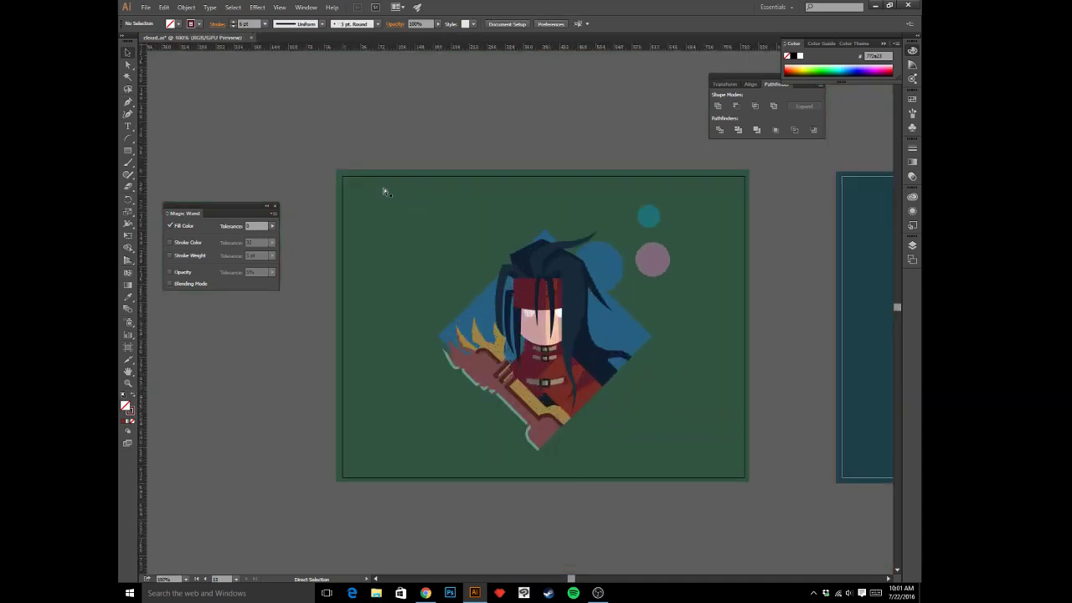
{"action": "key", "text": "a"}
{"action": "left_click", "coordinate": [381, 187]}
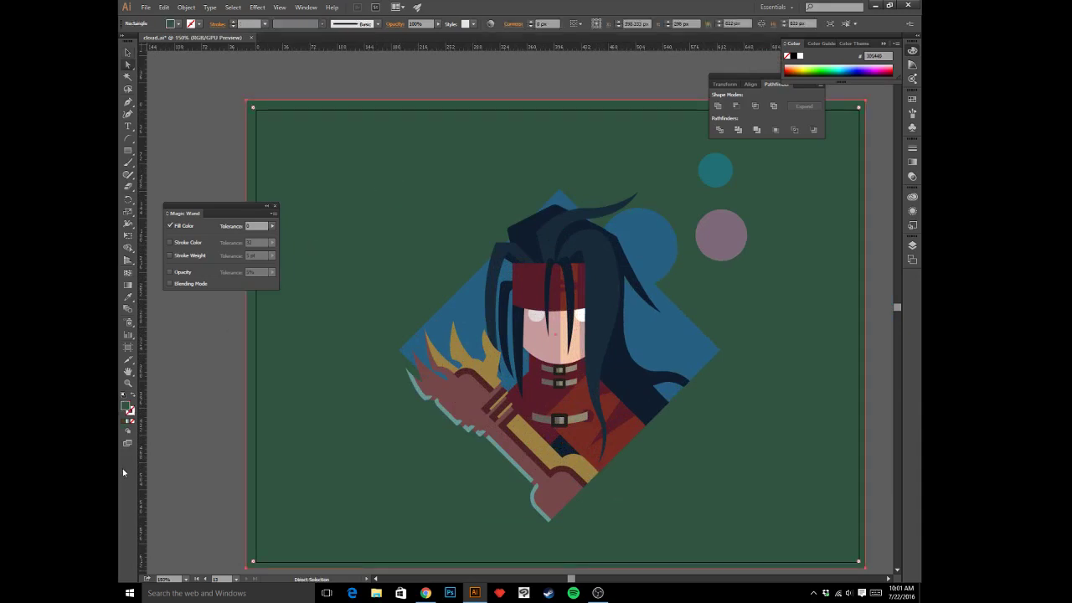
- Recolour the blue background diamond and the blue circle behind the hair with the teal of the small sample circle
{"action": "left_click", "coordinate": [678, 341]}
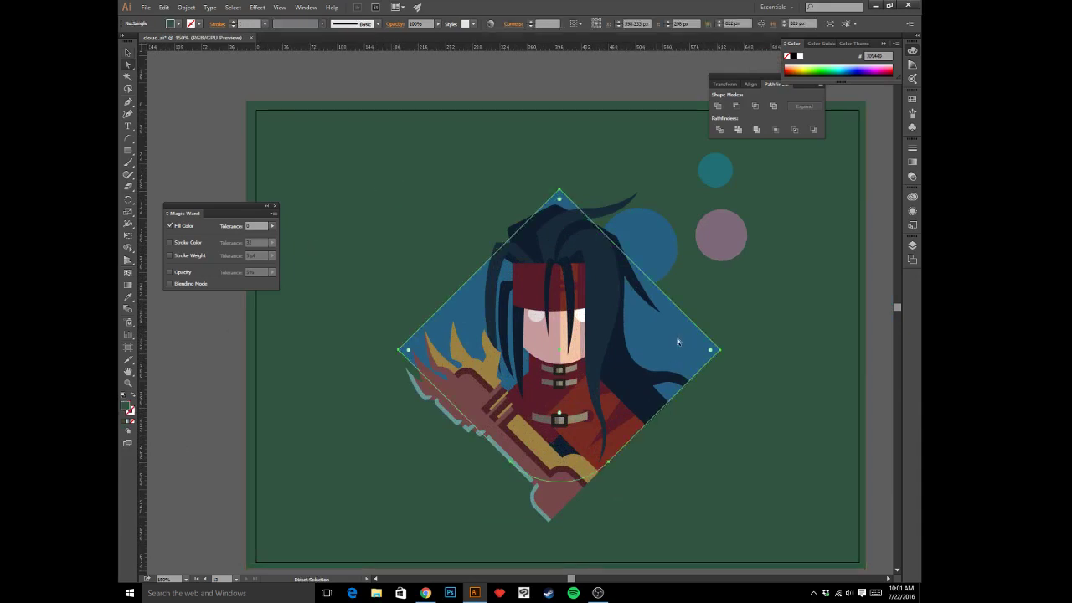
{"action": "left_click", "coordinate": [664, 236], "text": "shift"}
{"action": "key", "text": "i"}
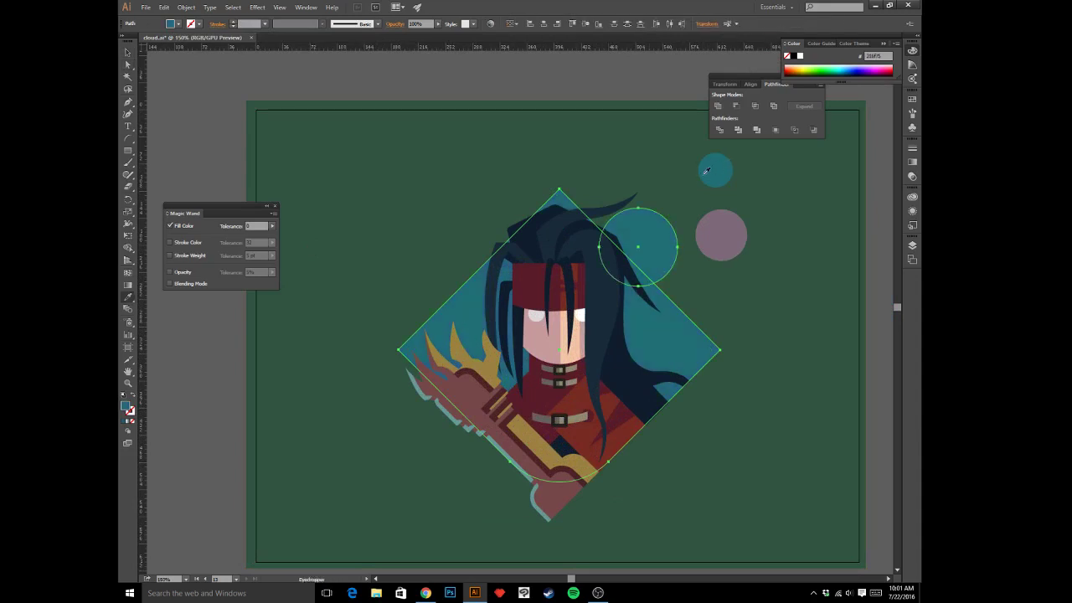
{"action": "key", "text": "a"}
{"action": "left_click", "coordinate": [610, 90]}
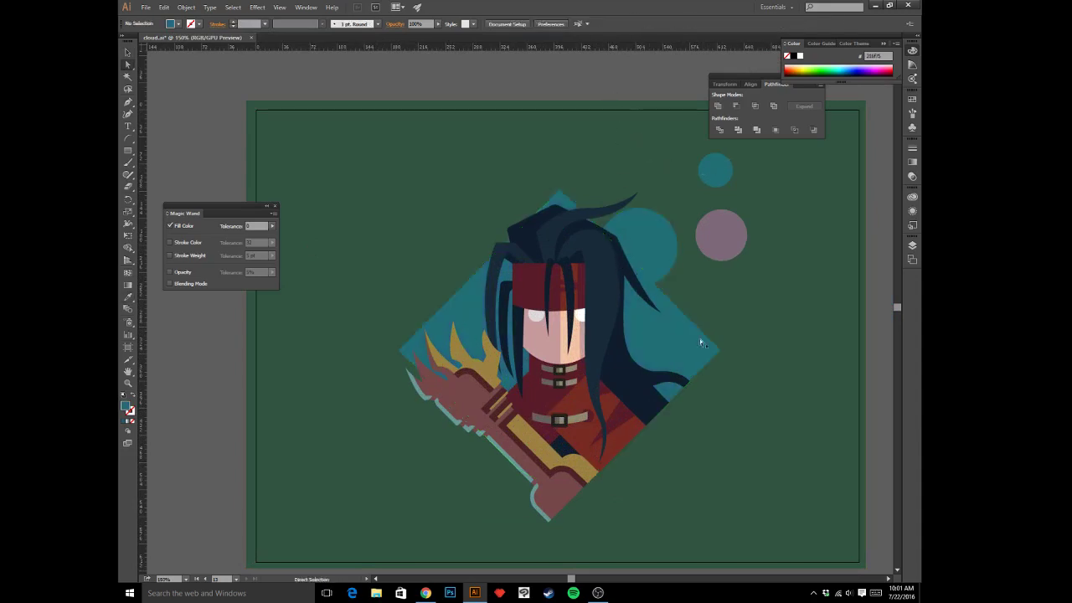
- Try shifting the green background rectangle's hue toward teal, using the fill #2f514f
{"action": "left_click", "coordinate": [764, 338]}
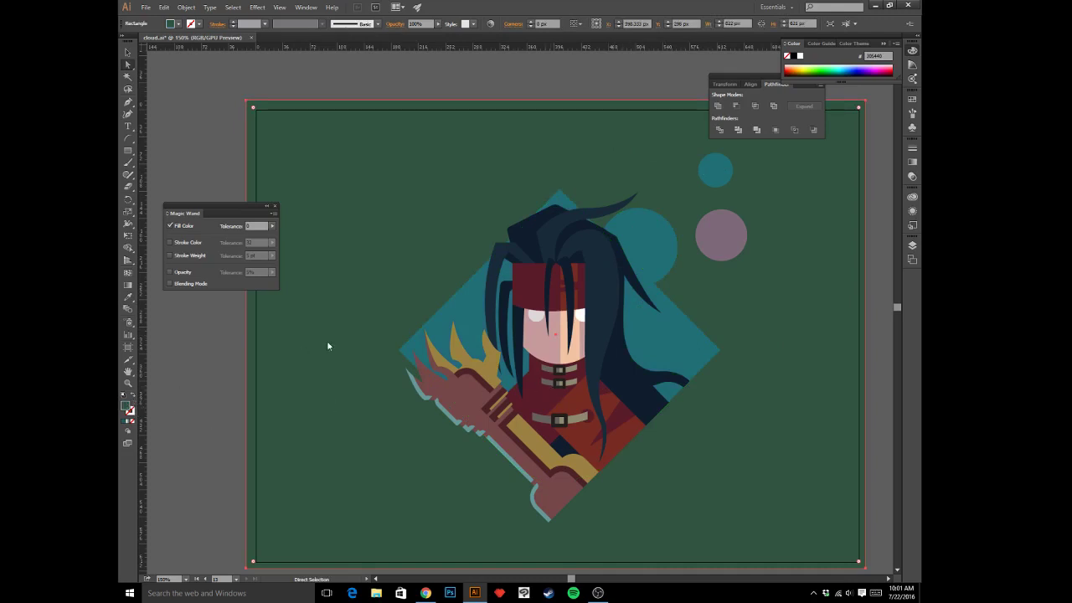
{"action": "left_click", "coordinate": [550, 278]}
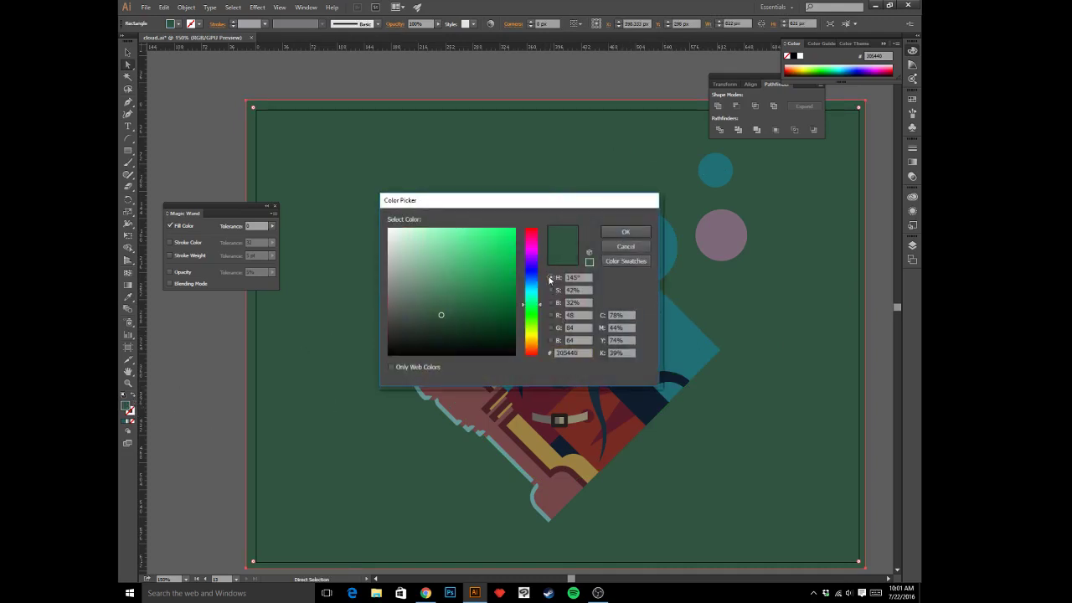
{"action": "left_click_drag", "start_coordinate": [531, 306], "coordinate": [531, 300]}
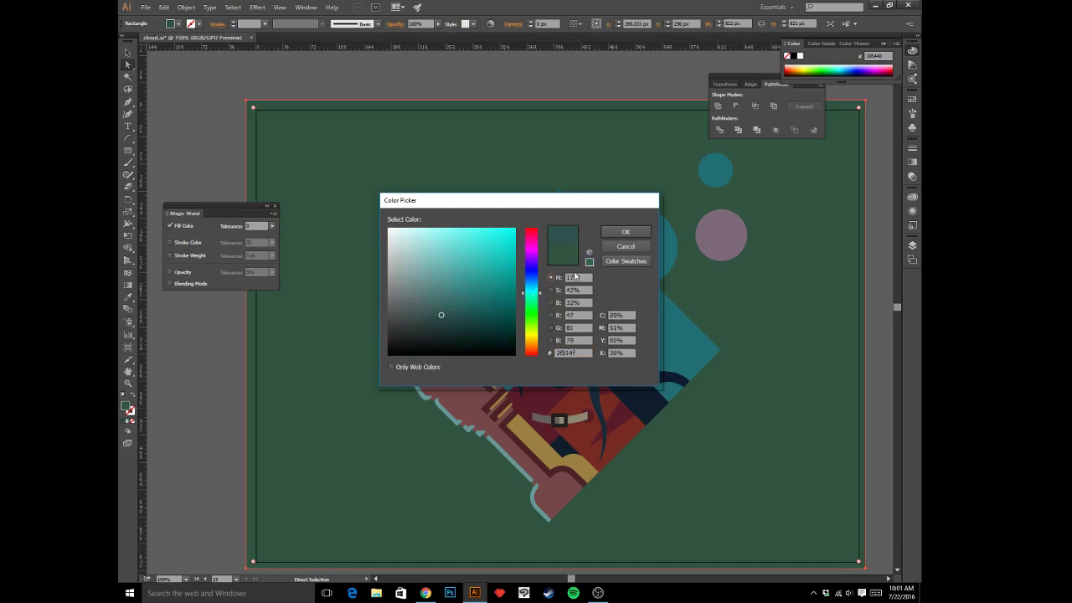
{"action": "left_click", "coordinate": [602, 235]}
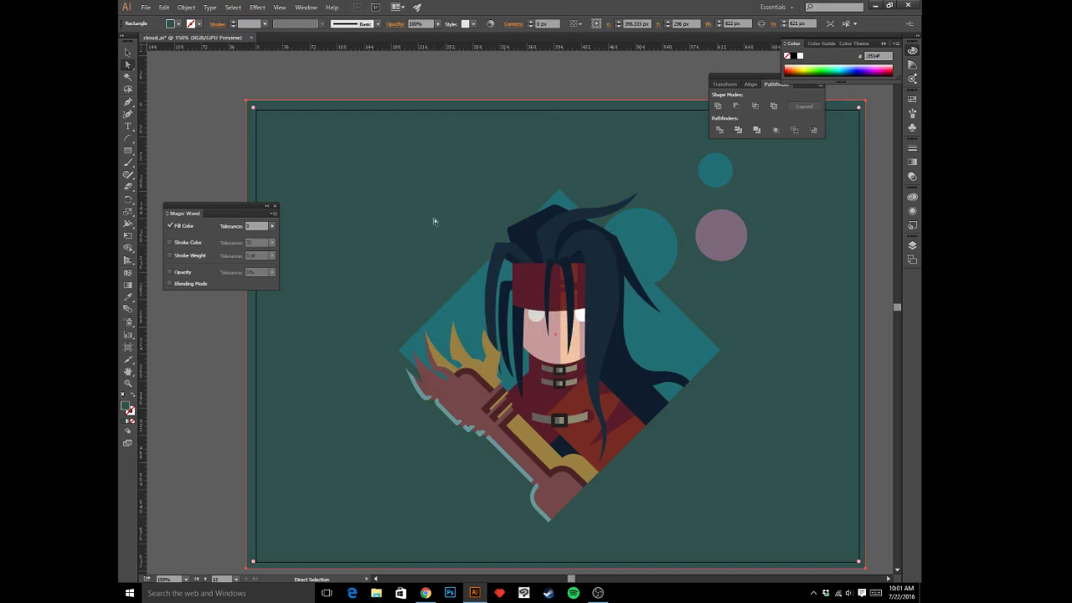
- Recolour the background rectangle with the diamond's teal, darkened to a slightly desaturated deep blue-teal with a hue of 192°, and deselect it
{"action": "key", "text": "i"}
{"action": "left_click", "coordinate": [662, 244]}
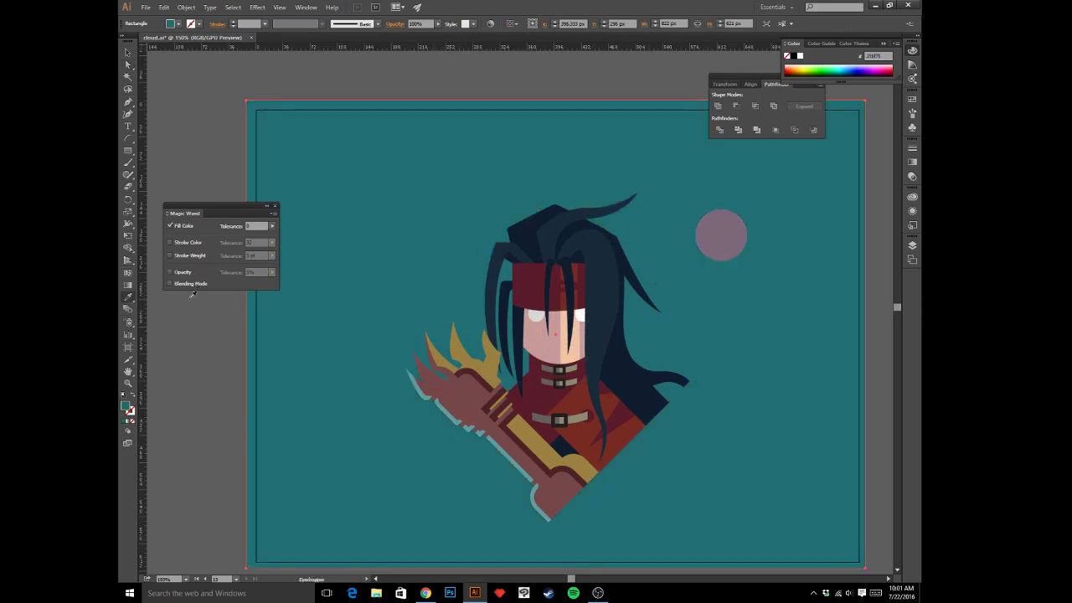
{"action": "key", "text": "a"}
{"action": "left_click_drag", "start_coordinate": [482, 309], "coordinate": [488, 313]}
{"action": "left_click", "coordinate": [532, 288]}
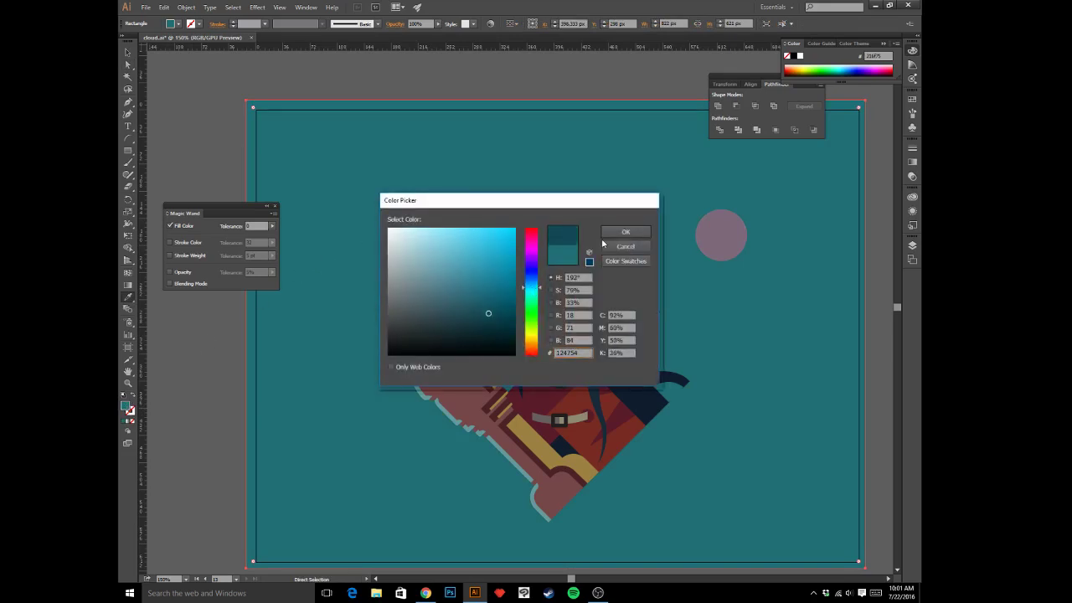
{"action": "left_click", "coordinate": [551, 290]}
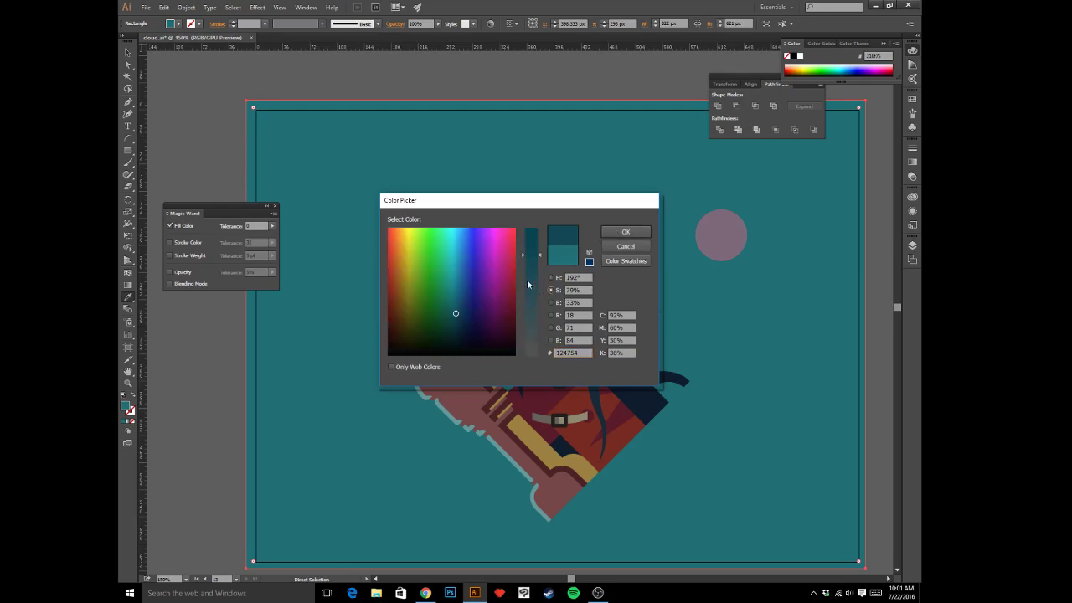
{"action": "left_click", "coordinate": [527, 262]}
{"action": "left_click", "coordinate": [625, 231]}
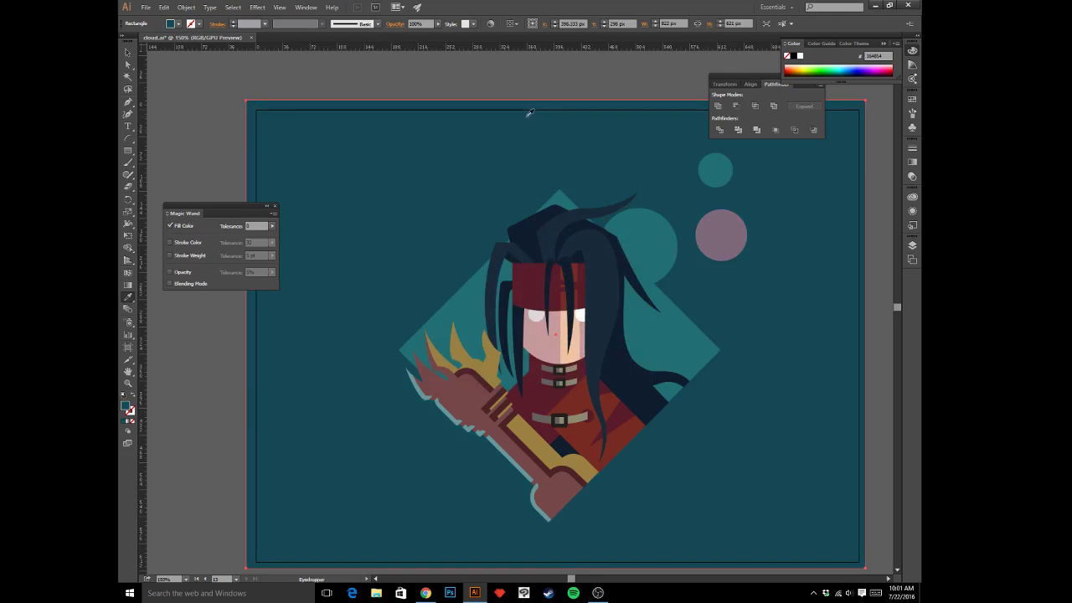
{"action": "key", "text": "v"}
{"action": "left_click", "coordinate": [525, 74]}
{"action": "key", "text": "a"}
- Compare the dark teal background of the portrait with the neighbouring red character's artboard at smaller scales
{"action": "key", "text": "ctrl+minus"}
{"action": "key", "text": "ctrl+minus"}
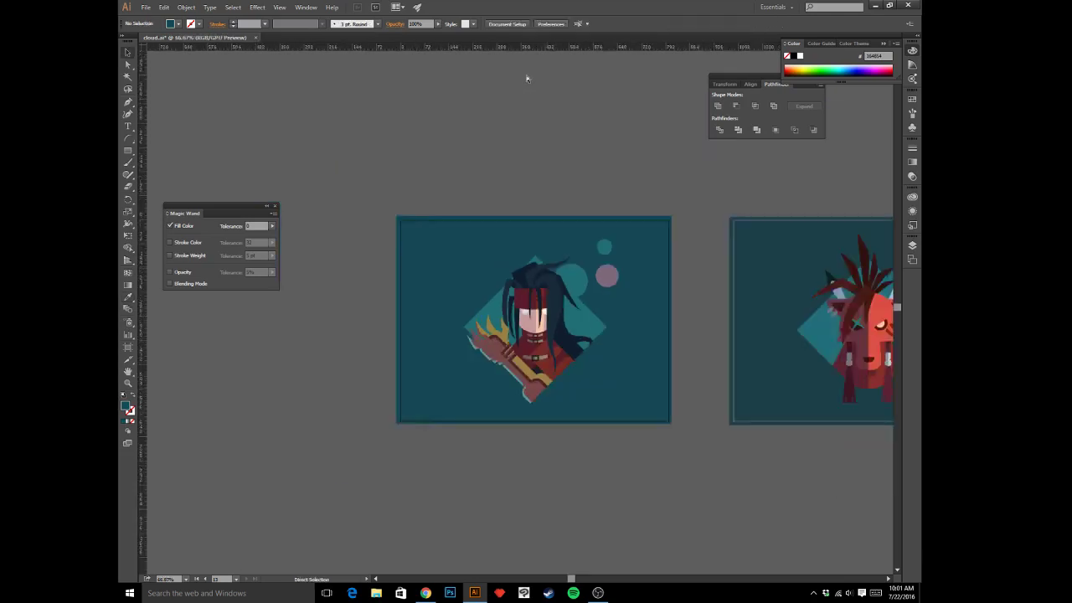
{"action": "key", "text": "ctrl+minus"}
{"action": "key", "text": "ctrl+minus"}
{"action": "key", "text": "ctrl+minus"}
{"action": "key", "text": "ctrl+plus"}
{"action": "key", "text": "ctrl+plus"}
{"action": "key", "text": "ctrl+plus"}
{"action": "key", "text": "ctrl+plus"}
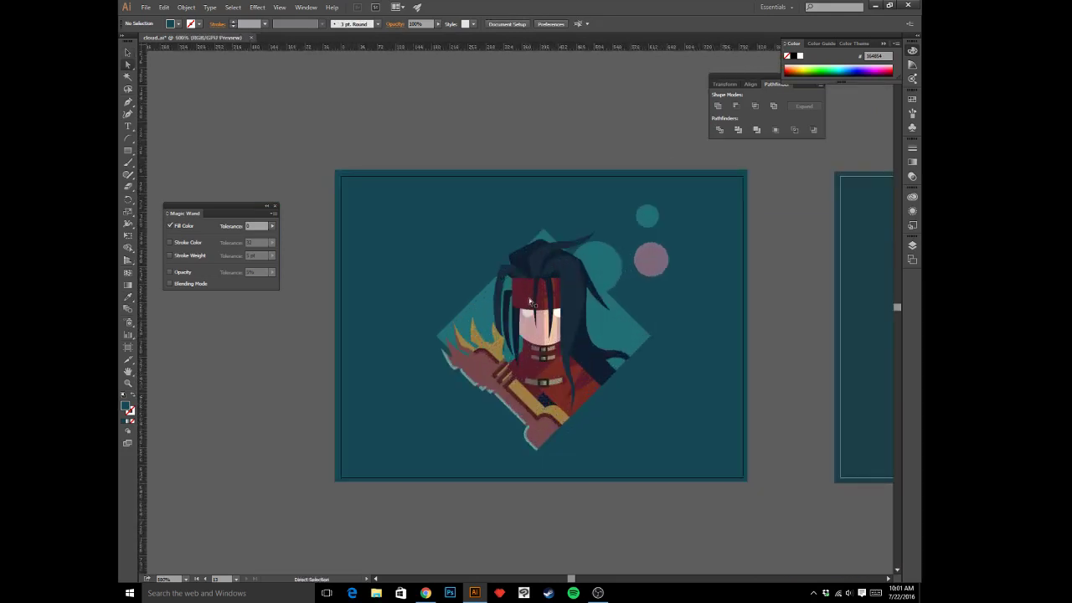
- Brighten the fill of the background diamond and the circle behind the hair to the teal #26807f, and deselect them
{"action": "left_click", "coordinate": [607, 321]}
{"action": "left_click", "coordinate": [602, 267], "text": "shift"}
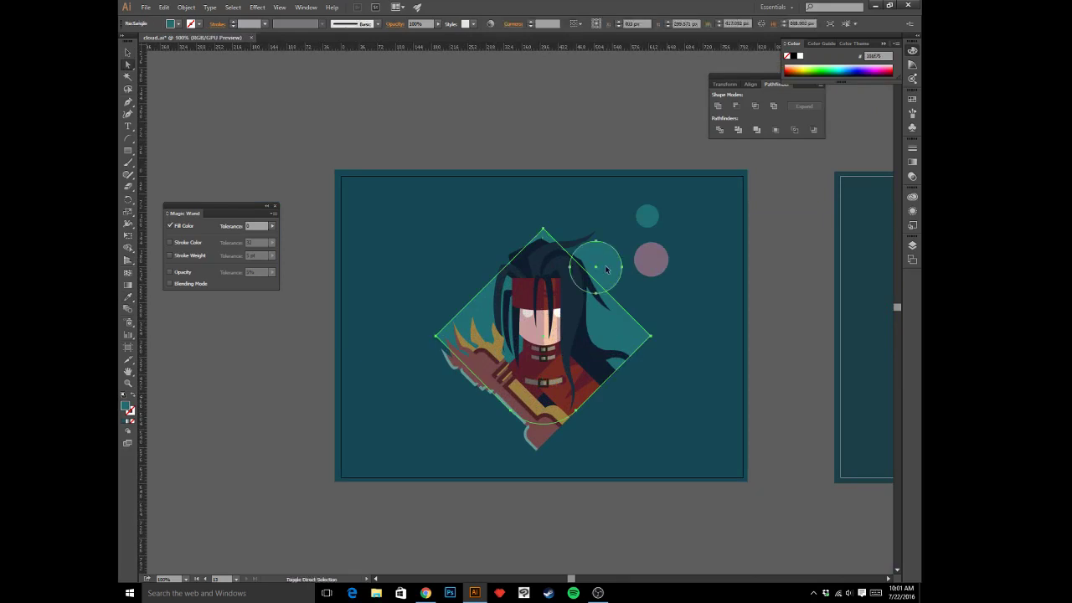
{"action": "double_click", "coordinate": [127, 408]}
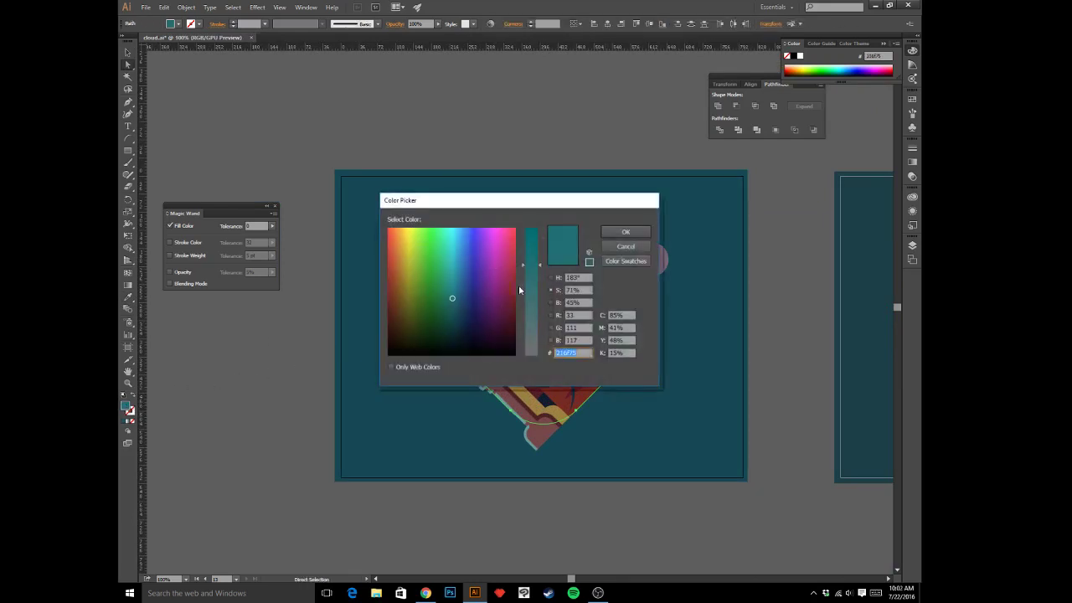
{"action": "left_click", "coordinate": [551, 277]}
{"action": "left_click", "coordinate": [477, 291]}
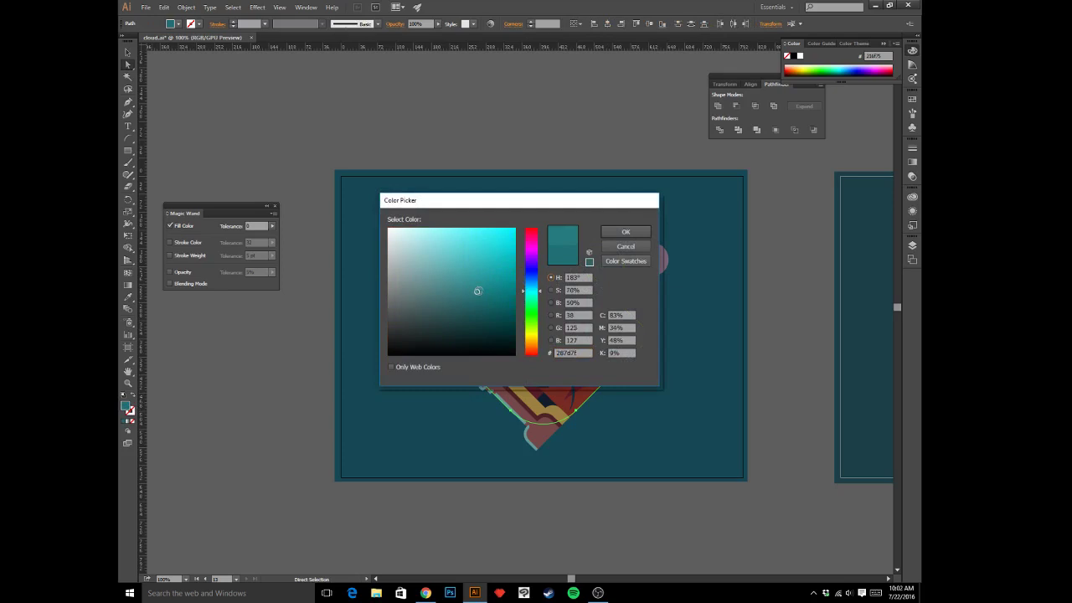
{"action": "left_click", "coordinate": [551, 328]}
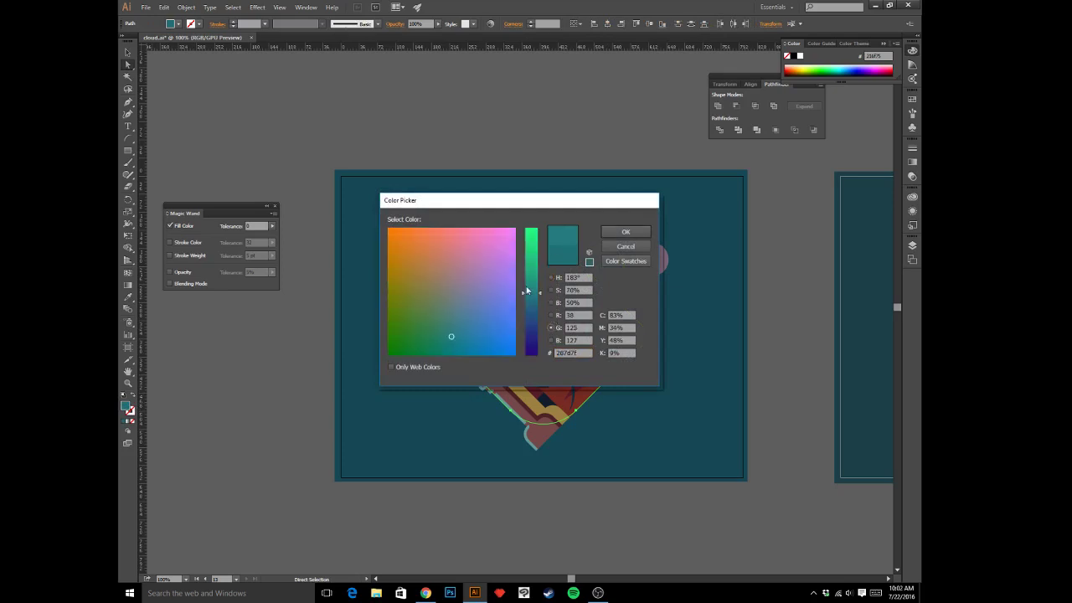
{"action": "left_click", "coordinate": [611, 232]}
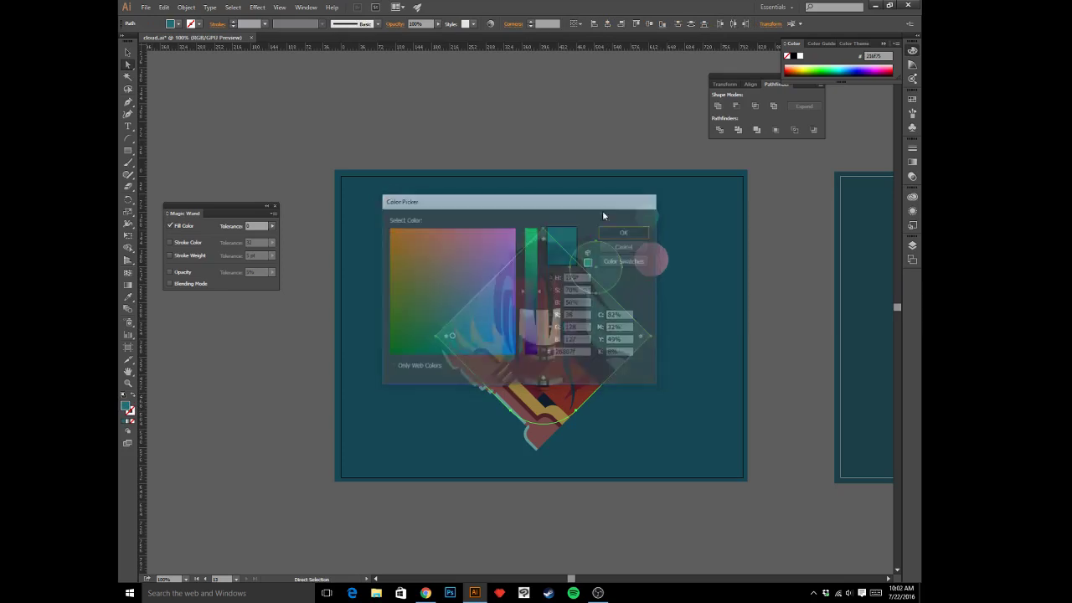
{"action": "key", "text": "v"}
{"action": "left_click", "coordinate": [585, 134]}
- Examine the recoloured portrait alongside the whole set of character artboards at several scales
{"action": "key", "text": "ctrl+minus"}
{"action": "key", "text": "ctrl+minus"}
{"action": "key", "text": "ctrl+minus"}
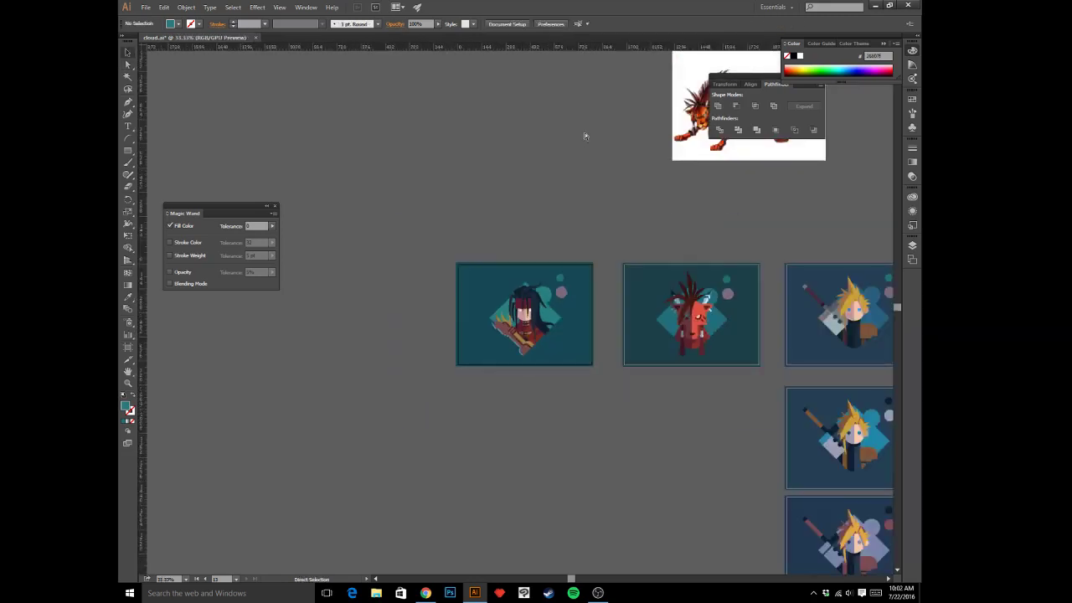
{"action": "key", "text": "ctrl+plus"}
{"action": "key", "text": "ctrl+plus"}
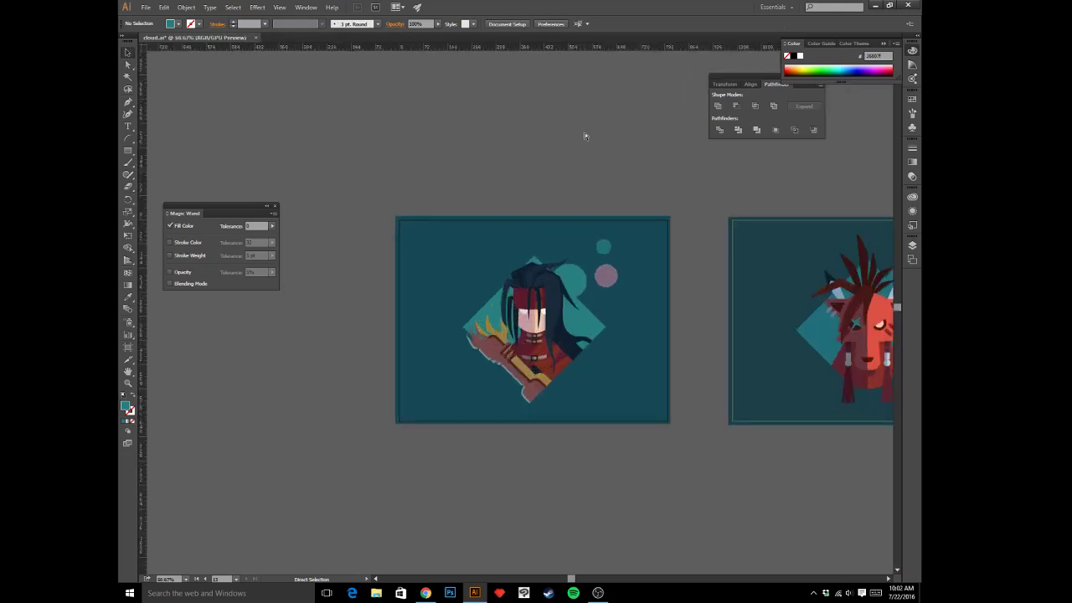
{"action": "key", "text": "ctrl+minus"}
{"action": "key", "text": "ctrl+minus"}
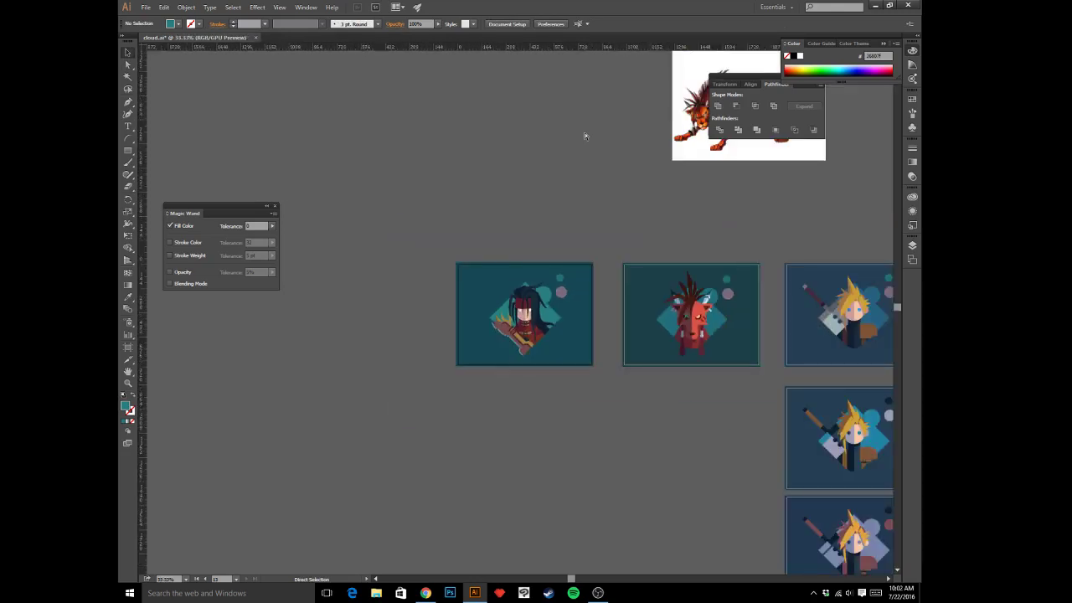
{"action": "key", "text": "ctrl+minus"}
{"action": "key", "text": "ctrl+minus"}
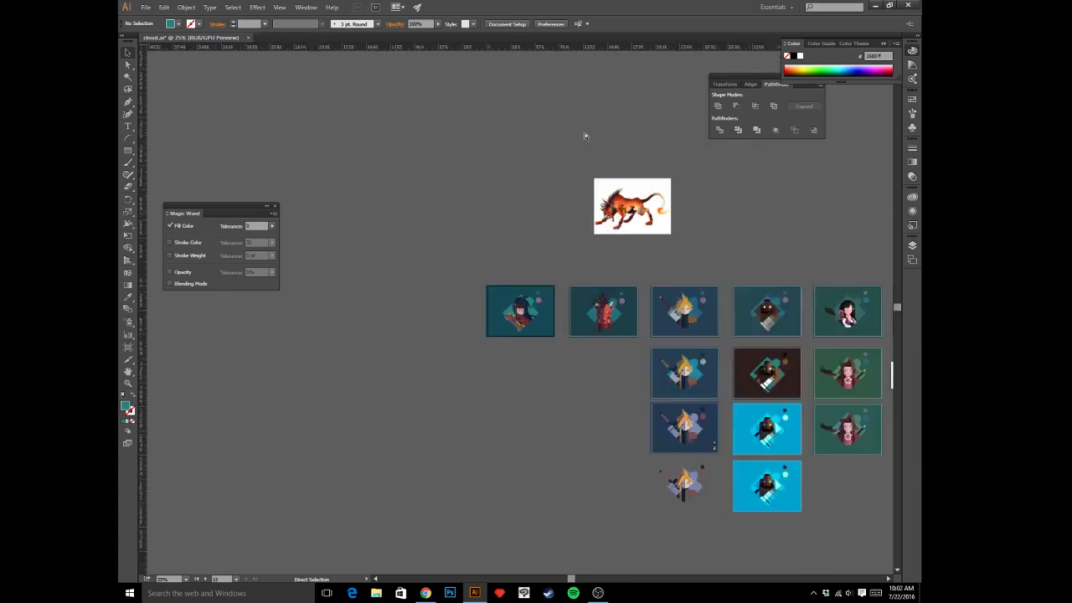
{"action": "key", "text": "ctrl+1"}
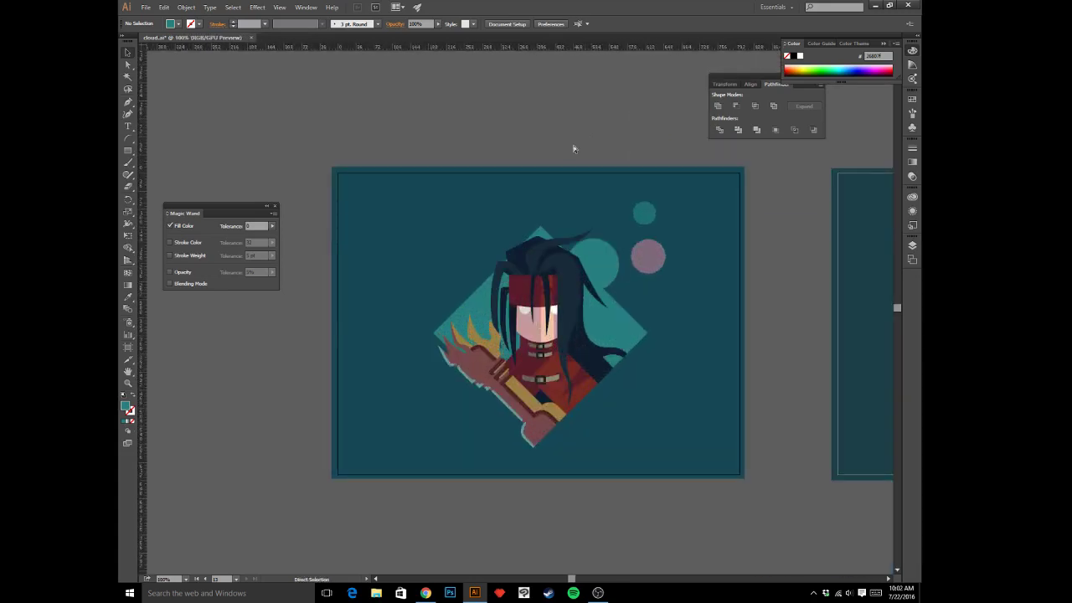
- Sharpen the rounded top corner of the dark back hair shape and pull it up to the diamond's apex
{"action": "key", "text": "ctrl+plus"}
{"action": "key", "text": "a"}
{"action": "left_click", "coordinate": [543, 195]}
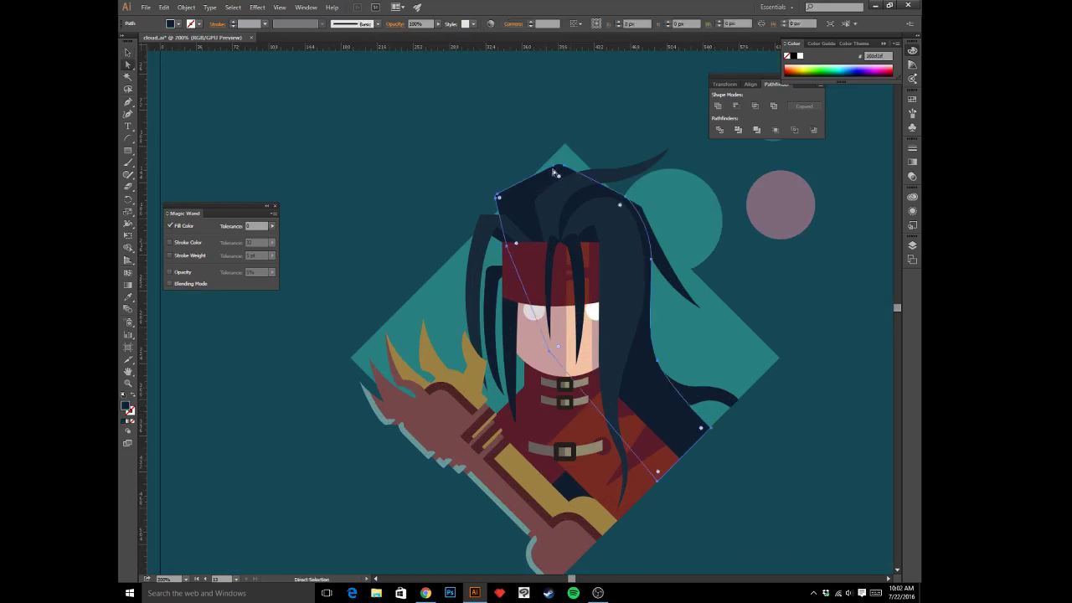
{"action": "left_click", "coordinate": [559, 173]}
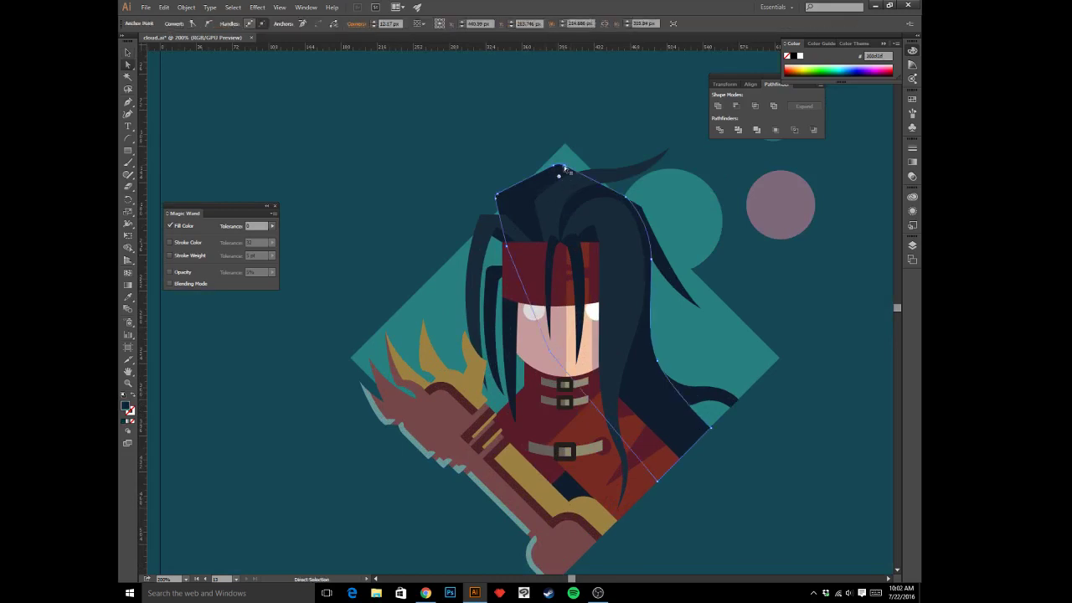
{"action": "left_click", "coordinate": [568, 165]}
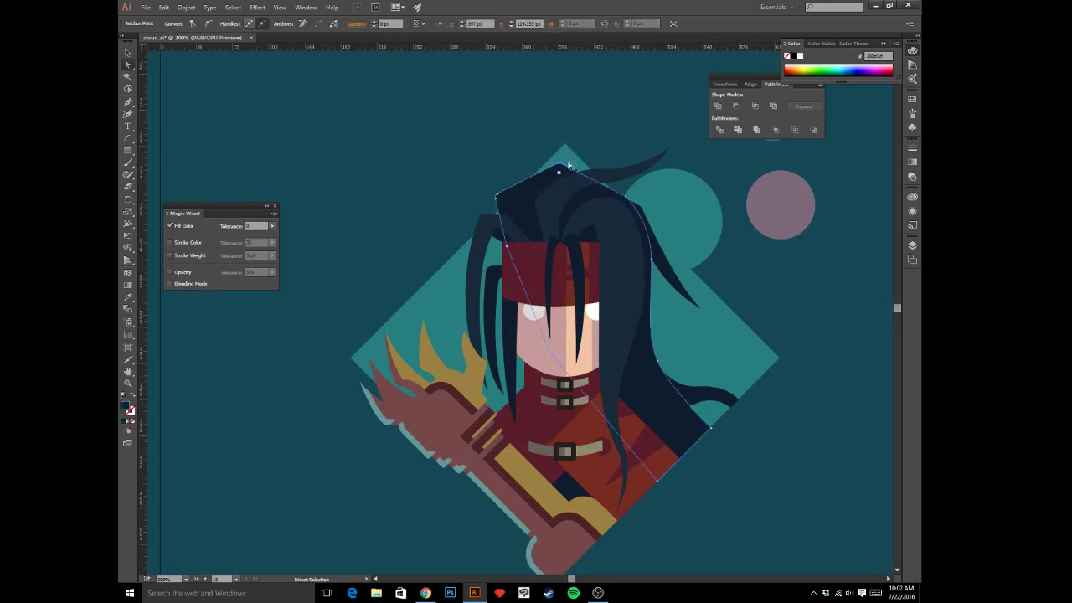
{"action": "left_click_drag", "start_coordinate": [560, 167], "coordinate": [566, 146]}
{"action": "left_click", "coordinate": [591, 134]}
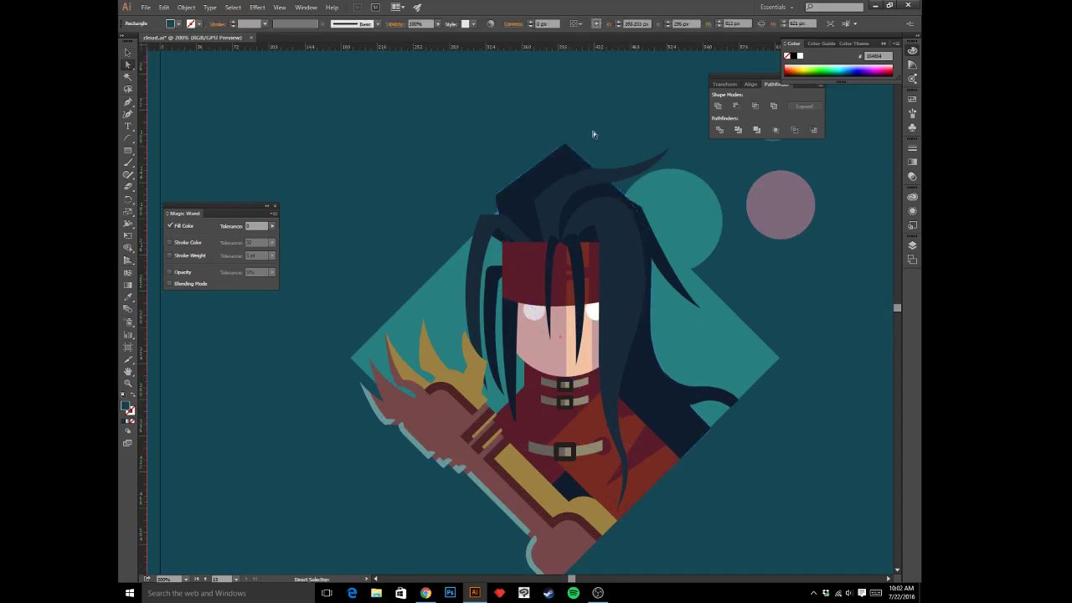
- Align the back hair's upper-left corner with the diamond's edge, and try slightly rounding the corner at the apex
{"action": "left_click", "coordinate": [533, 197]}
{"action": "left_click", "coordinate": [497, 196]}
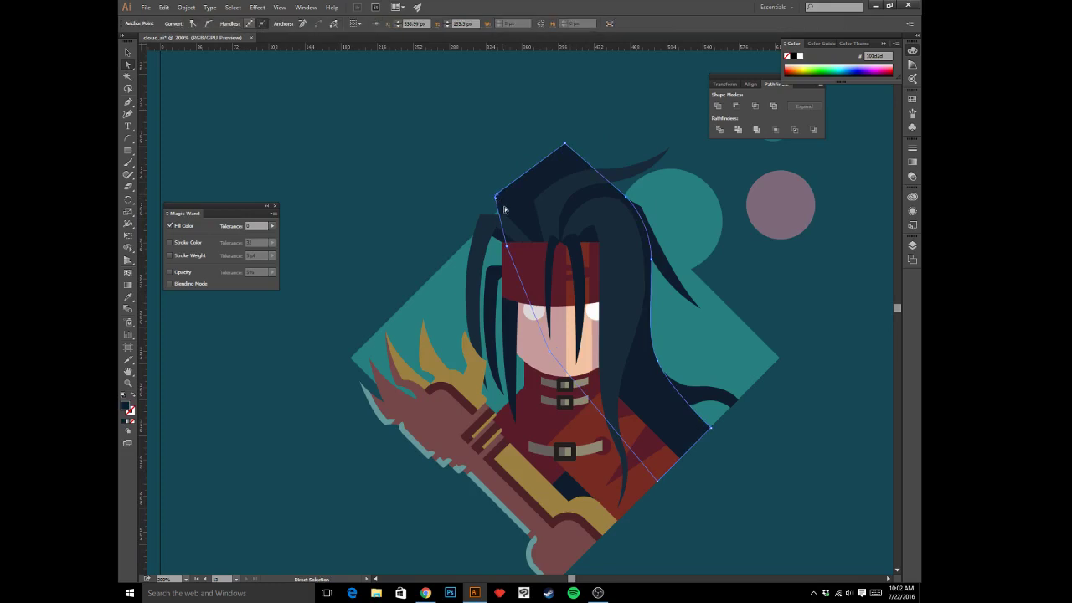
{"action": "left_click_drag", "start_coordinate": [497, 201], "coordinate": [495, 197]}
{"action": "left_click", "coordinate": [533, 171]}
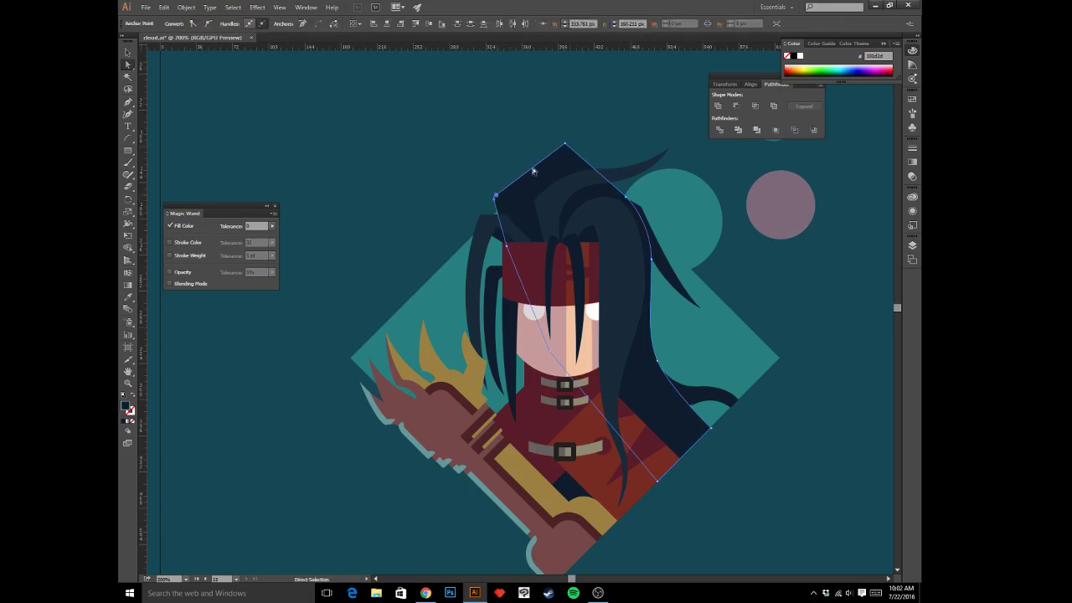
{"action": "left_click", "coordinate": [566, 144]}
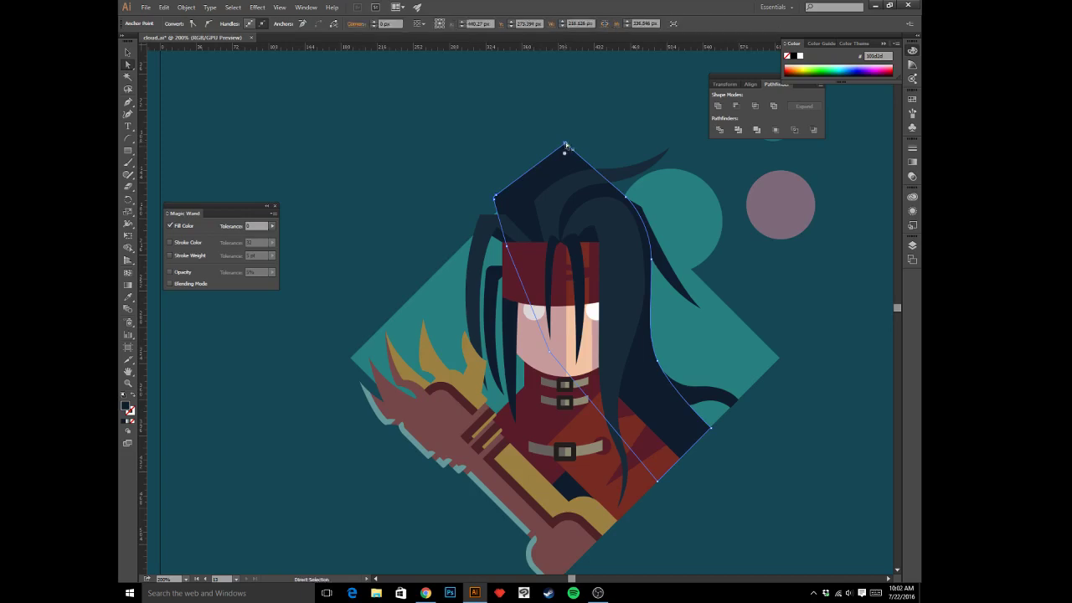
{"action": "left_click_drag", "start_coordinate": [565, 153], "coordinate": [565, 158]}
{"action": "left_click", "coordinate": [591, 140]}
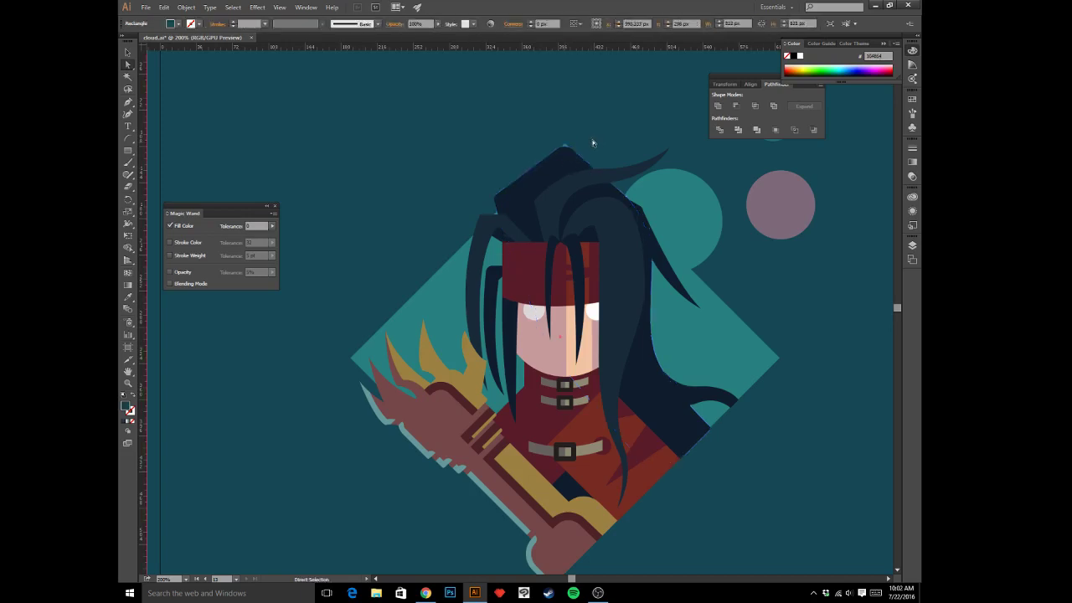
- Widen the outer hair lock above the claw by moving its upper bend outward, and undo the last shift of its tip
{"action": "left_click", "coordinate": [503, 235]}
{"action": "left_click_drag", "start_coordinate": [484, 220], "coordinate": [509, 213]}
{"action": "left_click_drag", "start_coordinate": [491, 395], "coordinate": [474, 390]}
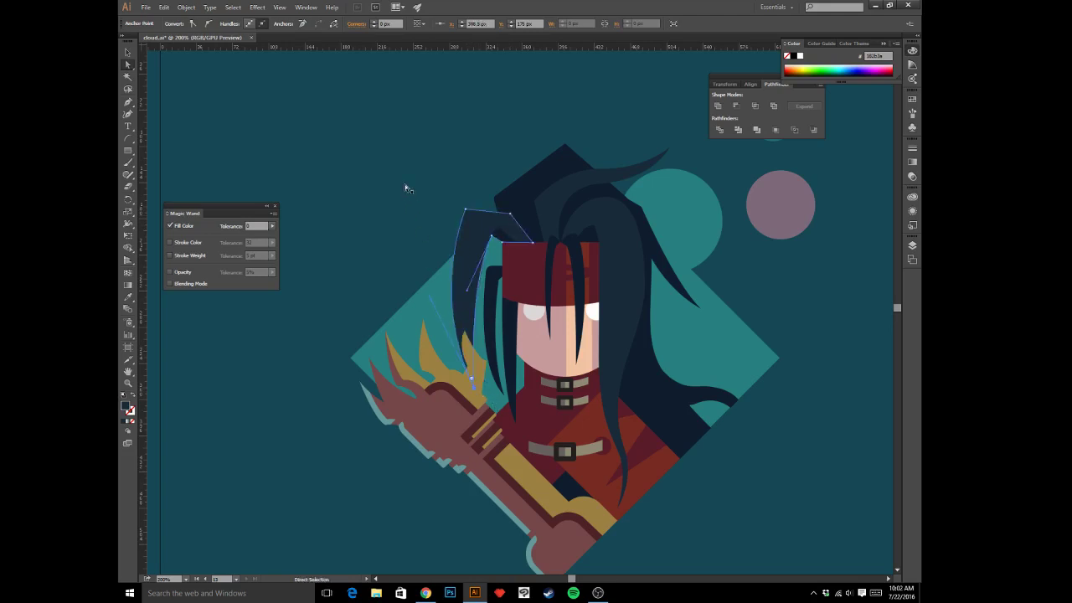
{"action": "left_click", "coordinate": [406, 186]}
{"action": "key", "text": "ctrl+z"}
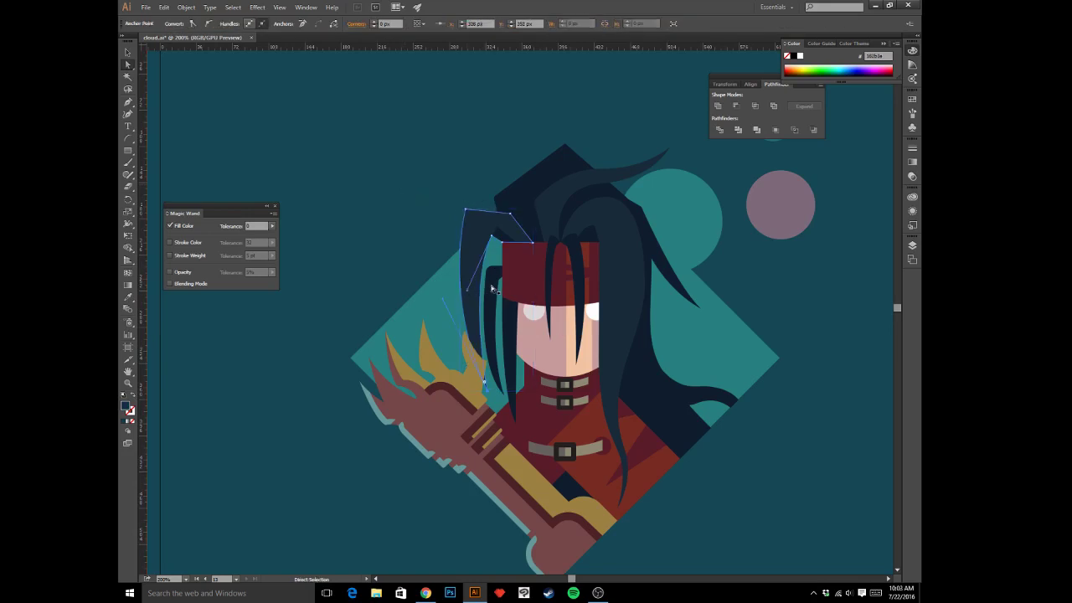
{"action": "left_click", "coordinate": [390, 177]}
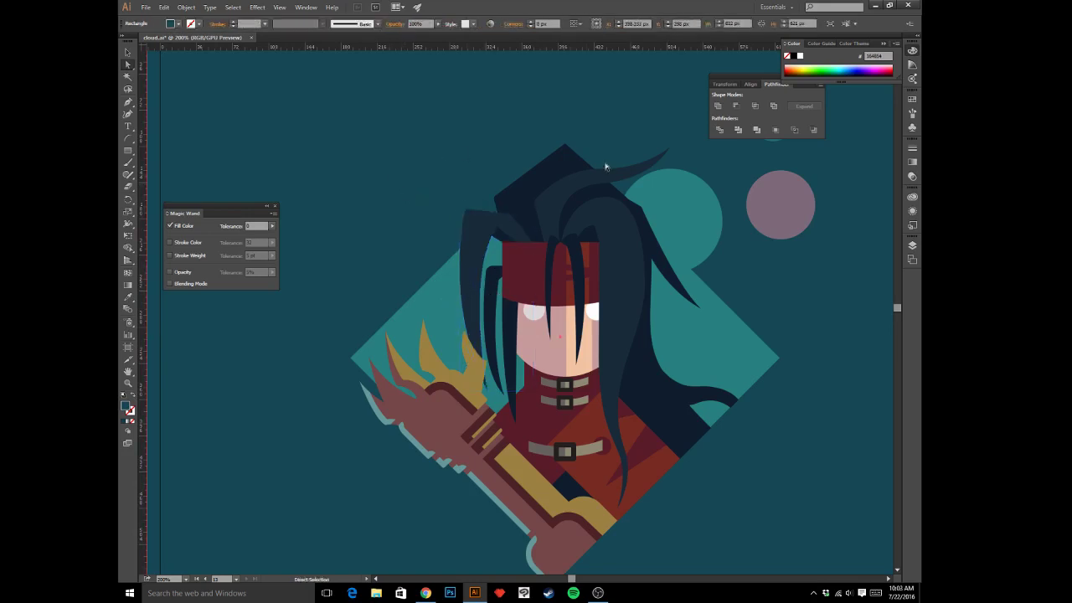
- Lengthen the wispy lock at the top of the head and extend the right-hand back lock's tip to the diamond's edge
{"action": "left_click_drag", "start_coordinate": [665, 157], "coordinate": [693, 139]}
{"action": "left_click", "coordinate": [665, 132]}
{"action": "left_click_drag", "start_coordinate": [705, 313], "coordinate": [725, 305]}
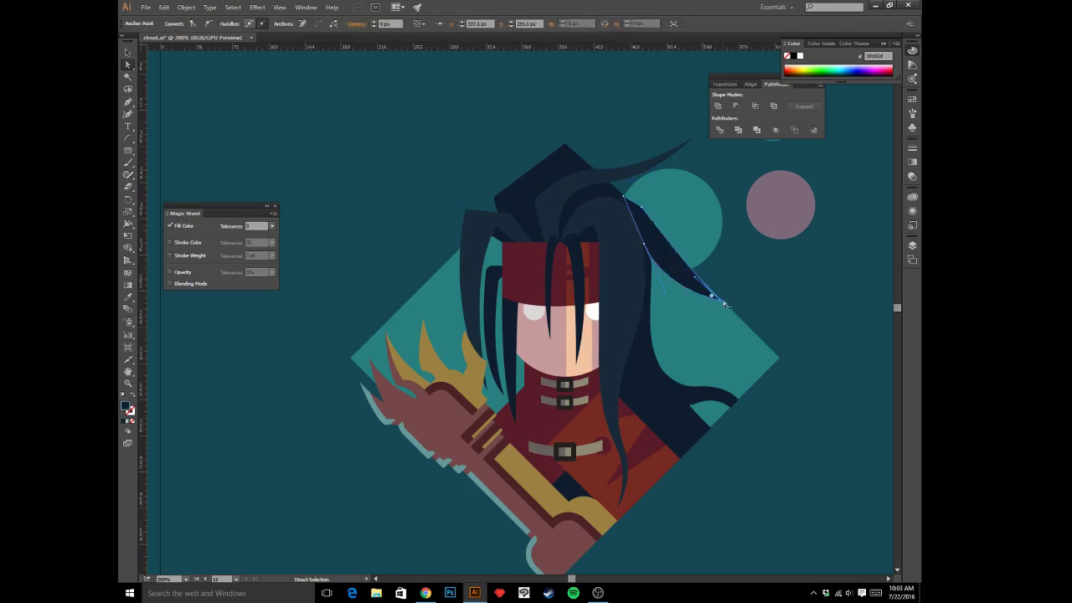
{"action": "left_click", "coordinate": [737, 294]}
- Move the root anchor of the right-hand back lock to the diamond's apex and remove the extra anchor on its outer edge
{"action": "key", "text": "ctrl+minus"}
{"action": "key", "text": "ctrl+minus"}
{"action": "key", "text": "ctrl+minus"}
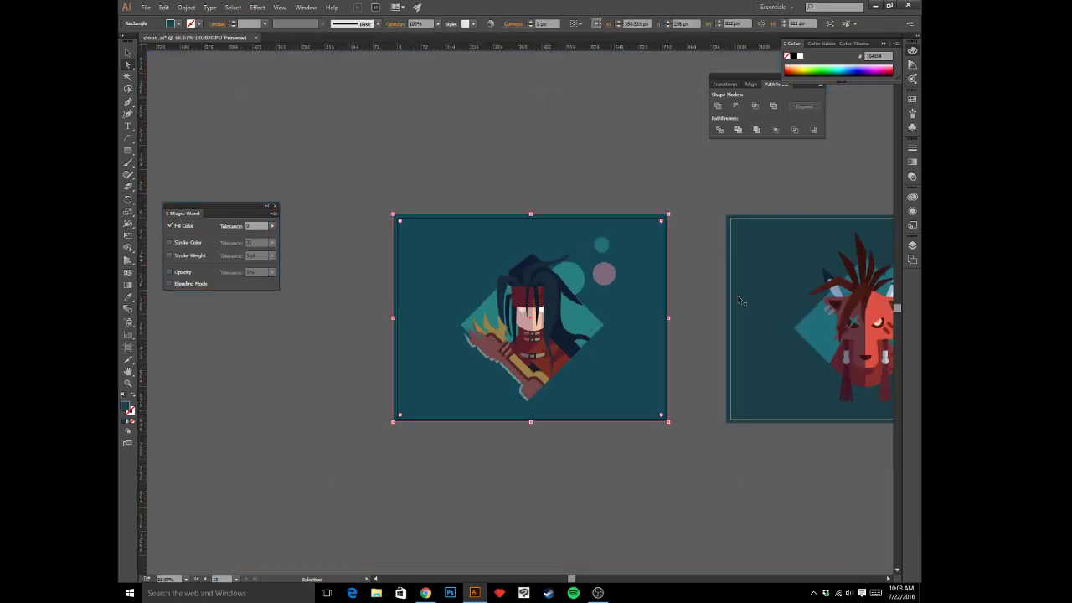
{"action": "key", "text": "ctrl+plus"}
{"action": "key", "text": "ctrl+plus"}
{"action": "key", "text": "ctrl+plus"}
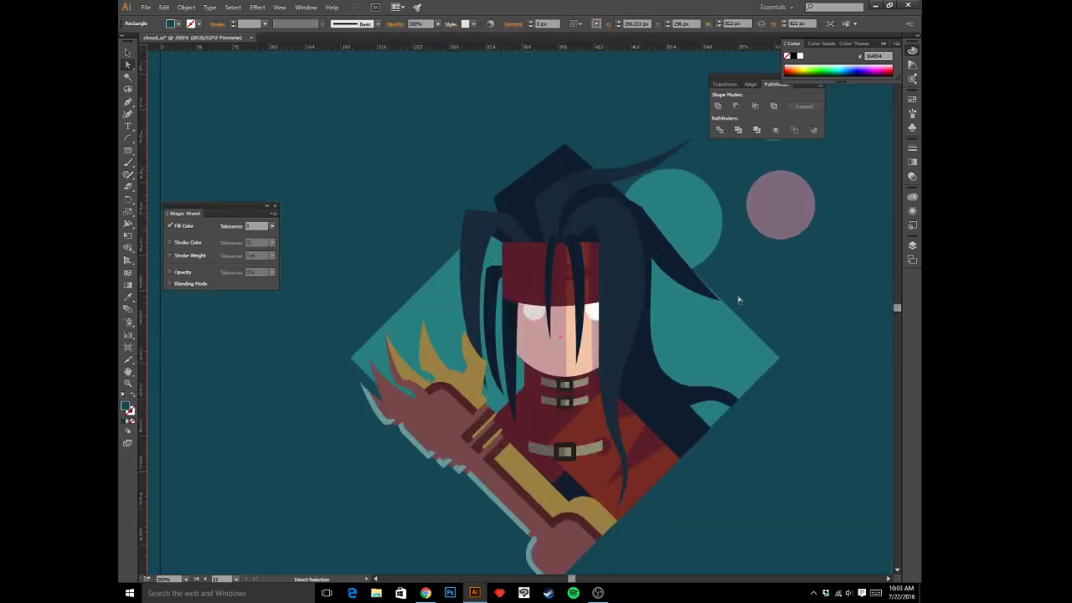
{"action": "left_click", "coordinate": [683, 270]}
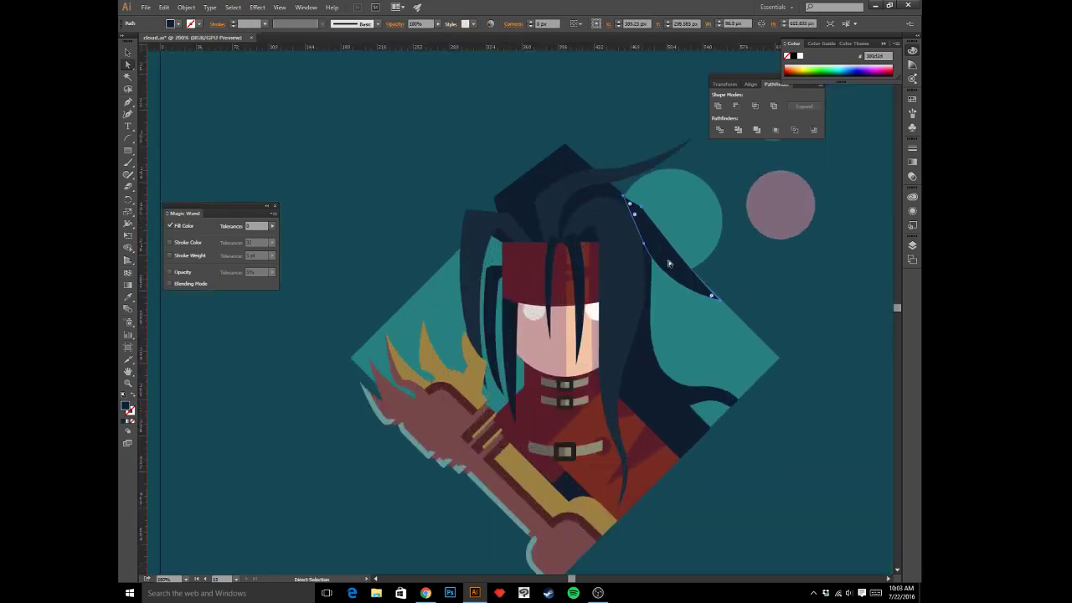
{"action": "left_click", "coordinate": [623, 198]}
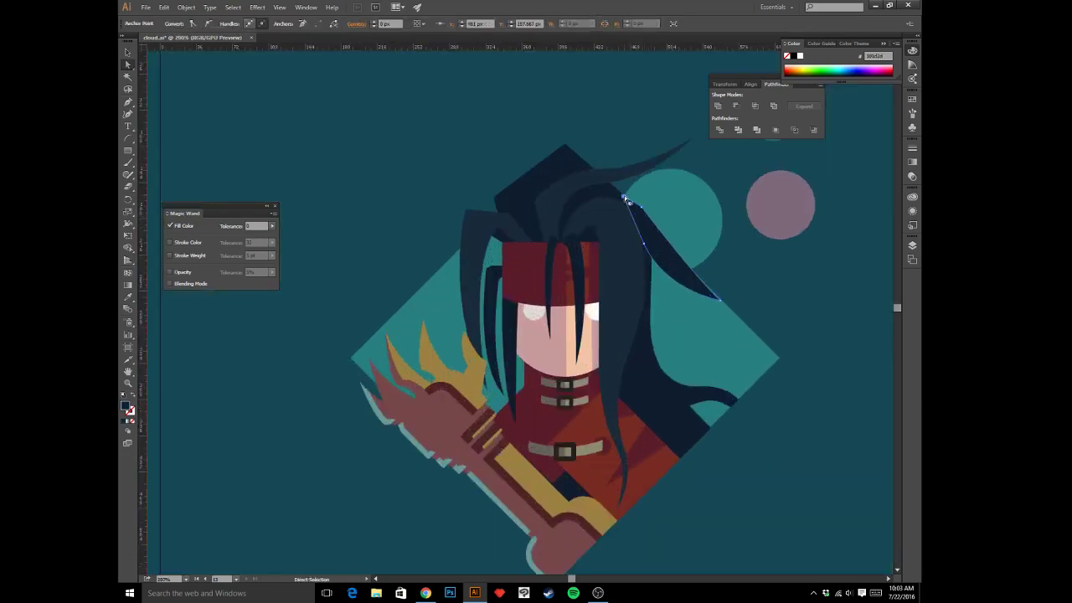
{"action": "left_click_drag", "start_coordinate": [624, 197], "coordinate": [570, 149]}
{"action": "key", "text": "p"}
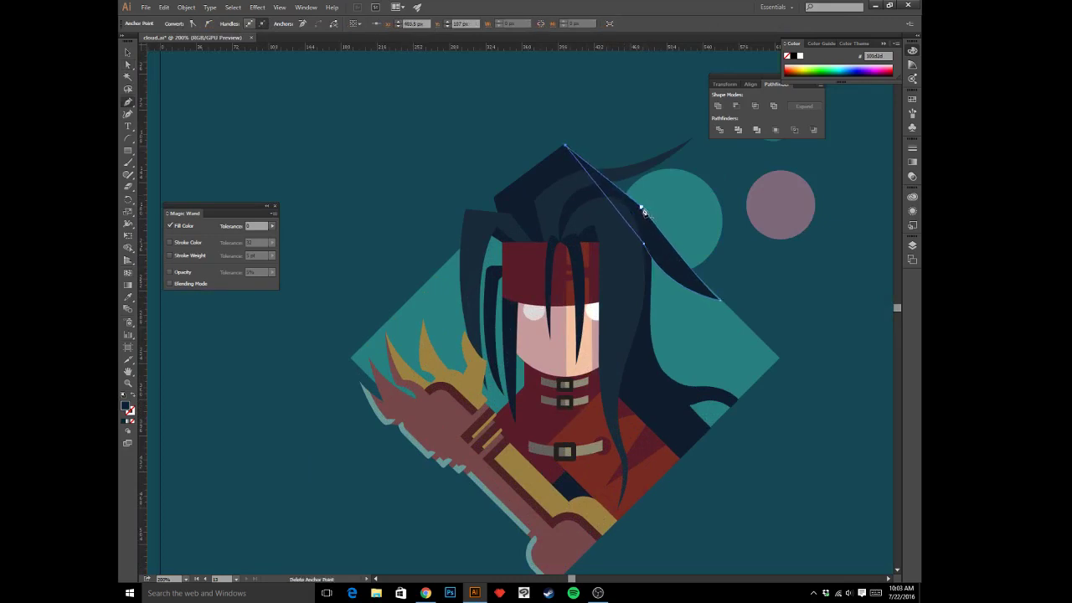
{"action": "key", "text": "a"}
- Straighten the right-hand back lock's outer edge and move its tip slightly outward along the diamond's edge
{"action": "left_click", "coordinate": [712, 296]}
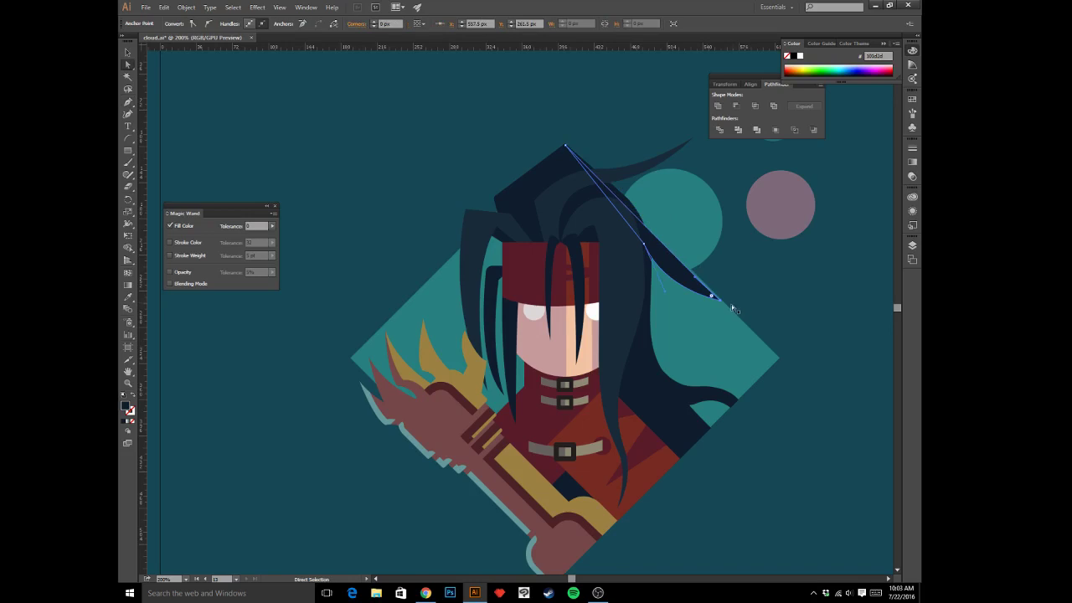
{"action": "mouse_move", "coordinate": [712, 295]}
{"action": "left_mouse_down"}
{"action": "mouse_move", "coordinate": [725, 303]}
{"action": "mouse_move", "coordinate": [713, 299]}
{"action": "left_mouse_up"}
{"action": "left_click", "coordinate": [565, 147]}
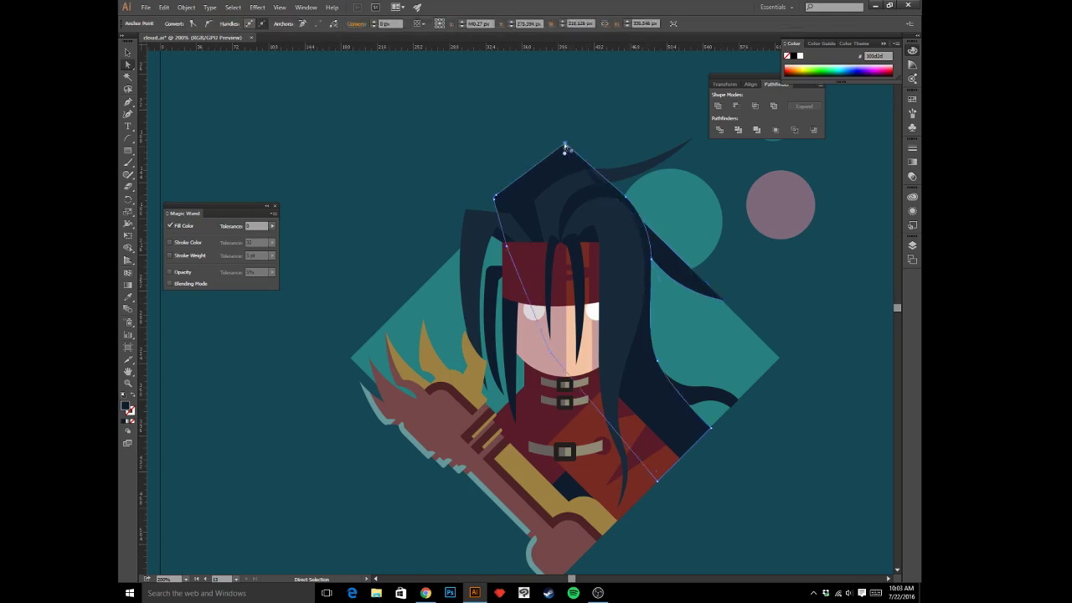
{"action": "left_click", "coordinate": [674, 269]}
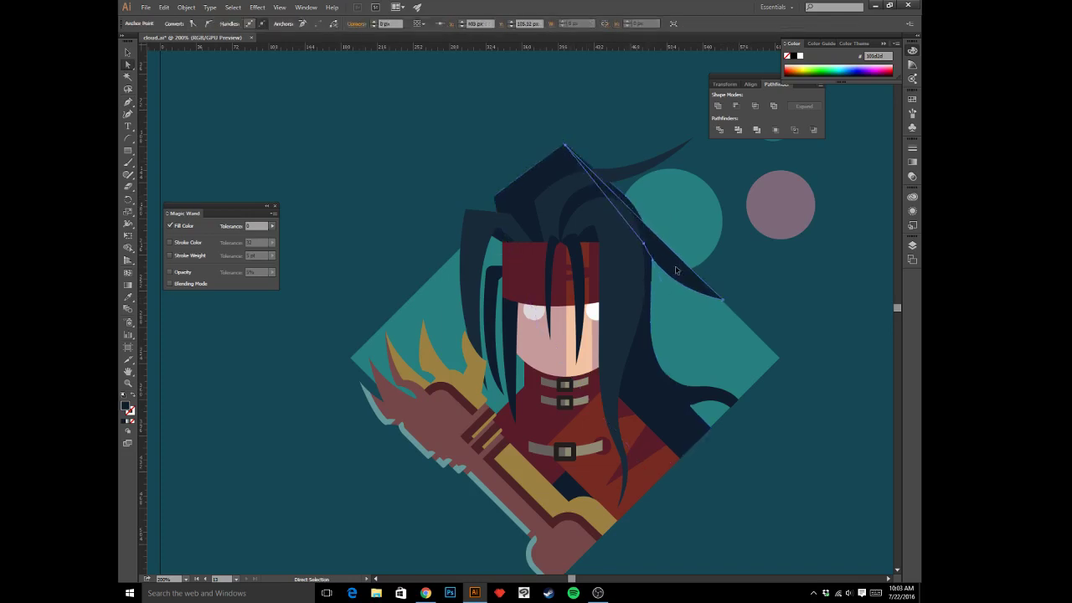
{"action": "left_click", "coordinate": [675, 265]}
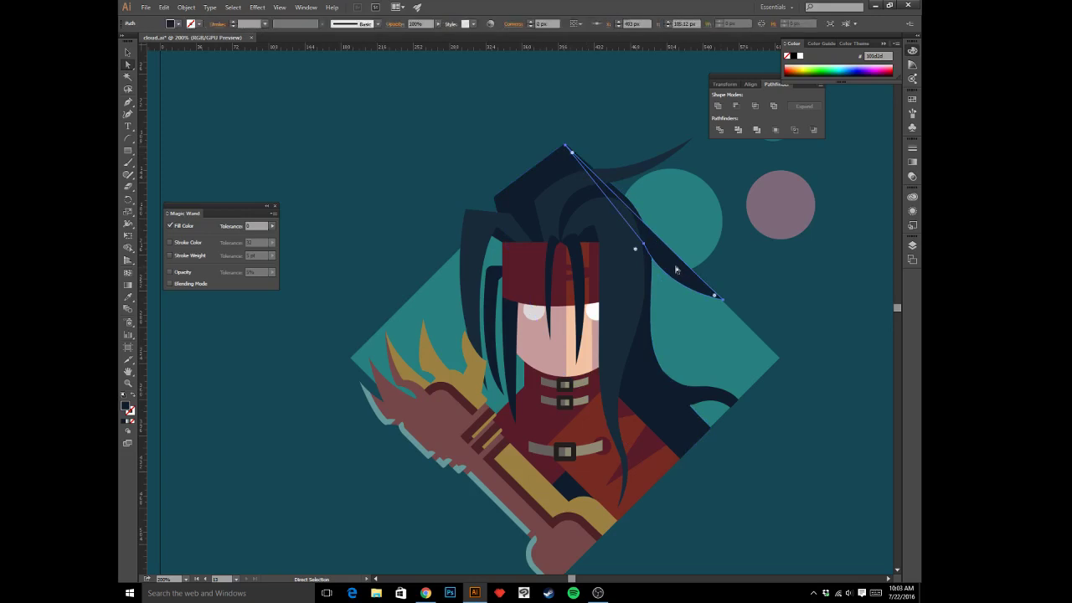
{"action": "left_click", "coordinate": [725, 303]}
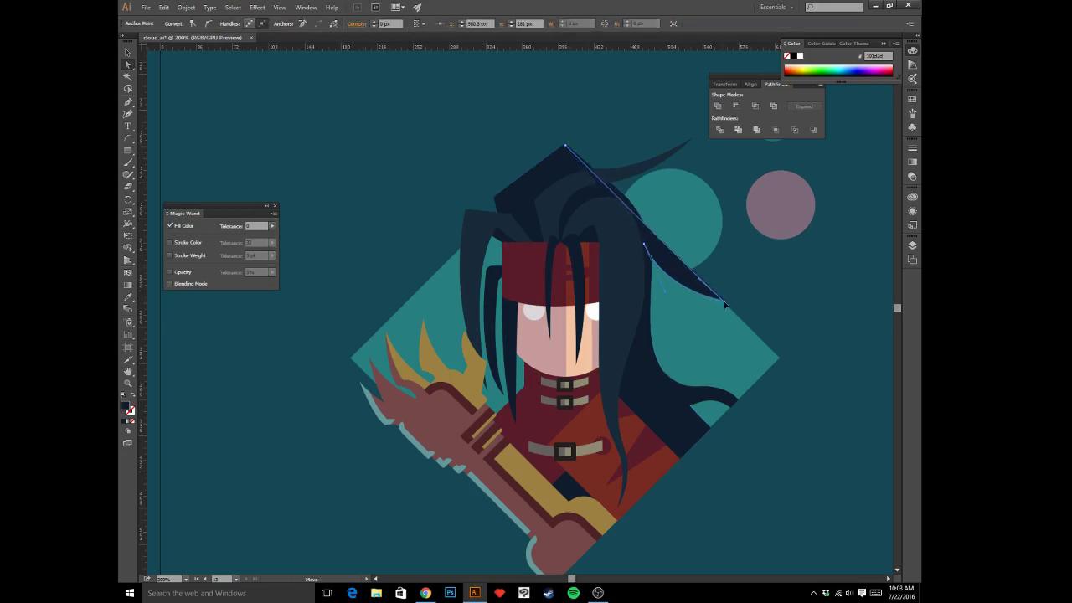
- Adjust the back hair's upper-right anchor where its outline meets the straight edge of the right-hand back lock
{"action": "left_click", "coordinate": [624, 199]}
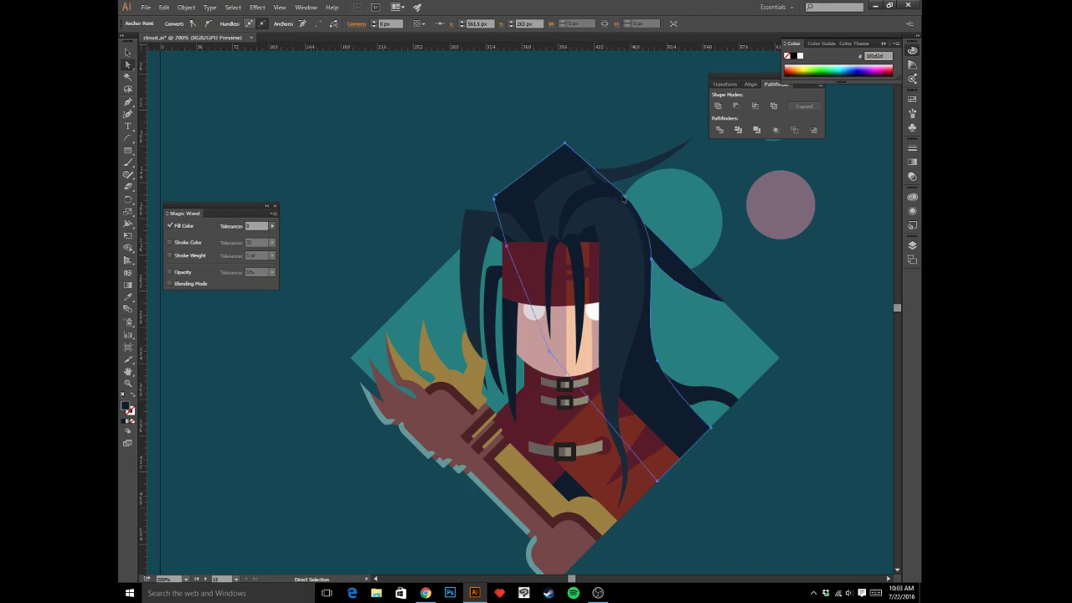
{"action": "left_click", "coordinate": [651, 246]}
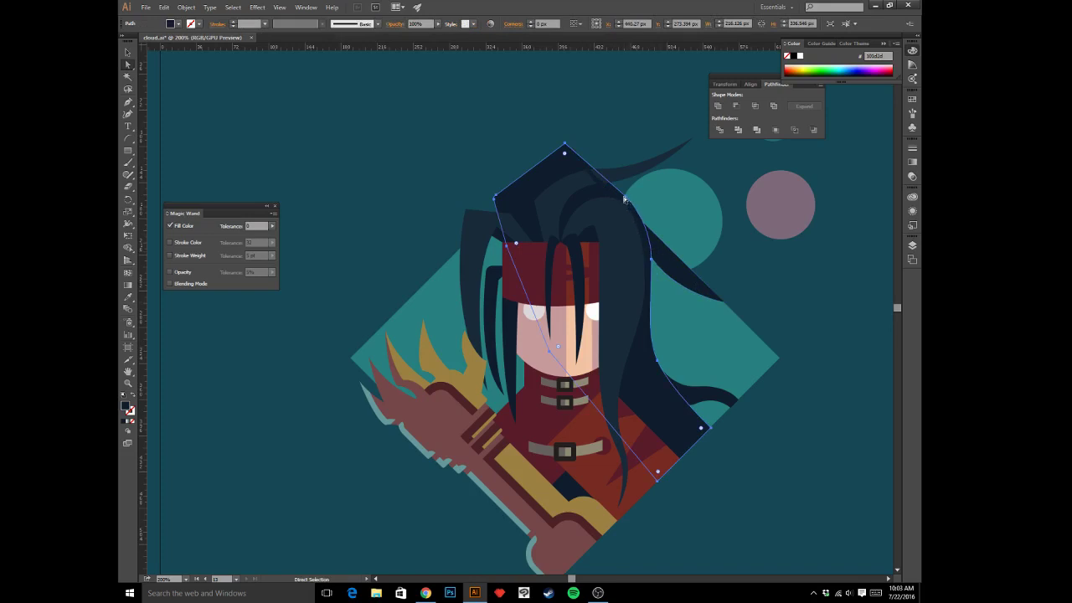
{"action": "left_click_drag", "start_coordinate": [626, 198], "coordinate": [622, 203]}
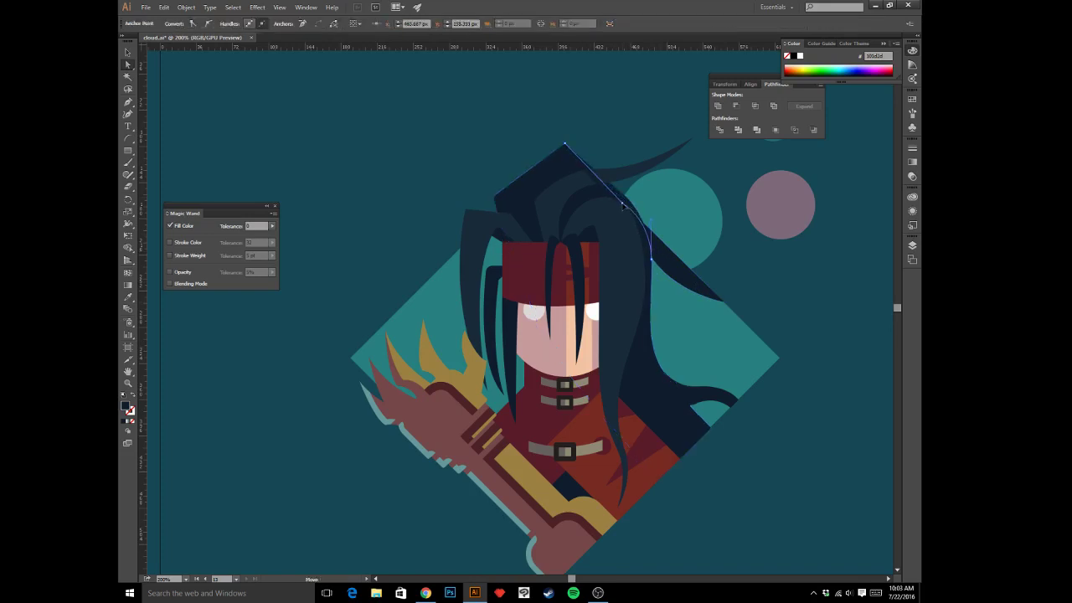
{"action": "left_click", "coordinate": [609, 145]}
{"action": "left_click", "coordinate": [610, 145], "text": "ctrl"}
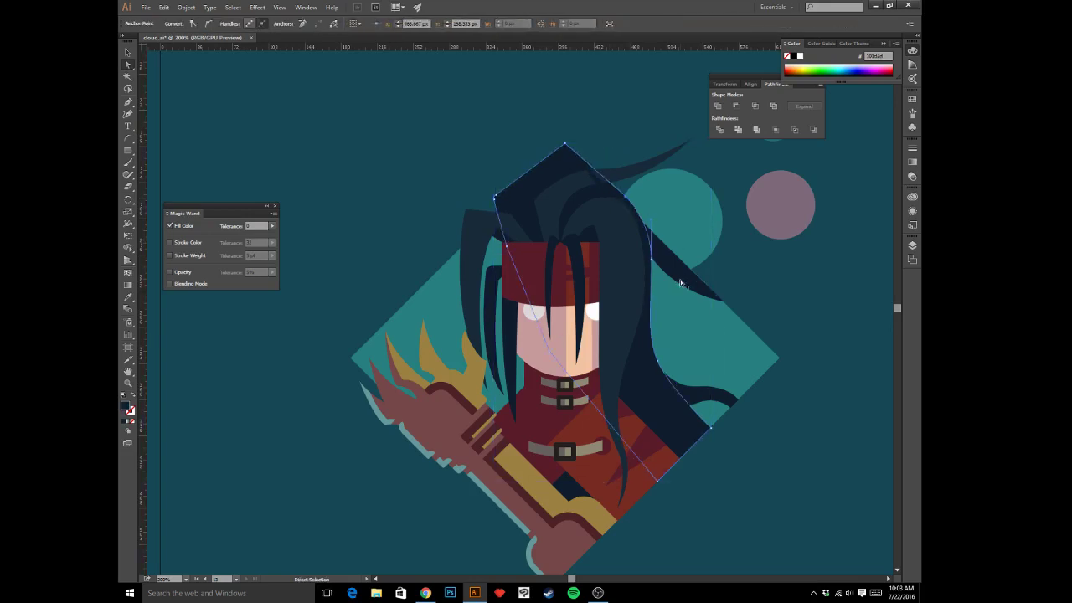
- Move the back hair's apex slightly up and to the right, and shift the whole right-hand back lock to match it
{"action": "left_click_drag", "start_coordinate": [679, 279], "coordinate": [680, 284]}
{"action": "left_click", "coordinate": [566, 151]}
{"action": "left_click_drag", "start_coordinate": [566, 147], "coordinate": [572, 138]}
{"action": "left_click_drag", "start_coordinate": [679, 272], "coordinate": [684, 268]}
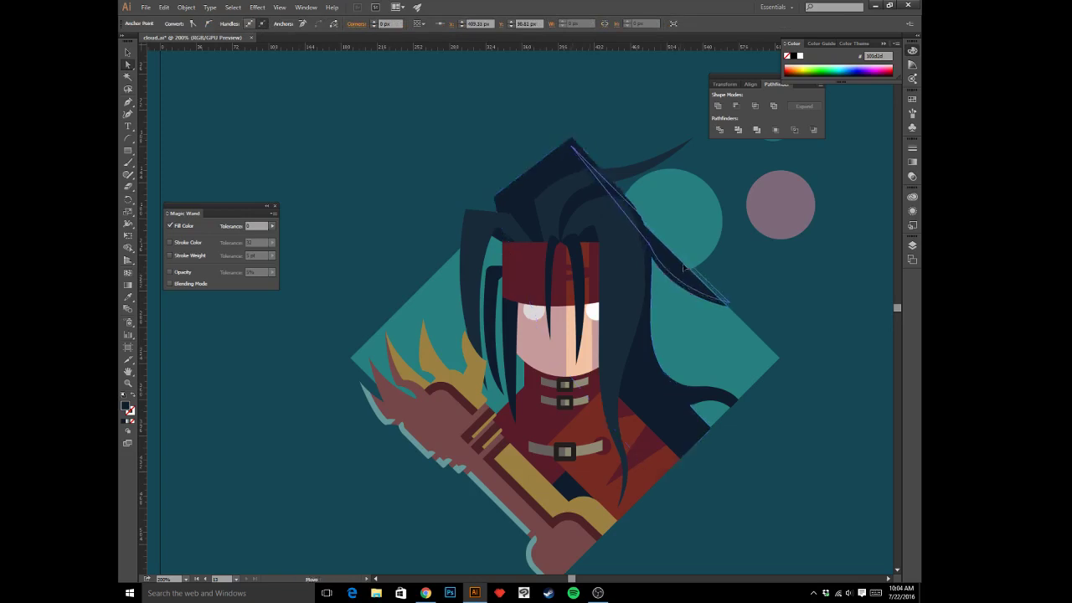
{"action": "left_click", "coordinate": [681, 263]}
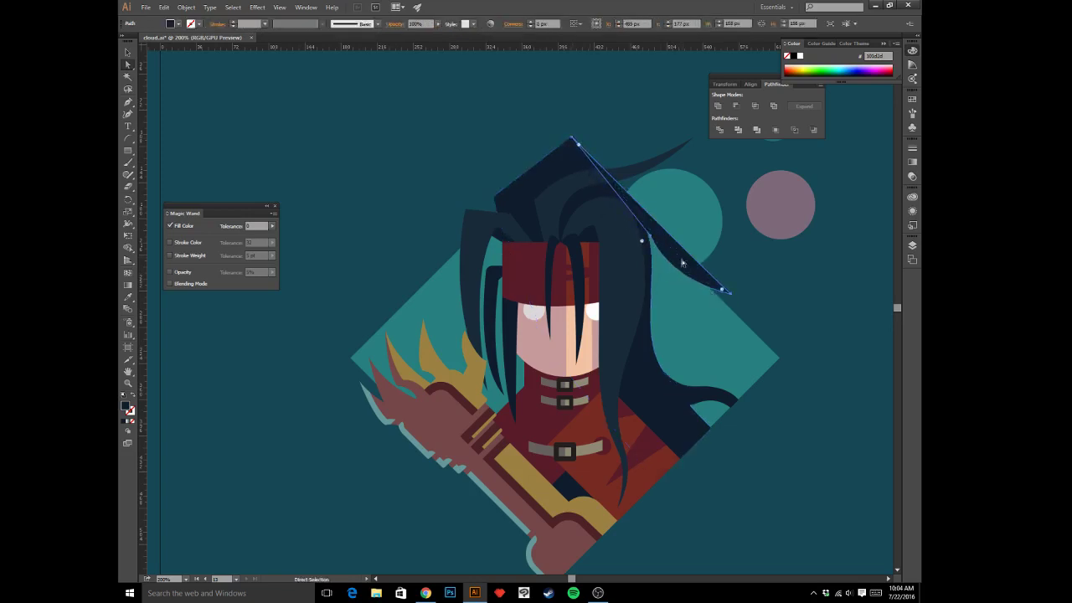
- Reposition the bend anchor of the right-hand back lock and flatten the curve of its underside toward the tip
{"action": "left_click", "coordinate": [643, 241]}
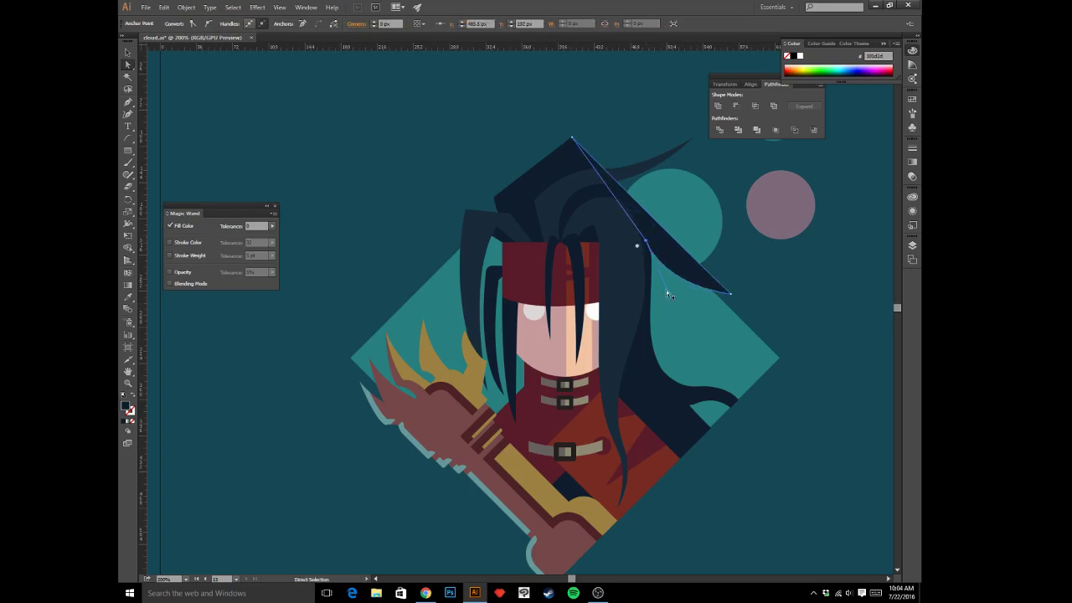
{"action": "left_click_drag", "start_coordinate": [665, 289], "coordinate": [684, 282]}
{"action": "left_click", "coordinate": [753, 301]}
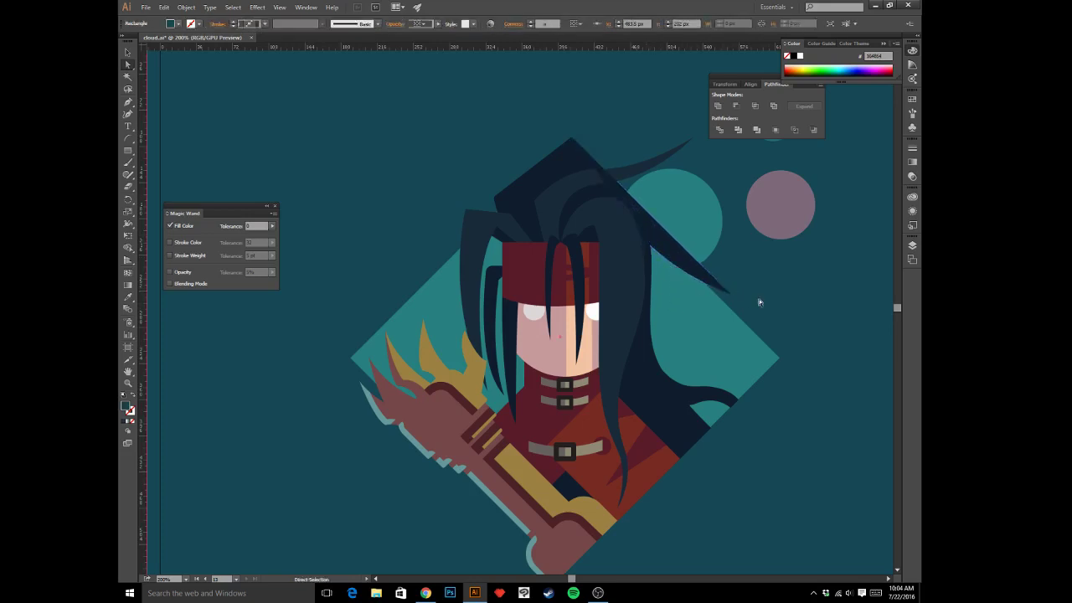
- Widen the outer hair lock above the claw by moving its upper outer corner farther outward
{"action": "key", "text": "v"}
{"action": "key", "text": "ctrl+1"}
{"action": "key", "text": "ctrl+minus"}
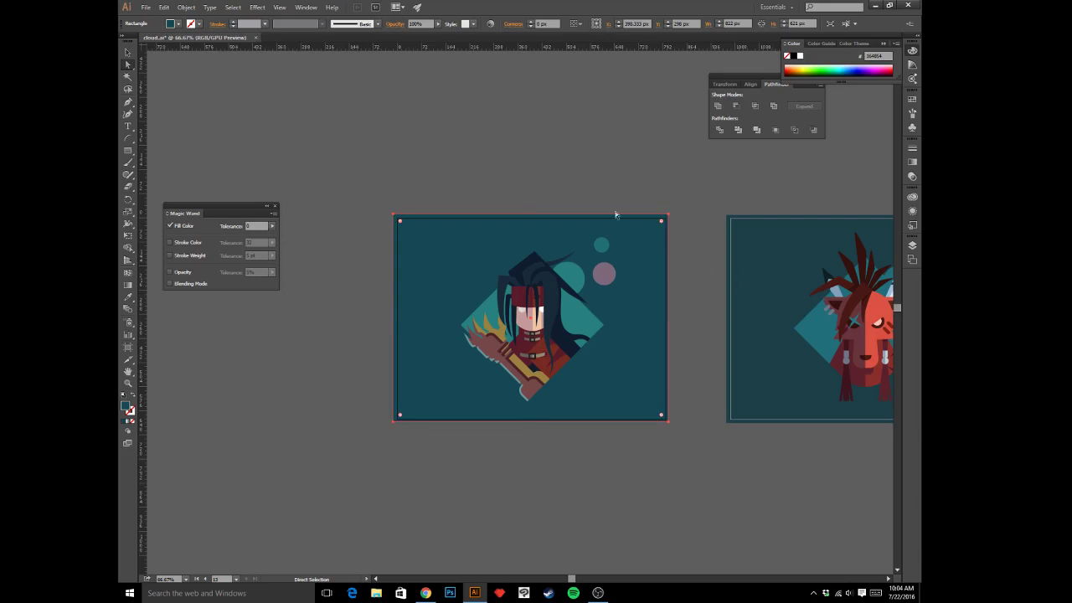
{"action": "key", "text": "ctrl+plus"}
{"action": "key", "text": "ctrl+plus"}
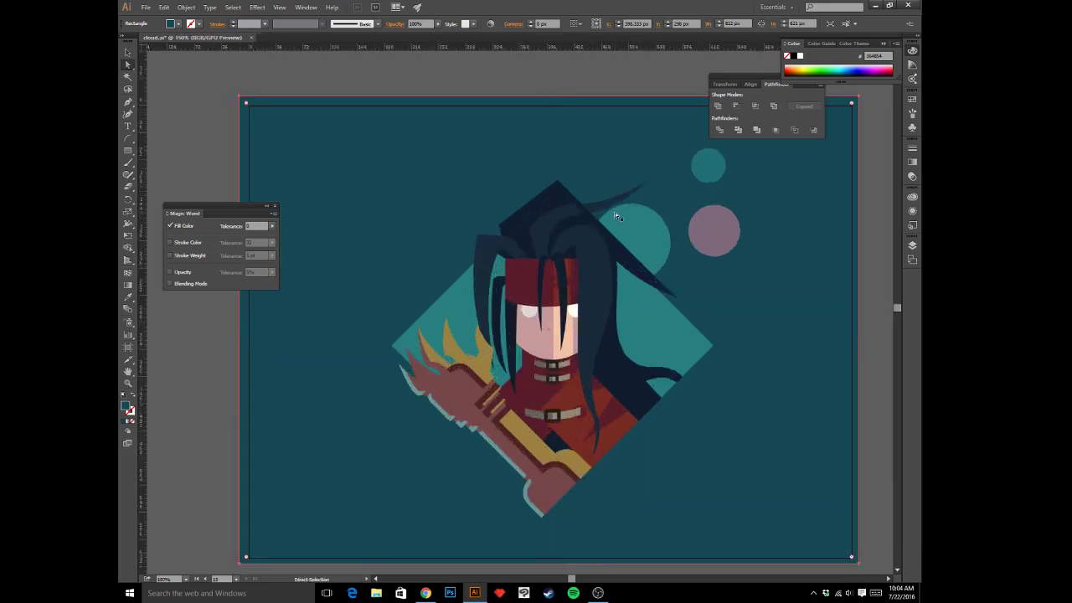
{"action": "left_click", "coordinate": [494, 246]}
{"action": "left_click", "coordinate": [478, 236]}
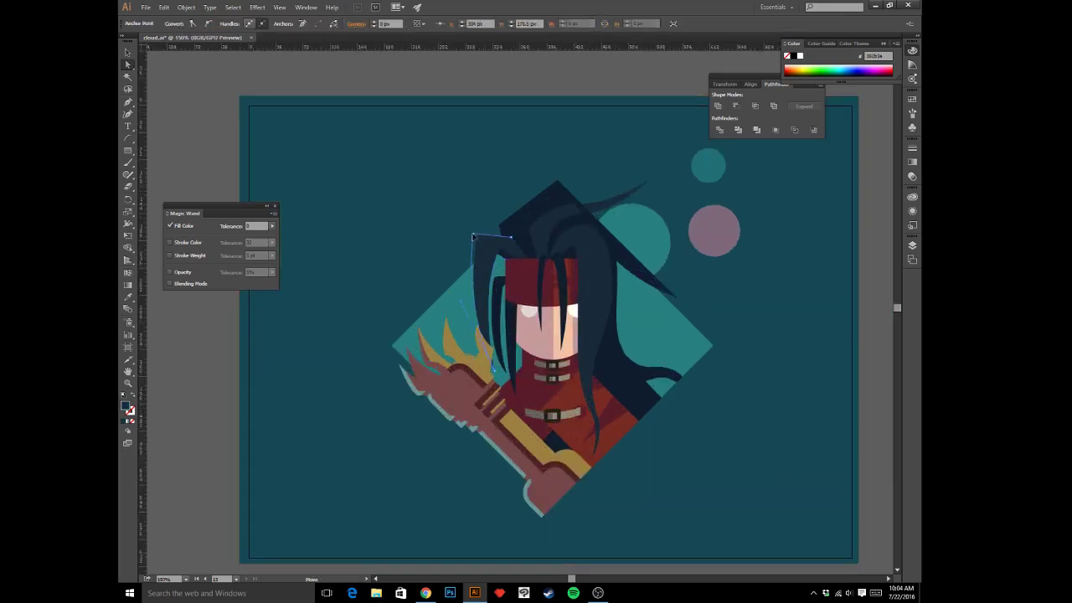
{"action": "left_click_drag", "start_coordinate": [477, 236], "coordinate": [465, 240]}
{"action": "left_click", "coordinate": [449, 218]}
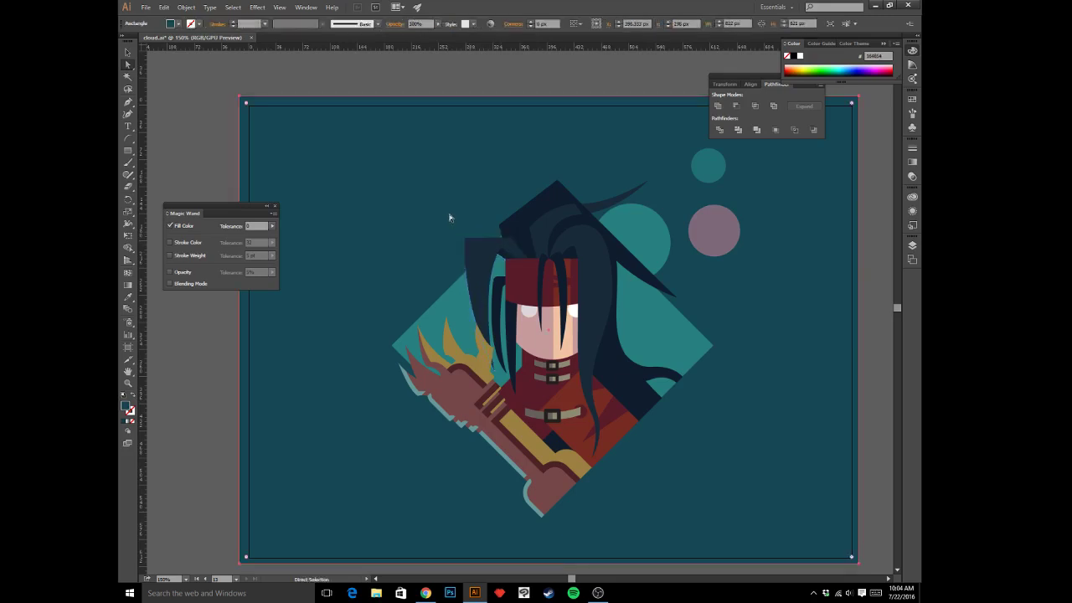
- Raise the top edge of the outer hair lock above the claw by moving its upper corner anchors slightly upward
{"action": "key", "text": "ctrl+minus"}
{"action": "key", "text": "ctrl+minus"}
{"action": "key", "text": "ctrl+plus"}
{"action": "key", "text": "ctrl+plus"}
{"action": "key", "text": "ctrl+plus"}
{"action": "key", "text": "ctrl+plus"}
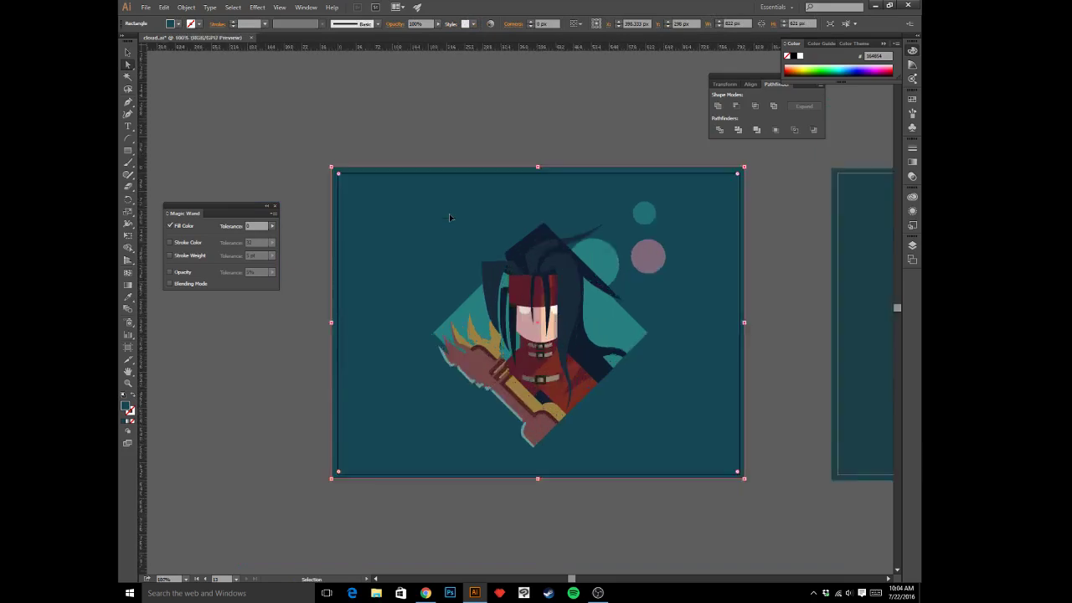
{"action": "key", "text": "a"}
{"action": "left_click", "coordinate": [467, 199]}
{"action": "left_click", "coordinate": [509, 168]}
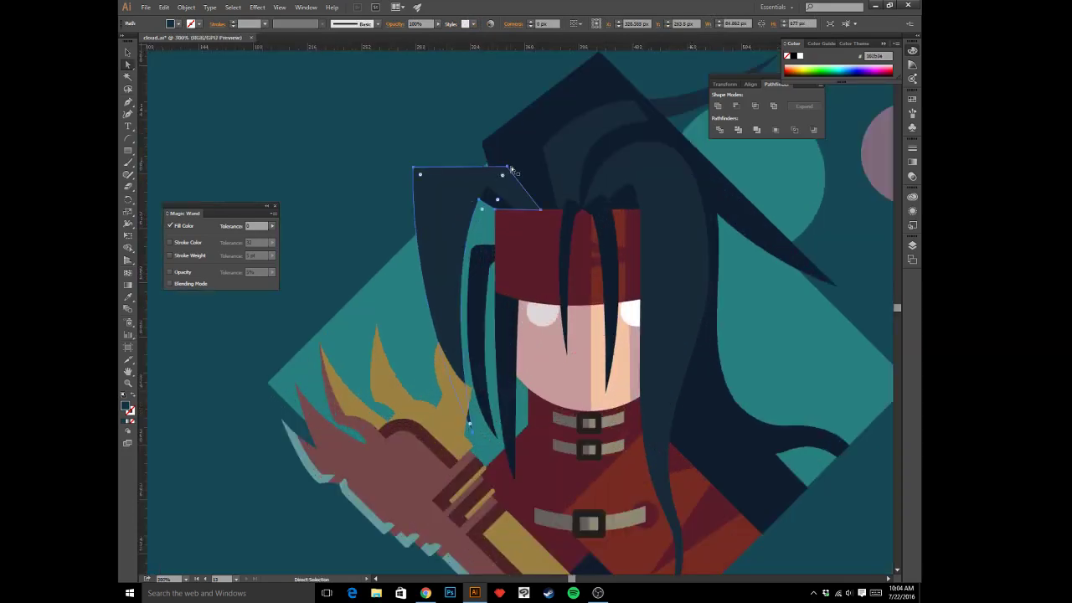
{"action": "left_click", "coordinate": [507, 167]}
{"action": "left_click", "coordinate": [412, 169]}
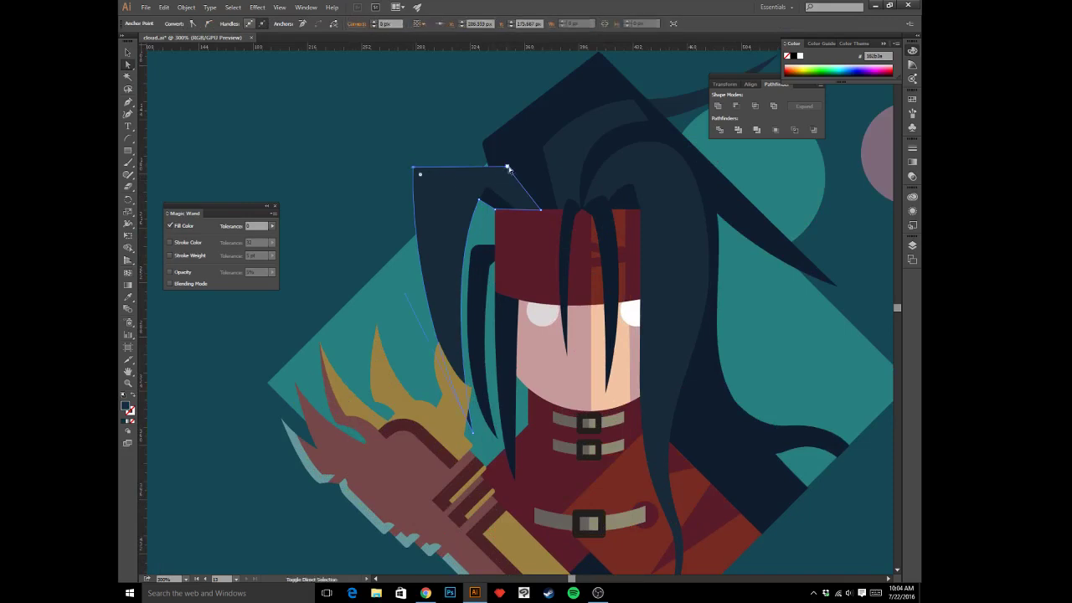
{"action": "left_click_drag", "start_coordinate": [506, 166], "coordinate": [507, 163]}
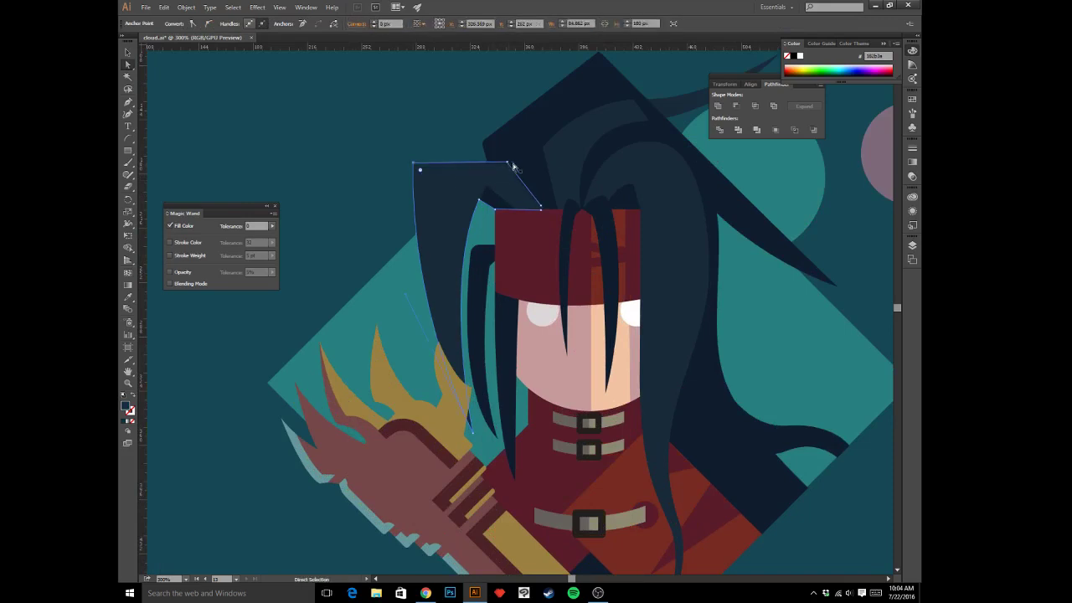
{"action": "key", "text": "p"}
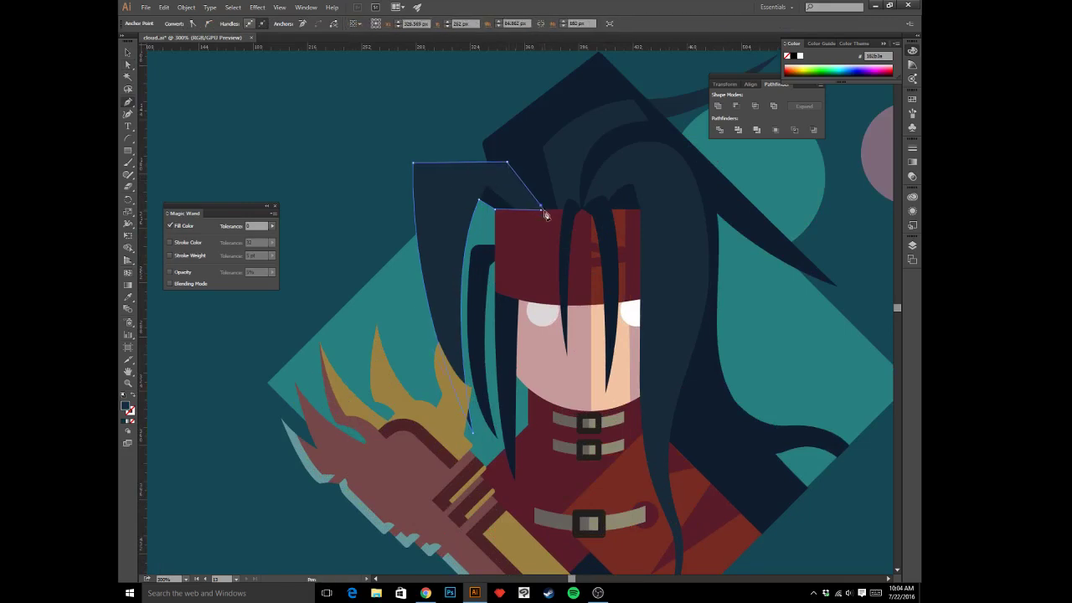
{"action": "key", "text": "a"}
{"action": "left_click", "coordinate": [423, 109]}
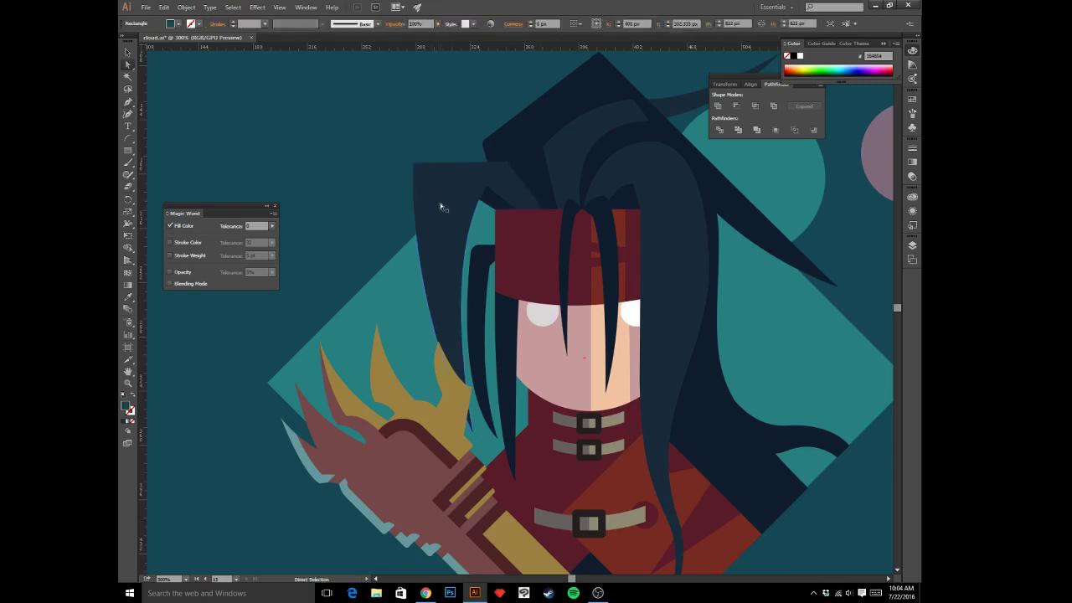
- Move the tip of the outer hair lock up and outward so it ends above the claw's fingers
{"action": "left_click", "coordinate": [437, 211]}
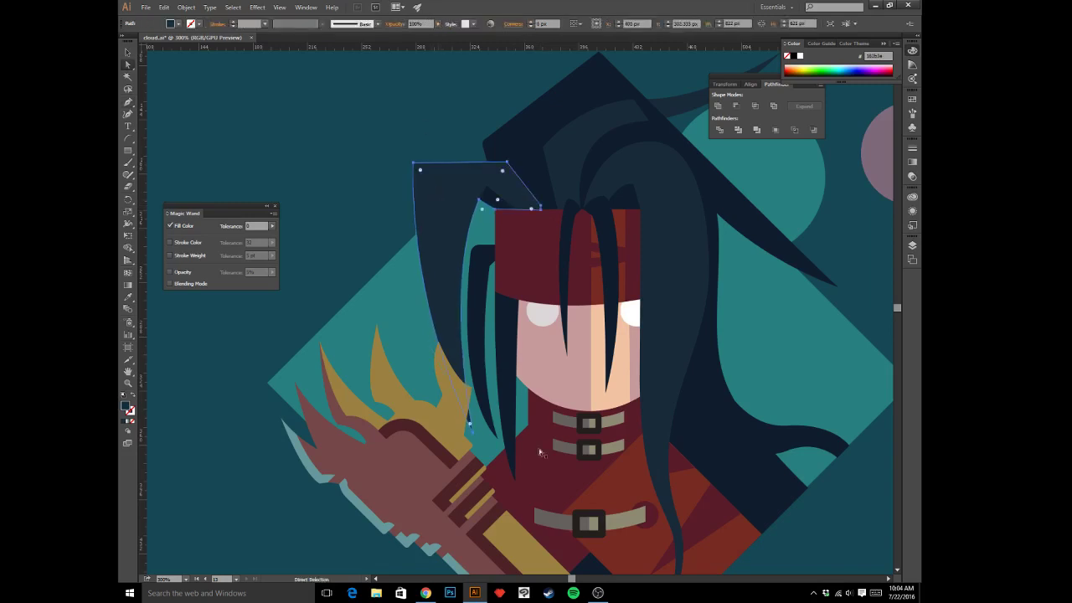
{"action": "left_click", "coordinate": [473, 433]}
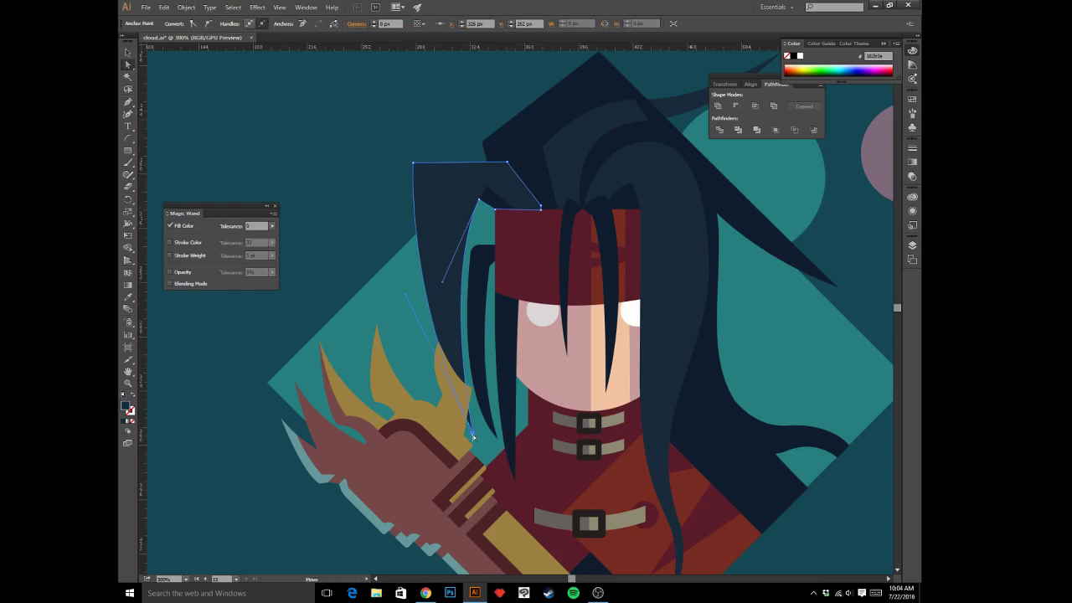
{"action": "left_click_drag", "start_coordinate": [473, 436], "coordinate": [413, 373]}
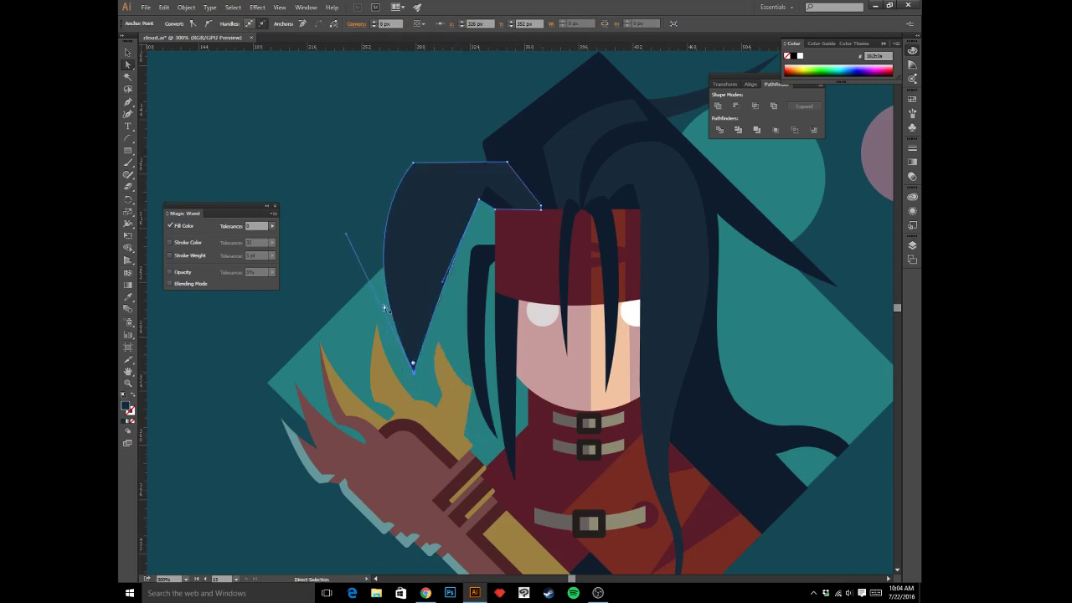
{"action": "left_click", "coordinate": [315, 207]}
- Bow the inner edge of the outer hair lock outward so the lock tapers in a curve toward its tip
{"action": "key", "text": "ctrl+minus"}
{"action": "key", "text": "ctrl+minus"}
{"action": "key", "text": "ctrl+minus"}
{"action": "key", "text": "ctrl+minus"}
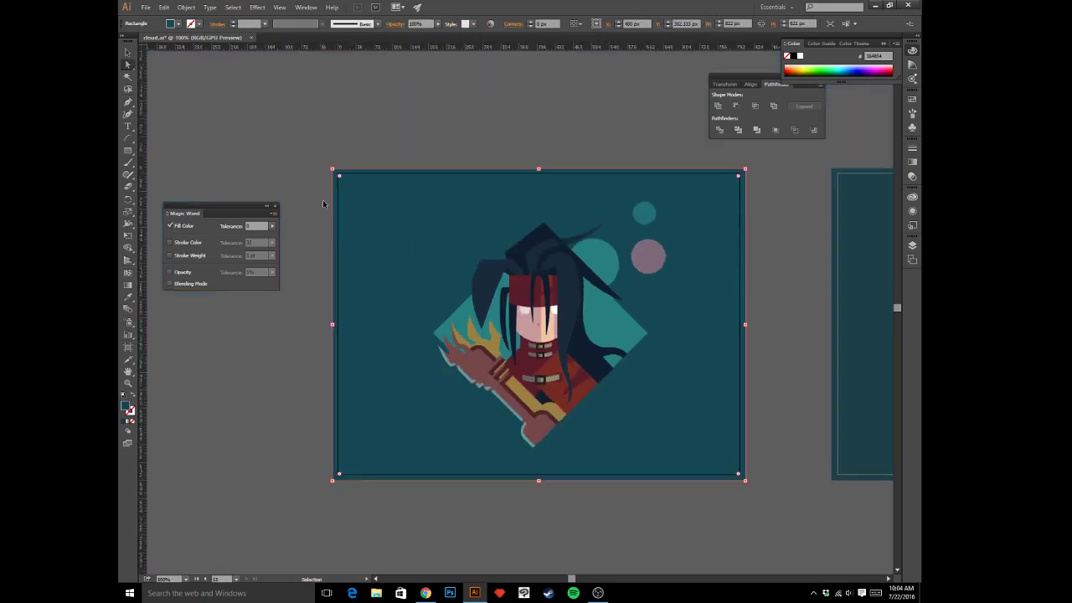
{"action": "key", "text": "ctrl+plus"}
{"action": "key", "text": "ctrl+plus"}
{"action": "key", "text": "ctrl+plus"}
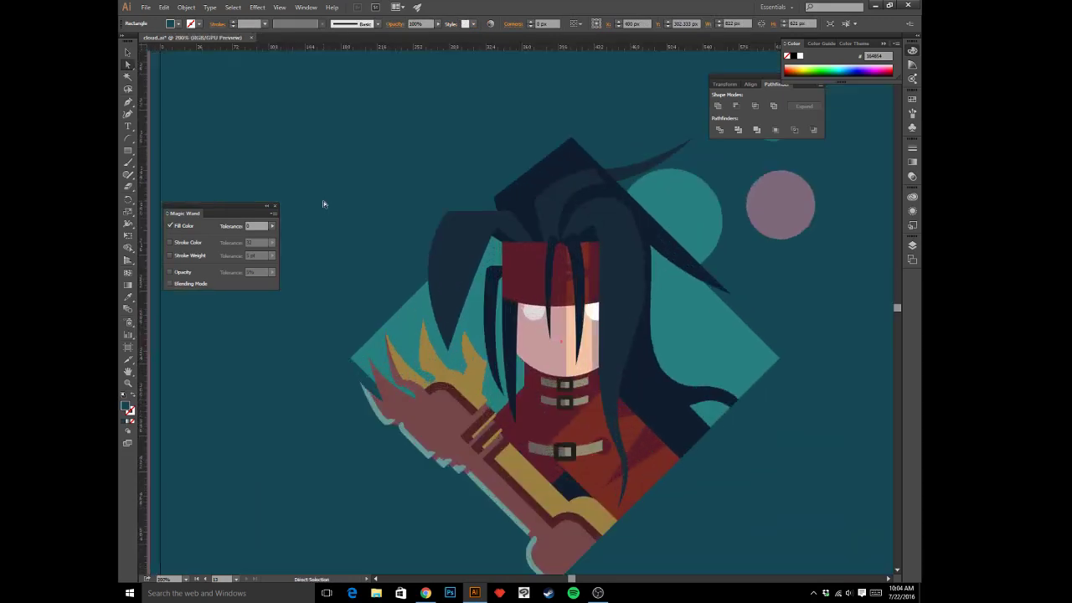
{"action": "key", "text": "a"}
{"action": "left_click", "coordinate": [452, 260]}
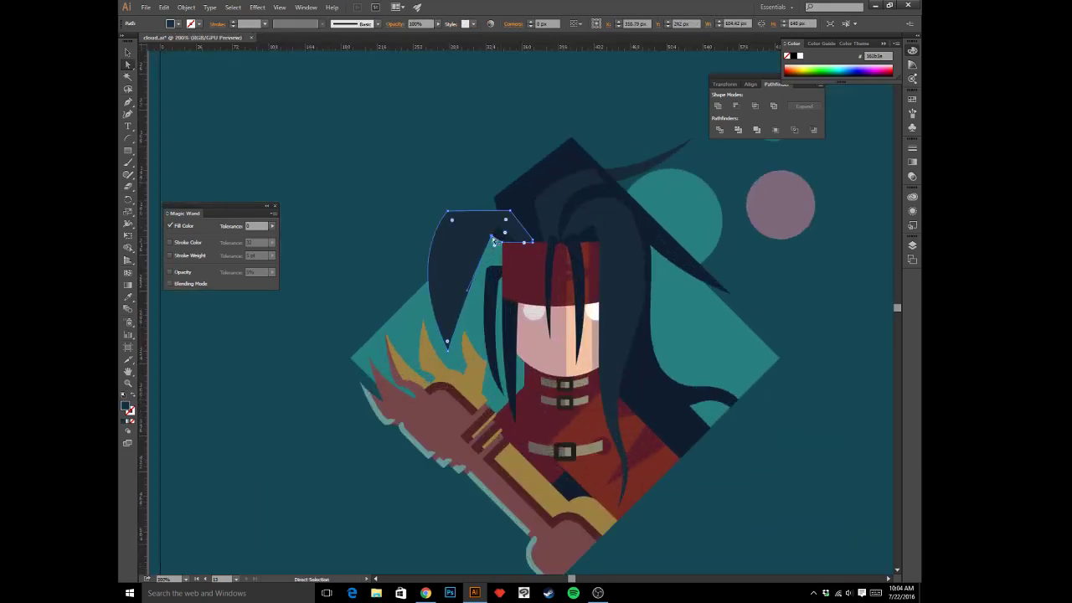
{"action": "left_click", "coordinate": [469, 288]}
{"action": "left_click_drag", "start_coordinate": [467, 291], "coordinate": [448, 291]}
{"action": "left_click", "coordinate": [364, 222]}
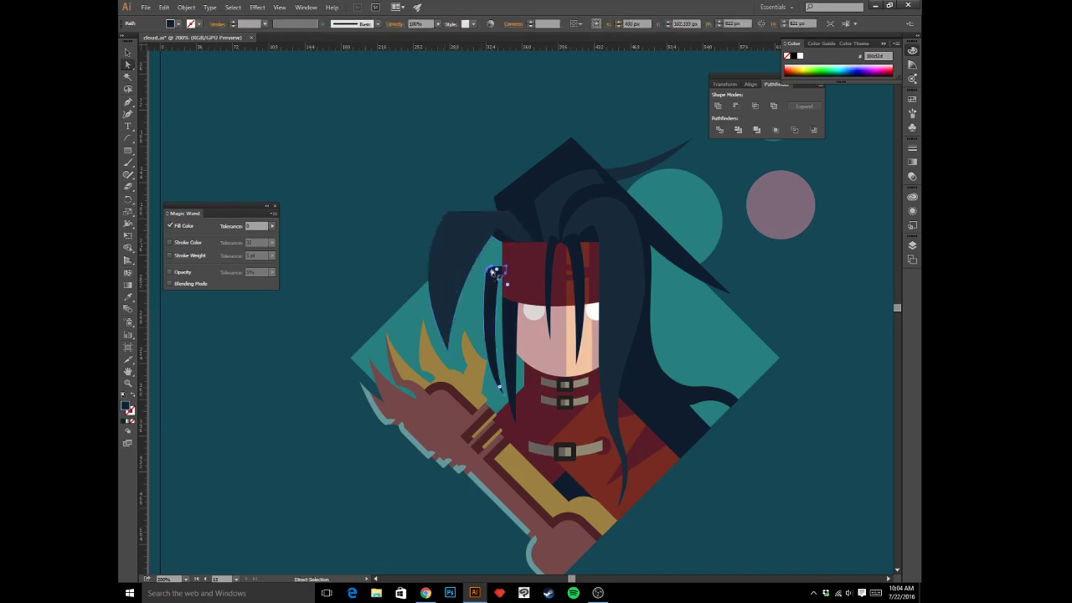
- Widen the thin inner lock beside the headband by moving its upper outer corner outward
{"action": "left_click", "coordinate": [492, 273]}
{"action": "left_click_drag", "start_coordinate": [492, 274], "coordinate": [473, 260]}
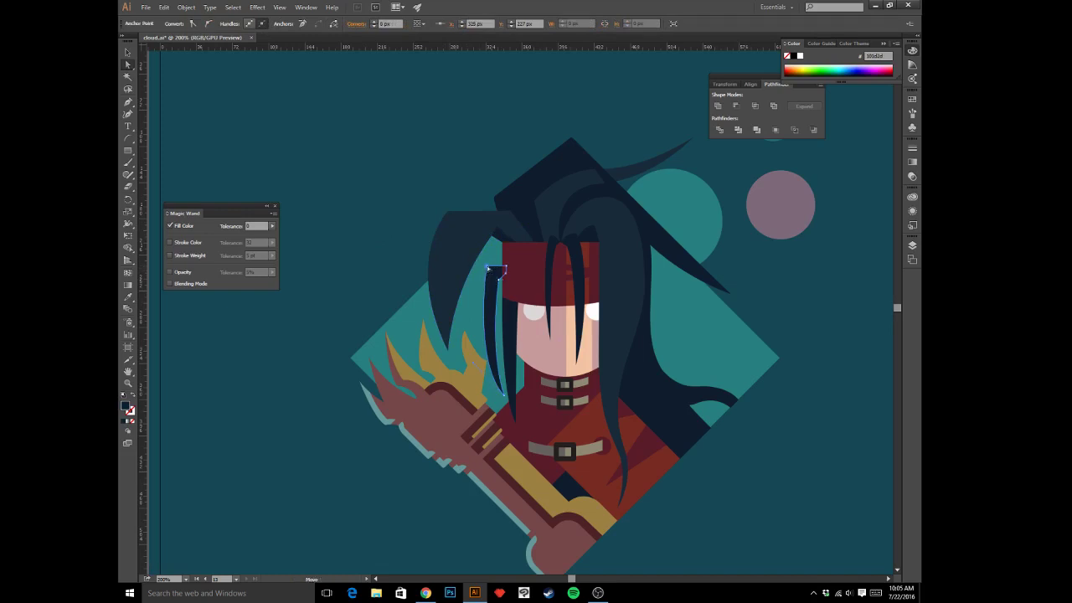
{"action": "left_click_drag", "start_coordinate": [491, 272], "coordinate": [480, 268]}
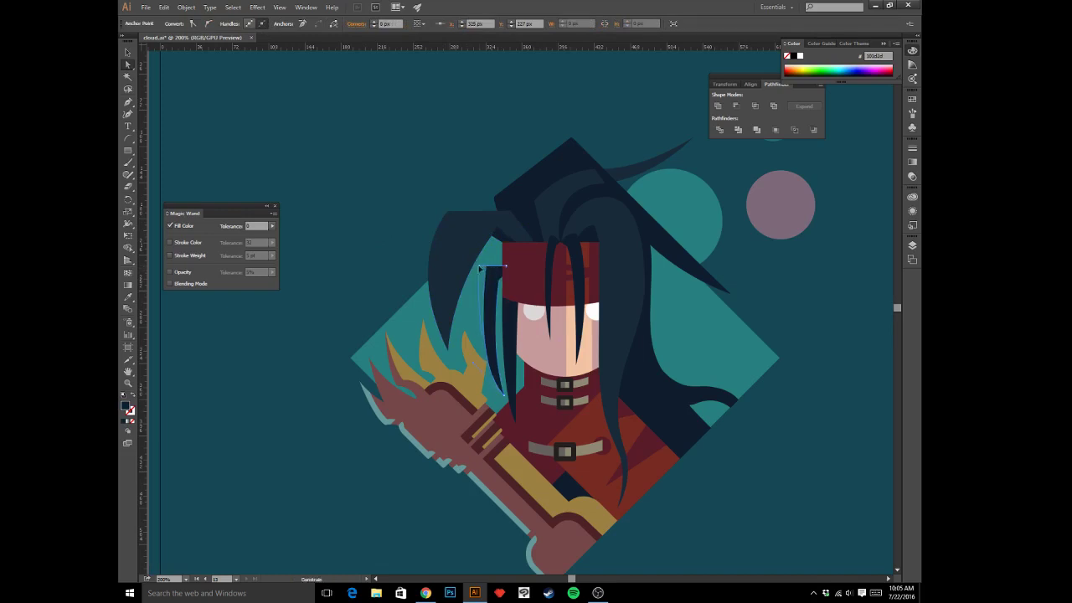
{"action": "left_click", "coordinate": [392, 199]}
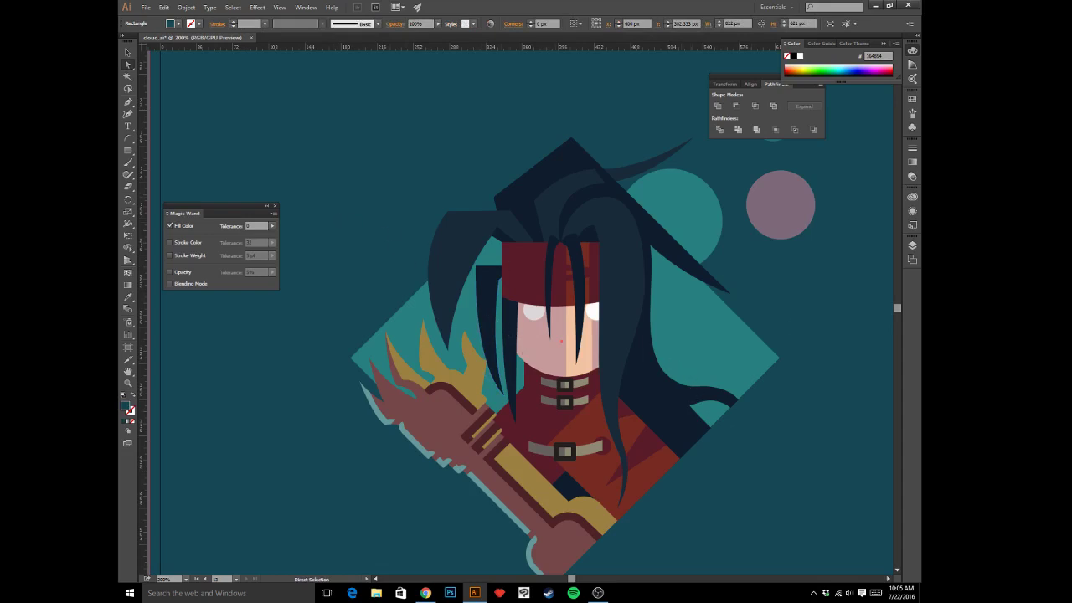
{"action": "key", "text": "alt+Tab"}
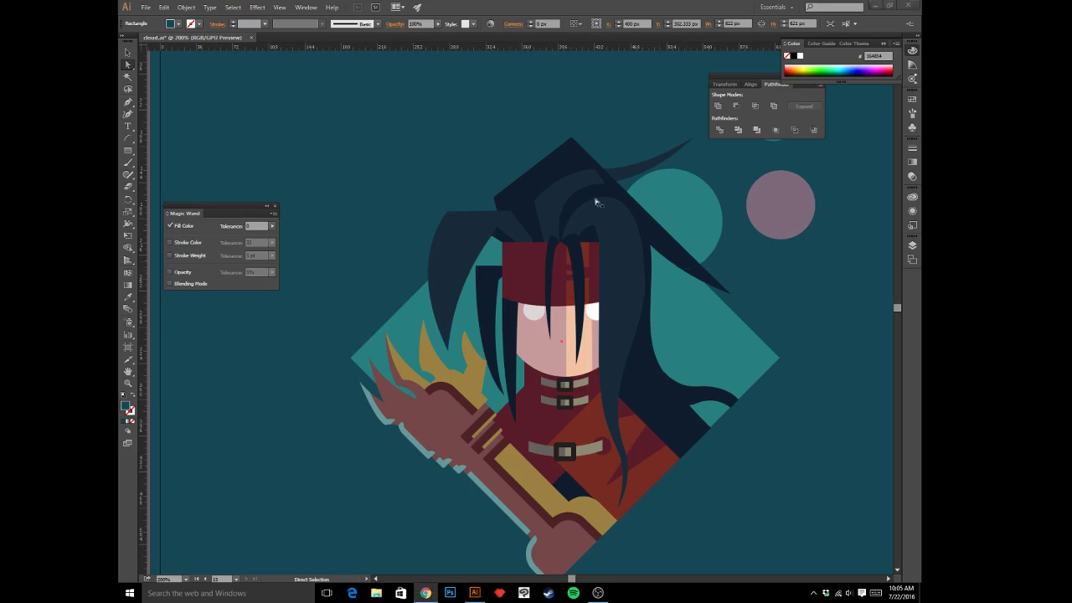
{"action": "left_click", "coordinate": [456, 175]}
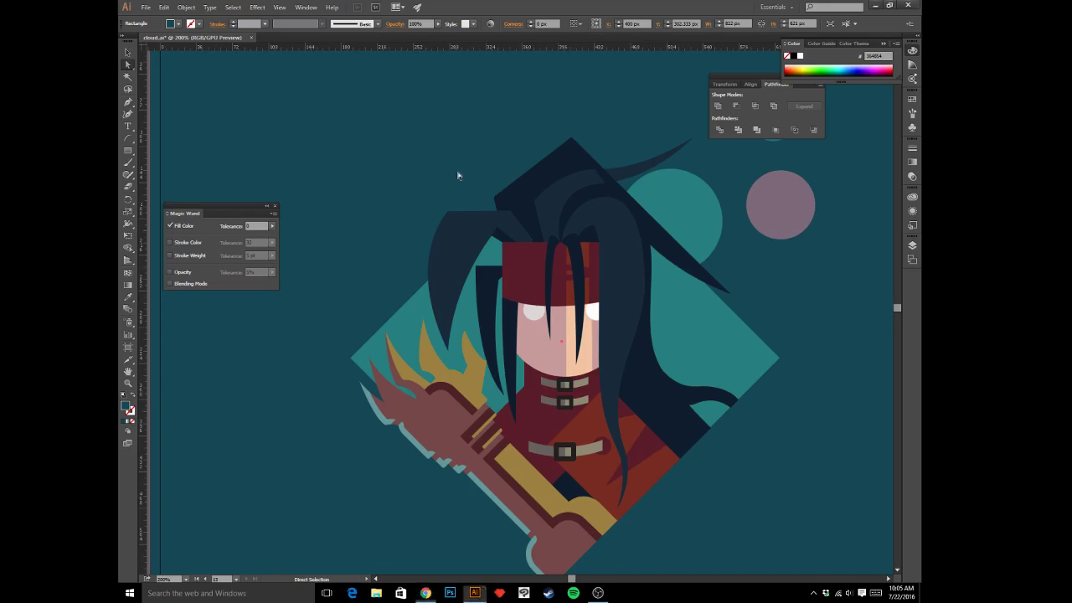
{"action": "left_click", "coordinate": [564, 187]}
{"action": "key", "text": "v"}
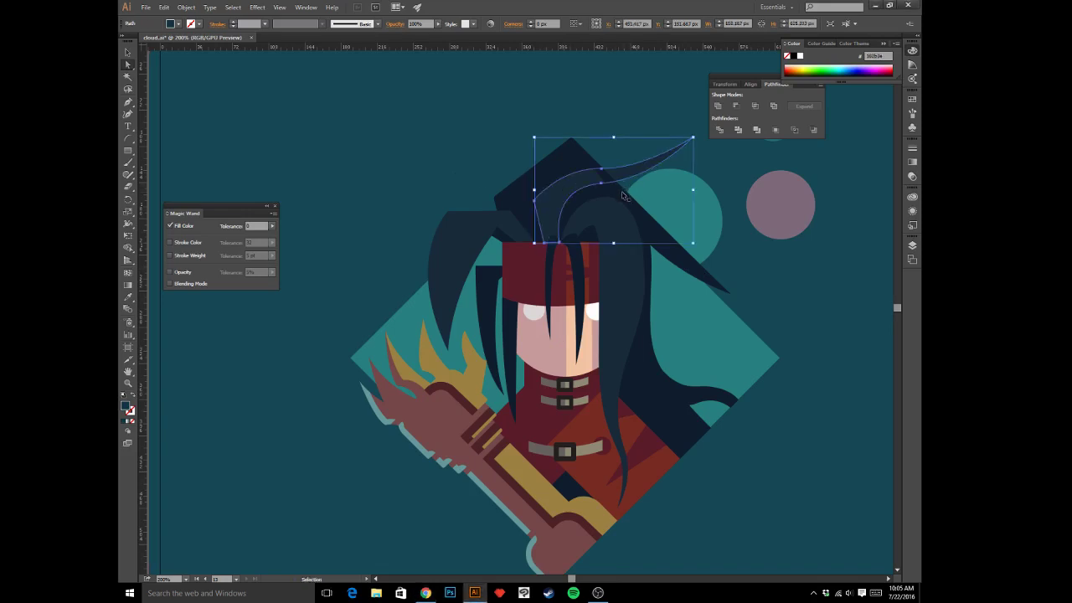
{"action": "left_click", "coordinate": [619, 196]}
{"action": "key", "text": "ctrl+shift+z"}
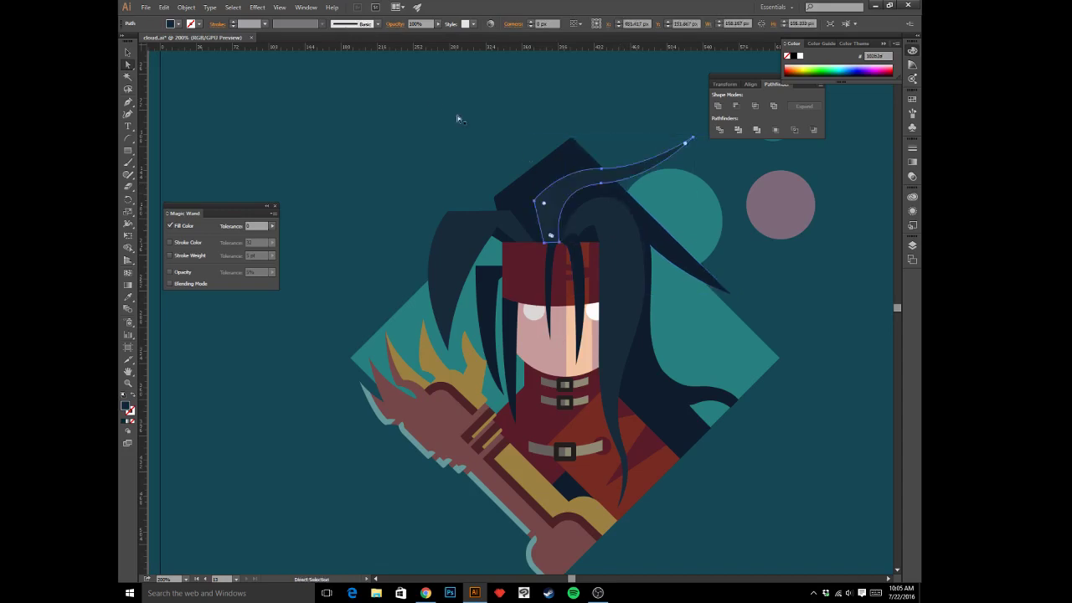
{"action": "left_click", "coordinate": [413, 94]}
{"action": "key", "text": "ctrl+z"}
{"action": "key", "text": "ctrl+shift+z"}
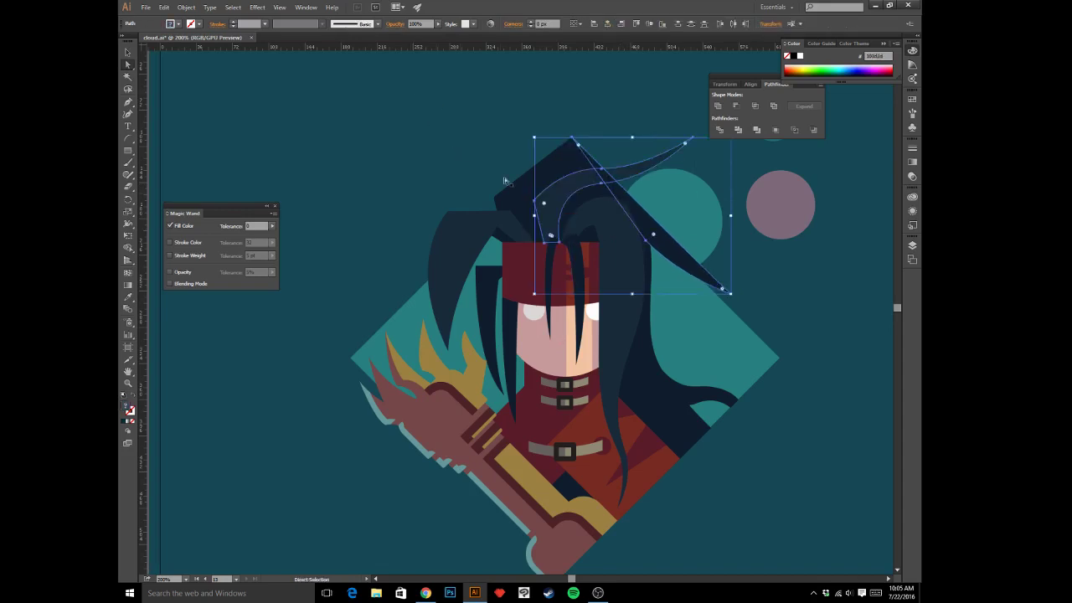
{"action": "left_click", "coordinate": [621, 149]}
{"action": "left_click", "coordinate": [627, 202]}
{"action": "key", "text": "v"}
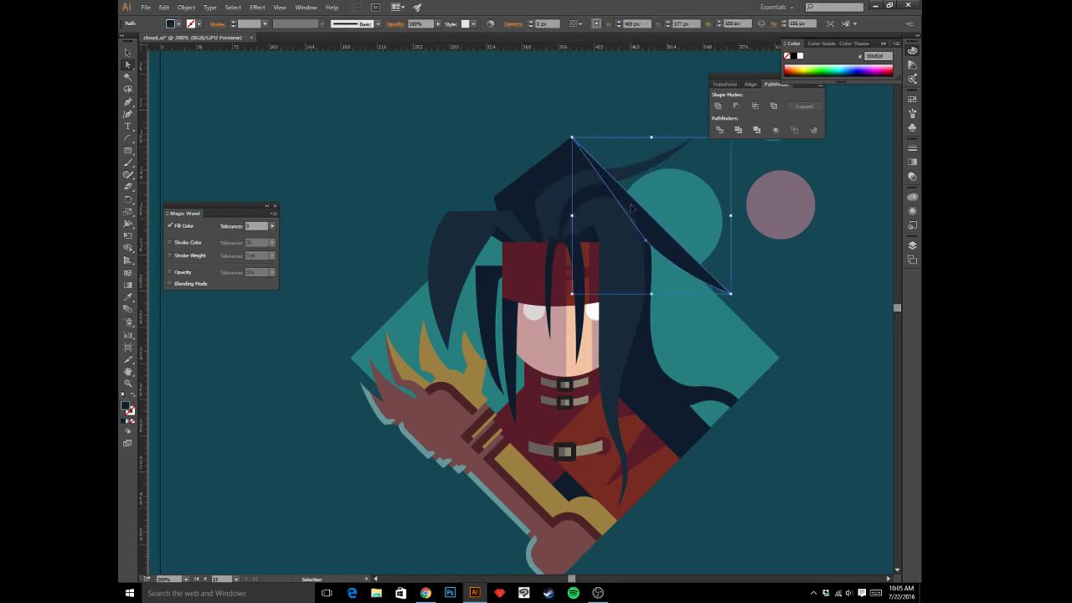
{"action": "left_click", "coordinate": [578, 161]}
{"action": "key", "text": "ctrl+shift+z"}
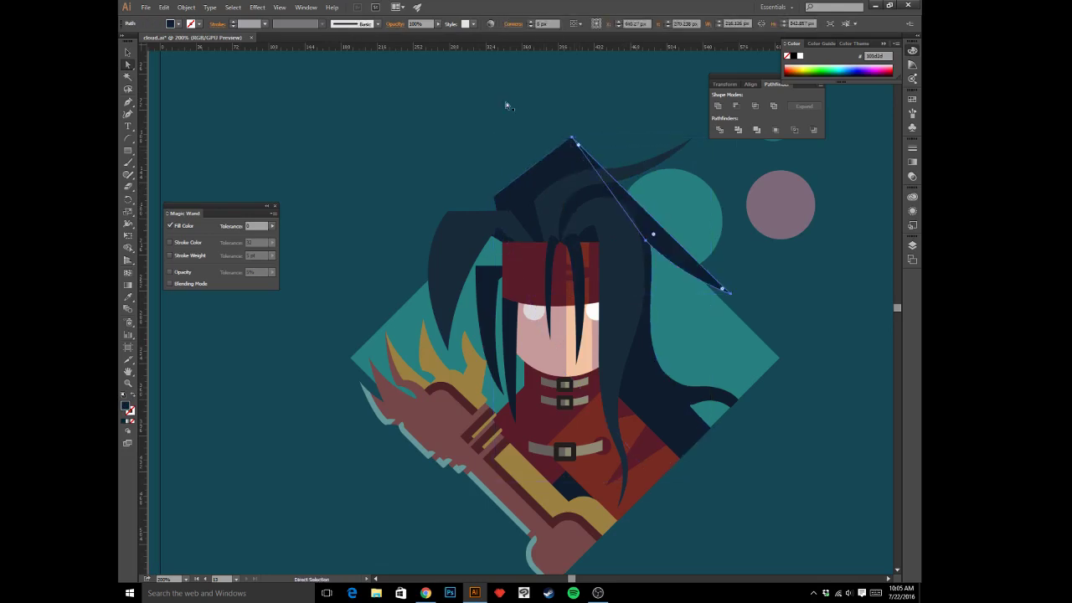
{"action": "left_click", "coordinate": [488, 99]}
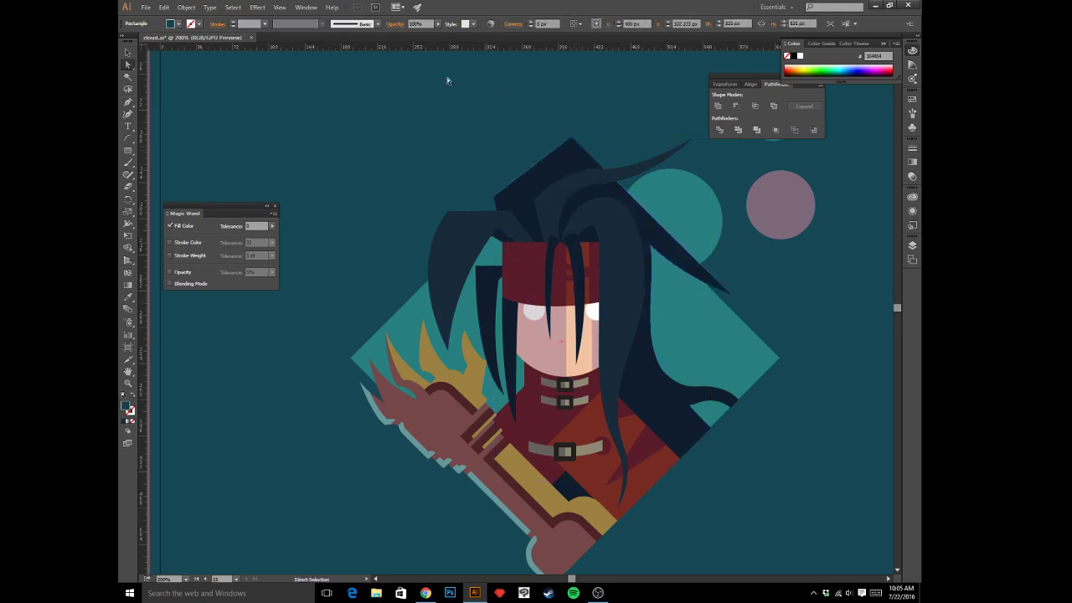
- Move the mid anchor on the dark back hair's outer edge outward and slightly down, making the hair bulge over the teal diamond
{"action": "left_click", "coordinate": [676, 408]}
{"action": "left_click", "coordinate": [653, 333]}
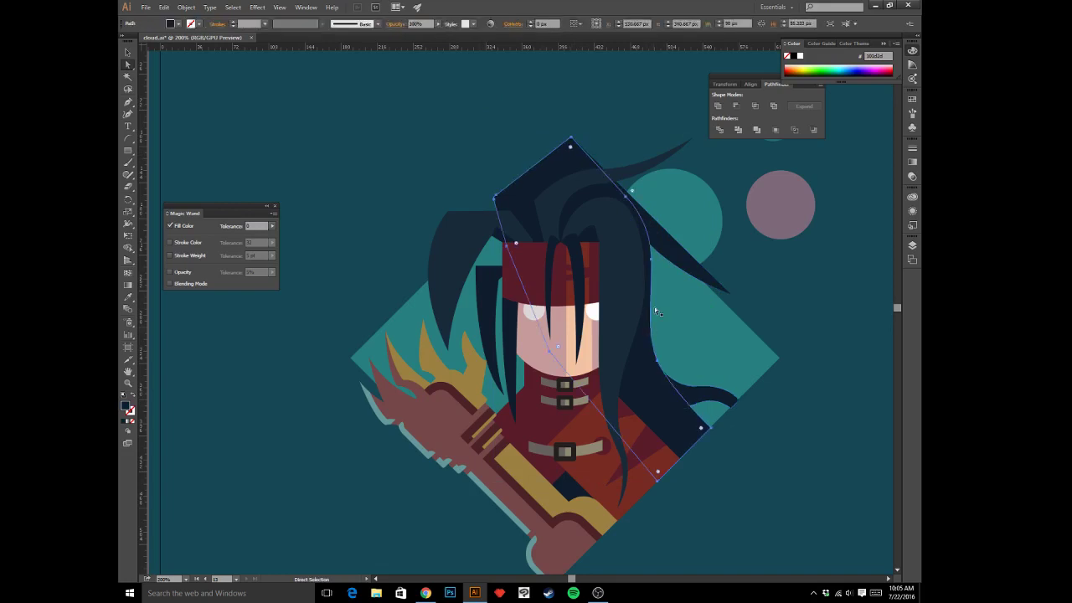
{"action": "left_click", "coordinate": [652, 261]}
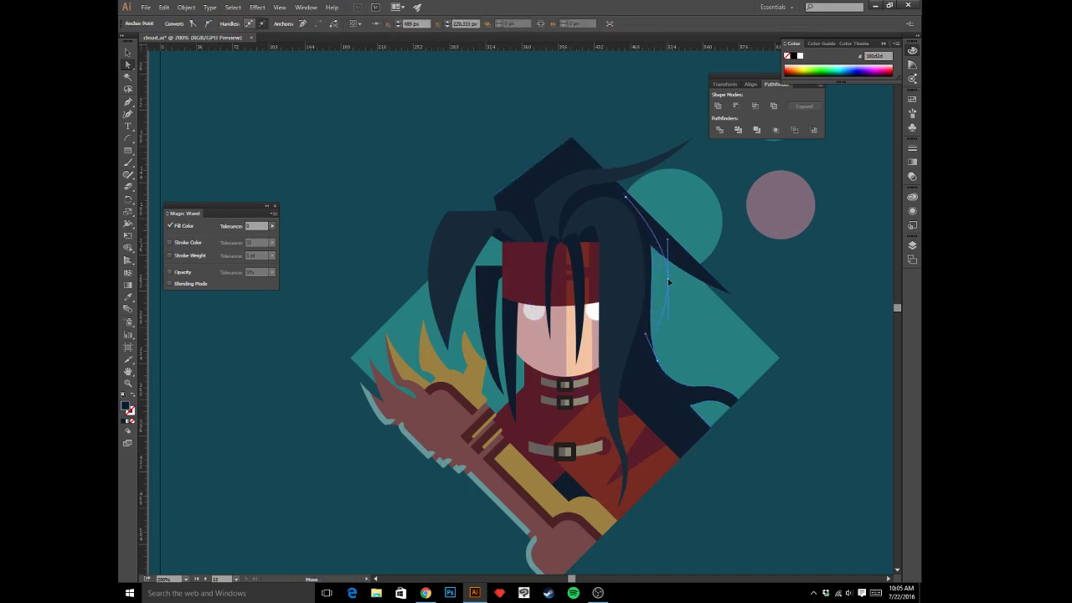
{"action": "left_click_drag", "start_coordinate": [667, 277], "coordinate": [669, 277]}
{"action": "left_click", "coordinate": [784, 346]}
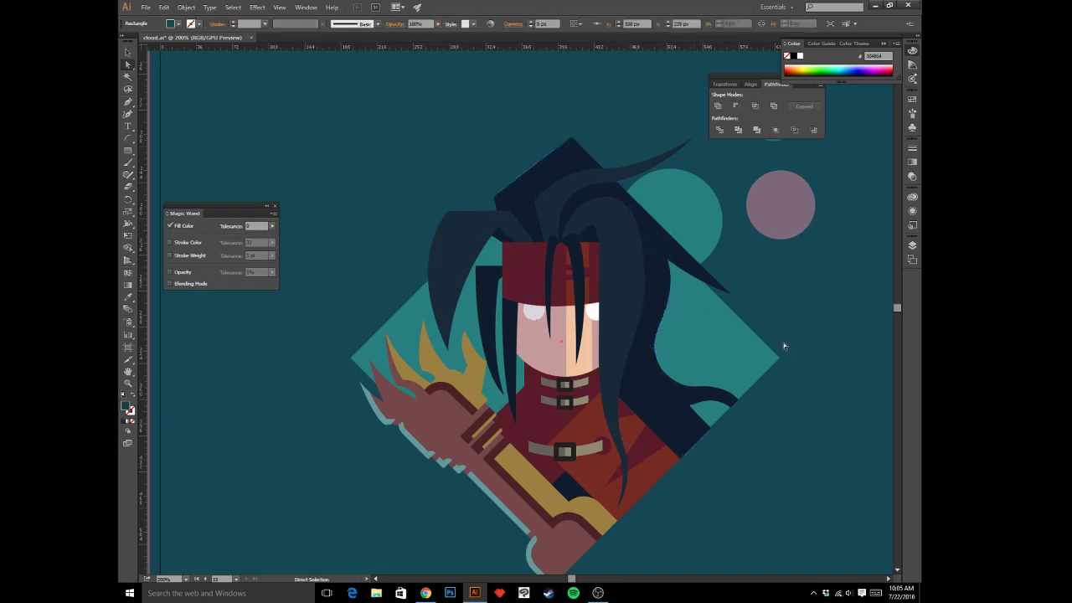
- Examine the portrait's overall silhouette on its artboard at a reduced scale
{"action": "key", "text": "ctrl+minus"}
{"action": "key", "text": "ctrl+minus"}
{"action": "key", "text": "ctrl+minus"}
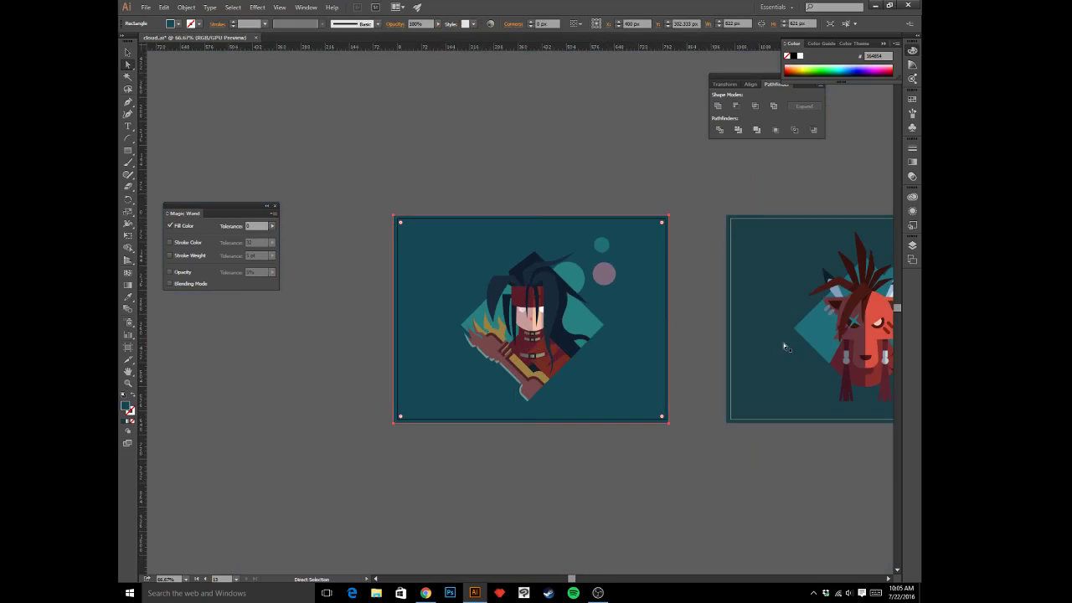
{"action": "left_click", "coordinate": [478, 153]}
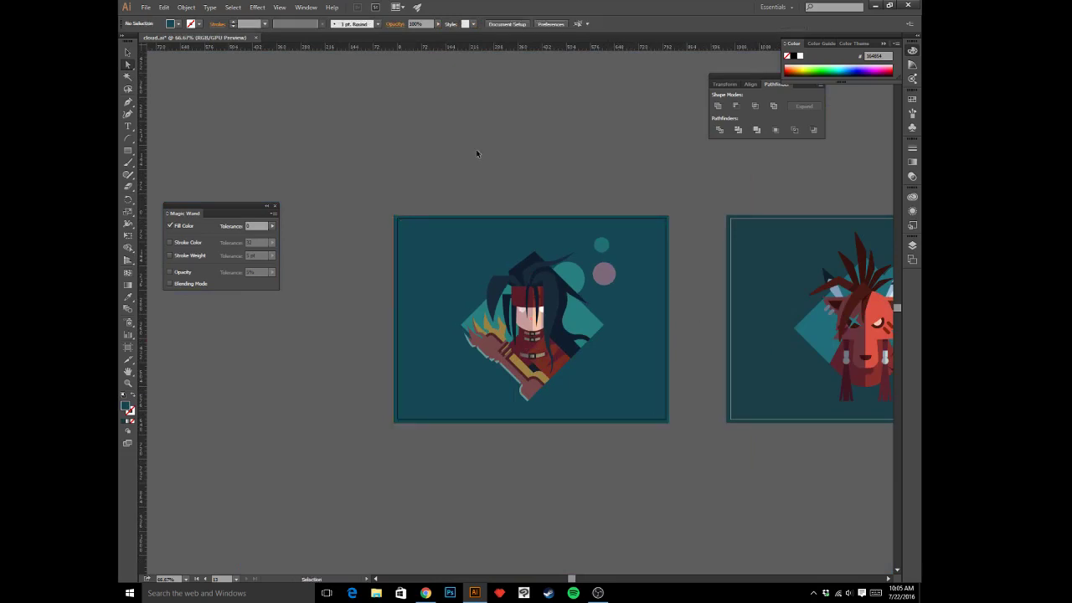
{"action": "key", "text": "ctrl+minus"}
{"action": "key", "text": "ctrl+minus"}
{"action": "key", "text": "ctrl+plus"}
{"action": "key", "text": "ctrl+plus"}
{"action": "key", "text": "ctrl+plus"}
{"action": "key", "text": "ctrl+plus"}
{"action": "key", "text": "ctrl+plus"}
{"action": "key", "text": "ctrl+plus"}
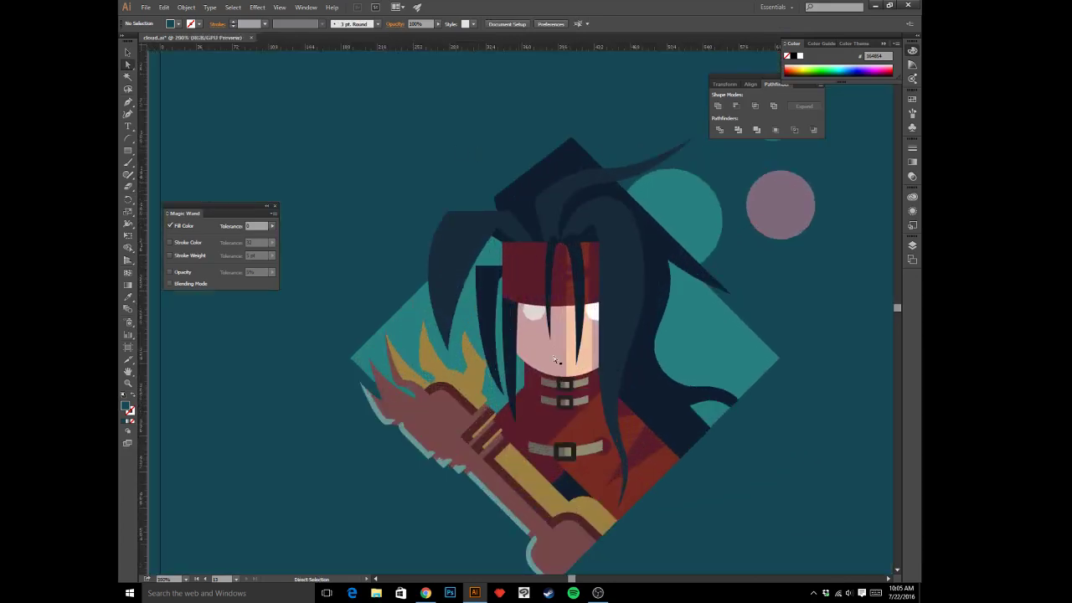
- Reduce the saturation of the lit face half's fill, changing it to the paler skin tone #efd3bf
{"action": "left_click", "coordinate": [590, 371]}
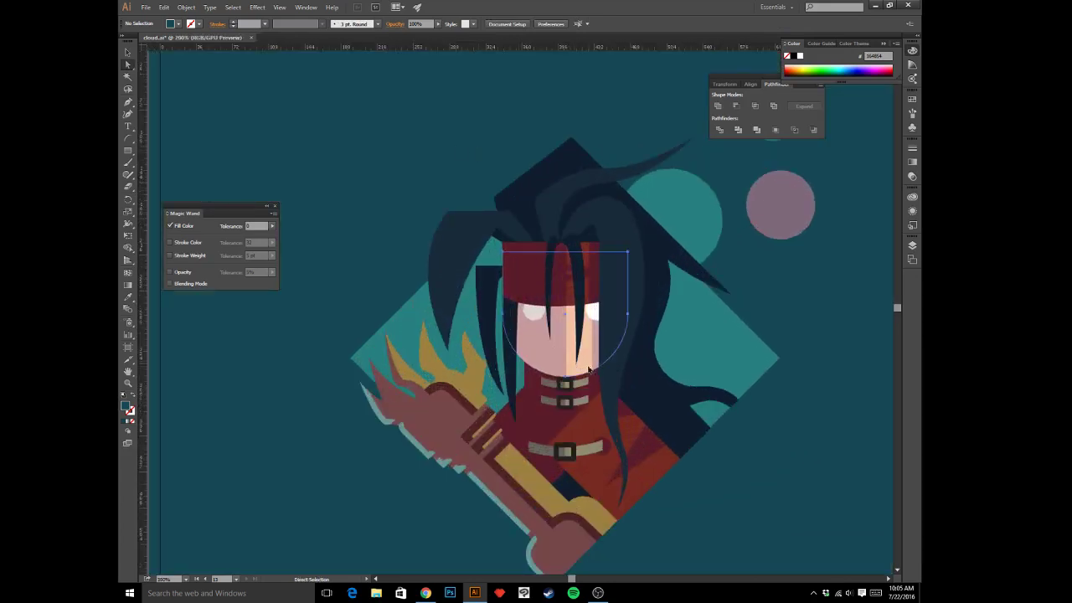
{"action": "left_click", "coordinate": [125, 406]}
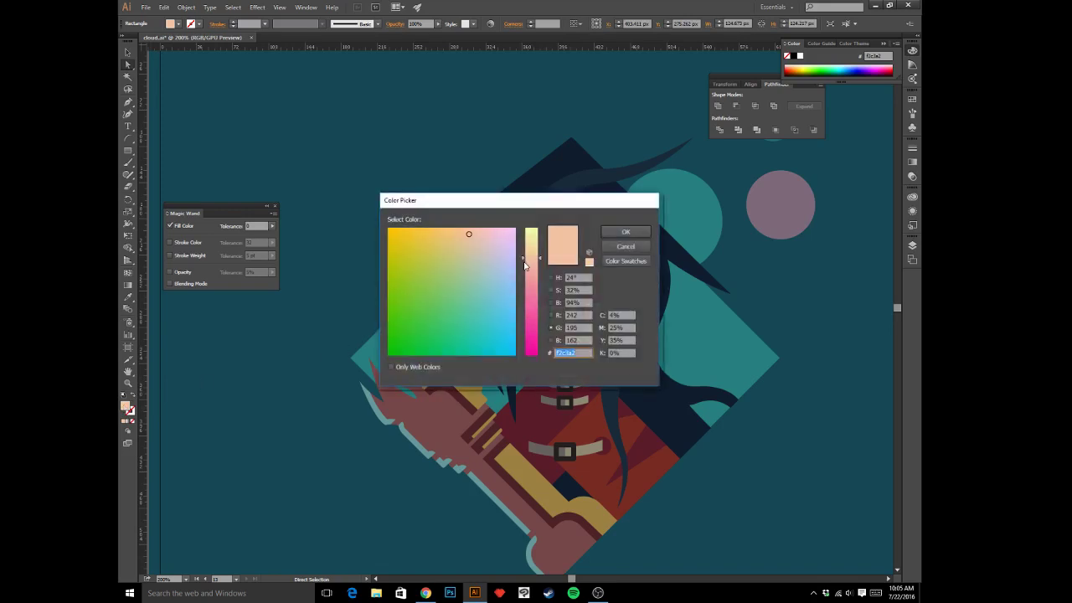
{"action": "left_click", "coordinate": [551, 290]}
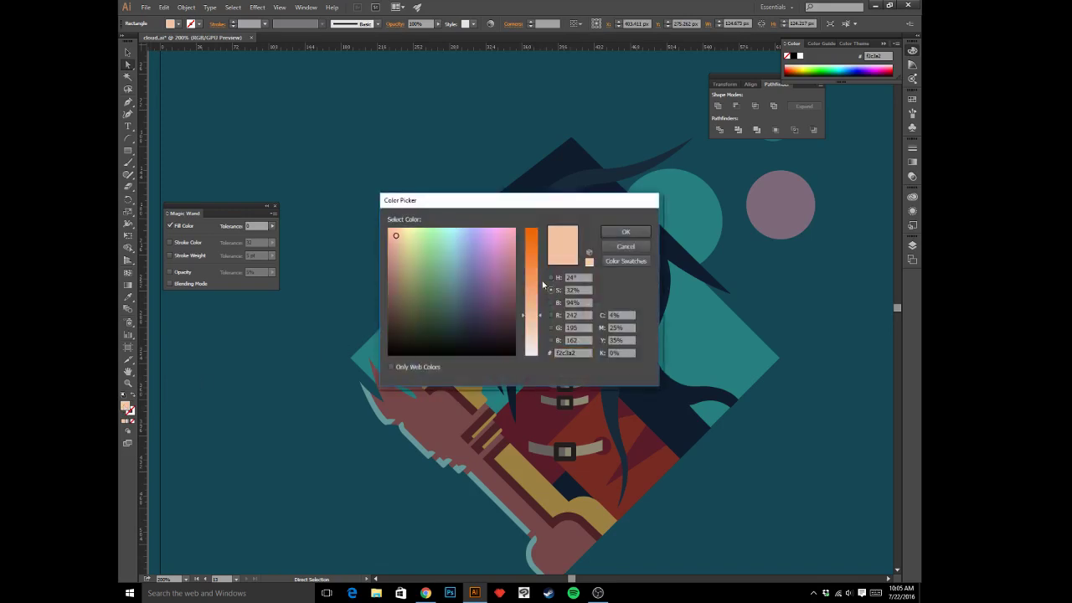
{"action": "left_click_drag", "start_coordinate": [536, 315], "coordinate": [534, 330]}
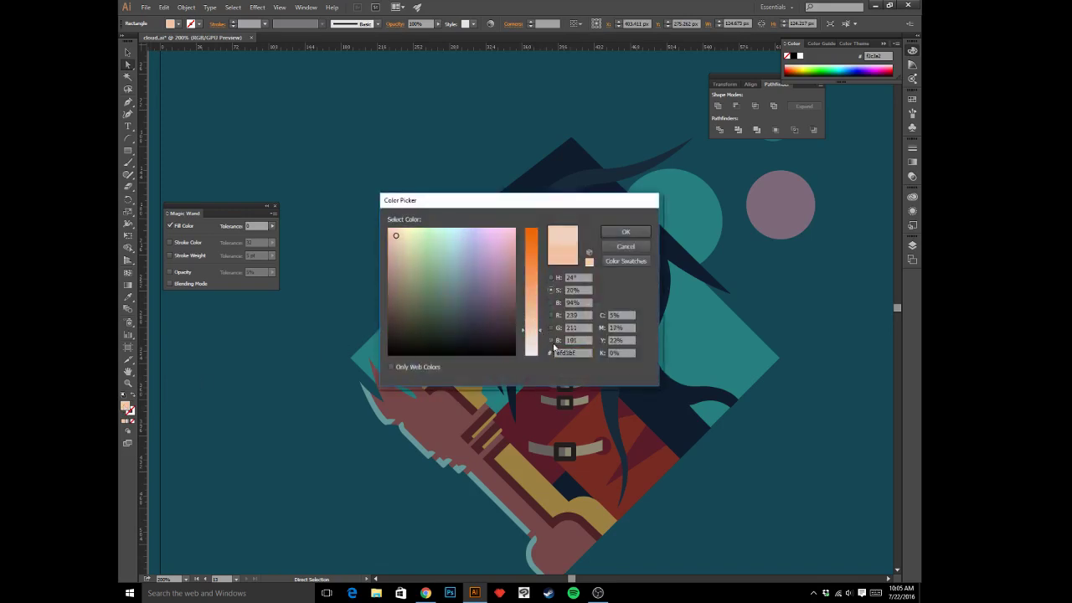
{"action": "left_click", "coordinate": [625, 231]}
{"action": "left_click", "coordinate": [751, 289]}
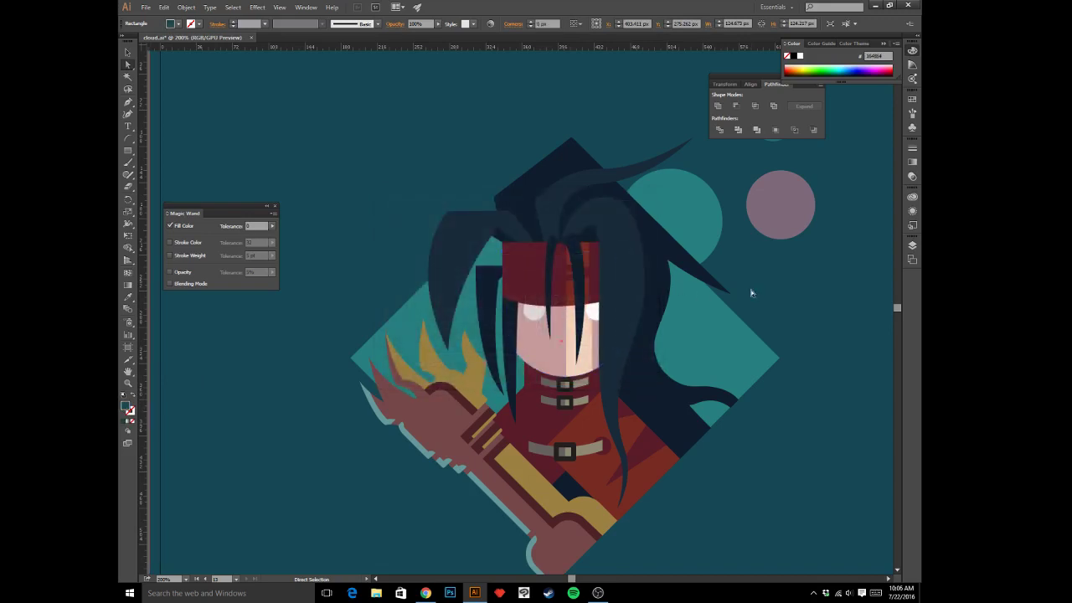
- Recolor the shaded half of the face from pink to a cool lavender by raising the blue in its fill
{"action": "left_click", "coordinate": [539, 351]}
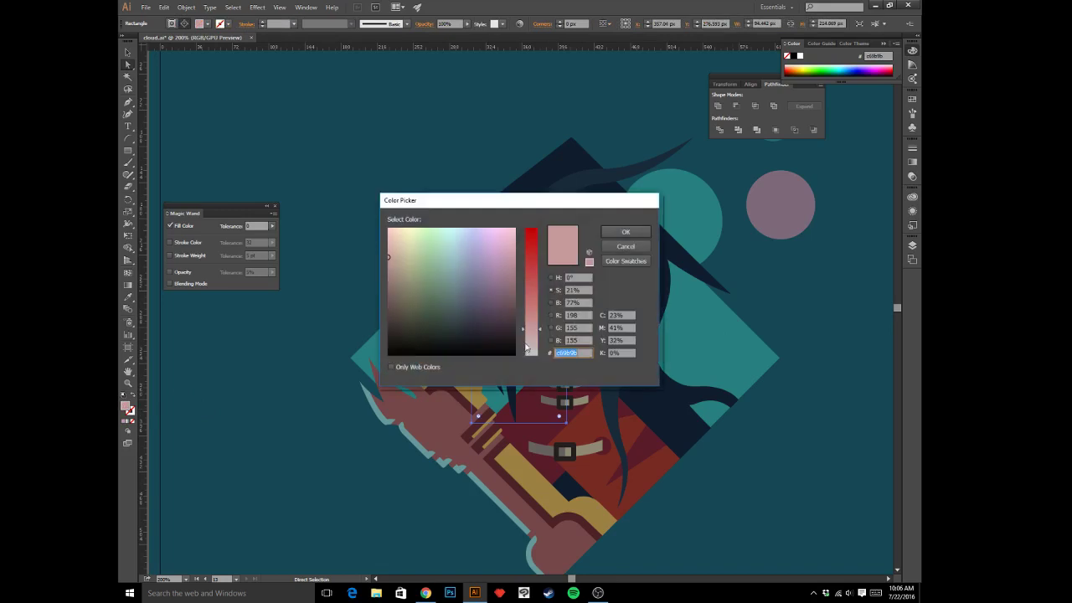
{"action": "left_click", "coordinate": [551, 340]}
{"action": "left_click_drag", "start_coordinate": [532, 280], "coordinate": [533, 272]}
{"action": "left_click", "coordinate": [551, 315]}
{"action": "left_click", "coordinate": [630, 234]}
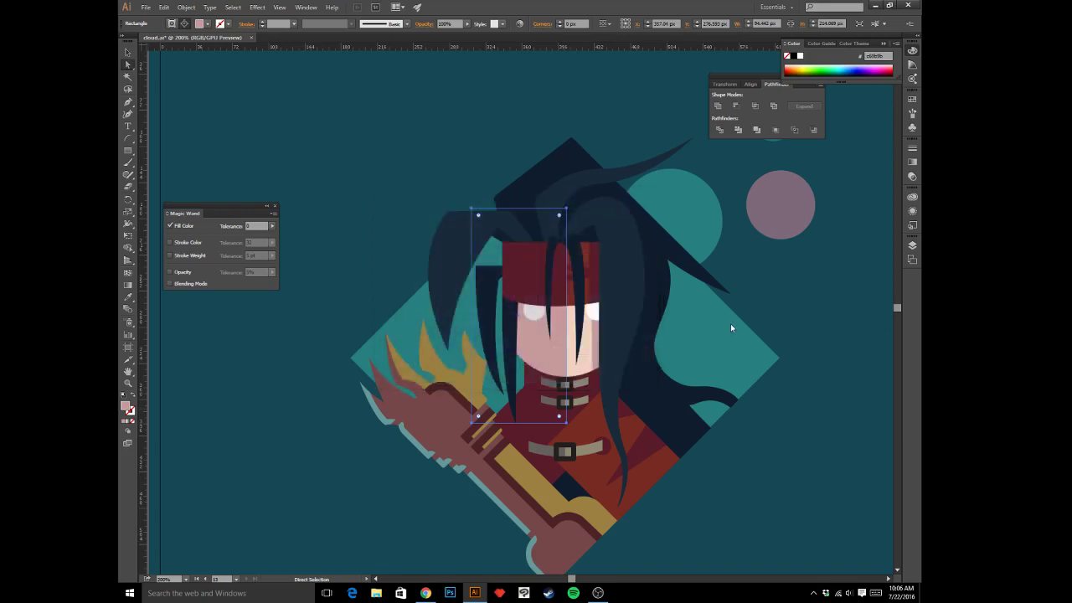
{"action": "left_click", "coordinate": [771, 296]}
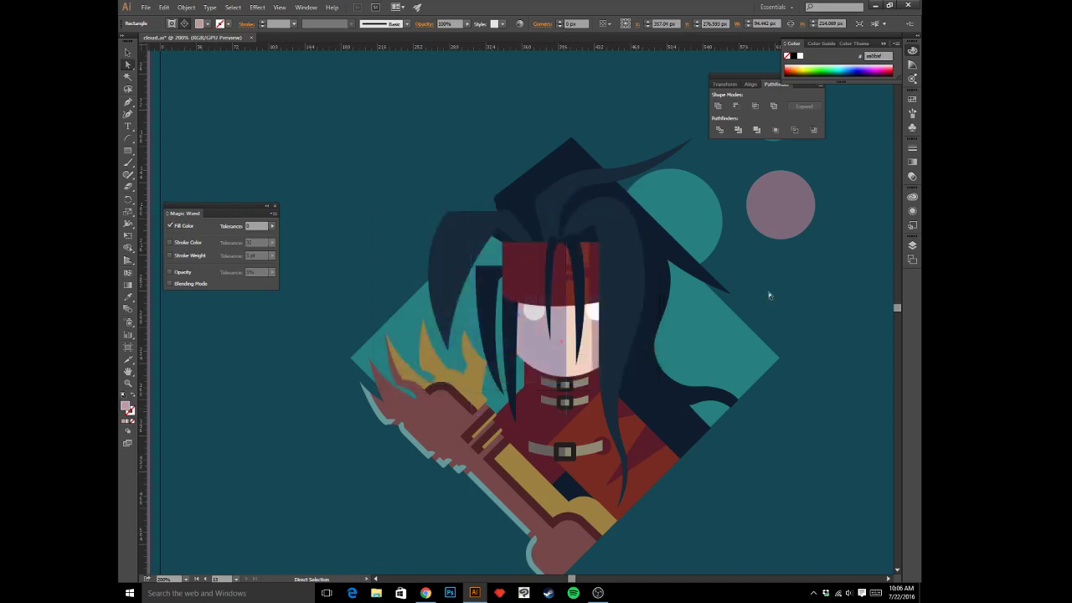
- Match the narrow shadow strip beside the long front hair lock to the lavender of the shaded face half with the Eyedropper
{"action": "left_click", "coordinate": [597, 338]}
{"action": "key", "text": "i"}
{"action": "left_click", "coordinate": [552, 350]}
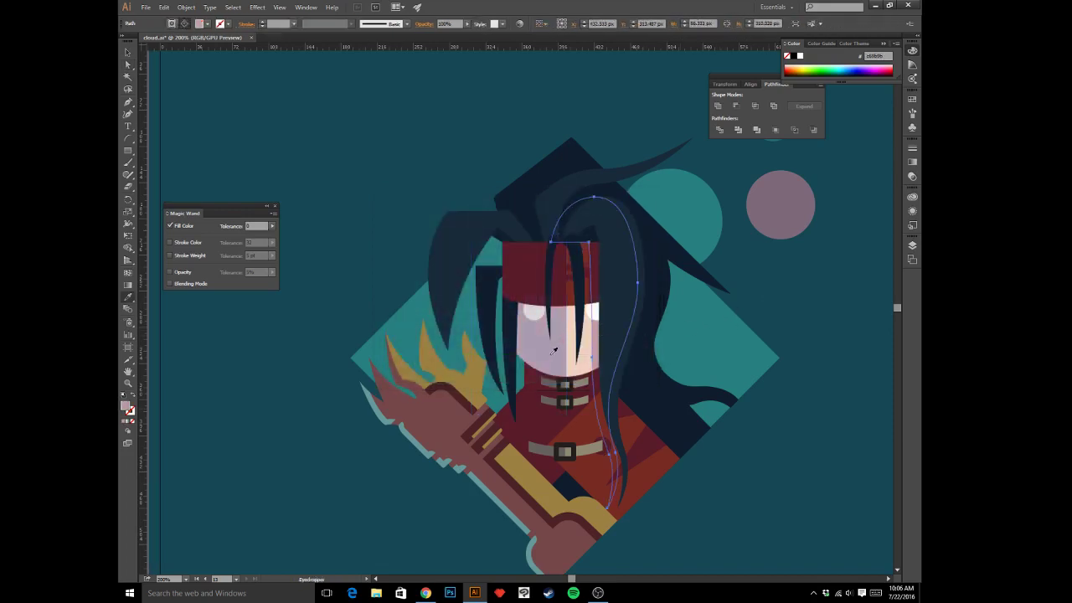
{"action": "key", "text": "a"}
{"action": "left_click", "coordinate": [306, 206]}
- Examine the recolored face within the whole composition and inspect the red cloth panel over the shoulder
{"action": "key", "text": "ctrl+minus"}
{"action": "key", "text": "ctrl+minus"}
{"action": "key", "text": "ctrl+minus"}
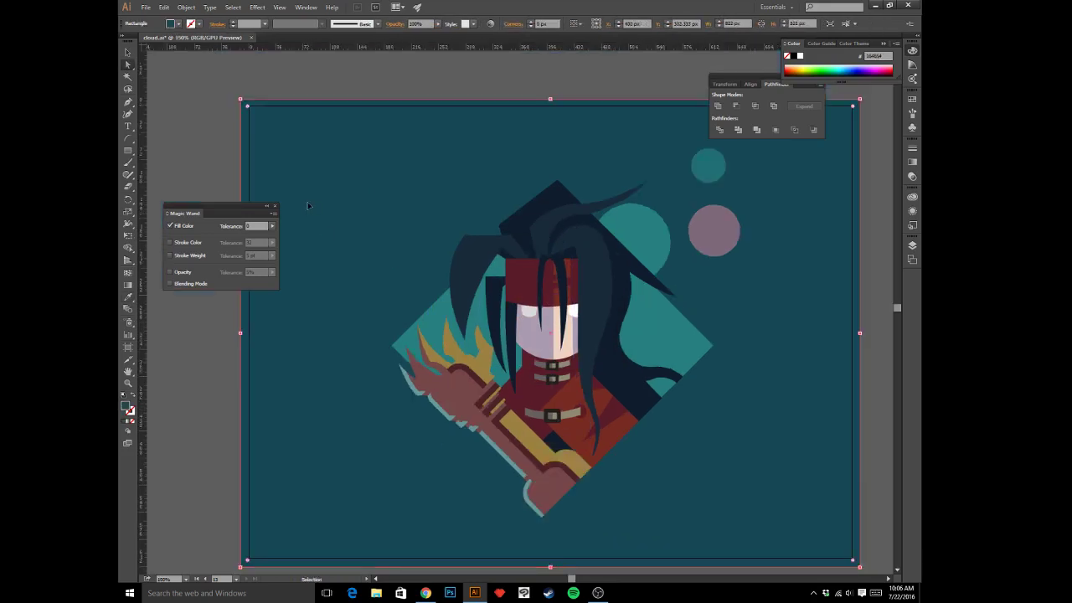
{"action": "key", "text": "ctrl+minus"}
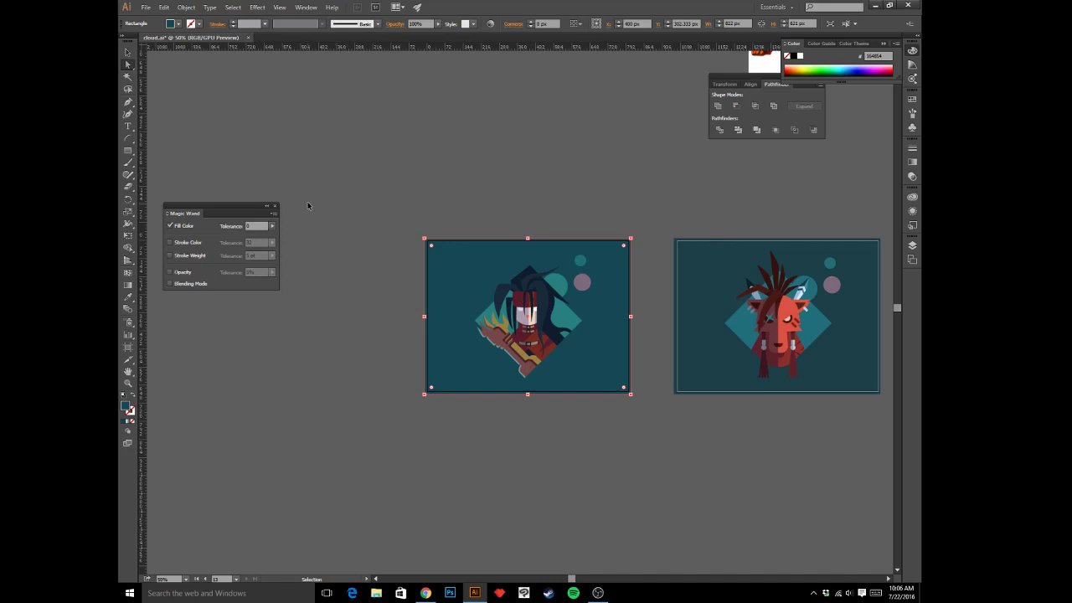
{"action": "key", "text": "ctrl+plus"}
{"action": "key", "text": "ctrl+plus"}
{"action": "key", "text": "ctrl+plus"}
{"action": "key", "text": "ctrl+plus"}
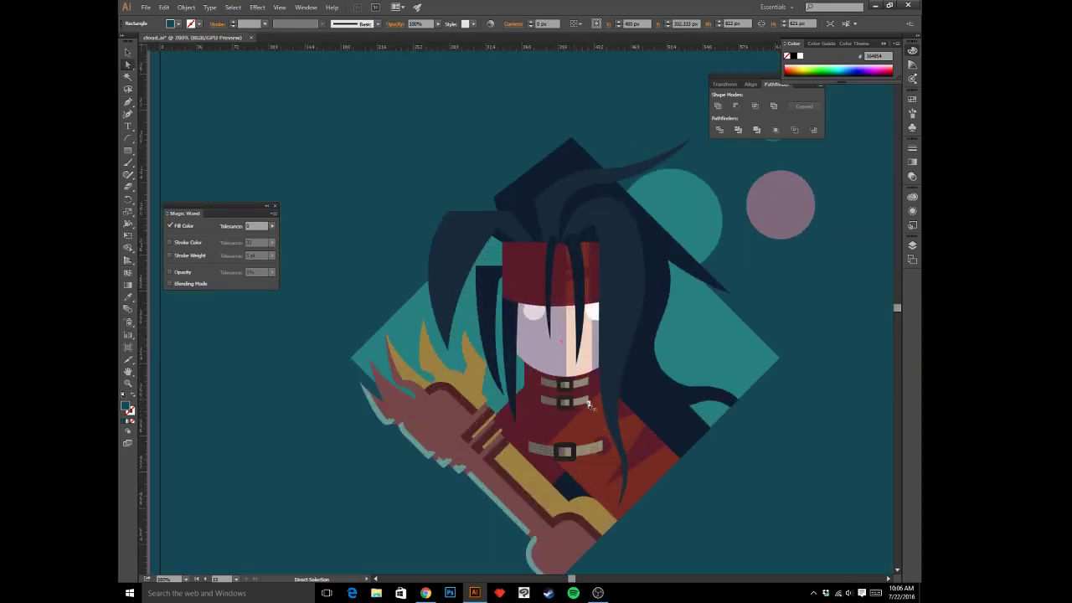
{"action": "left_click", "coordinate": [594, 416]}
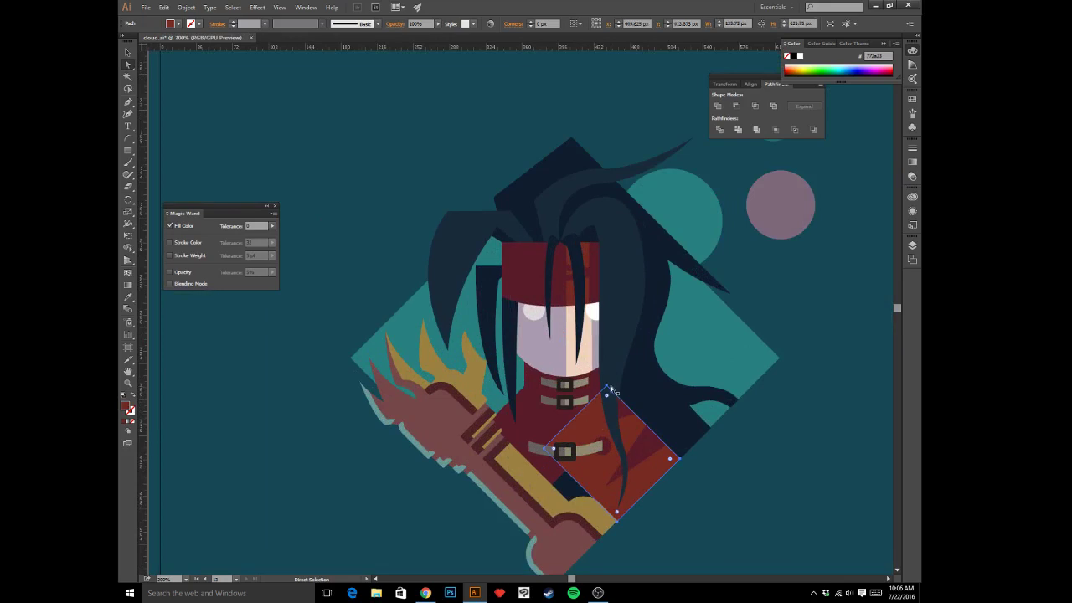
{"action": "left_click", "coordinate": [607, 389]}
{"action": "left_click", "coordinate": [728, 484]}
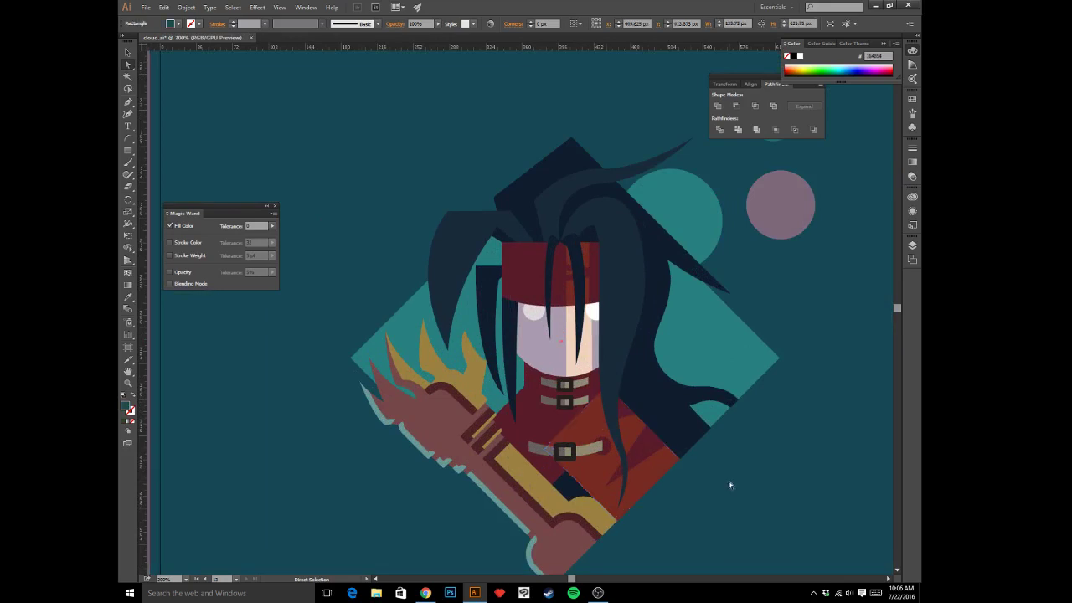
{"action": "key", "text": "v"}
{"action": "key", "text": "ctrl+minus"}
{"action": "key", "text": "ctrl+minus"}
{"action": "key", "text": "ctrl+minus"}
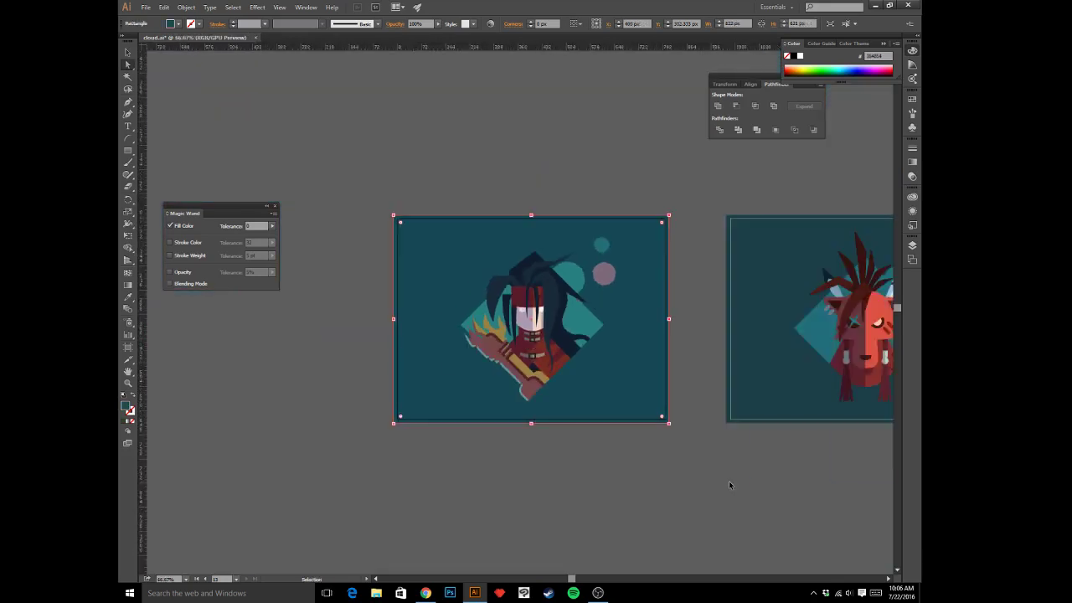
{"action": "left_click", "coordinate": [655, 520]}
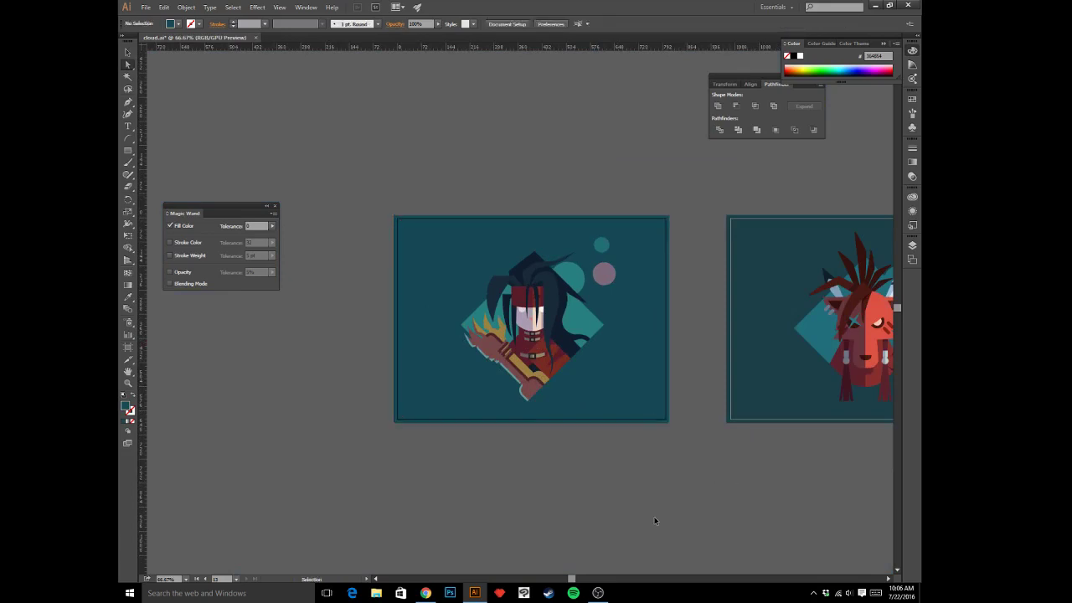
- Pull the lower edge of the pointed dark lock along the diamond's upper edge slightly downward to curve it toward its tip
{"action": "key", "text": "ctrl+plus"}
{"action": "key", "text": "ctrl+plus"}
{"action": "key", "text": "ctrl+plus"}
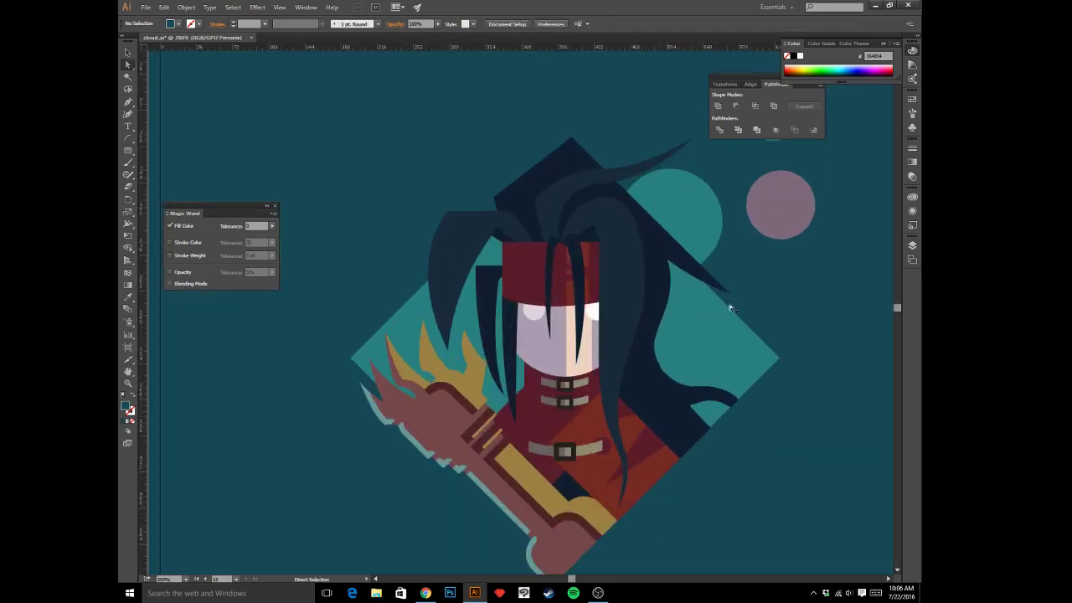
{"action": "left_click", "coordinate": [725, 292]}
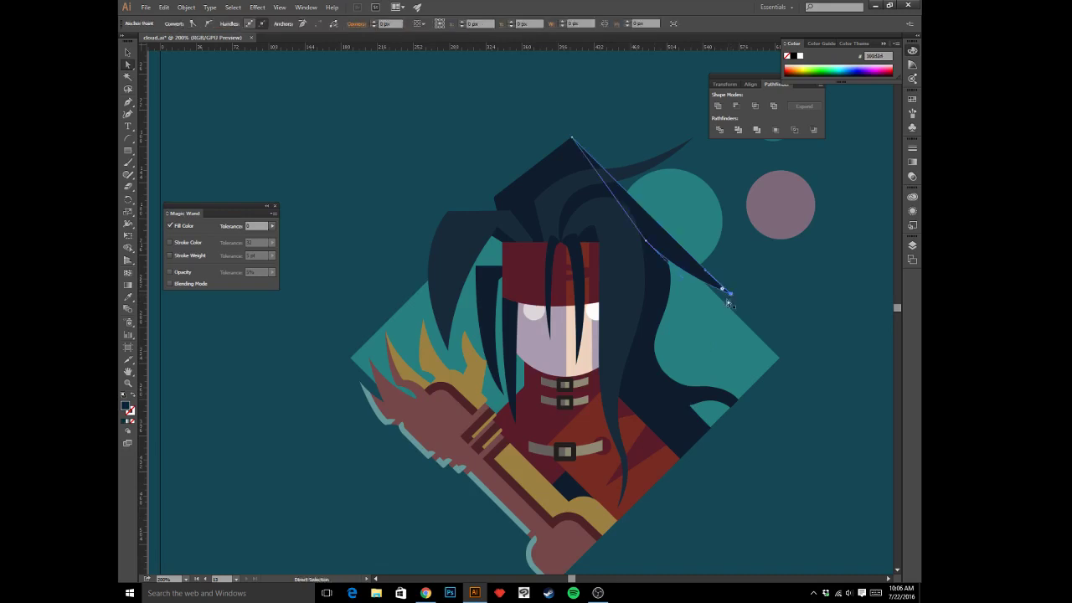
{"action": "mouse_move", "coordinate": [683, 277]}
{"action": "left_mouse_down"}
{"action": "mouse_move", "coordinate": [689, 300]}
{"action": "mouse_move", "coordinate": [679, 291]}
{"action": "left_mouse_up"}
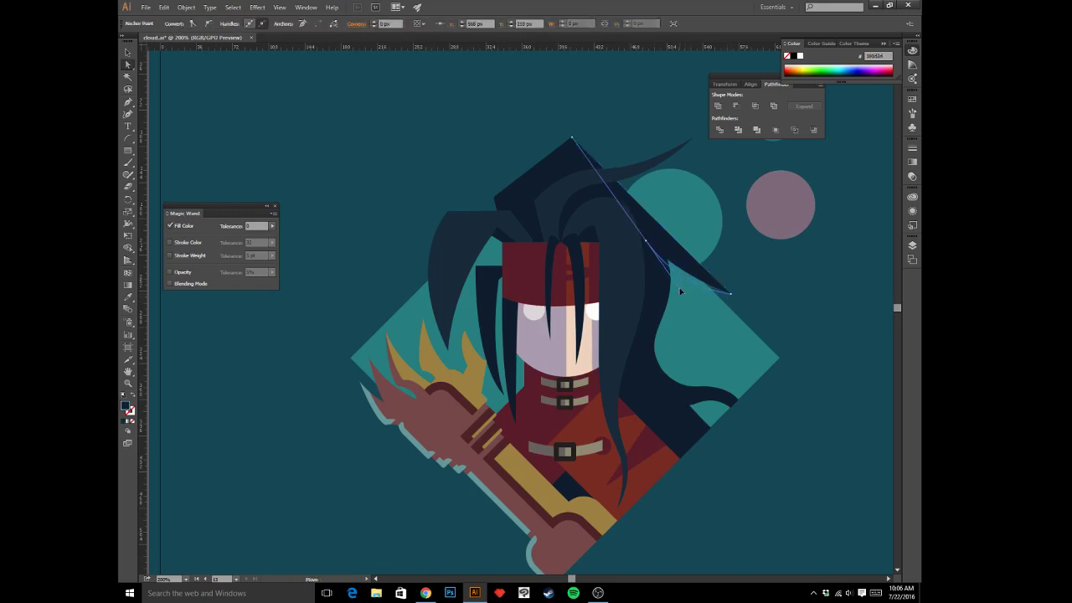
{"action": "left_click", "coordinate": [756, 310]}
{"action": "key", "text": "ctrl+minus"}
{"action": "key", "text": "ctrl+minus"}
{"action": "key", "text": "ctrl+minus"}
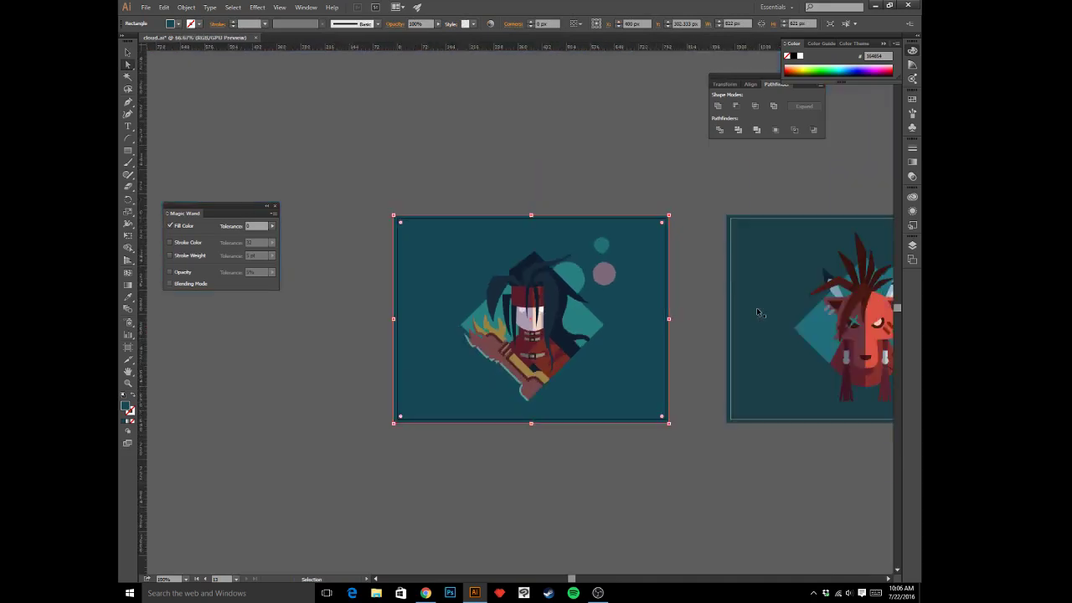
{"action": "key", "text": "ctrl+minus"}
{"action": "key", "text": "ctrl+plus"}
{"action": "key", "text": "ctrl+plus"}
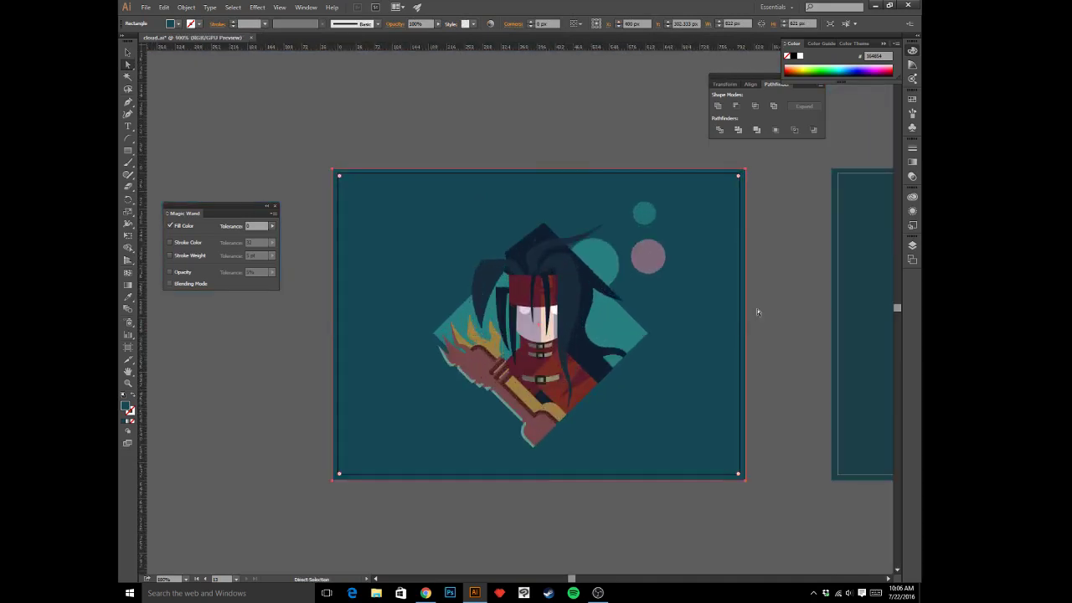
{"action": "left_click", "coordinate": [557, 107]}
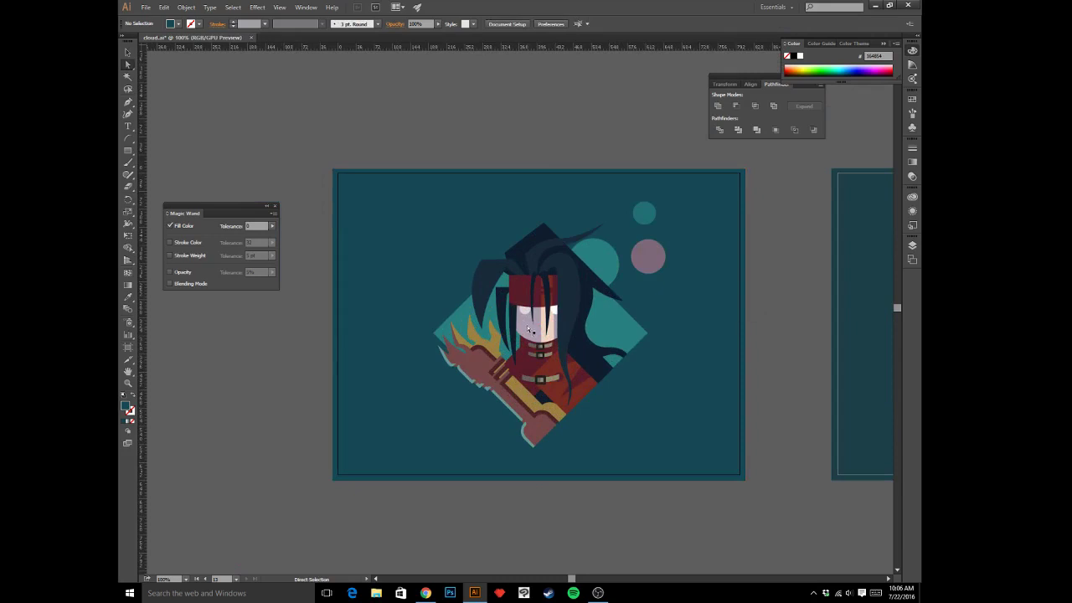
- Widen the outer hair lock above the claw by moving its upper outer corner anchor farther outward, away from the head
{"action": "key", "text": "v"}
{"action": "key", "text": "a"}
{"action": "left_click", "coordinate": [483, 262]}
{"action": "left_click_drag", "start_coordinate": [483, 262], "coordinate": [467, 261]}
{"action": "left_click", "coordinate": [505, 145]}
{"action": "key", "text": "ctrl+minus"}
{"action": "key", "text": "ctrl+minus"}
{"action": "key", "text": "ctrl+plus"}
{"action": "key", "text": "ctrl+plus"}
{"action": "key", "text": "ctrl+plus"}
{"action": "key", "text": "ctrl+plus"}
{"action": "key", "text": "ctrl+plus"}
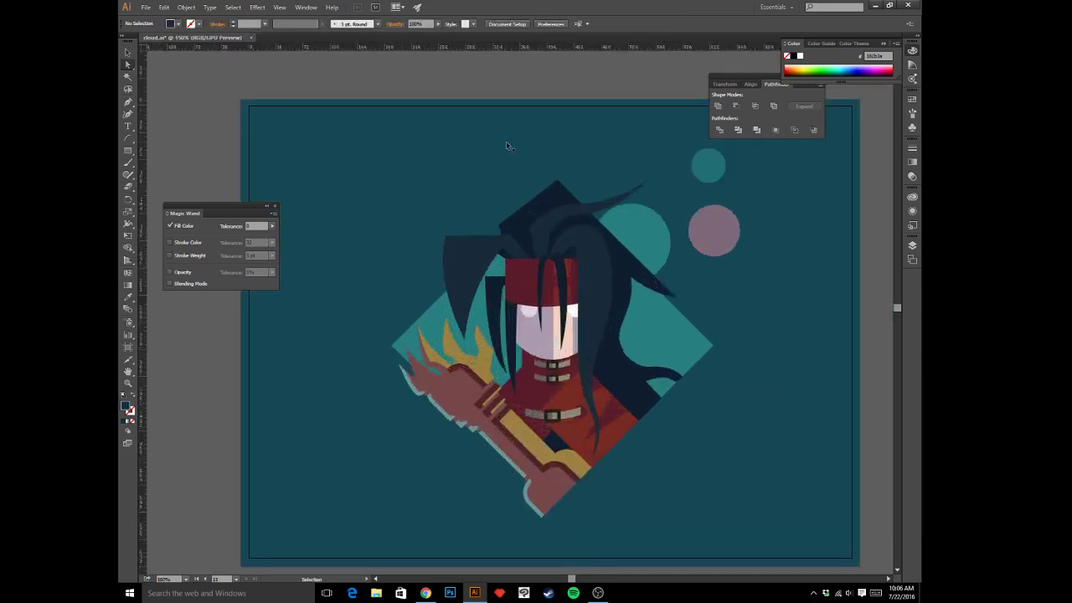
- Move the outer corner anchor of the golden claw nearest the hair slightly outward and up to sharpen it
{"action": "left_click_drag", "start_coordinate": [413, 444], "coordinate": [532, 415]}
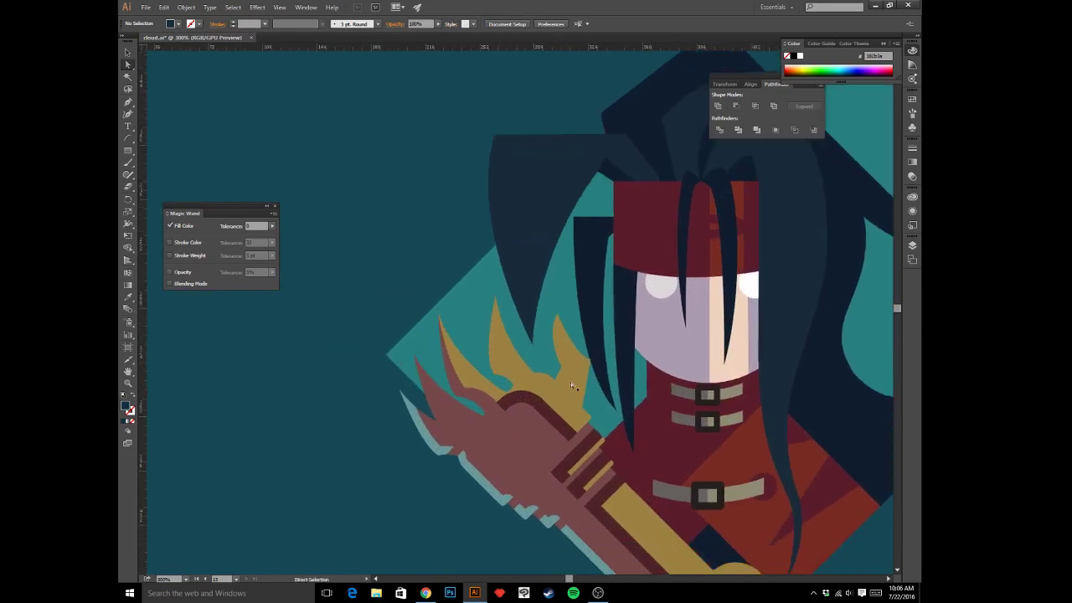
{"action": "left_click", "coordinate": [570, 381]}
{"action": "left_click_drag", "start_coordinate": [591, 360], "coordinate": [595, 355]}
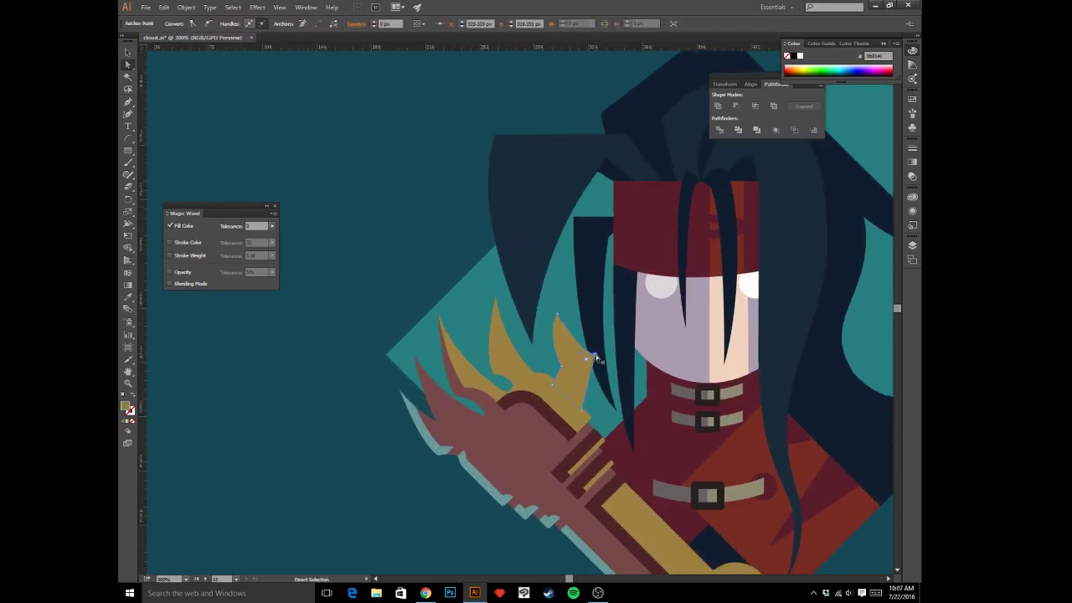
{"action": "left_click", "coordinate": [417, 253]}
- Duplicate the reddish shading shape of the neighbouring claw and place the copy over the second golden claw
{"action": "left_click_drag", "start_coordinate": [418, 256], "coordinate": [433, 219]}
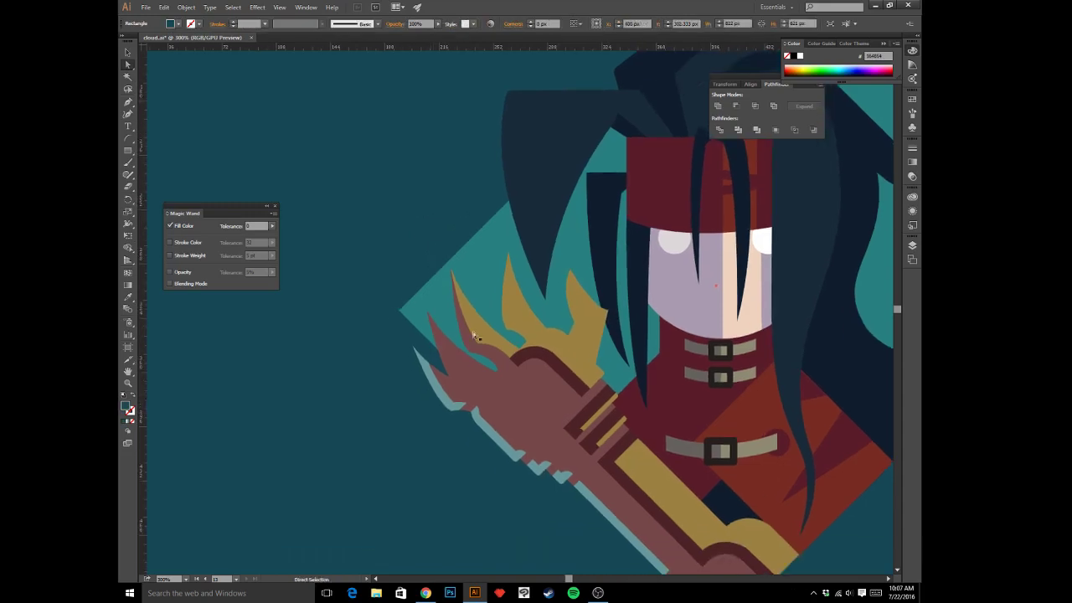
{"action": "left_click", "coordinate": [484, 367]}
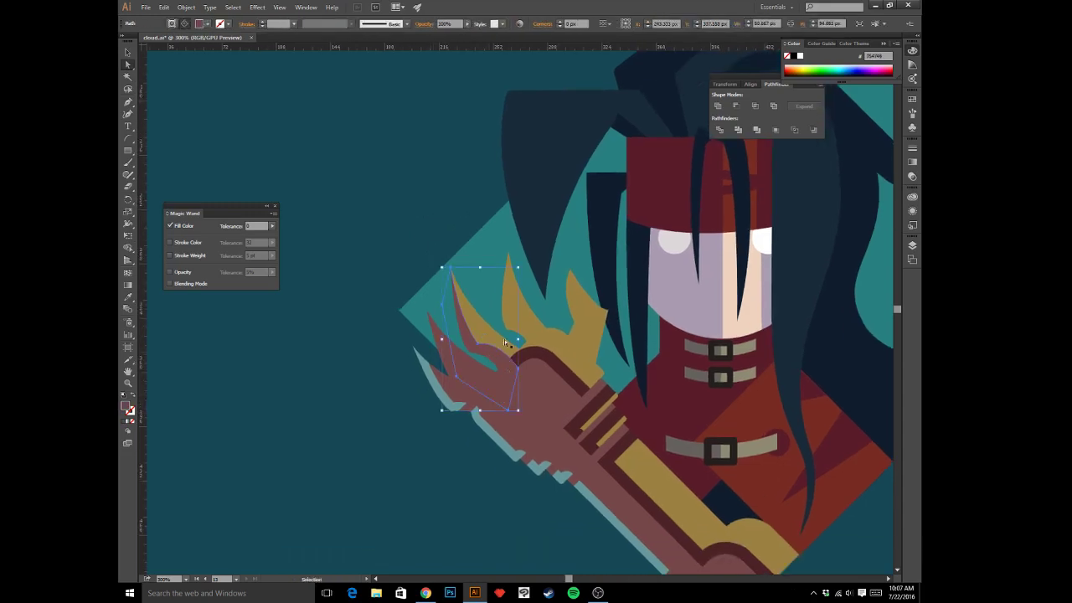
{"action": "left_click", "coordinate": [517, 316]}
{"action": "key", "text": "ctrl+f"}
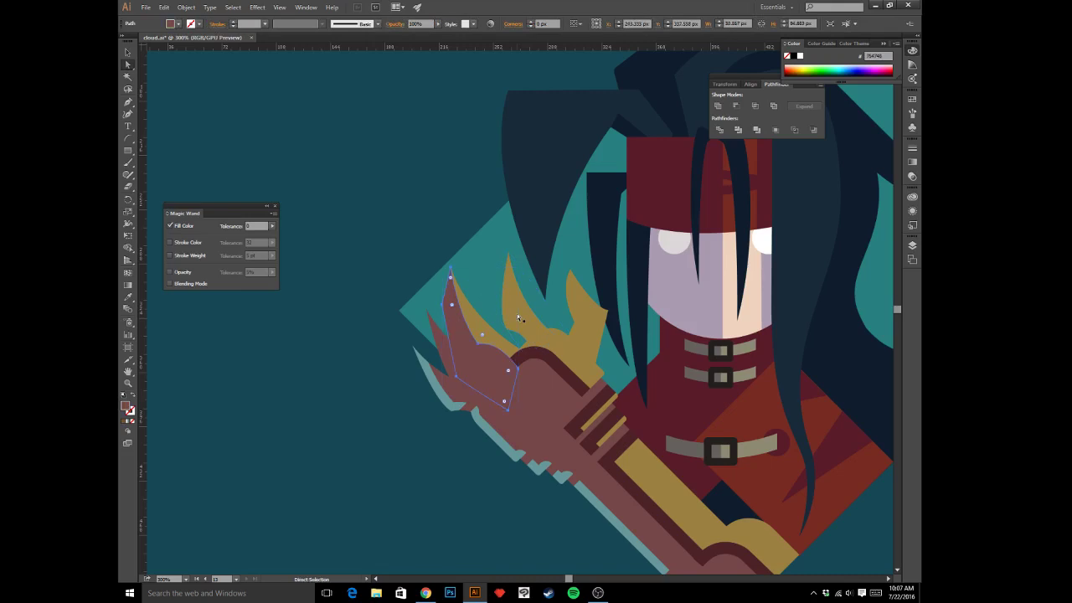
{"action": "key", "text": "shift+Right"}
{"action": "key", "text": "shift+Right"}
{"action": "key", "text": "shift+Right"}
{"action": "key", "text": "shift+Up"}
{"action": "key", "text": "shift+Right"}
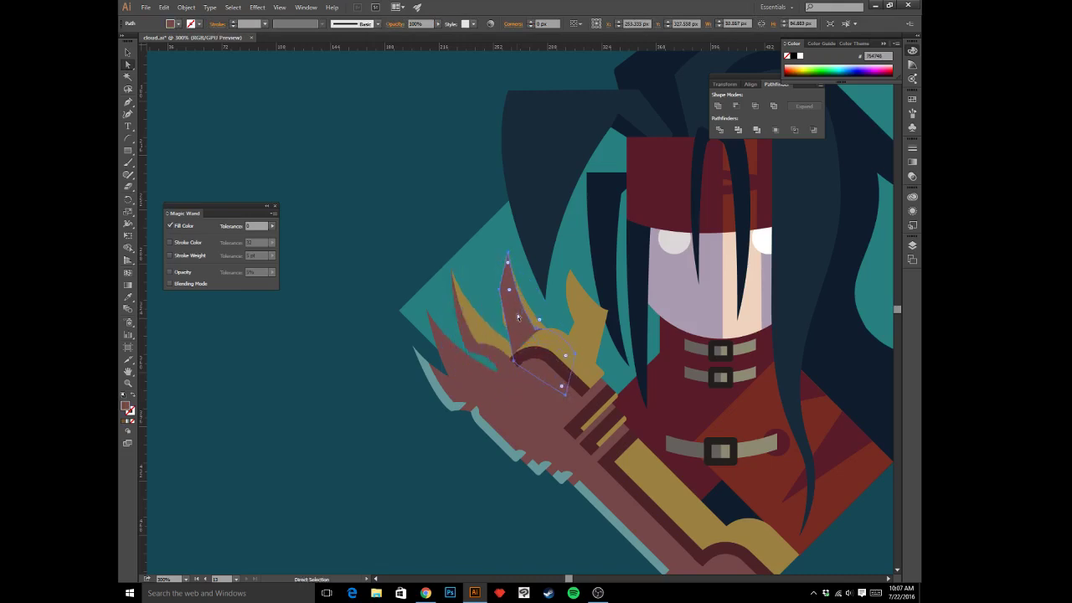
- Rotate the copied shading shape slightly and scale it down to fit the second golden claw
{"action": "key", "text": "e"}
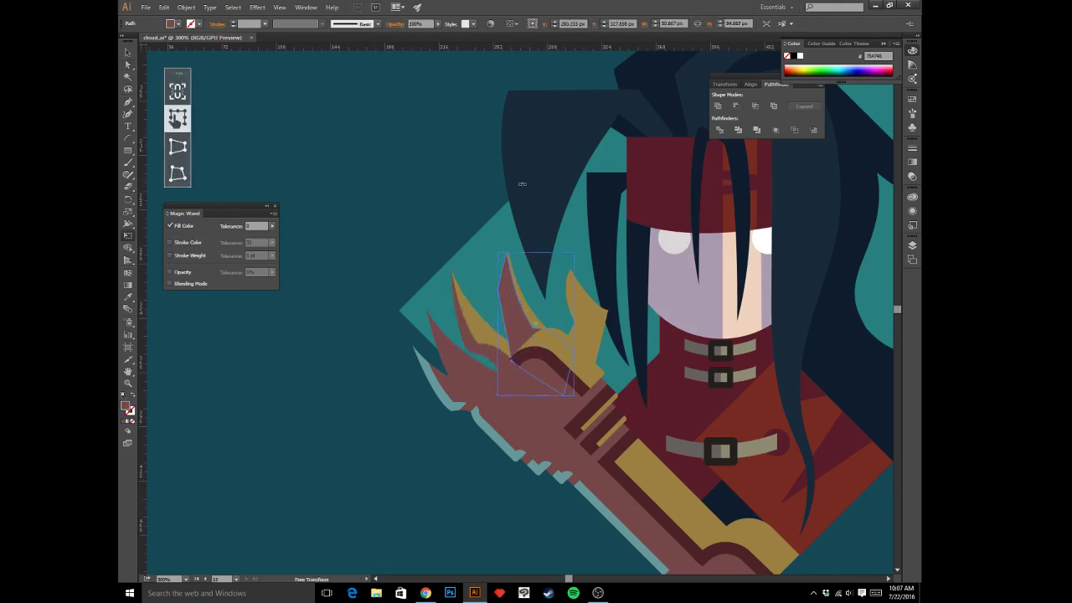
{"action": "left_click_drag", "start_coordinate": [527, 186], "coordinate": [529, 187]}
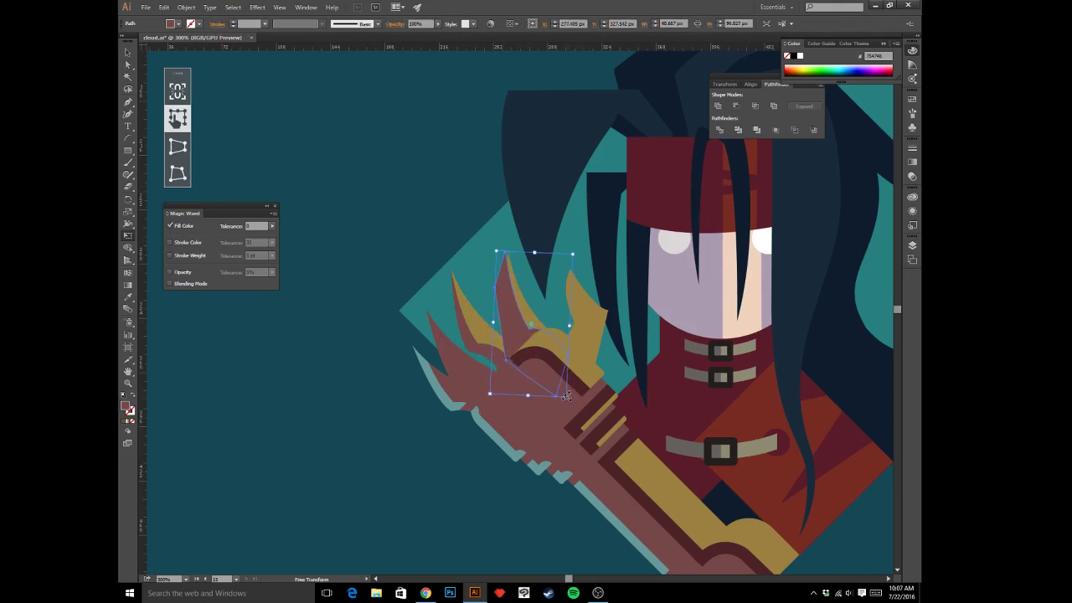
{"action": "left_click_drag", "start_coordinate": [567, 396], "coordinate": [556, 377]}
{"action": "key", "text": "a"}
{"action": "left_click", "coordinate": [416, 143]}
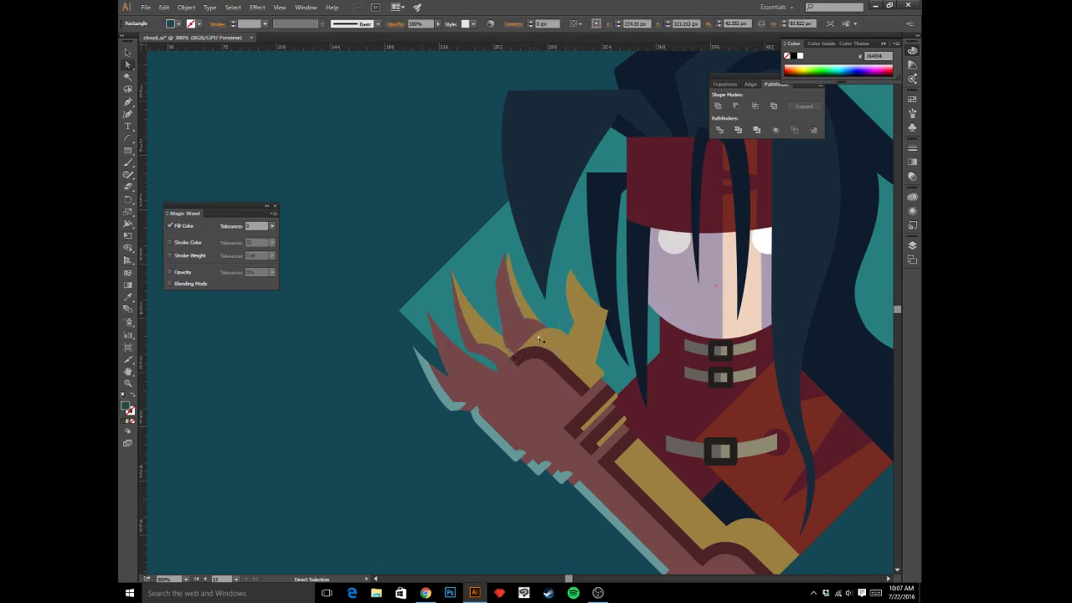
- Send the copied shading behind the golden claw shape and clip it inside that claw with a clipping mask
{"action": "left_click", "coordinate": [518, 331]}
{"action": "left_click", "coordinate": [518, 323]}
{"action": "key", "text": "ctrl+["}
{"action": "left_click", "coordinate": [505, 305]}
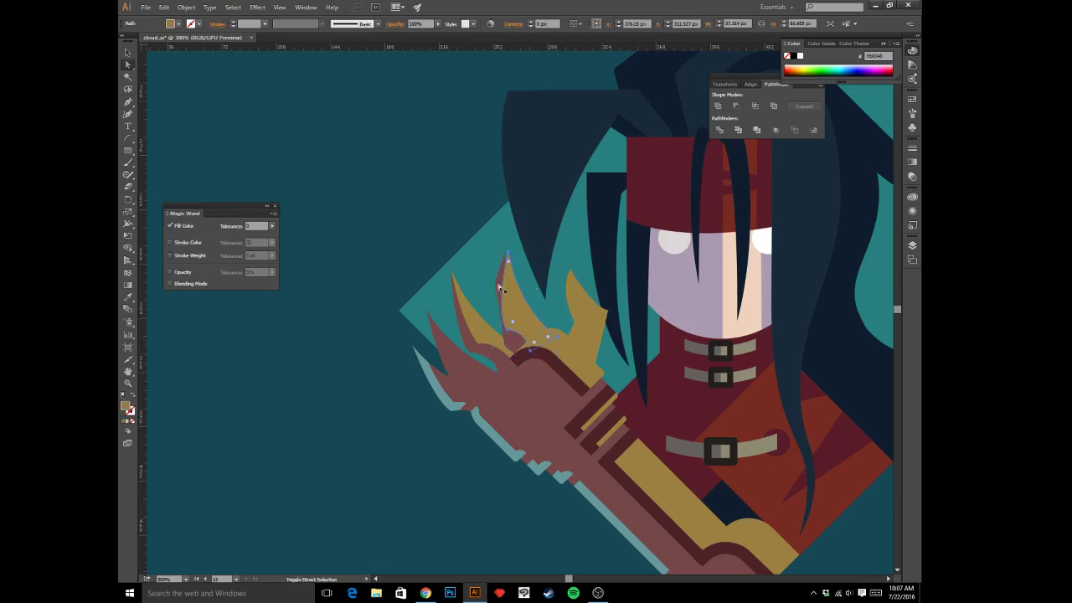
{"action": "left_click", "coordinate": [499, 286], "text": "shift"}
{"action": "key", "text": "ctrl+7"}
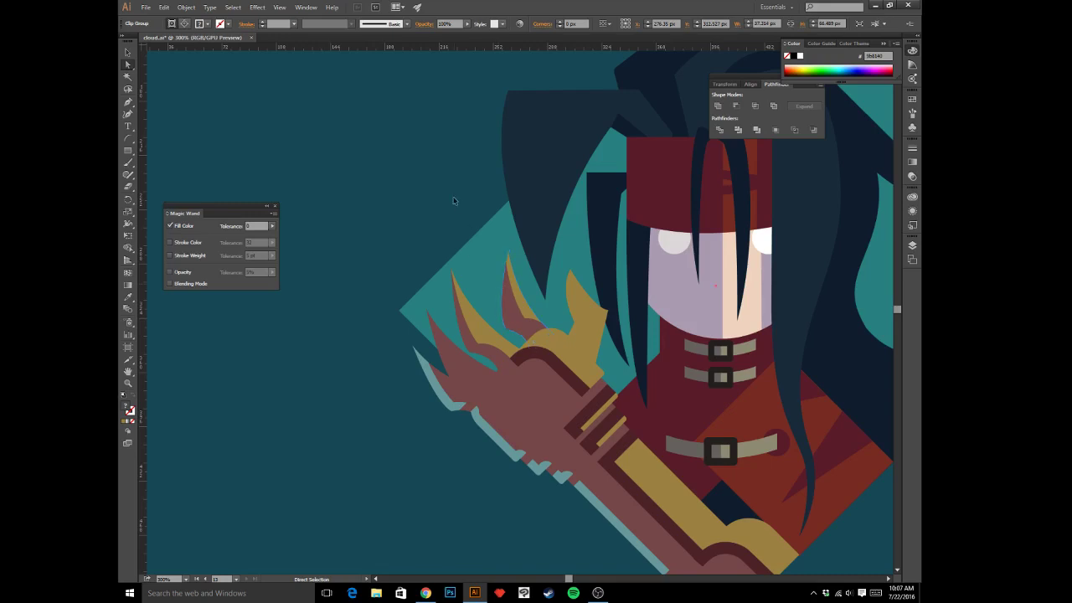
{"action": "key", "text": "v"}
{"action": "left_click", "coordinate": [452, 201]}
- Check the shaded second claw at a smaller scale and remove its reddish shading copy
{"action": "key", "text": "ctrl+1"}
{"action": "key", "text": "ctrl+plus"}
{"action": "key", "text": "ctrl+plus"}
{"action": "key", "text": "ctrl+plus"}
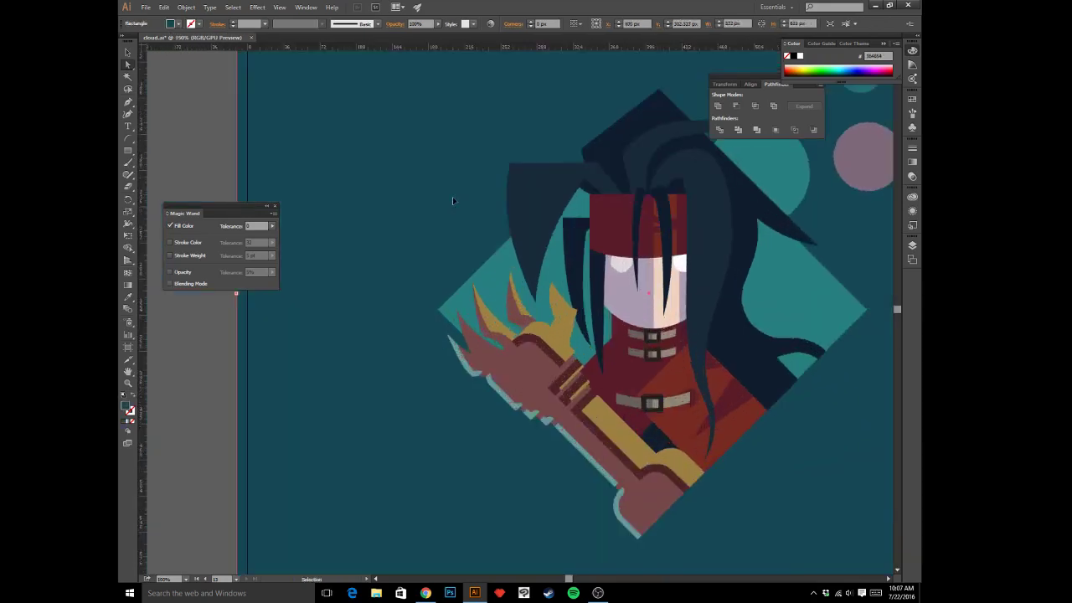
{"action": "key", "text": "a"}
{"action": "left_click", "coordinate": [527, 330]}
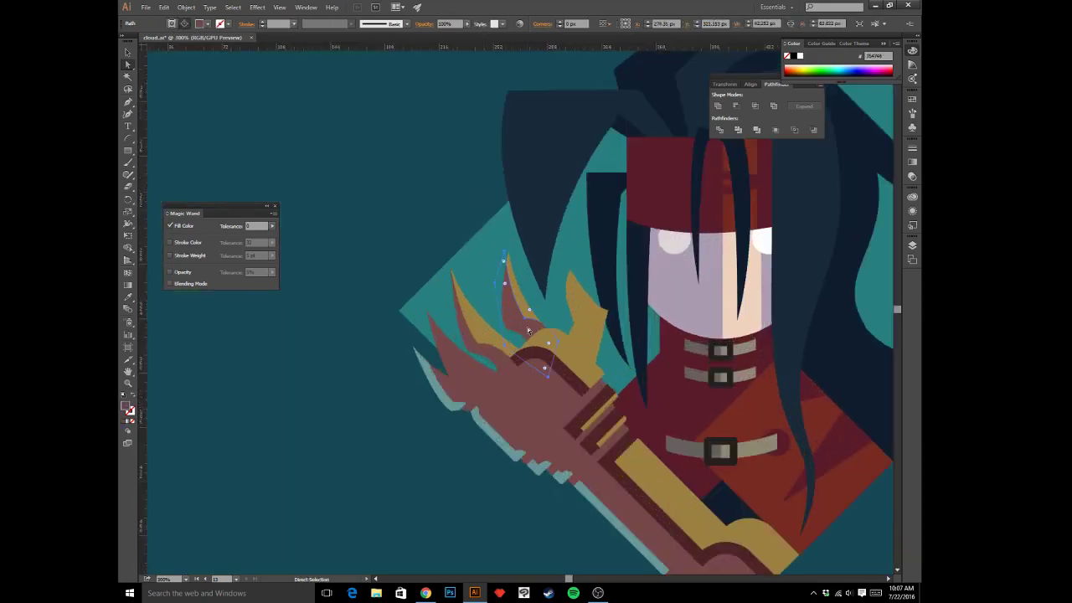
{"action": "key", "text": "ctrl+shift+a"}
{"action": "key", "text": "v"}
{"action": "key", "text": "ctrl+1"}
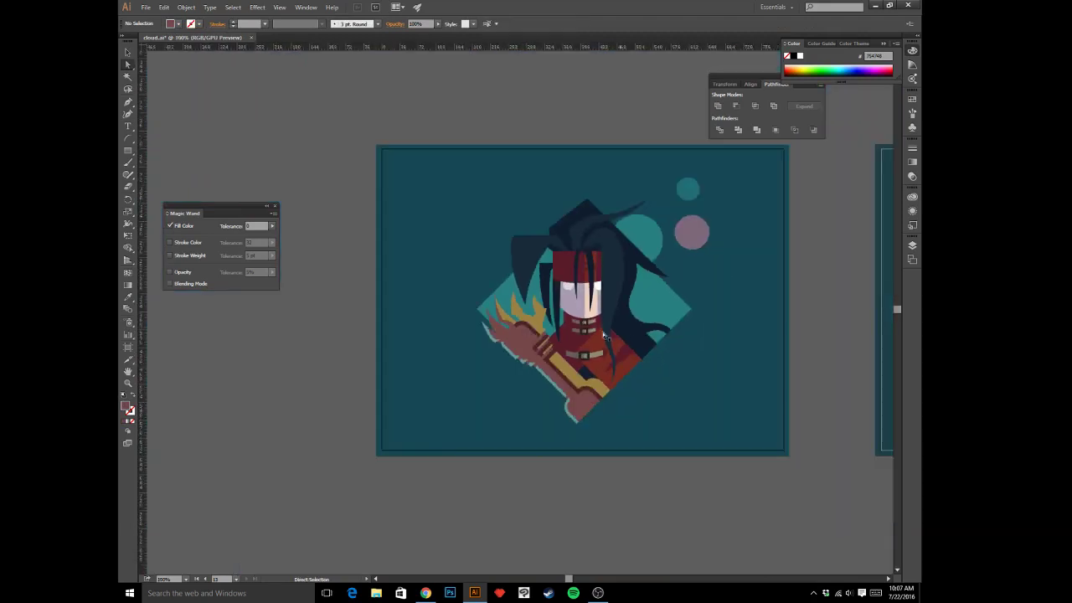
- Try a lighter, brighter turquoise fill on the background diamond and the large circle beside the hair
{"action": "left_click", "coordinate": [648, 297]}
{"action": "left_click", "coordinate": [645, 244], "text": "shift"}
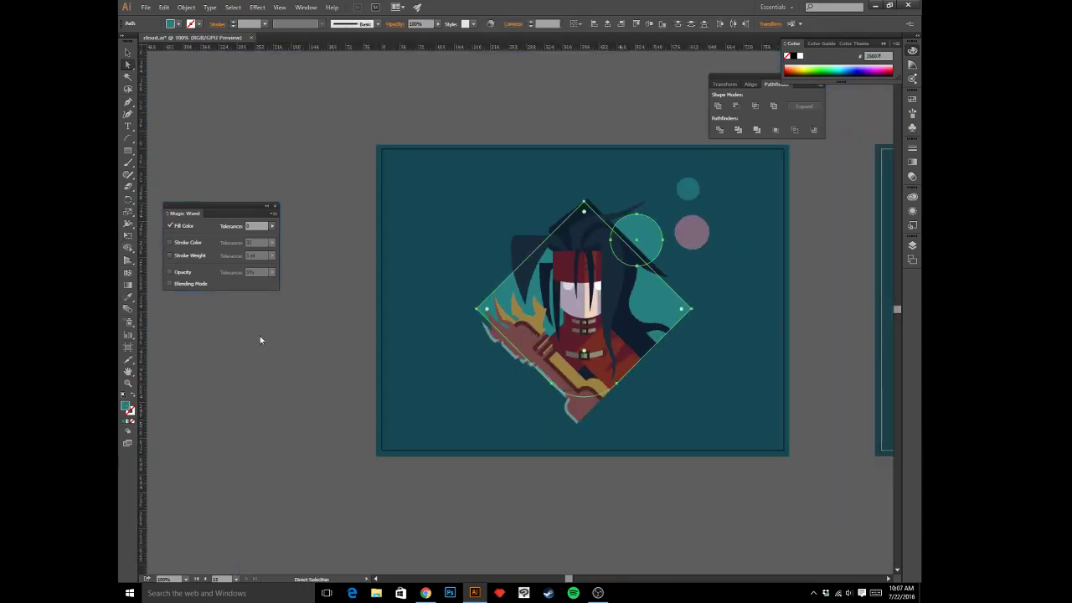
{"action": "double_click", "coordinate": [126, 406]}
{"action": "left_click", "coordinate": [551, 277]}
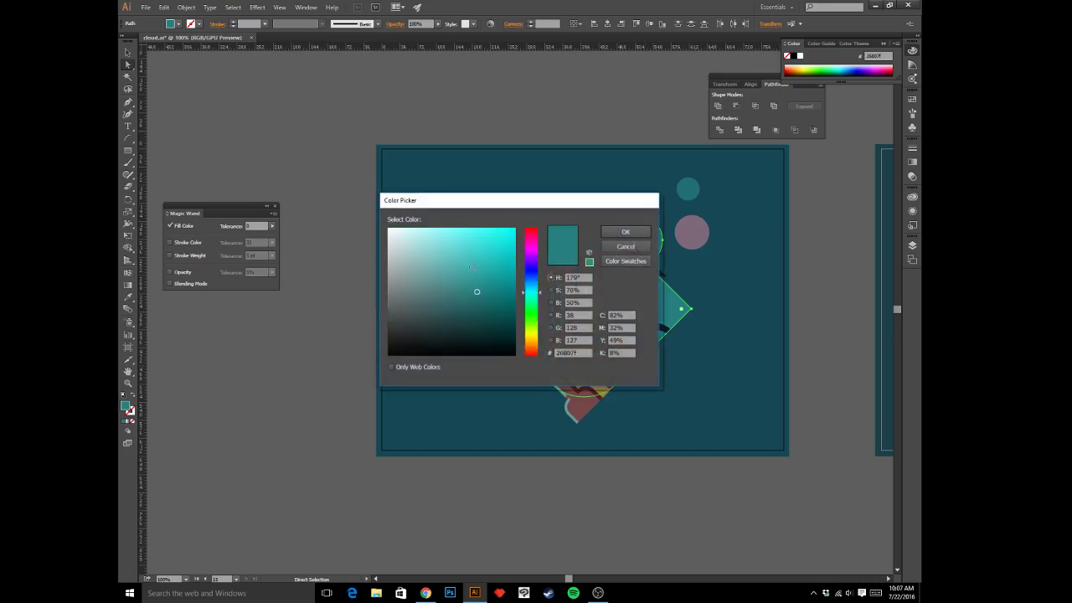
{"action": "left_click_drag", "start_coordinate": [475, 275], "coordinate": [458, 261]}
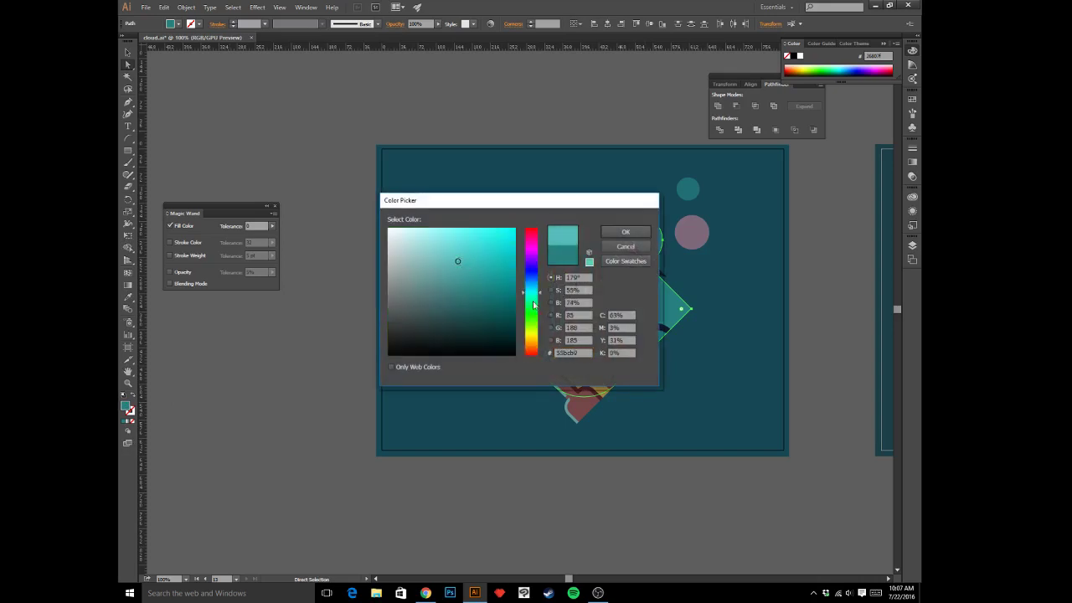
{"action": "left_click", "coordinate": [625, 231]}
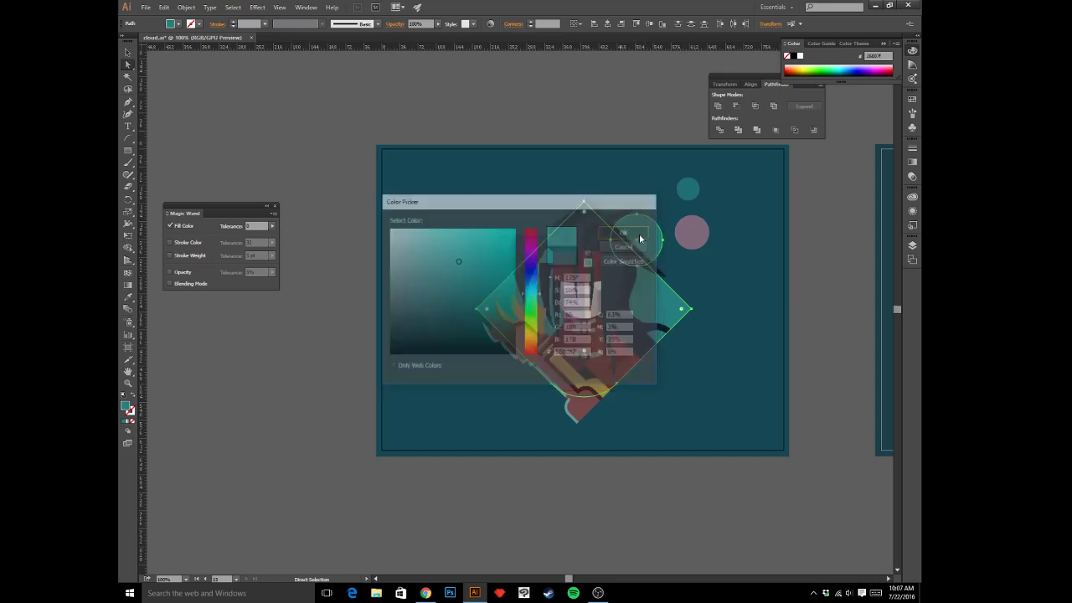
{"action": "left_click", "coordinate": [797, 317]}
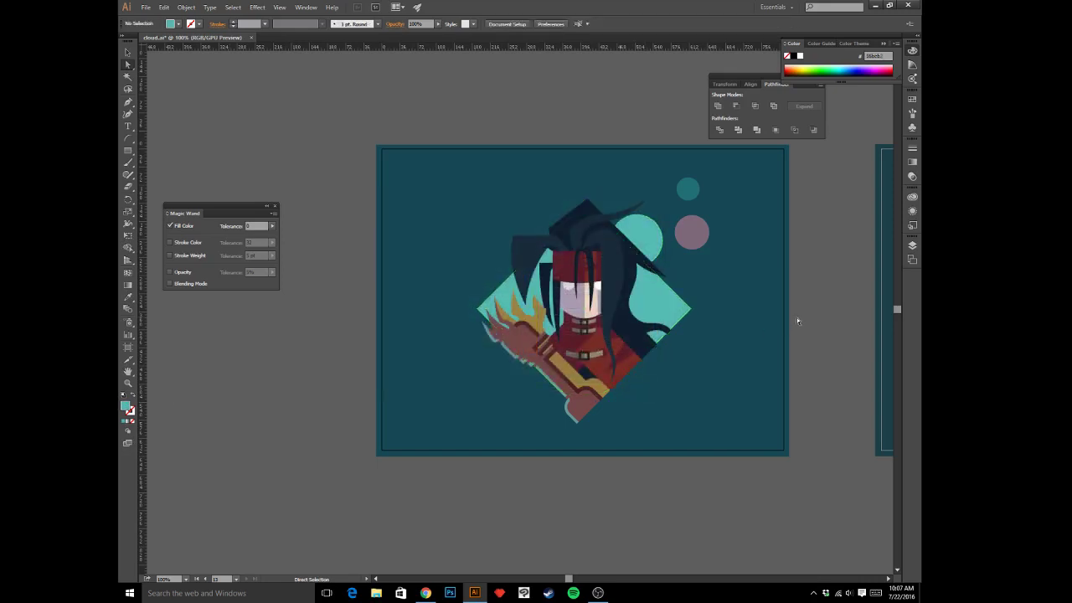
- Compare the lighter turquoise at several scales and undo the recolor of the diamond and large circle
{"action": "key", "text": "ctrl+minus"}
{"action": "key", "text": "ctrl+minus"}
{"action": "key", "text": "ctrl+plus"}
{"action": "key", "text": "ctrl+plus"}
{"action": "key", "text": "ctrl+plus"}
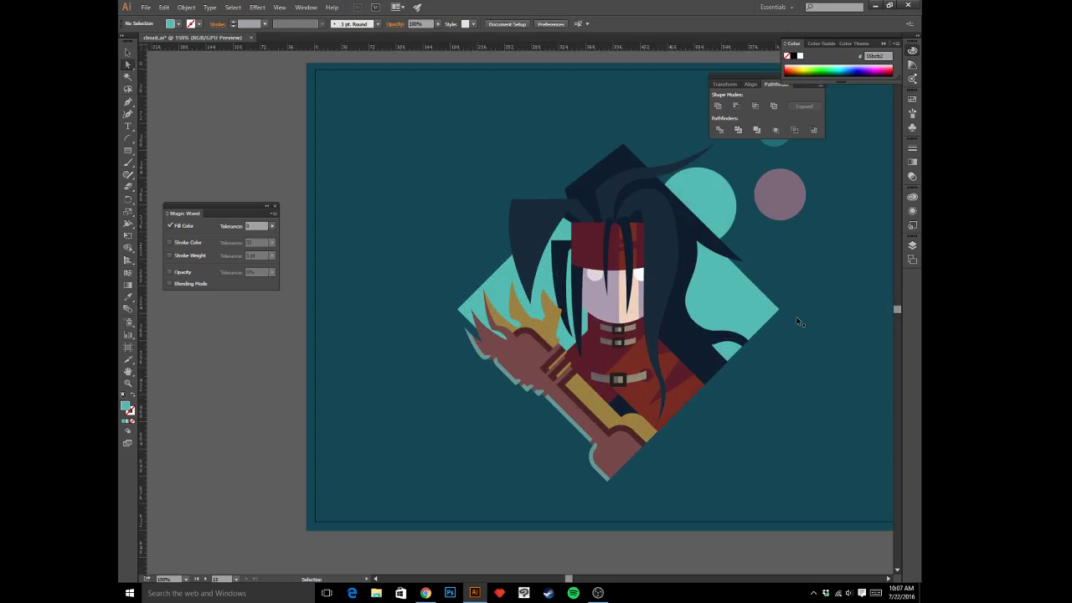
{"action": "key", "text": "ctrl+z"}
{"action": "key", "text": "ctrl+z"}
{"action": "key", "text": "a"}
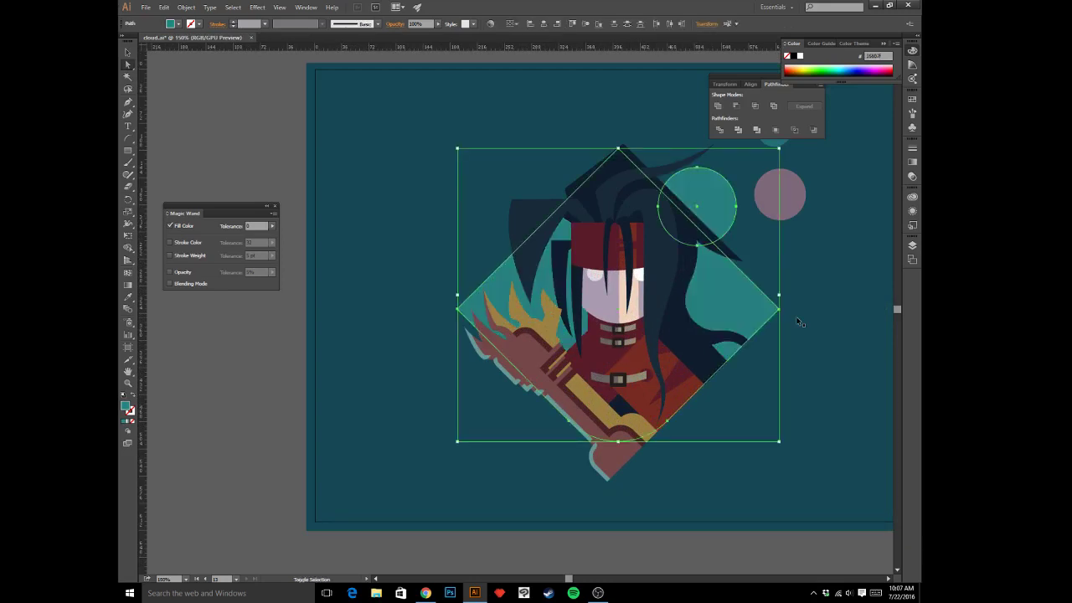
{"action": "left_click", "coordinate": [249, 363]}
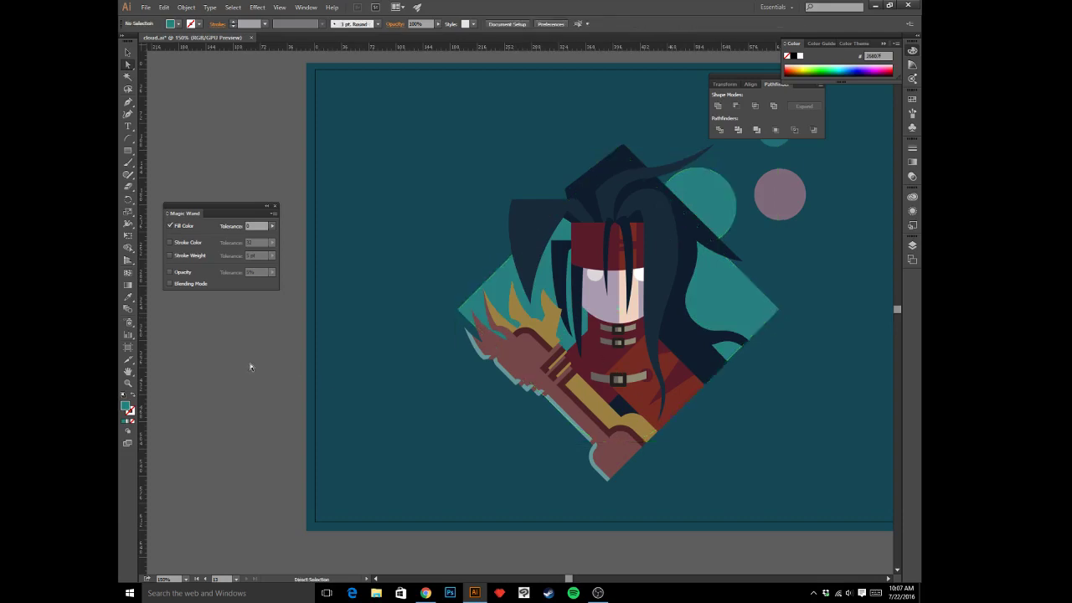
- Recolor the mauve background circle with the reddish brown of the gauntlet using the Eyedropper
{"action": "key", "text": "ctrl+minus"}
{"action": "key", "text": "ctrl+minus"}
{"action": "key", "text": "ctrl+plus"}
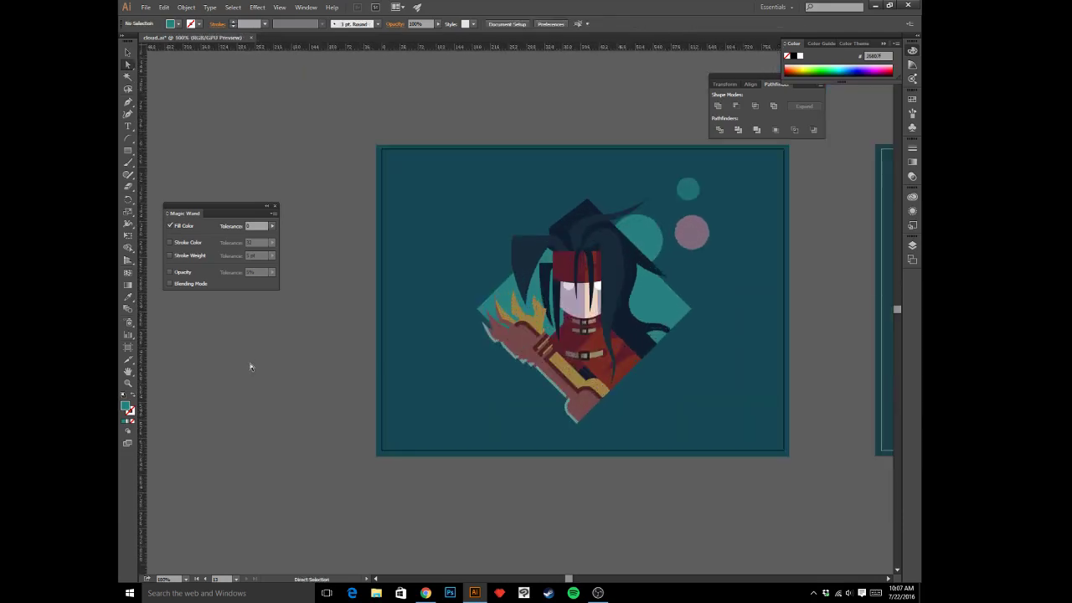
{"action": "left_click", "coordinate": [684, 234]}
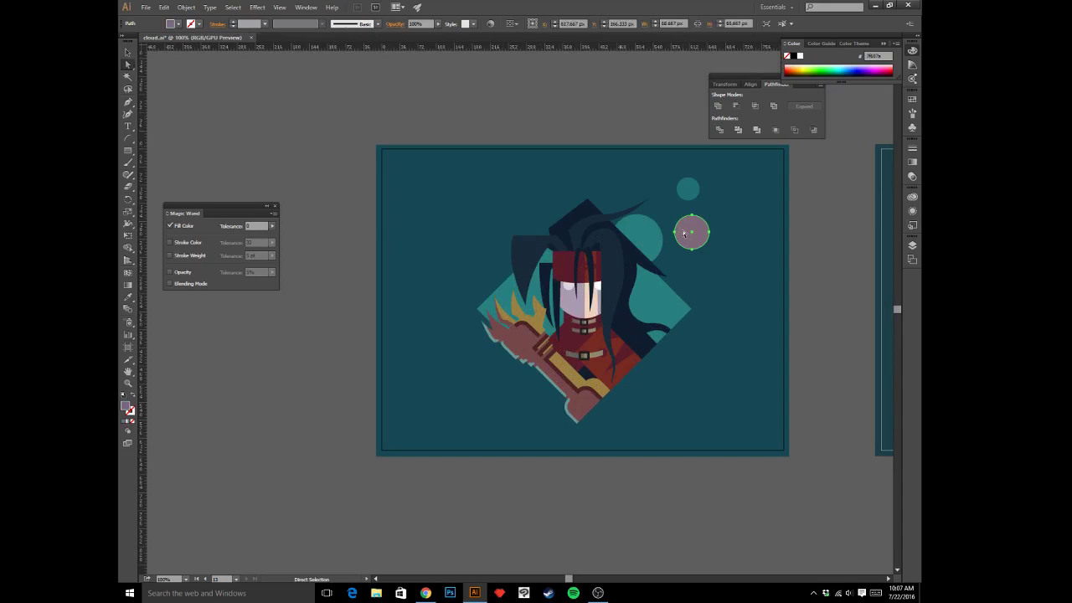
{"action": "key", "text": "i"}
{"action": "left_click", "coordinate": [525, 336]}
{"action": "key", "text": "ctrl+shift+a"}
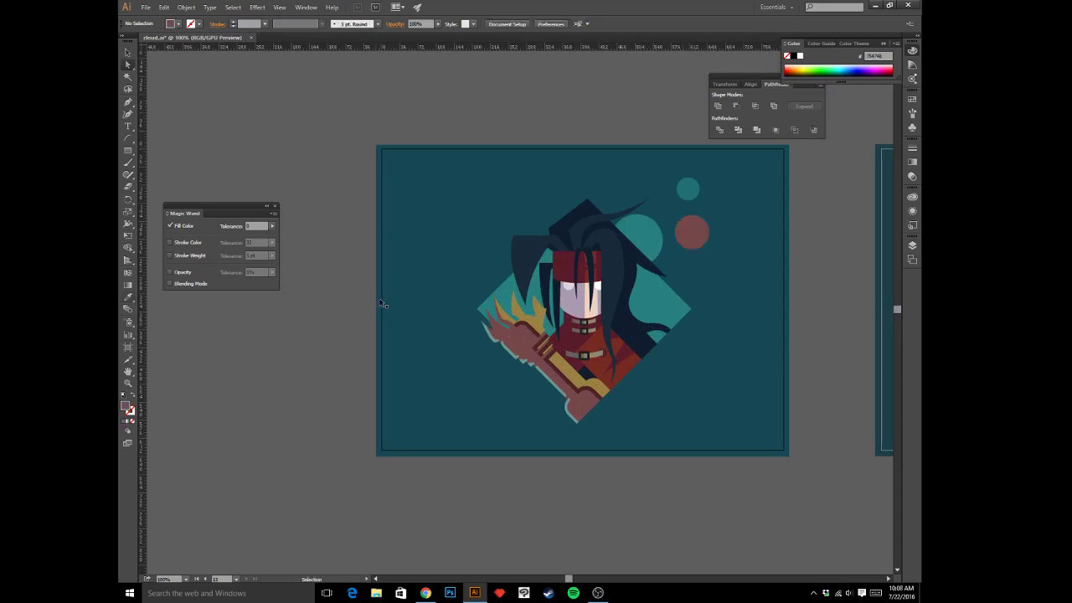
{"action": "key", "text": "ctrl+minus"}
{"action": "key", "text": "ctrl+minus"}
{"action": "key", "text": "ctrl+minus"}
{"action": "key", "text": "ctrl+0"}
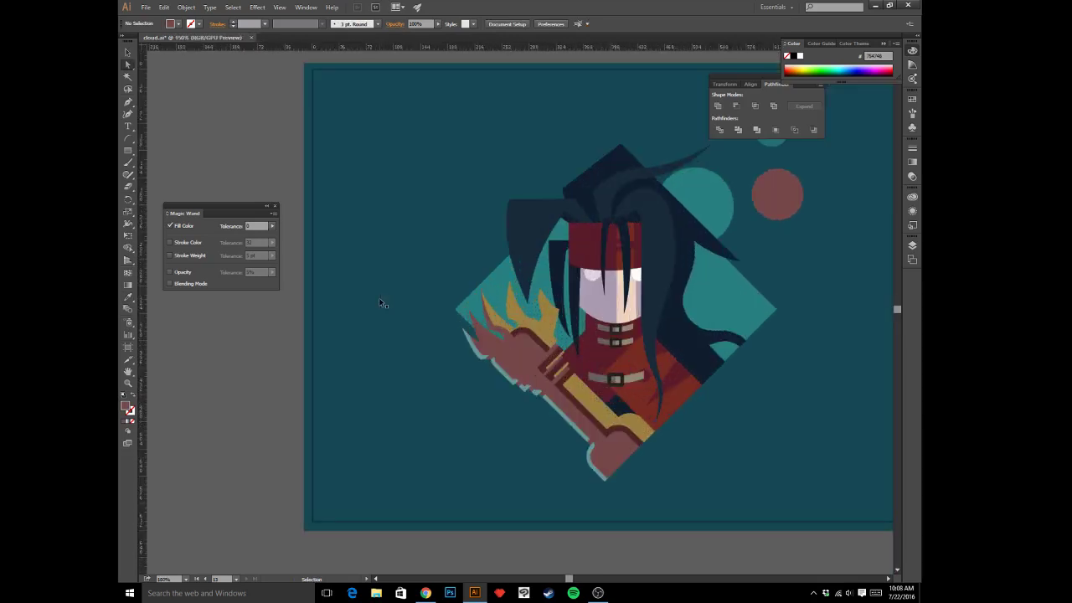
- Nudge the topmost anchor of the pointed dark lock along the diamond's upper edge down by 1 px
{"action": "left_click_drag", "start_coordinate": [647, 122], "coordinate": [605, 267]}
{"action": "left_click", "coordinate": [608, 291]}
{"action": "left_click", "coordinate": [604, 260]}
{"action": "left_click", "coordinate": [611, 126]}
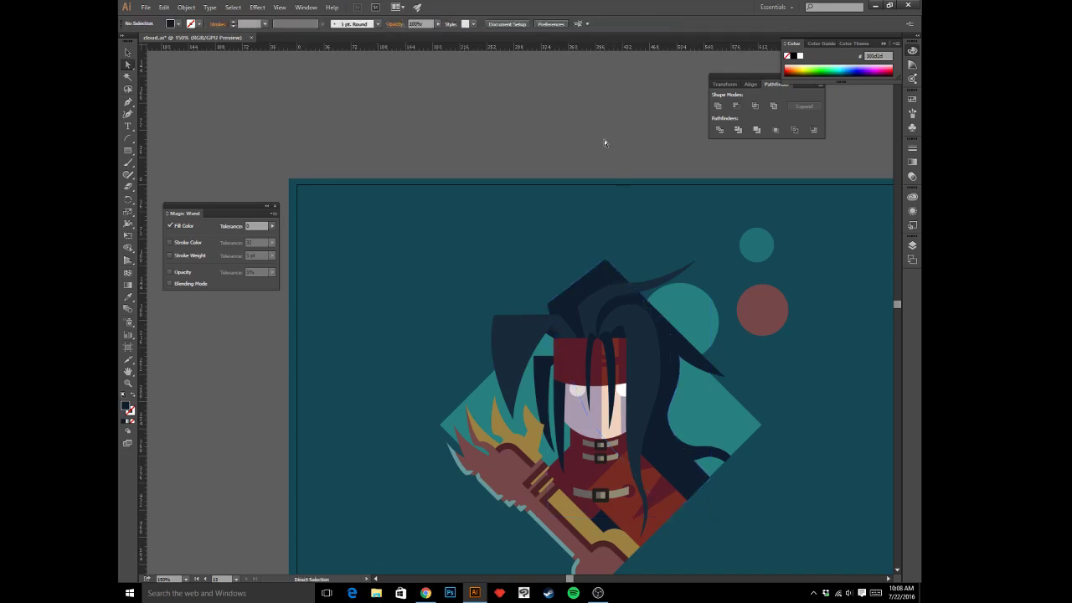
{"action": "left_click", "coordinate": [688, 354]}
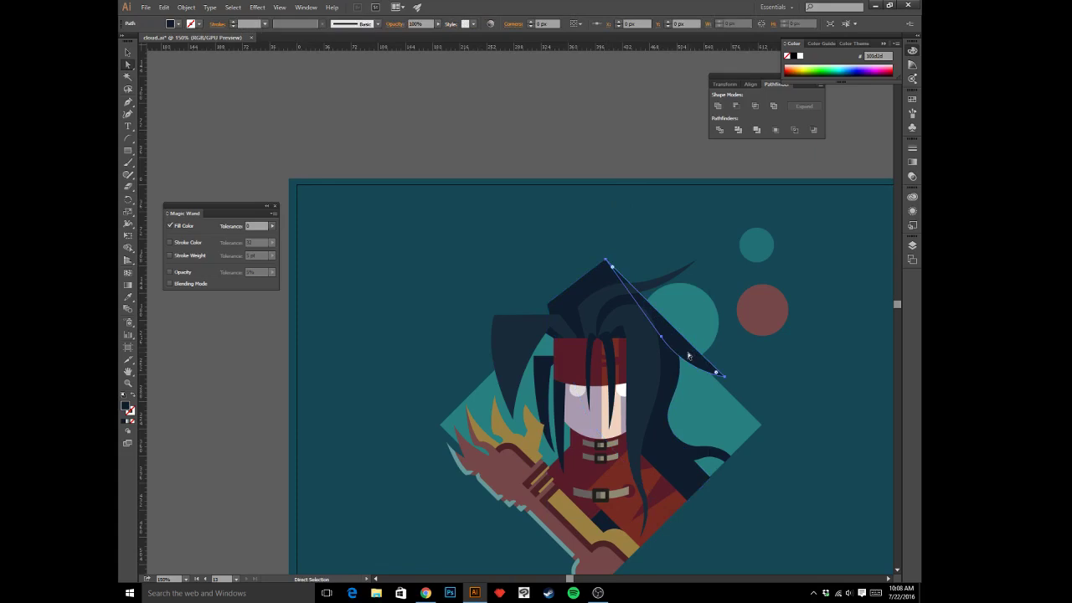
{"action": "left_click", "coordinate": [607, 123]}
{"action": "key", "text": "ctrl+plus"}
{"action": "key", "text": "ctrl+equal"}
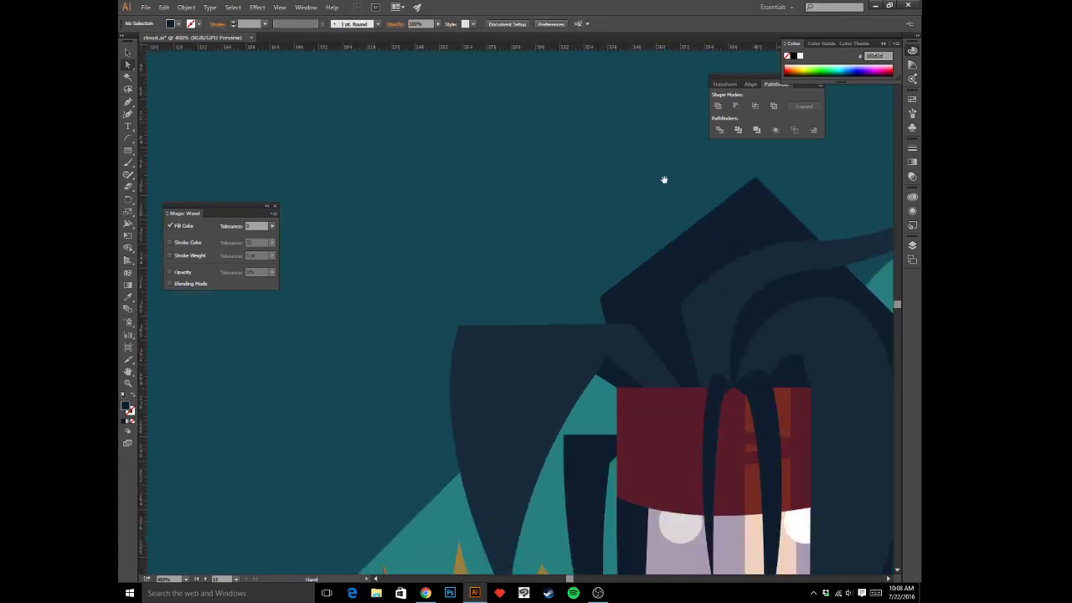
{"action": "key", "text": "ctrl+equal"}
{"action": "key", "text": "a"}
{"action": "left_click", "coordinate": [734, 444]}
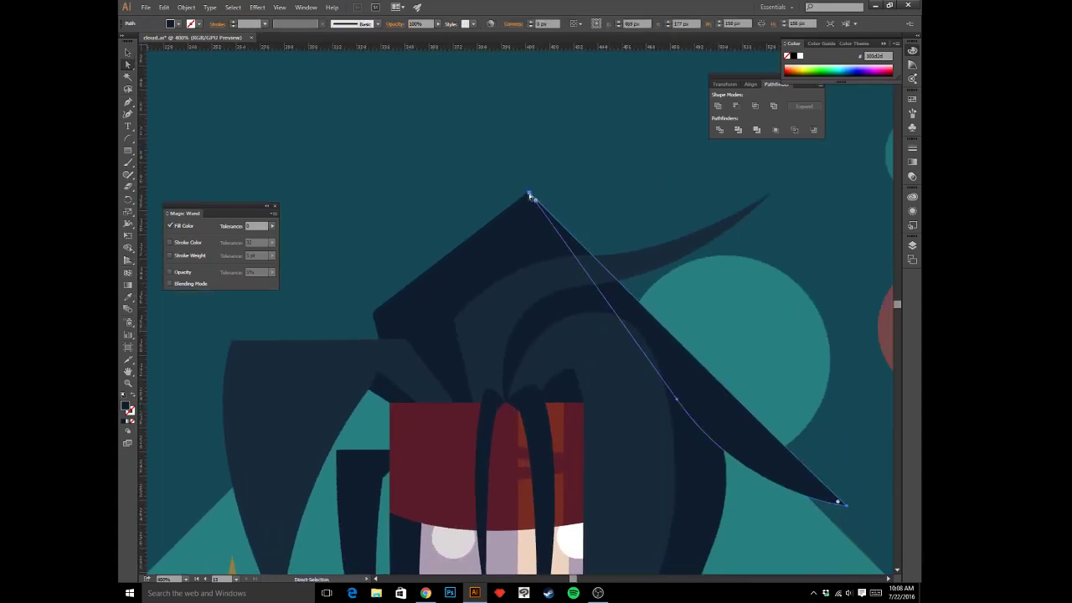
{"action": "left_click", "coordinate": [532, 196]}
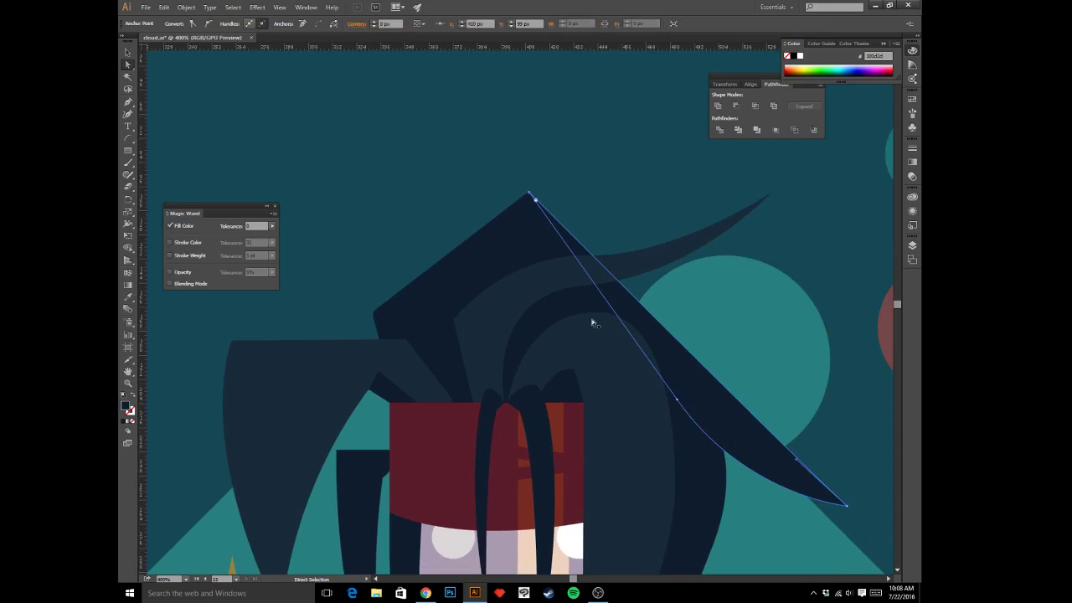
{"action": "key", "text": "Down"}
{"action": "left_click", "coordinate": [780, 203]}
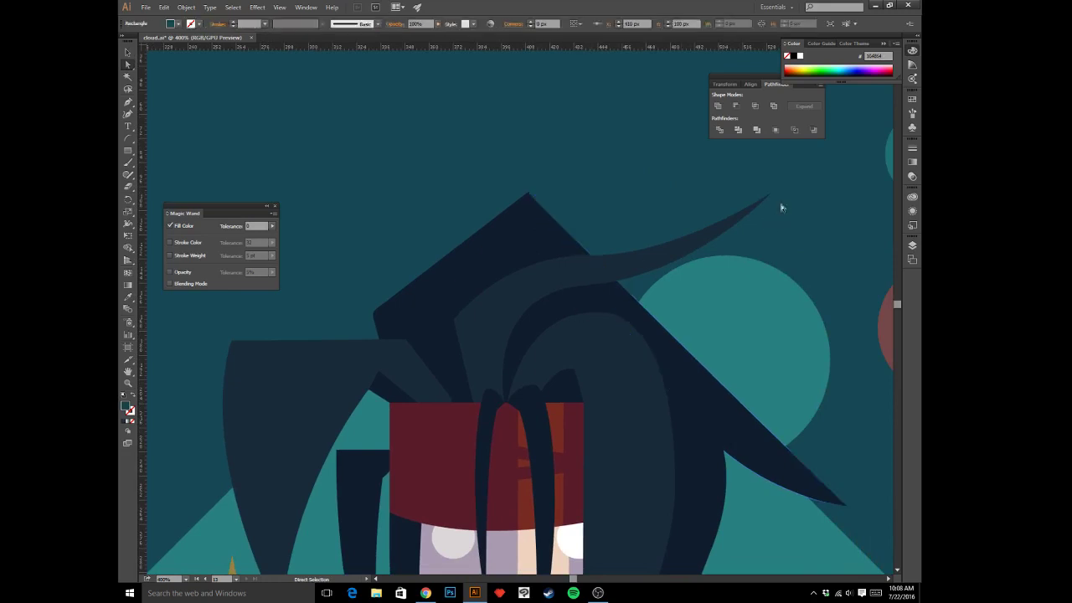
- Examine the portrait beside the neighbouring artboard and inspect the hair, face and claw up close
{"action": "key", "text": "v"}
{"action": "key", "text": "ctrl+minus"}
{"action": "key", "text": "ctrl+minus"}
{"action": "key", "text": "ctrl+minus"}
{"action": "key", "text": "ctrl+minus"}
{"action": "key", "text": "ctrl+minus"}
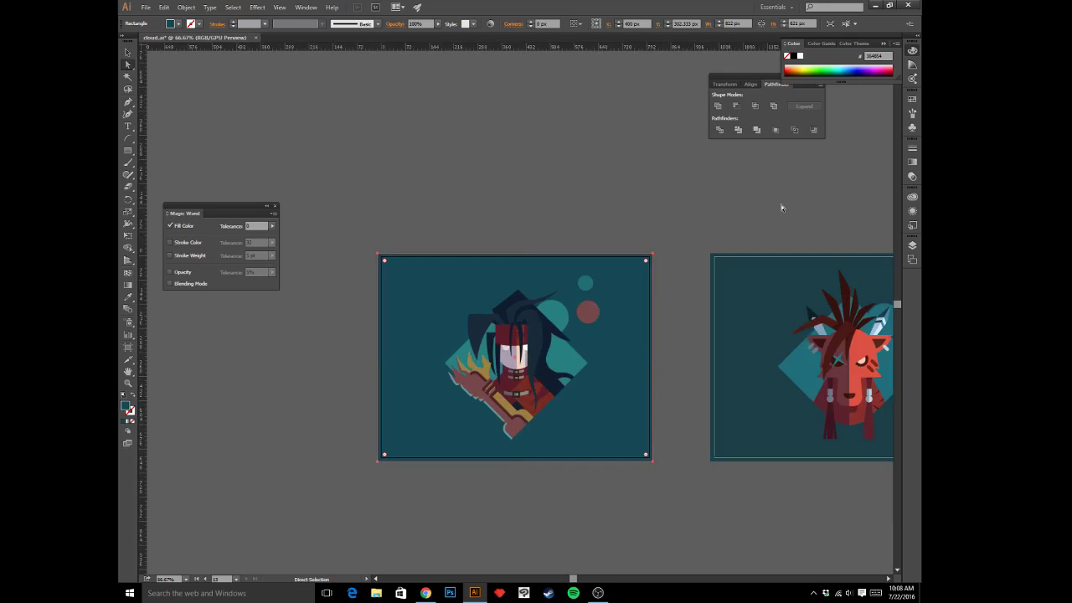
{"action": "key", "text": "ctrl+plus"}
{"action": "key", "text": "ctrl+plus"}
{"action": "key", "text": "ctrl+plus"}
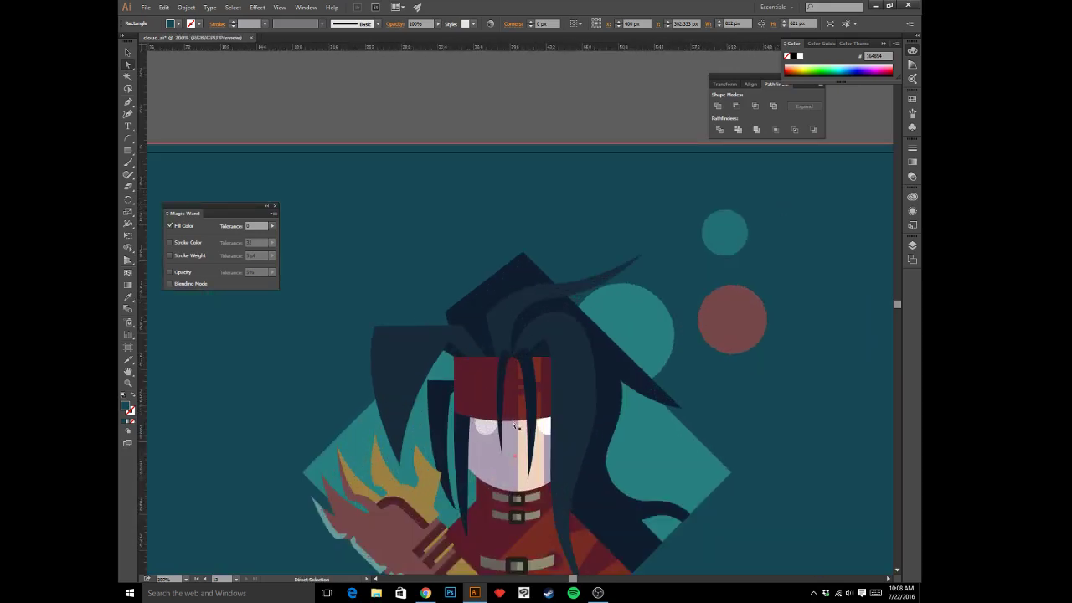
{"action": "left_click_drag", "start_coordinate": [430, 472], "coordinate": [625, 404]}
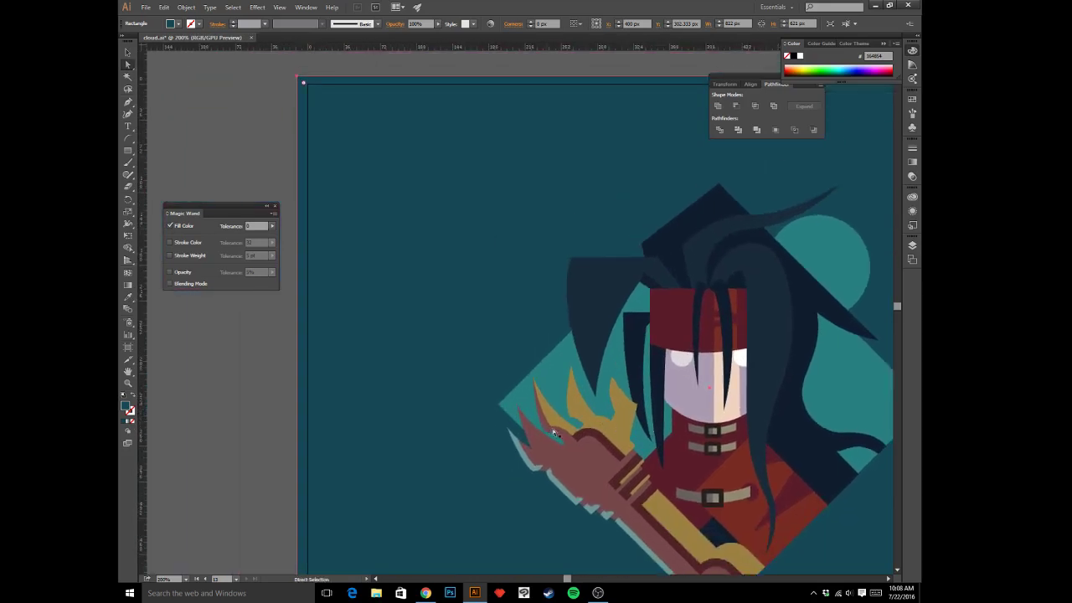
- Draw an open Pen path from the gauntlet's hand along the lower edge of the second claw up to its tip
{"action": "left_click", "coordinate": [550, 427]}
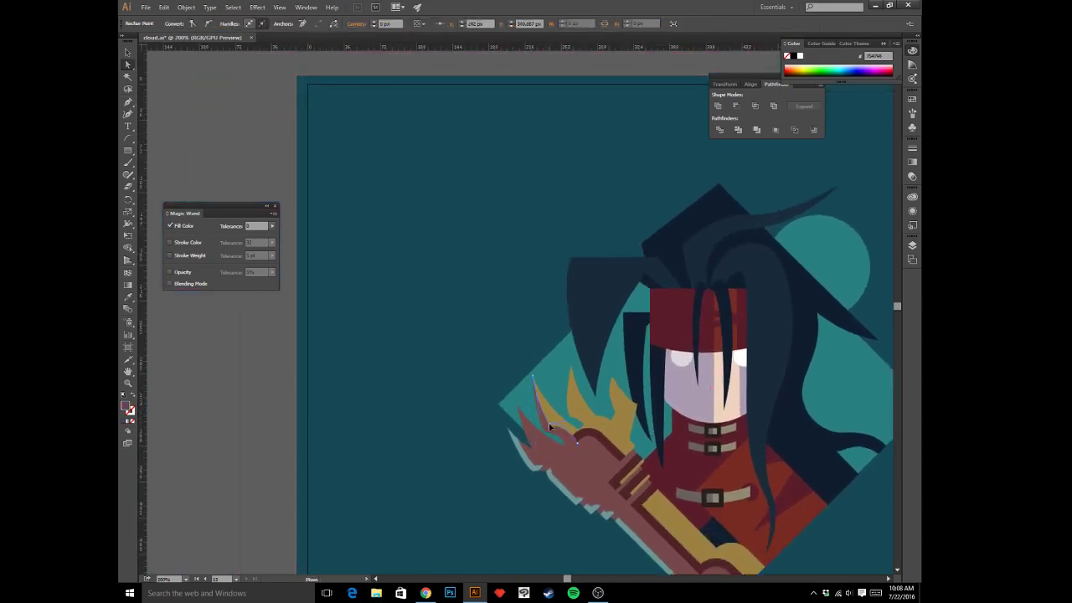
{"action": "left_click", "coordinate": [497, 320]}
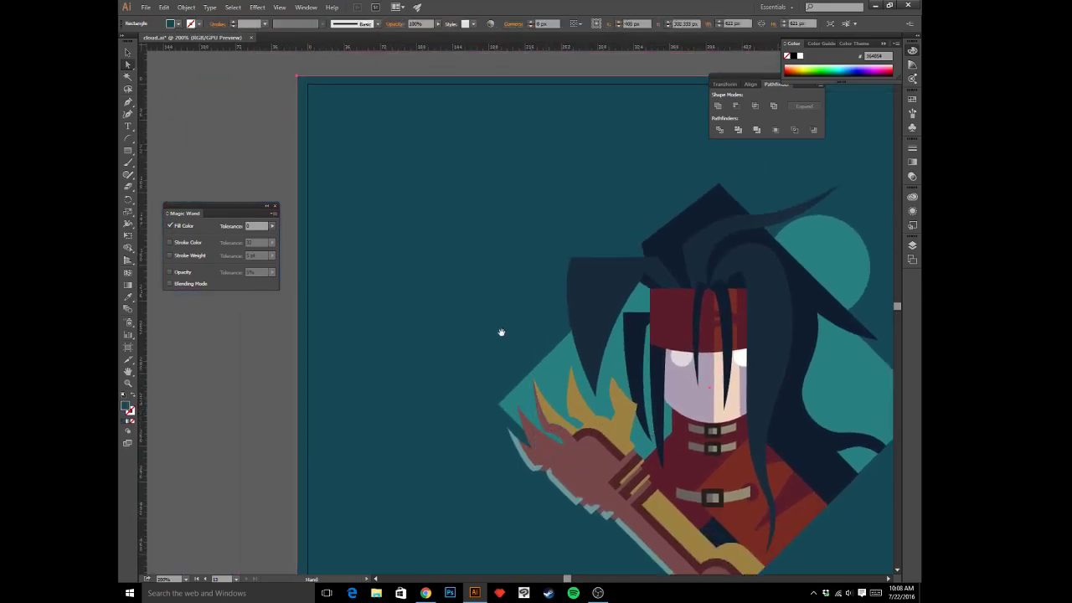
{"action": "left_click_drag", "start_coordinate": [499, 333], "coordinate": [492, 311]}
{"action": "key", "text": "ctrl+equal"}
{"action": "key", "text": "ctrl+equal"}
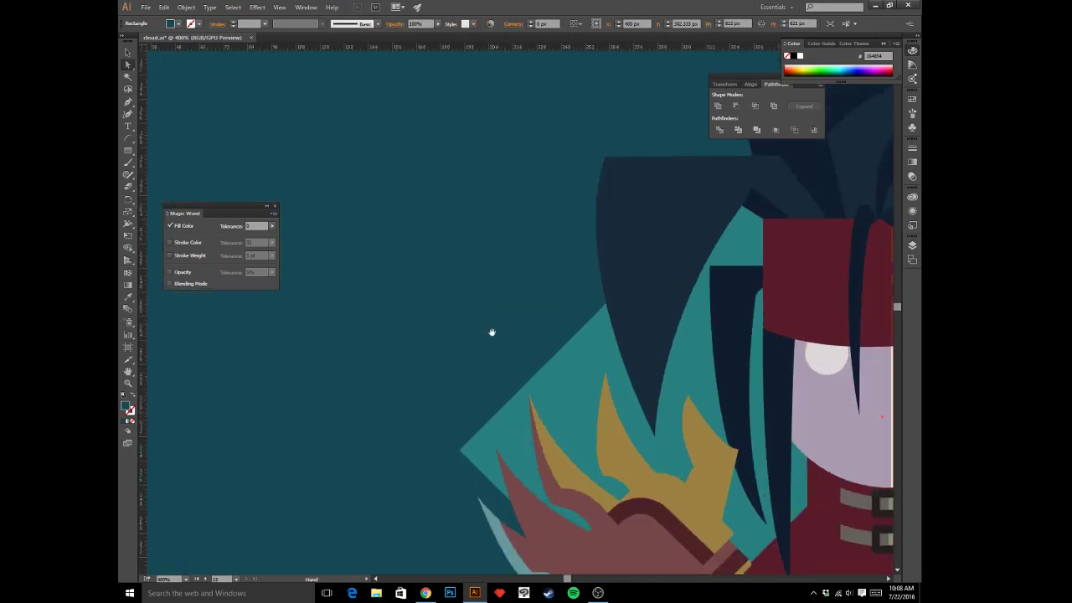
{"action": "left_click_drag", "start_coordinate": [498, 403], "coordinate": [490, 147]}
{"action": "key", "text": "p"}
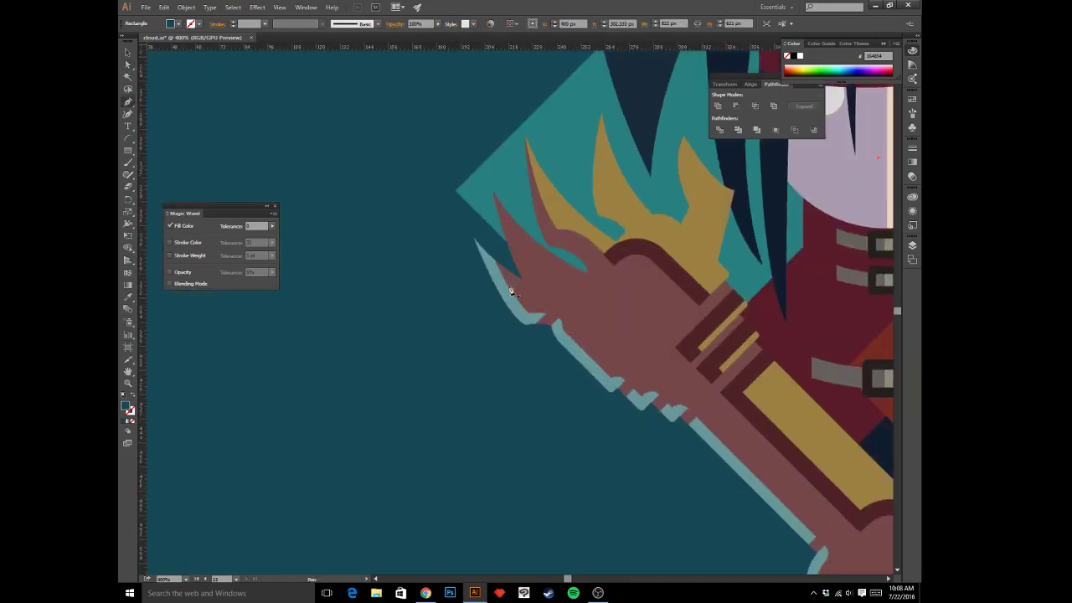
{"action": "left_click", "coordinate": [568, 294]}
{"action": "left_click_drag", "start_coordinate": [530, 289], "coordinate": [519, 303]}
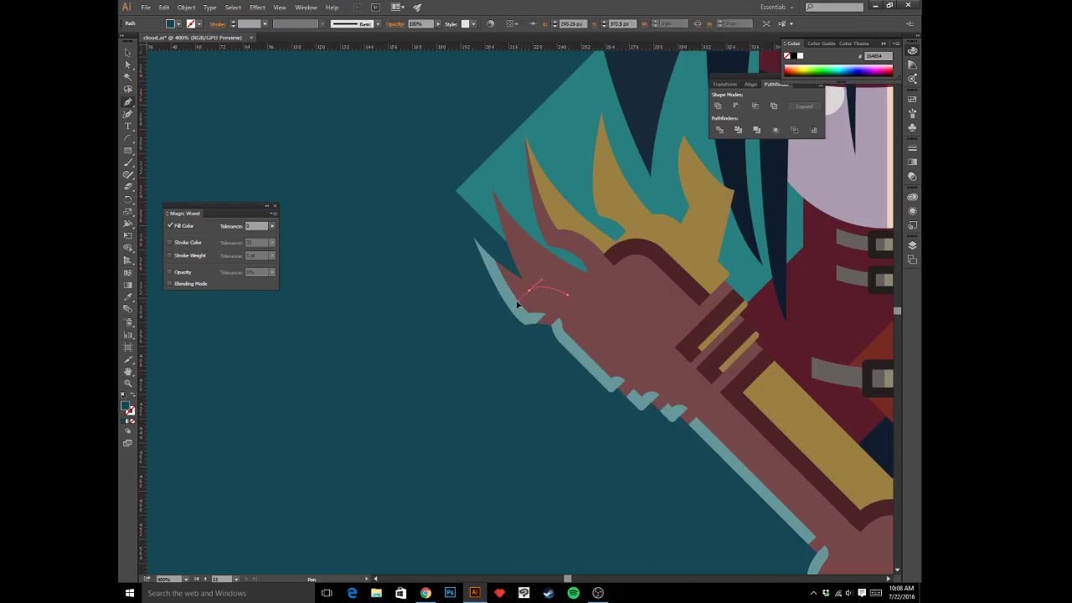
{"action": "left_click", "coordinate": [530, 291]}
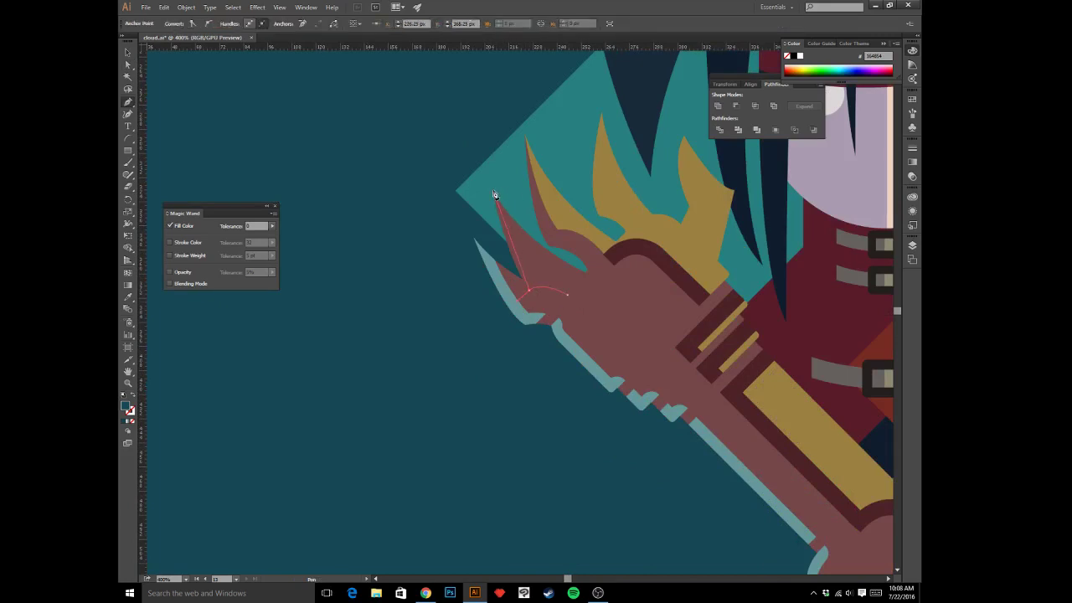
{"action": "left_click_drag", "start_coordinate": [493, 190], "coordinate": [486, 152]}
{"action": "left_click_drag", "start_coordinate": [488, 152], "coordinate": [488, 152]}
{"action": "key", "text": "a"}
{"action": "mouse_move", "coordinate": [528, 293]}
{"action": "left_mouse_down"}
{"action": "mouse_move", "coordinate": [518, 303]}
{"action": "mouse_move", "coordinate": [528, 292]}
{"action": "left_mouse_up"}
- Give the new claw path the pale teal stroke of the existing gauntlet highlights using the Eyedropper
{"action": "key", "text": "i"}
{"action": "left_click", "coordinate": [509, 293]}
{"action": "key", "text": "x"}
{"action": "left_click", "coordinate": [518, 316]}
{"action": "key", "text": "ctrl+z"}
{"action": "key", "text": "ctrl+z"}
{"action": "left_click", "coordinate": [517, 315]}
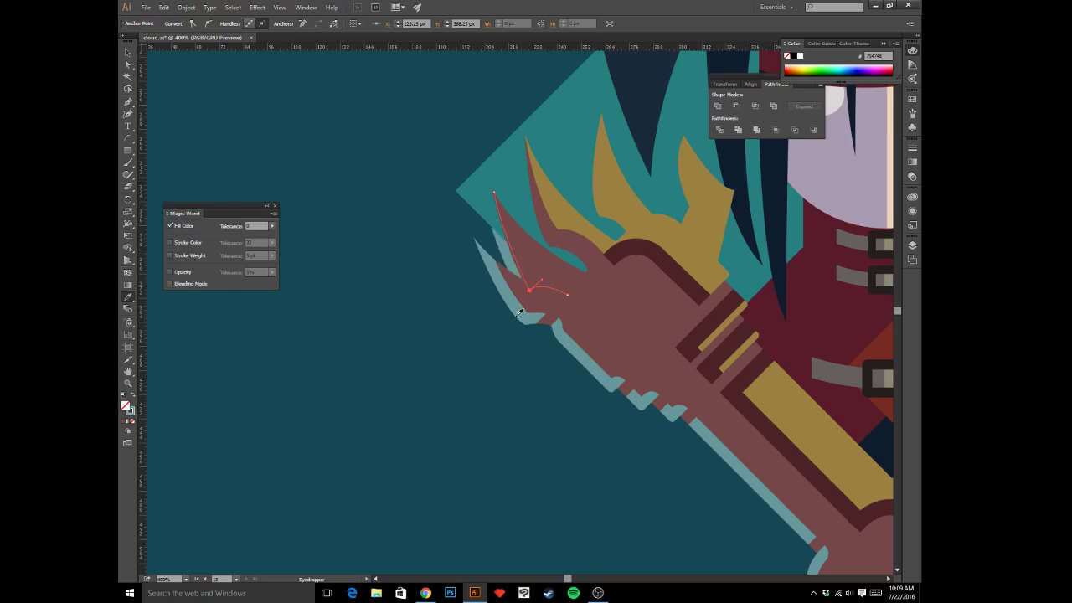
- Cut the pale teal highlight path and paste it in front of the second claw
{"action": "key", "text": "a"}
{"action": "key", "text": "v"}
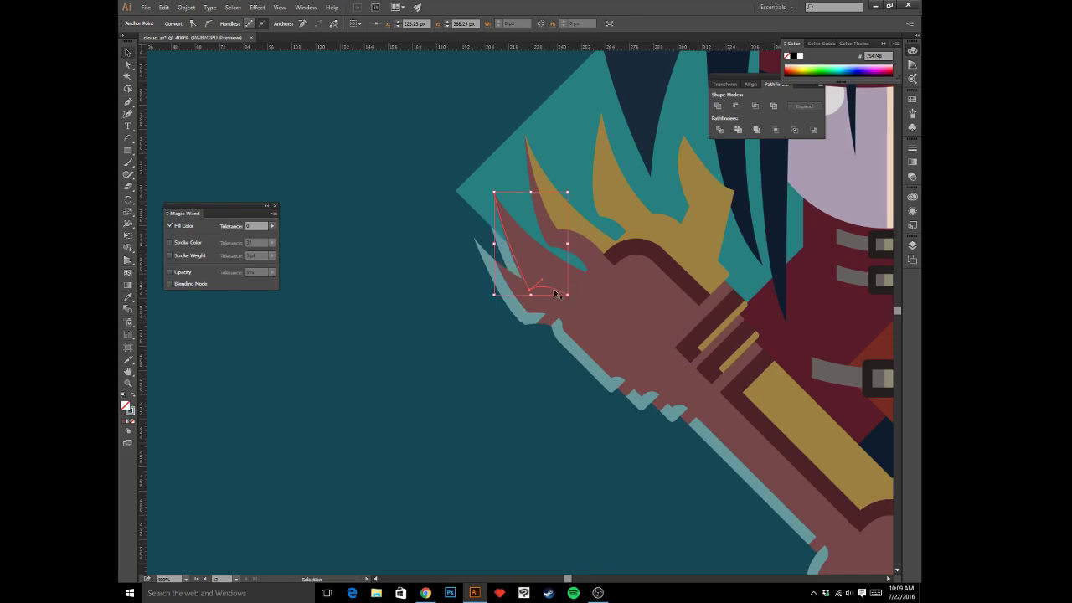
{"action": "key", "text": "ctrl+shift+a"}
{"action": "key", "text": "a"}
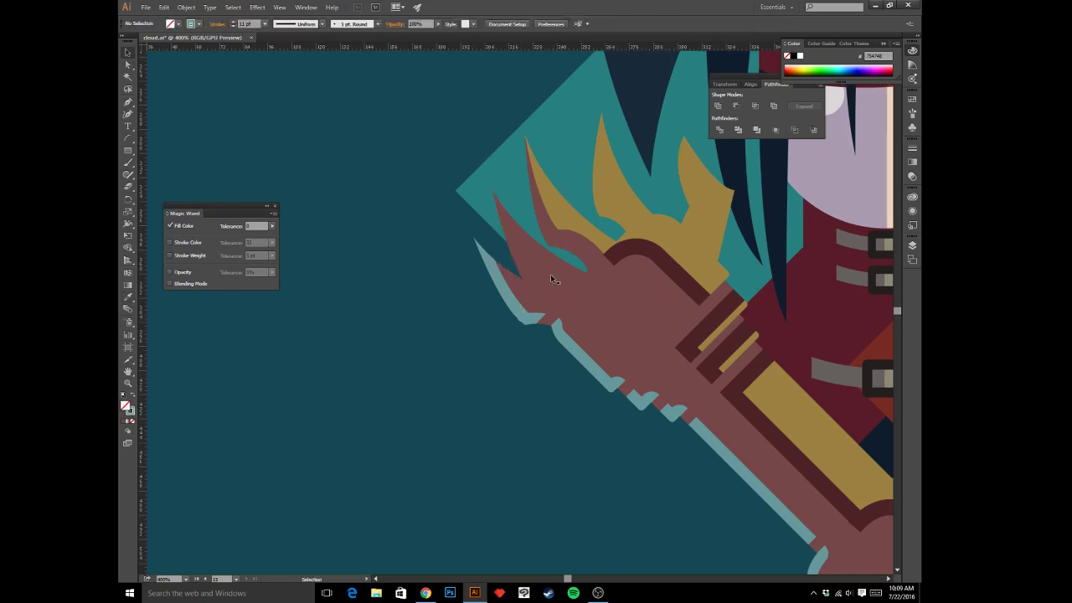
{"action": "left_click", "coordinate": [549, 270]}
{"action": "key", "text": "ctrl+f"}
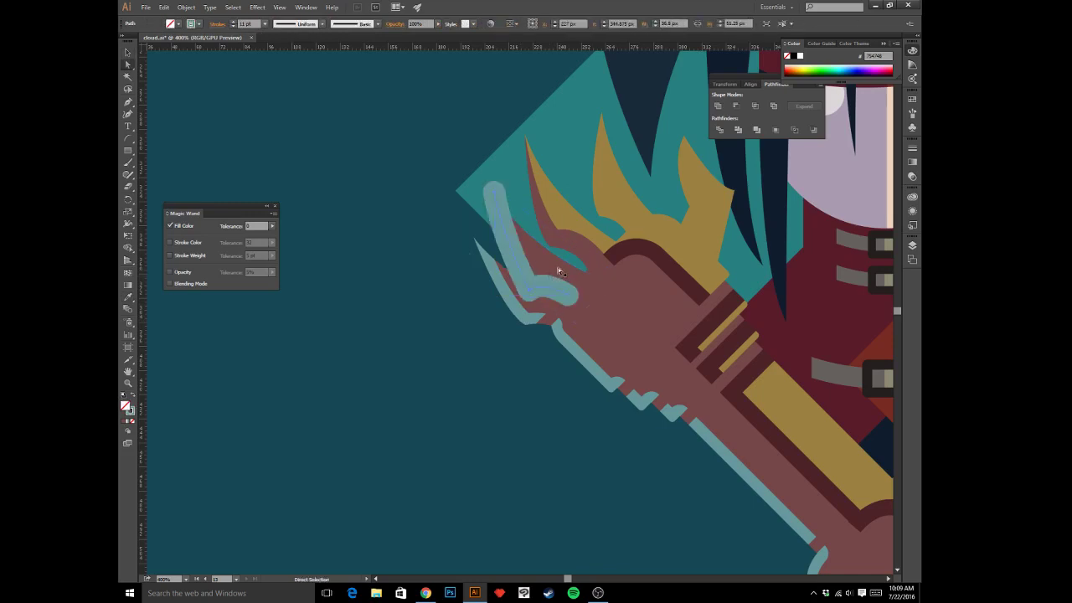
- Isolate the gauntlet group and send the pale teal highlight stroke behind the second claw shape
{"action": "left_click", "coordinate": [558, 267]}
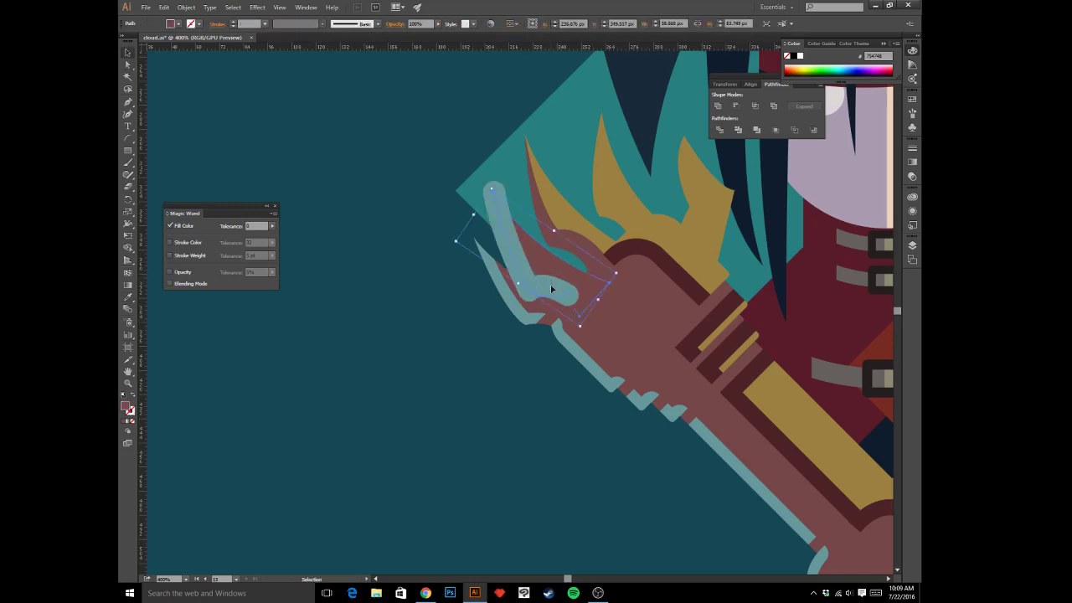
{"action": "left_click", "coordinate": [551, 290], "text": "shift"}
{"action": "left_click", "coordinate": [400, 308]}
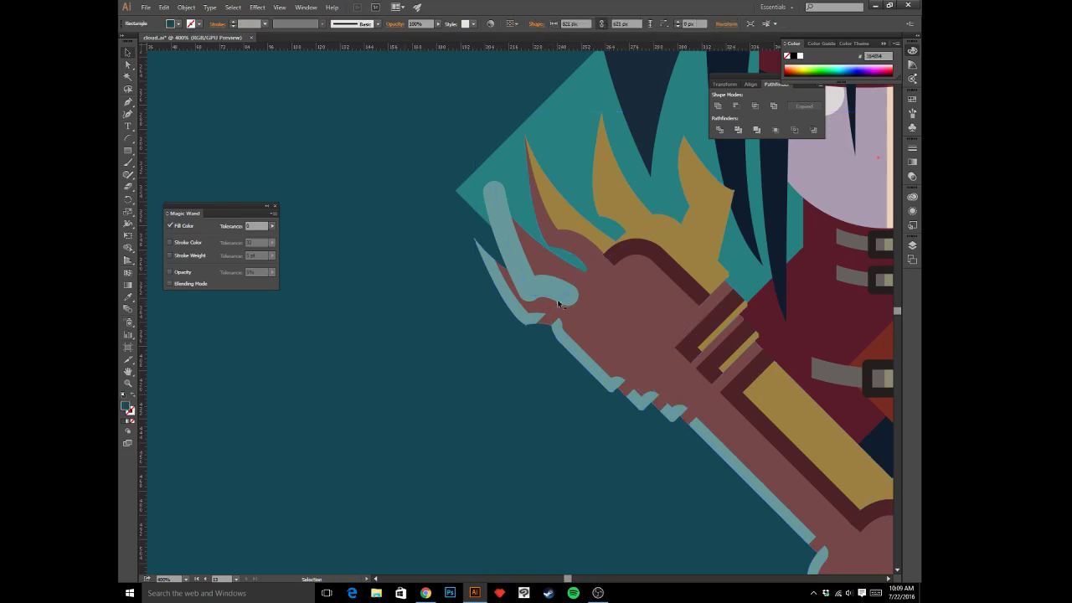
{"action": "left_click", "coordinate": [551, 274]}
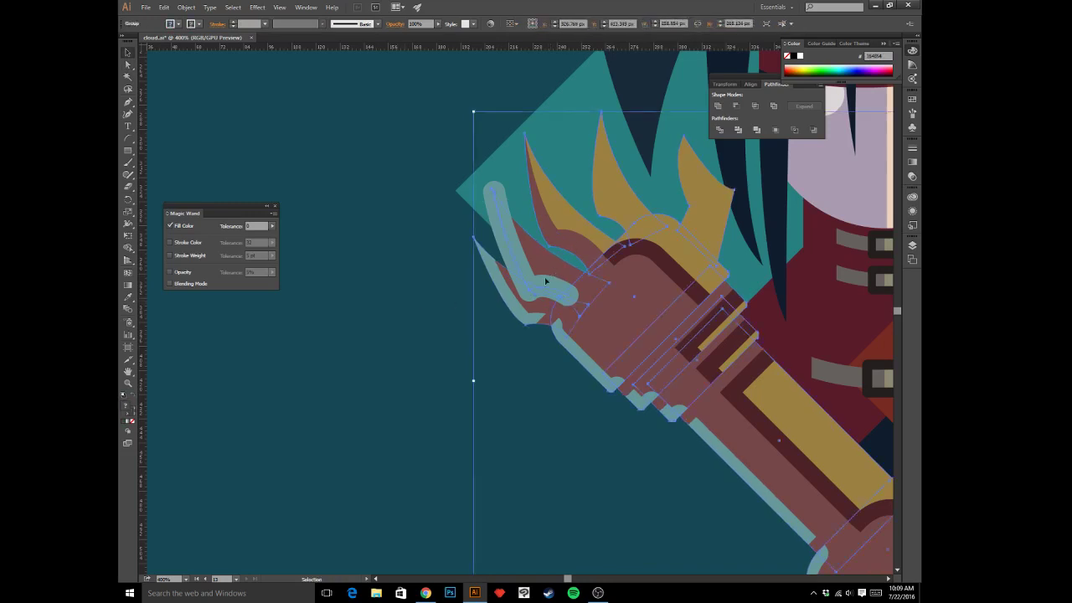
{"action": "double_click", "coordinate": [548, 267]}
{"action": "left_click", "coordinate": [548, 269]}
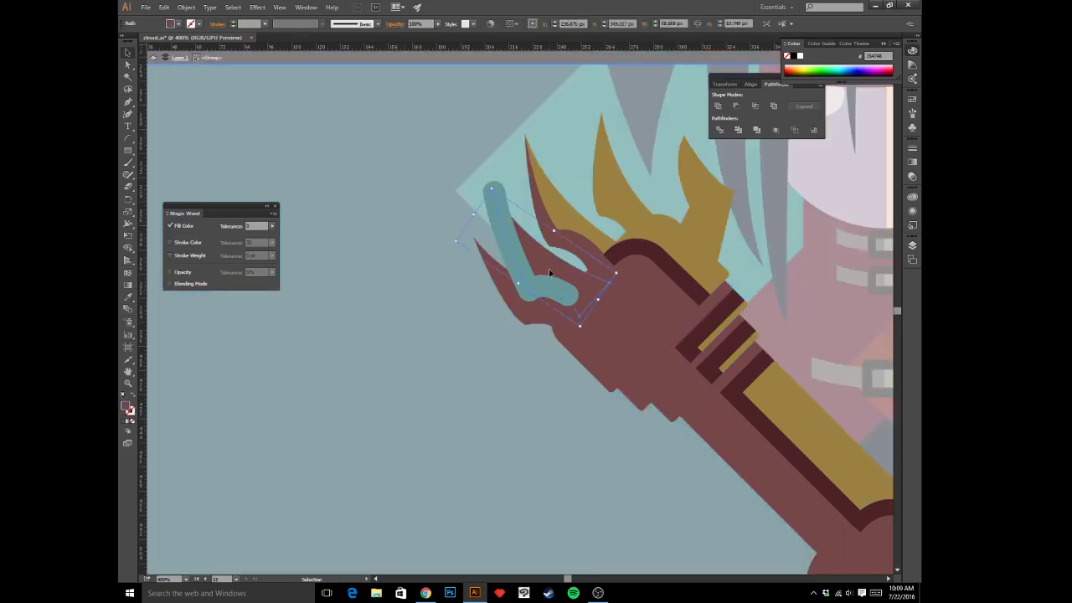
{"action": "key", "text": "a"}
{"action": "key", "text": "v"}
{"action": "left_click", "coordinate": [542, 289]}
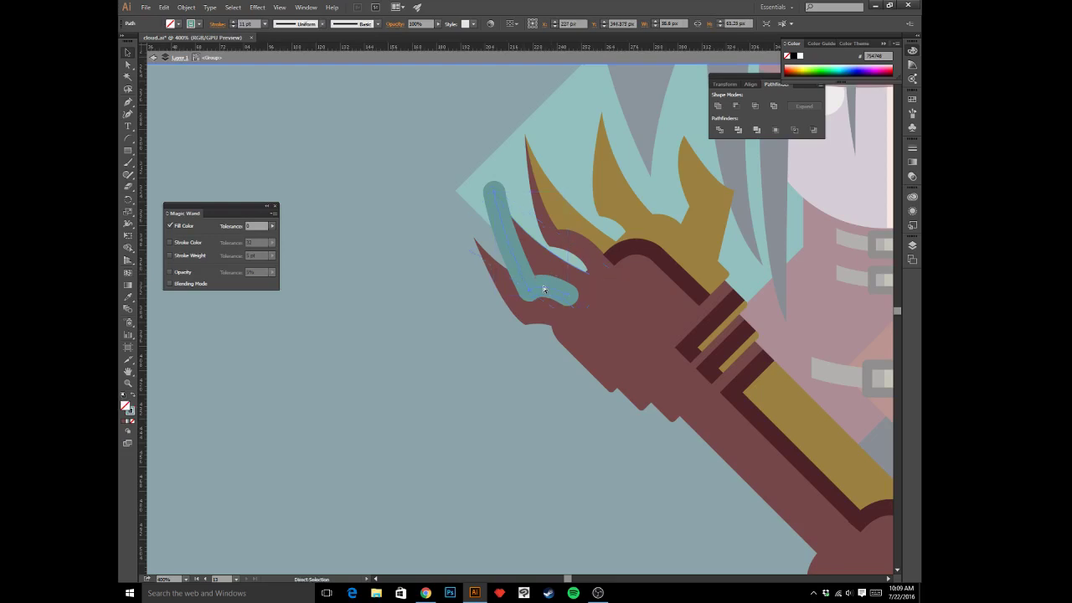
{"action": "key", "text": "ctrl+["}
{"action": "left_click", "coordinate": [543, 289]}
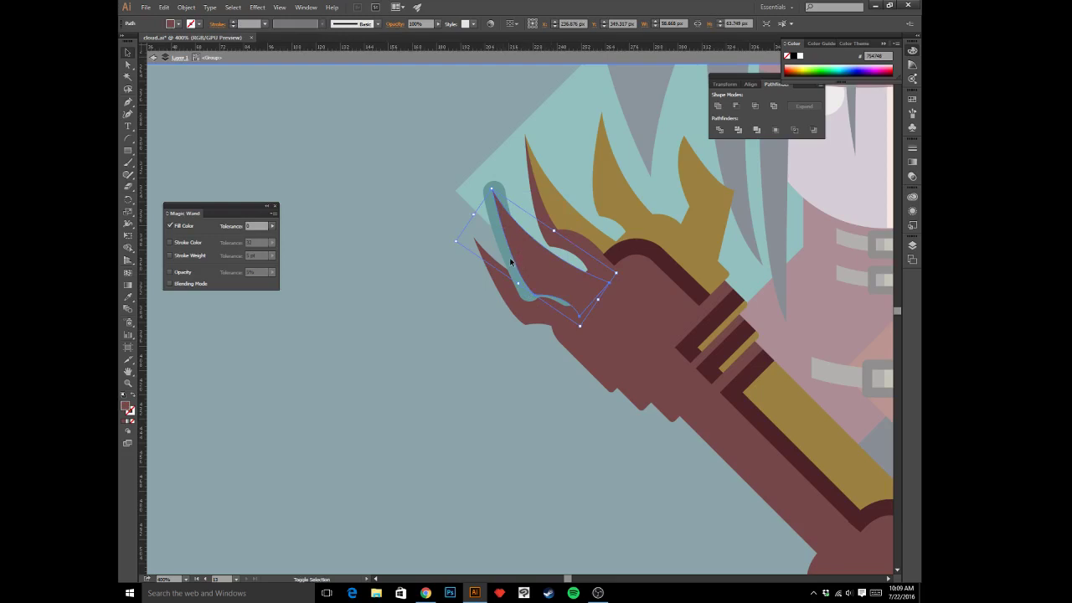
- Clip the highlight stroke to the second claw's shape with a clipping mask and leave isolation mode
{"action": "key", "text": "ctrl+y"}
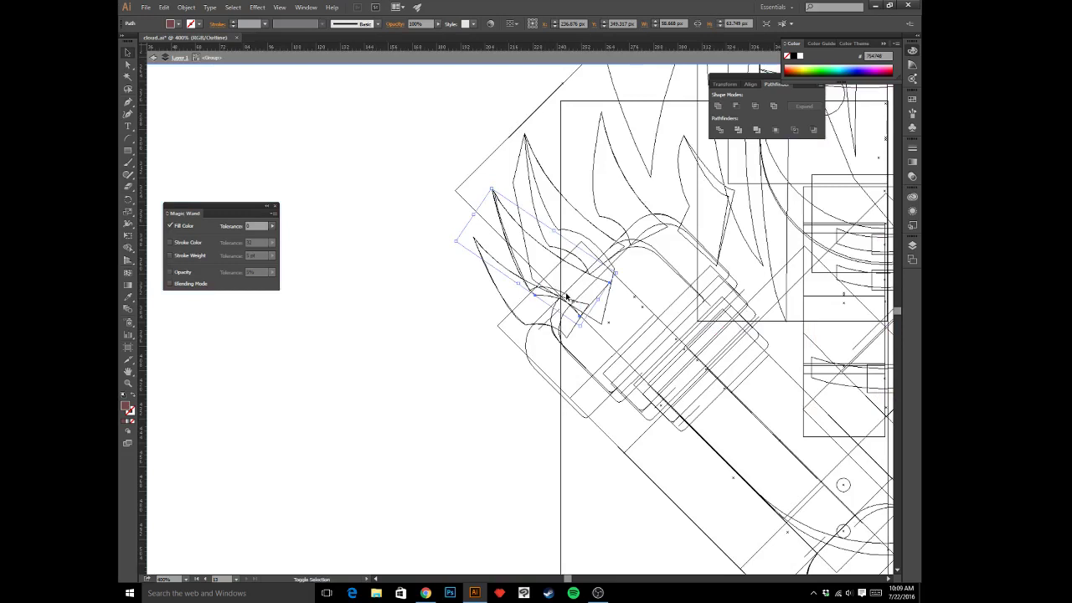
{"action": "left_click", "coordinate": [566, 296], "text": "shift"}
{"action": "key", "text": "ctrl+7"}
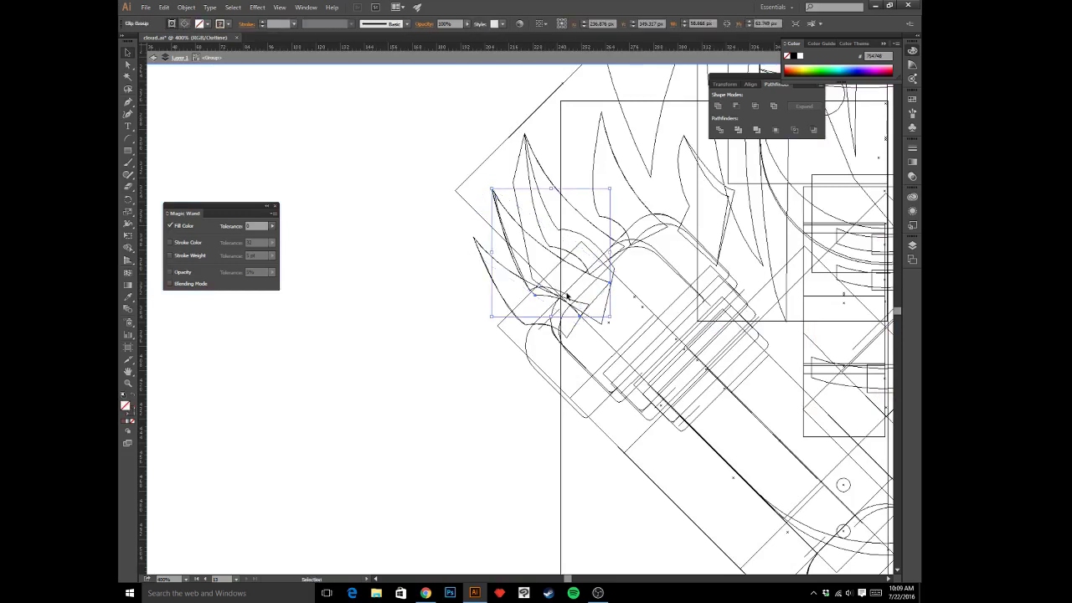
{"action": "key", "text": "ctrl+y"}
{"action": "key", "text": "a"}
{"action": "left_click", "coordinate": [568, 298]}
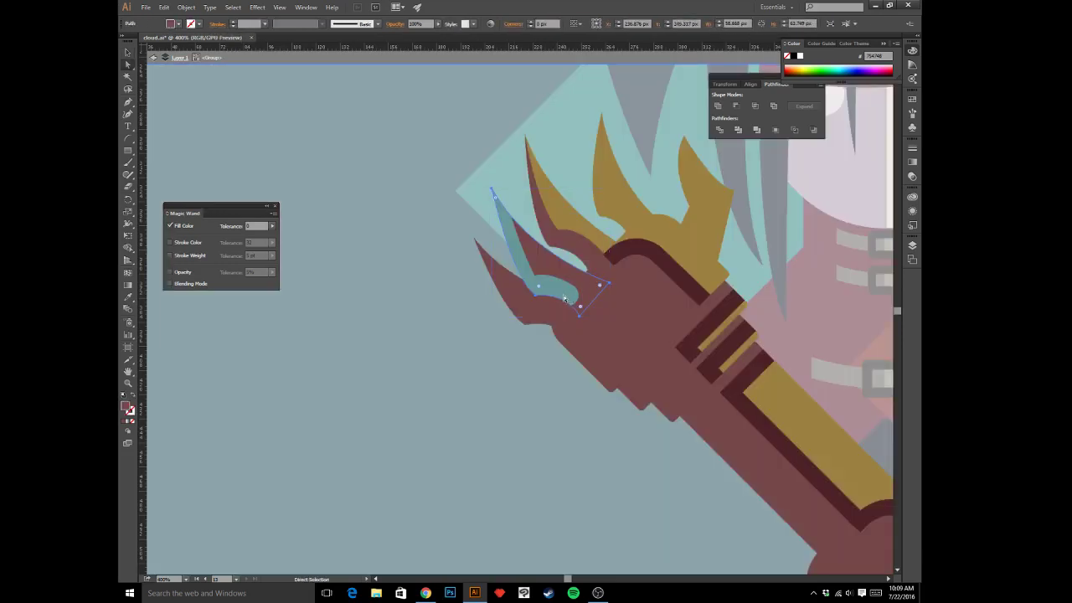
{"action": "double_click", "coordinate": [497, 364]}
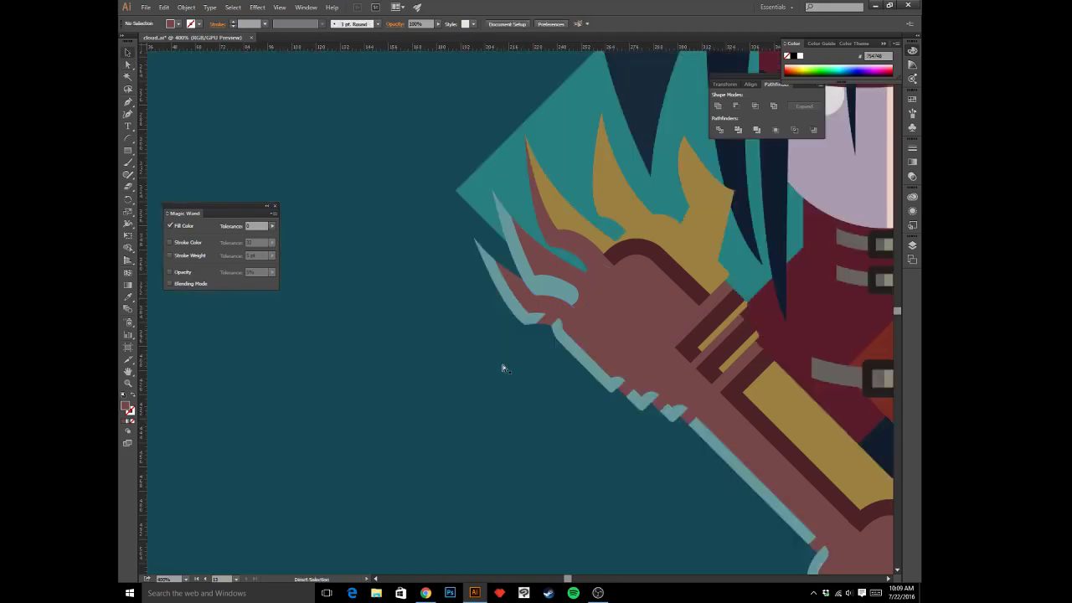
- Curve the second claw's highlight path from its tip along the lower edge and shorten its rounded end on the hand
{"action": "key", "text": "ctrl+minus"}
{"action": "key", "text": "ctrl+minus"}
{"action": "key", "text": "ctrl+minus"}
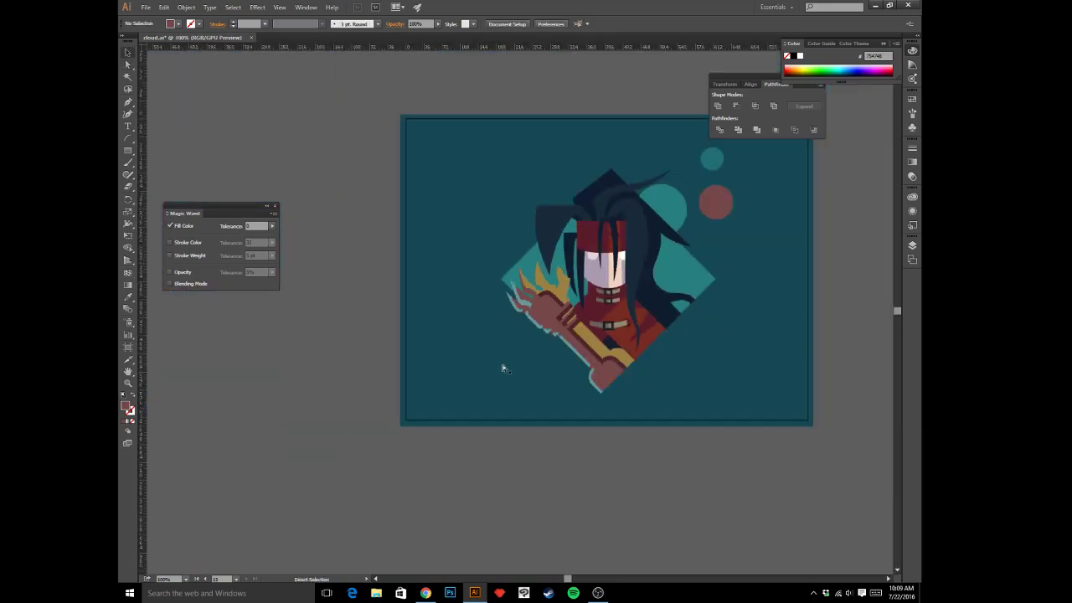
{"action": "key", "text": "ctrl+plus"}
{"action": "key", "text": "ctrl+plus"}
{"action": "key", "text": "ctrl+plus"}
{"action": "key", "text": "ctrl+plus"}
{"action": "key", "text": "ctrl+plus"}
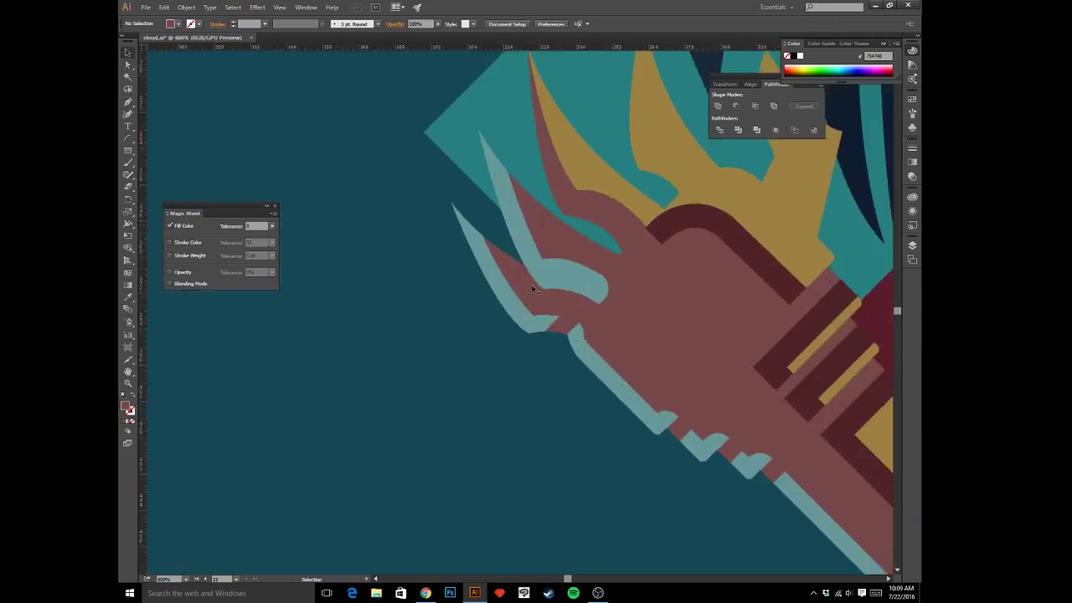
{"action": "key", "text": "a"}
{"action": "left_click", "coordinate": [569, 282]}
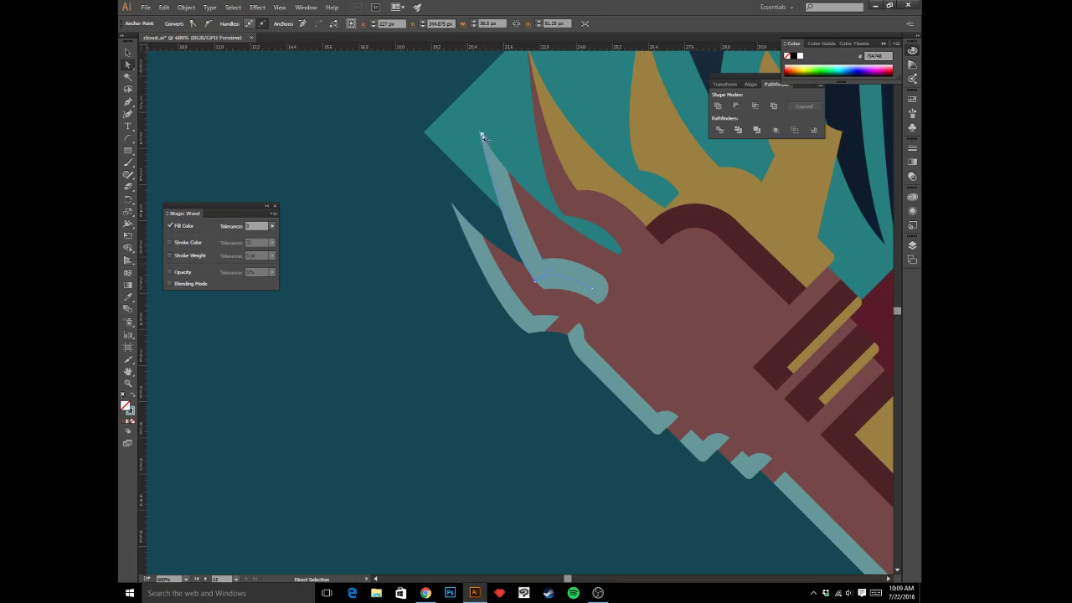
{"action": "left_click_drag", "start_coordinate": [481, 135], "coordinate": [493, 215]}
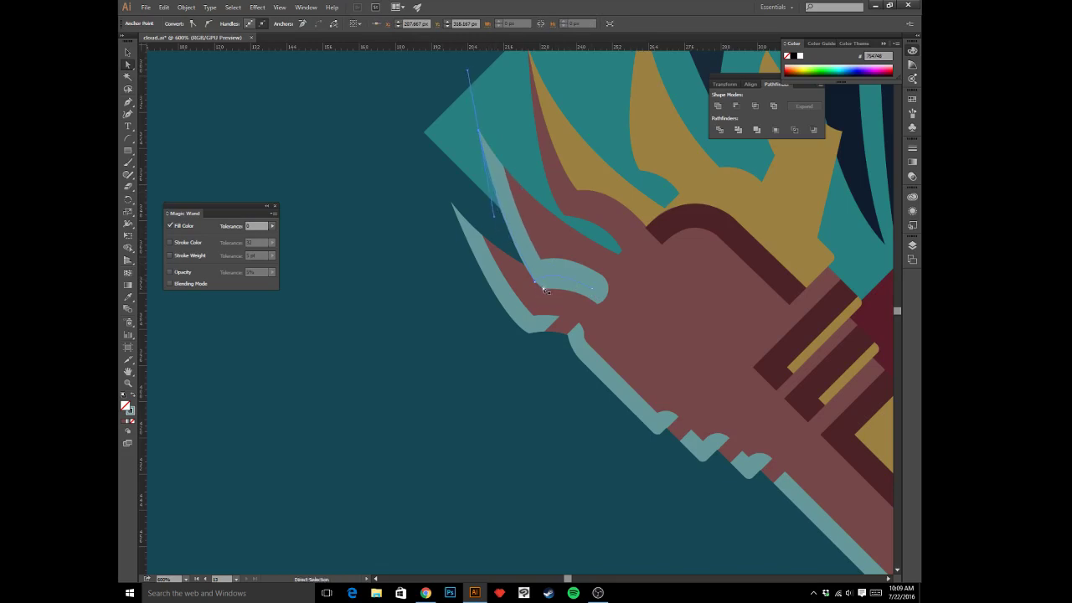
{"action": "left_click", "coordinate": [535, 282]}
{"action": "left_click_drag", "start_coordinate": [592, 288], "coordinate": [563, 292]}
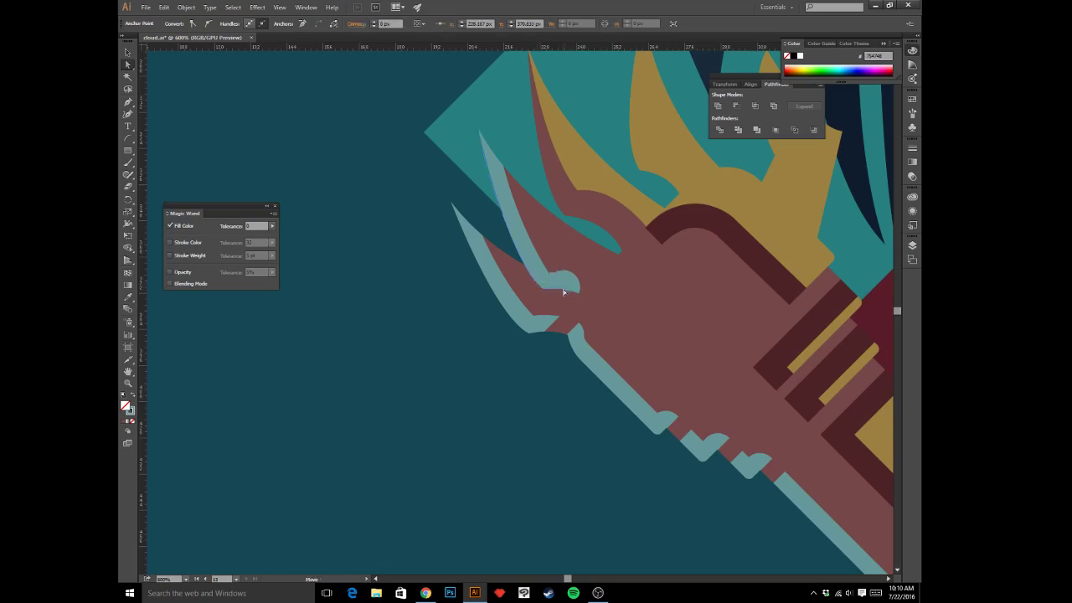
{"action": "key", "text": "v"}
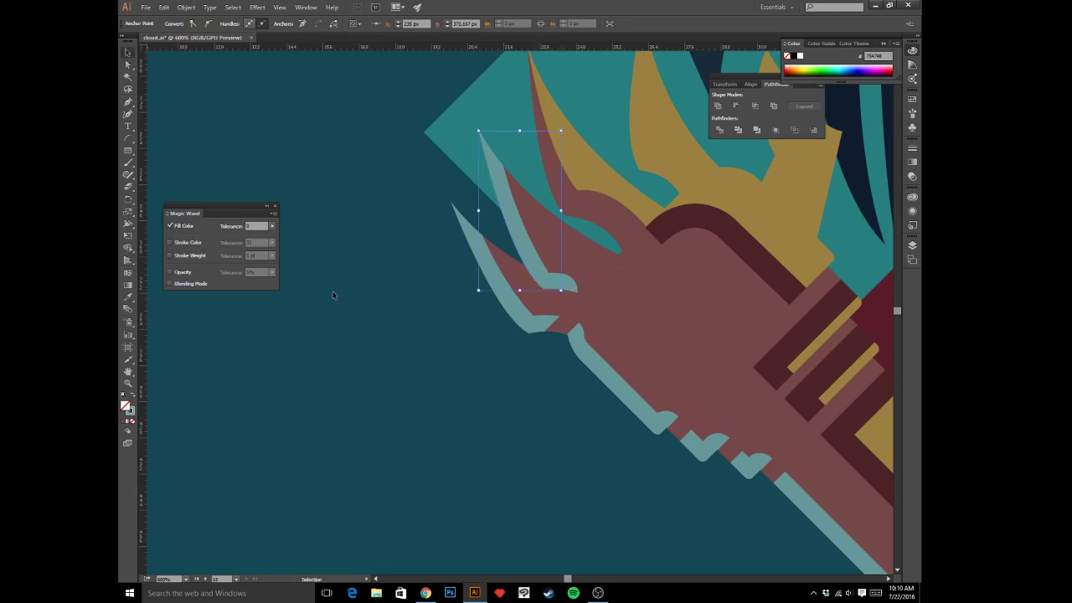
- Examine the whole portrait with its new claw highlight beside the neighbouring artboard
{"action": "double_click", "coordinate": [332, 294]}
{"action": "key", "text": "ctrl+minus"}
{"action": "key", "text": "ctrl+minus"}
{"action": "key", "text": "ctrl+minus"}
{"action": "key", "text": "ctrl+minus"}
{"action": "key", "text": "ctrl+minus"}
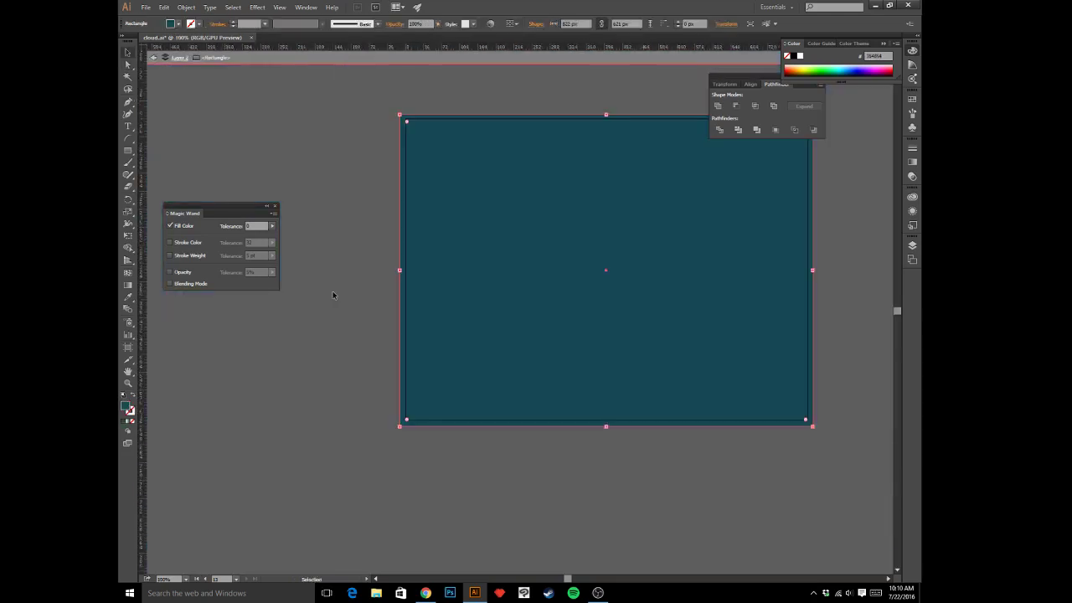
{"action": "double_click", "coordinate": [346, 354]}
{"action": "left_click_drag", "start_coordinate": [354, 376], "coordinate": [330, 382]}
{"action": "key", "text": "a"}
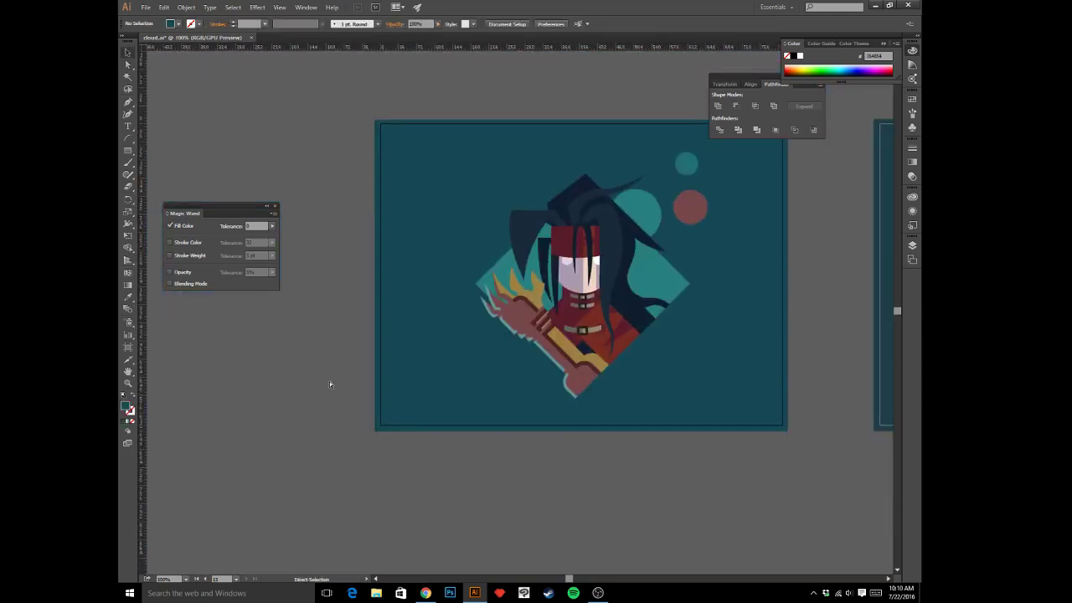
{"action": "key", "text": "ctrl+minus"}
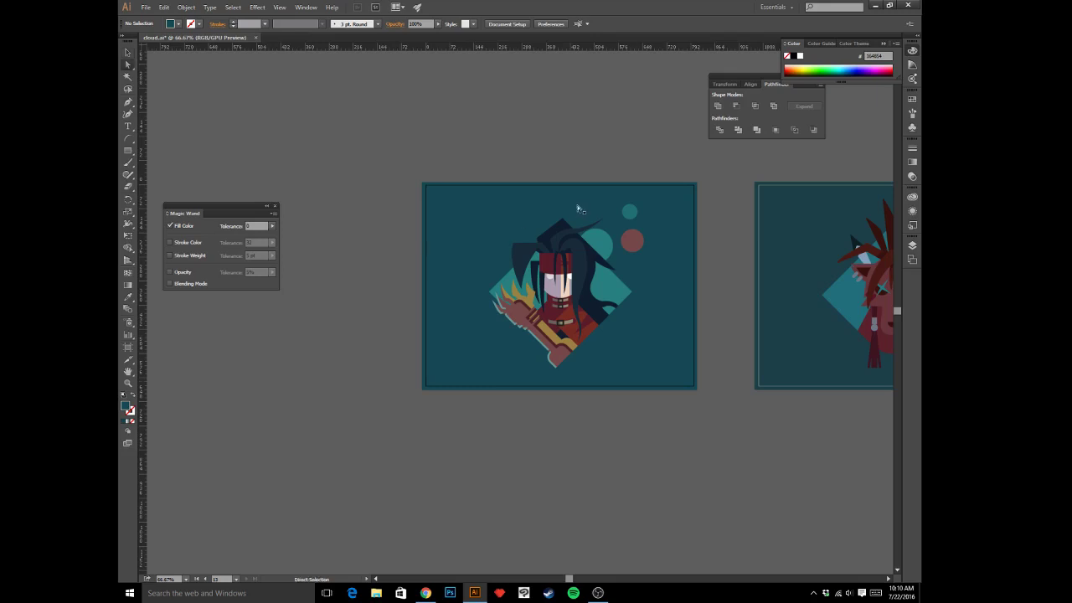
- Try the rust red of the cloak on the small teal background circle using the Eyedropper
{"action": "left_click", "coordinate": [629, 211]}
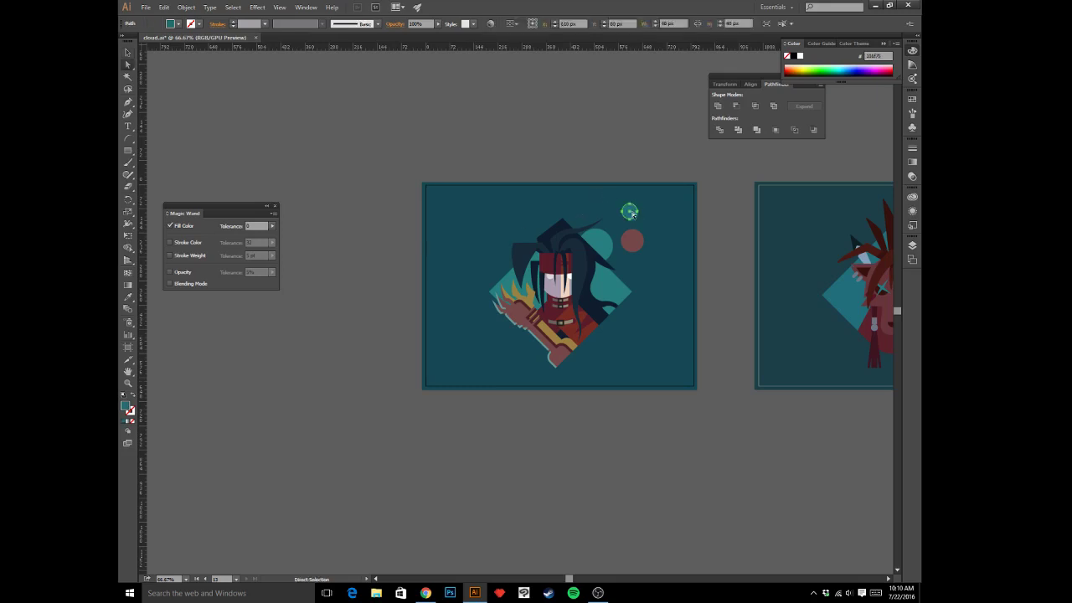
{"action": "key", "text": "i"}
{"action": "left_click", "coordinate": [578, 318]}
{"action": "key", "text": "a"}
{"action": "left_click", "coordinate": [649, 413]}
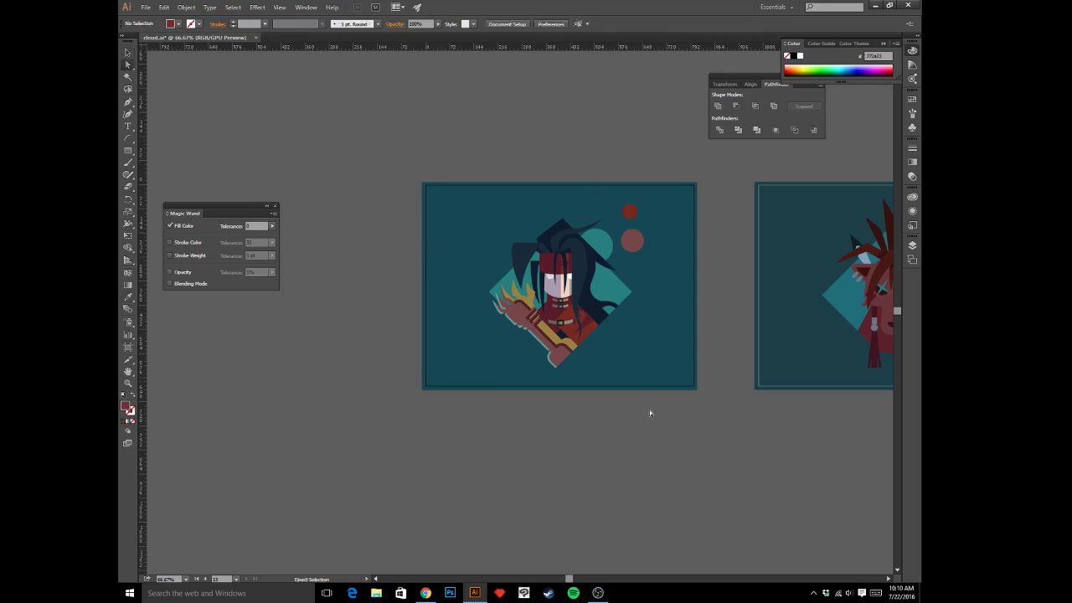
{"action": "key", "text": "ctrl+z"}
{"action": "key", "text": "ctrl+z"}
- Try the dark maroon of the collar on the small teal background circle using the Eyedropper
{"action": "key", "text": "i"}
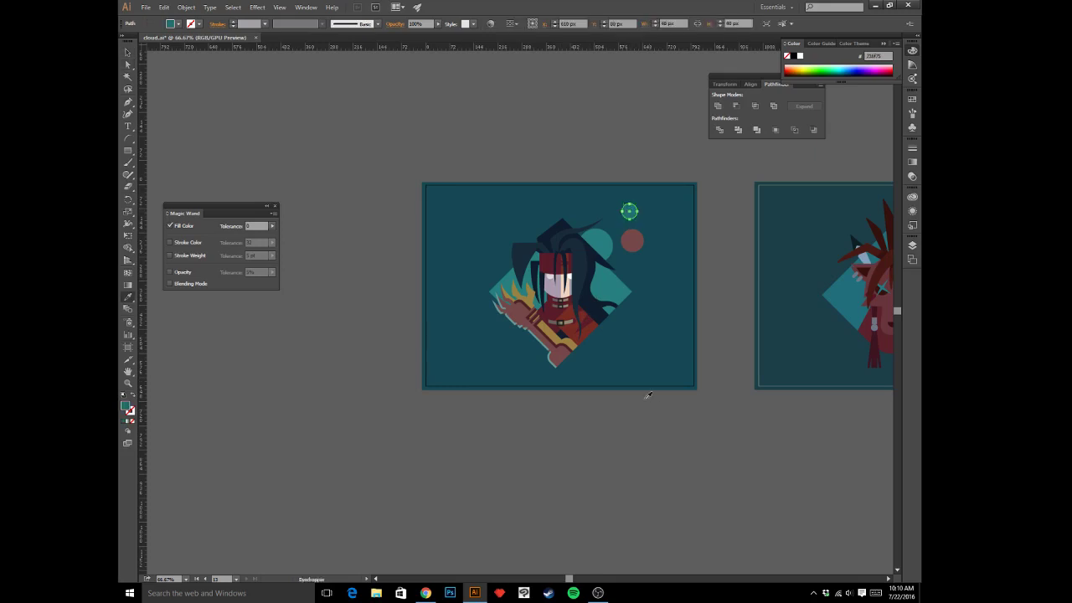
{"action": "left_click", "coordinate": [556, 308]}
{"action": "key", "text": "a"}
{"action": "left_click", "coordinate": [599, 432]}
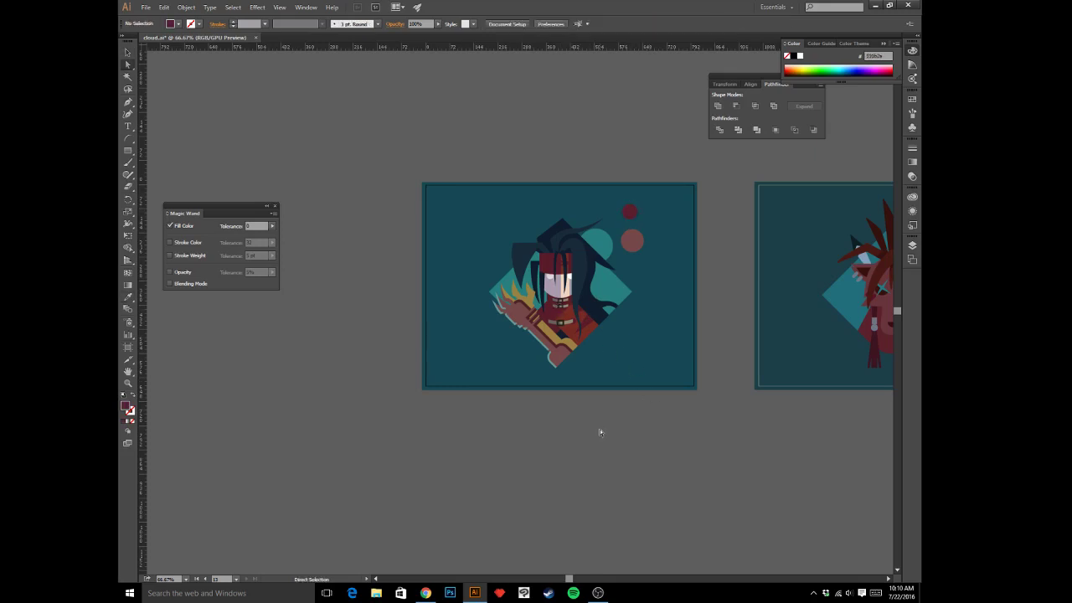
{"action": "key", "text": "ctrl+z"}
{"action": "key", "text": "ctrl+z"}
- Recolor the small teal background circle with the gold of the claws using the Eyedropper
{"action": "key", "text": "i"}
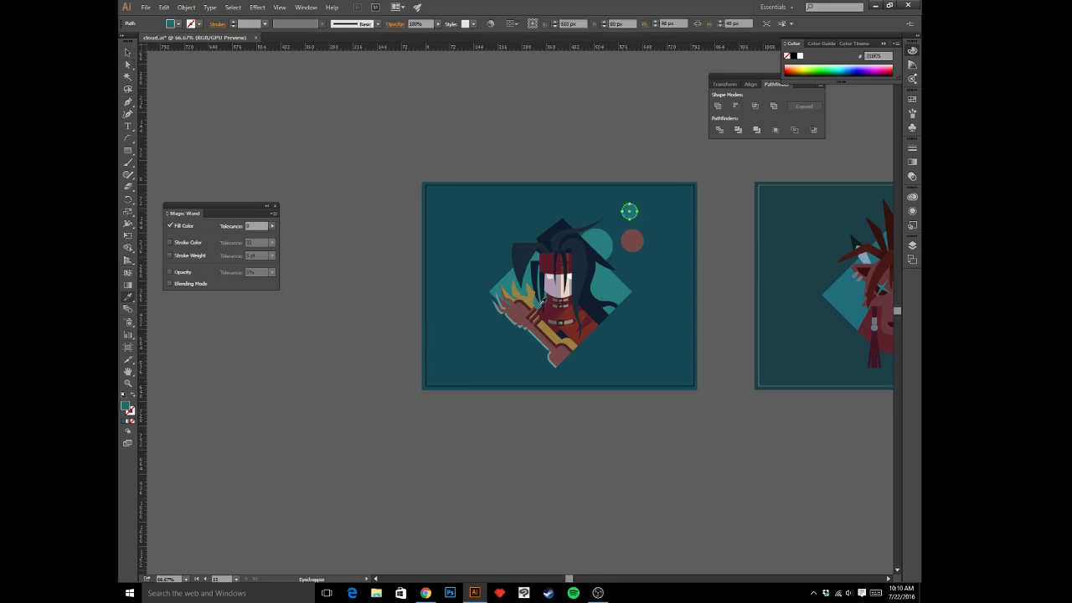
{"action": "left_click", "coordinate": [538, 301]}
{"action": "key", "text": "v"}
{"action": "left_click", "coordinate": [566, 397]}
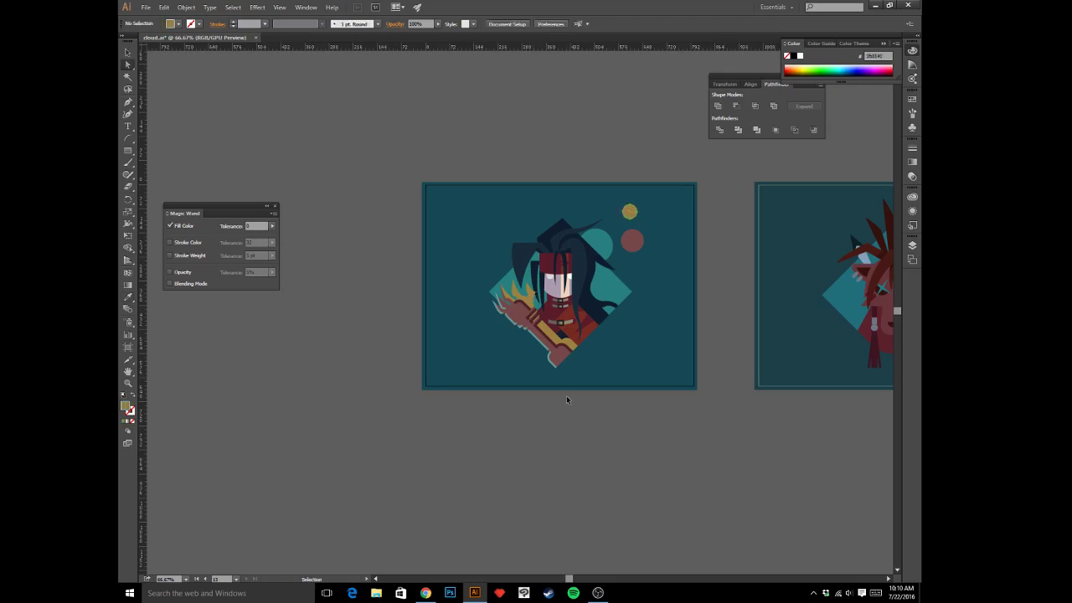
- Reshape the small dark hair piece above the headband's left corner by moving its upper anchor point up and outward
{"action": "key", "text": "ctrl+minus"}
{"action": "key", "text": "ctrl+minus"}
{"action": "key", "text": "ctrl+plus"}
{"action": "key", "text": "ctrl+plus"}
{"action": "key", "text": "ctrl+plus"}
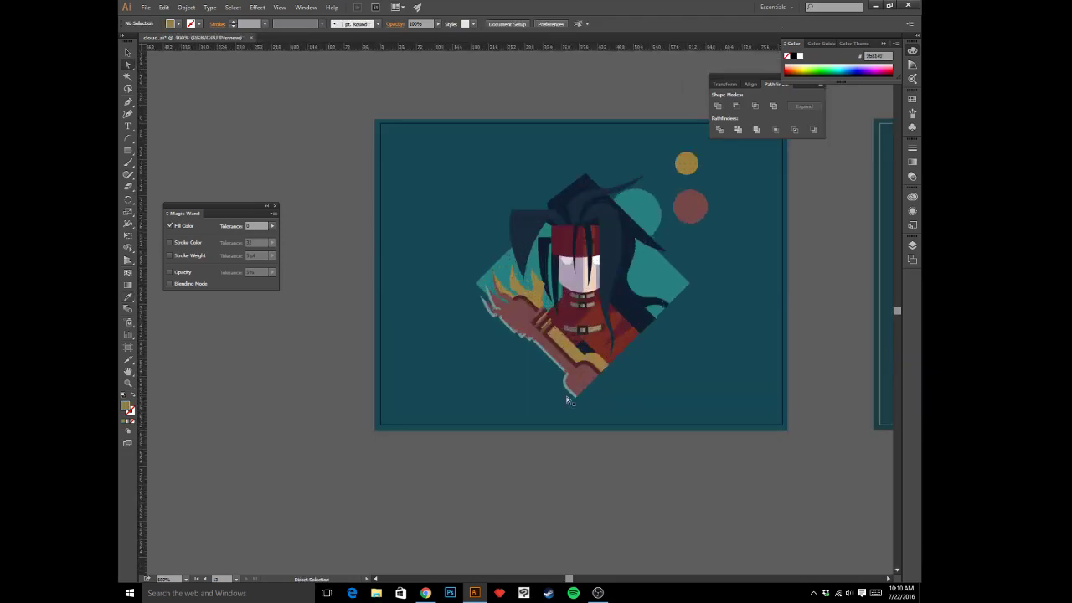
{"action": "left_click_drag", "start_coordinate": [618, 316], "coordinate": [602, 342]}
{"action": "key", "text": "ctrl+plus"}
{"action": "key", "text": "ctrl+plus"}
{"action": "key", "text": "ctrl+plus"}
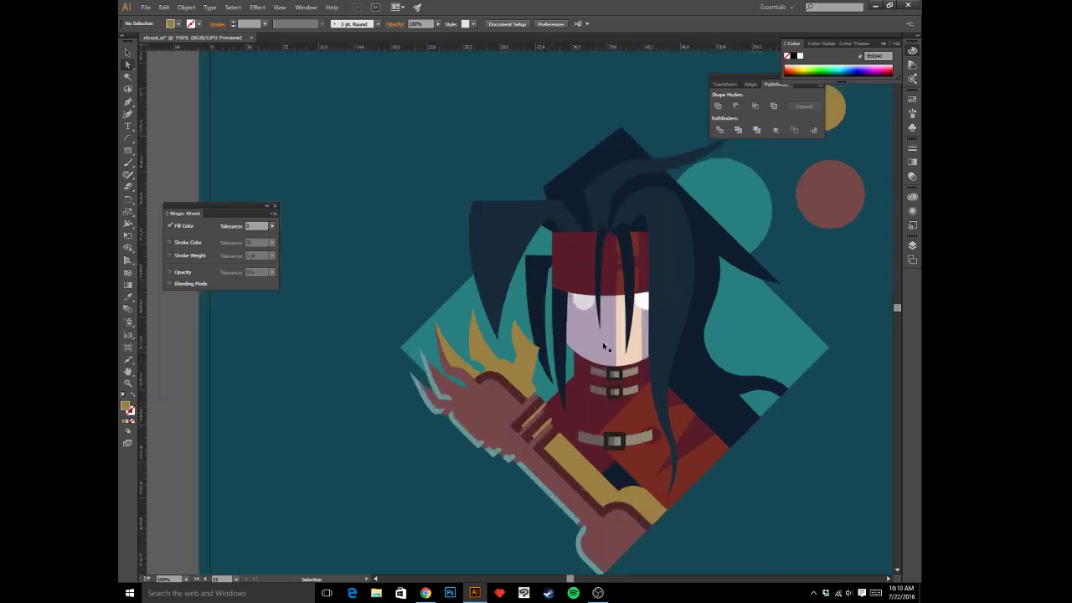
{"action": "left_click_drag", "start_coordinate": [542, 218], "coordinate": [526, 304]}
{"action": "left_click", "coordinate": [544, 257]}
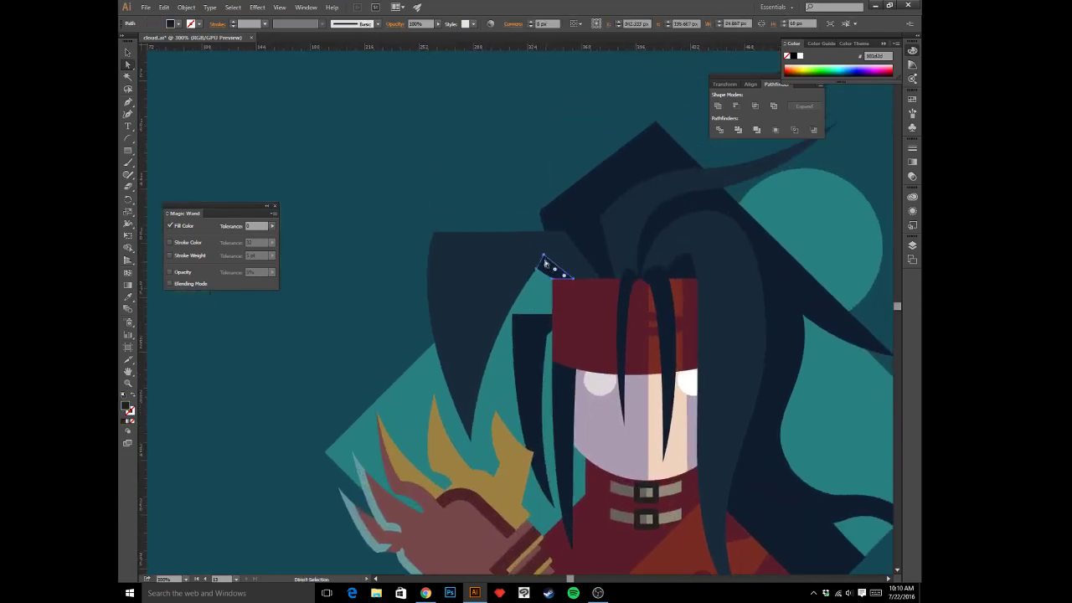
{"action": "left_click_drag", "start_coordinate": [543, 256], "coordinate": [551, 246]}
{"action": "left_click", "coordinate": [494, 177]}
- Reshape the curve of the small dark hair tuft above the headband's right side
{"action": "scroll", "coordinate": [503, 184], "scroll_direction": "right", "scroll_amount": 3}
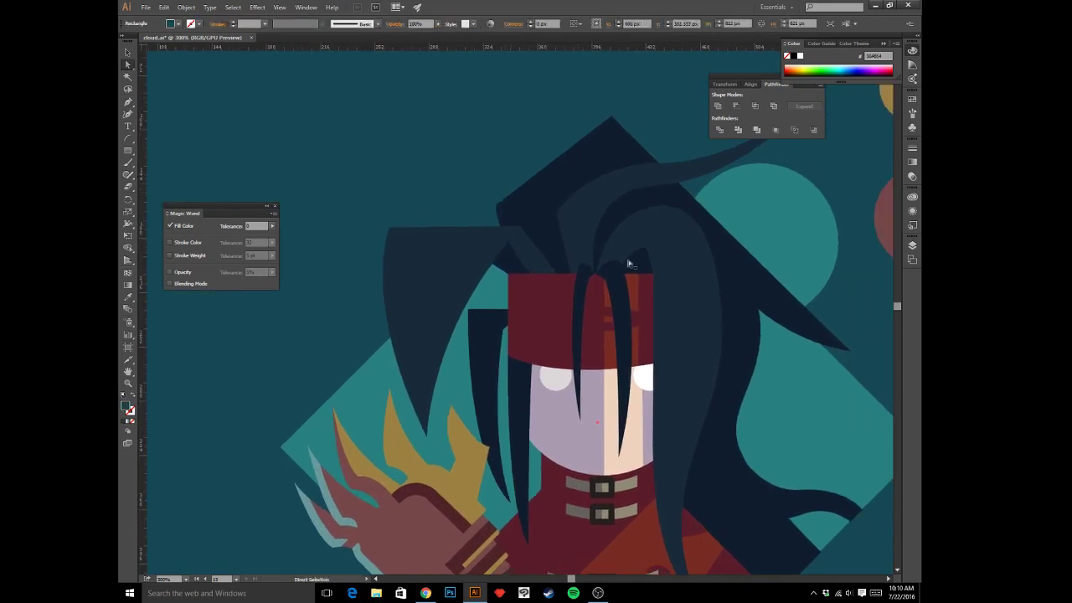
{"action": "left_click", "coordinate": [646, 265]}
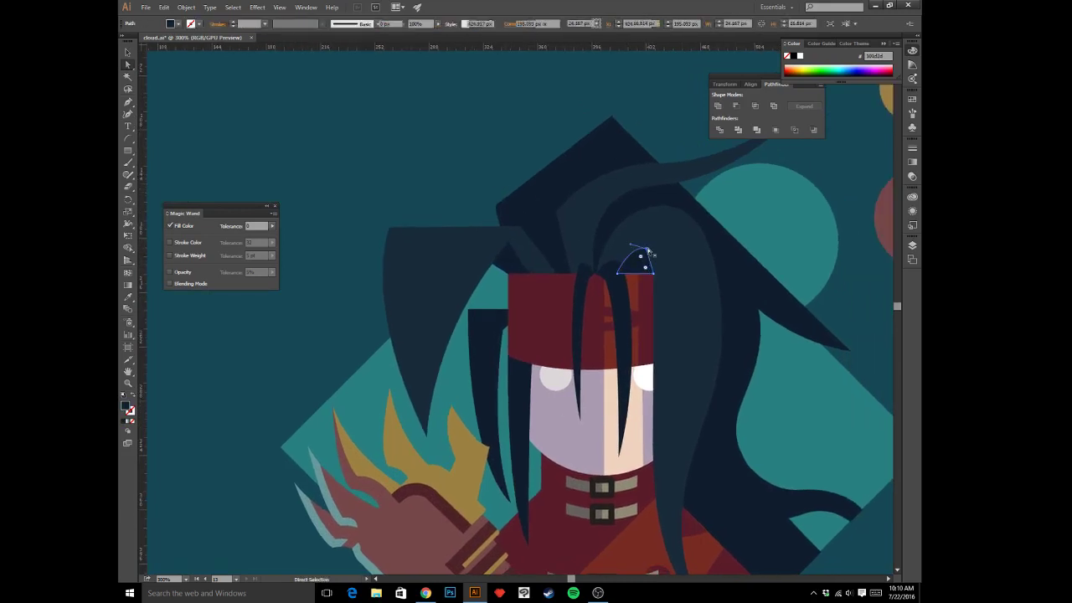
{"action": "mouse_move", "coordinate": [645, 251]}
{"action": "left_mouse_down"}
{"action": "mouse_move", "coordinate": [653, 249]}
{"action": "mouse_move", "coordinate": [626, 242]}
{"action": "left_mouse_up"}
{"action": "left_click", "coordinate": [426, 153]}
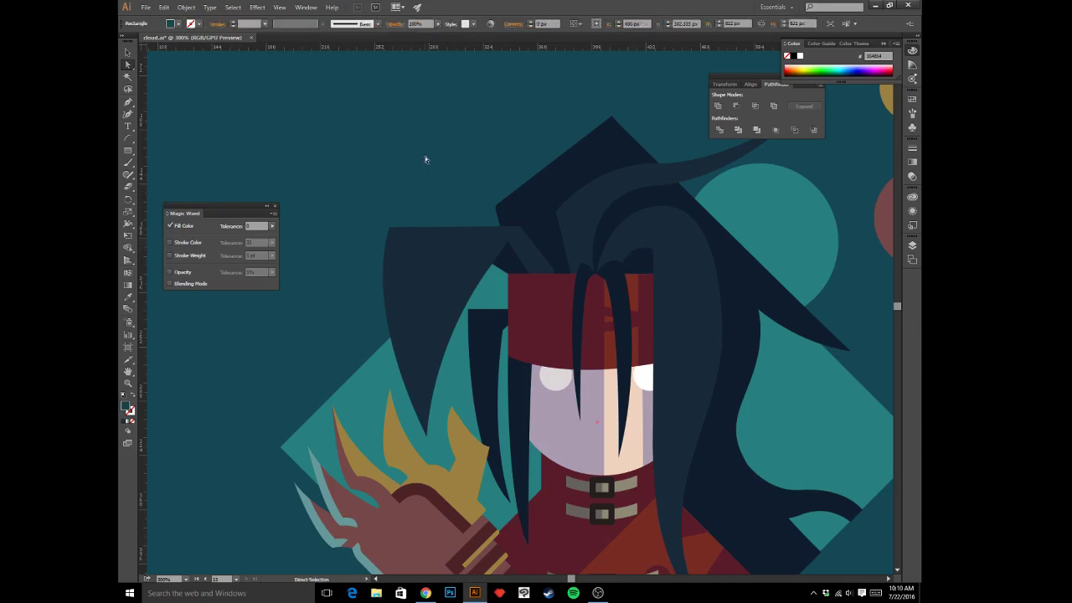
- Move the corner anchor near the root of the long swept-back hair lock up and outward to widen the lock
{"action": "left_click", "coordinate": [566, 223]}
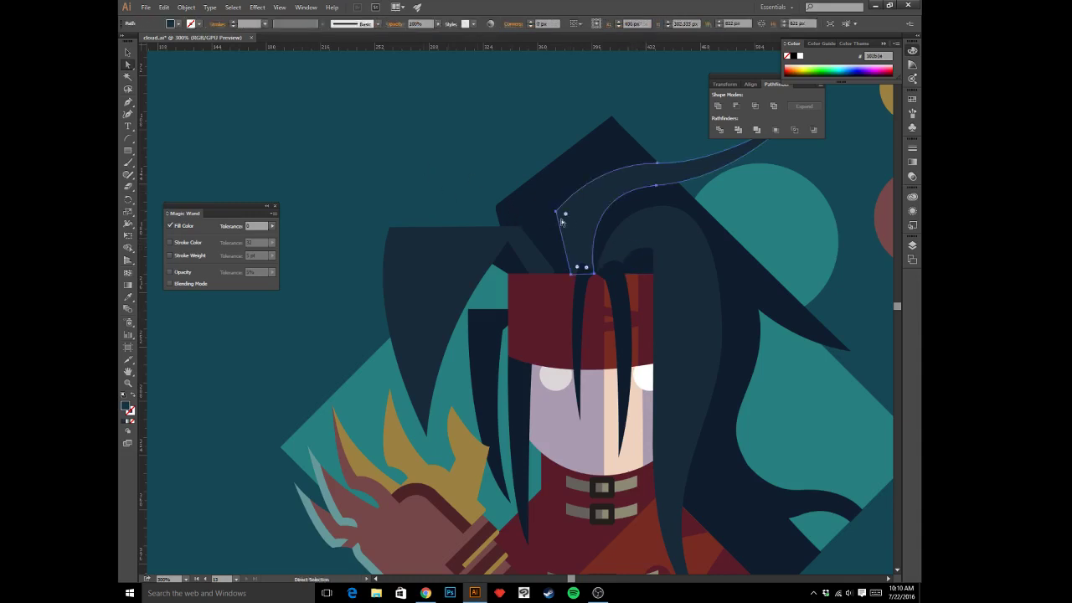
{"action": "left_click", "coordinate": [556, 213]}
{"action": "left_click_drag", "start_coordinate": [556, 214], "coordinate": [538, 200]}
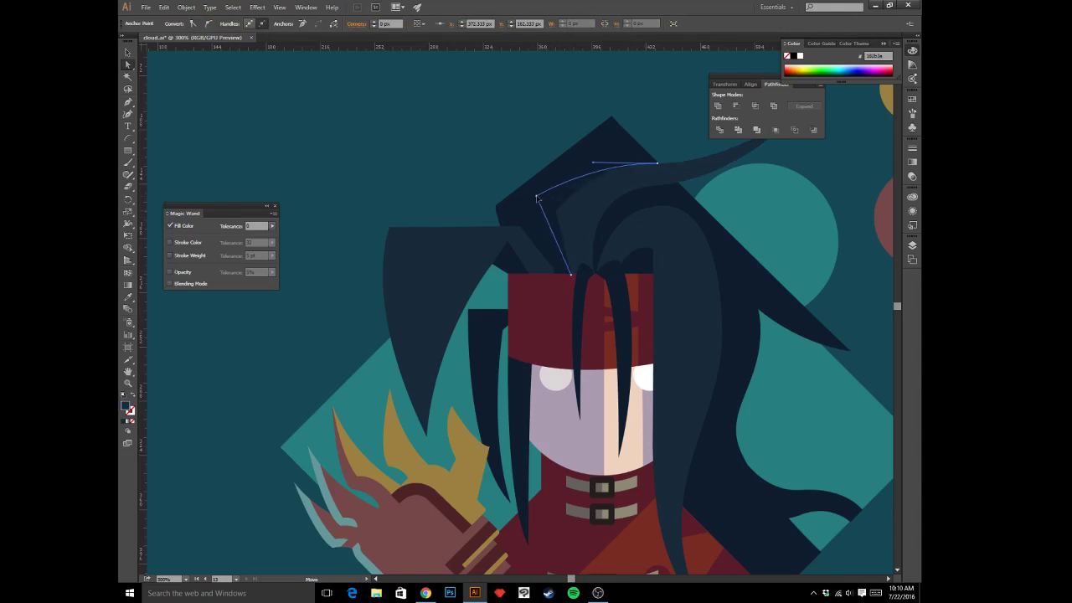
{"action": "left_click", "coordinate": [403, 91]}
- Examine the whole portrait with its reshaped hair locks beside the neighbouring artboard
{"action": "key", "text": "ctrl+minus"}
{"action": "key", "text": "ctrl+minus"}
{"action": "key", "text": "ctrl+minus"}
{"action": "key", "text": "ctrl+minus"}
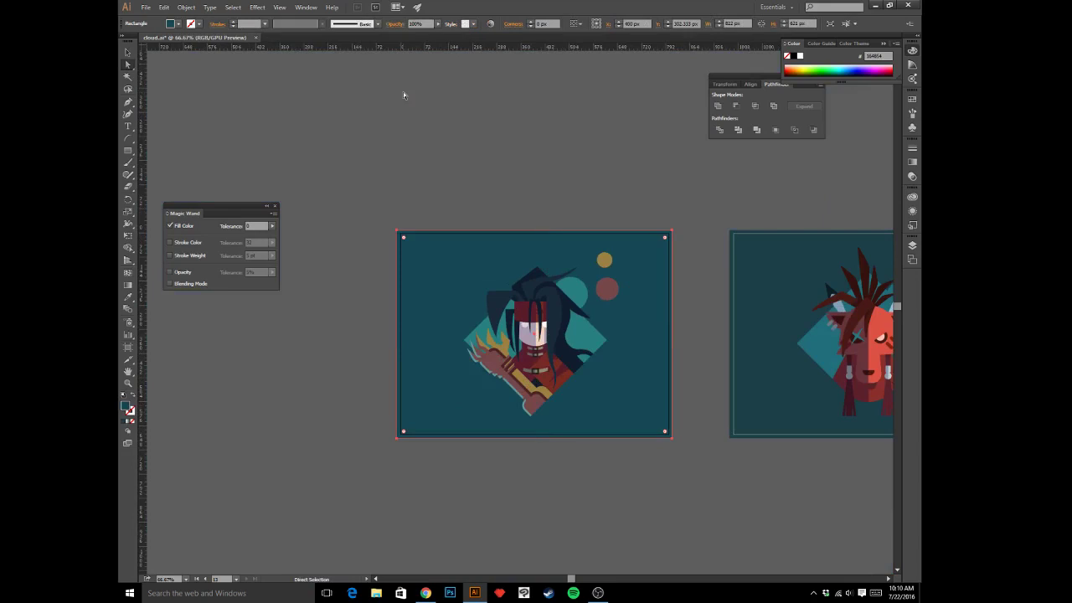
{"action": "key", "text": "ctrl+minus"}
{"action": "key", "text": "ctrl+plus"}
{"action": "key", "text": "ctrl+plus"}
{"action": "key", "text": "ctrl+plus"}
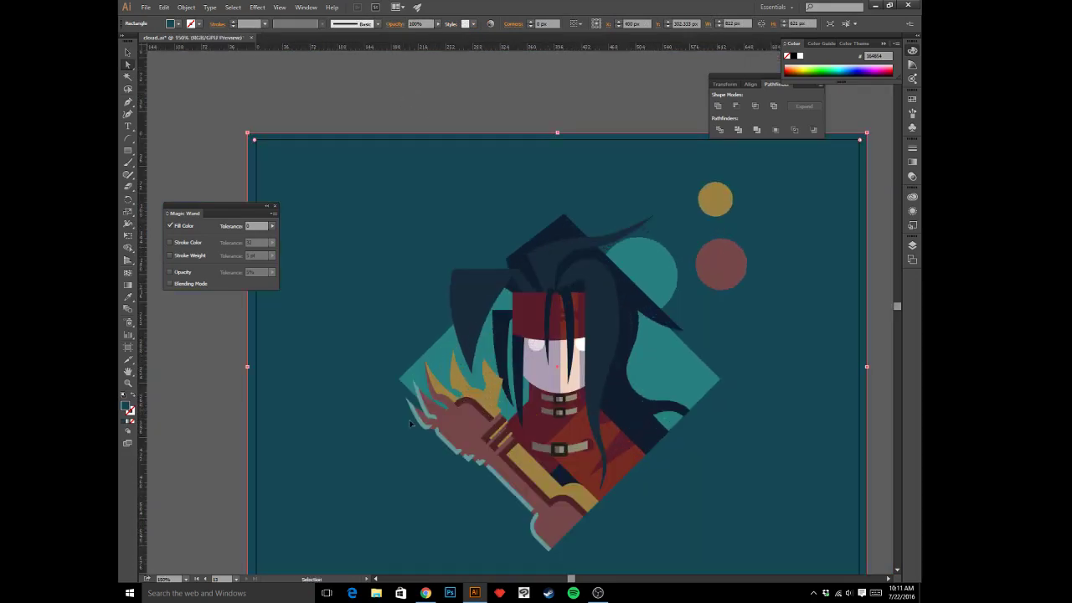
- Draw a small closed shadow shape with the Pen tool at the base of the gold claw nearest the face
{"action": "key", "text": "ctrl+plus"}
{"action": "key", "text": "ctrl+plus"}
{"action": "key", "text": "ctrl+plus"}
{"action": "key", "text": "space"}
{"action": "left_click_drag", "start_coordinate": [463, 491], "coordinate": [545, 368]}
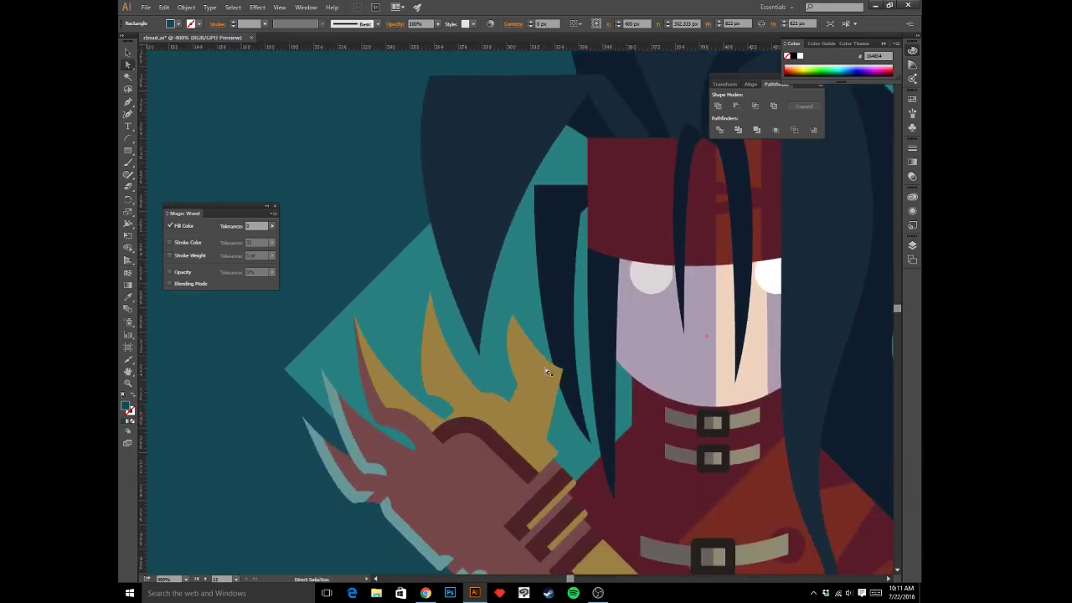
{"action": "key", "text": "p"}
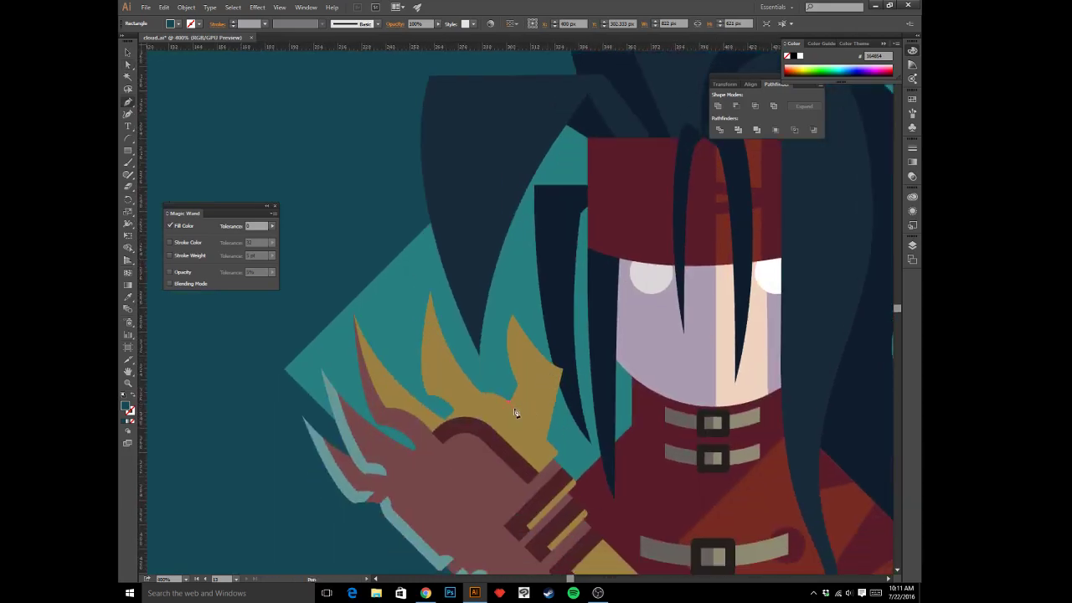
{"action": "left_click", "coordinate": [515, 412]}
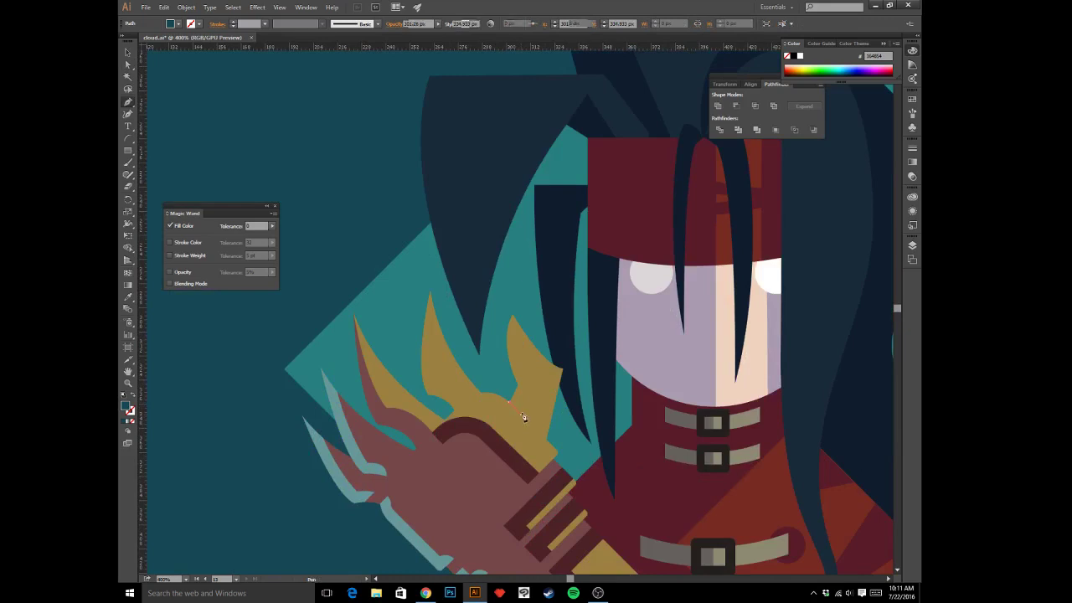
{"action": "left_click", "coordinate": [520, 413]}
{"action": "left_click", "coordinate": [519, 388]}
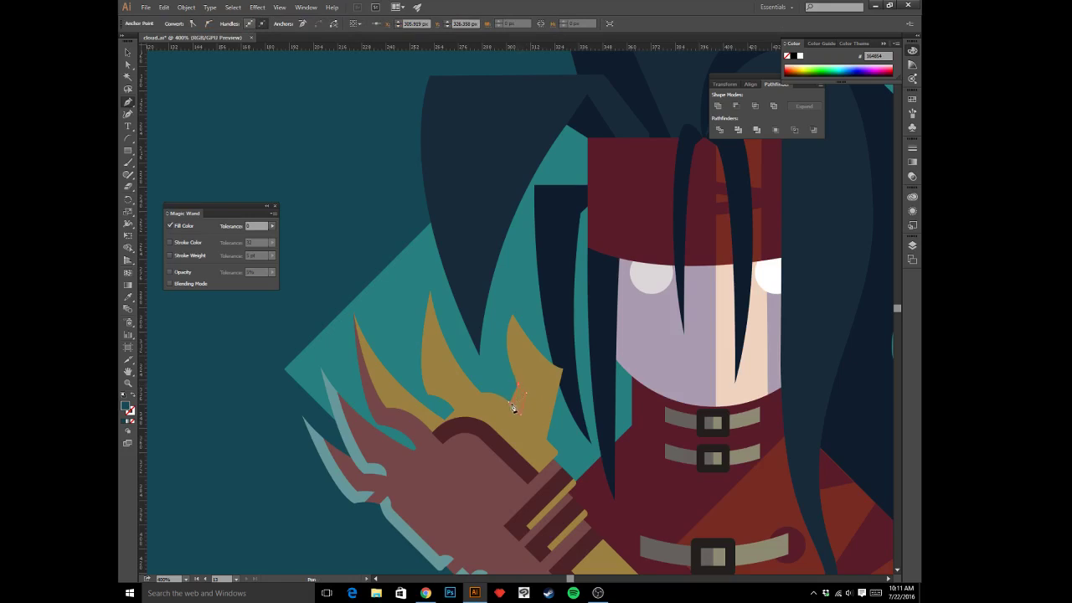
{"action": "left_click", "coordinate": [508, 402]}
- Fill the claw's shadow shape with the gauntlet's mauve using the Eyedropper, then cut it and select the gold claw it belongs to
{"action": "key", "text": "i"}
{"action": "left_click", "coordinate": [418, 422]}
{"action": "key", "text": "v"}
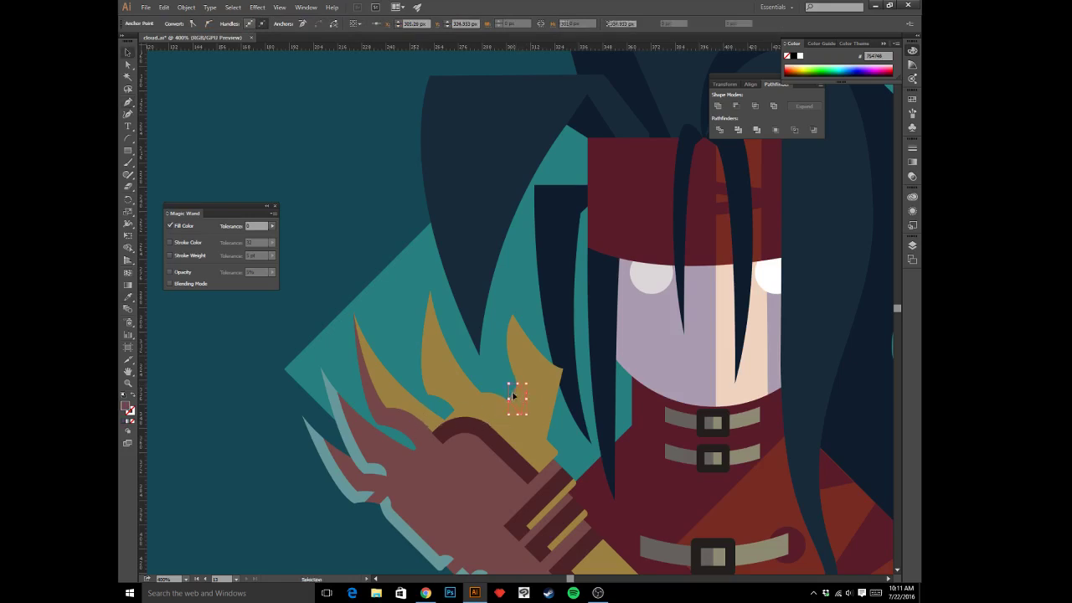
{"action": "key", "text": "ctrl+x"}
{"action": "key", "text": "a"}
{"action": "left_click", "coordinate": [521, 401]}
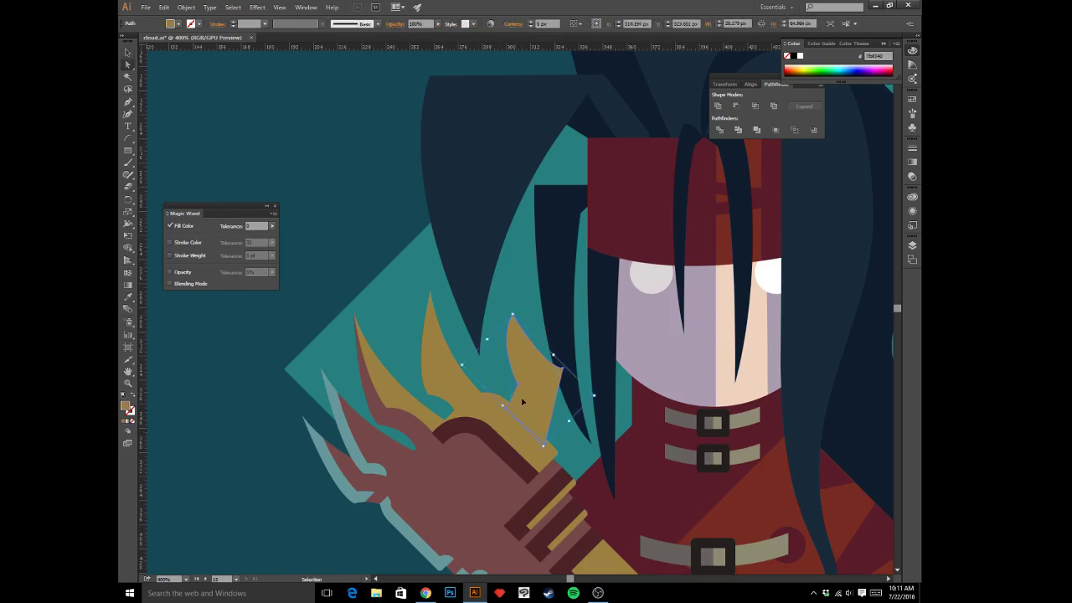
- Examine the portrait at several scales alongside the other character artboards
{"action": "key", "text": "ctrl+1"}
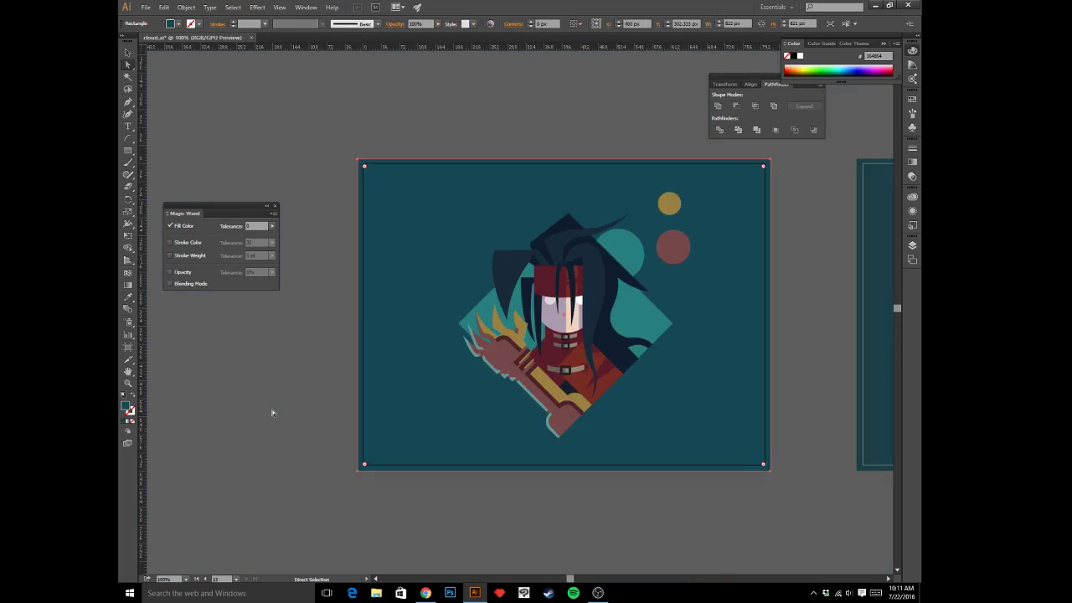
{"action": "key", "text": "ctrl+minus"}
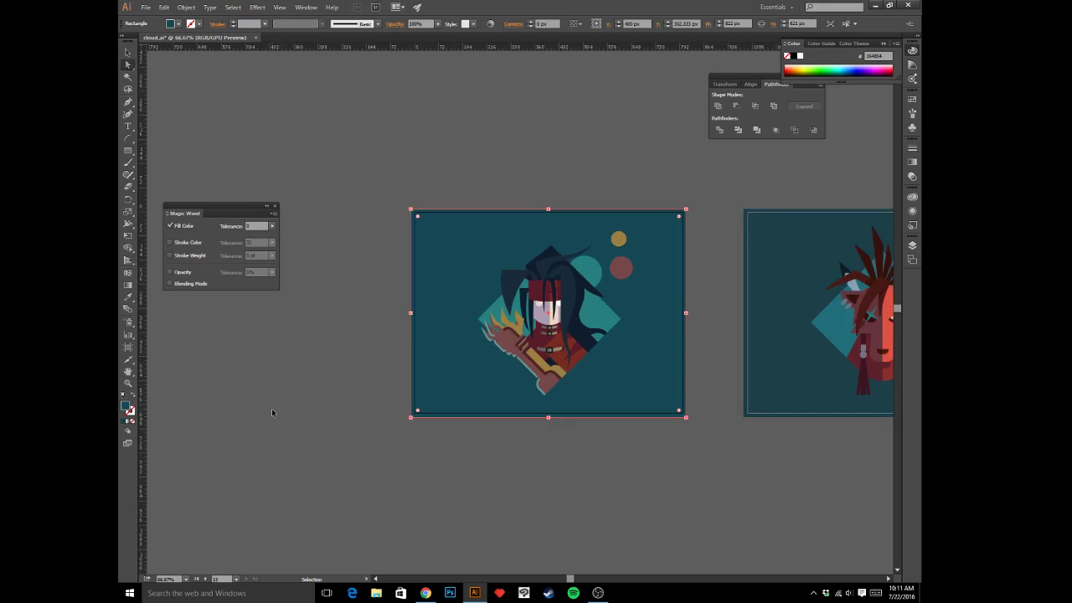
{"action": "key", "text": "ctrl+minus"}
{"action": "key", "text": "ctrl+minus"}
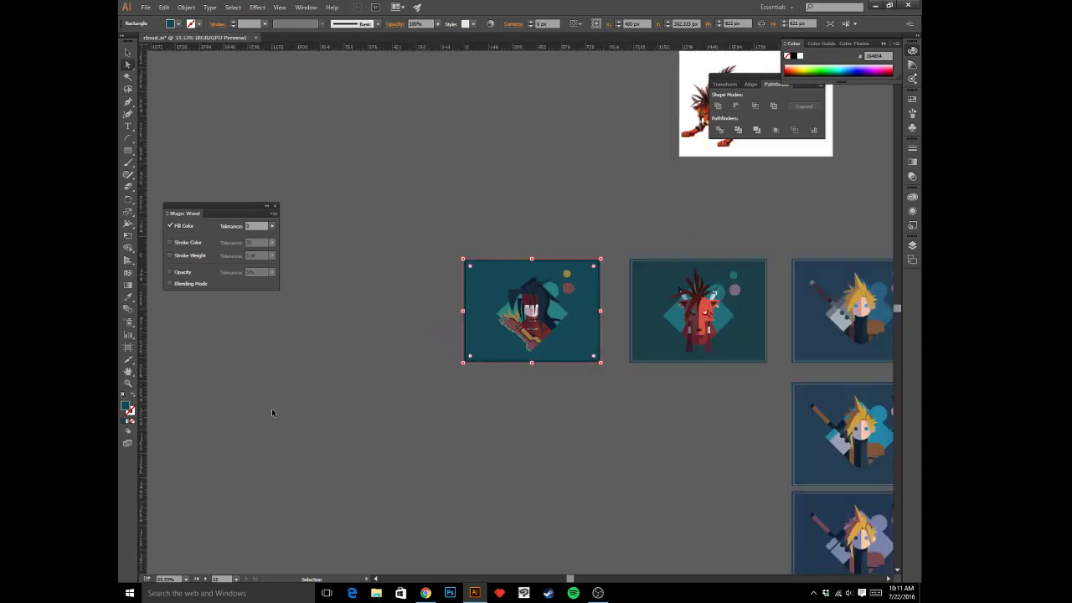
{"action": "key", "text": "ctrl+plus"}
{"action": "key", "text": "ctrl+plus"}
{"action": "key", "text": "ctrl+plus"}
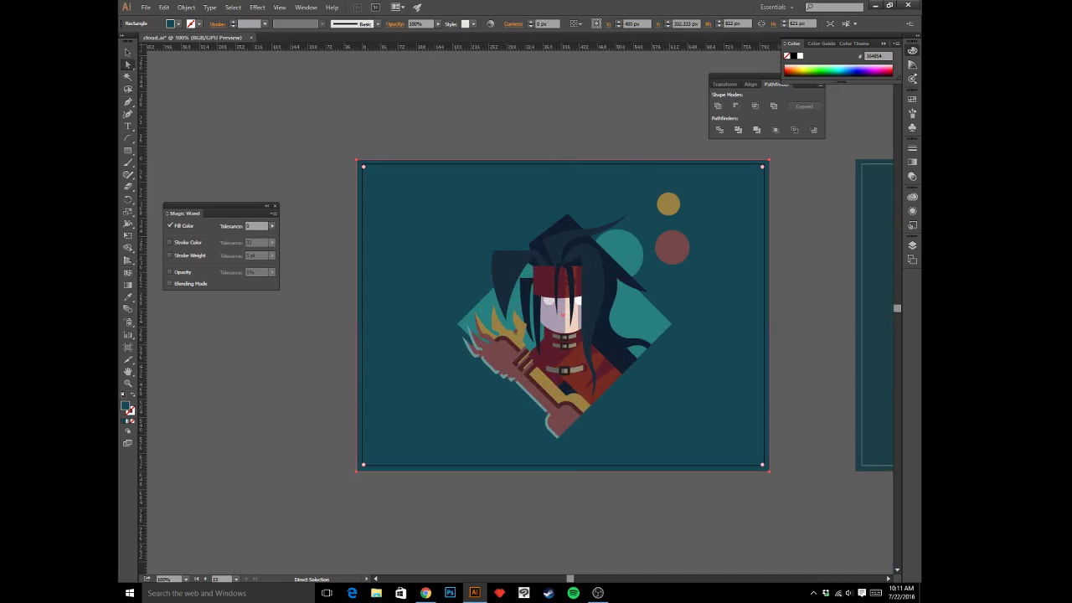
{"action": "key", "text": "alt+Tab"}
- Adjust the inner corner anchor of the dark hair strand beside the left edge of the headband
{"action": "key", "text": "ctrl+plus"}
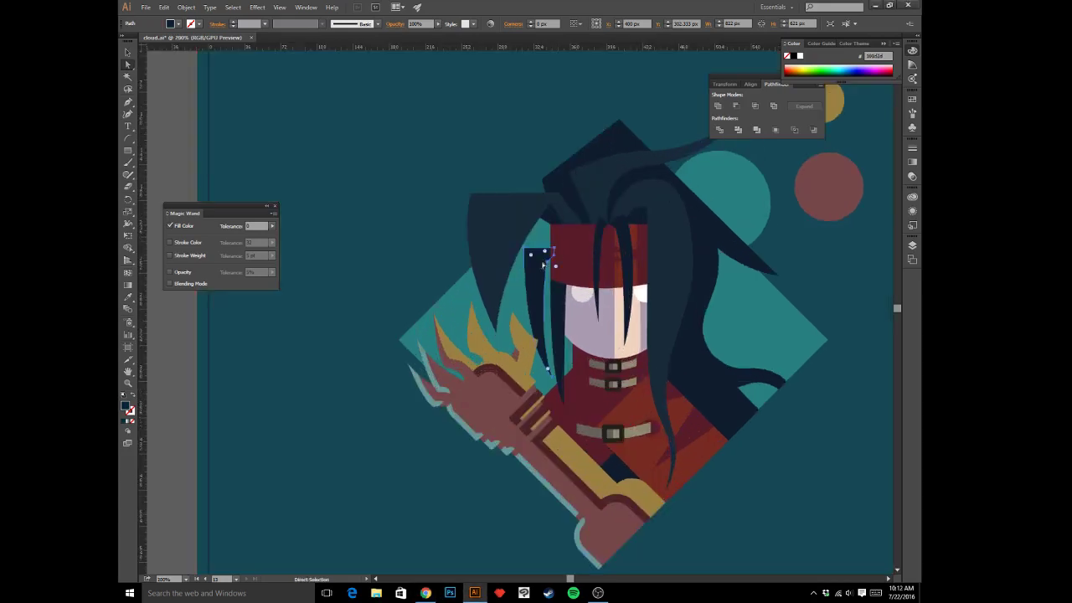
{"action": "left_click", "coordinate": [544, 266]}
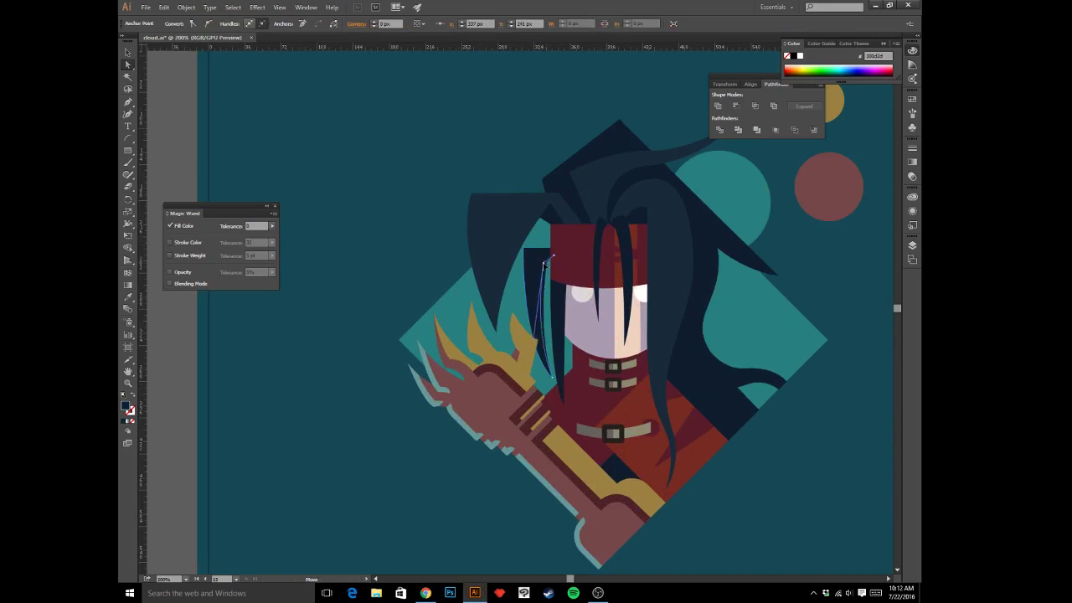
{"action": "left_click", "coordinate": [640, 242]}
- Draw a closed Pen shape whose curved edge follows the long front hair lock from beside the headband down to its tip
{"action": "left_click_drag", "start_coordinate": [640, 242], "coordinate": [616, 253]}
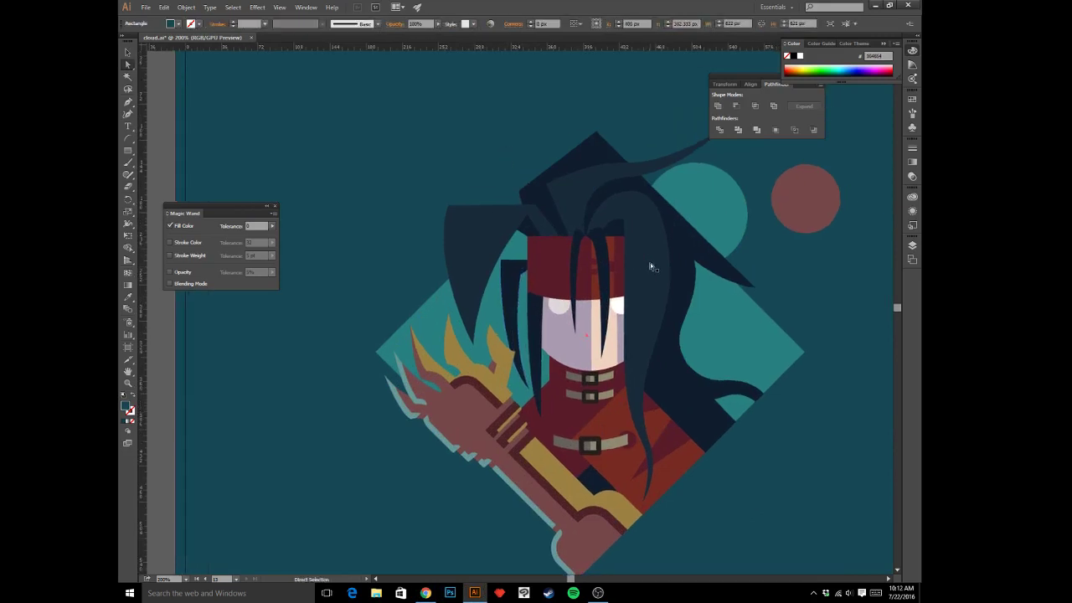
{"action": "left_click", "coordinate": [623, 221]}
{"action": "left_click_drag", "start_coordinate": [635, 338], "coordinate": [626, 451]}
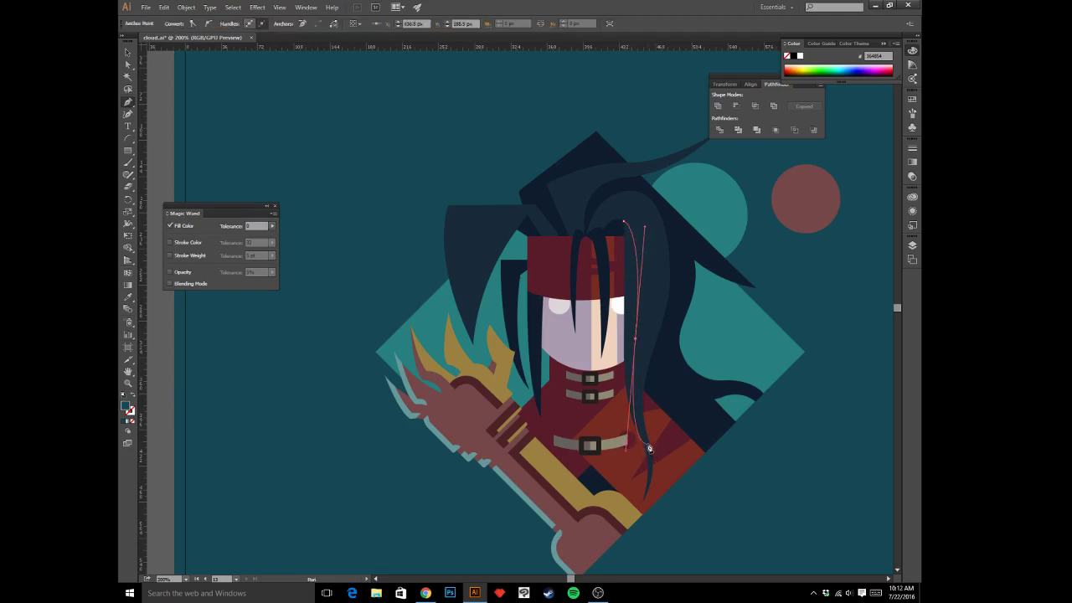
{"action": "left_click", "coordinate": [643, 503]}
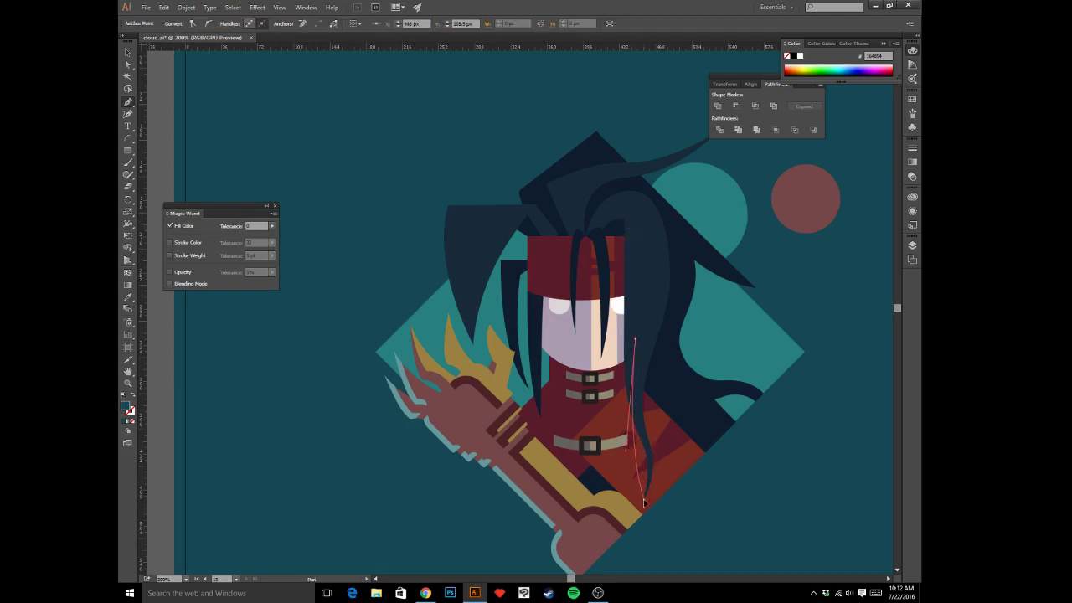
{"action": "left_click_drag", "start_coordinate": [644, 502], "coordinate": [619, 460]}
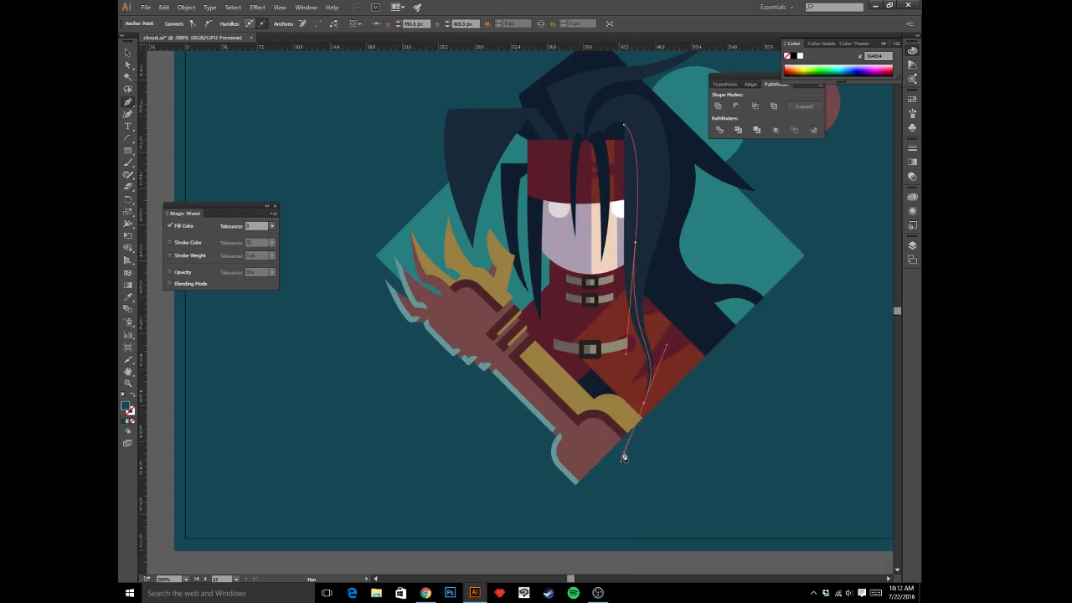
{"action": "left_click", "coordinate": [644, 408]}
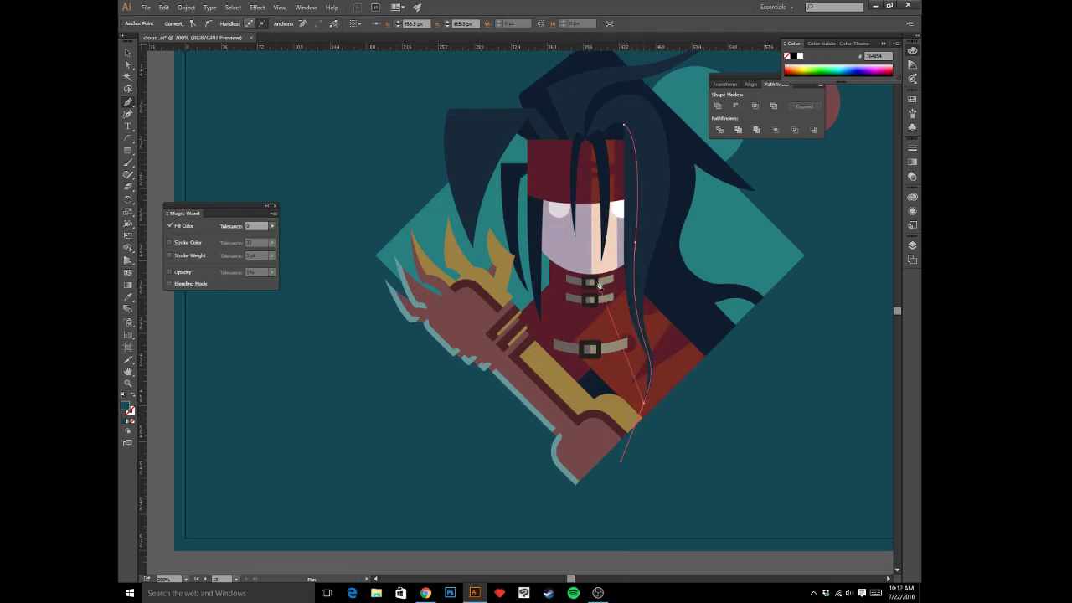
{"action": "left_click", "coordinate": [624, 126]}
- Fill the new shadow shape with the dark navy of the back hair using the Eyedropper and move it behind the long front lock
{"action": "key", "text": "i"}
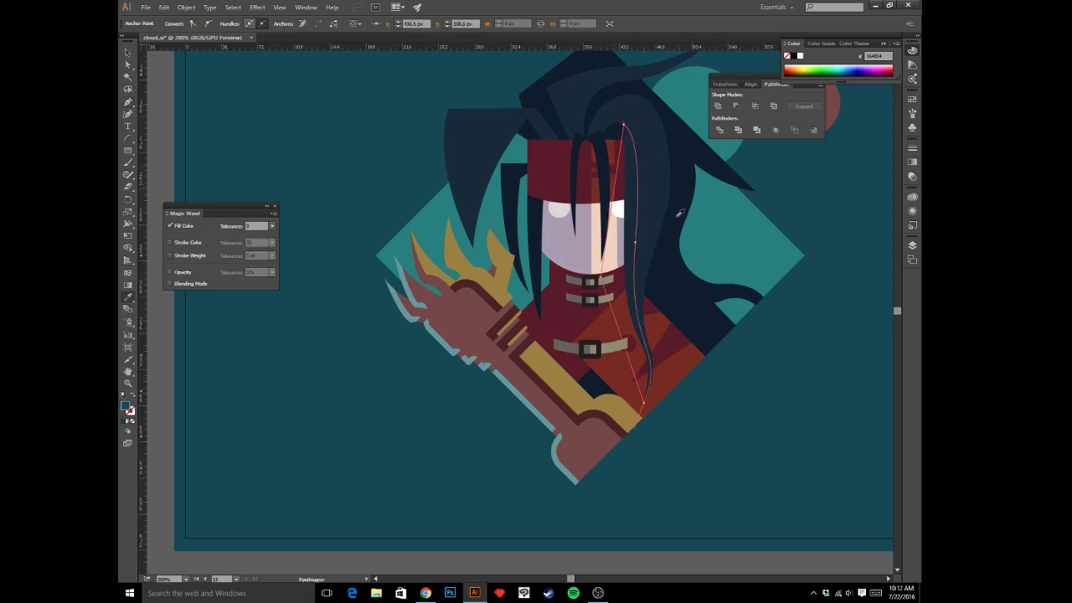
{"action": "key", "text": "v"}
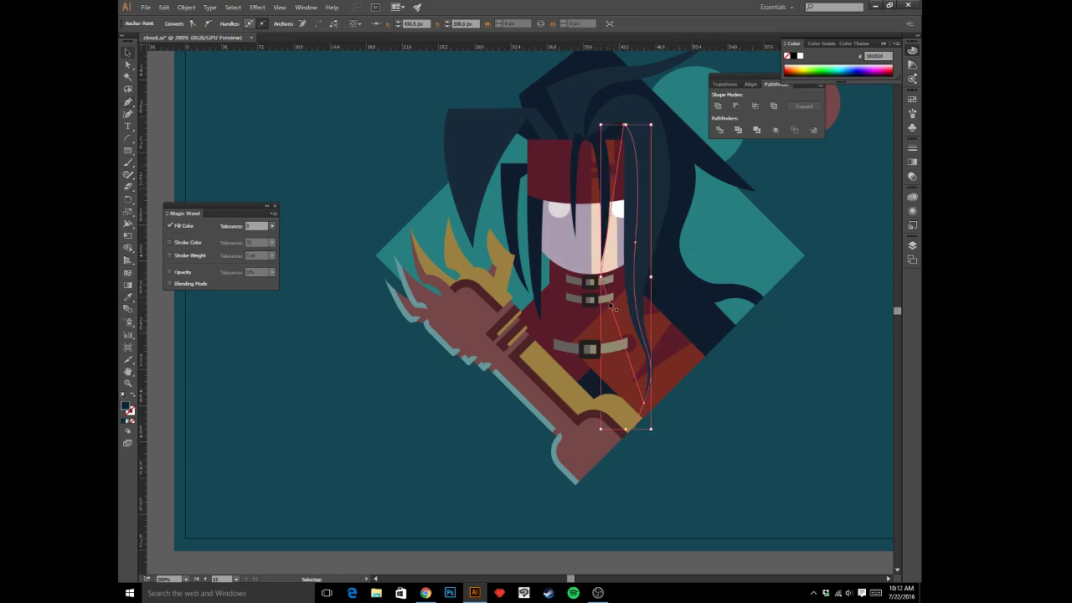
{"action": "key", "text": "ctrl+x"}
{"action": "left_click", "coordinate": [639, 209]}
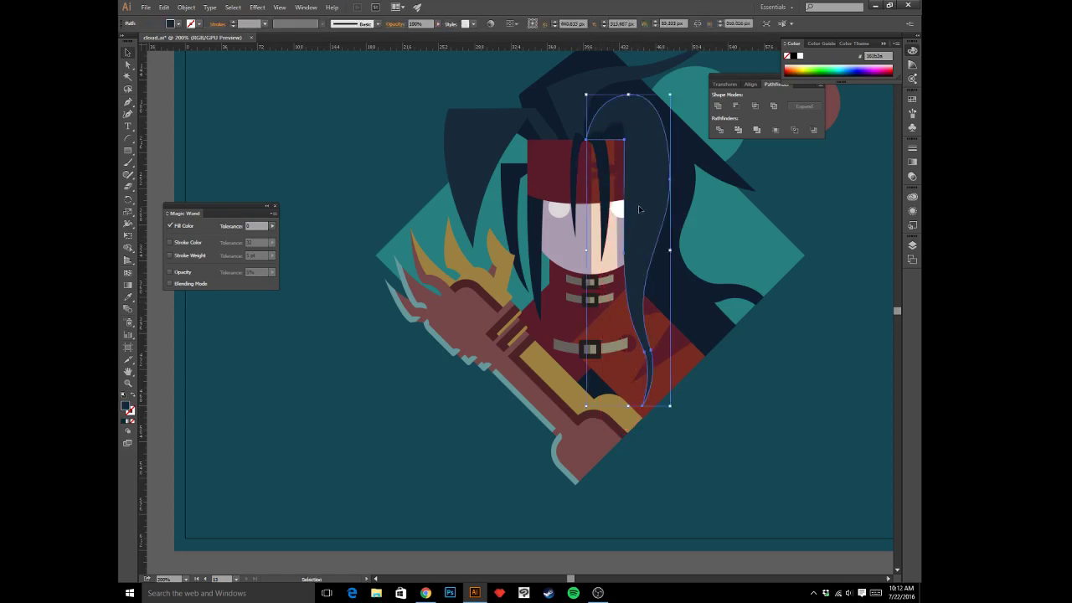
{"action": "key", "text": "ctrl+b"}
- Mask the dark navy shadow shape inside the long front hair lock with a clipping mask and check the whole portrait
{"action": "left_click", "coordinate": [652, 197]}
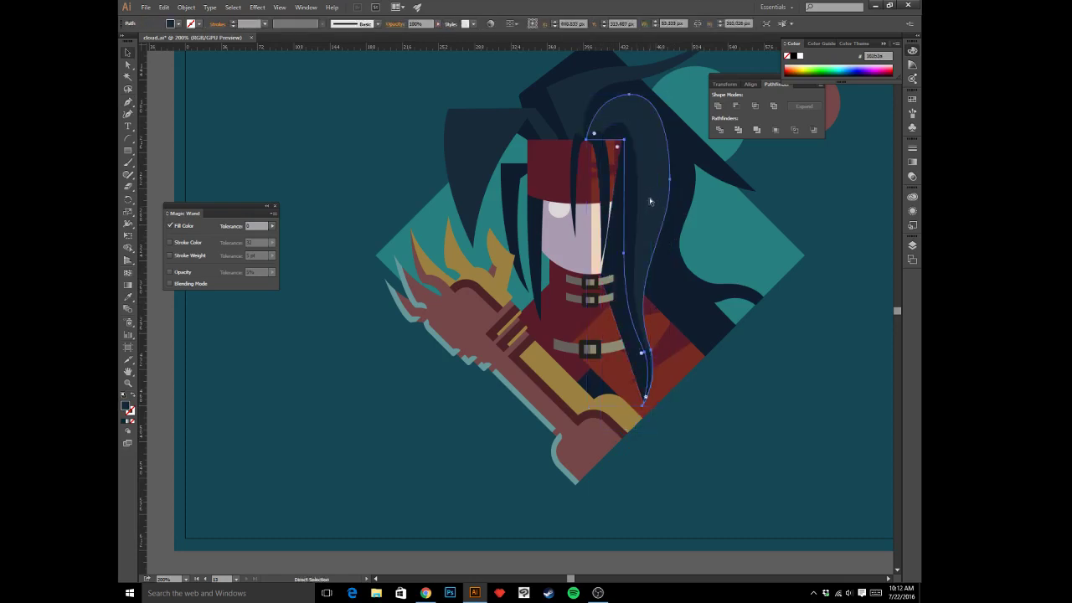
{"action": "left_click", "coordinate": [631, 209]}
{"action": "left_click", "coordinate": [640, 210]}
{"action": "left_click", "coordinate": [613, 237], "text": "shift"}
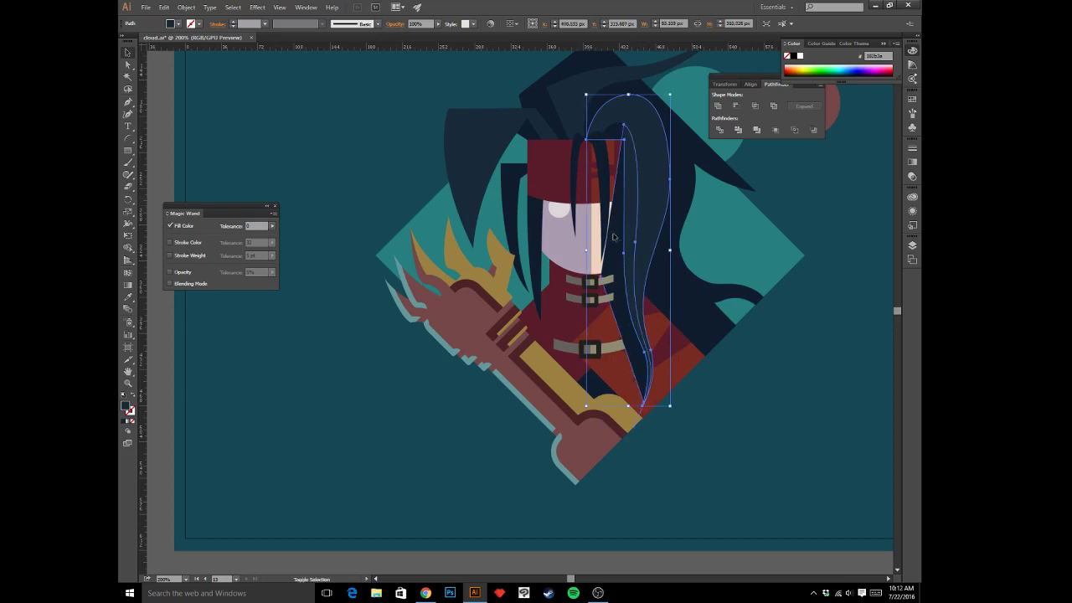
{"action": "key", "text": "ctrl+7"}
{"action": "key", "text": "a"}
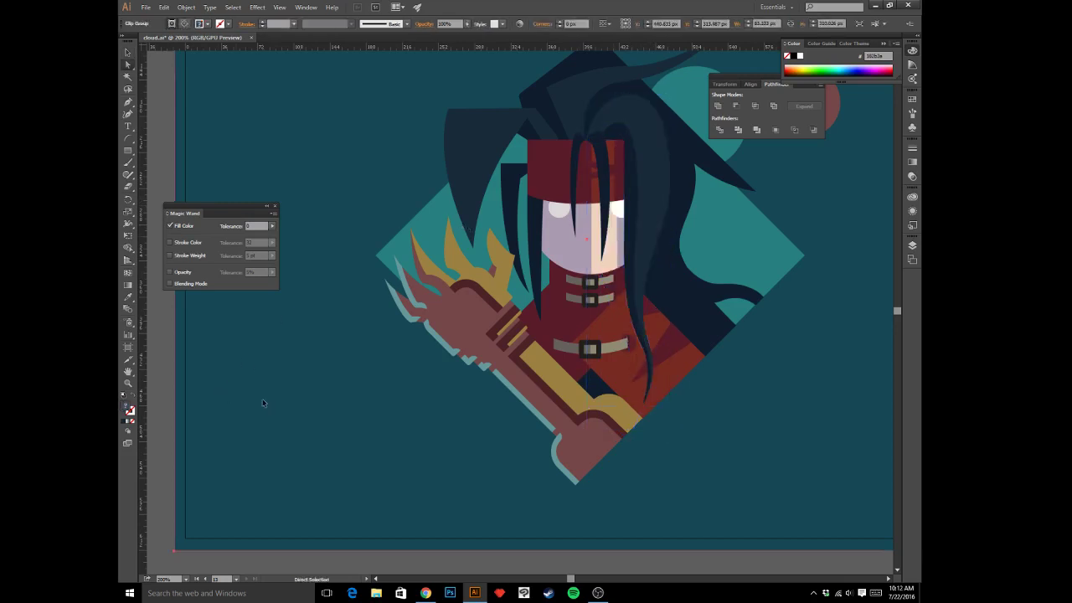
{"action": "left_click", "coordinate": [262, 403]}
{"action": "key", "text": "v"}
{"action": "key", "text": "ctrl+1"}
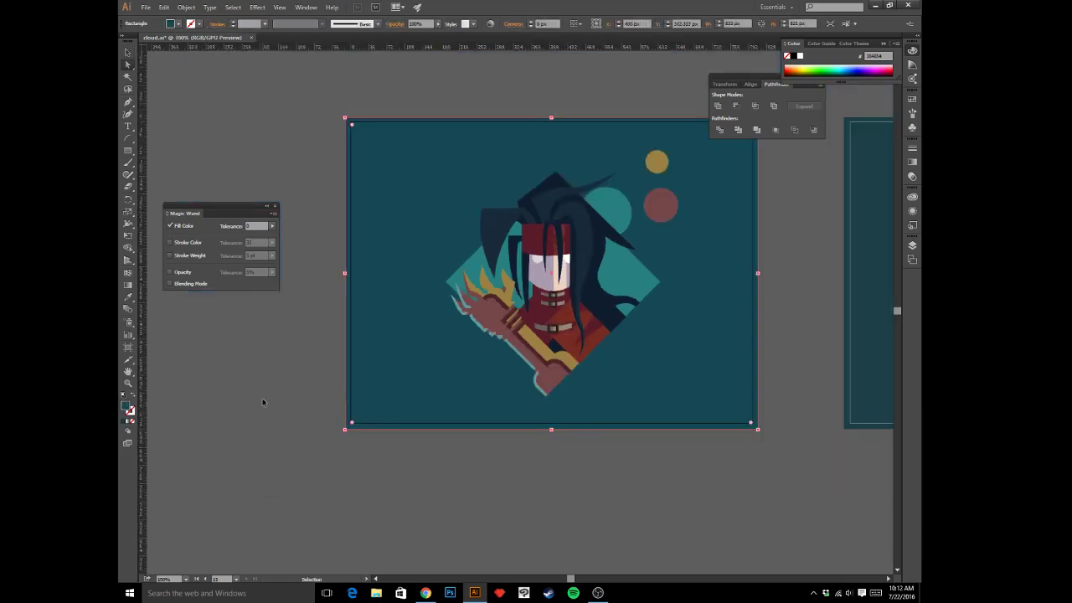
{"action": "key", "text": "a"}
{"action": "key", "text": "ctrl+plus"}
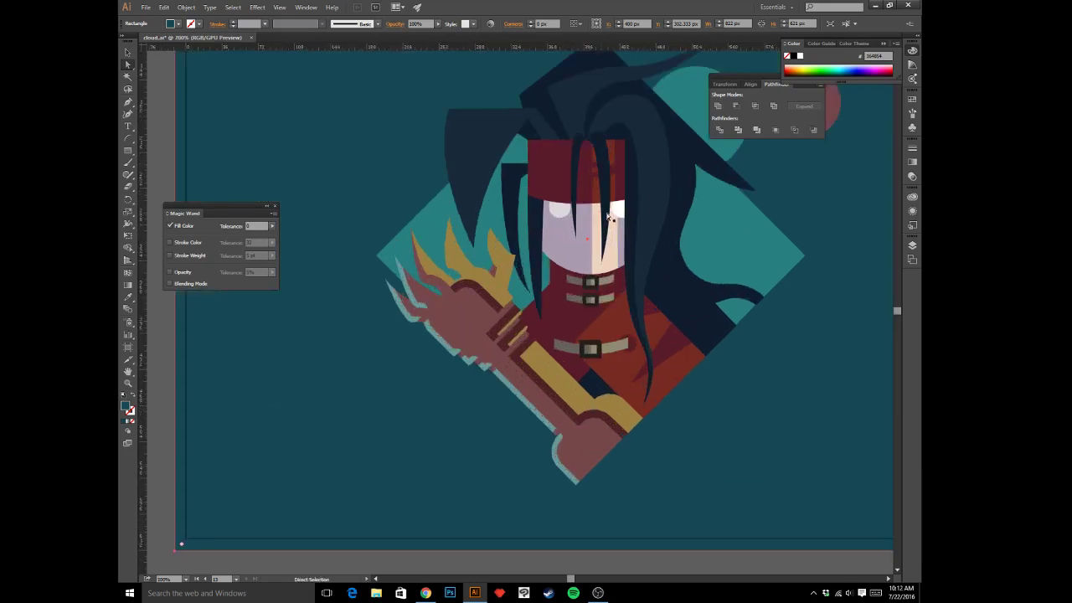
- Nudge the lavender hair shadow on the lit side of the face slightly toward the nose and check the portrait
{"action": "key", "text": "ctrl+shift+a"}
{"action": "key", "text": "v"}
{"action": "key", "text": "ctrl+minus"}
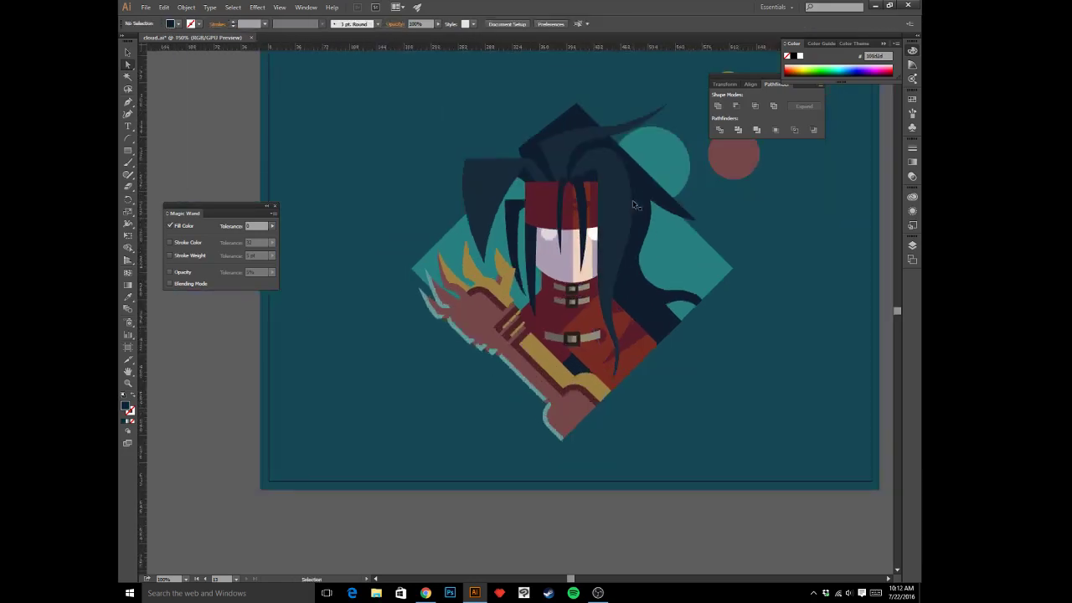
{"action": "key", "text": "ctrl+minus"}
{"action": "key", "text": "a"}
{"action": "key", "text": "ctrl+plus"}
{"action": "key", "text": "ctrl+plus"}
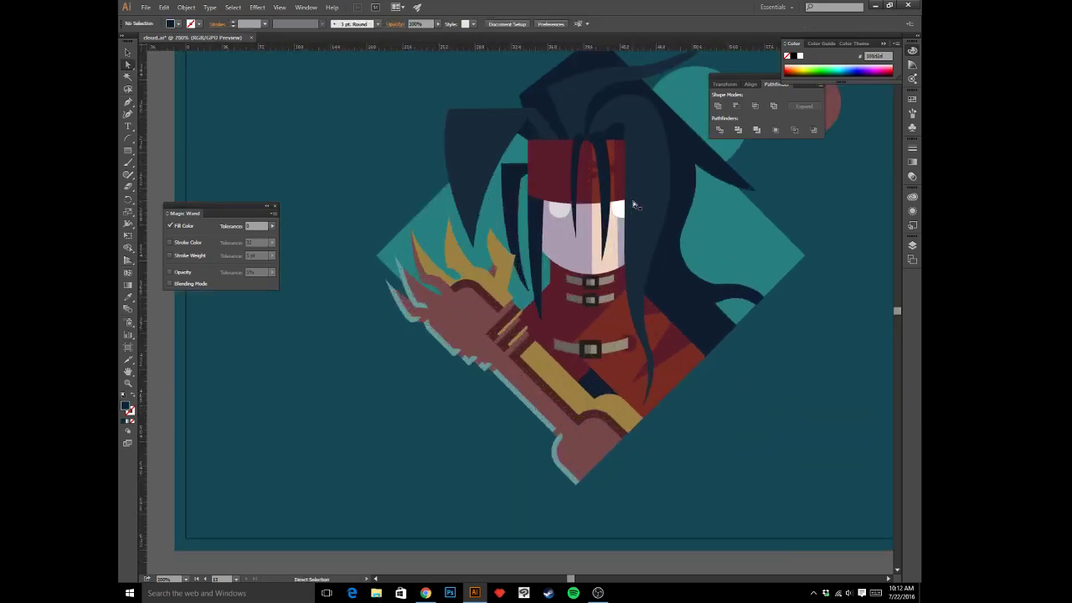
{"action": "left_click", "coordinate": [621, 237]}
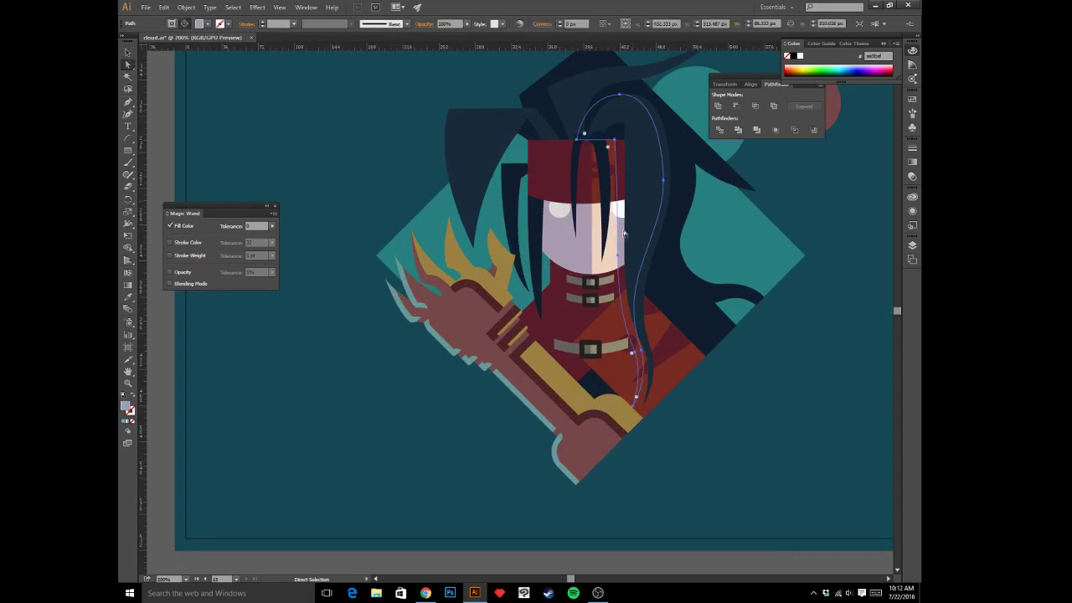
{"action": "key", "text": "Left"}
{"action": "key", "text": "Left"}
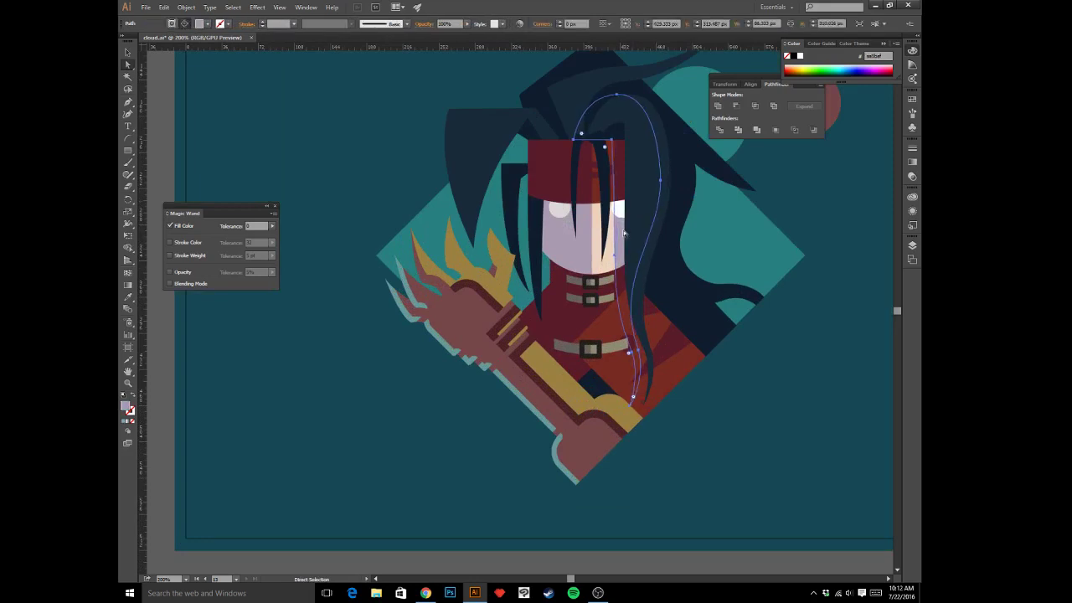
{"action": "left_click", "coordinate": [776, 384]}
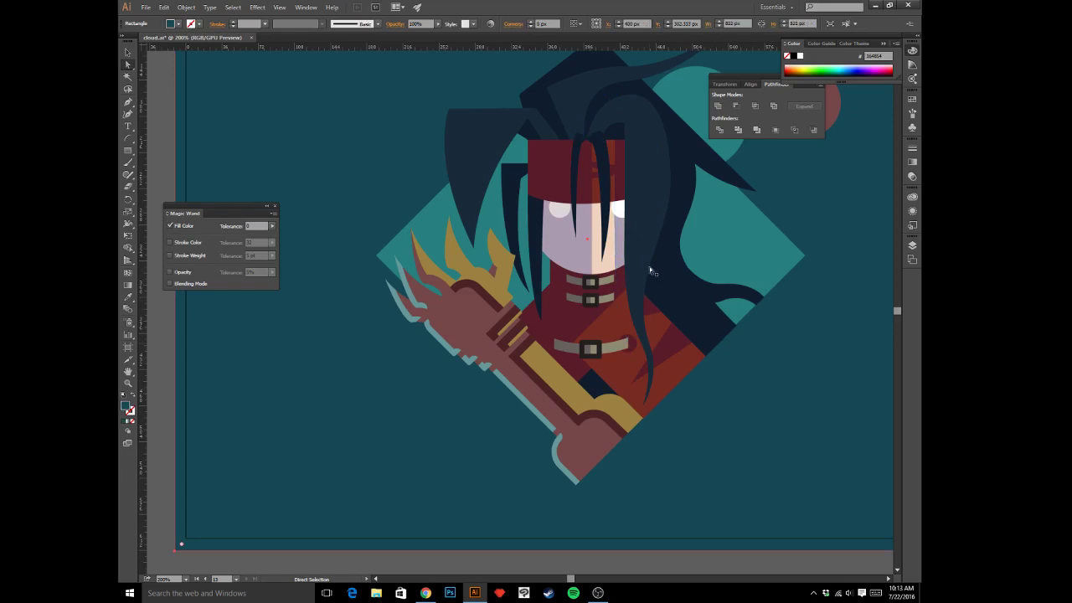
{"action": "key", "text": "ctrl+minus"}
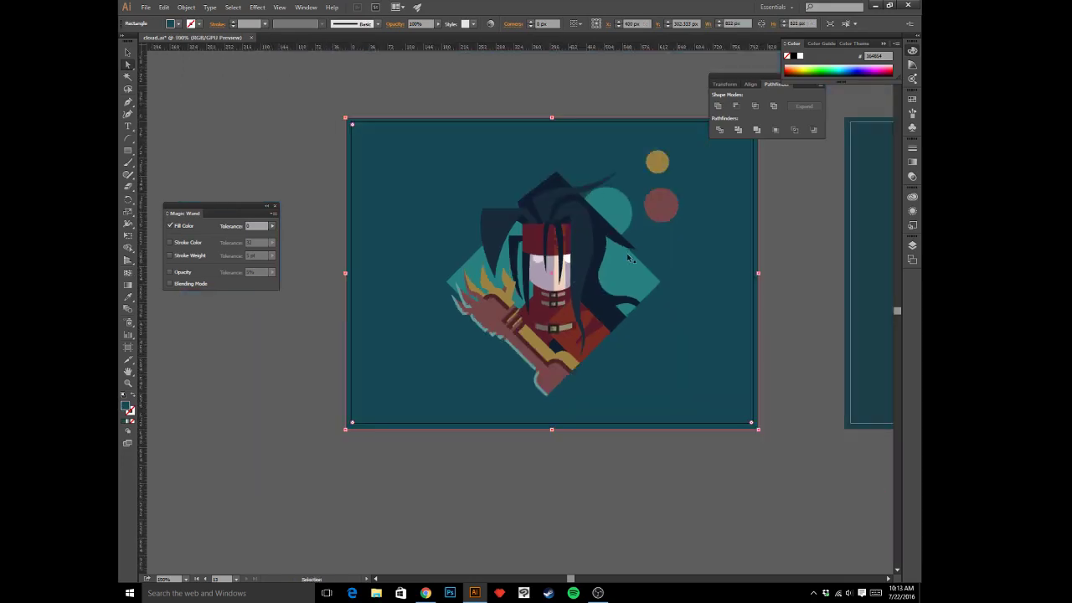
{"action": "key", "text": "ctrl+minus"}
{"action": "key", "text": "ctrl+plus"}
- Try filling the eye on the shaded side of the face with the teal of the background diamond
{"action": "key", "text": "a"}
{"action": "key", "text": "ctrl+plus"}
{"action": "key", "text": "ctrl+plus"}
{"action": "key", "text": "ctrl+plus"}
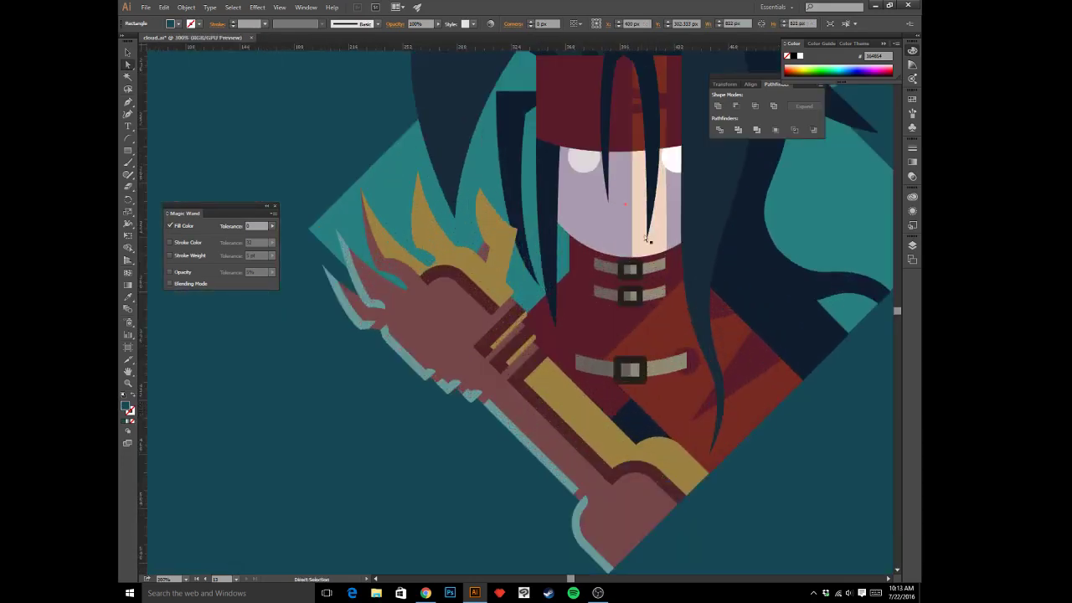
{"action": "scroll", "coordinate": [647, 240], "scroll_direction": "up", "scroll_amount": 3}
{"action": "left_click", "coordinate": [569, 288]}
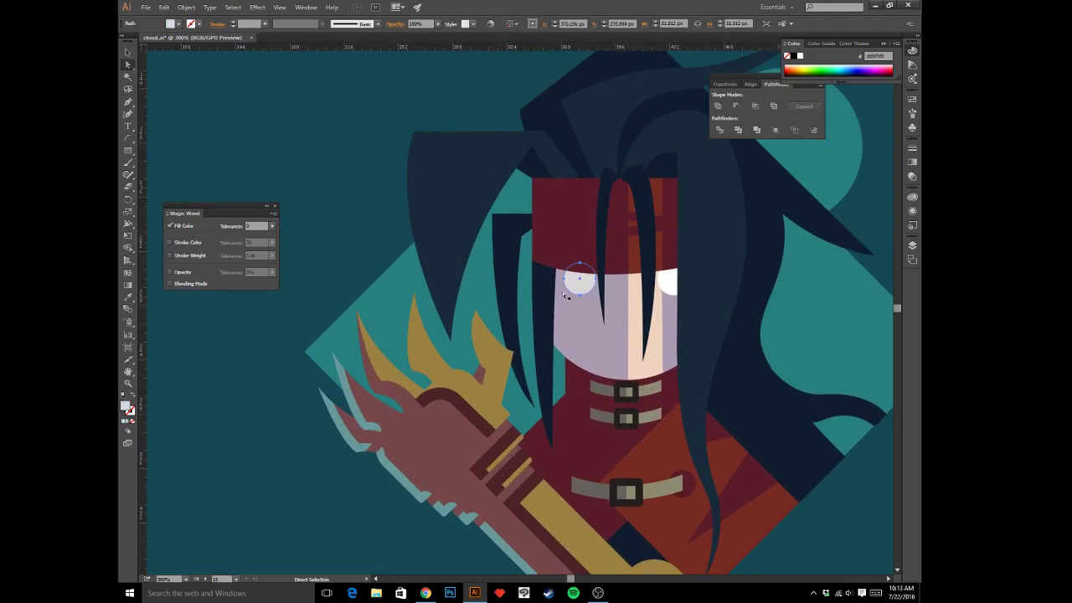
{"action": "key", "text": "i"}
{"action": "left_click", "coordinate": [396, 276]}
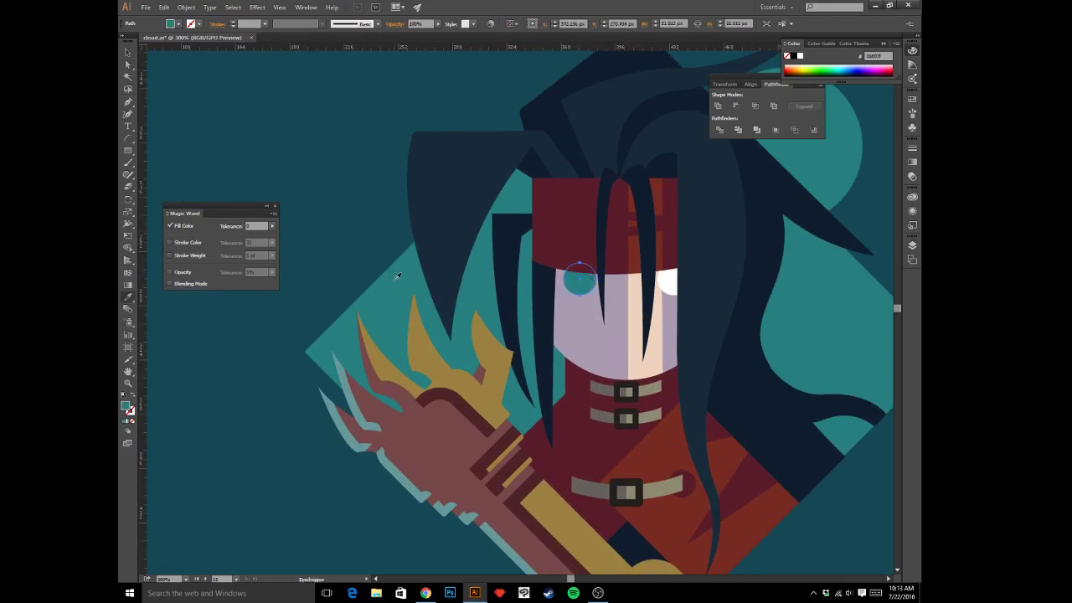
{"action": "key", "text": "a"}
{"action": "left_click", "coordinate": [375, 238]}
{"action": "key", "text": "v"}
{"action": "key", "text": "ctrl+minus"}
{"action": "key", "text": "ctrl+minus"}
{"action": "key", "text": "ctrl+minus"}
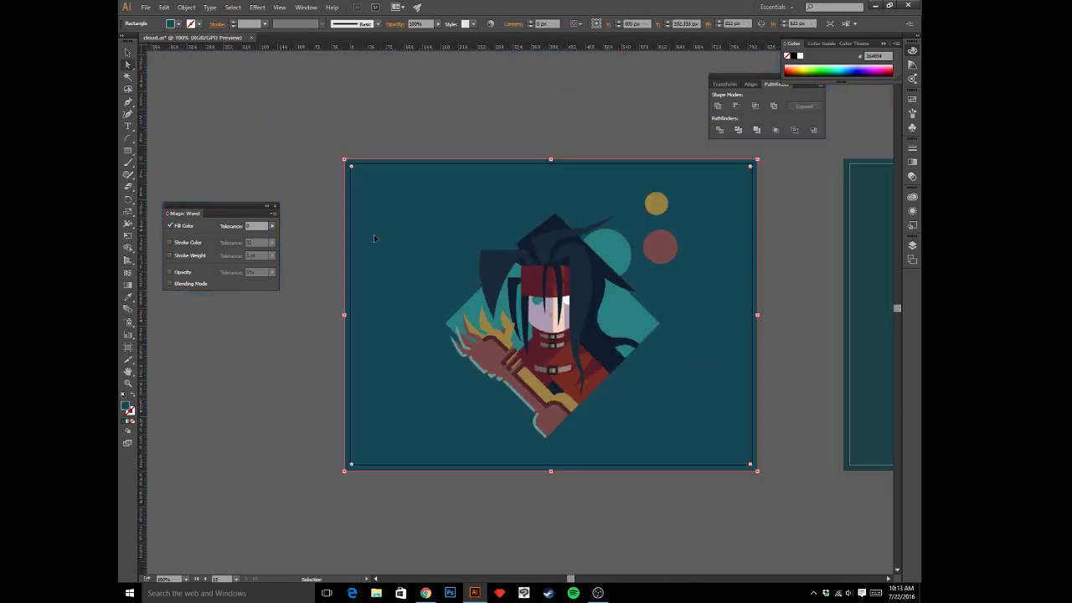
{"action": "key", "text": "ctrl+plus"}
{"action": "key", "text": "ctrl+plus"}
{"action": "key", "text": "a"}
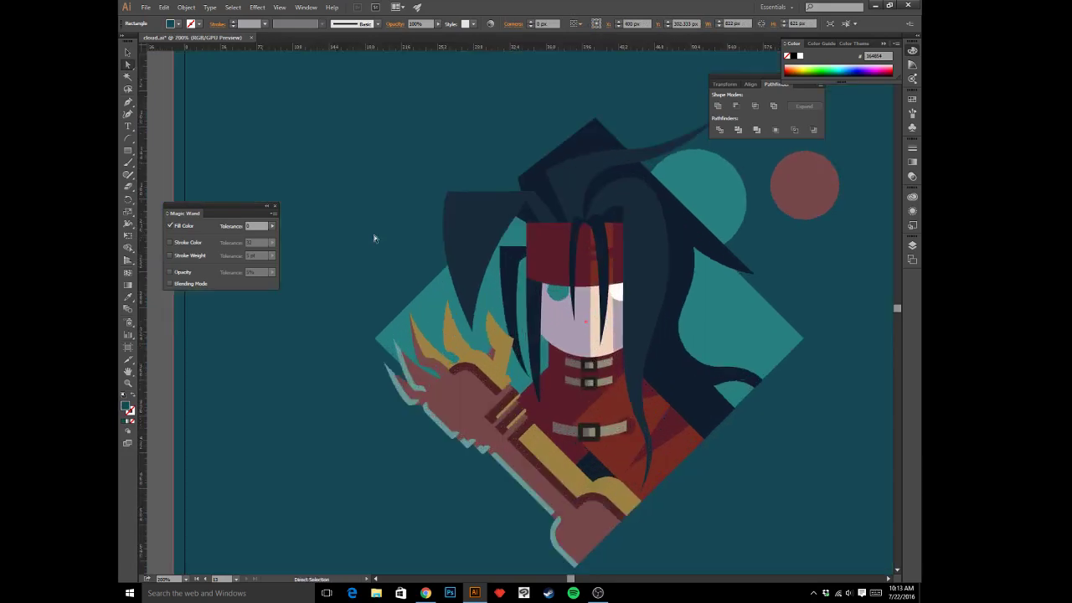
- Try filling the eye on the shaded side with the peach skin color using the Eyedropper
{"action": "key", "text": "i"}
{"action": "left_click", "coordinate": [608, 337]}
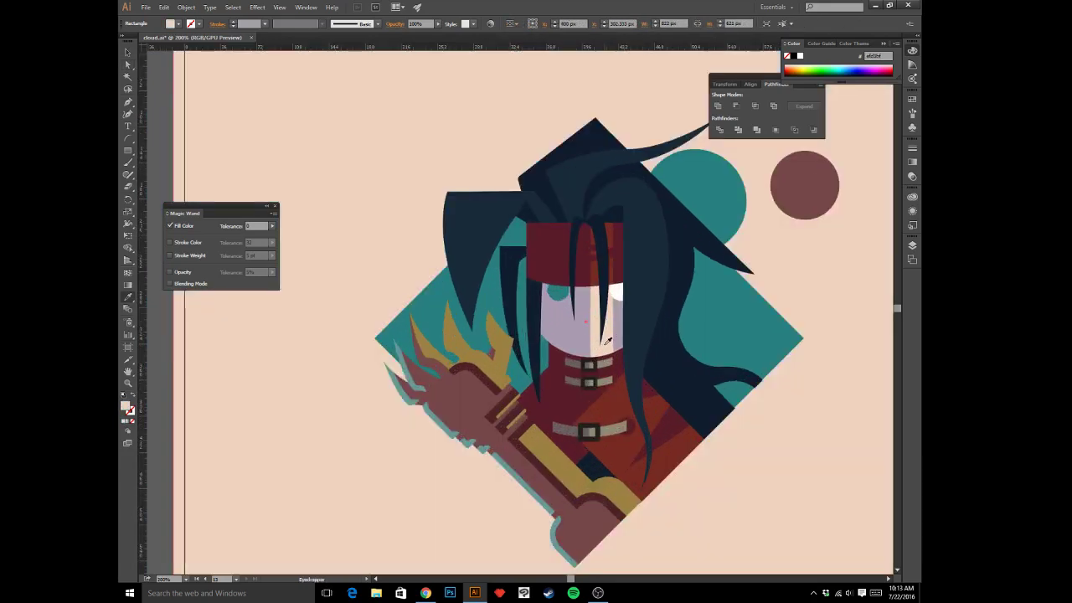
{"action": "key", "text": "ctrl+z"}
{"action": "key", "text": "a"}
{"action": "left_click", "coordinate": [561, 293]}
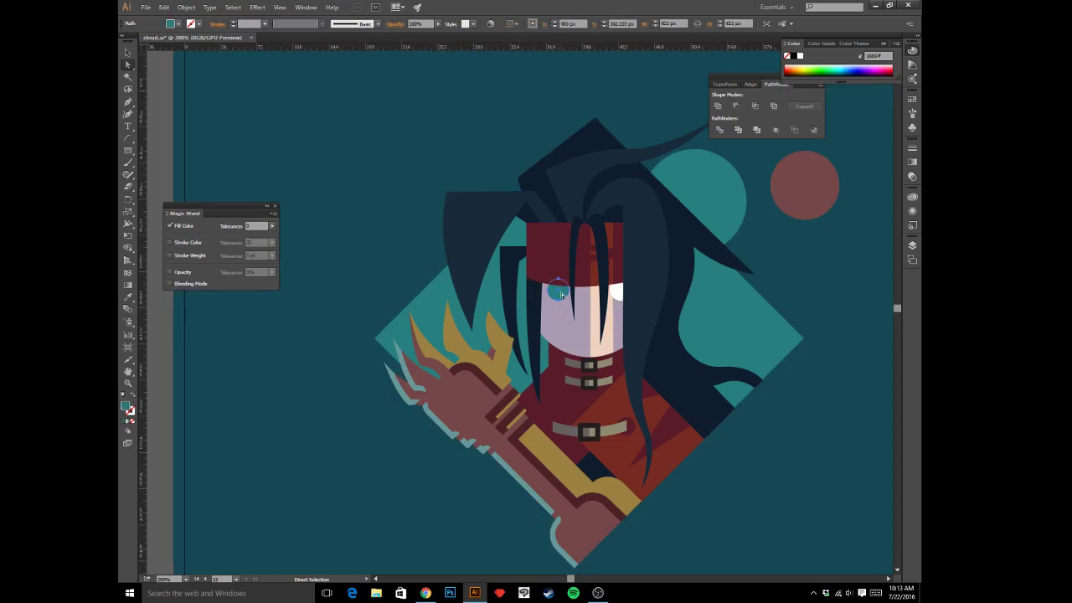
{"action": "key", "text": "i"}
{"action": "left_click", "coordinate": [608, 338]}
{"action": "key", "text": "a"}
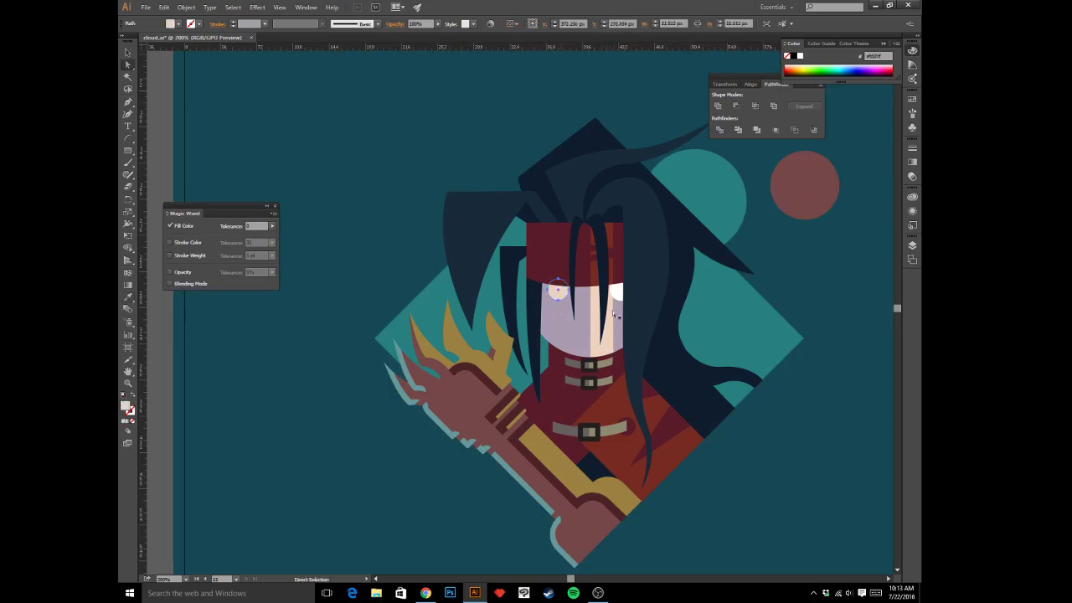
- Try shifting both eyes slightly up and down below the headband while comparing the portrait at a distance
{"action": "left_click", "coordinate": [620, 295], "text": "shift"}
{"action": "key", "text": "Down"}
{"action": "key", "text": "Down"}
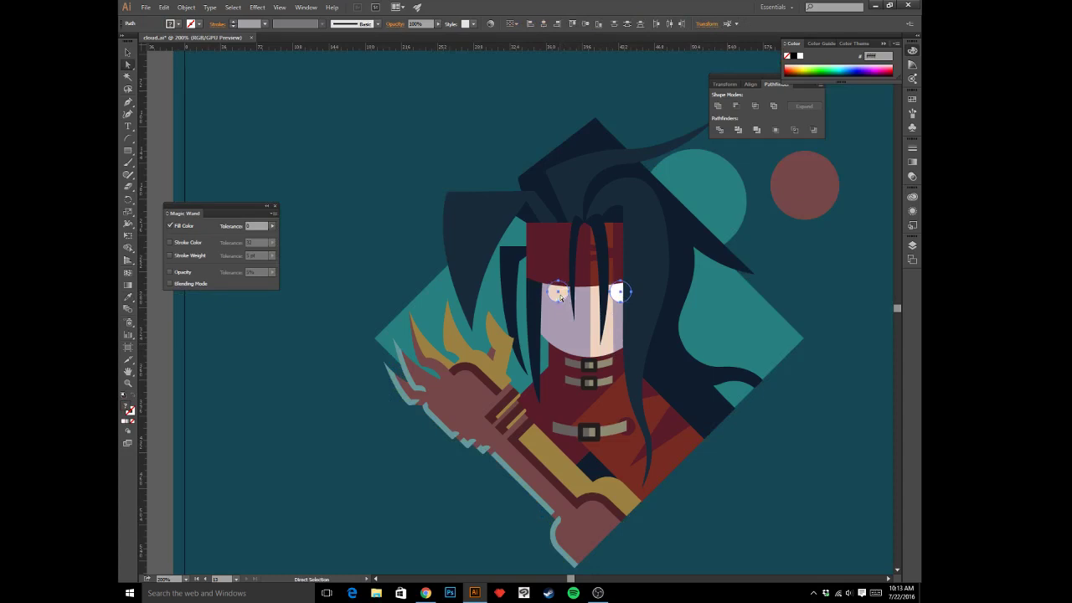
{"action": "left_click", "coordinate": [485, 151]}
{"action": "key", "text": "ctrl+minus"}
{"action": "key", "text": "ctrl+minus"}
{"action": "key", "text": "ctrl+minus"}
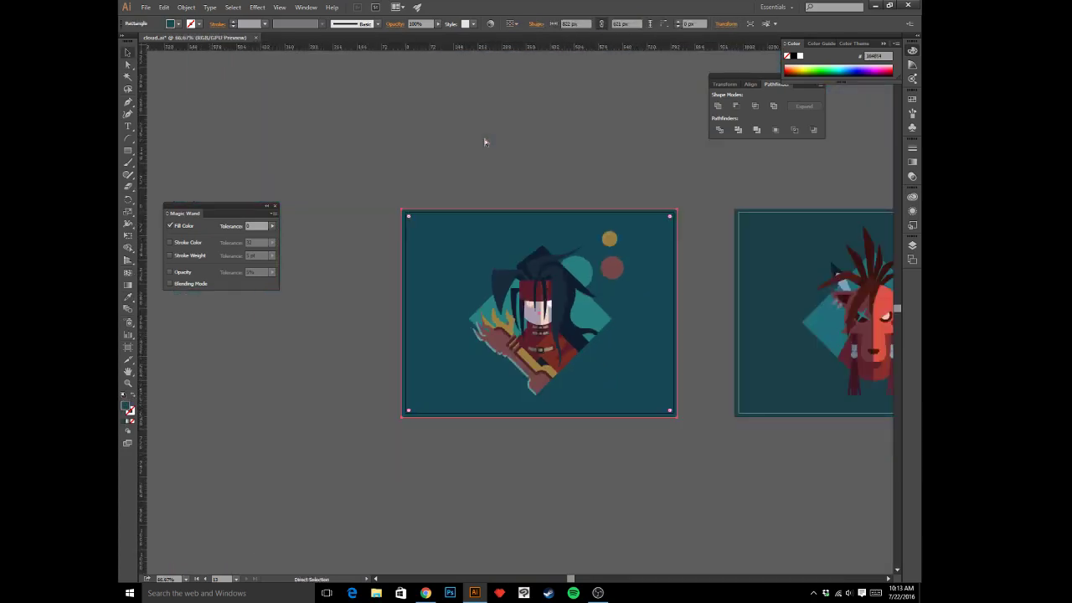
{"action": "key", "text": "ctrl+plus"}
{"action": "key", "text": "ctrl+plus"}
{"action": "key", "text": "ctrl+plus"}
{"action": "key", "text": "ctrl+plus"}
{"action": "key", "text": "ctrl+z"}
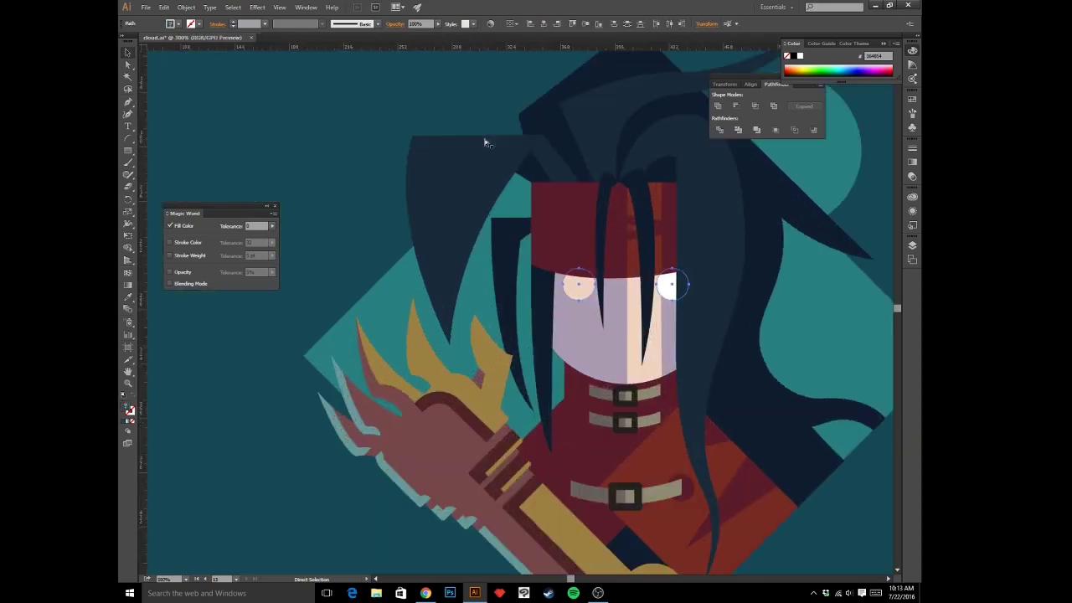
{"action": "key", "text": "Up"}
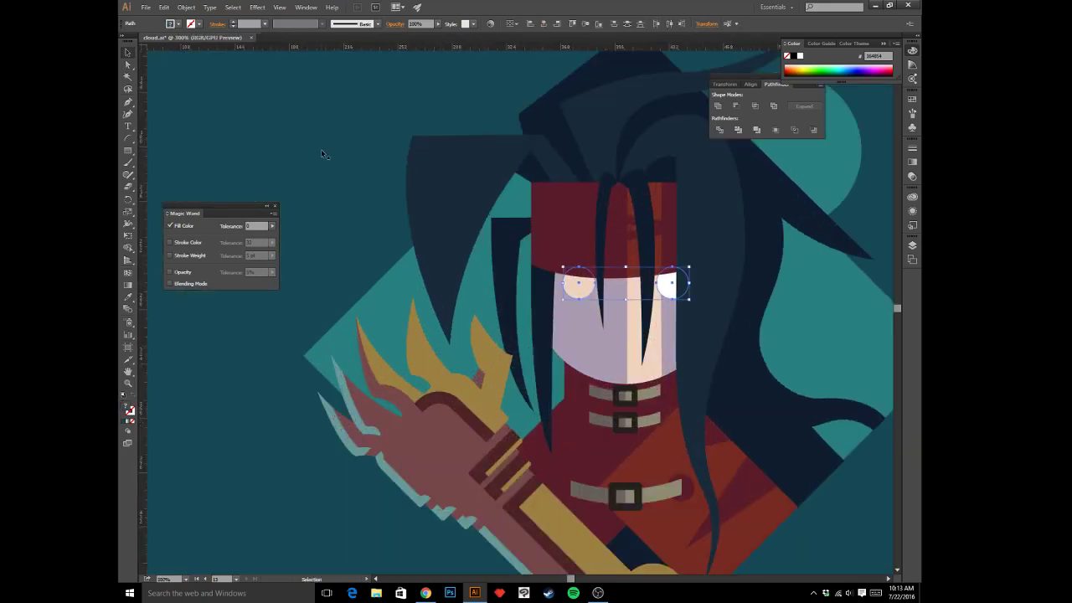
- Undo the eye shifts and the trial recoloring of the shaded eye
{"action": "left_click", "coordinate": [321, 149]}
{"action": "key", "text": "ctrl+z"}
{"action": "key", "text": "ctrl+z"}
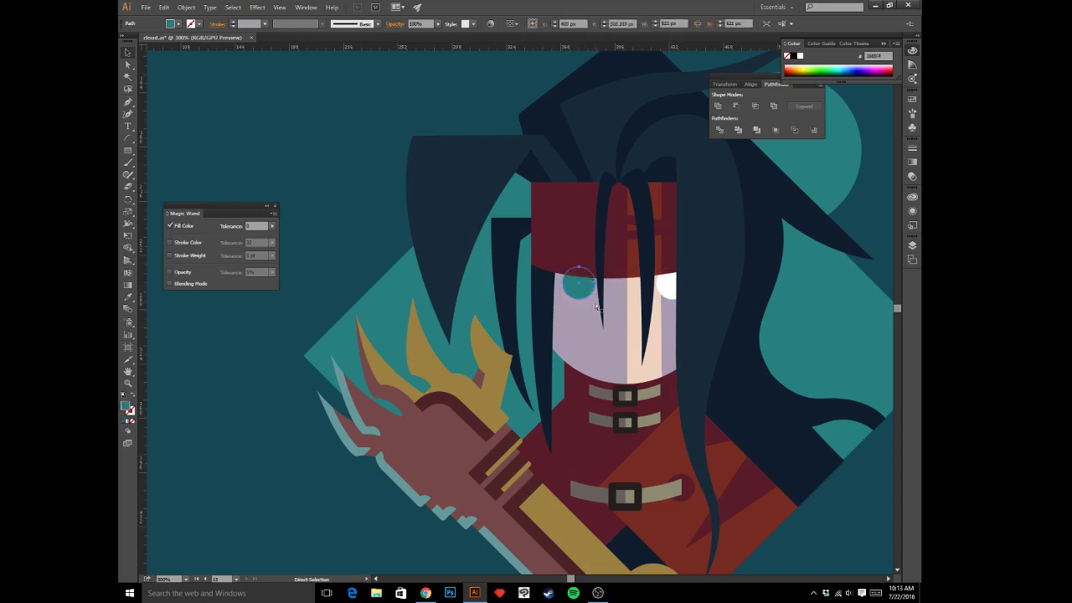
{"action": "left_click", "coordinate": [353, 189]}
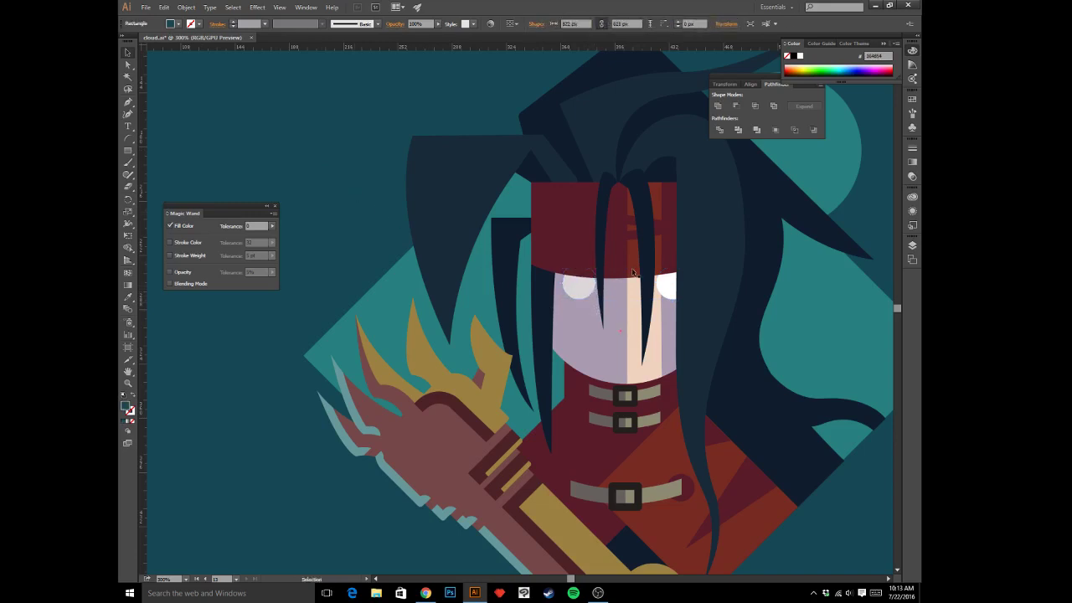
- Try filling the white eye beside the long front lock with the pale gray of the other eye
{"action": "key", "text": "a"}
{"action": "left_click", "coordinate": [666, 288]}
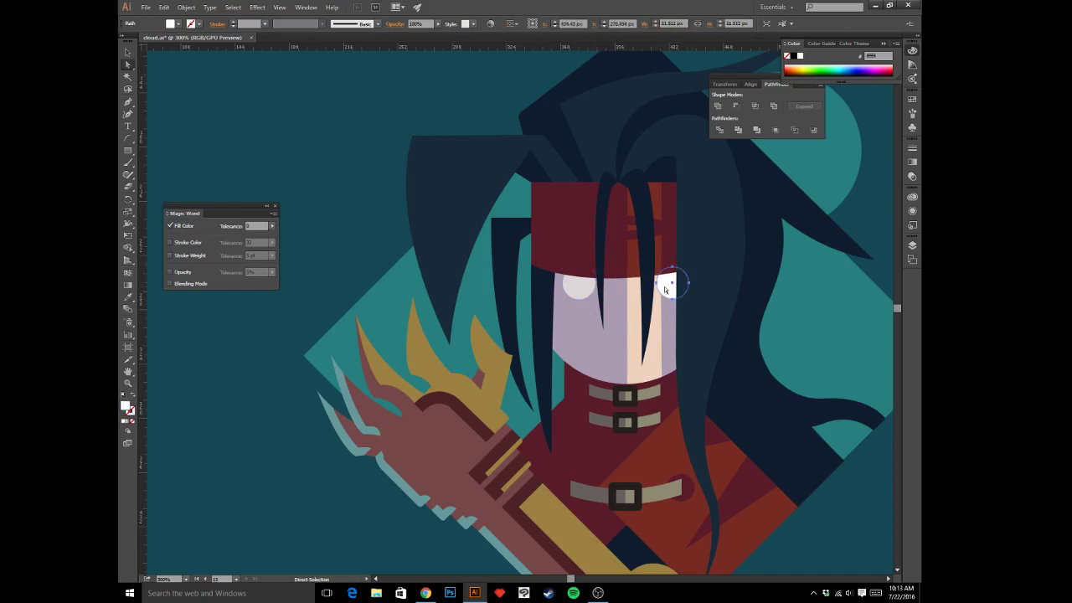
{"action": "key", "text": "i"}
{"action": "left_click", "coordinate": [579, 286]}
{"action": "key", "text": "a"}
{"action": "left_click", "coordinate": [332, 166]}
{"action": "key", "text": "v"}
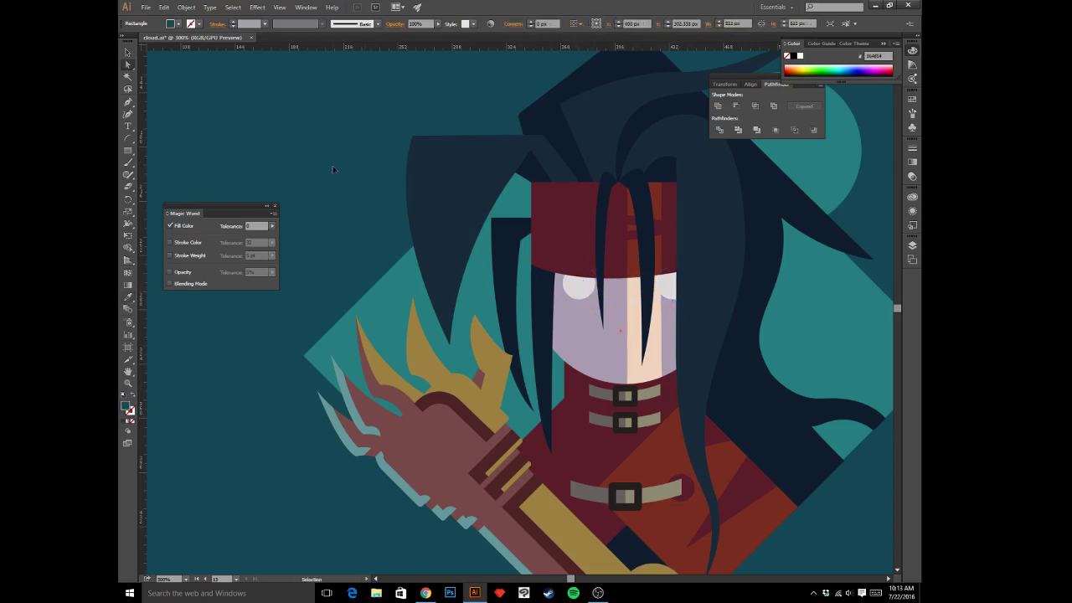
{"action": "key", "text": "ctrl+minus"}
{"action": "key", "text": "ctrl+minus"}
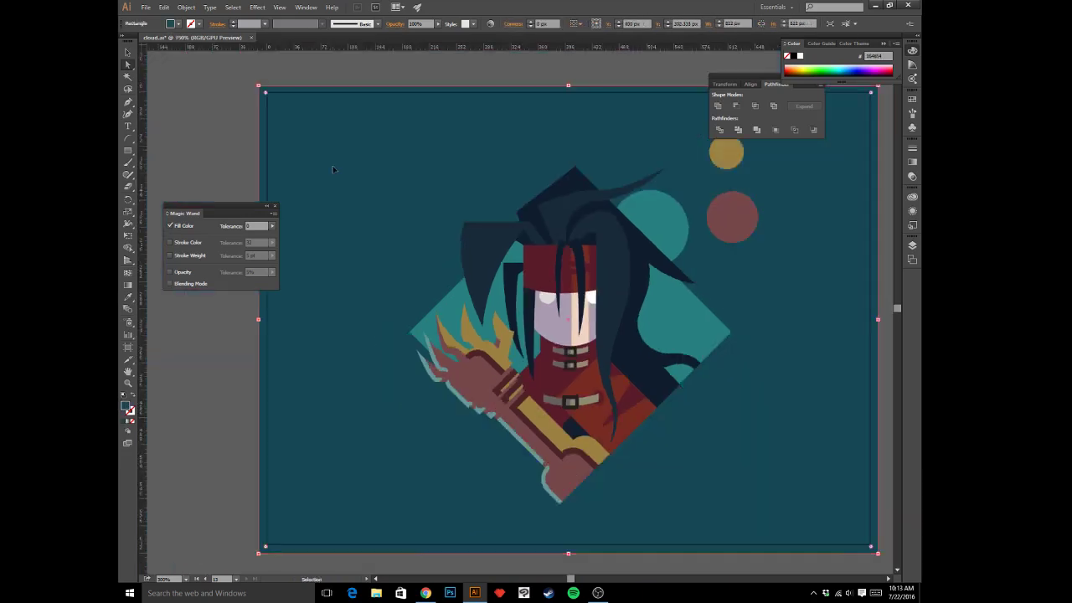
{"action": "key", "text": "ctrl+minus"}
{"action": "key", "text": "ctrl+minus"}
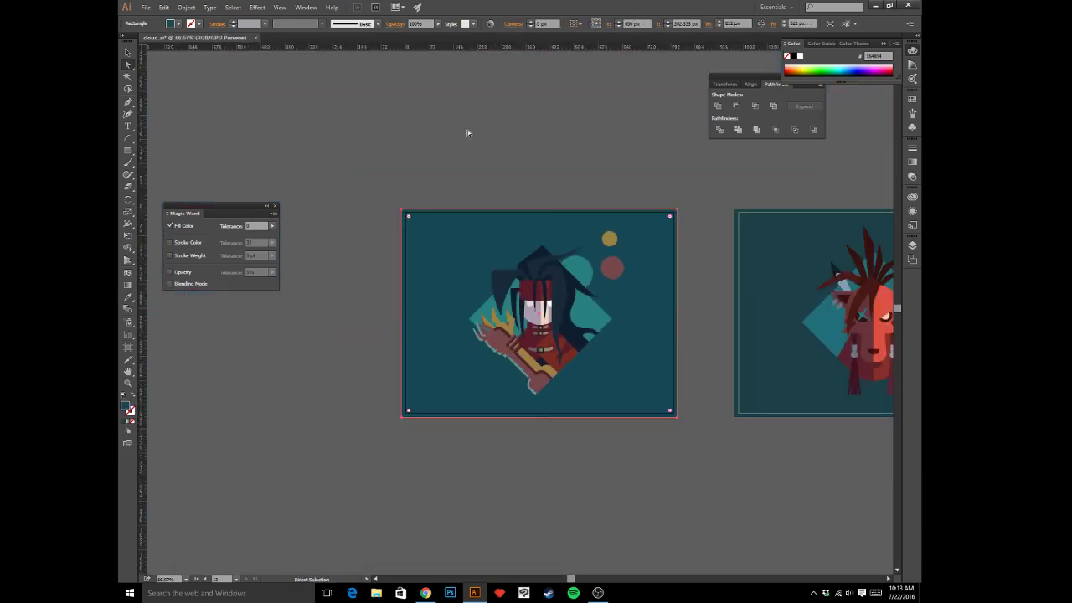
{"action": "left_click", "coordinate": [473, 132]}
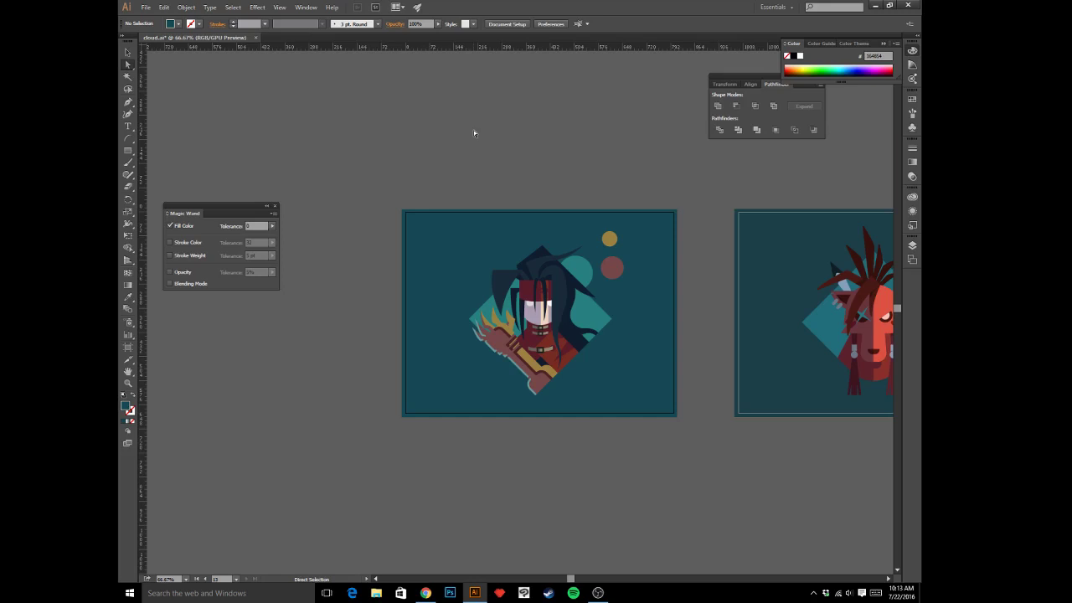
- Fill the pale gray eye on the shaded side with the white of the other eye using the Eyedropper
{"action": "key", "text": "ctrl+plus"}
{"action": "key", "text": "ctrl+plus"}
{"action": "key", "text": "ctrl+plus"}
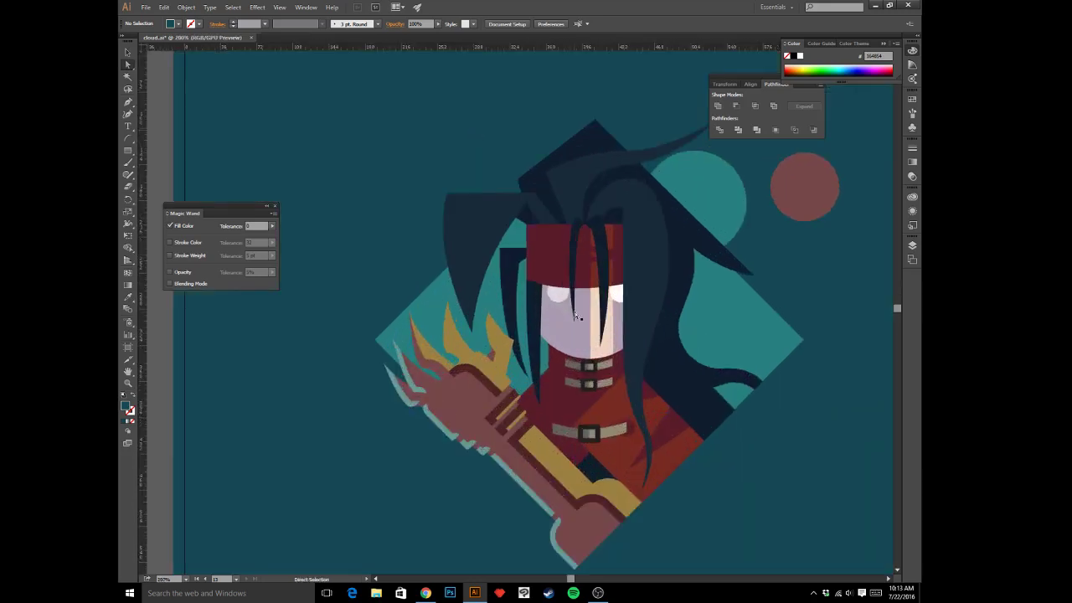
{"action": "left_click", "coordinate": [559, 300]}
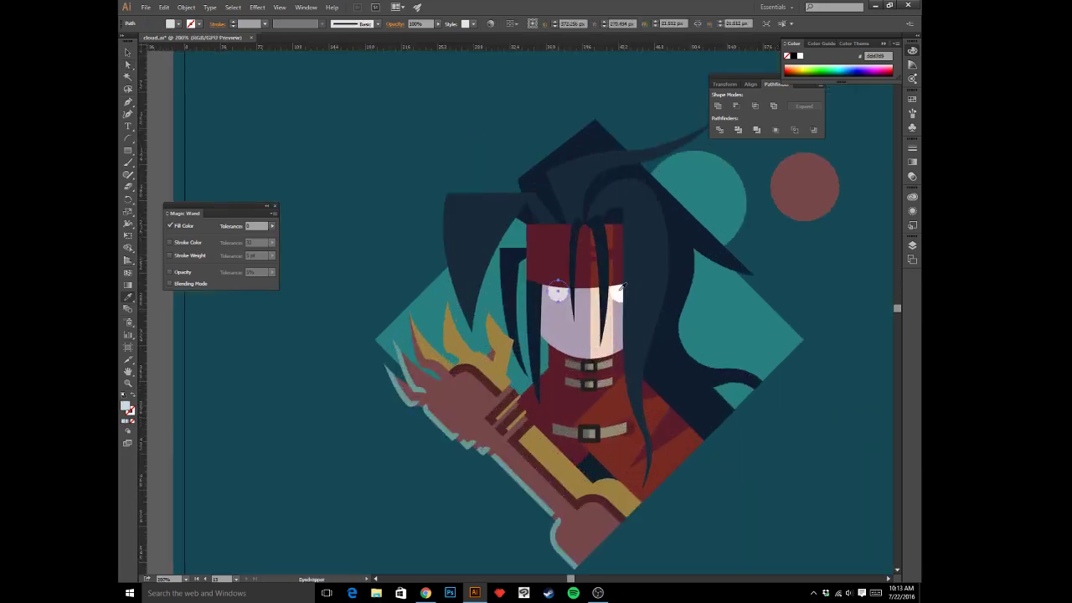
{"action": "left_click", "coordinate": [496, 165]}
{"action": "key", "text": "ctrl+minus"}
{"action": "key", "text": "ctrl+minus"}
{"action": "key", "text": "ctrl+minus"}
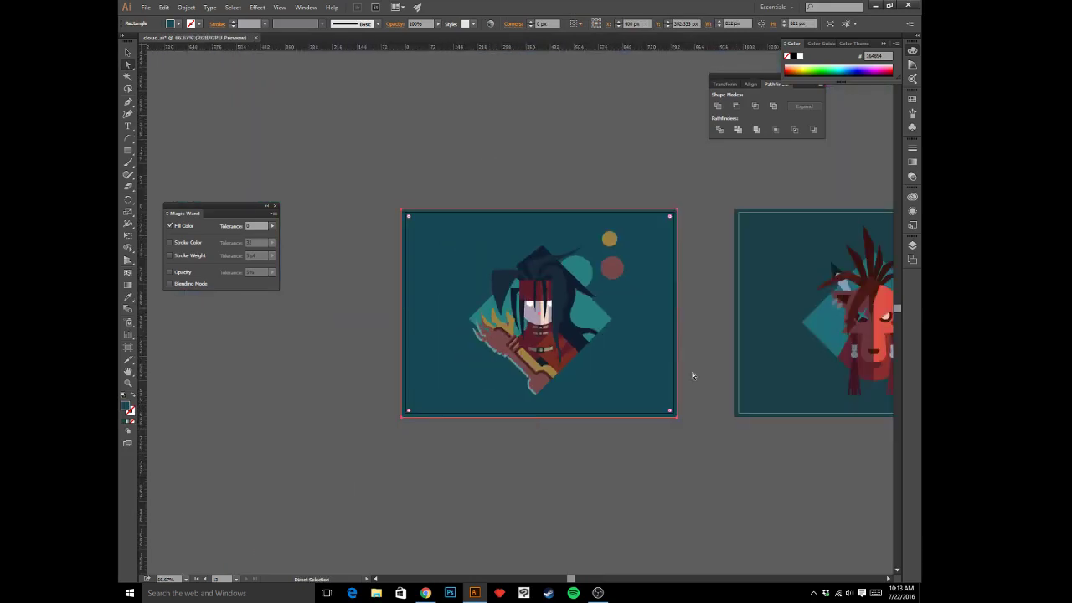
{"action": "key", "text": "ctrl+shift+a"}
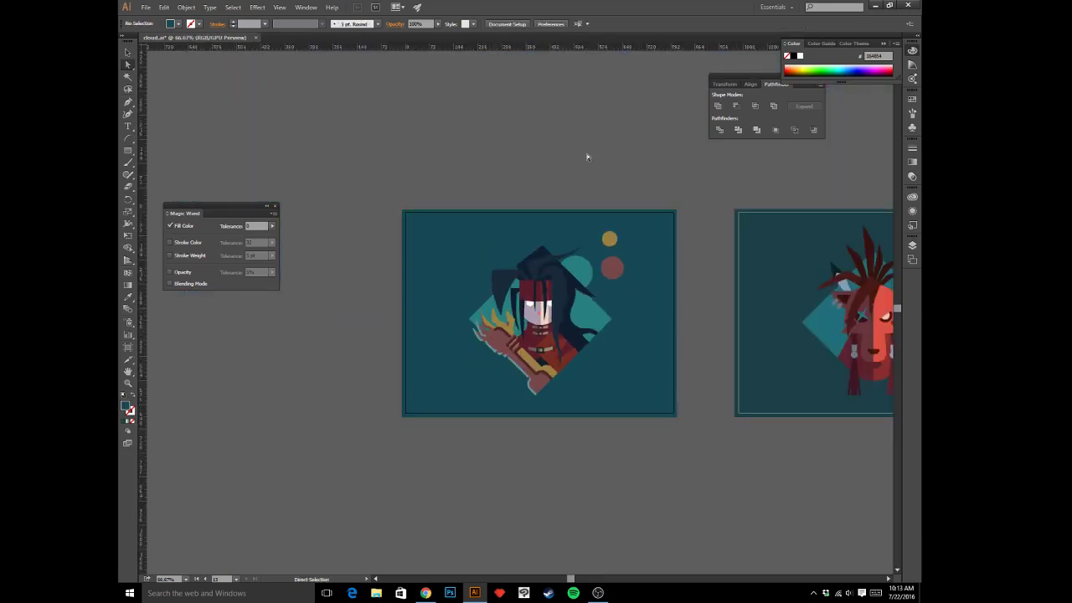
- Isolate the clawed gauntlet group and select all its gold pieces by fill color with the Magic Wand
{"action": "key", "text": "v"}
{"action": "key", "text": "ctrl+plus"}
{"action": "key", "text": "ctrl+plus"}
{"action": "key", "text": "ctrl+plus"}
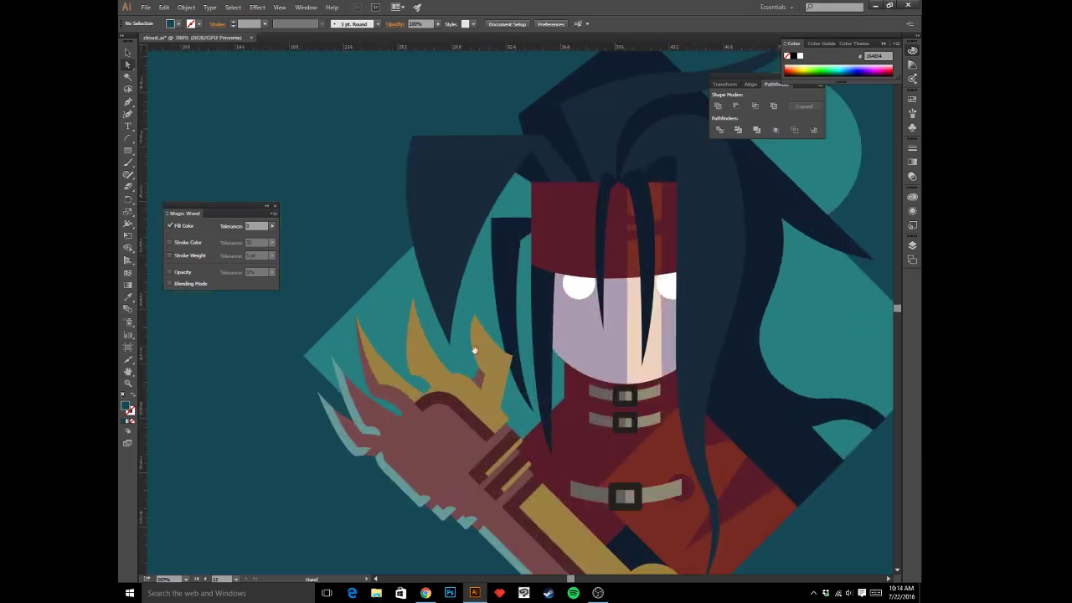
{"action": "key", "text": "ctrl+plus"}
{"action": "left_click", "coordinate": [549, 281]}
{"action": "double_click", "coordinate": [550, 279]}
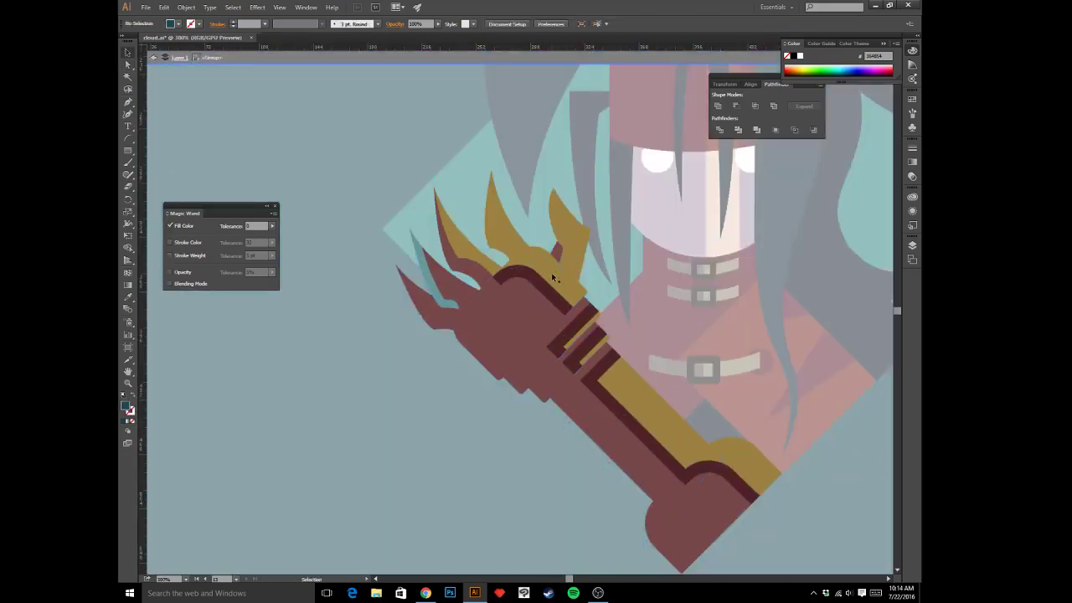
{"action": "left_click", "coordinate": [127, 76]}
{"action": "left_click", "coordinate": [550, 277]}
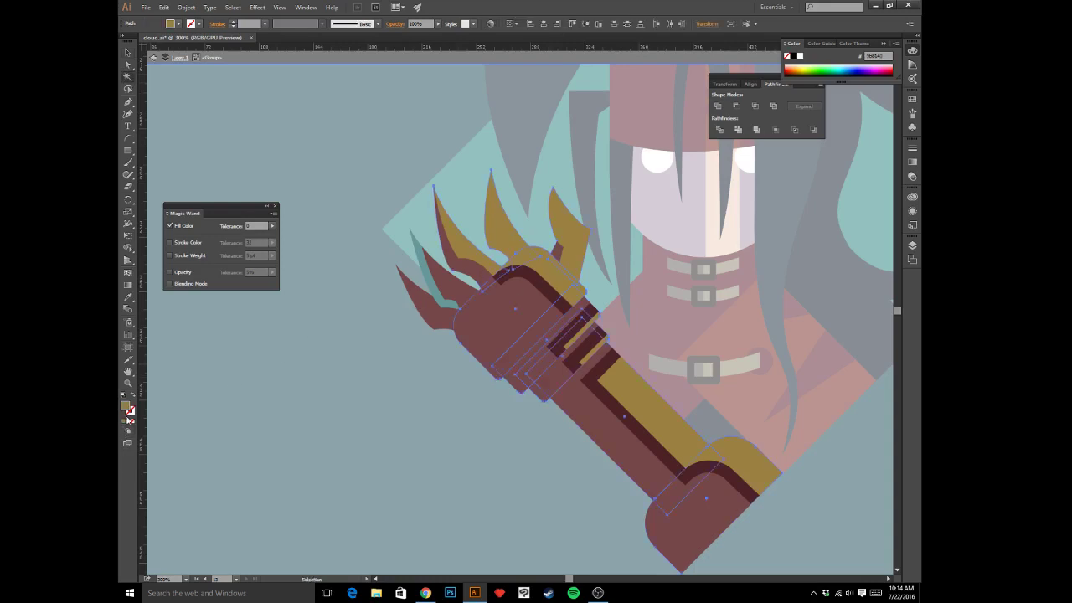
- Try recoloring the gauntlet's selected gold pieces with a warmer, more saturated gold, hex a87729
{"action": "double_click", "coordinate": [124, 406]}
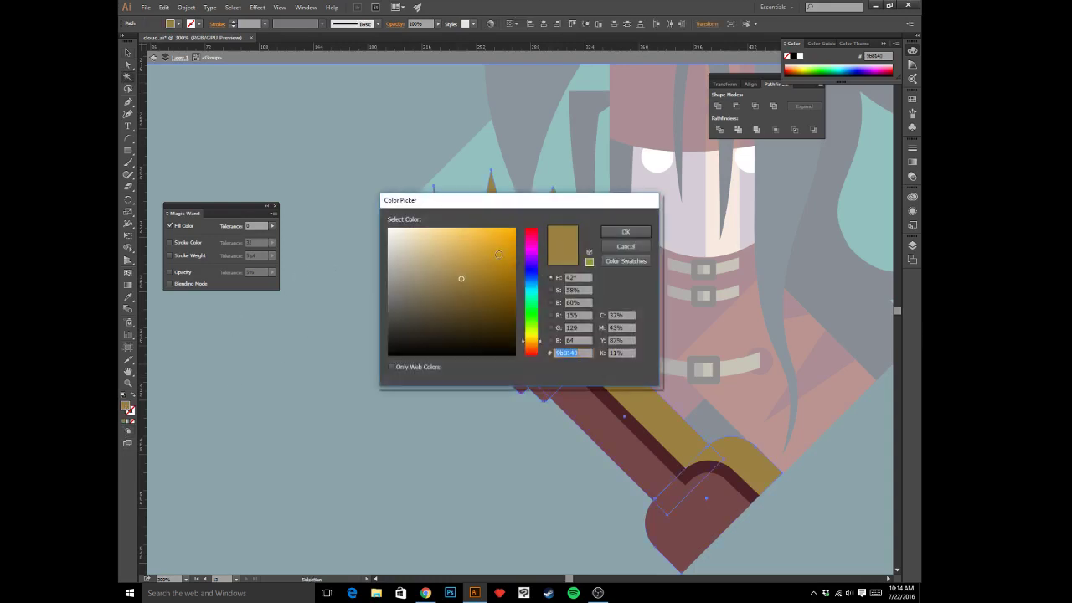
{"action": "left_click", "coordinate": [550, 289]}
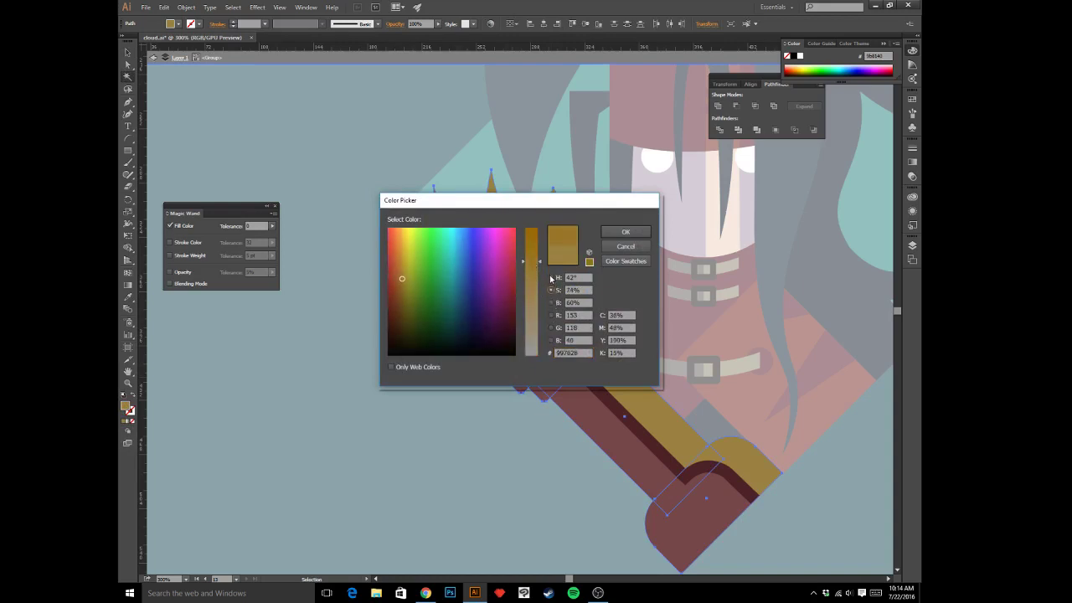
{"action": "left_click", "coordinate": [551, 277]}
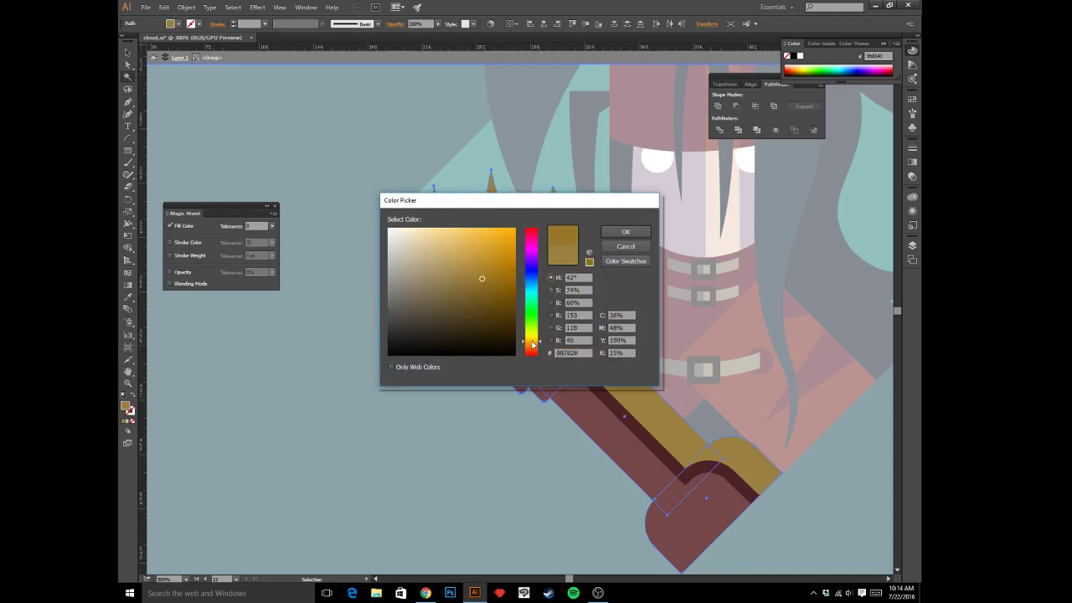
{"action": "left_click", "coordinate": [532, 345]}
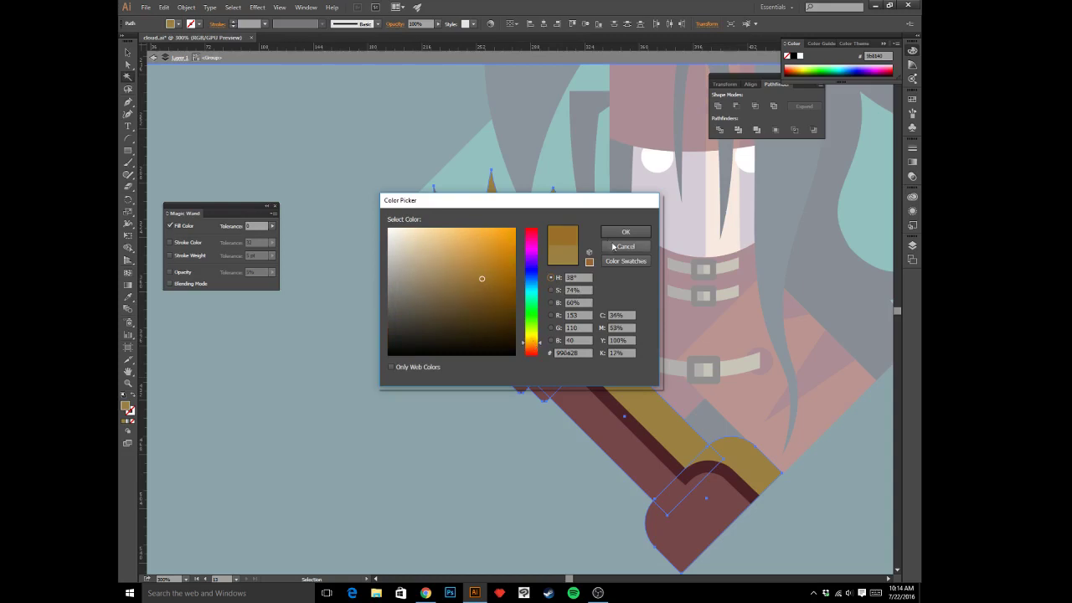
{"action": "left_click_drag", "start_coordinate": [482, 267], "coordinate": [485, 272]}
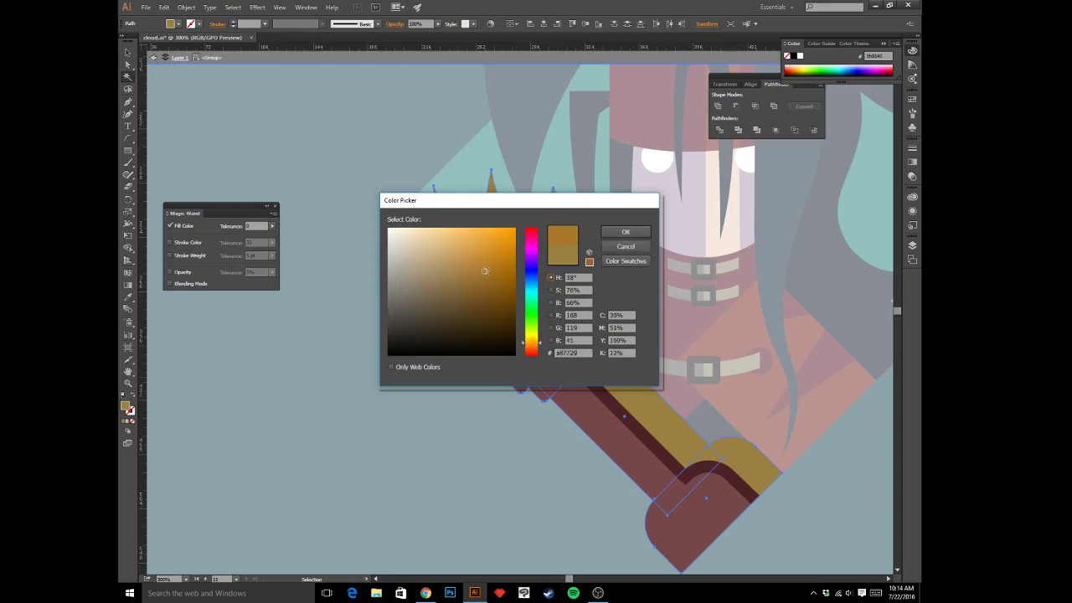
{"action": "left_click", "coordinate": [625, 232]}
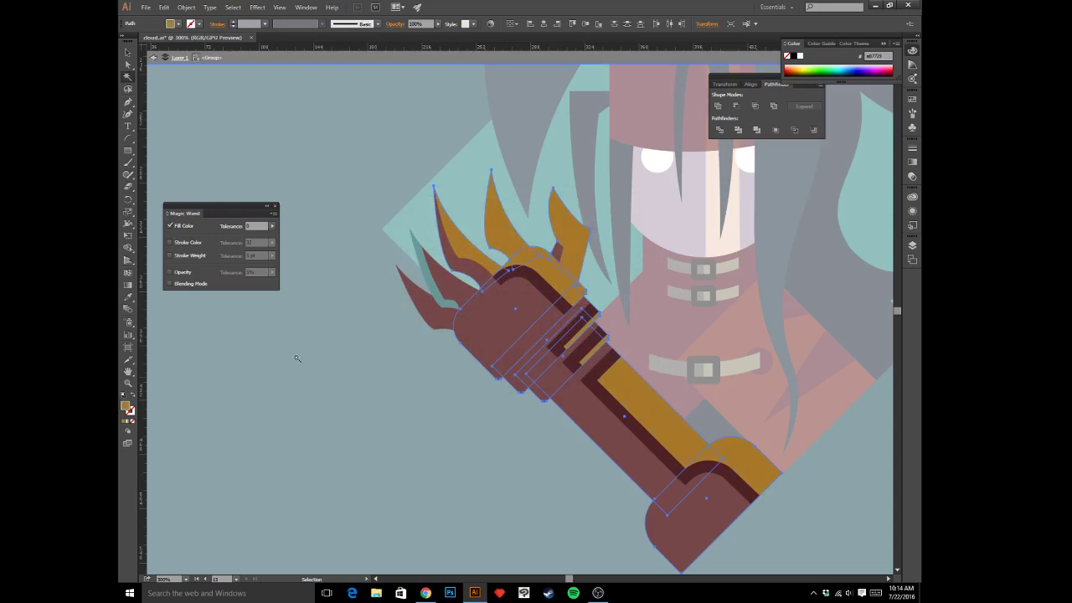
- Check the recolored gauntlet against the whole portrait outside isolation mode, and undo the gold color change
{"action": "key", "text": "v"}
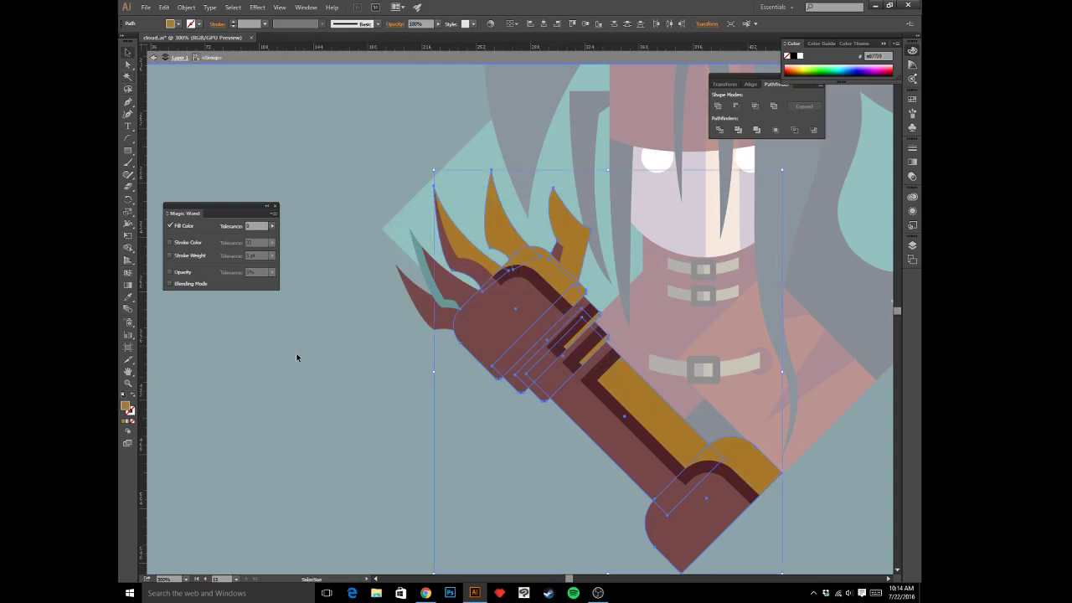
{"action": "double_click", "coordinate": [296, 357]}
{"action": "key", "text": "a"}
{"action": "key", "text": "ctrl+minus"}
{"action": "key", "text": "ctrl+minus"}
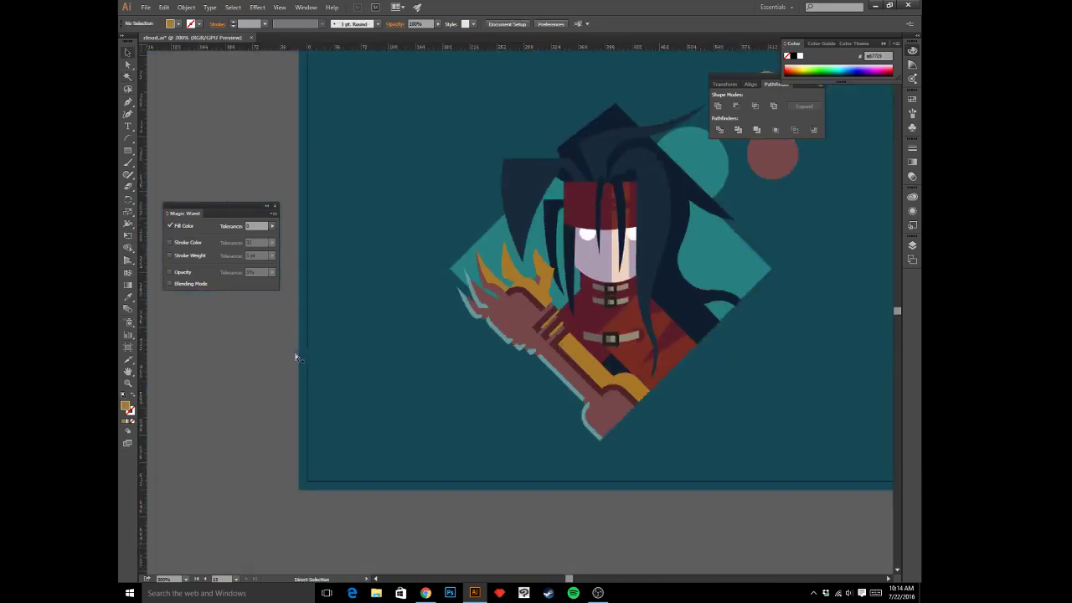
{"action": "key", "text": "ctrl+minus"}
{"action": "key", "text": "ctrl+z"}
- Exit isolation of the gauntlet group and review the finished portrait at artboard size alongside the neighboring character
{"action": "key", "text": "v"}
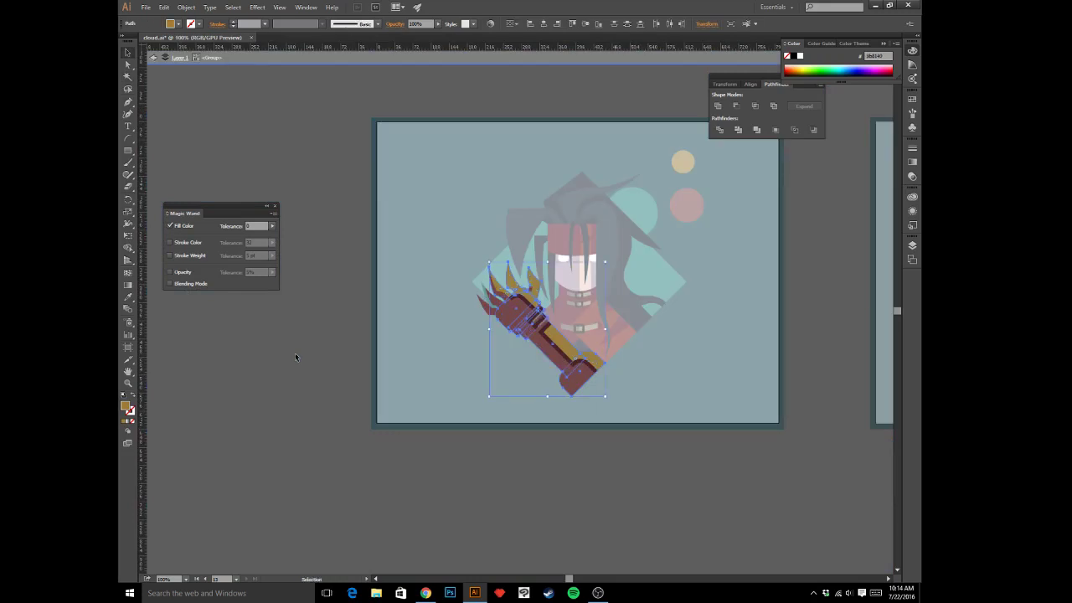
{"action": "double_click", "coordinate": [295, 357]}
{"action": "key", "text": "a"}
{"action": "key", "text": "ctrl+minus"}
{"action": "key", "text": "ctrl+minus"}
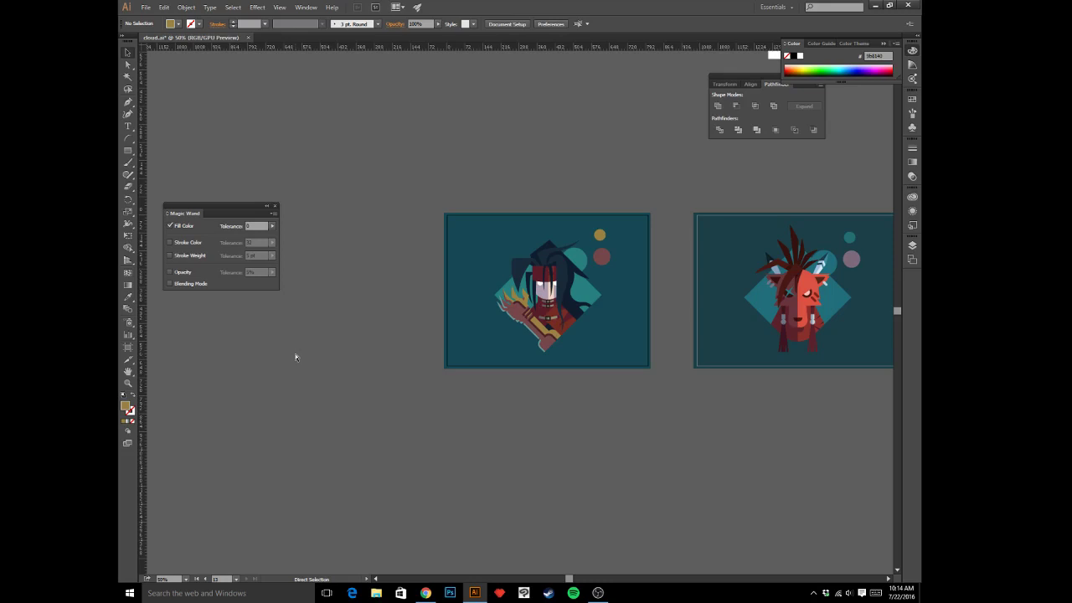
{"action": "key", "text": "ctrl+plus"}
{"action": "key", "text": "v"}
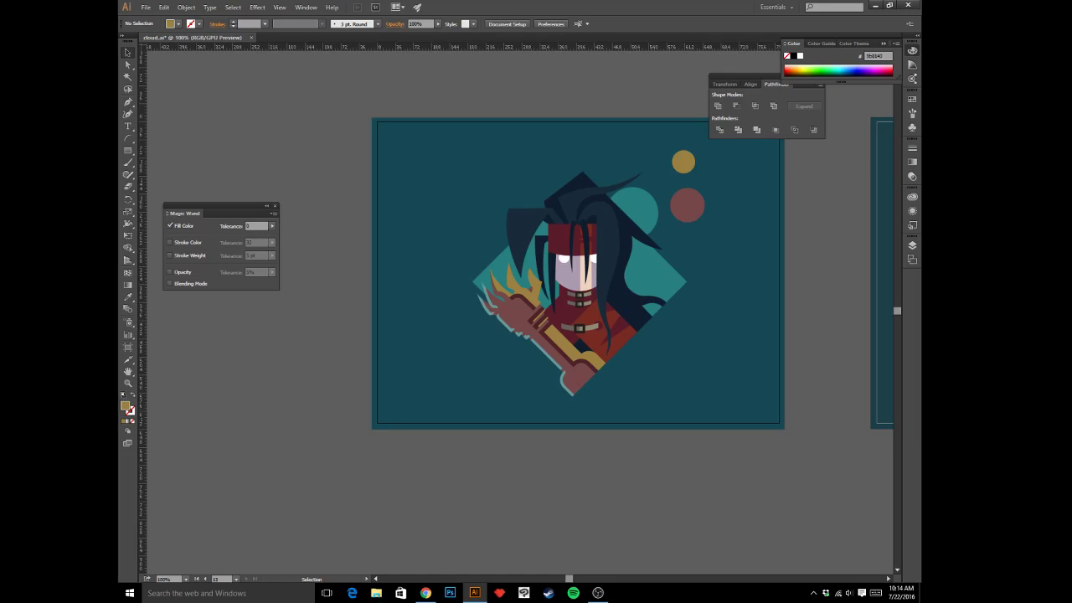
{"action": "key", "text": "alt+Tab"}
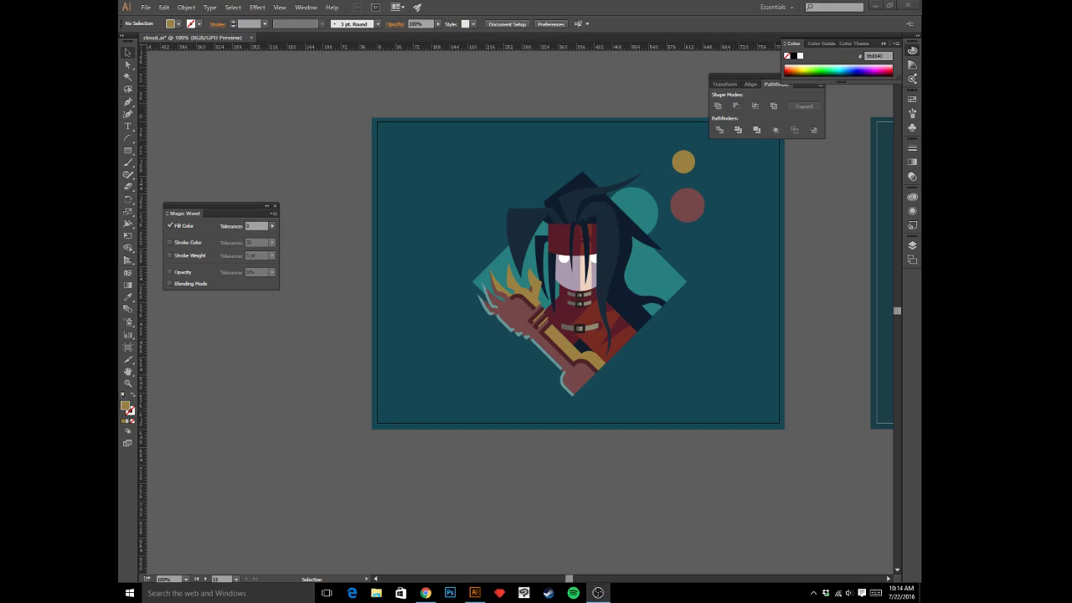